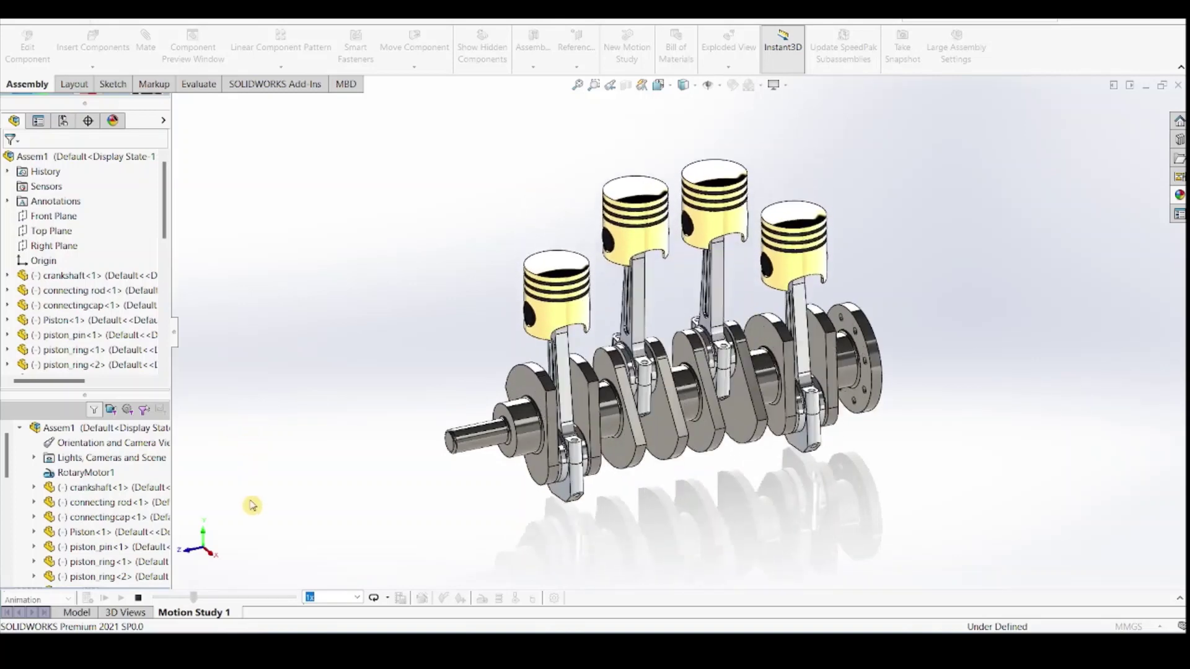
Stop the running crankshaft animation and create a new part document
click(138, 598)
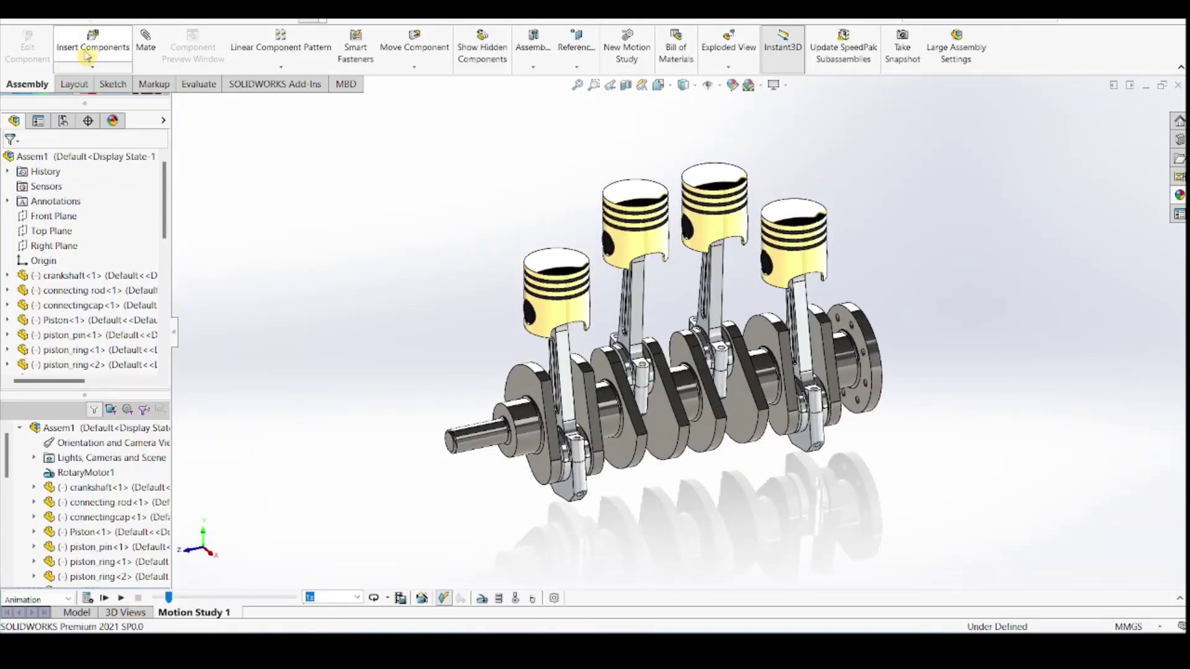
click(85, 20)
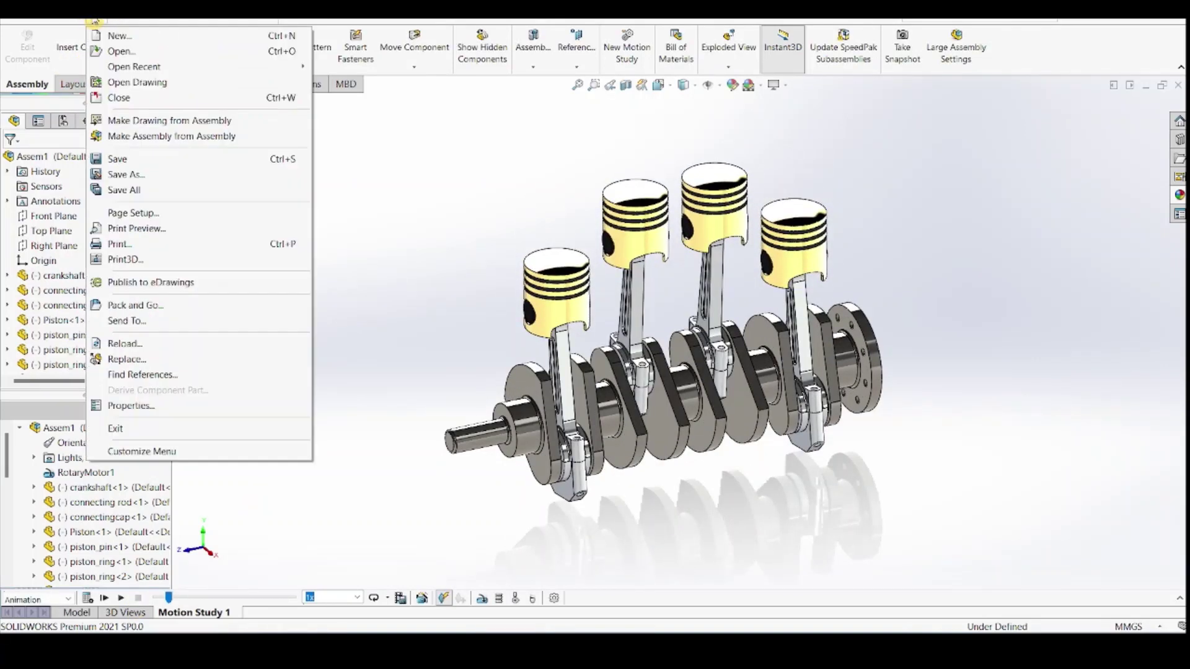
click(111, 35)
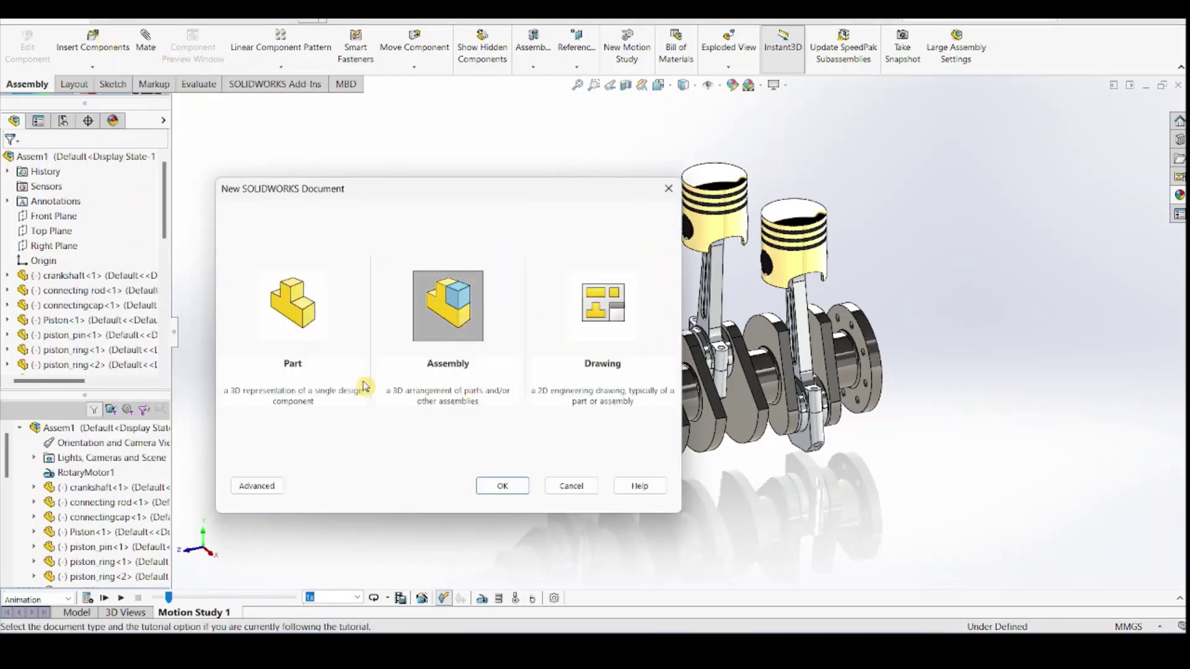
click(291, 308)
click(507, 486)
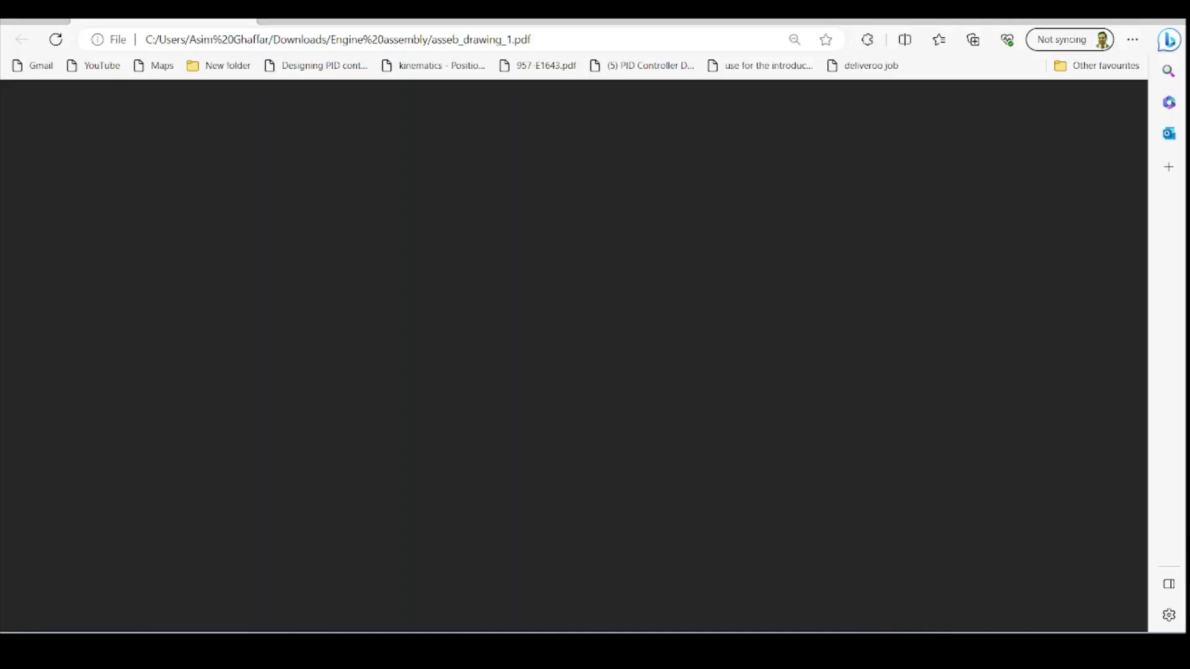
Switch to the PDF drawing asseb_drawing_1.pdf, examine the piston, crankshaft and connecting rod dimensions, and return to SOLIDWORKS
ctrl+scroll(662, 355, up, 3)
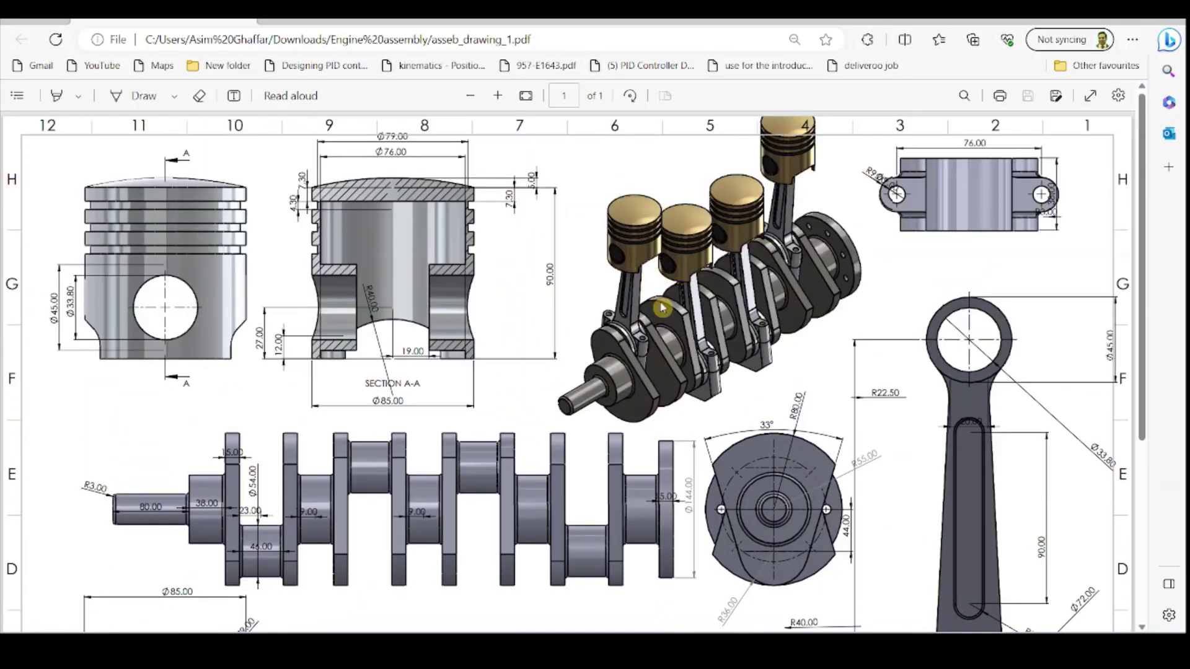
scroll(659, 295, down, 5)
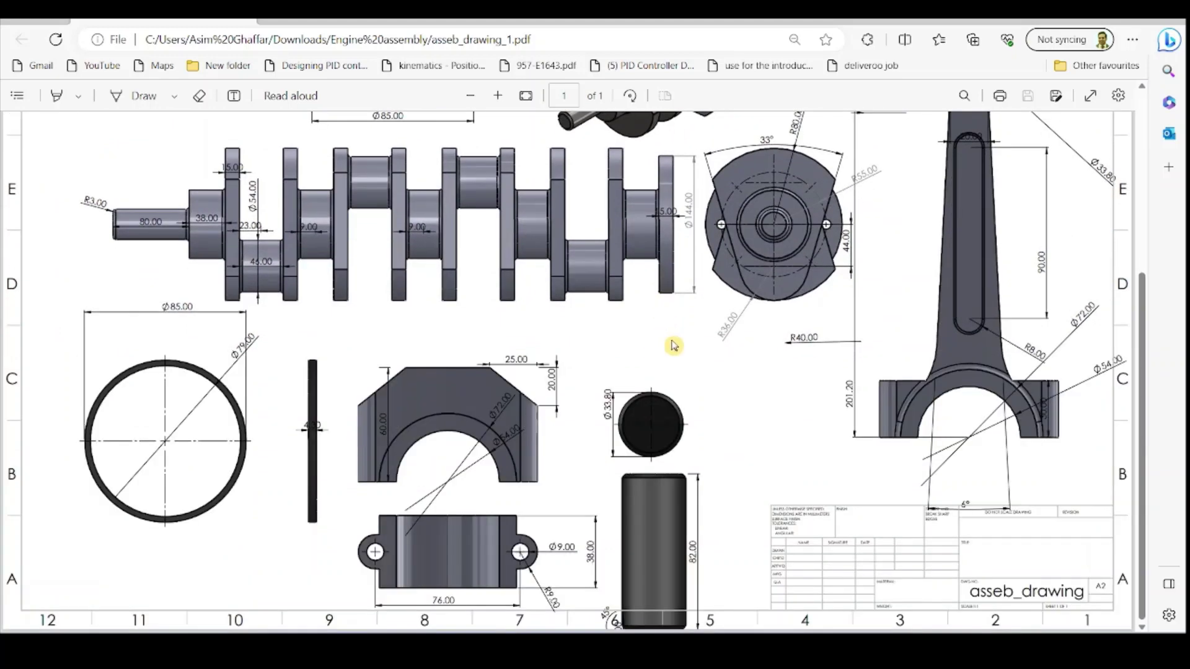
scroll(673, 345, up, 5)
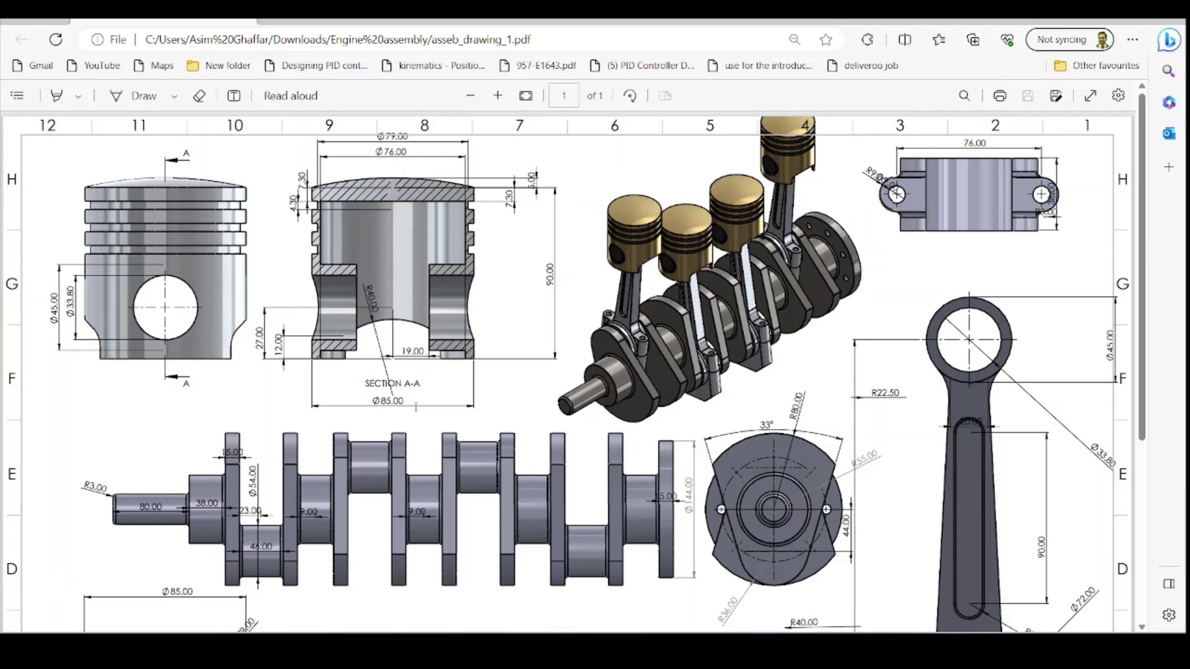
click(1092, 28)
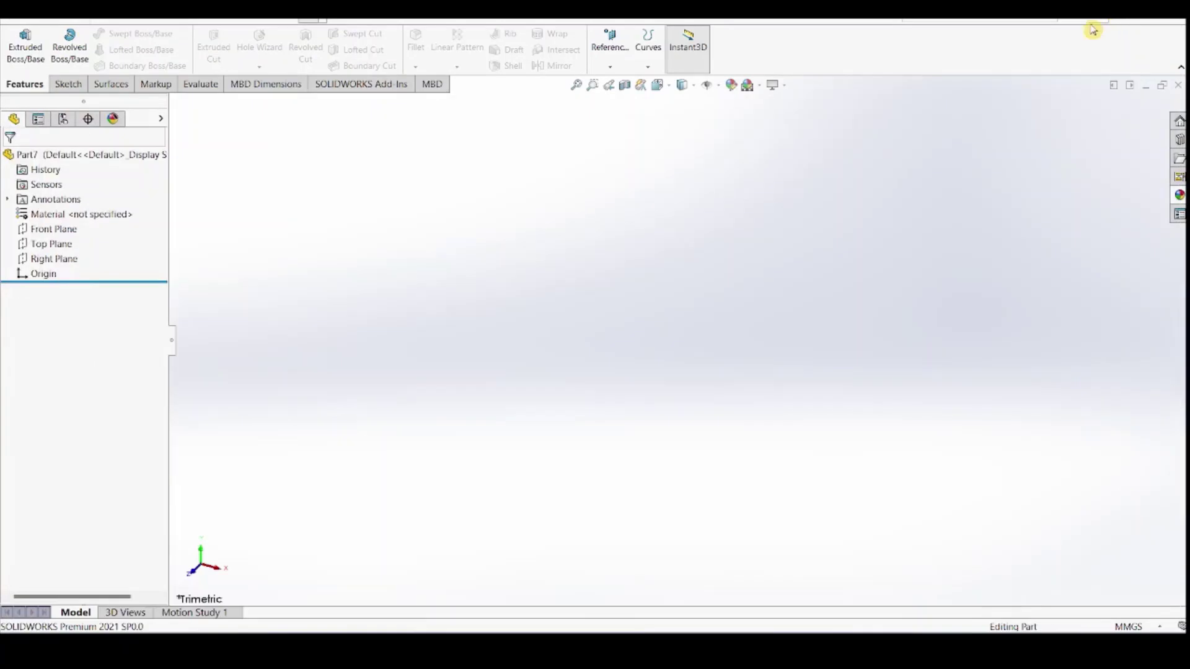
Start a sketch on the Top Plane and draw a circle about 108.5 mm in diameter centred on the origin
click(68, 84)
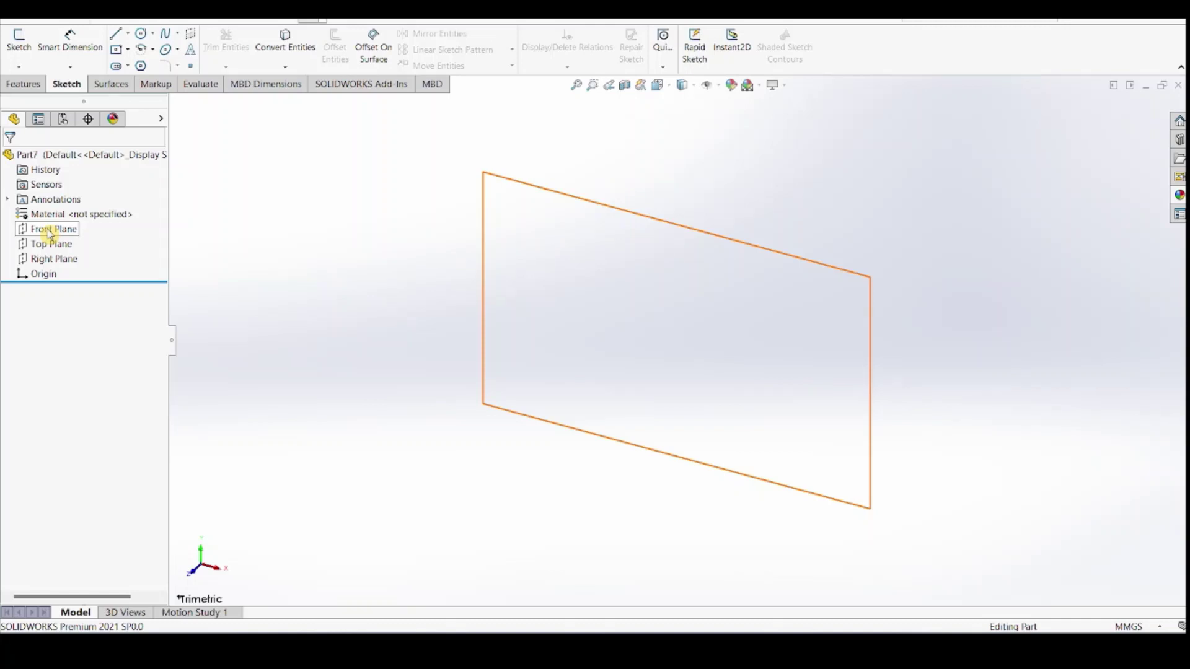
click(51, 243)
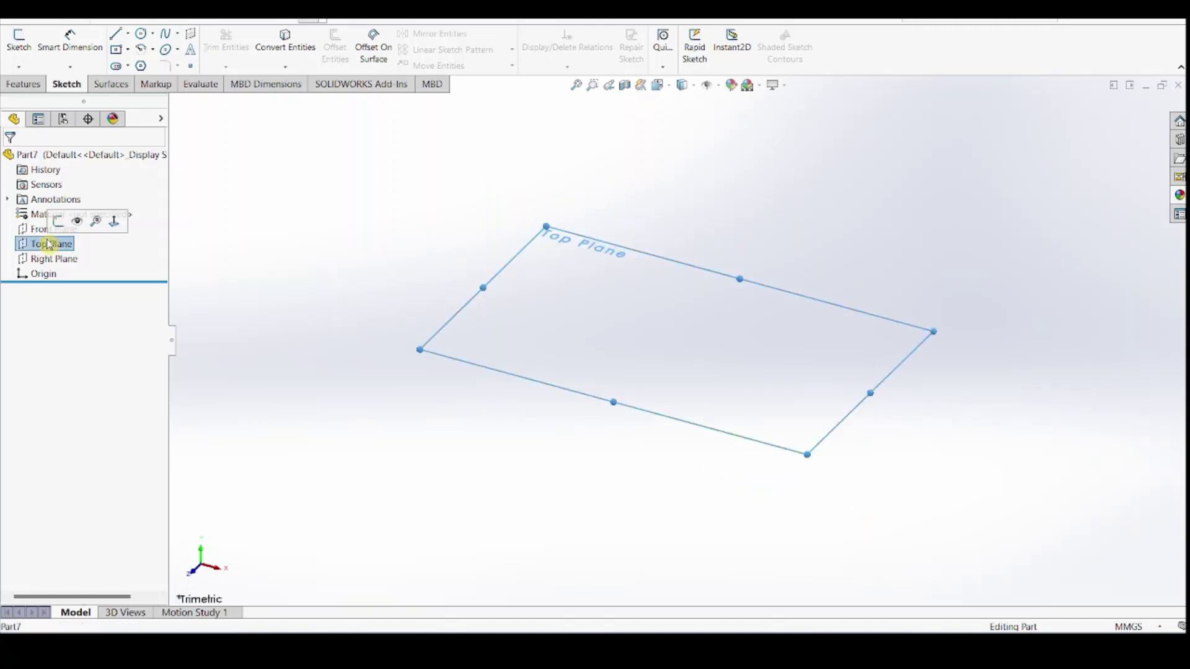
click(28, 42)
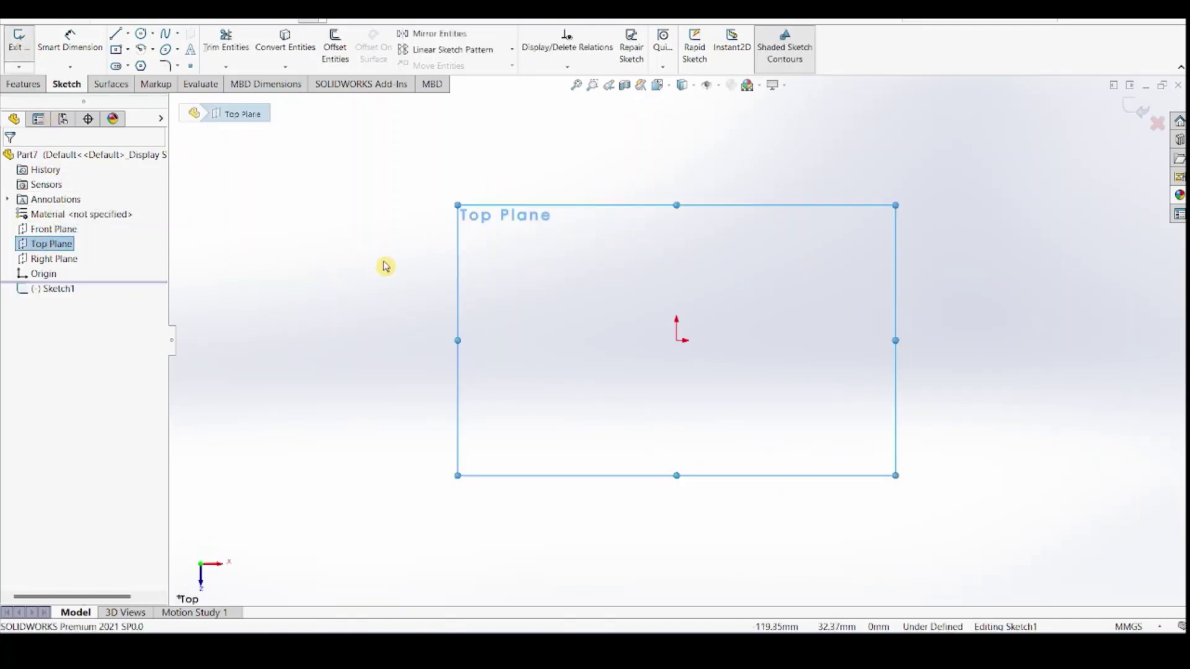
click(142, 35)
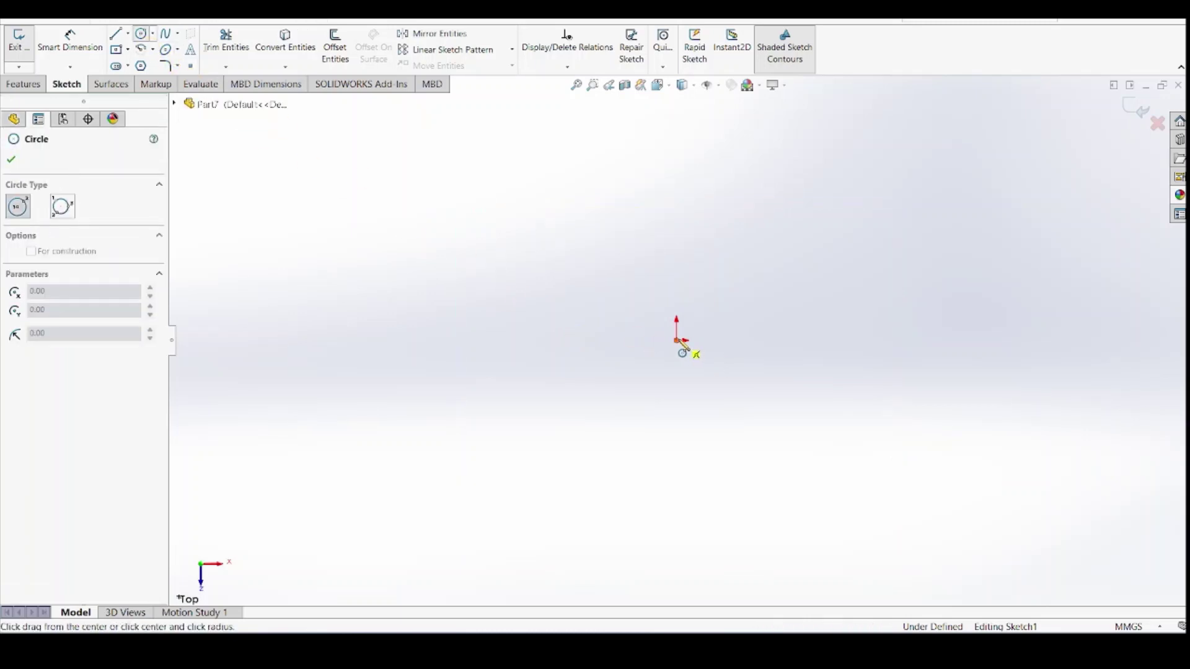
click(677, 341)
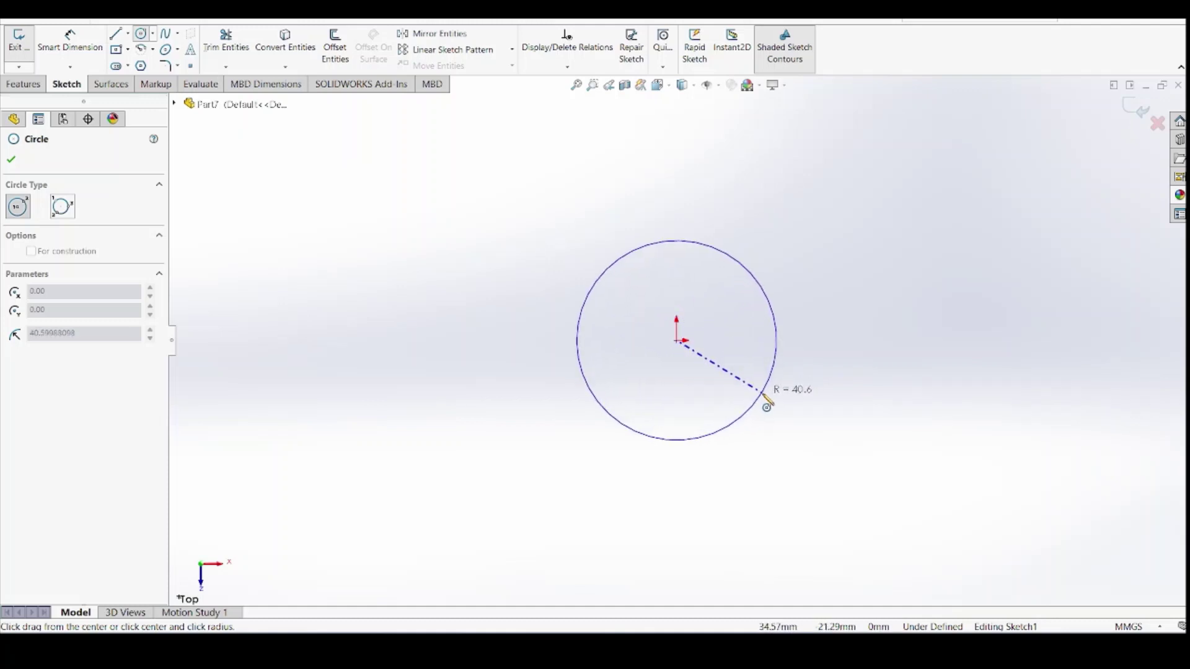
click(797, 406)
Dimension the circle's diameter as 85 mm
click(70, 42)
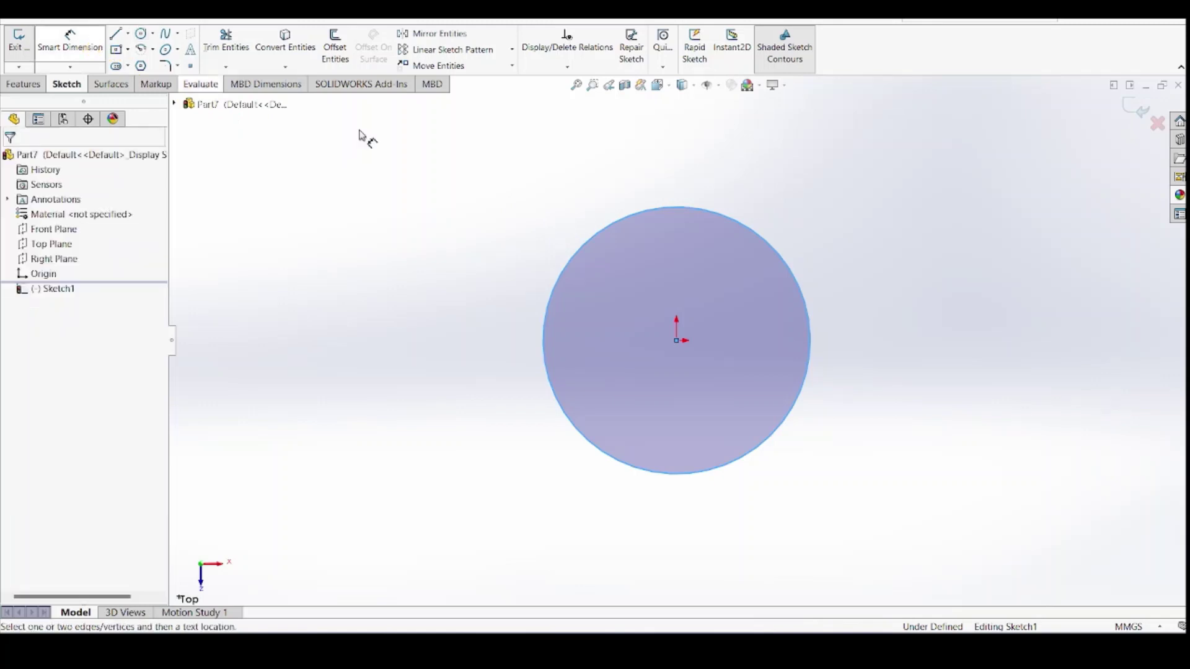
click(800, 277)
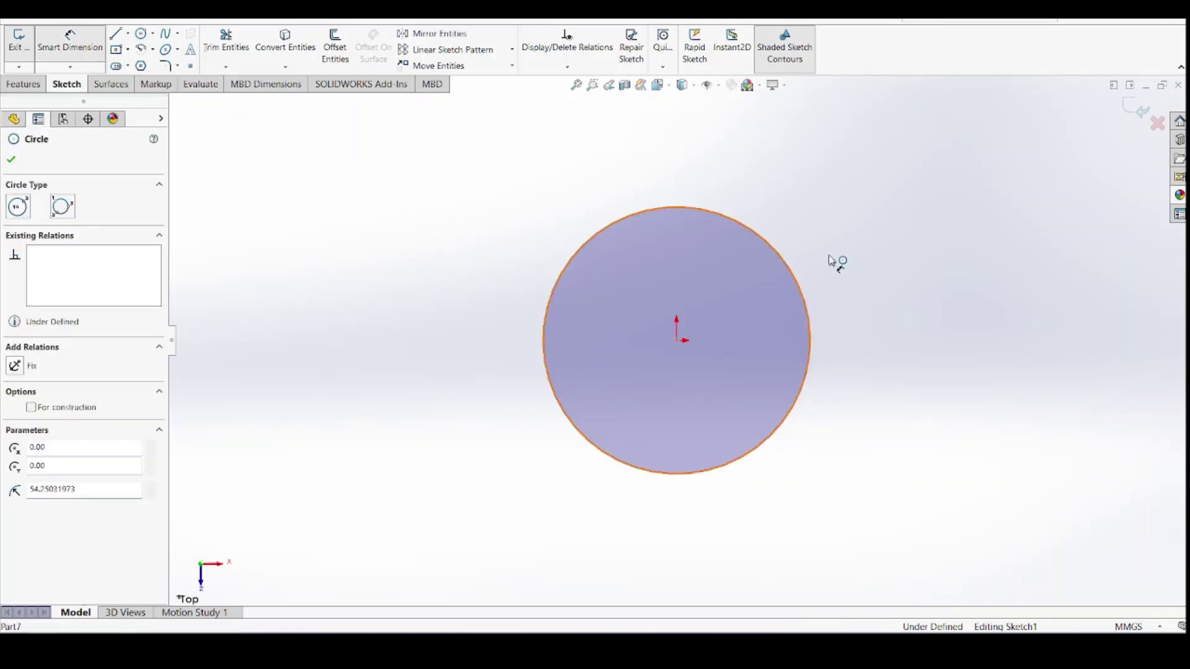
click(832, 260)
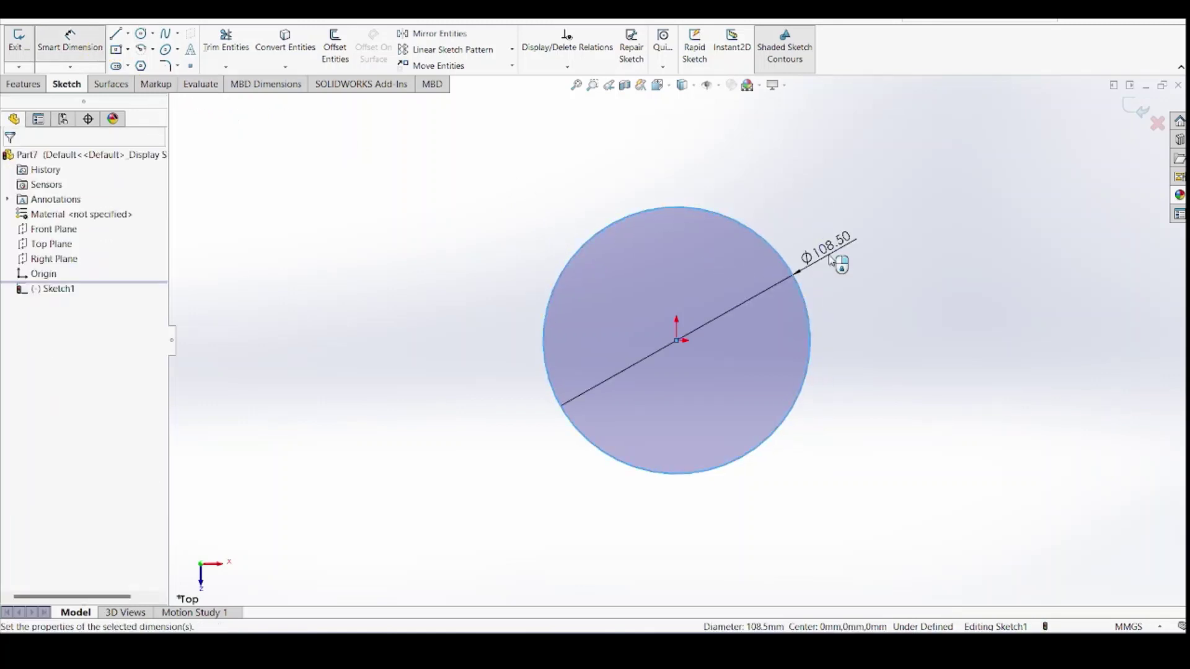
text(100)
key(Return)
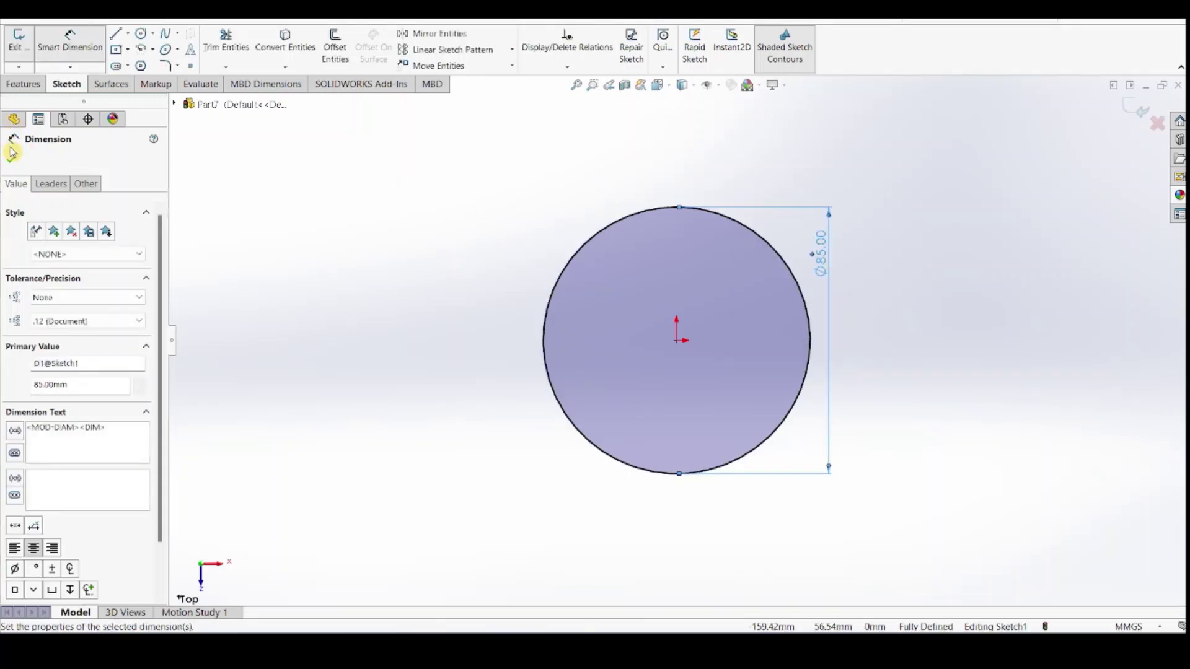
click(11, 160)
Extrude the circle with a Blind depth of 90 mm and fit the whole cylinder in view
click(23, 83)
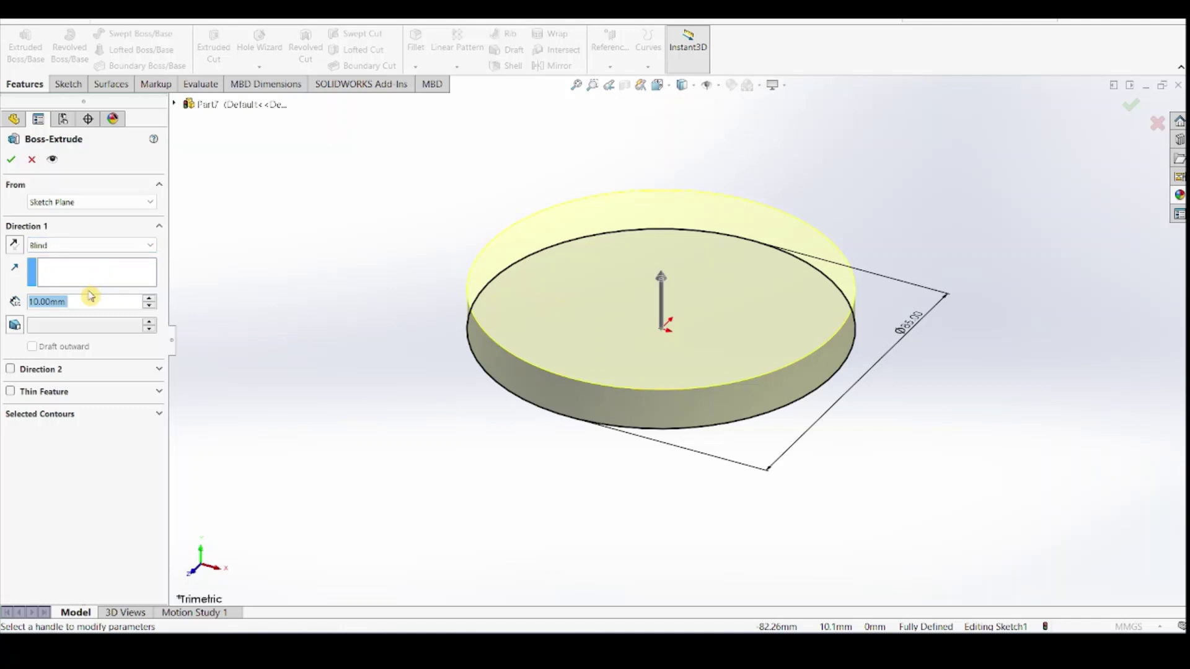
text(90)
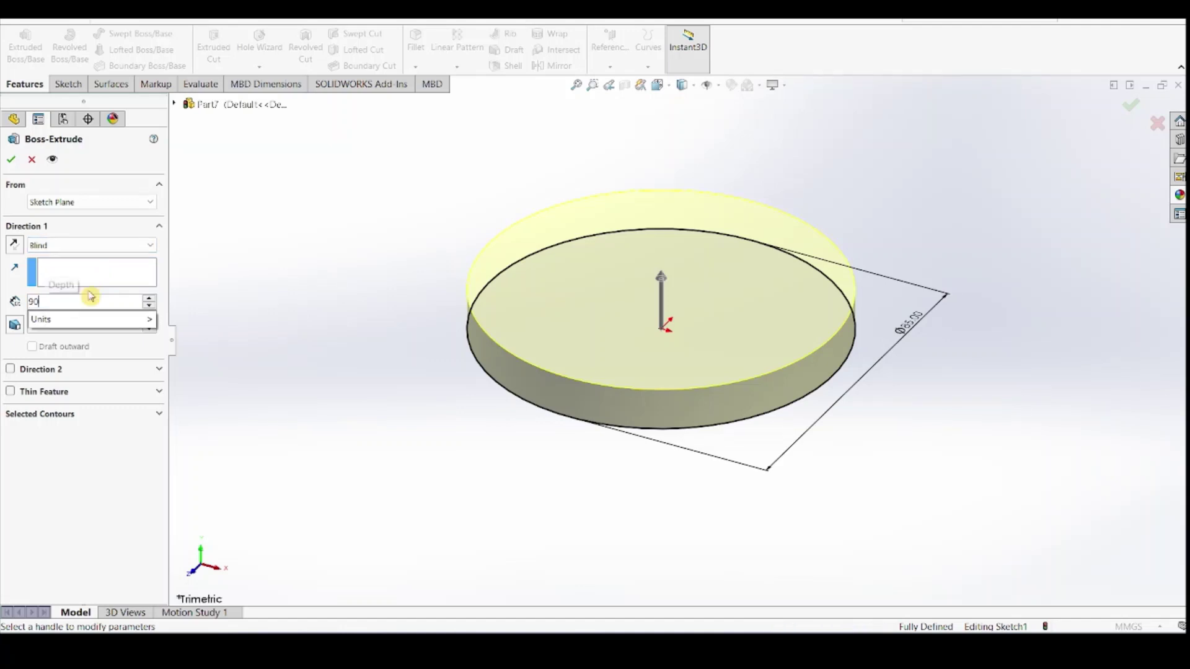
key(Return)
click(11, 159)
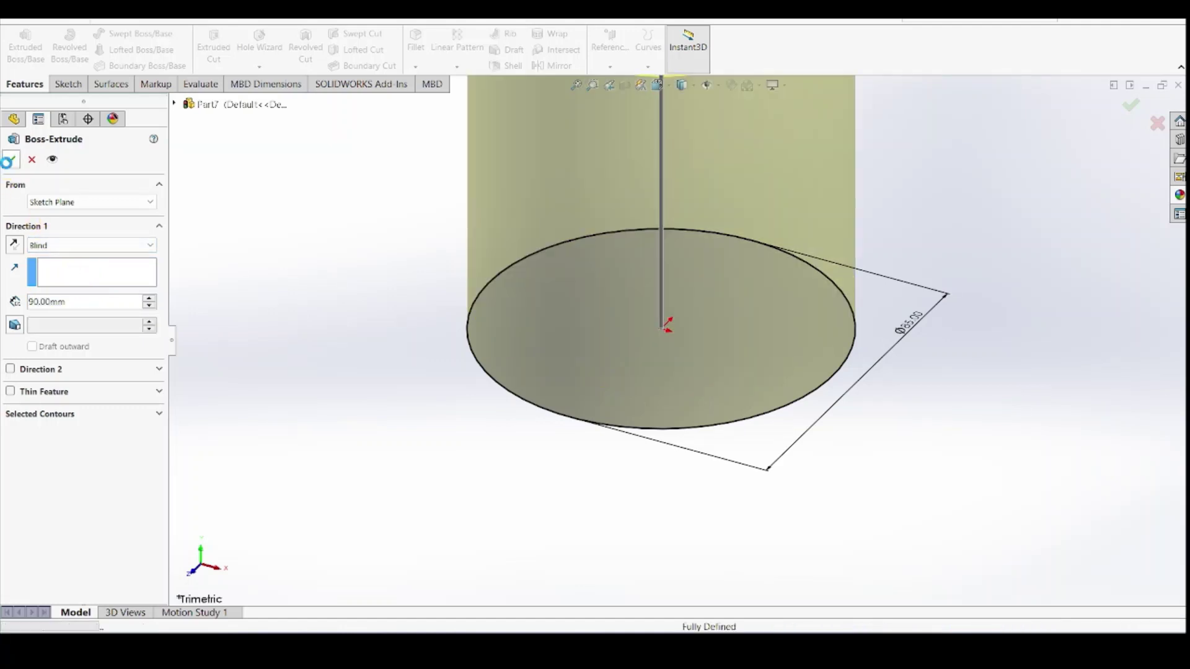
click(577, 88)
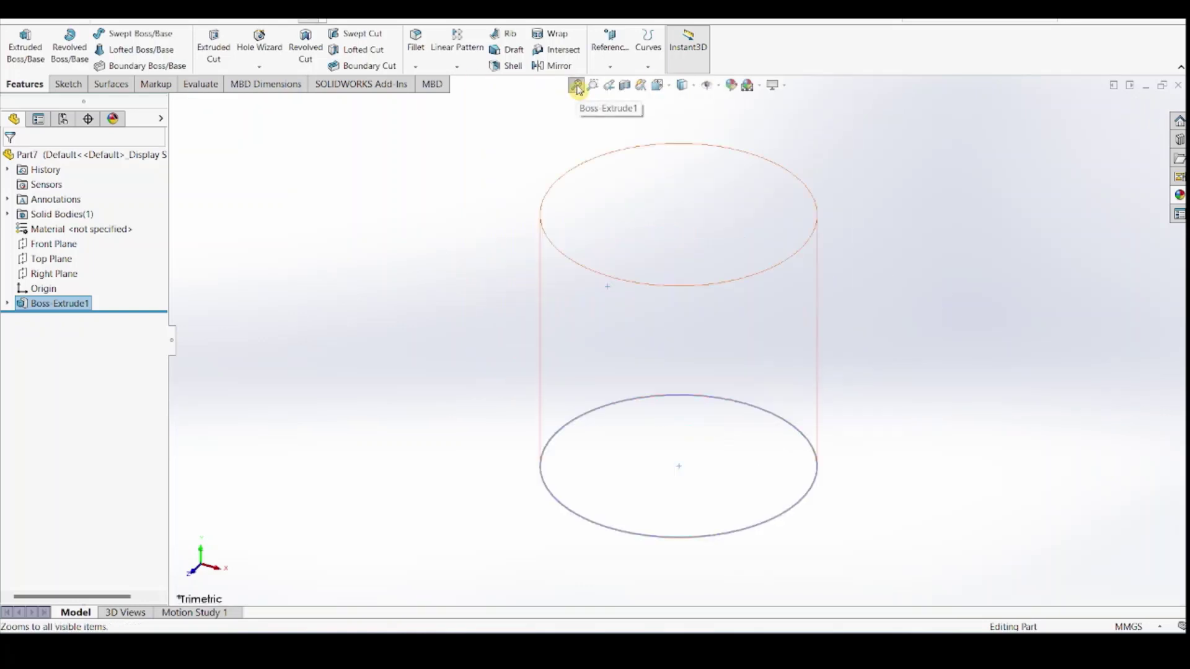
Hide the extruded cylinder body and show it again
right_click(31, 306)
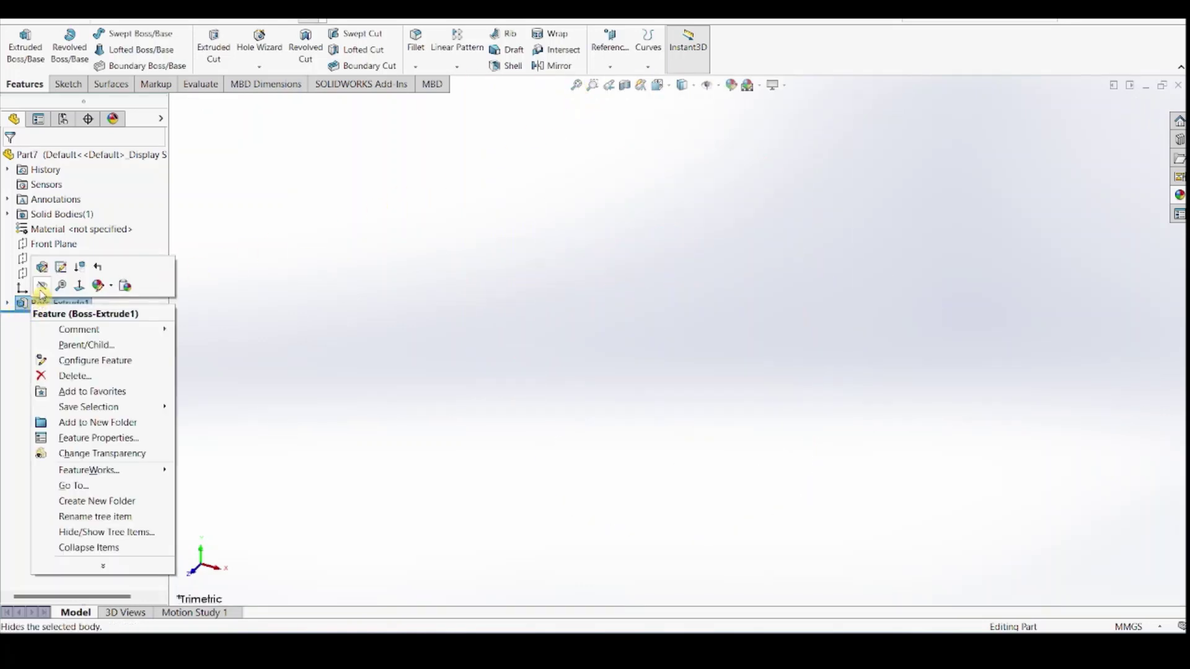
click(41, 285)
right_click(35, 304)
click(42, 286)
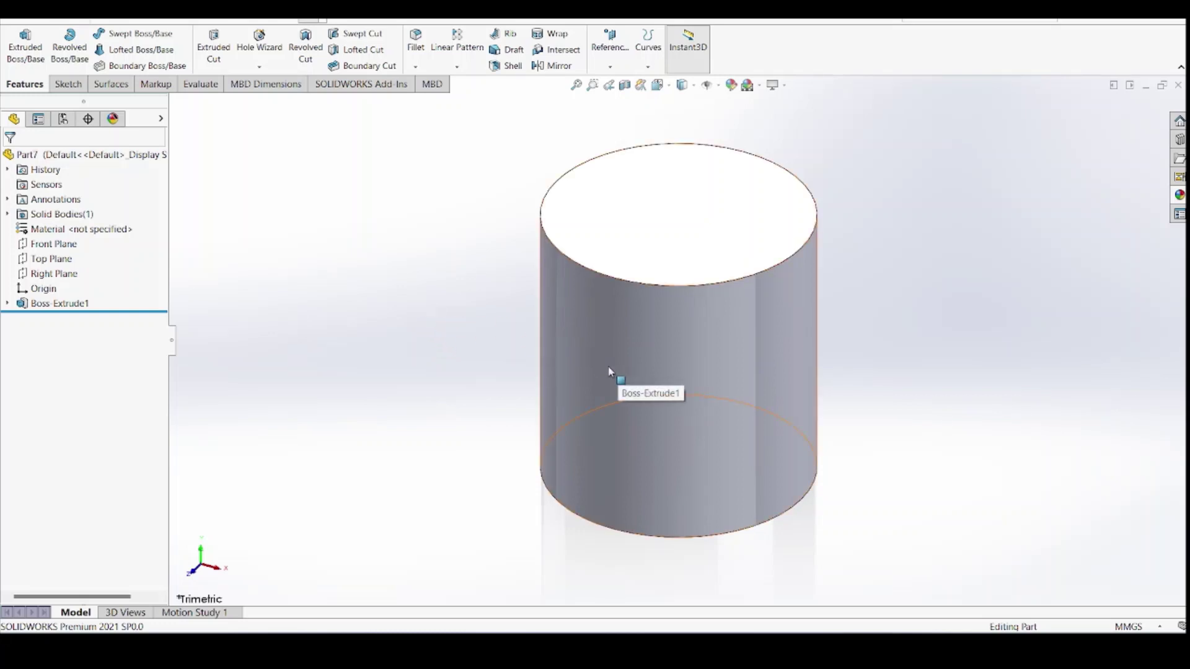
Start a sketch on the cylinder's top face and draw a circle about 71.7 mm in diameter centred on the origin
middle_drag(611, 372, 627, 288)
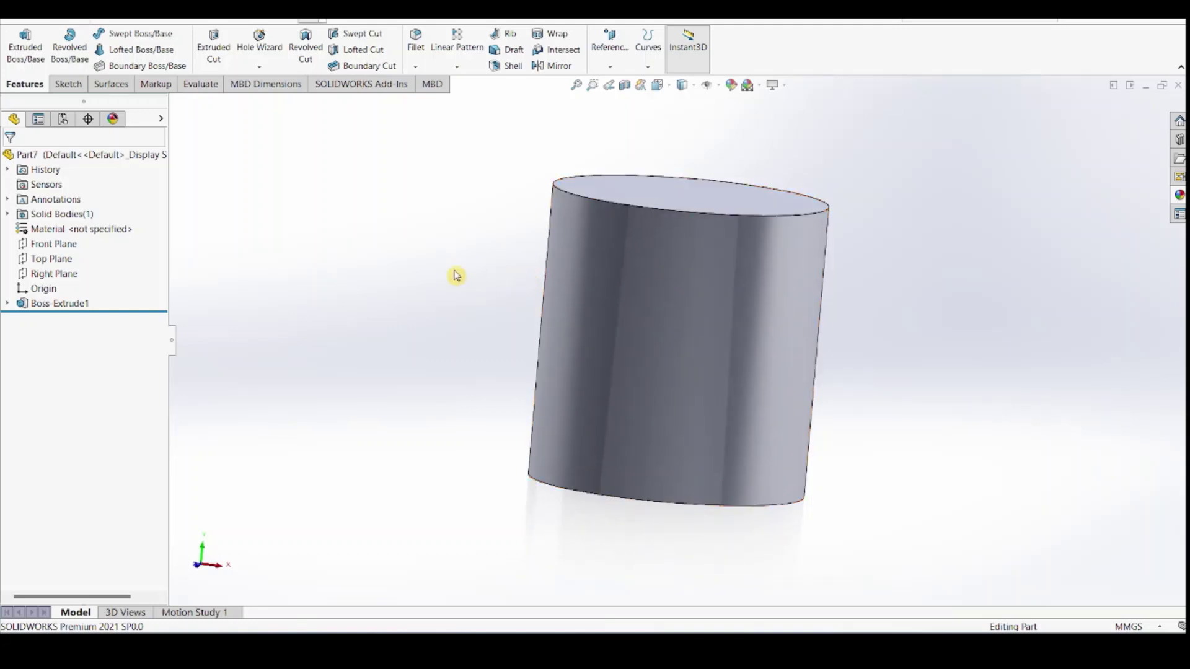
middle_drag(456, 276, 451, 291)
click(639, 203)
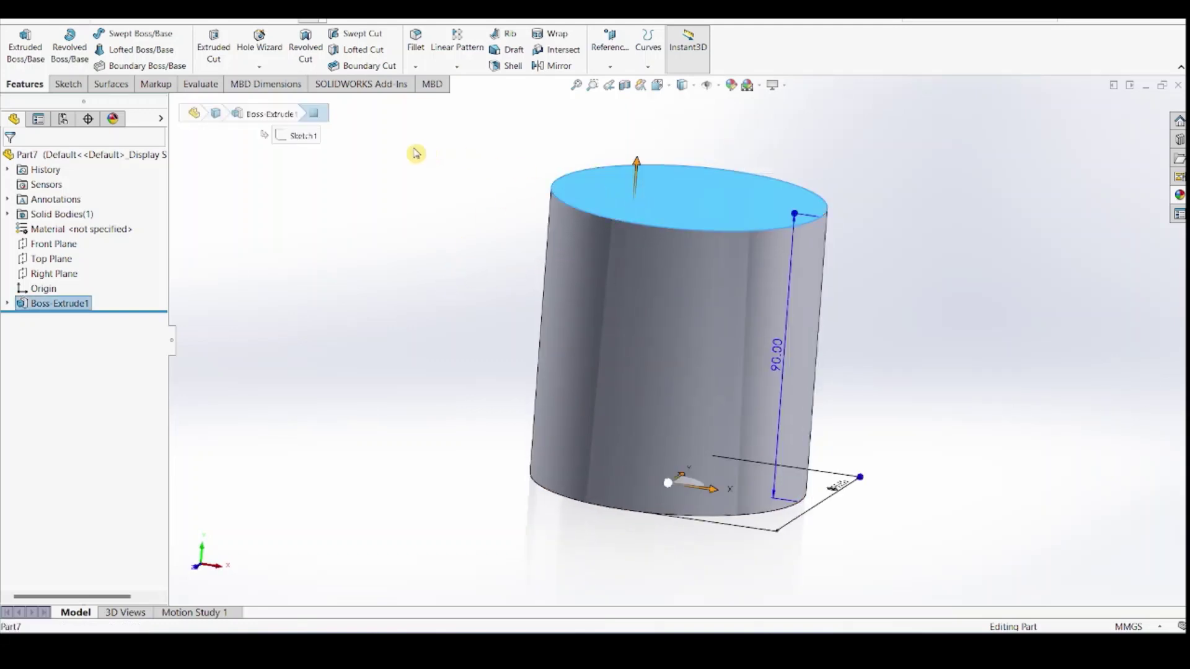
click(68, 85)
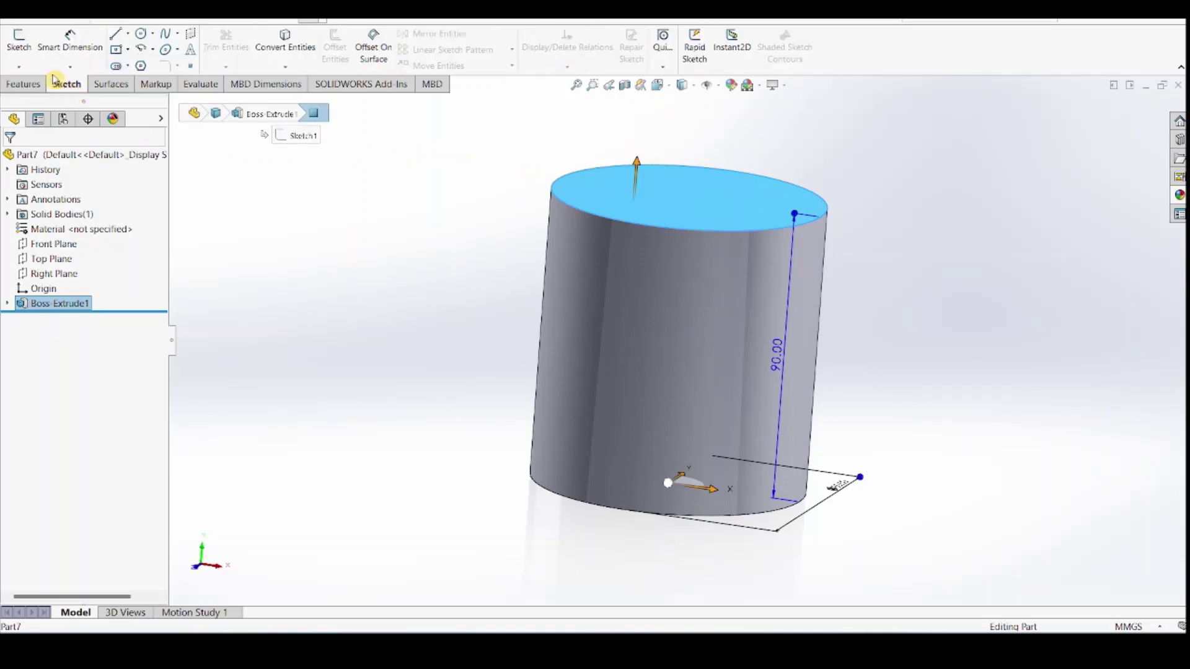
click(19, 43)
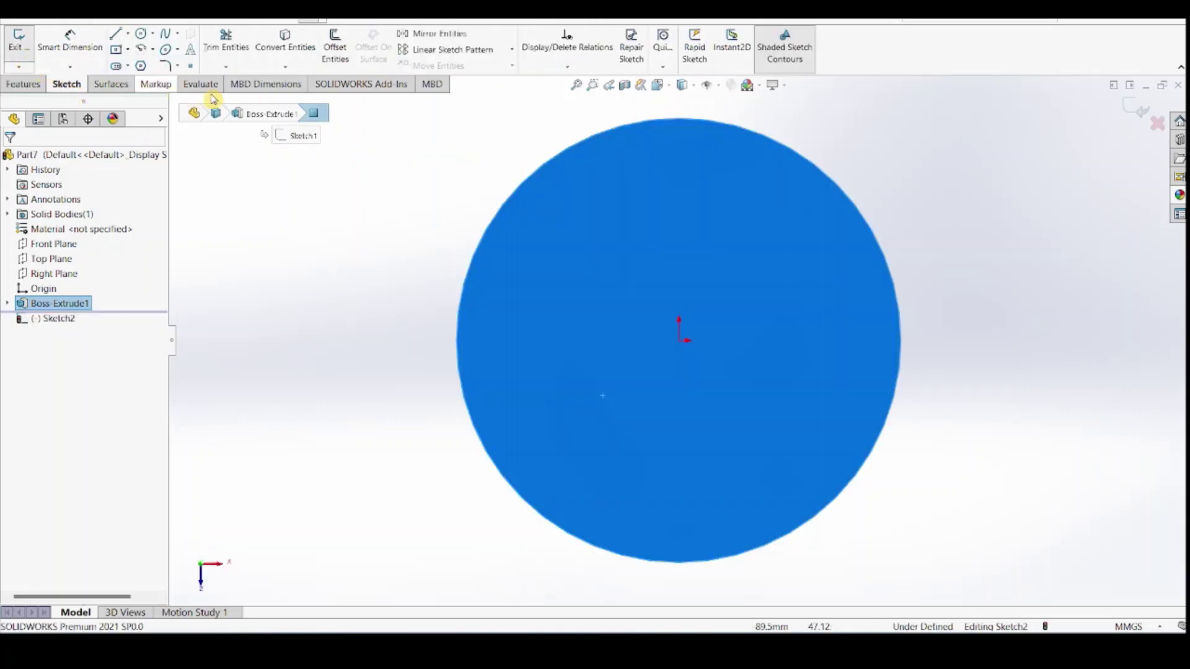
click(141, 34)
click(681, 341)
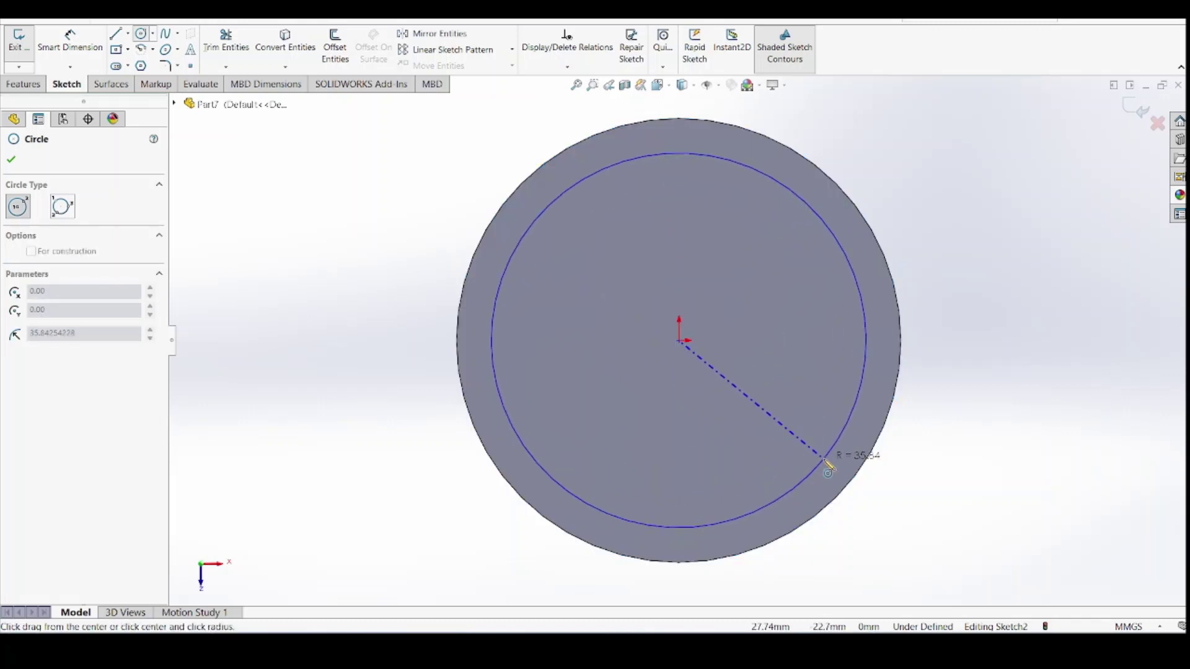
click(825, 460)
Dimension the circle on the top face with a diameter of 79 mm
click(70, 38)
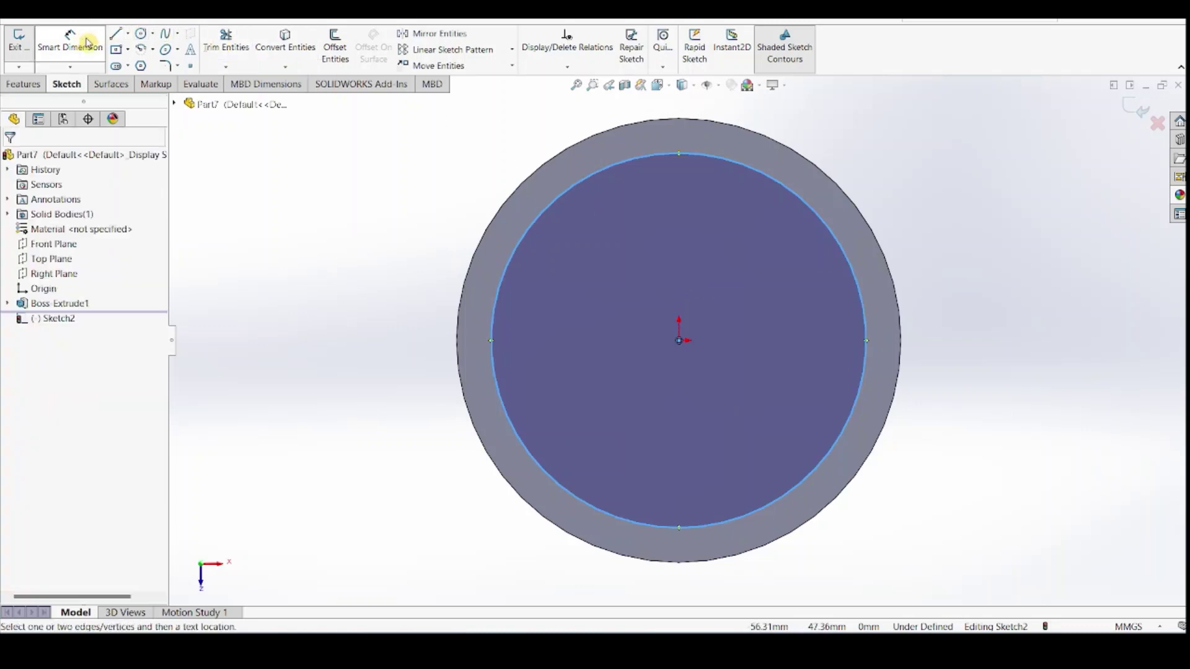
click(854, 269)
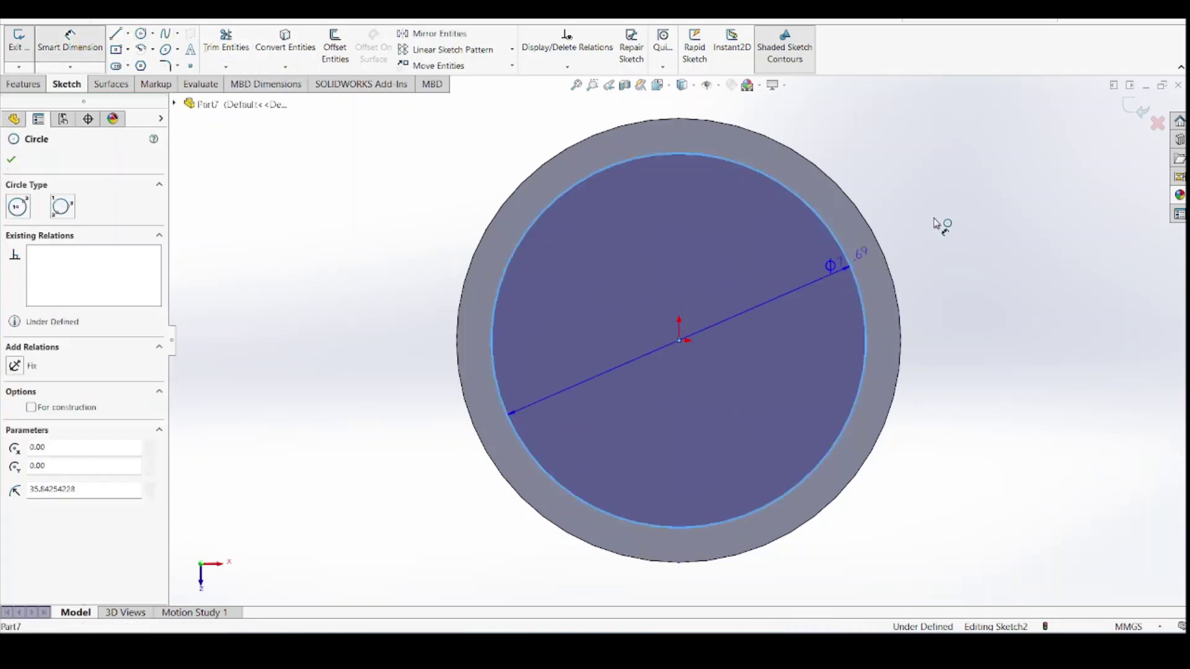
click(979, 293)
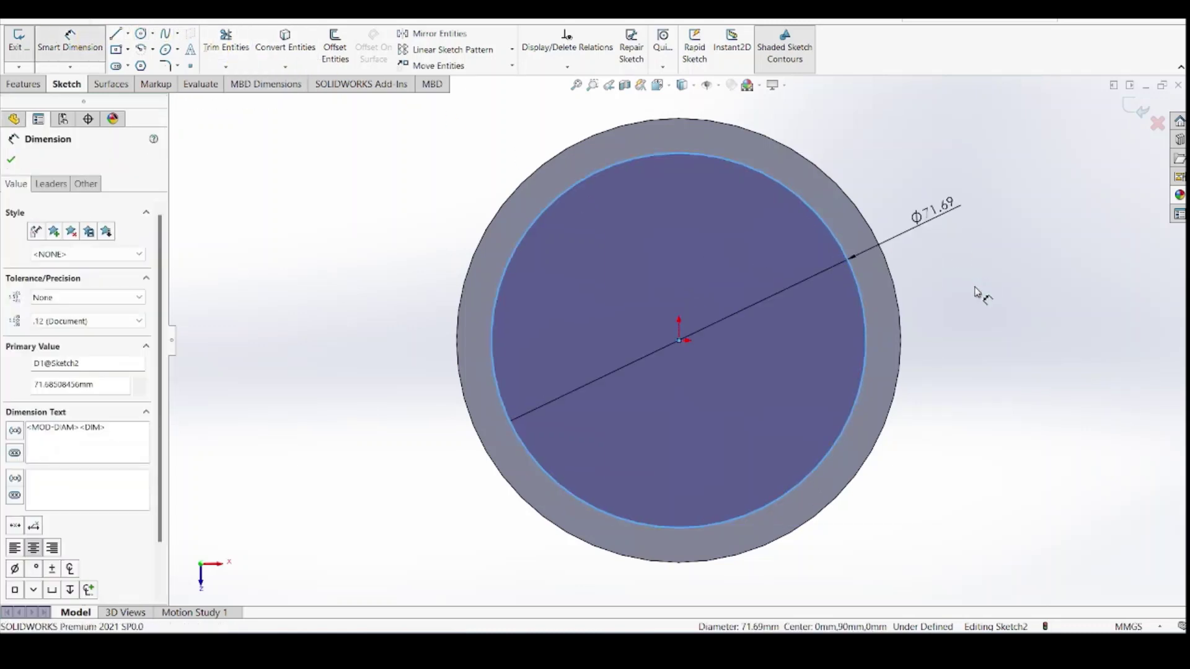
text(79)
key(Return)
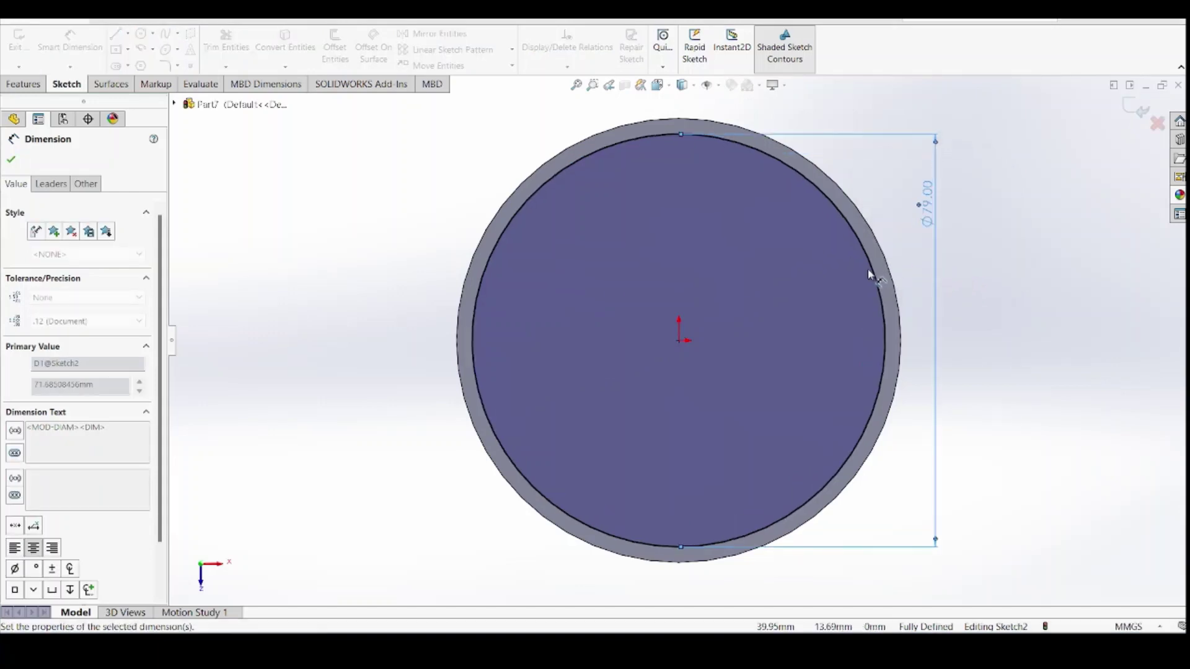
click(12, 159)
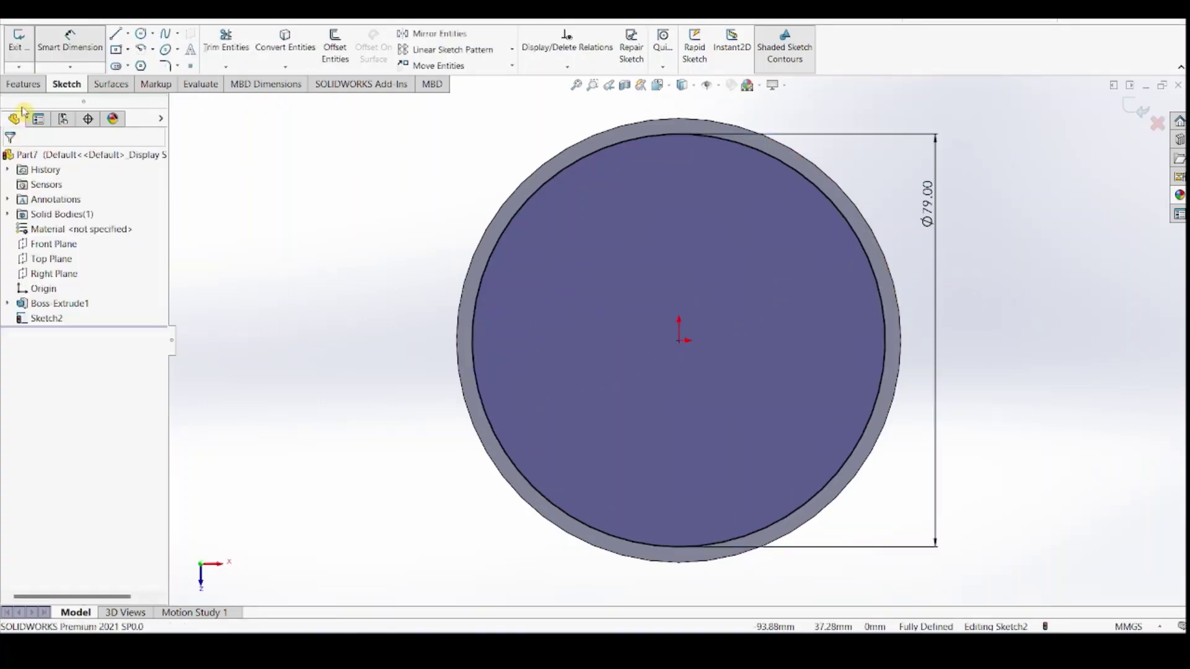
Start an Extruded Cut from the 79 mm circle, beginning at an offset of 7.3 mm reversed into the cylinder
click(23, 85)
click(213, 49)
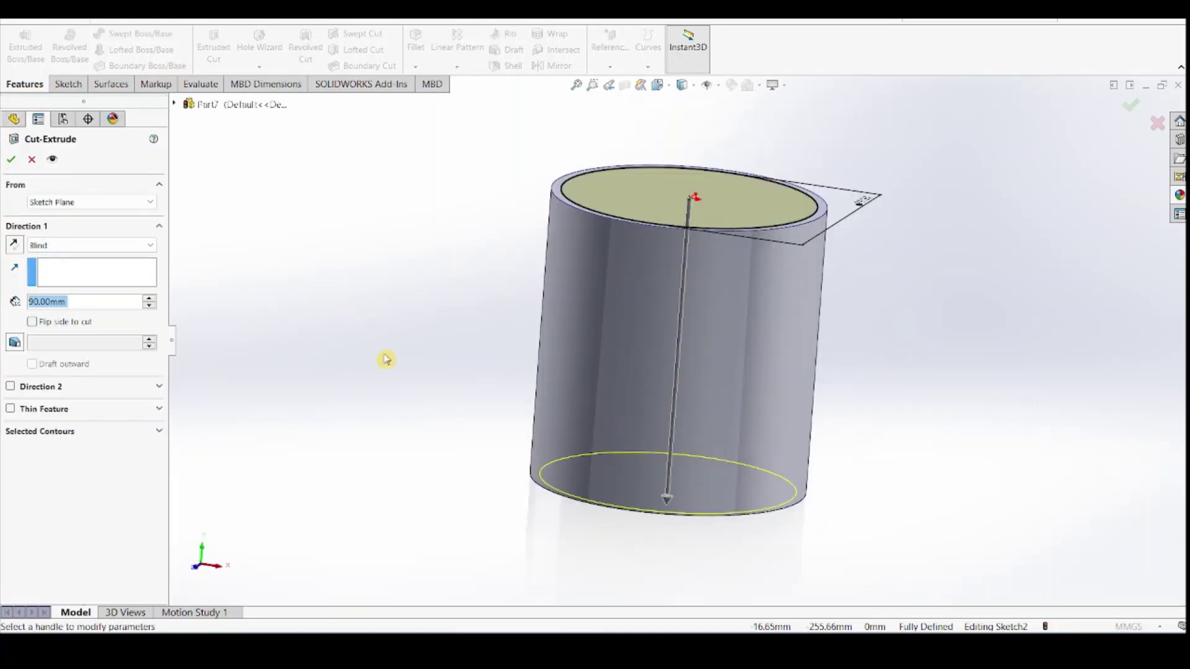
click(122, 209)
click(100, 246)
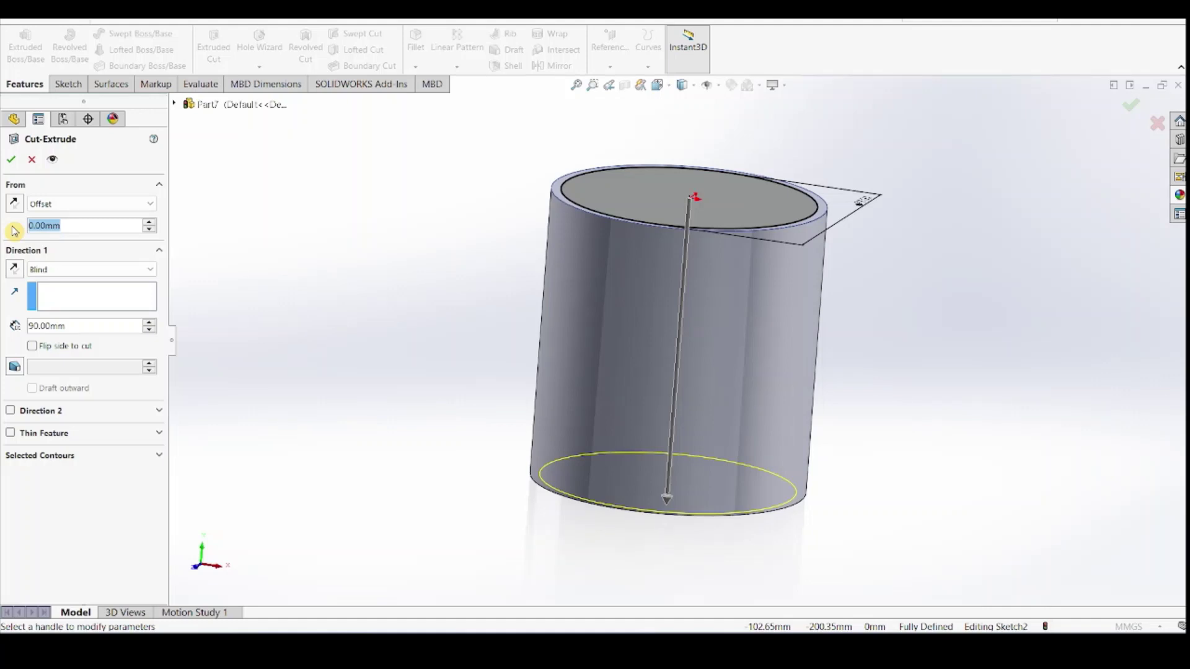
text(7.3)
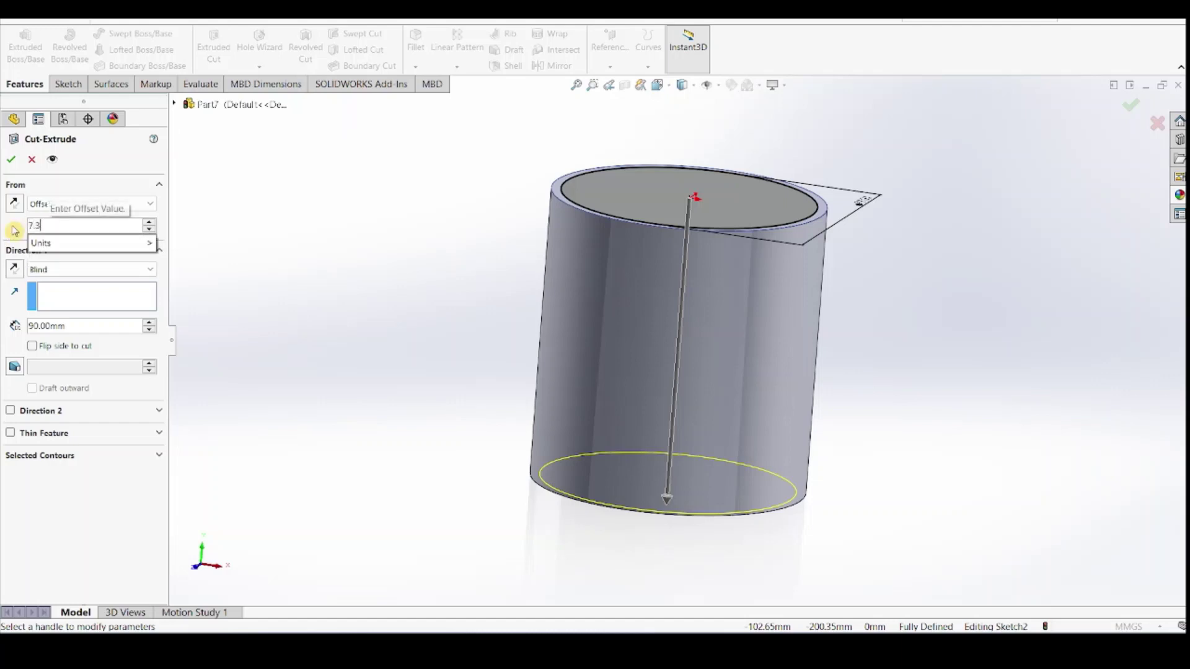
key(Return)
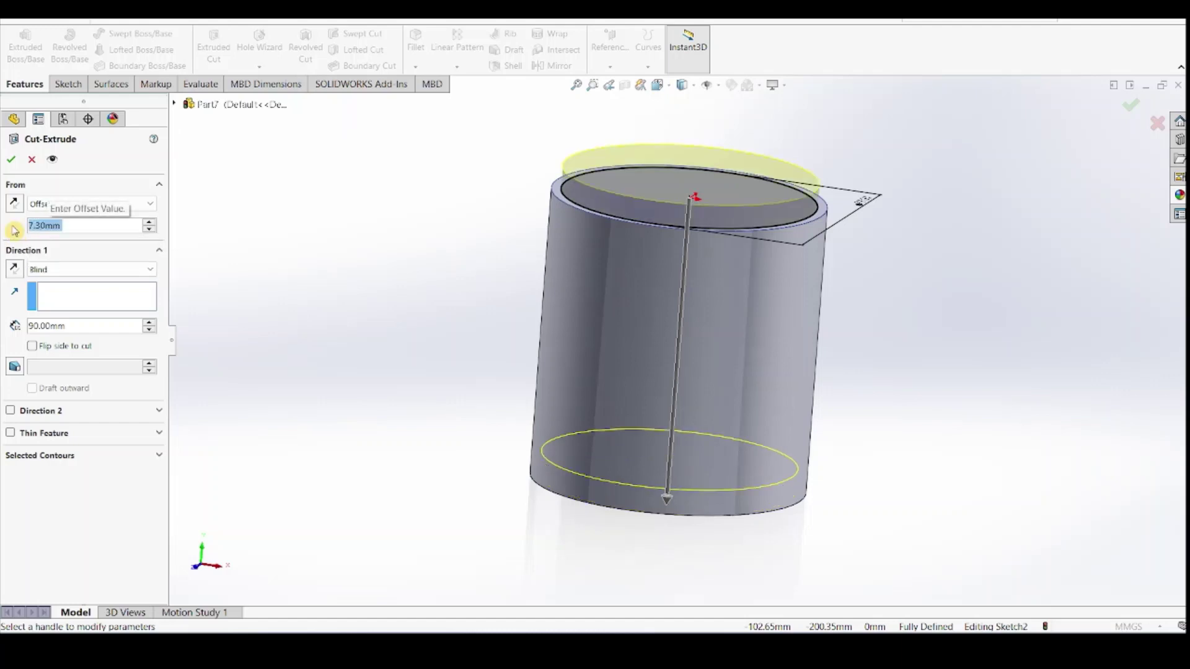
click(15, 207)
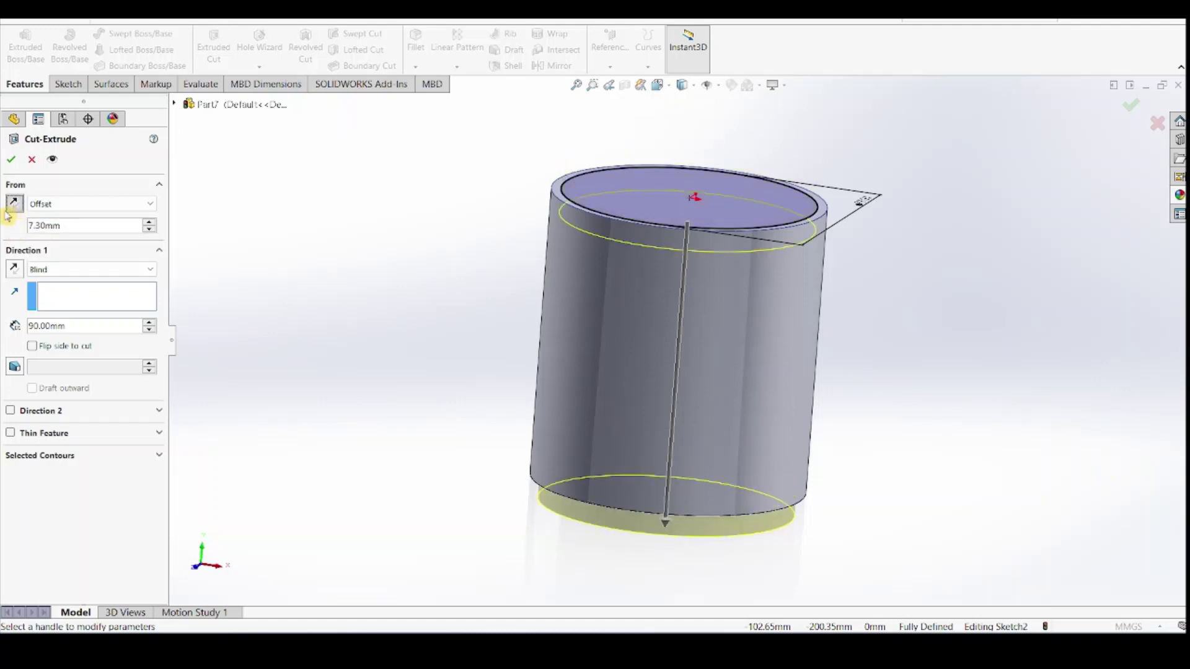
Complete the first ring groove with a Blind cut depth of 4.3 mm and the side to cut flipped outside the circle
click(99, 283)
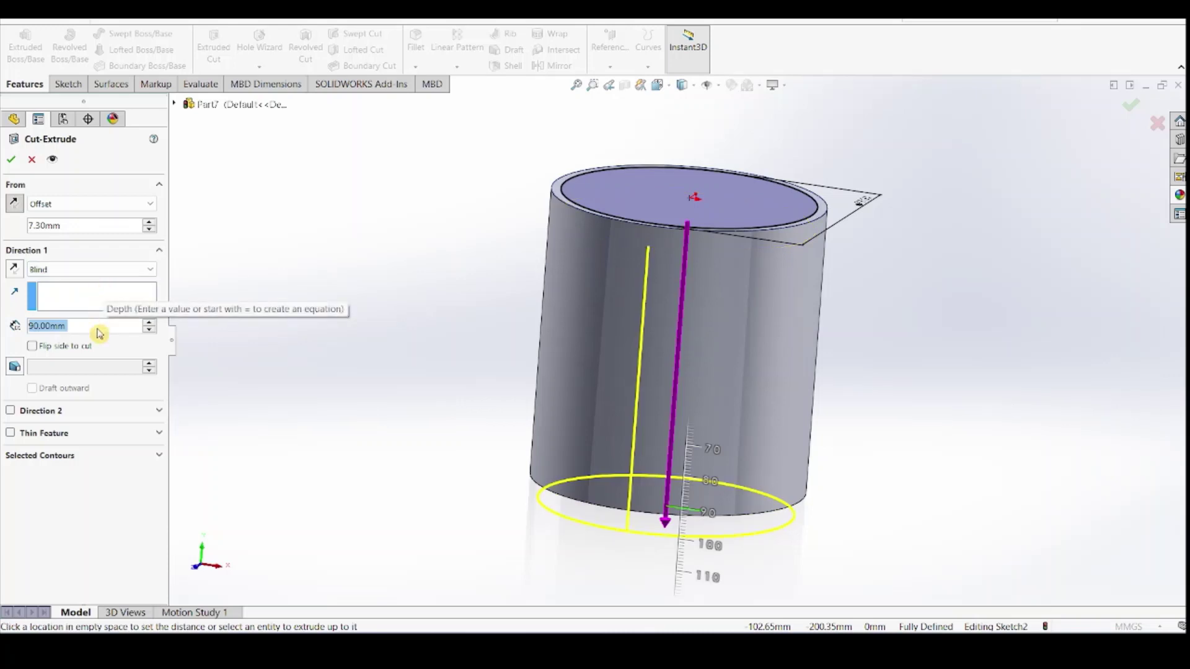
text(4.3)
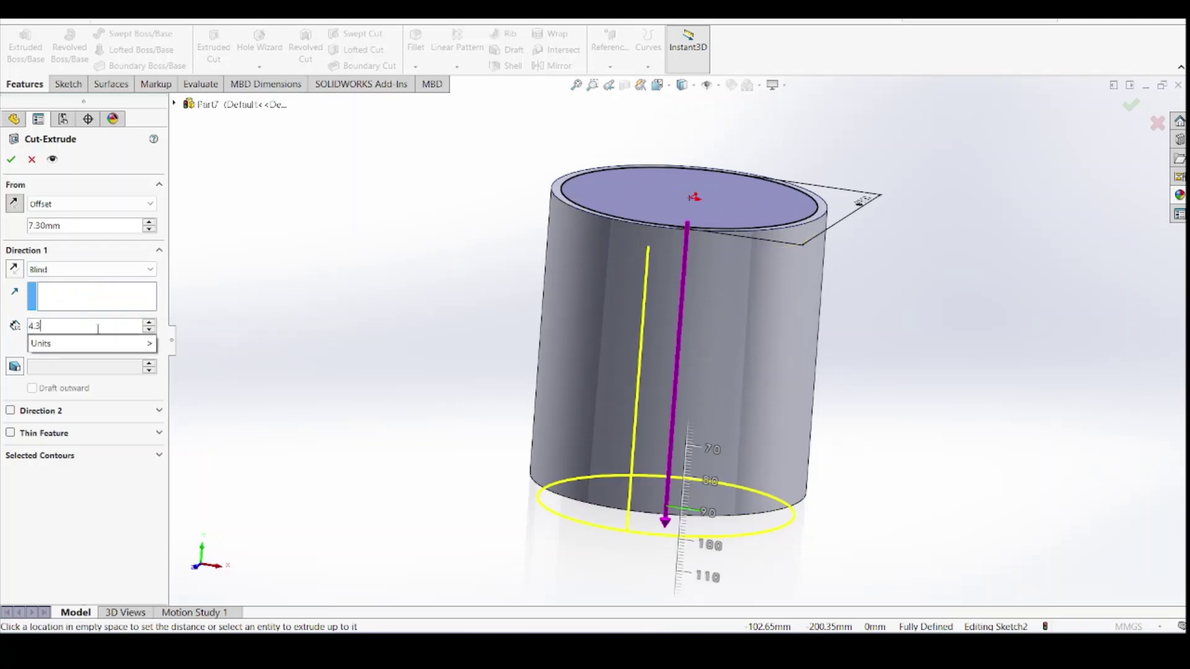
key(Return)
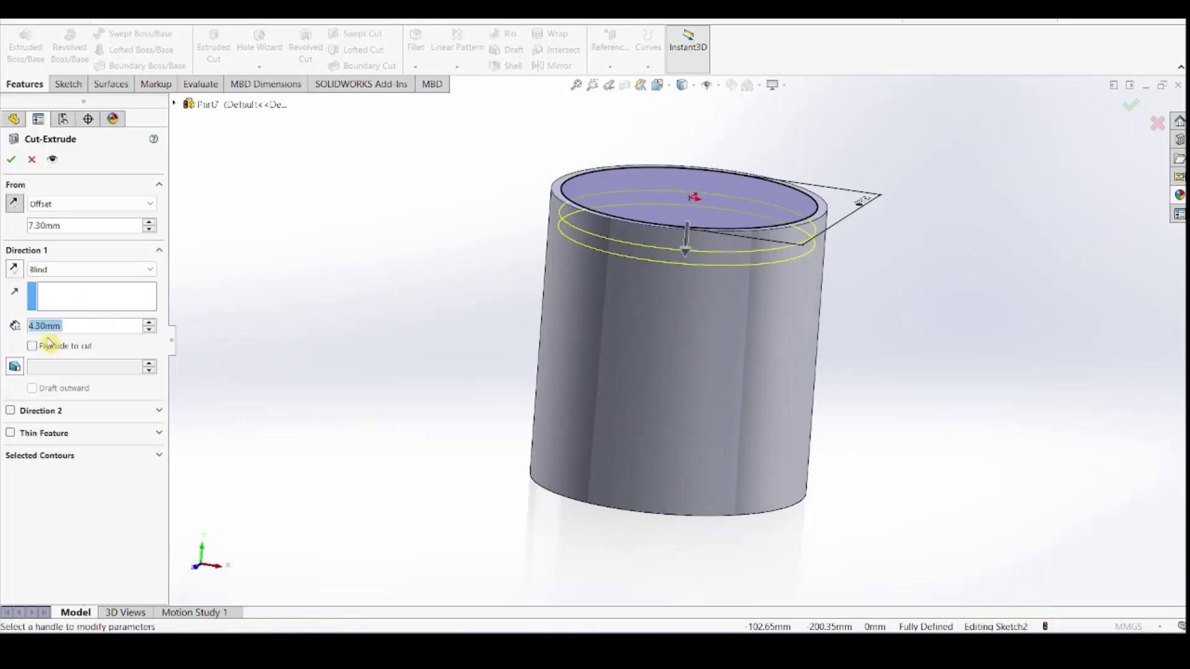
click(14, 271)
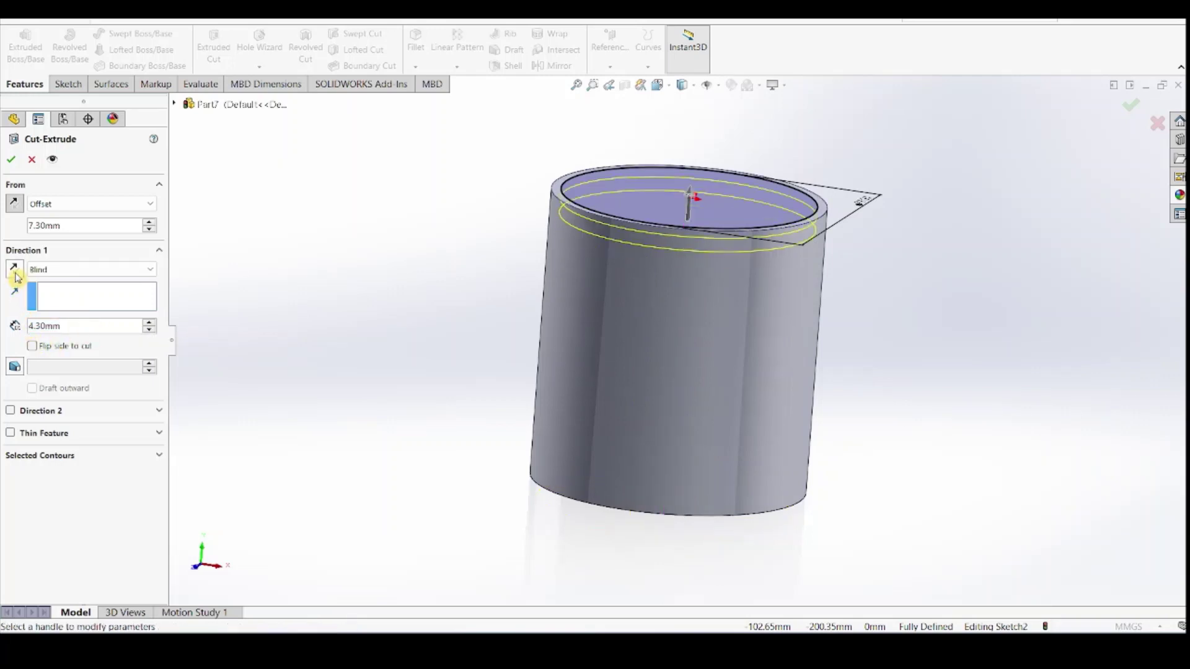
click(15, 272)
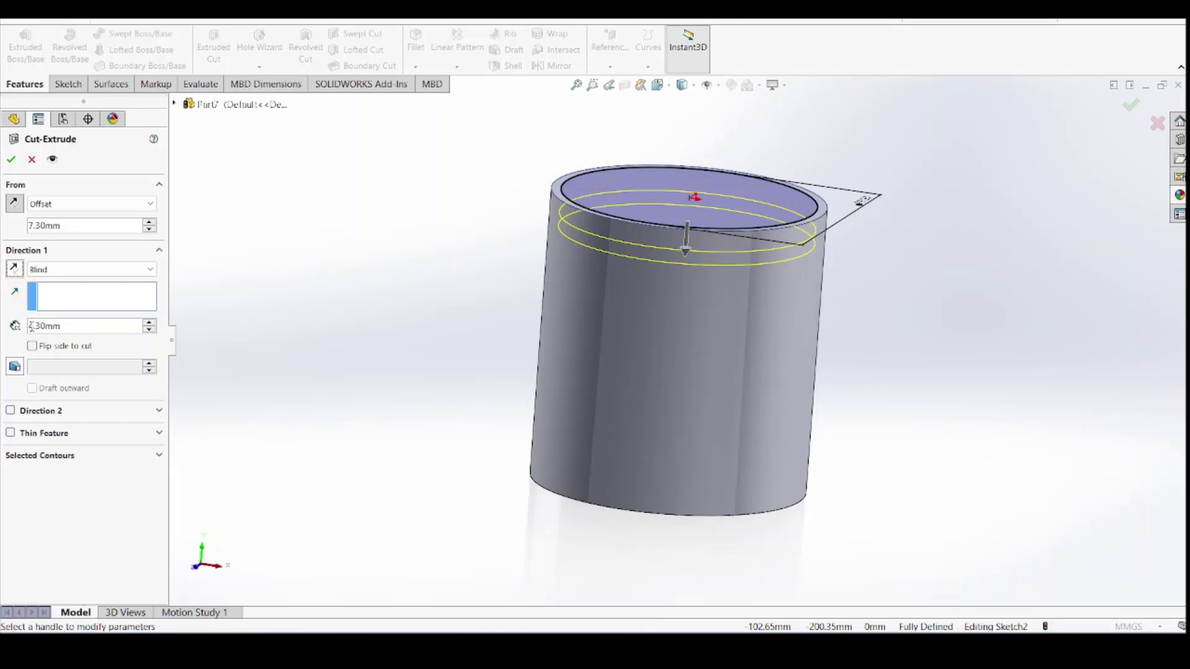
click(34, 347)
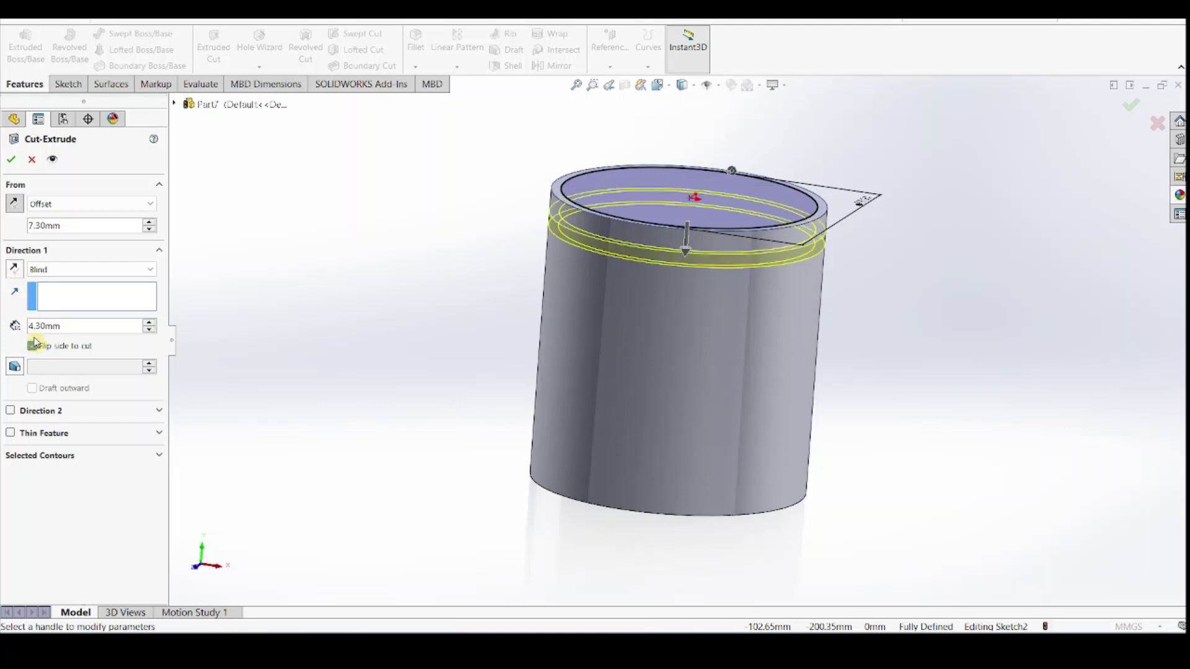
click(9, 160)
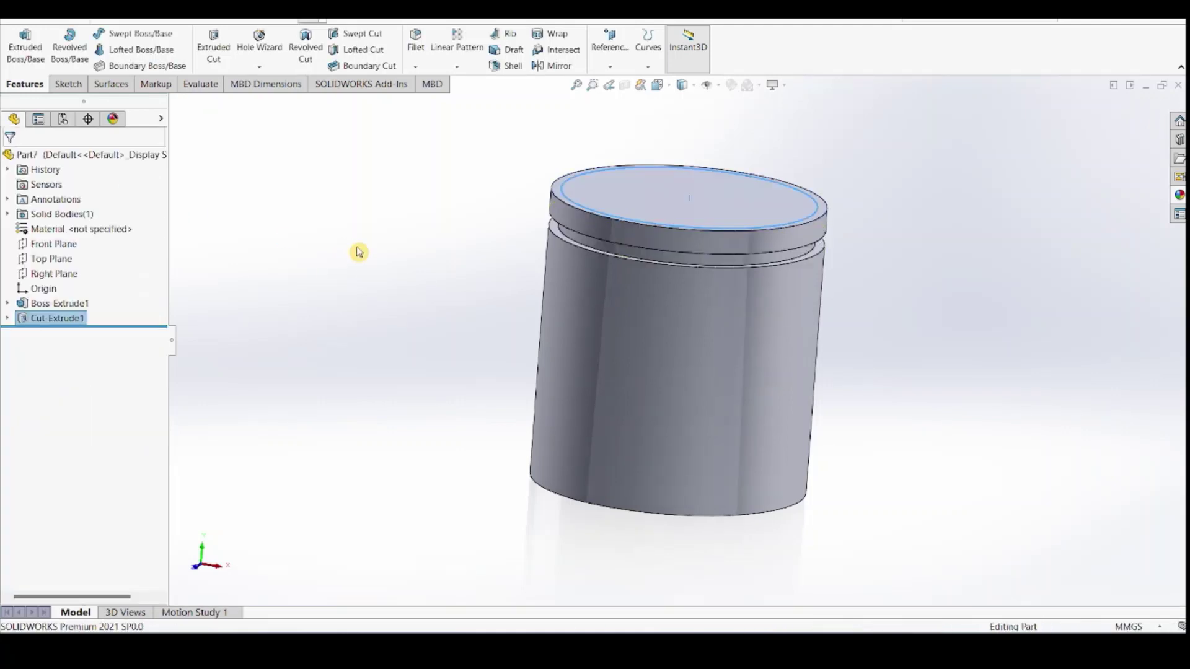
click(883, 308)
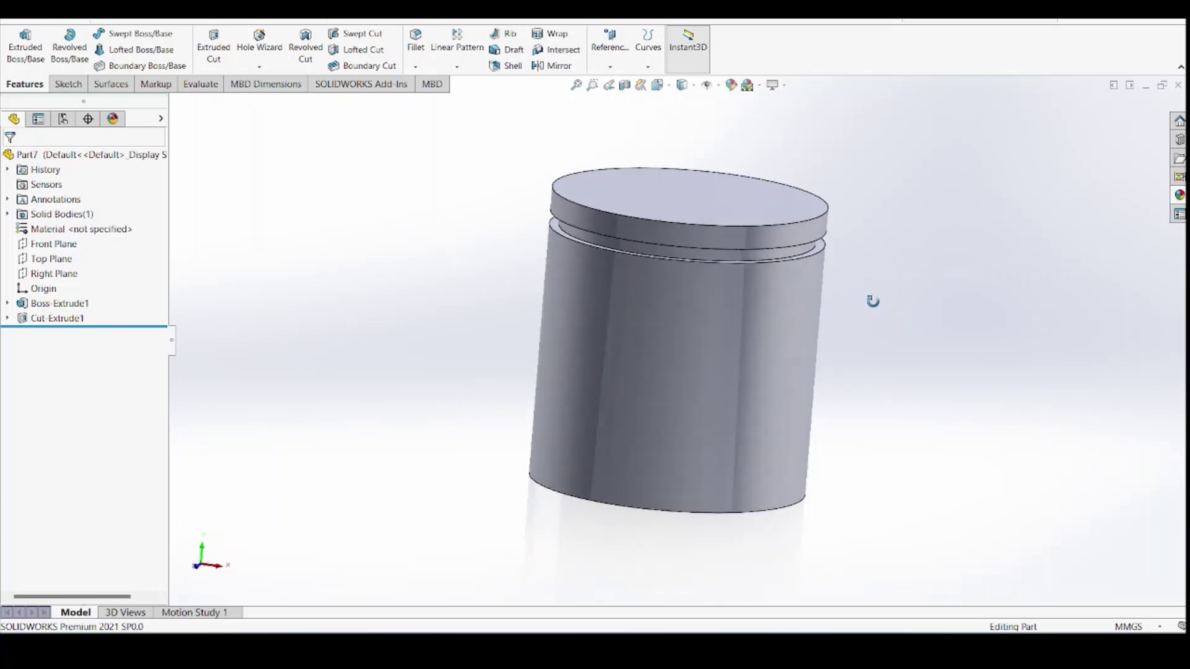
Start a Linear Pattern, show the temporary axes and use the cylinder's central axis as Direction 1
click(455, 58)
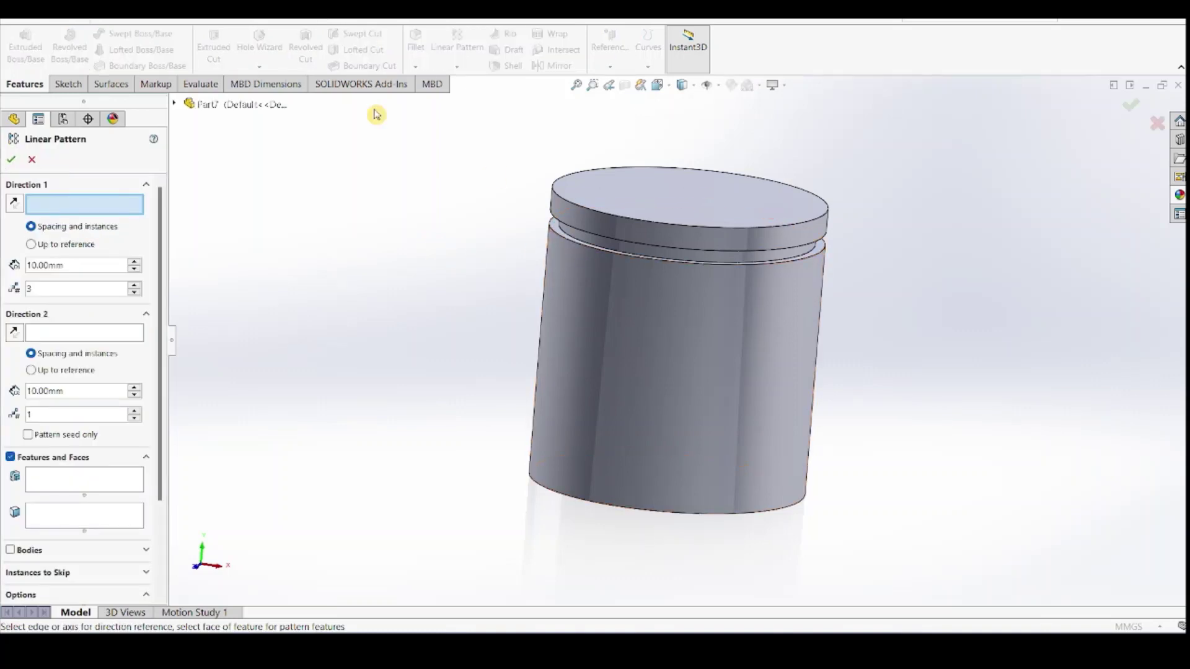
click(101, 23)
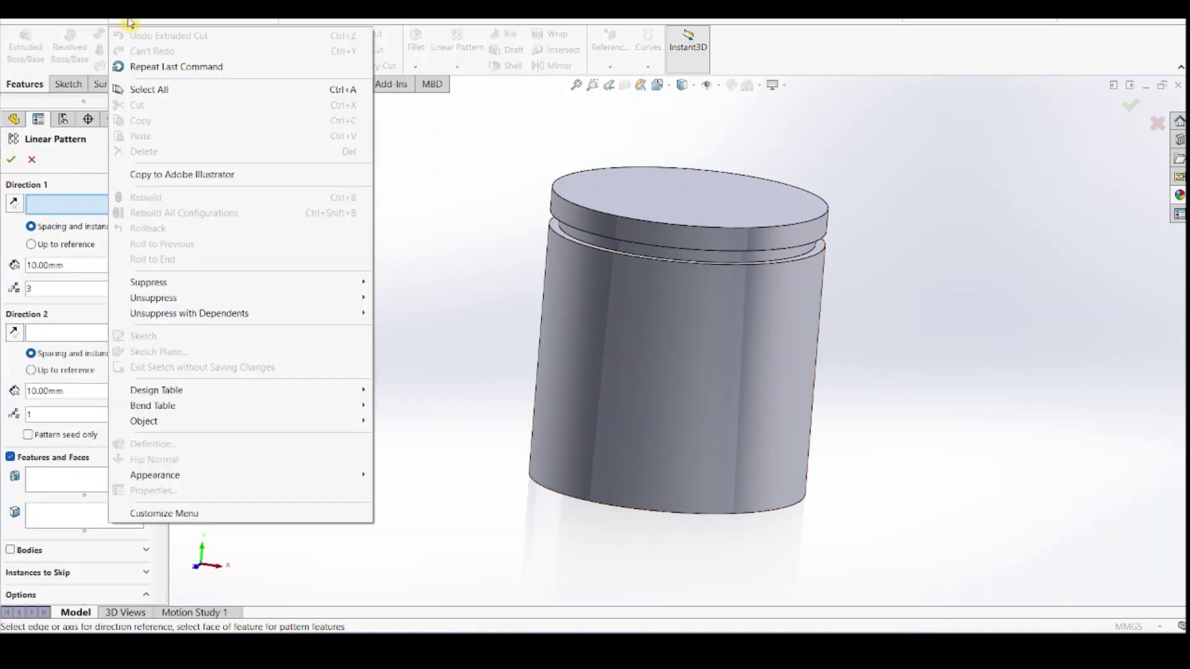
mouse_move(155, 22)
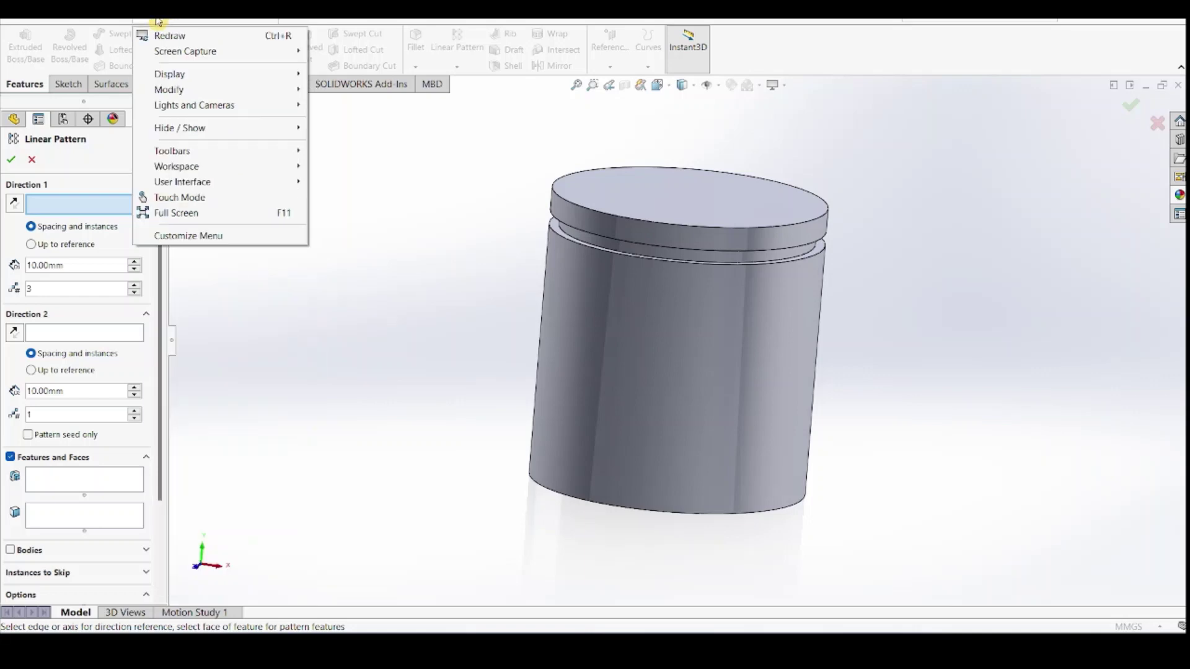
mouse_move(204, 128)
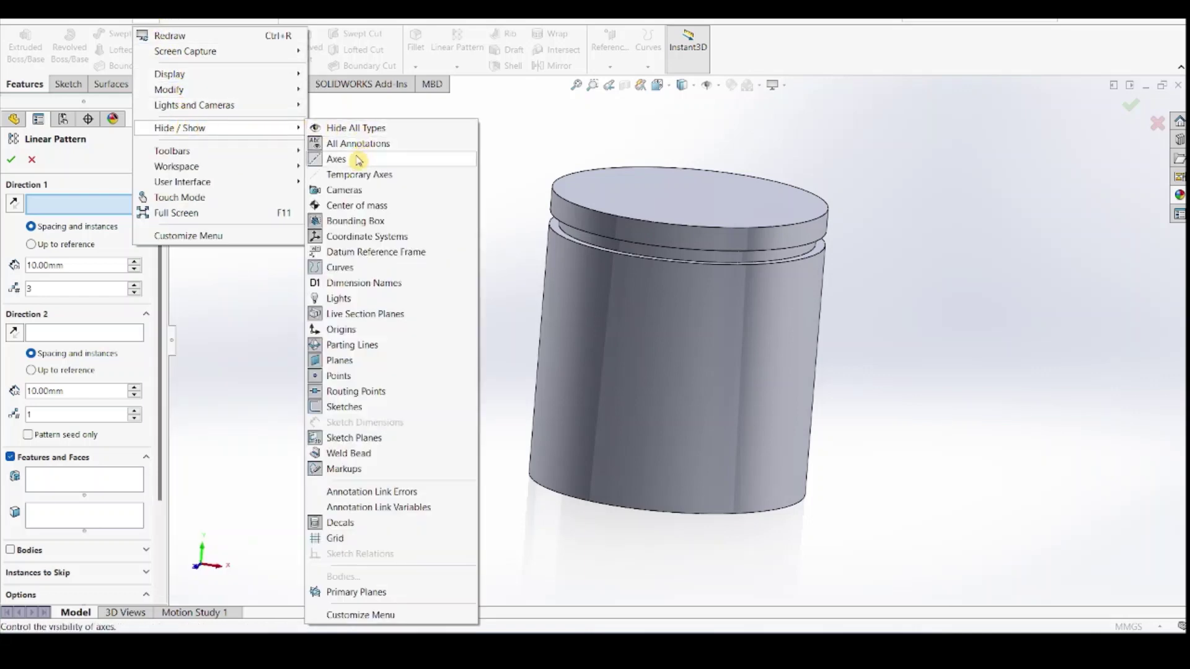
click(369, 175)
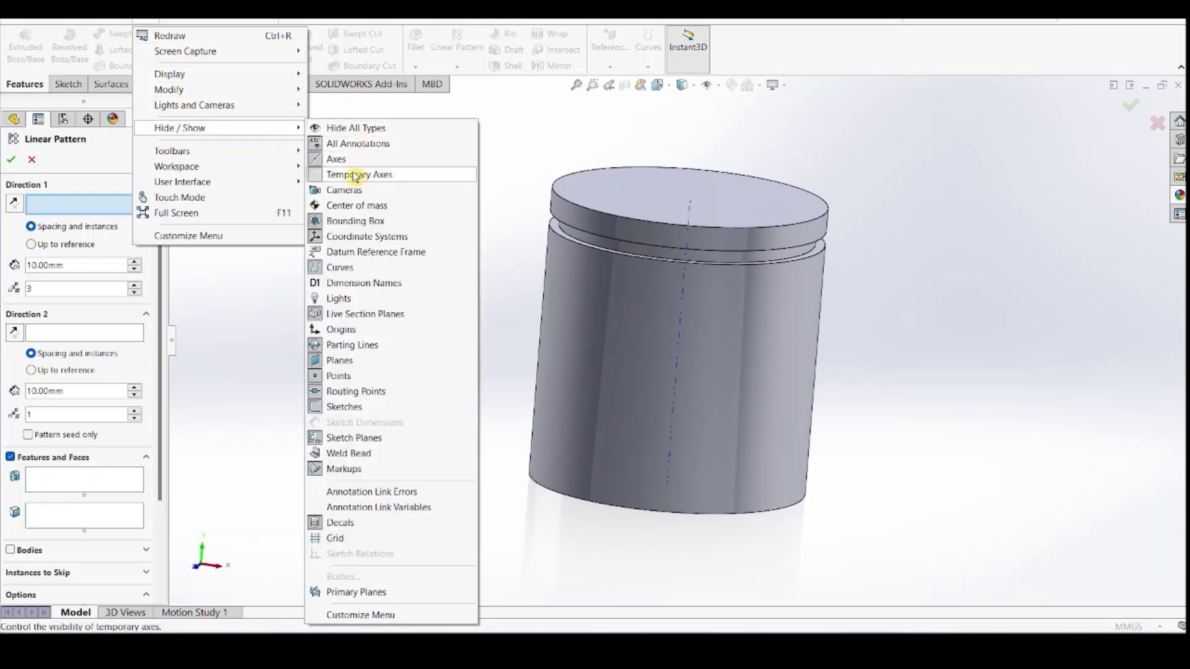
click(691, 223)
click(690, 221)
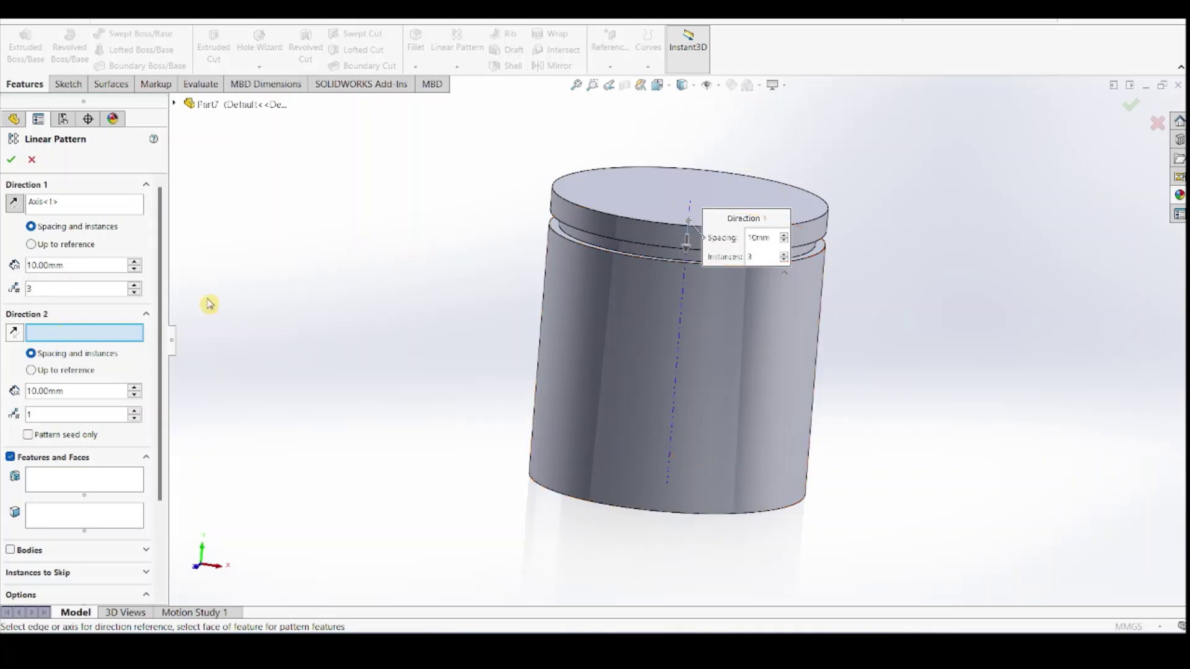
Pattern the ring groove cut down the cylinder as three instances with a spacing of 7.3+4.3 mm
click(62, 480)
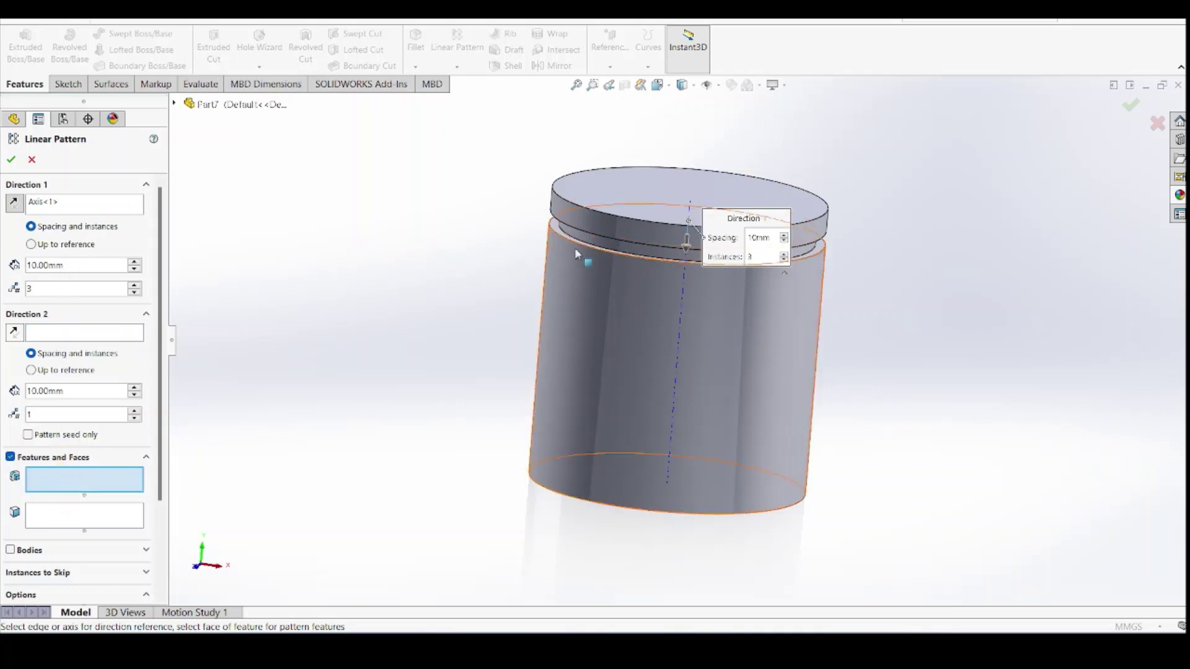
click(622, 247)
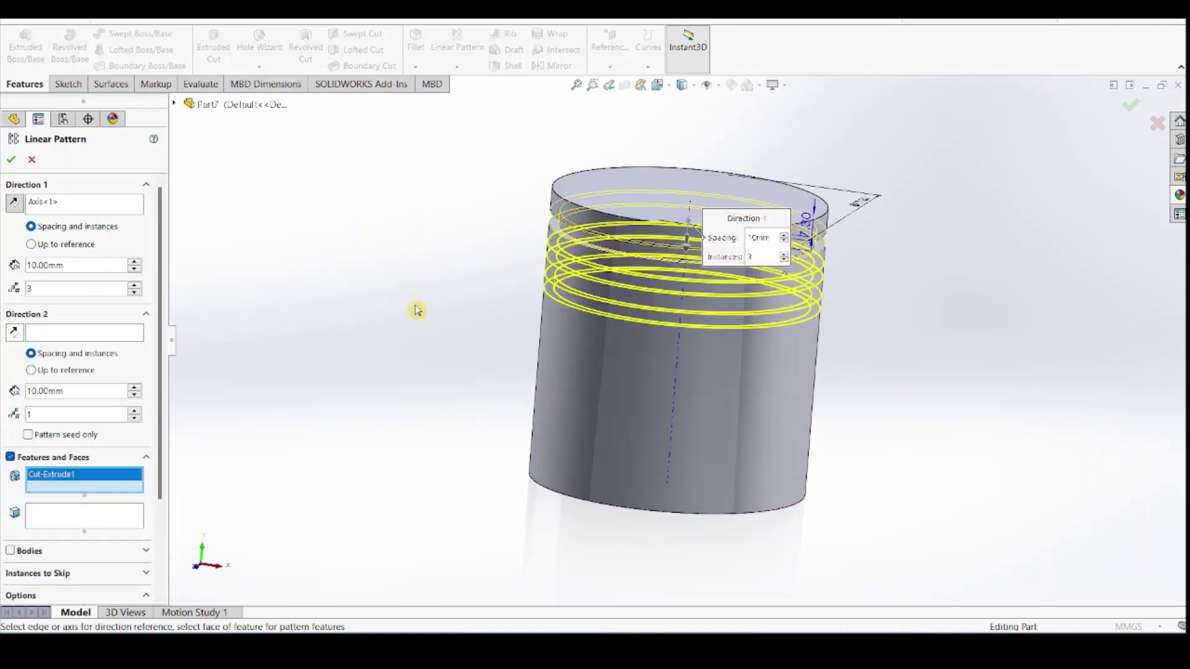
double_click(80, 265)
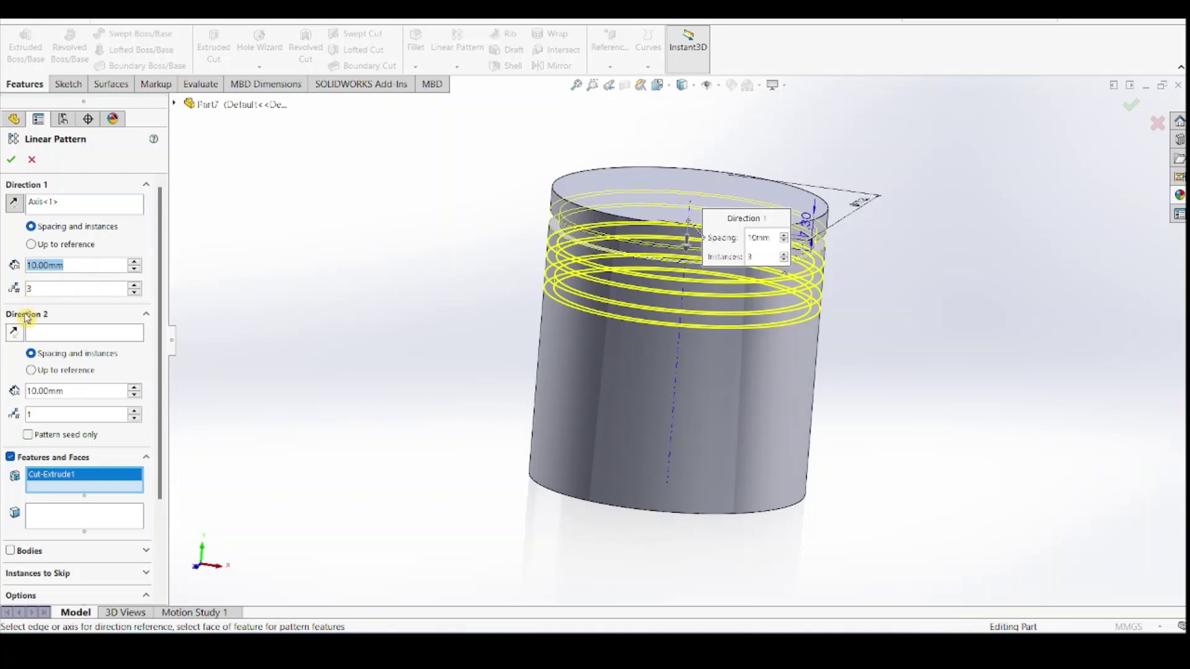
text(7.3)
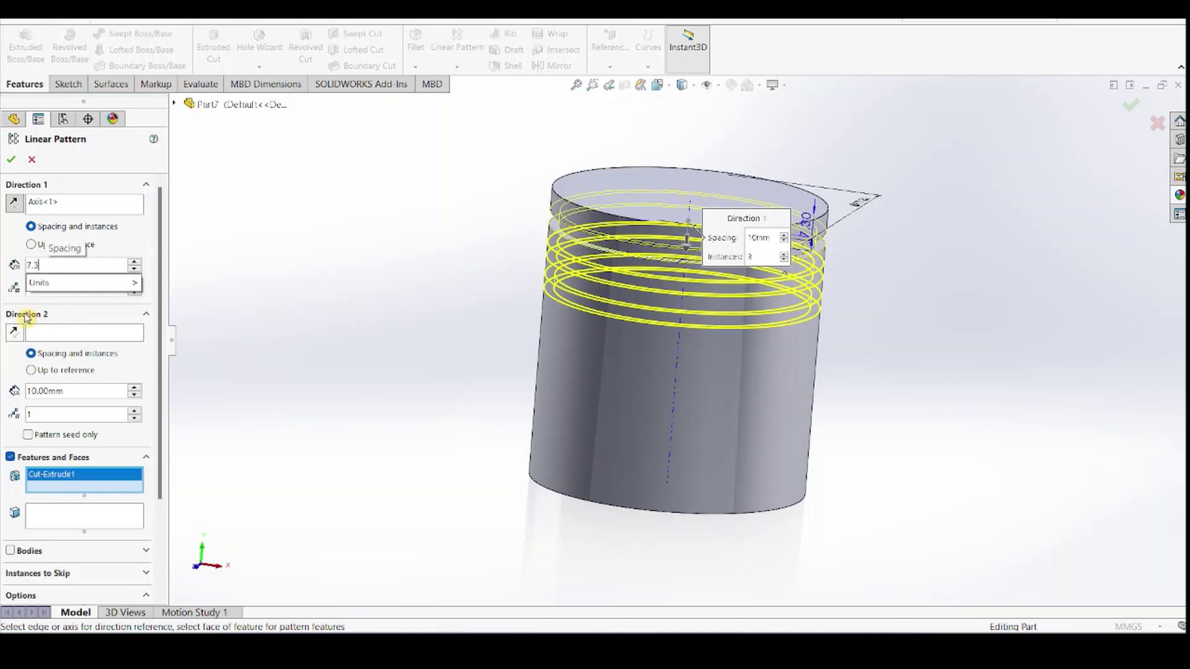
text(+4.3)
key(Return)
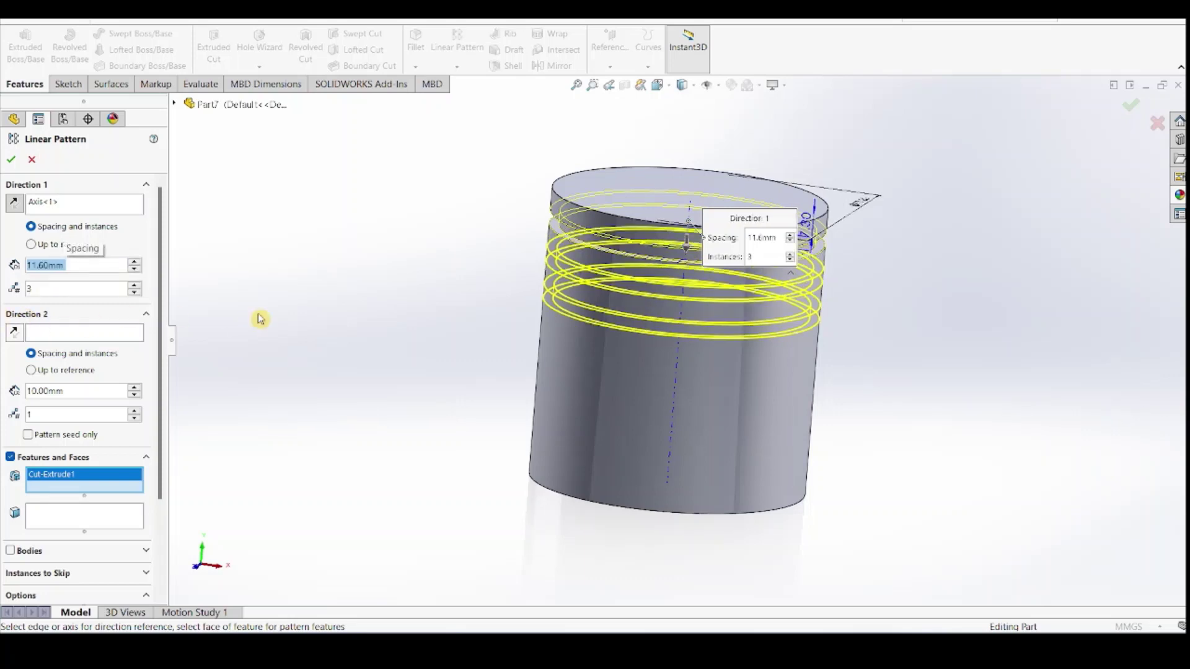
click(11, 161)
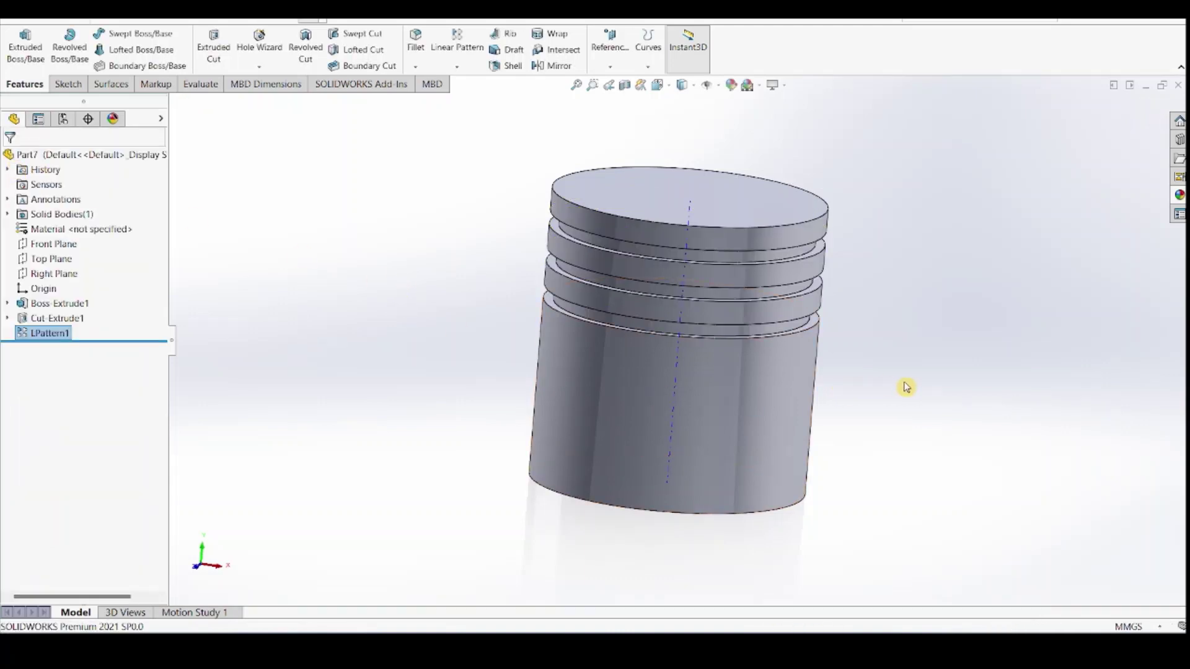
Sketch a circle about 34.7 mm in diameter on the Front Plane, centred on the piston axis about 22.7 mm above the origin
mouse_move(903, 384)
middle_down()
mouse_move(911, 347)
mouse_move(884, 380)
middle_up()
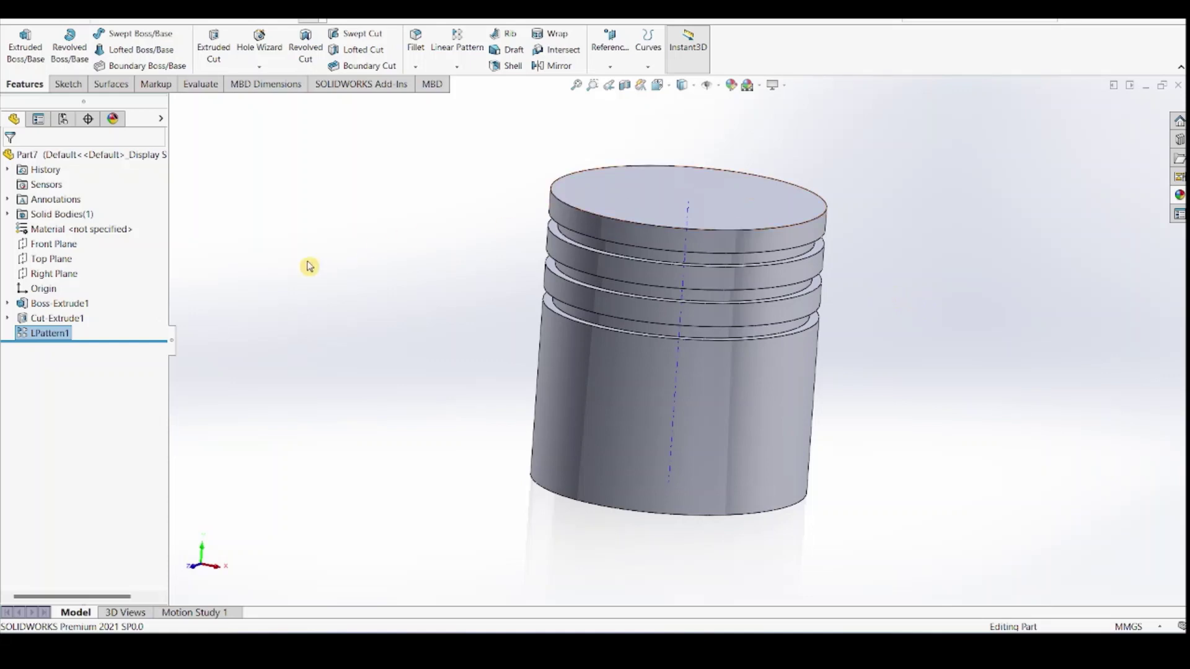
click(40, 246)
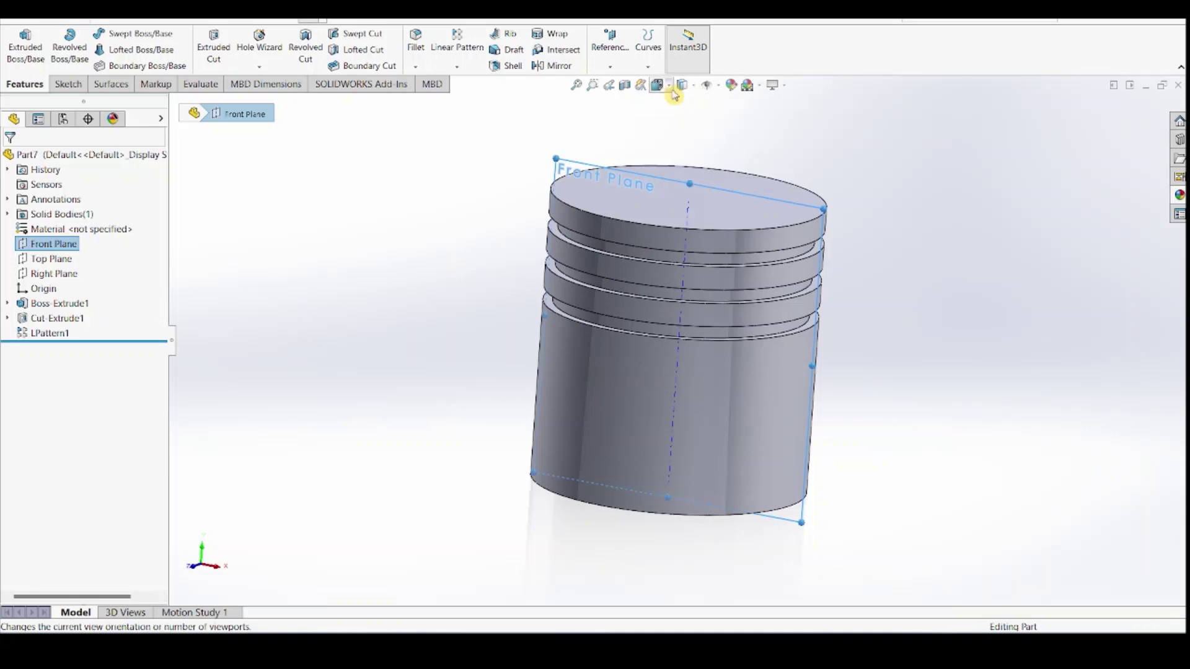
click(669, 86)
click(729, 157)
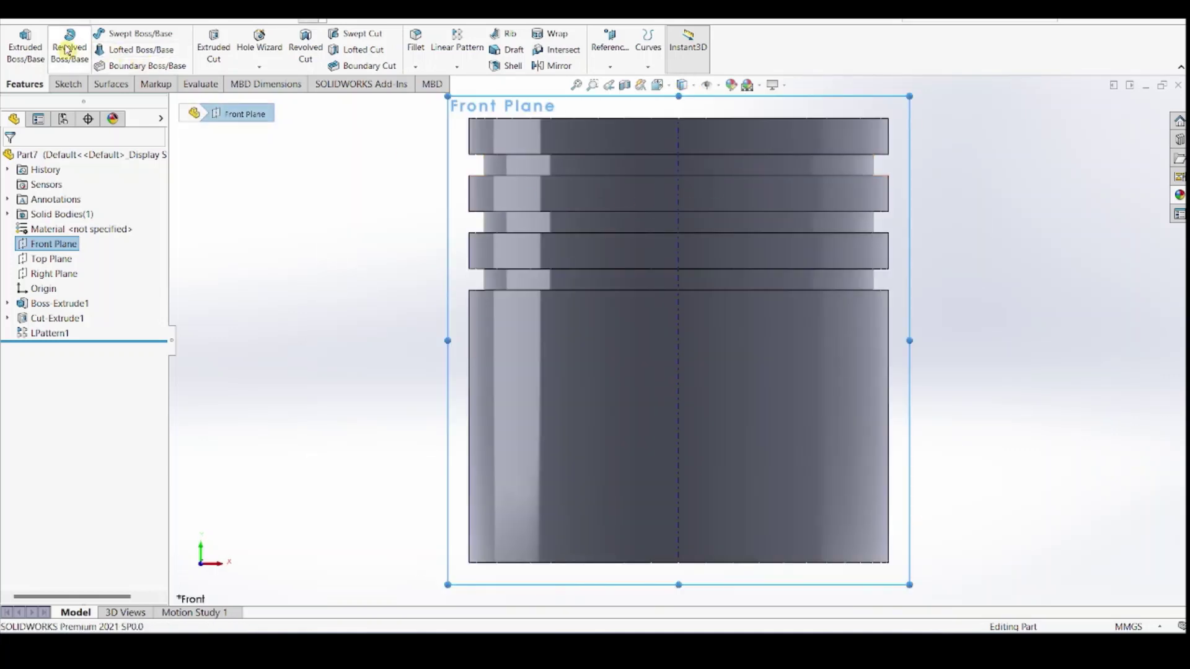
click(68, 83)
click(19, 44)
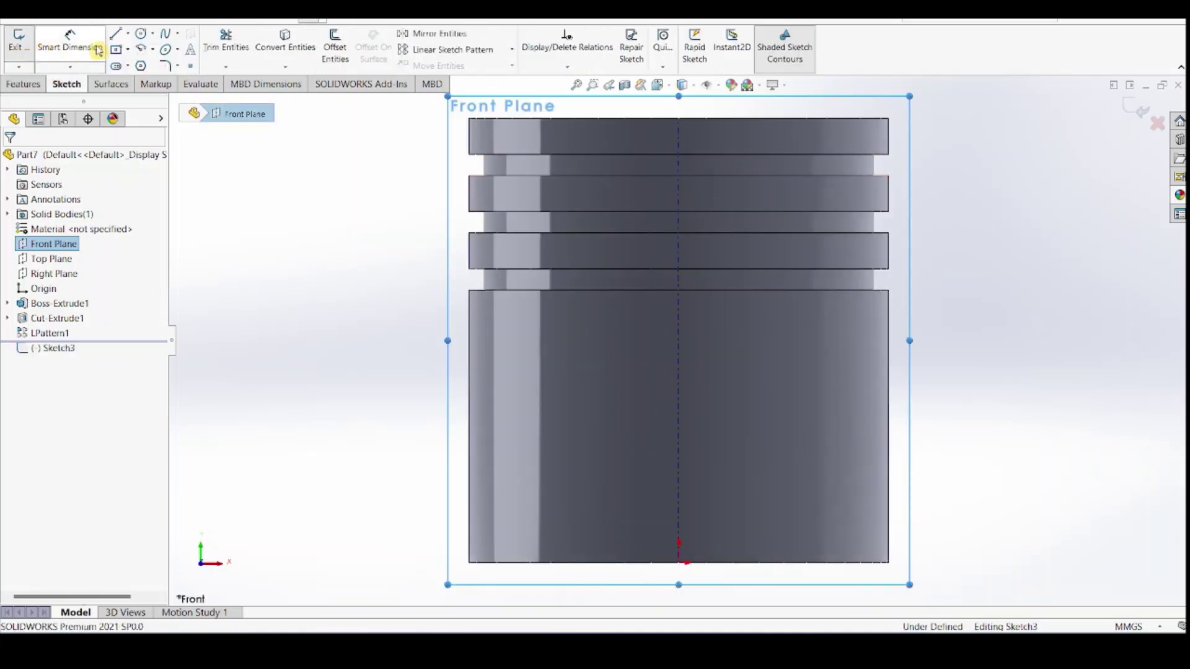
click(141, 34)
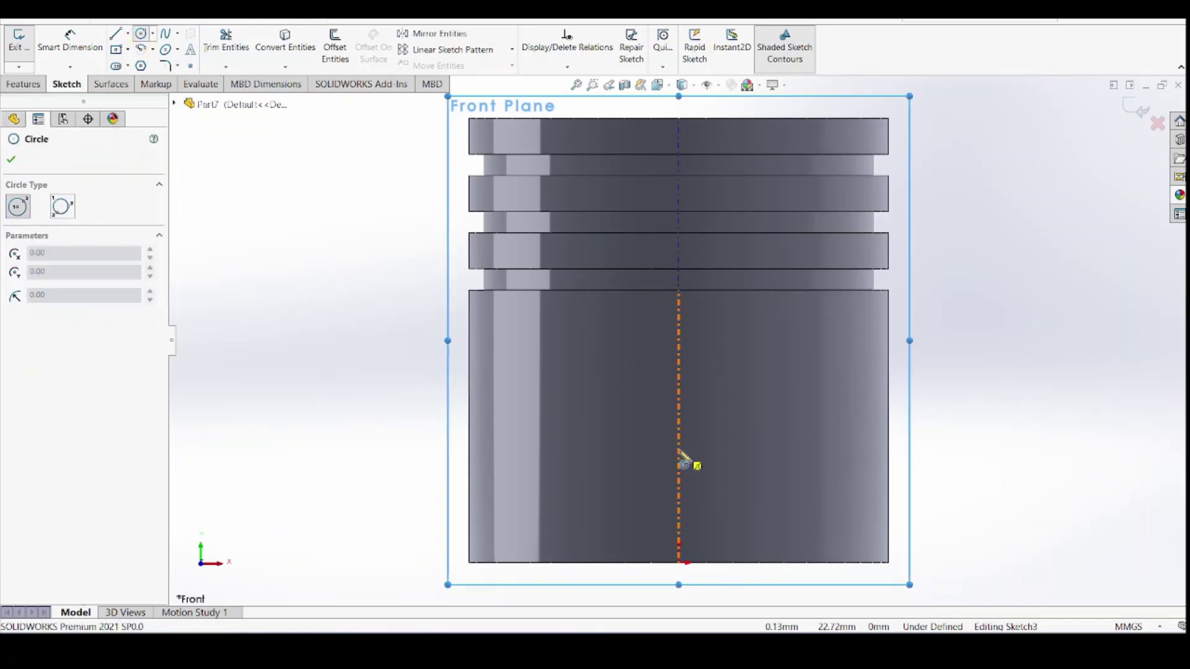
click(679, 451)
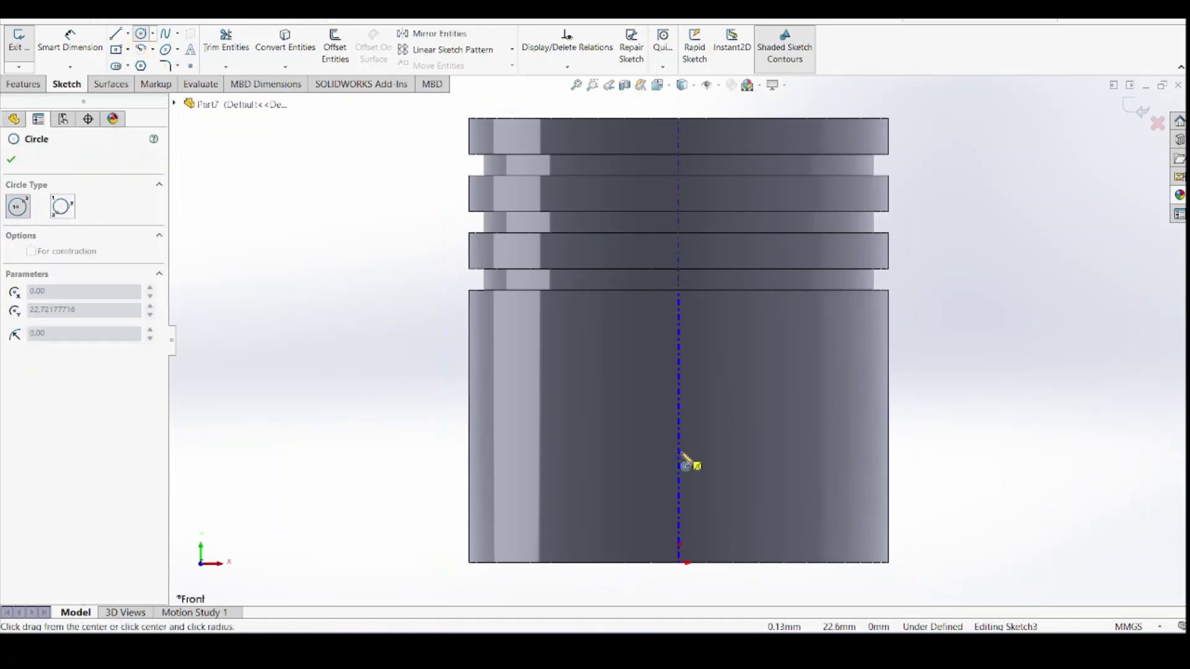
click(761, 493)
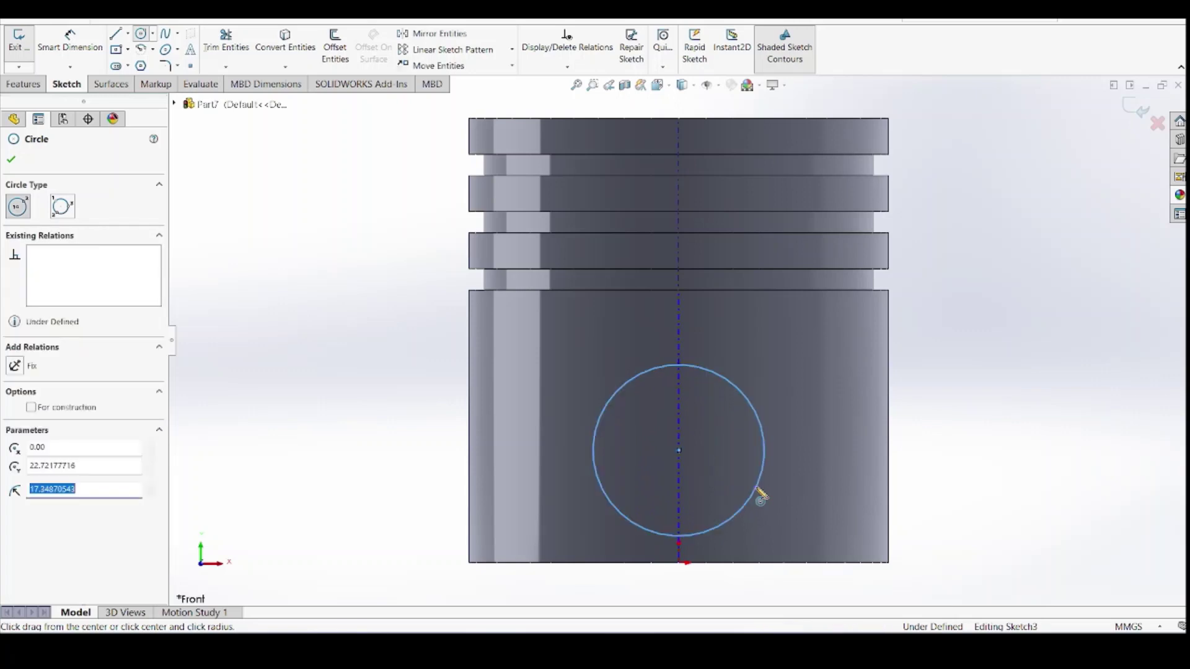
click(15, 89)
Dimension the diameter of the pin circle on the Front Plane and set it to 33.8 mm
click(86, 46)
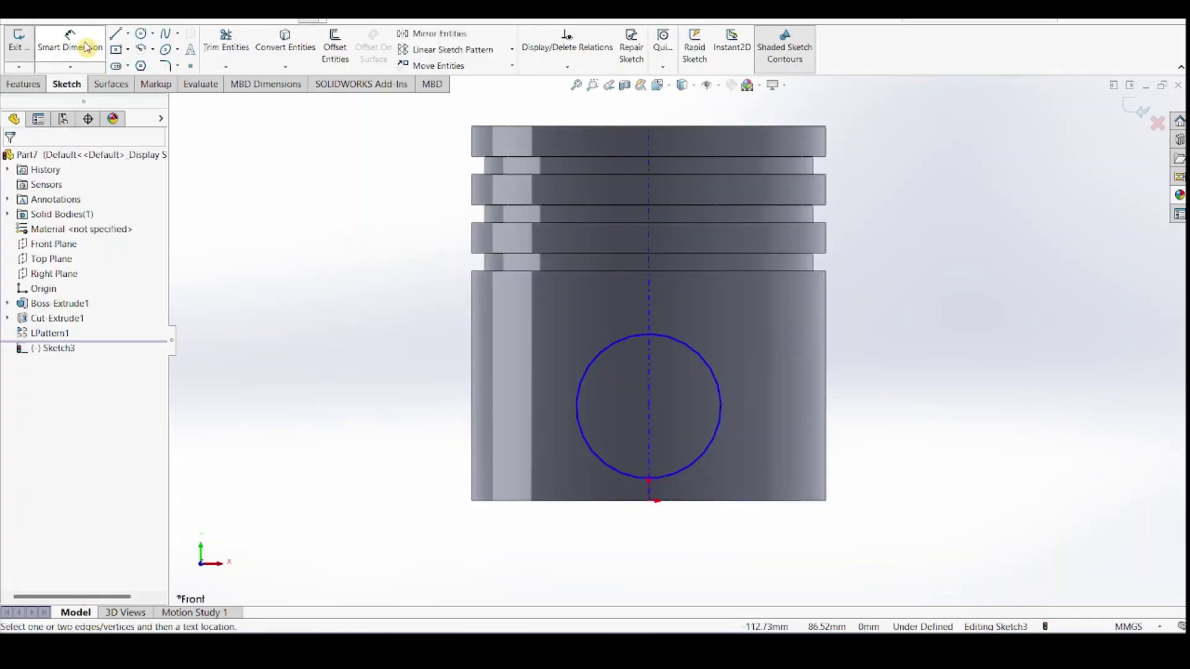
click(708, 367)
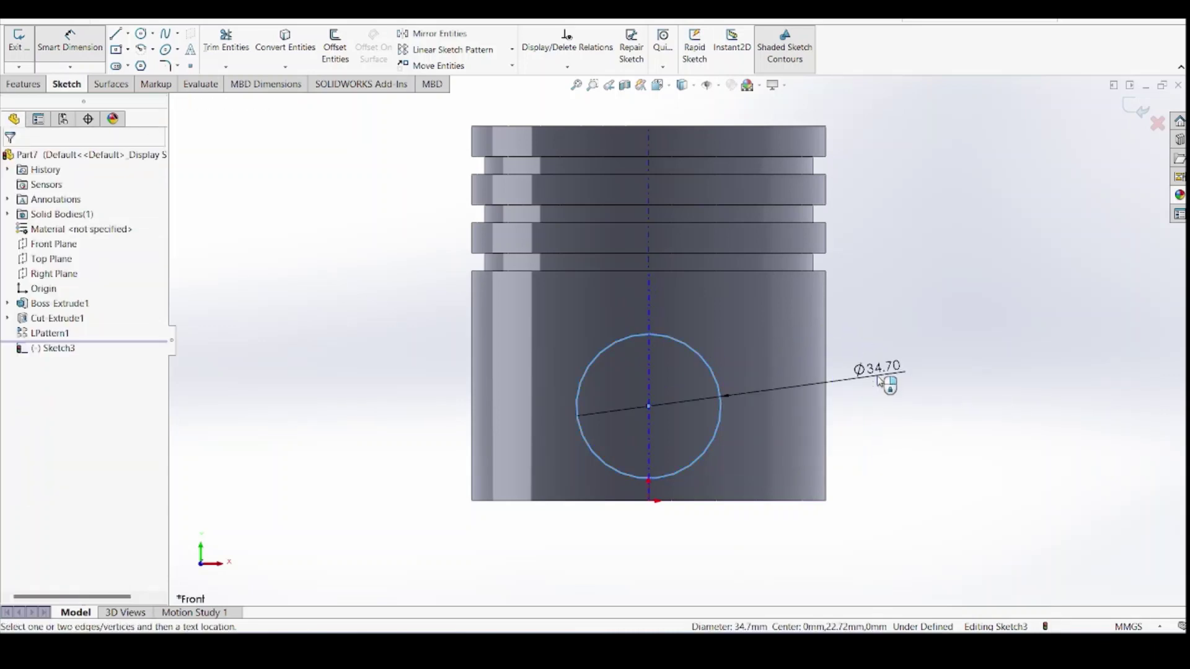
click(878, 379)
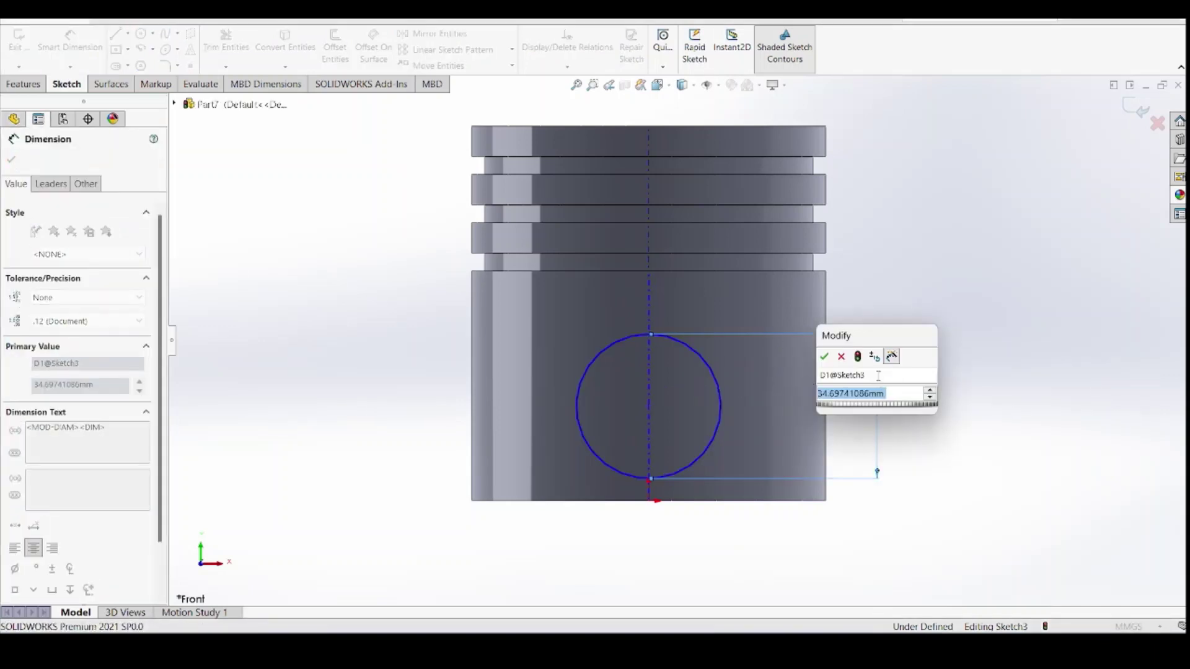
text(33.8)
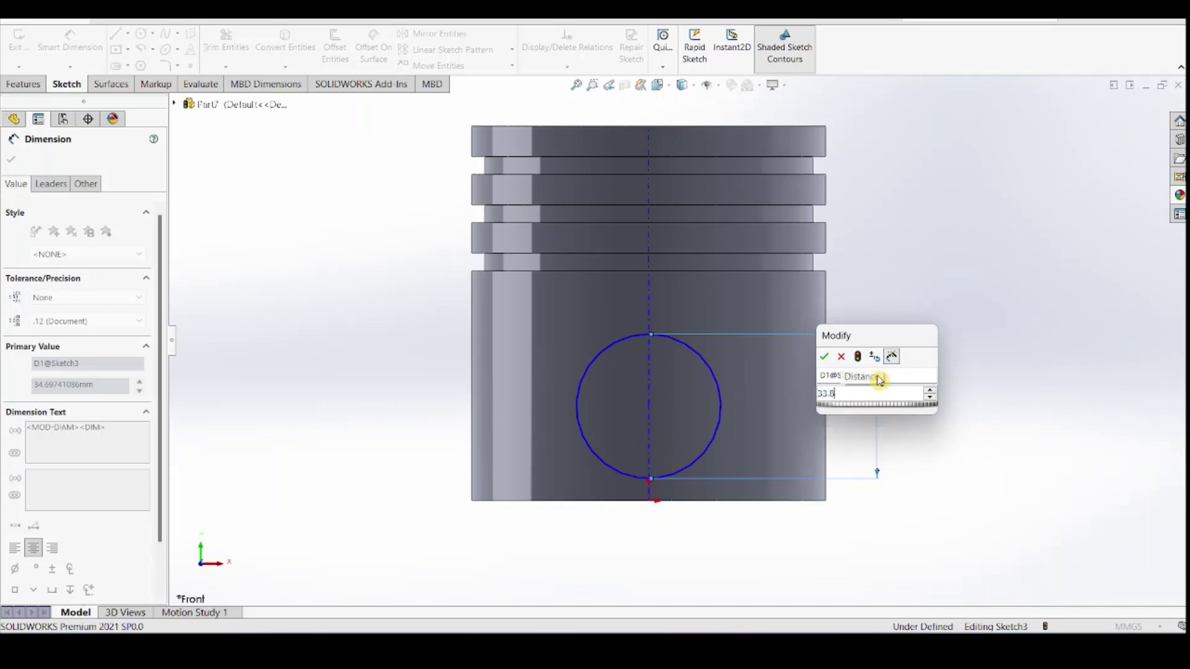
key(Return)
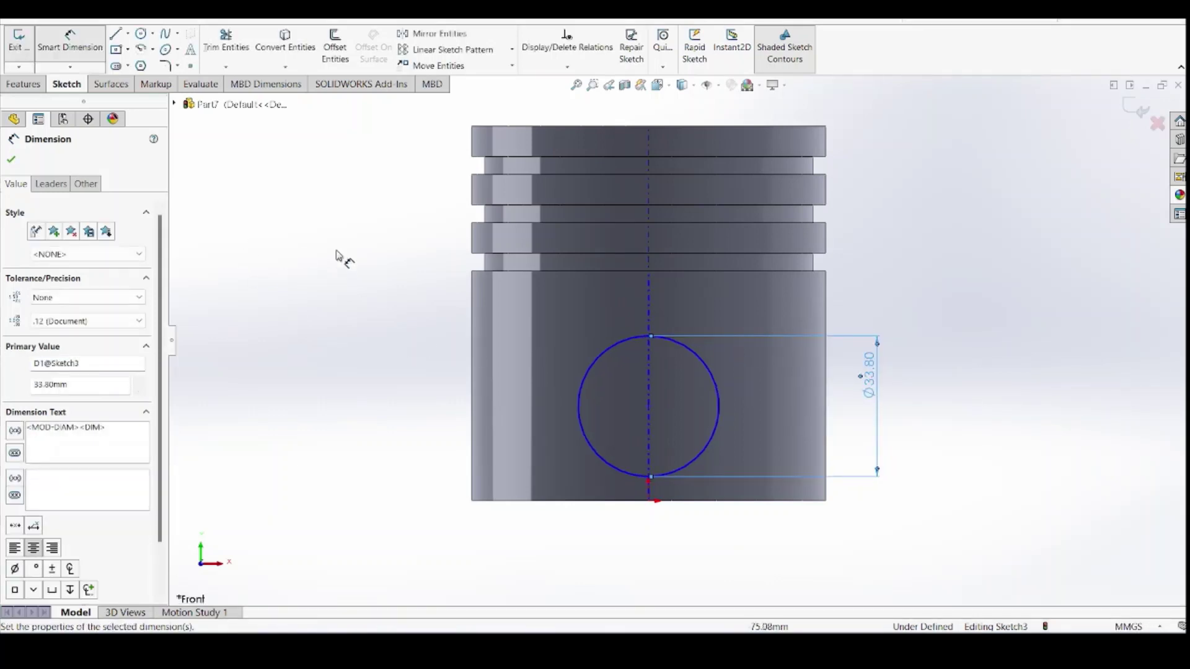
Dimension the height of the pin circle's centre above the piston's bottom edge and set it to 27 mm
click(649, 407)
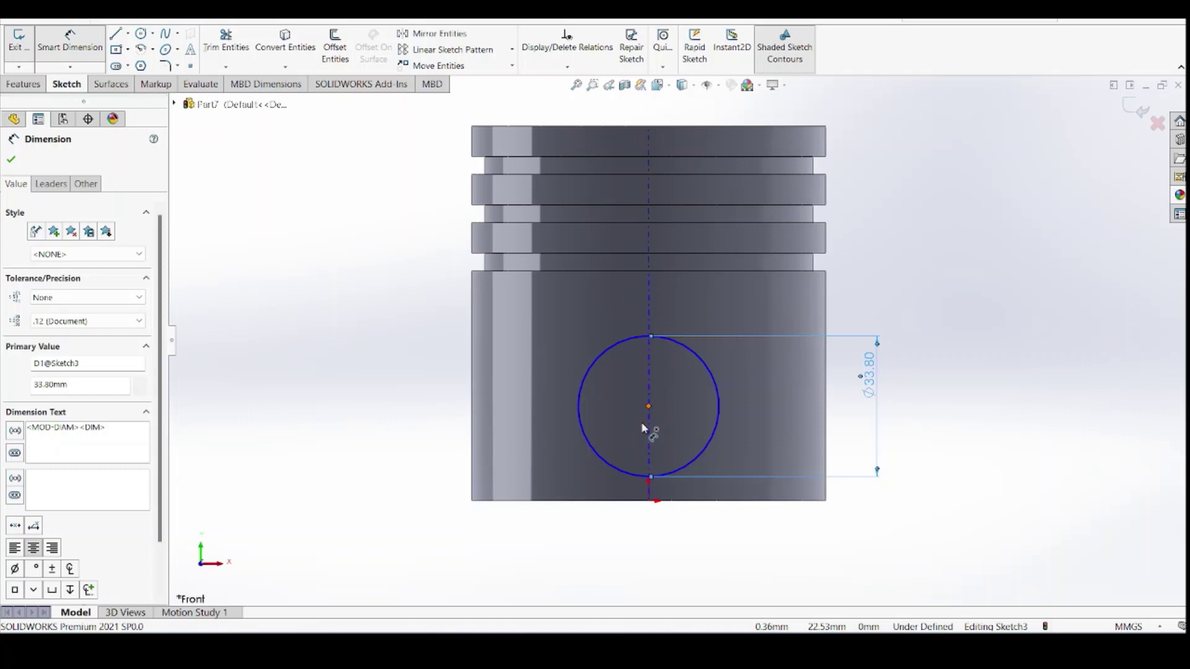
click(620, 501)
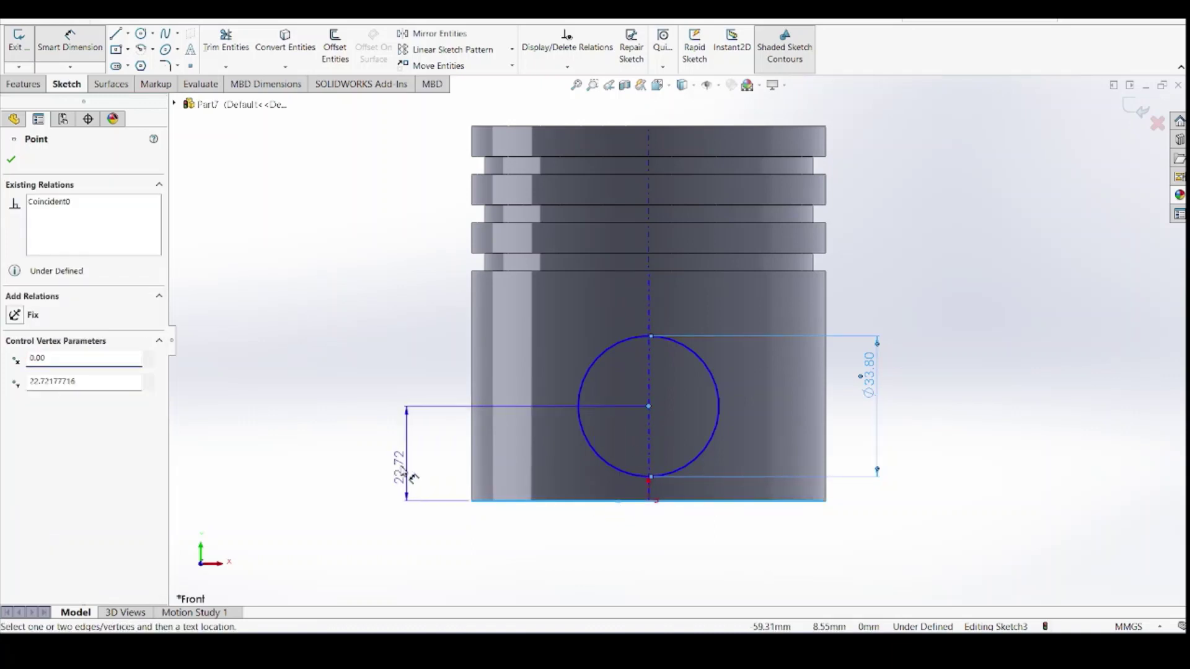
click(403, 474)
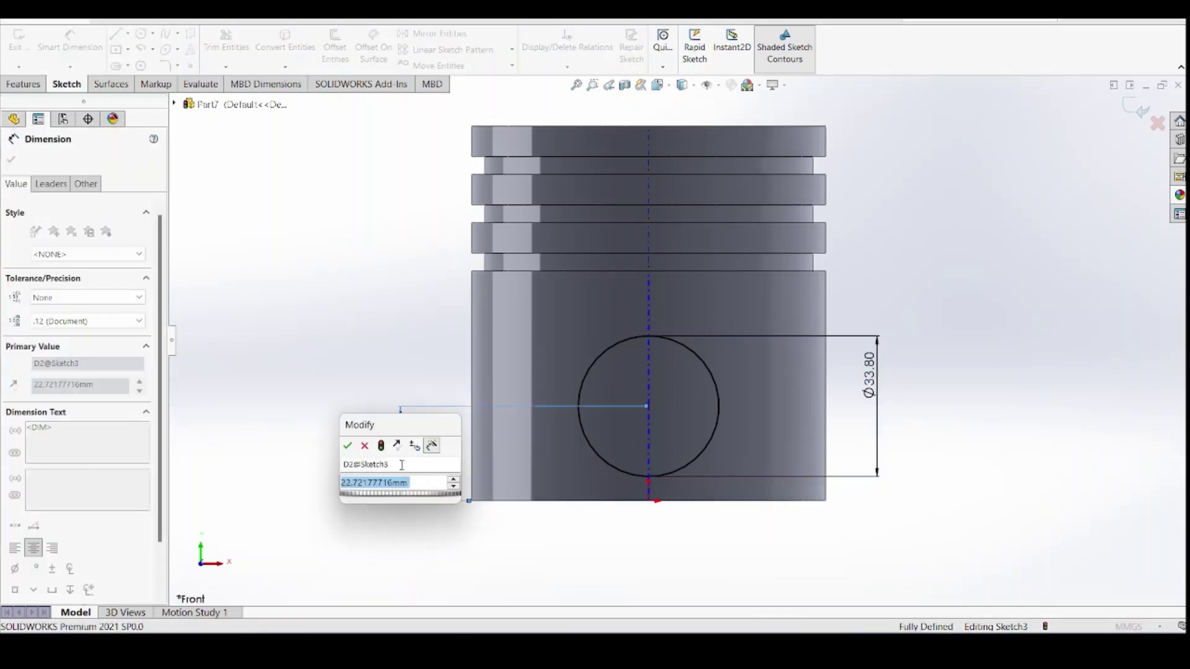
text(27)
key(Return)
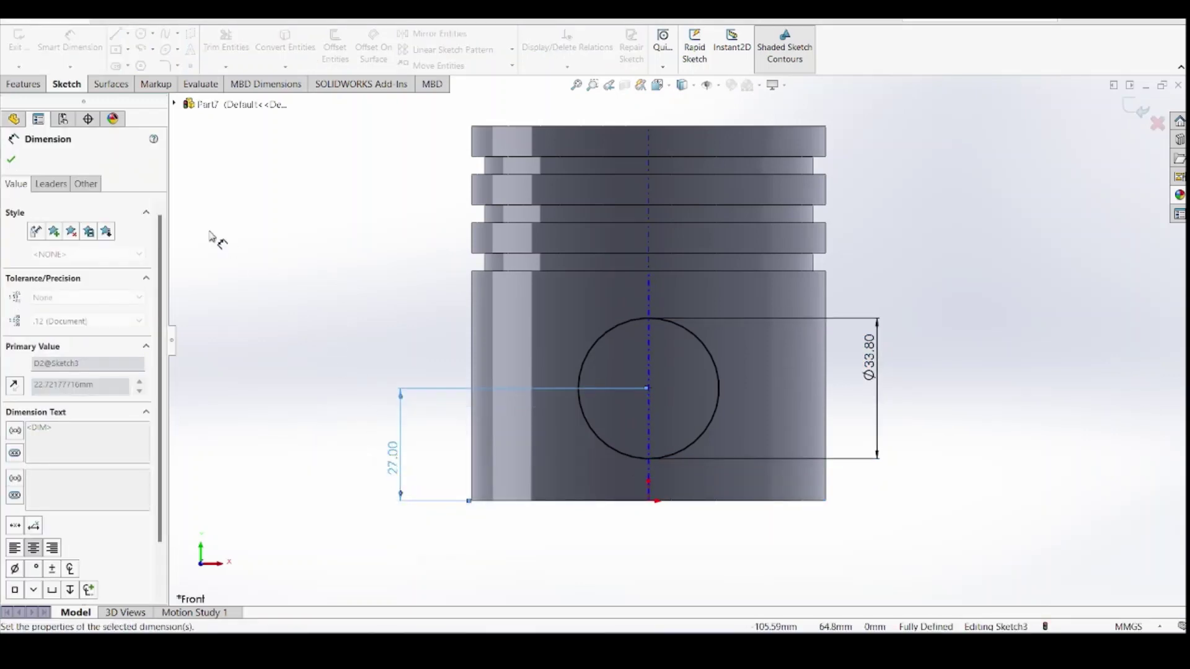
click(13, 120)
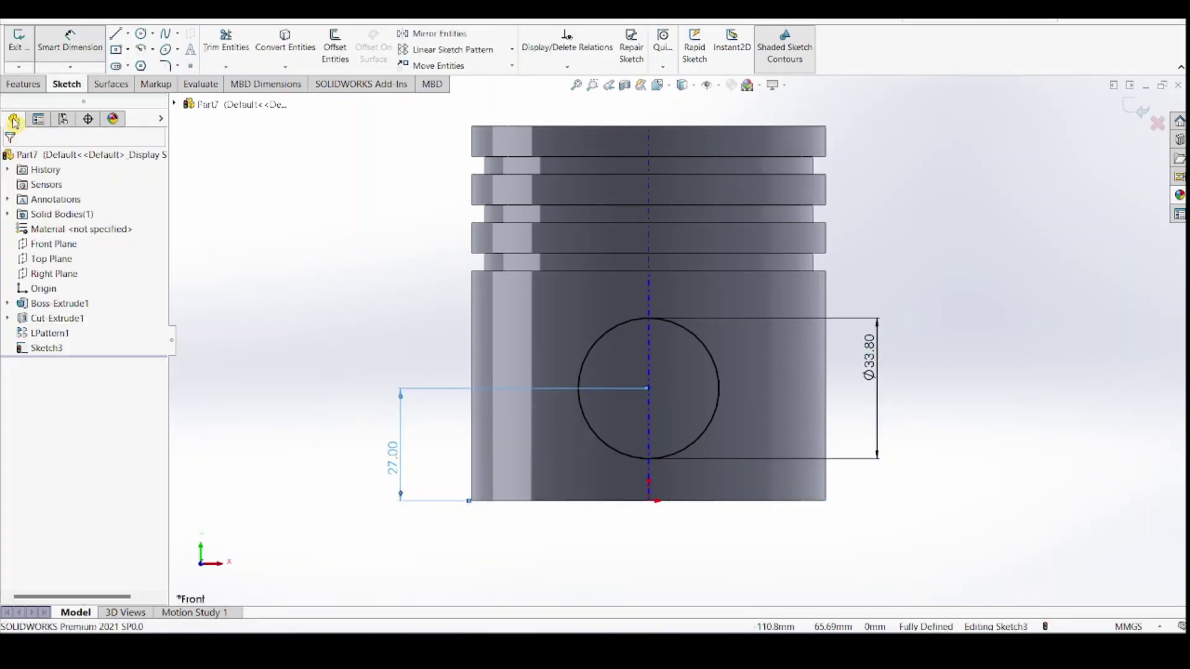
Cut the pin hole from the circle sketch with an Extruded Cut set to Through All - Both
click(23, 83)
click(214, 50)
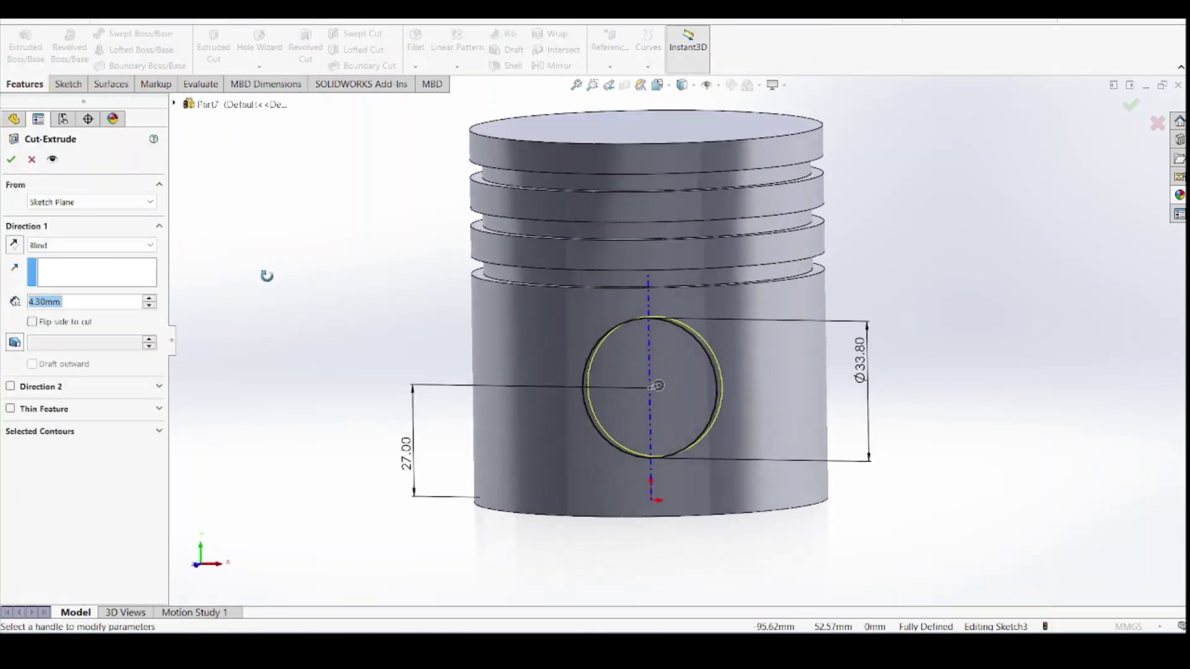
click(66, 245)
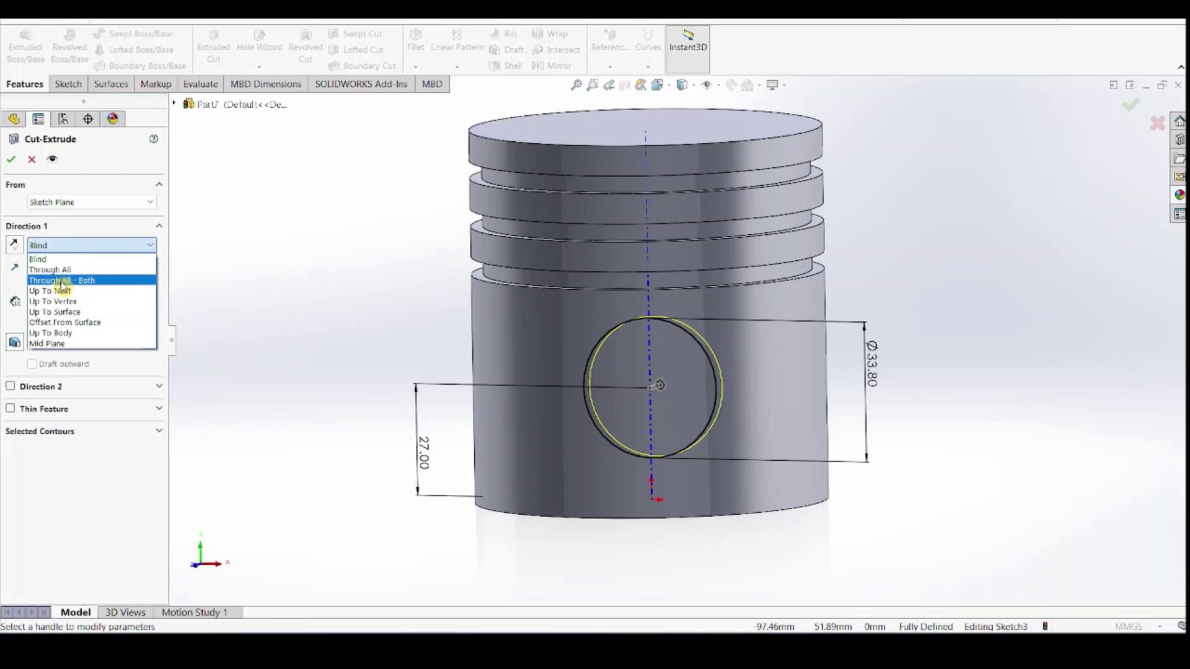
click(62, 276)
middle_drag(345, 283, 294, 292)
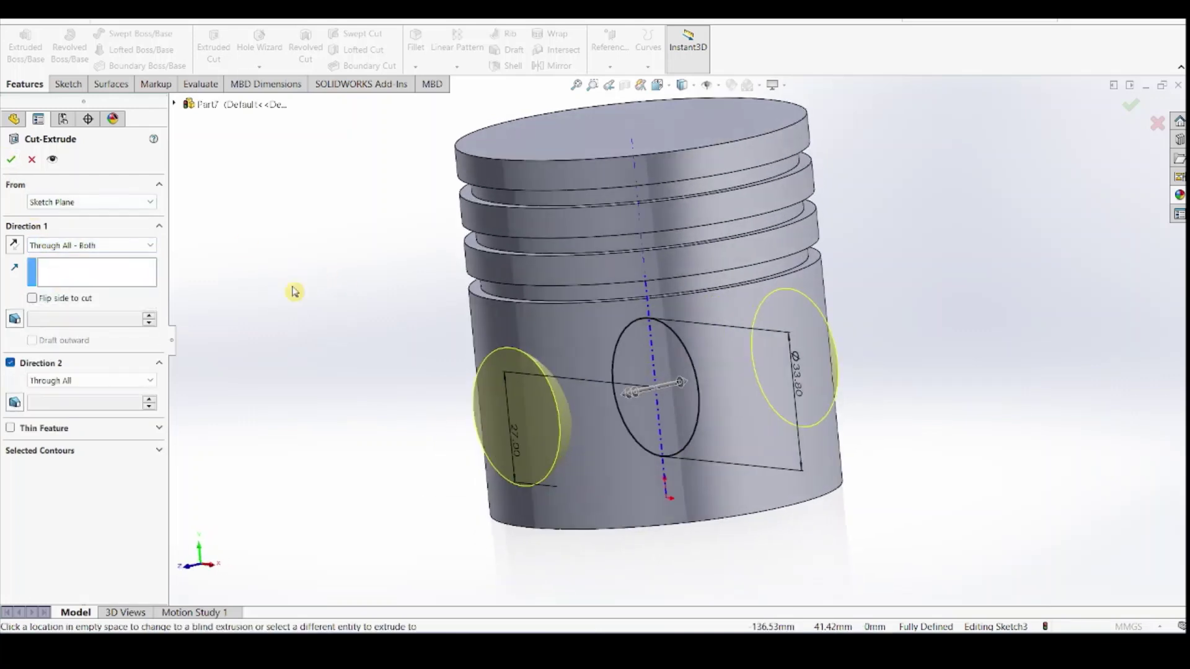
key(Return)
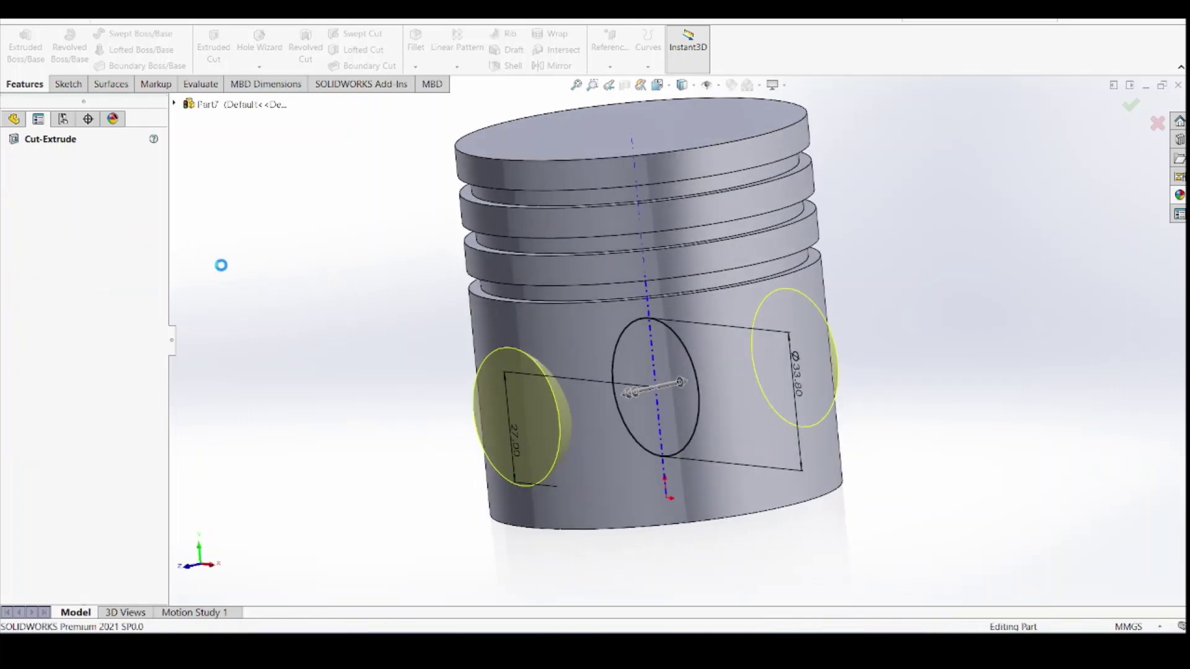
Switch to the PDF drawing to check the piston's dimensions and return to the SOLIDWORKS part
middle_drag(299, 339, 537, 425)
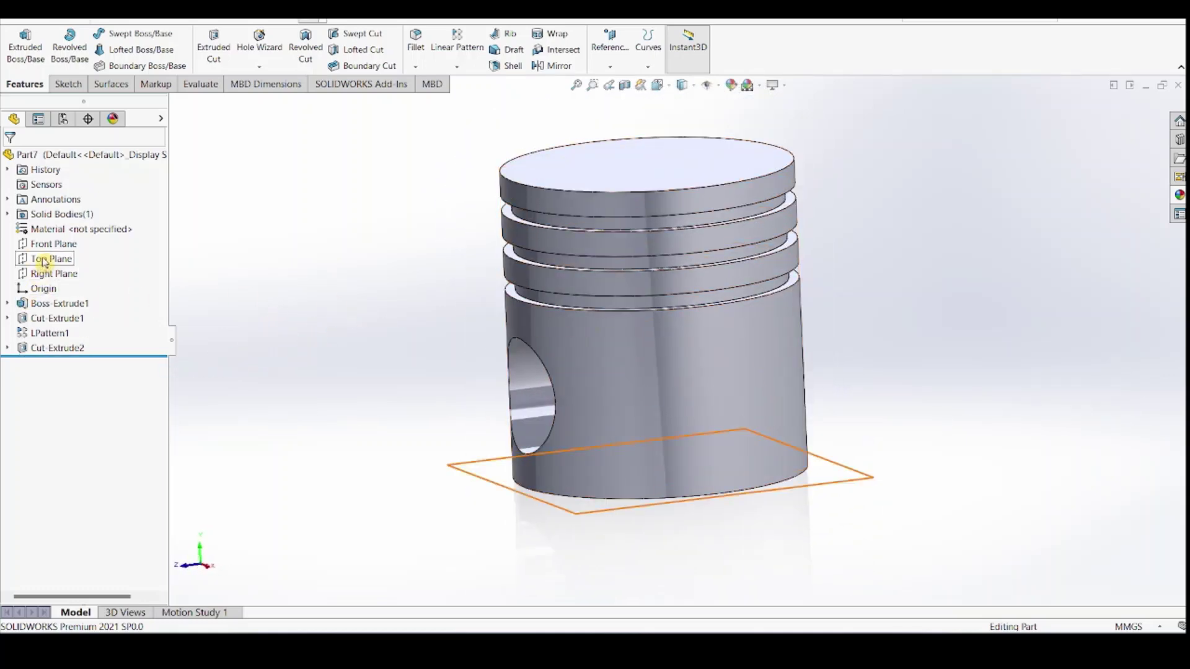
click(552, 639)
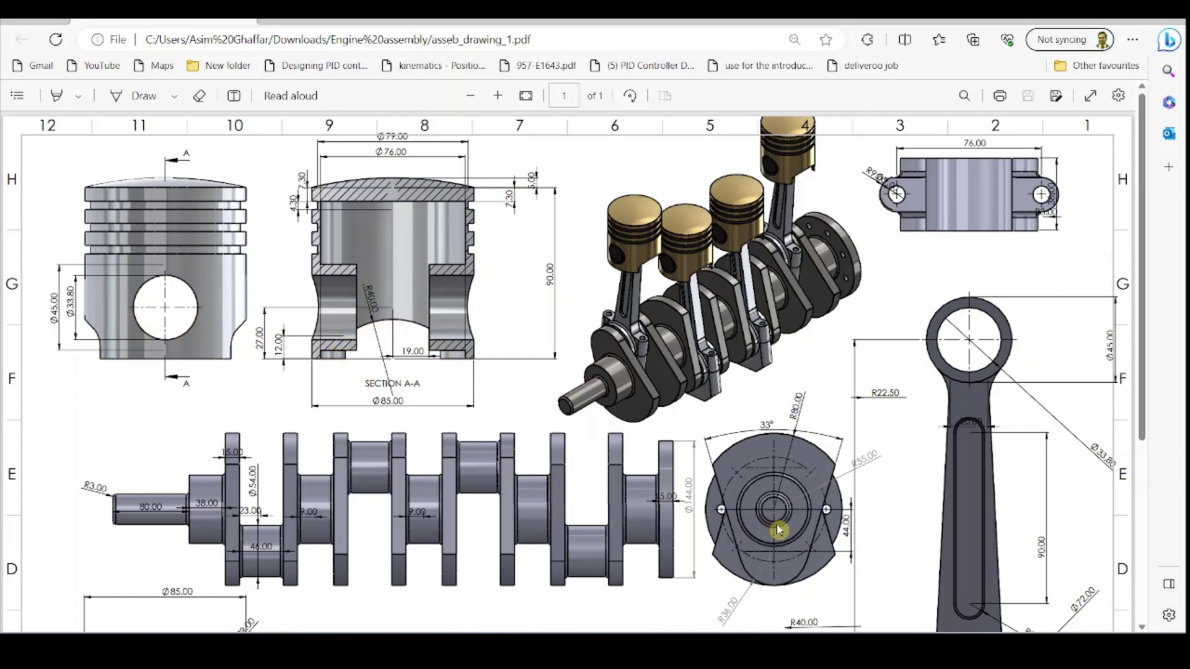
click(1095, 19)
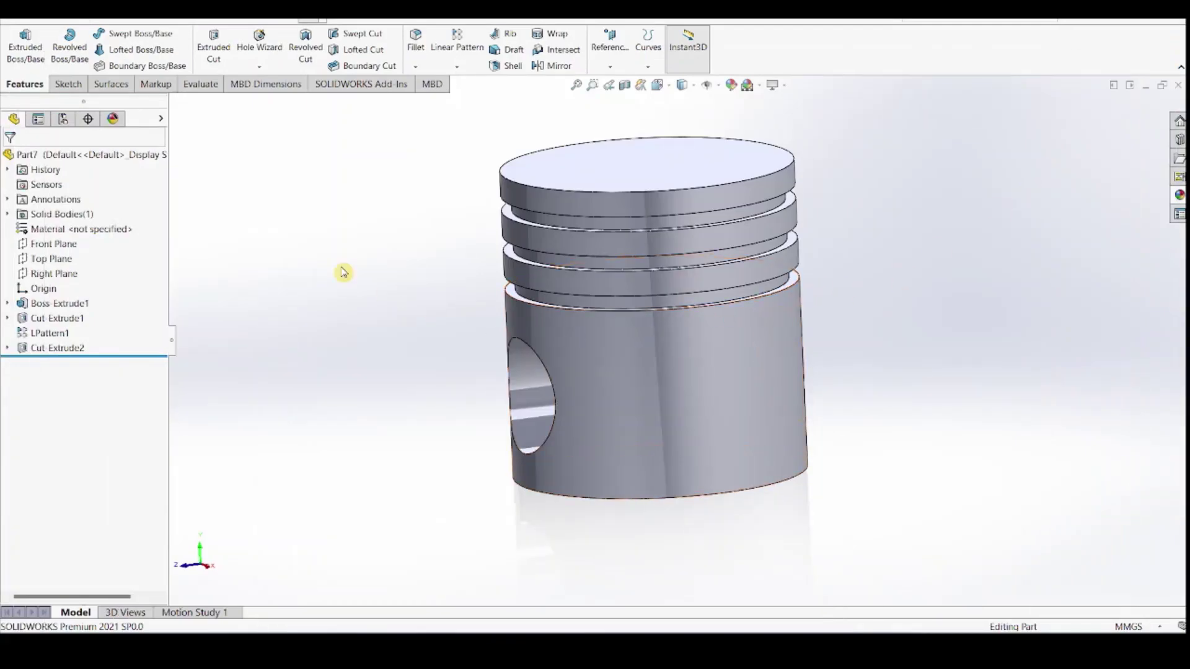
click(56, 273)
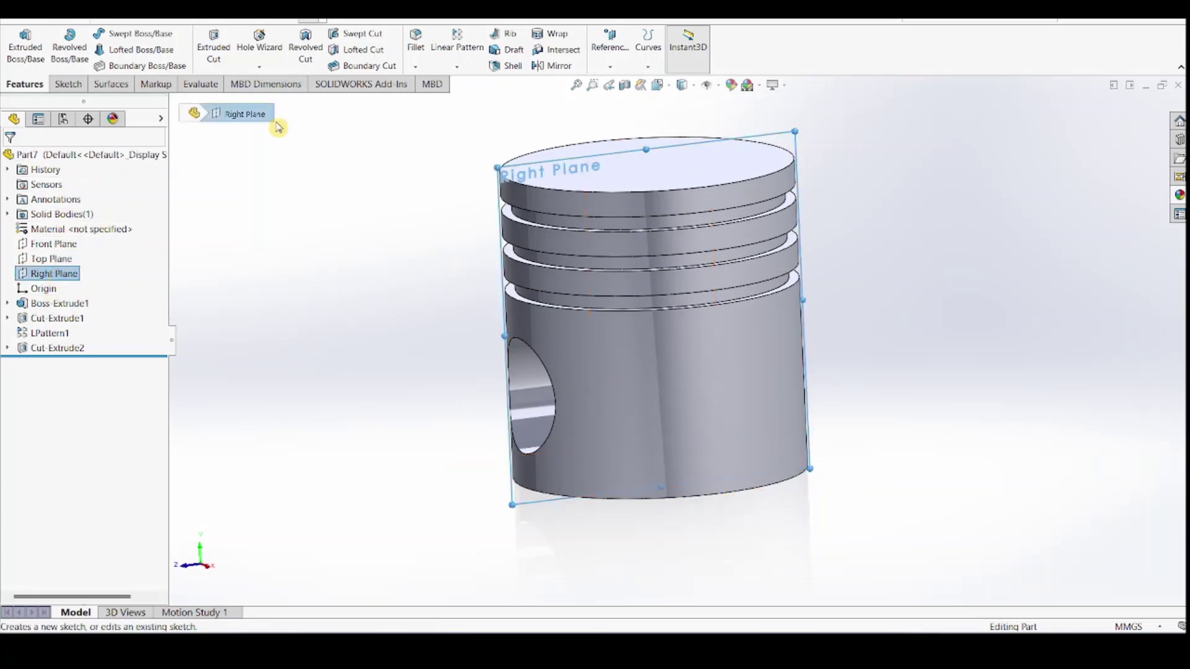
click(657, 85)
click(727, 154)
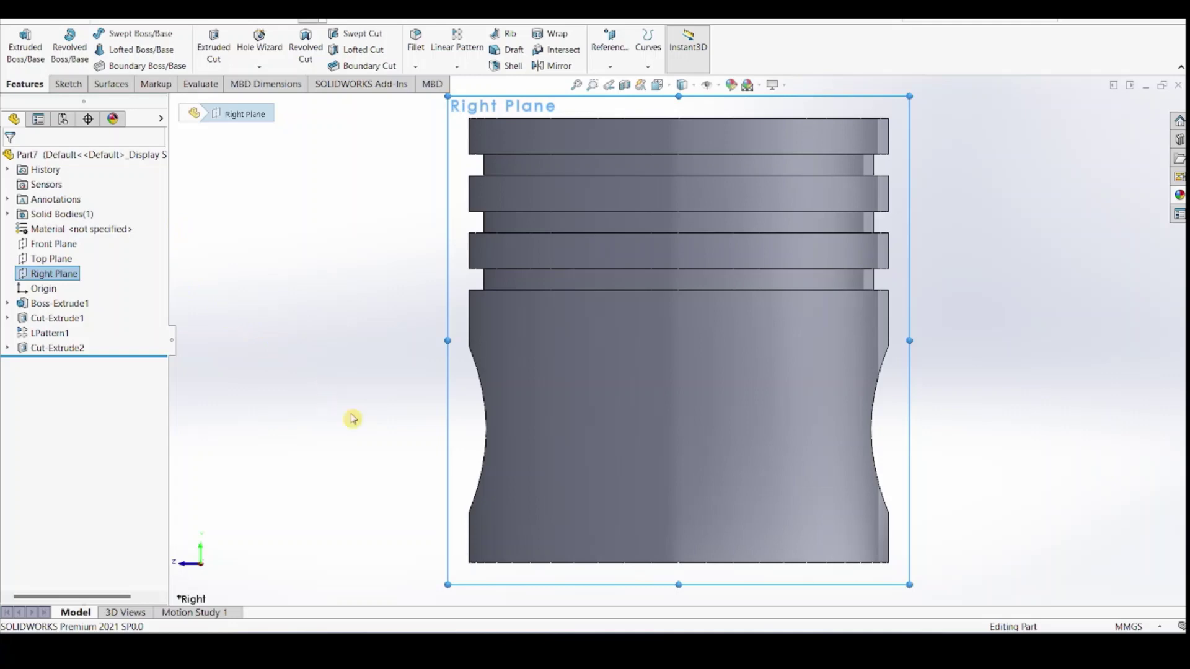
scroll(411, 473, up, 1)
middle_drag(412, 472, 419, 465)
scroll(379, 427, up, 2)
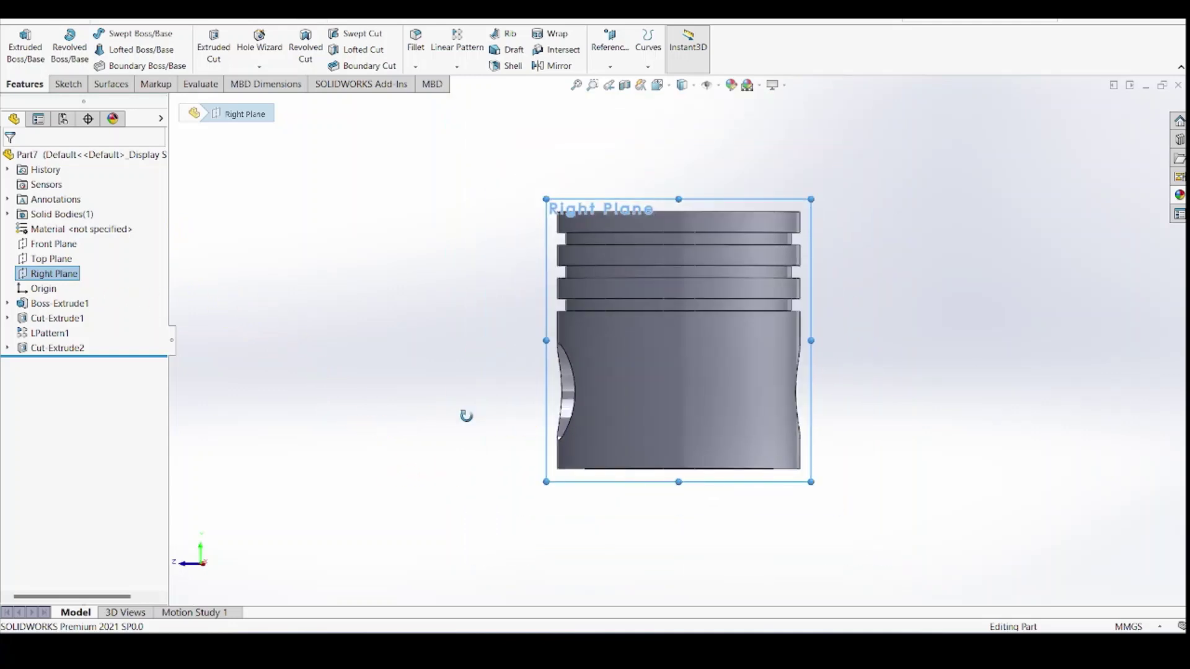
click(330, 338)
Sketch a circle about 64.5 mm in diameter on the piston's bottom face, centred on the origin
middle_drag(520, 449, 675, 509)
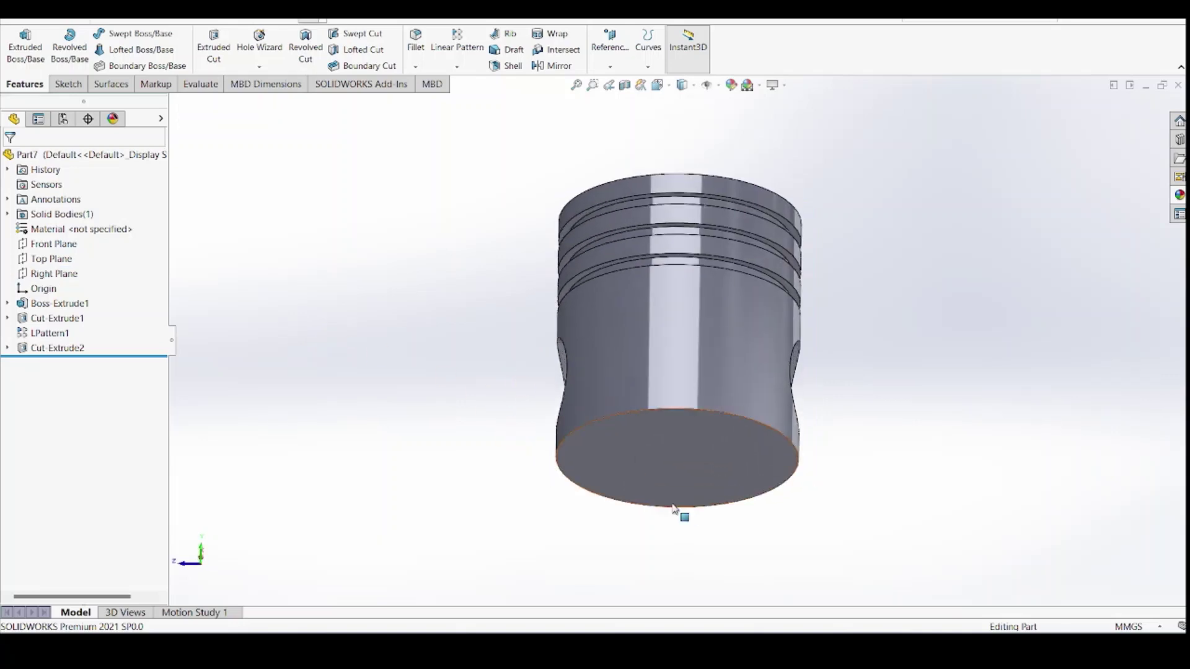
click(688, 484)
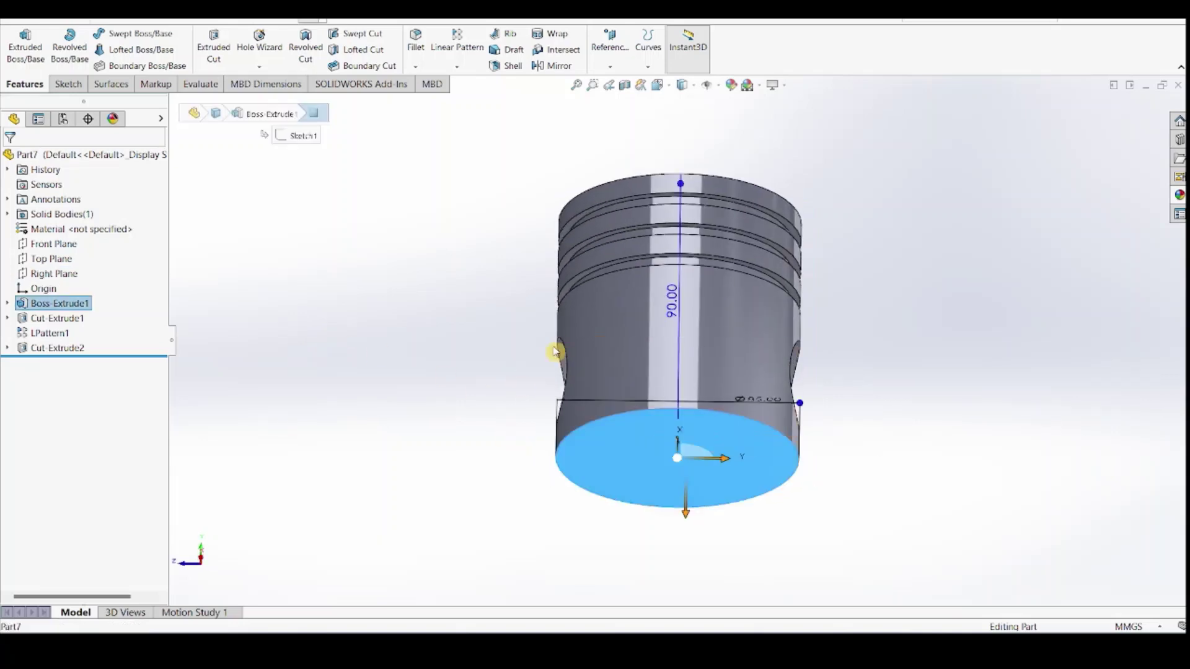
click(68, 83)
click(19, 42)
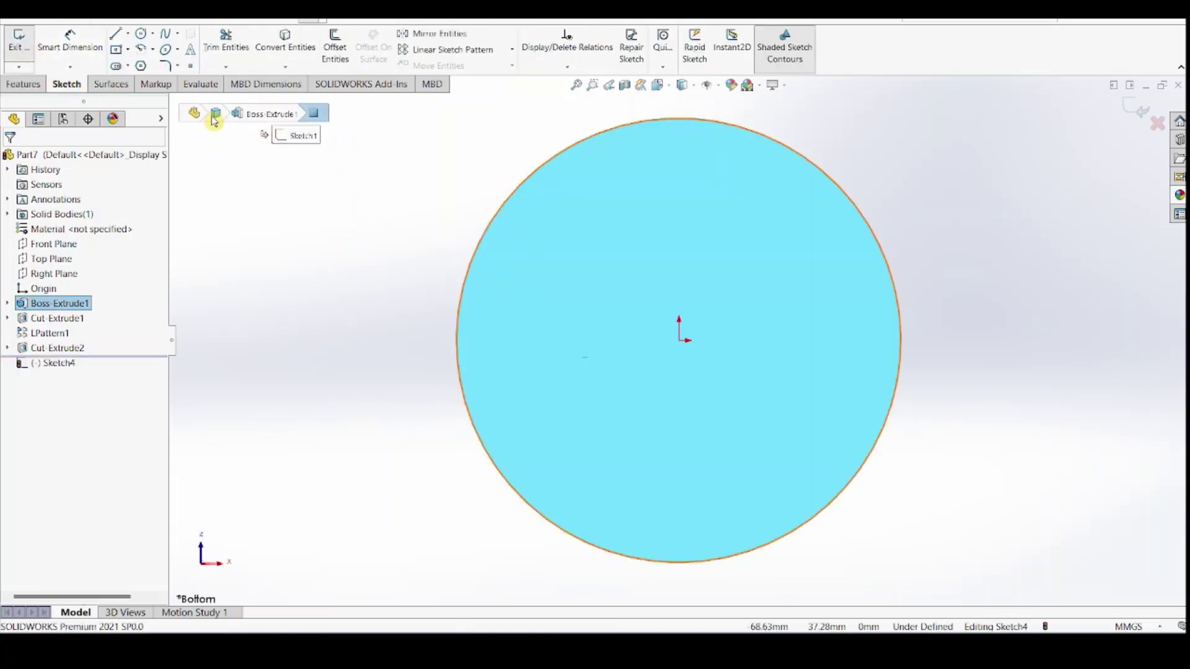
click(142, 40)
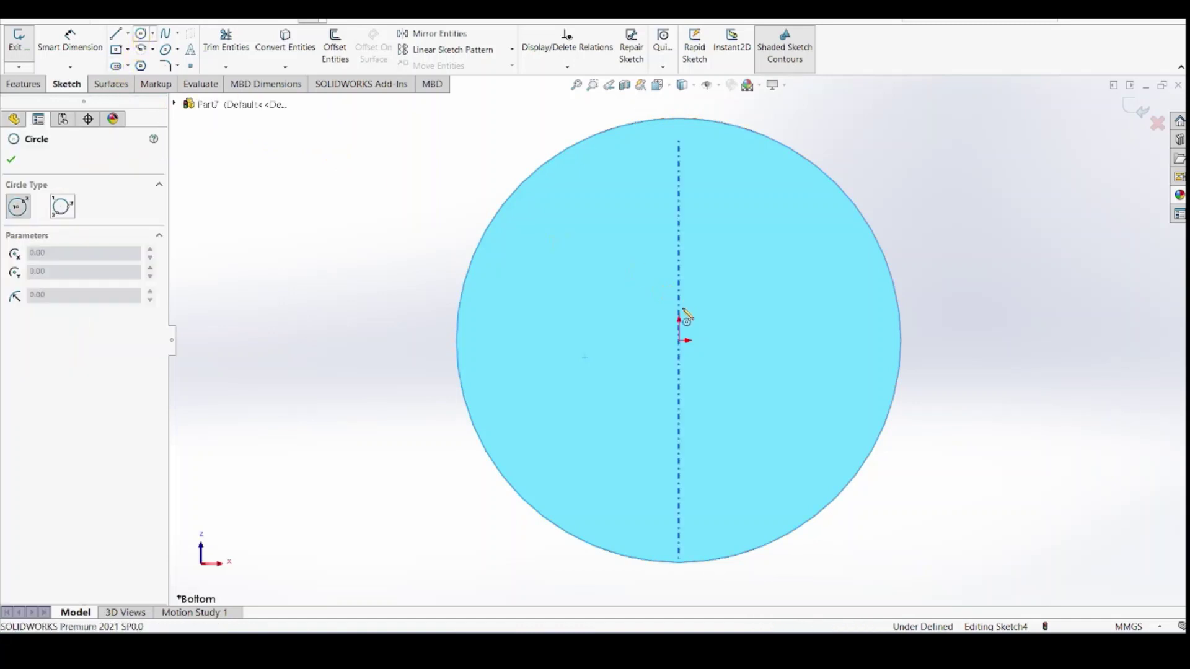
click(678, 340)
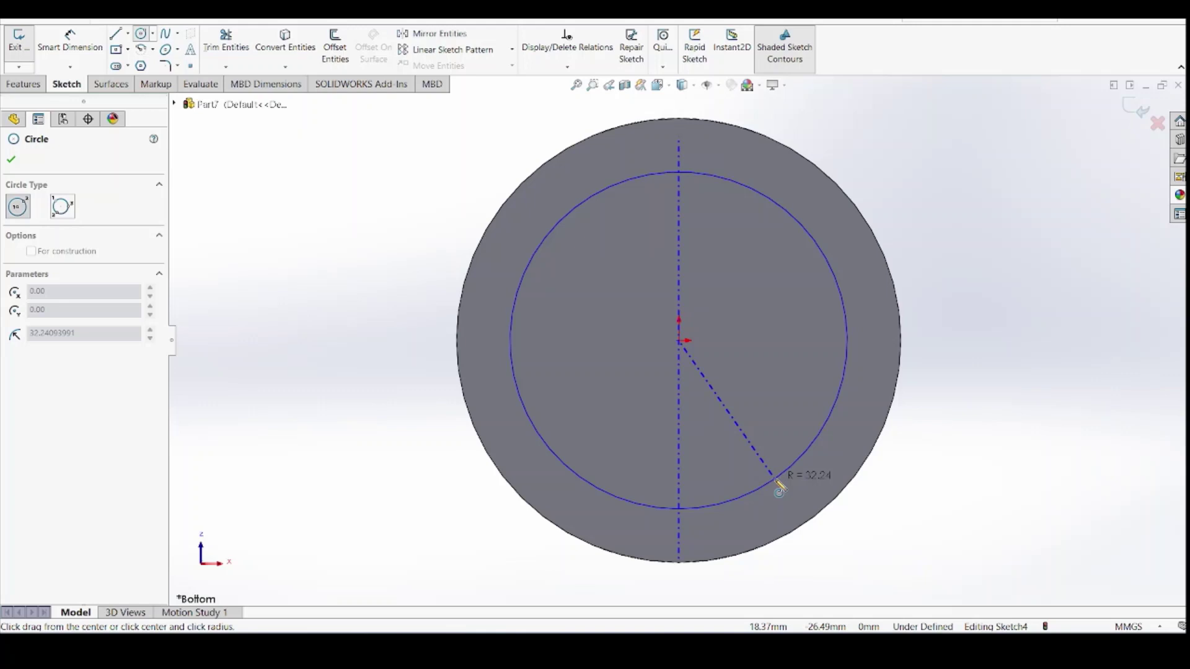
click(779, 487)
key(Escape)
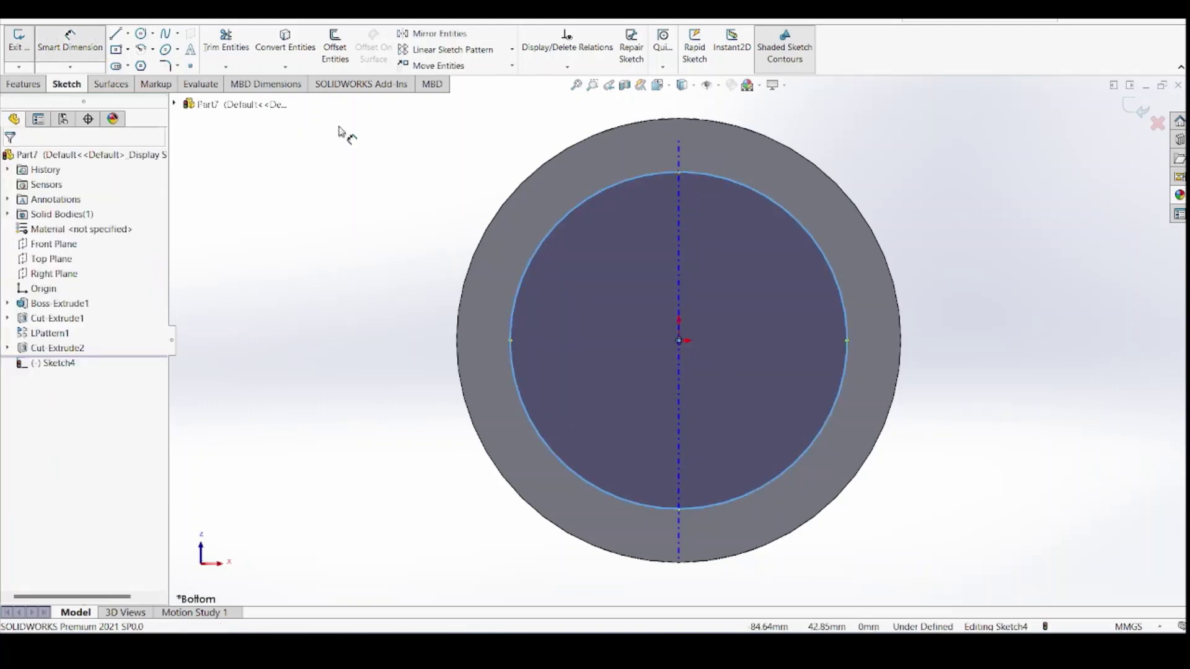
Dimension the diameter of the circle on the bottom face and set it to 76 mm
click(845, 308)
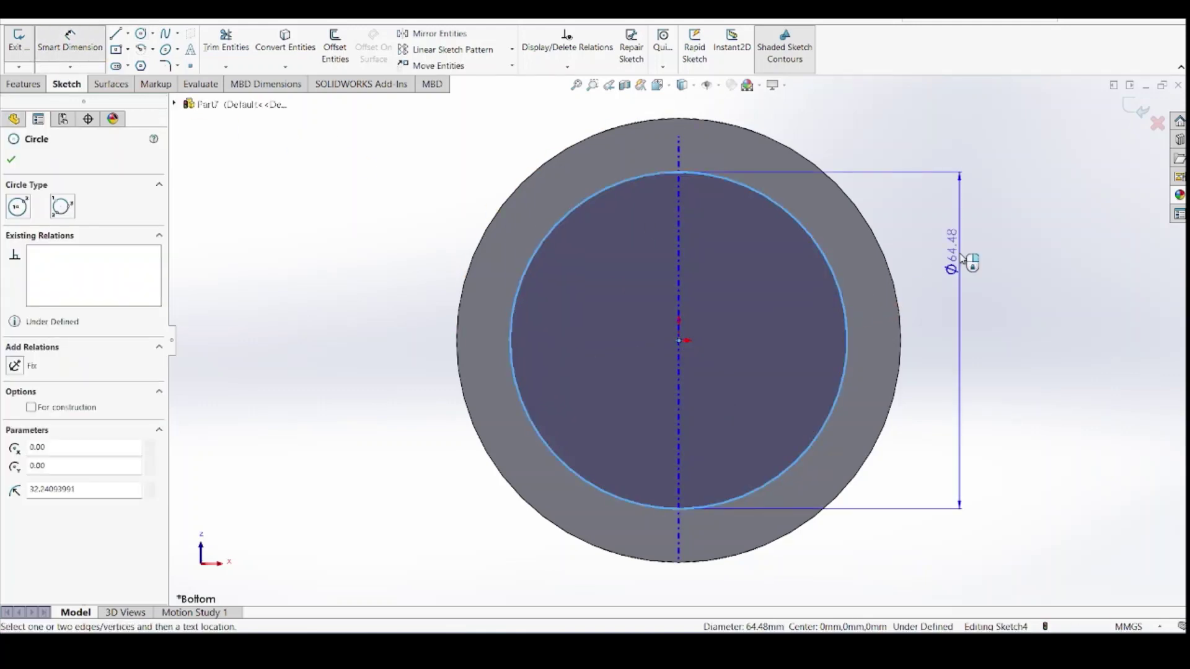
click(964, 249)
click(961, 351)
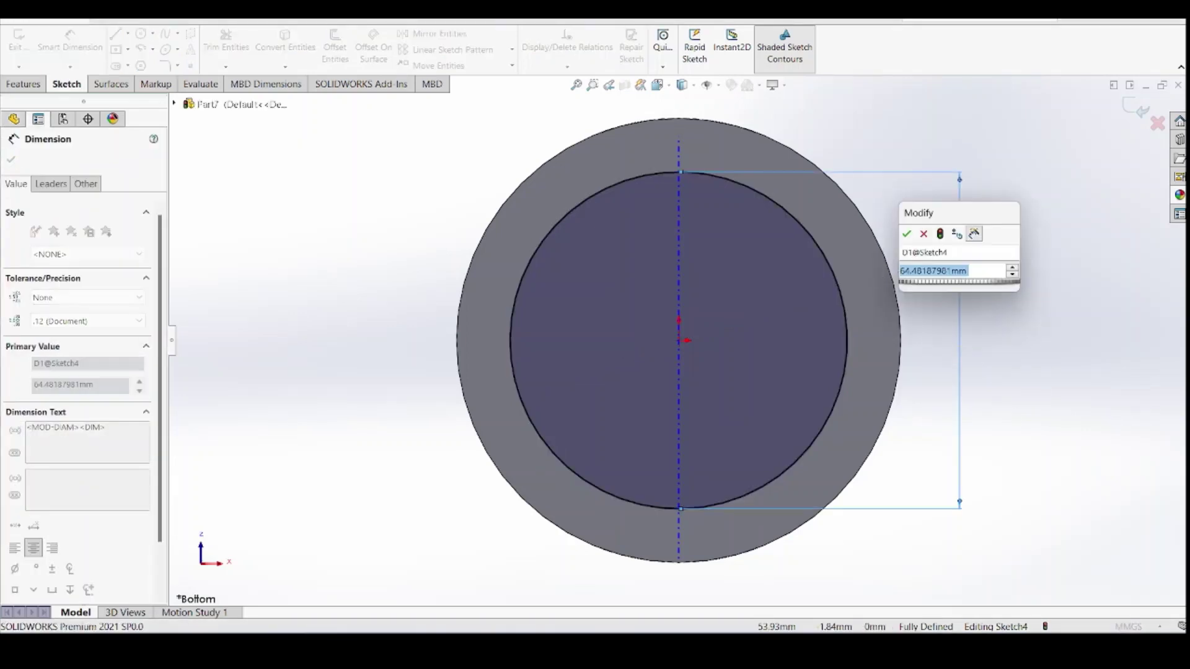
text(75)
key(Return)
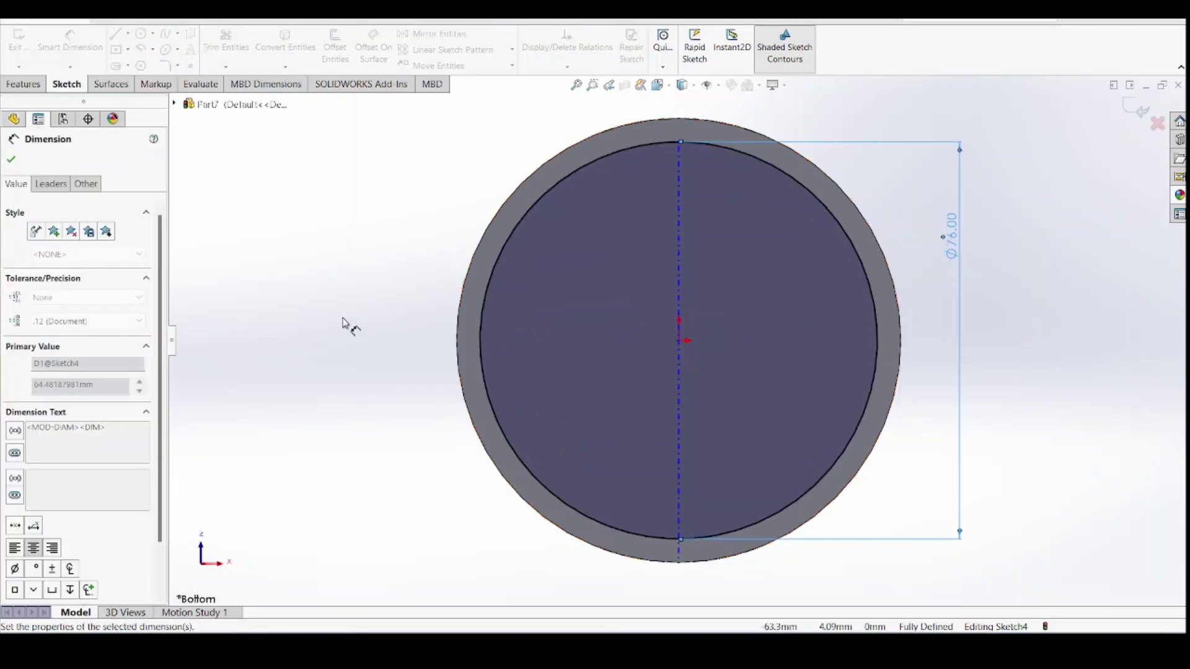
click(18, 163)
Hollow out the piston from the bottom face with a Blind Extruded Cut 85 mm deep
click(26, 87)
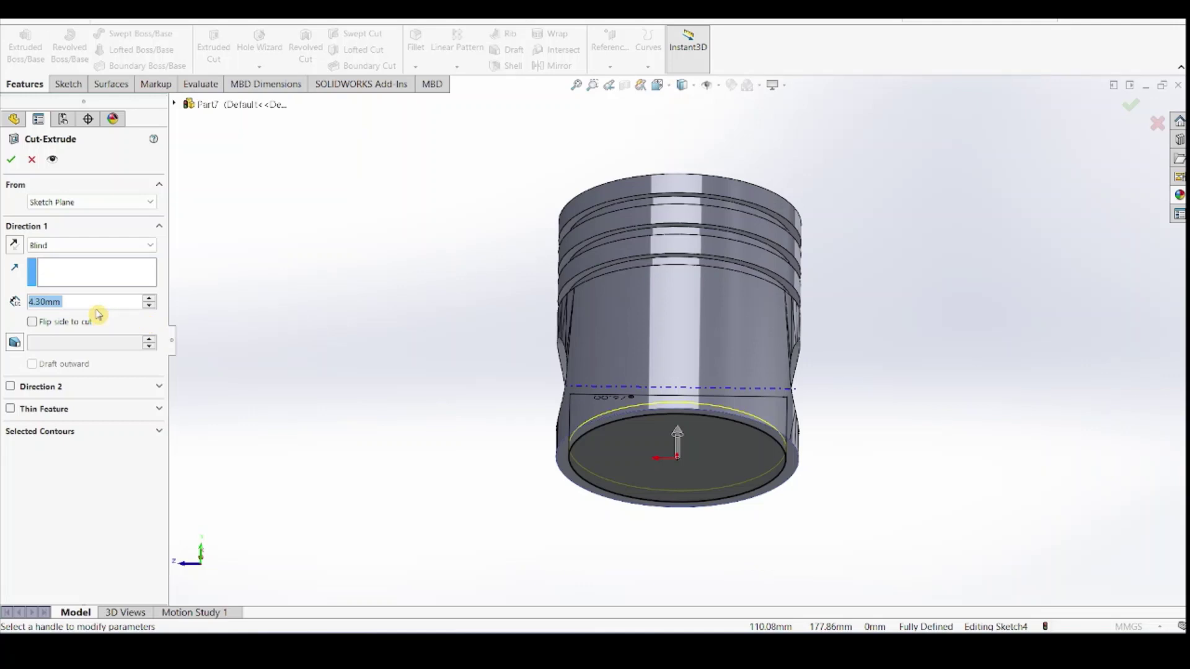
text(85)
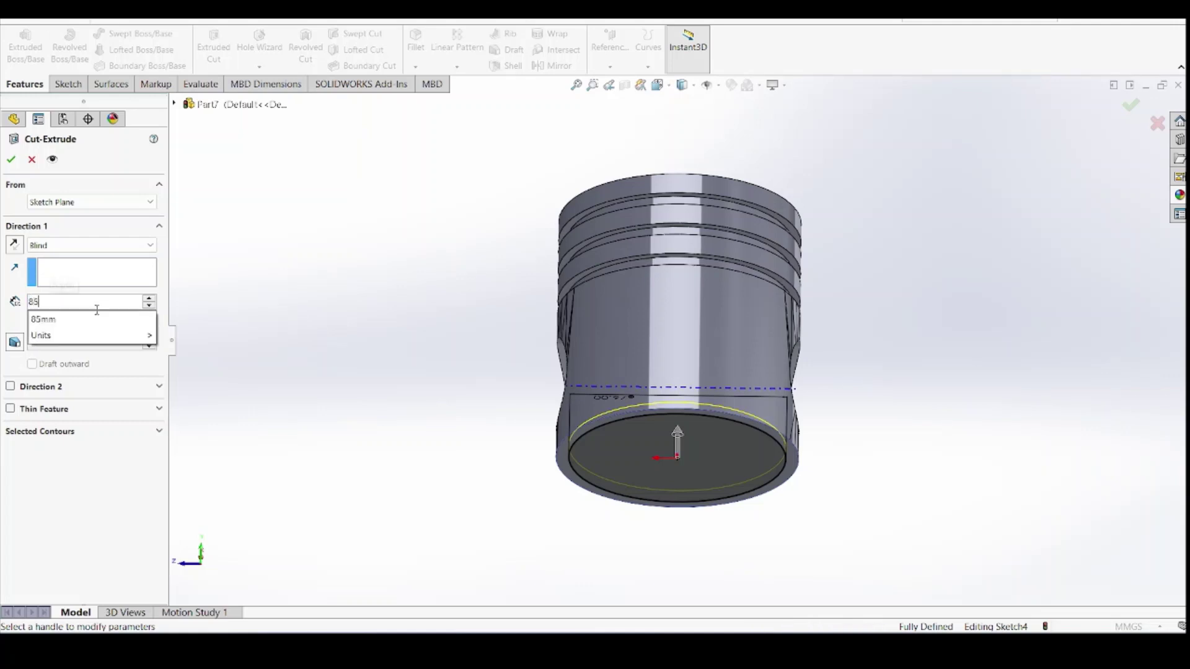
key(Return)
click(12, 160)
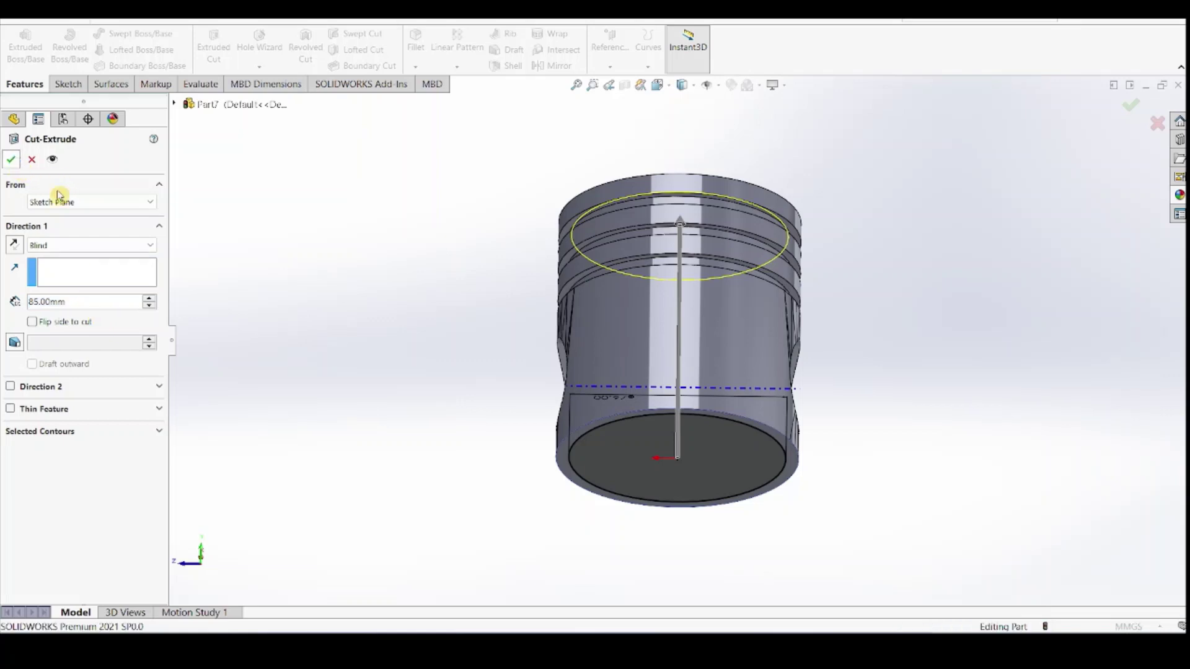
middle_drag(370, 327, 410, 235)
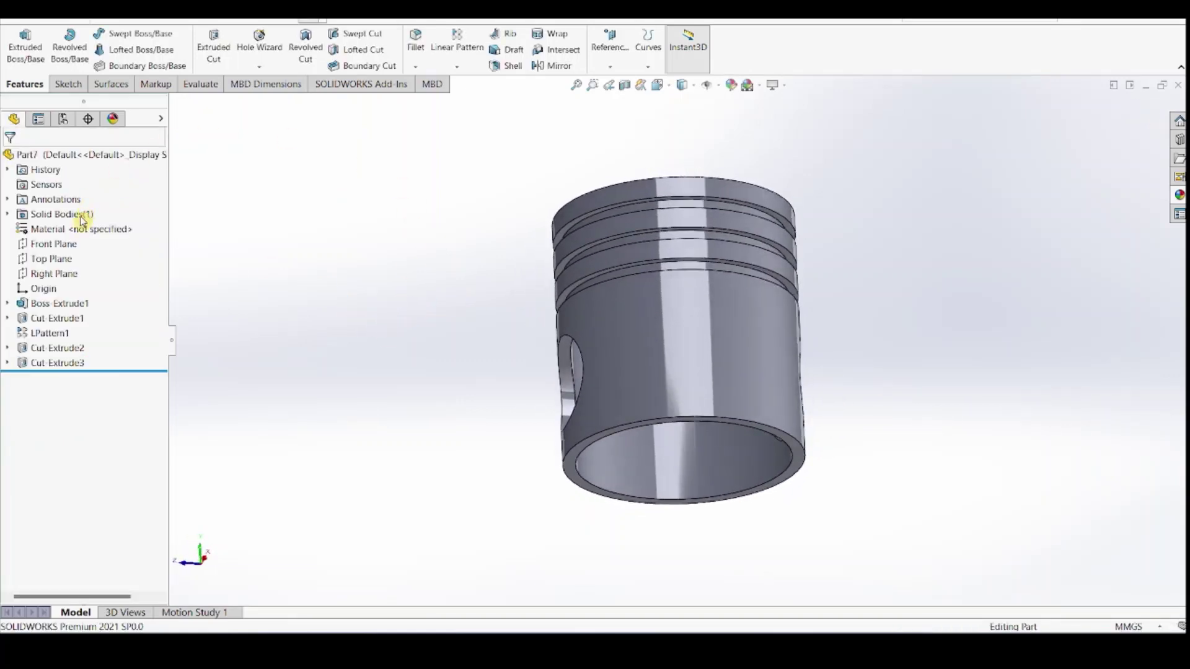
Start a new sketch on the Right Plane and view the piston from the right
click(76, 271)
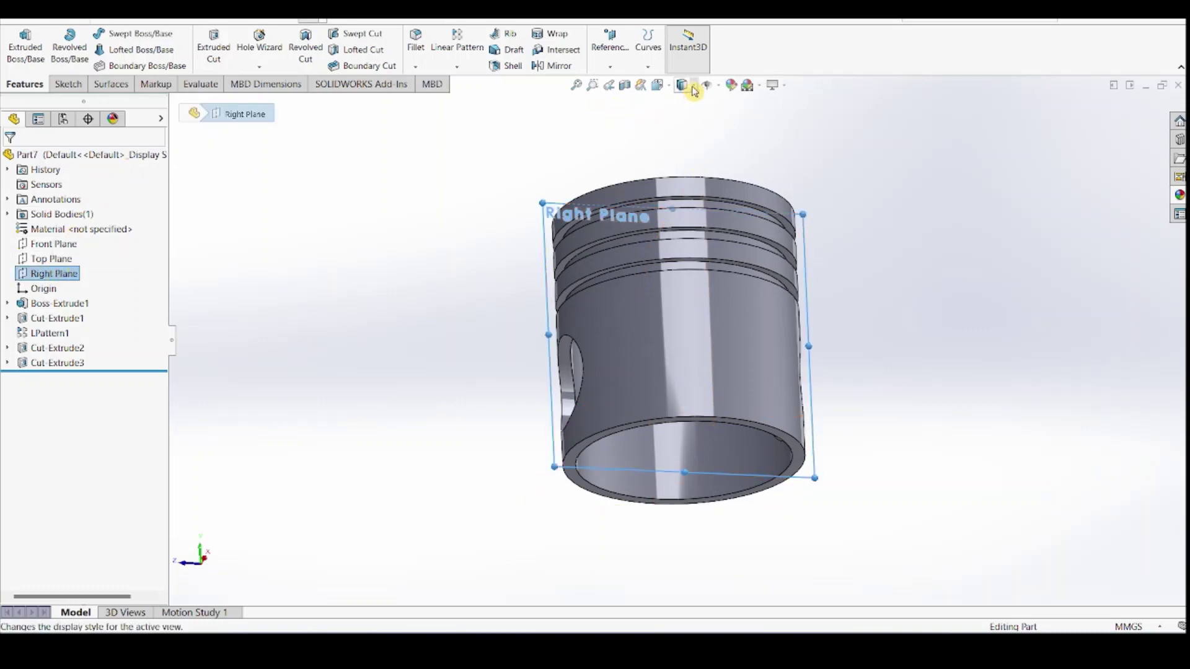
click(658, 85)
click(729, 153)
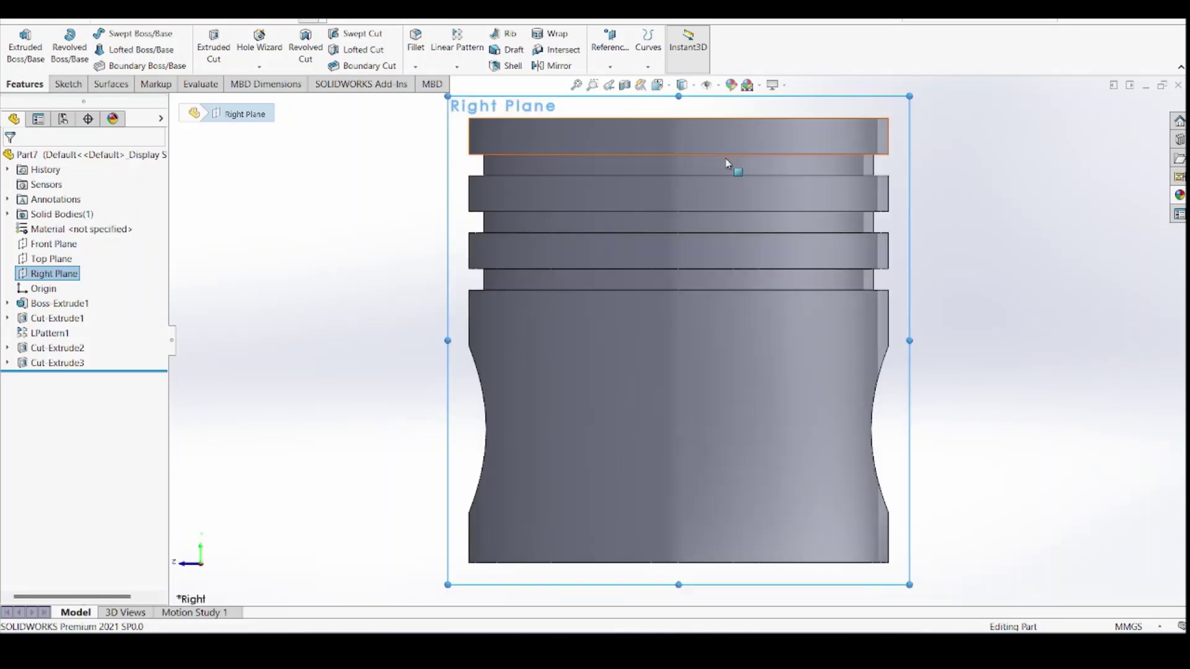
click(66, 84)
click(17, 43)
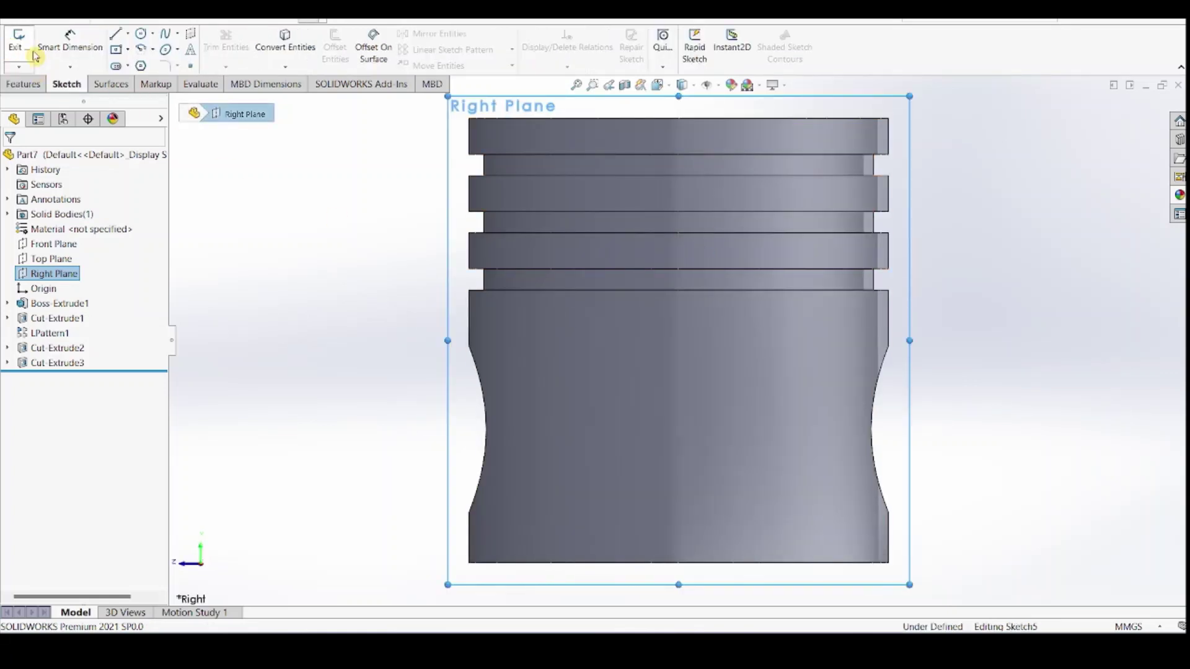
click(119, 38)
key(Escape)
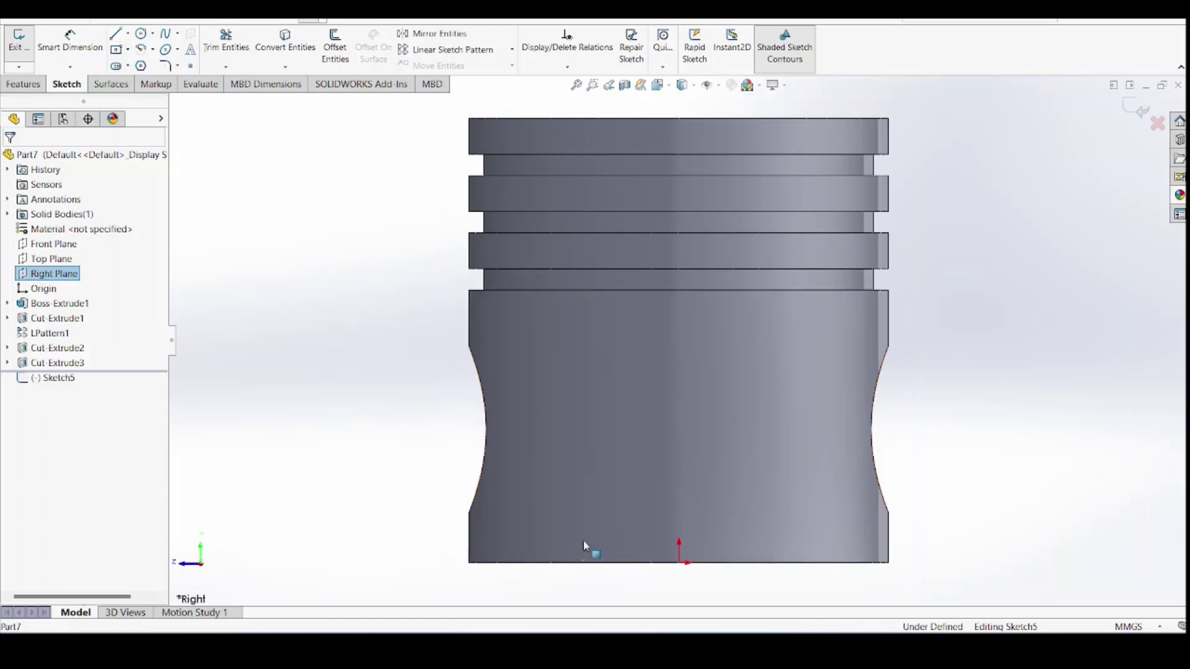
Sketch two vertical lines about 21.5 mm long up from the piston's bottom edge, about 17.7 mm and 19.2 mm either side of the origin
click(117, 35)
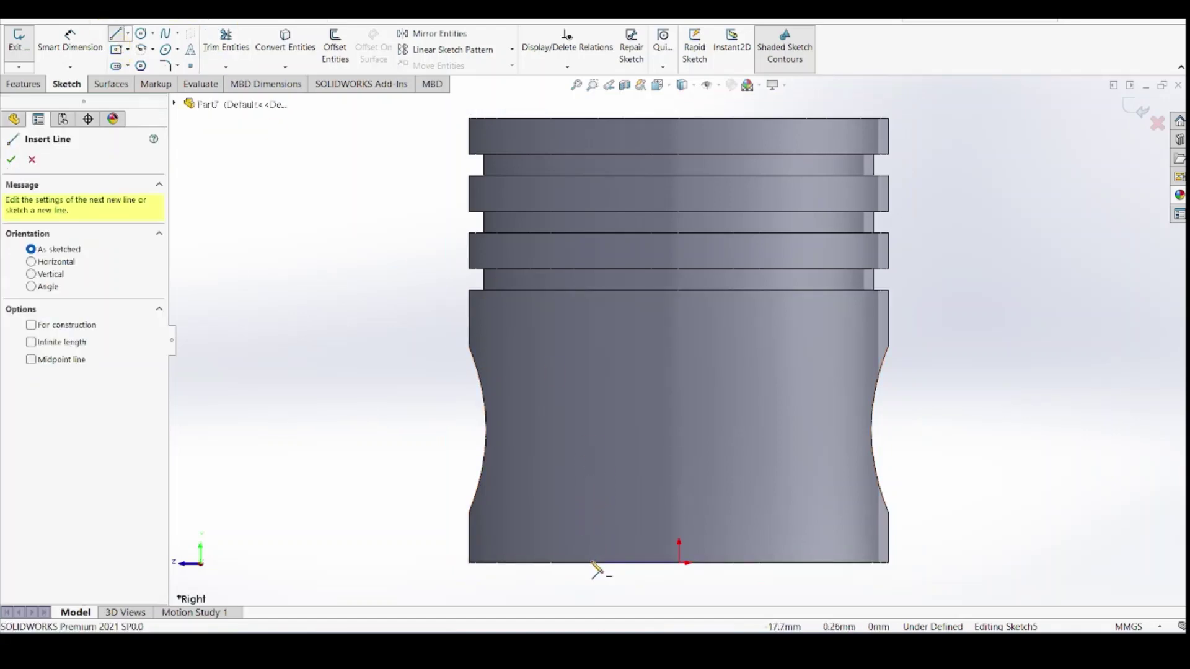
click(592, 562)
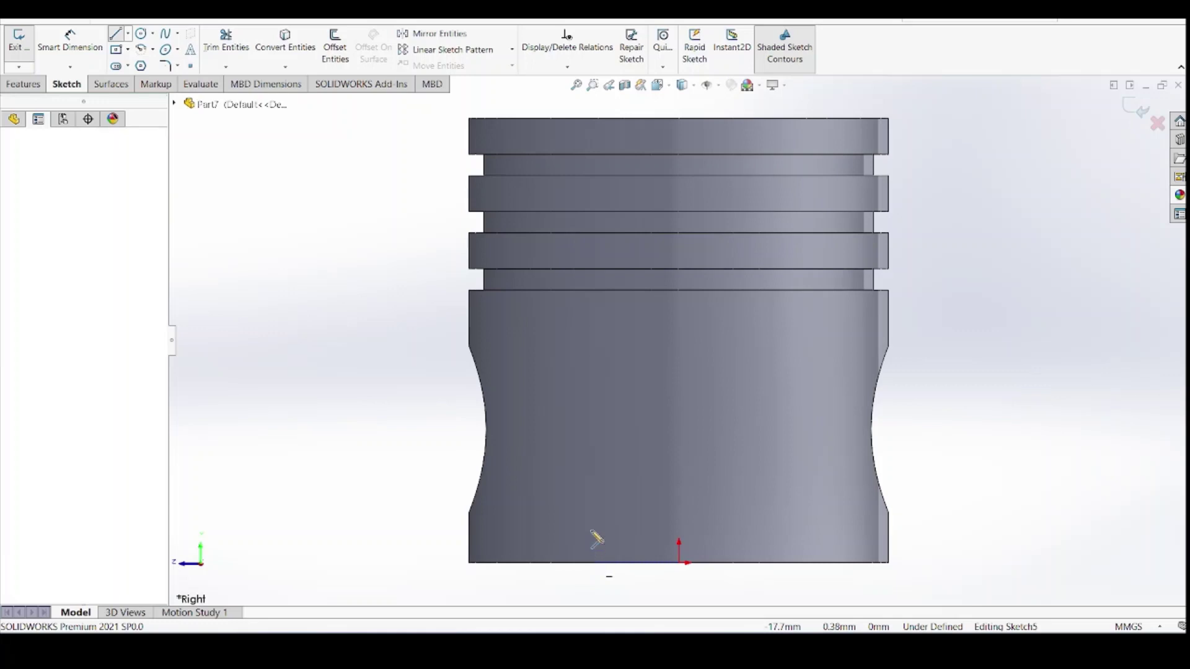
click(591, 458)
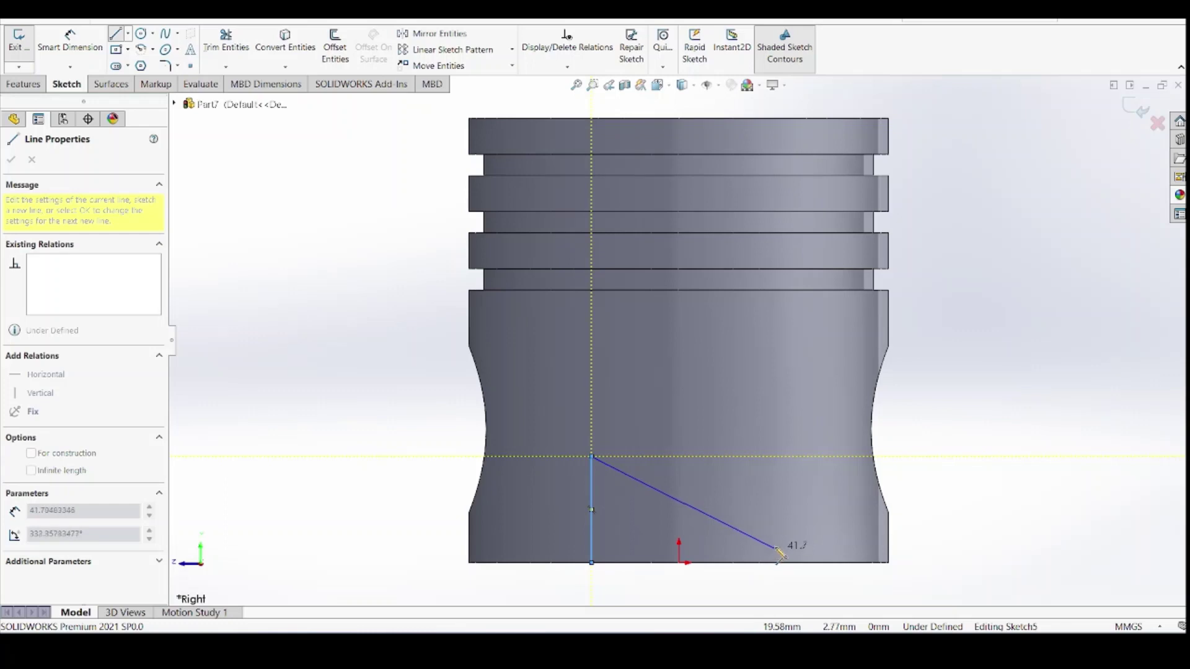
key(Escape)
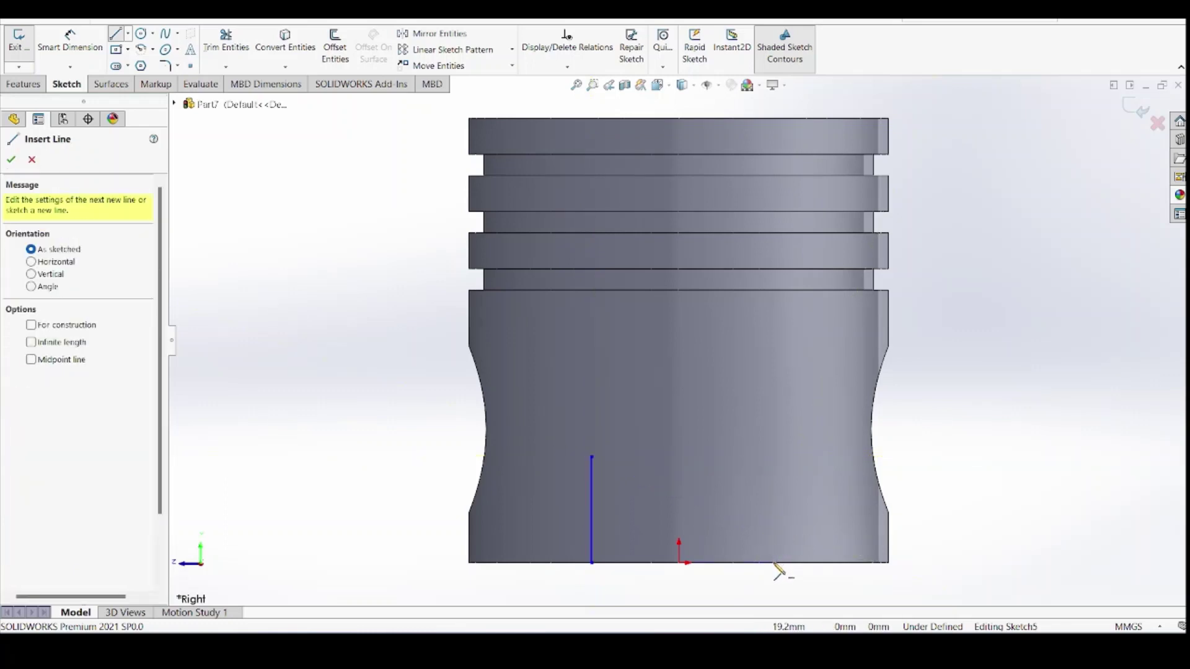
click(773, 562)
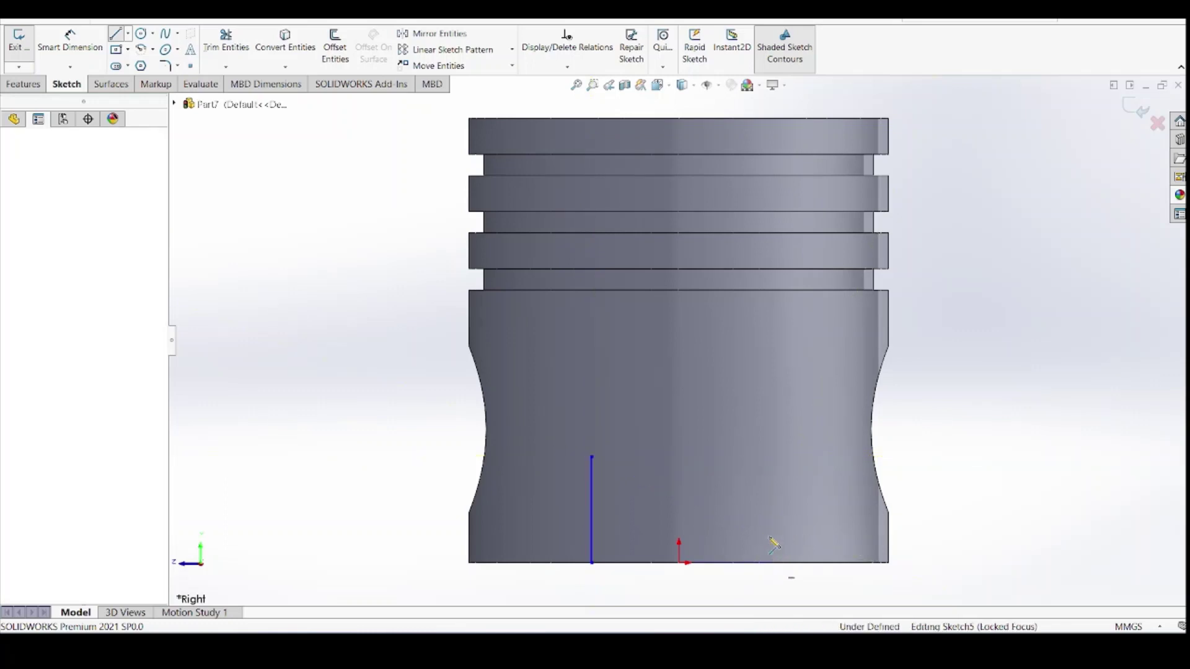
click(776, 459)
key(Escape)
key(Escape)
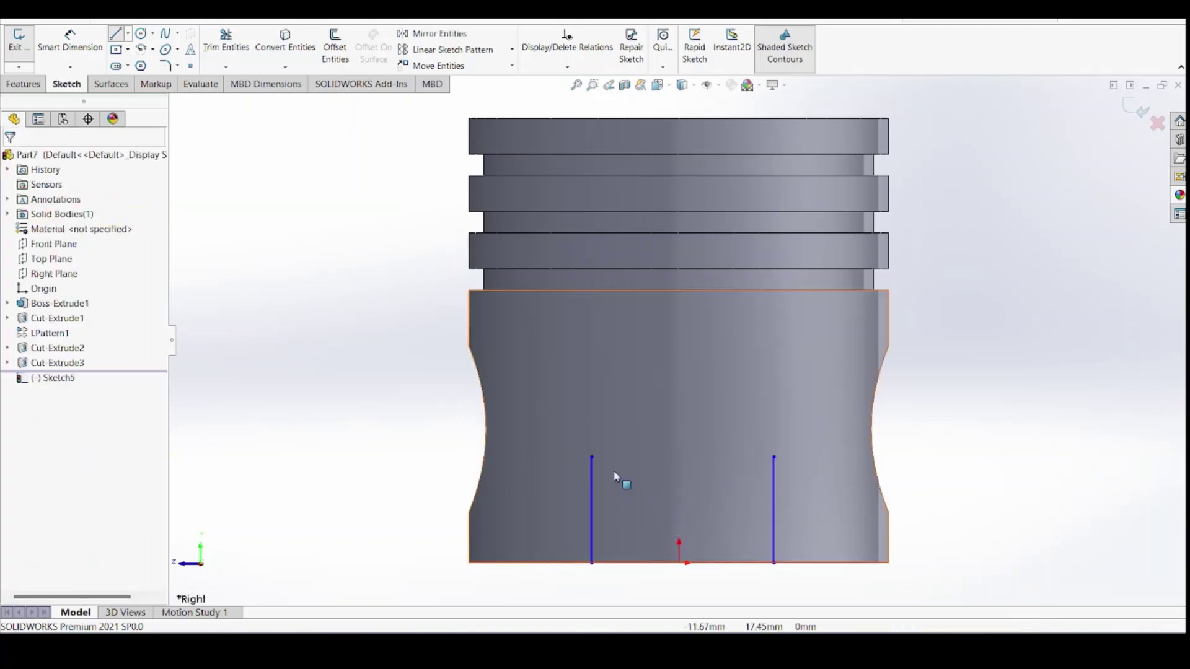
Sketch a centre-point arc of about 18.9 mm radius above the origin, from the left line's upper end to near the right line's upper end
click(142, 50)
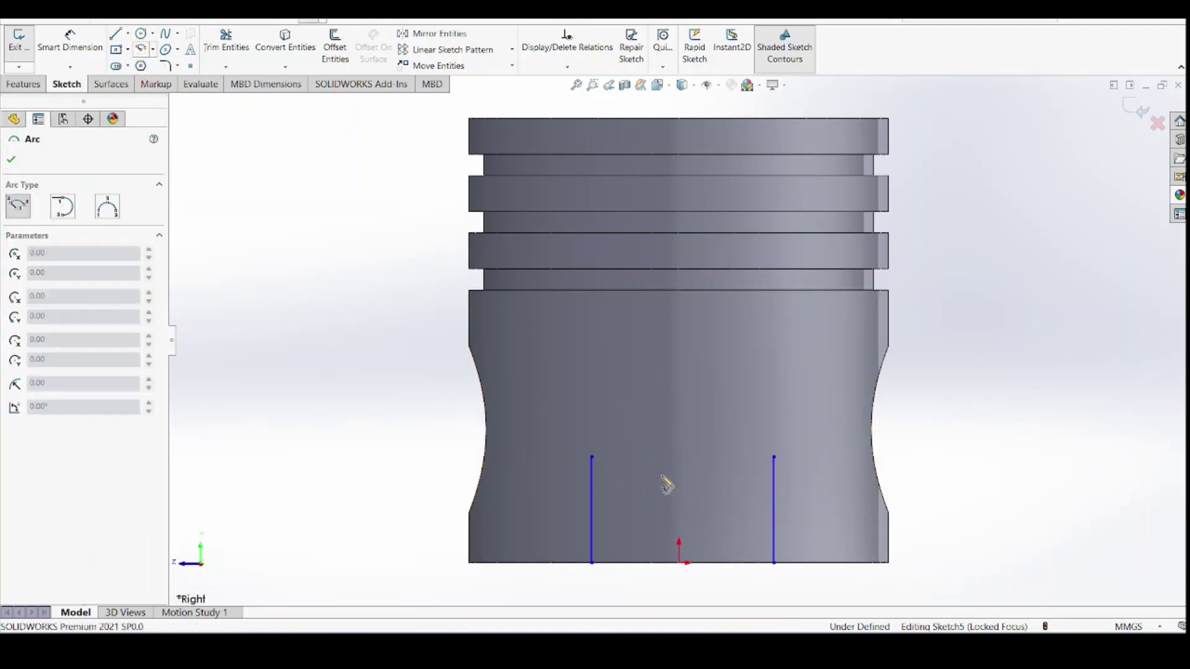
click(679, 490)
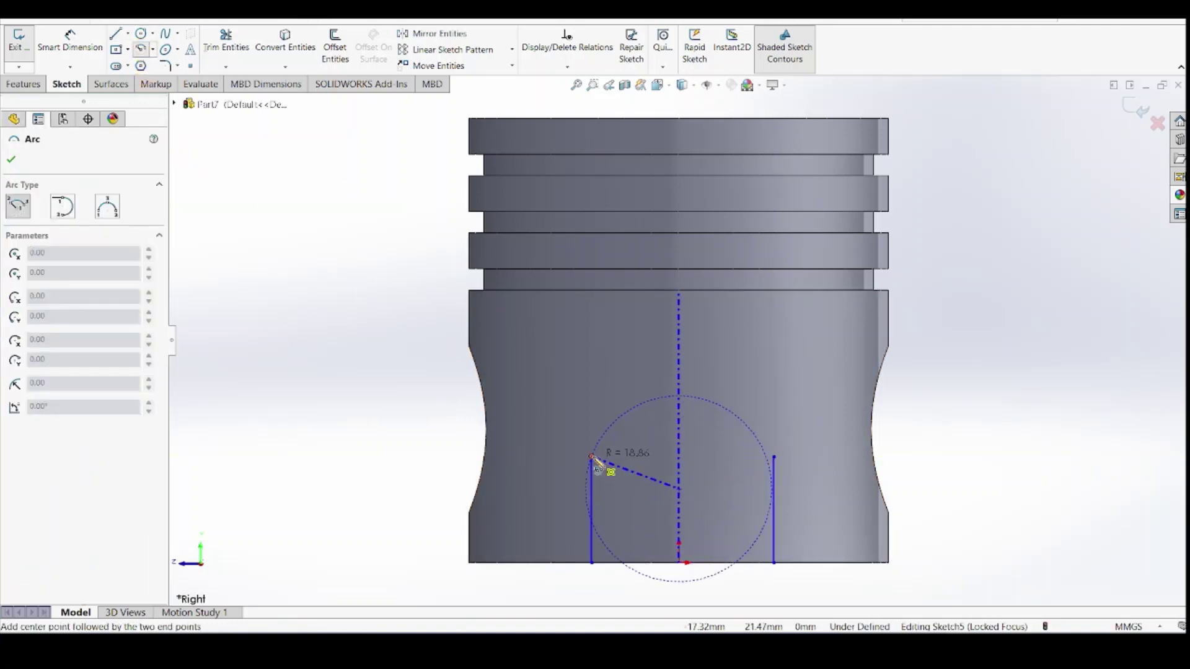
click(592, 457)
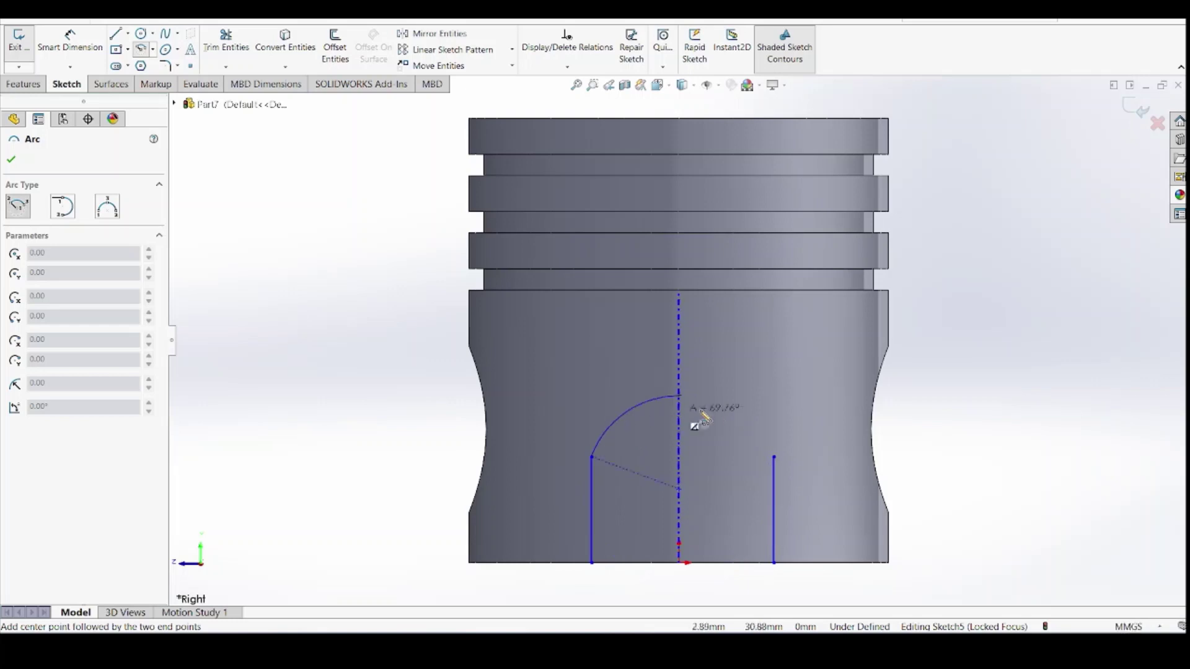
click(767, 453)
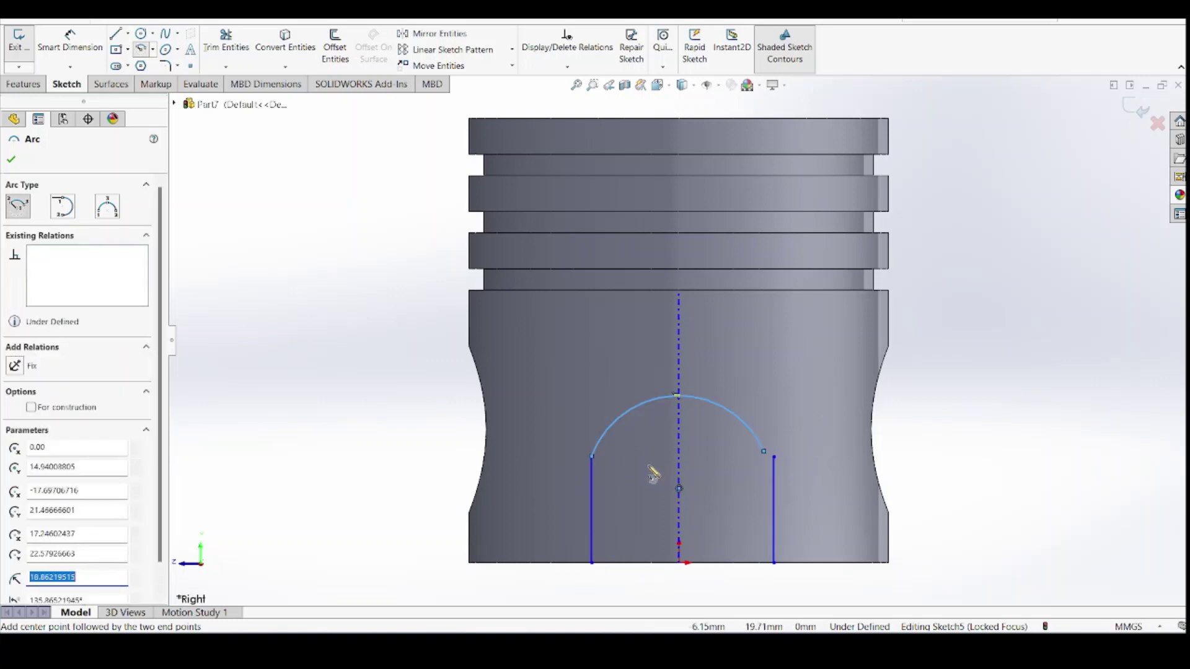
key(Escape)
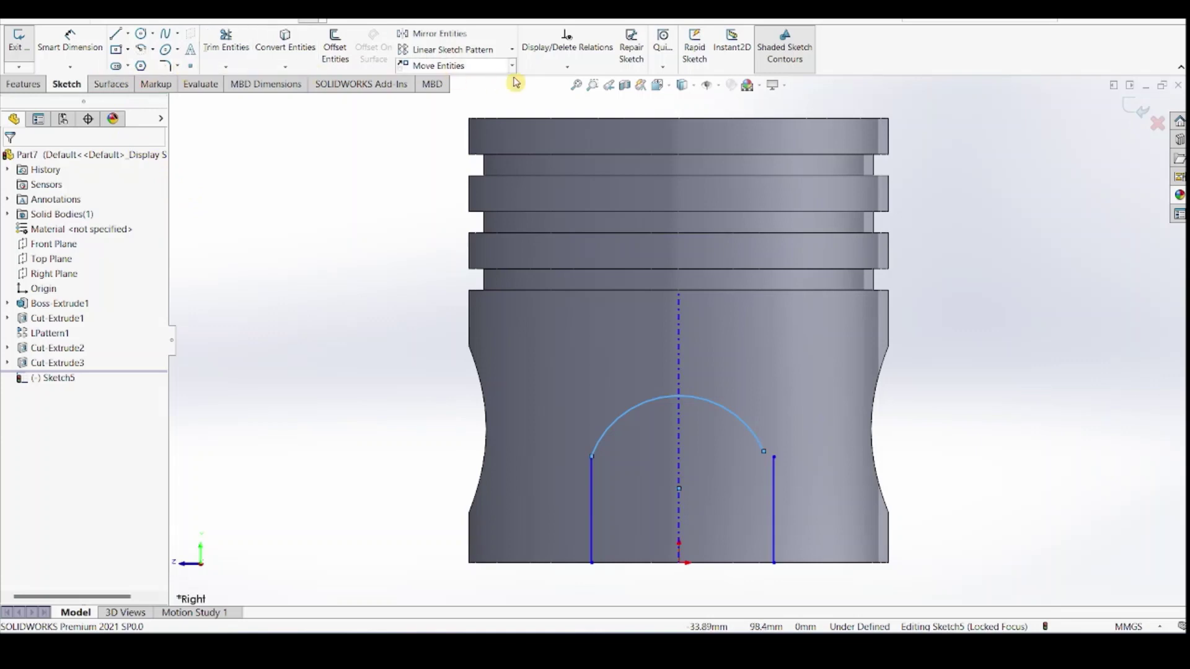
click(567, 66)
click(569, 96)
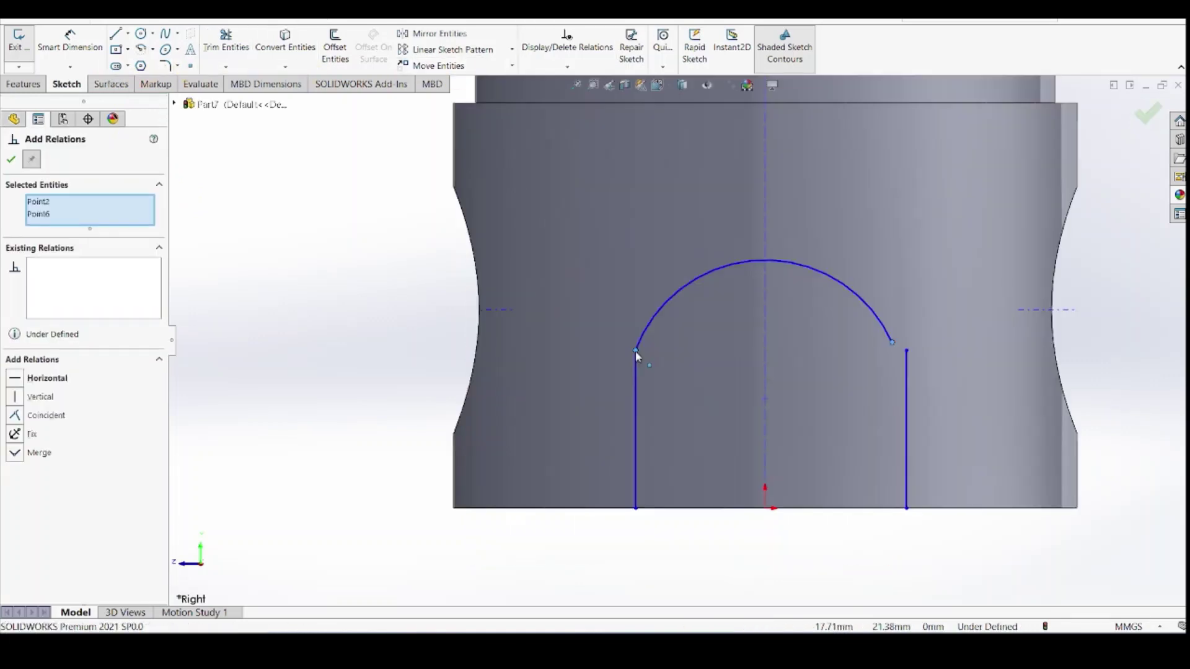
key(Escape)
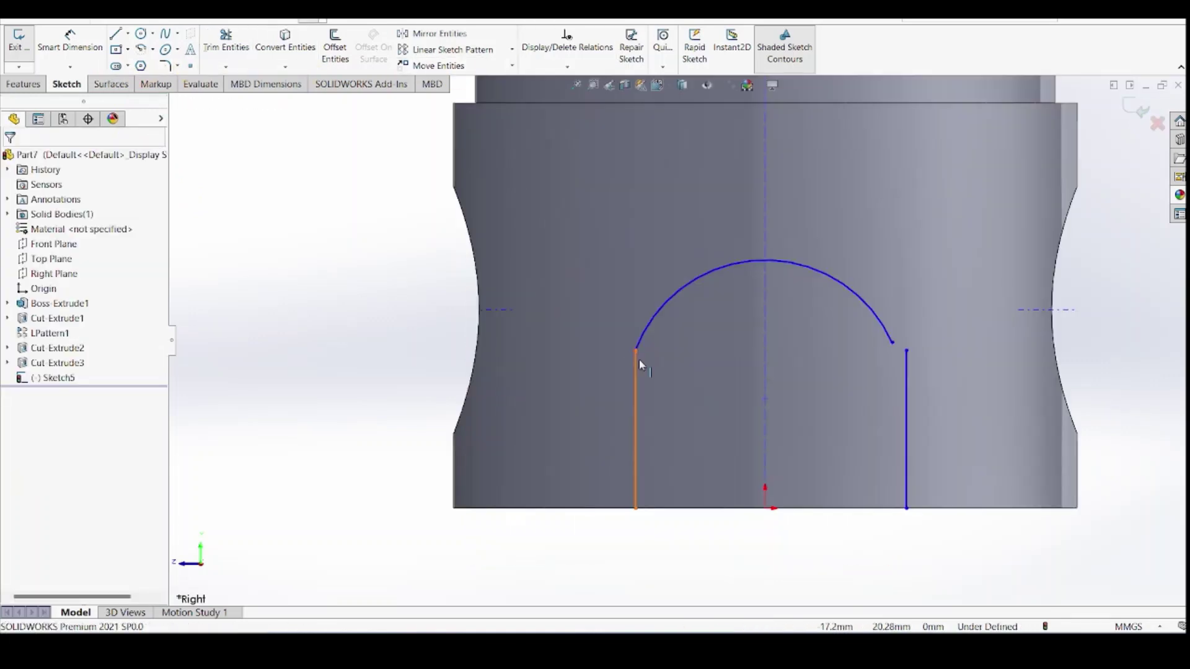
Join the arc's free end to the right line's upper endpoint and add a Horizontal relation between the arc's two endpoints
drag(637, 355, 638, 352)
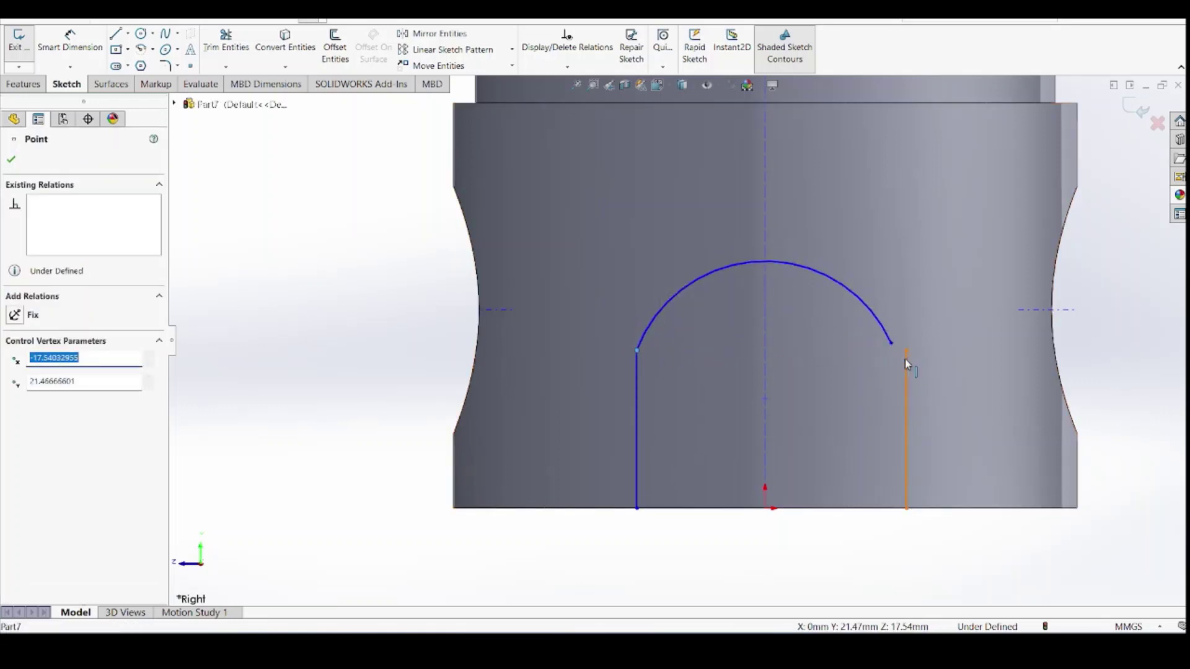
drag(892, 343, 906, 351)
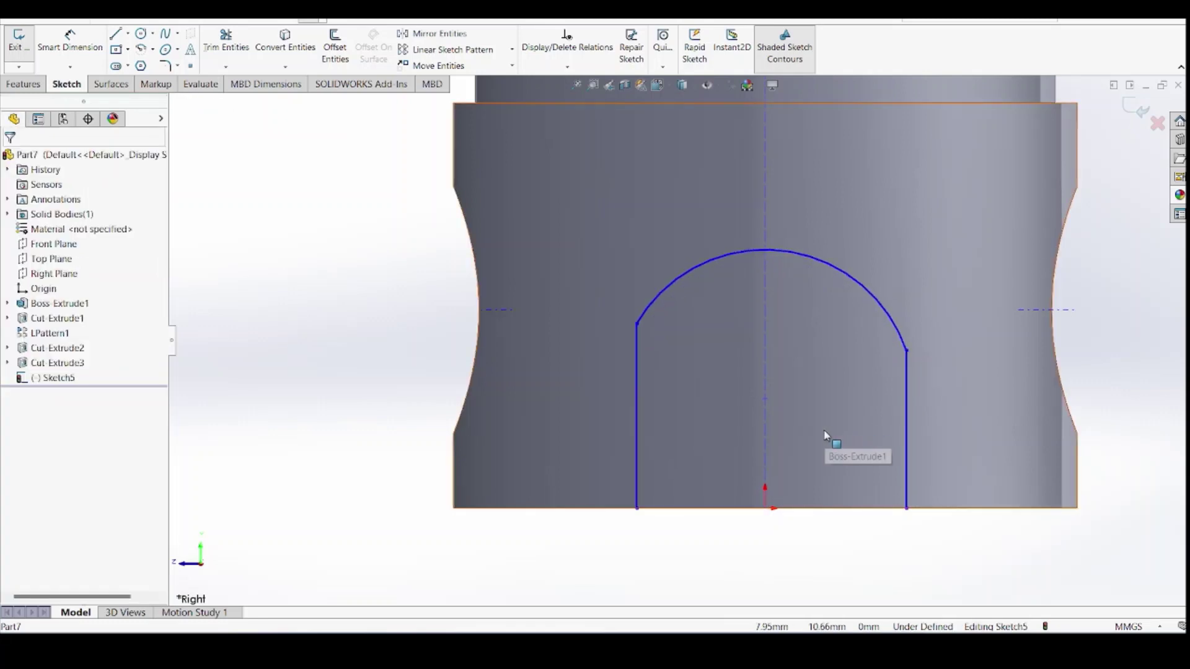
click(571, 68)
click(570, 96)
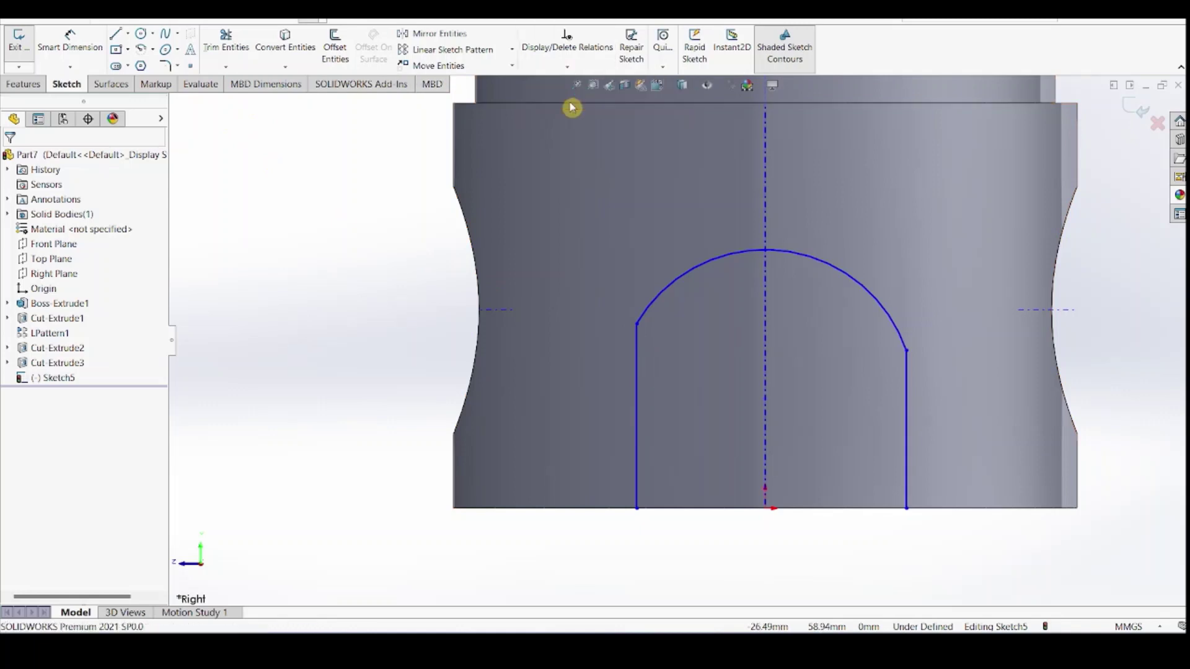
click(638, 324)
click(906, 351)
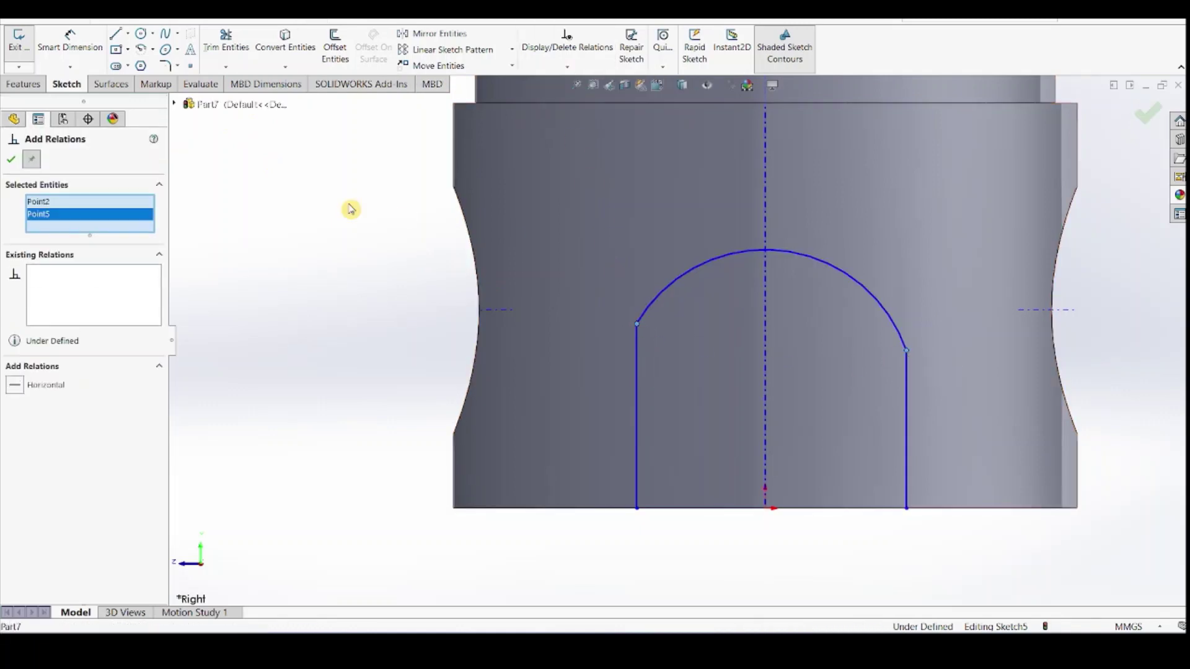
click(17, 386)
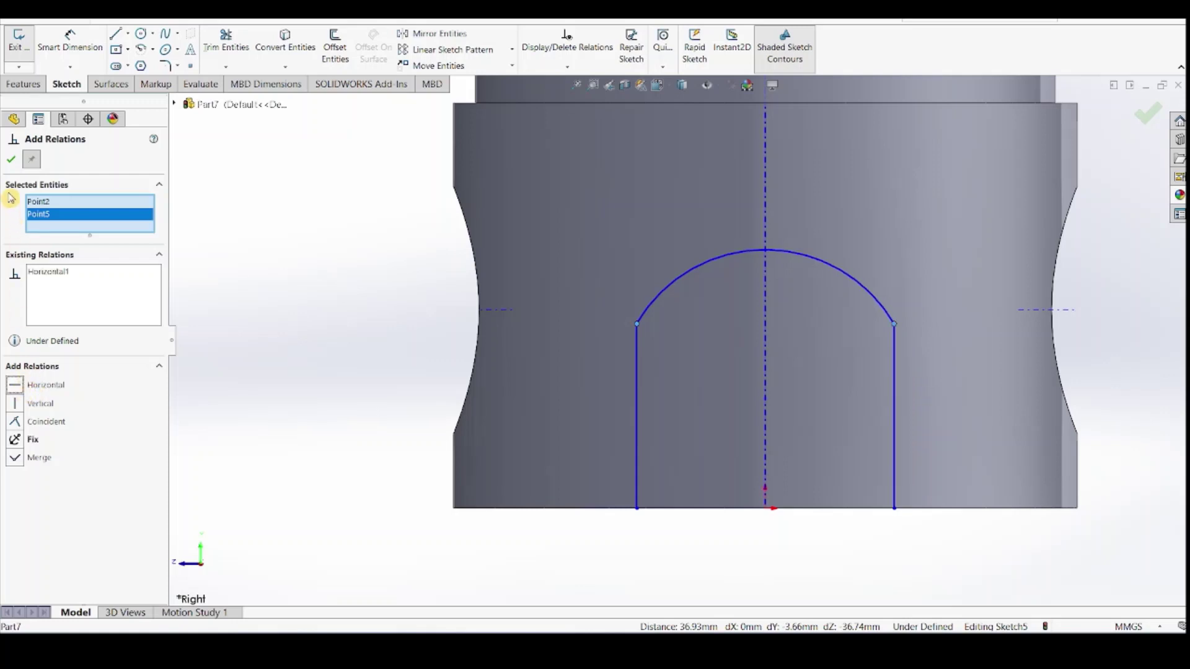
click(10, 162)
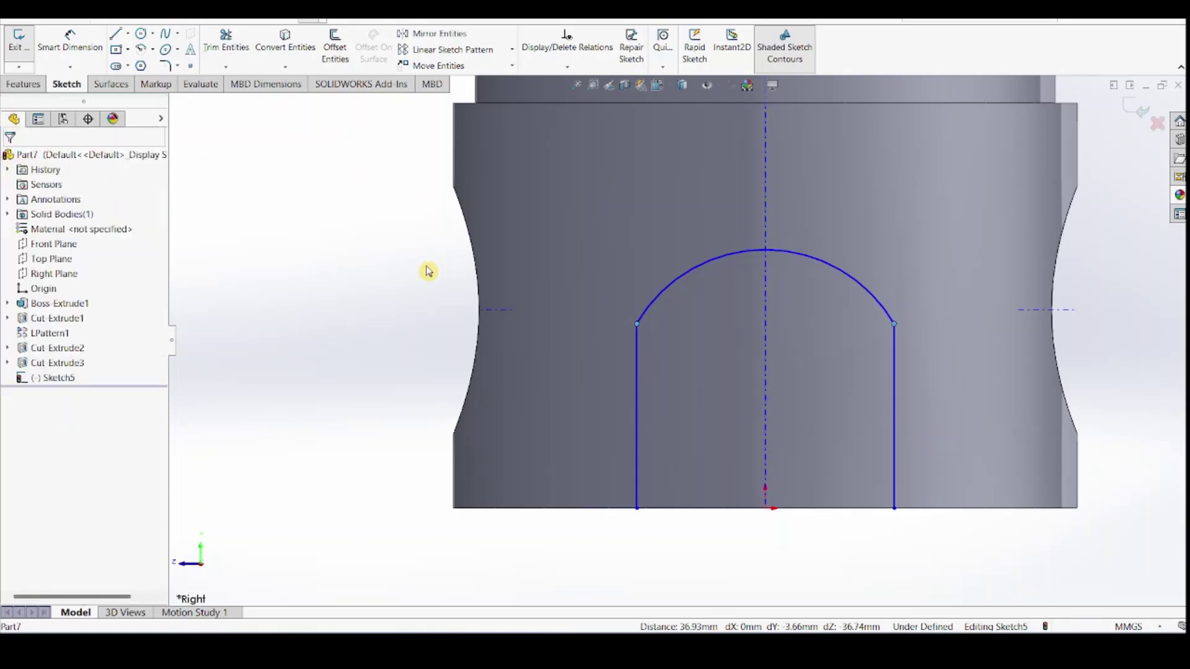
Sketch two horizontal centerlines connecting the lower ends of both vertical lines to the origin, each about 17.5 mm long
click(127, 34)
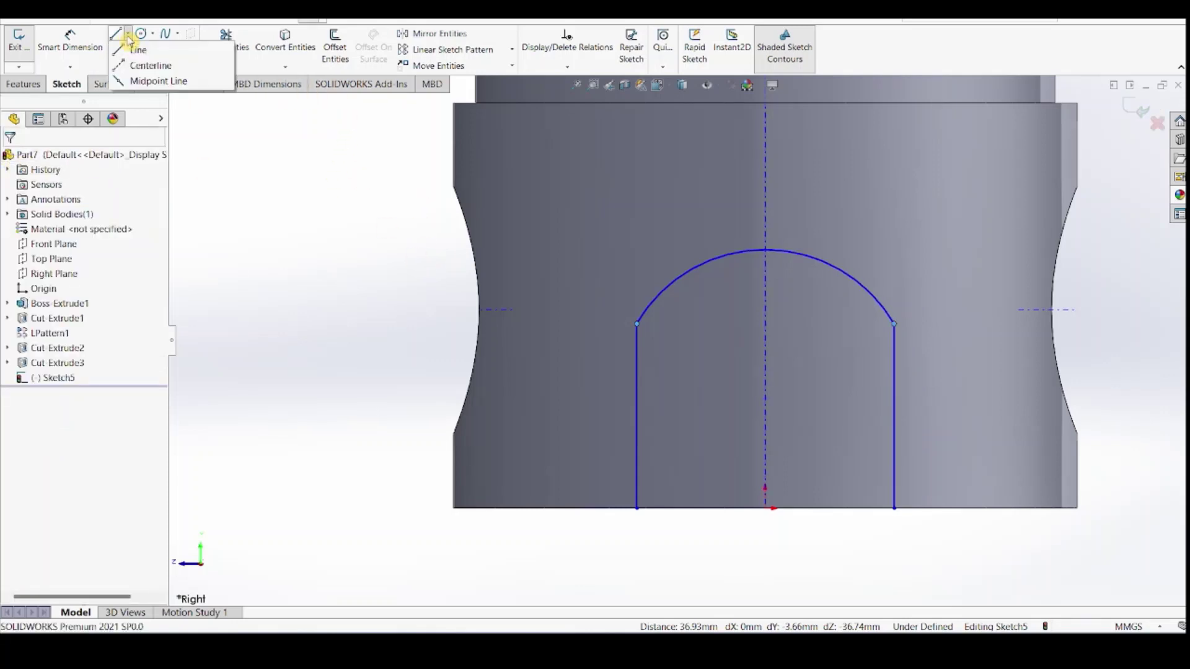
click(126, 68)
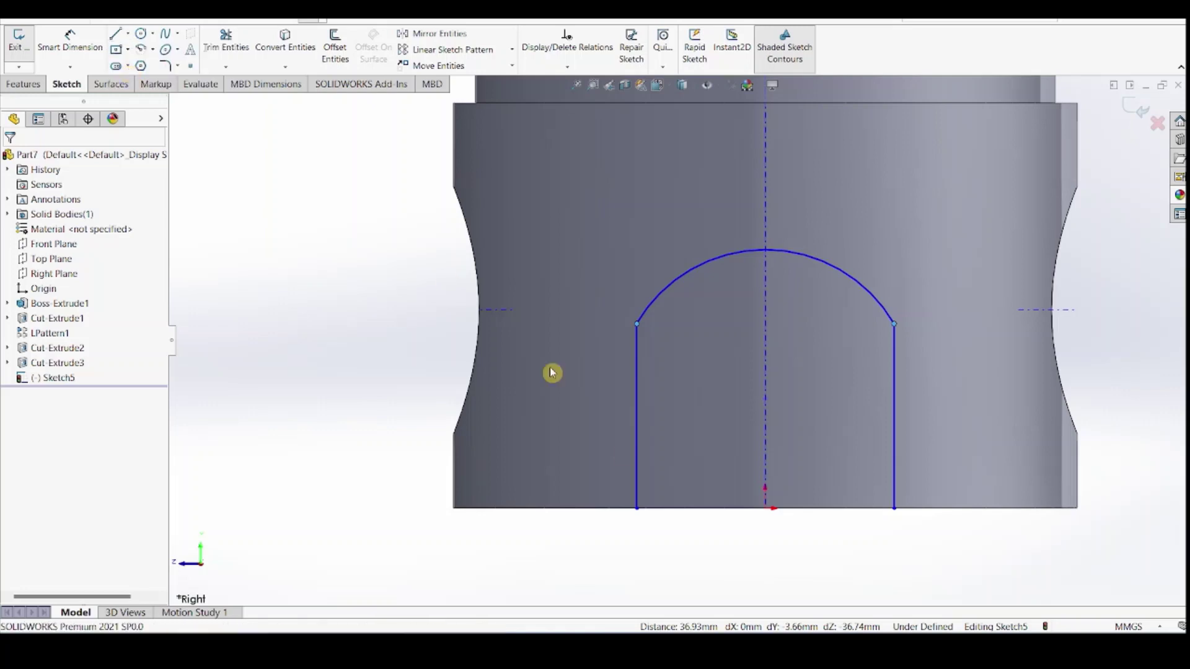
click(637, 509)
double_click(766, 509)
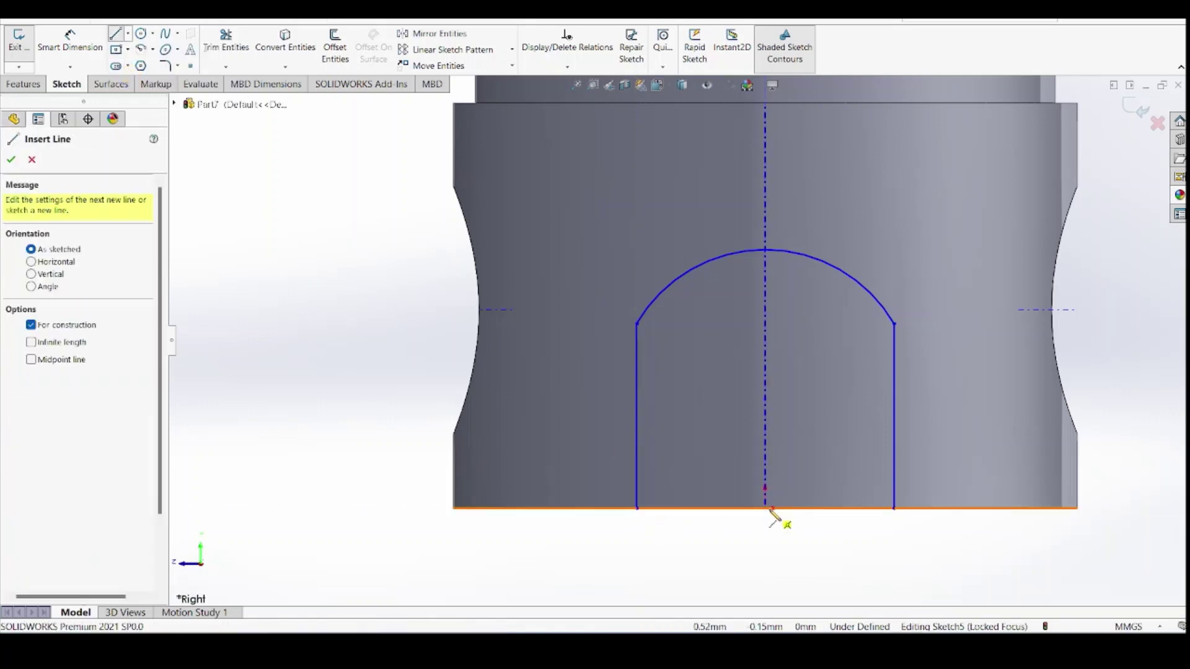
key(Escape)
click(894, 509)
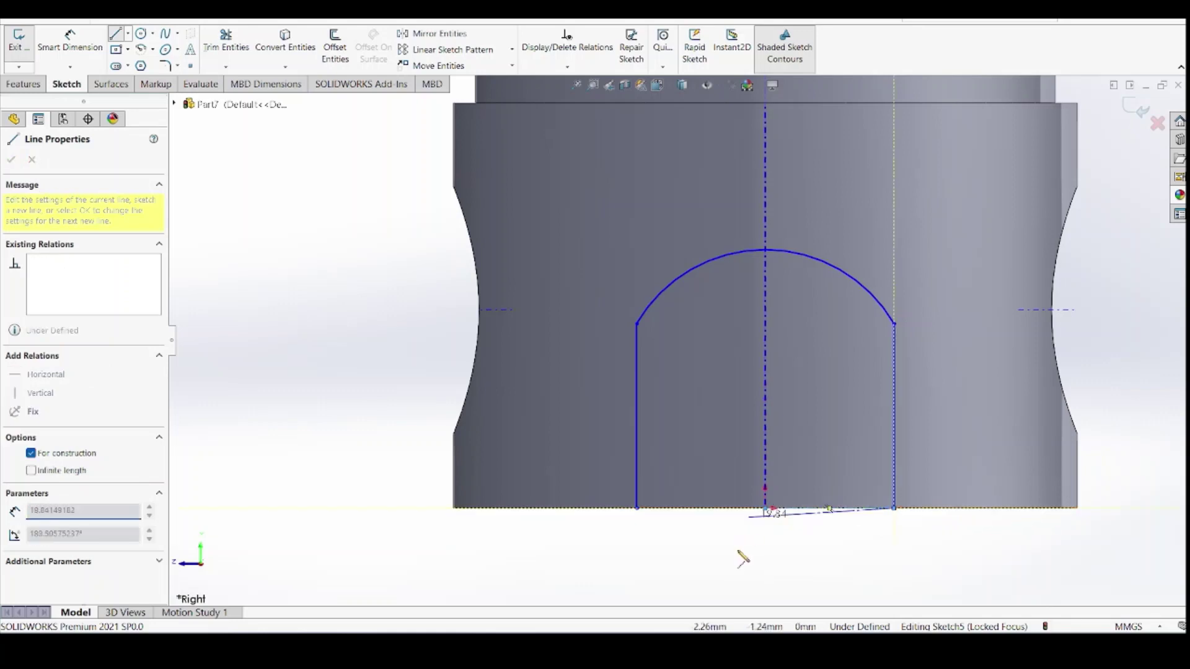
key(Escape)
Add an Equal relation between the two horizontal centerlines at the base of the arched profile
click(576, 68)
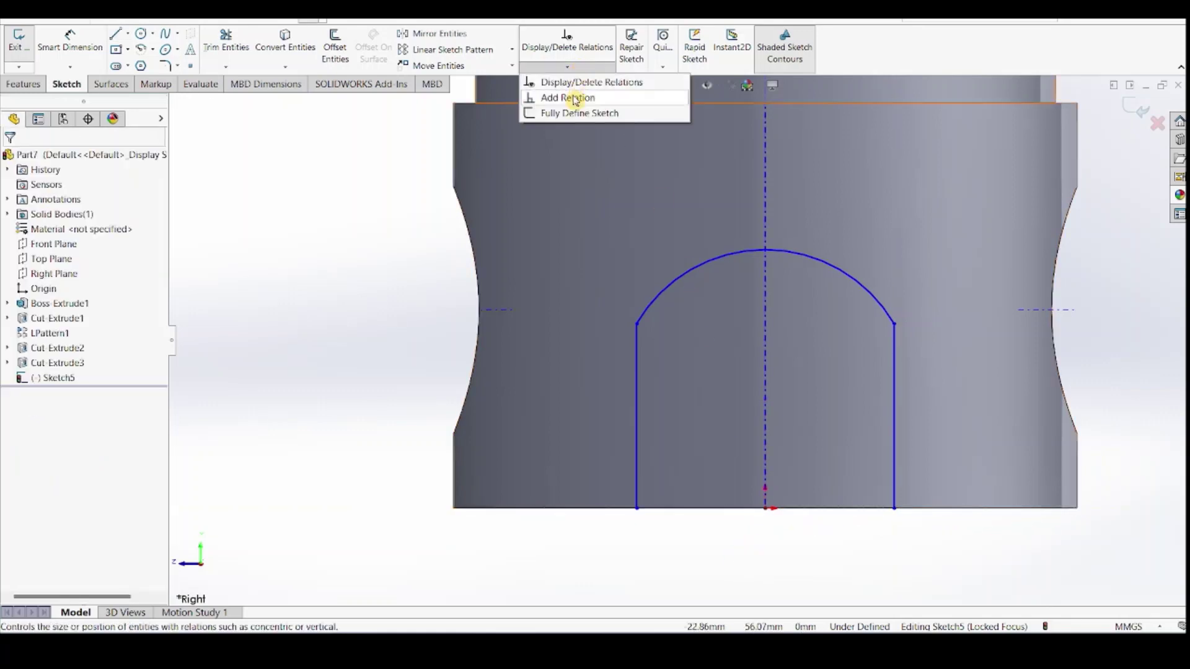
click(579, 98)
scroll(707, 513, up, 1)
middle_drag(707, 513, 699, 487)
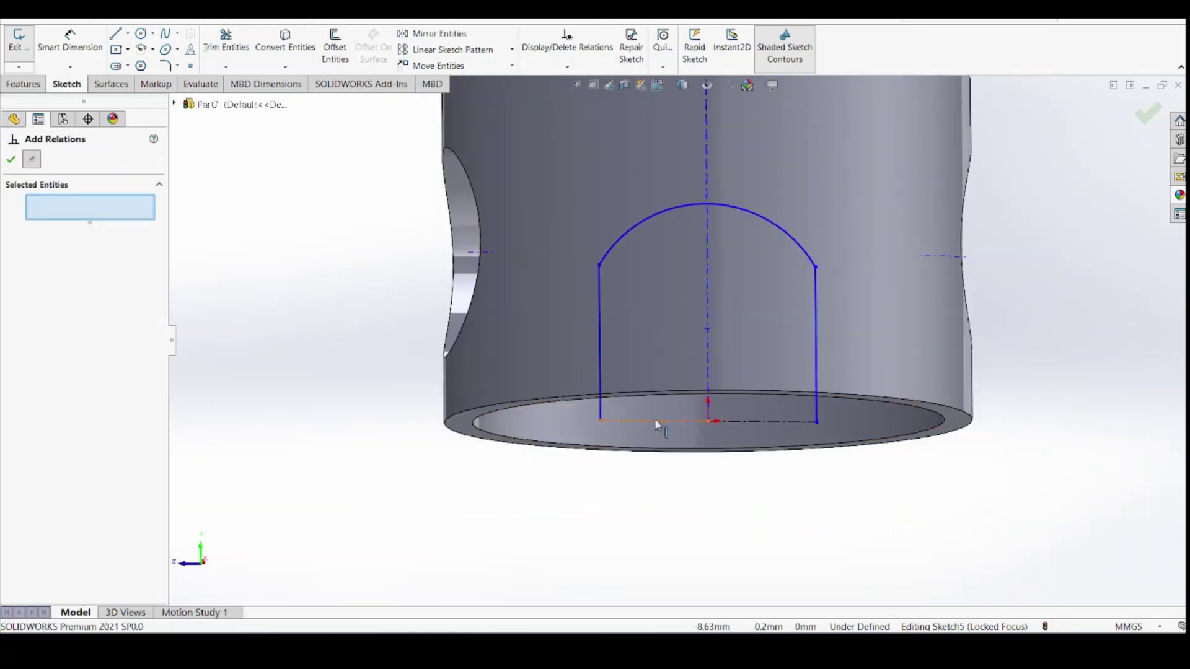
click(655, 421)
click(739, 422)
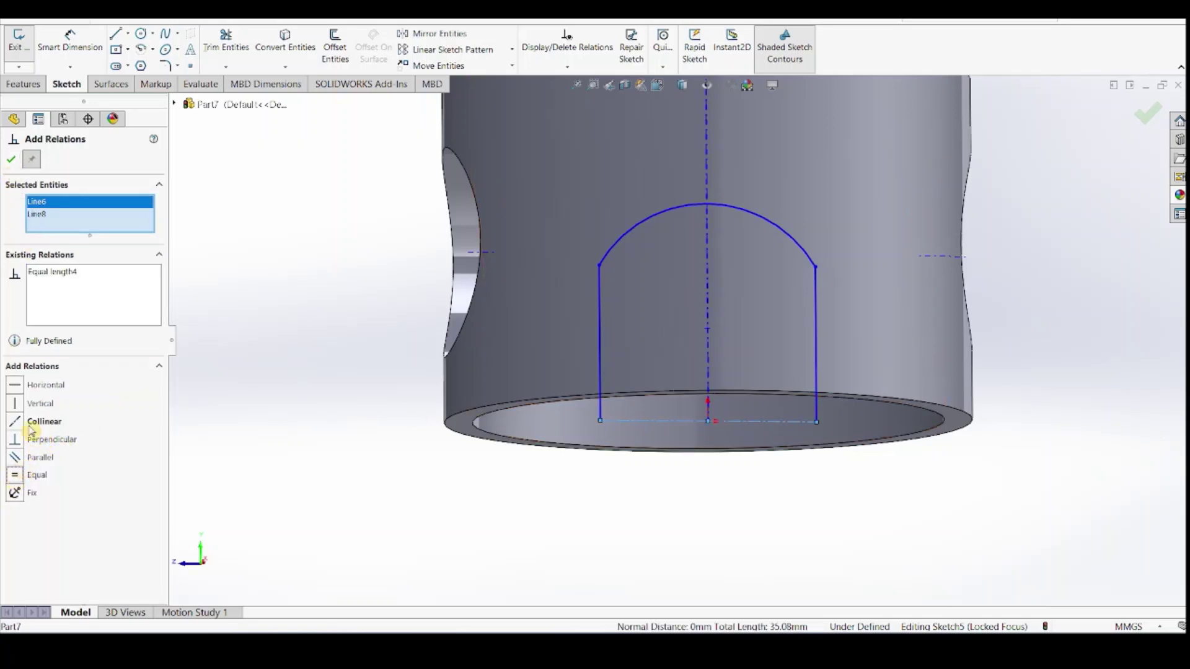
click(10, 159)
Dimension the radius of the arched profile's top arc as 40 mm
scroll(421, 291, up, 2)
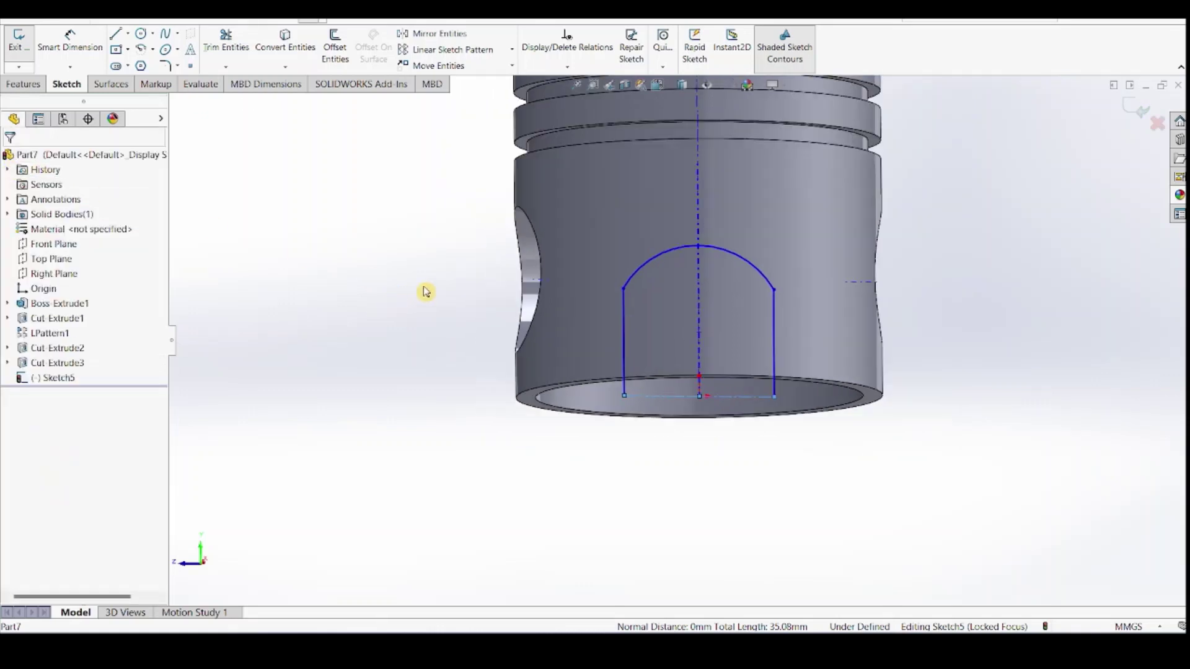
click(669, 86)
click(730, 156)
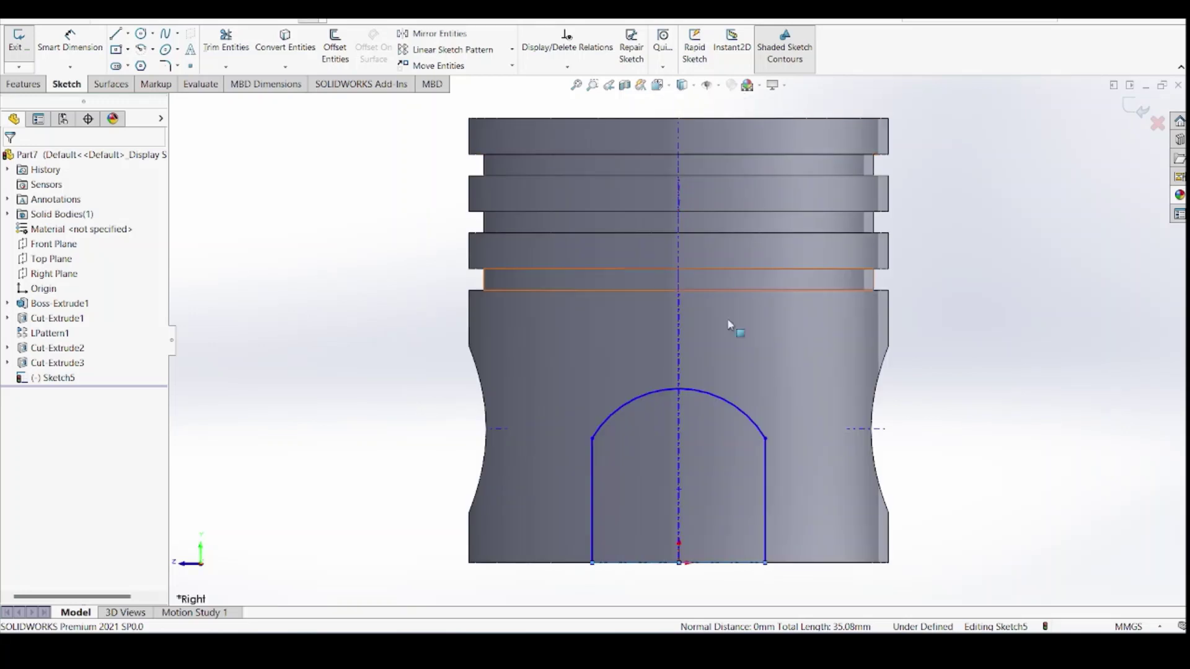
click(70, 43)
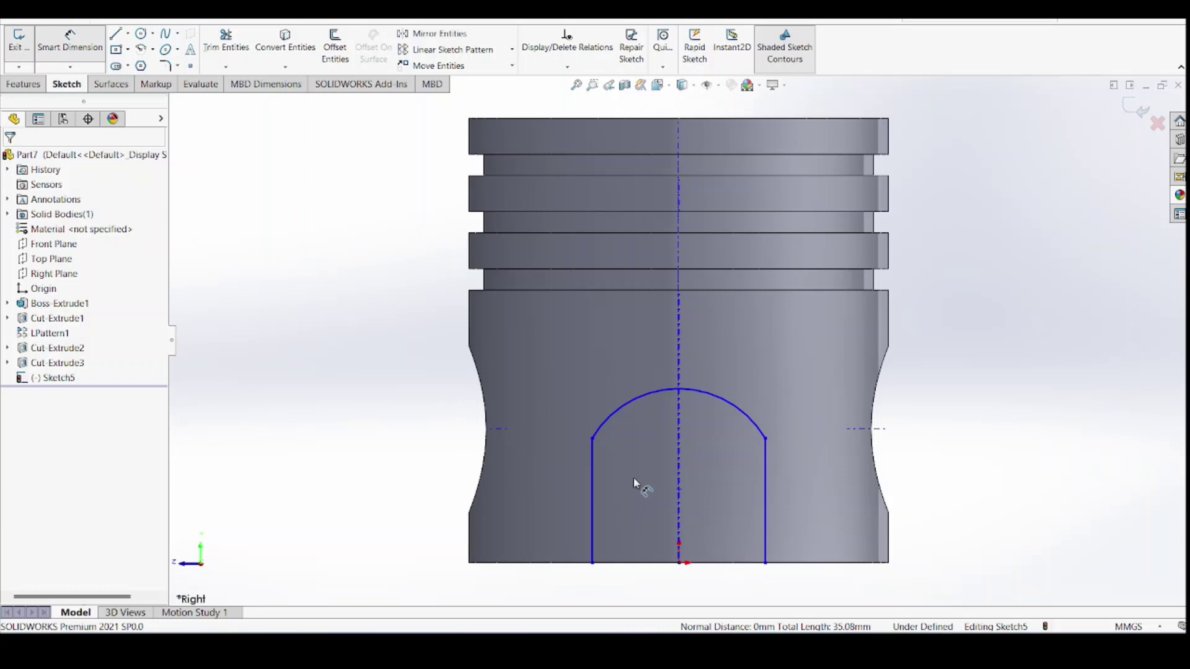
click(738, 409)
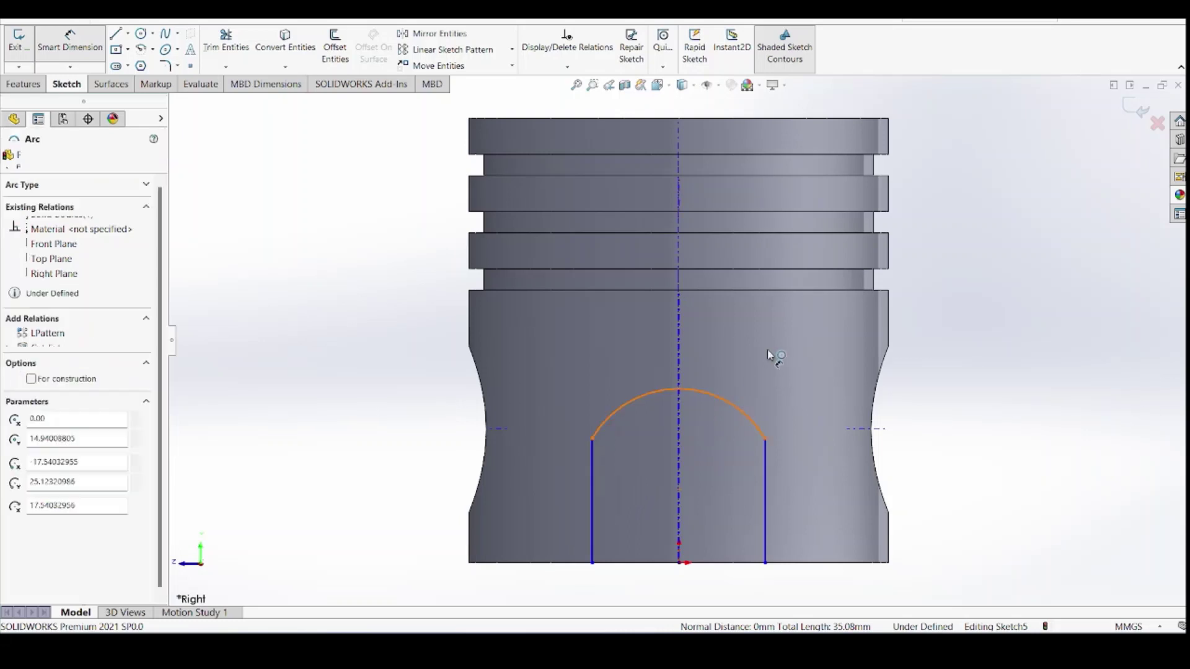
click(774, 364)
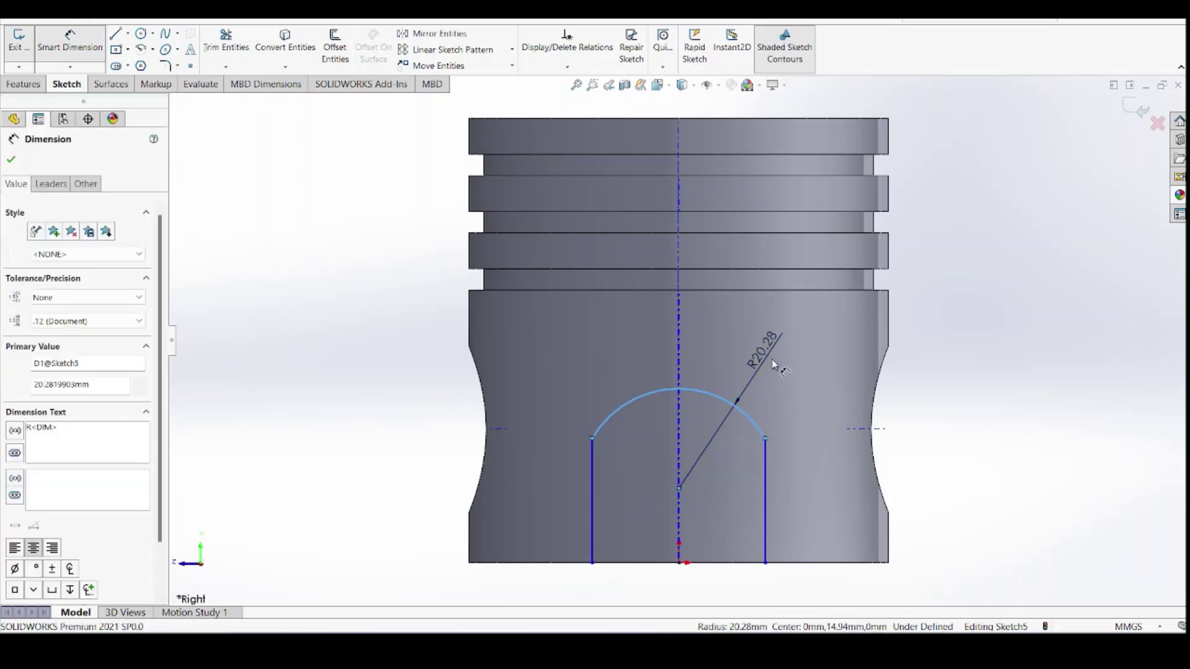
text(40)
key(Return)
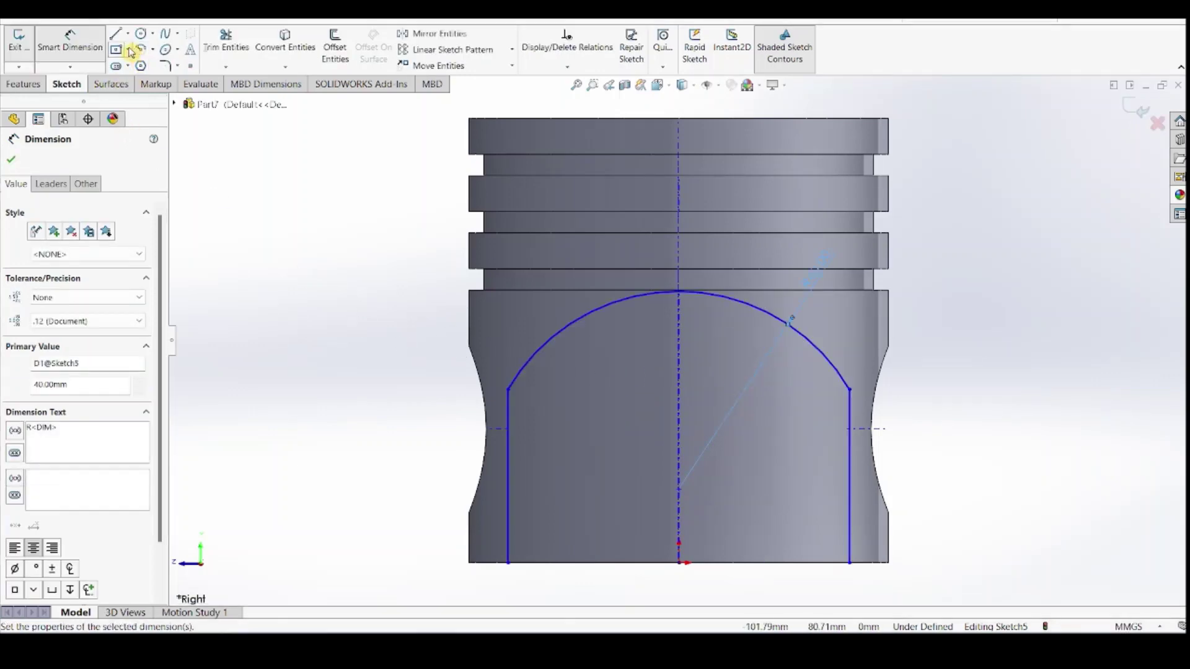
Set the height of the arched profile's vertical side line to 12 mm
click(849, 527)
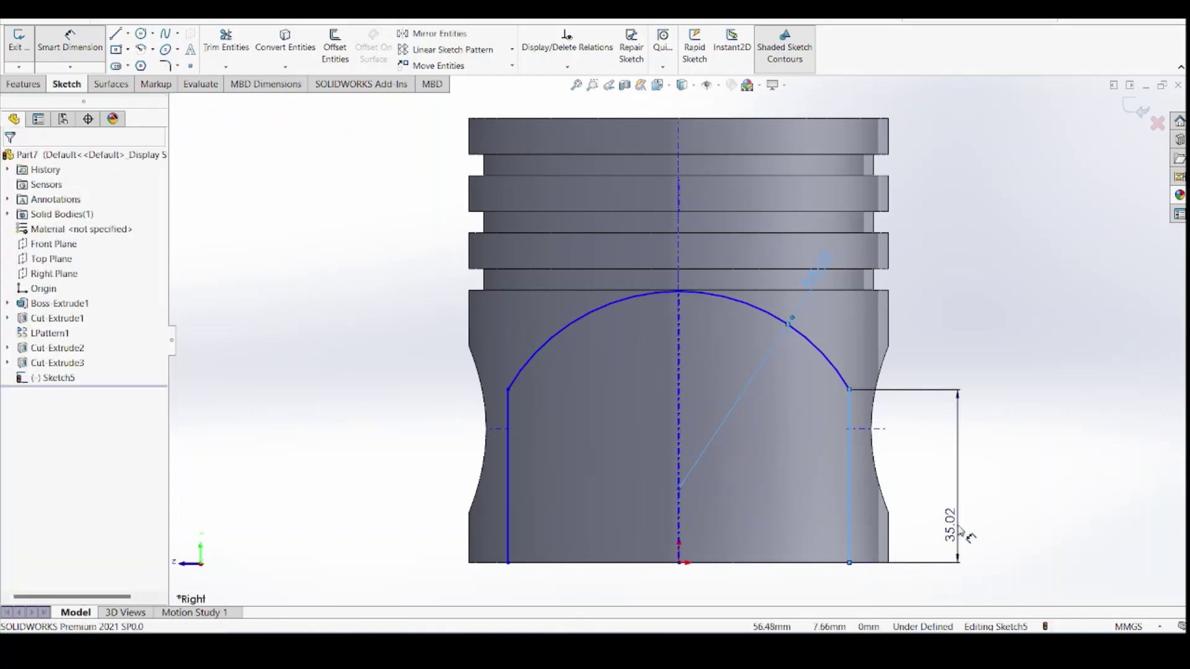
click(960, 530)
key(Return)
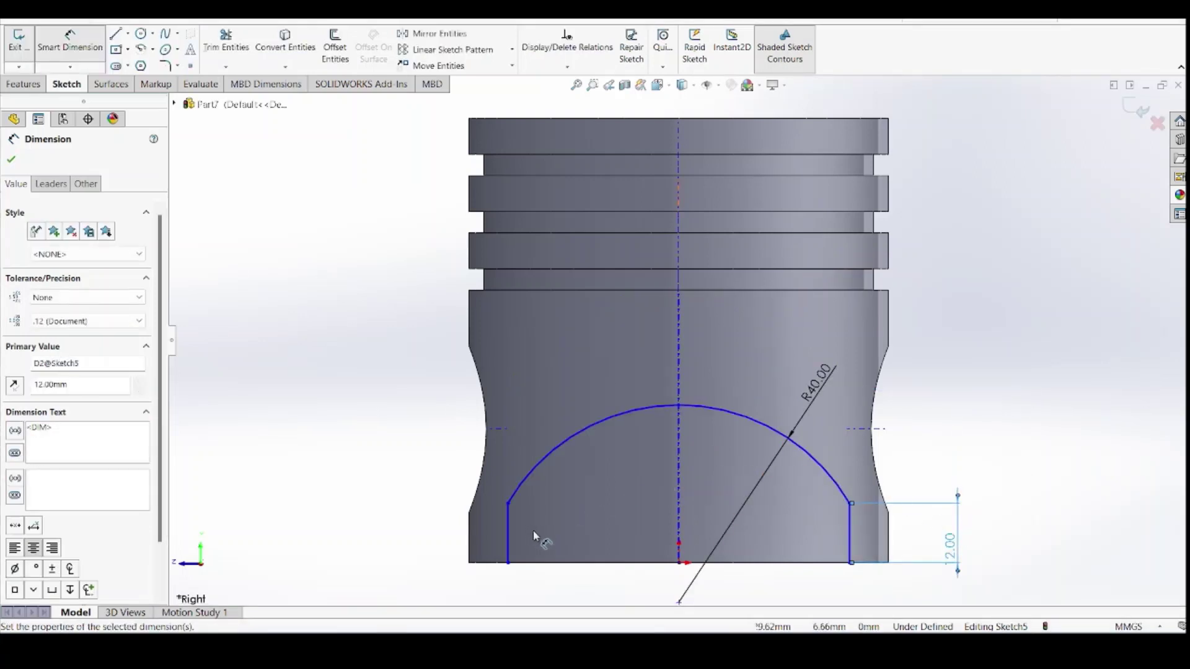
Dimension the arched profile's base width between the two lower endpoints as 50 mm
click(508, 564)
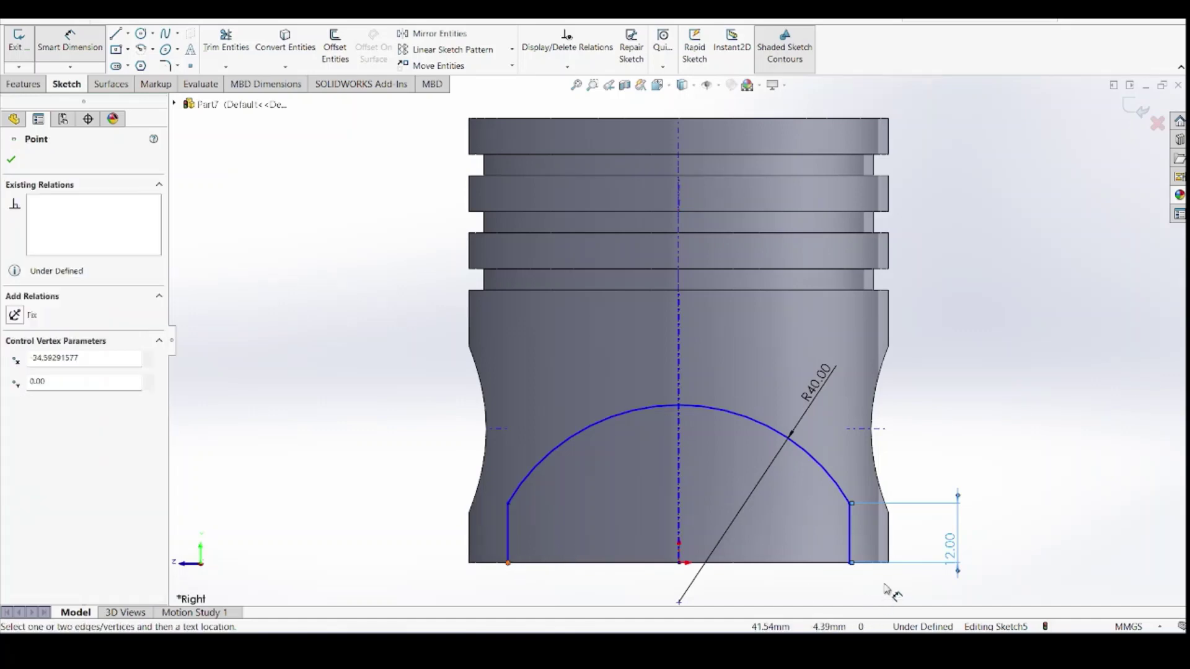
click(851, 564)
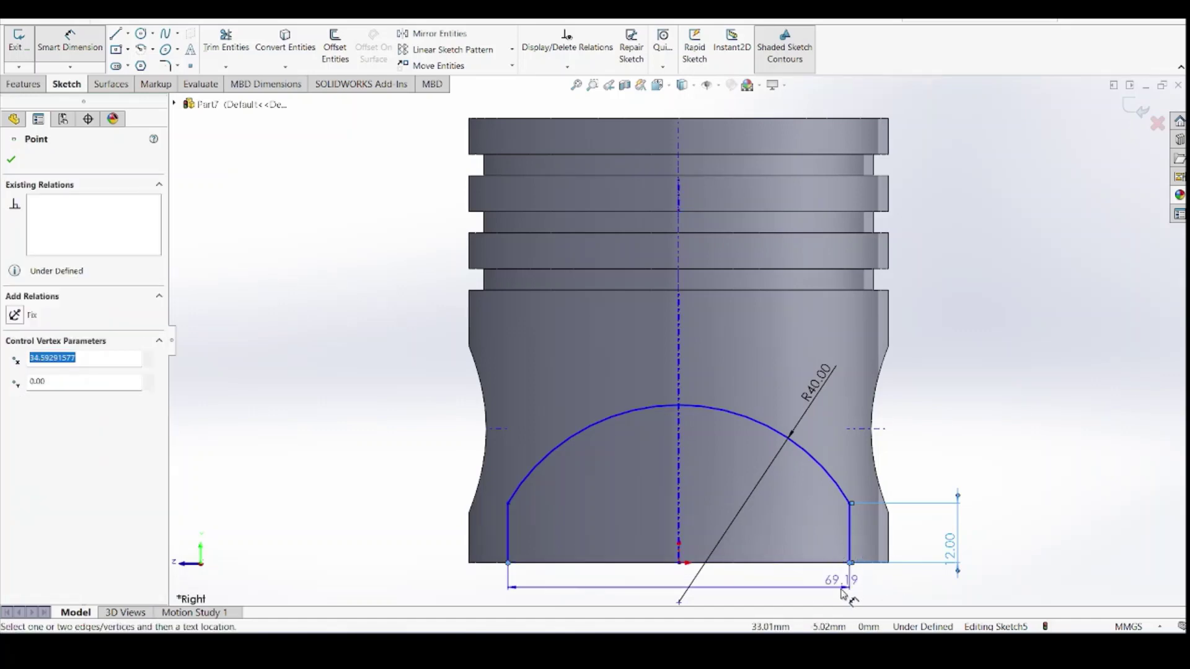
click(651, 597)
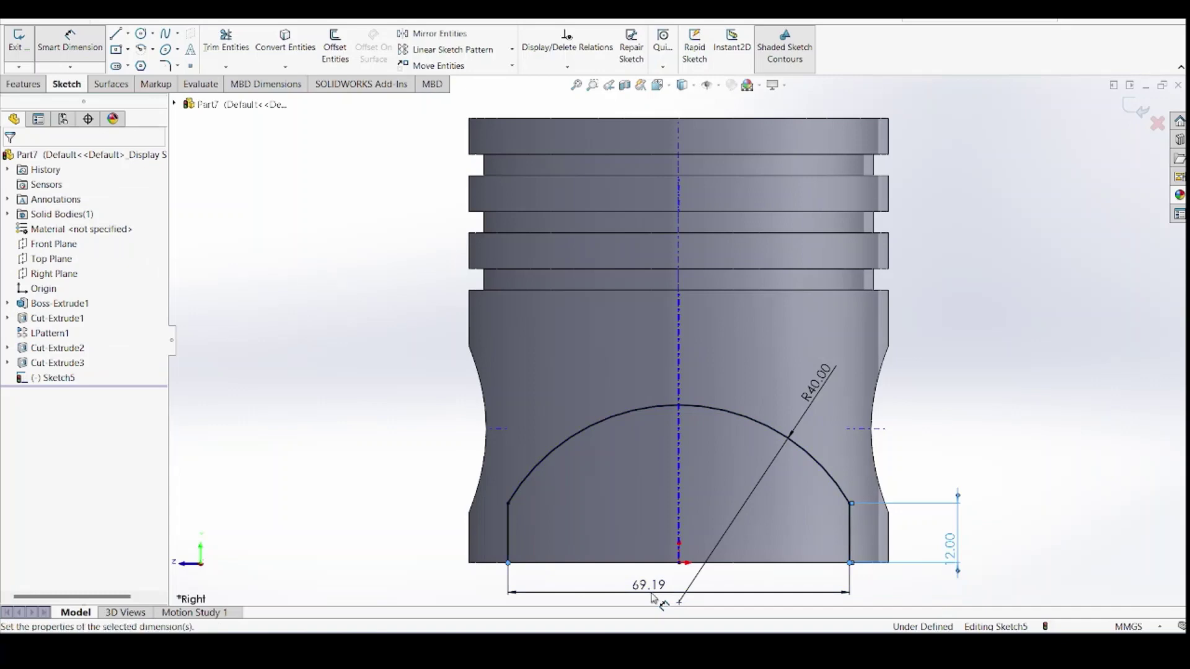
text(50)
key(Return)
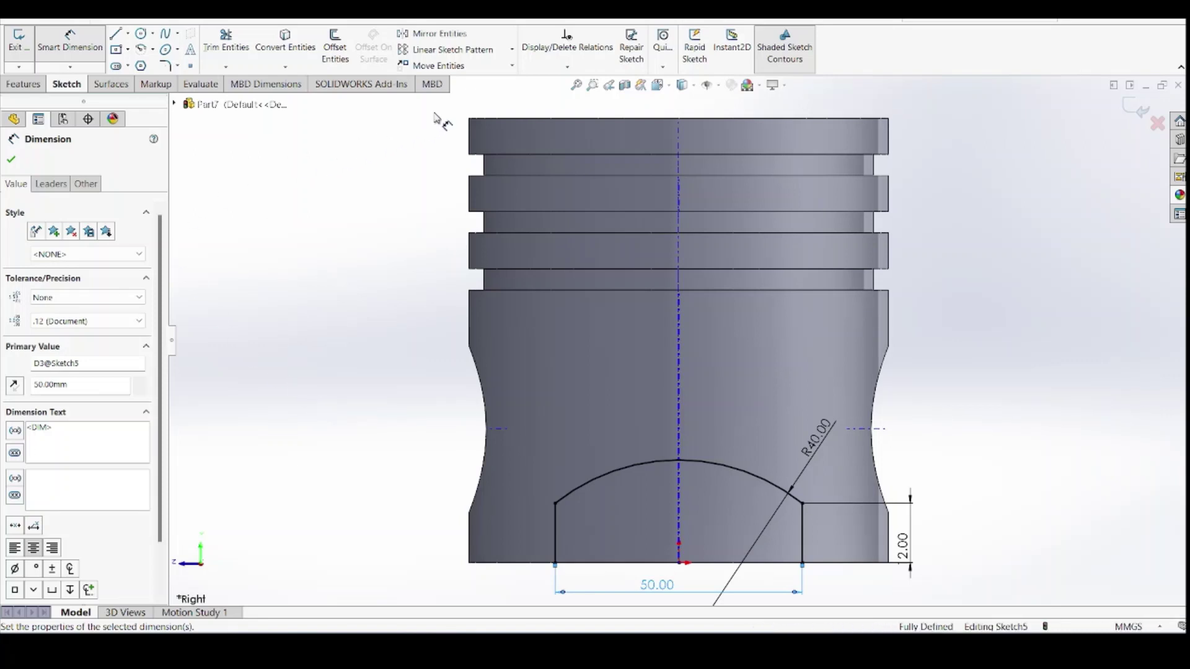
click(15, 163)
Cut-extrude the arched profile with the Through All - Both end condition to open both sides of the piston skirt
click(43, 86)
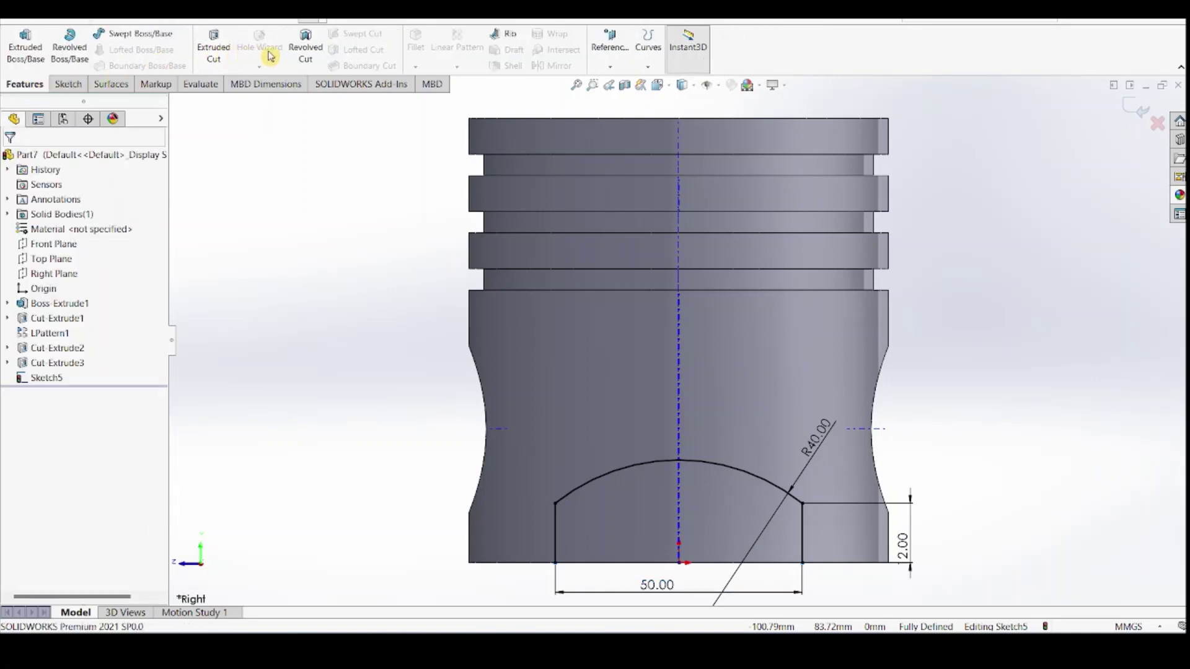
click(222, 54)
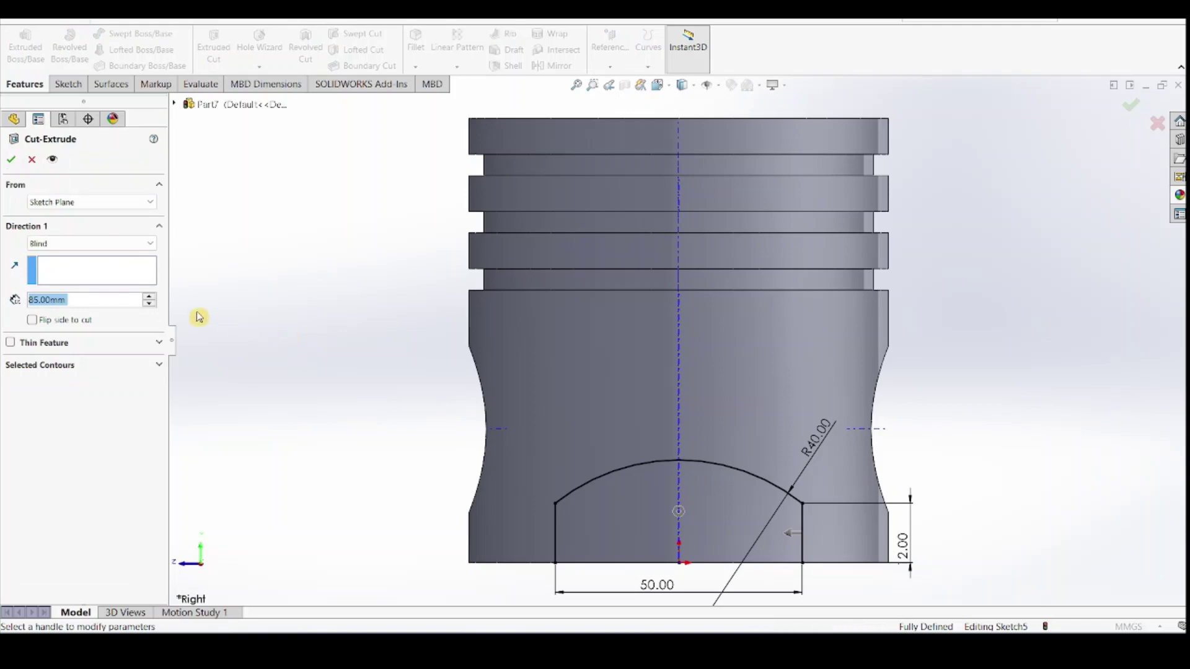
click(147, 245)
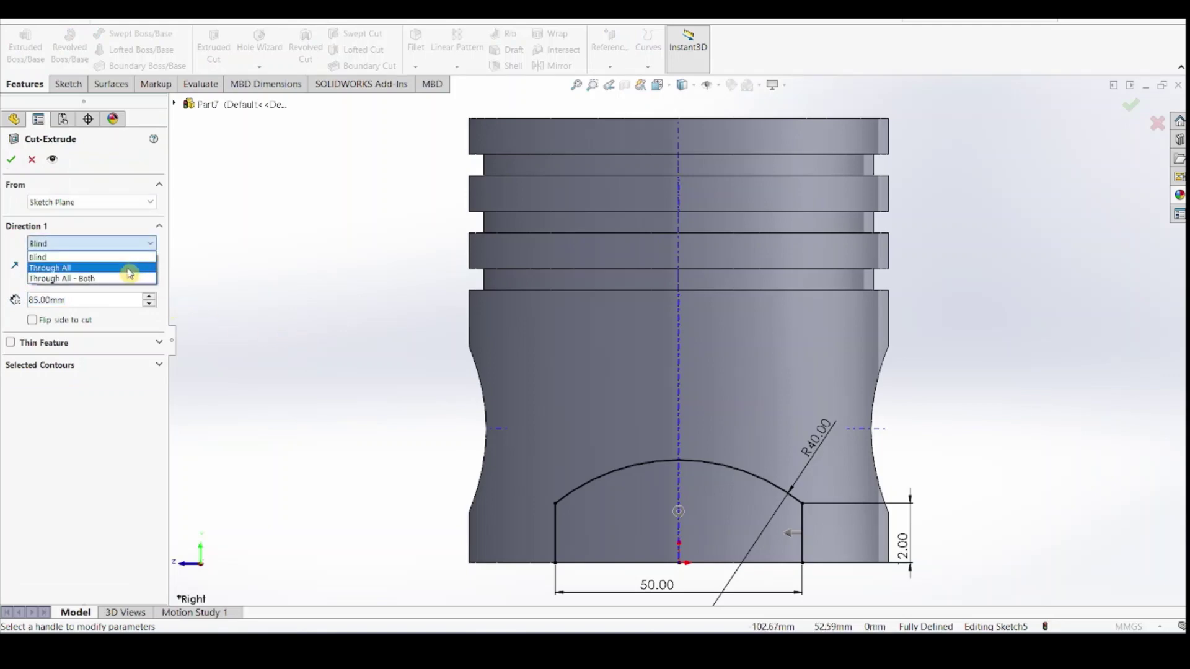
click(127, 278)
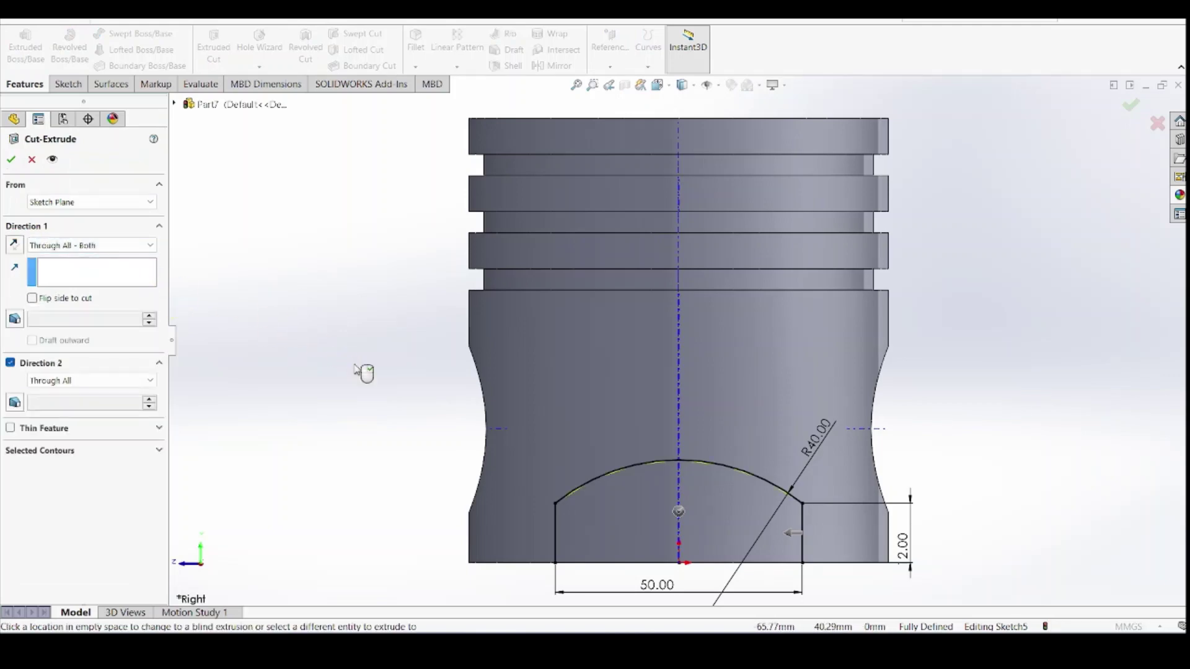
middle_drag(355, 370, 286, 338)
click(12, 160)
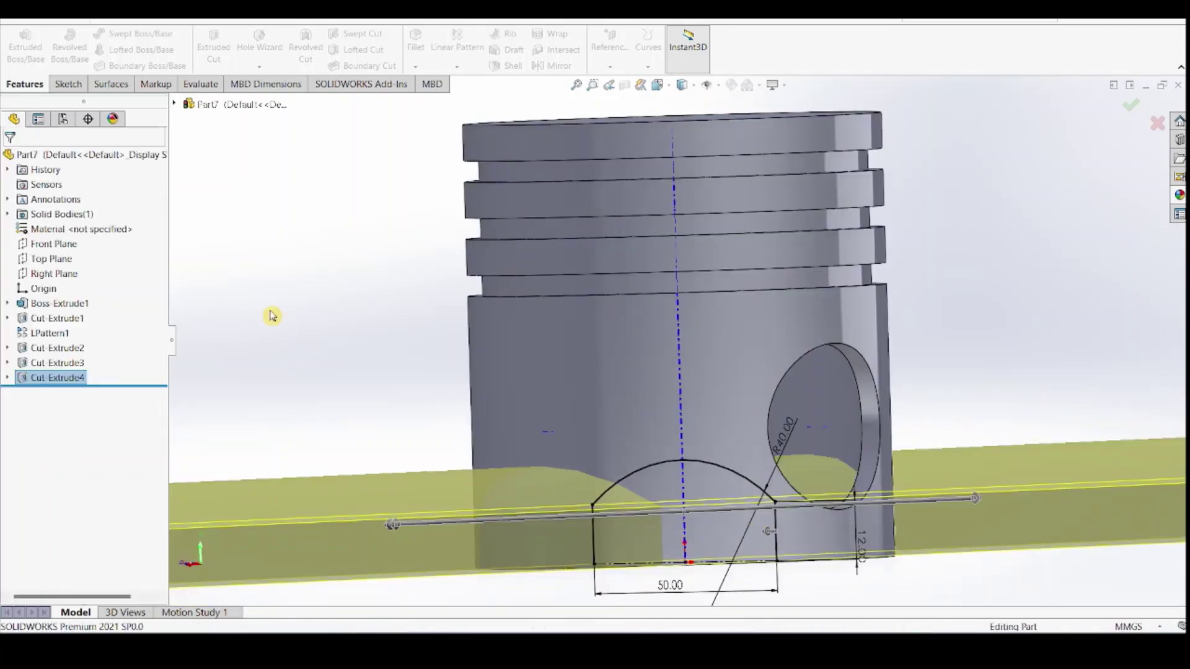
Fillet the four edges where the skirt cutouts' arched tops meet their vertical sides with a 10 mm radius
mouse_move(300, 340)
middle_down()
mouse_move(359, 335)
mouse_move(380, 313)
mouse_move(348, 345)
mouse_move(497, 362)
mouse_move(529, 332)
middle_up()
scroll(529, 332, up, 1)
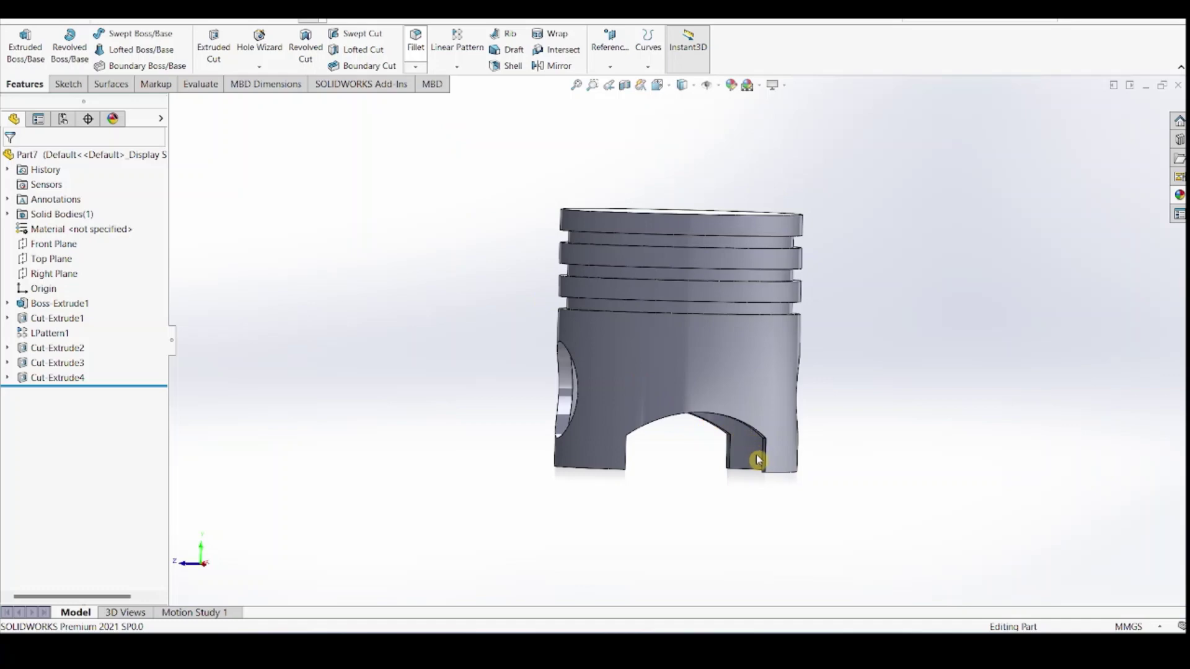
scroll(757, 460, down, 3)
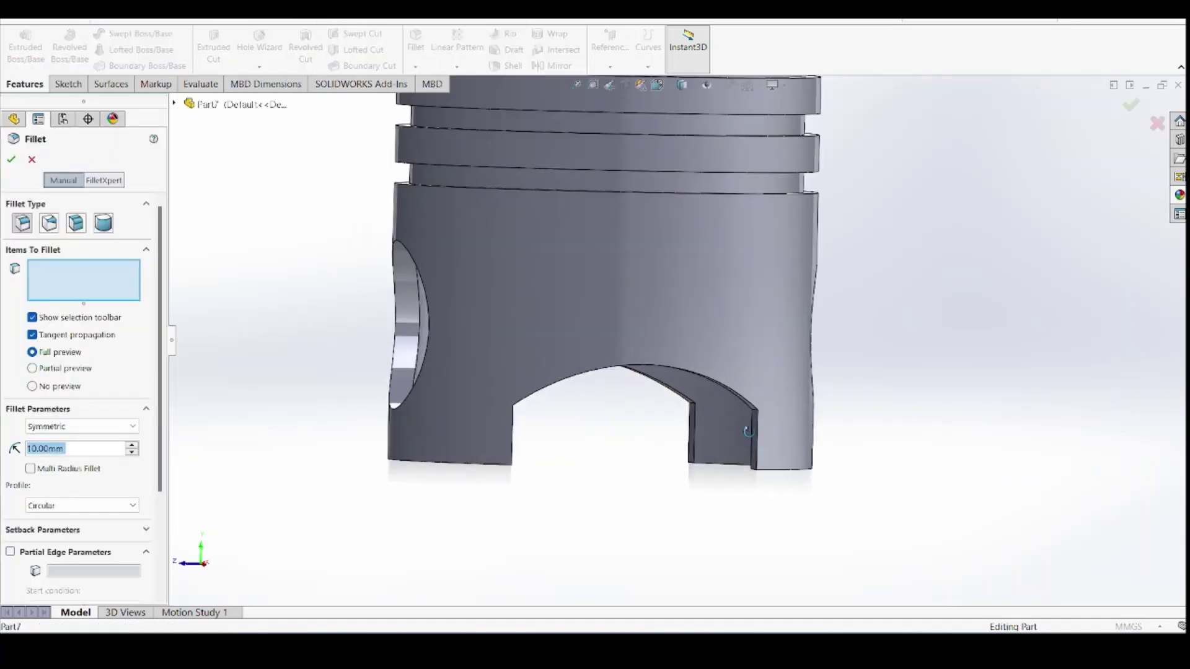
middle_drag(748, 431, 467, 393)
click(813, 394)
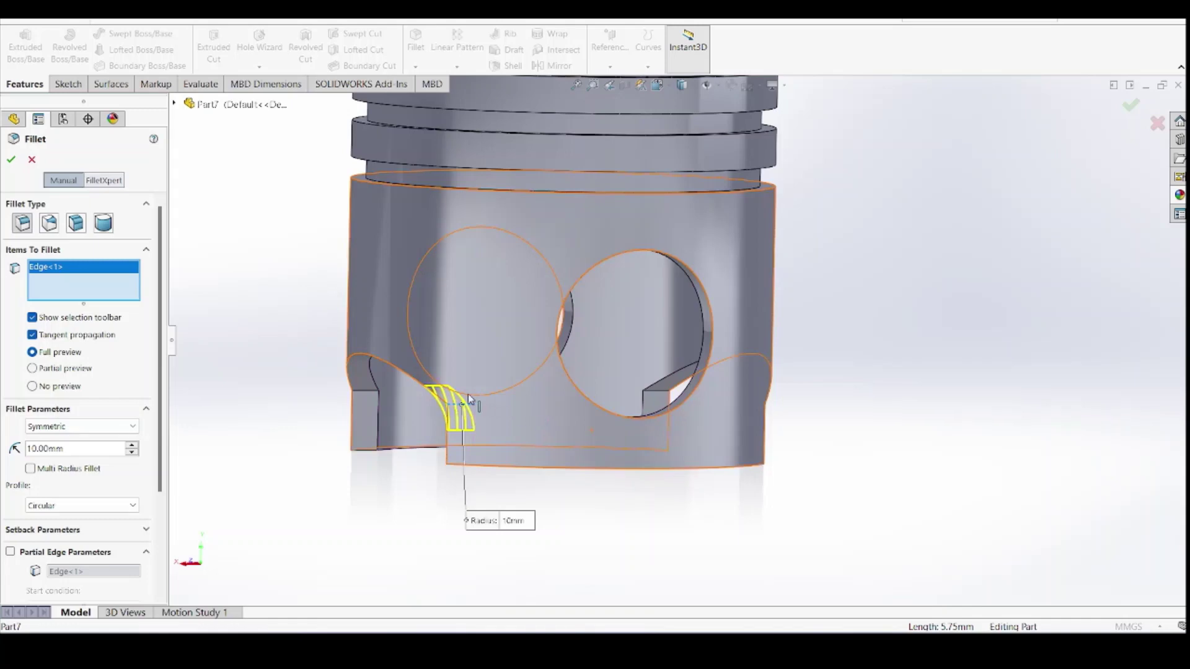
click(366, 398)
middle_drag(365, 398, 468, 571)
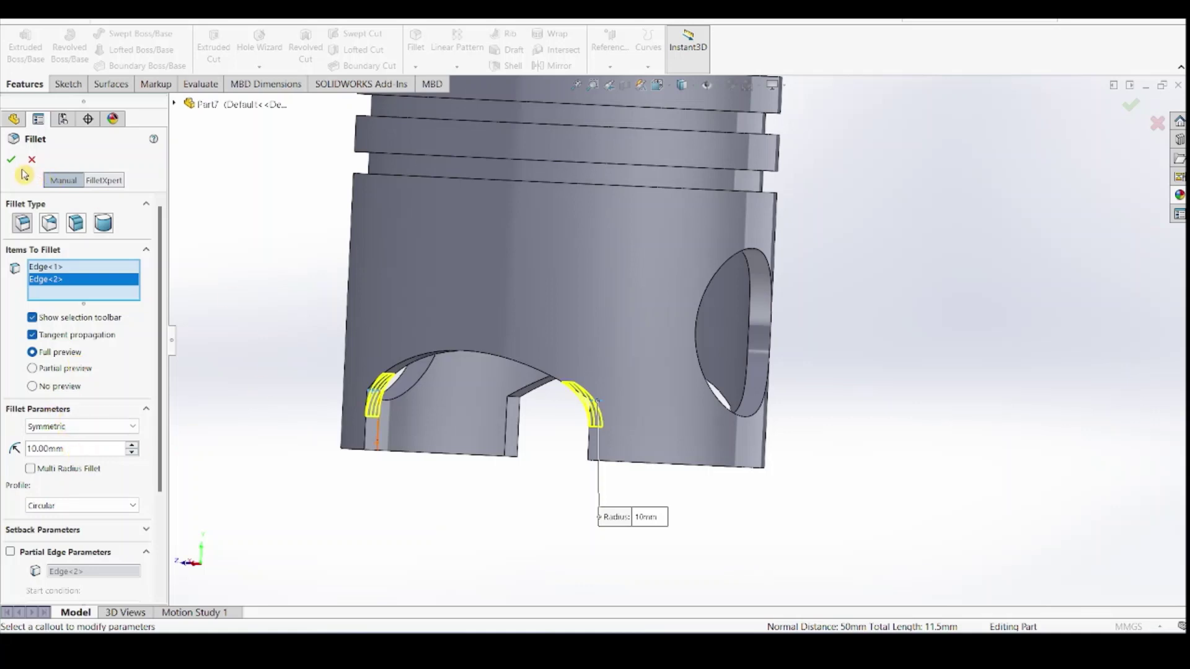
click(517, 406)
middle_drag(531, 460, 595, 458)
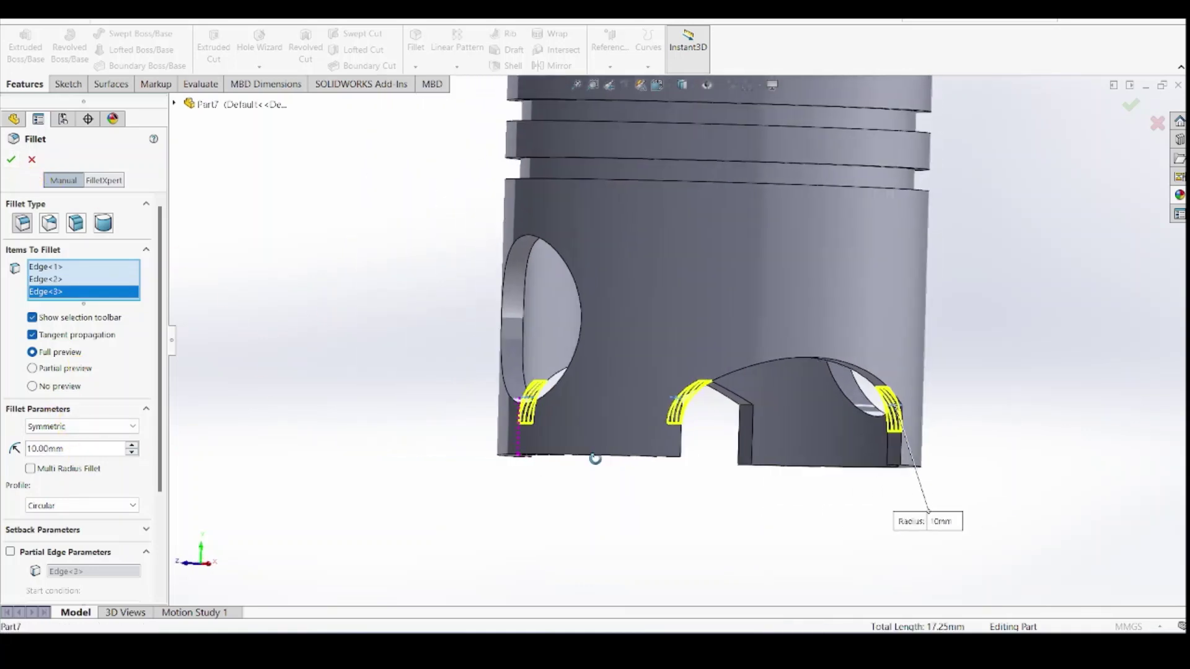
click(747, 412)
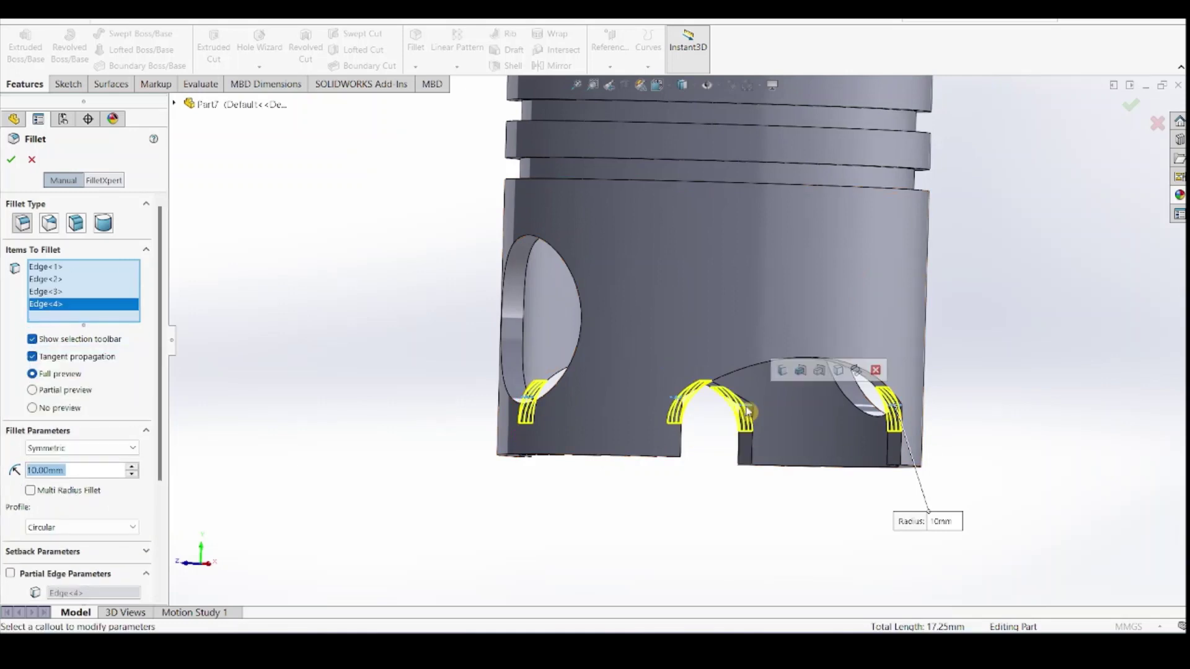
click(11, 159)
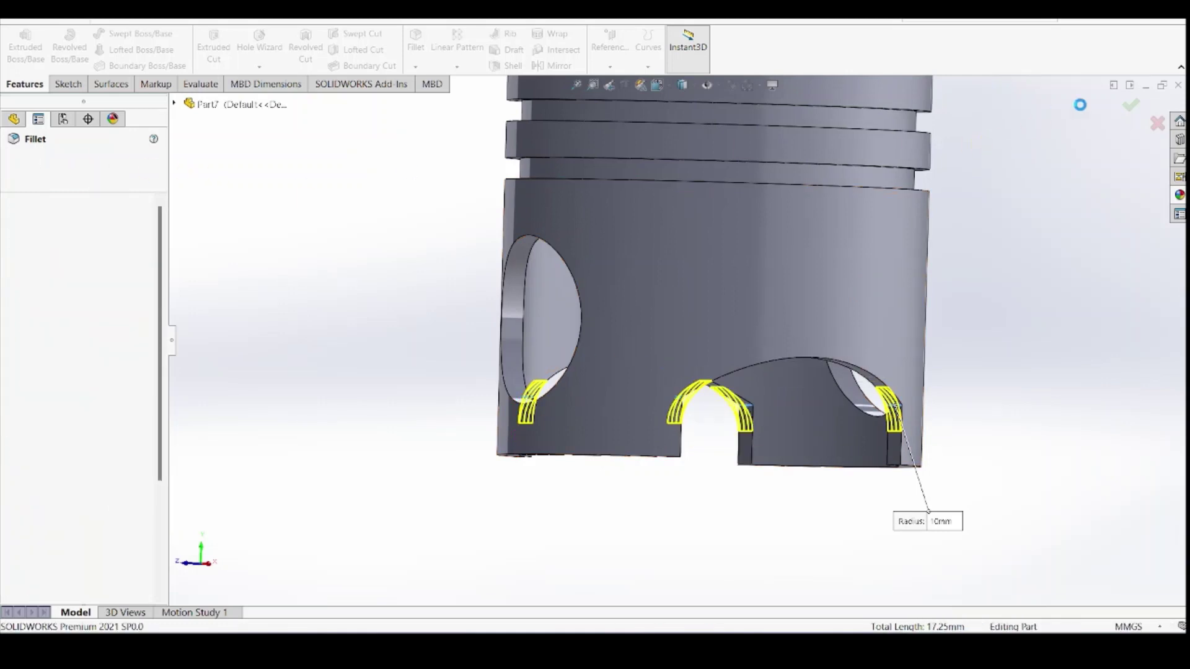
scroll(983, 346, up, 3)
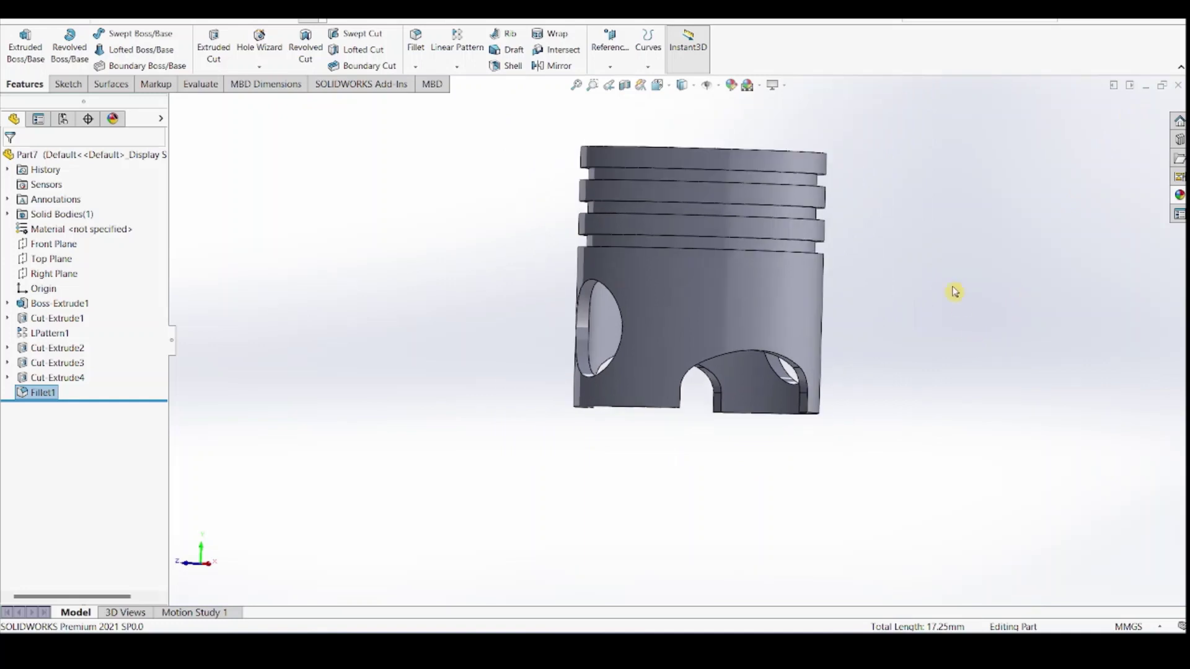
middle_drag(955, 291, 875, 378)
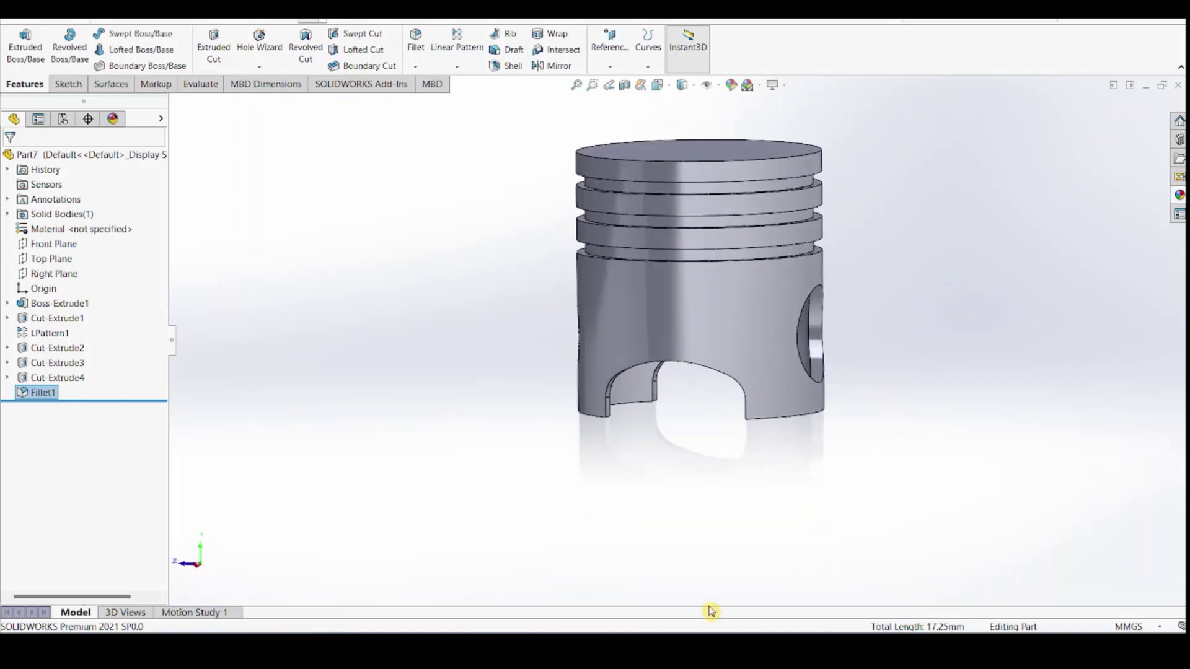
Consult the piston section in the PDF drawing, start a sketch on the Front Plane and convert the pin hole's circular edge
click(562, 647)
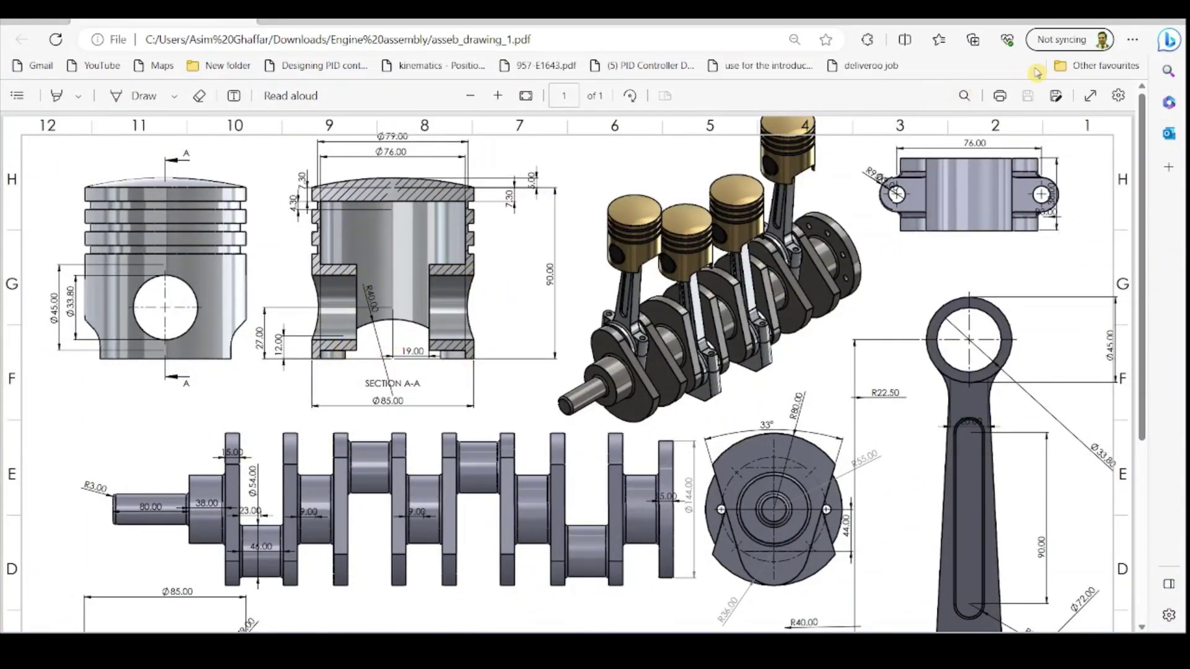
click(1109, 14)
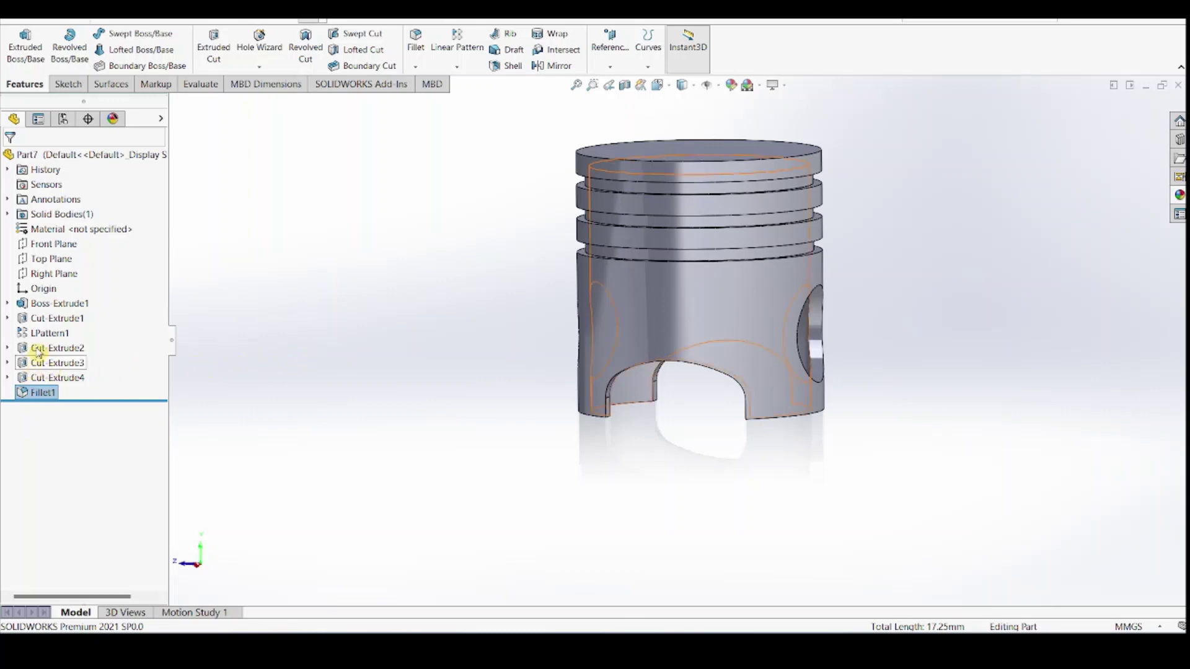
click(49, 244)
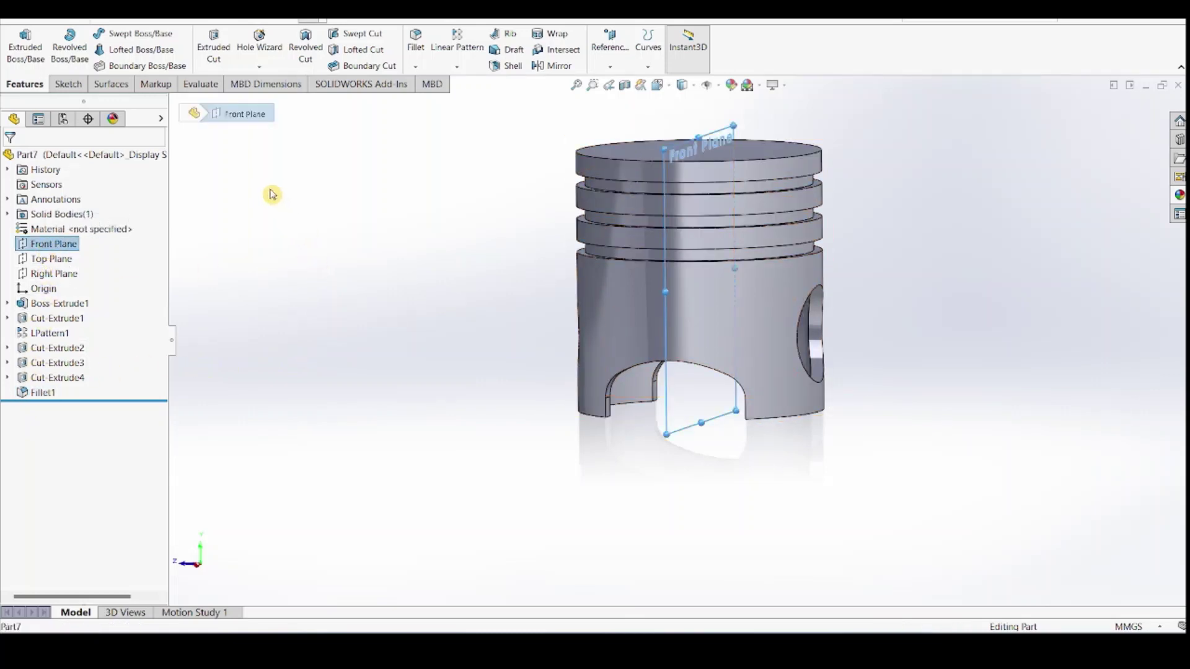
click(66, 84)
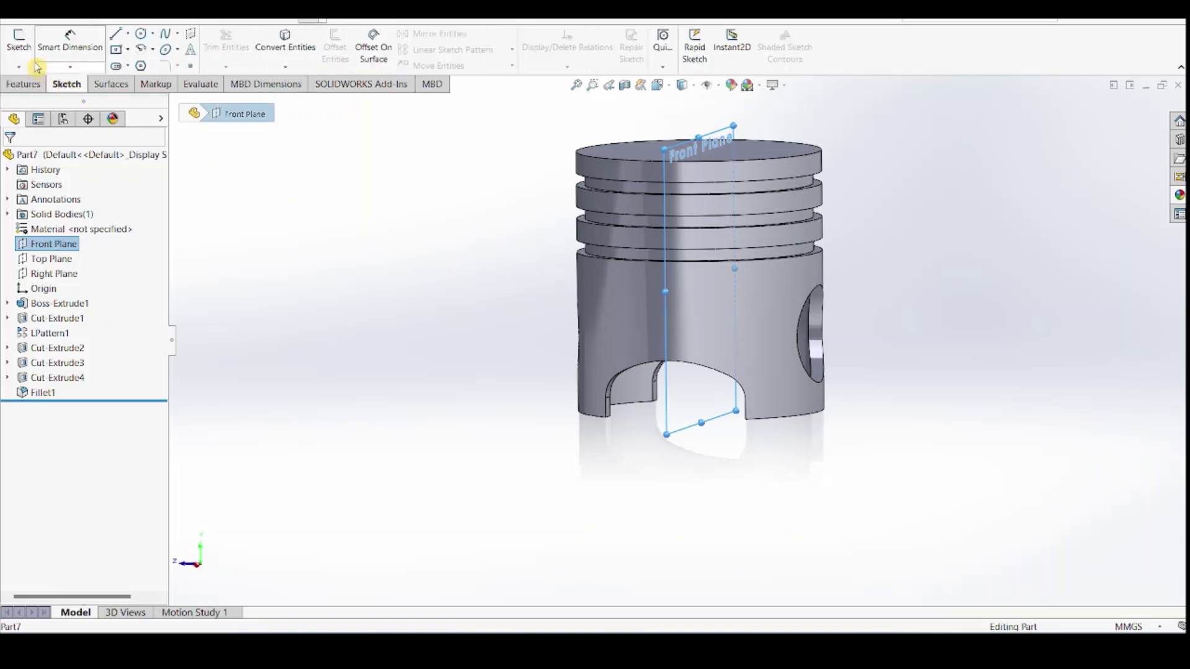
click(27, 57)
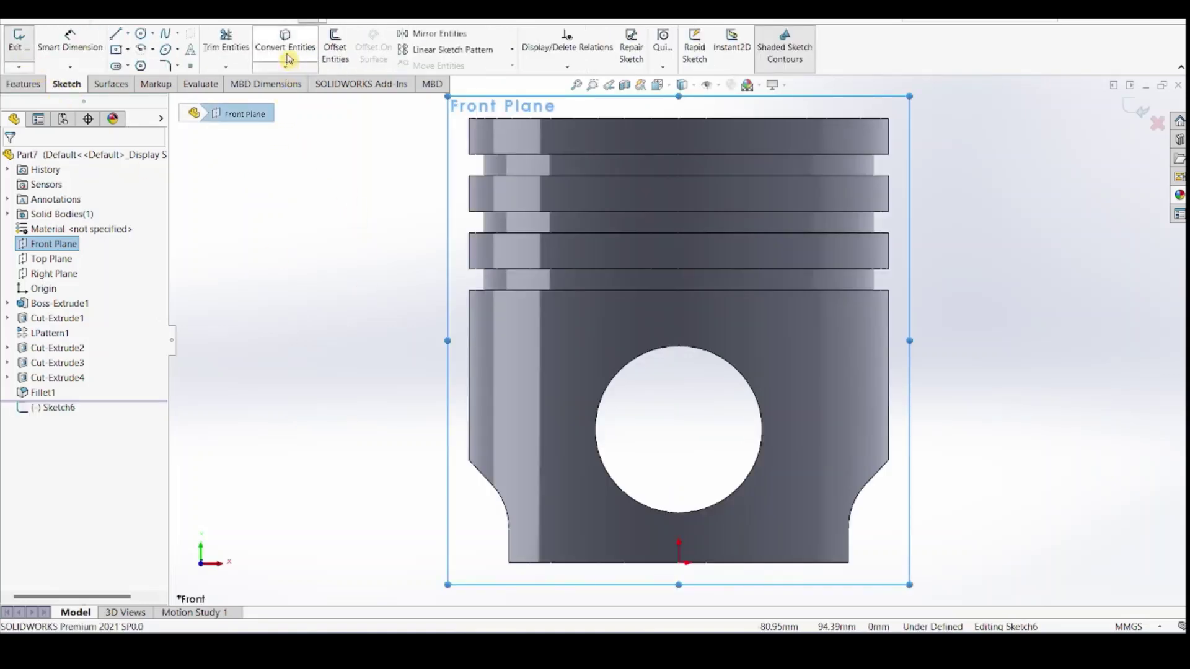
click(700, 349)
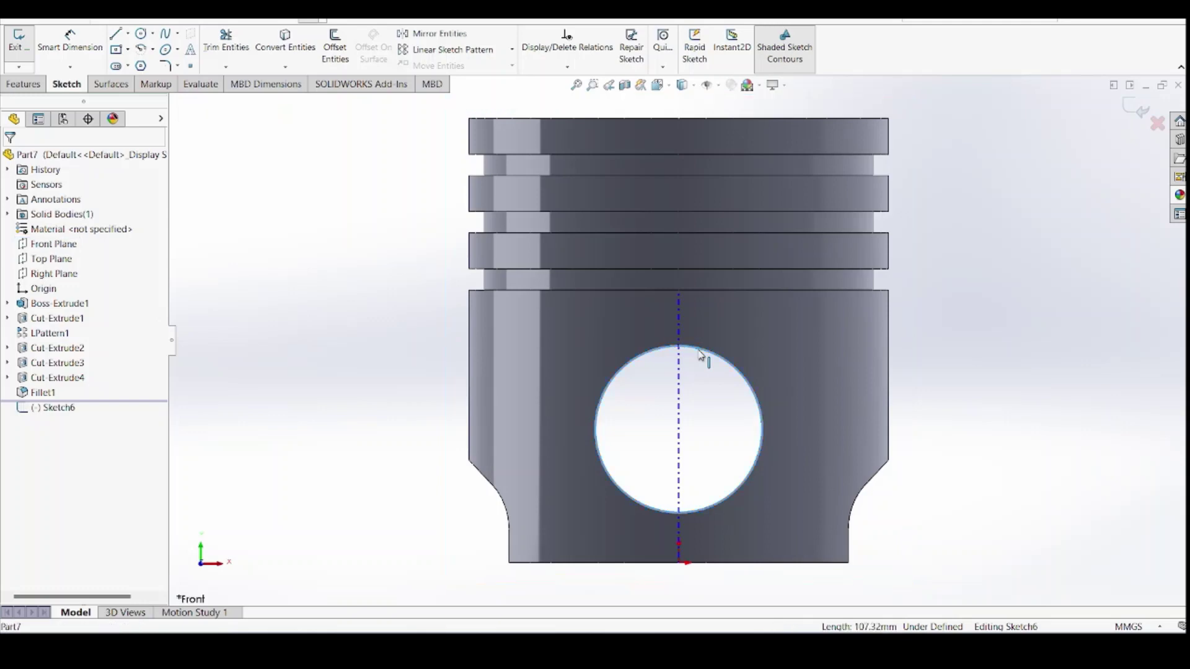
click(288, 51)
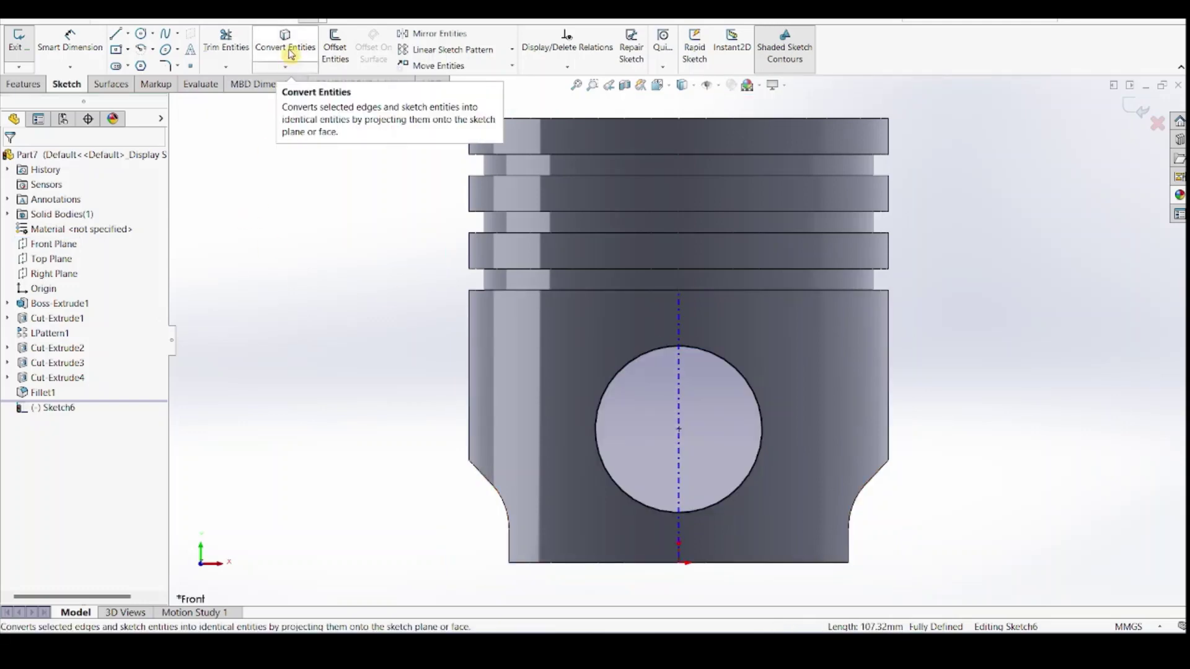
Sketch a circle about 41 mm in diameter centred on the pin hole and larger than the converted hole edge
mouse_move(386, 295)
middle_down()
mouse_move(361, 290)
mouse_move(384, 289)
middle_up()
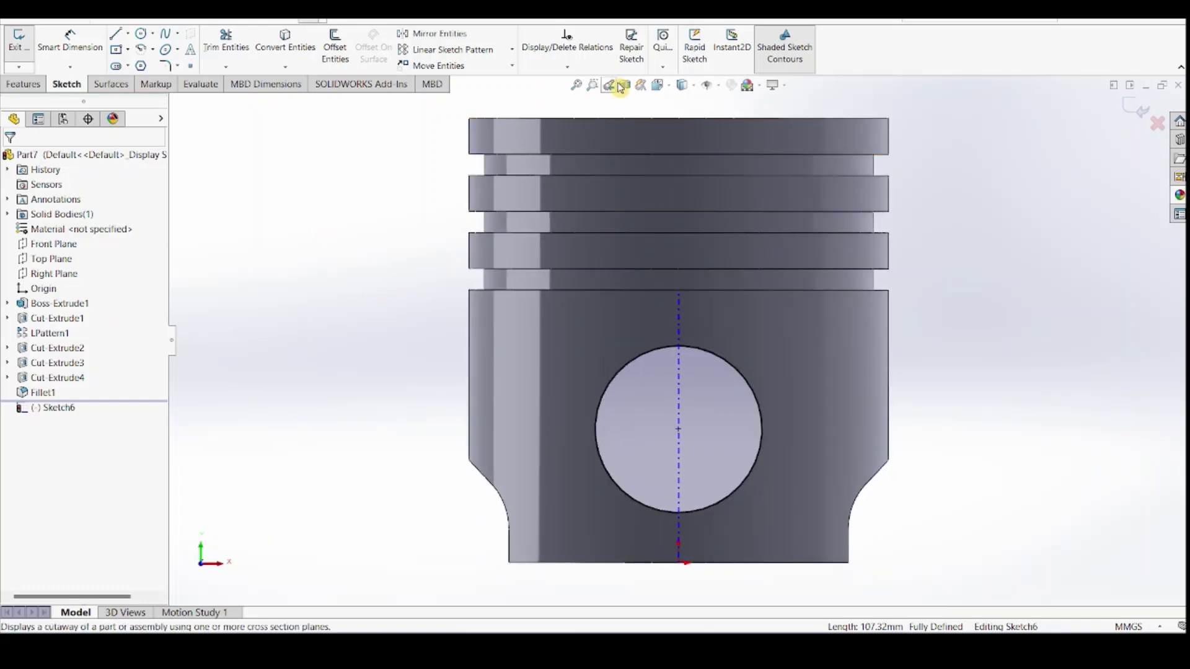
click(140, 35)
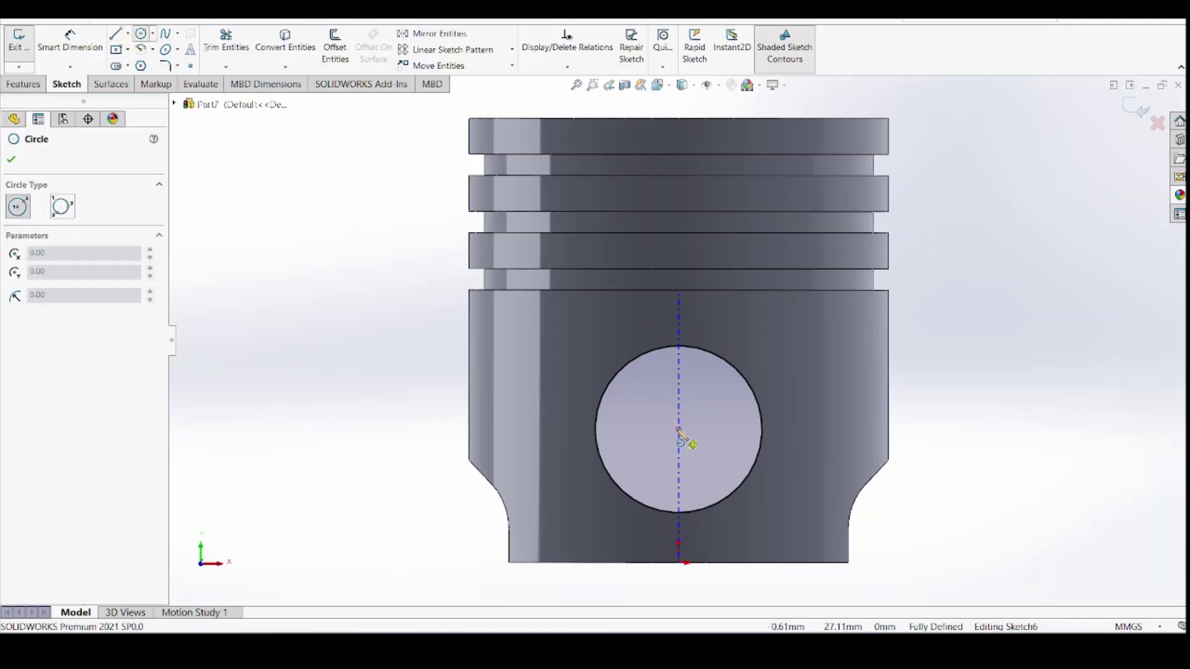
click(679, 429)
click(742, 506)
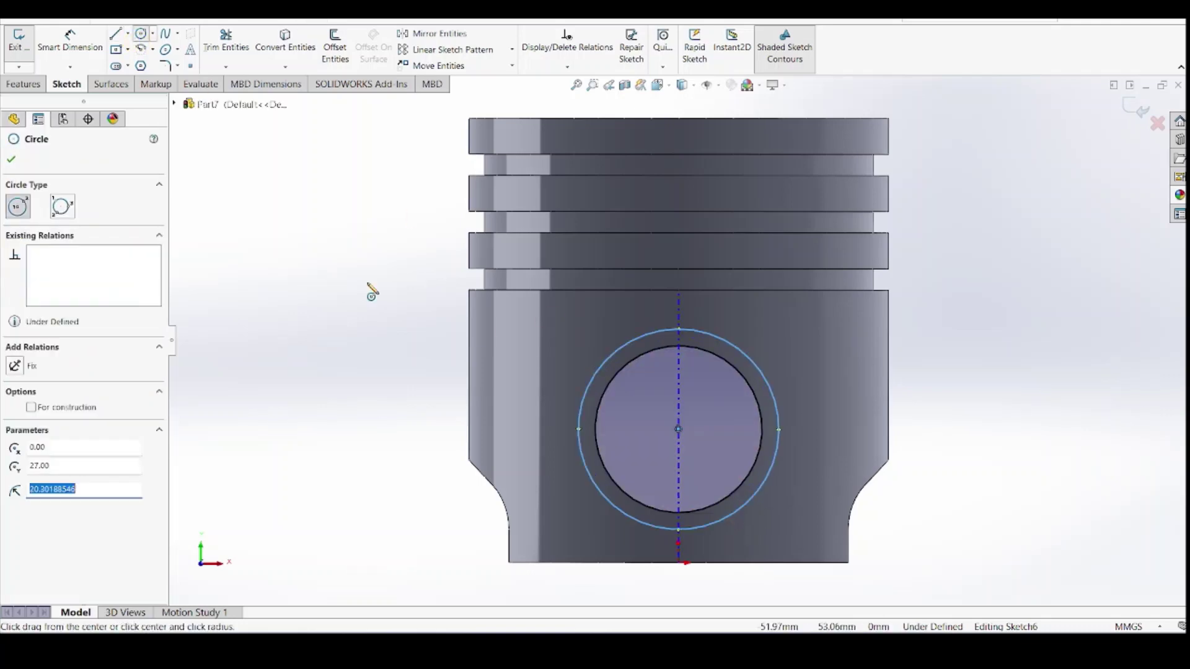
Dimension the outer circle around the pin hole with a diameter of 45 mm
click(68, 62)
click(749, 357)
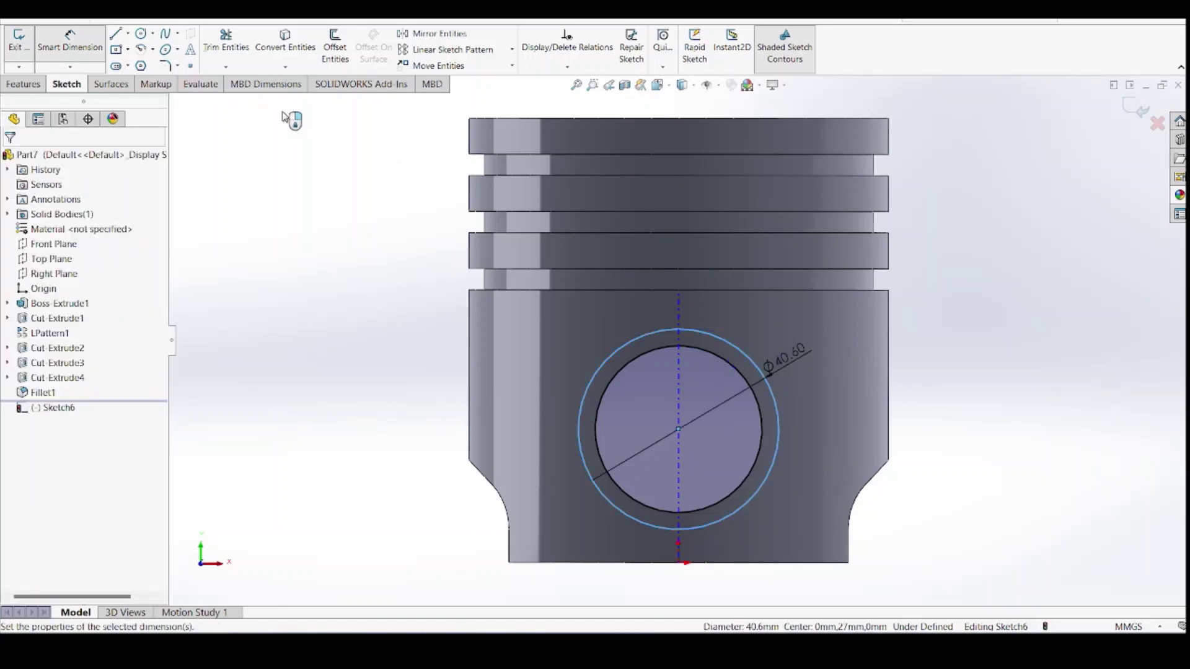
click(784, 377)
text(45)
key(Return)
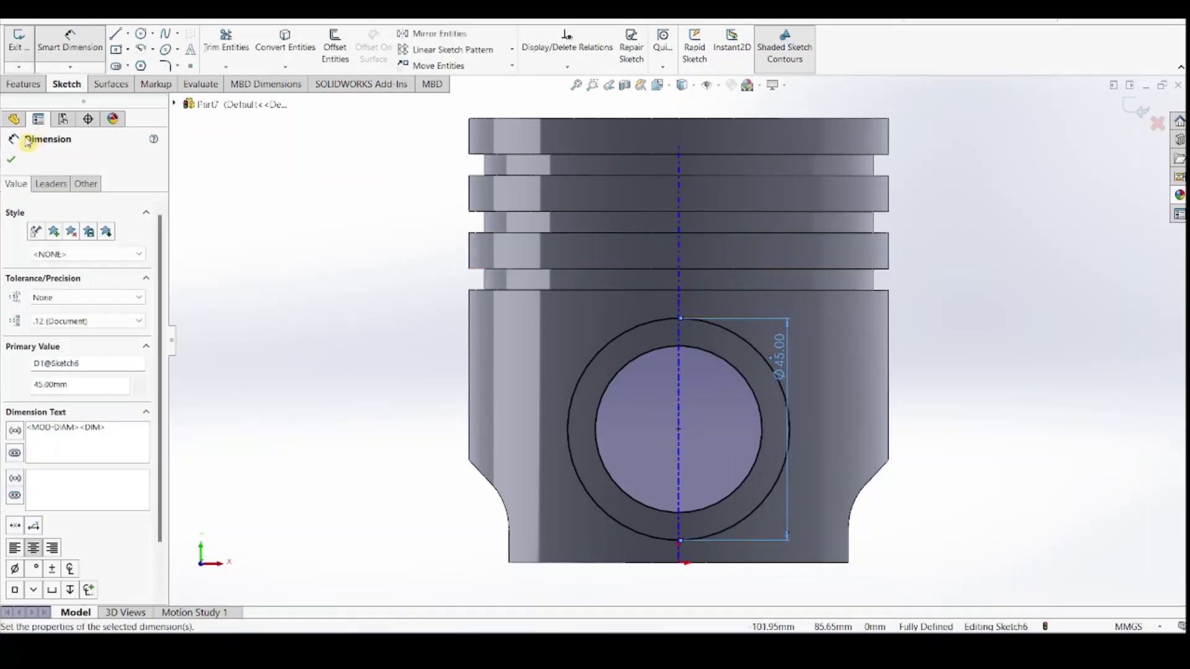
click(14, 161)
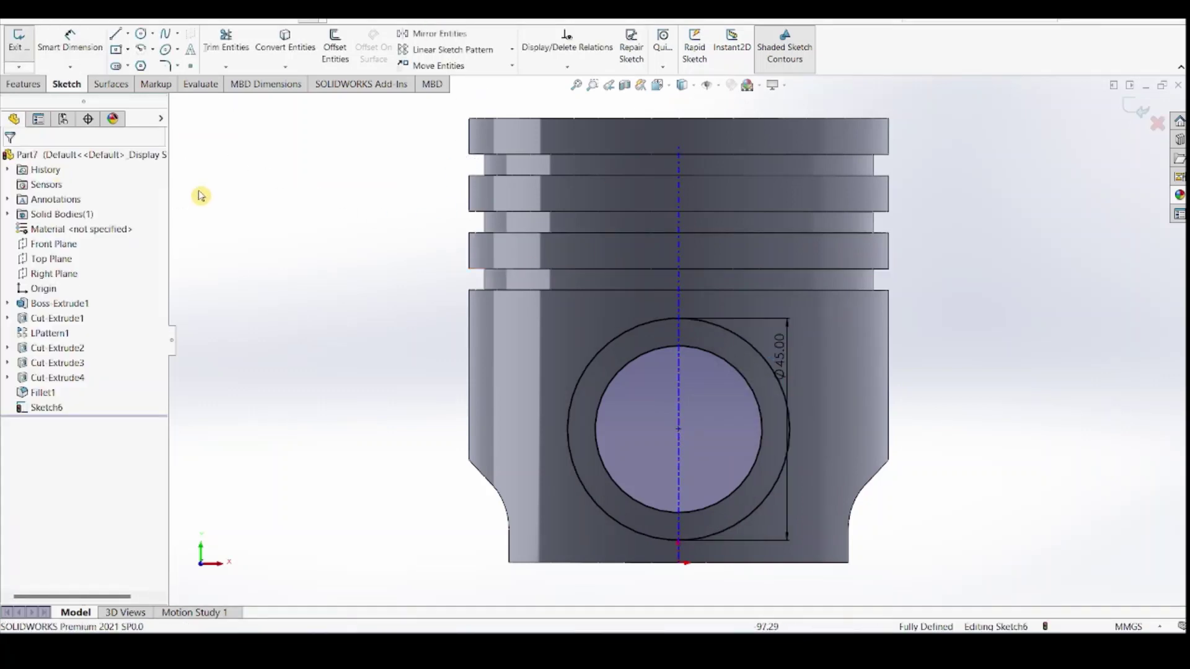
Boss-extrude the ring profile Up To Next, starting at a 19 mm offset from the sketch plane, to form a pin boss inside the skirt
click(18, 85)
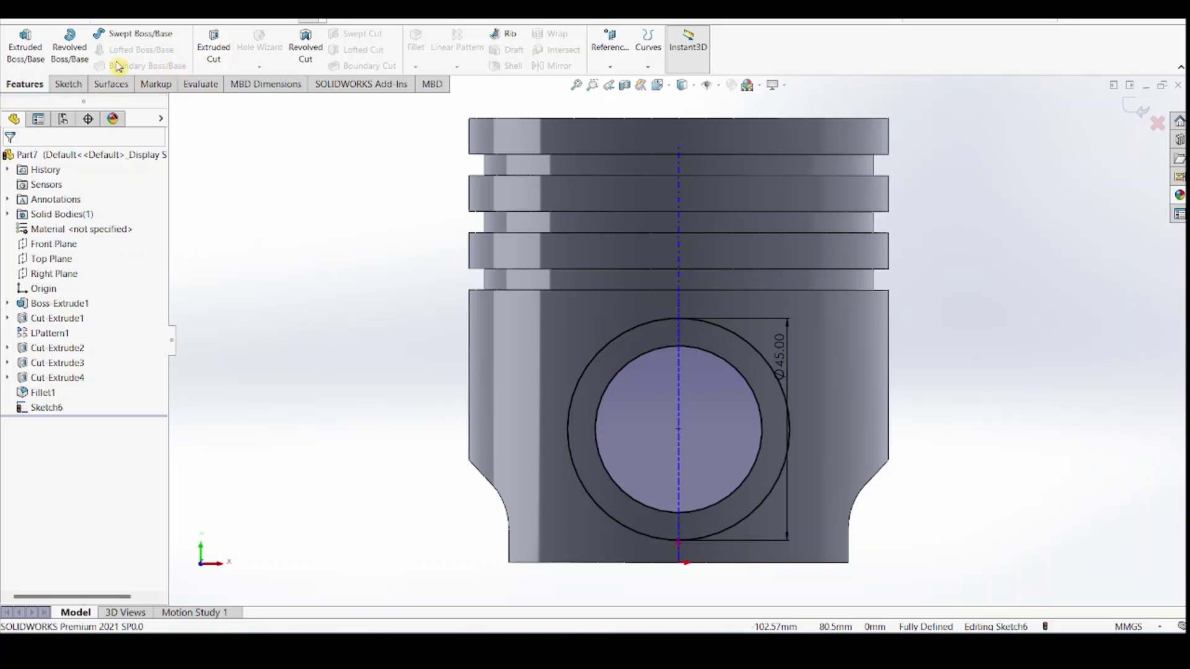
click(36, 53)
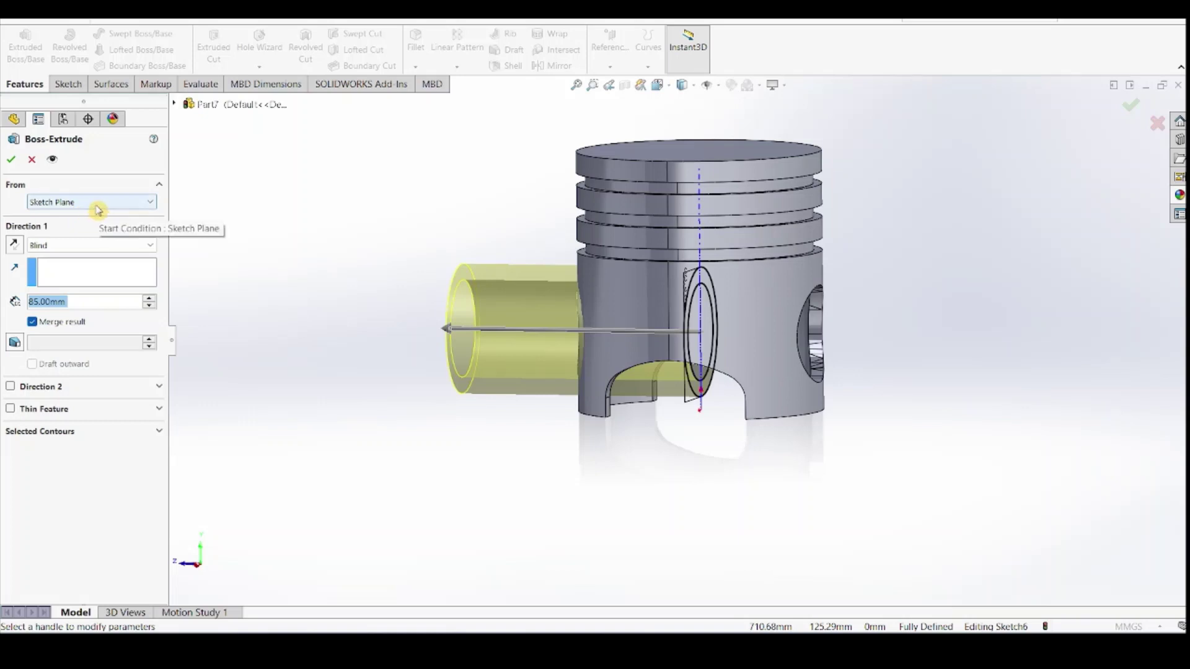
click(96, 246)
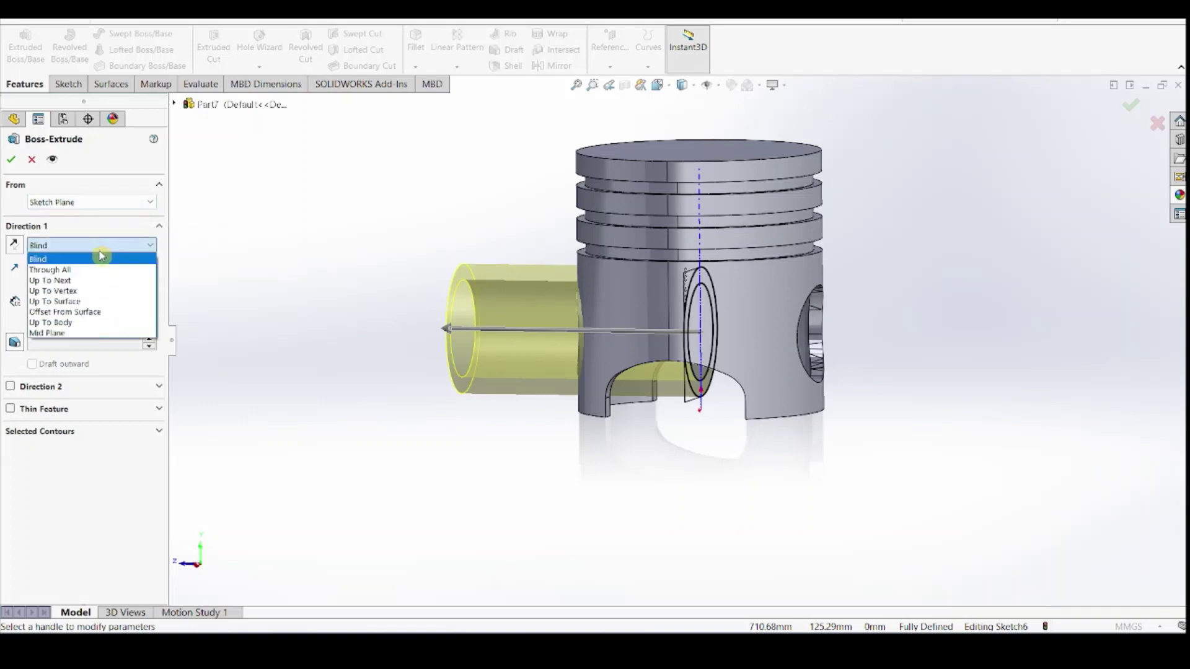
click(96, 281)
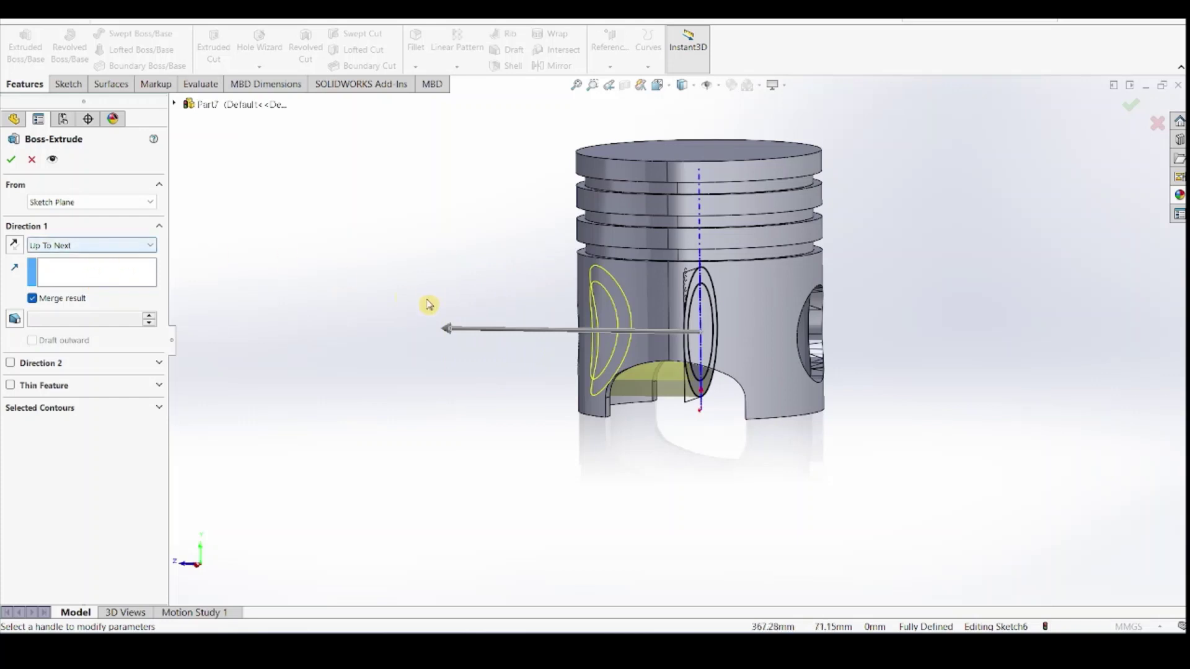
mouse_move(502, 395)
middle_down()
mouse_move(510, 366)
mouse_move(507, 378)
middle_up()
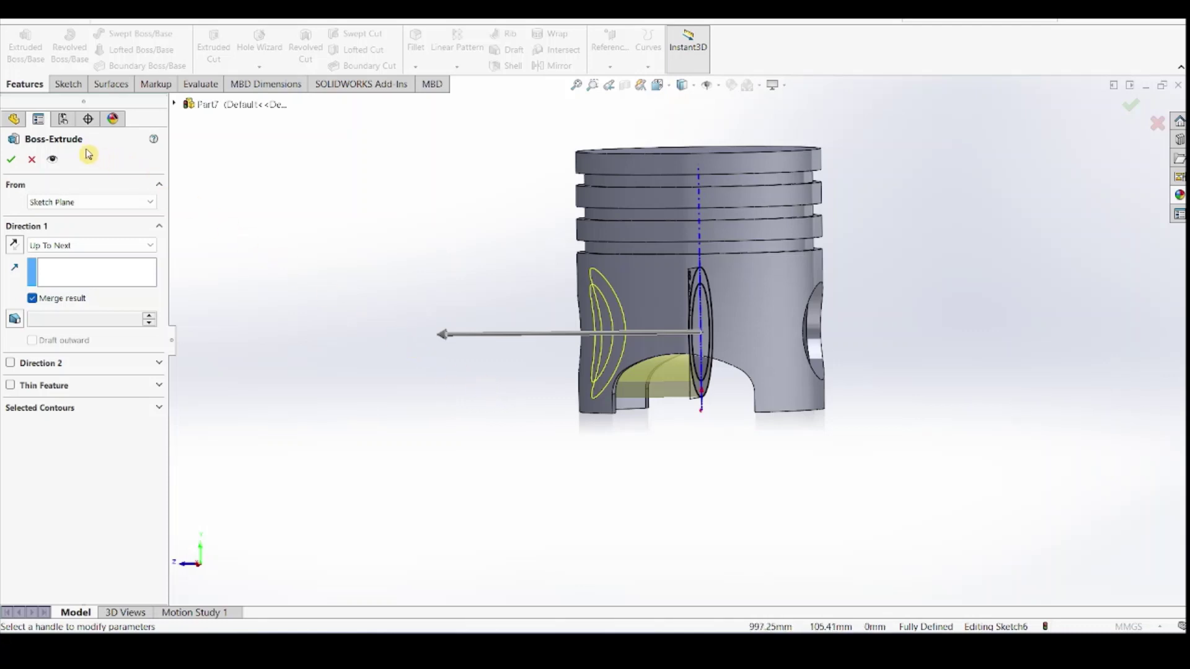
click(111, 202)
click(91, 242)
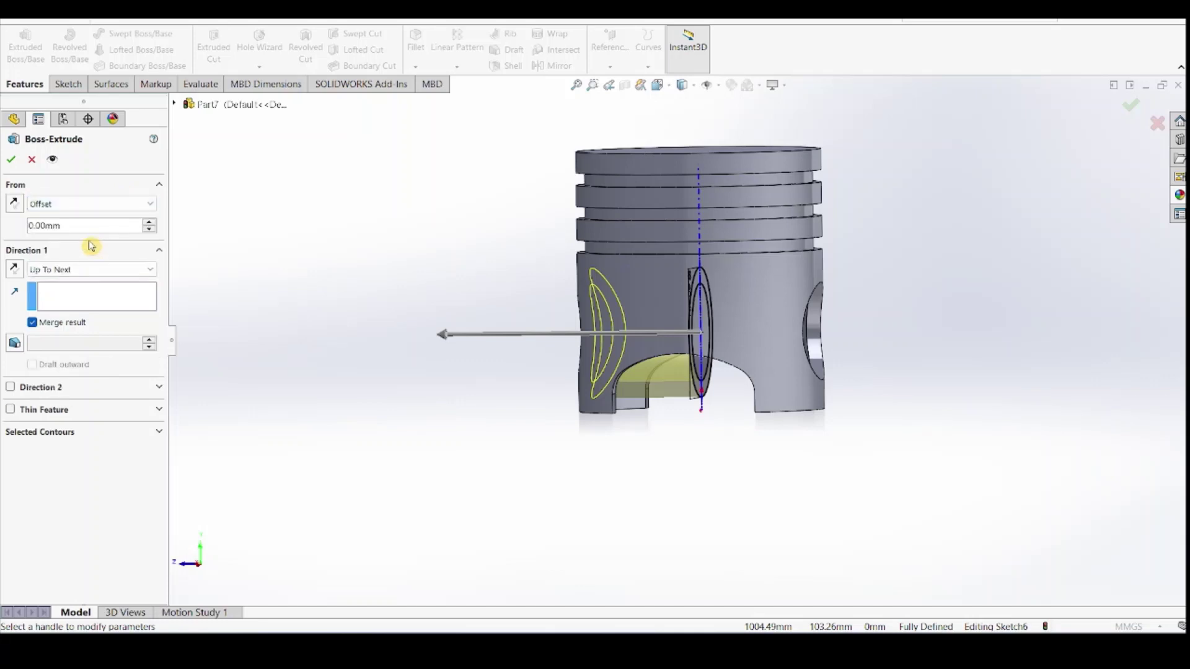
text(19)
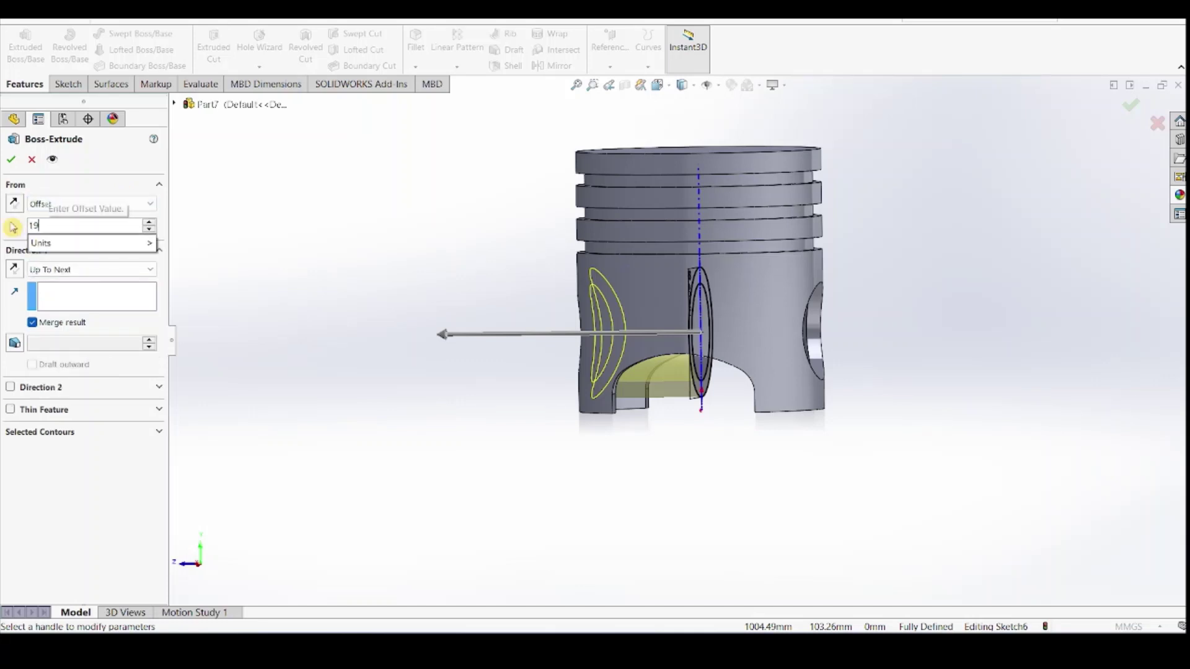
key(Return)
click(8, 161)
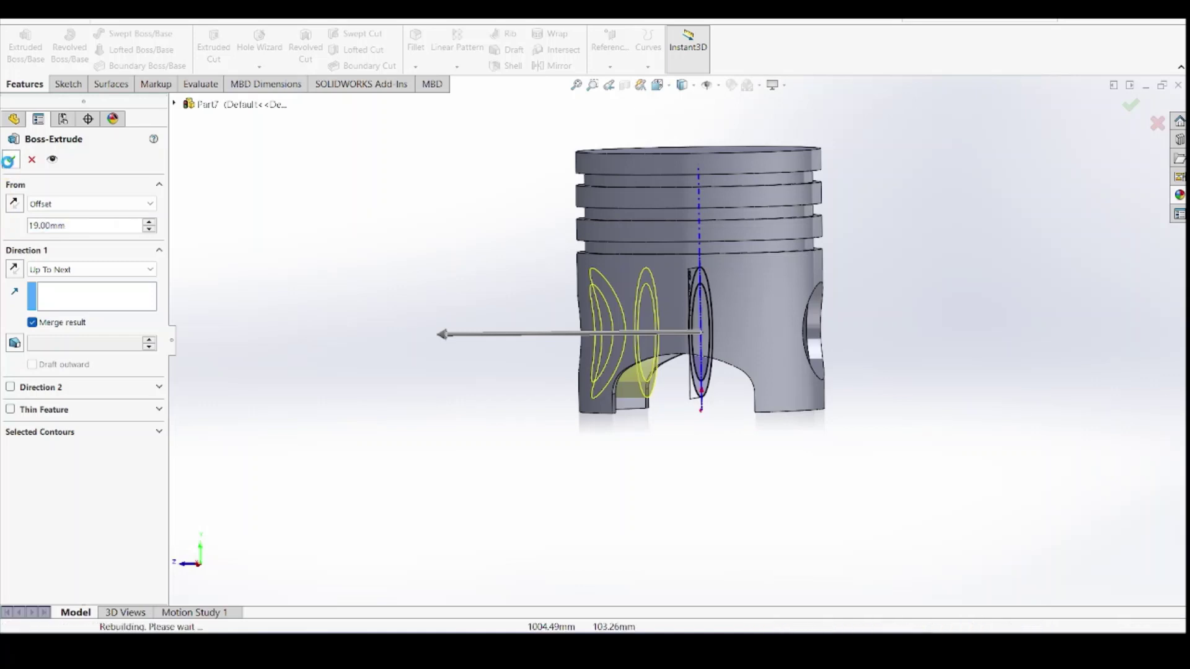
click(687, 465)
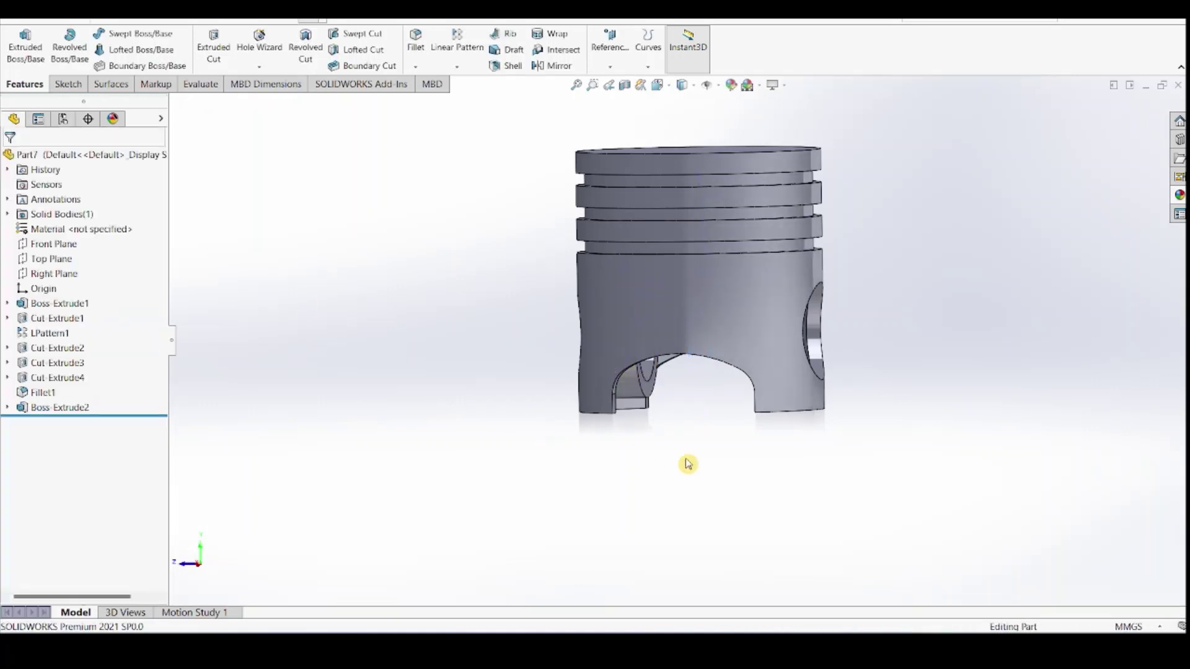
Mirror the pin boss extrusion about the Front Plane to create the opposite boss
middle_drag(688, 464, 682, 390)
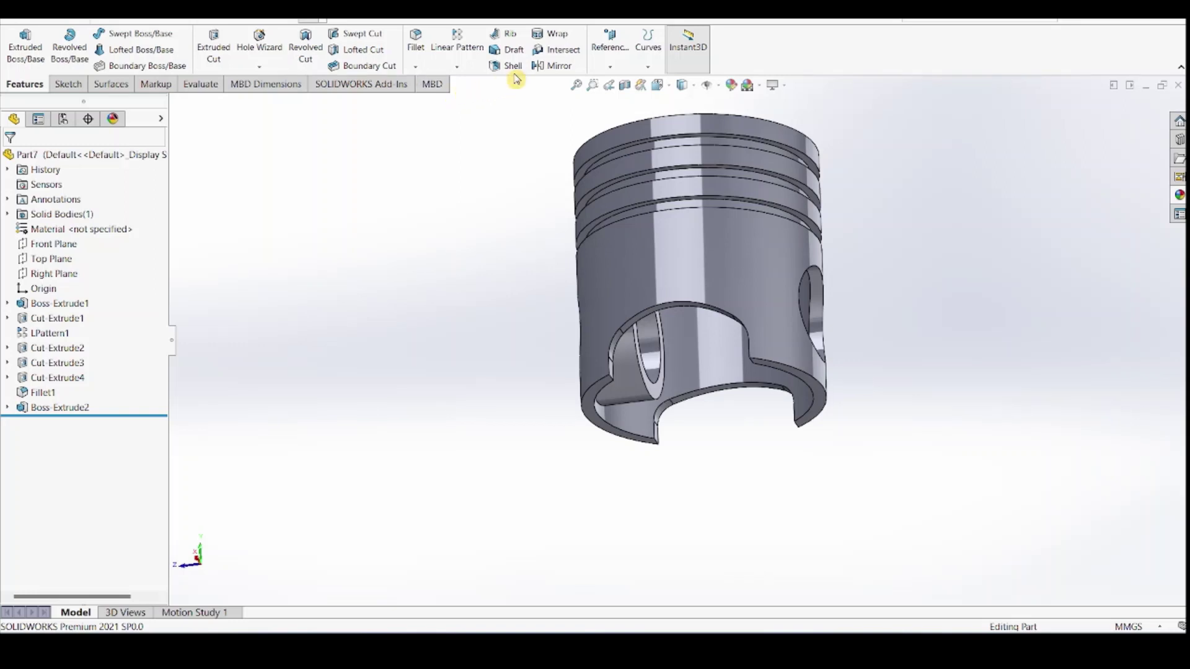
click(554, 66)
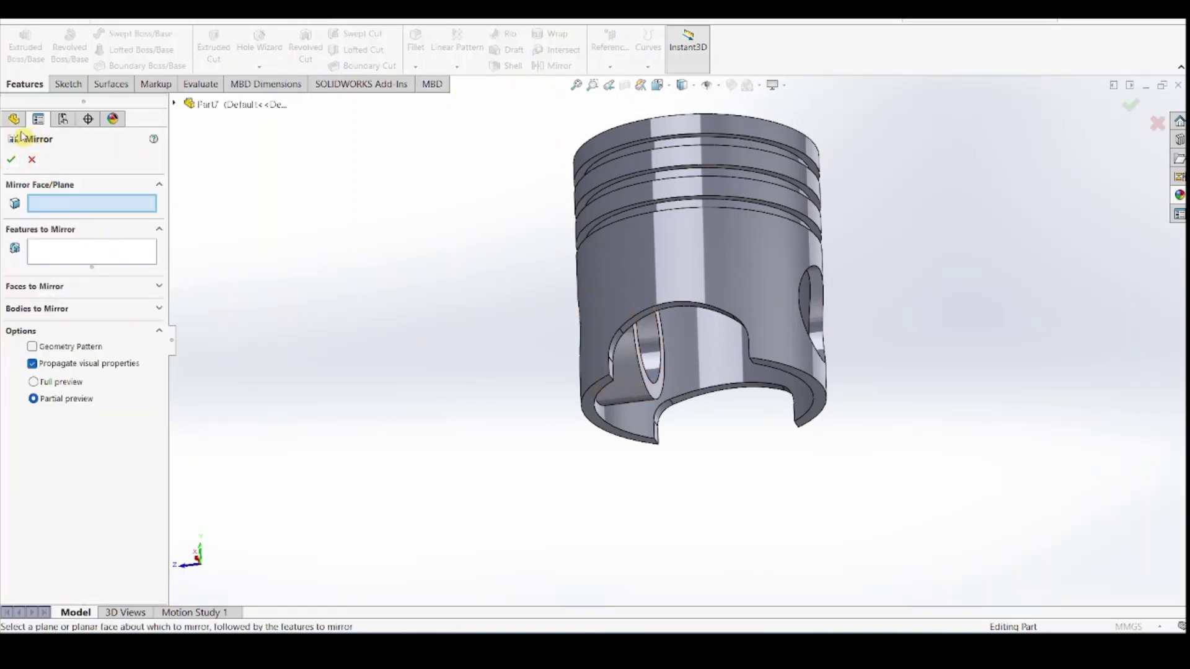
click(174, 104)
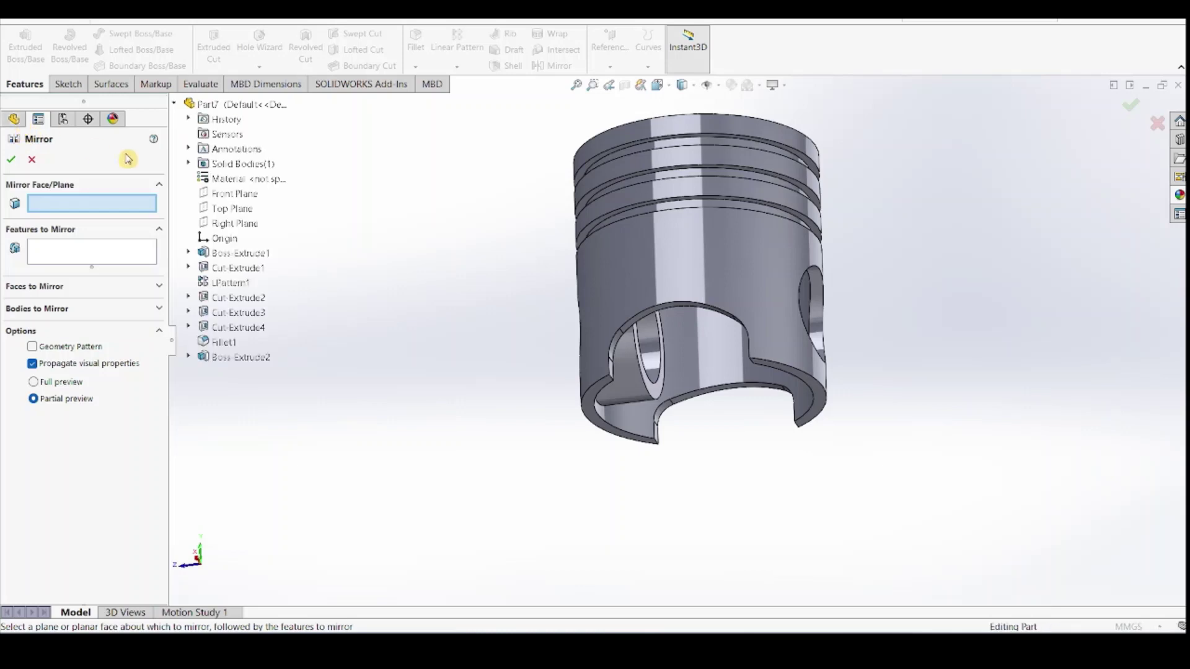
click(234, 194)
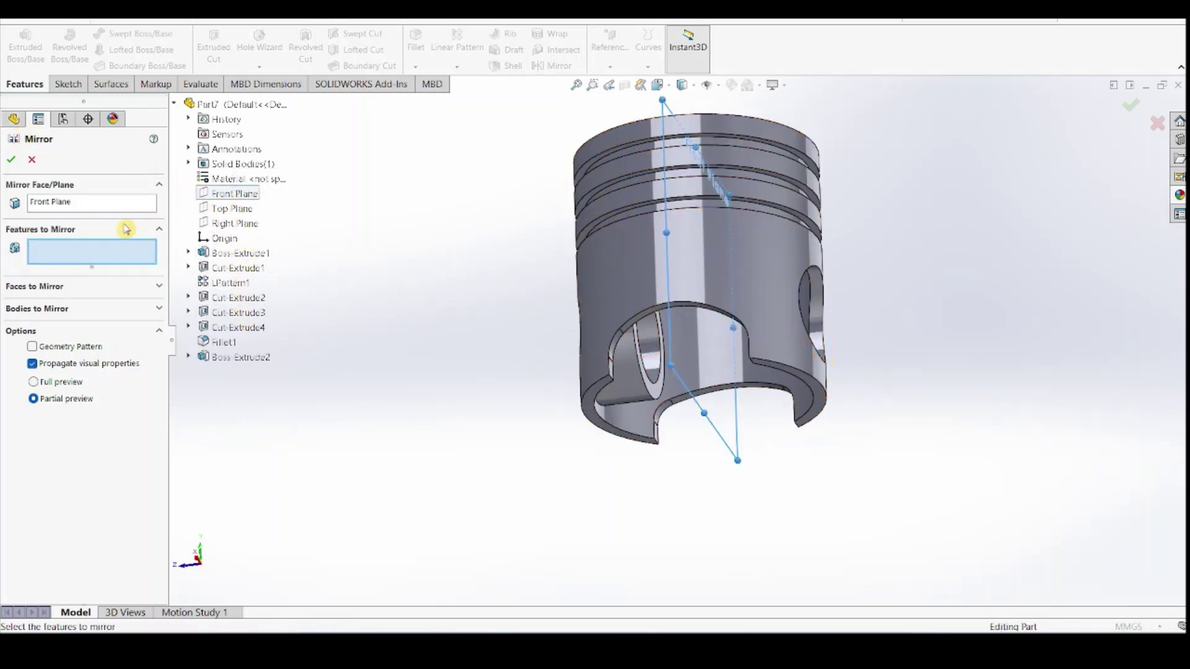
click(645, 389)
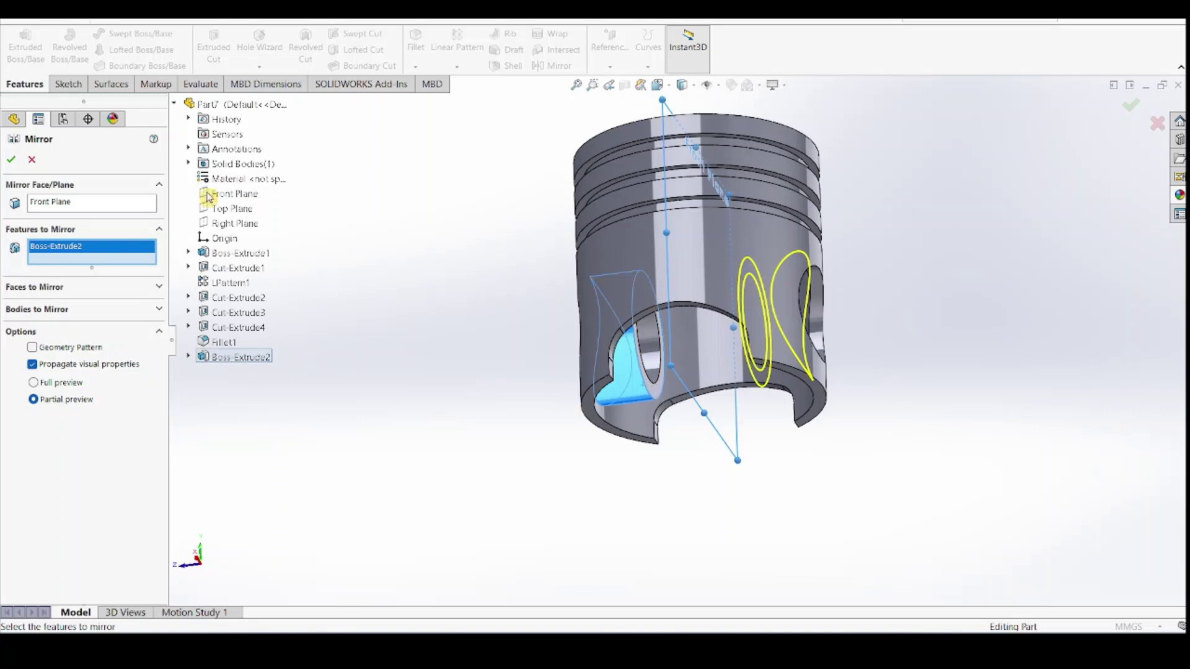
click(11, 159)
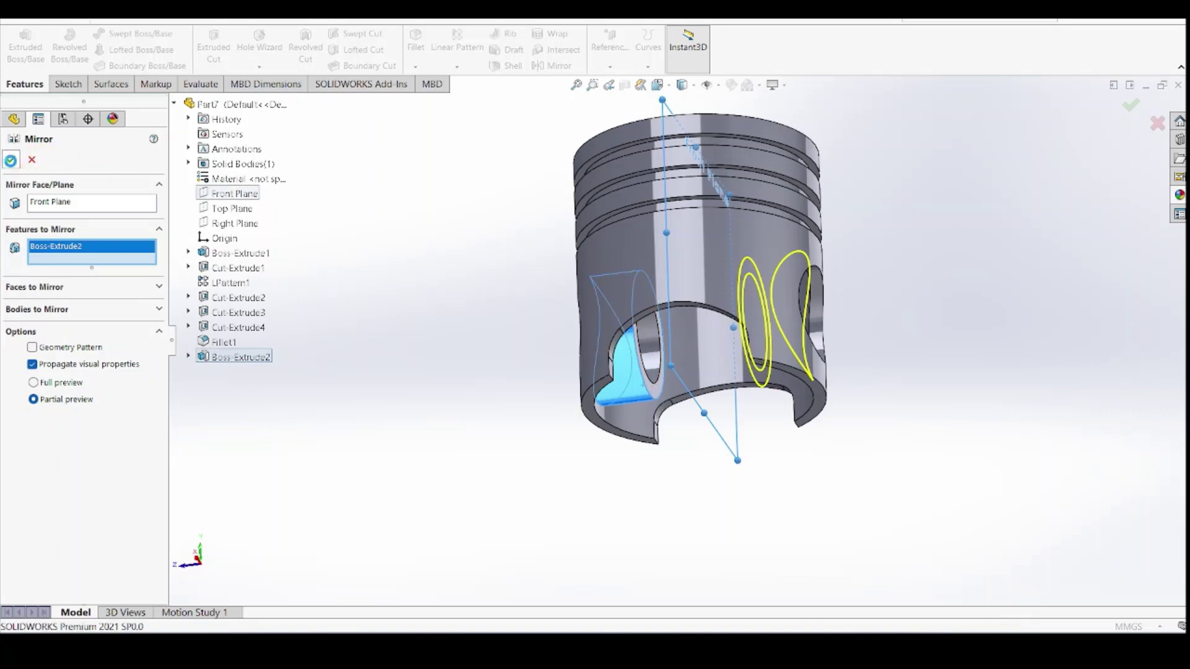
click(434, 436)
Switch the piston to an isometric view and apply the polished gold metal appearance to the whole part
middle_drag(445, 376, 880, 158)
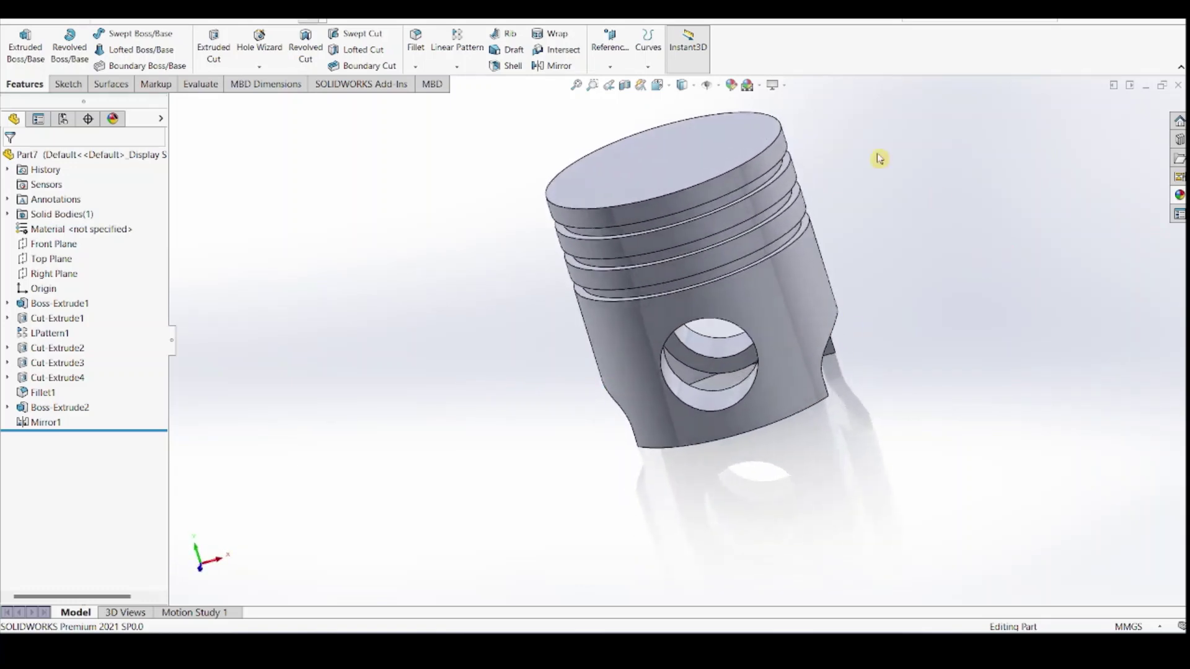
click(660, 85)
click(728, 121)
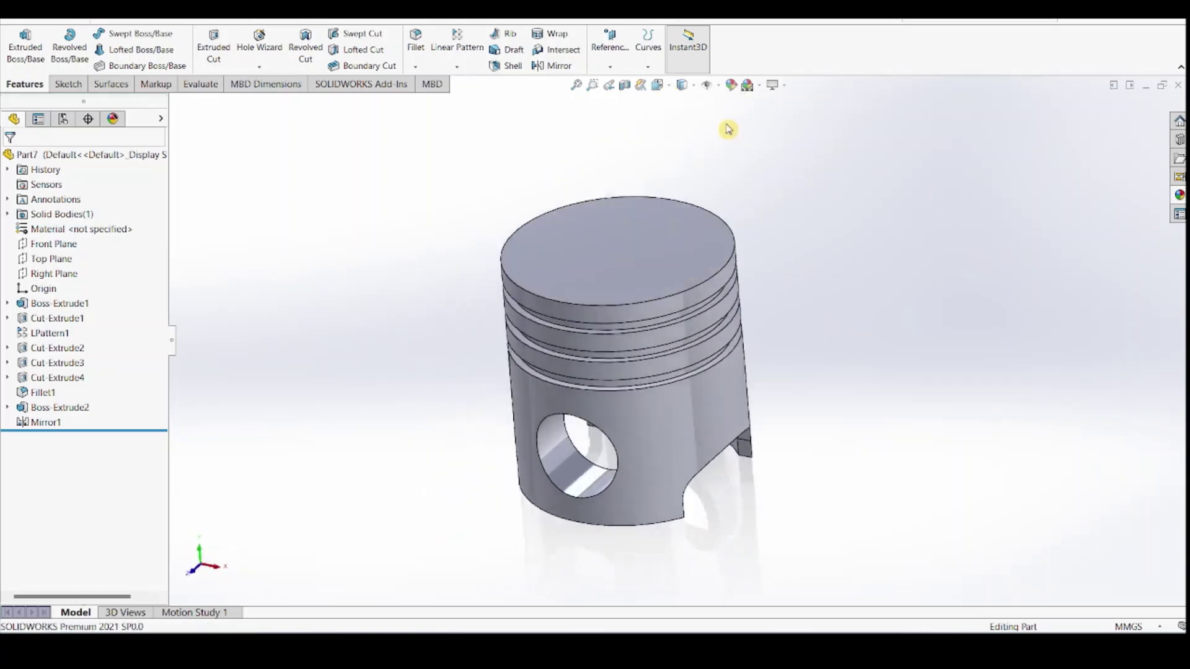
click(1179, 195)
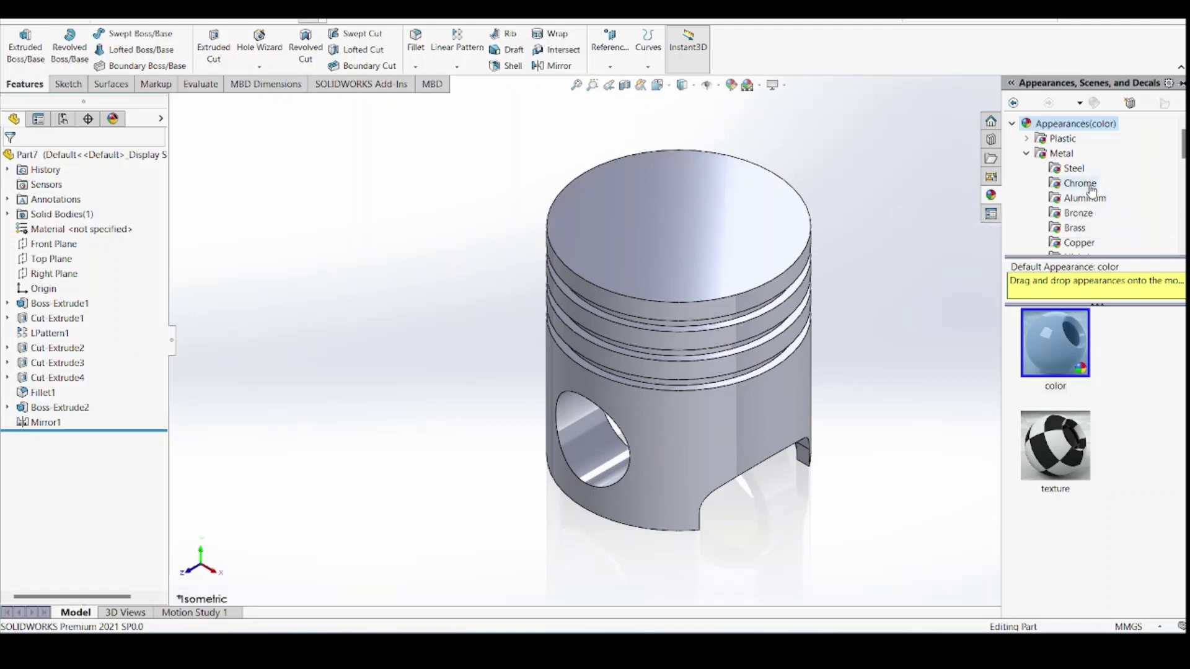
scroll(1075, 199, down, 1)
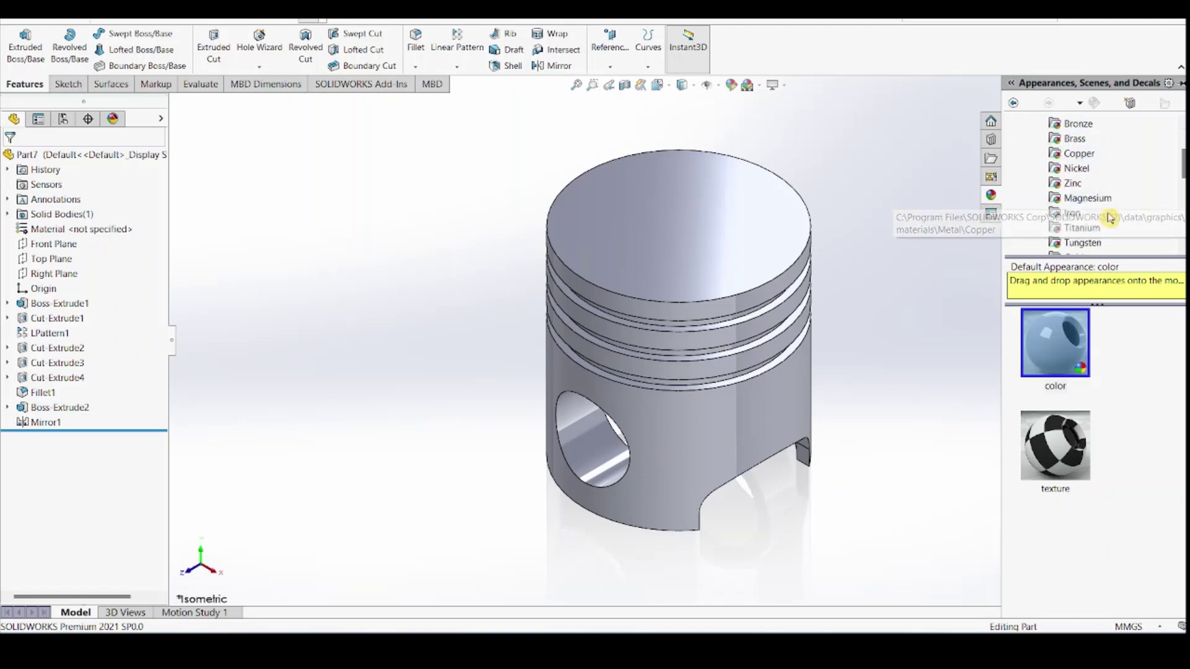
scroll(1079, 211, down, 3)
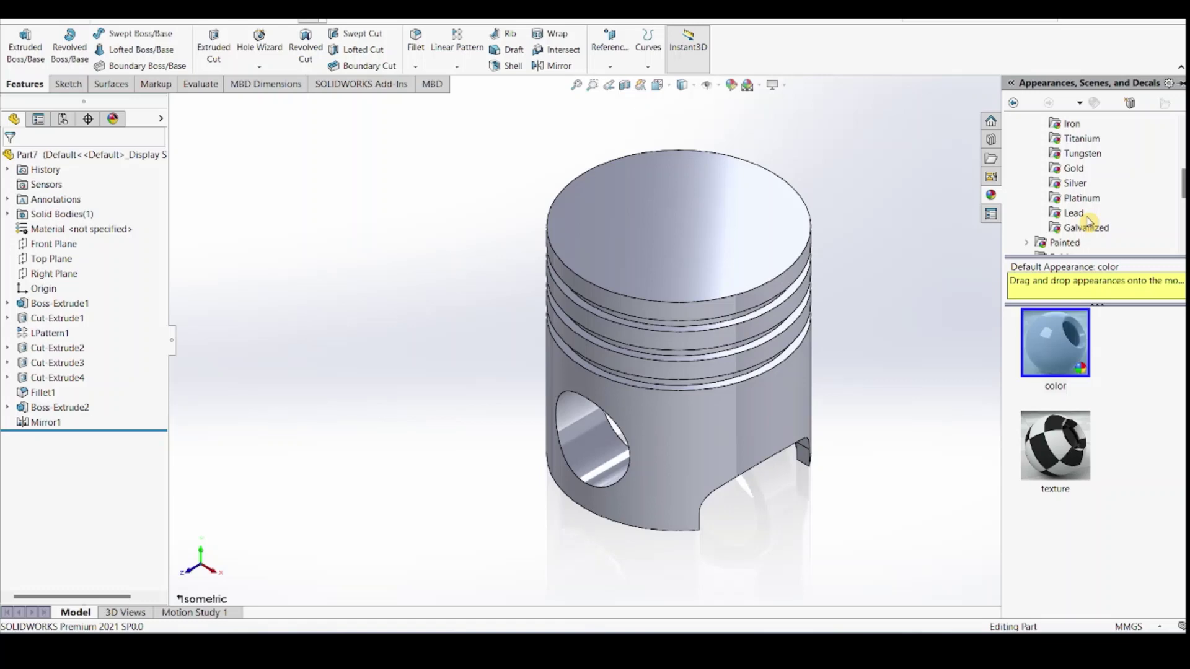
click(1078, 171)
double_click(1075, 331)
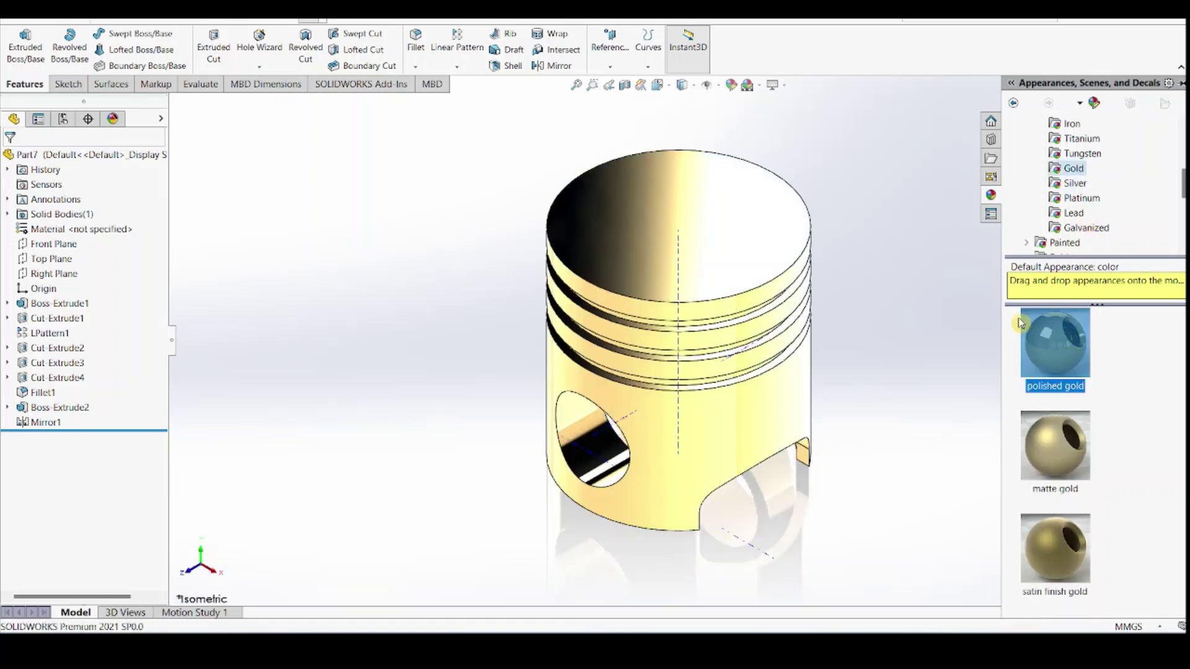
click(925, 213)
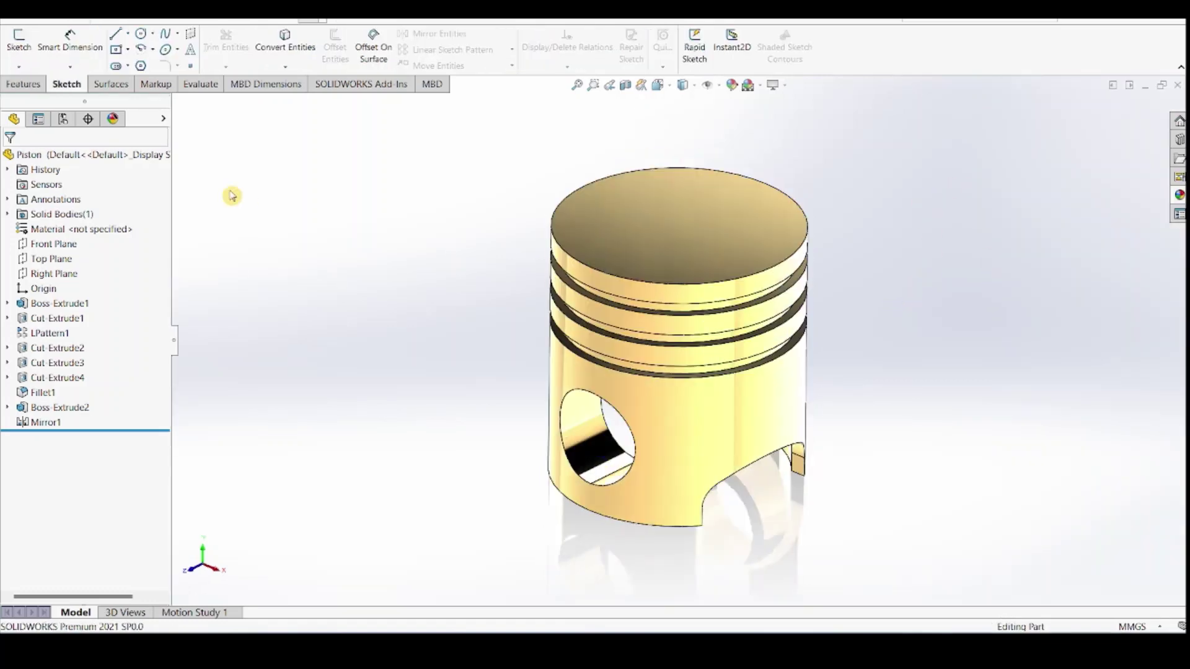
Add a 5 mm Dome feature to the flat top face of the piston crown
click(90, 25)
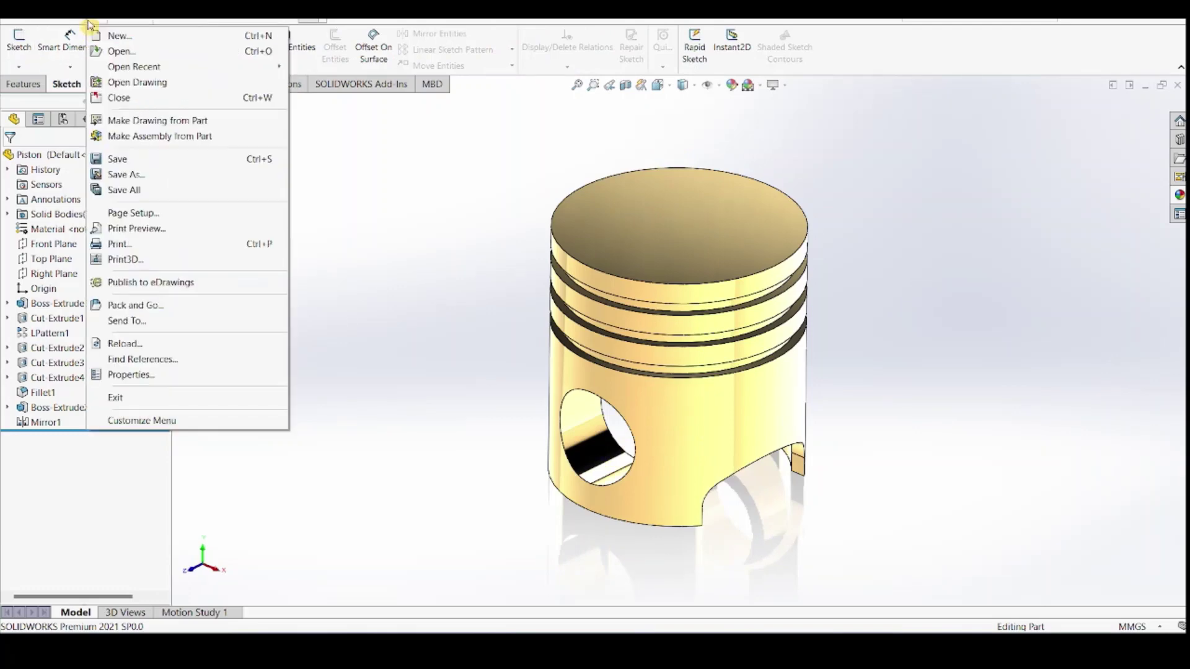
click(175, 23)
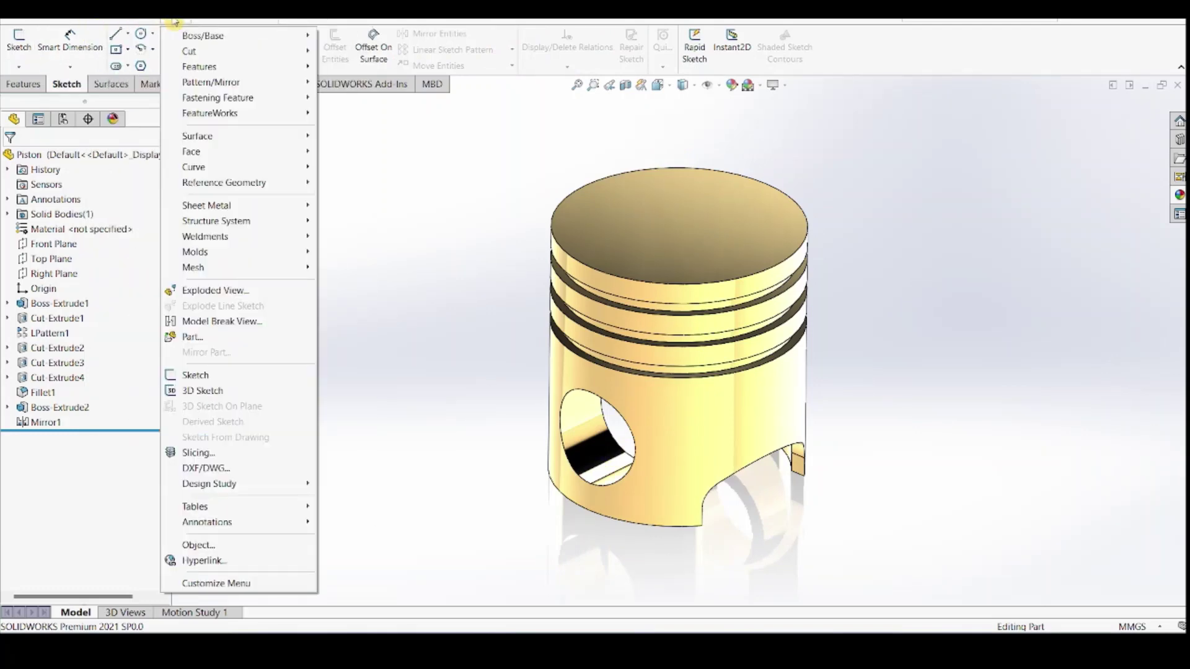
mouse_move(197, 67)
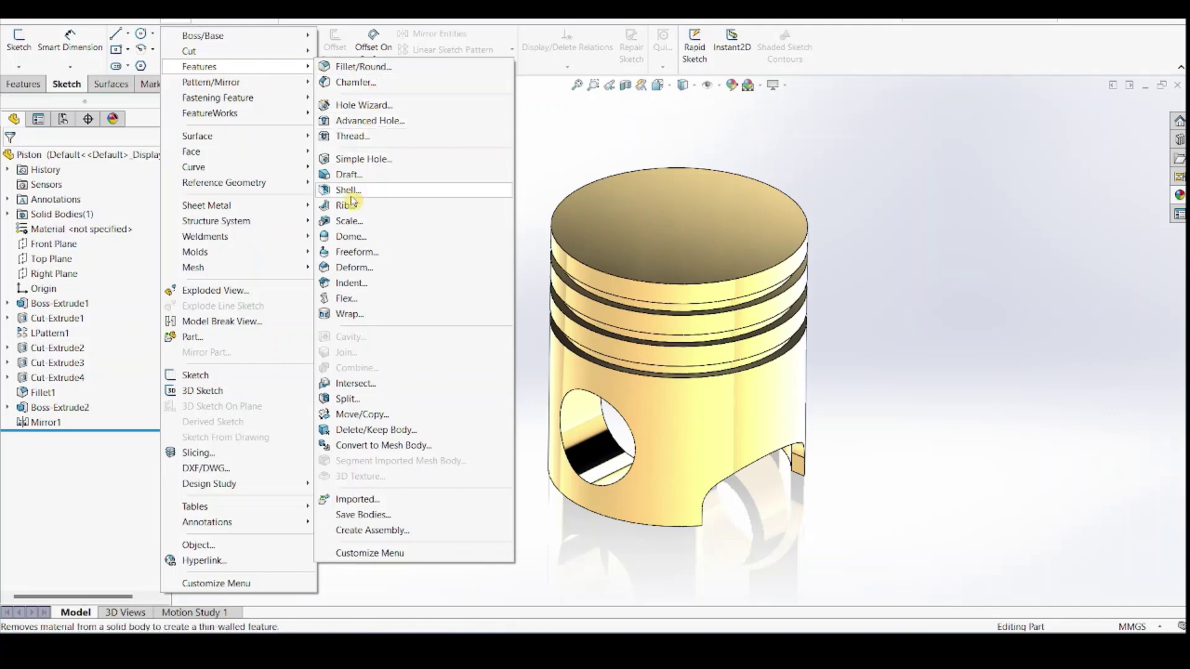
click(359, 243)
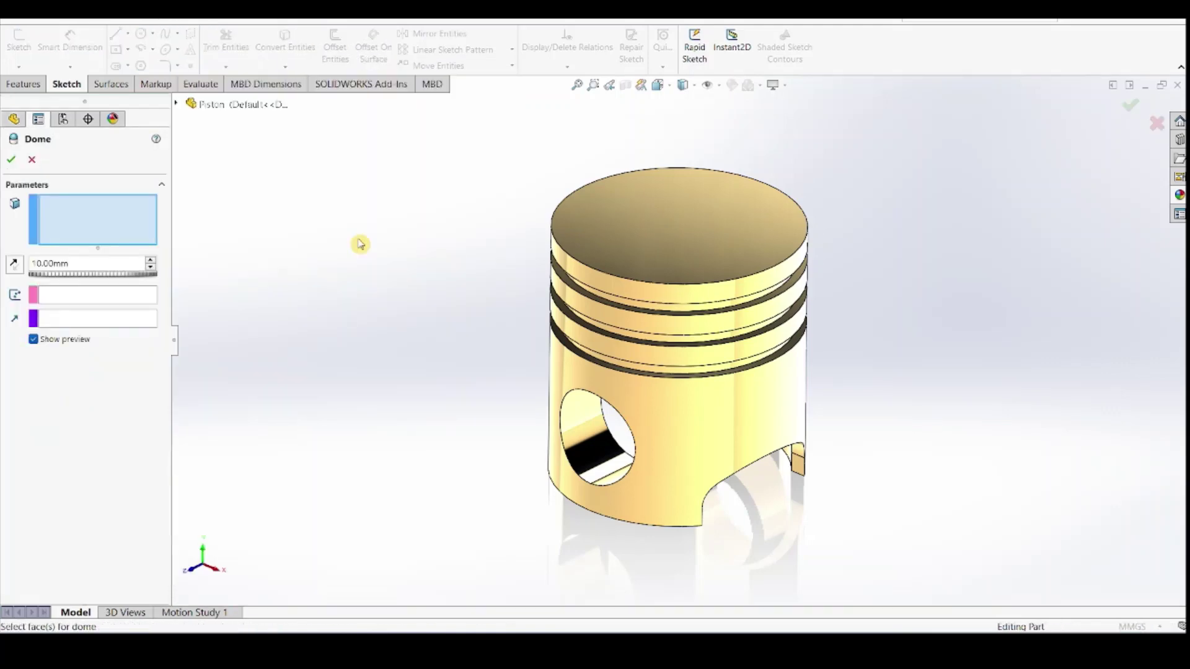
click(617, 242)
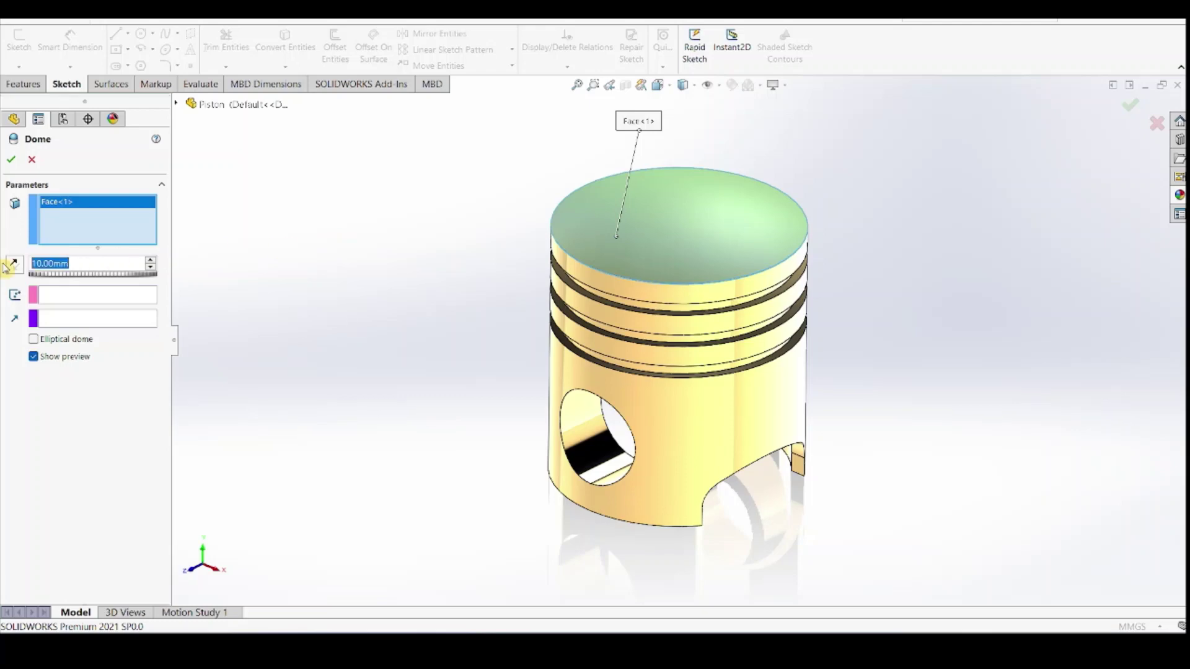
text(5)
key(Return)
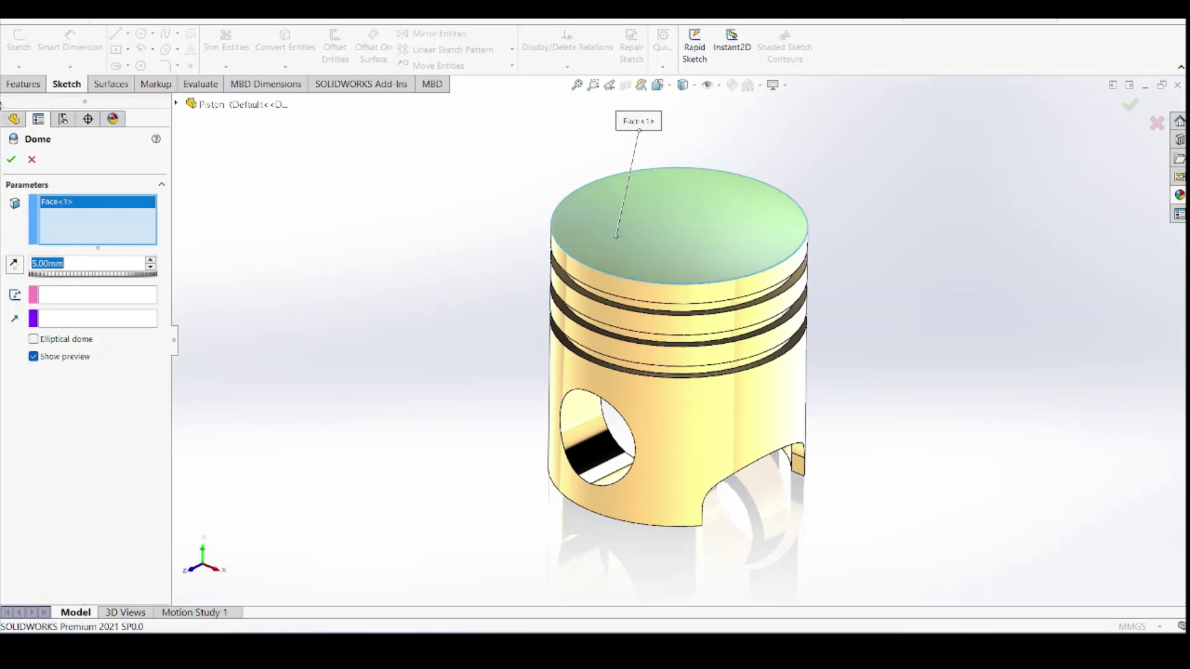
click(12, 162)
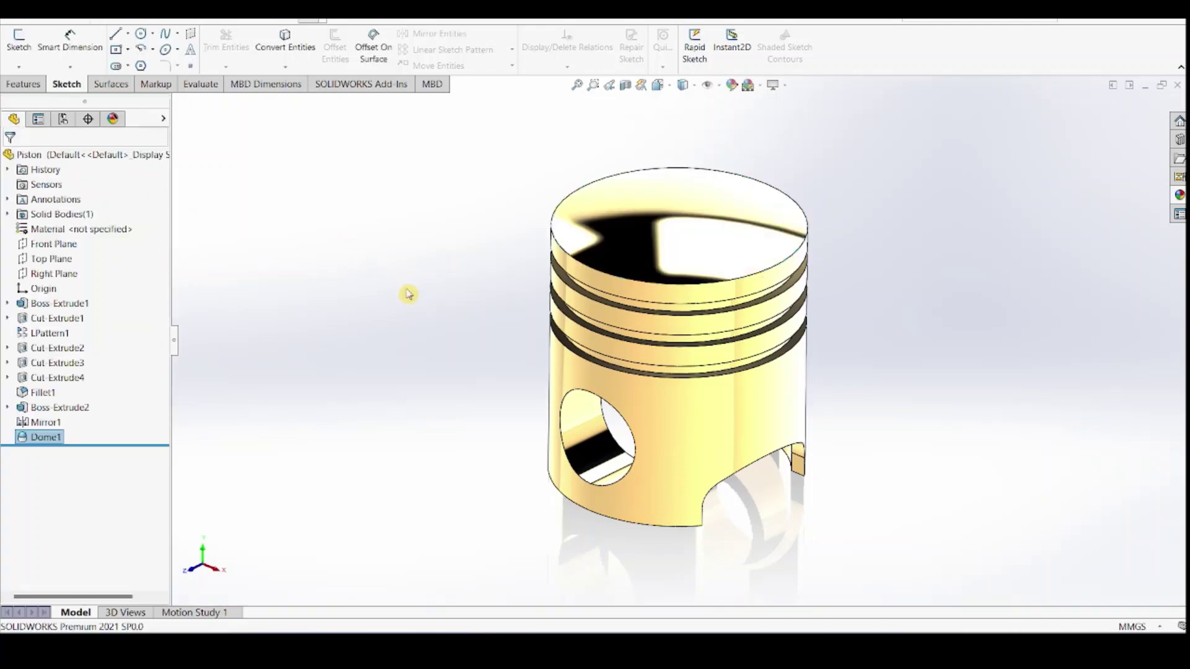
Create a new part document and check the piston ring dimensions in the PDF drawing
mouse_move(439, 319)
middle_down()
mouse_move(476, 241)
mouse_move(427, 284)
mouse_move(429, 301)
middle_up()
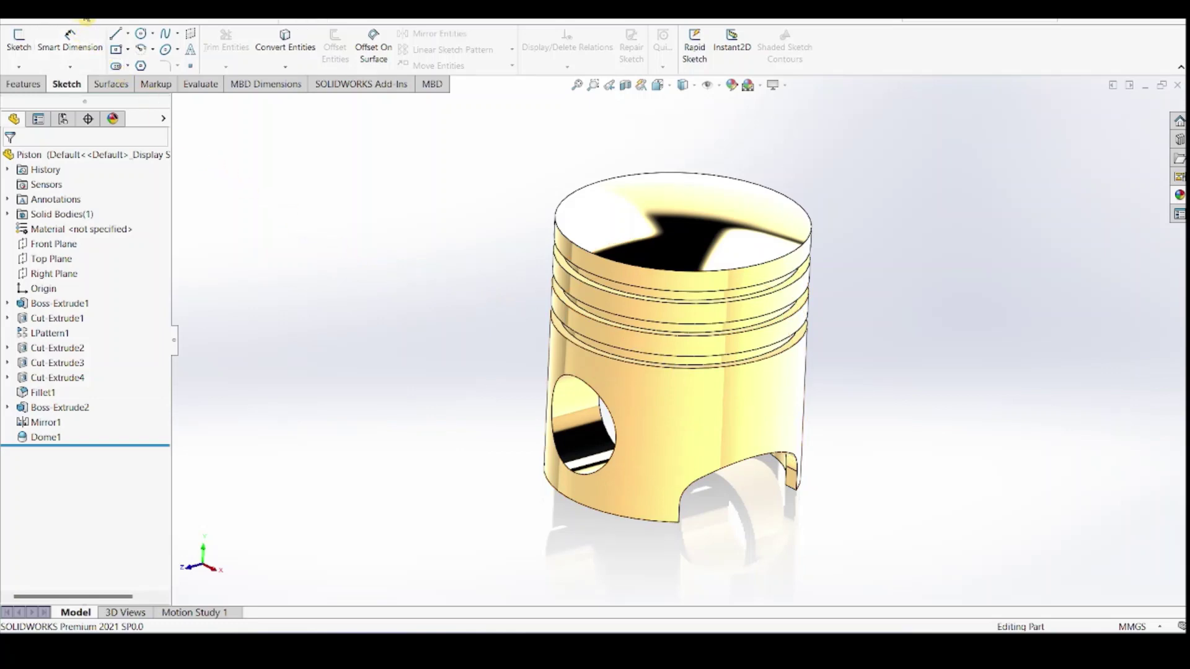
click(90, 21)
click(115, 36)
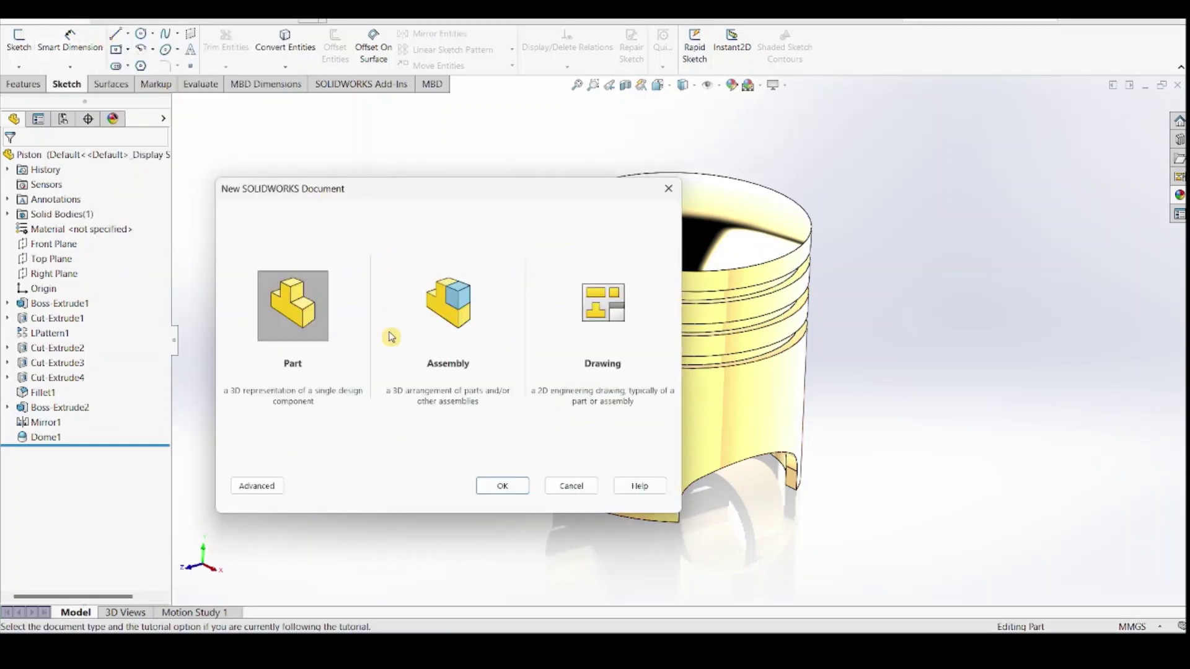
click(491, 491)
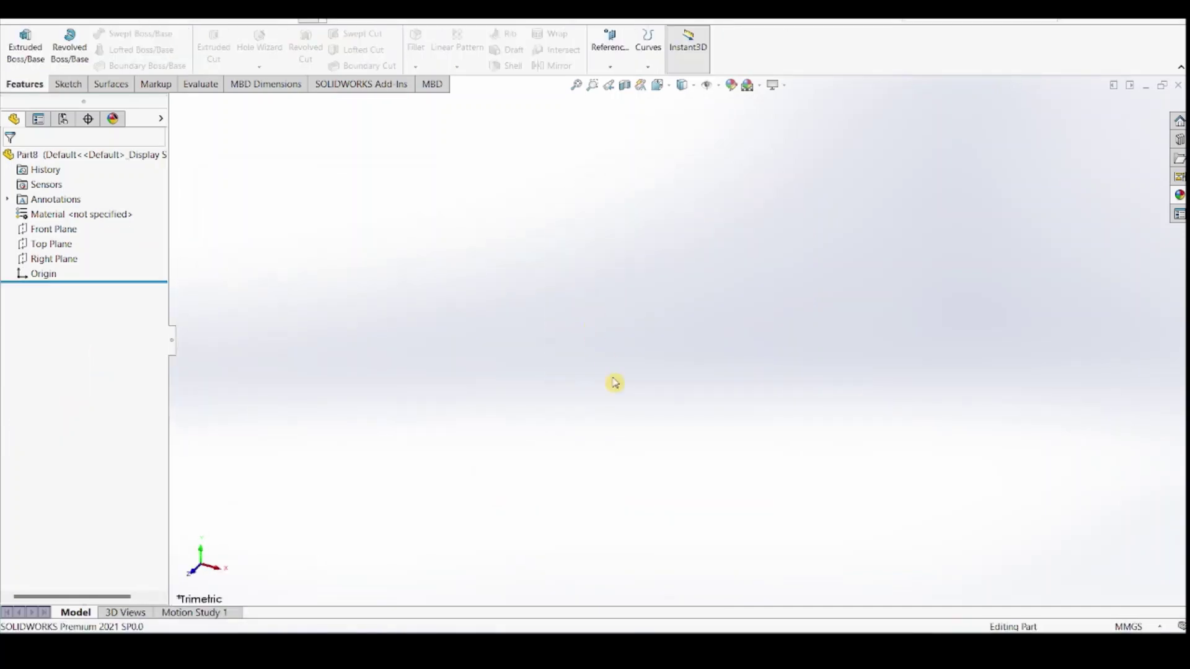
click(549, 646)
scroll(539, 419, down, 4)
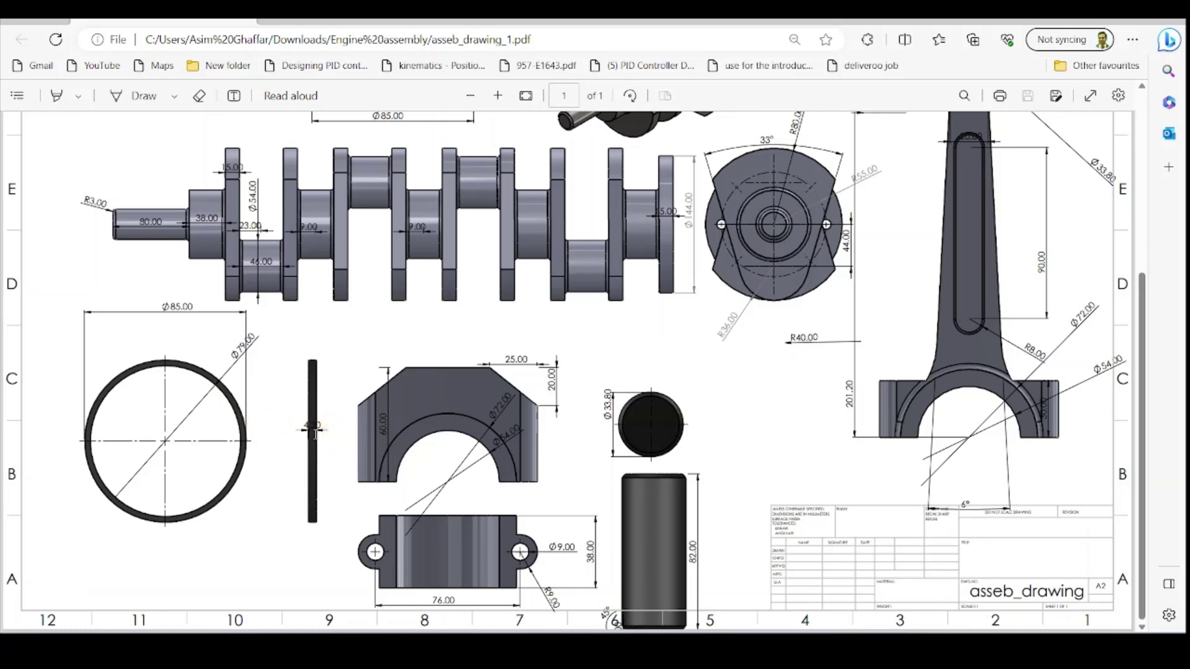
click(1097, 26)
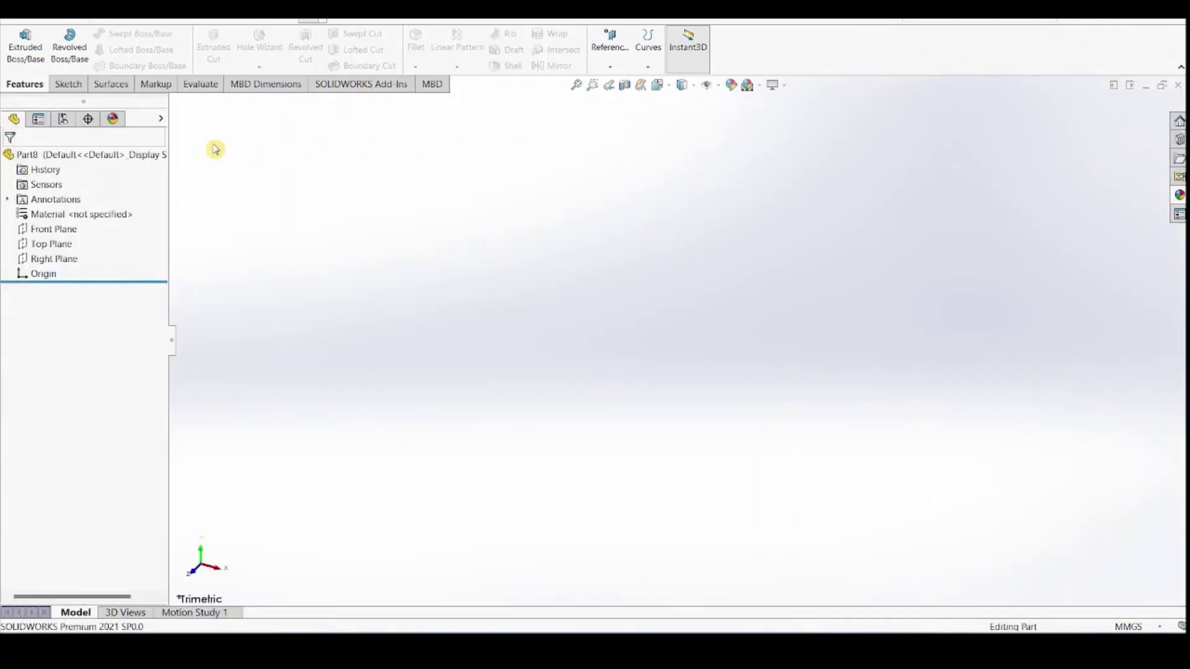
Start a sketch on the Top Plane and draw two concentric circles at the origin, the outer one about 102 mm in diameter
click(51, 244)
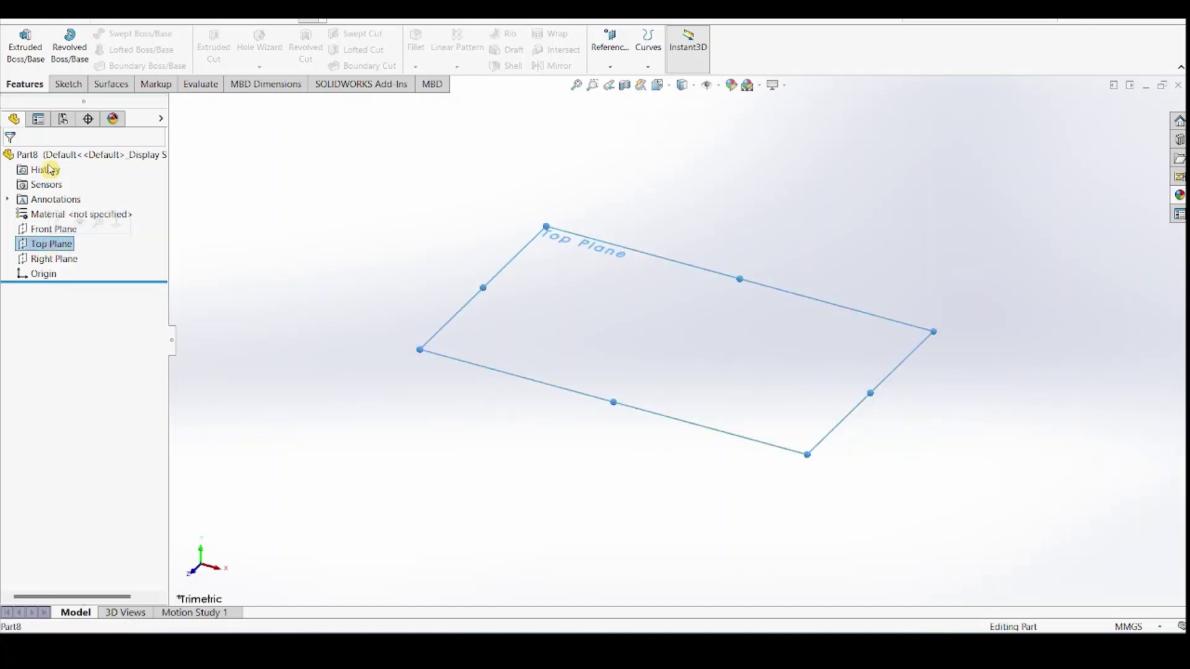
click(68, 83)
click(20, 45)
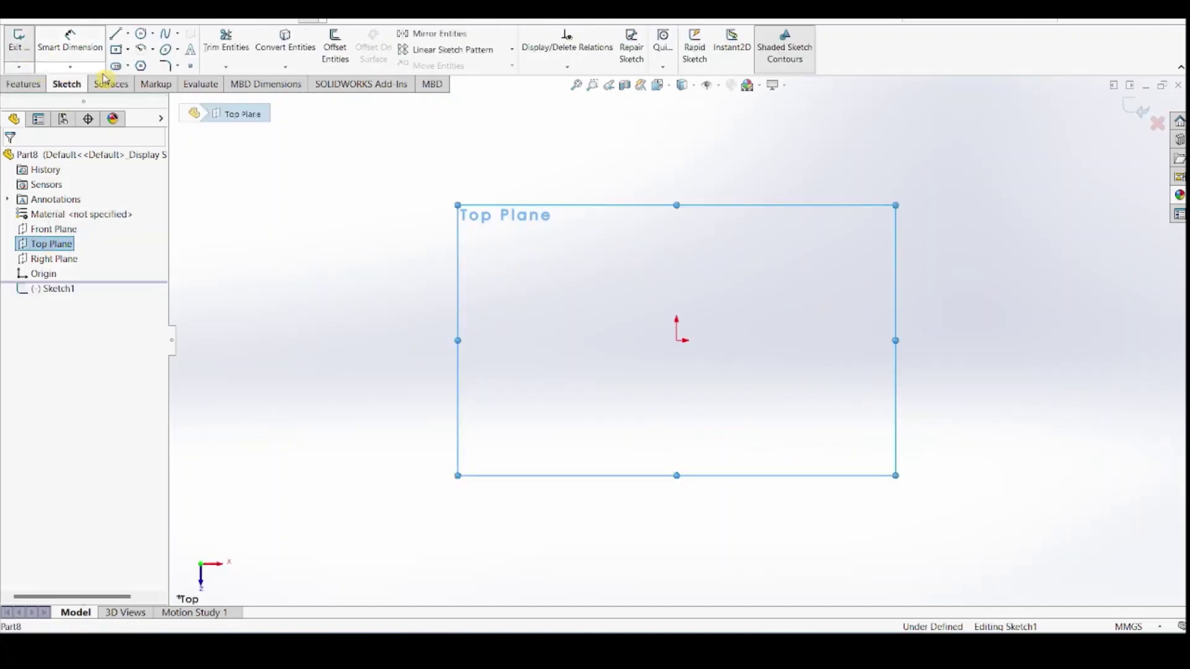
click(141, 33)
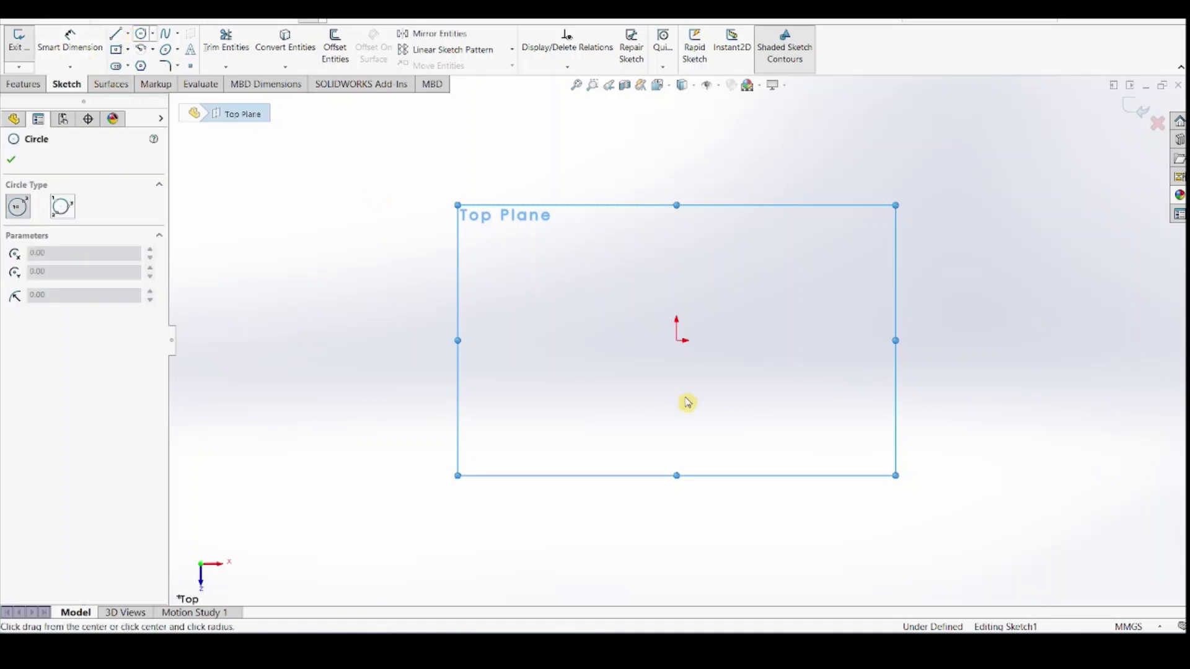
drag(677, 342, 765, 411)
drag(677, 341, 775, 417)
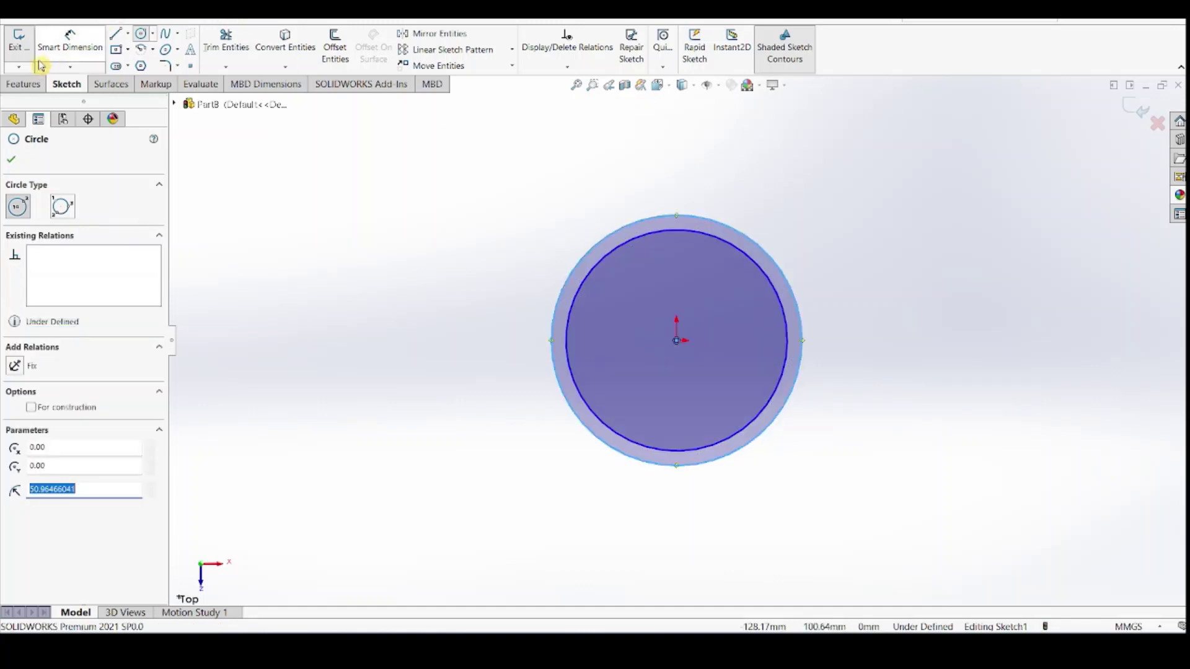
Dimension the outer circle of the ring sketch to a diameter of 85 mm
click(70, 41)
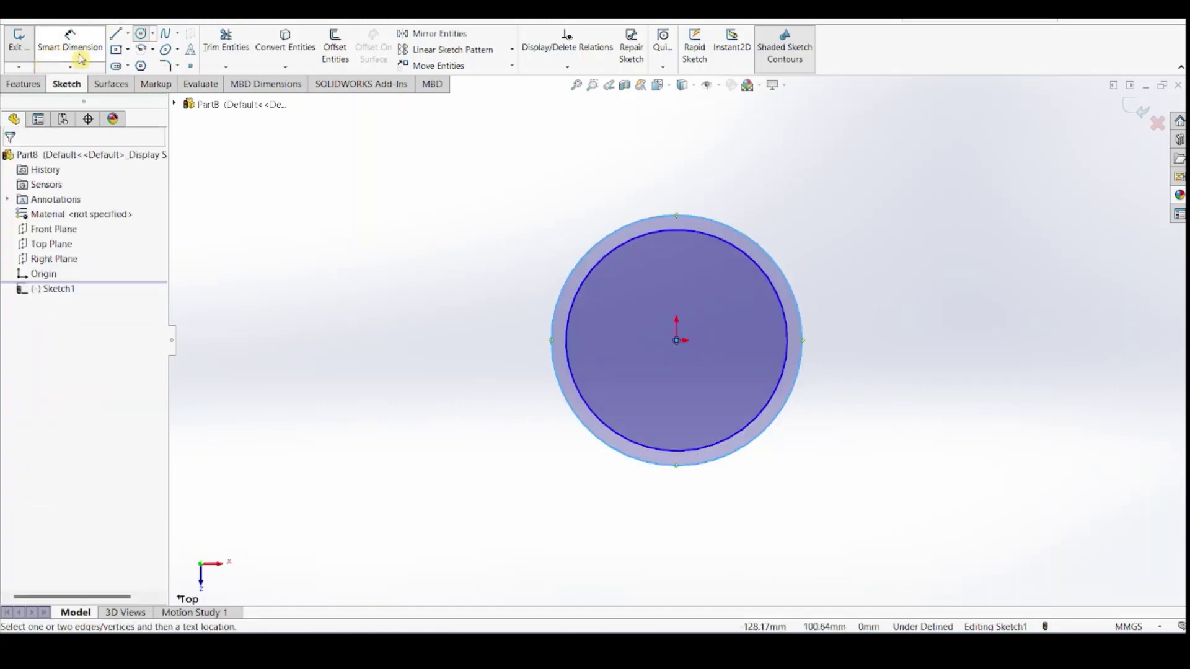
click(794, 298)
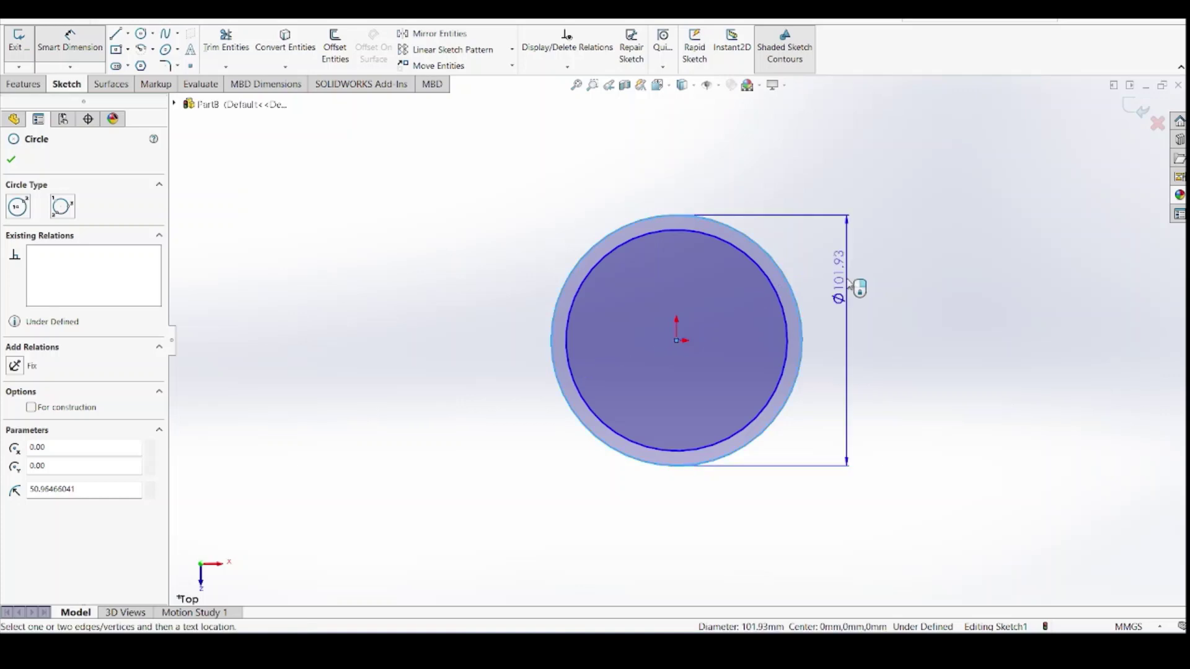
click(880, 380)
text(8)
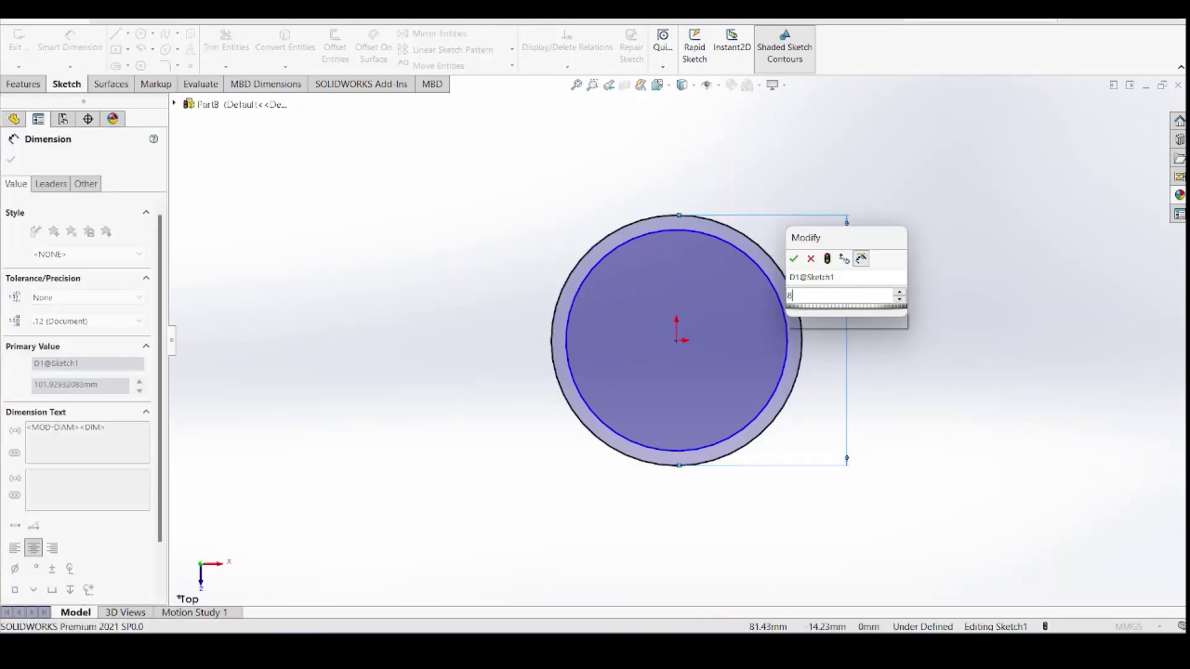
text(5)
key(Return)
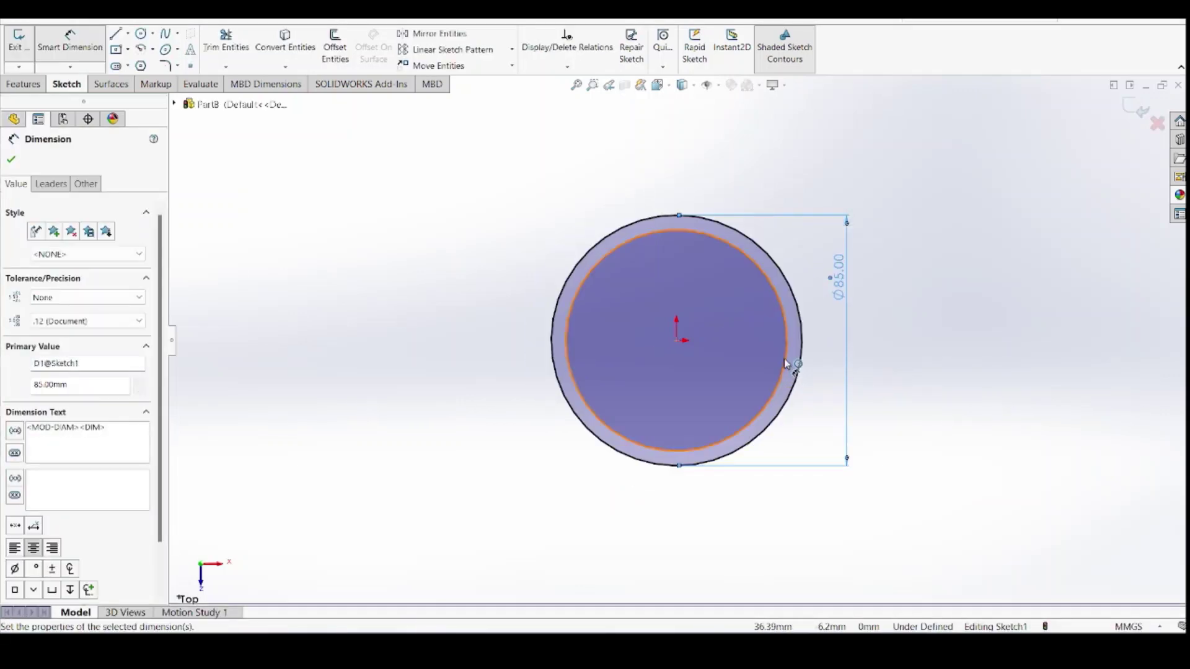
Dimension the inner circle of the ring sketch to a diameter of 79 mm
click(785, 362)
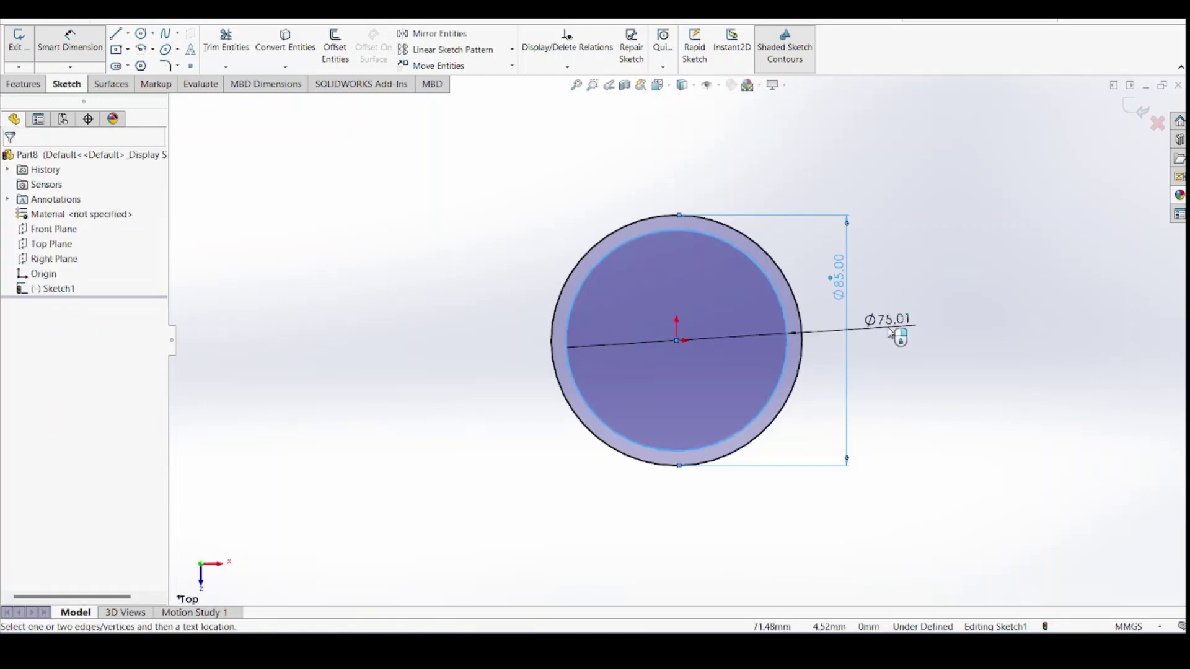
click(890, 332)
text(79)
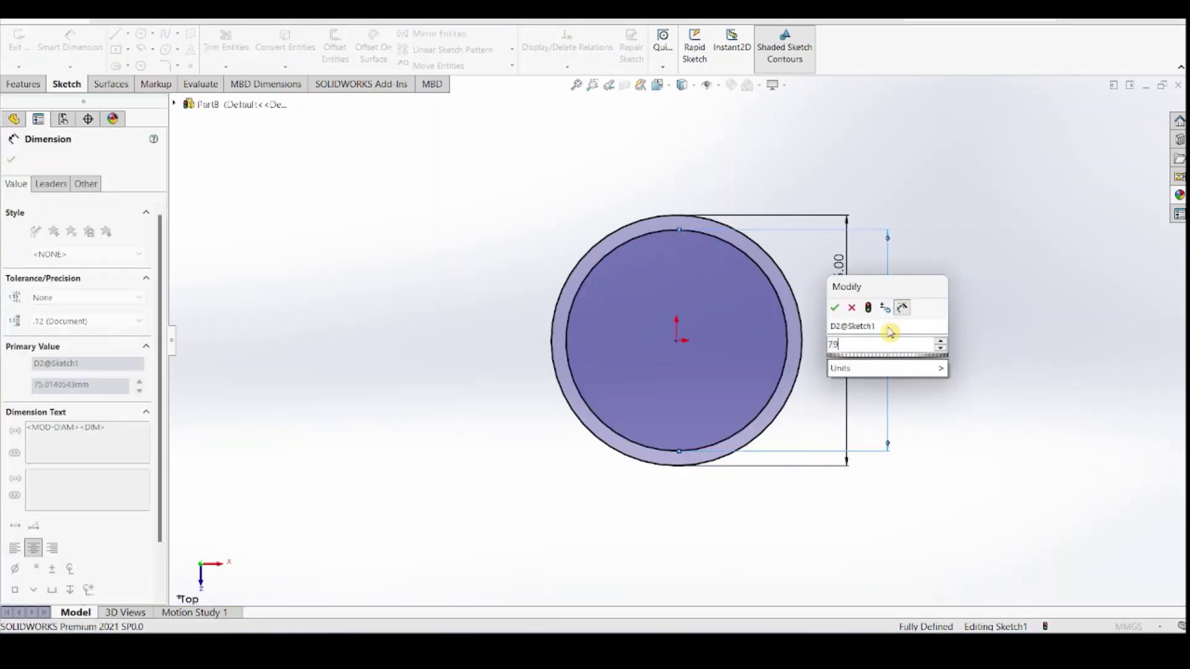
key(Return)
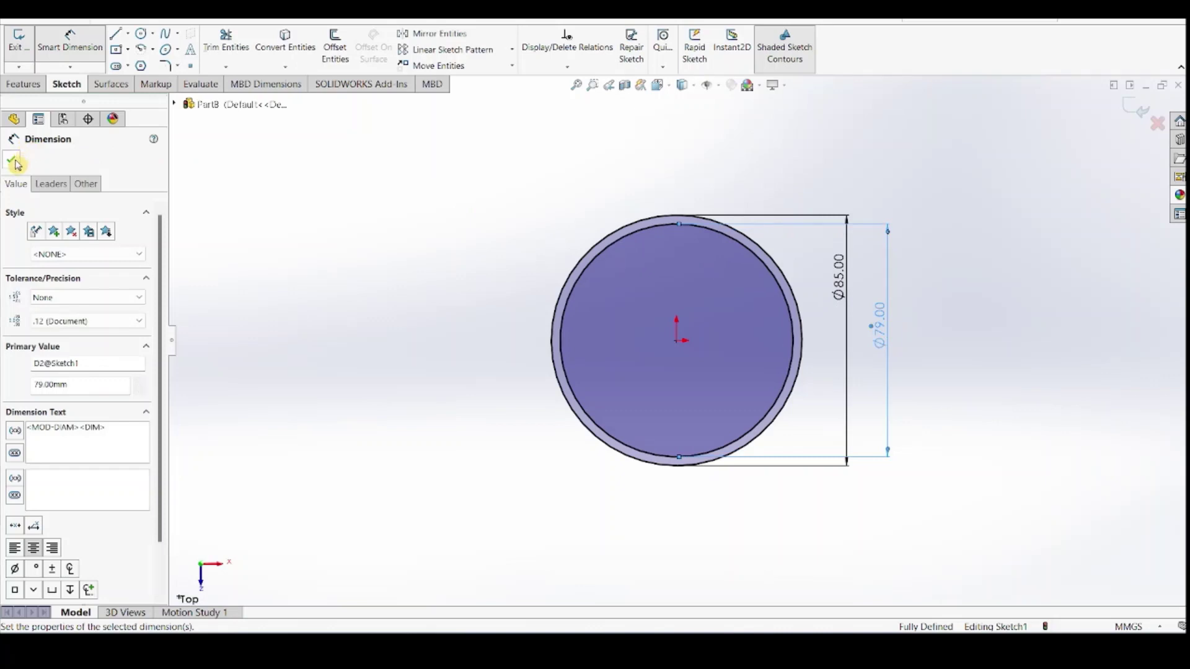
click(14, 163)
Boss-extrude the ring profile with a Blind depth of 4.3 mm
click(24, 83)
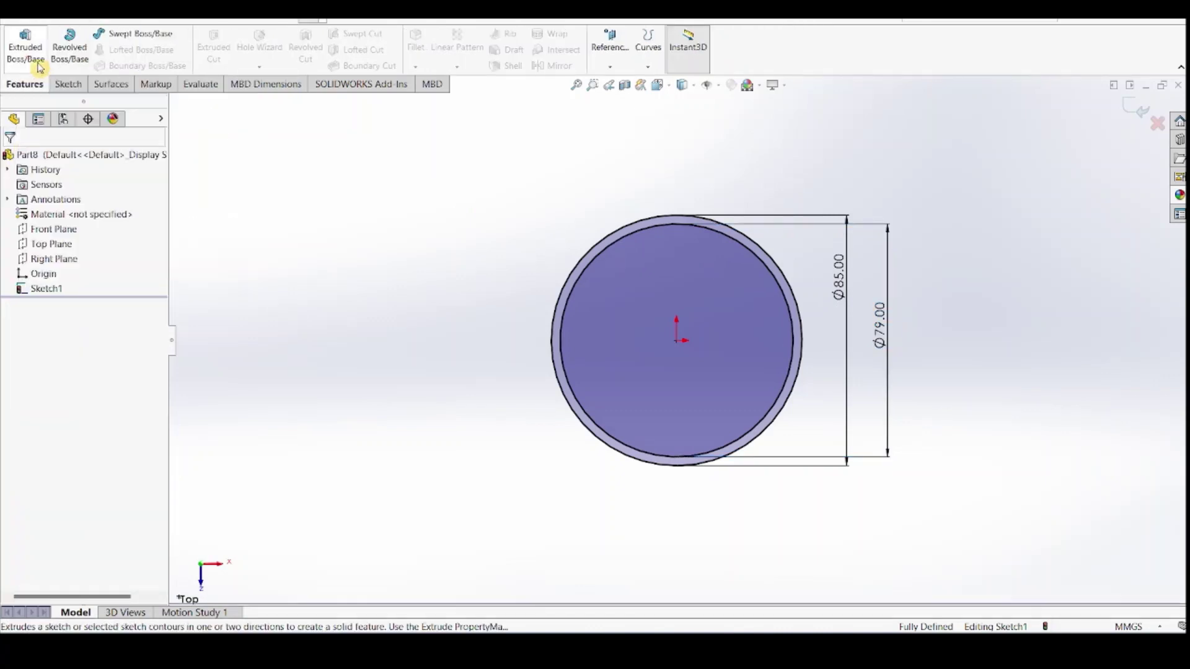
click(37, 62)
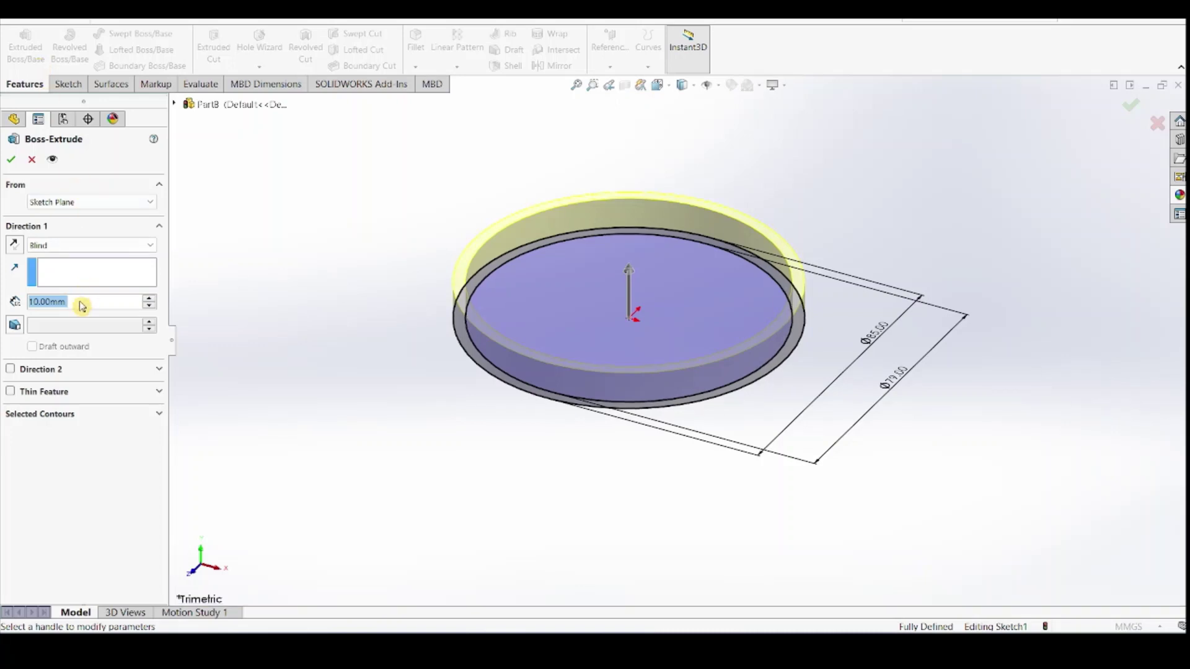
text(4.3)
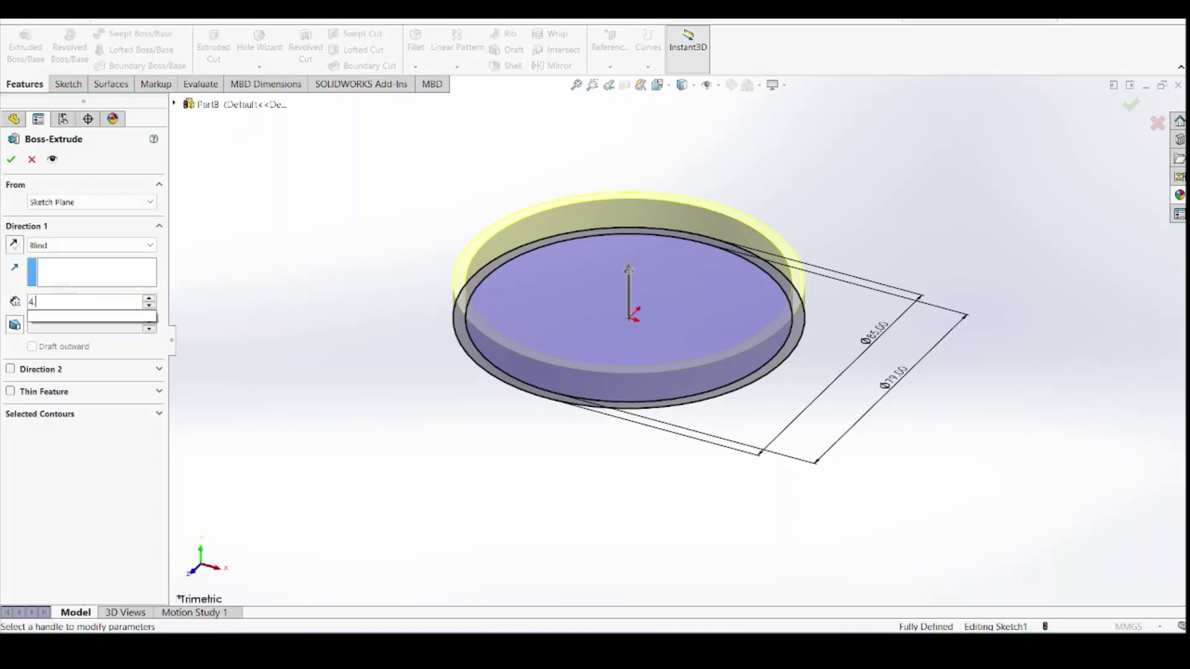
key(Return)
click(11, 161)
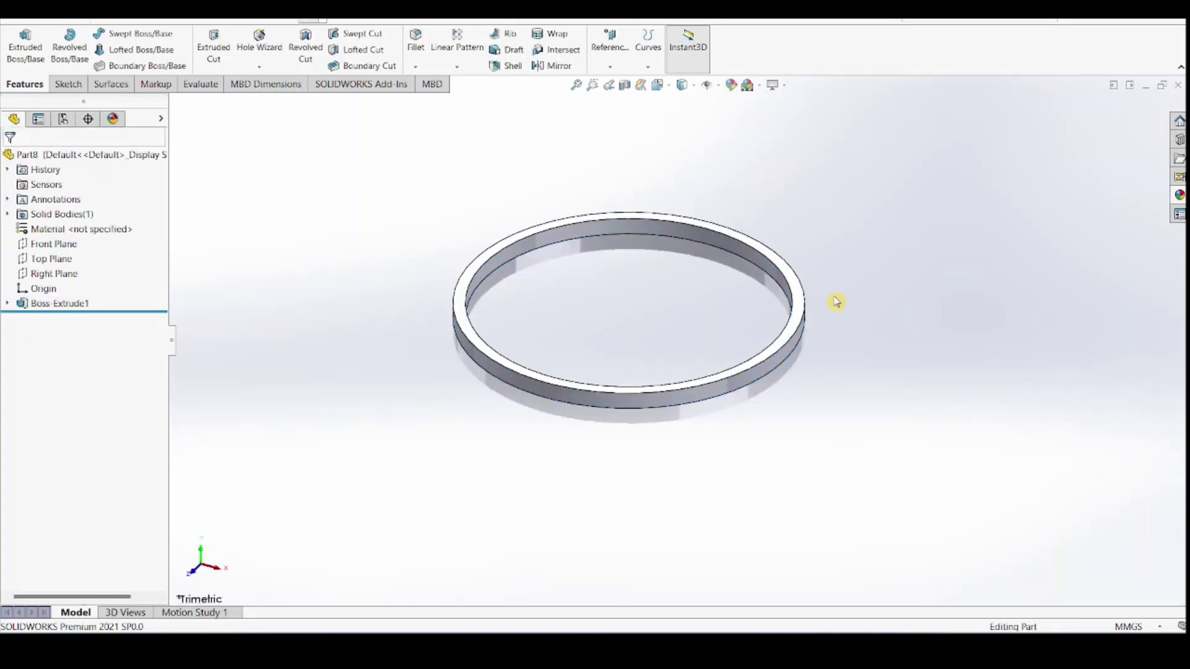
Apply the matte rubber appearance to the whole piston ring
middle_drag(836, 302, 818, 303)
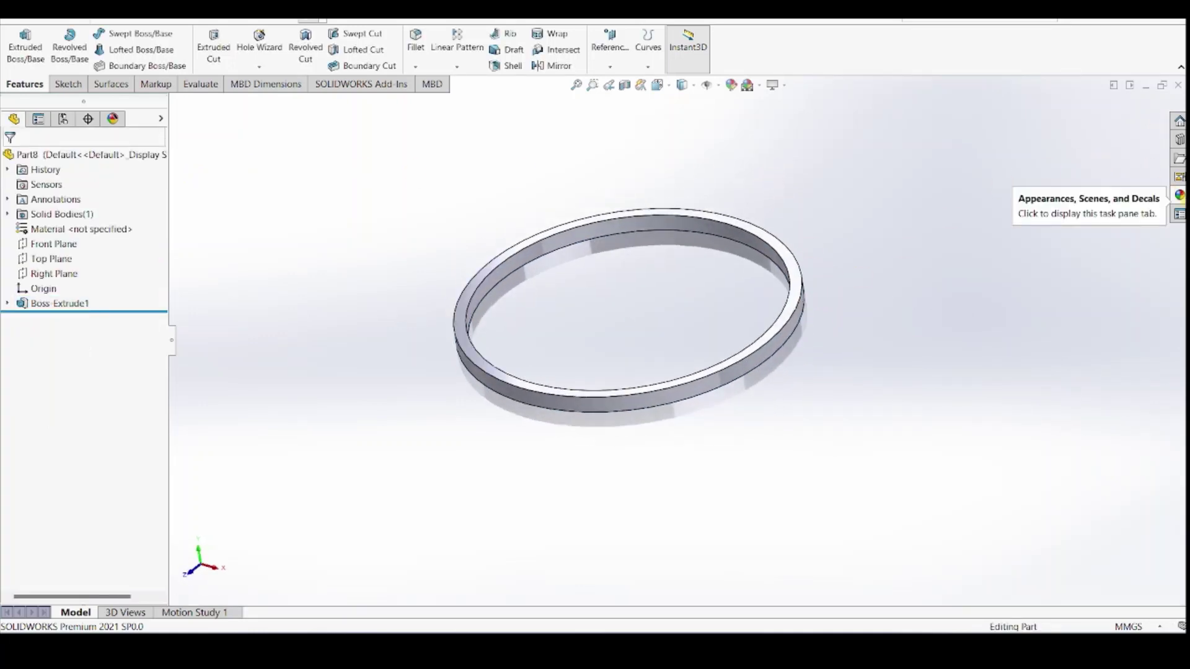
click(1175, 193)
scroll(1086, 213, down, 3)
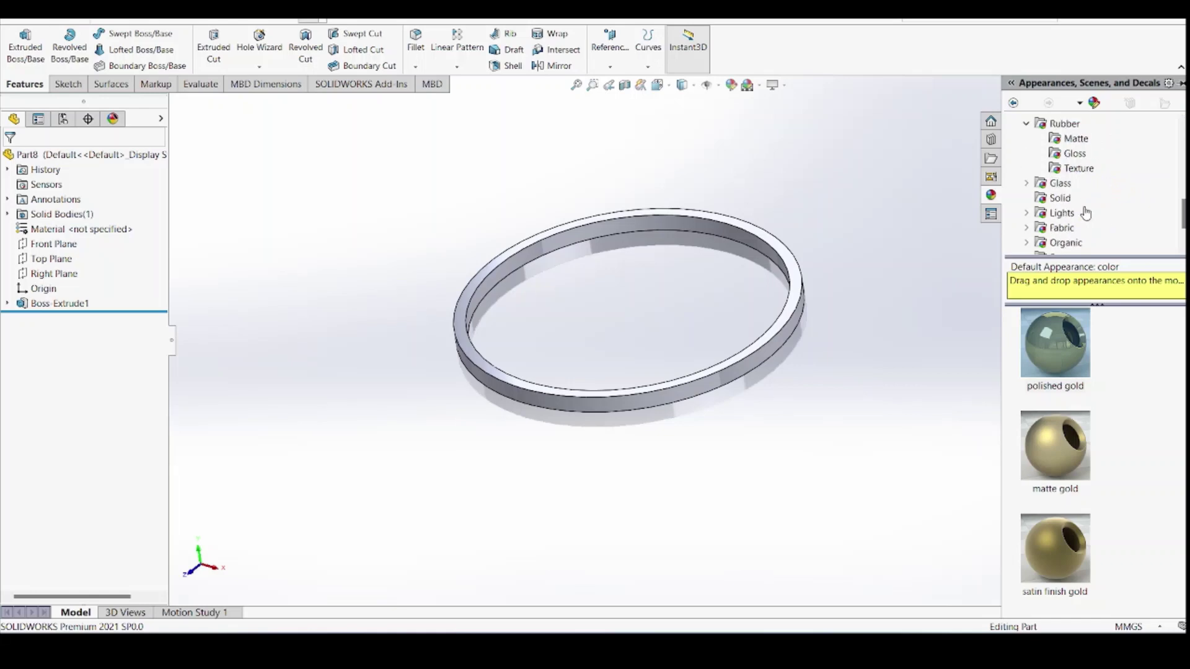
scroll(1075, 203, up, 3)
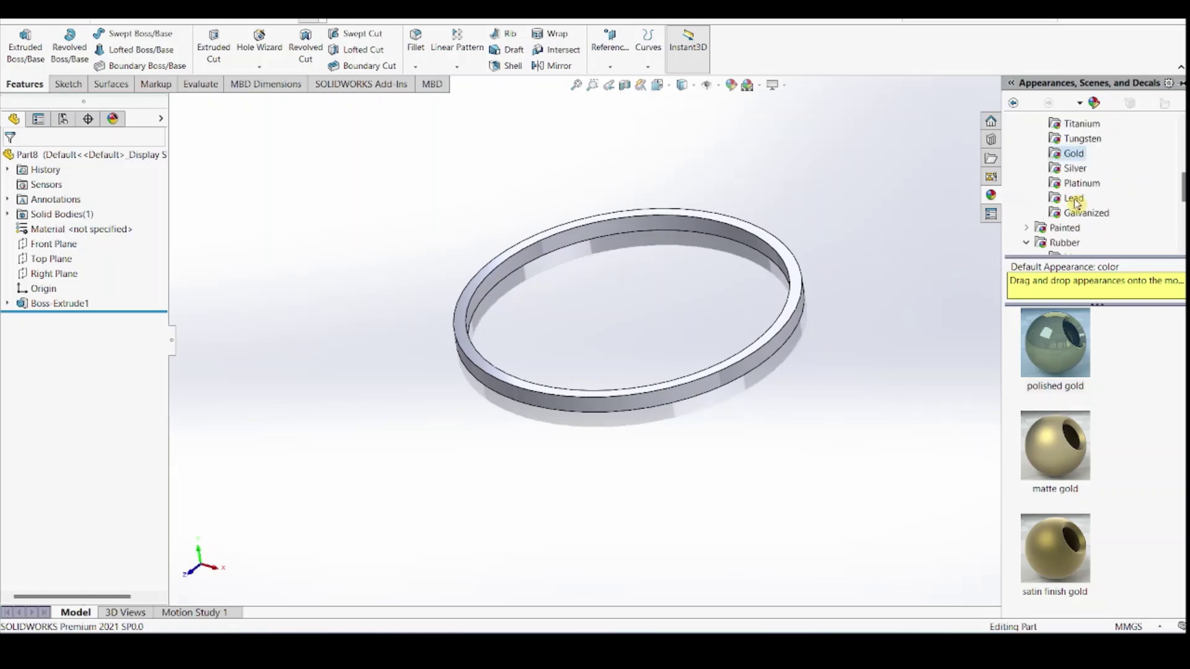
scroll(1076, 203, down, 1)
click(1075, 213)
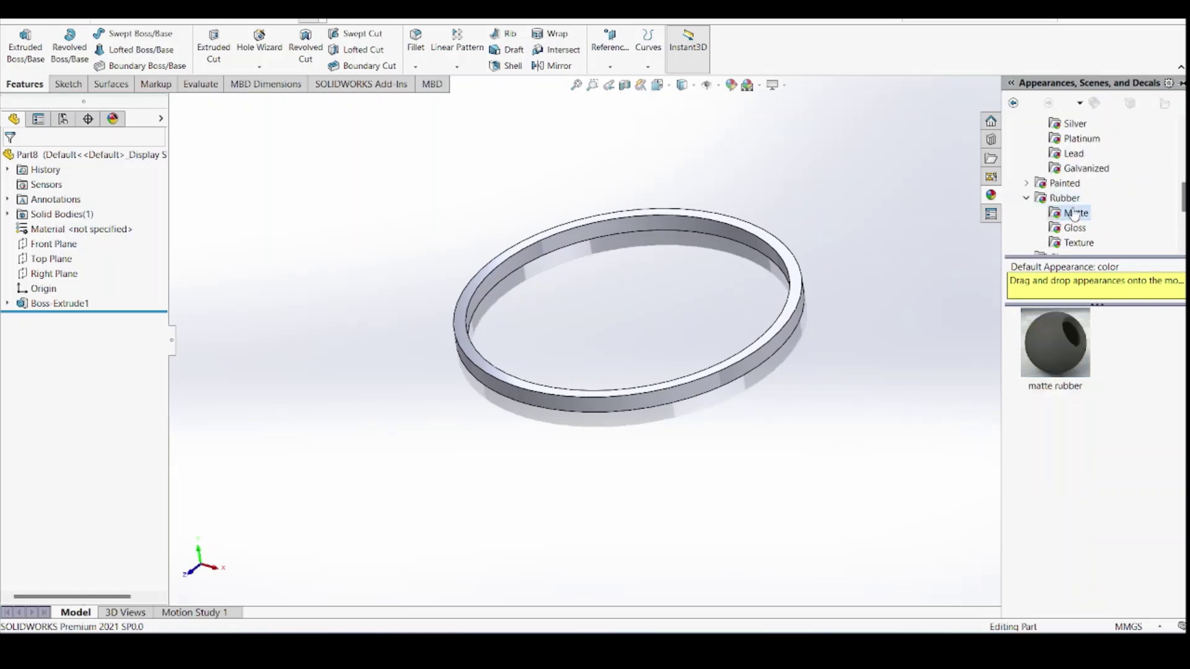
double_click(1060, 353)
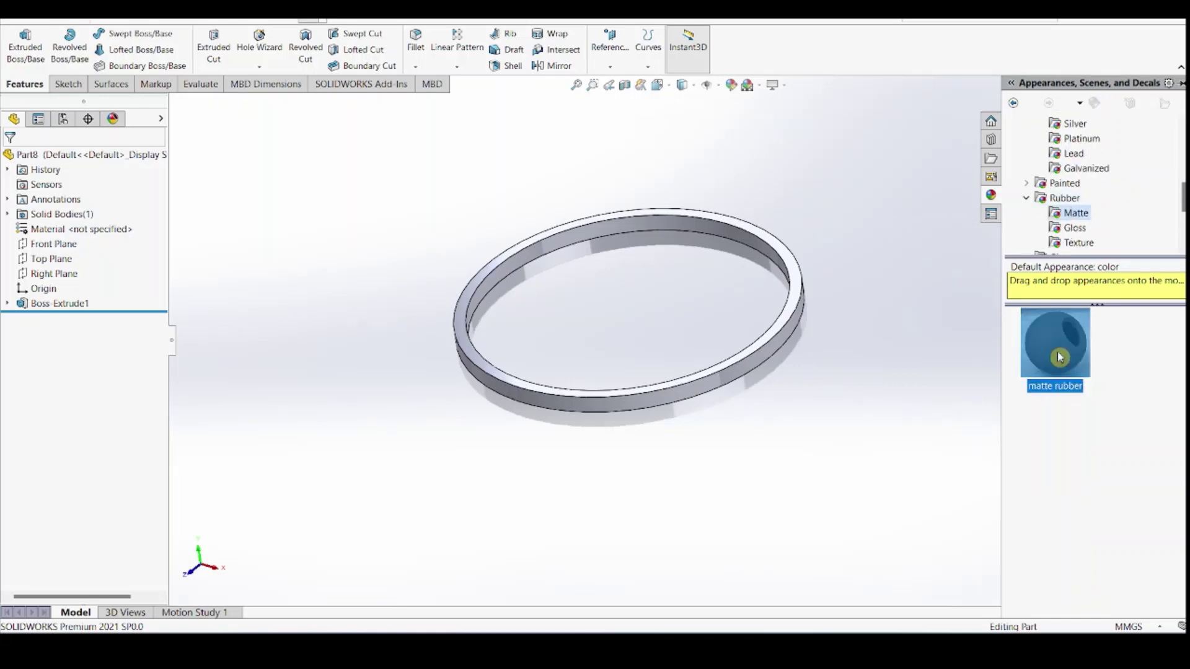
click(869, 219)
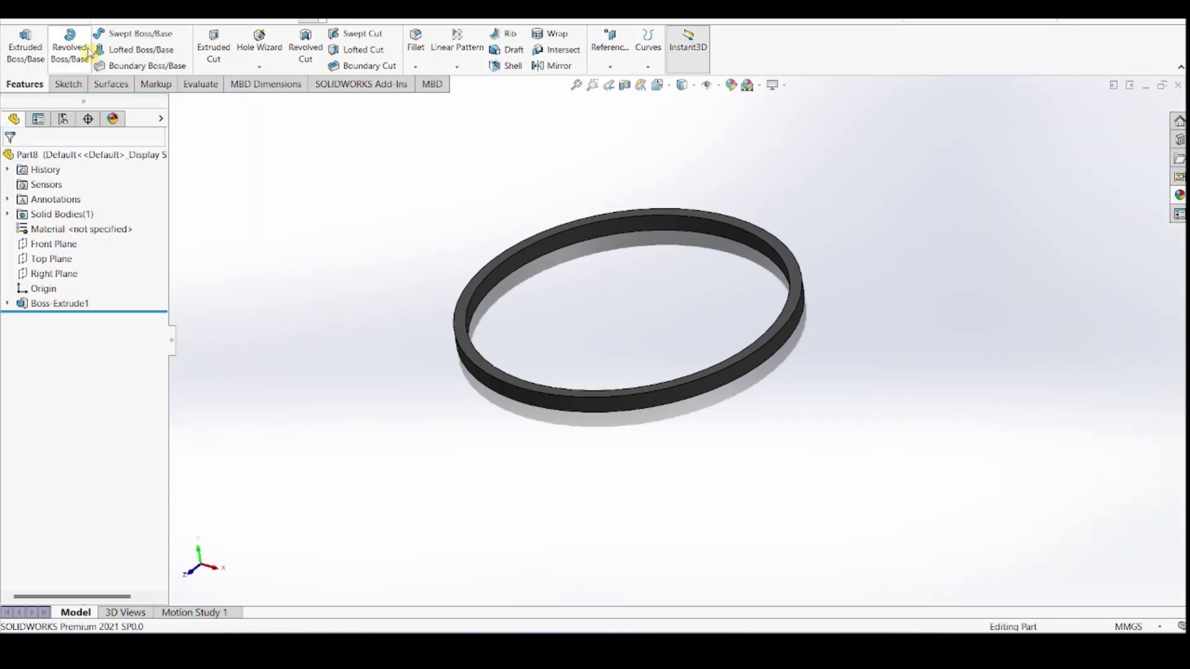
Create another new part document and switch to the PDF assembly drawing to consult the dimensions of the remaining engine parts
click(93, 12)
click(108, 35)
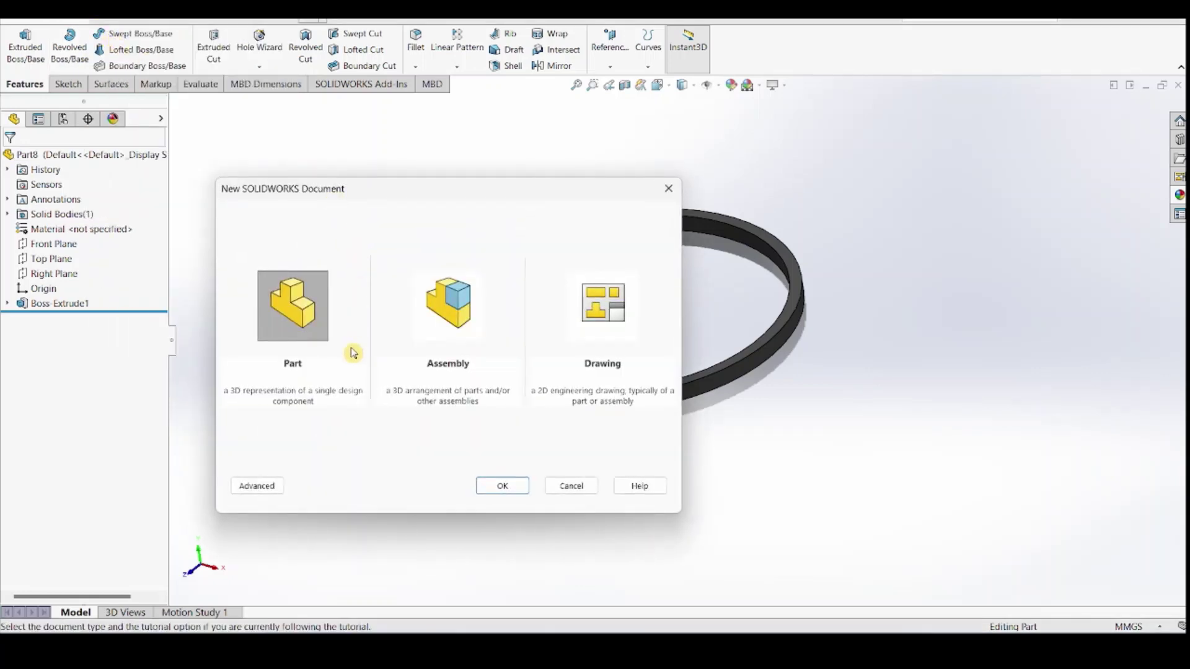
click(502, 487)
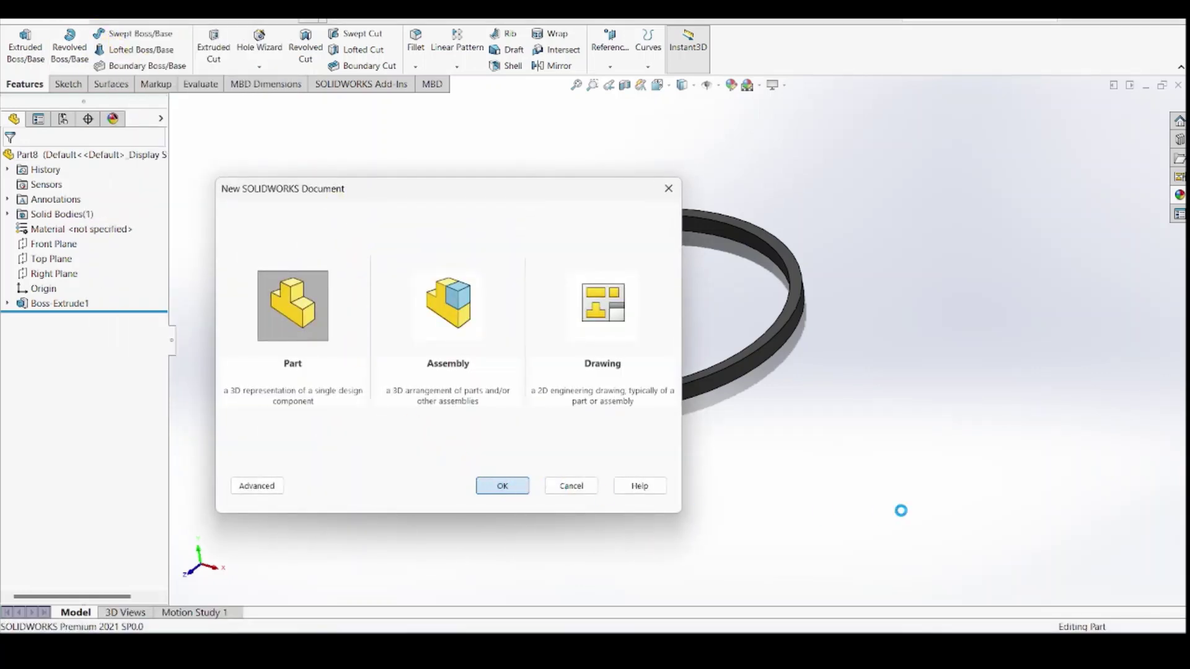
key(alt+Tab)
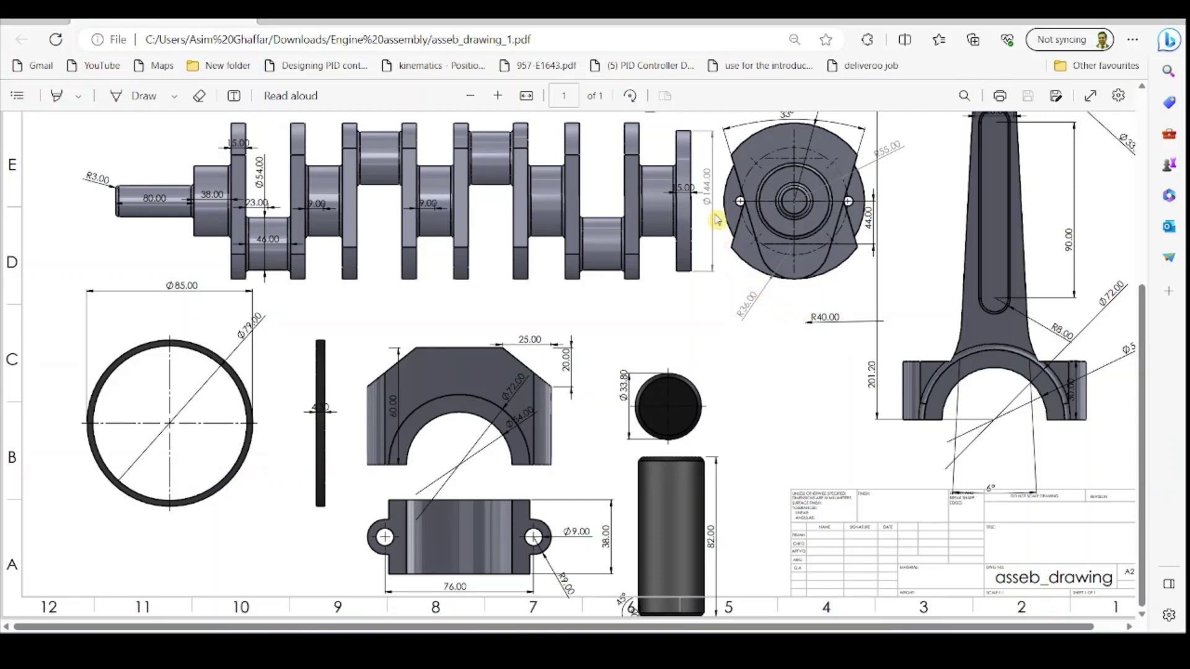
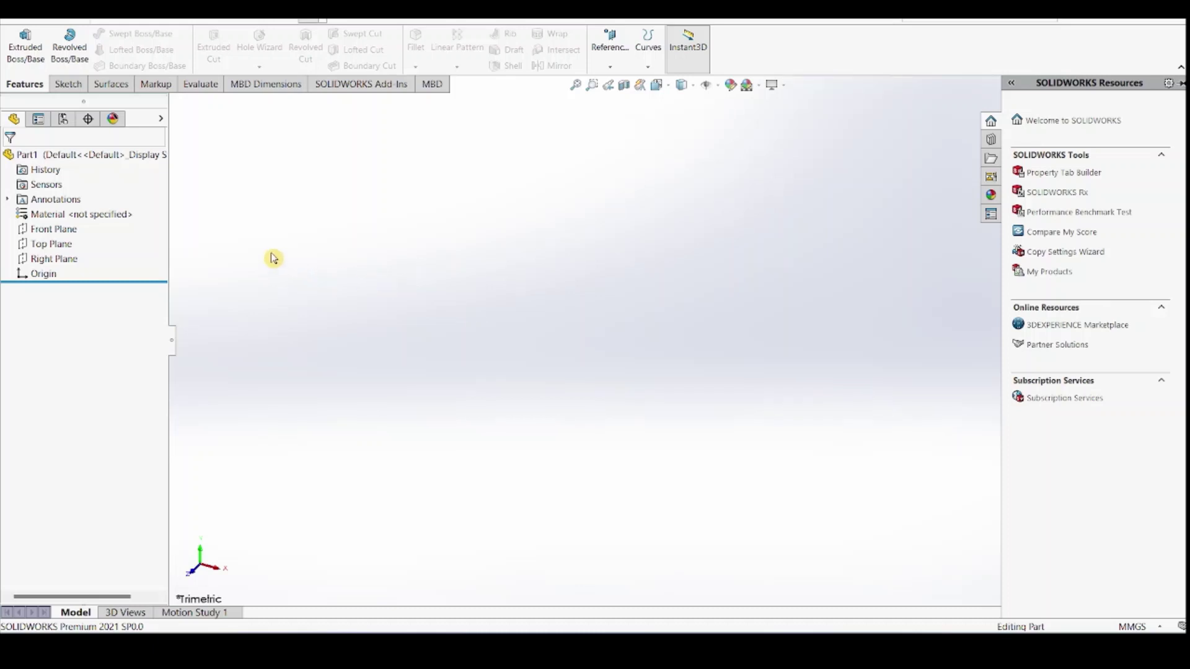
Start a new sketch on the Front Plane
click(49, 246)
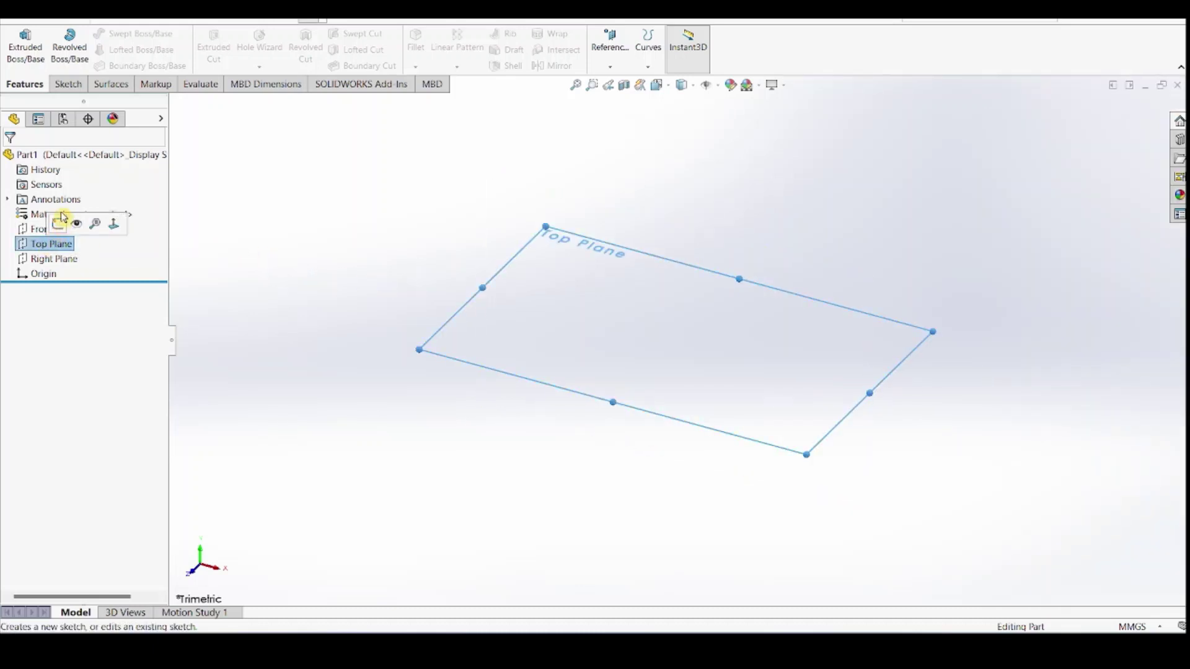
click(34, 232)
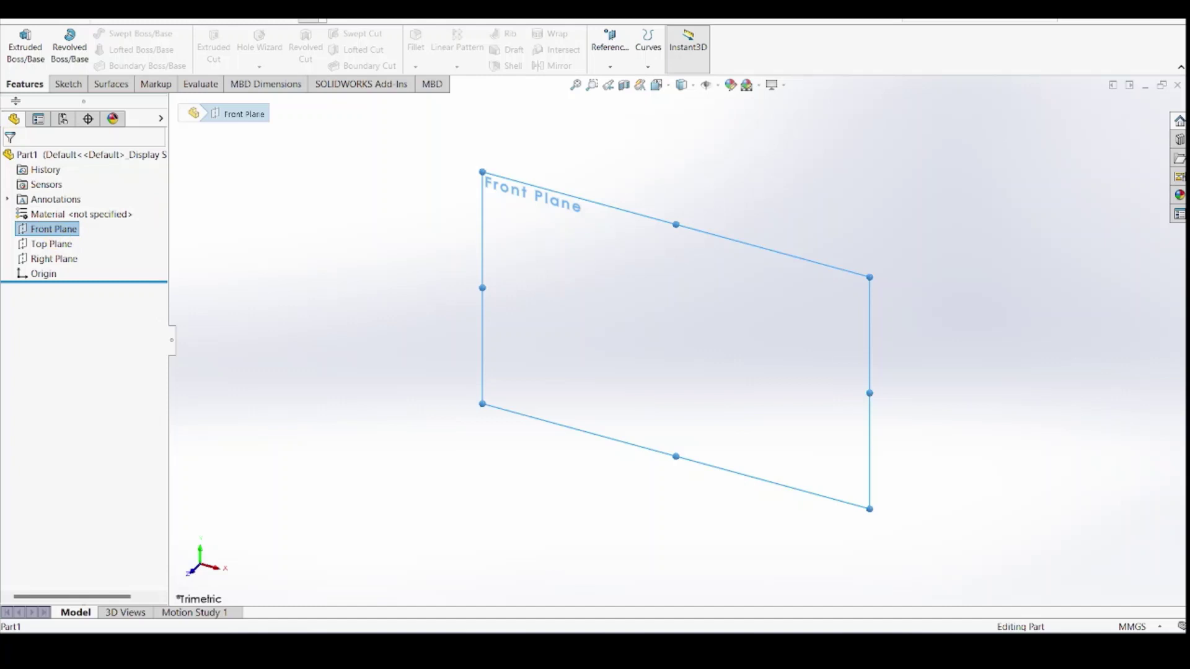
click(61, 85)
click(20, 39)
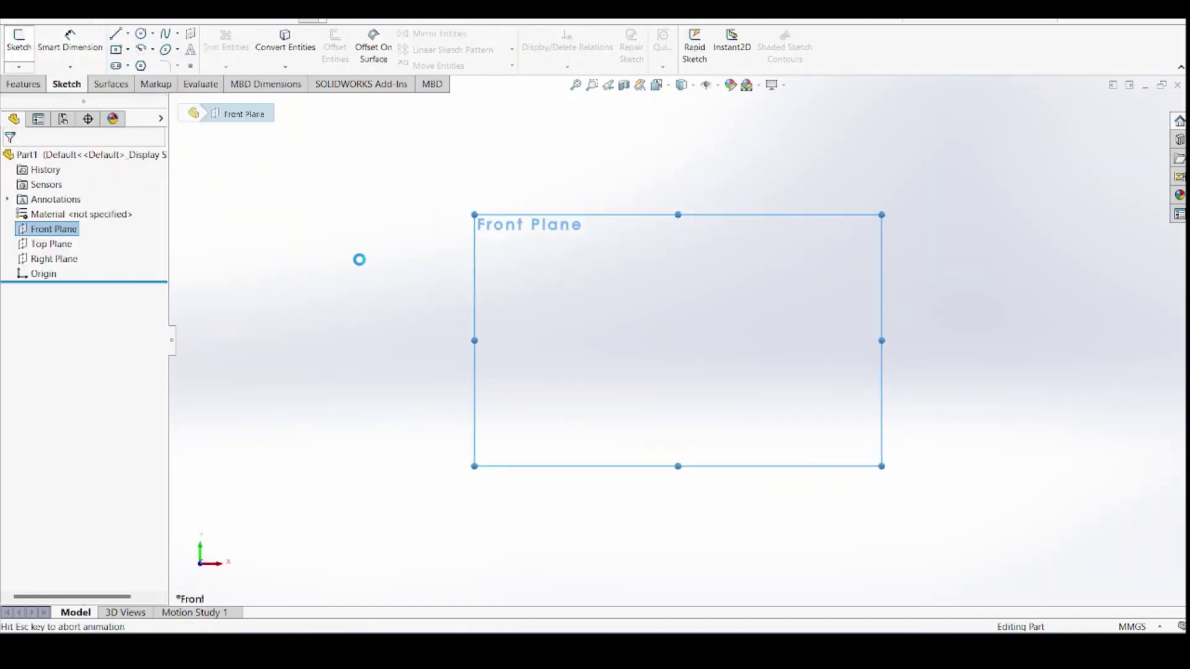
Draw a vertical centerline about 106 mm long and a horizontal centerline, both passing through the origin
click(128, 33)
click(146, 62)
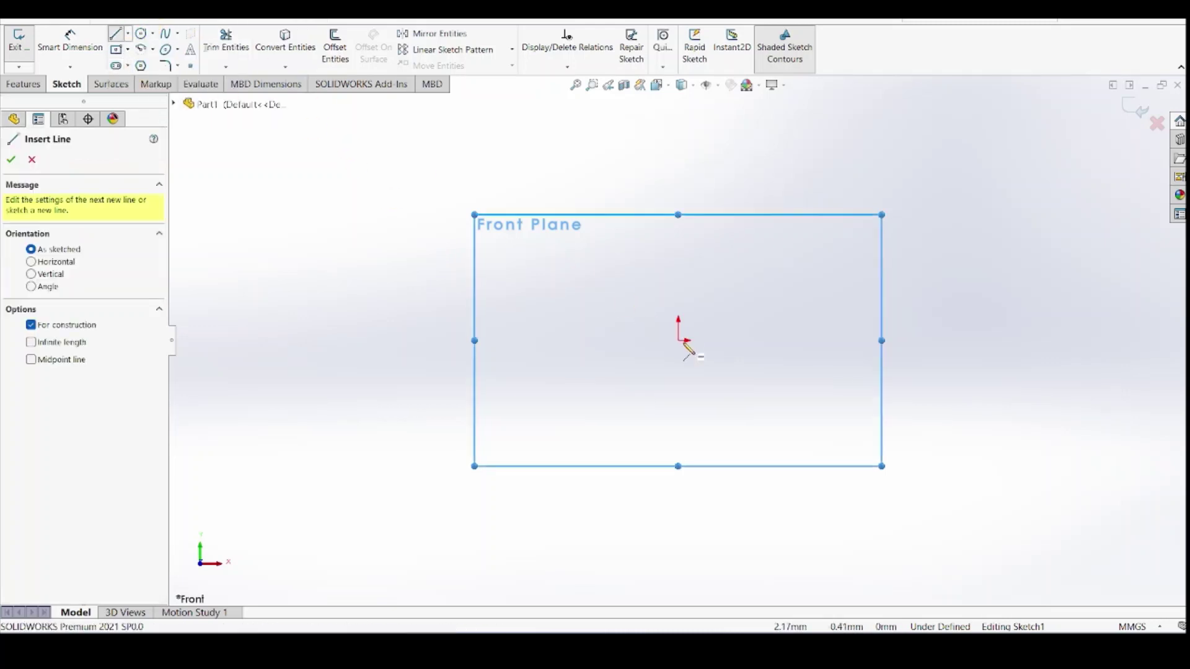
click(678, 434)
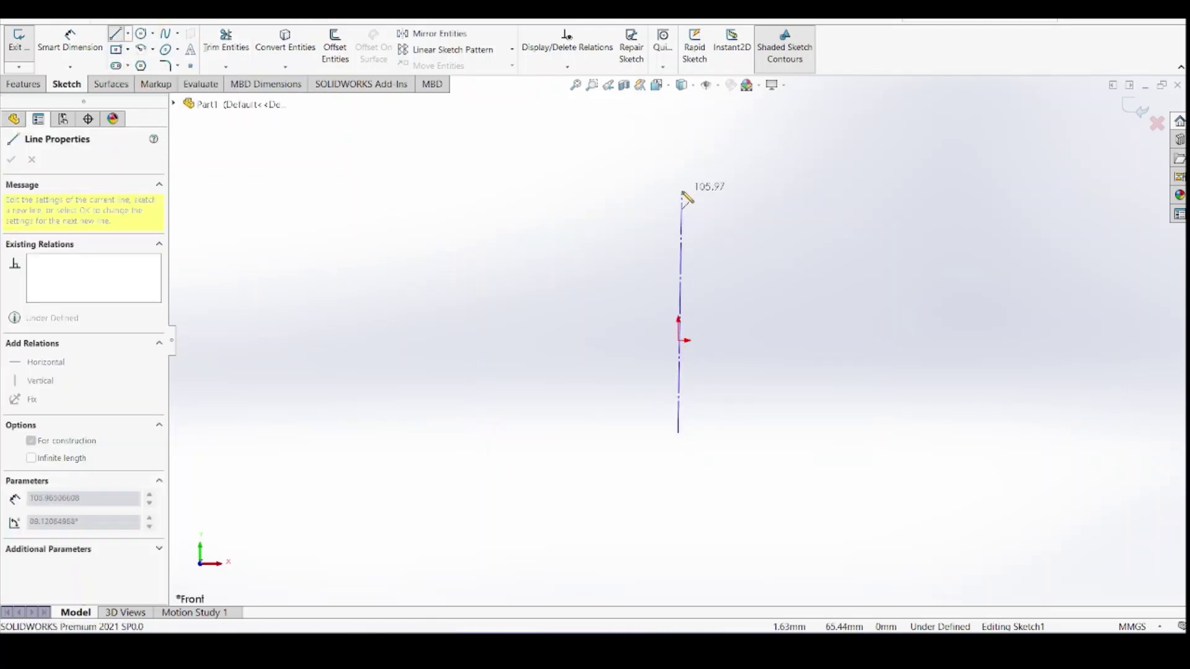
click(681, 193)
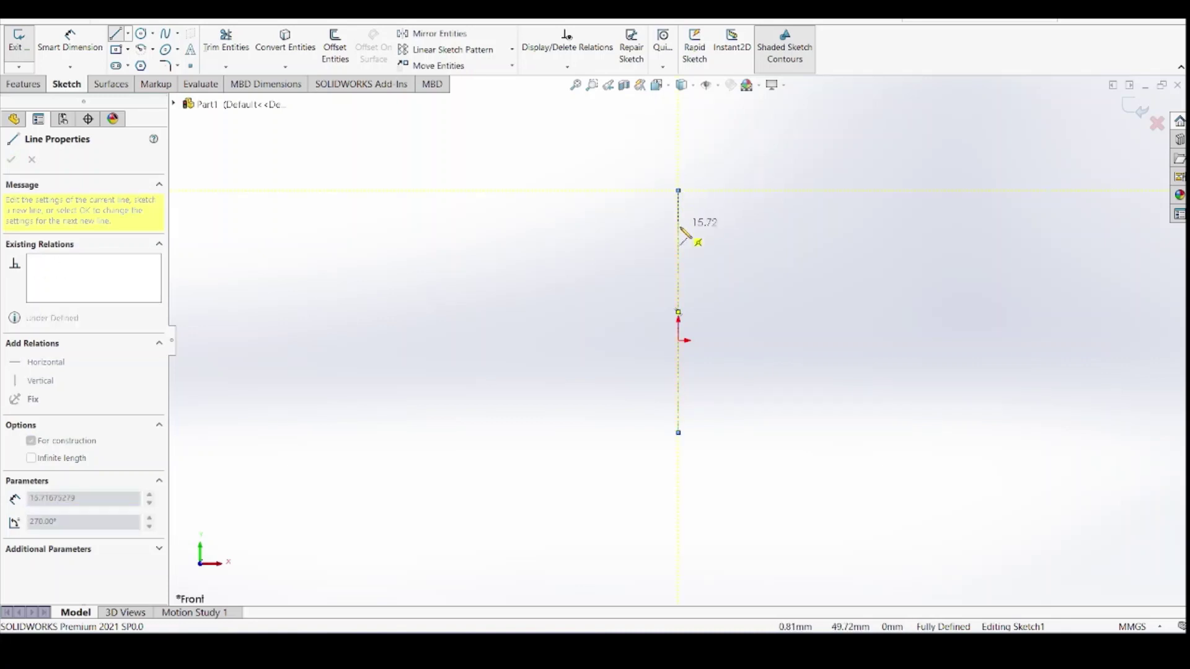
key(Escape)
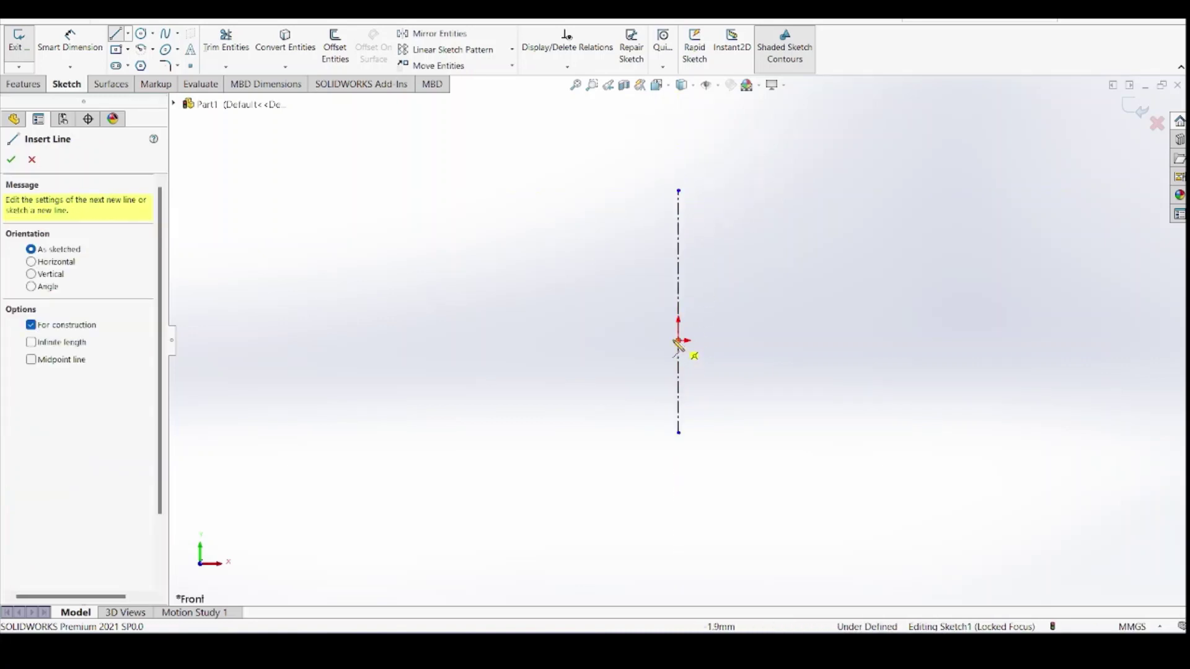
click(545, 340)
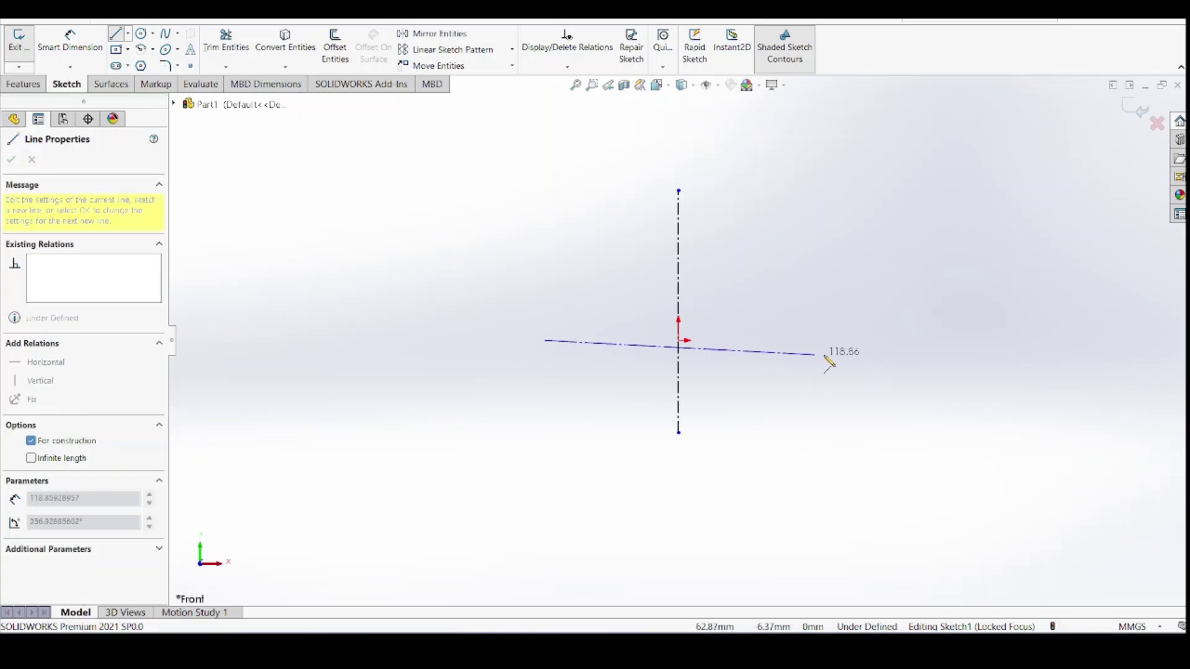
click(832, 341)
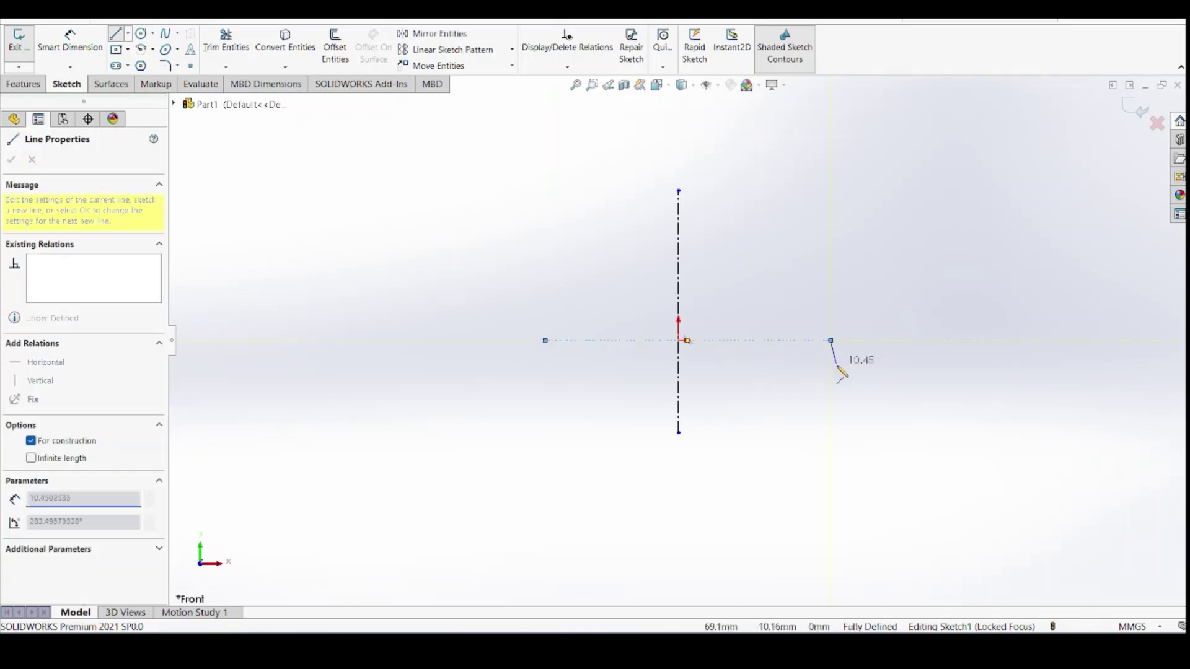
key(Escape)
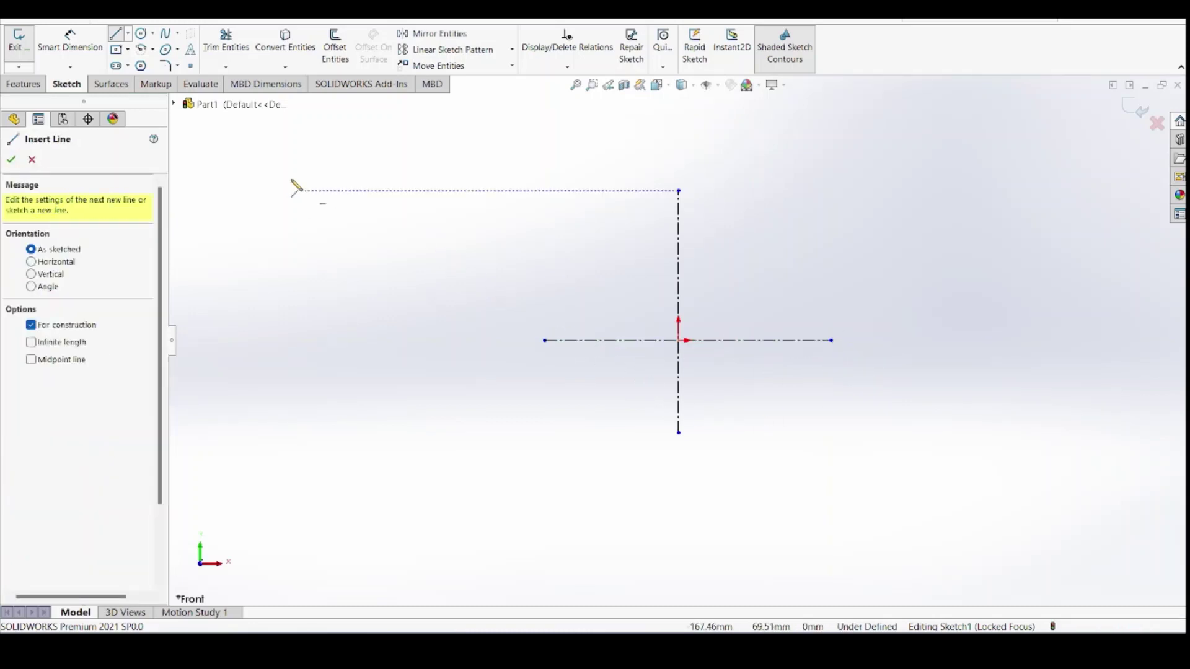
Sketch a circle with a radius of about 34 mm centred on the lower end of the vertical centerline
click(141, 36)
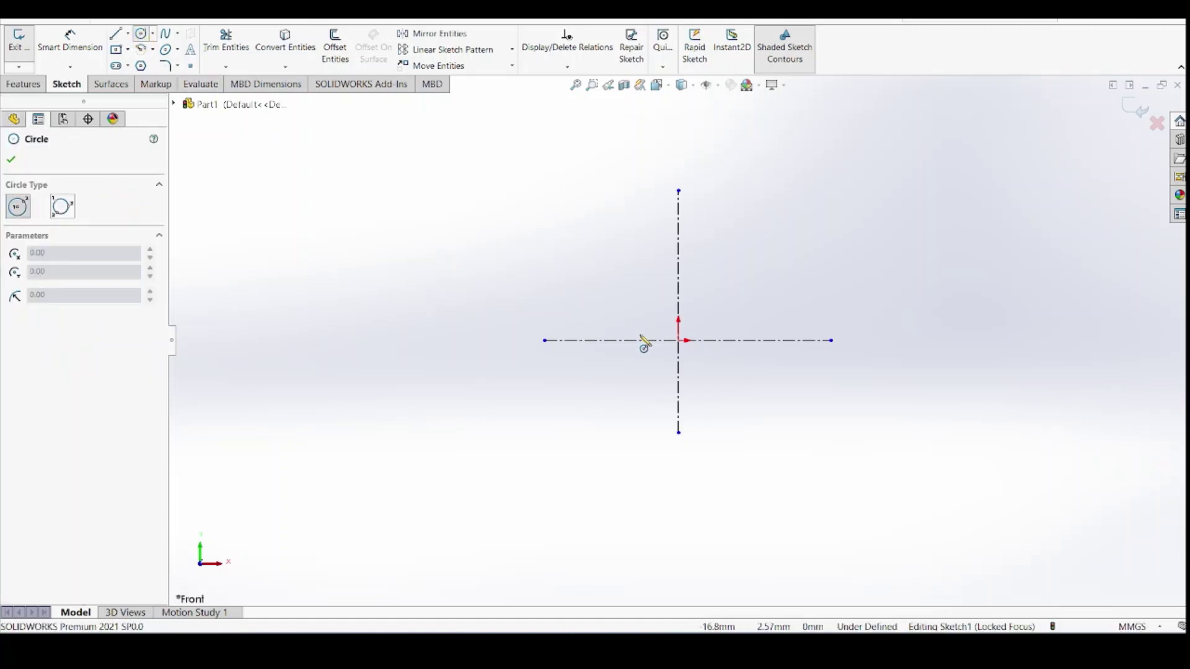
click(679, 434)
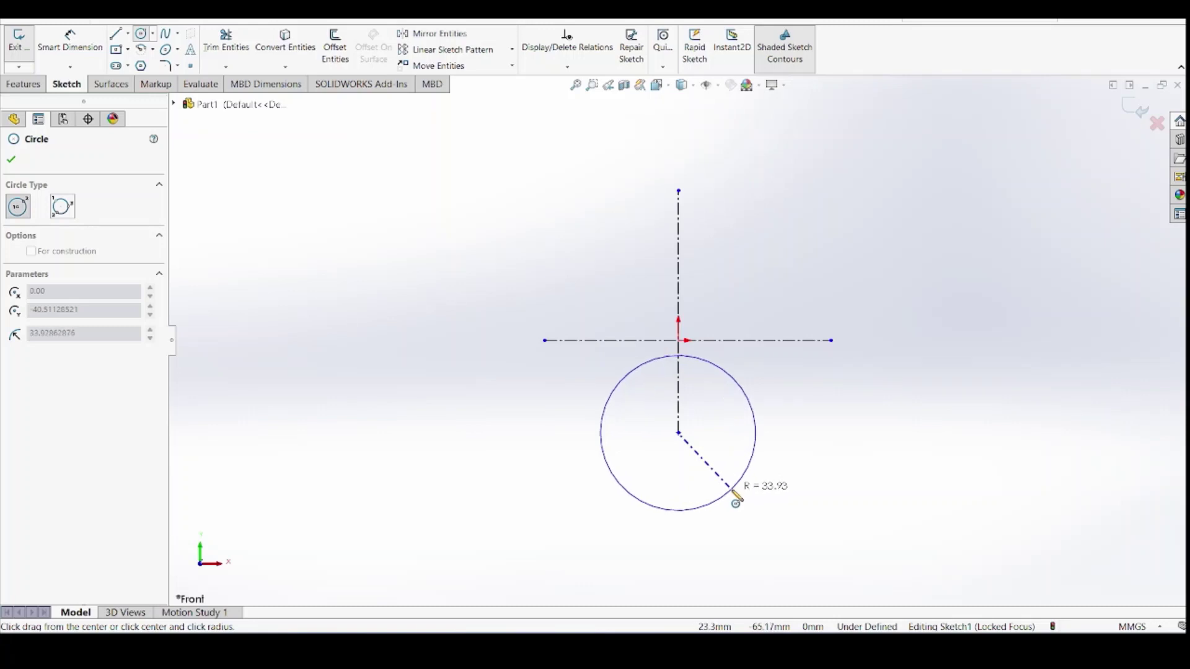
click(733, 491)
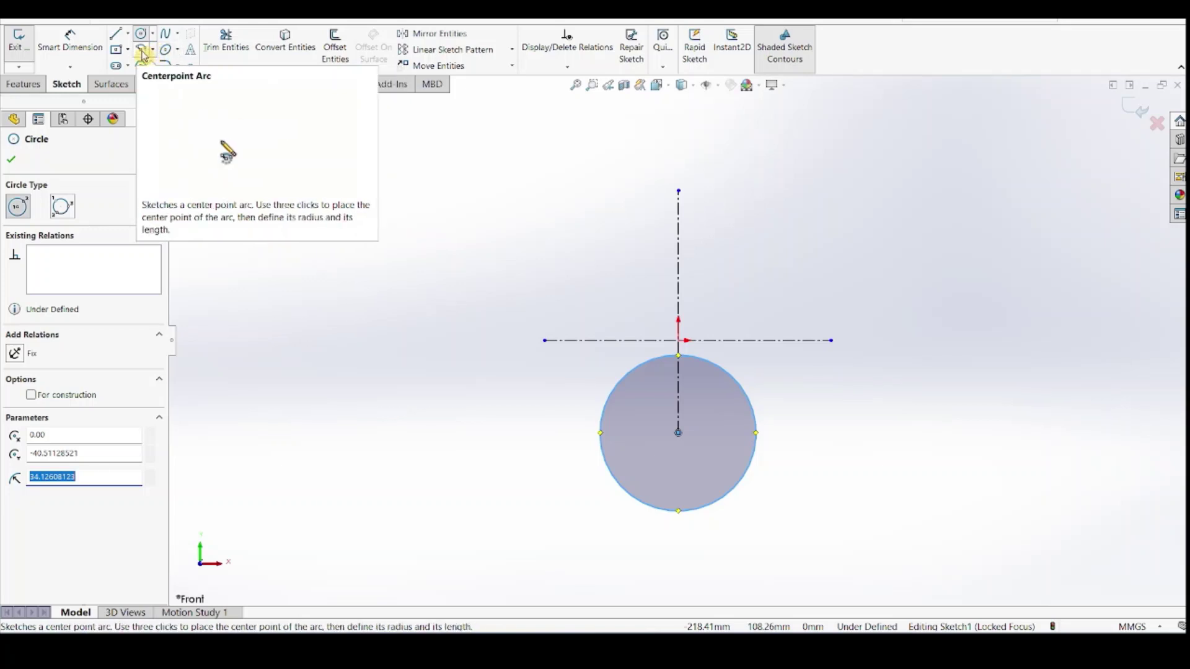
Sketch a centerpoint arc above the centerlines, centred on the origin, with a radius of about 88 mm spanning about 83 degrees
click(144, 55)
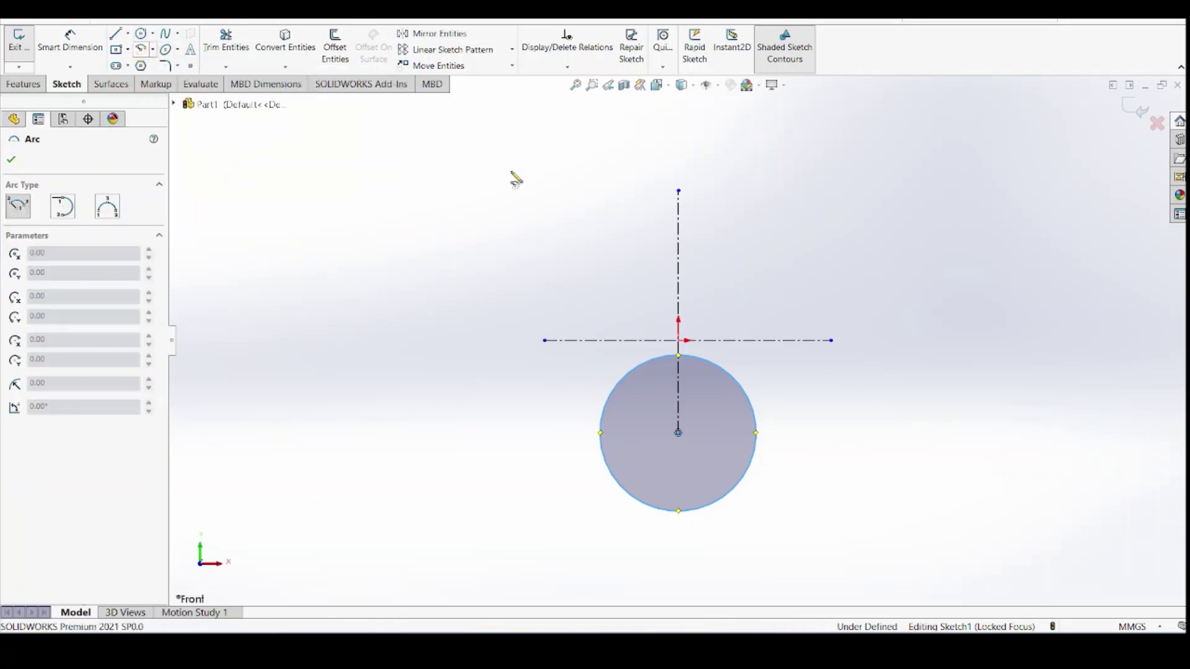
click(678, 341)
click(545, 191)
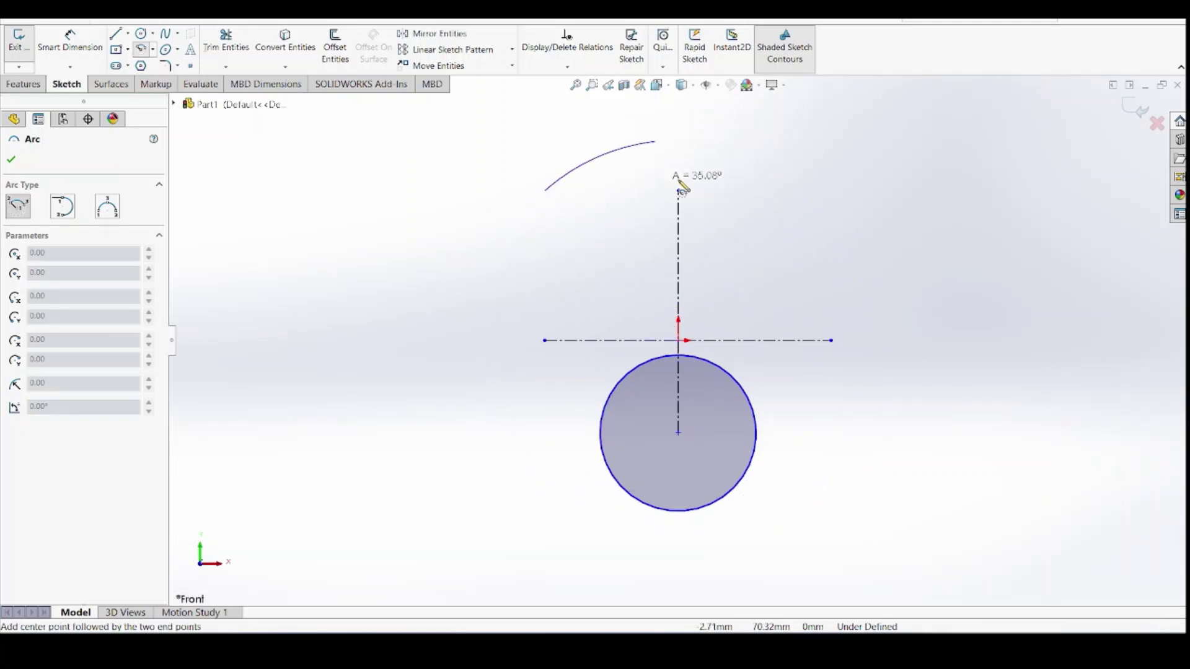
click(791, 228)
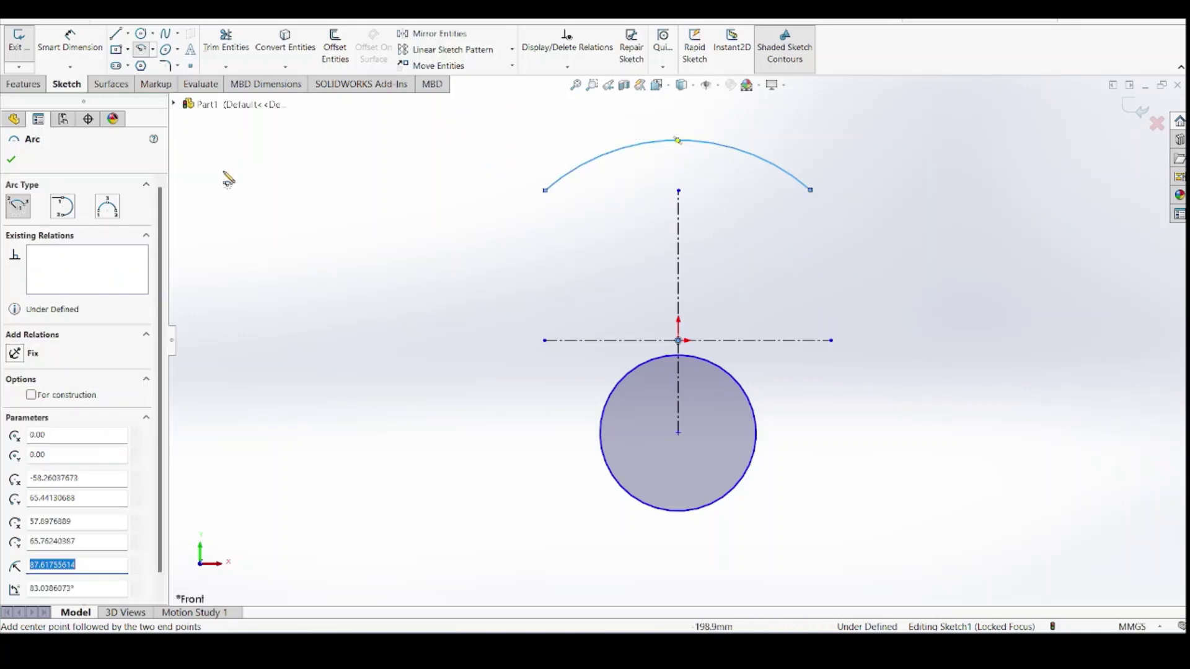
click(12, 161)
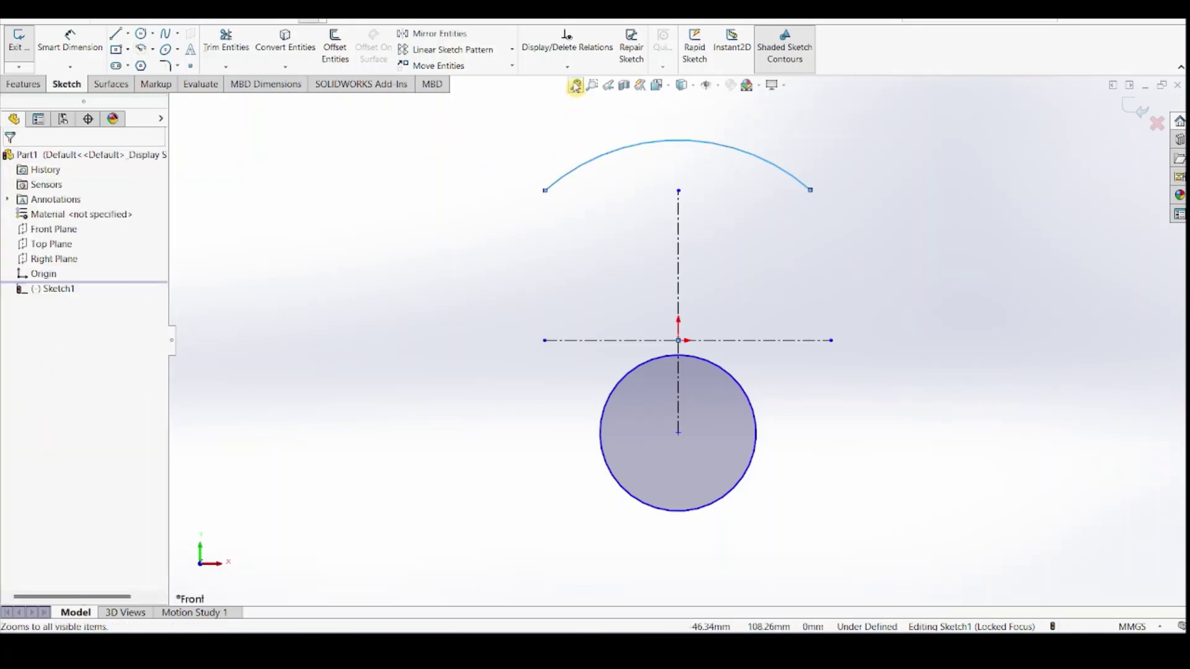
Add a Horizontal relation between the two endpoints of the upper arc
click(513, 164)
click(567, 66)
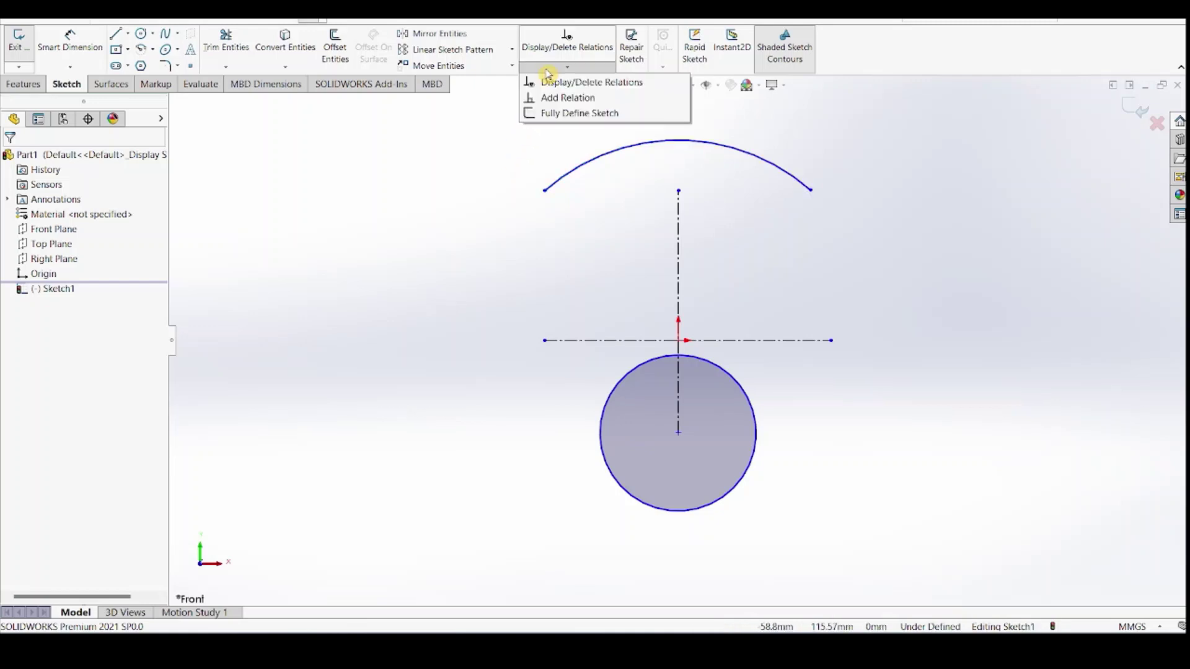
click(547, 98)
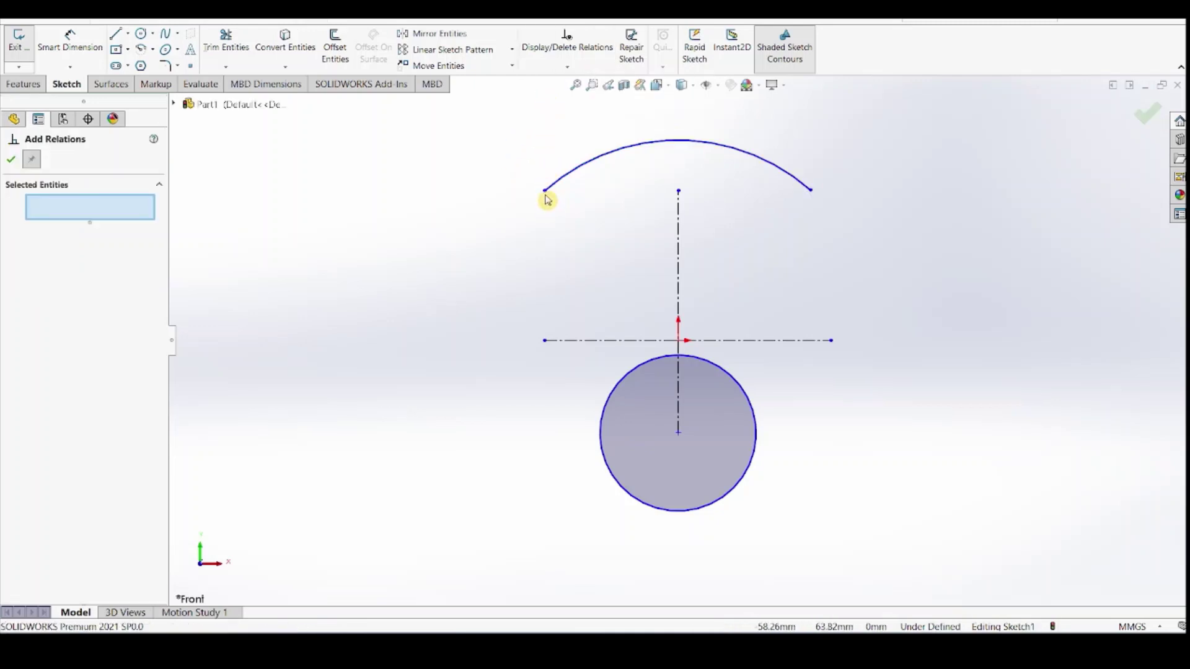
click(545, 191)
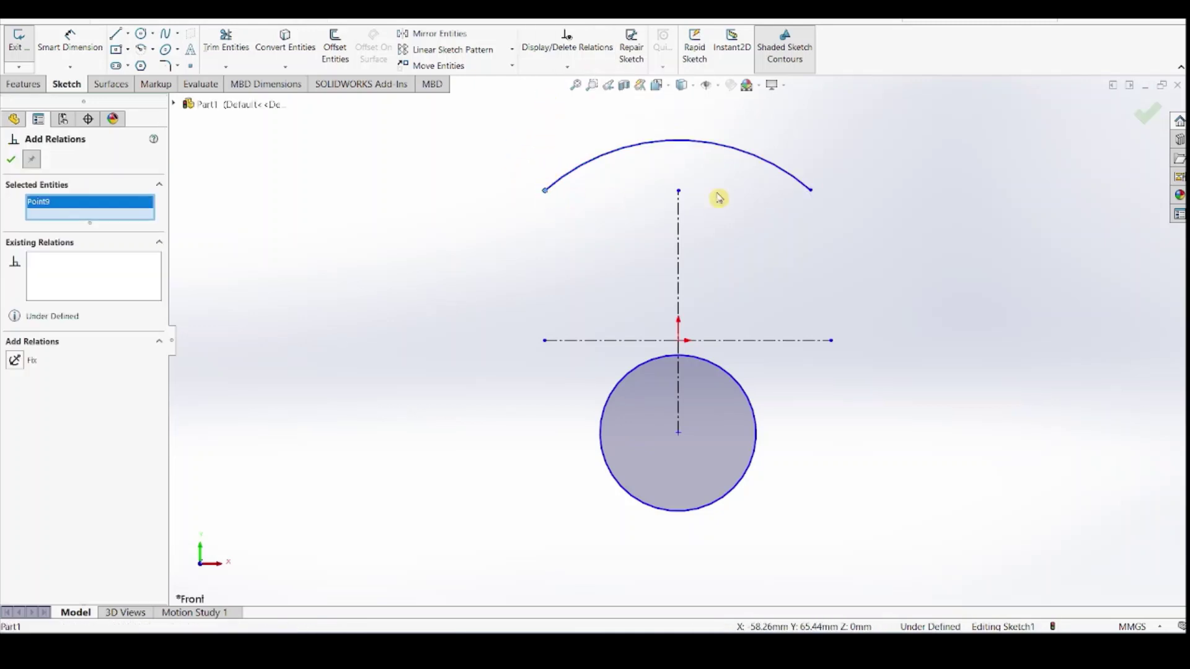
click(809, 192)
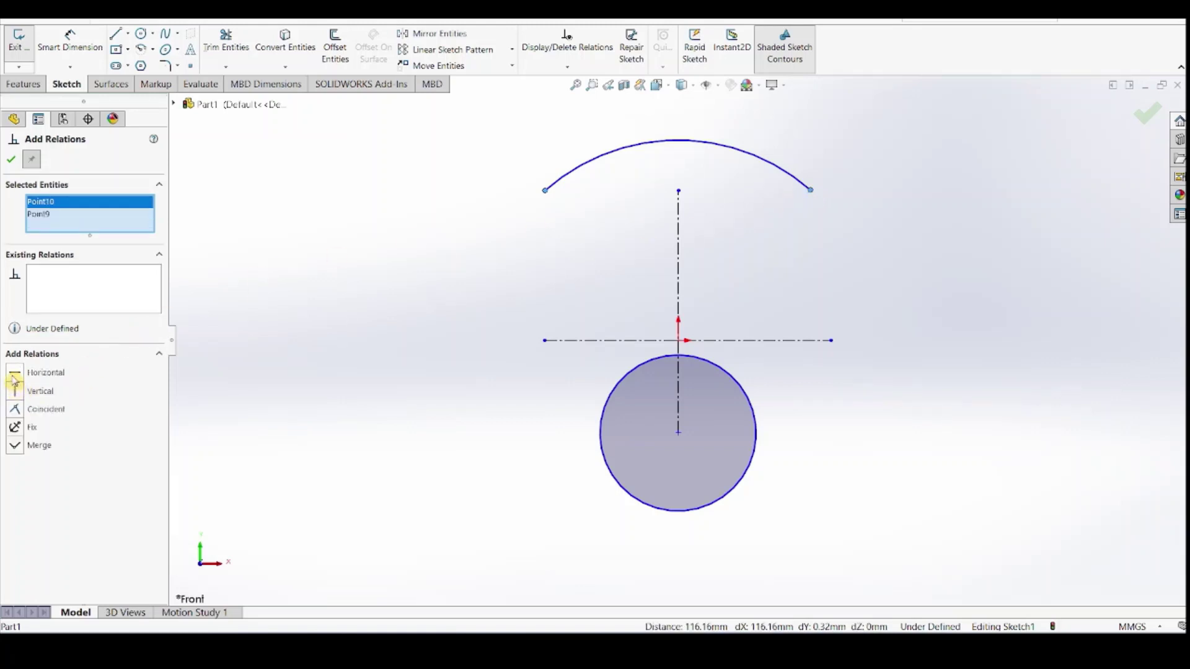
click(11, 164)
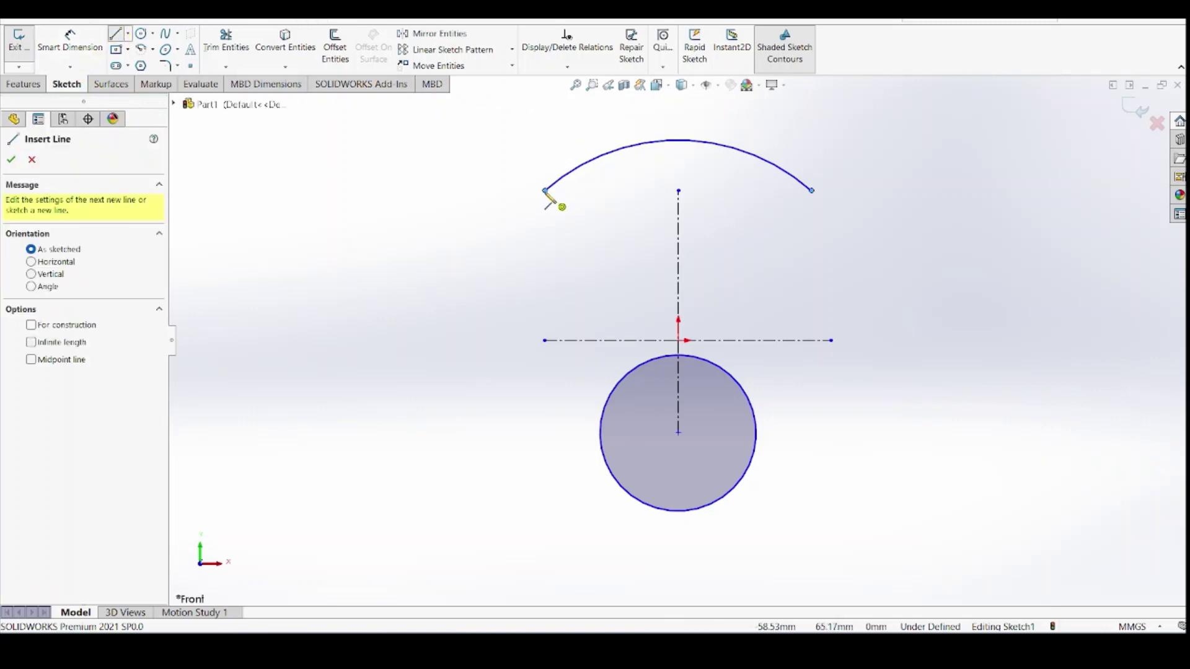
Draw two straight lines, each about 116 mm long, from the arc's endpoints to the sides of the circle, tangent to it
key(Escape)
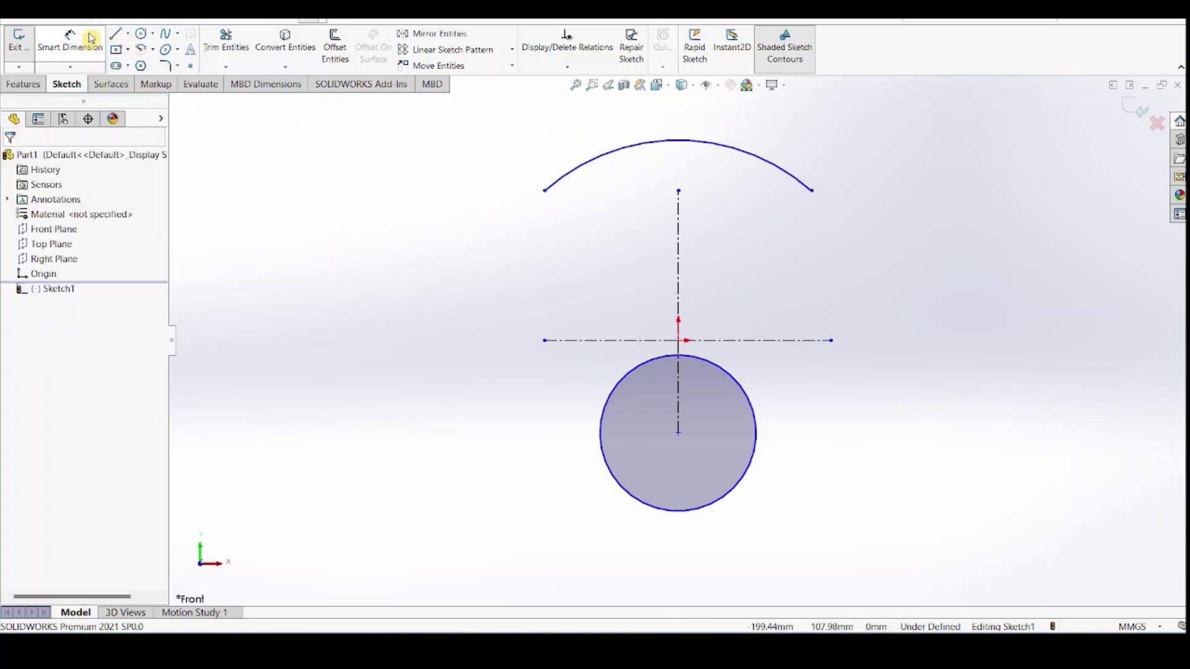
click(115, 33)
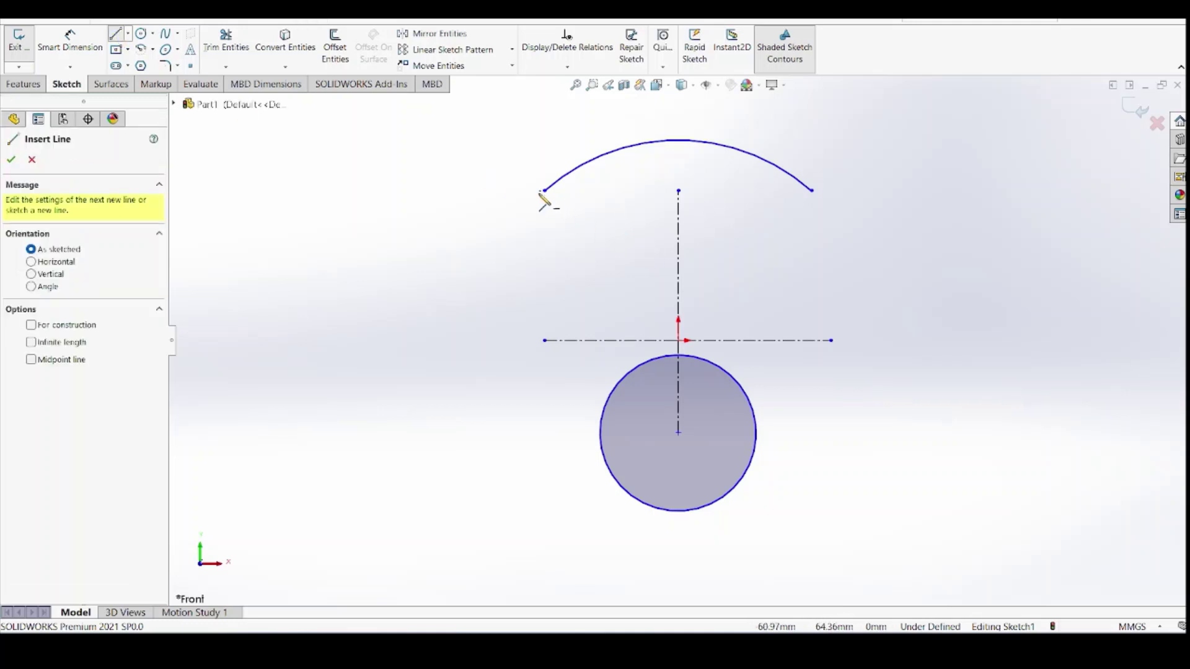
click(545, 191)
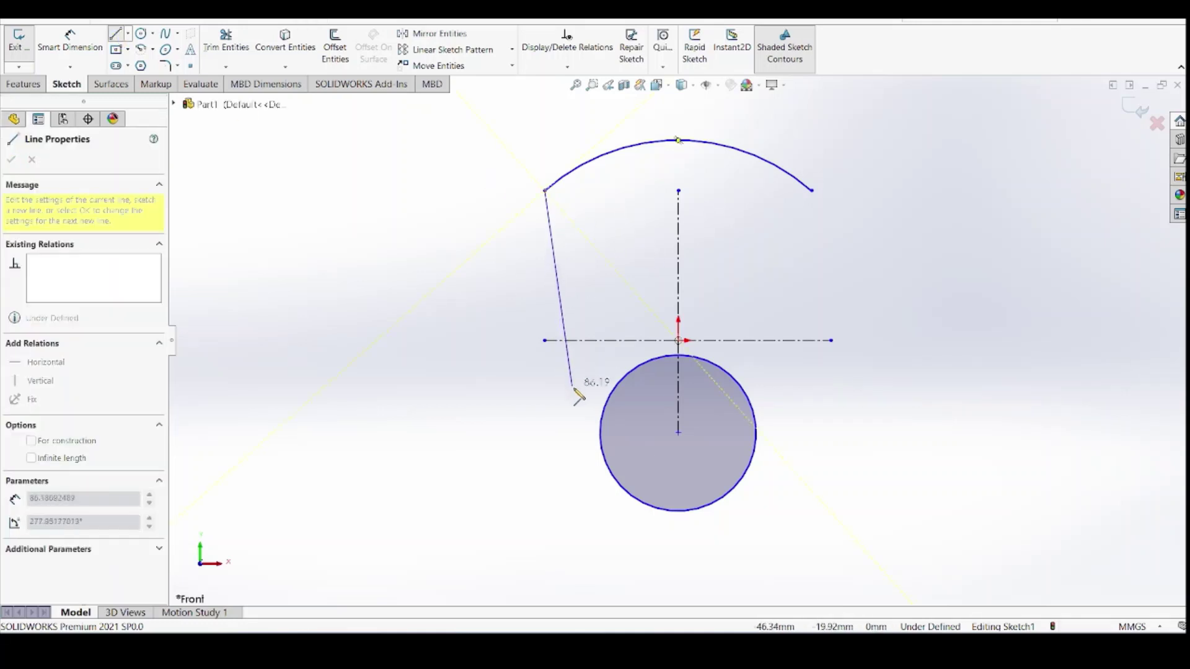
click(603, 451)
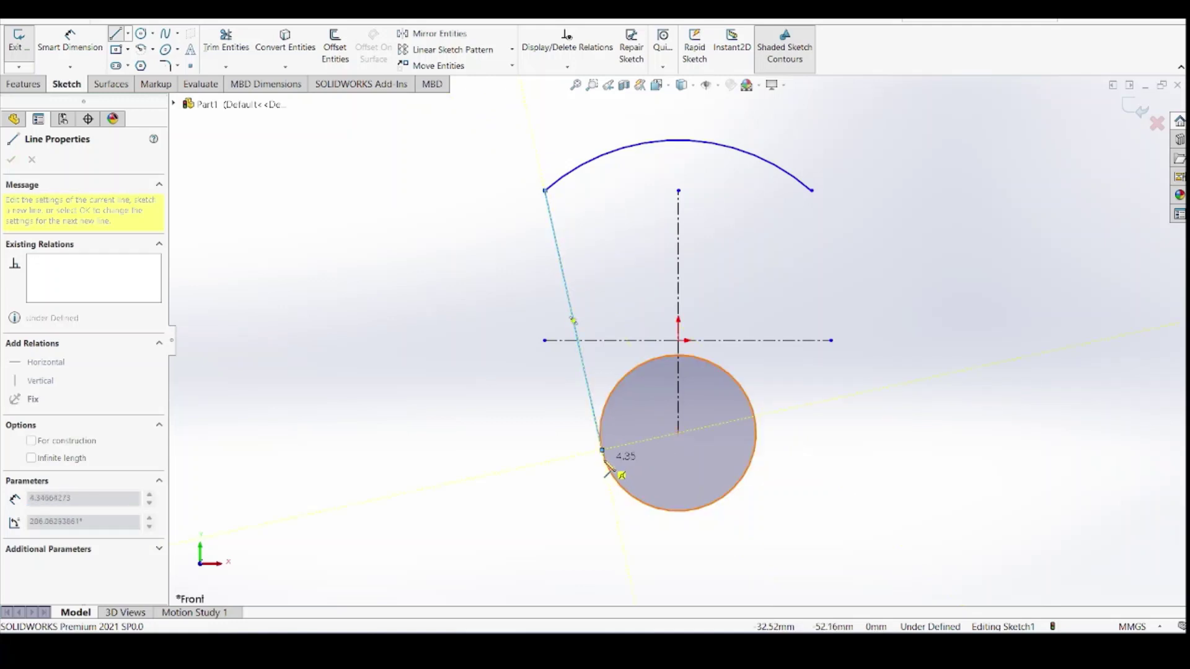
key(Escape)
key(Escape)
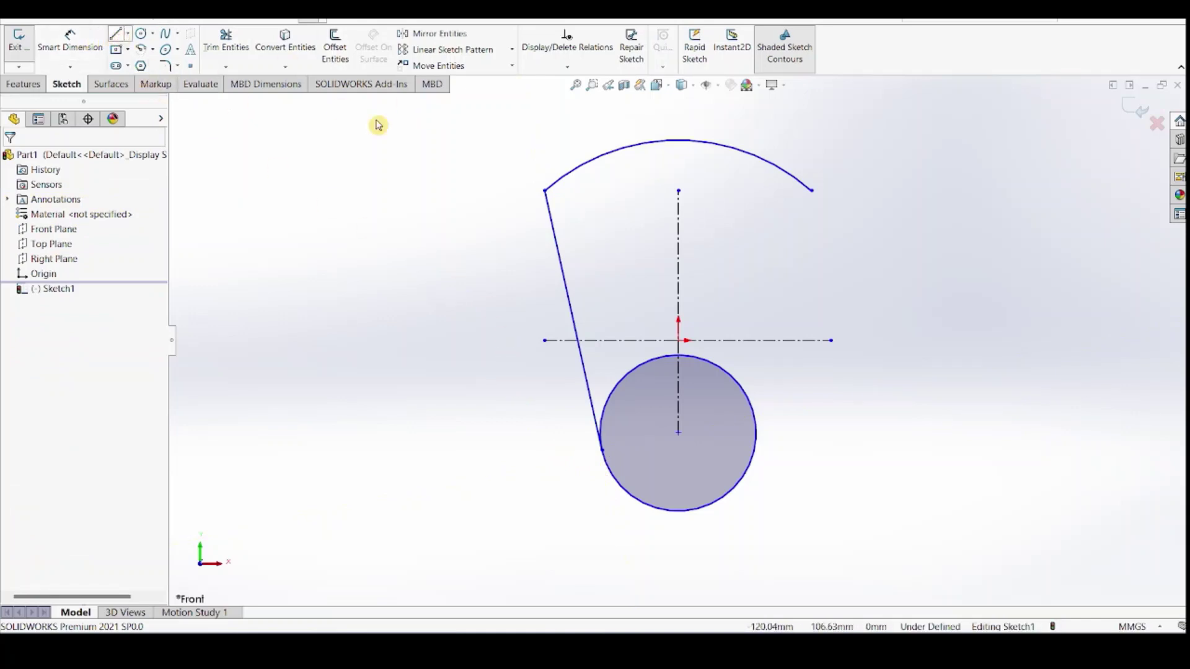
click(811, 191)
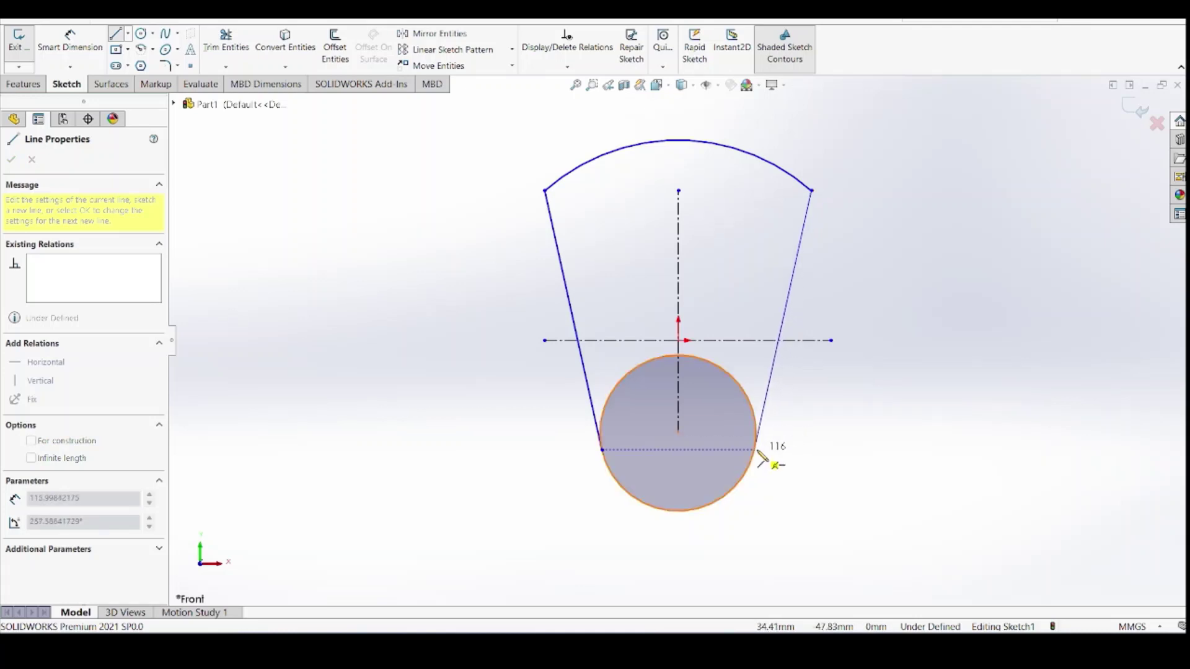
click(761, 460)
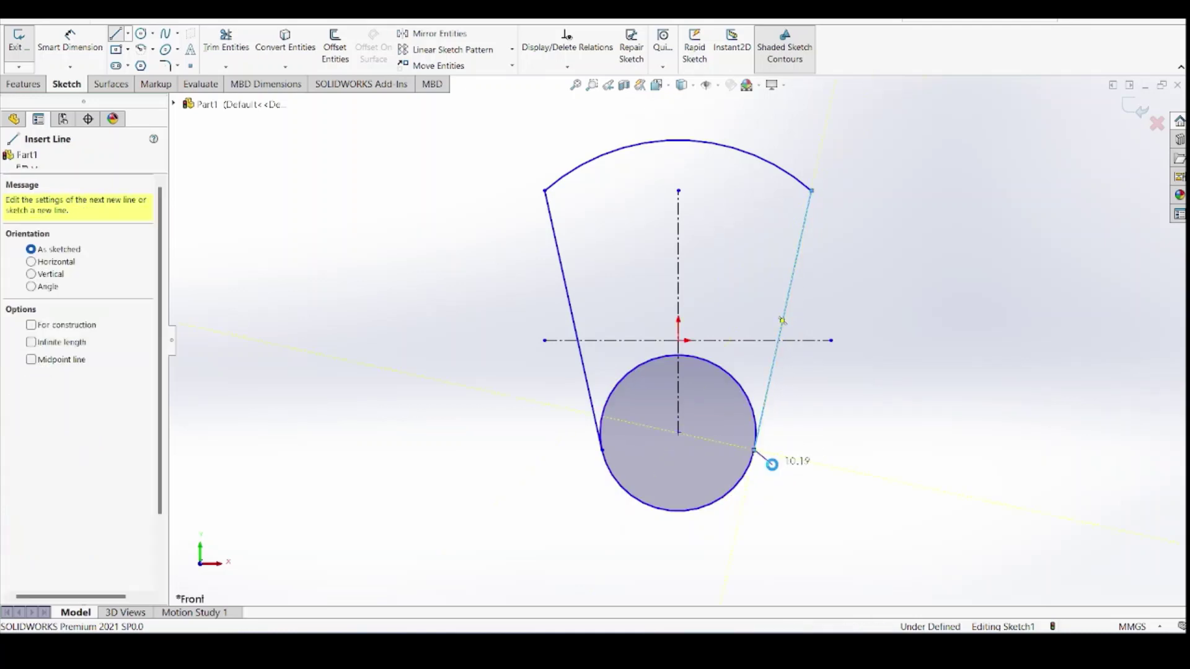
key(Escape)
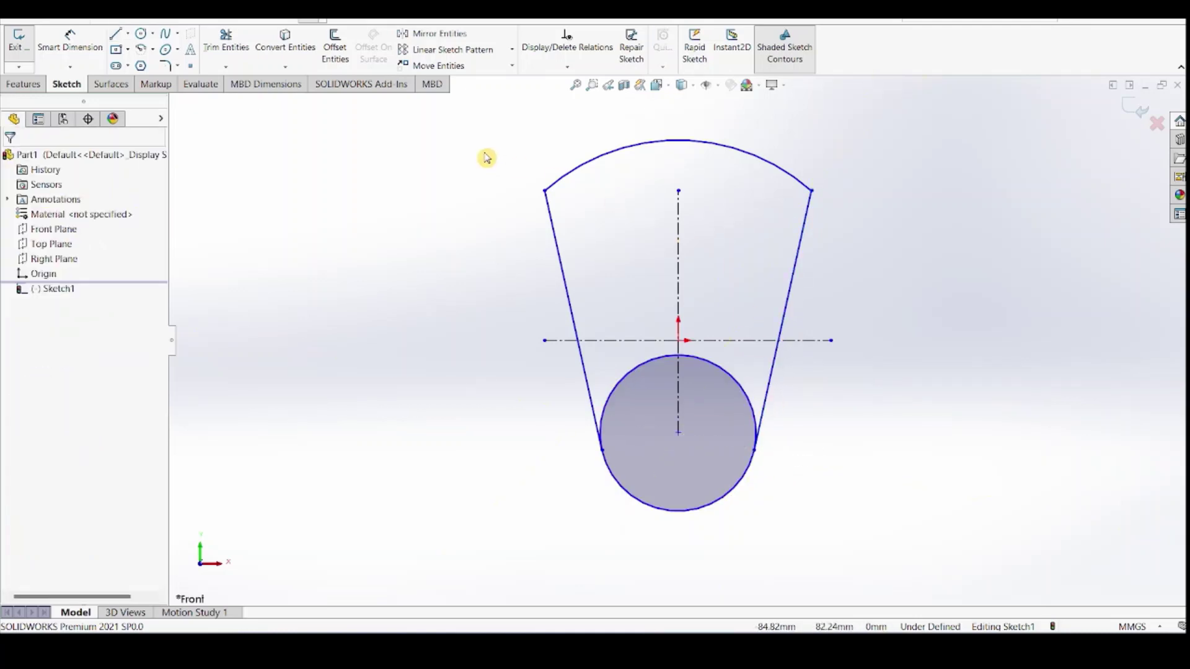
Dimension the lower circle to a diameter of 72 mm
click(74, 43)
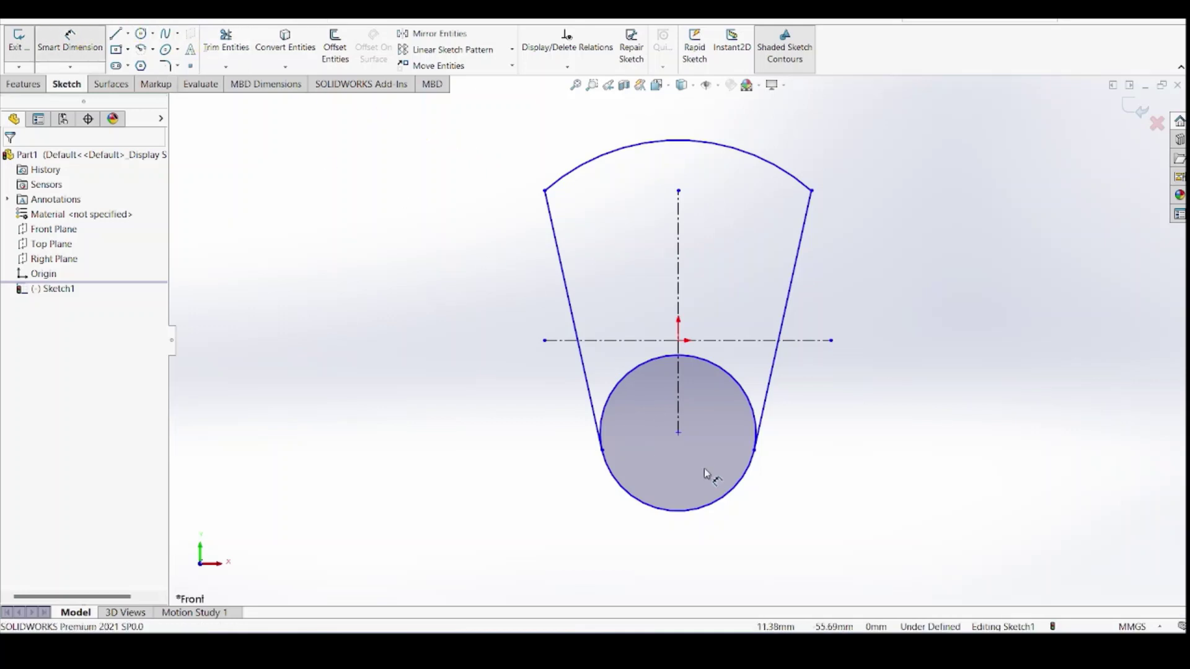
click(734, 494)
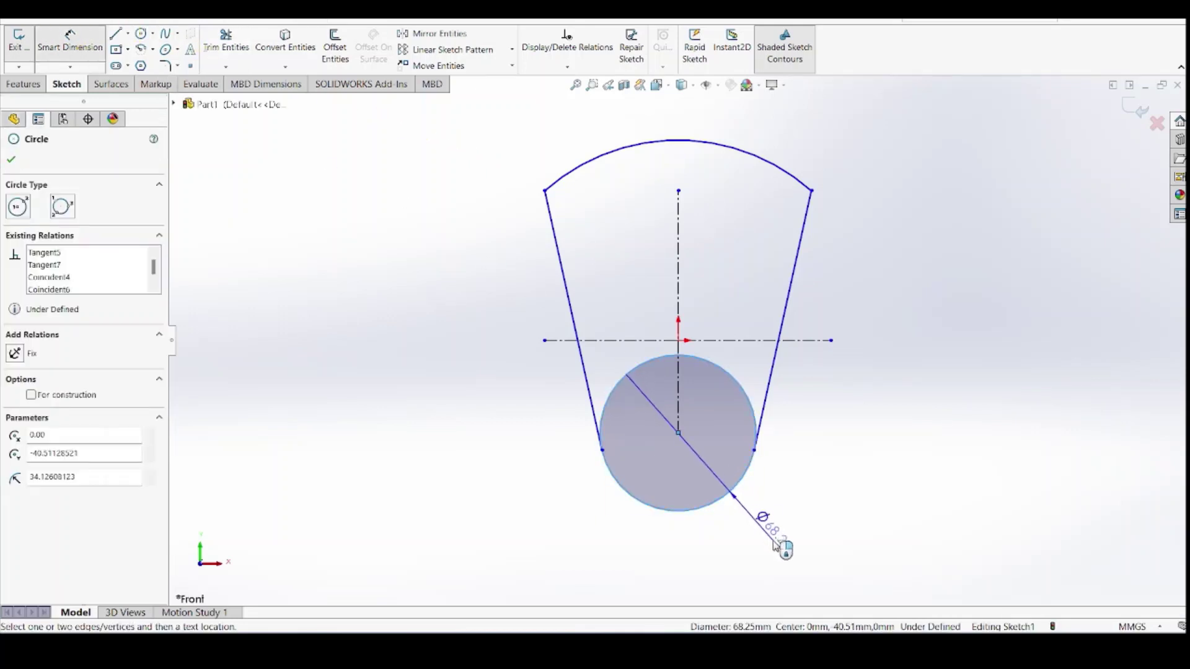
click(793, 558)
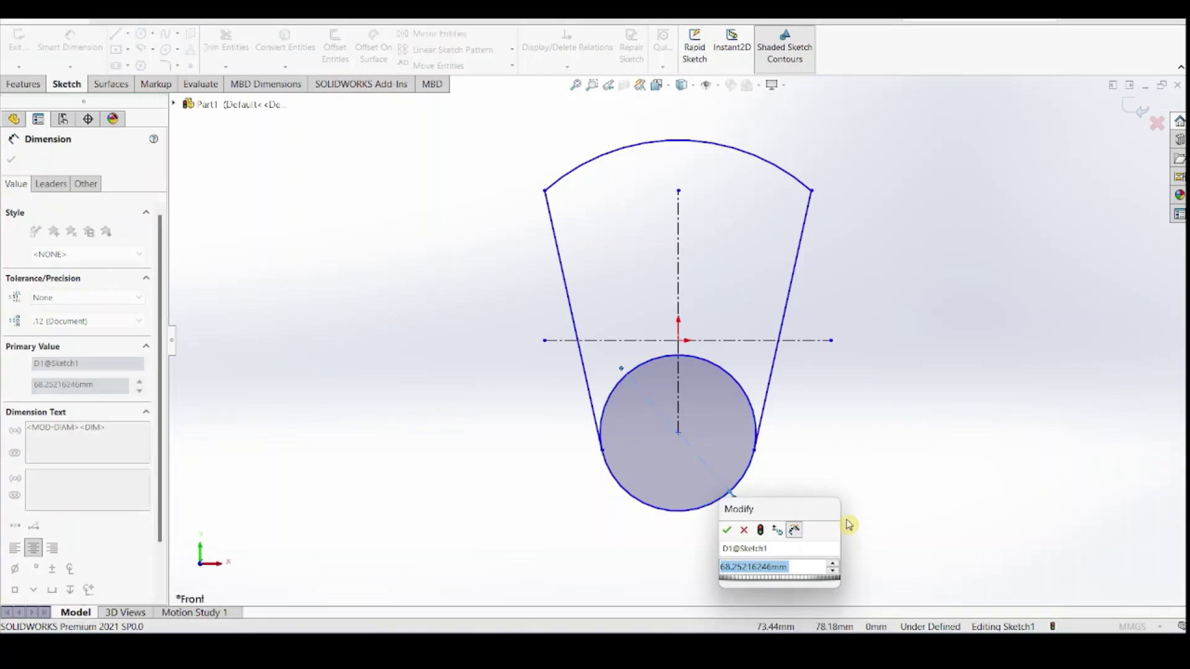
text(7)
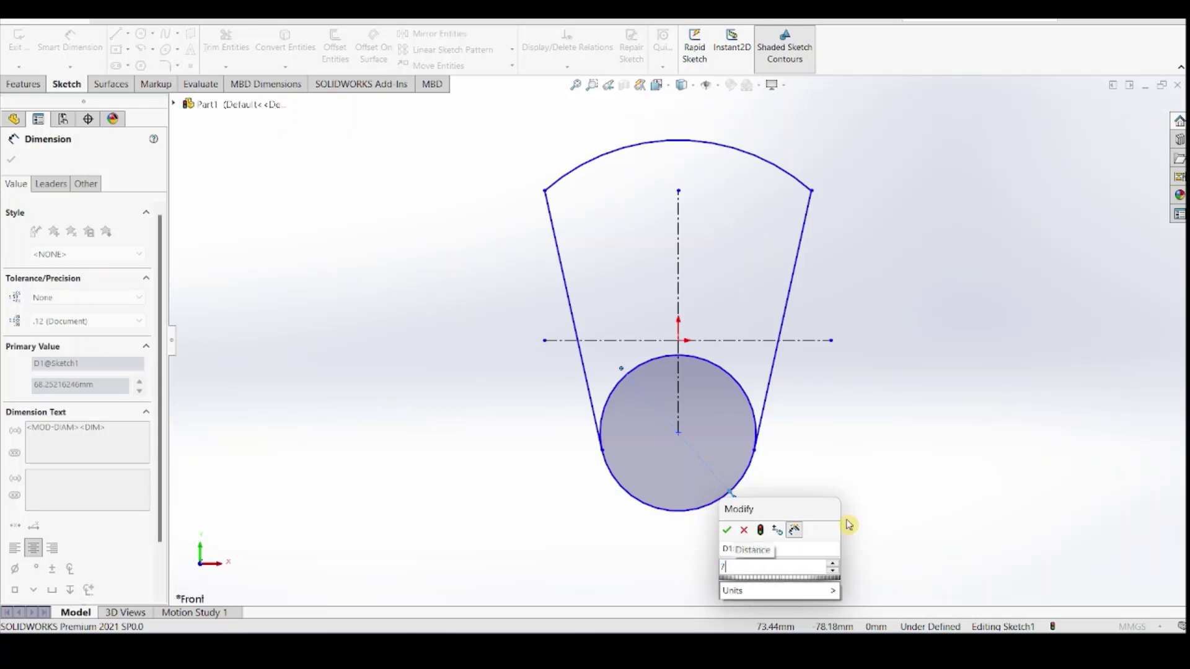
text(2)
key(Return)
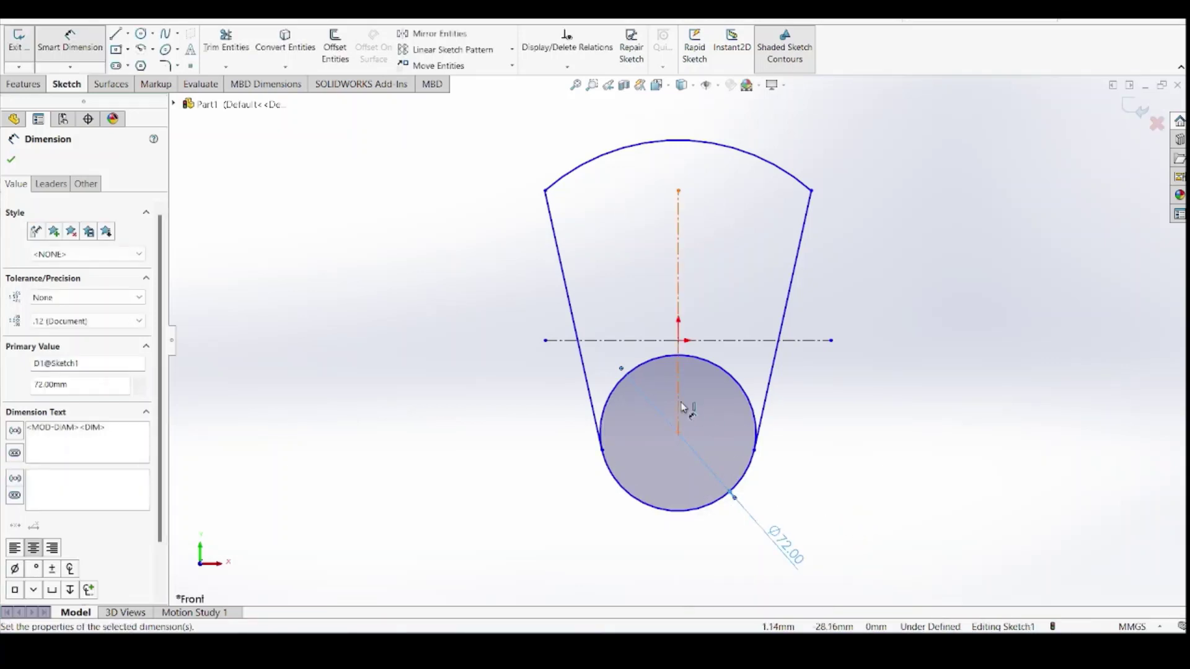
Dimension the vertical distance between the origin and the lower circle's centre to 44 mm
click(678, 340)
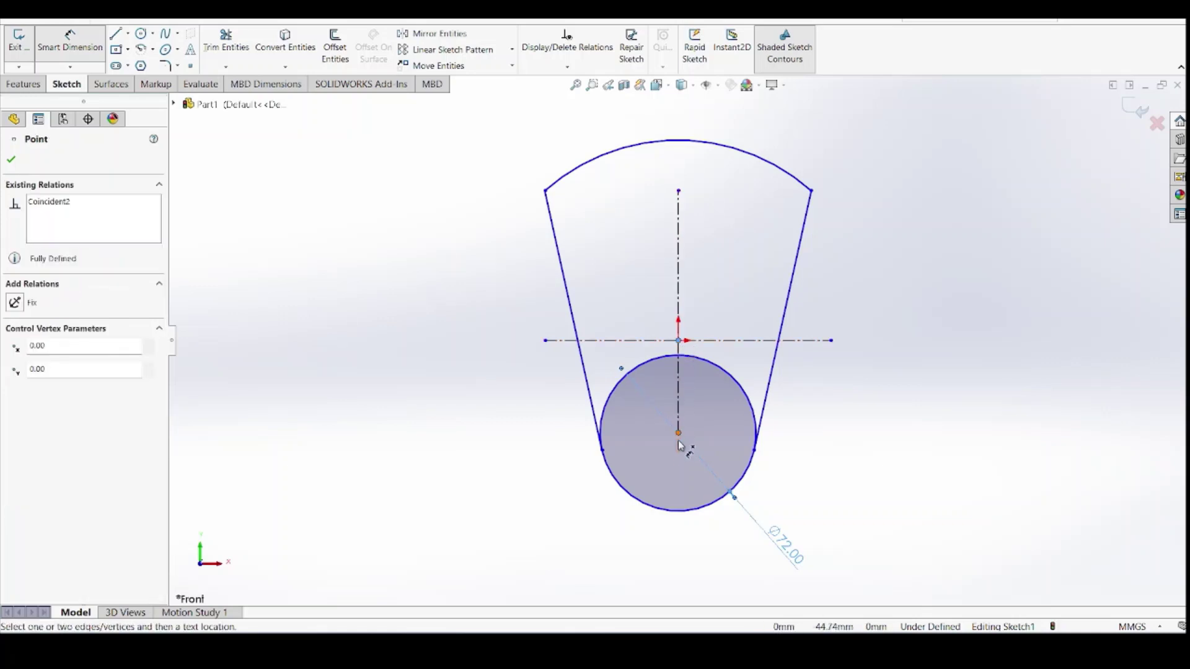
click(679, 433)
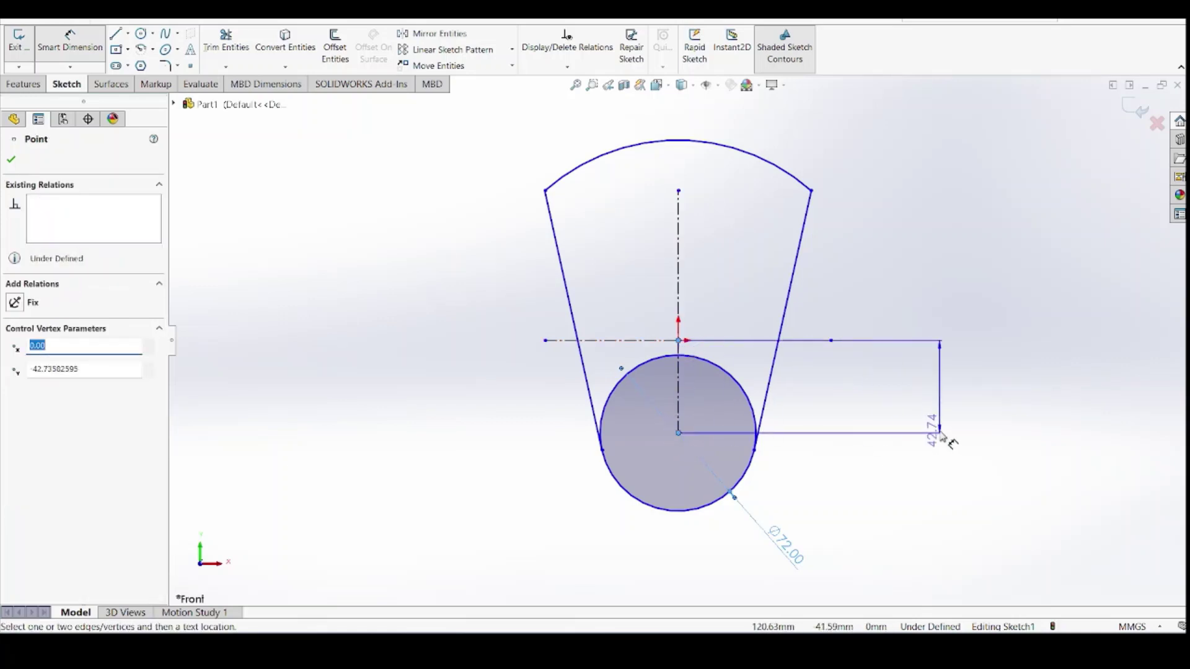
click(951, 443)
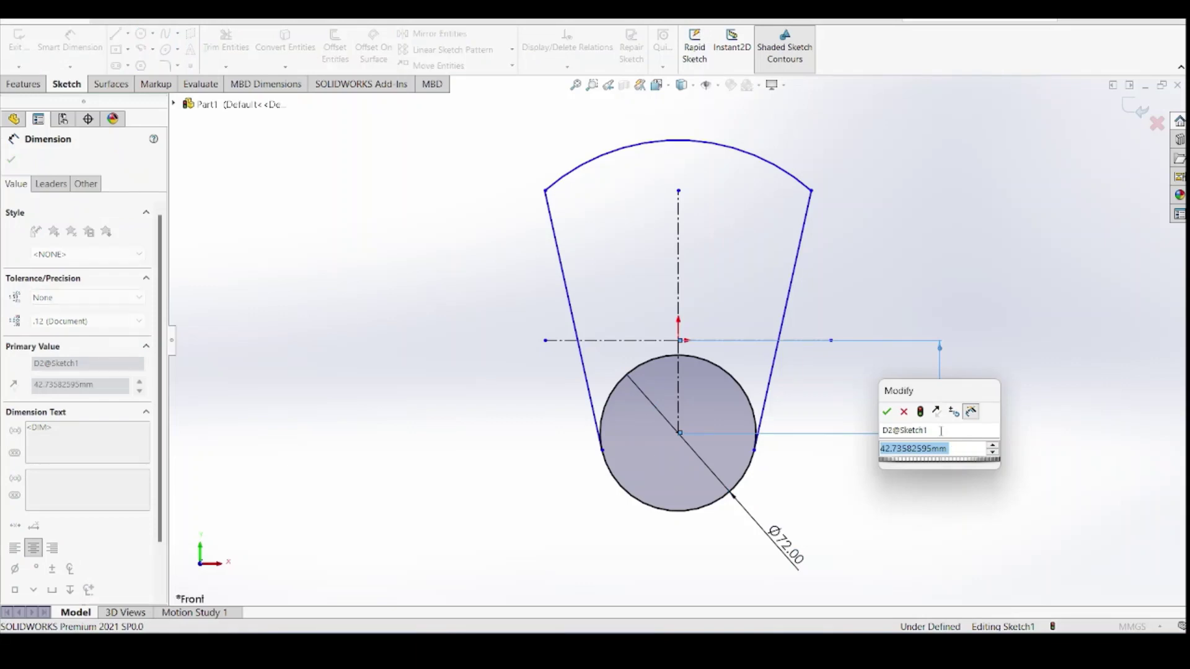
text(44)
key(Return)
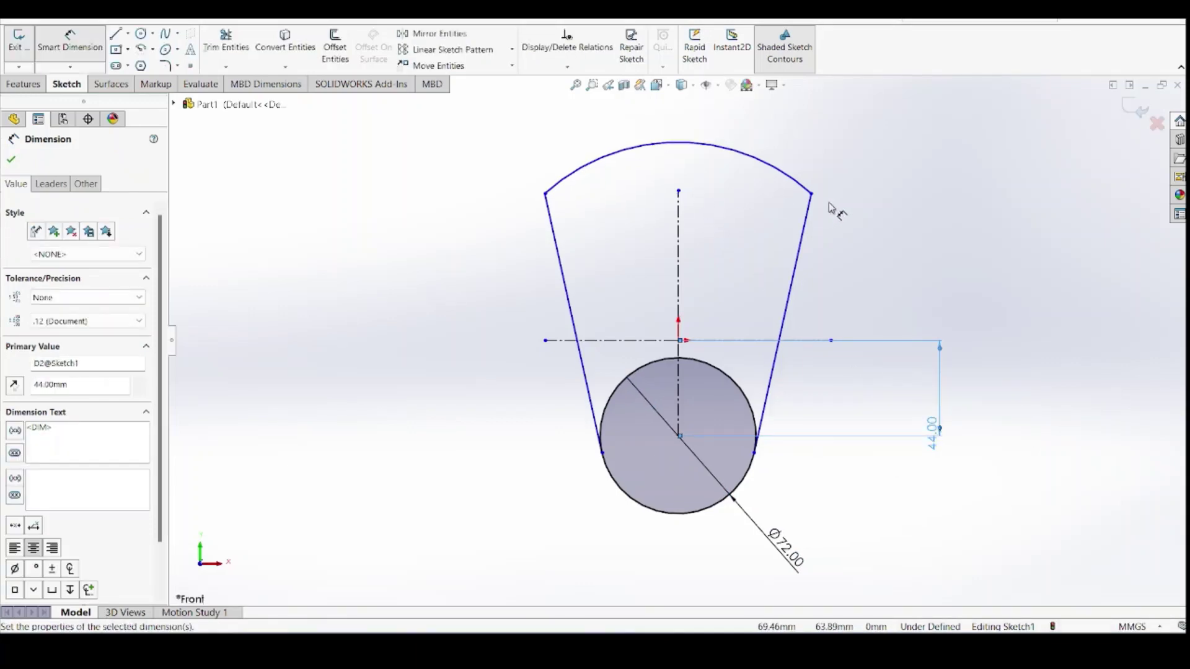
Dimension the upper arc to a radius of 80 mm
click(785, 154)
click(815, 132)
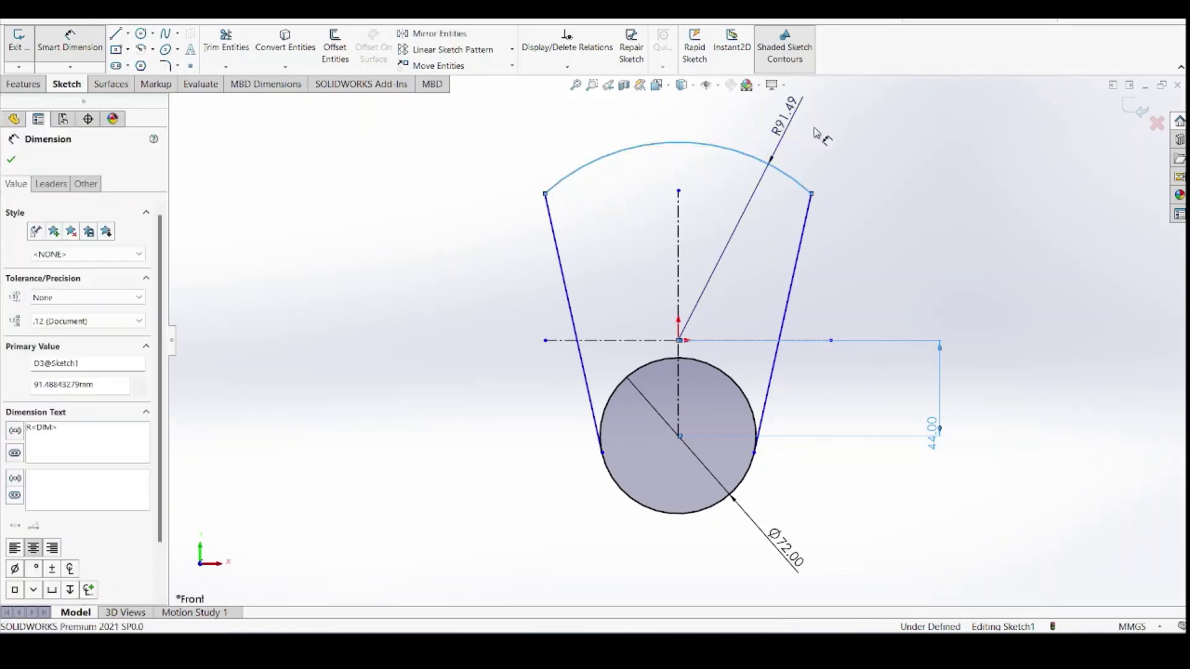
text(80)
key(Return)
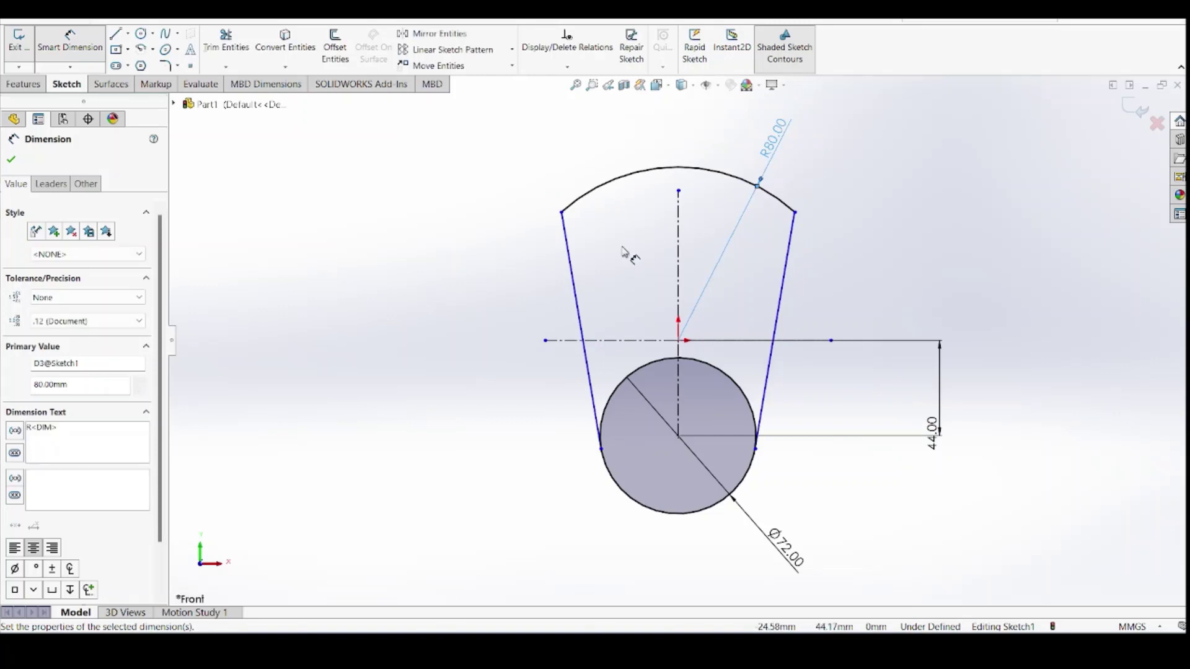
Dimension the angle between the two slanted side lines to 33 degrees
click(575, 291)
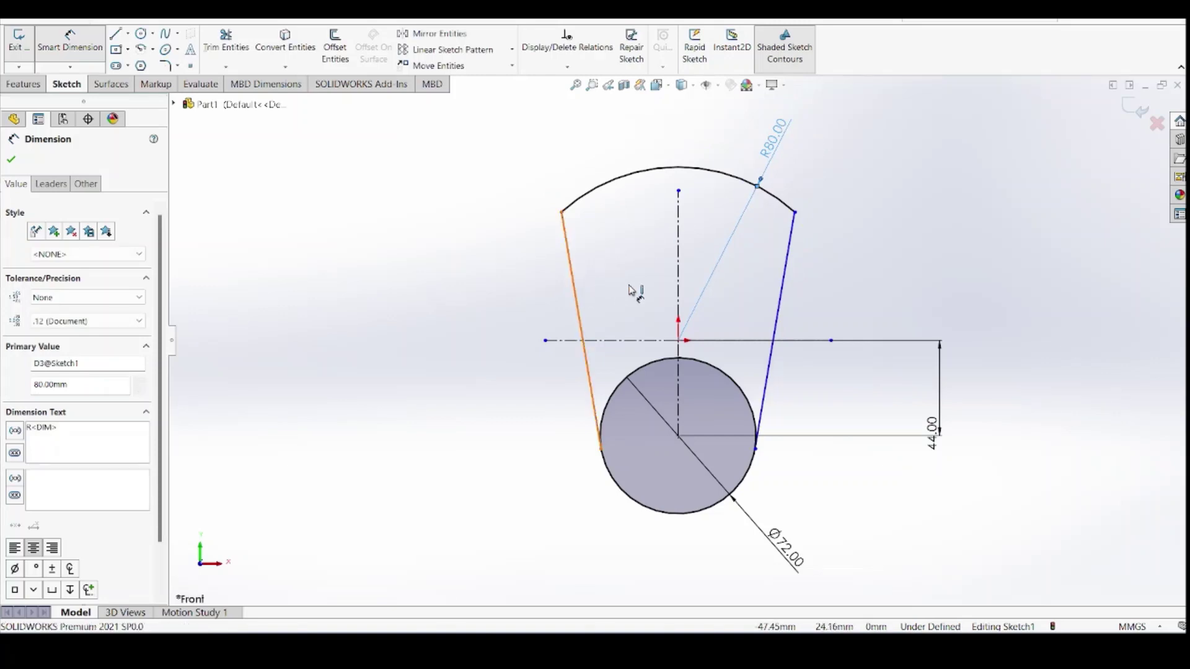
click(783, 297)
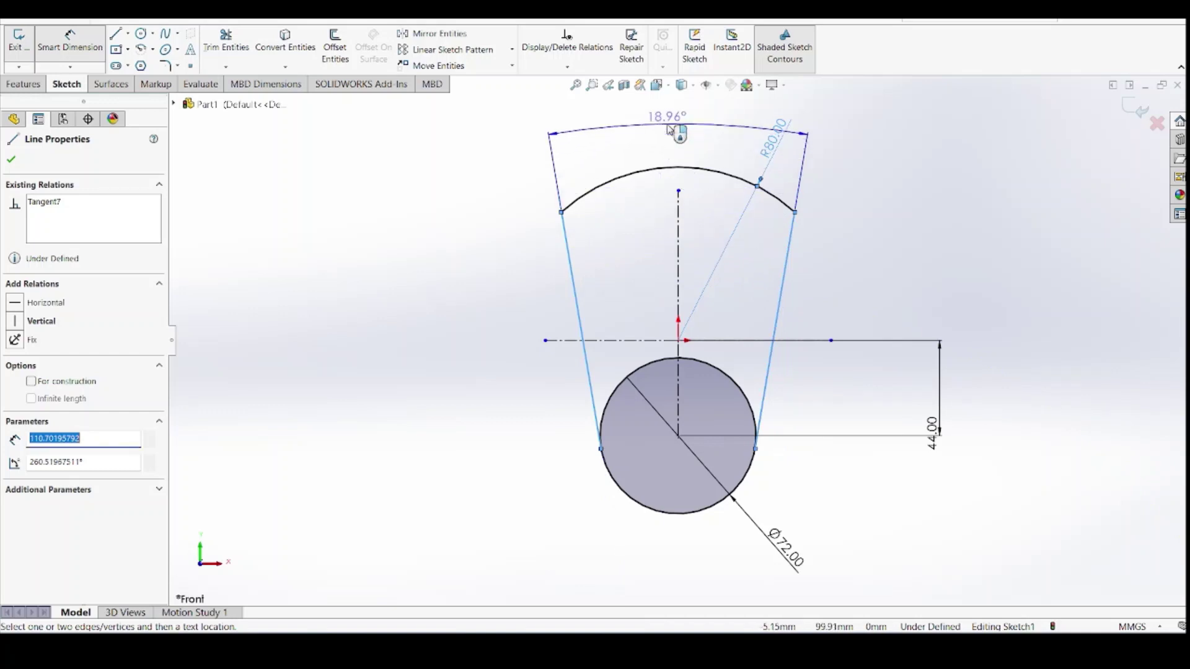
click(670, 129)
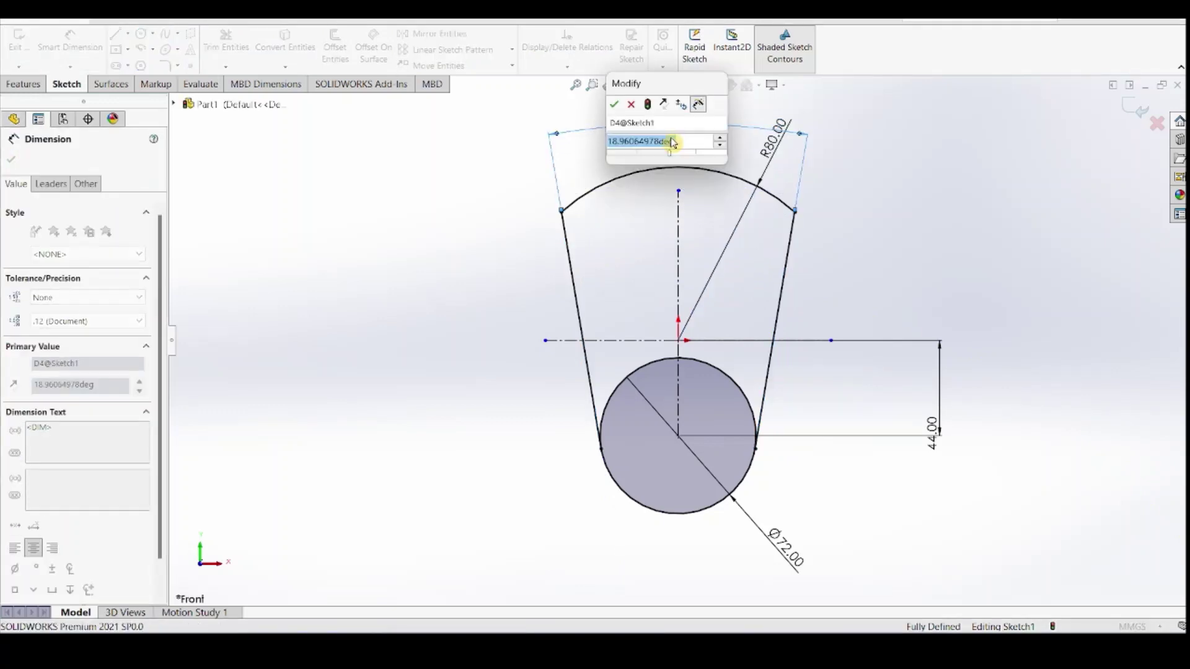
text(33)
key(Return)
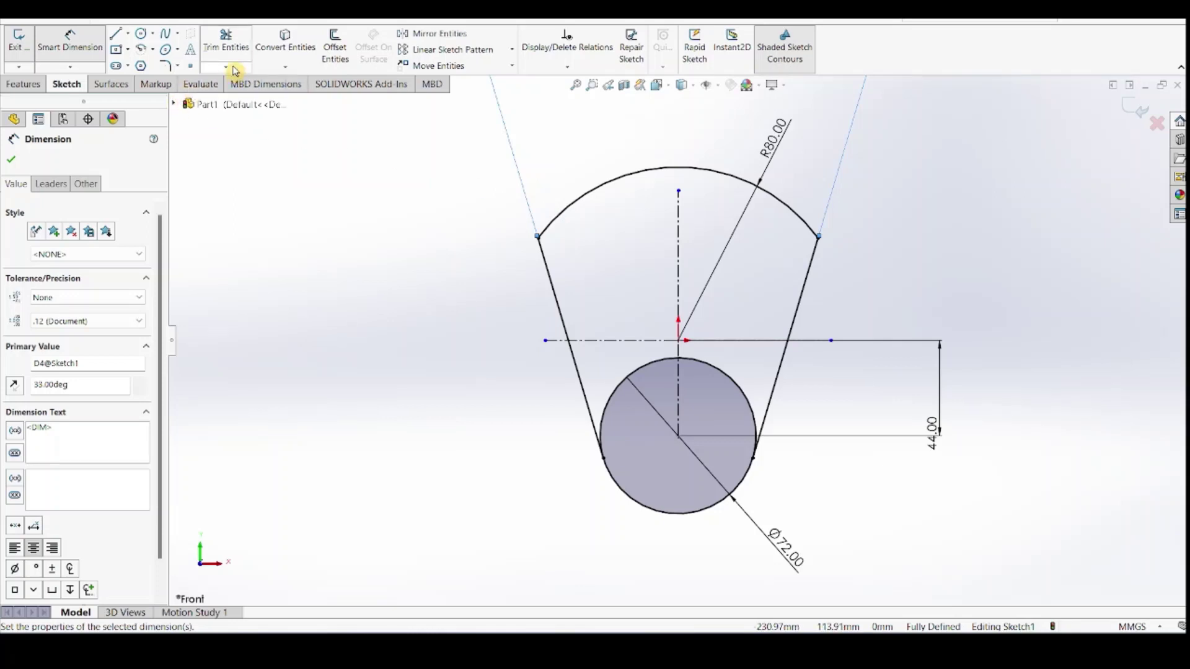
key(Escape)
Trim away the upper portion of the lower circle between the two tangent lines, leaving one closed outline
click(225, 43)
drag(618, 362, 651, 404)
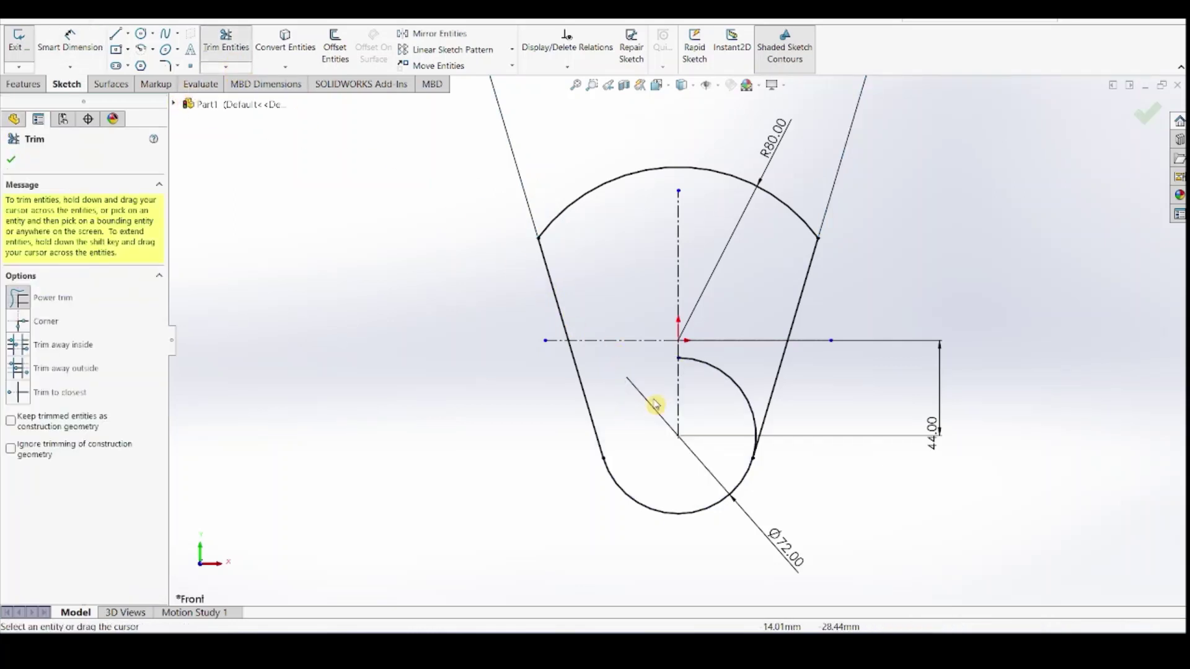
drag(738, 372, 690, 374)
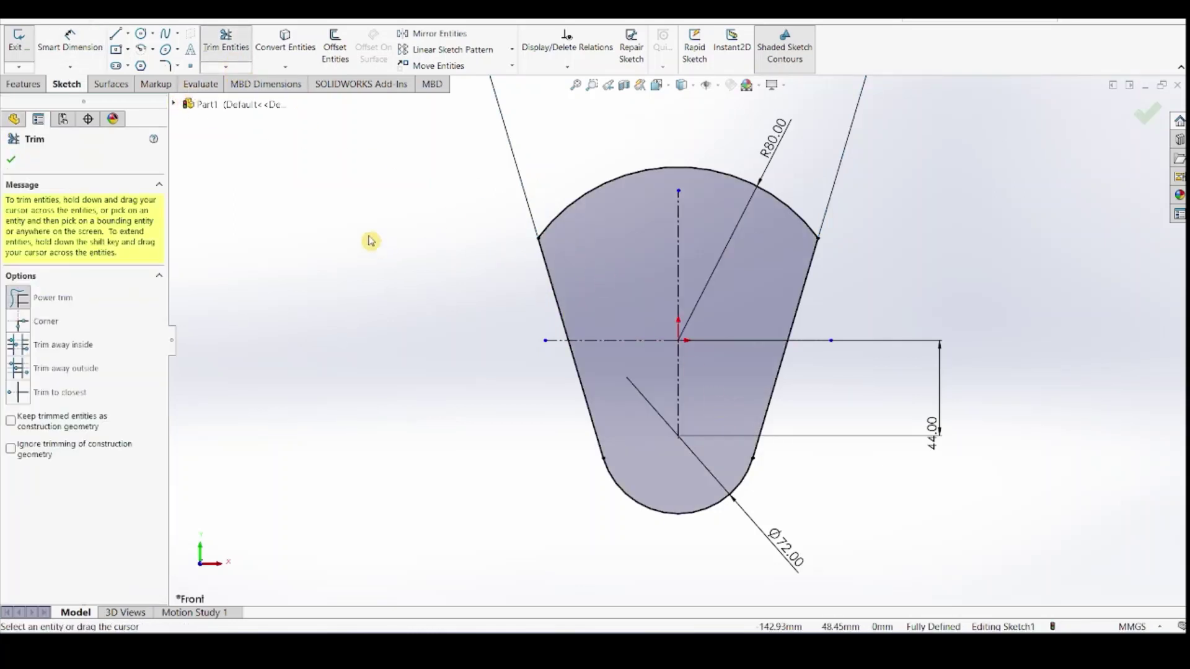
click(10, 161)
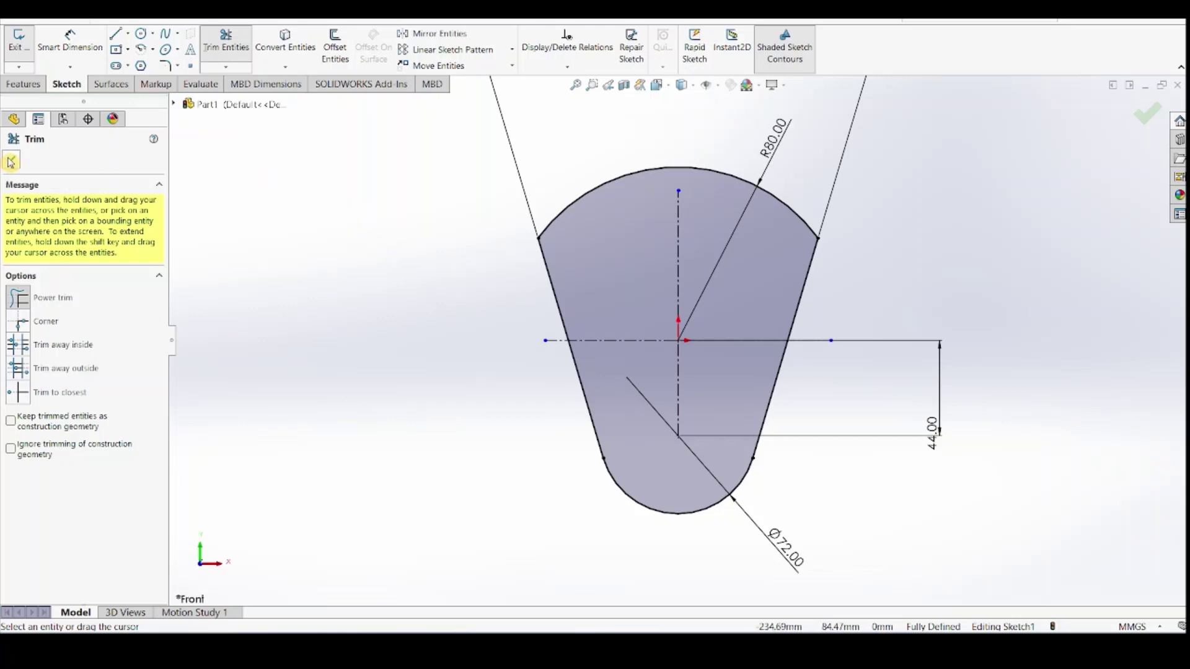
Extrude the closed profile as a blind boss 15 mm deep
click(24, 87)
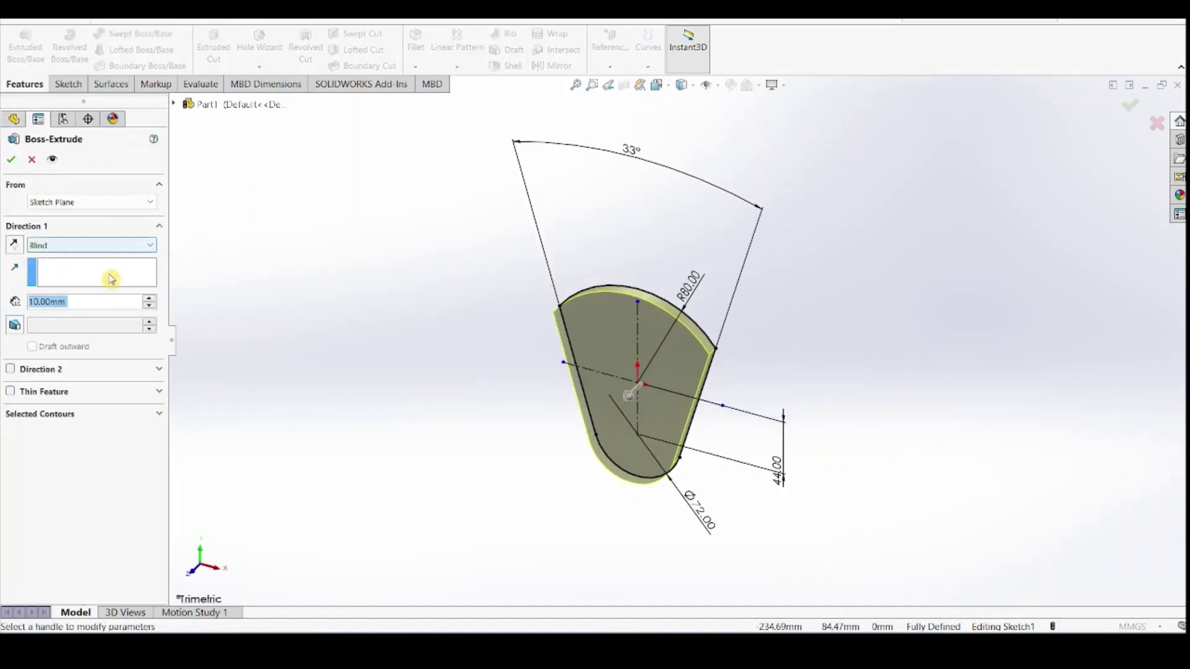
text(15)
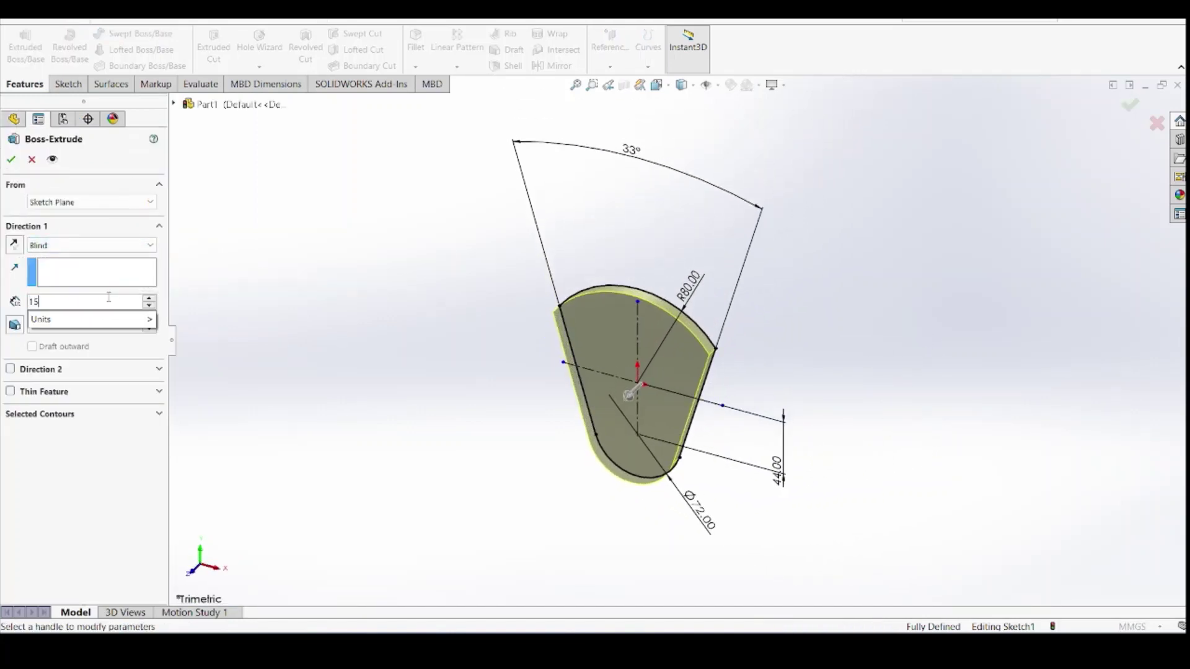
key(Return)
click(11, 159)
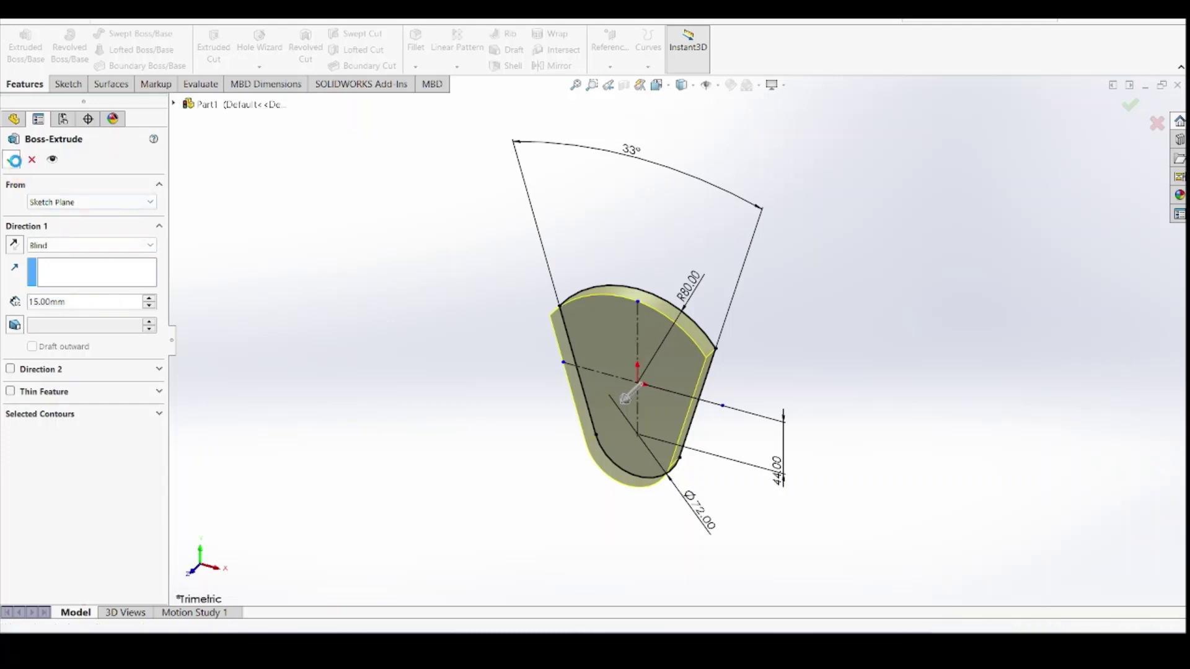
click(767, 445)
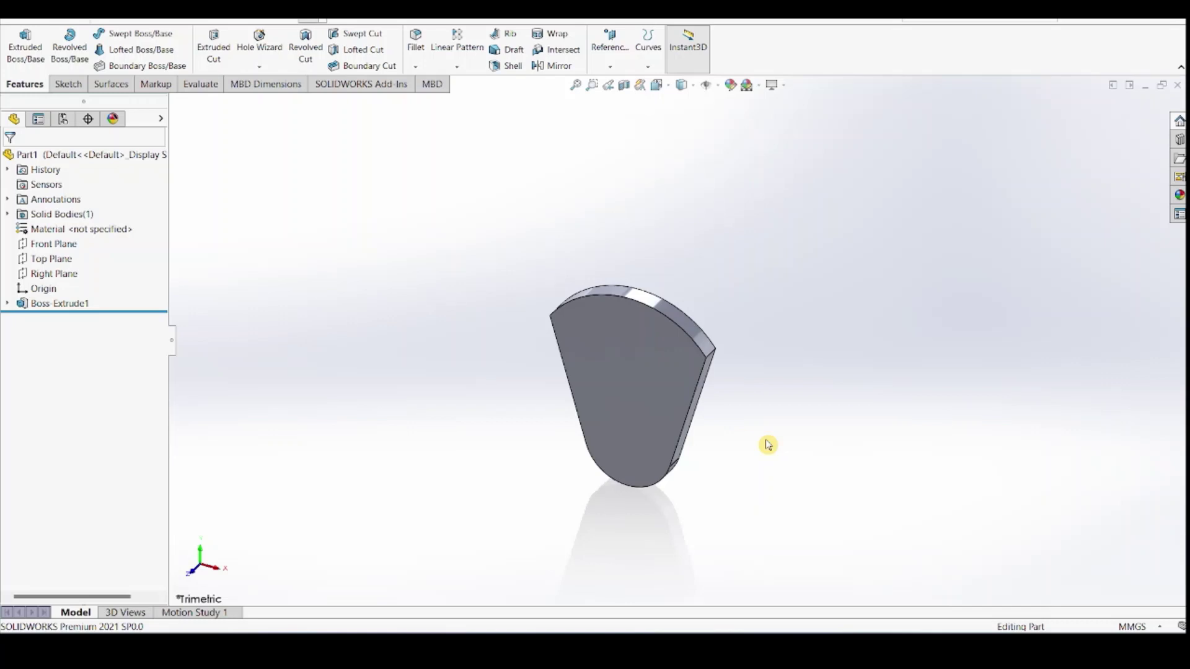
On the plate's back face, sketch a circle about 44 mm in diameter, concentric with the rounded lower end
middle_drag(768, 445, 664, 388)
click(664, 387)
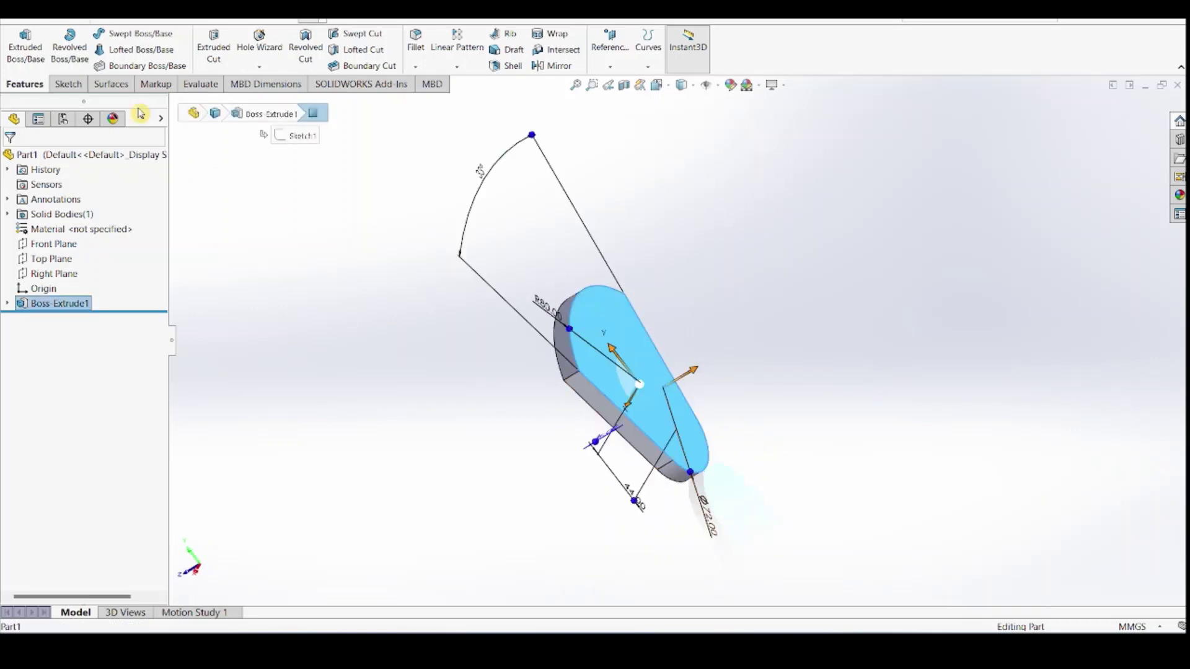
click(67, 84)
click(25, 42)
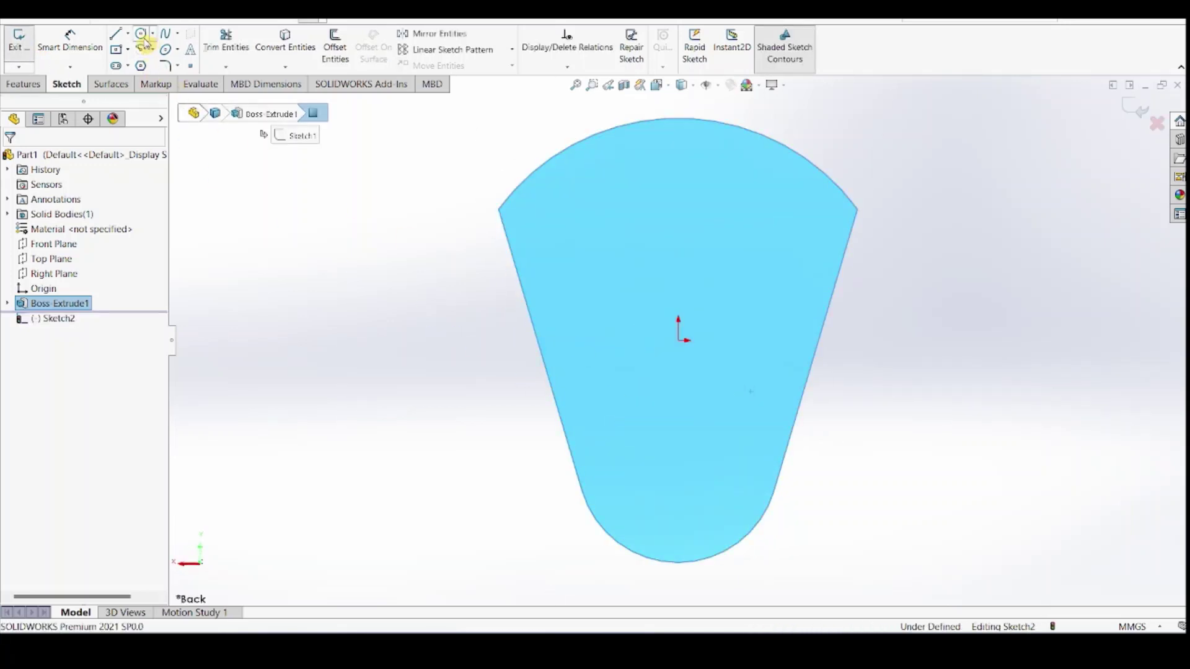
click(142, 35)
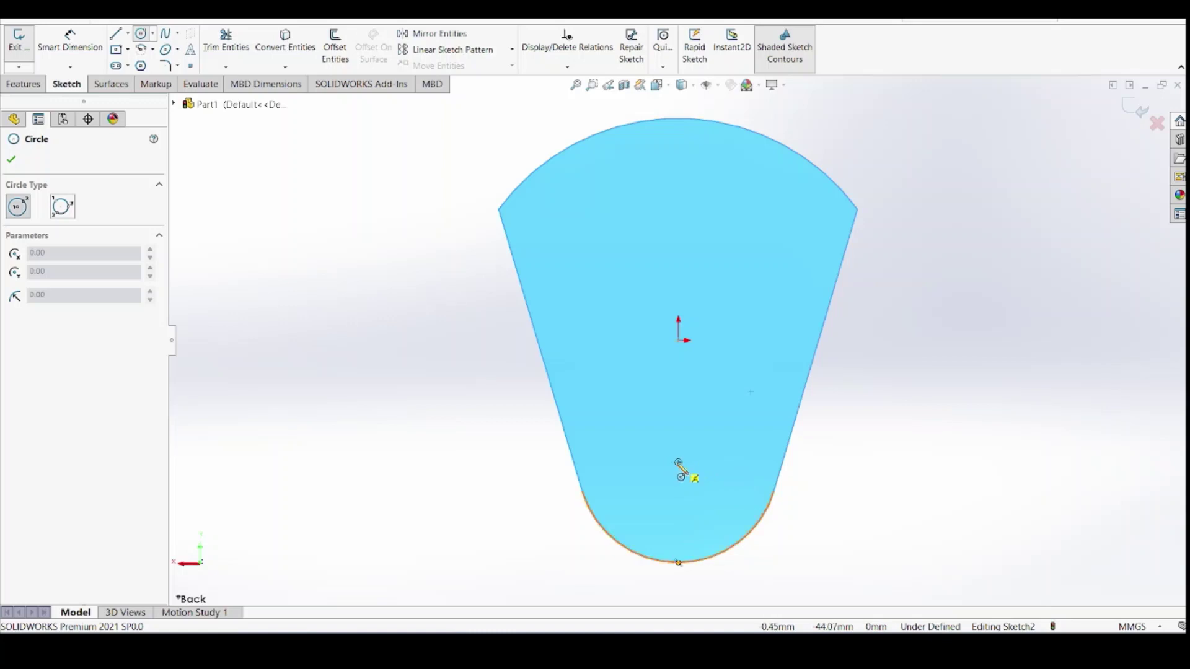
drag(678, 463, 726, 497)
Dimension the circle at the plate's rounded end to a diameter of 54 mm
click(69, 44)
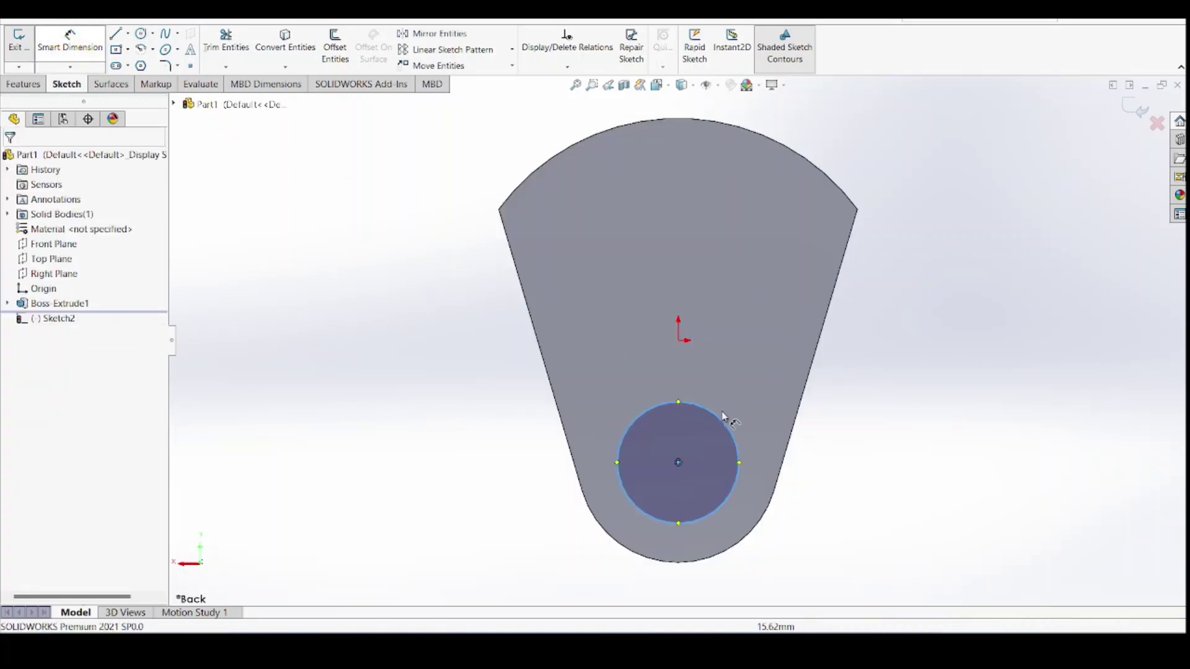
click(752, 509)
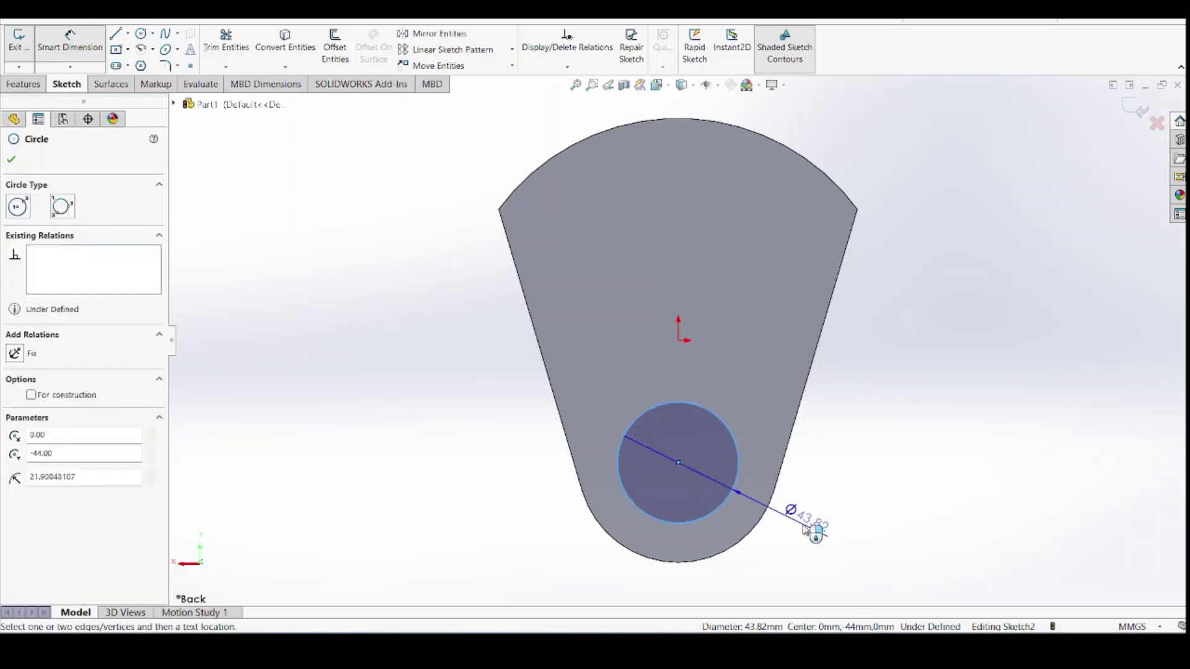
click(806, 528)
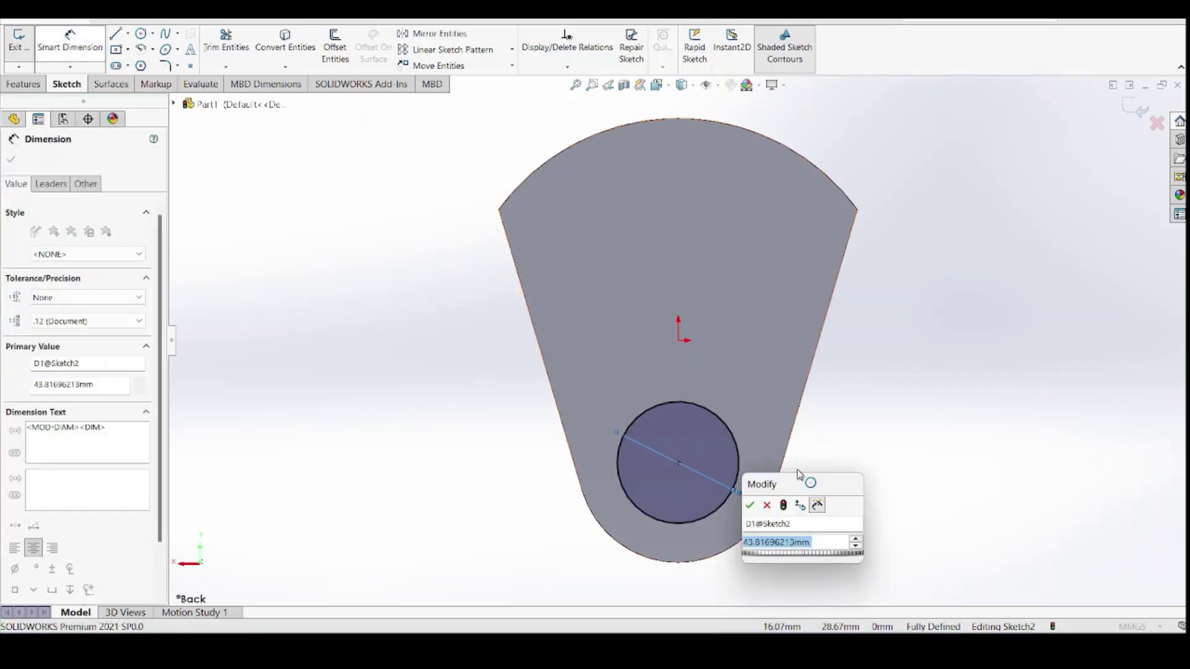
text(54)
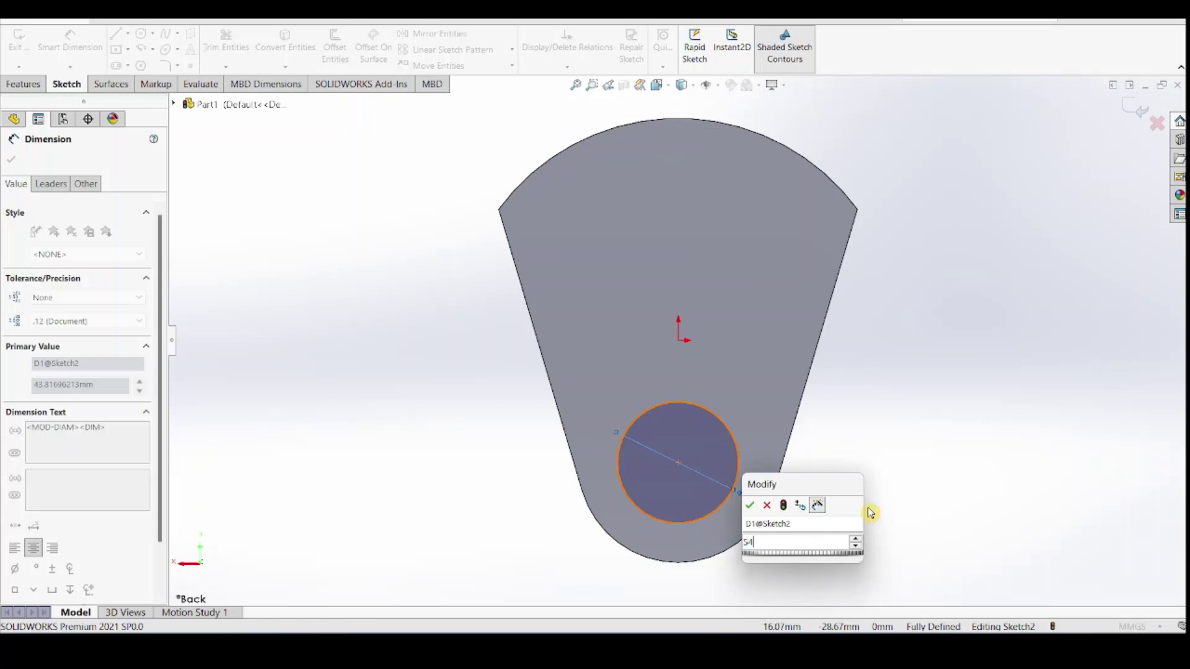
key(Return)
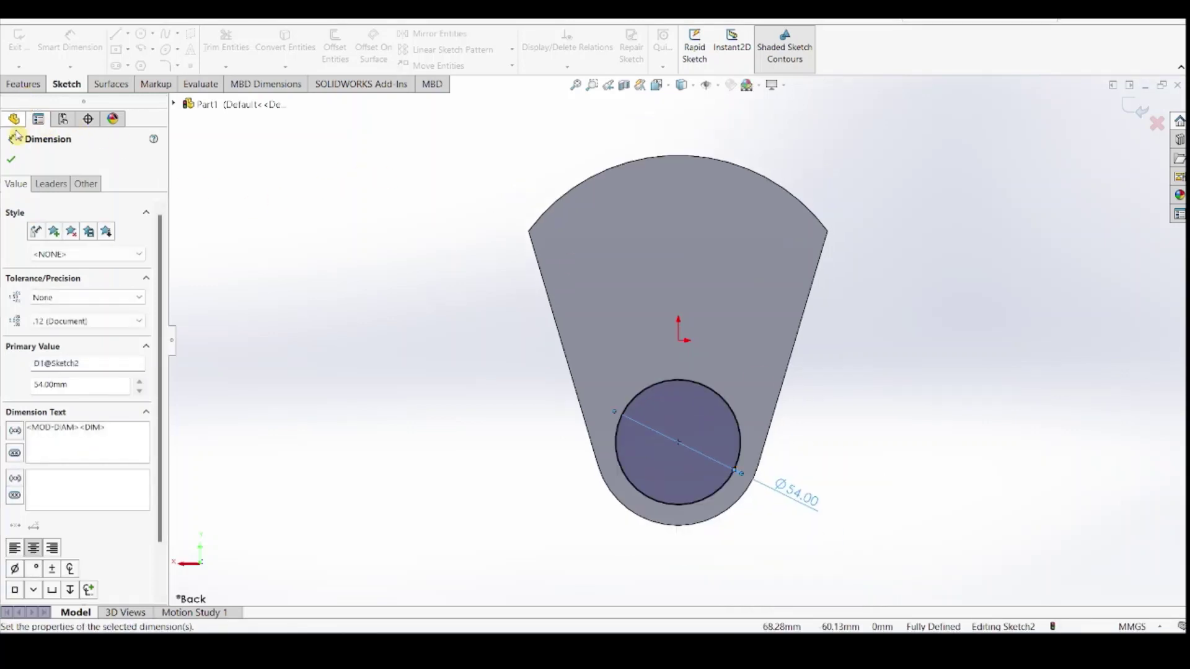
click(11, 160)
Extrude the 54 mm circle 46 mm outward from the plate as a blind boss with merged result
click(23, 83)
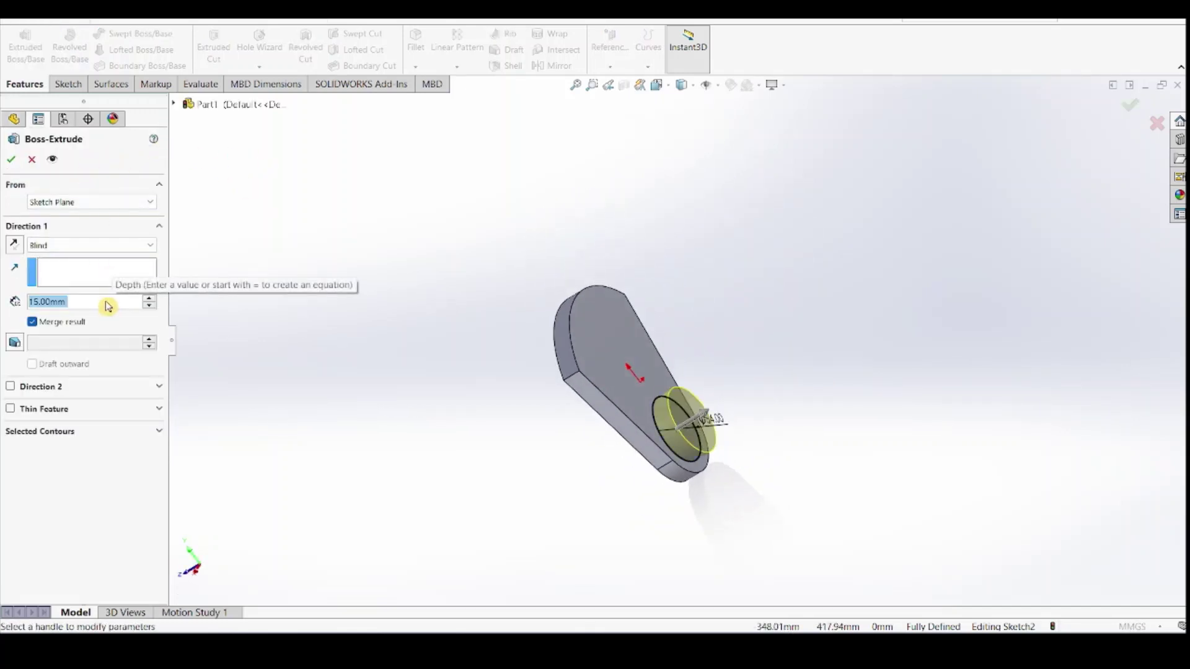
text(46)
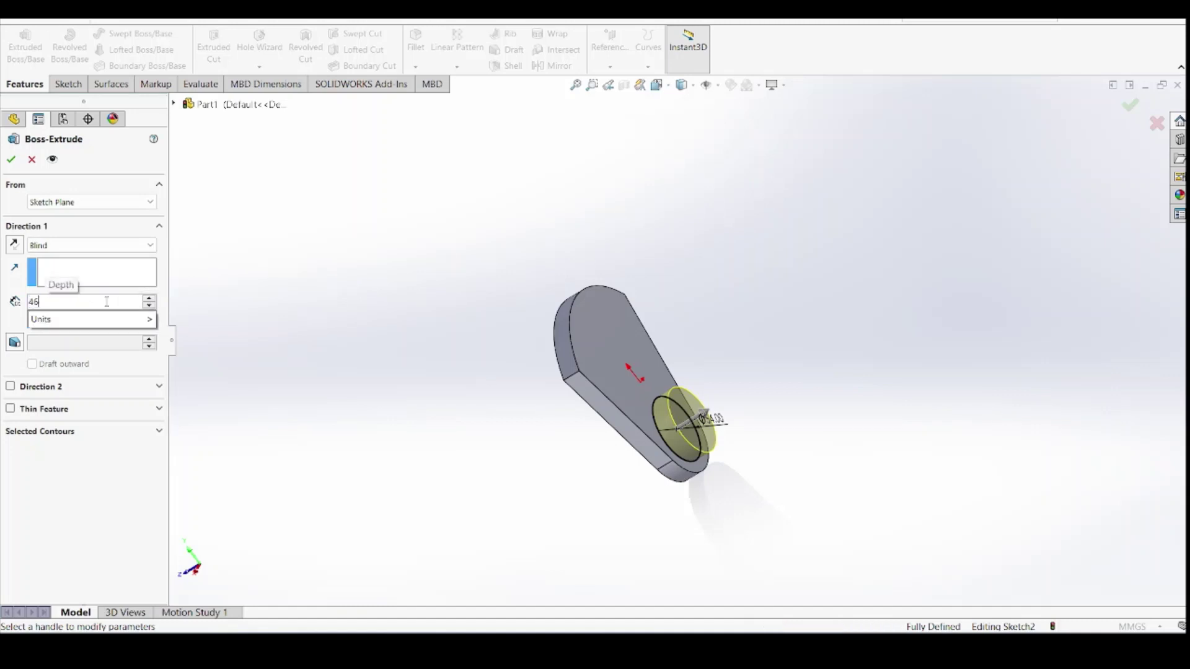
key(Return)
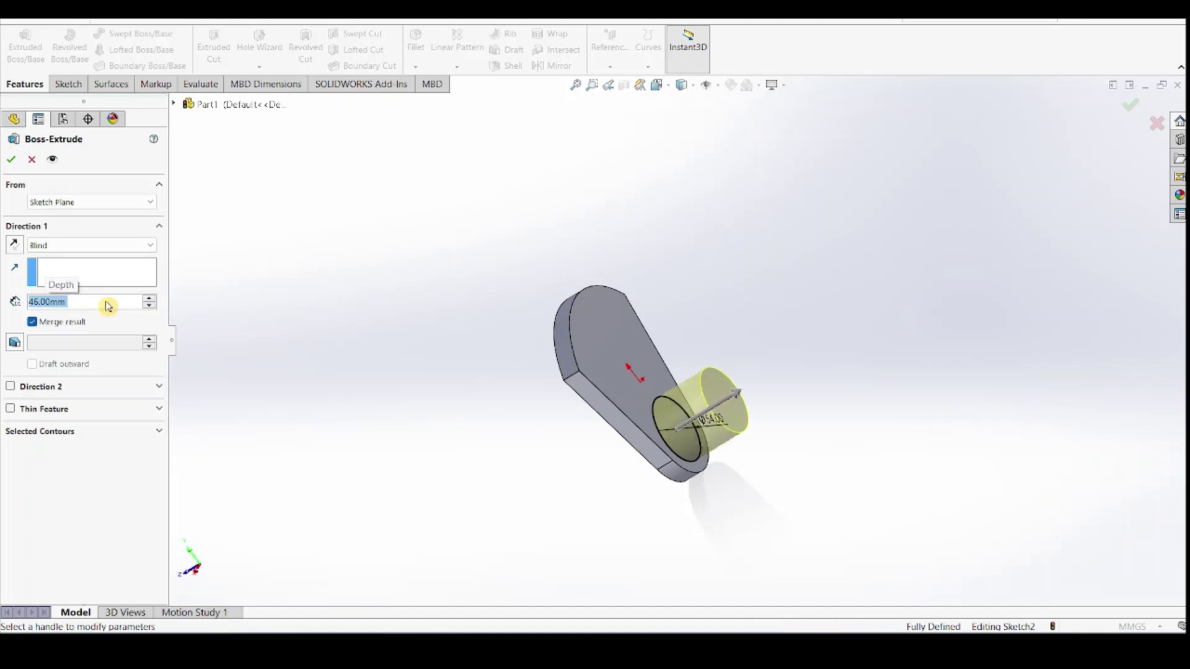
click(14, 161)
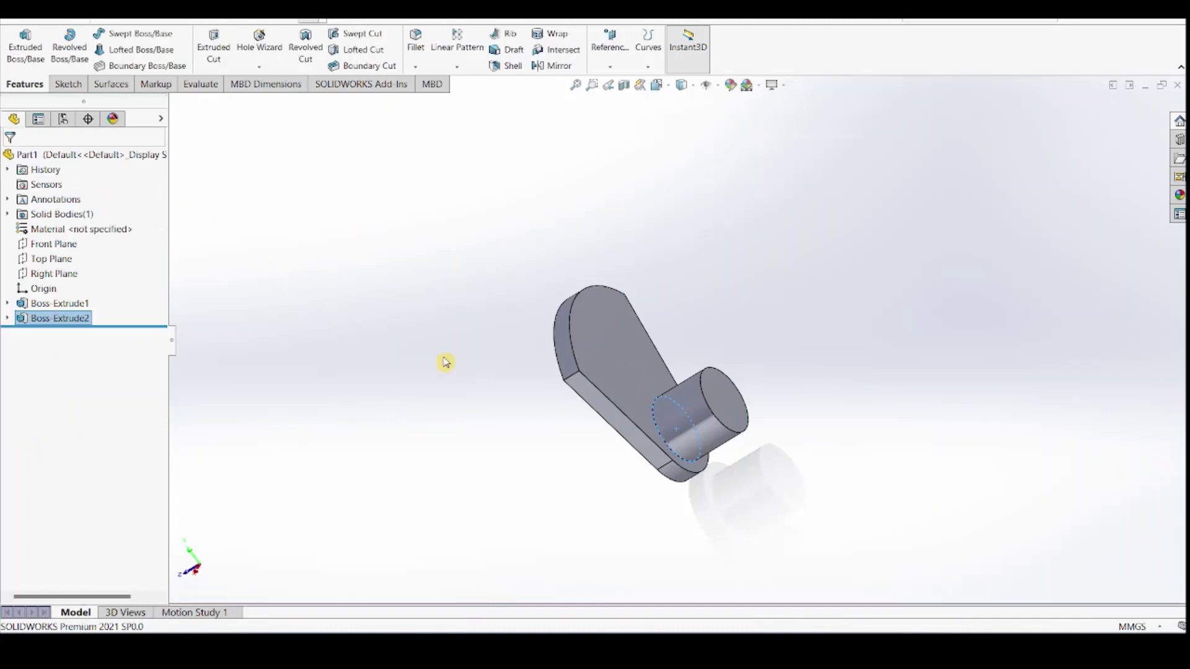
On the plate's front face, opposite the cylindrical boss, sketch a circle centred on the origin with a radius of about 28 mm
middle_drag(446, 361, 510, 318)
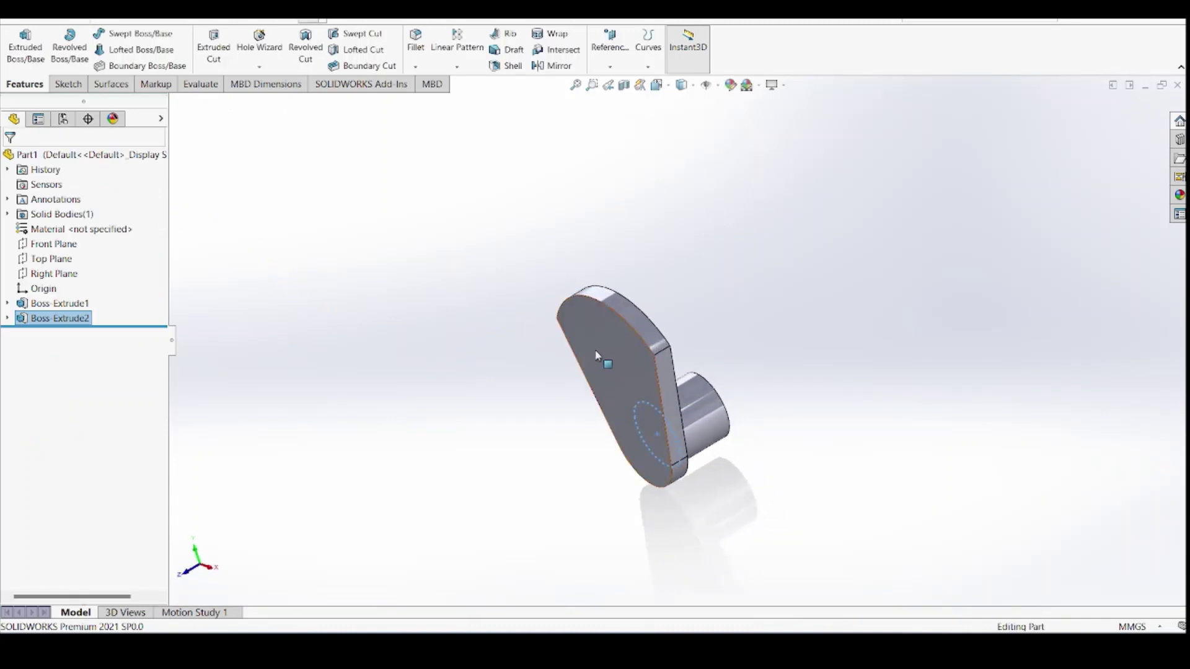
click(597, 356)
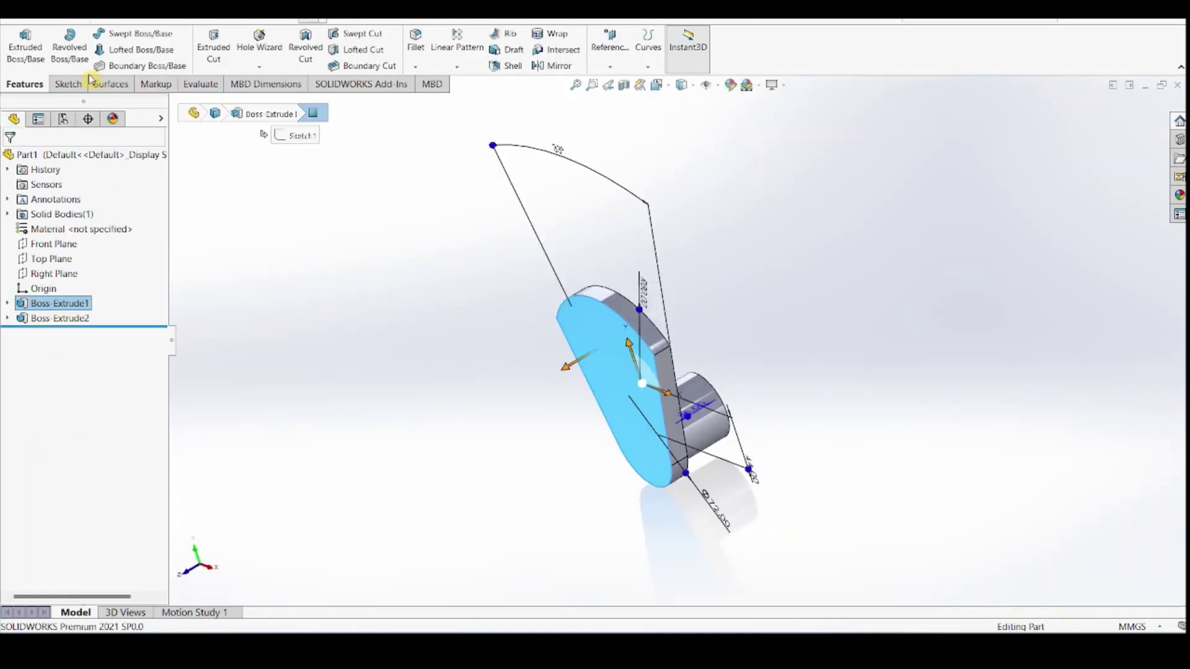
click(67, 84)
click(19, 50)
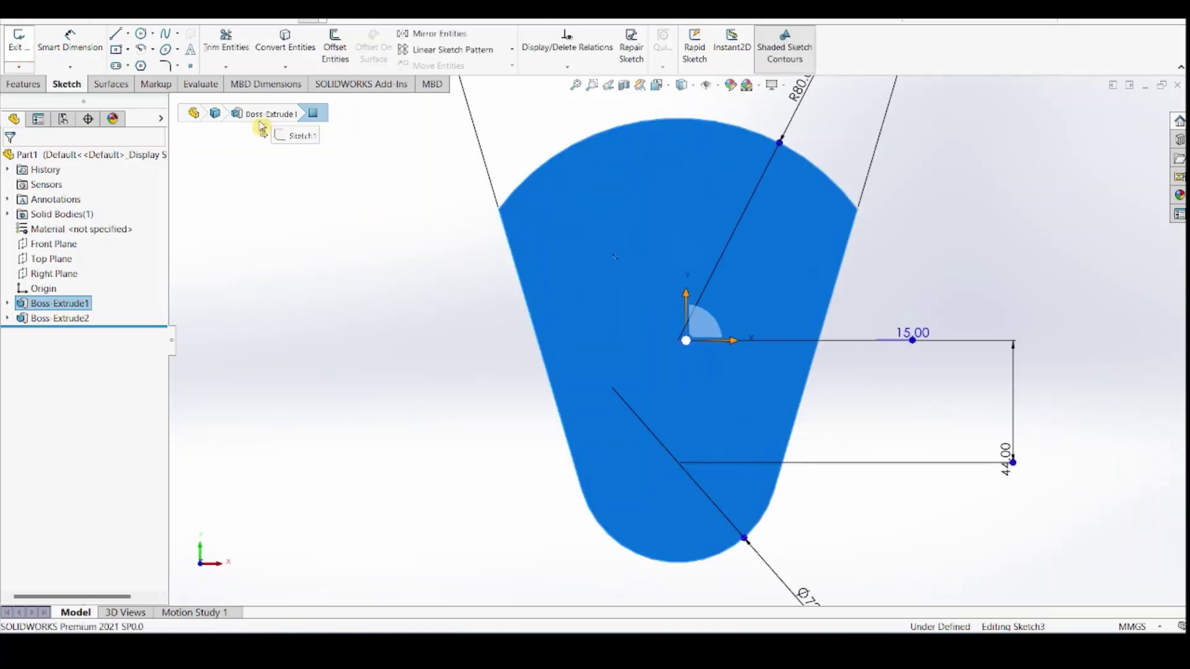
click(167, 50)
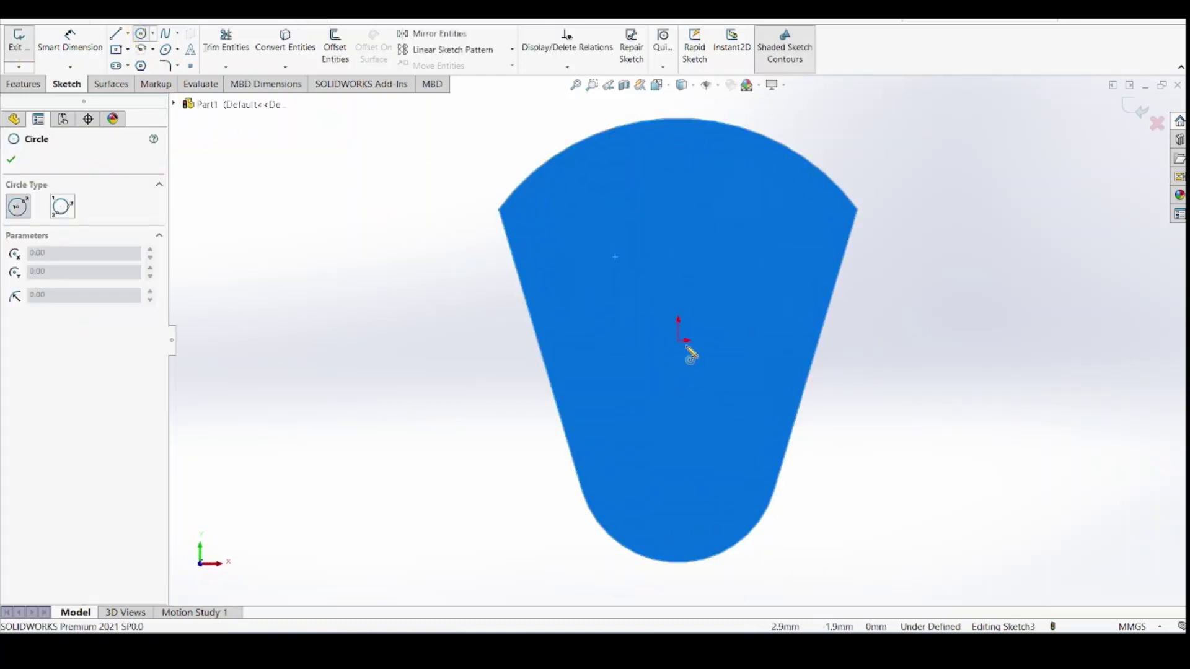
click(678, 340)
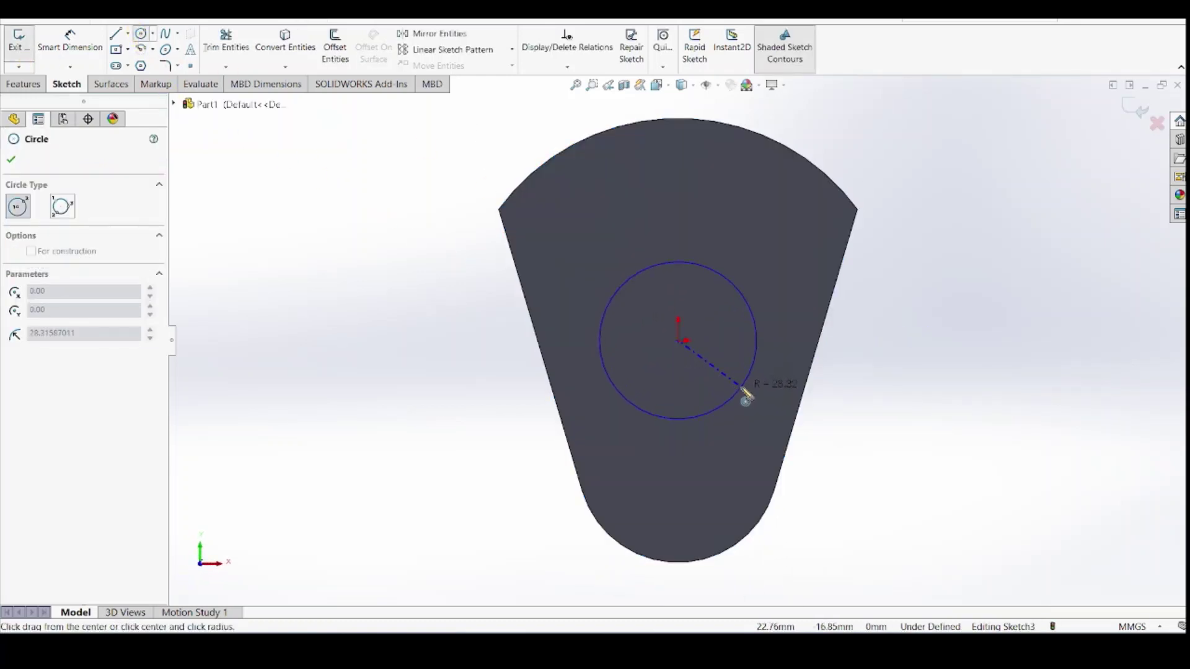
click(740, 387)
Dimension the origin-centred circle on the plate's front face to a diameter of 72 mm
click(70, 45)
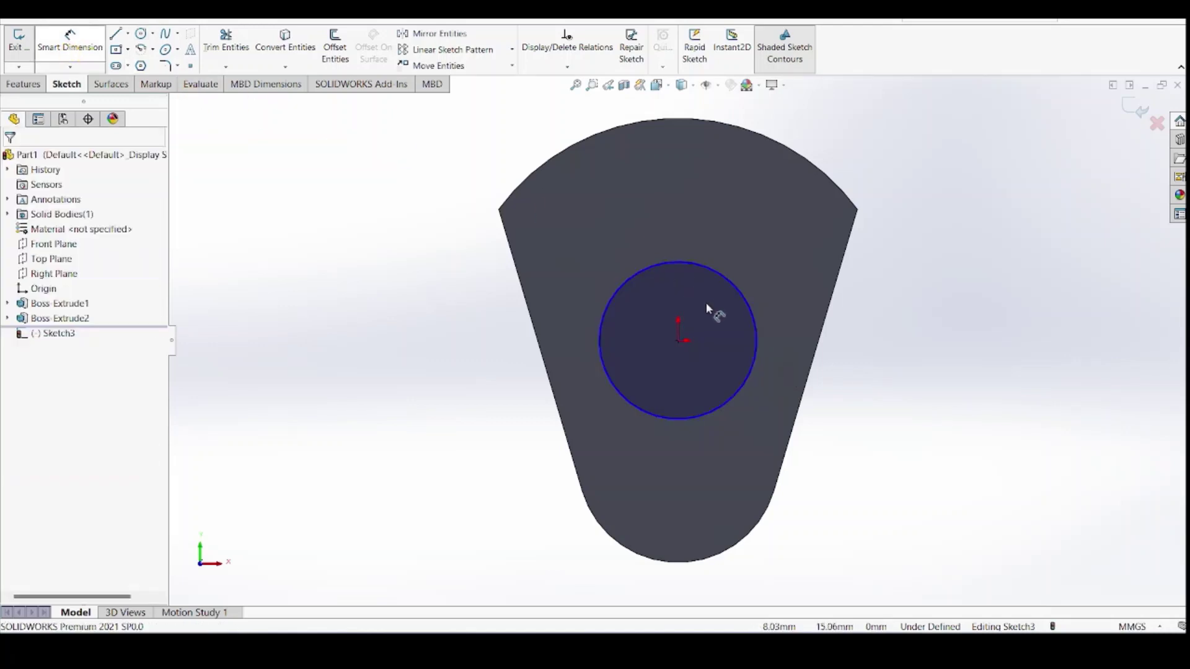
click(758, 337)
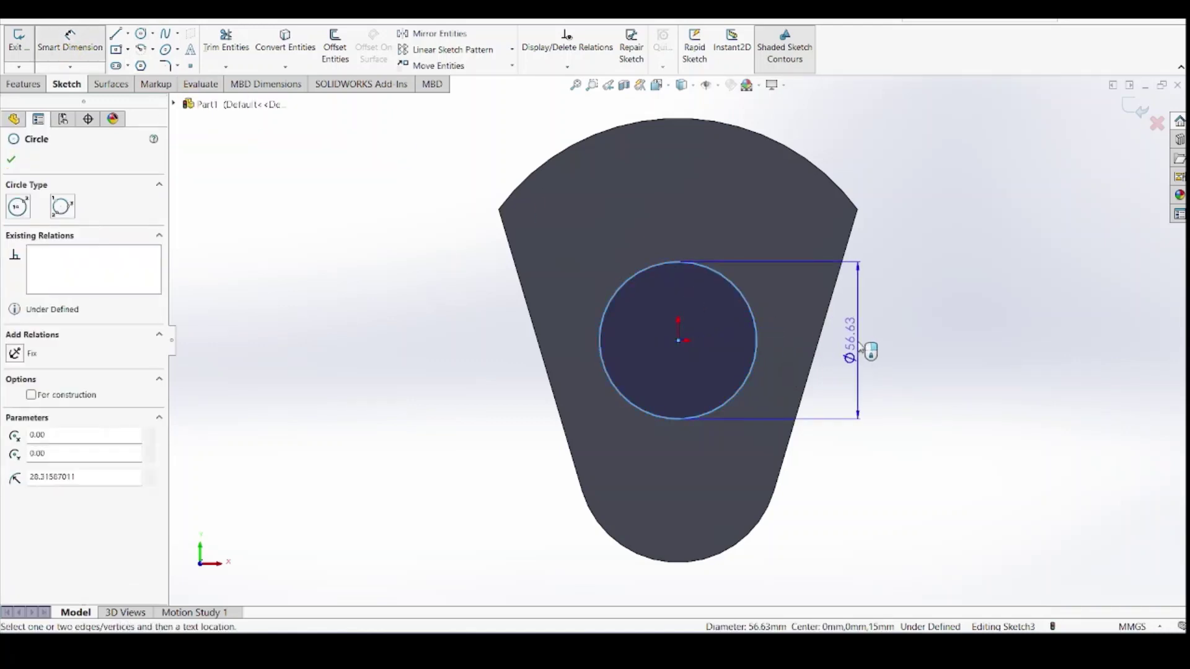
click(883, 363)
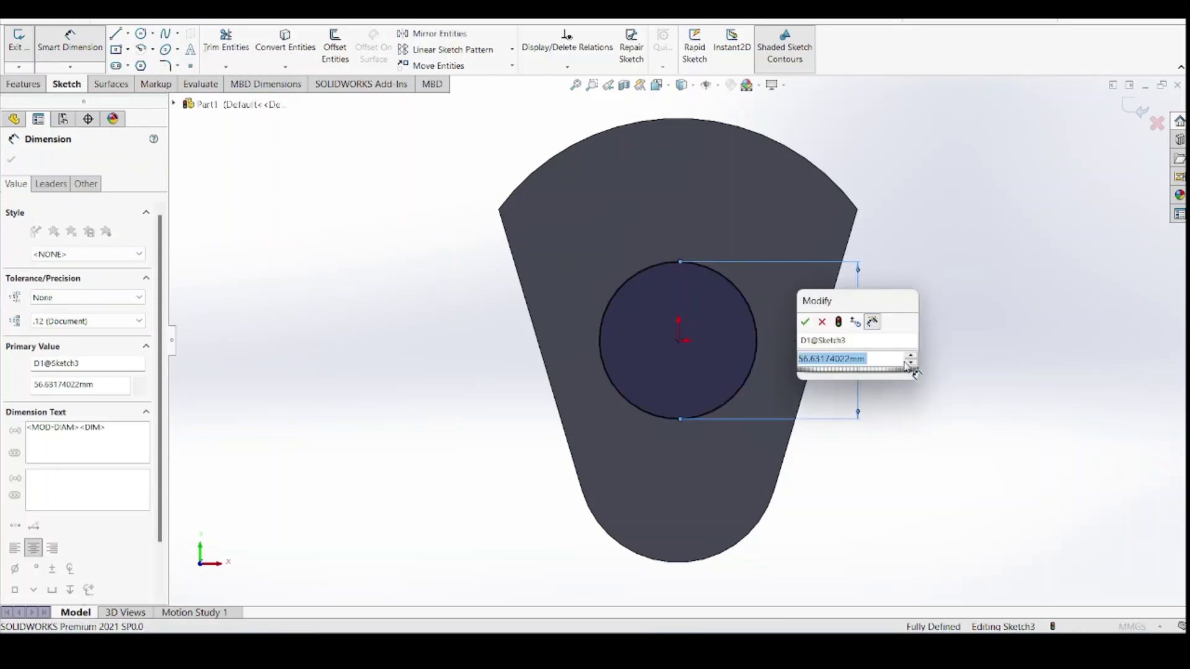
text(72)
key(Return)
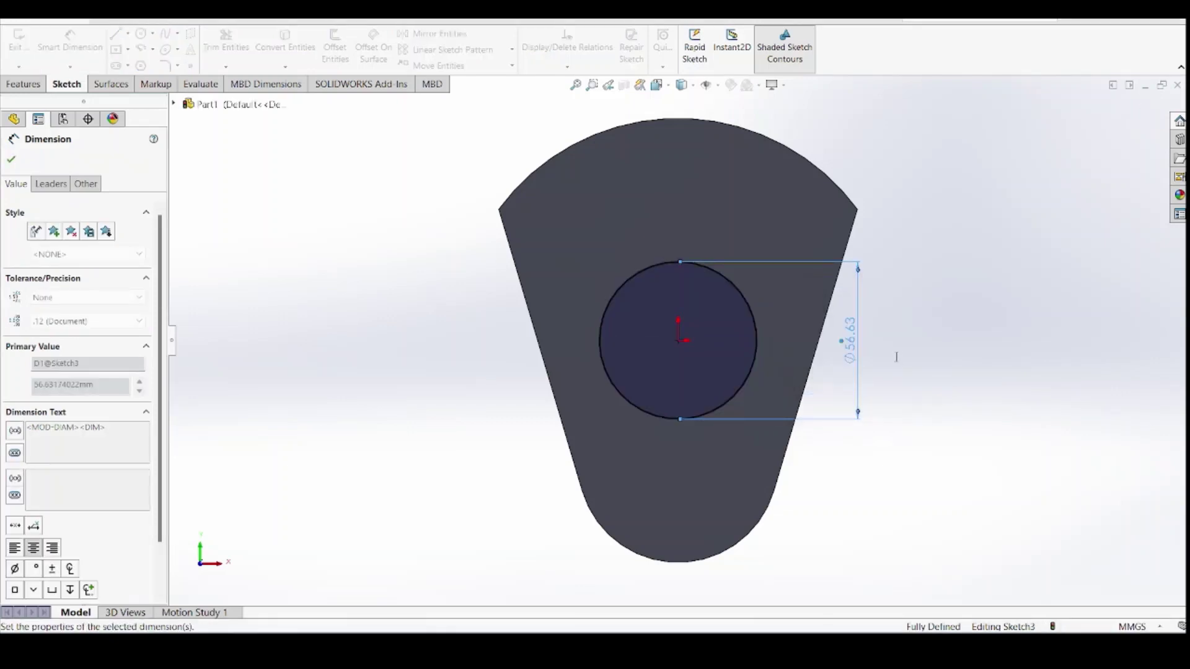
click(11, 160)
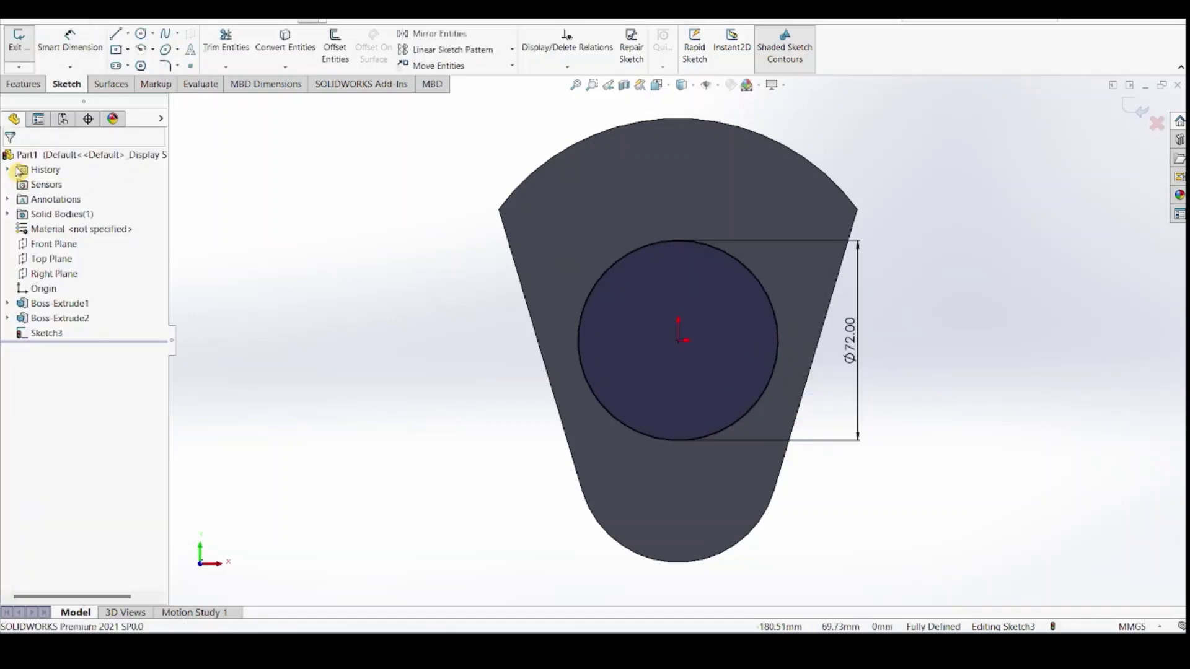
Extrude the 72 mm circle 38 mm outward from the front face as a blind boss with merged result
click(23, 84)
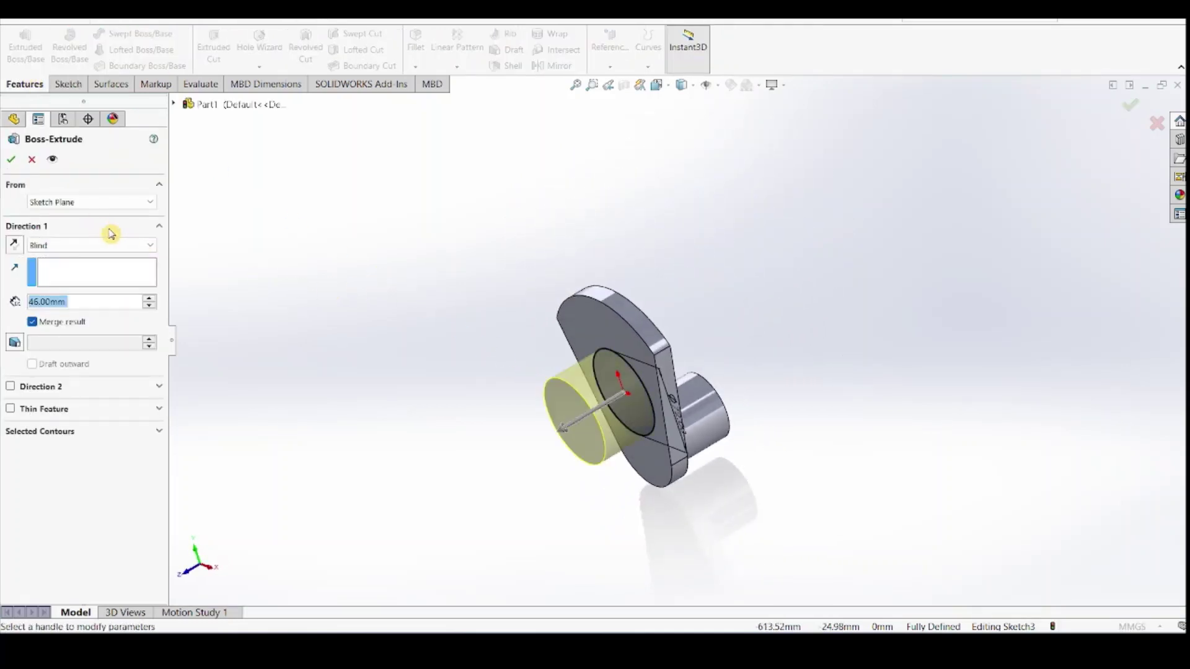
text(3)
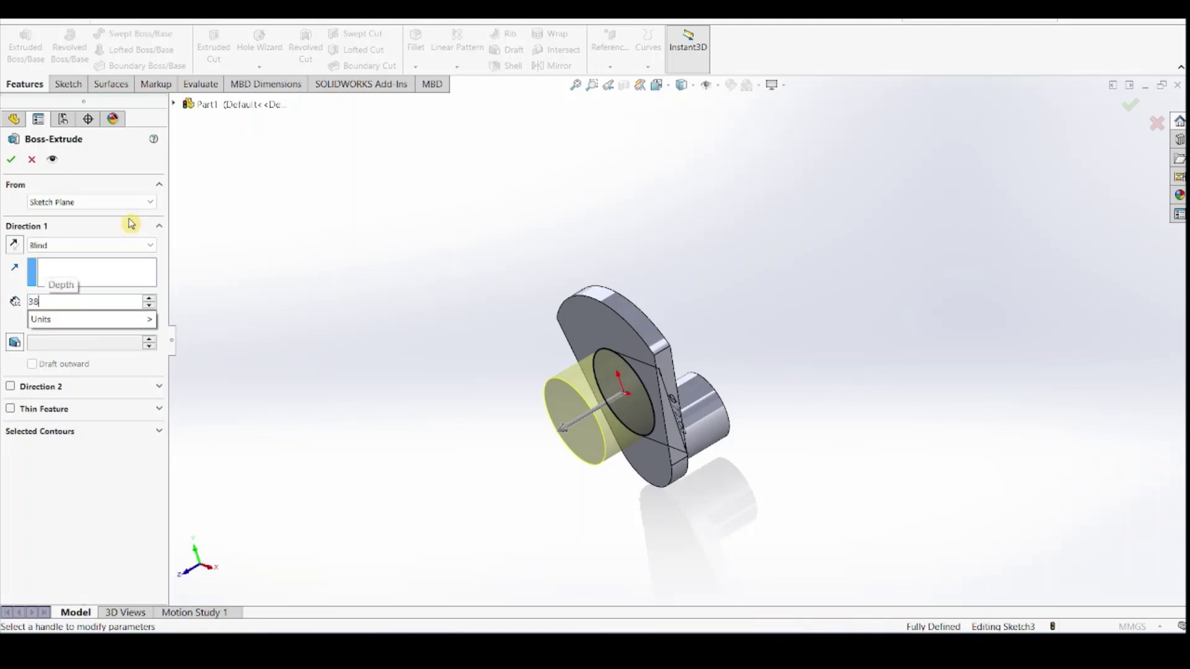
text(8)
key(Return)
click(10, 163)
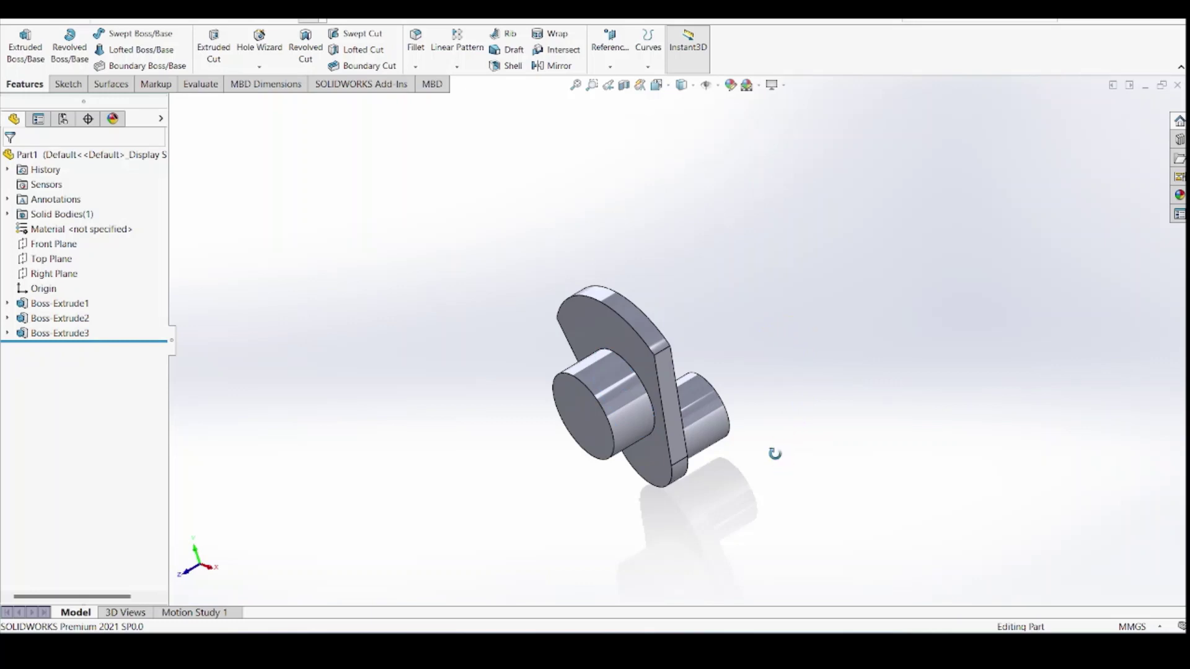
Create a mid-plane between the plate's back face and the end face of the 54 mm boss
middle_drag(773, 454, 713, 462)
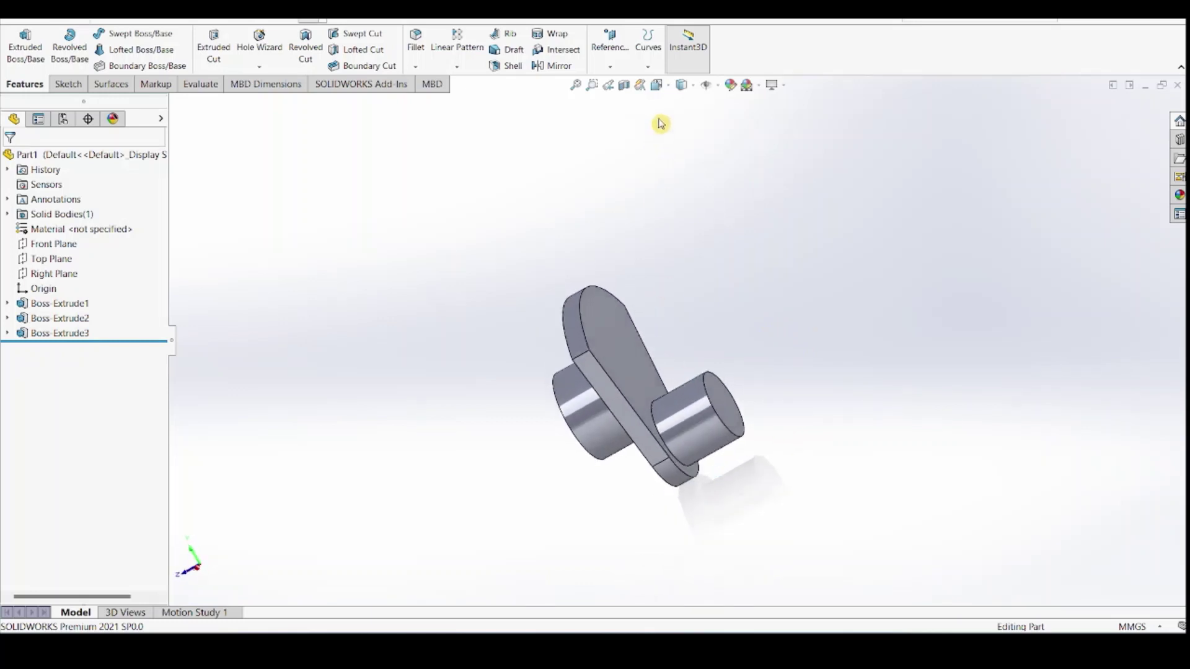
click(610, 65)
click(611, 65)
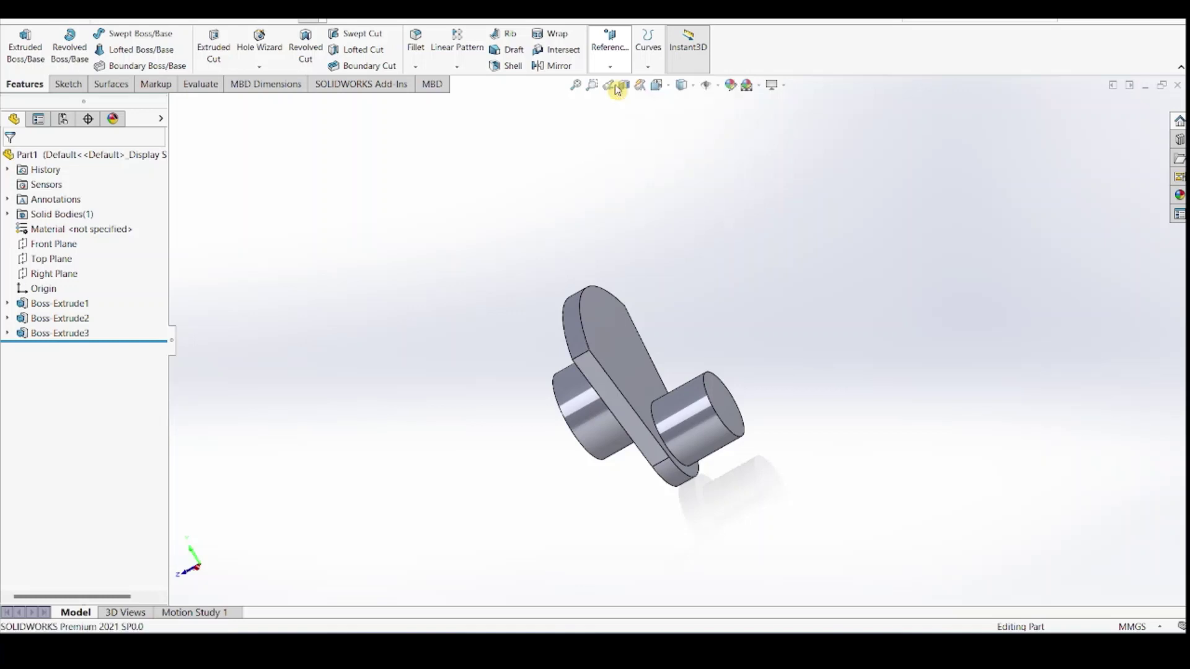
click(623, 352)
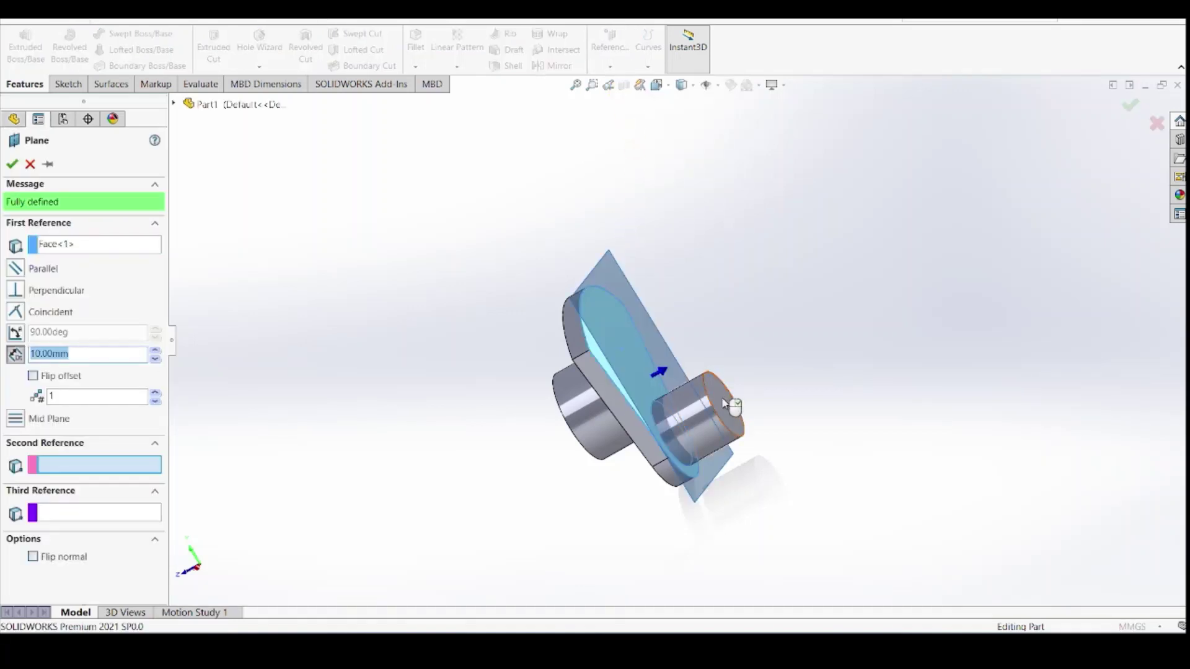
click(730, 402)
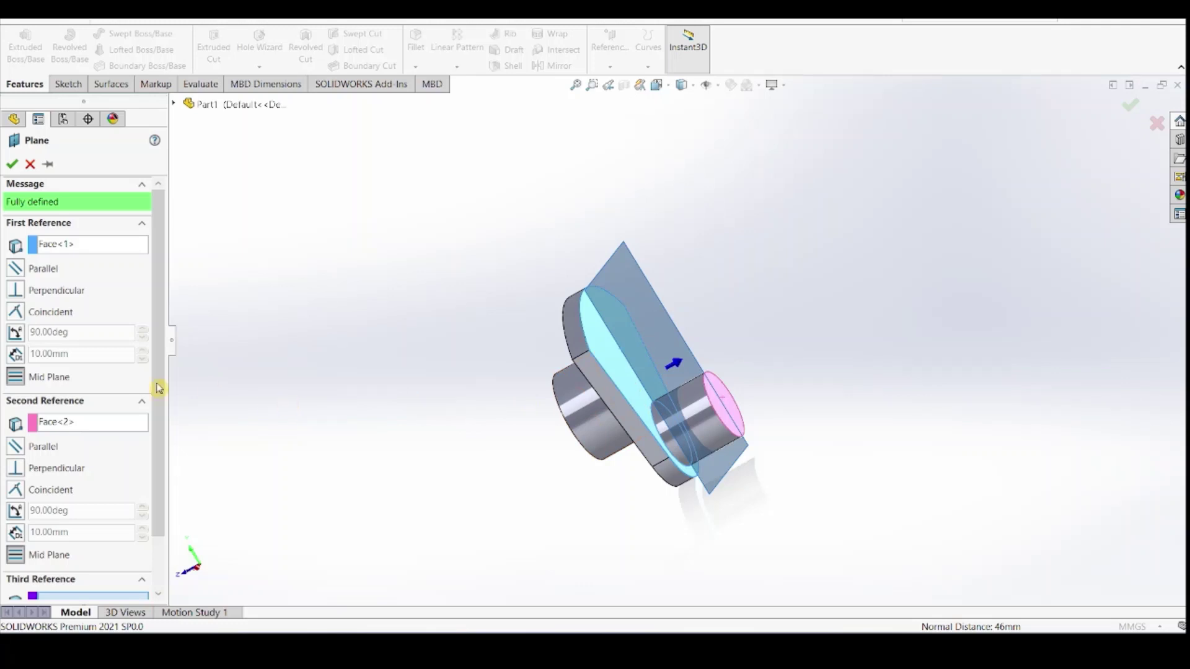
mouse_move(454, 435)
middle_down()
mouse_move(470, 404)
mouse_move(449, 409)
mouse_move(452, 427)
middle_up()
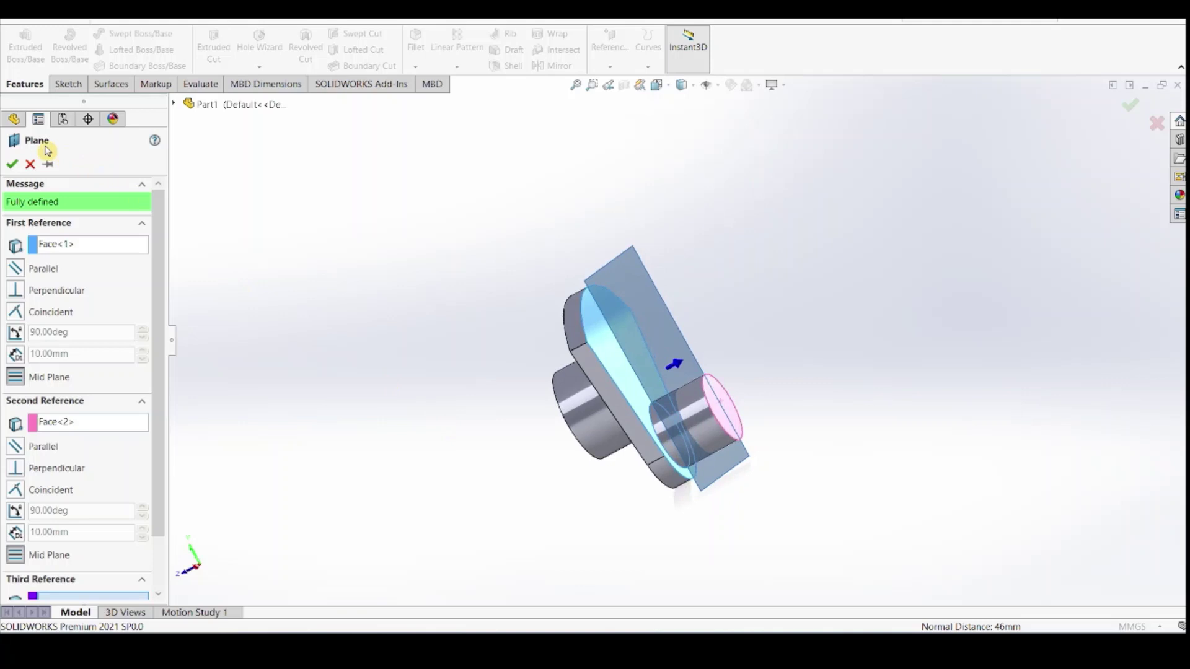
click(12, 164)
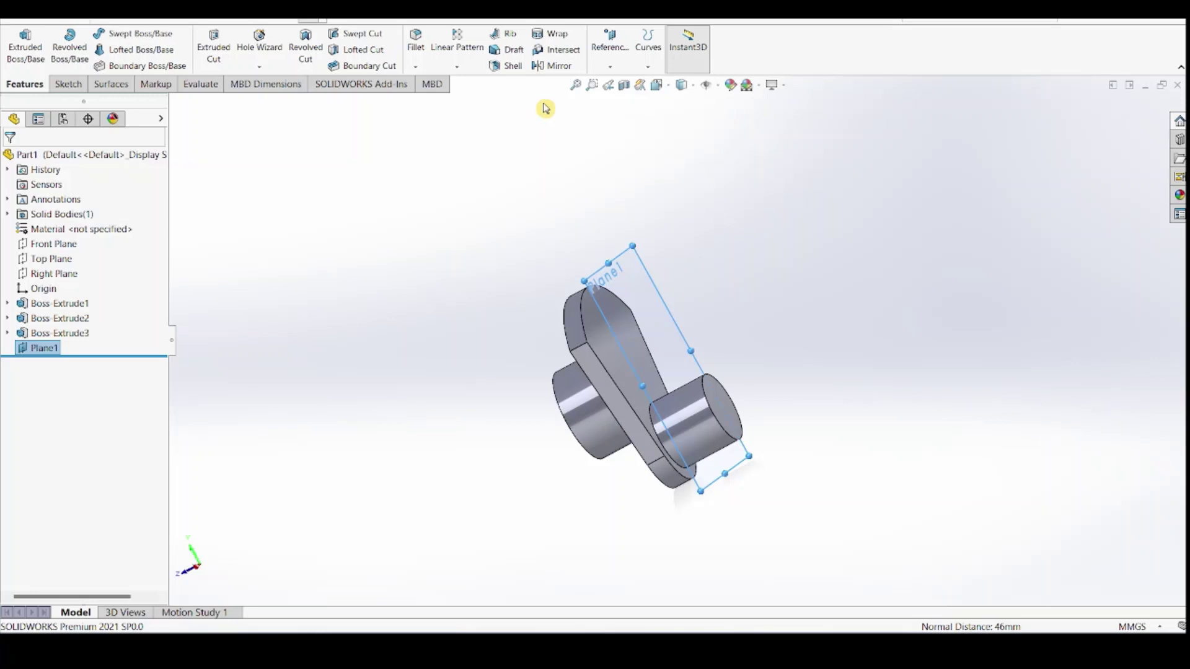
Mirror the plate and the 72 mm boss features about the mid-plane of the 54 mm boss
click(553, 66)
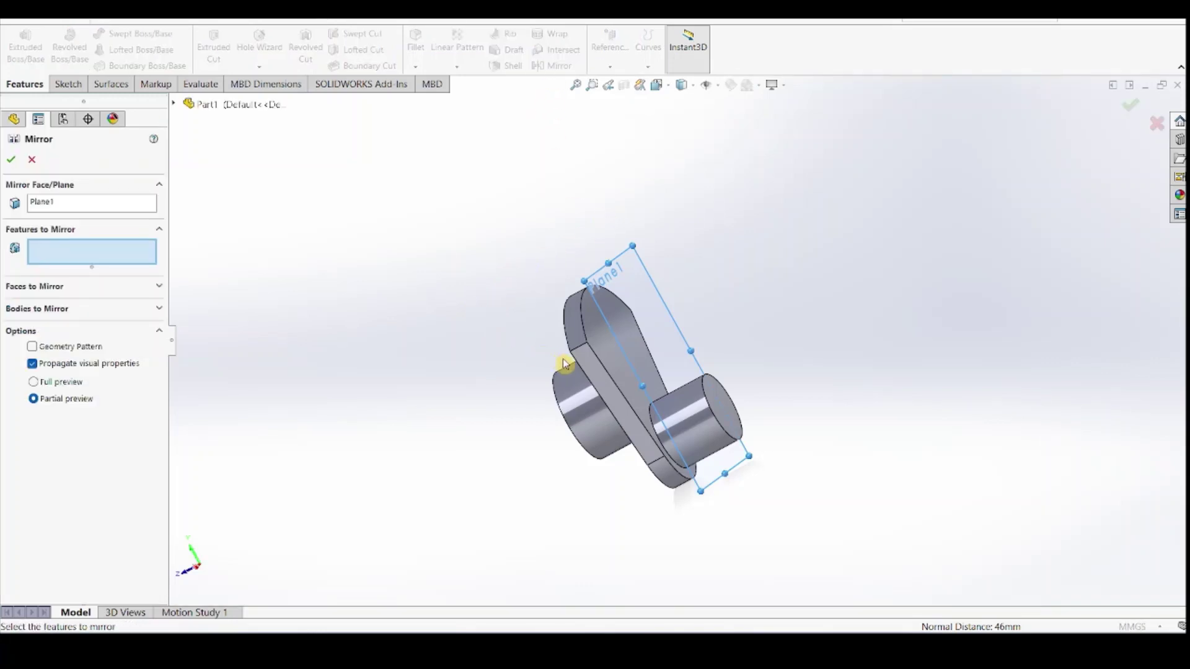
click(587, 372)
click(578, 401)
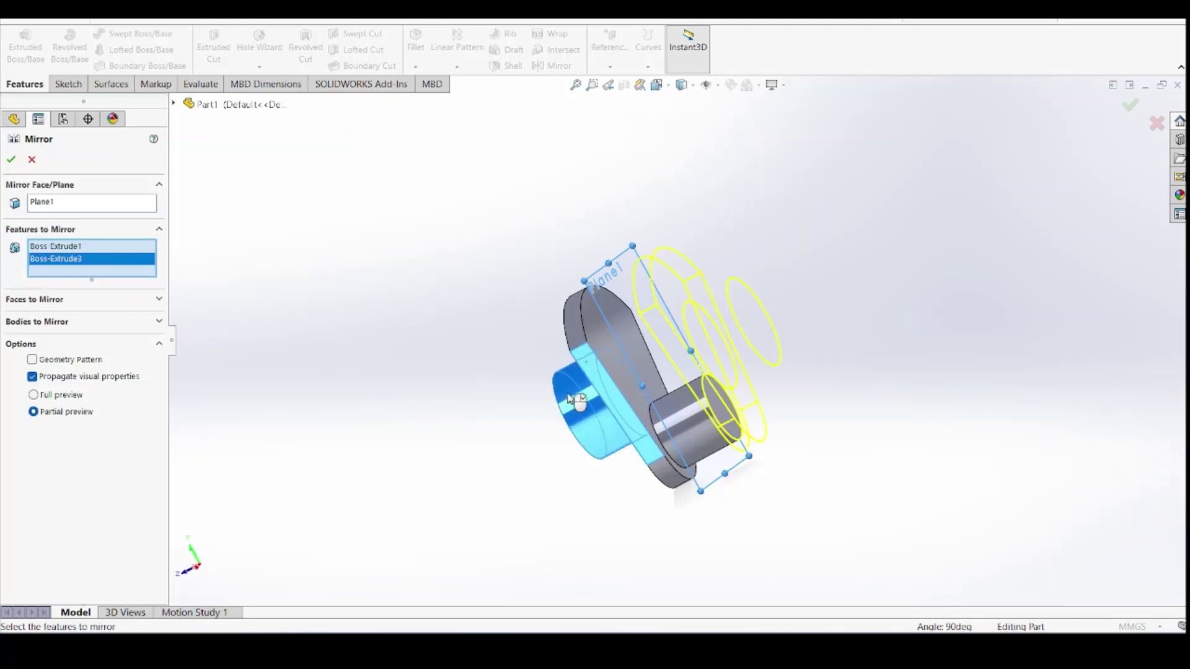
click(11, 163)
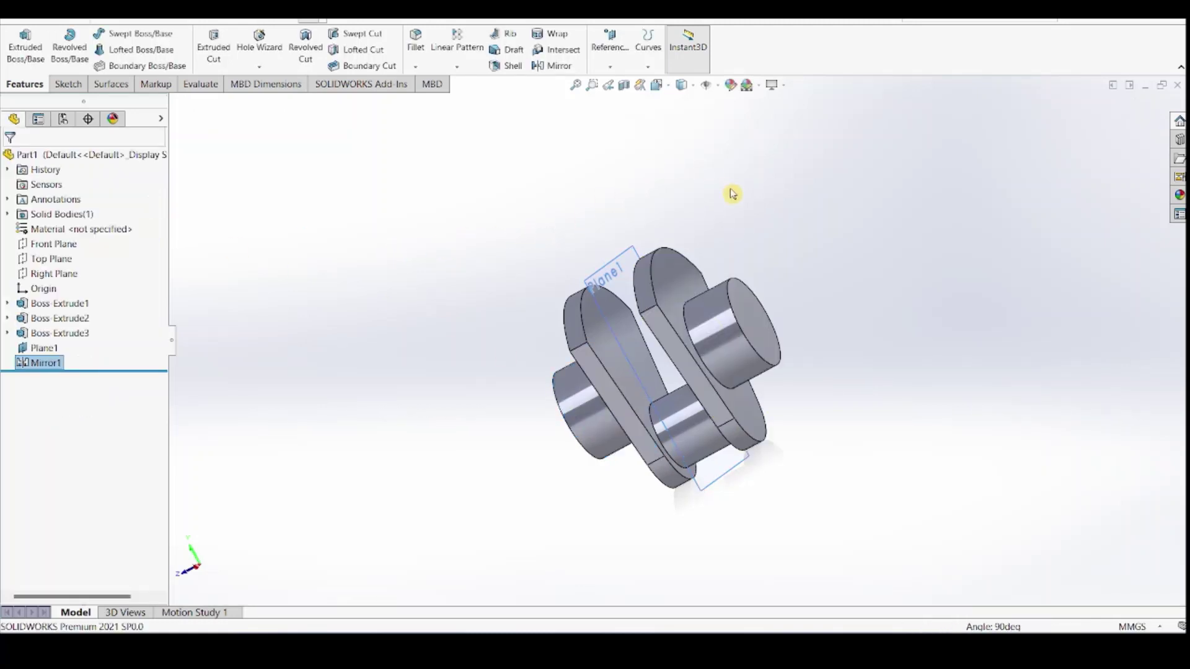
Hide the reference plane between the two crank web plates
middle_drag(730, 193, 748, 218)
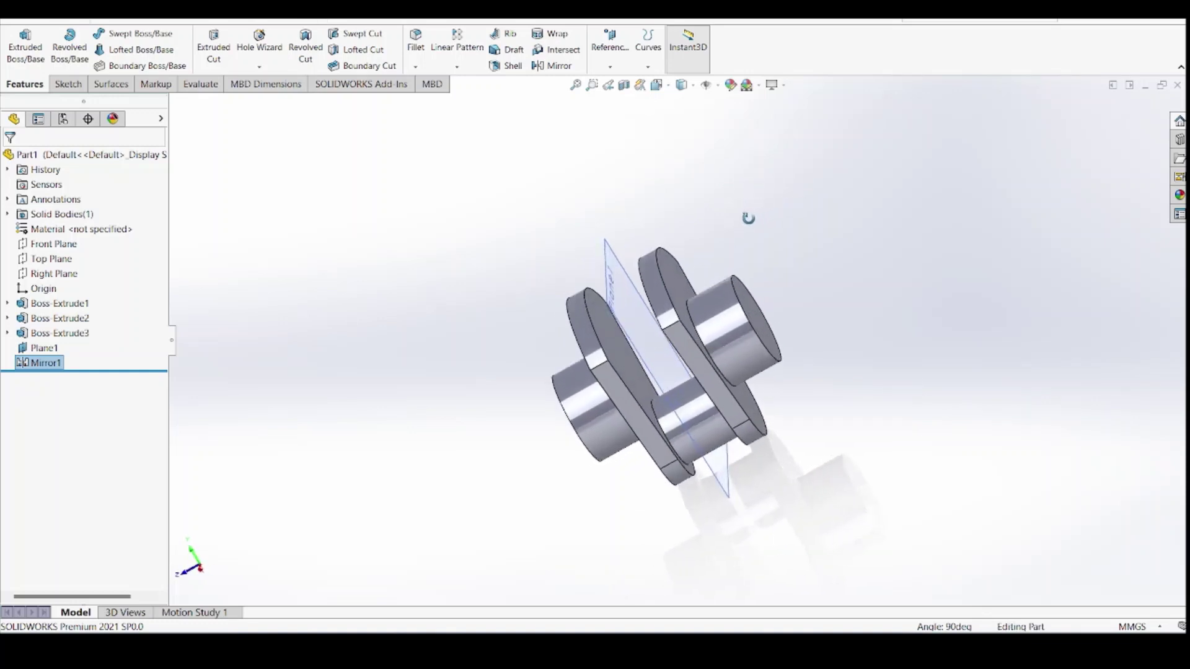
right_click(612, 291)
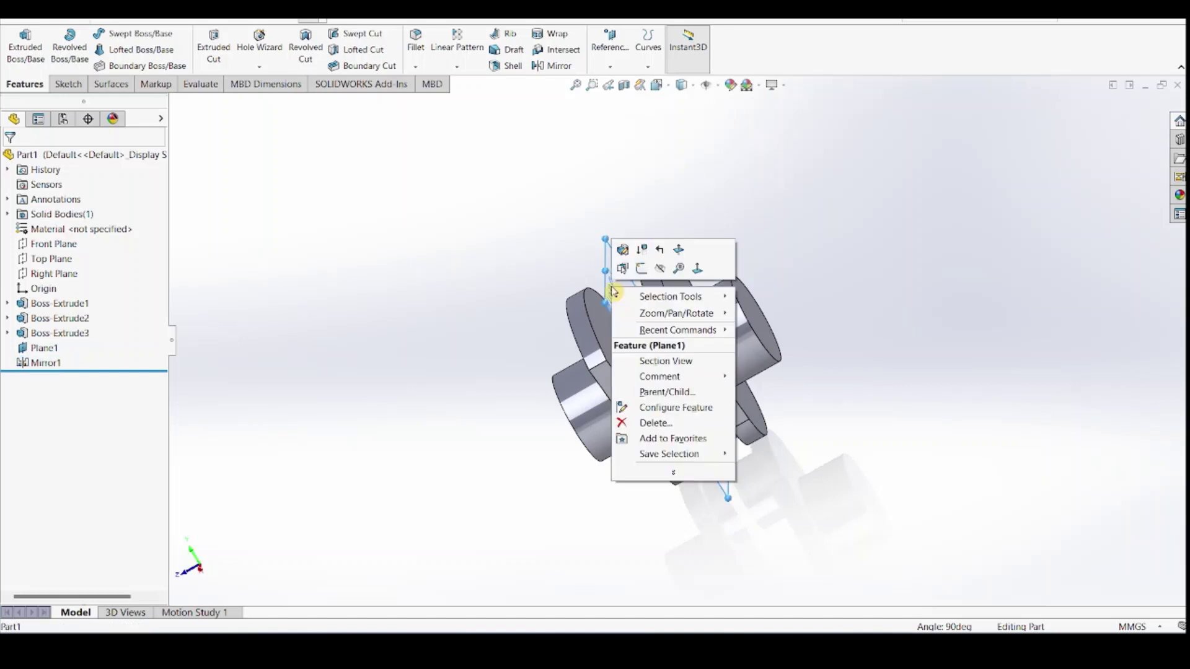
click(659, 272)
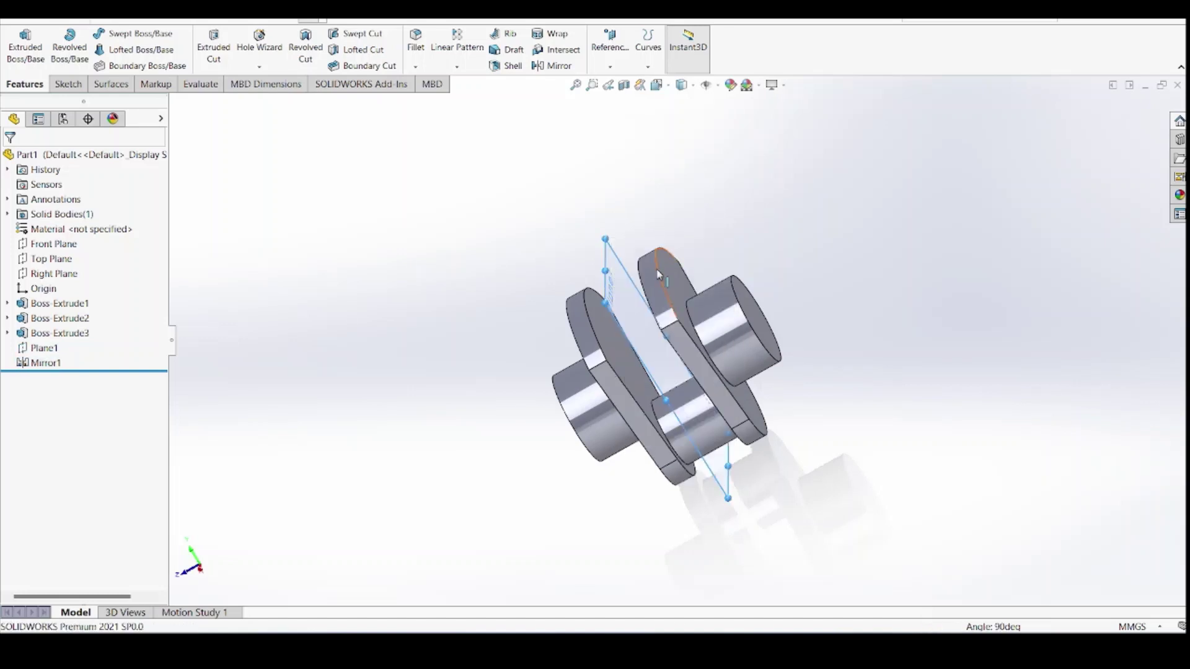
middle_drag(684, 229, 770, 287)
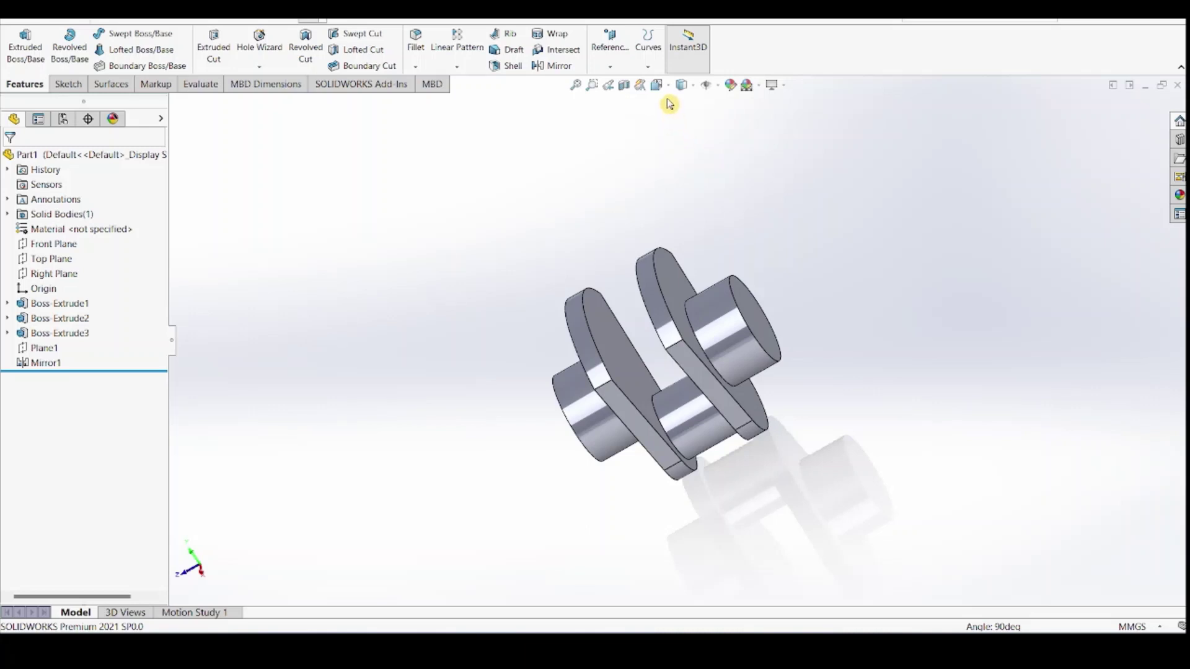
Create a second mid-plane between the mirrored plate's outer face and the end face of its 72 mm boss
click(546, 69)
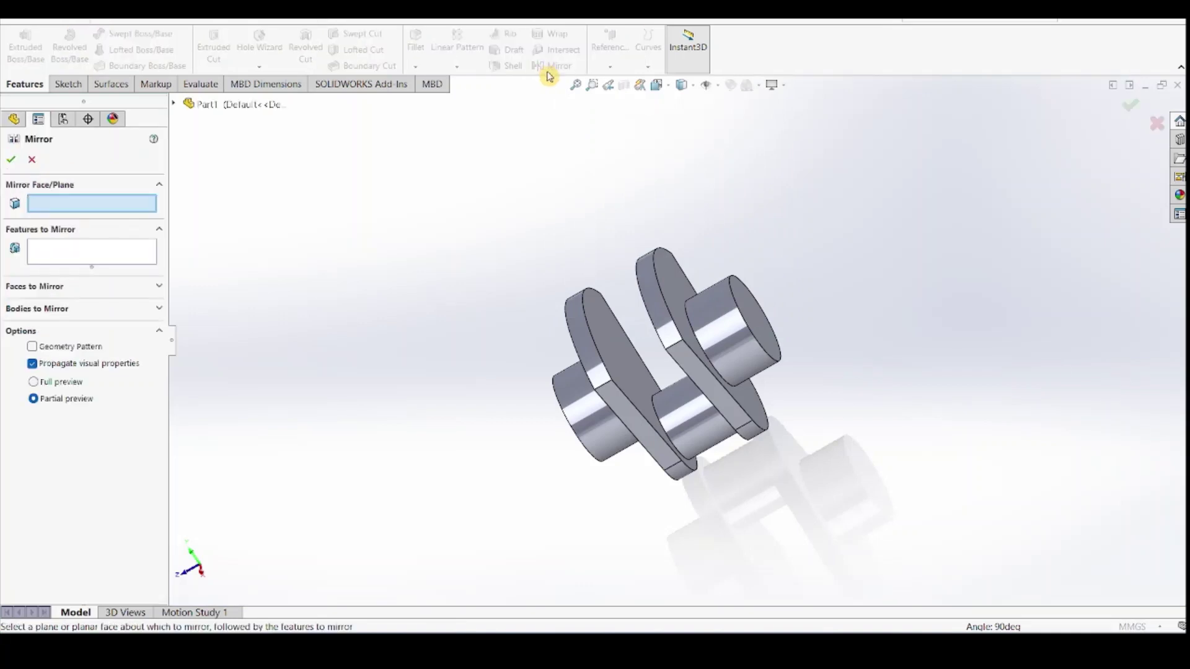
click(31, 160)
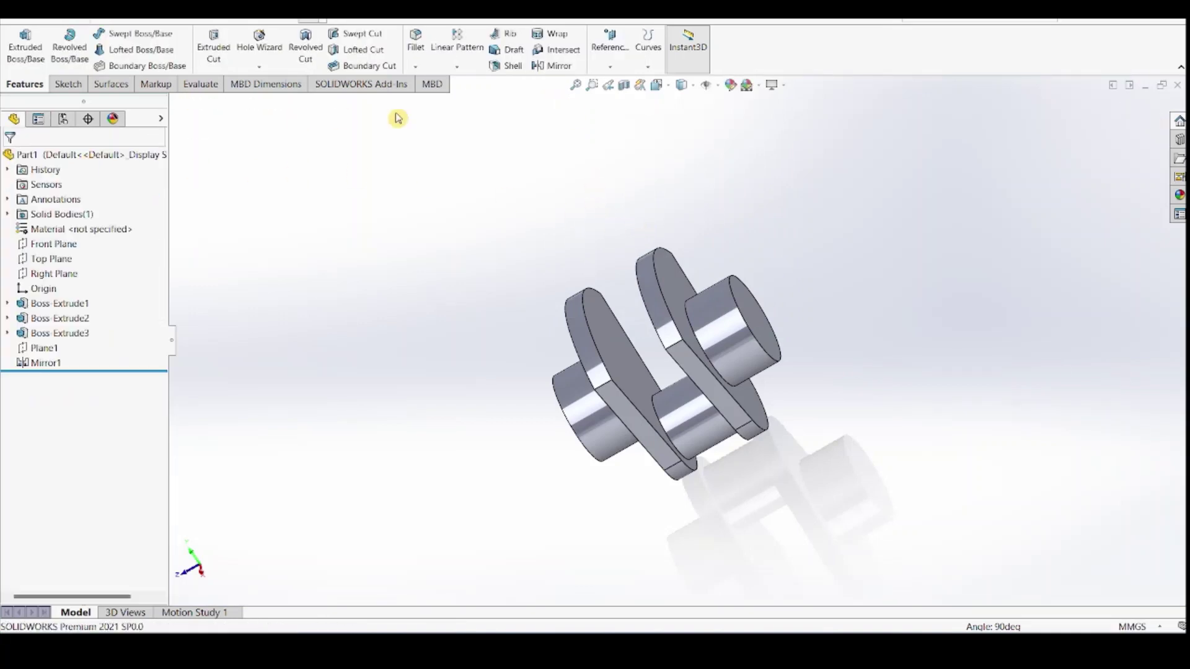
click(612, 69)
click(614, 80)
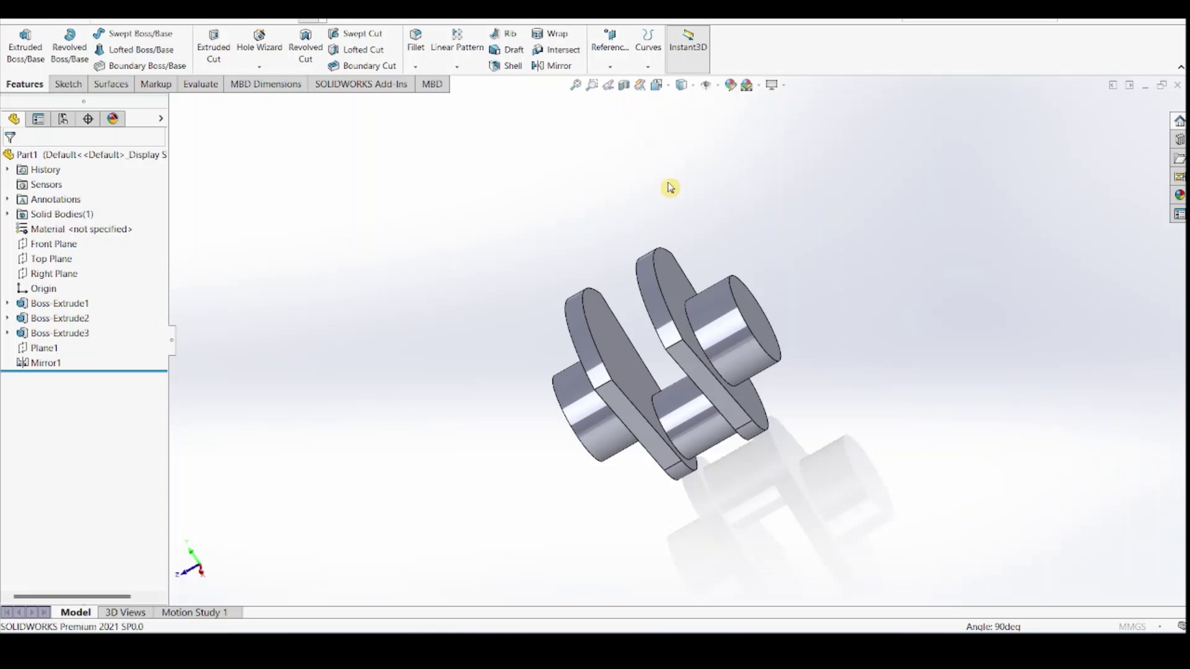
click(676, 292)
click(743, 290)
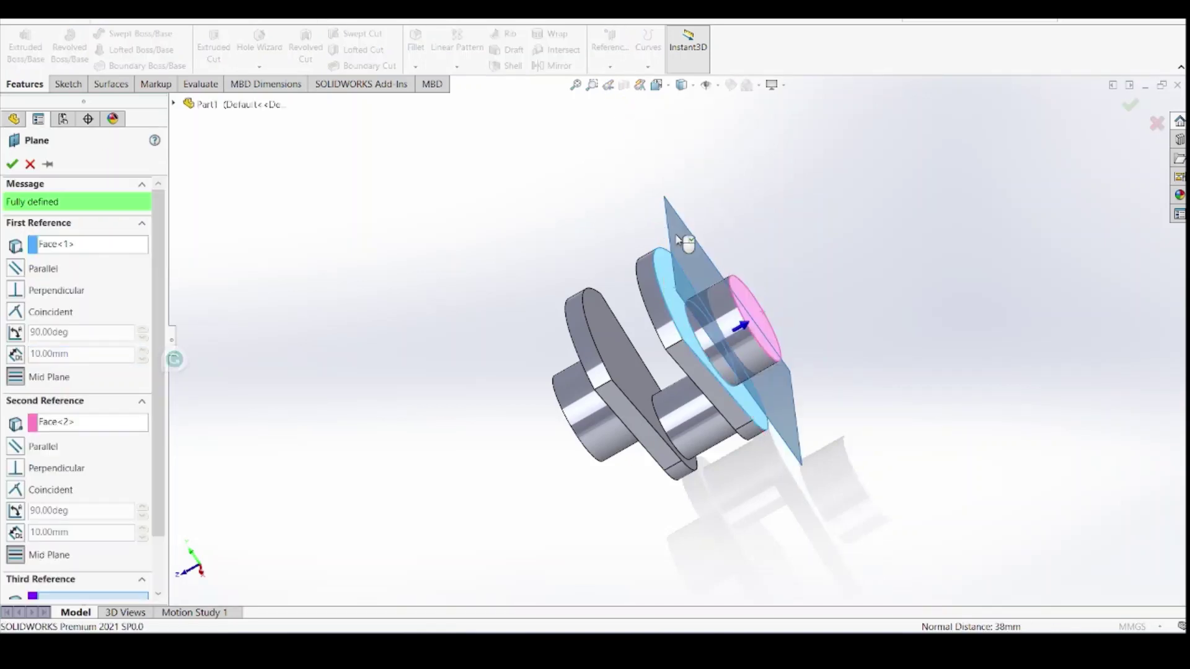
click(12, 164)
Mirror the whole crank body about the second mid-plane as a separate solid body, and expand the list of solid bodies
middle_drag(608, 199, 542, 201)
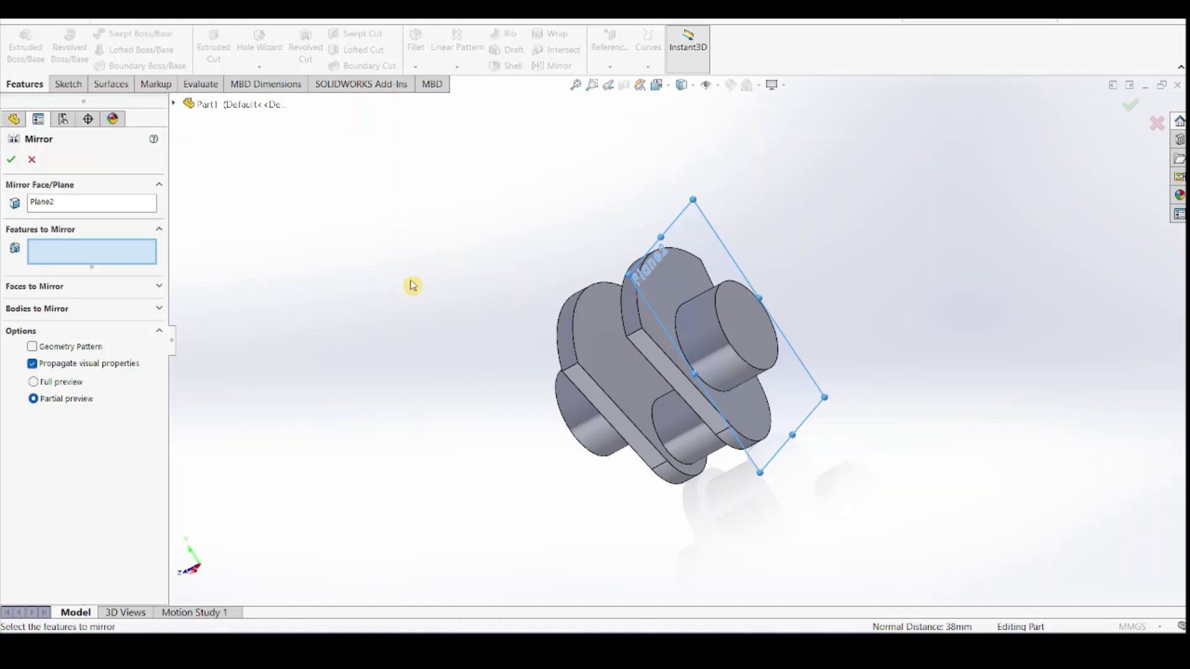
middle_drag(413, 285, 438, 276)
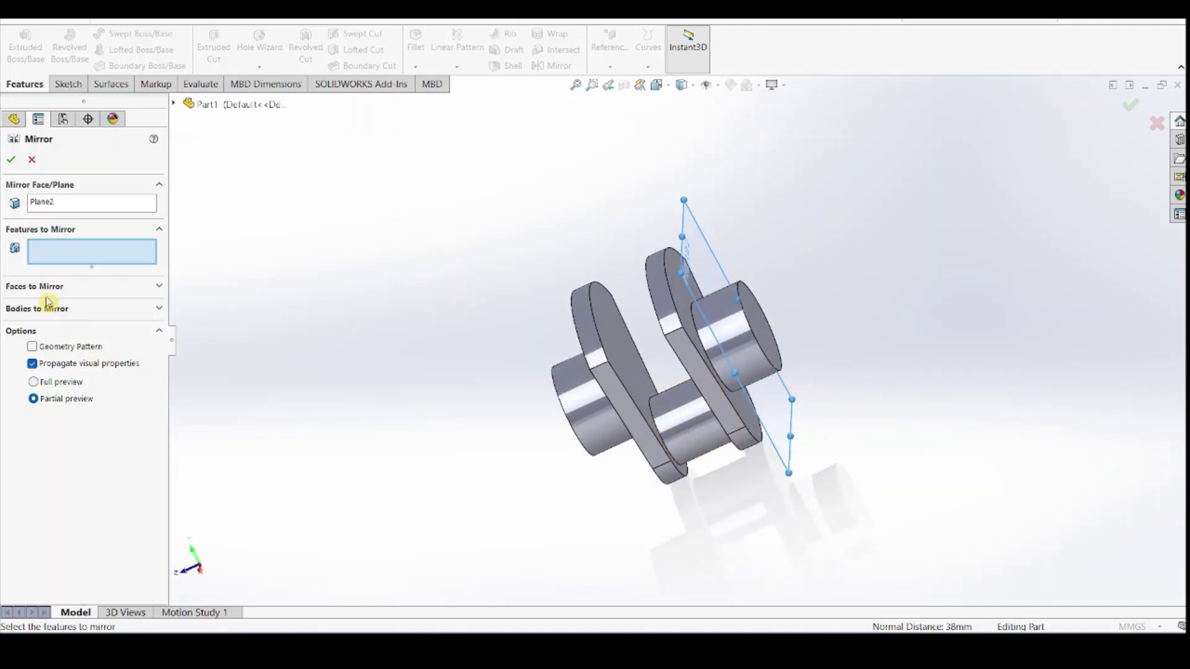
click(75, 309)
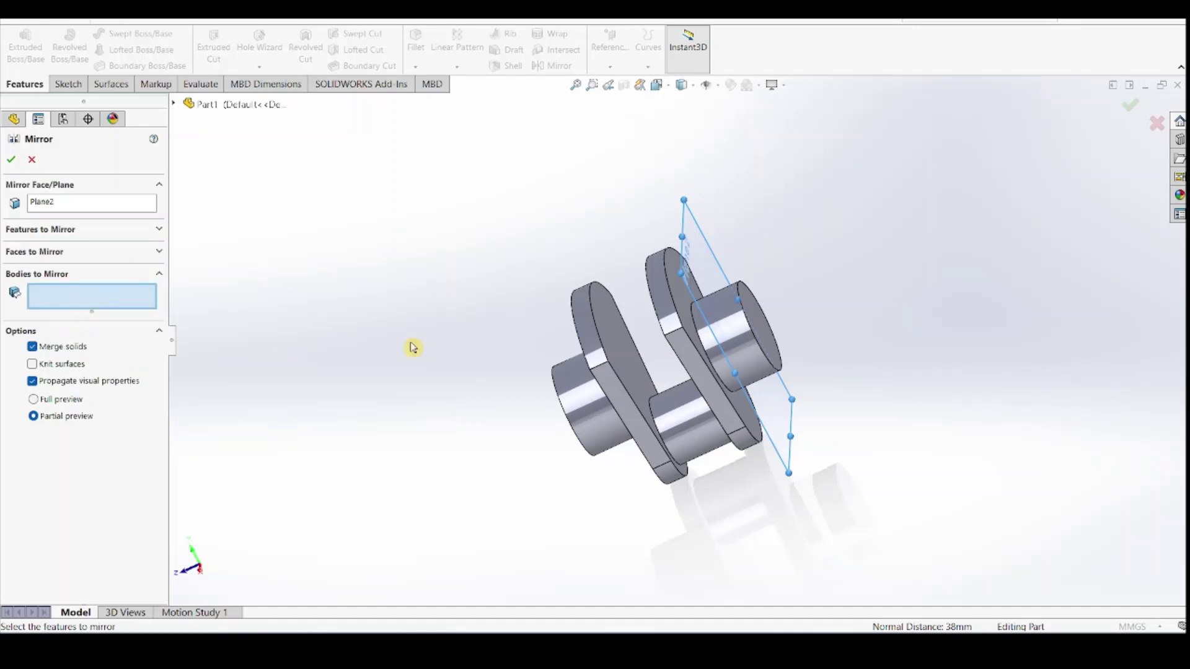
click(592, 397)
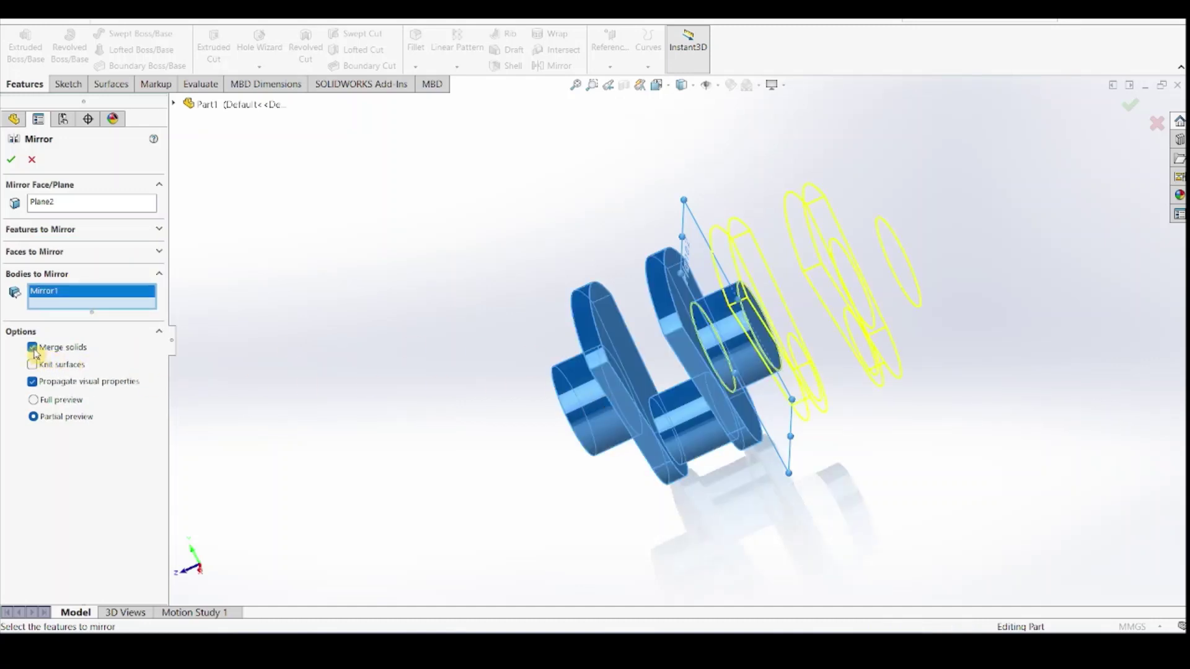
click(12, 159)
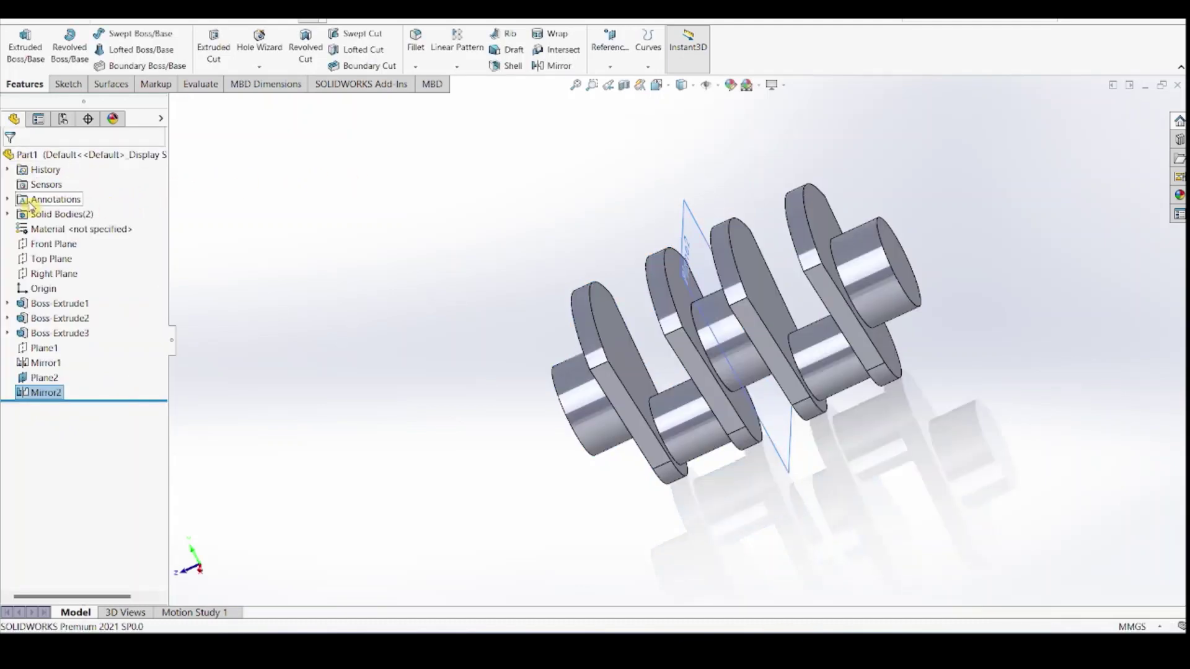
click(8, 215)
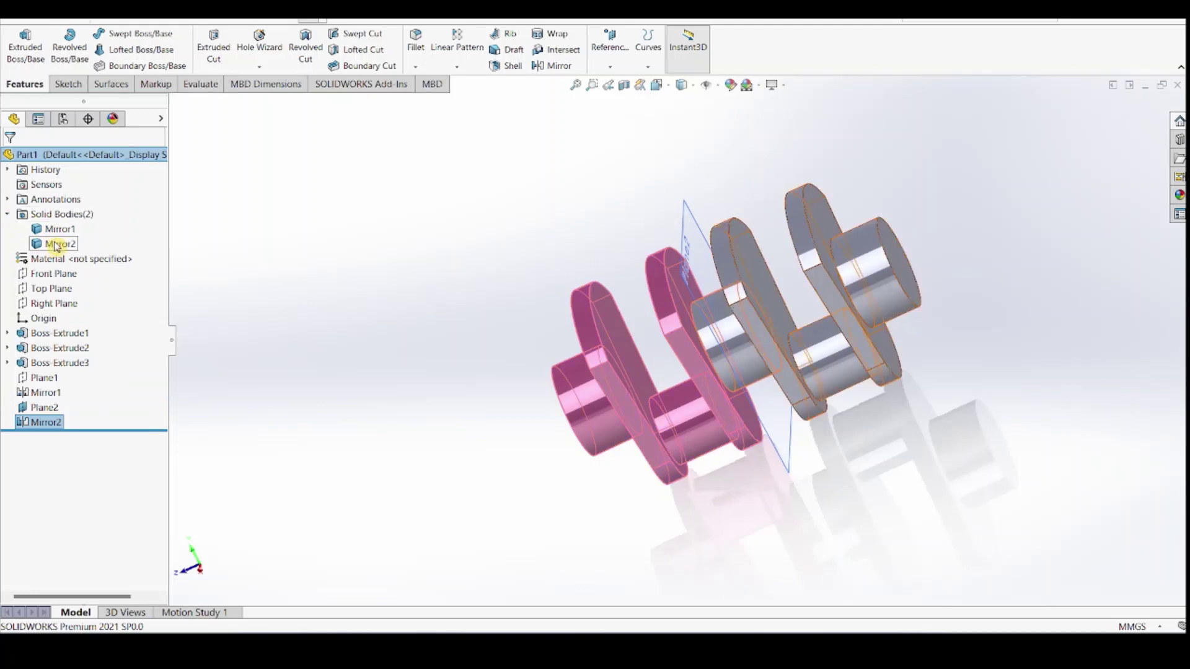
Rotate the Mirror2 body by 180 degrees about the Z axis with Move/Copy Body
click(60, 248)
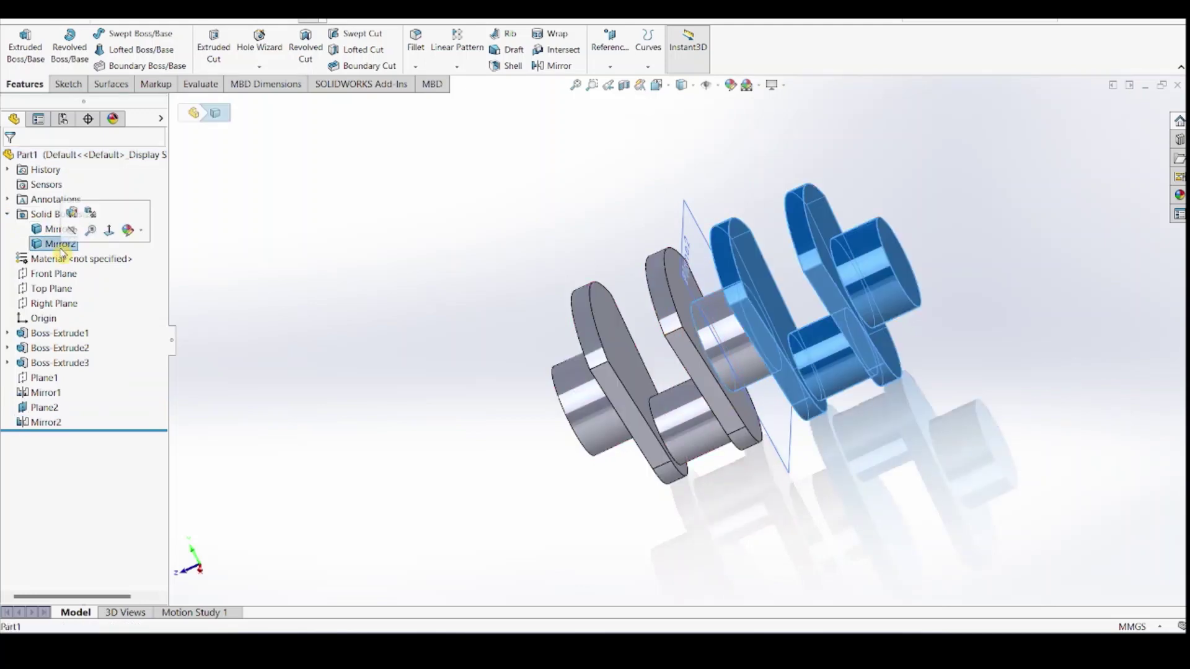
click(121, 21)
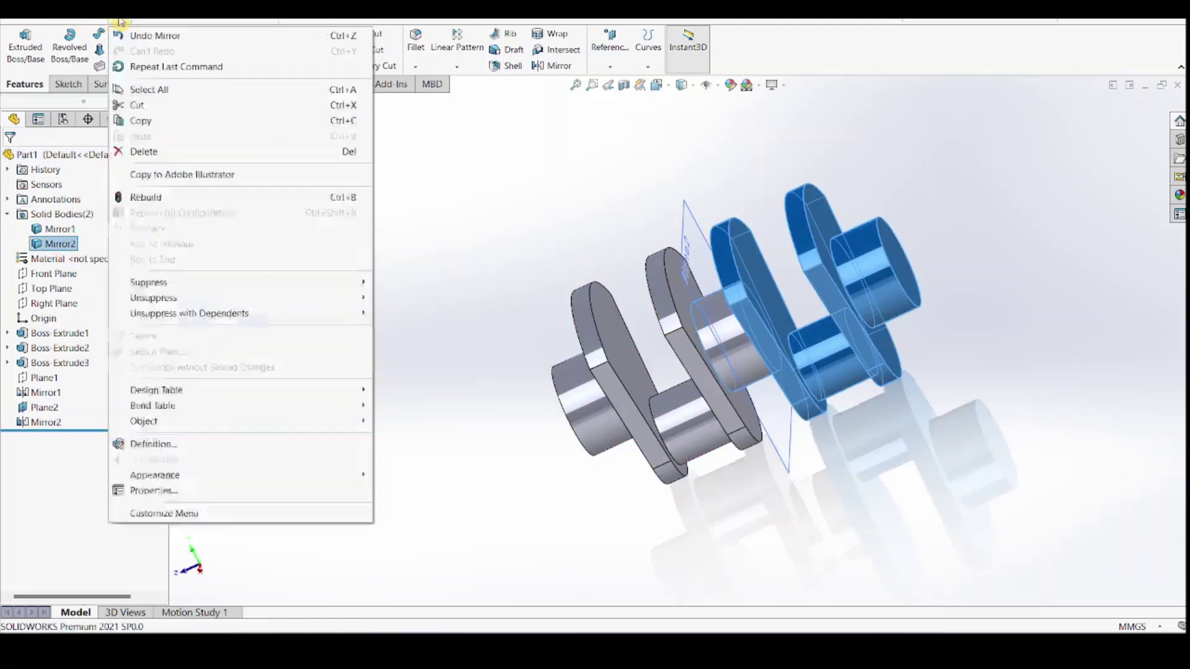
mouse_move(175, 23)
mouse_move(192, 67)
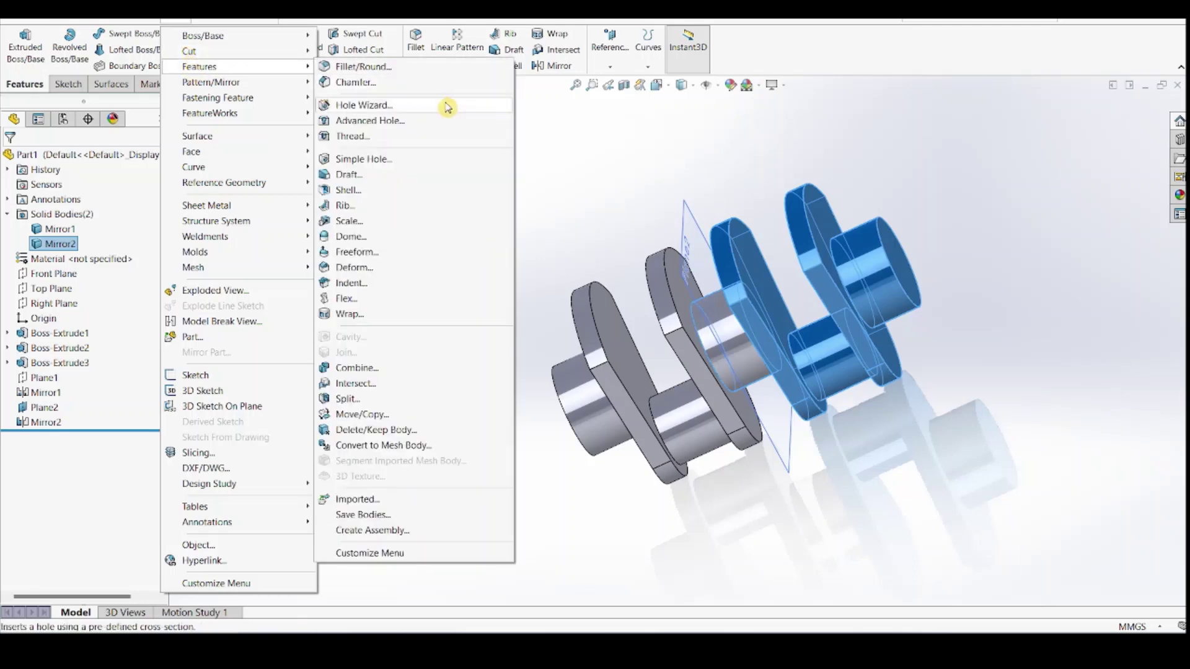
click(394, 414)
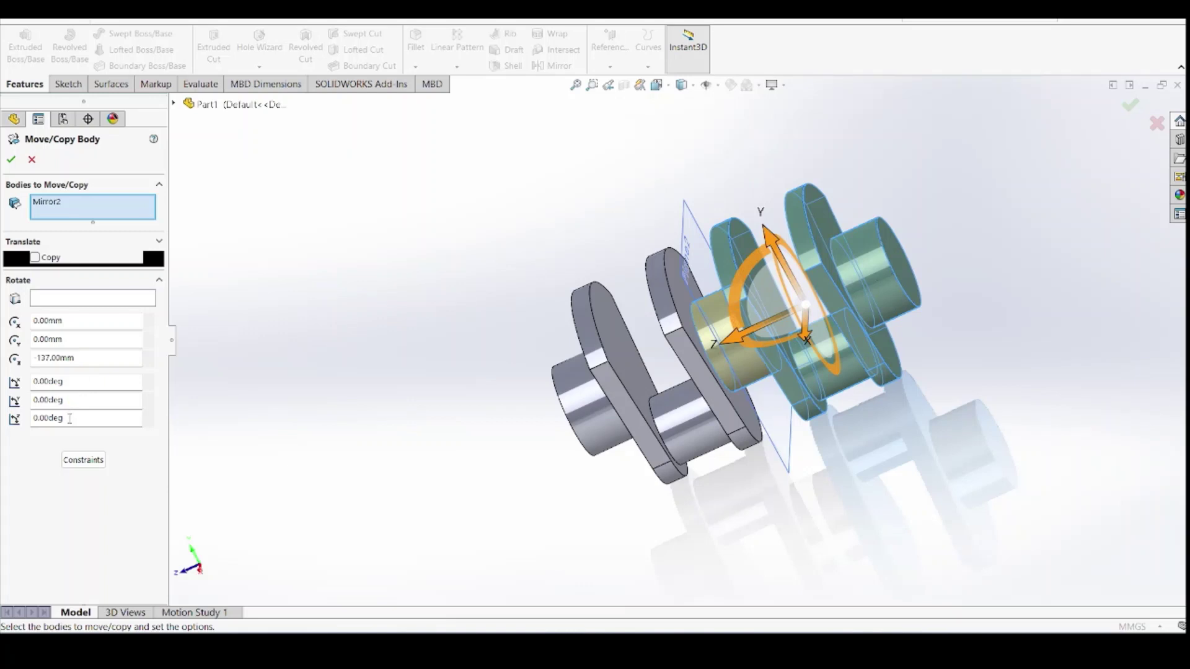
drag(70, 419, 23, 419)
text(90)
key(Return)
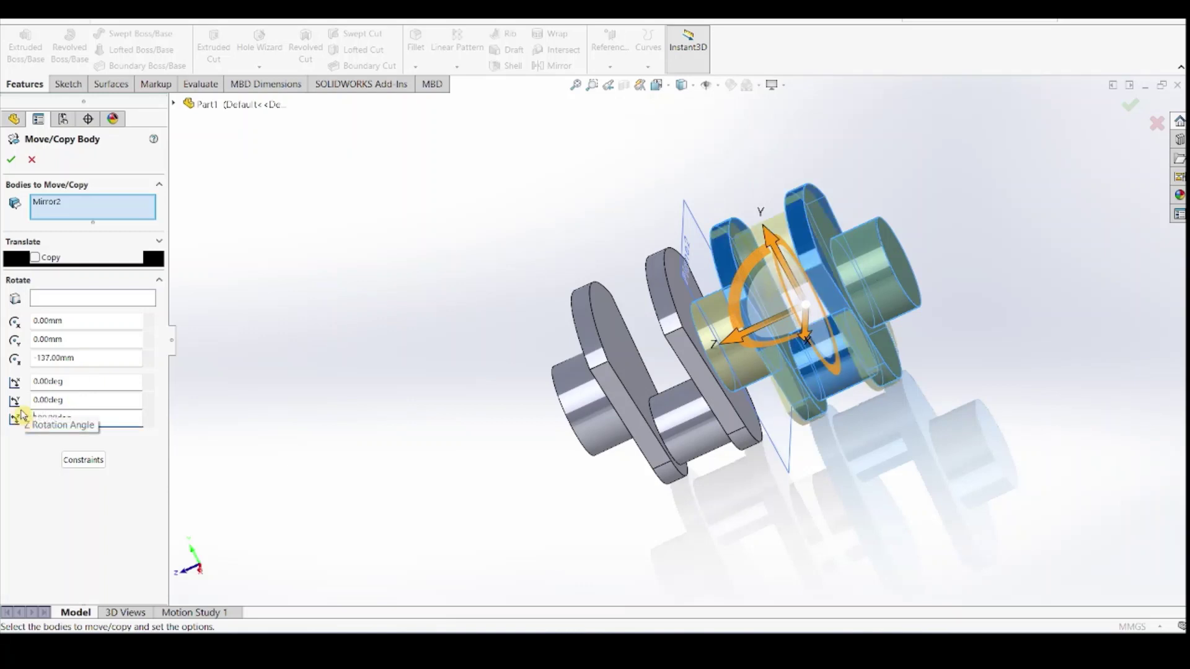
click(12, 159)
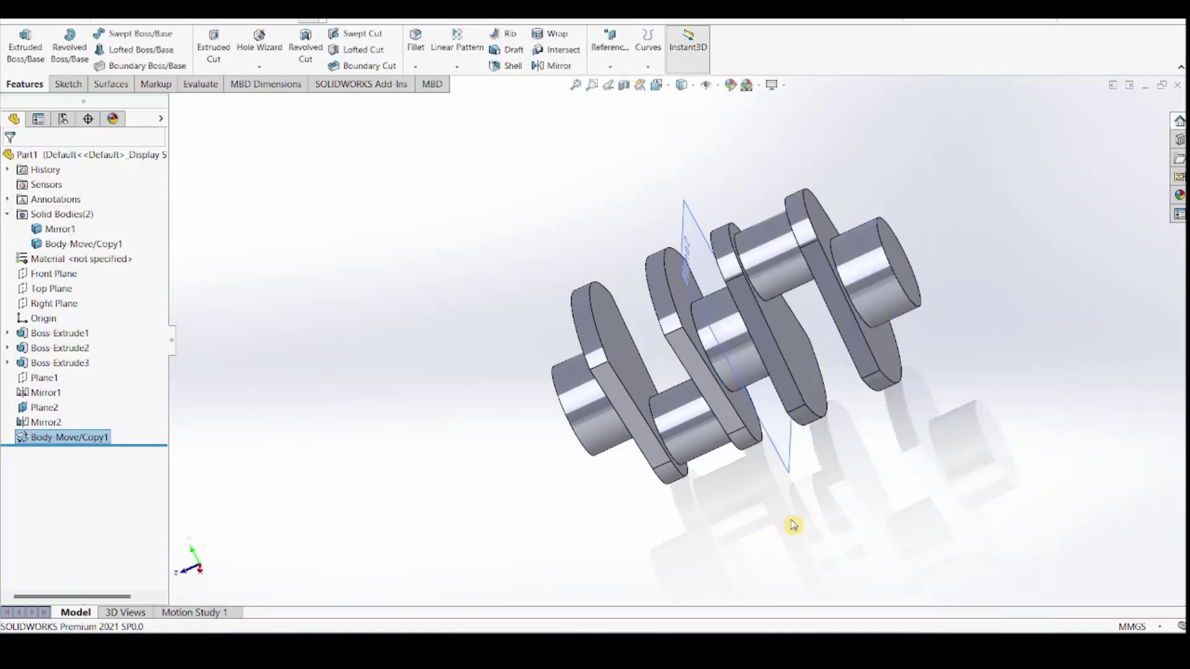
Hide the reference plane that crosses the central journal of the crankshaft
middle_drag(796, 523, 791, 494)
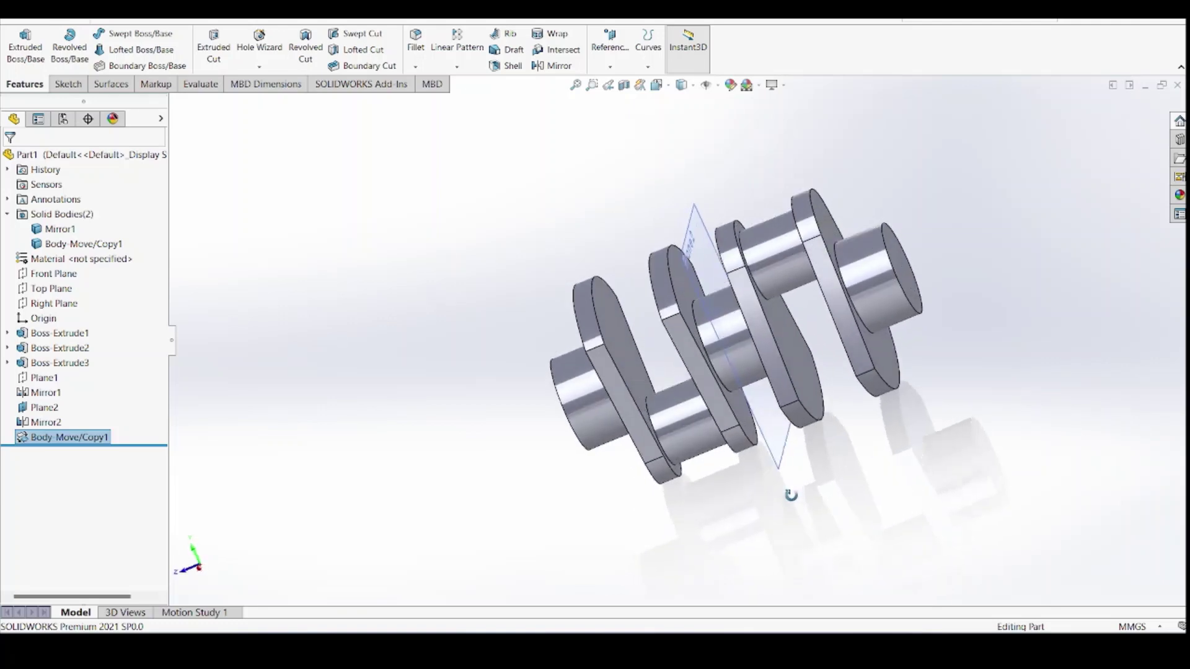
right_click(701, 243)
click(746, 225)
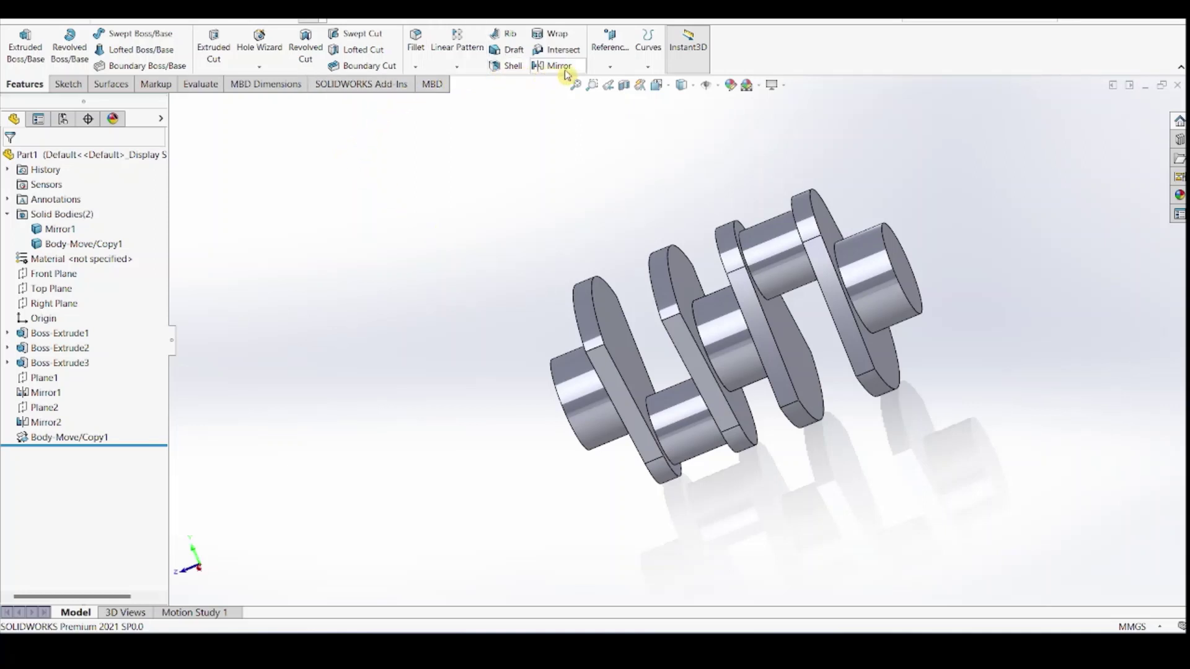
Create a reference plane midway between the rear journal's end face and the adjacent web face
click(602, 71)
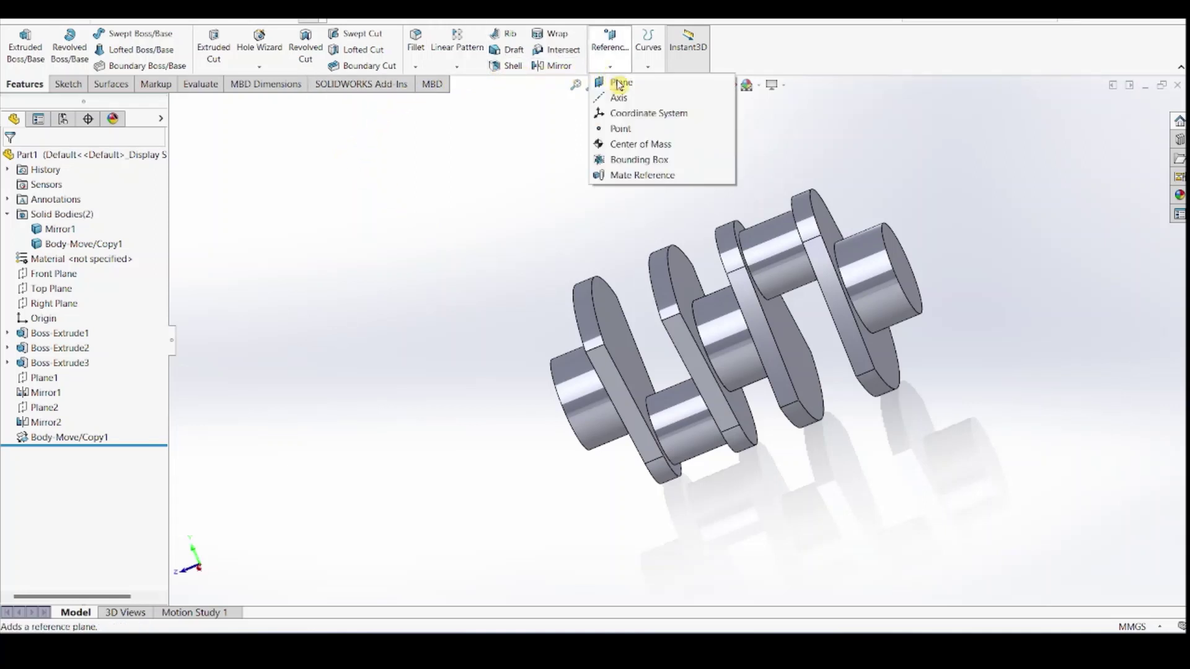
click(617, 82)
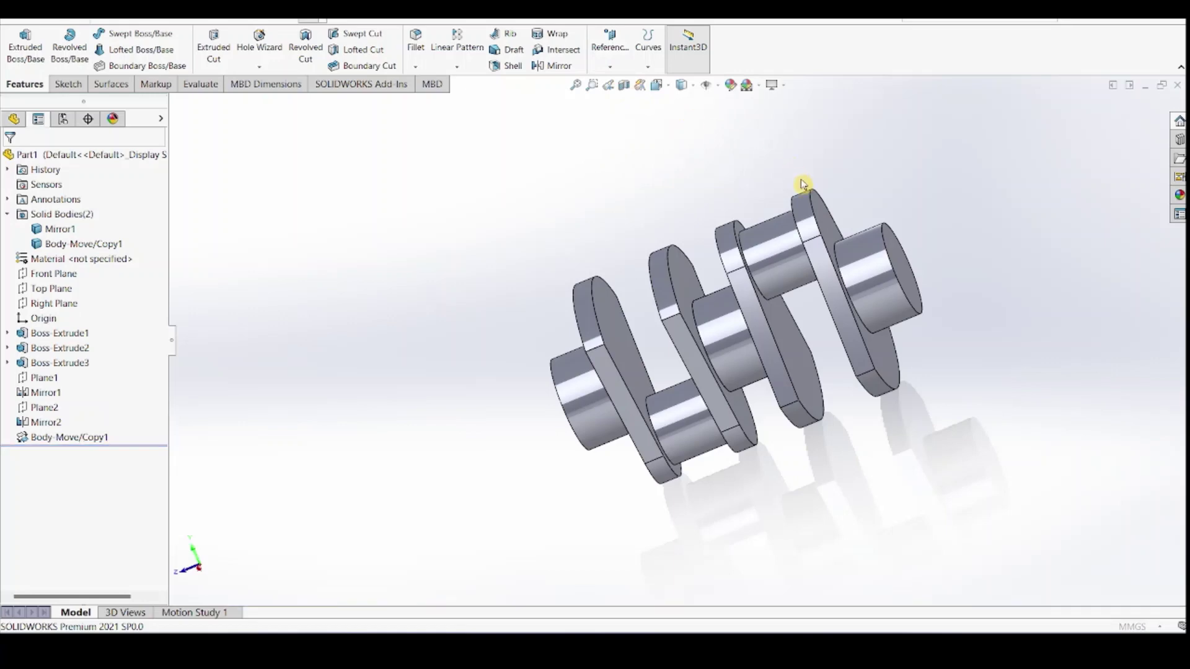
click(822, 223)
click(893, 254)
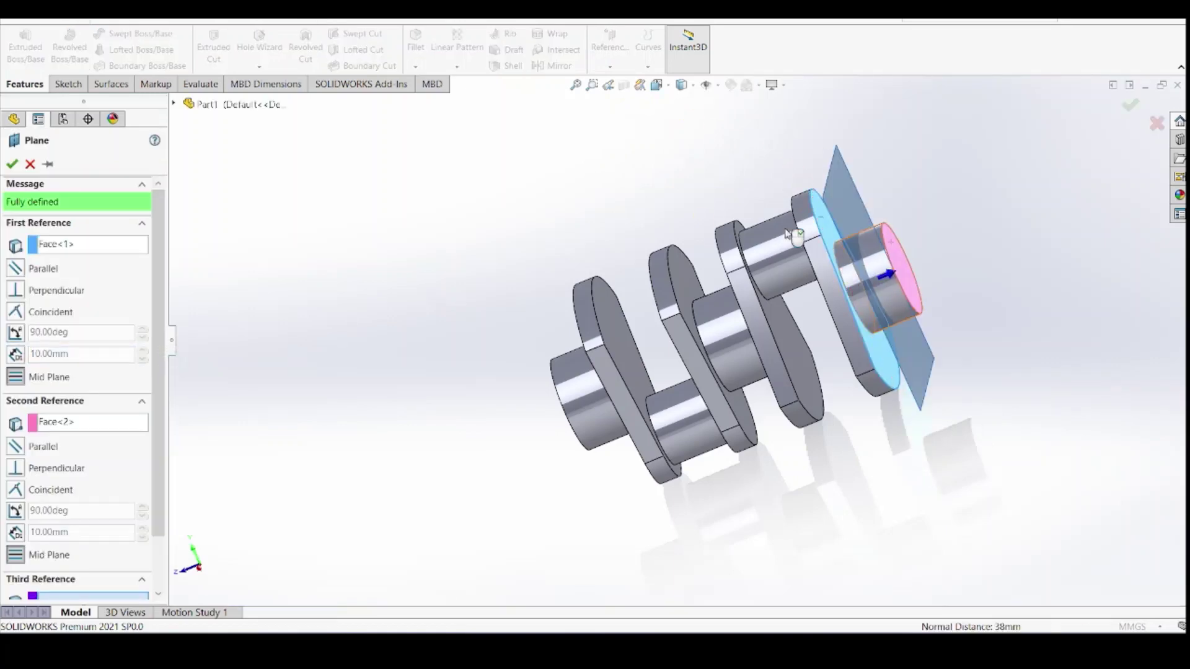
click(11, 163)
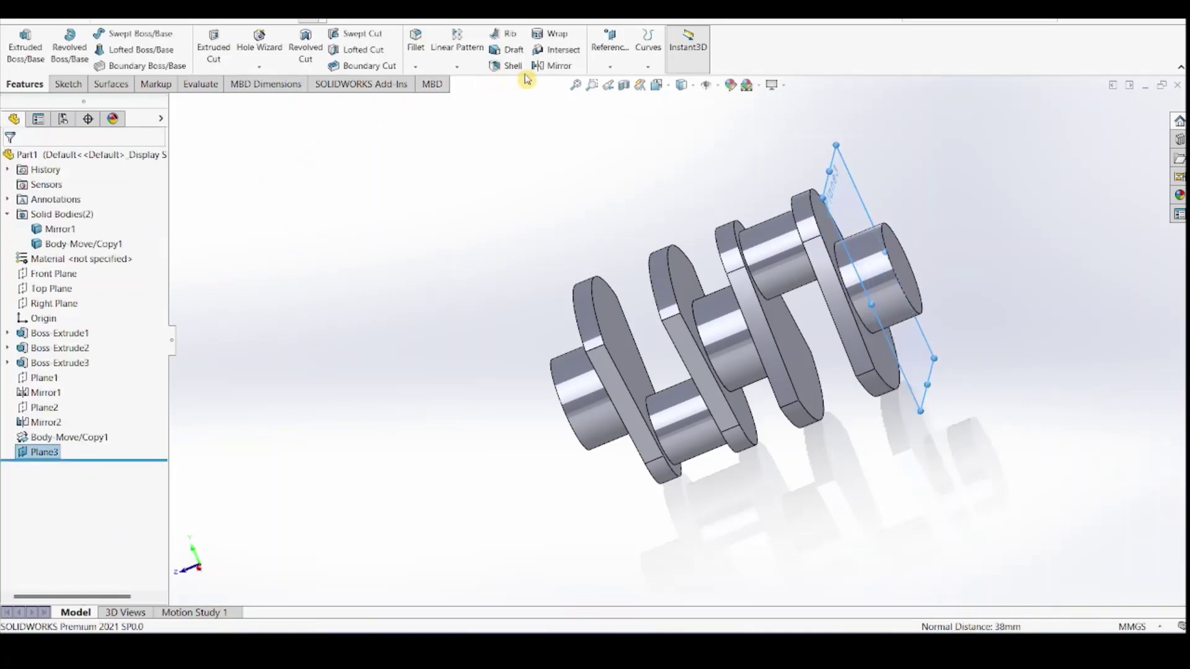
Mirror both crankshaft bodies about the new mid-plane through the end journal and hide that plane
click(557, 71)
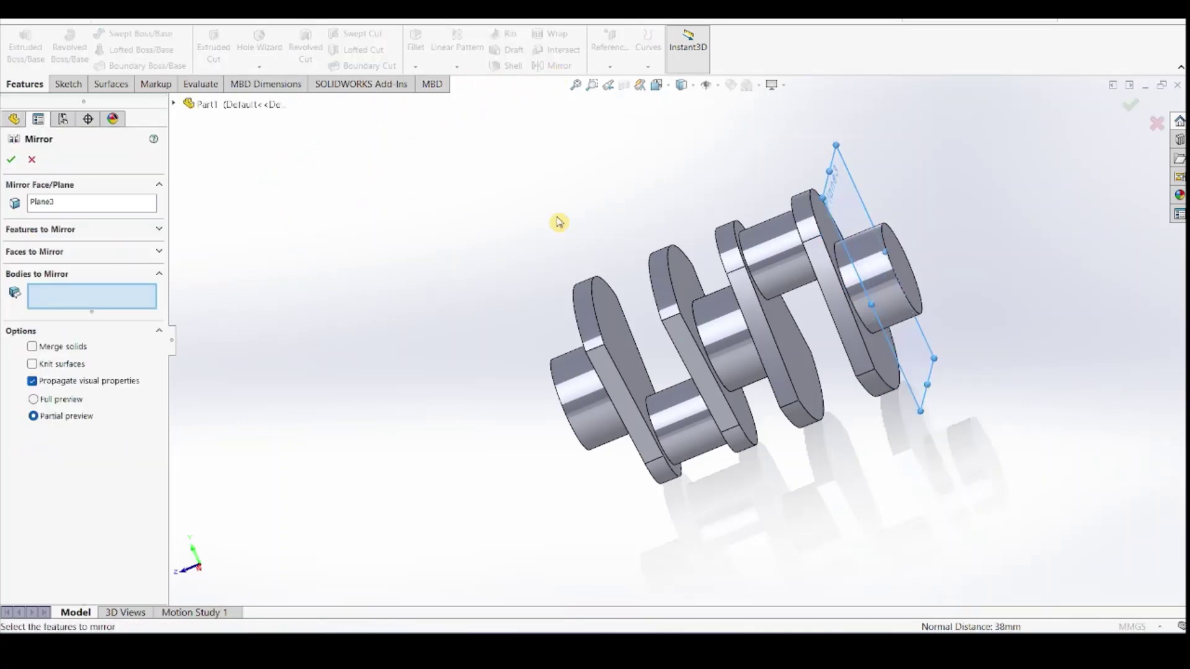
click(682, 327)
click(763, 273)
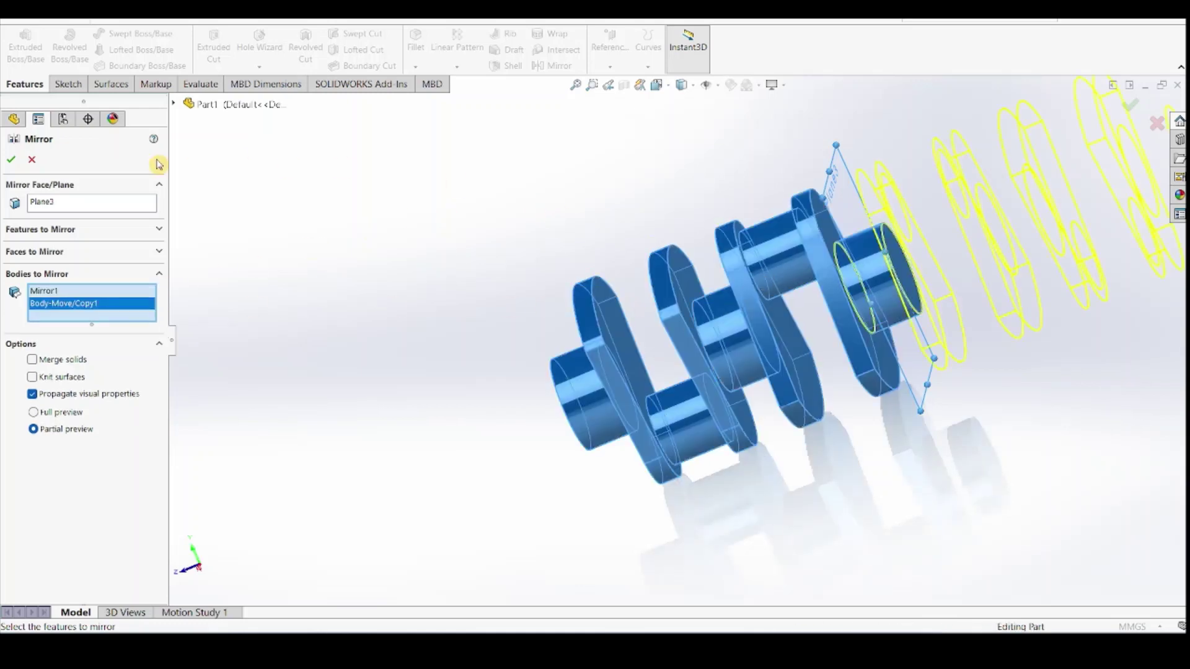
click(11, 159)
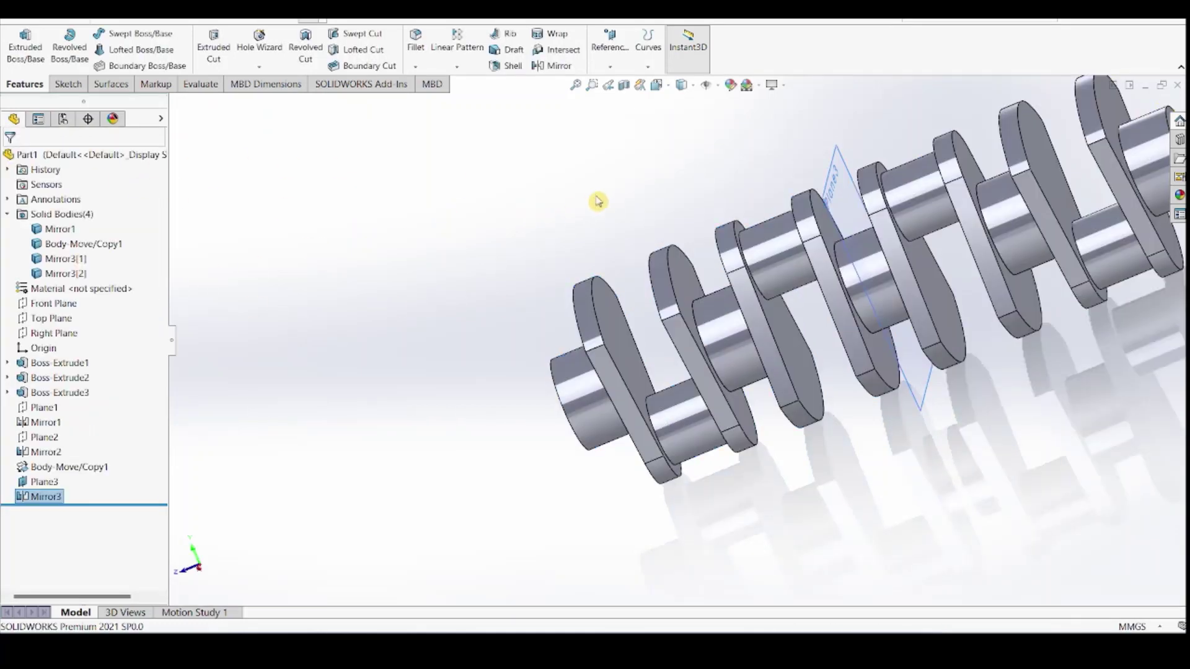
right_click(853, 192)
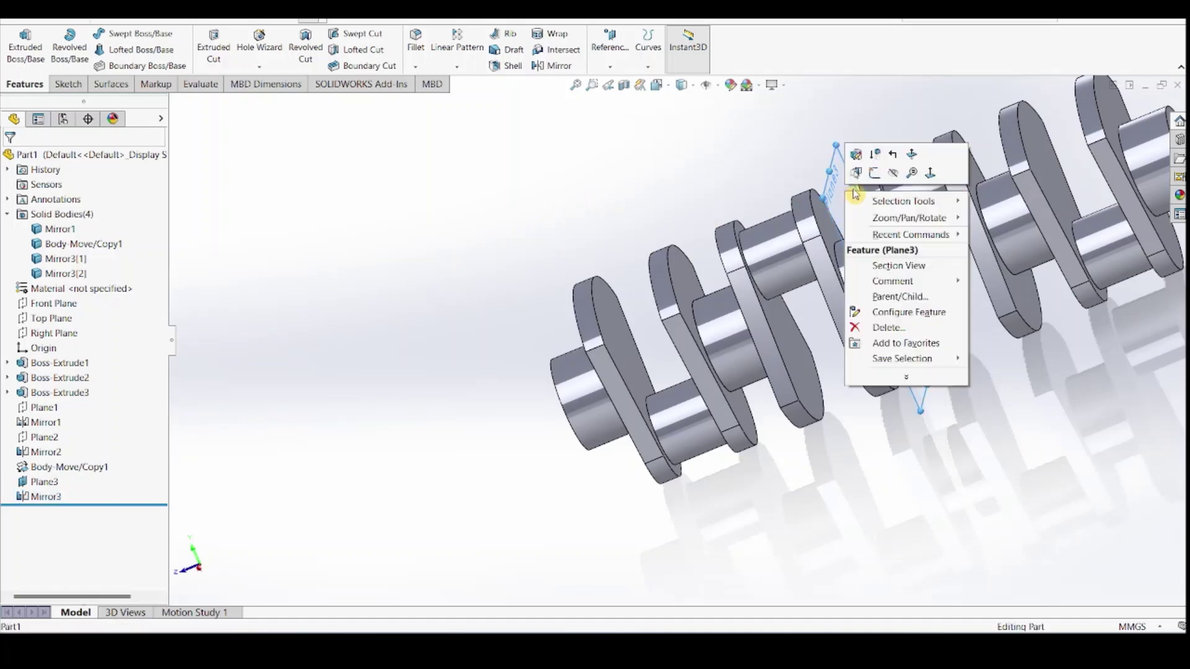
click(893, 173)
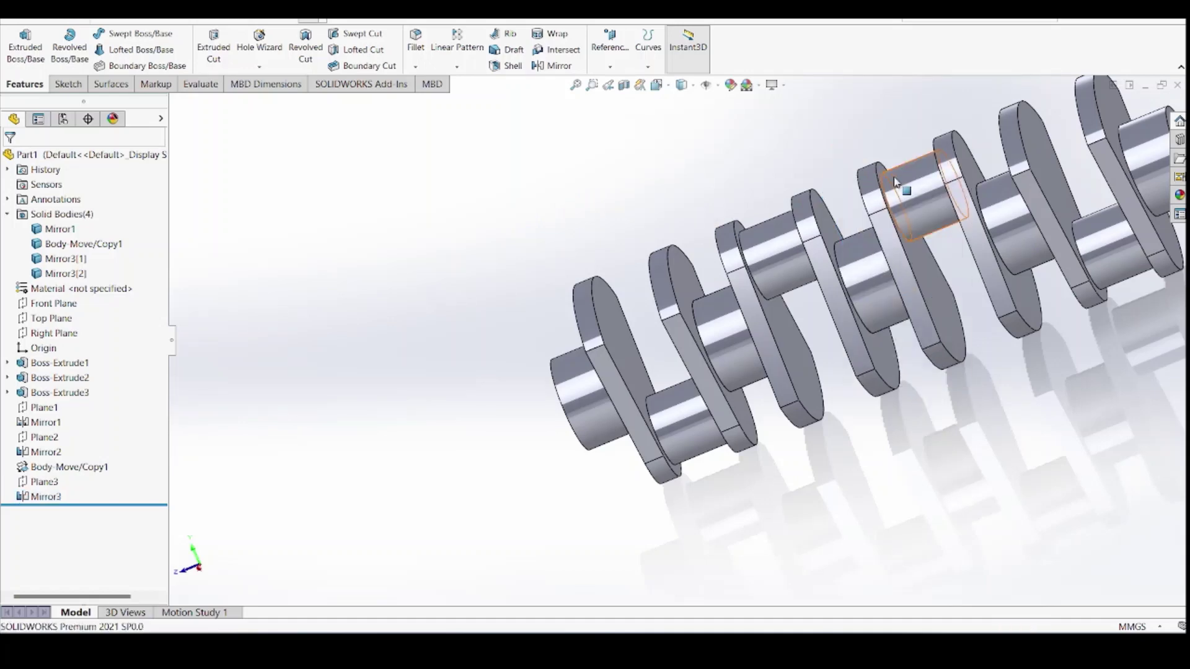
Sketch a circle about 39 mm in diameter, centred on the origin, on the front journal's end face
click(657, 84)
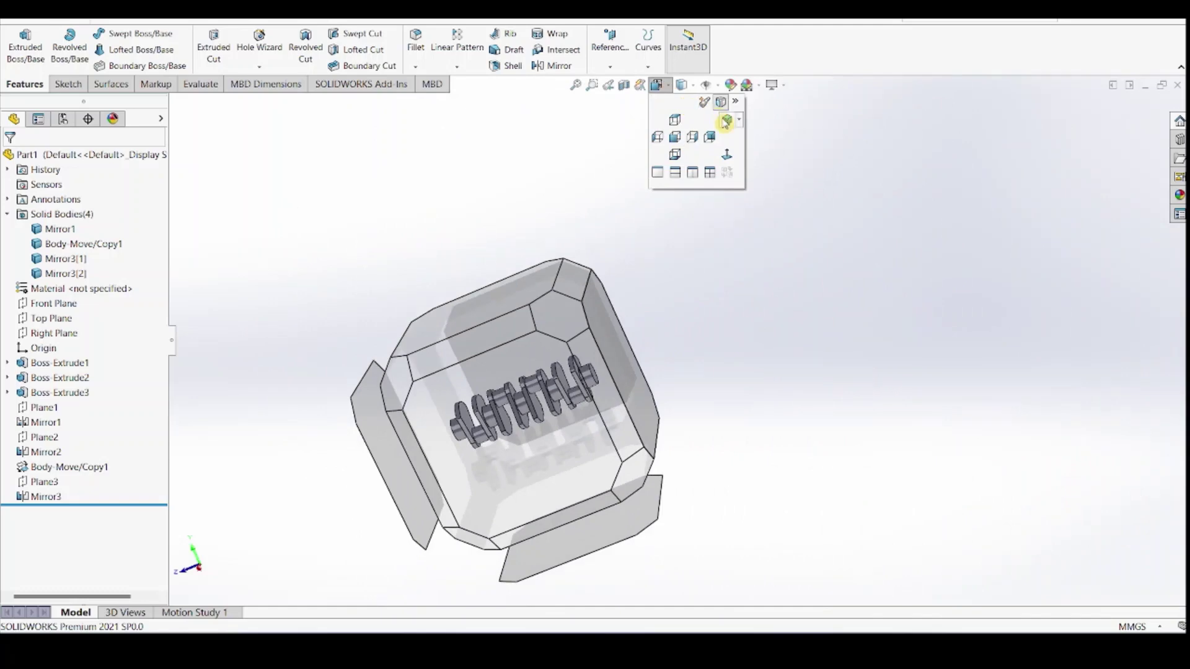
click(726, 122)
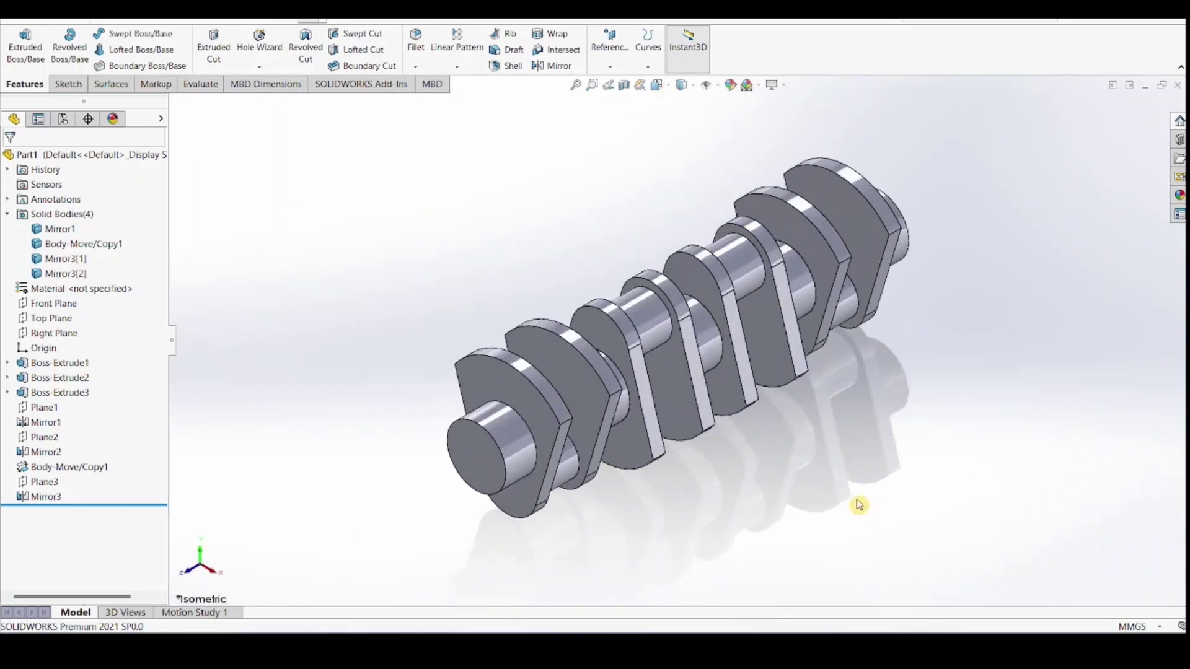
middle_drag(858, 505, 781, 481)
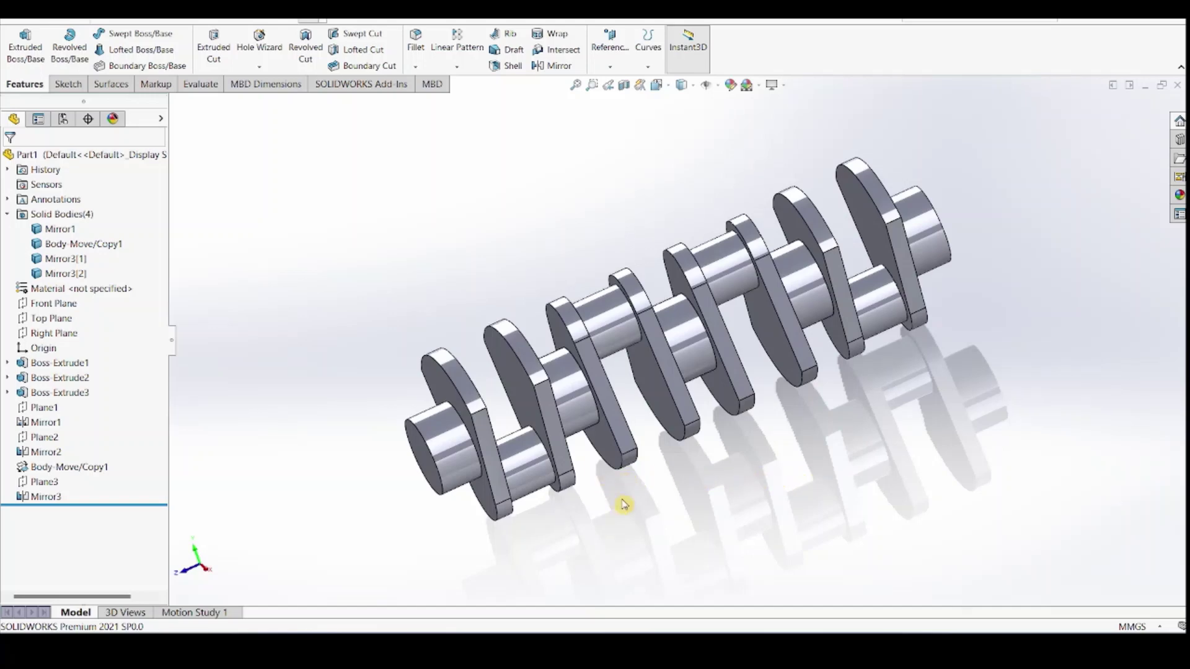
middle_drag(625, 502, 629, 500)
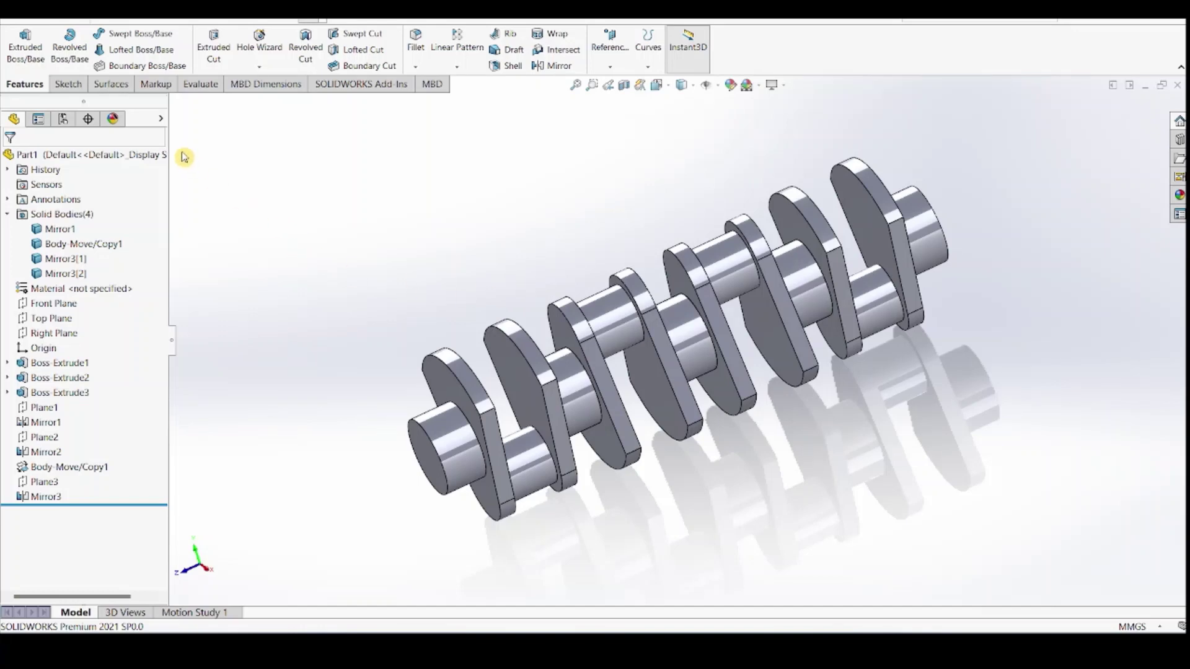
click(410, 459)
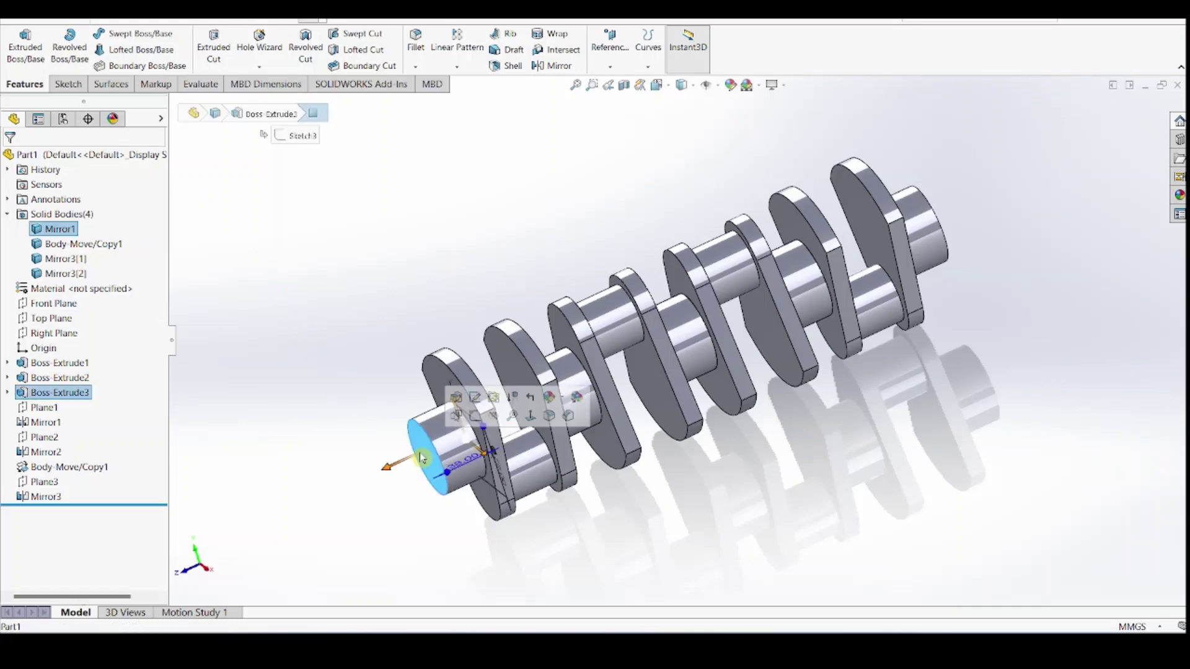
click(69, 85)
click(18, 40)
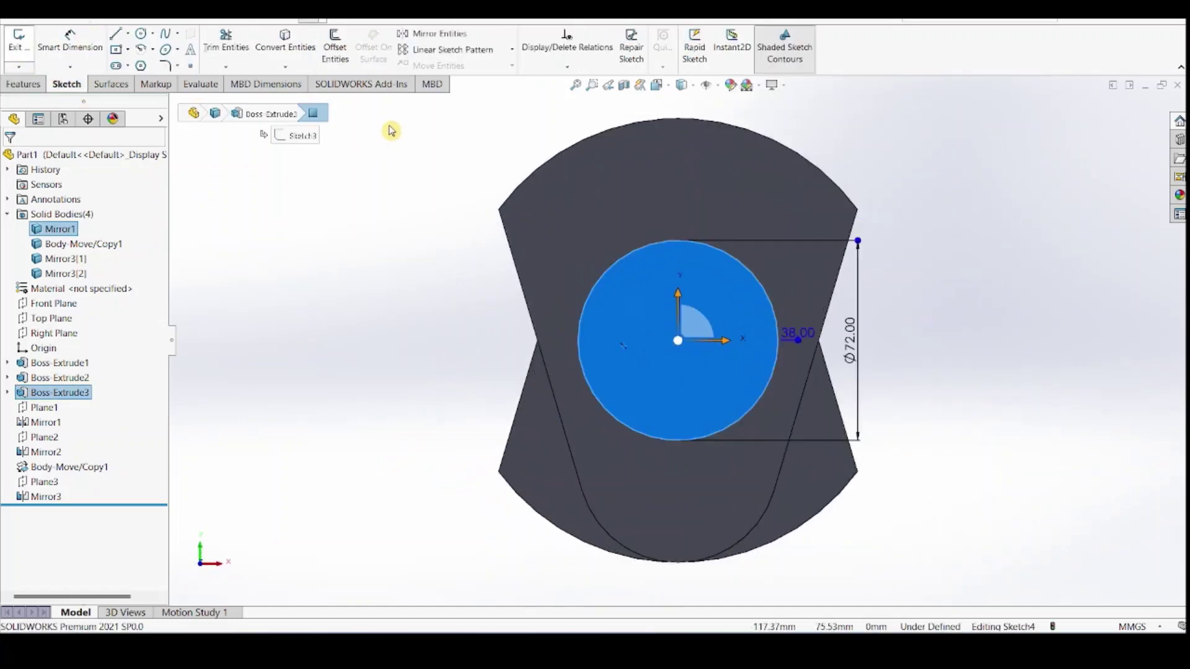
click(141, 33)
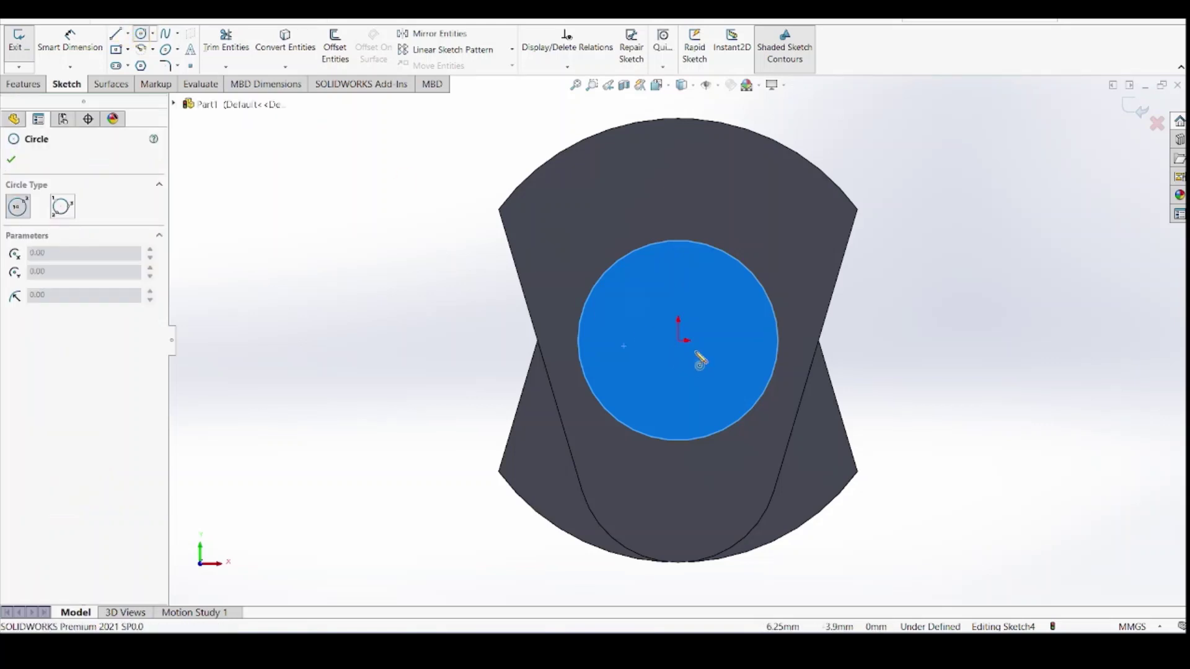
click(680, 341)
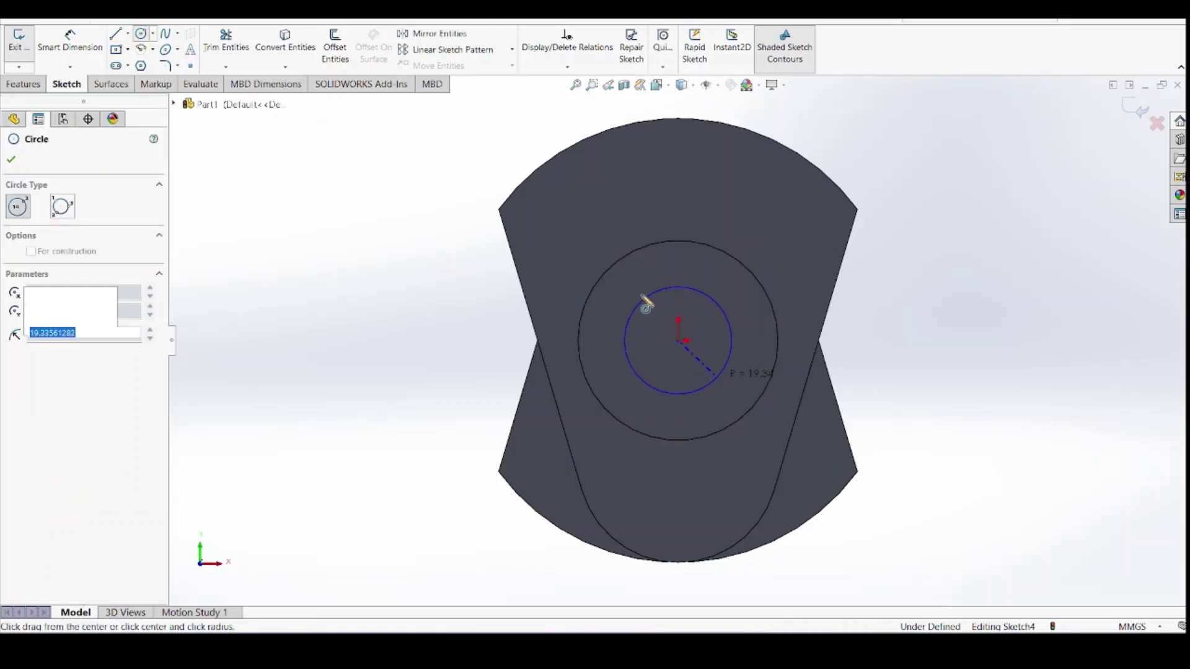
click(645, 300)
Dimension the sketched circle's diameter to 32 mm
click(64, 52)
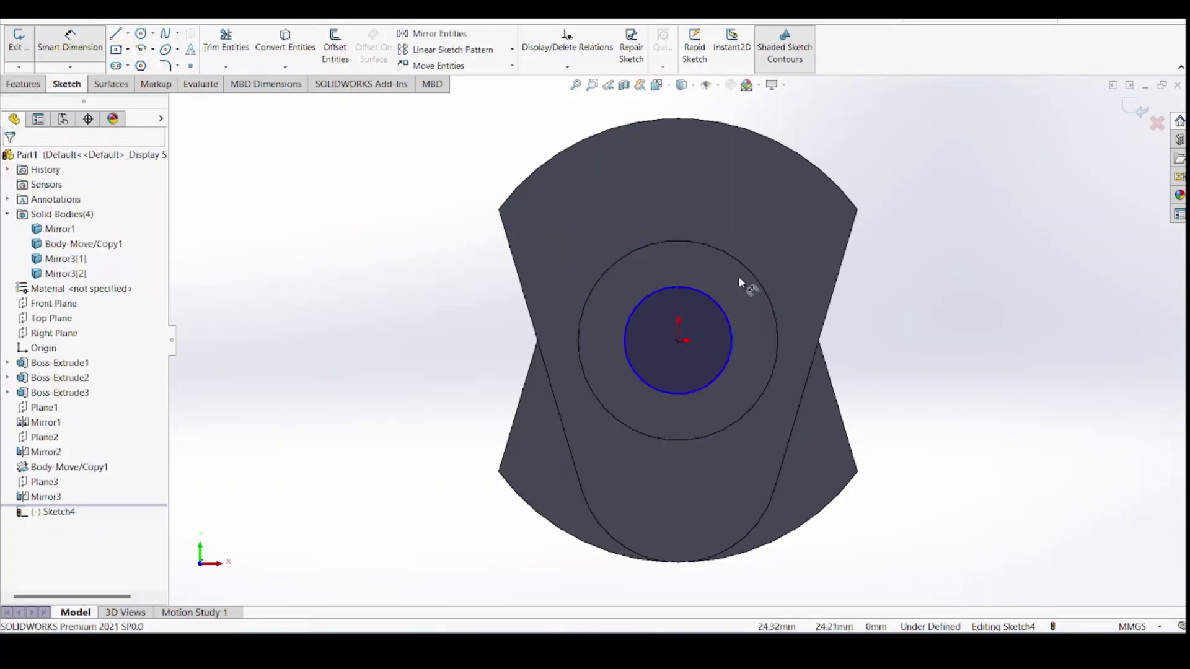
click(729, 320)
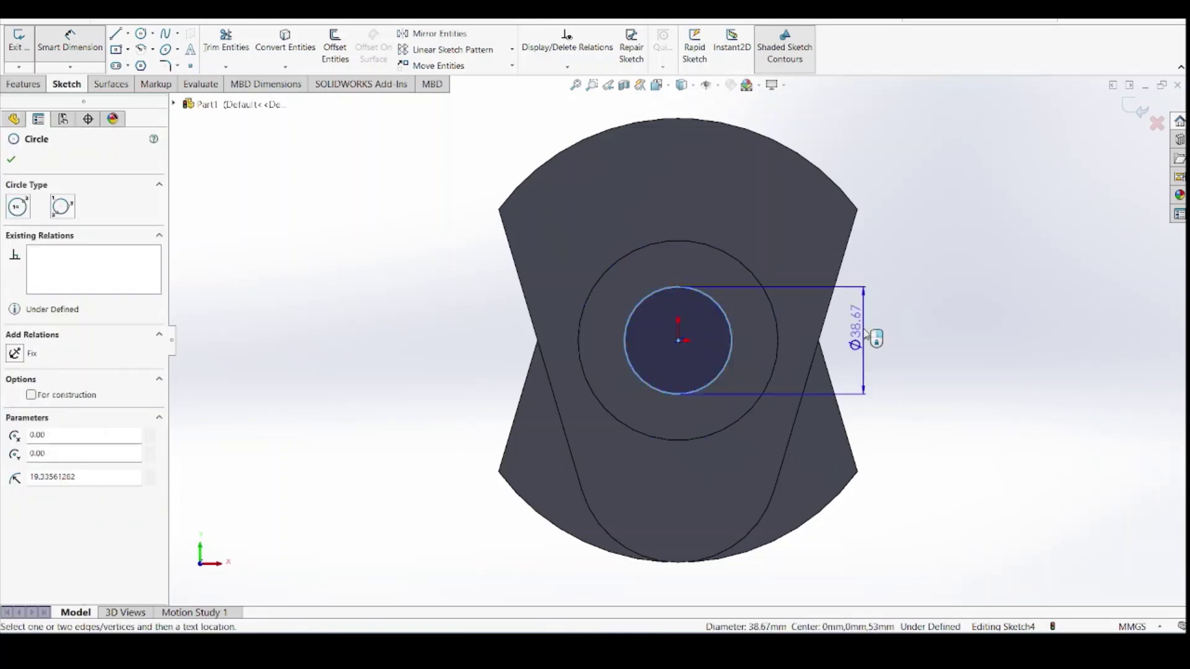
click(868, 335)
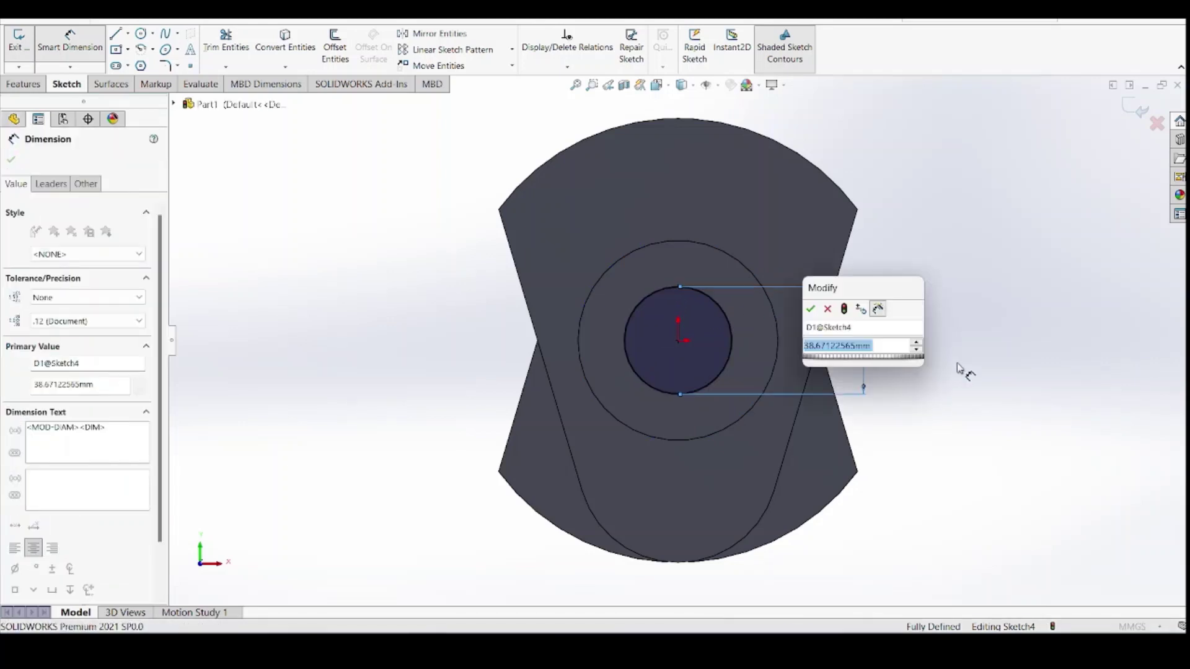
text(32.00mm)
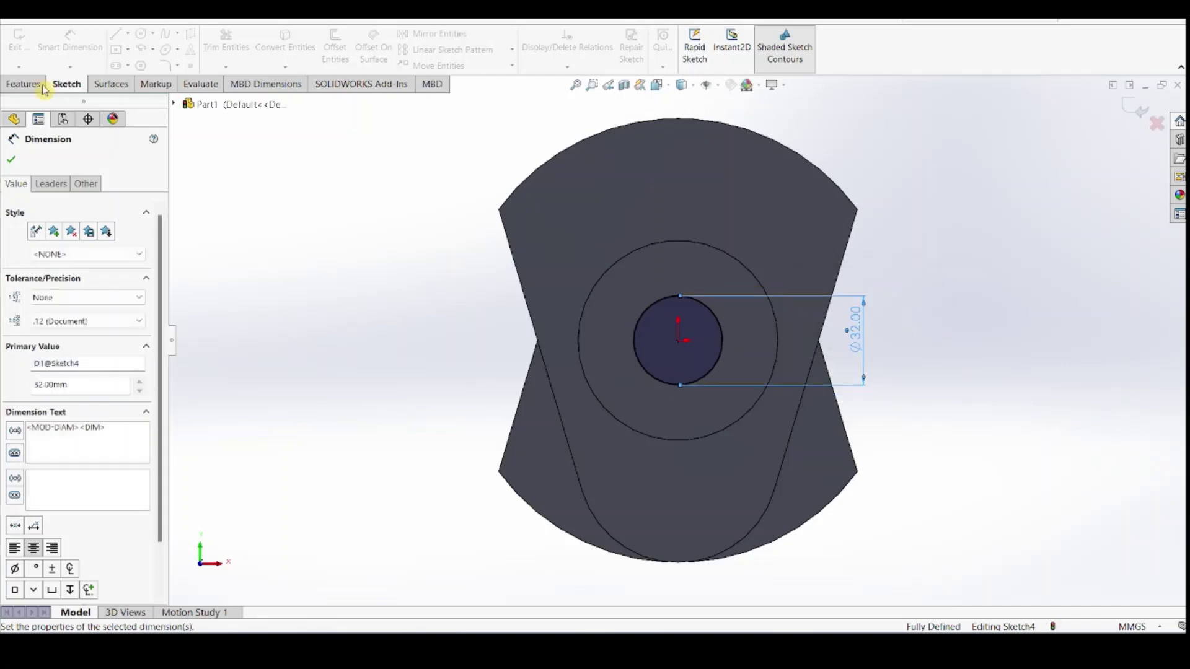
click(12, 160)
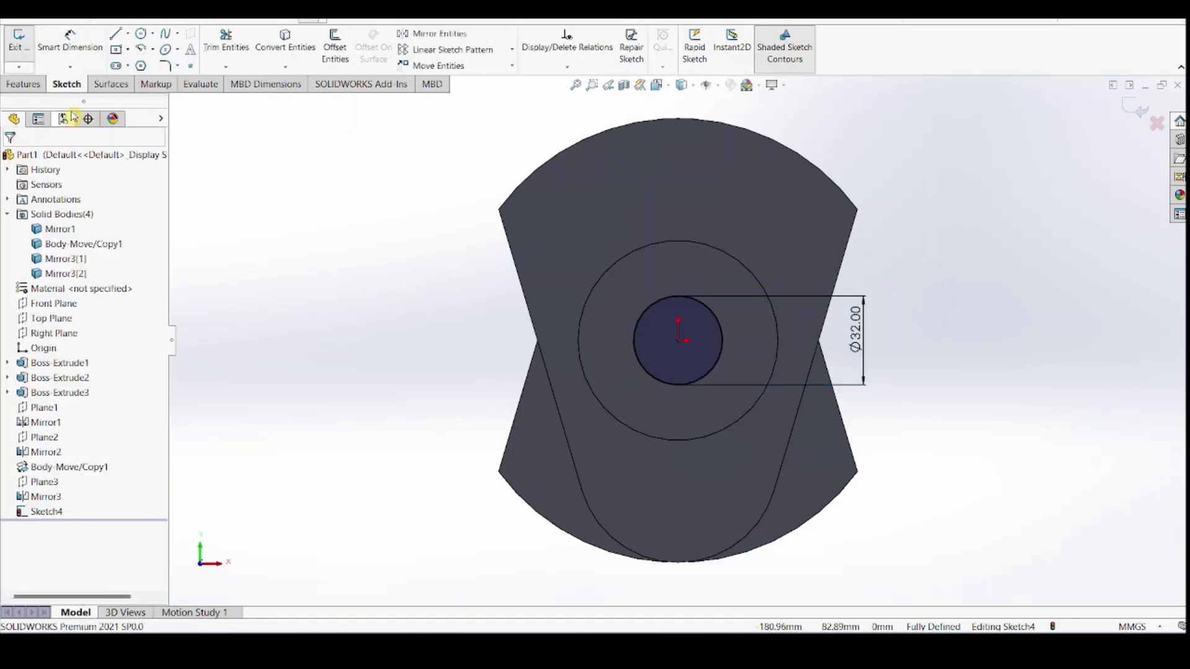
Extrude the 32 mm circle 80 mm outward as a boss merged with the front journal
click(23, 84)
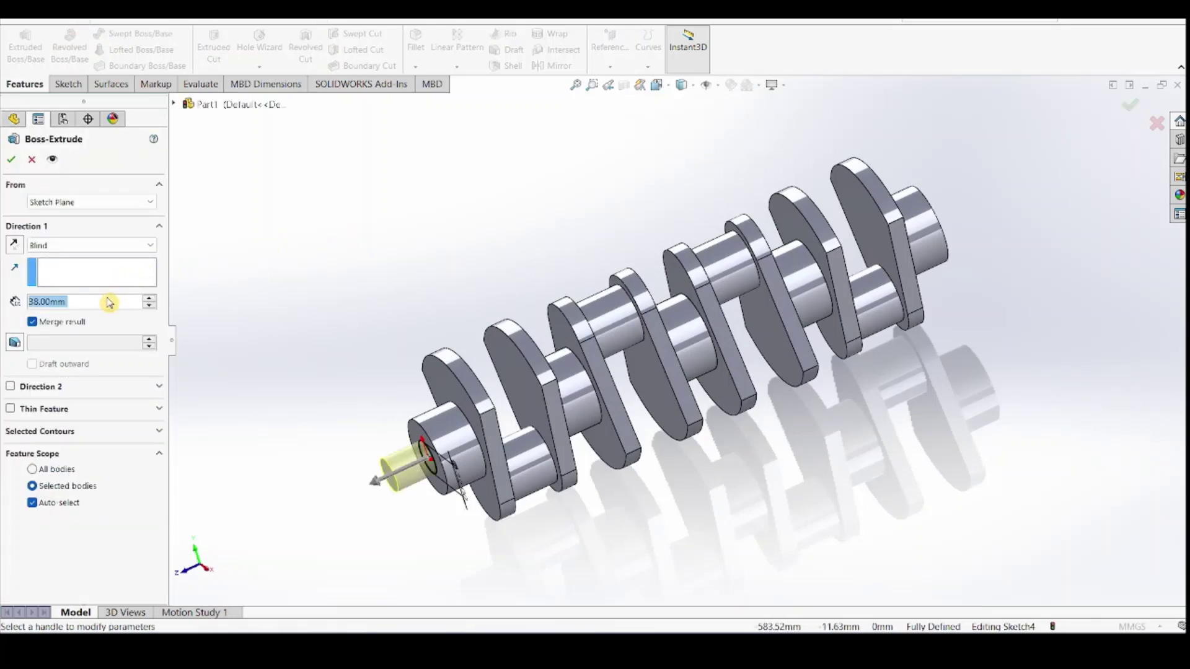
text(80)
key(Return)
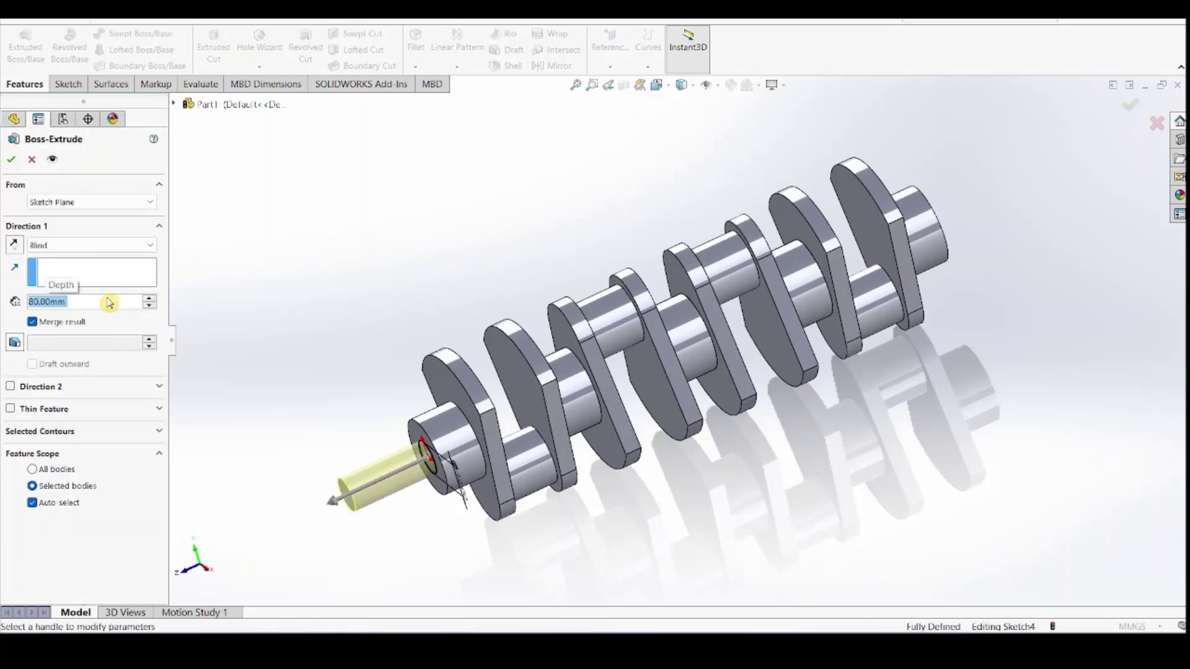
click(12, 162)
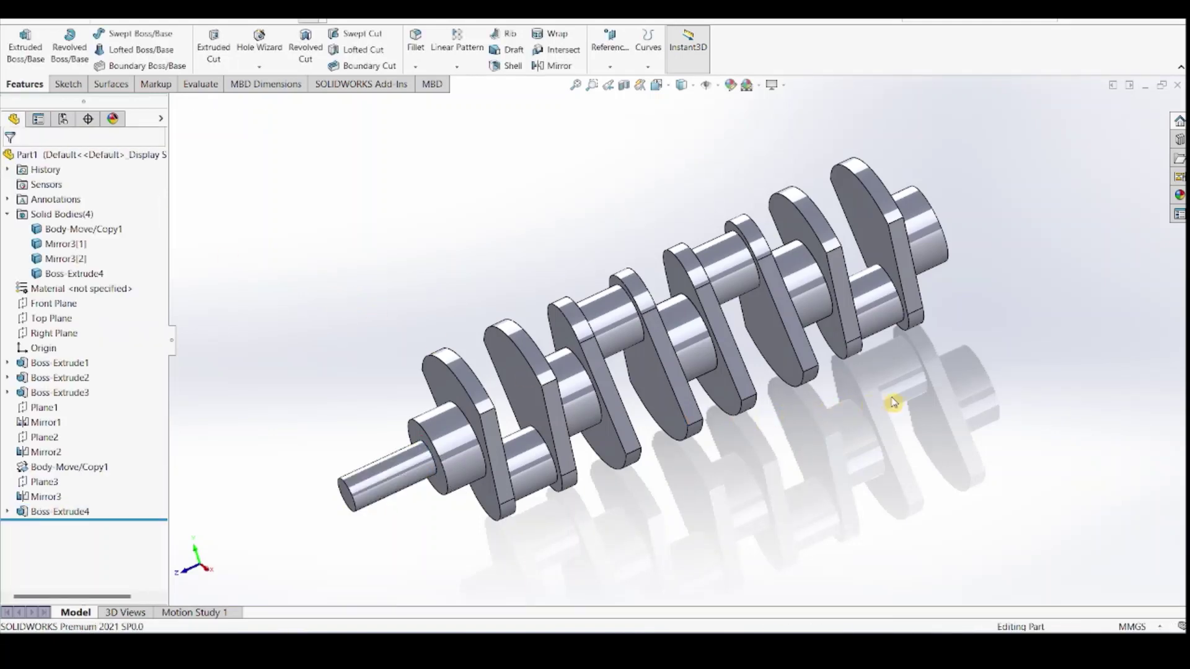
Sketch a circle about 97 mm in diameter, centred on the origin, on the rear journal's end face
middle_drag(892, 403, 927, 285)
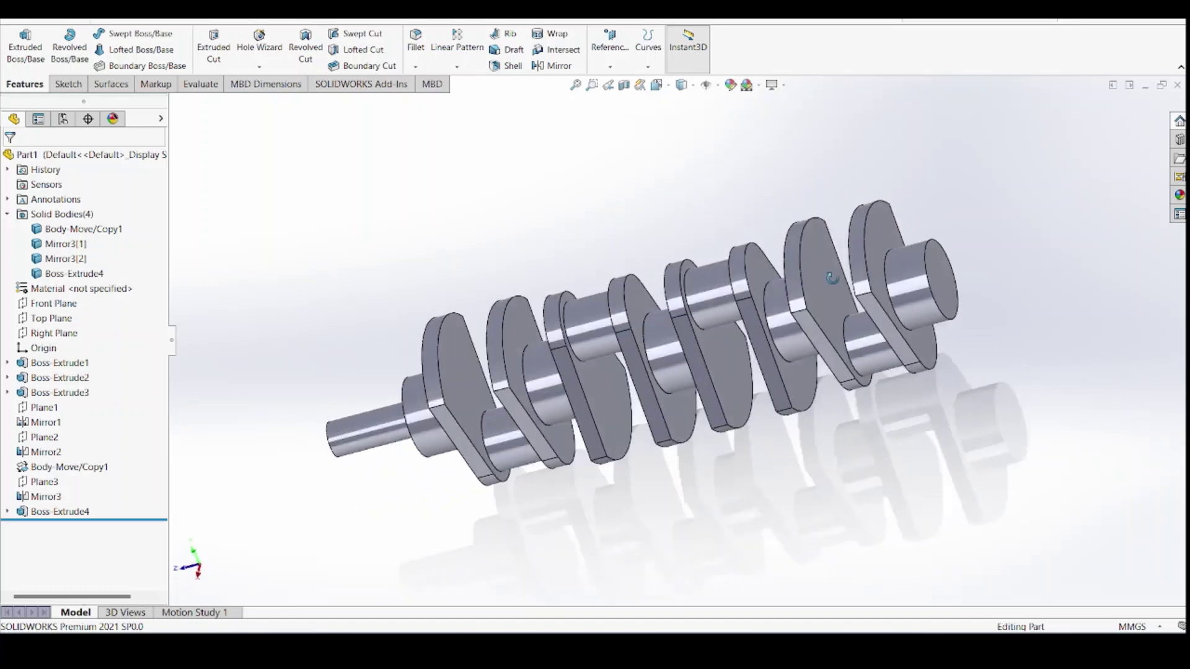
click(940, 284)
click(67, 83)
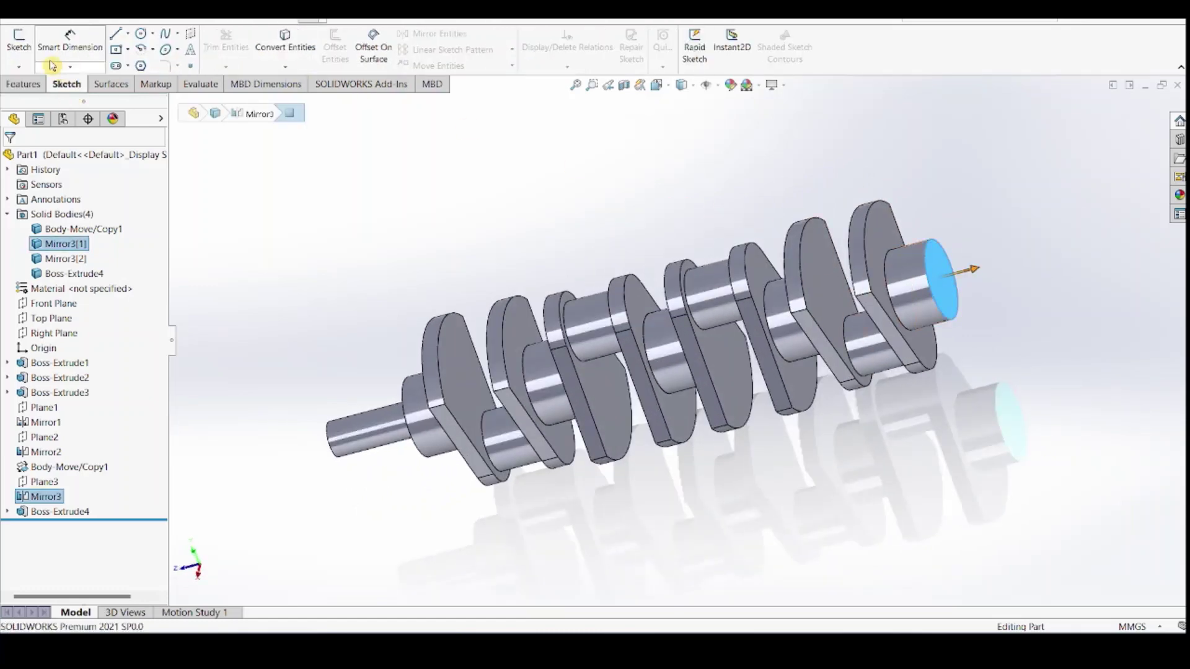
click(18, 39)
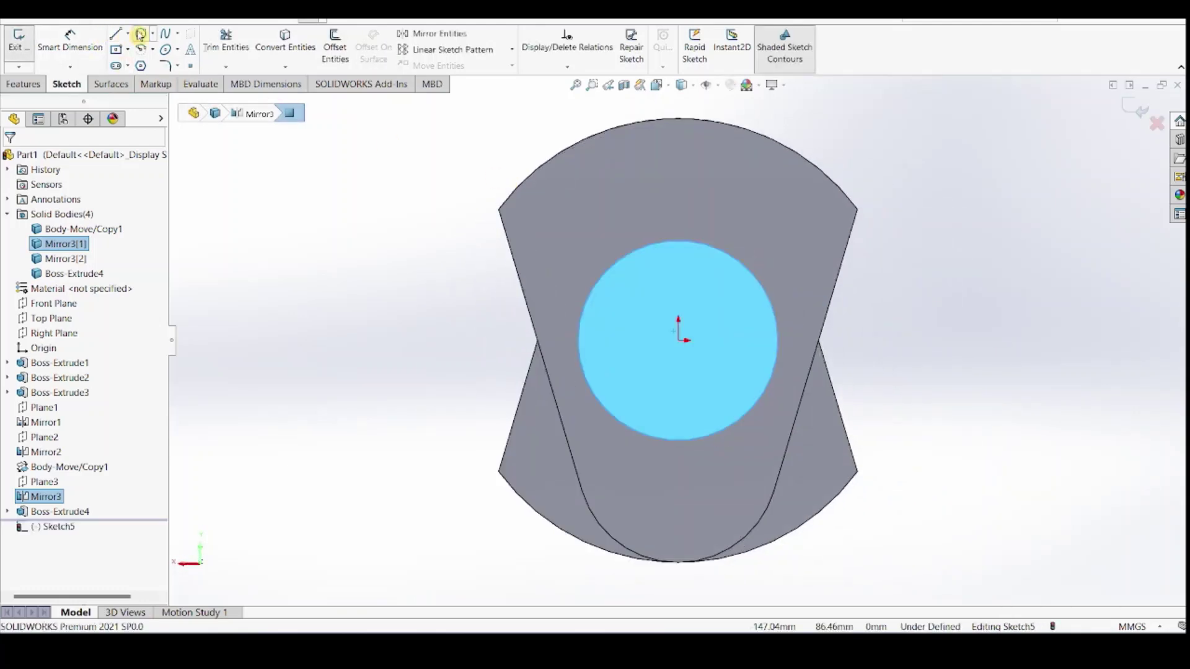
click(141, 34)
click(680, 340)
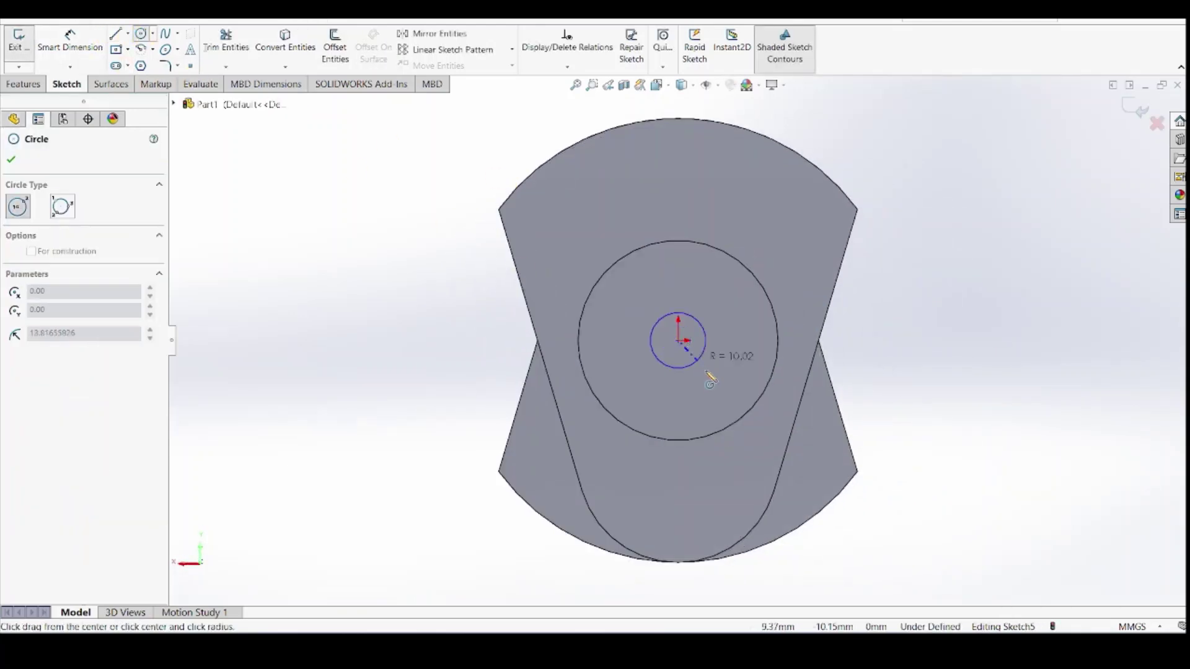
click(782, 488)
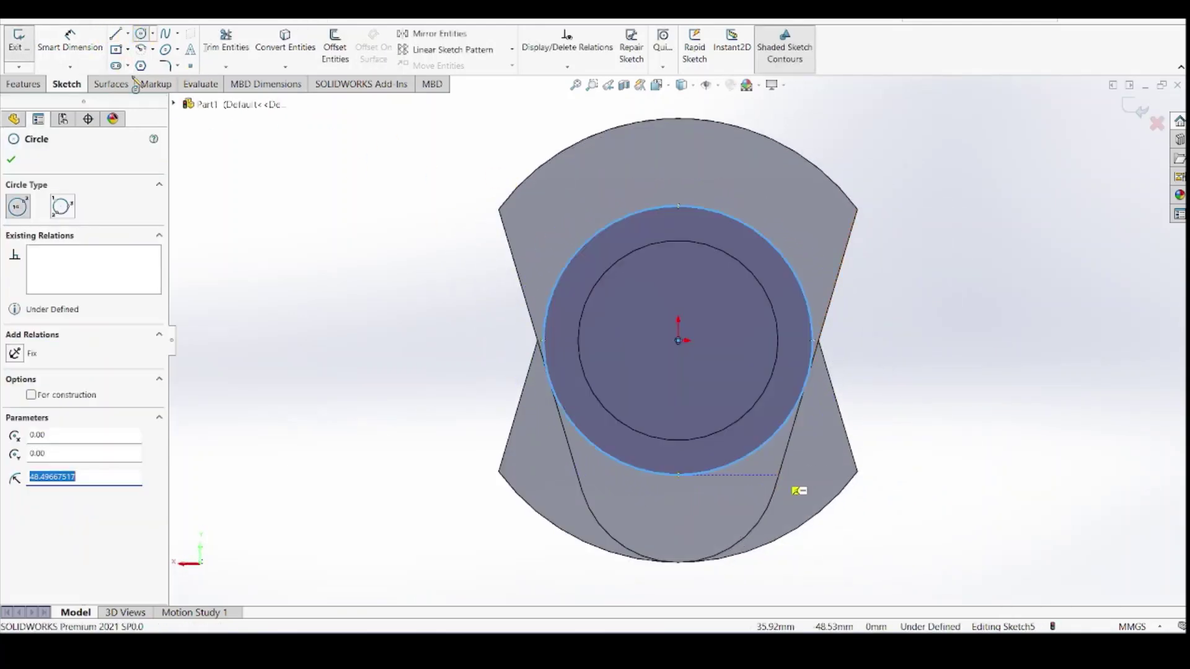
key(Escape)
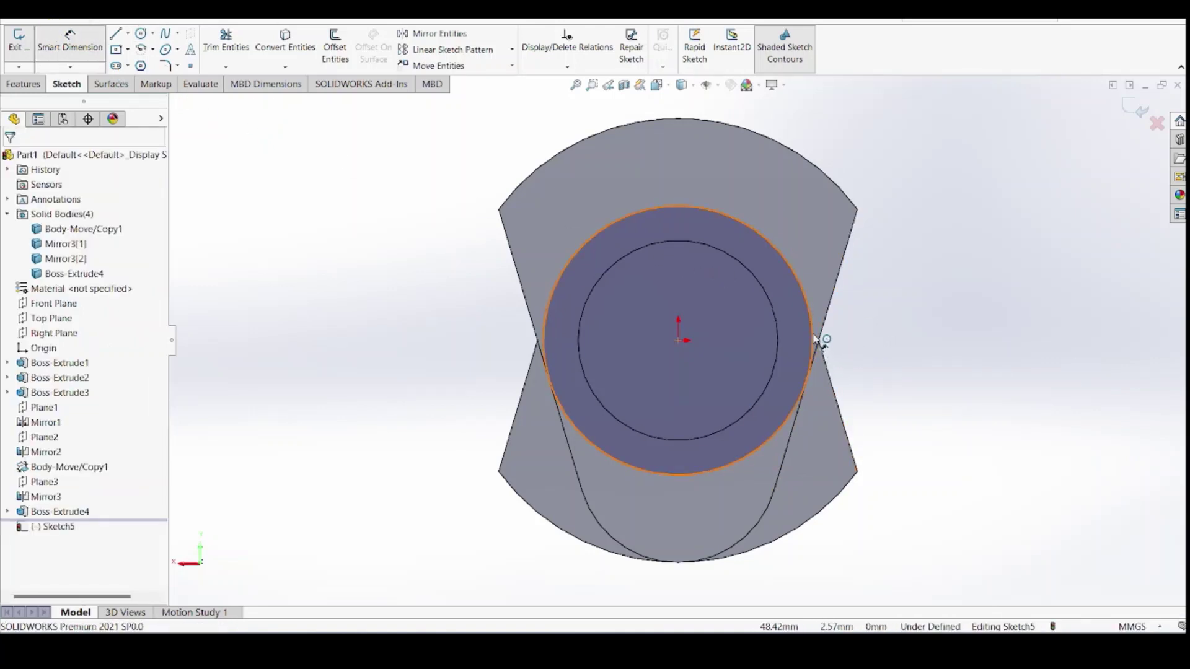
Dimension the sketched circle's diameter to 144 mm
click(846, 332)
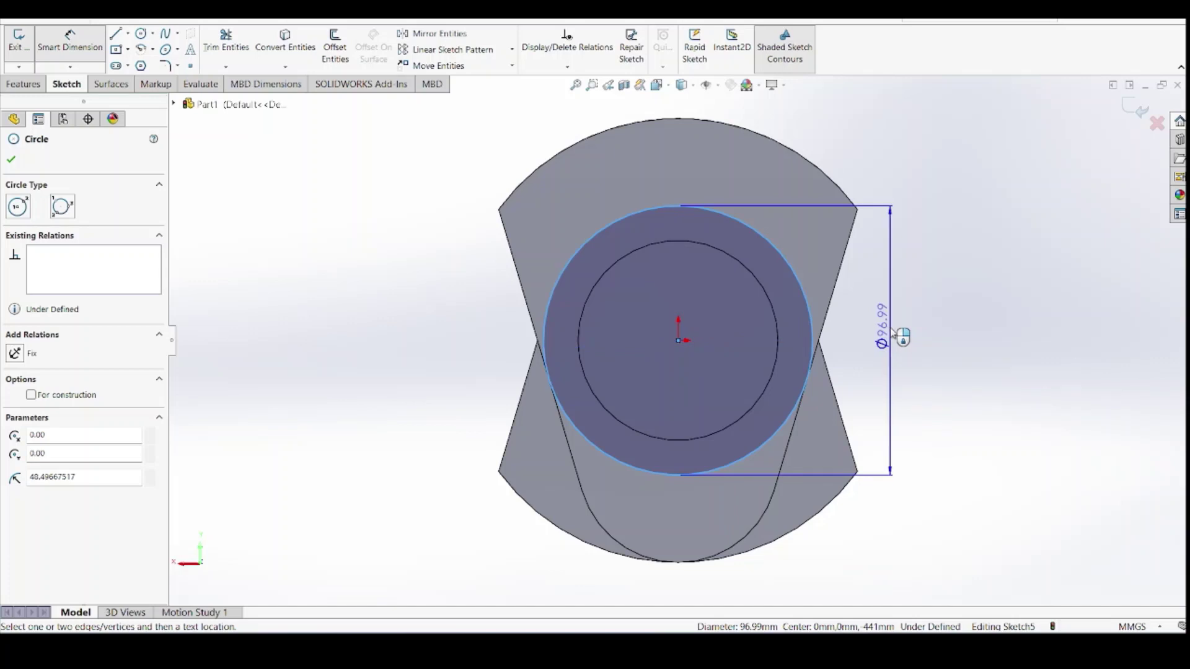
click(903, 337)
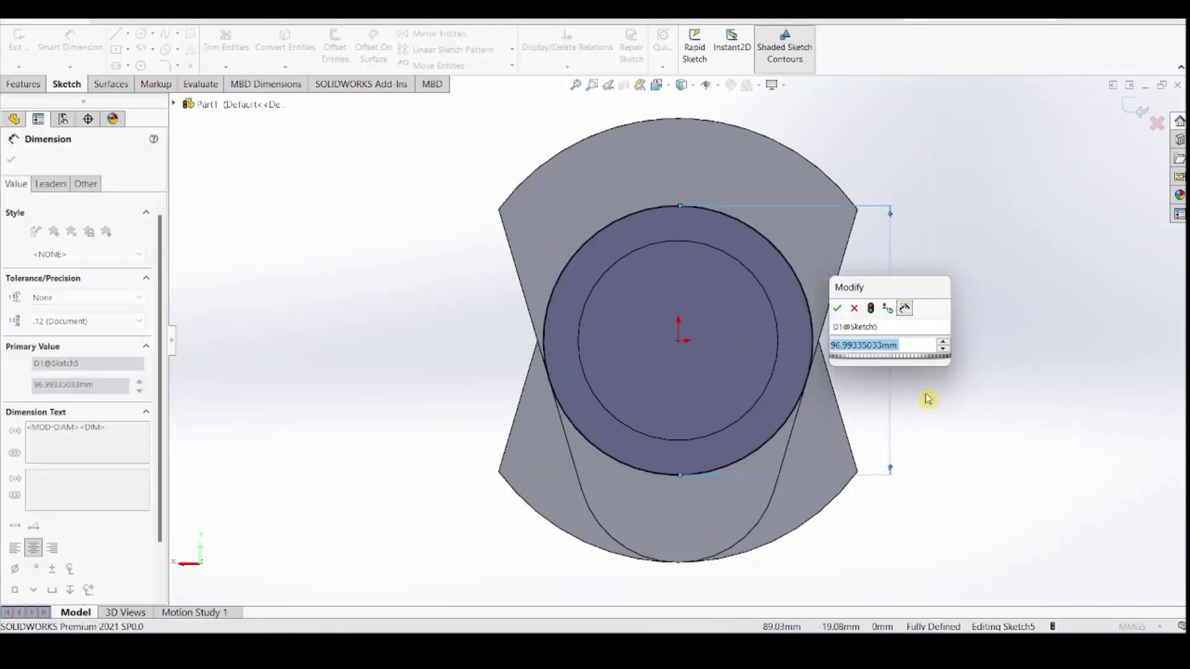
text(144)
key(Return)
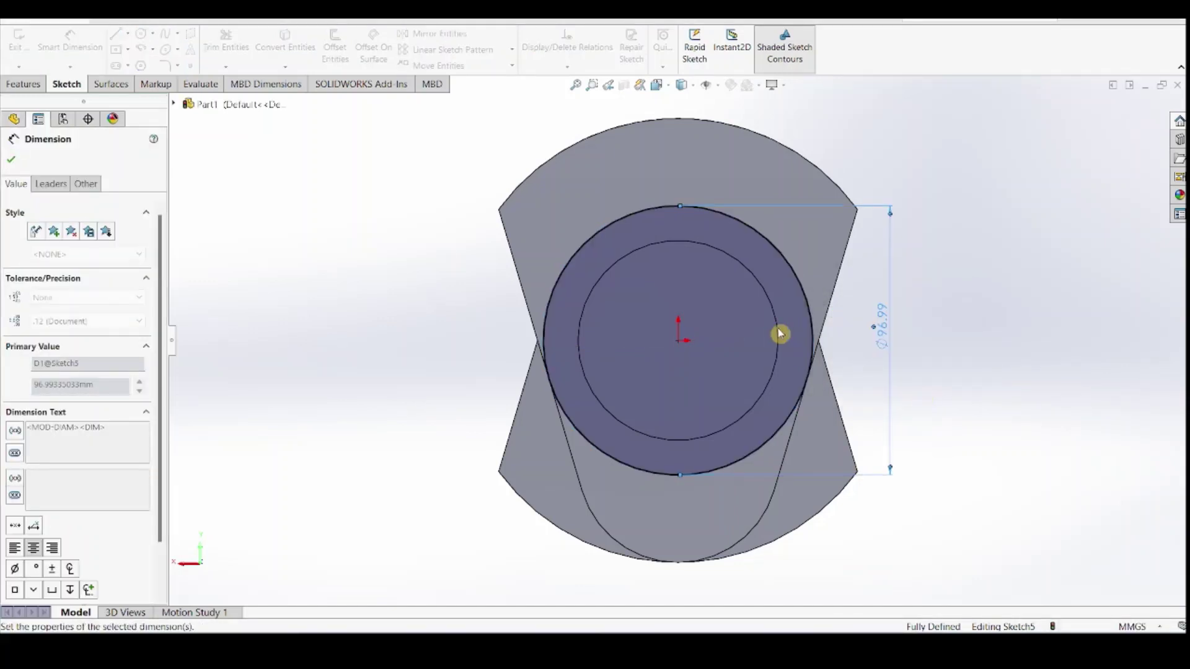
click(11, 159)
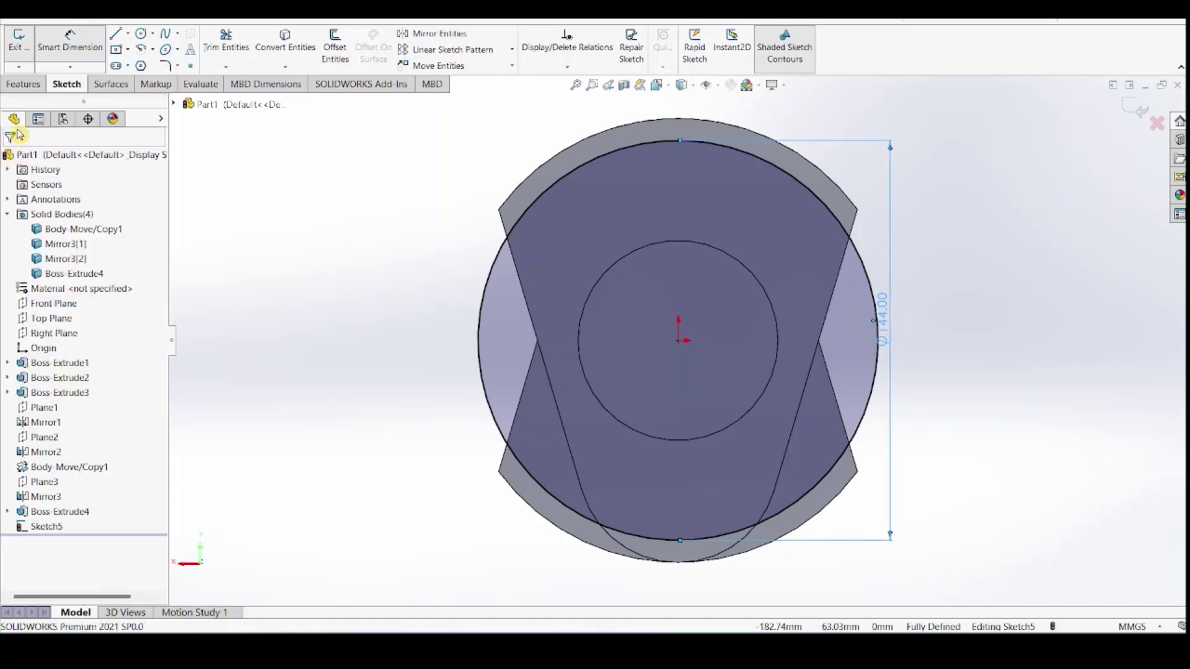
Extrude the 144 mm circle 15 mm outward as a flange merged with the rear journal
click(24, 85)
click(25, 60)
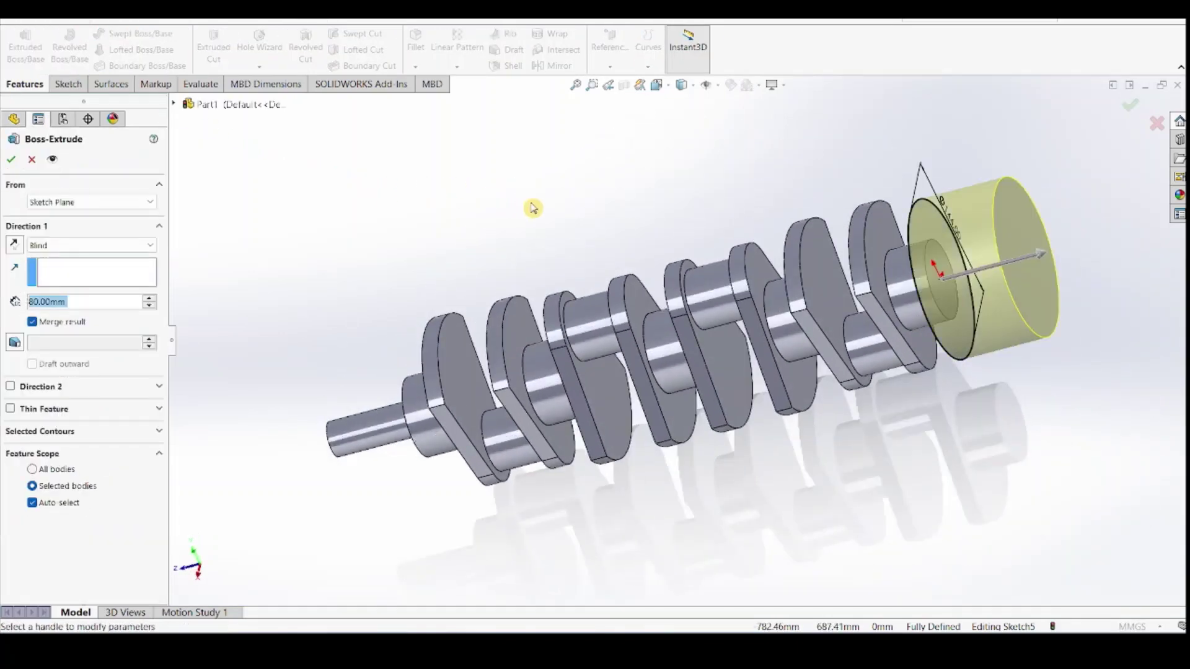
text(15)
key(Return)
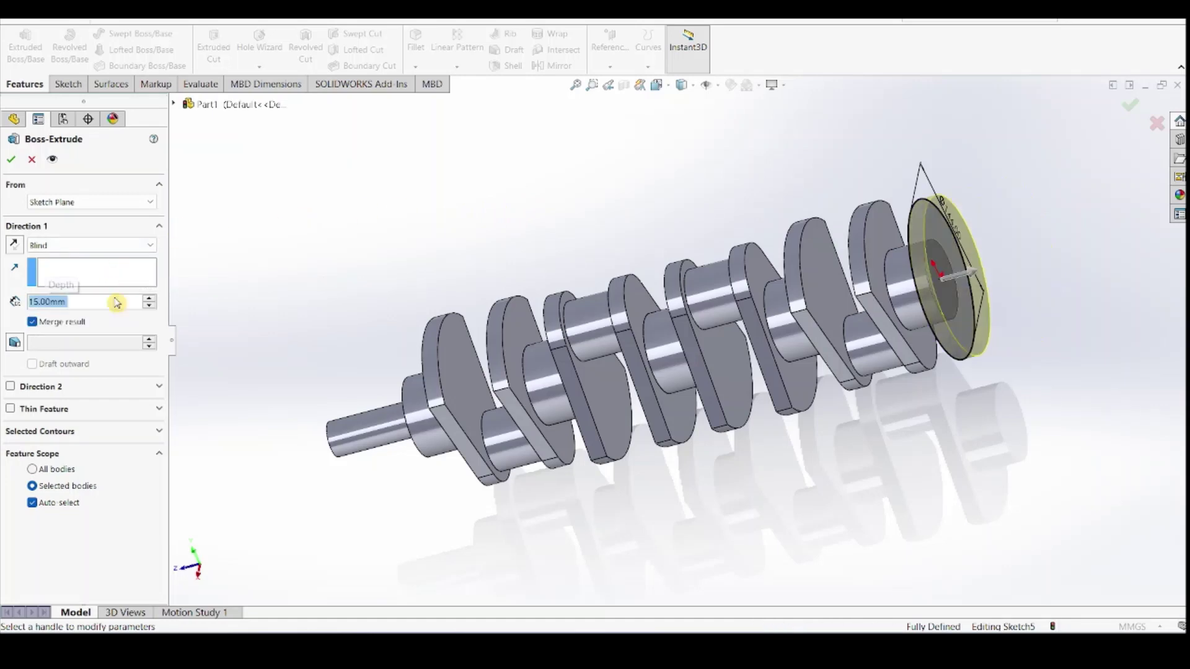
click(16, 162)
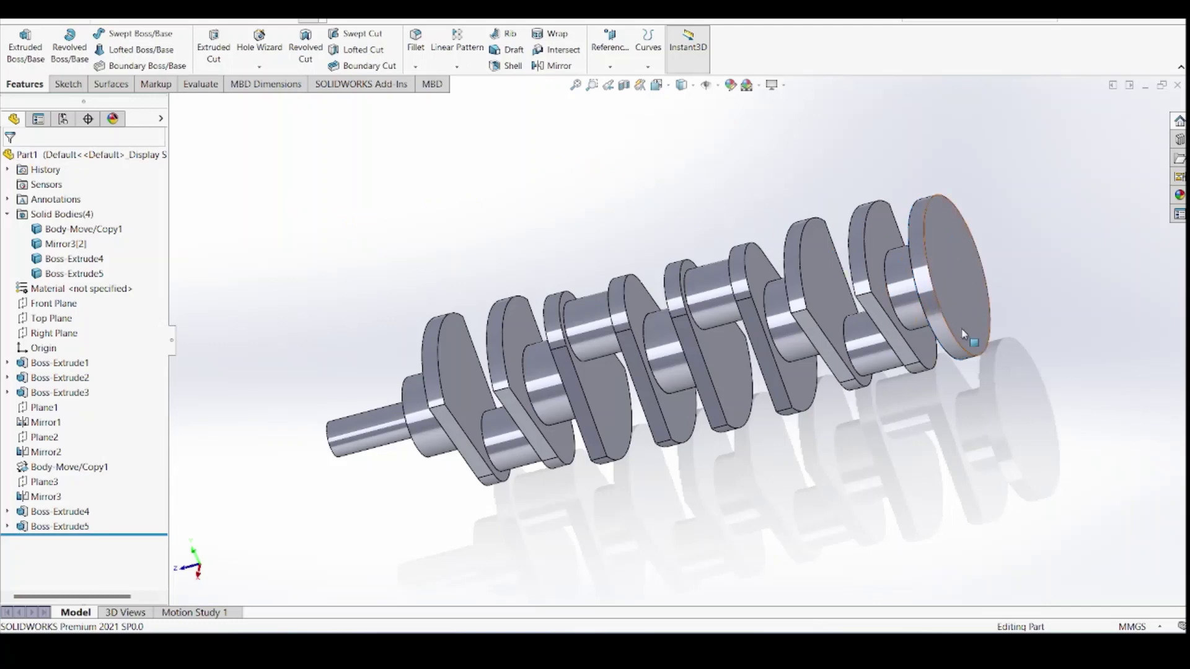
Sketch a construction circle about 117 mm in diameter, centred on the origin, on the flange's outer face
click(961, 266)
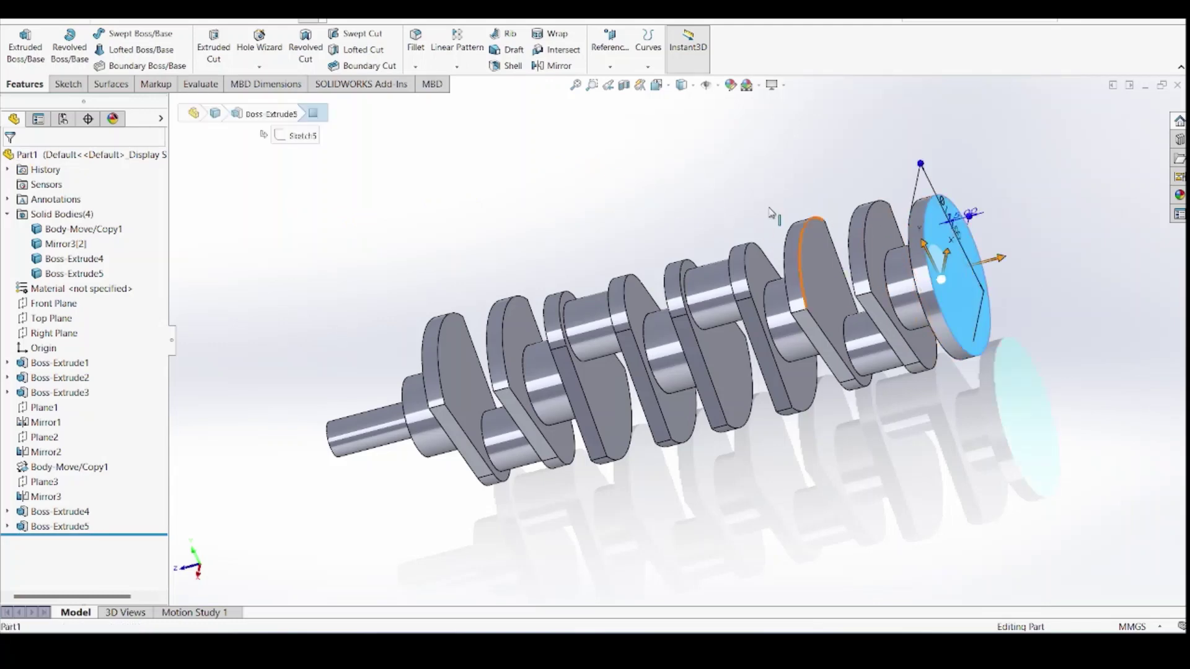
click(68, 84)
click(19, 38)
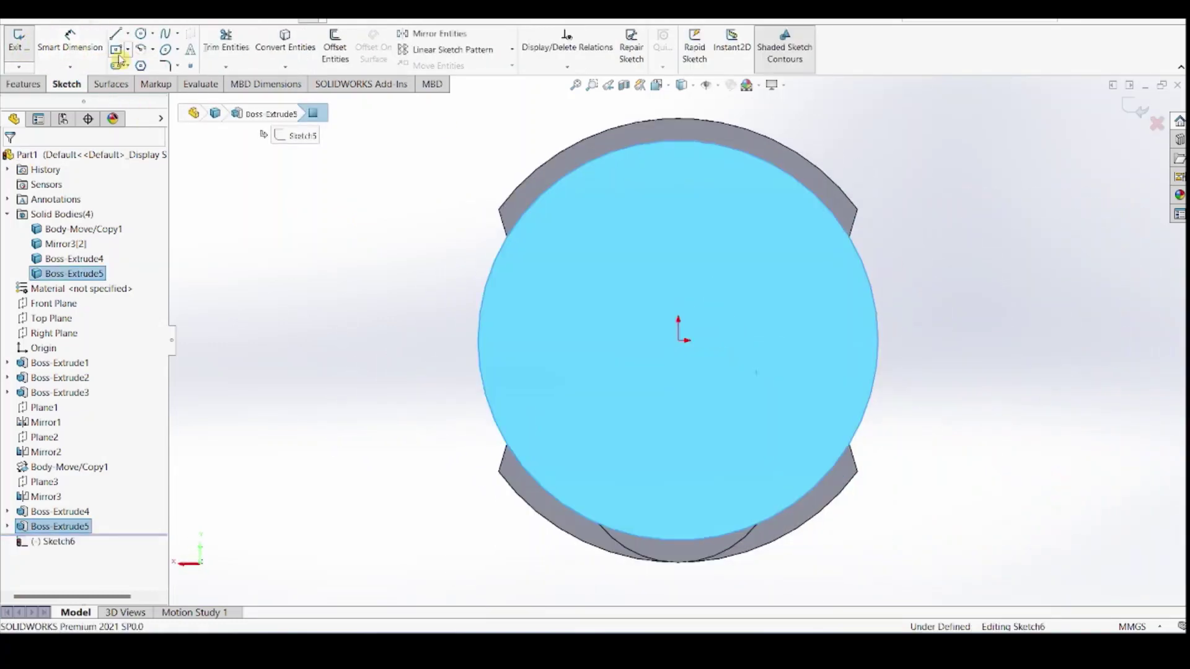
click(152, 34)
click(162, 46)
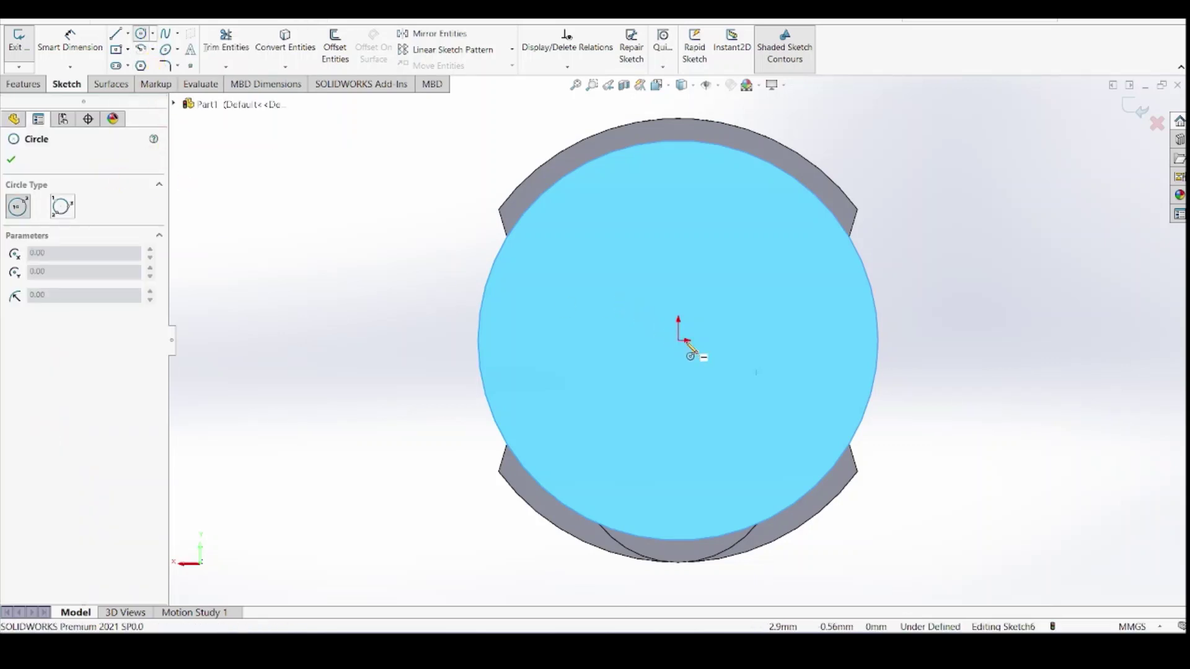
click(678, 341)
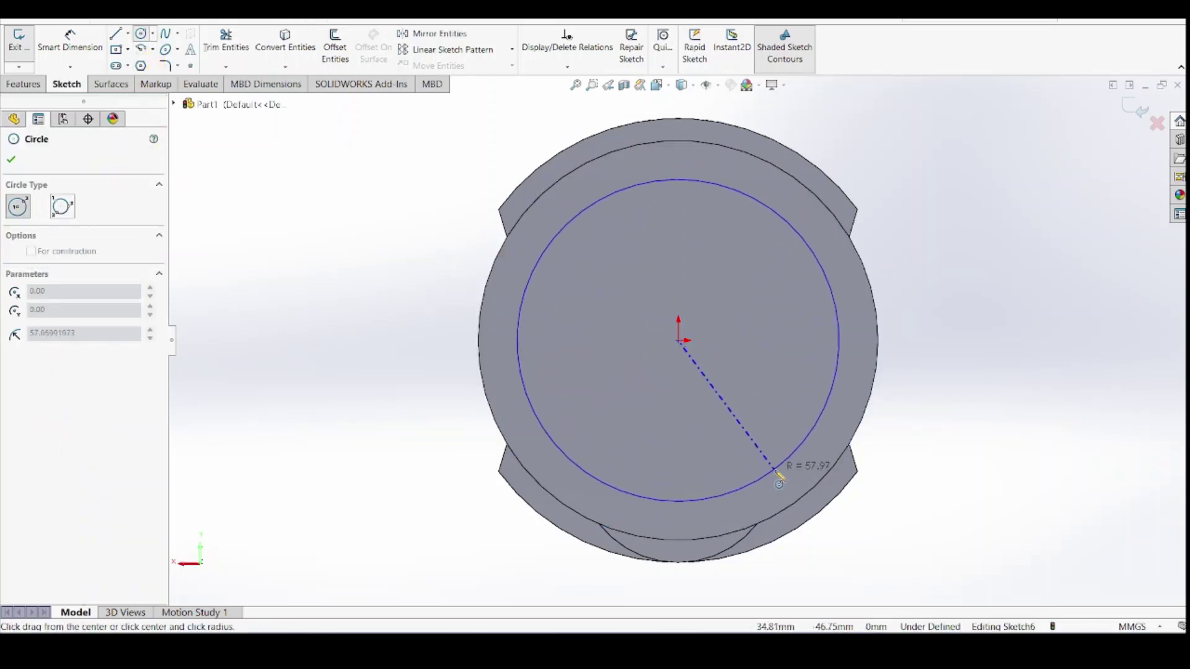
click(779, 477)
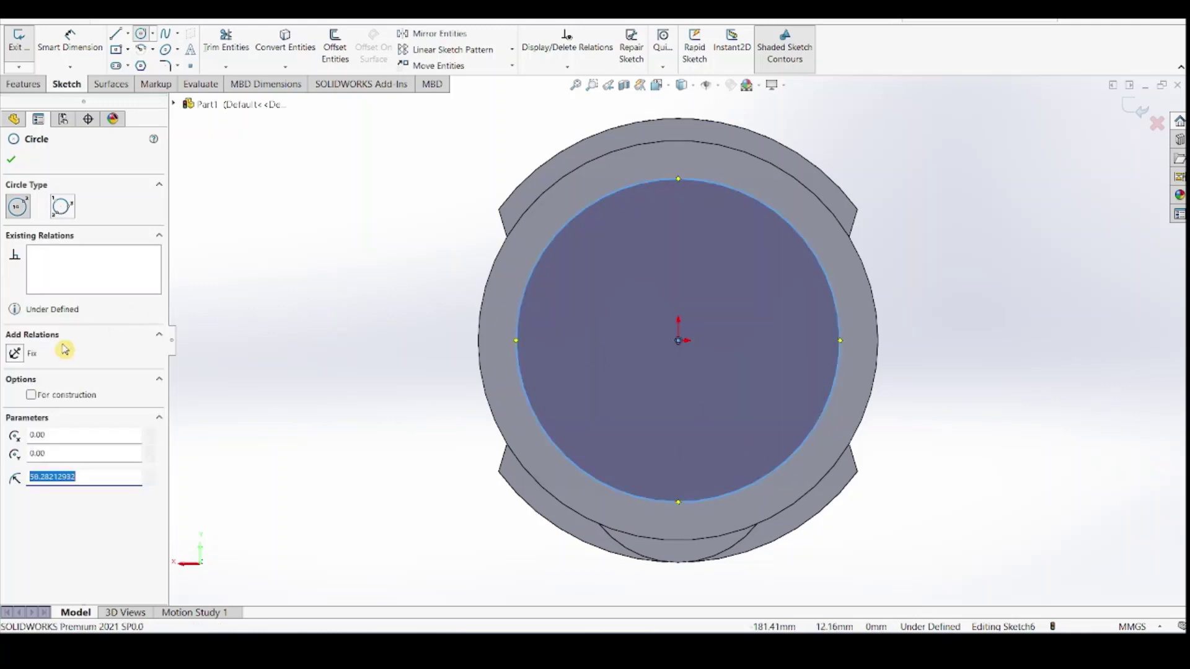
click(31, 395)
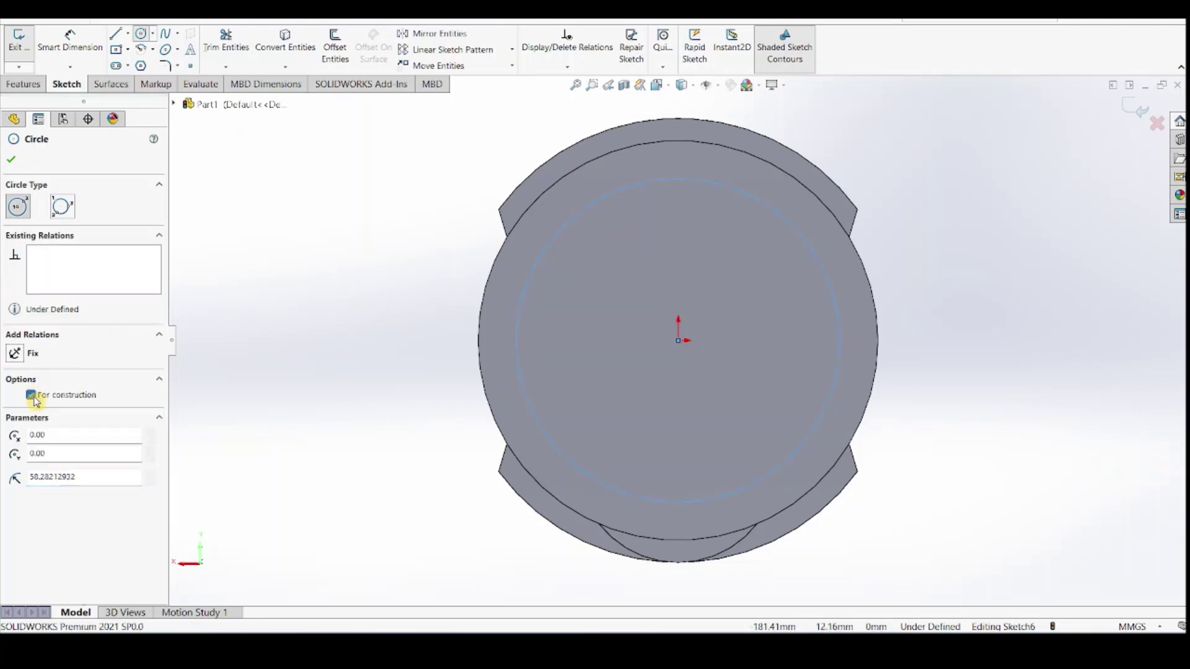
click(15, 161)
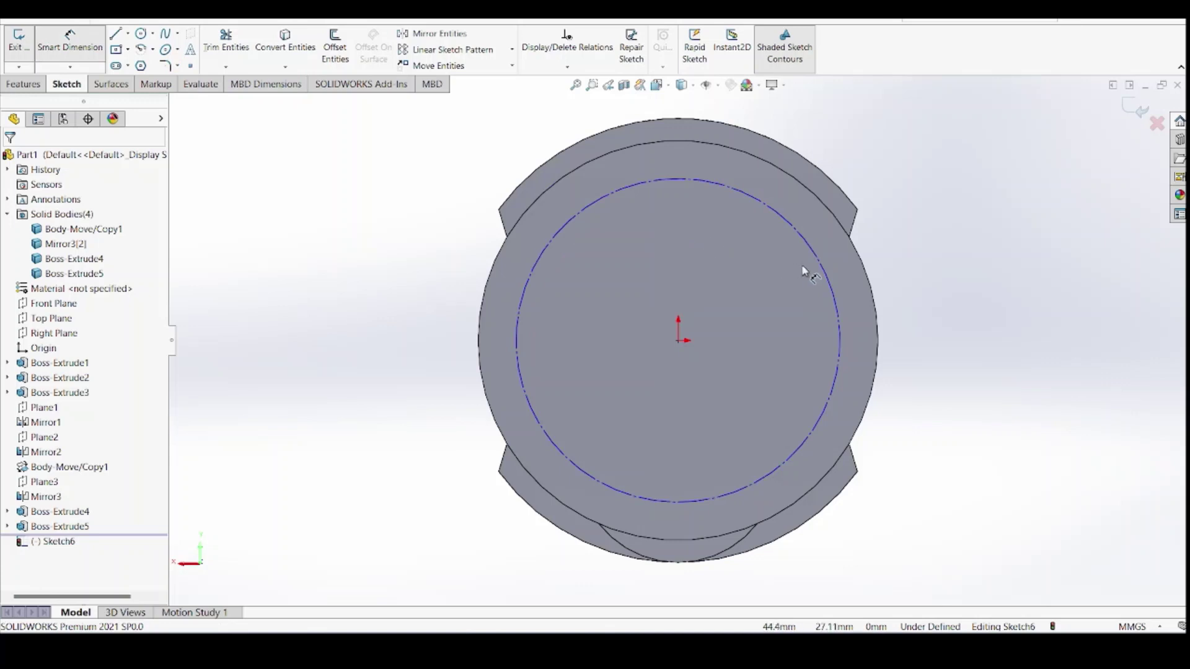
Dimension the construction circle's diameter to 110 mm
click(838, 291)
click(948, 281)
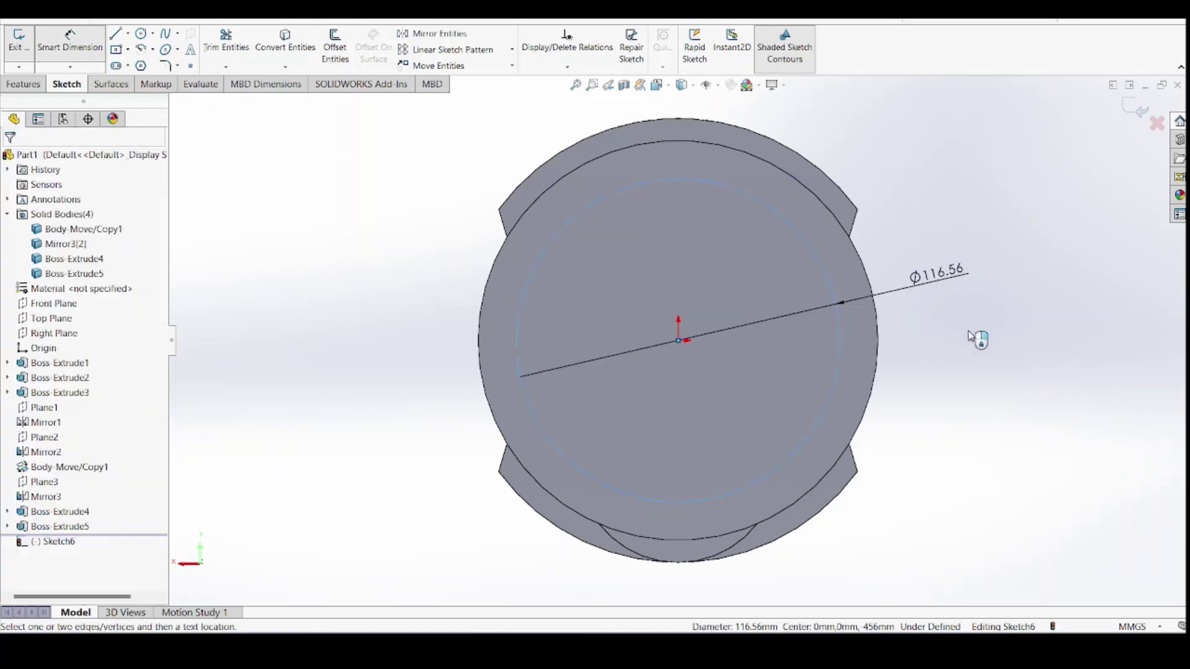
text(110)
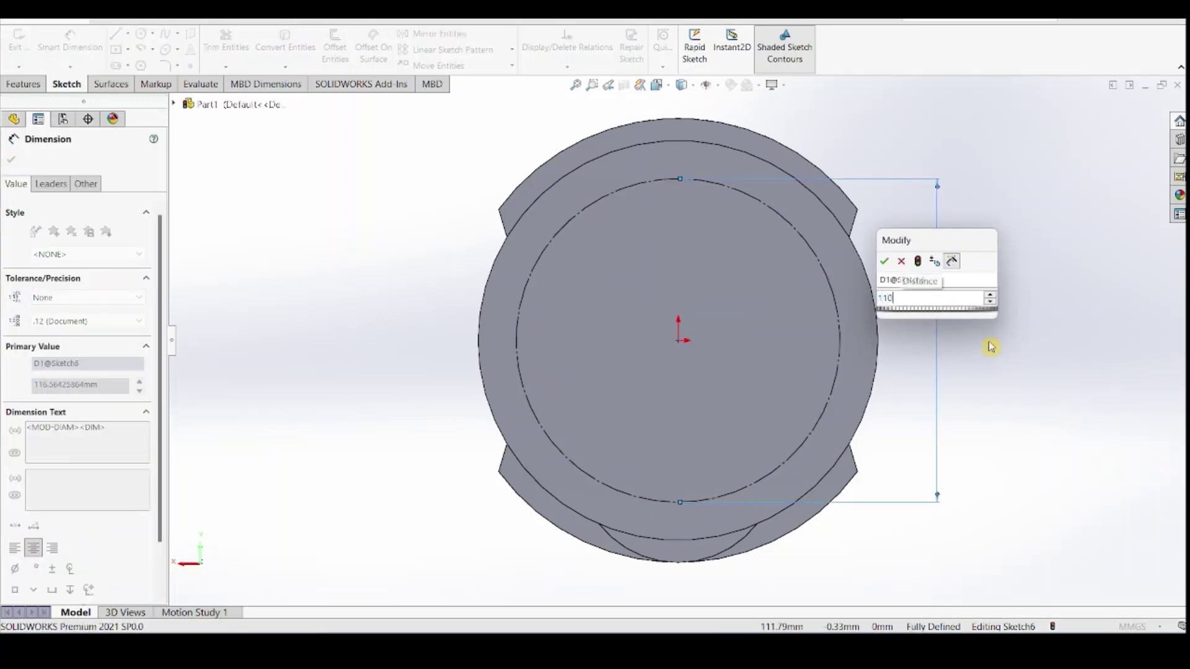
key(Return)
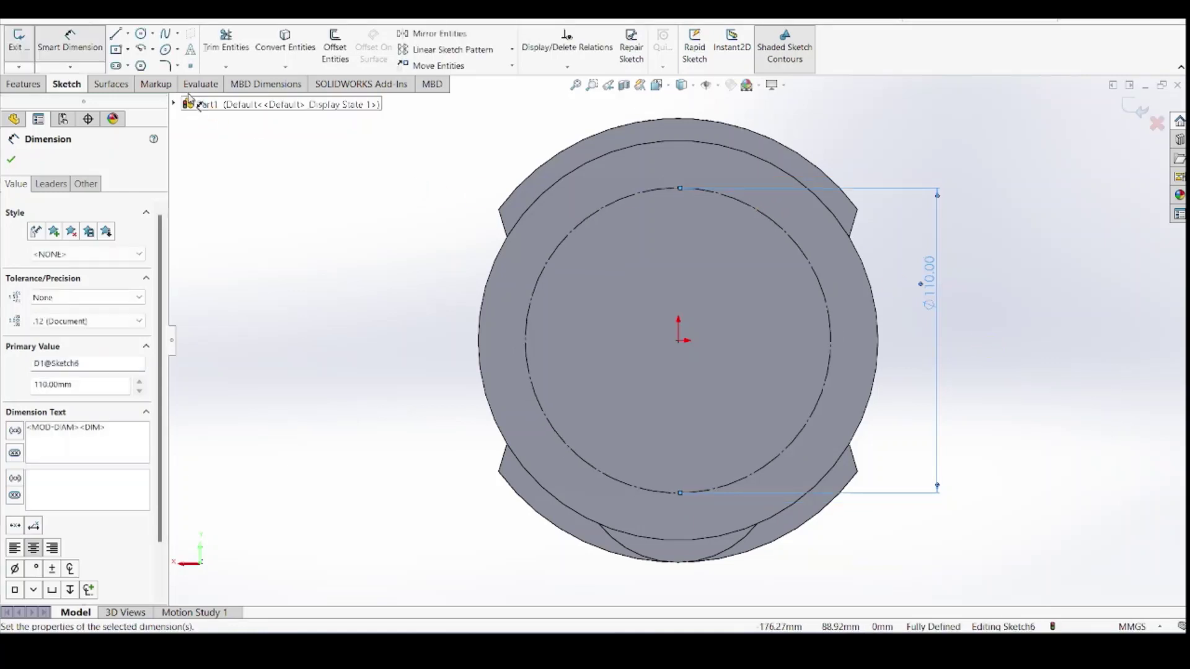
Sketch a bolt-hole circle about 15 mm in diameter, centred on the construction circle's top quadrant point
click(142, 35)
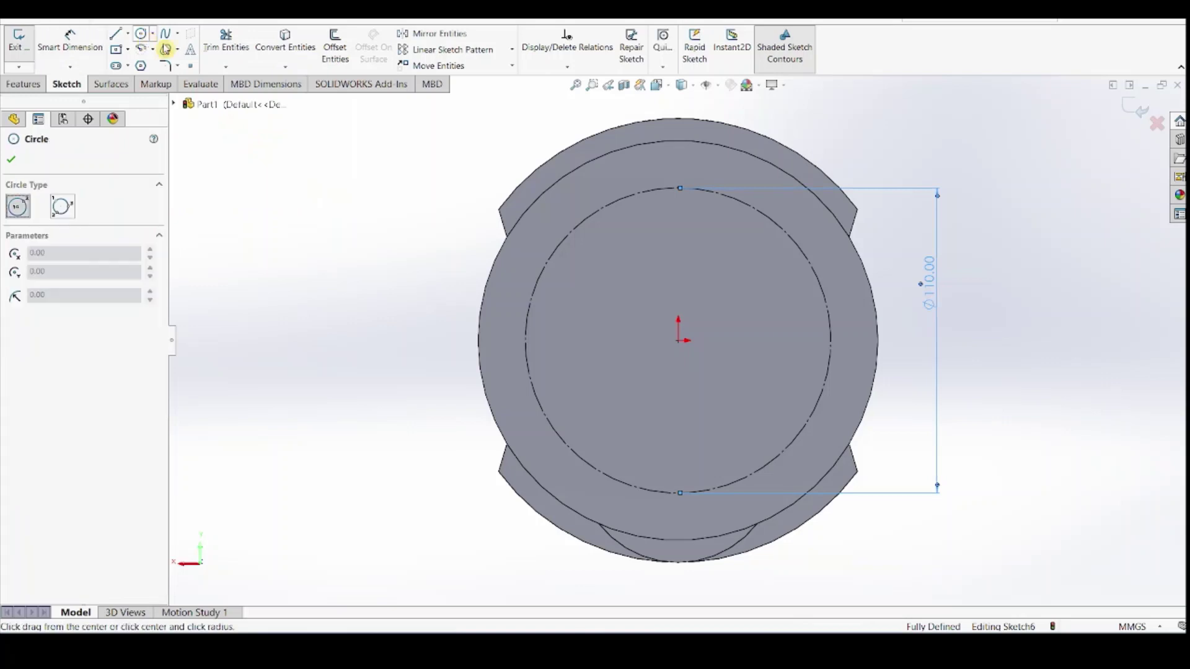
click(679, 187)
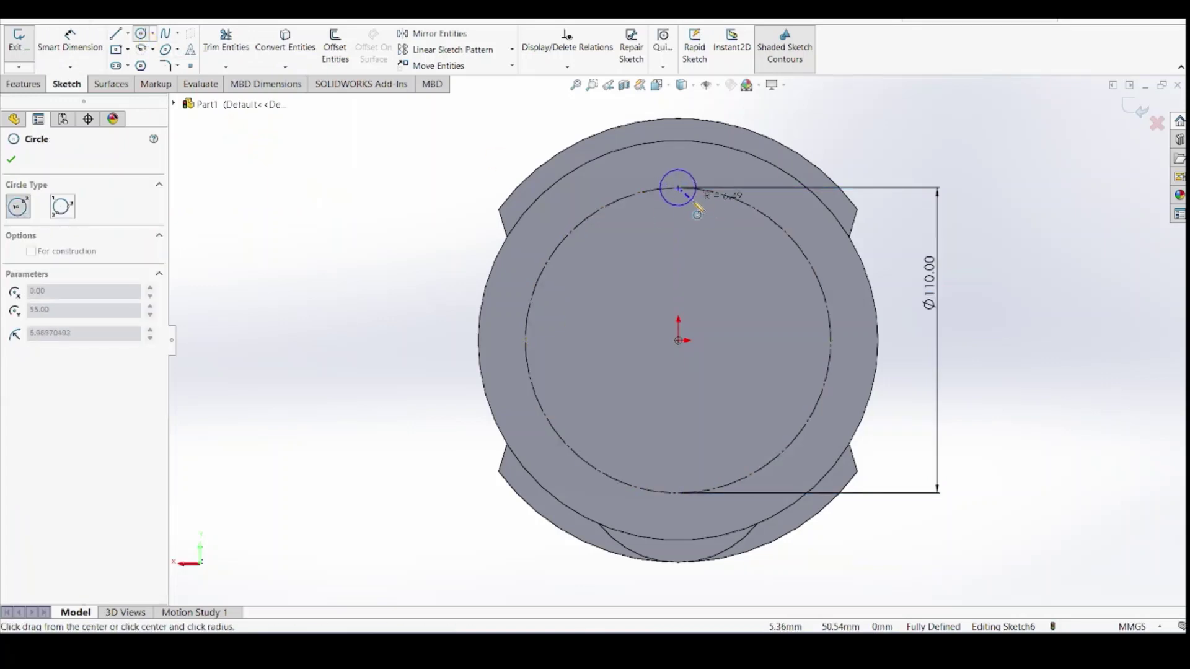
click(695, 206)
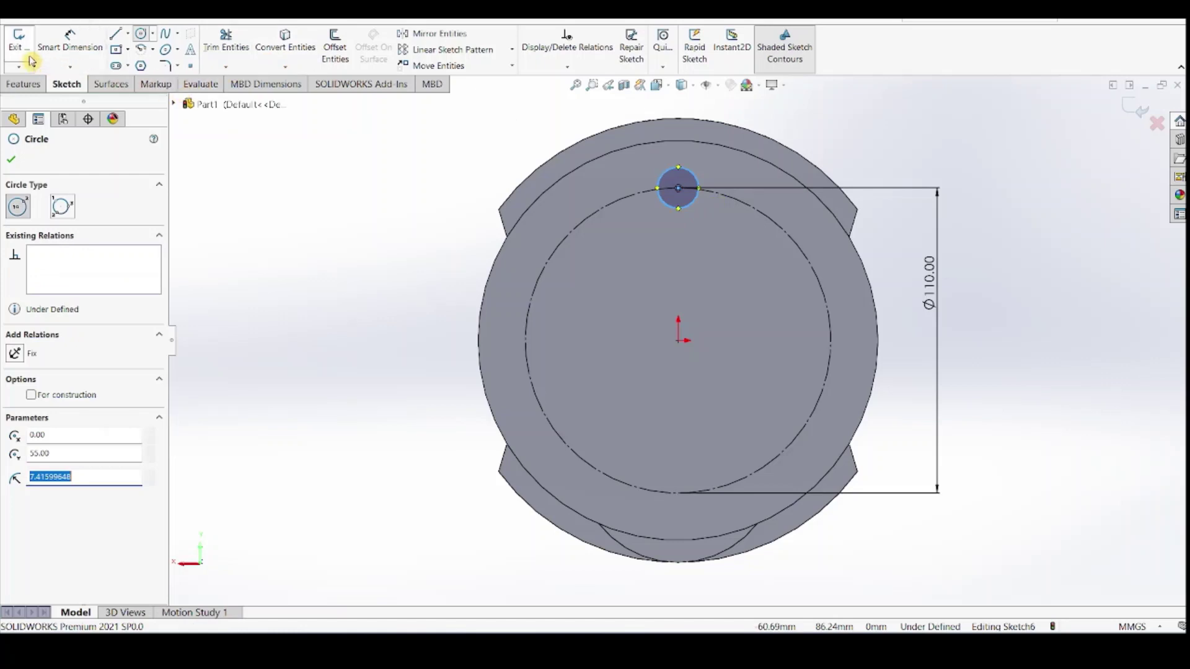
Dimension the bolt-hole circle's diameter to 10 mm
click(66, 41)
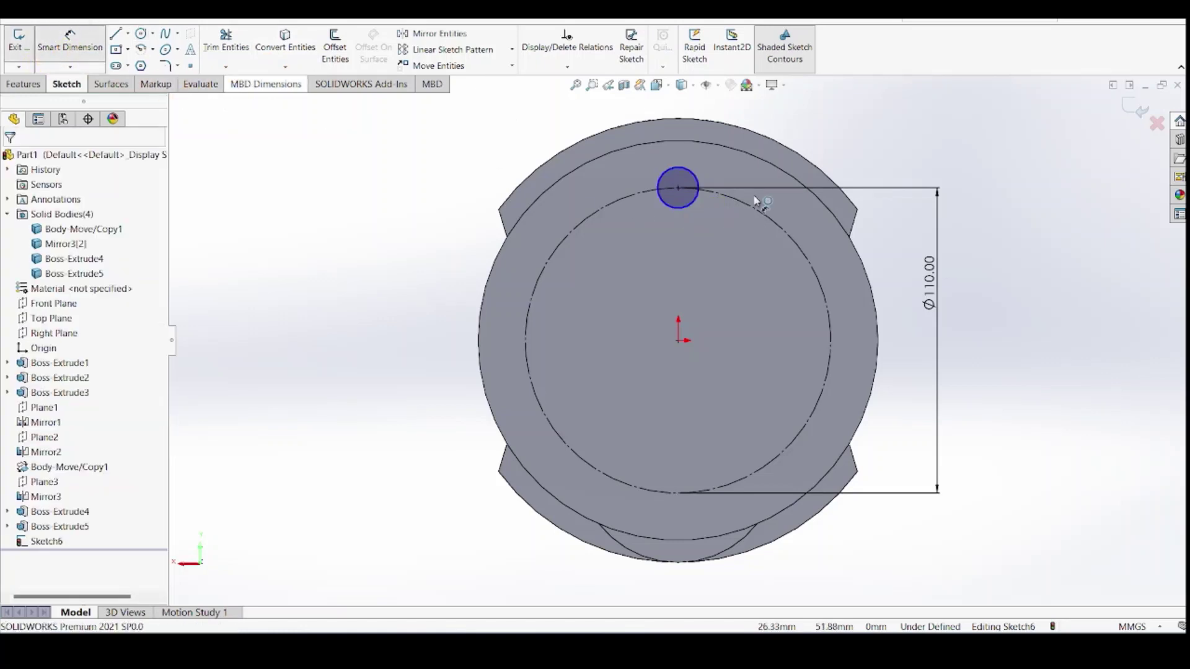
click(686, 181)
click(848, 131)
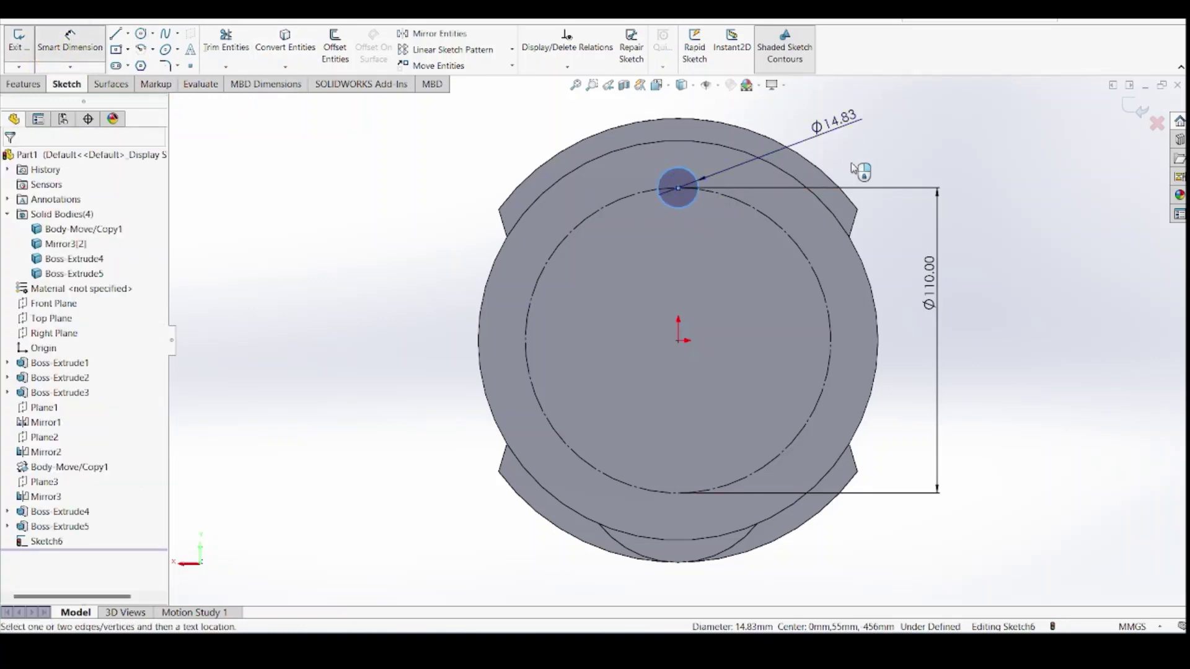
text(12)
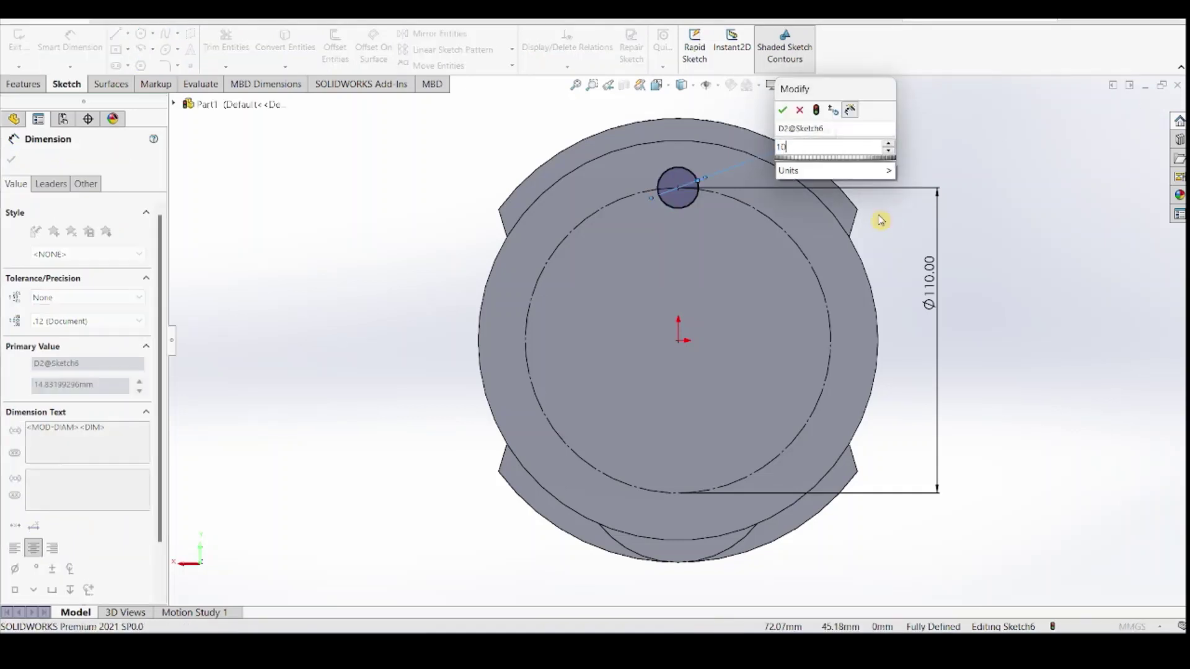
key(Return)
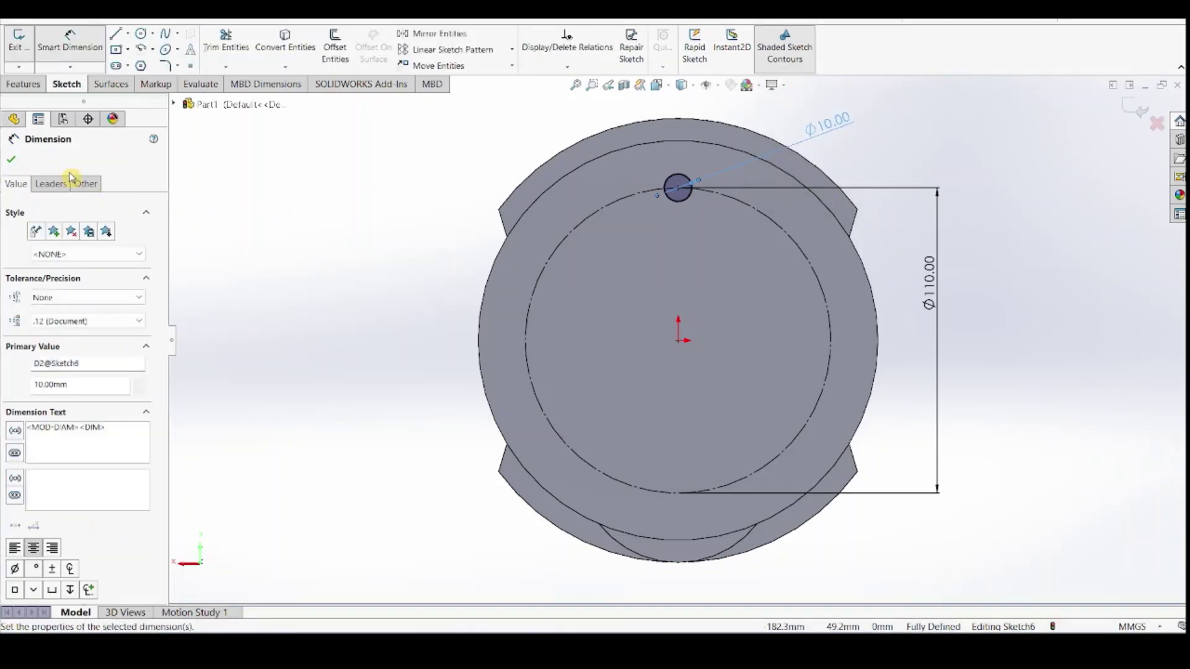
click(12, 163)
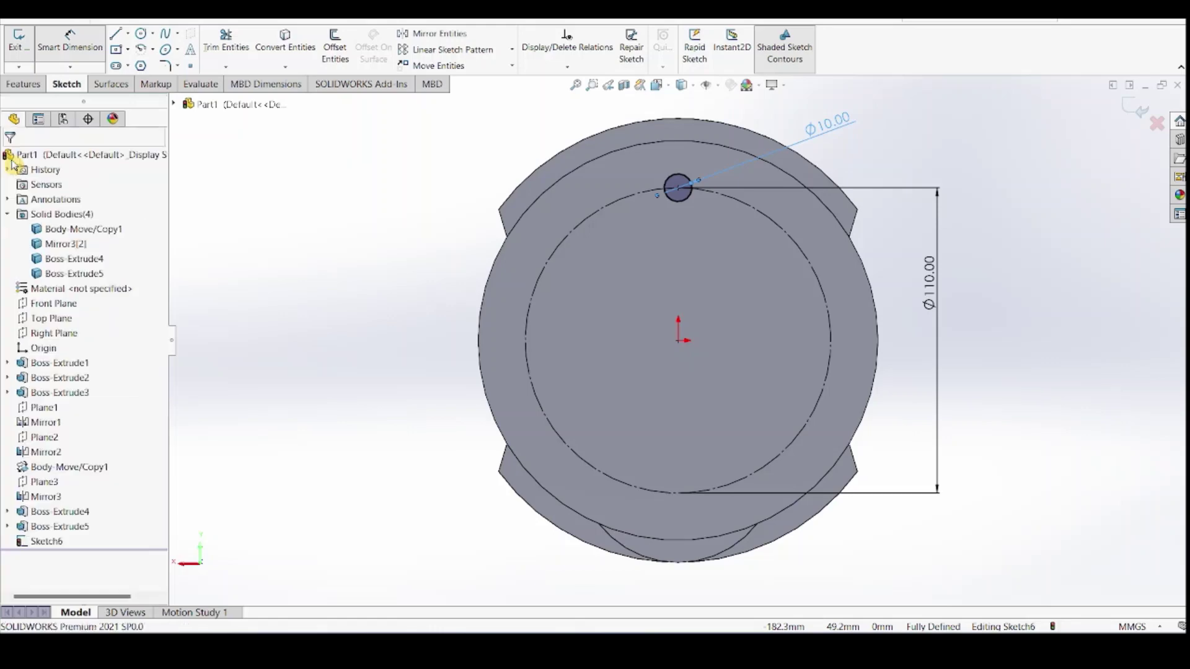
Cut-extrude the bolt-hole circle through the rear flange using the Up To Next end condition
click(24, 84)
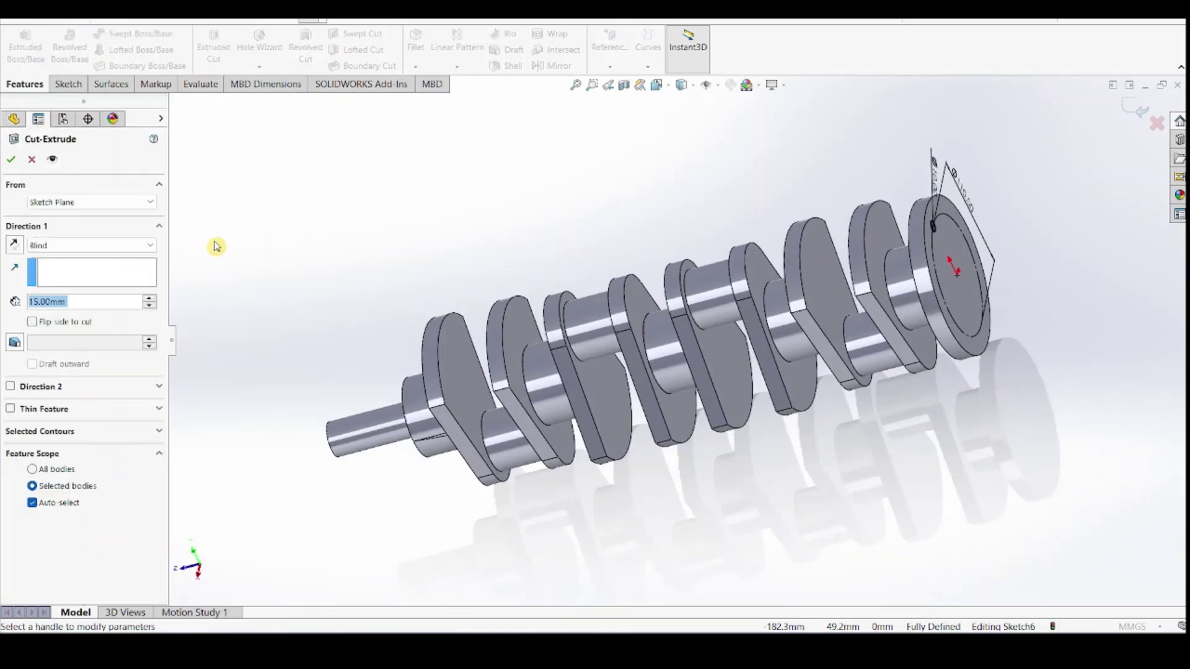
click(77, 245)
click(72, 270)
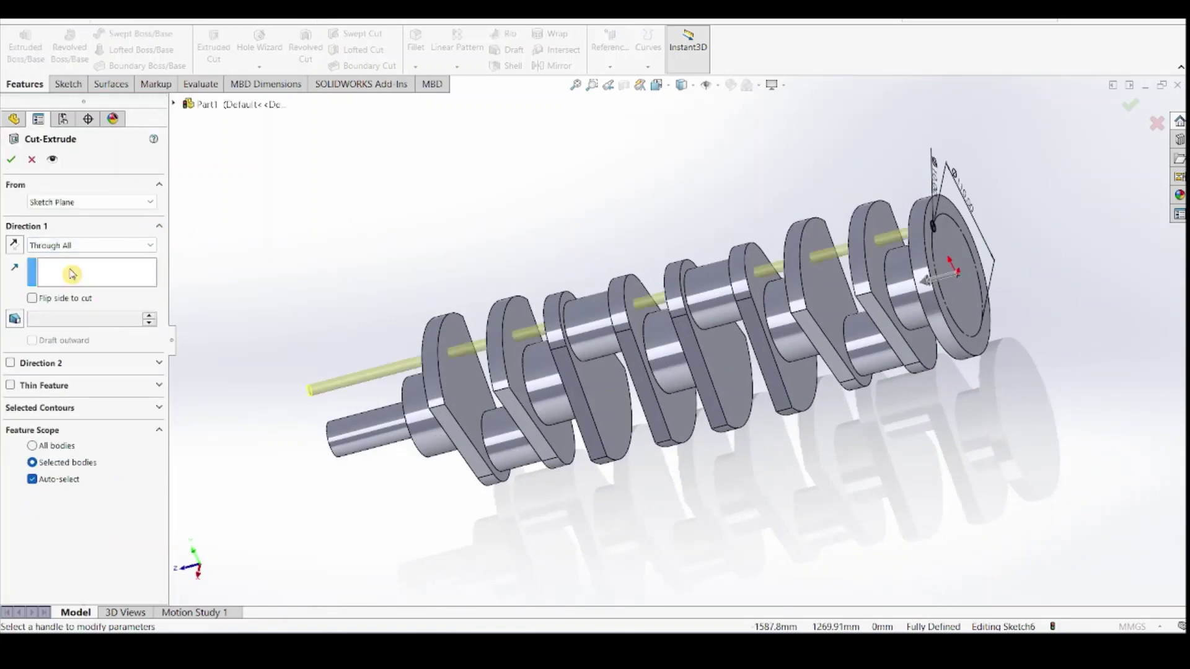
click(79, 248)
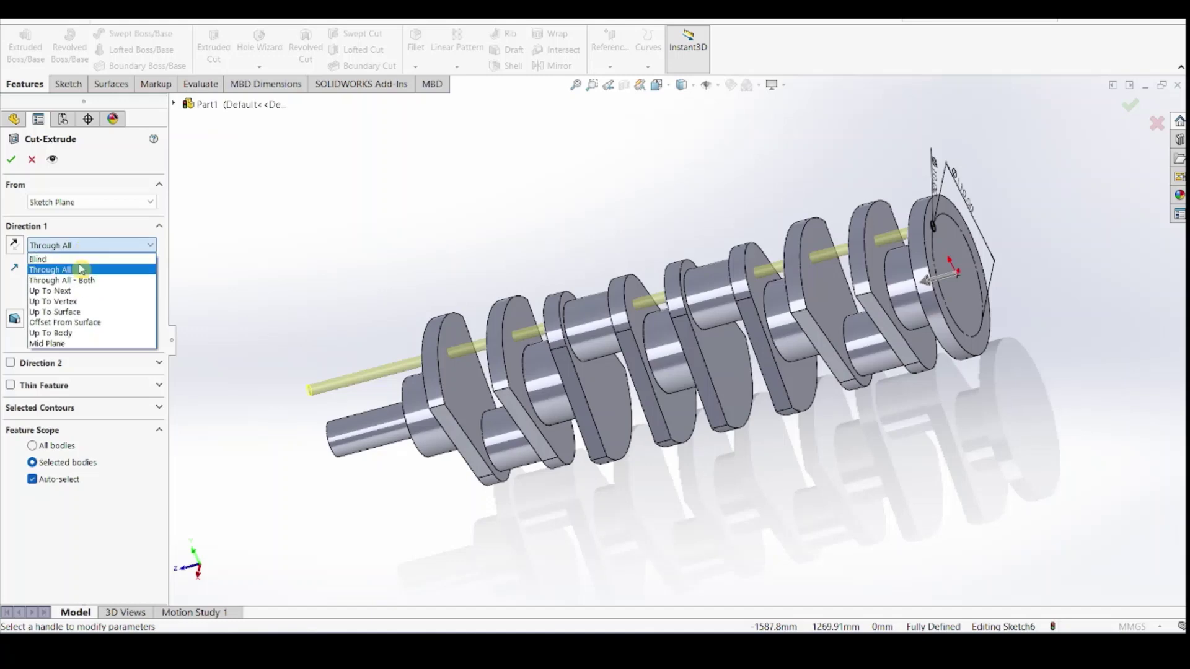
click(80, 291)
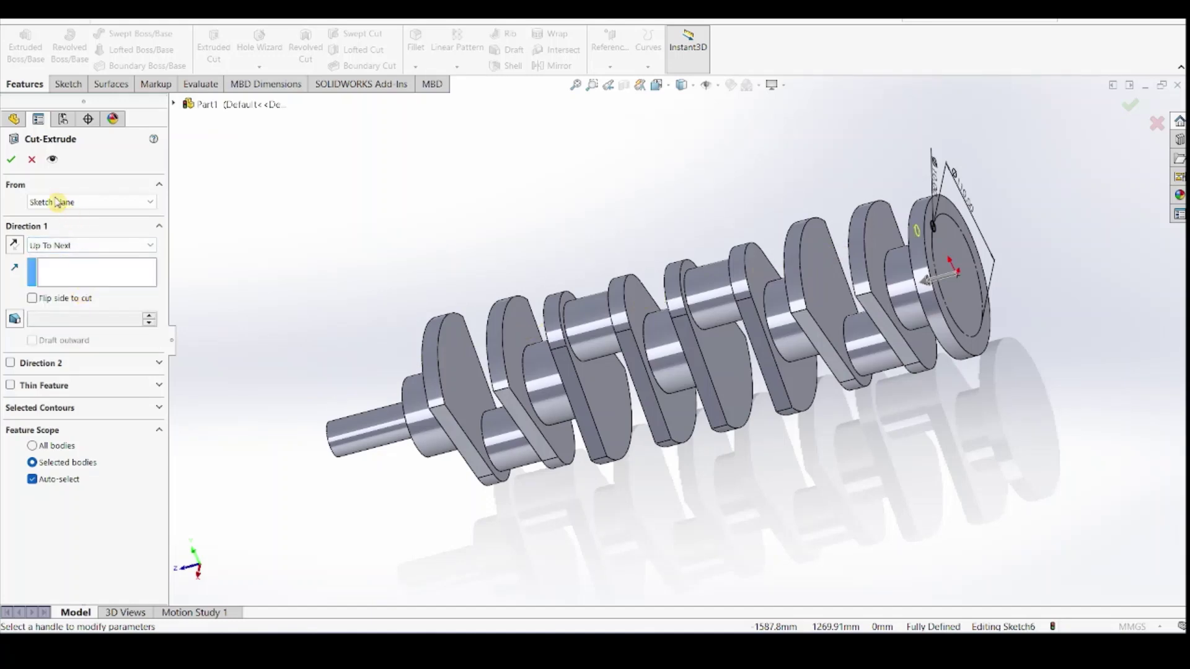
click(12, 160)
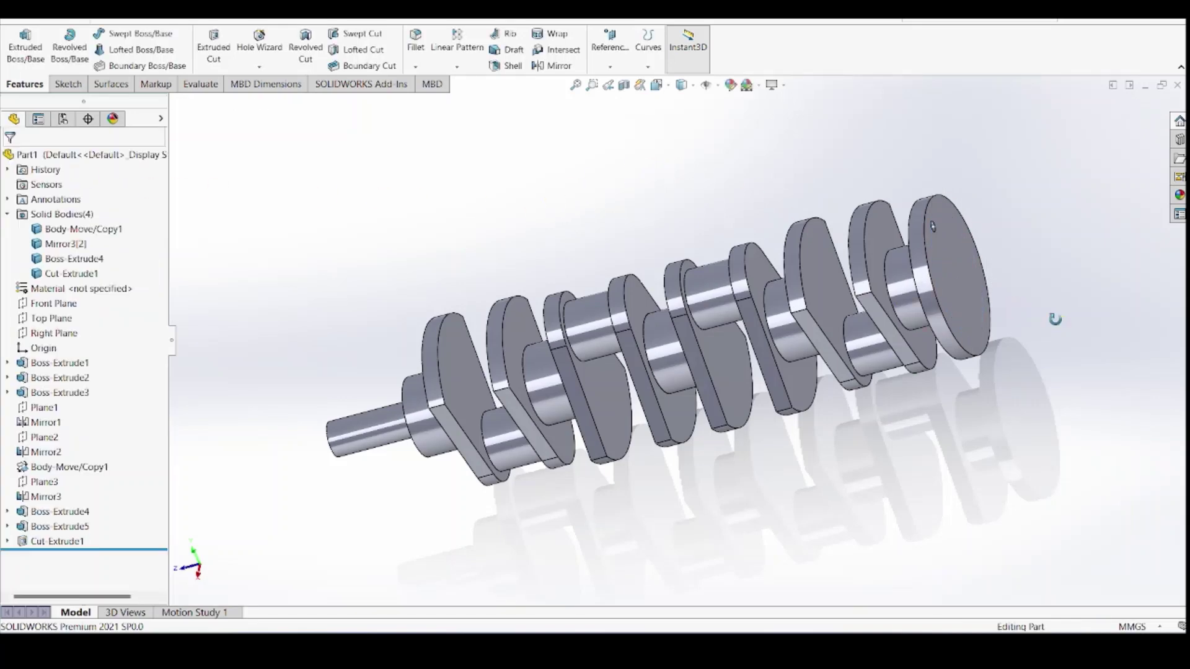
Start a circular pattern with the flange's bolt-hole cut as the feature to repeat
middle_drag(1055, 319, 1022, 332)
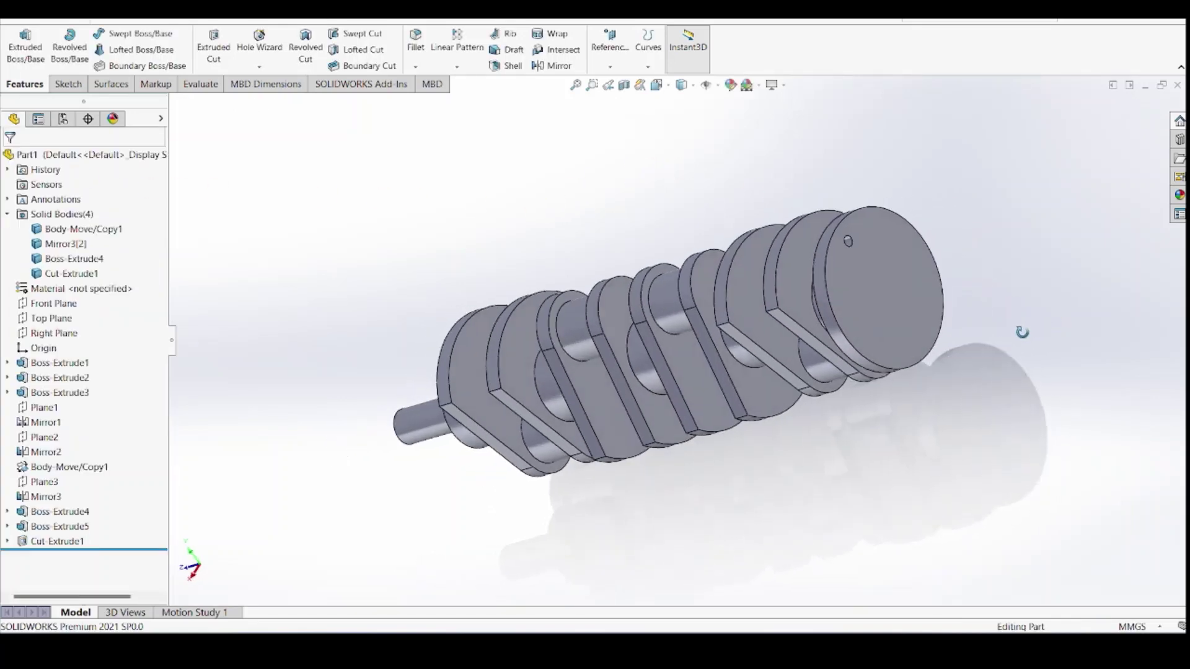
click(457, 66)
click(505, 122)
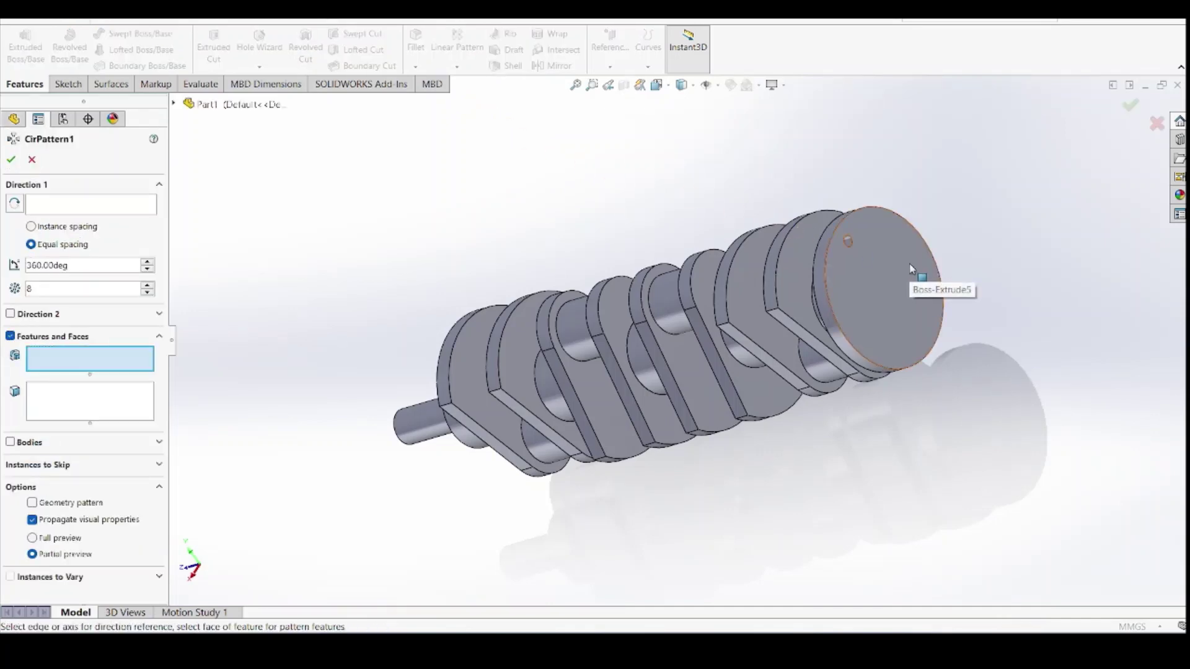
click(848, 242)
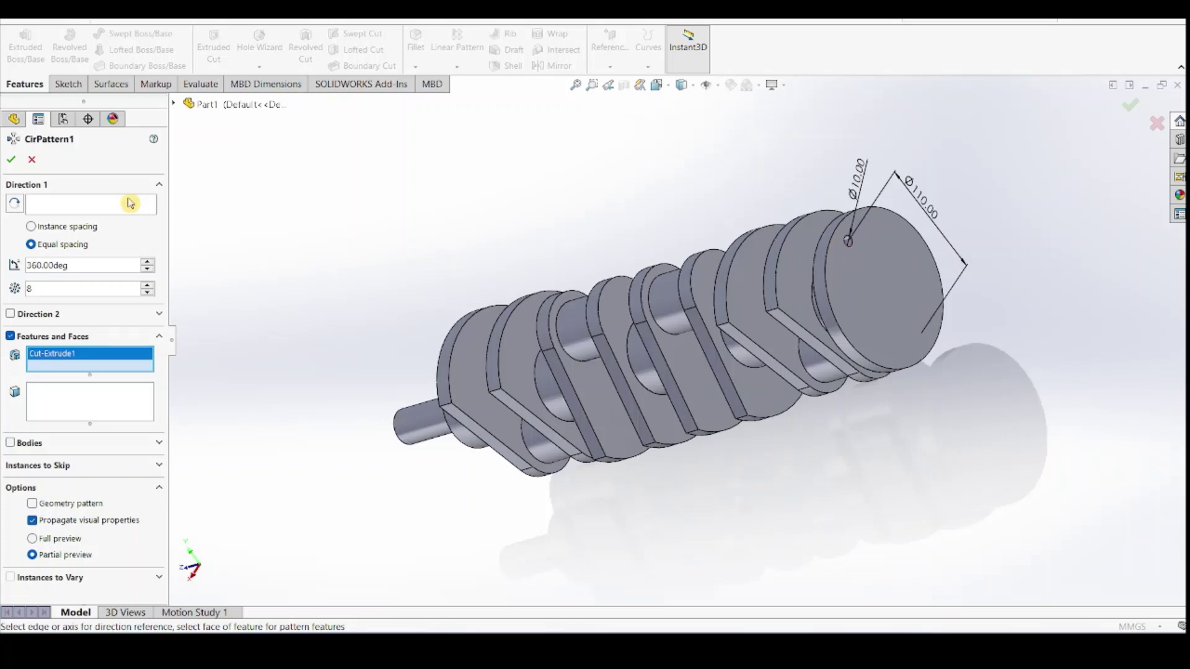
click(98, 209)
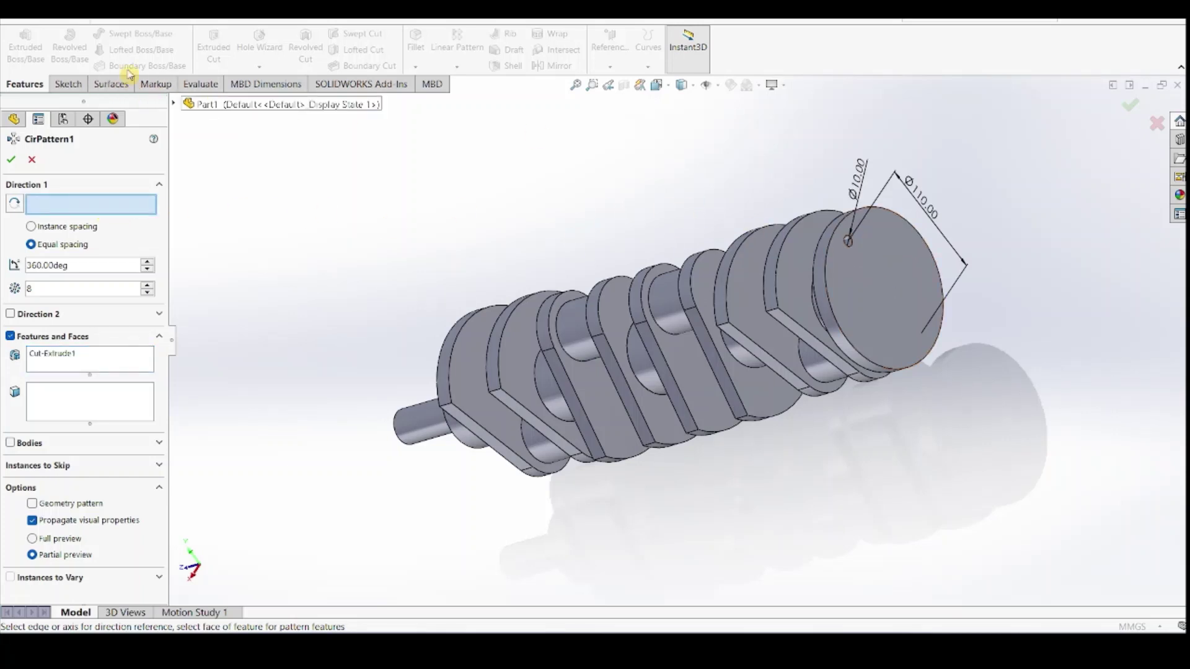
Show the temporary axes so that the crankshaft's centre axis can be picked for the pattern direction
click(155, 22)
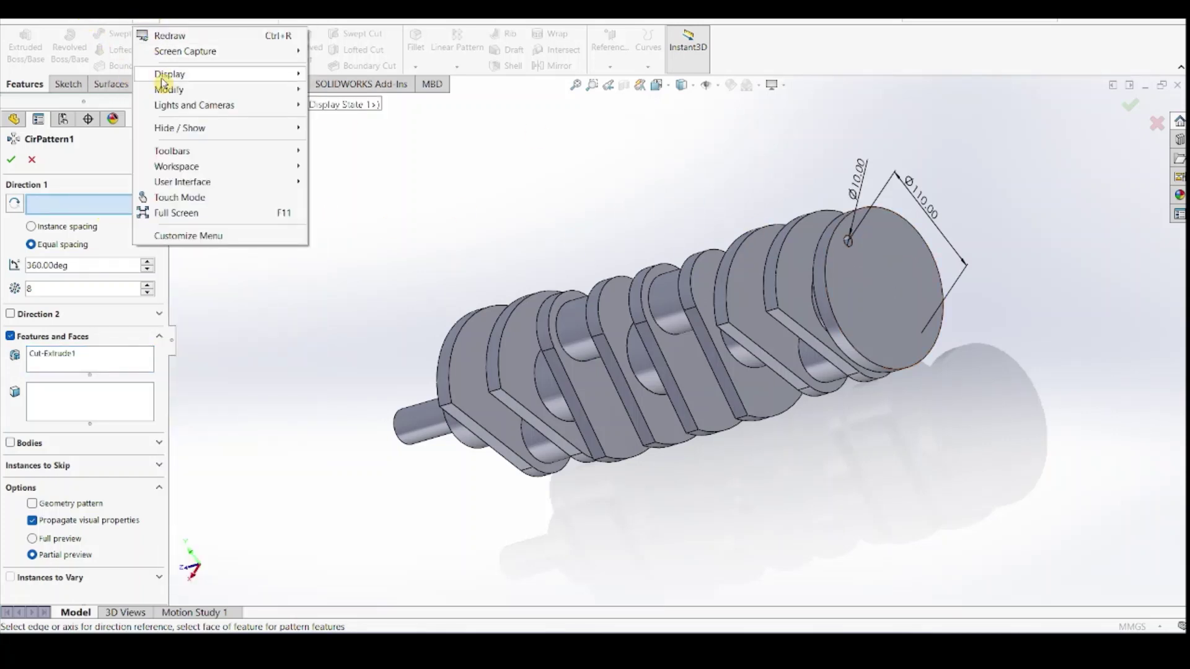
mouse_move(186, 127)
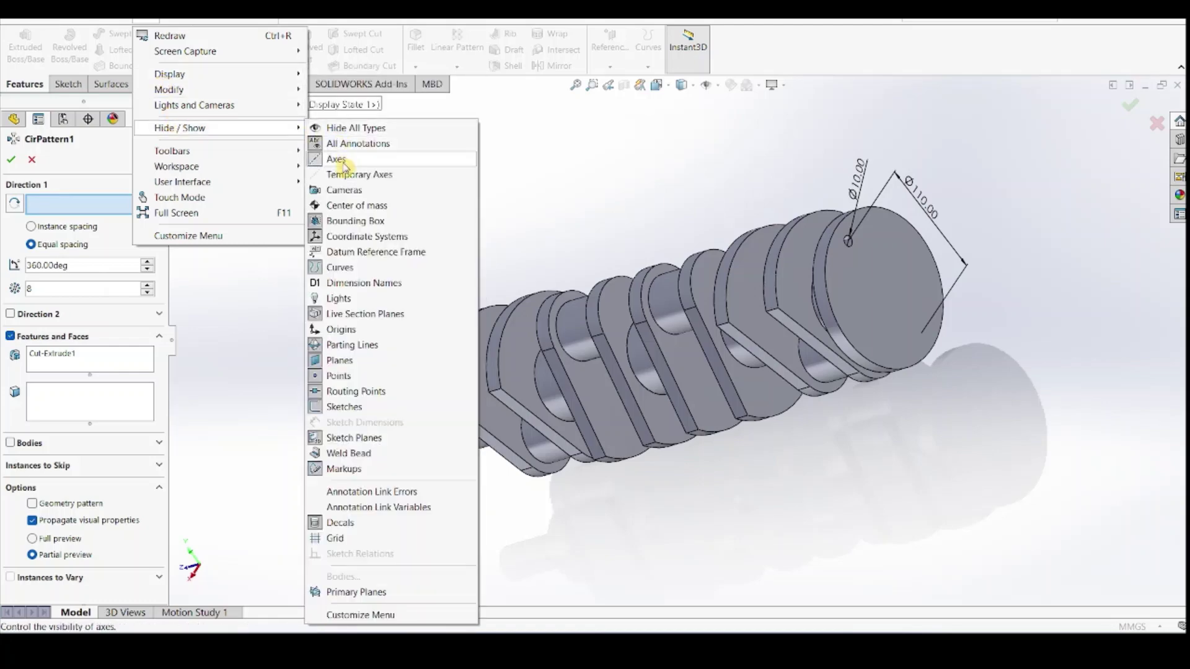
click(346, 175)
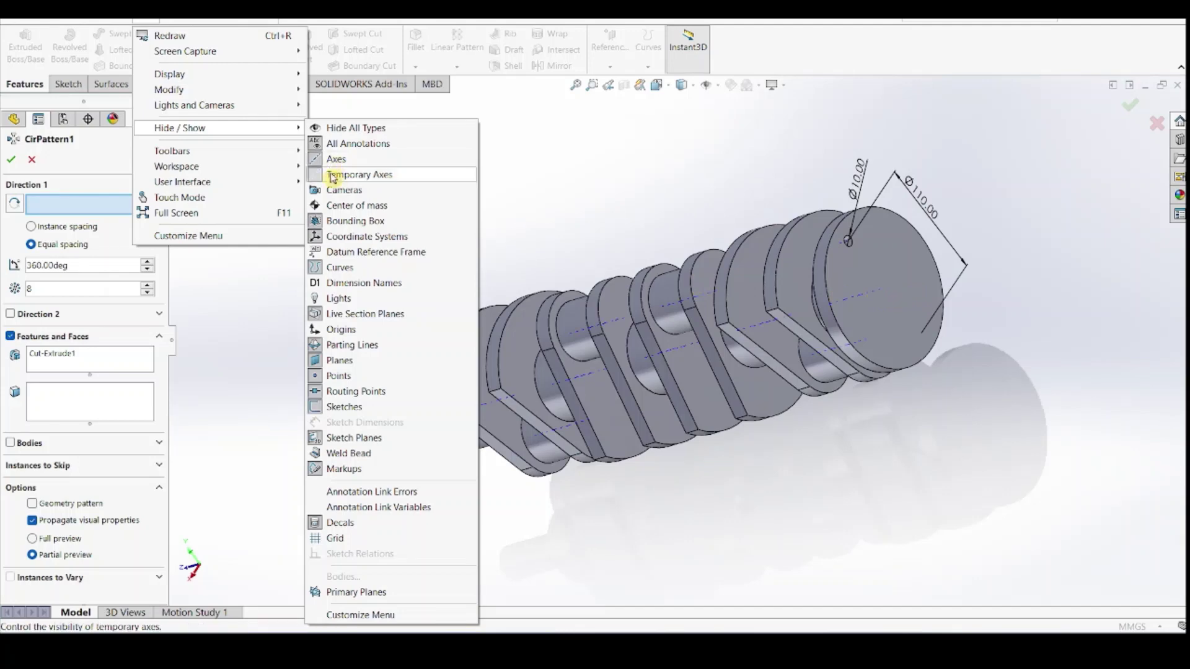
click(559, 193)
Pattern the bolt hole around the flange's central axis with 8 equally spaced instances over 360 degrees
scroll(935, 320, down, 4)
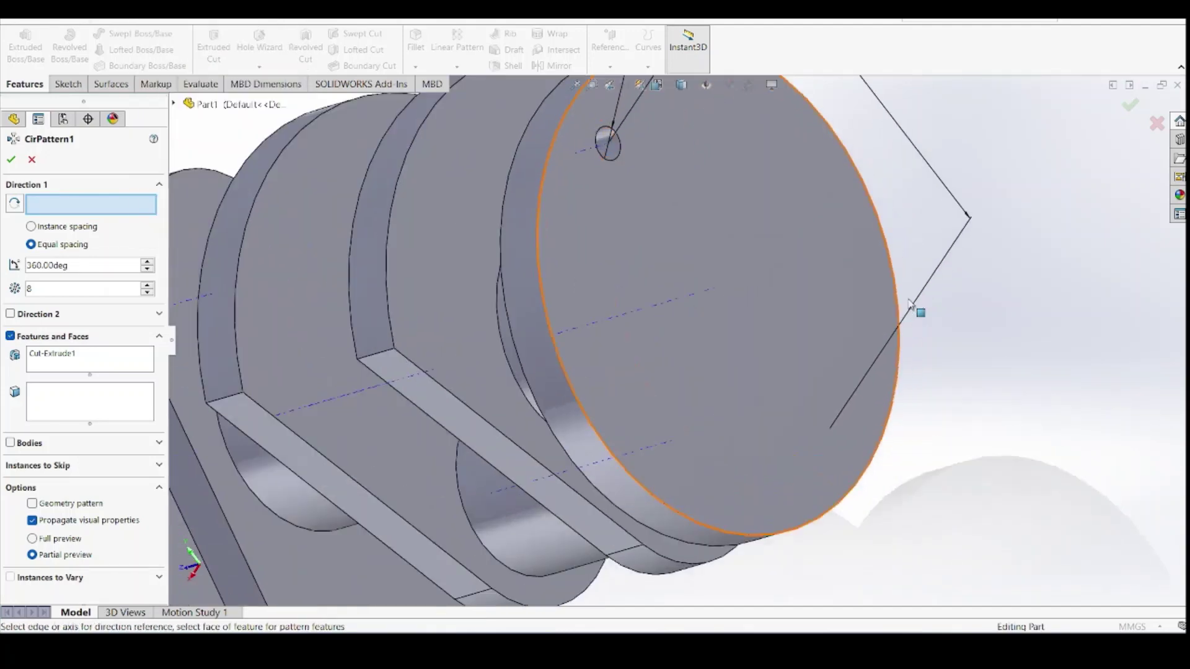
scroll(719, 303, down, 3)
middle_drag(824, 262, 700, 319)
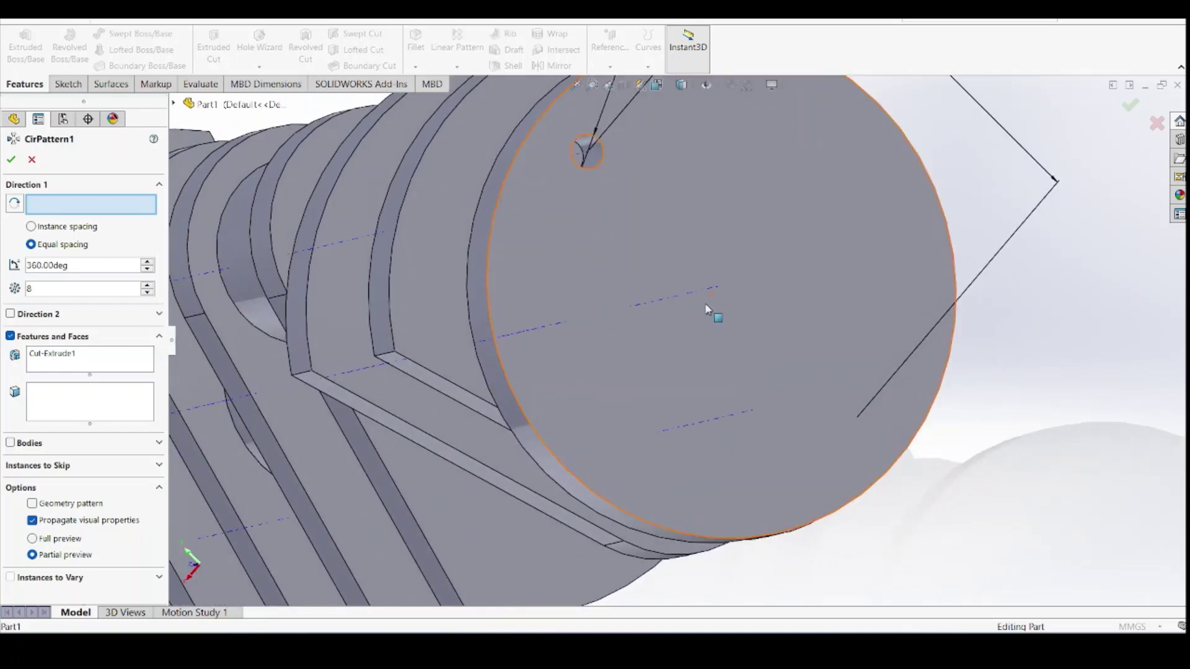
click(711, 287)
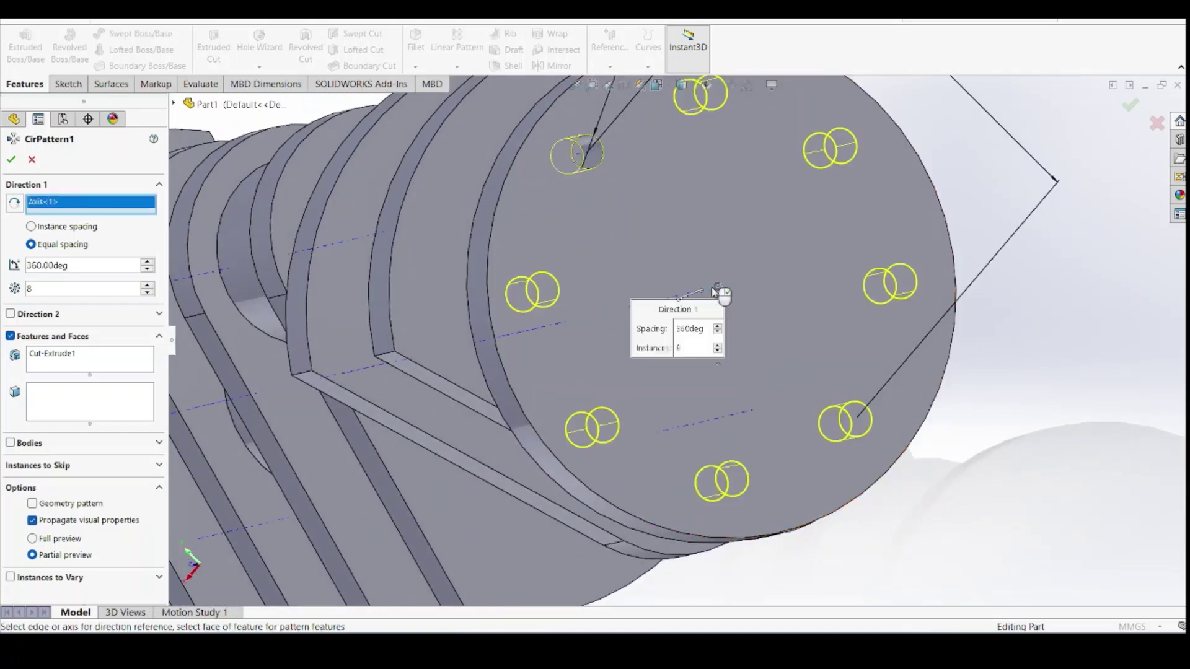
middle_drag(853, 296, 824, 311)
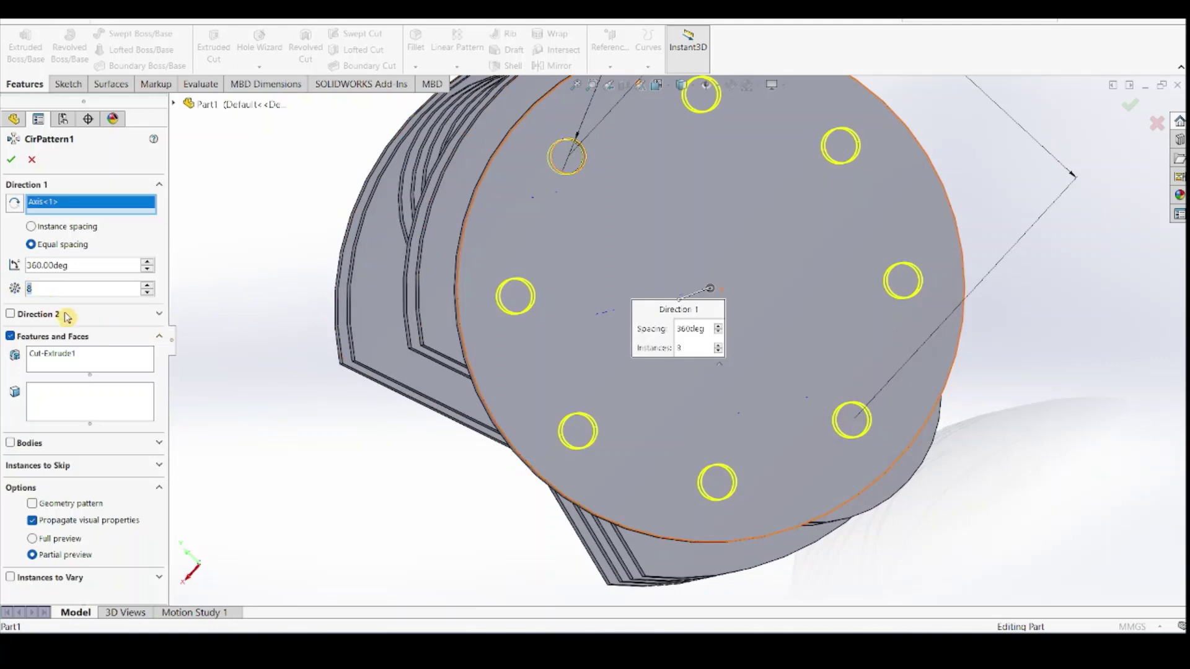
click(14, 160)
Combine the four crankshaft bodies, from the front shaft to the rear flange, into one solid using the Add operation
middle_drag(890, 218, 837, 259)
scroll(734, 295, up, 9)
middle_drag(589, 374, 591, 285)
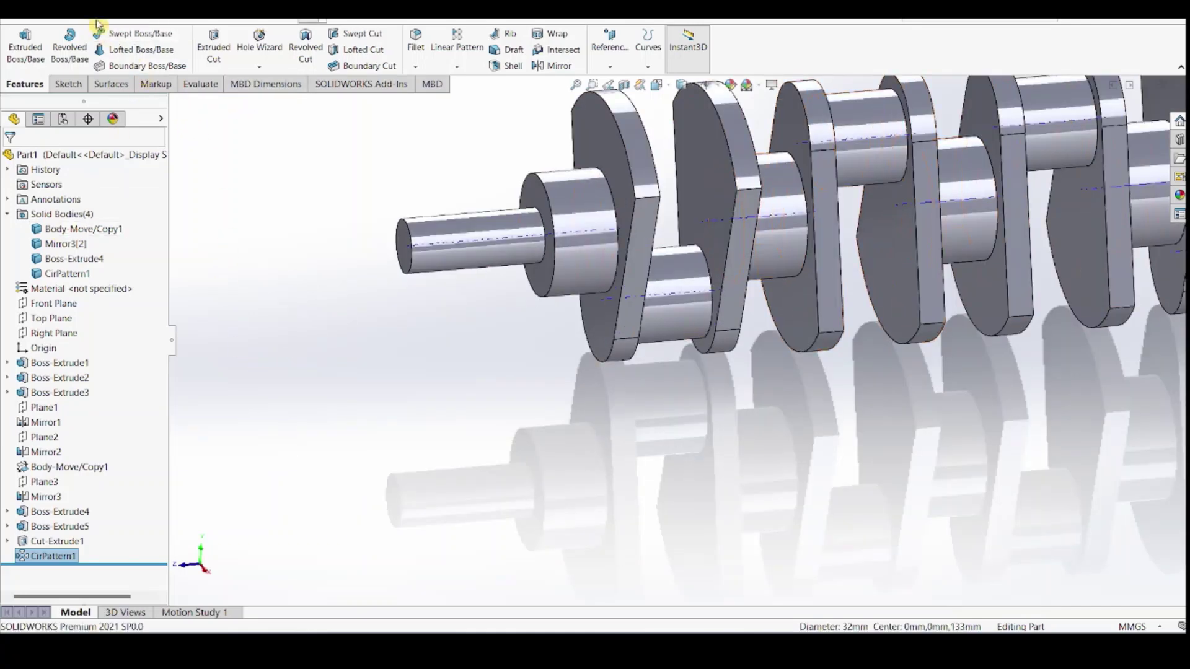
click(87, 22)
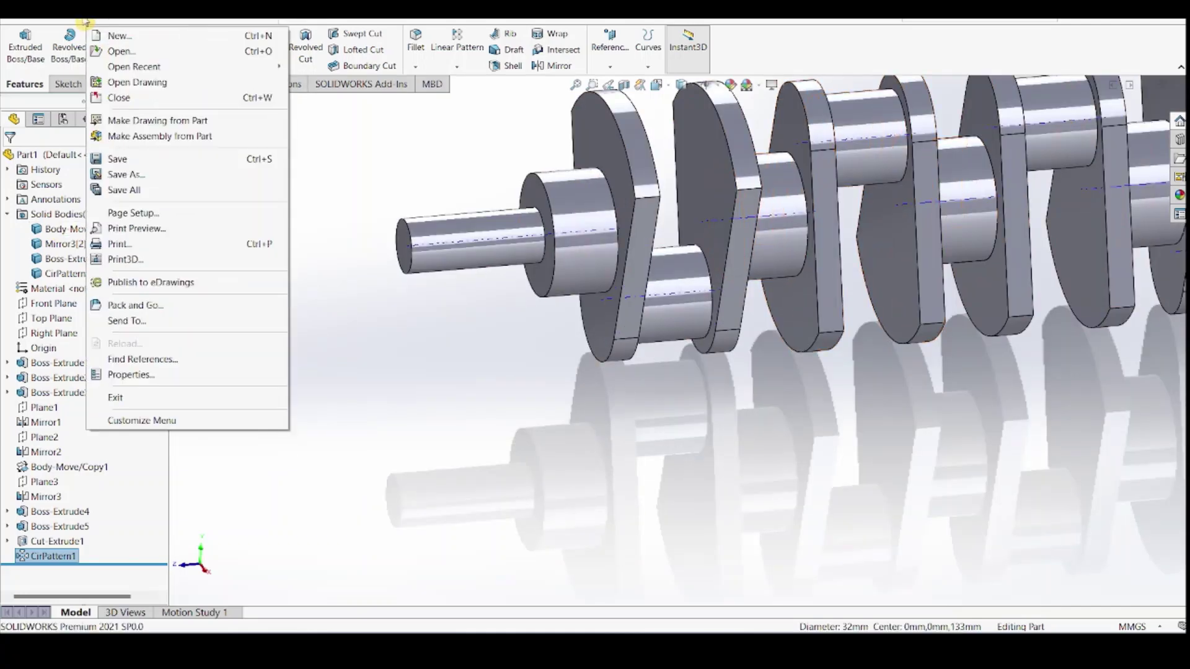
mouse_move(174, 23)
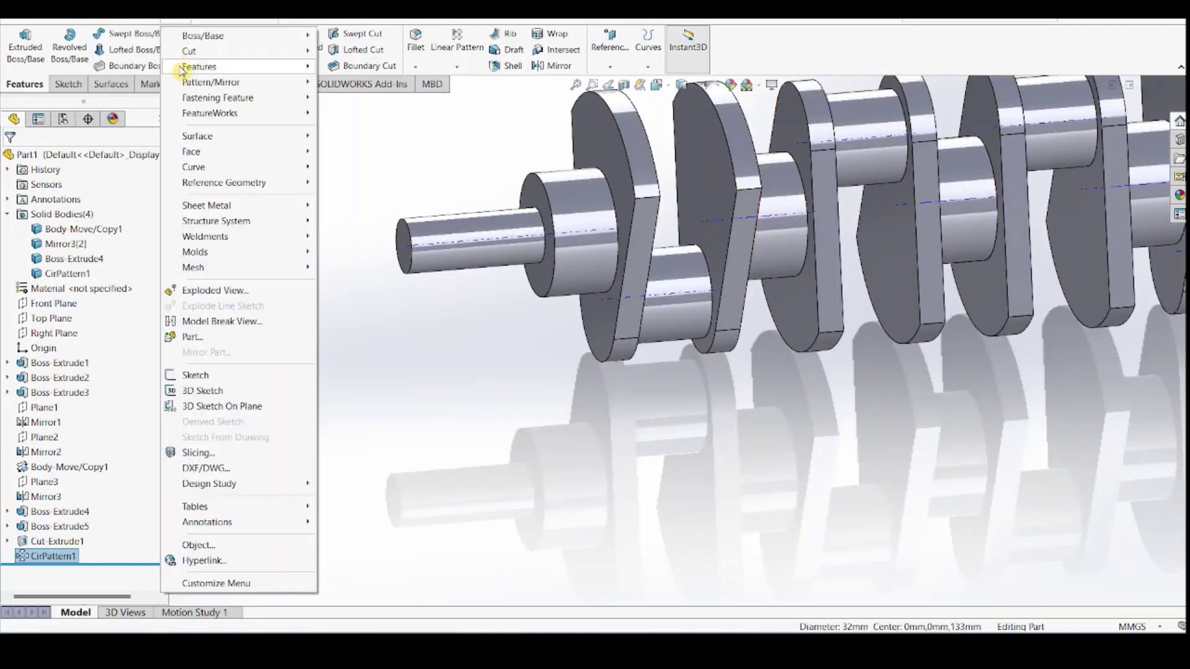
mouse_move(181, 87)
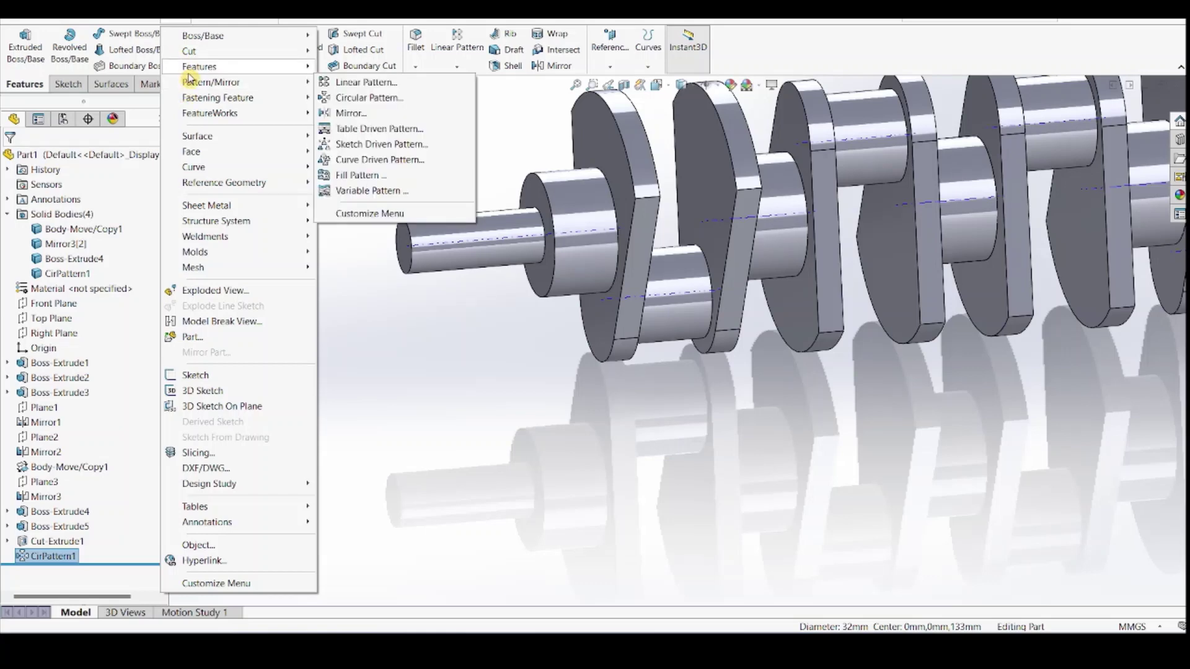
mouse_move(236, 67)
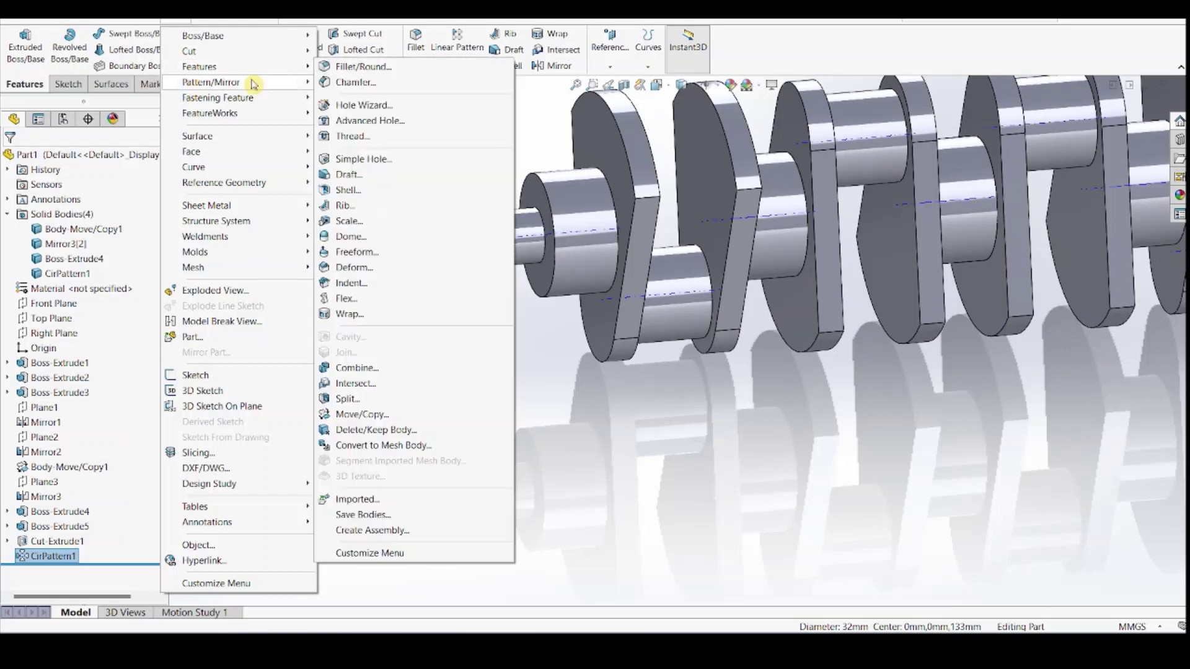
click(376, 368)
click(778, 222)
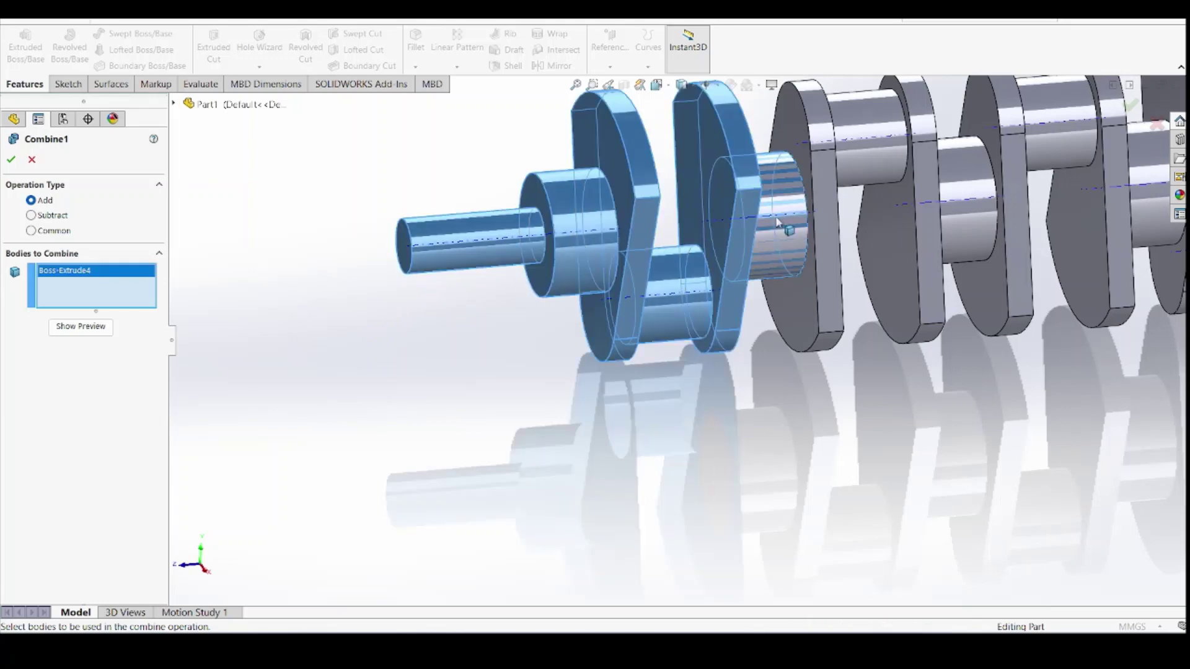
click(880, 198)
scroll(922, 234, up, 5)
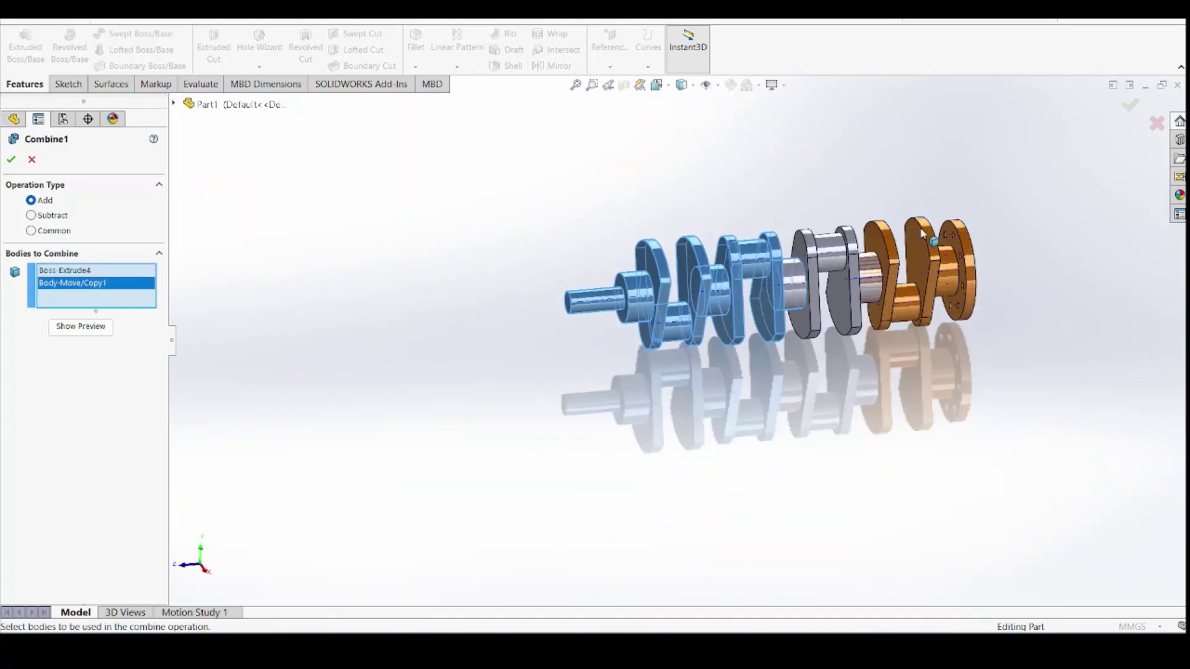
click(843, 254)
click(895, 257)
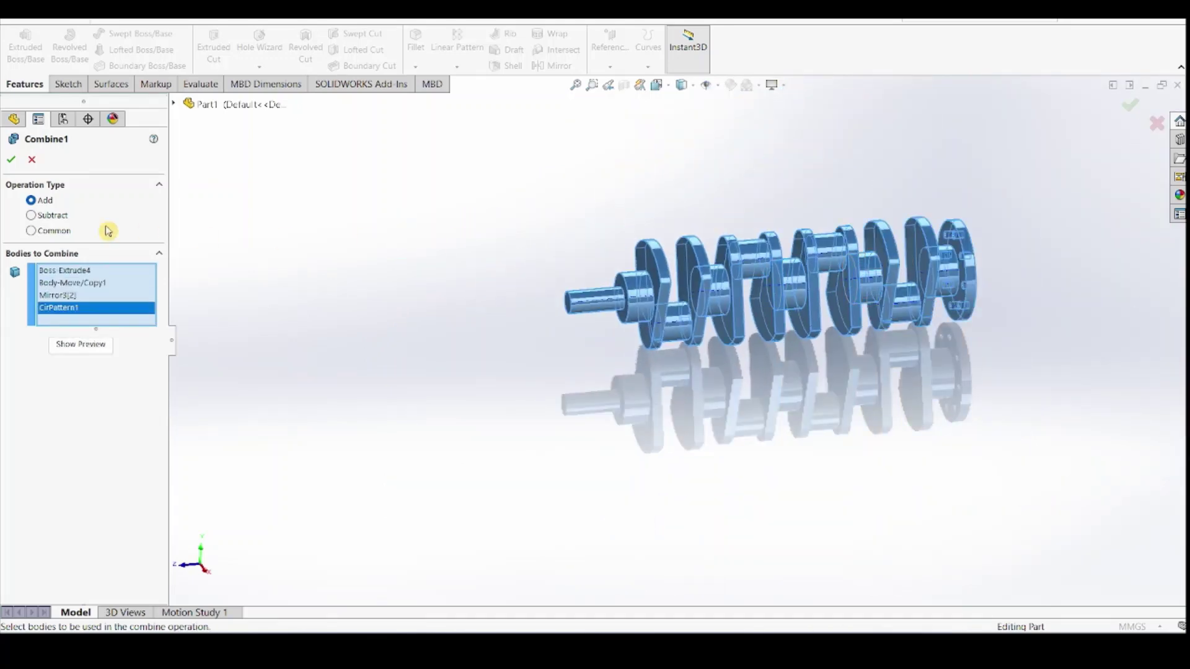
click(11, 159)
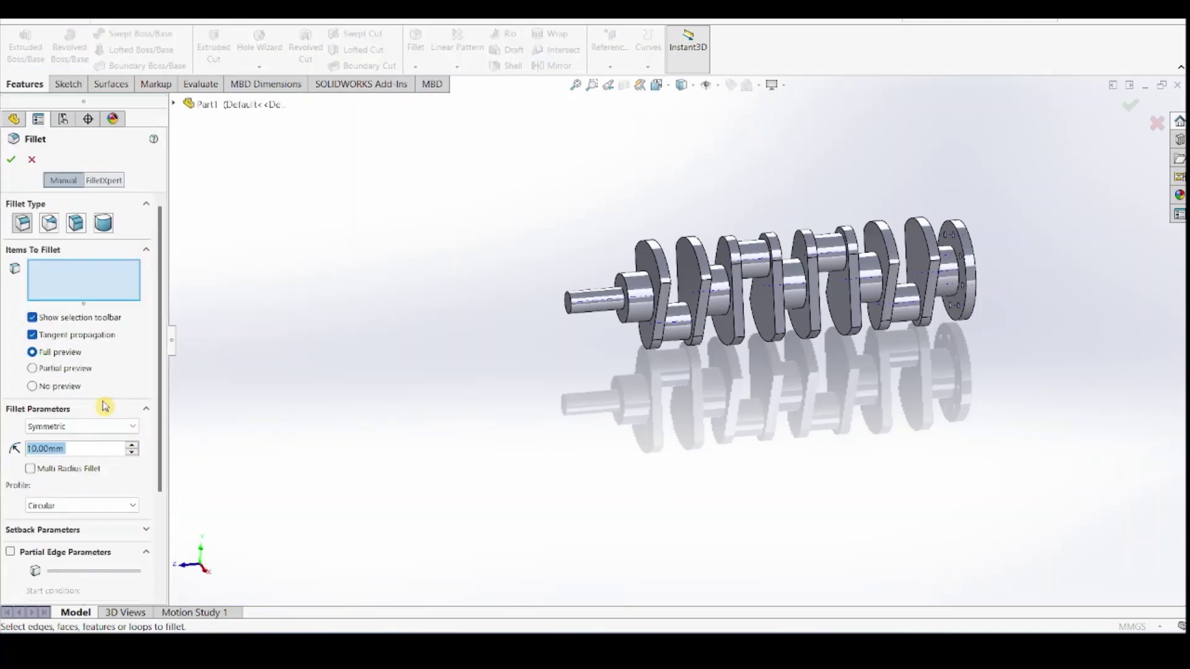
Fillet the front shaft's end and shoulder edges and all the circular edges where journals meet webs and flange with a 3 mm radius
text(3)
key(Return)
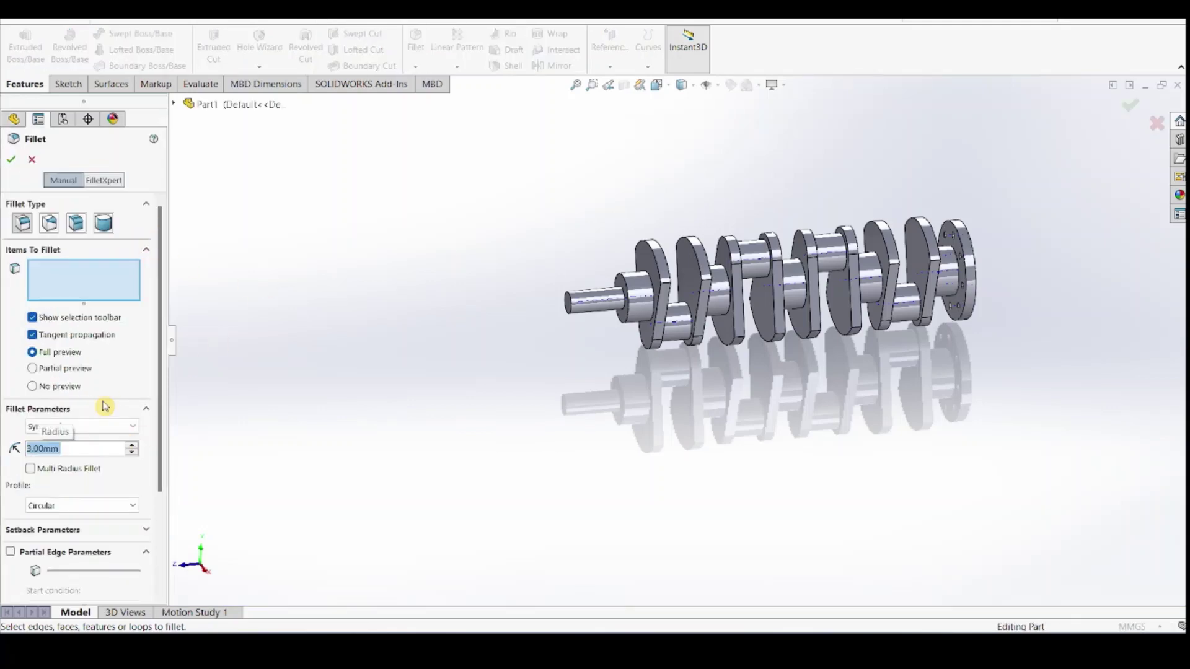
scroll(620, 317, down, 5)
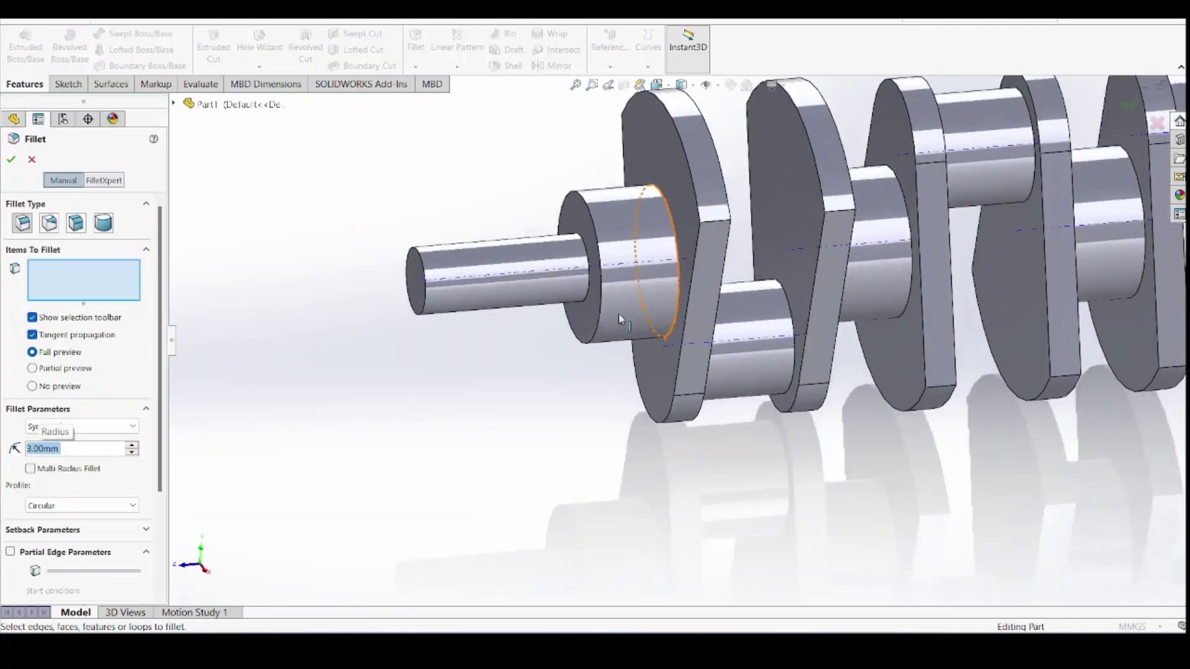
click(425, 274)
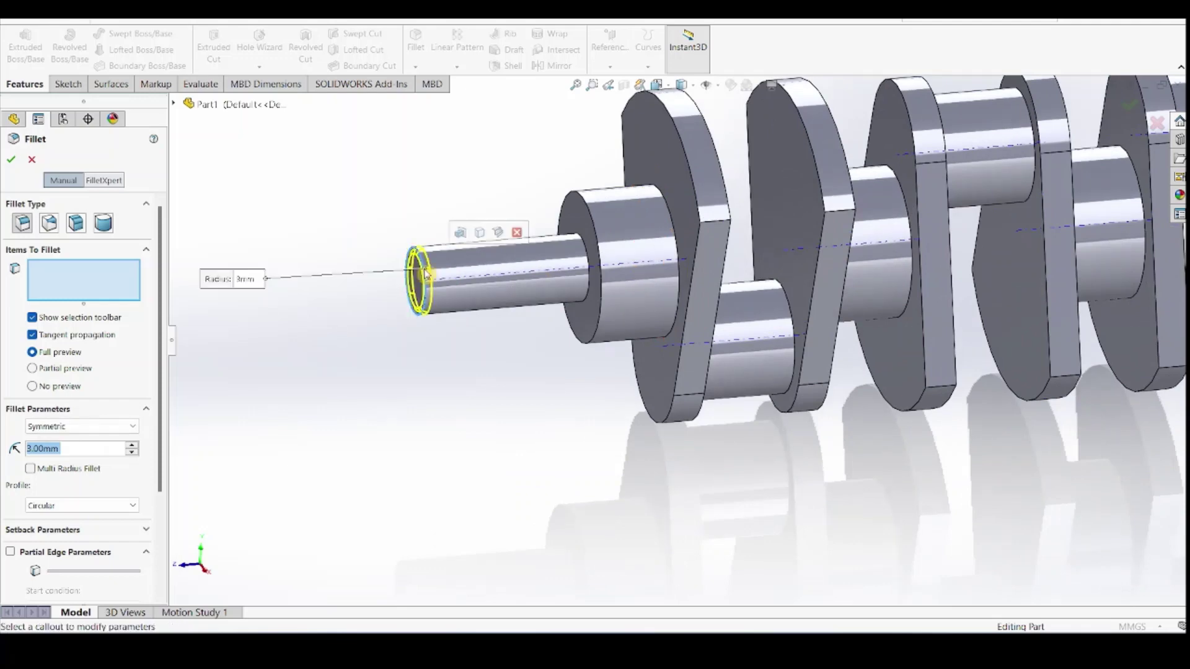
click(588, 256)
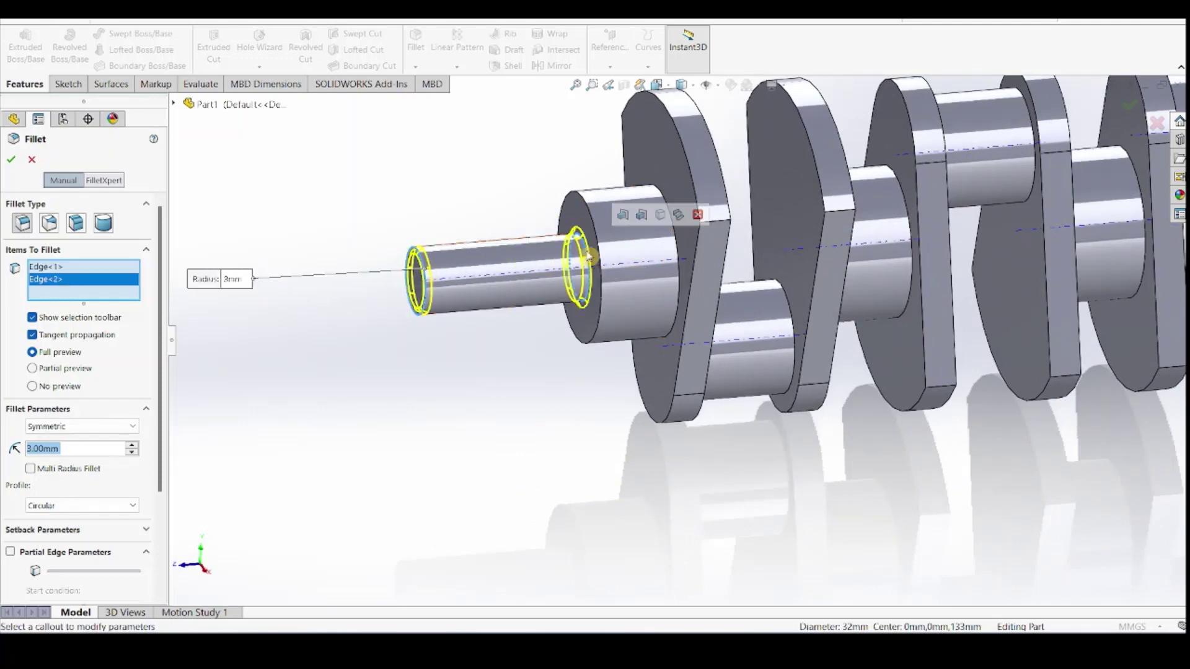
click(679, 215)
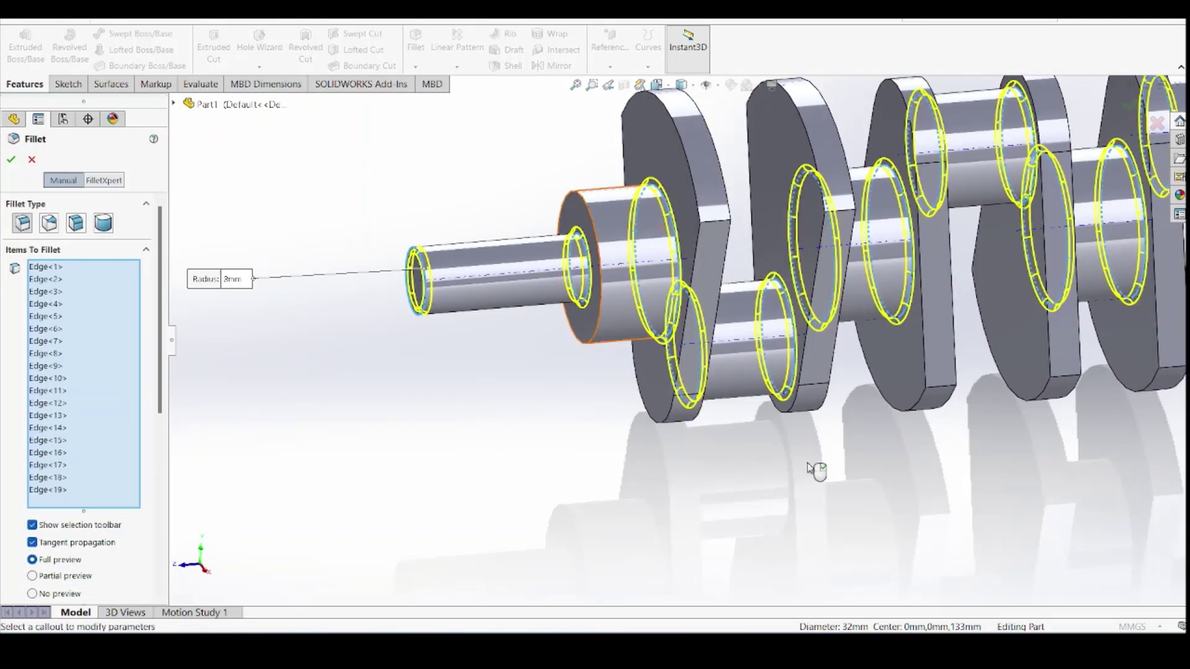
scroll(812, 469, up, 5)
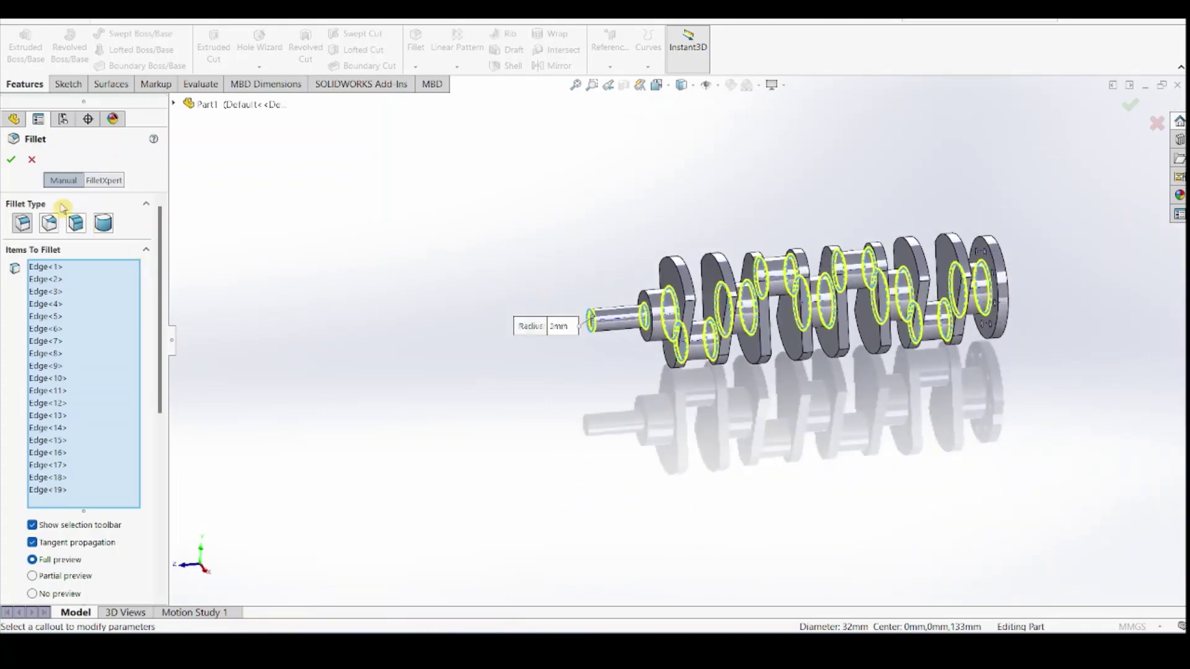
click(13, 162)
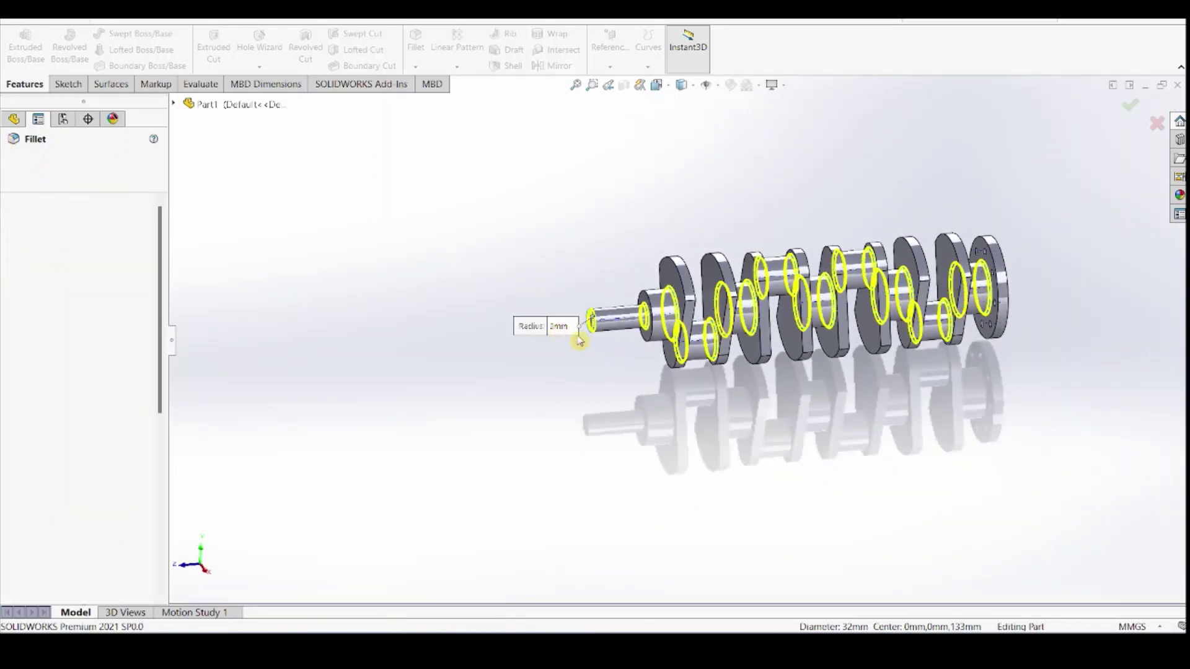
Apply the polished steel appearance from the Metal > Steel library to the whole crankshaft
scroll(1062, 291, down, 3)
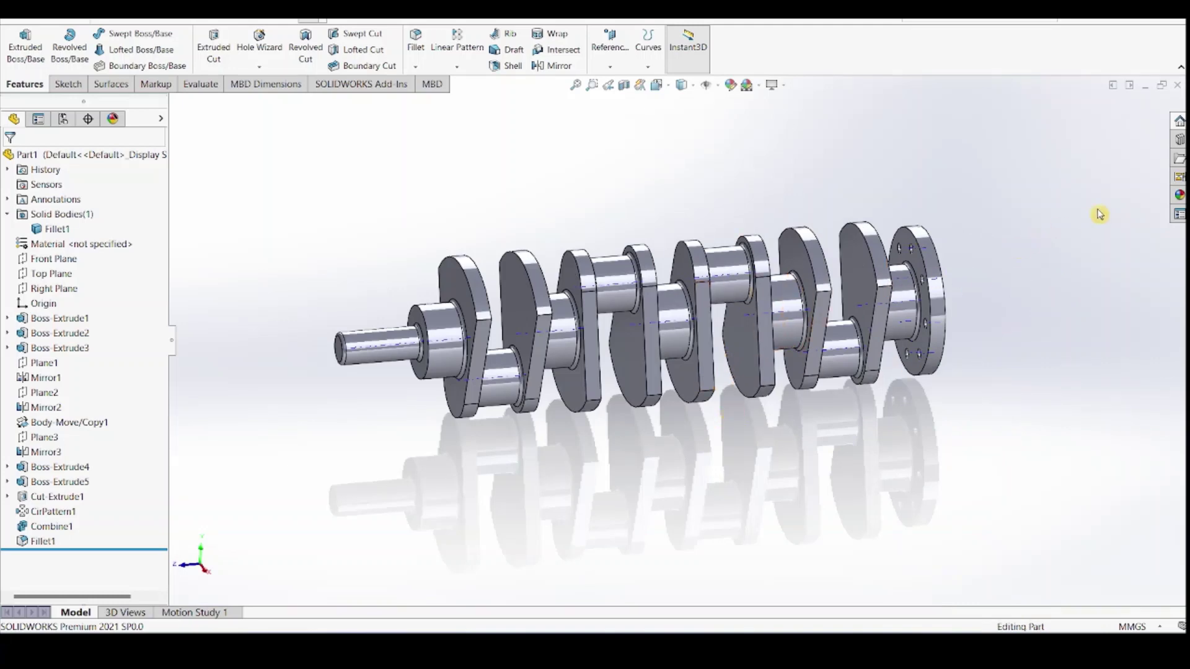
click(1175, 196)
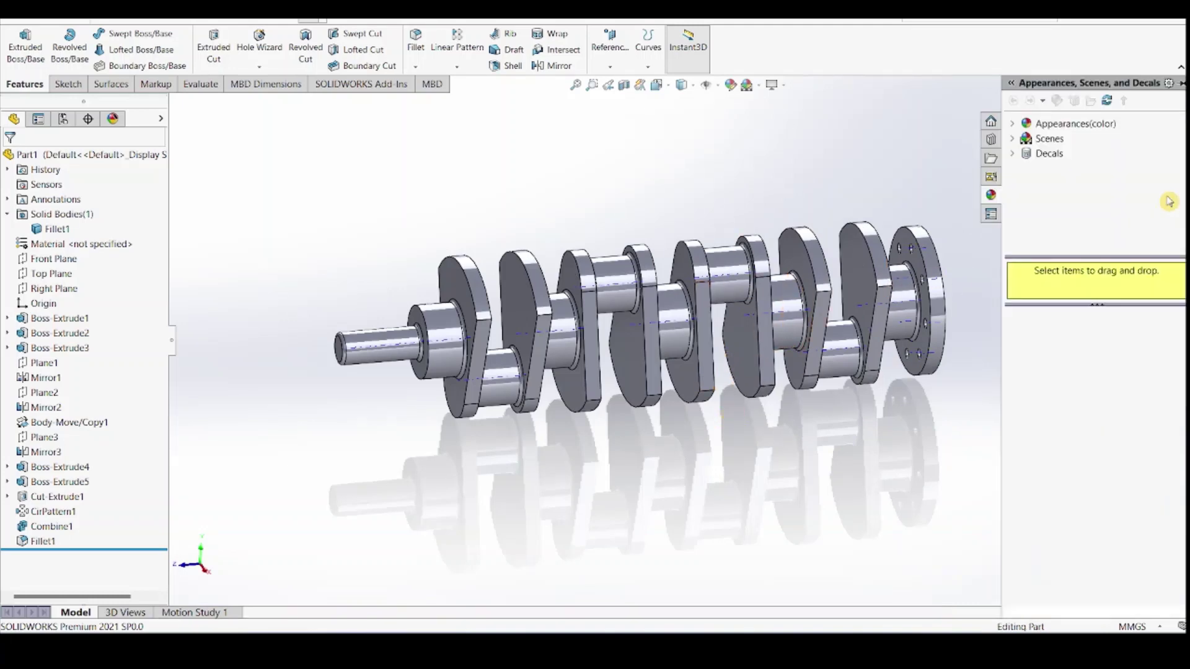
click(1014, 126)
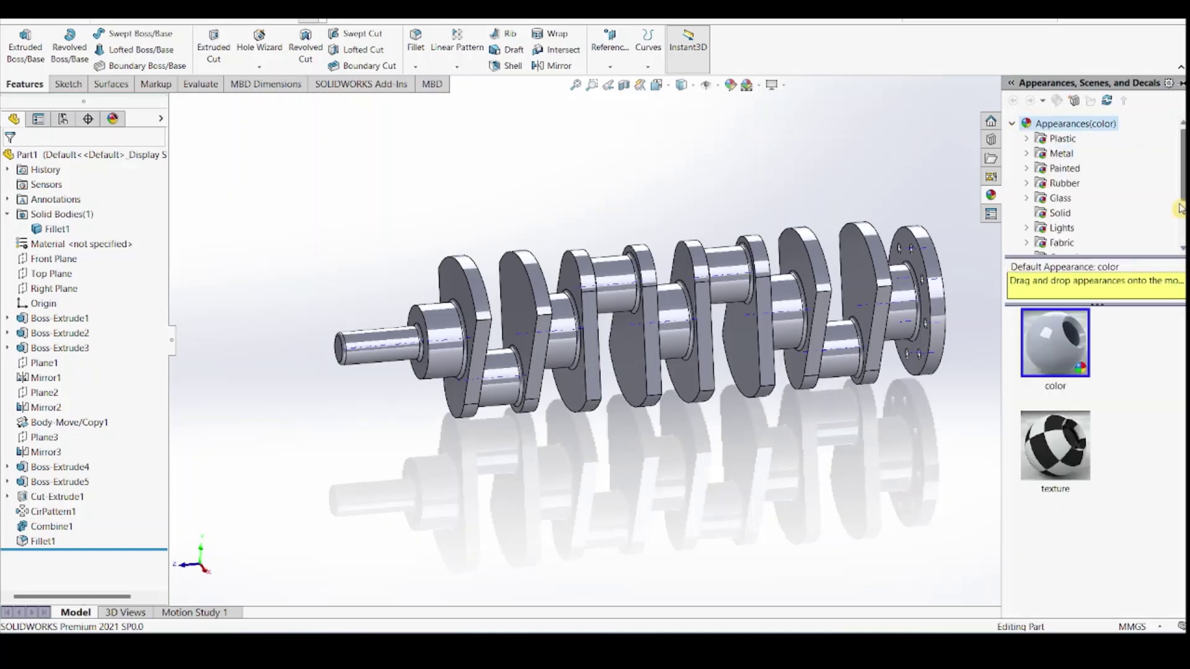
click(1026, 154)
click(1073, 138)
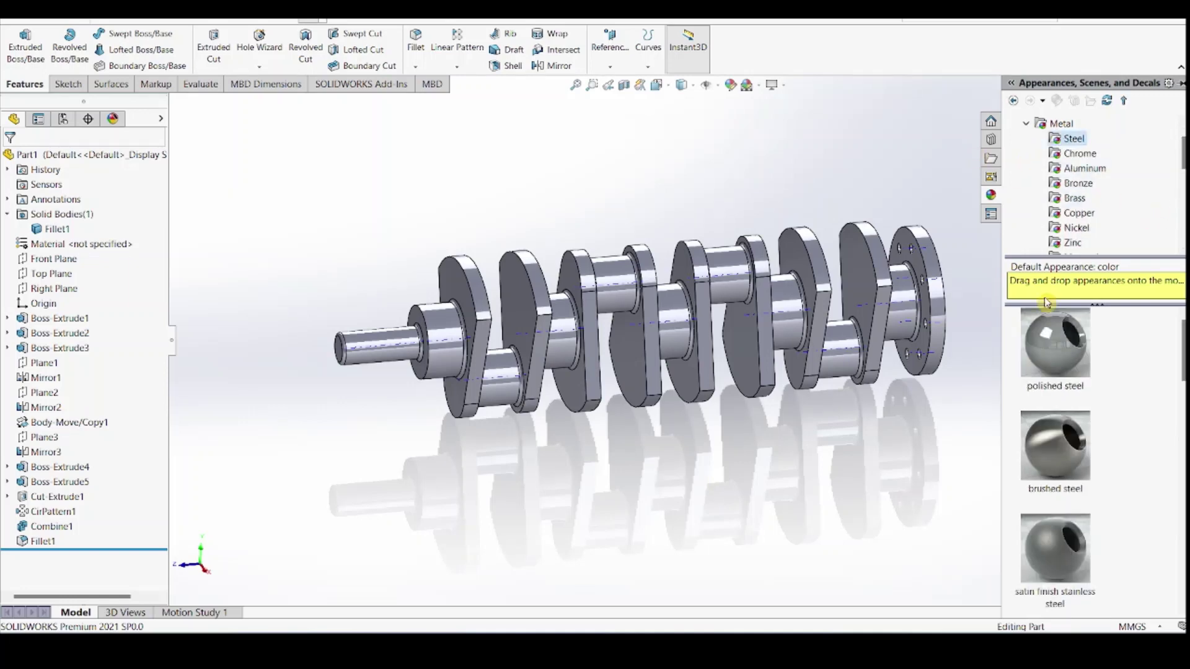
double_click(1046, 355)
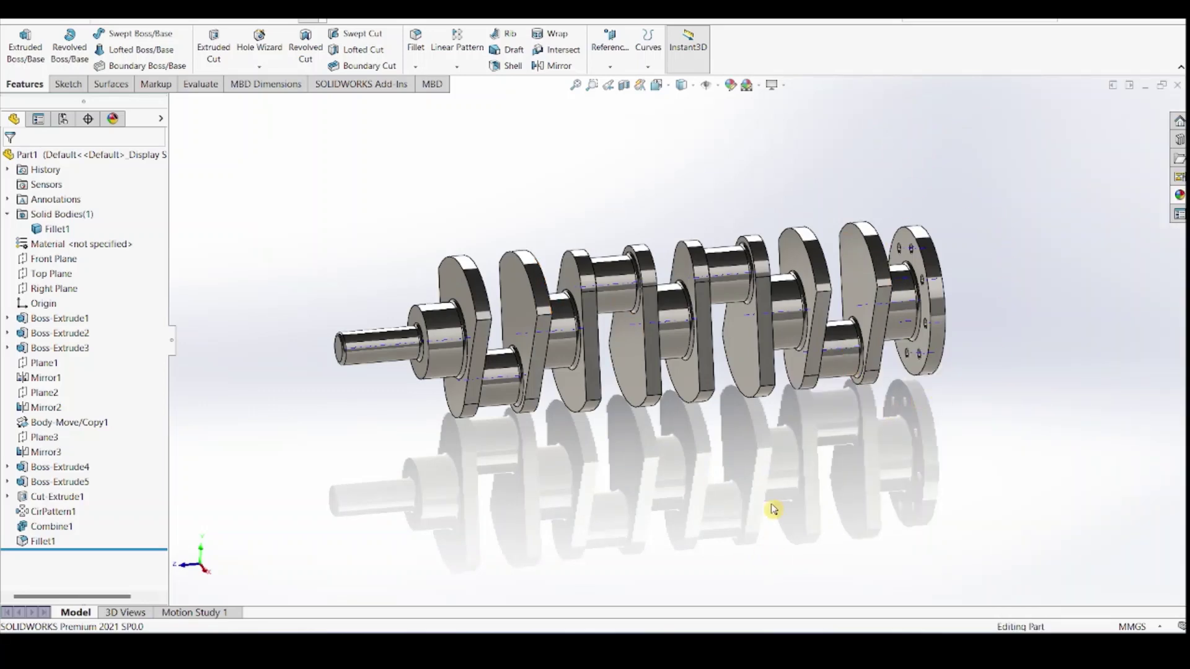
Create a new, empty part document
key(alt+Tab)
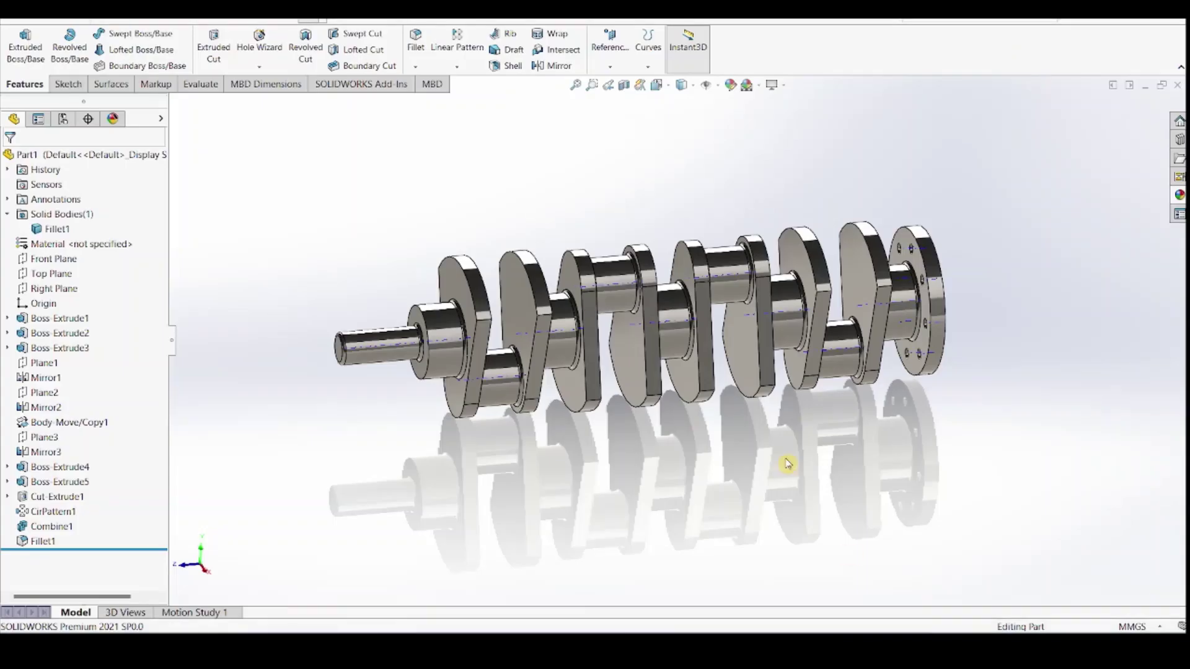
click(87, 22)
click(103, 36)
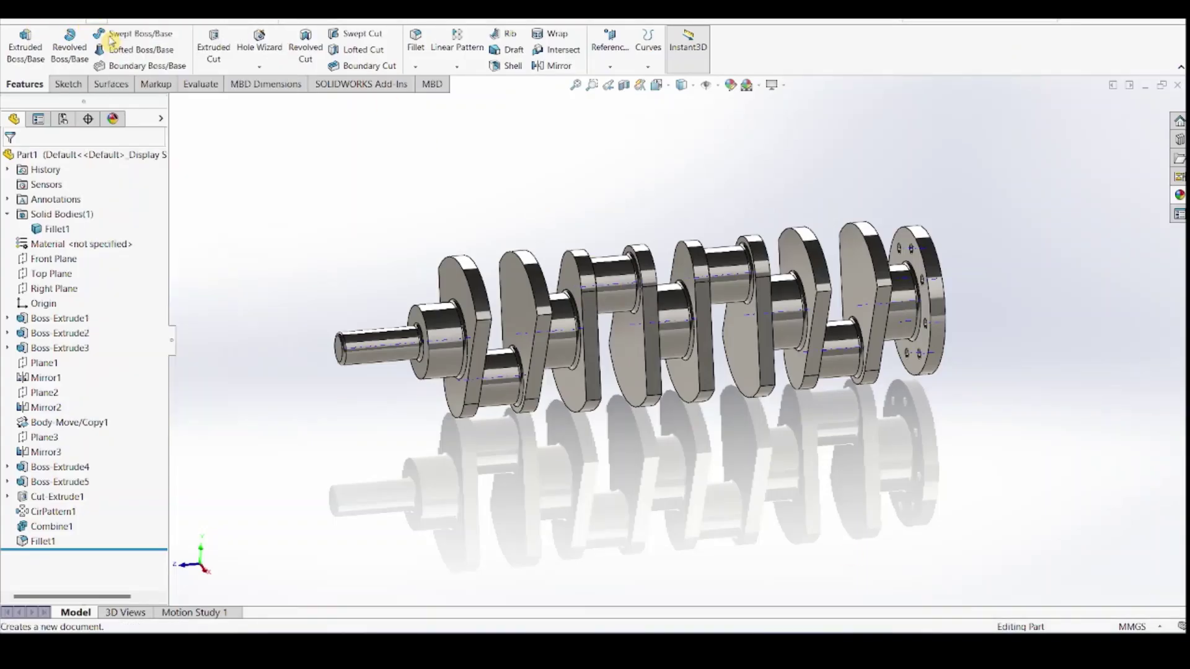
click(496, 487)
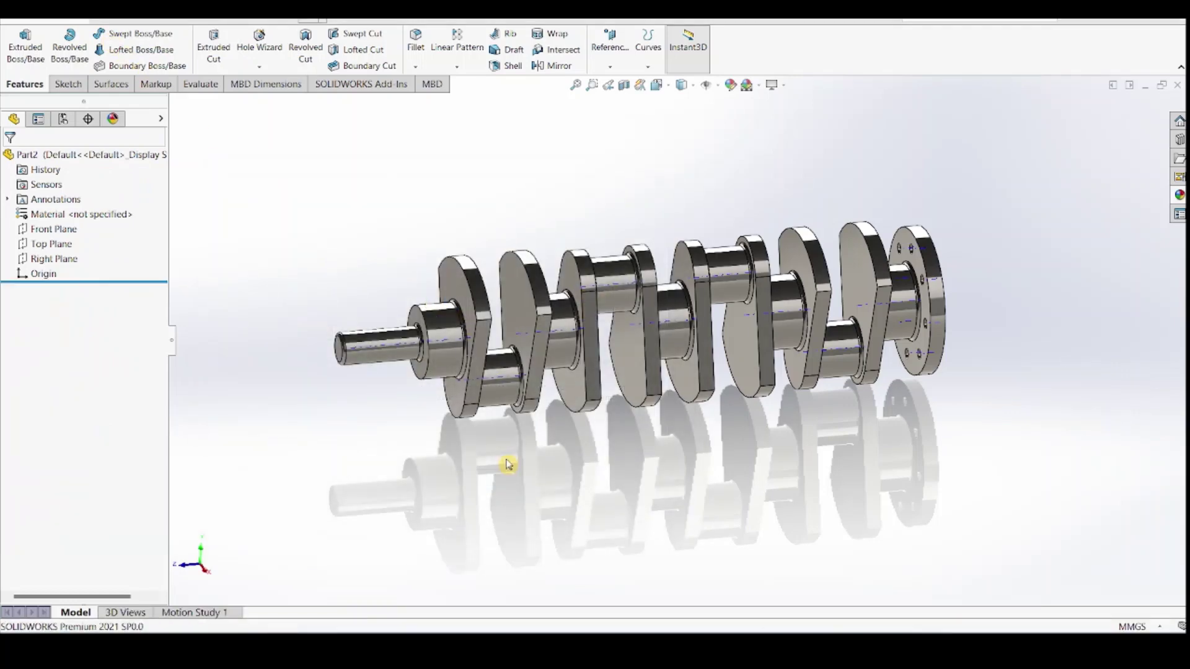
Sketch two concentric circles on the Front Plane, centred on the origin, with radii of about 24 mm and 36 mm
click(46, 231)
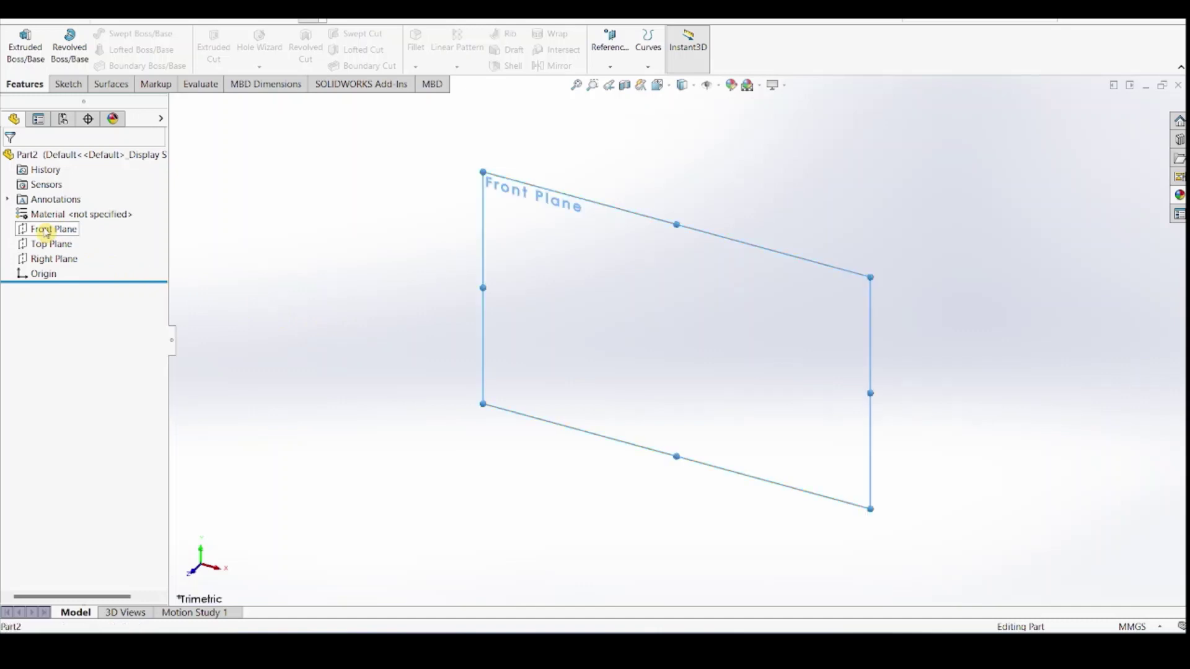
click(68, 84)
click(33, 49)
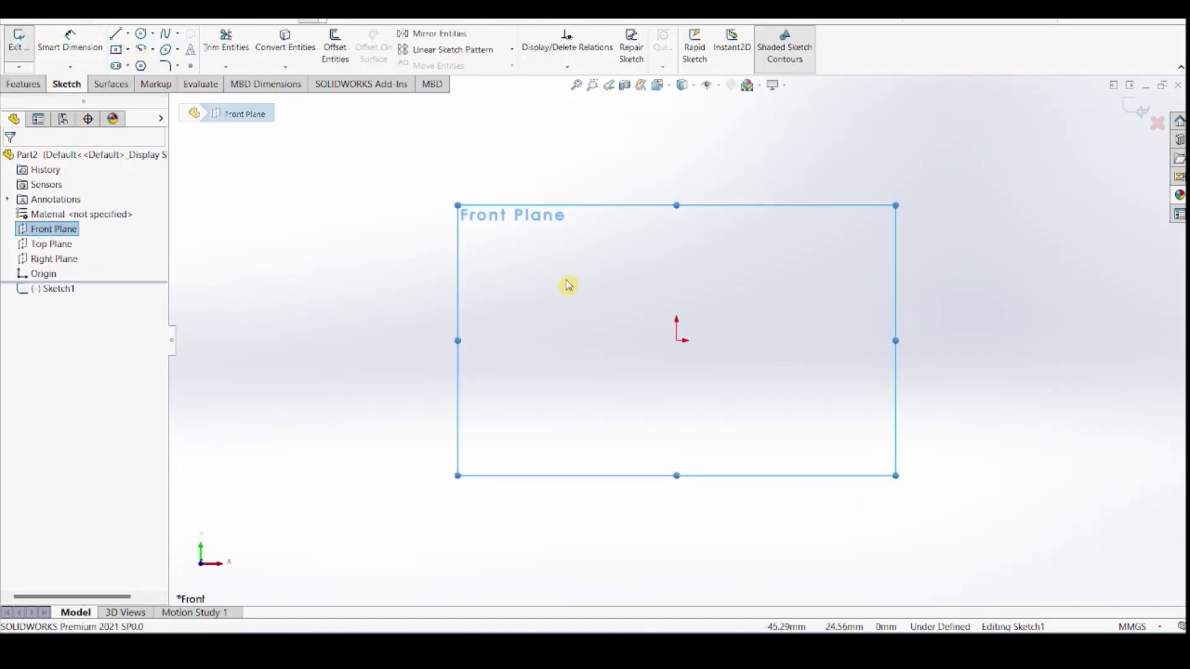
click(141, 34)
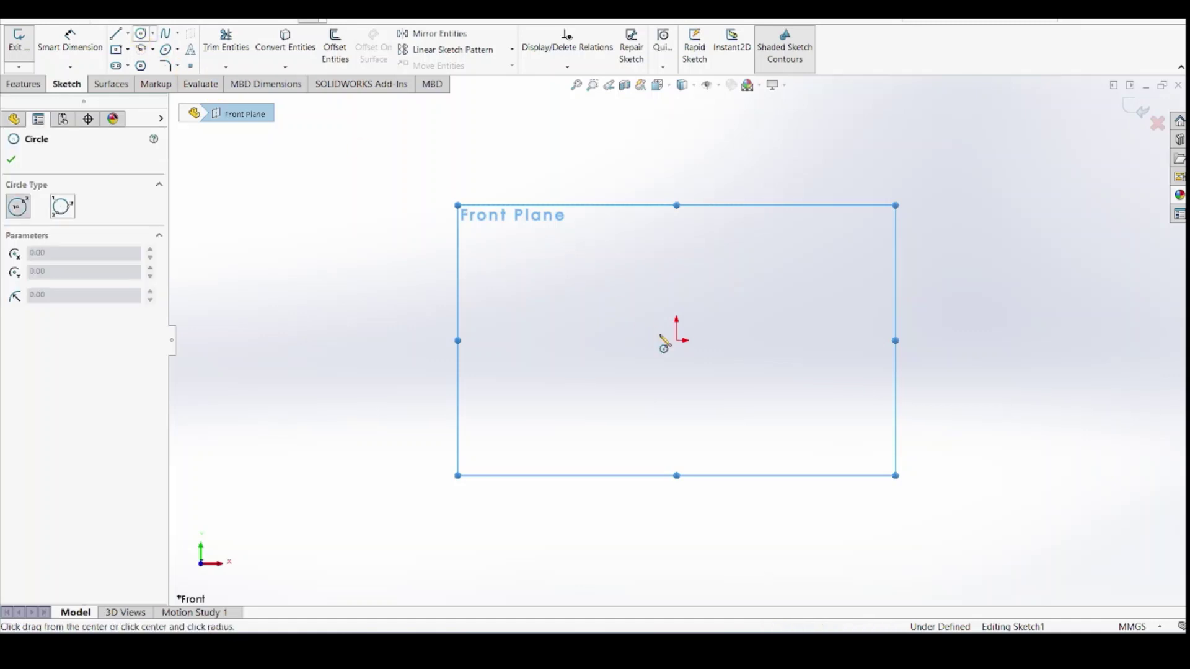
click(677, 342)
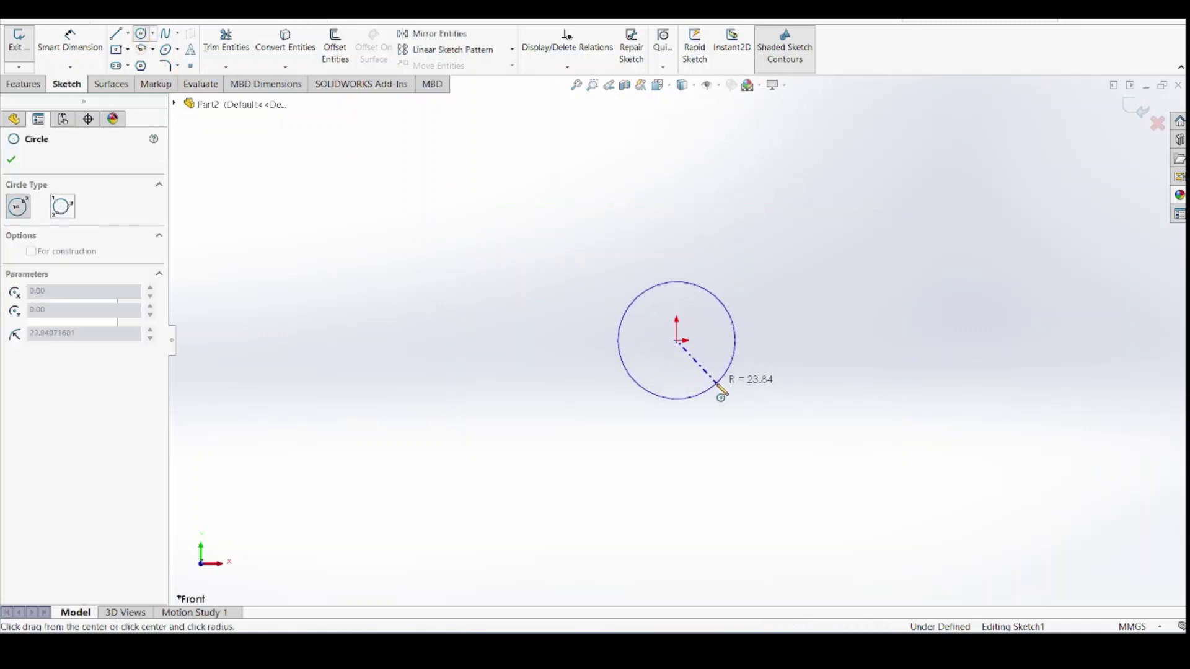
click(717, 385)
click(677, 342)
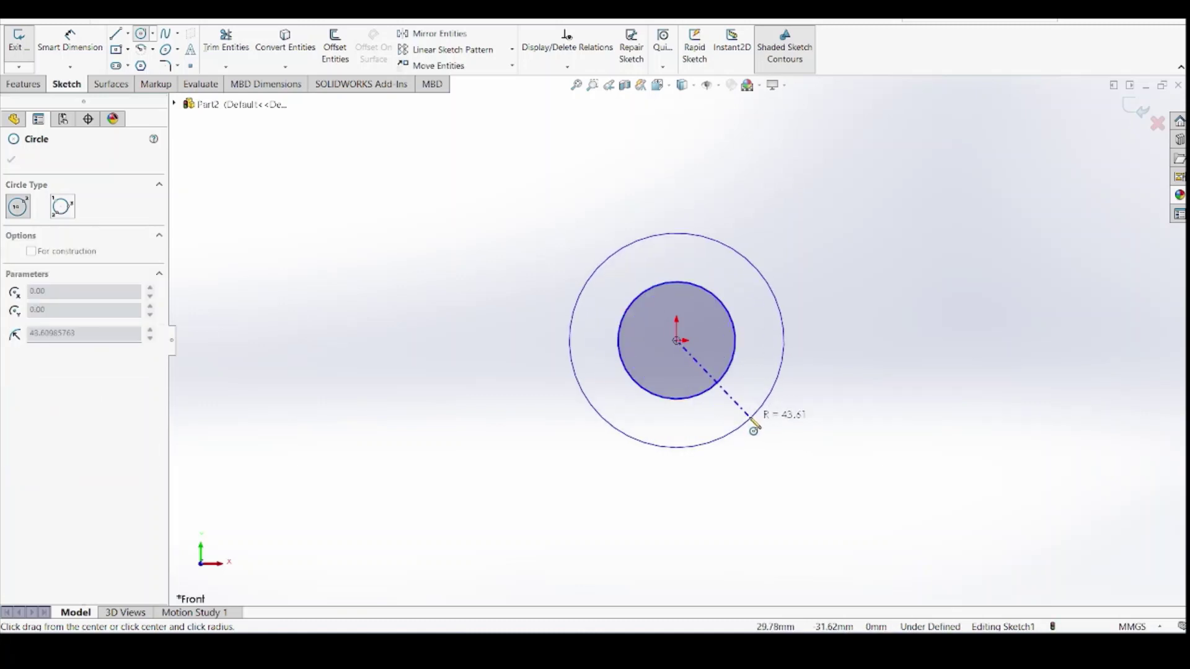
click(740, 404)
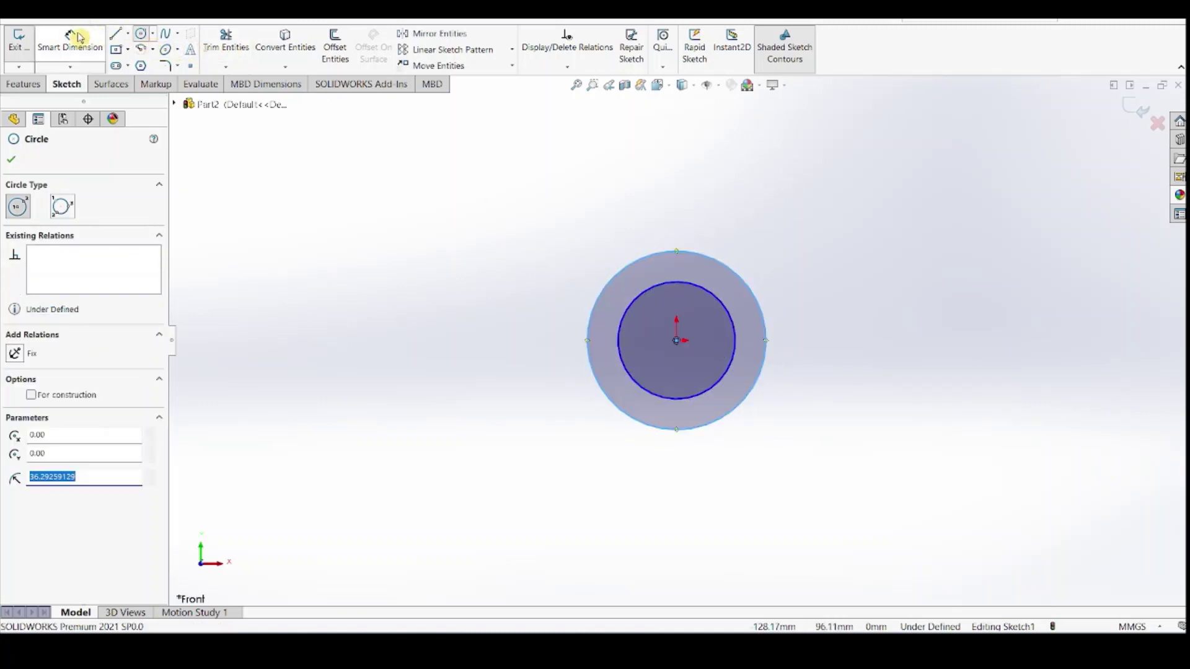
Set the inner circle's diameter to 33.8 mm and the outer circle's diameter to 45 mm
click(71, 39)
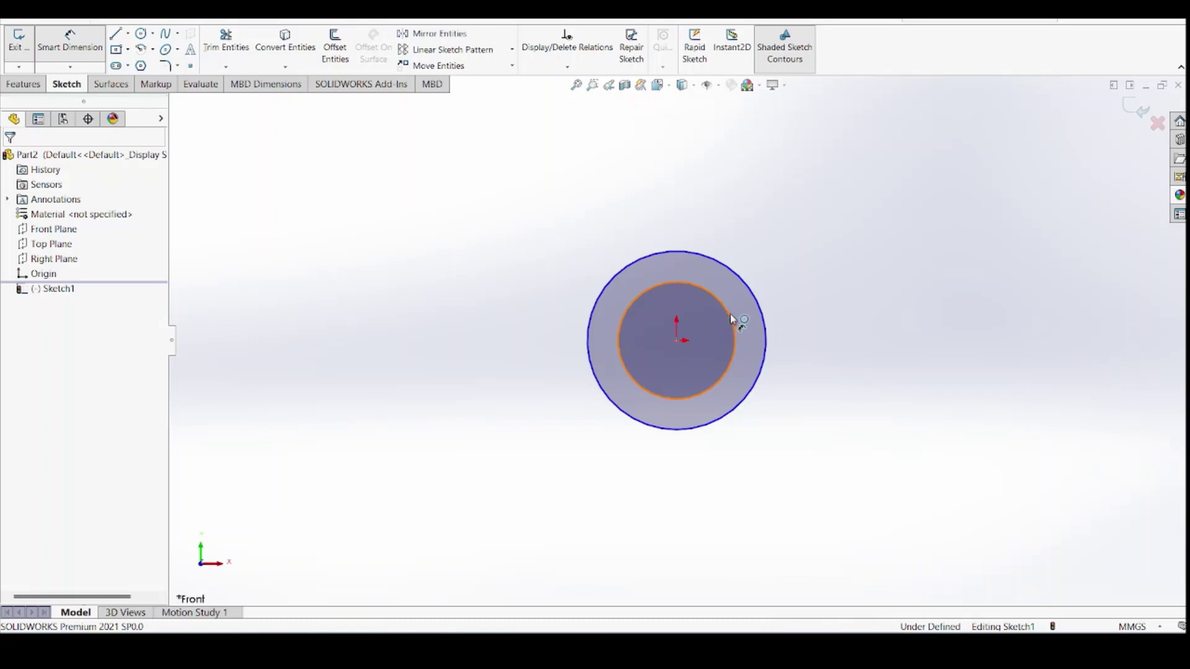
click(731, 316)
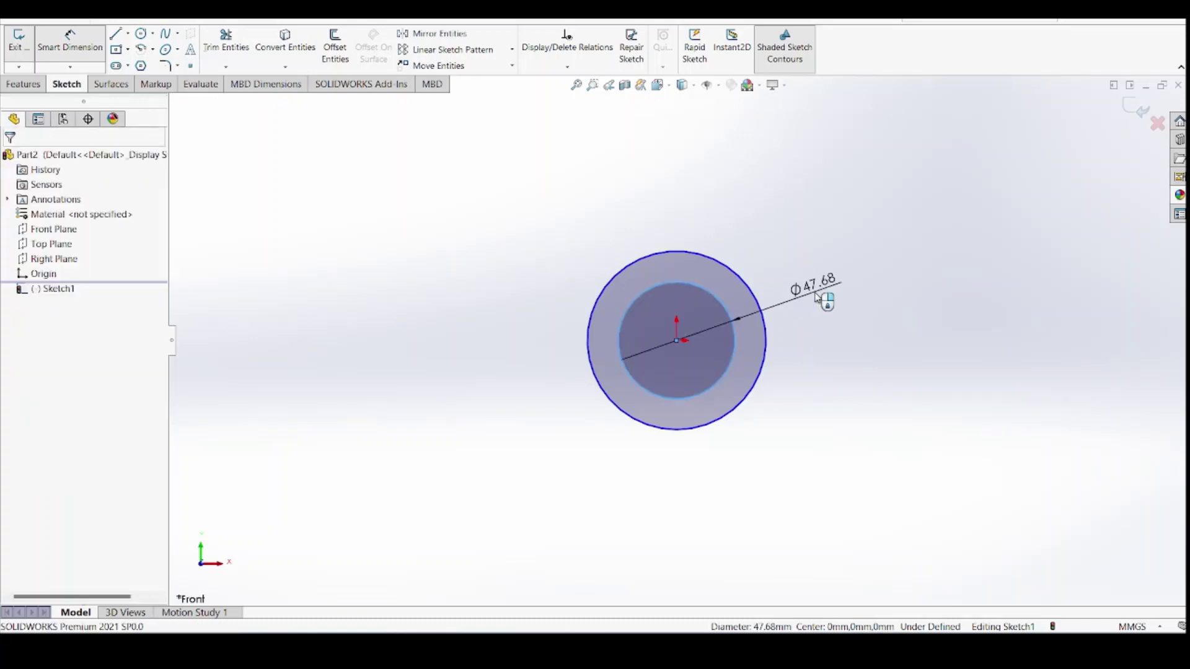
click(819, 291)
text(33.8)
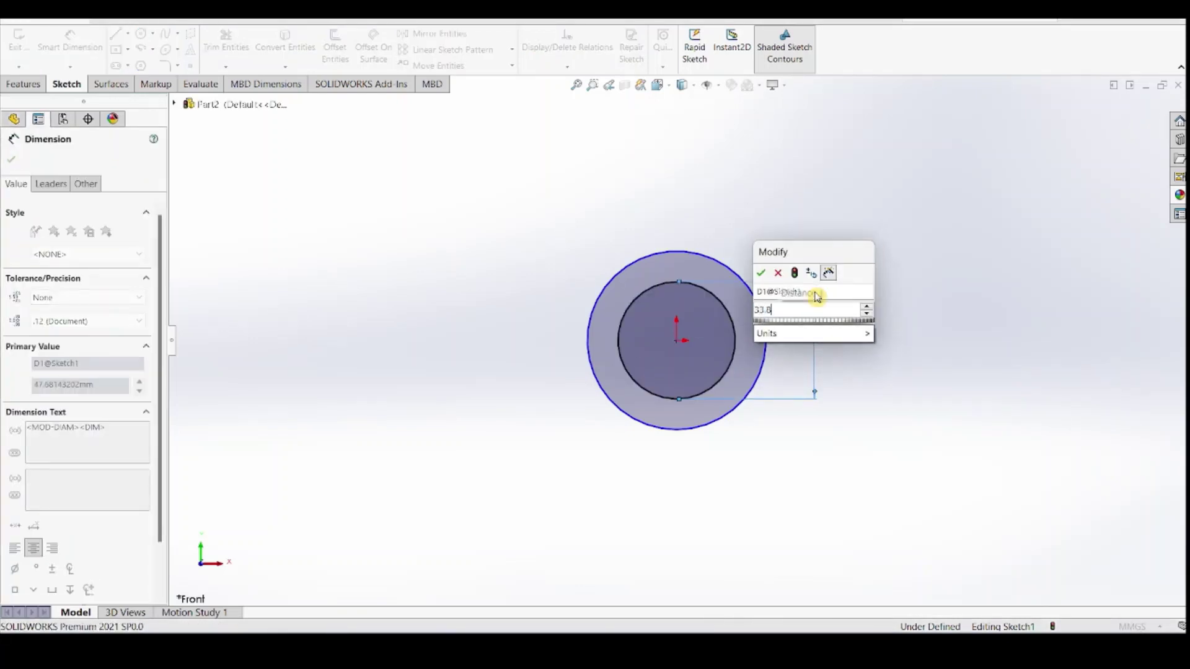
key(Return)
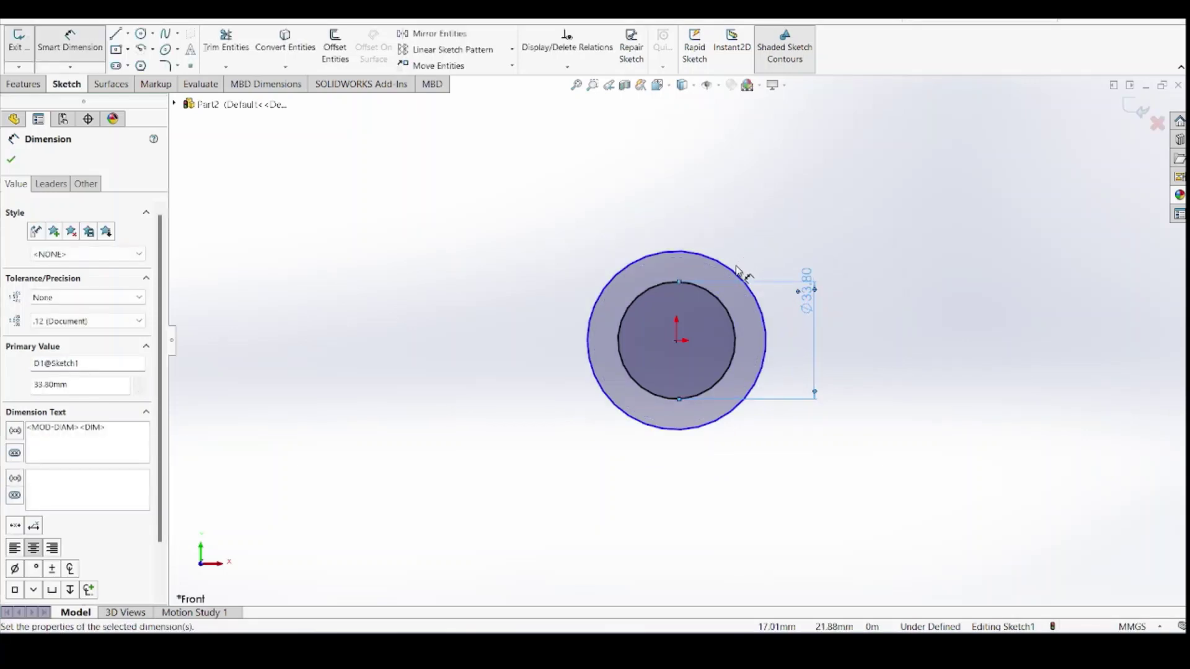
click(742, 273)
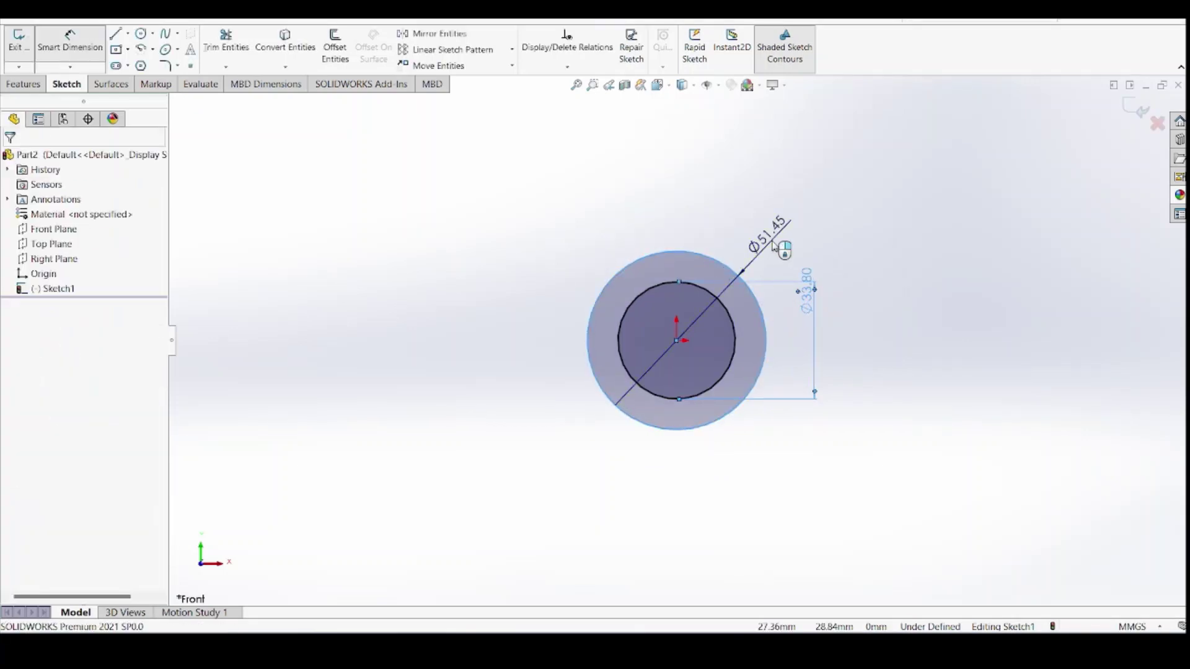
click(775, 247)
text(45.00mm)
key(Return)
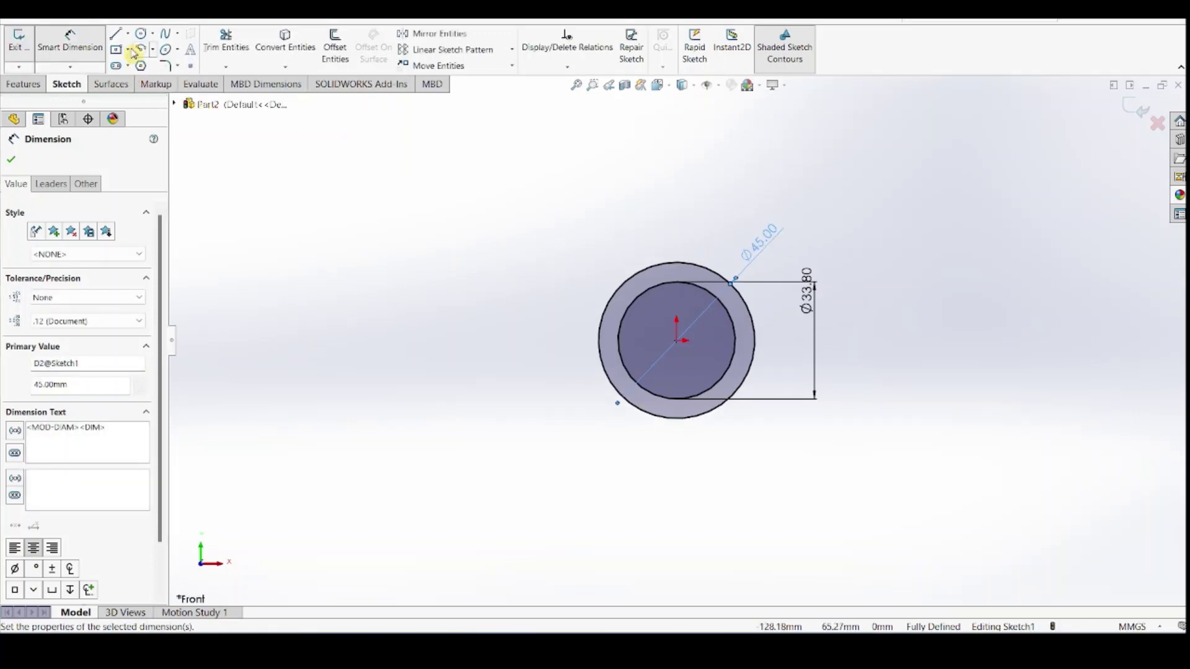
Sketch a vertical construction line about 192 mm long straight down from the origin
click(118, 37)
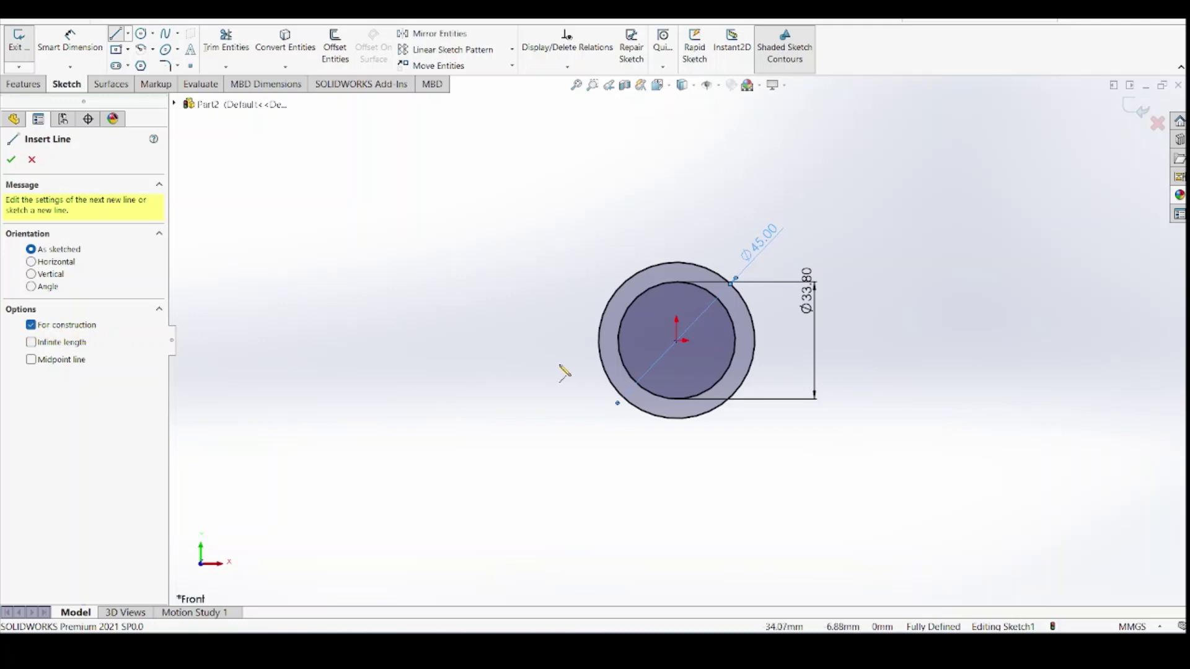
click(676, 341)
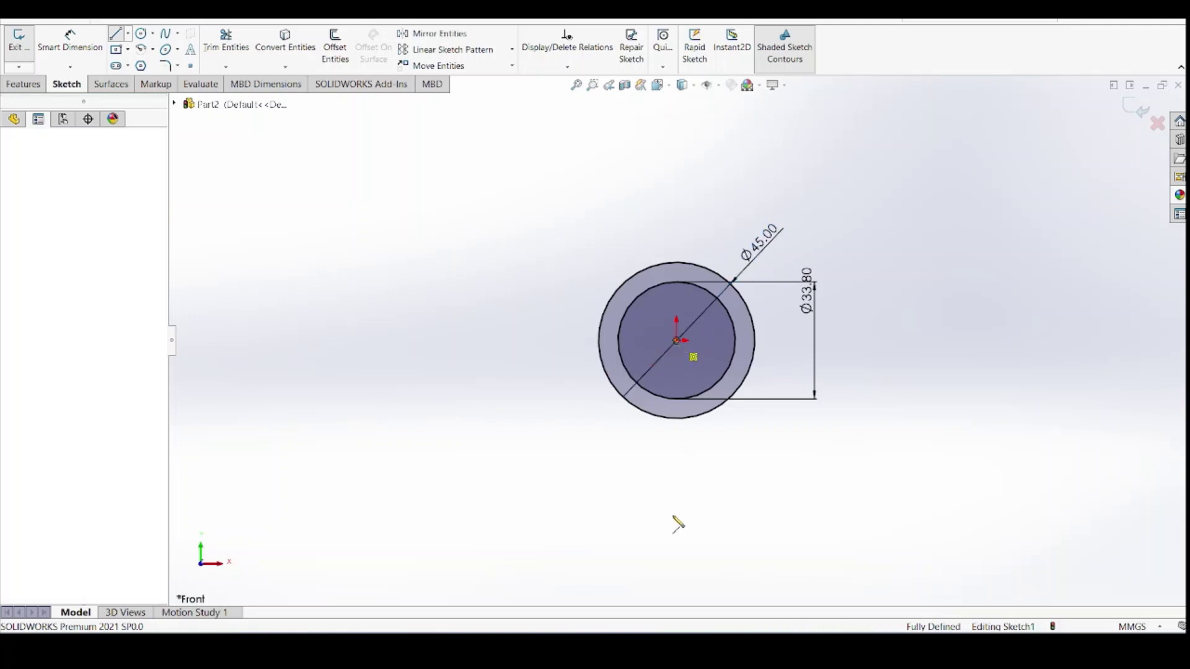
scroll(672, 547, up, 4)
scroll(675, 558, up, 2)
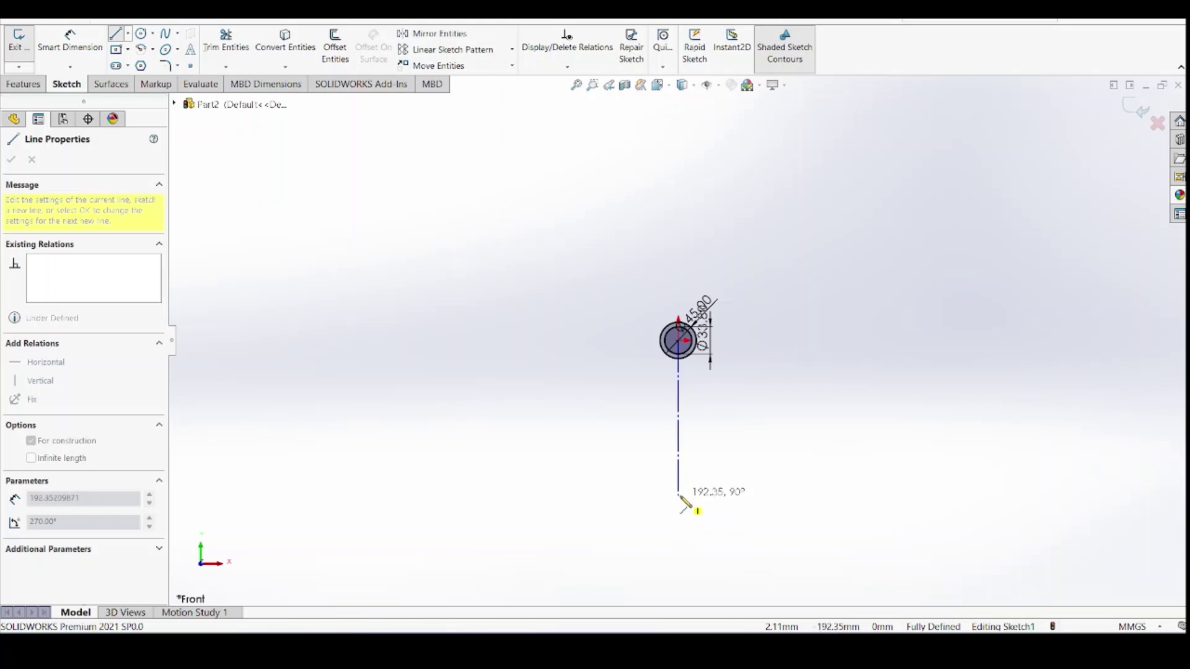
click(678, 495)
double_click(441, 321)
key(ctrl+z)
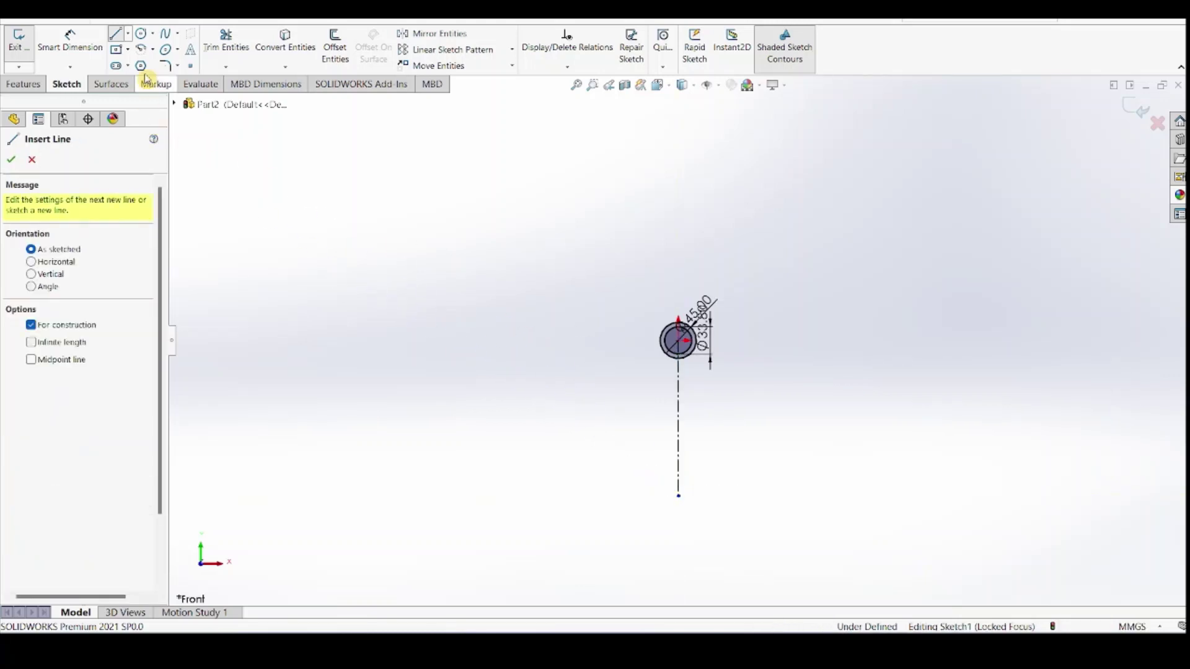
Sketch two concentric circles at the construction line's lower end with radii of about 35 mm and 50 mm
click(143, 37)
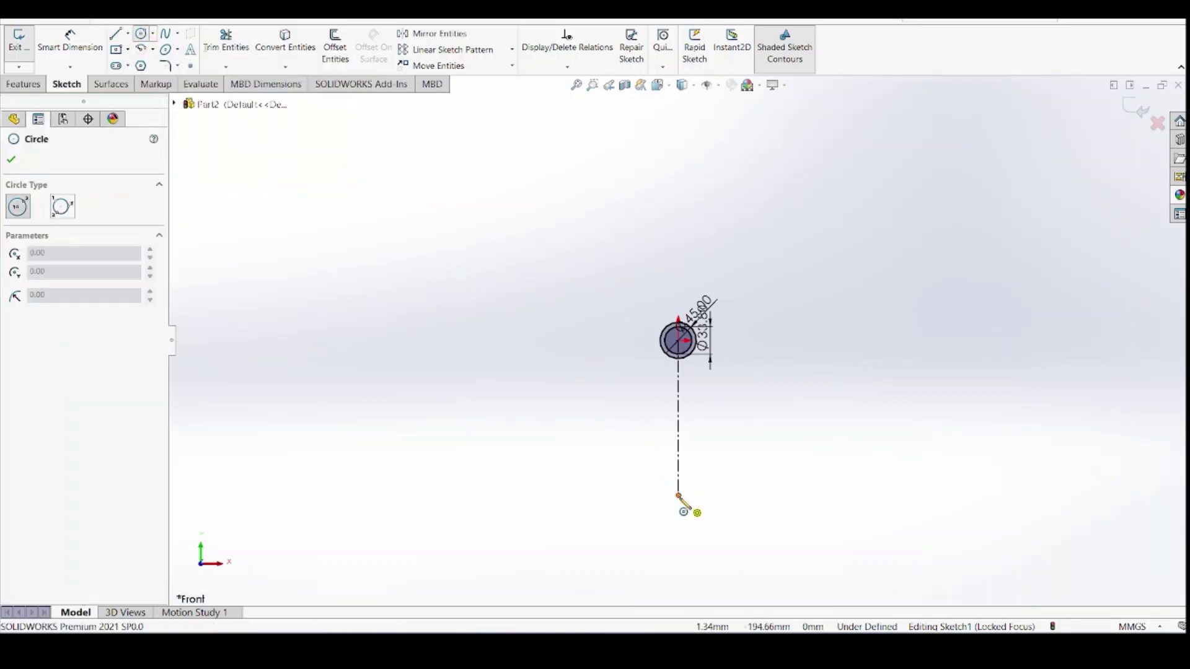
click(678, 495)
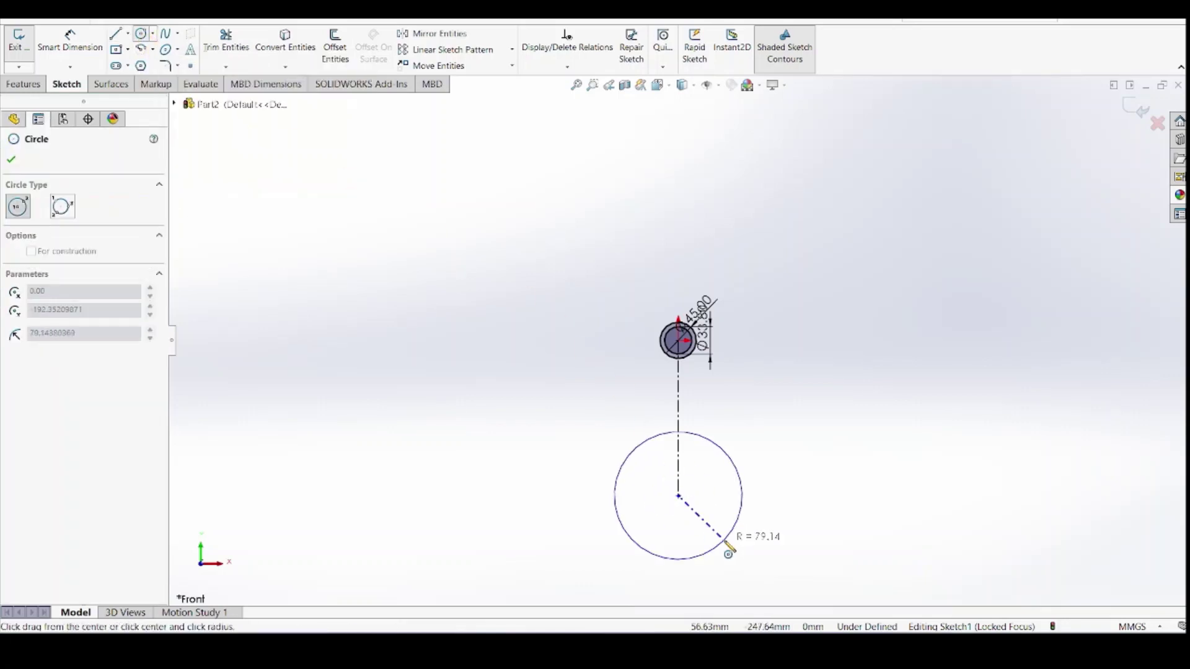
click(701, 511)
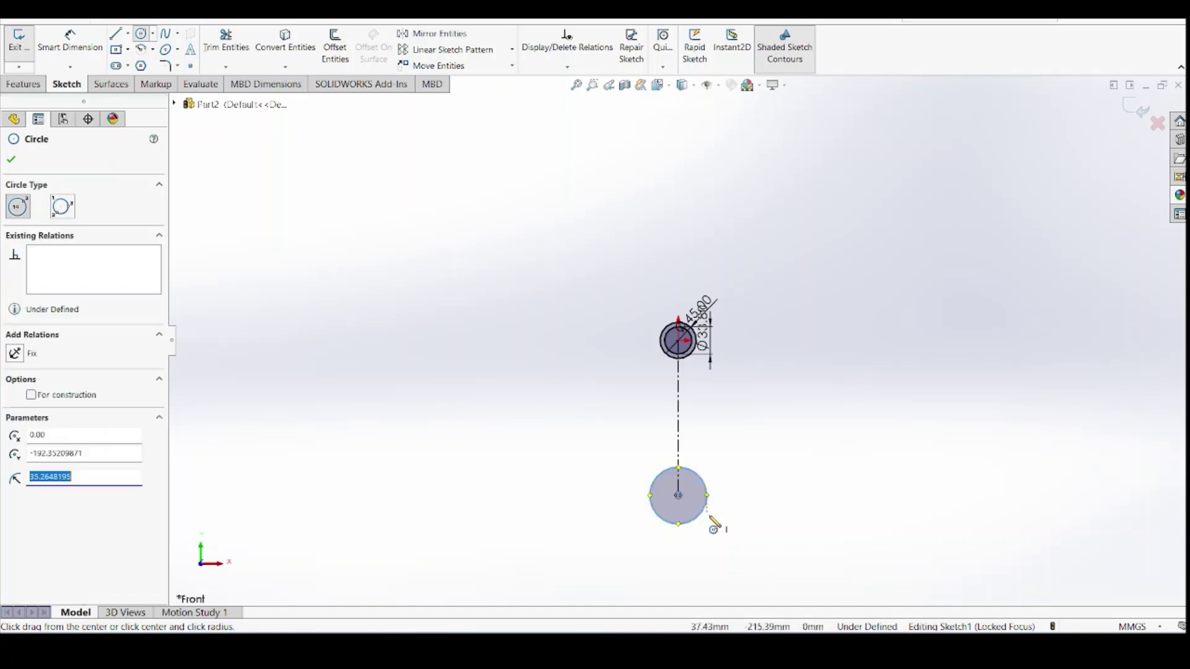
click(678, 496)
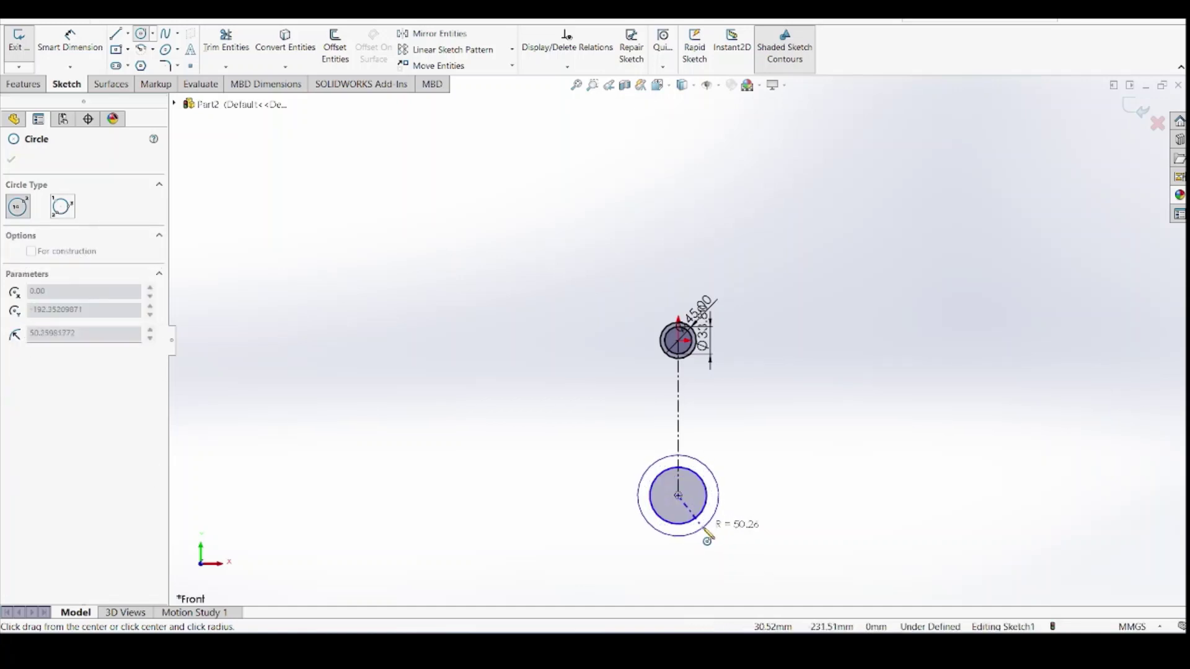
click(704, 528)
Set the lower inner circle's diameter to 54 mm and the lower outer circle's diameter to 72 mm
click(70, 44)
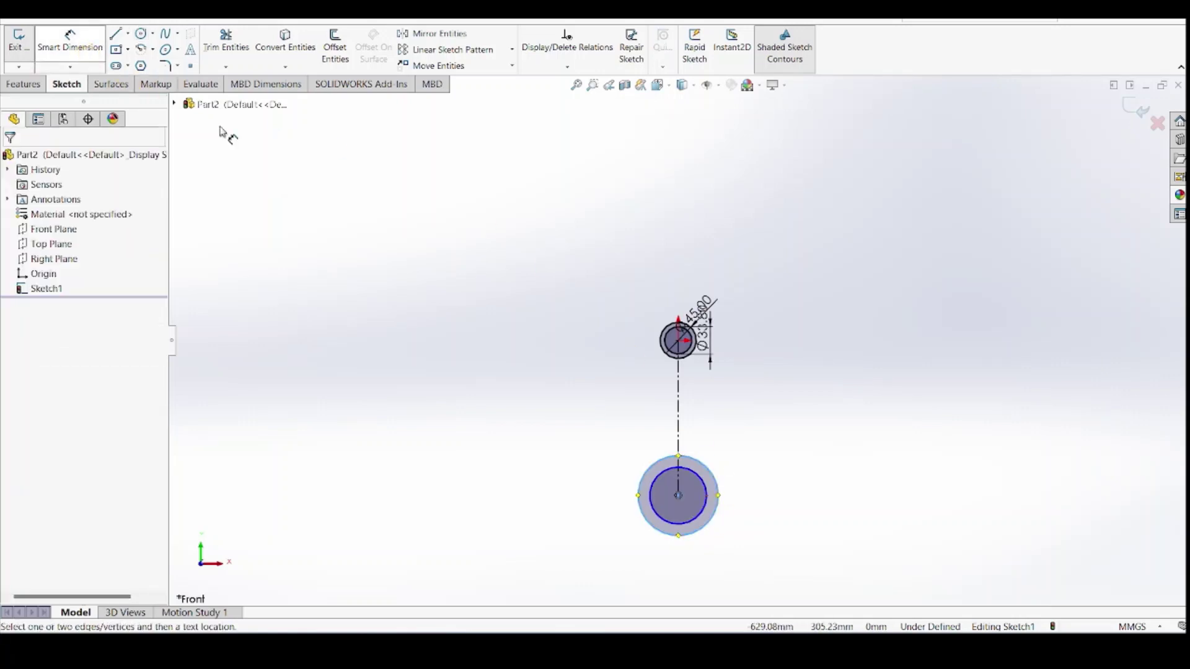
scroll(700, 490, down, 5)
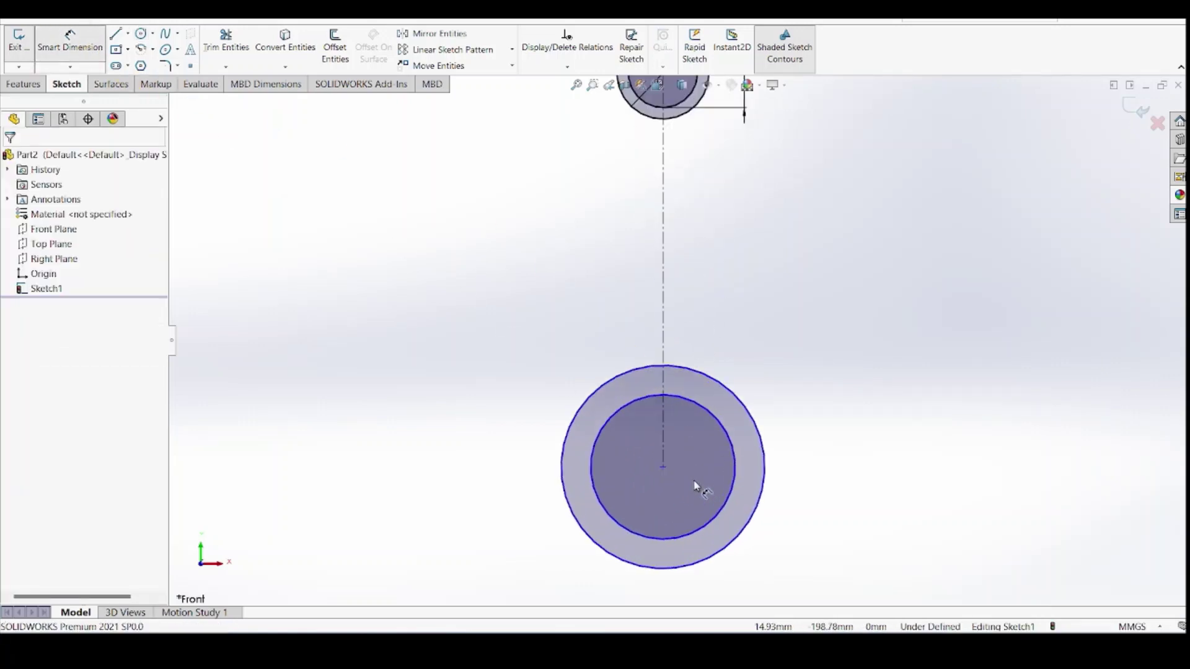
click(736, 468)
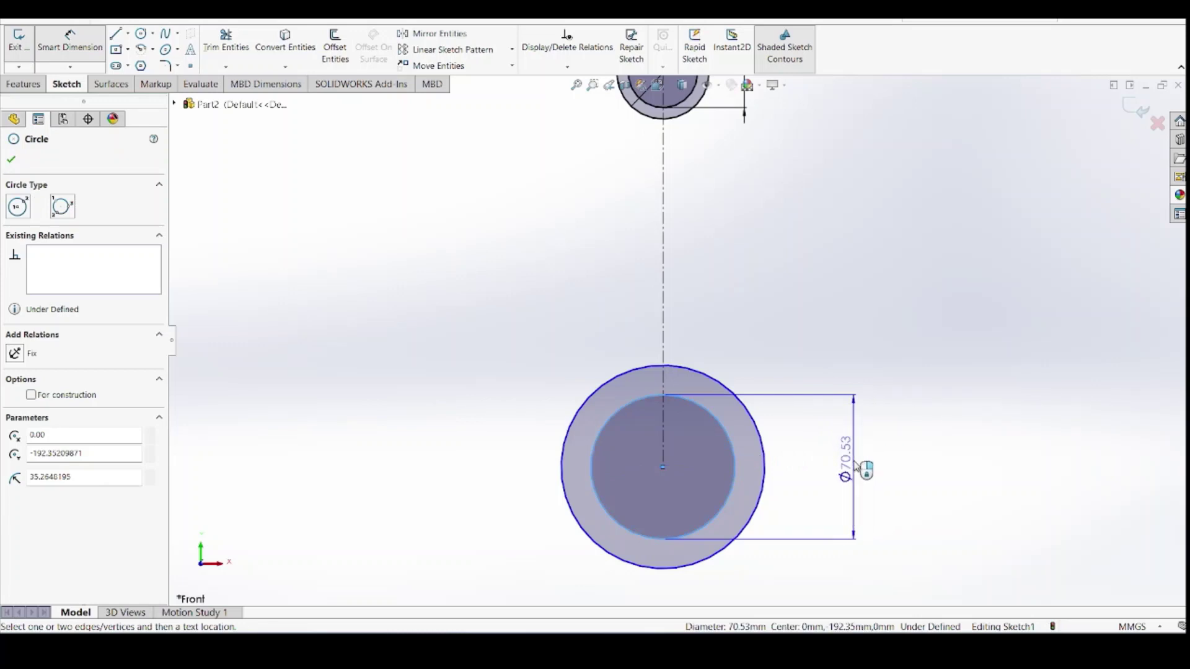
click(855, 466)
click(864, 469)
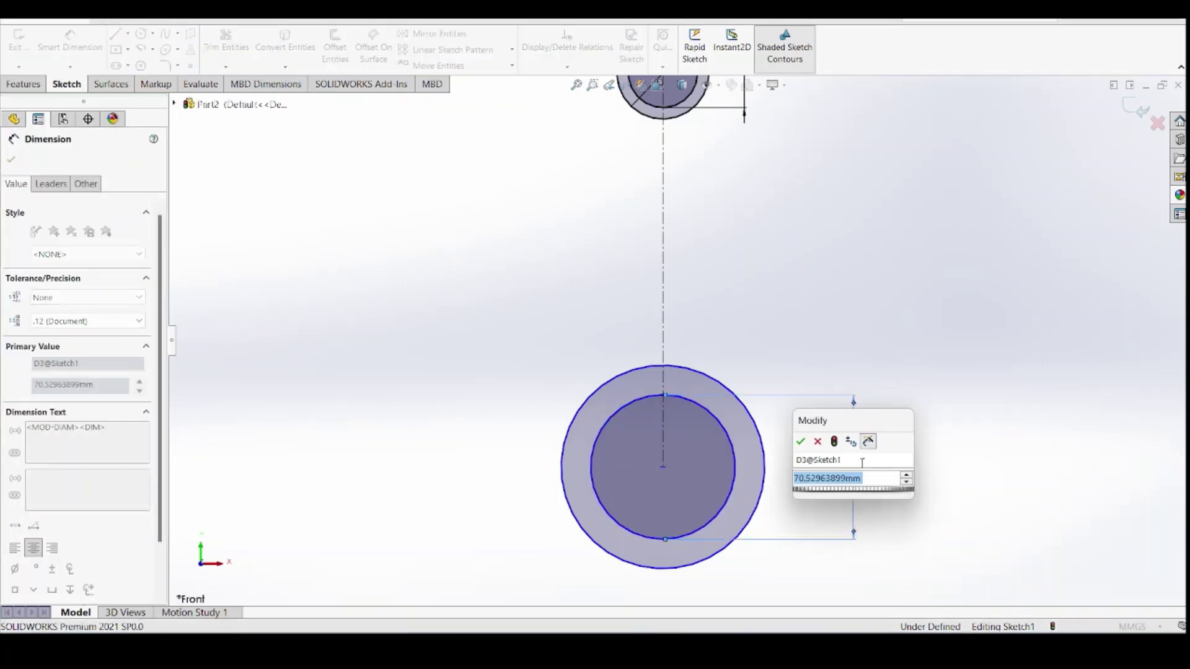
text(54)
key(Return)
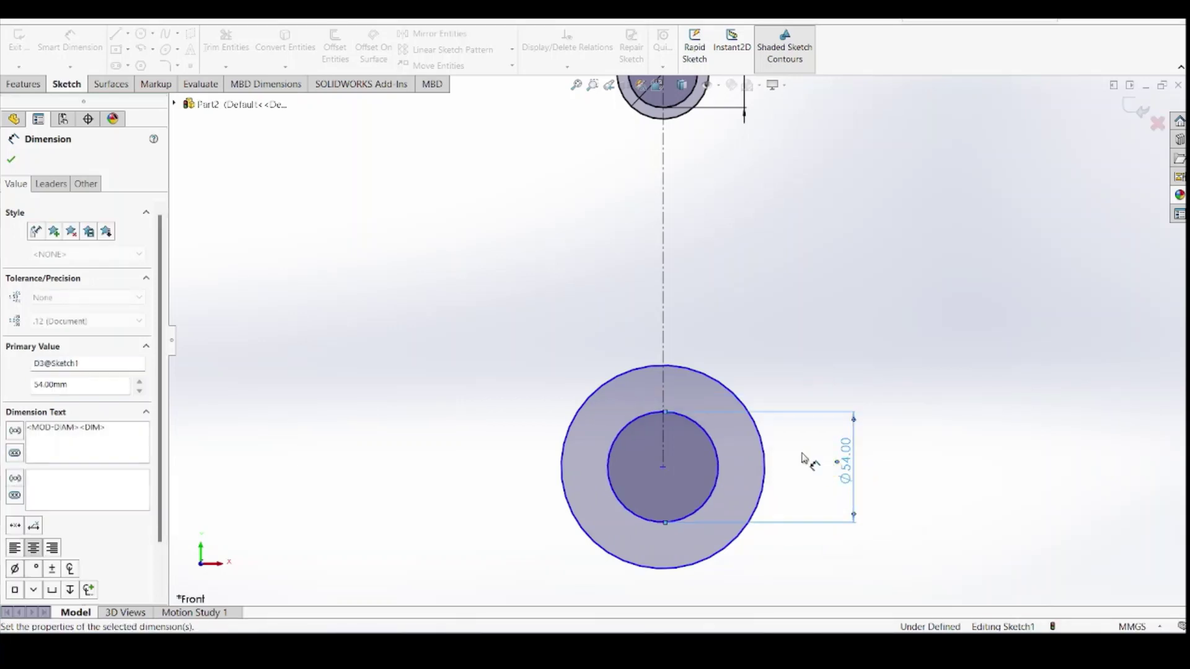
click(766, 455)
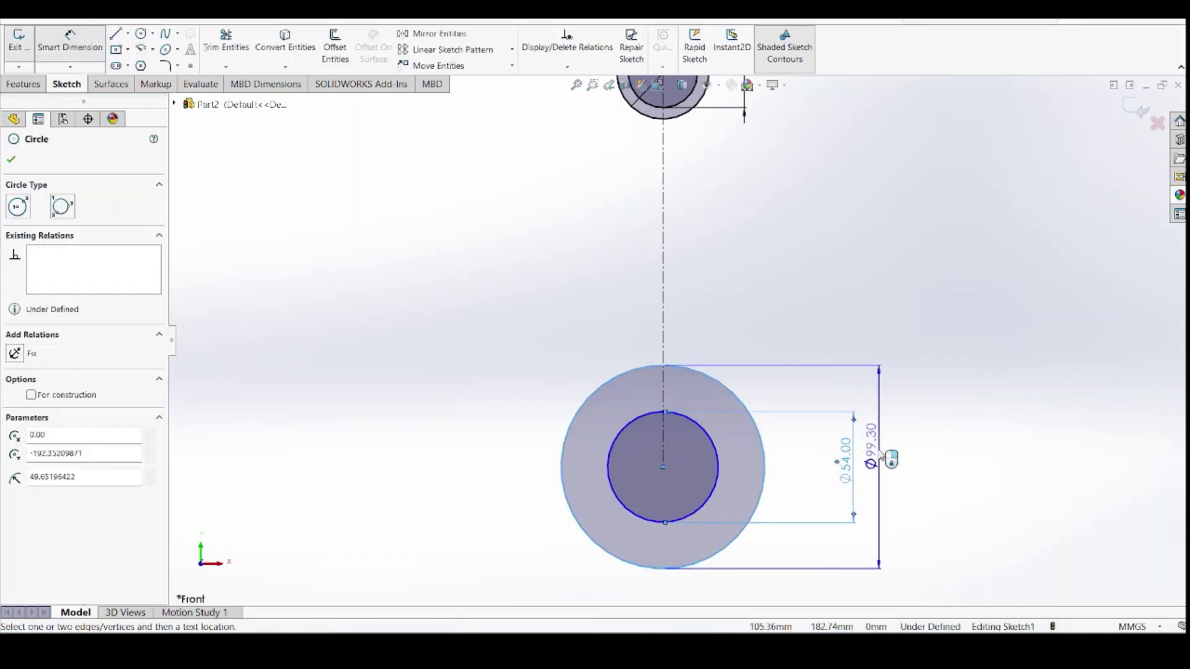
click(891, 459)
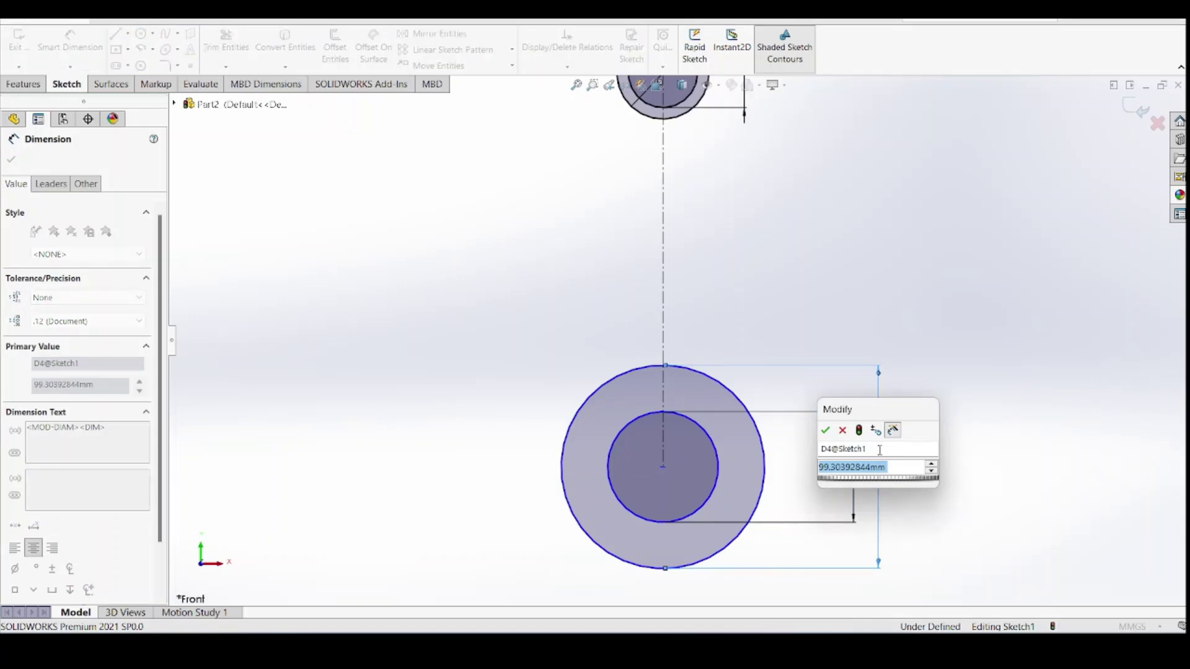
text(72)
key(Return)
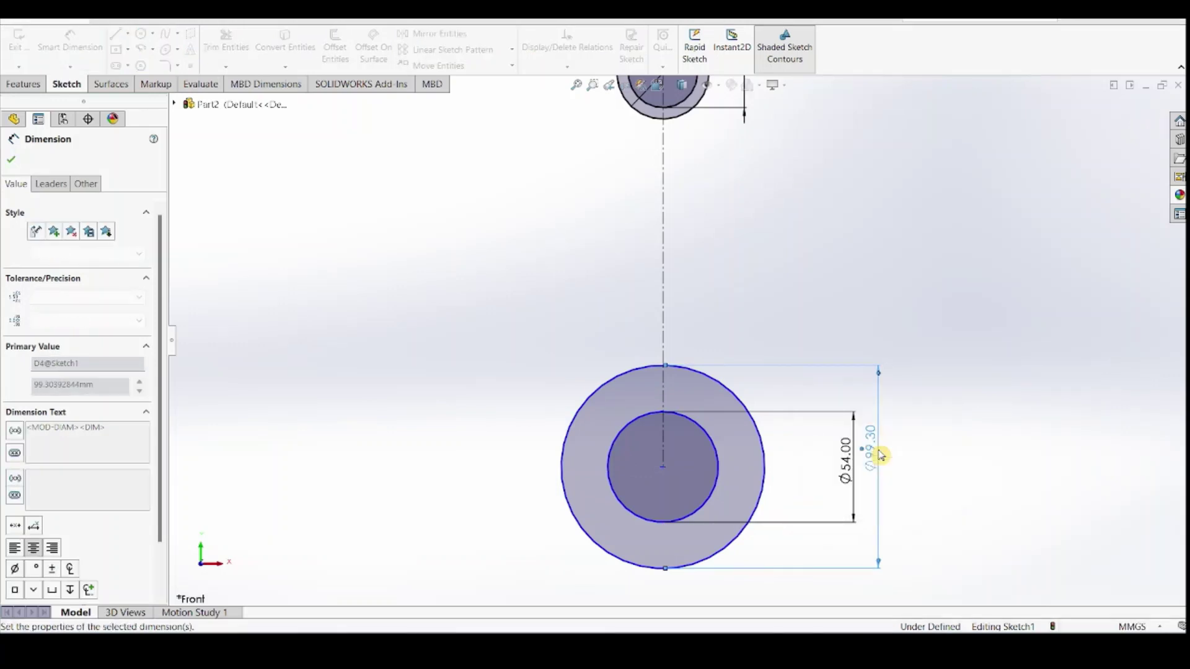
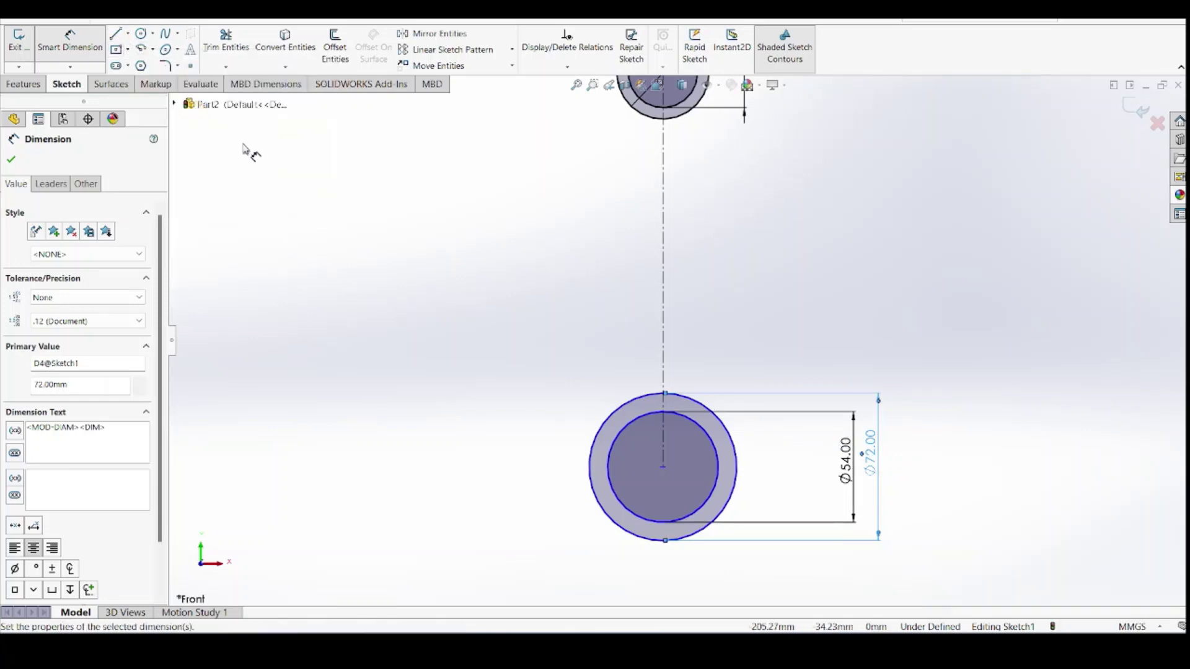
click(451, 289)
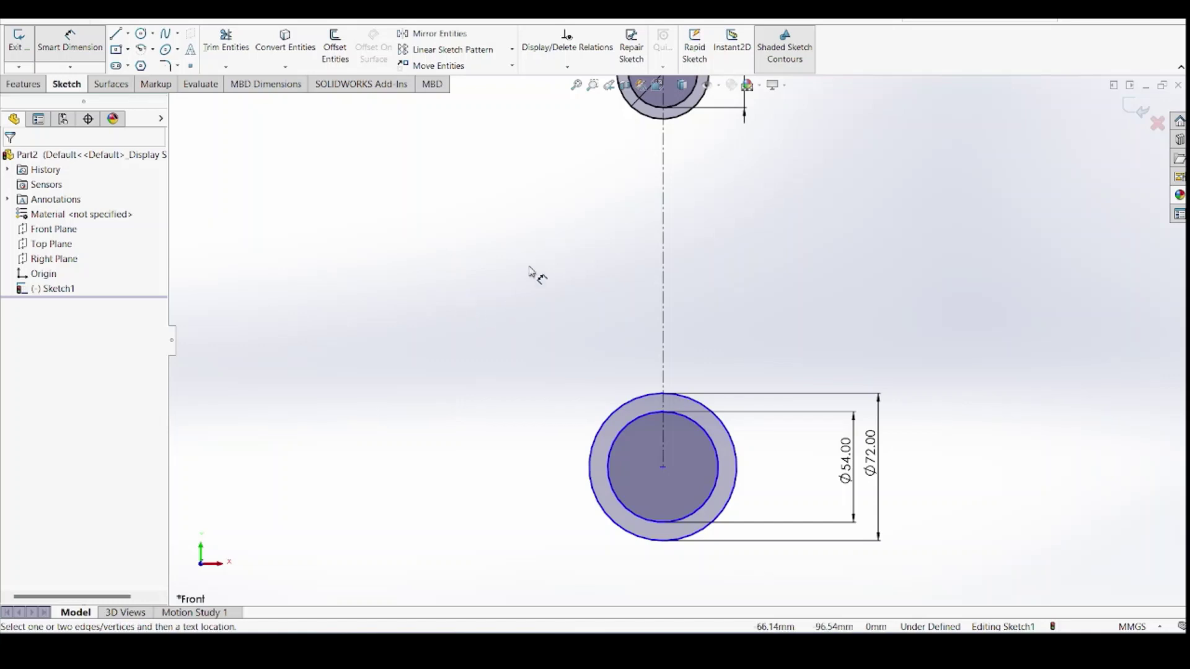
Dimension the vertical centre distance between the small and large rings as 201.2 mm
key(z)
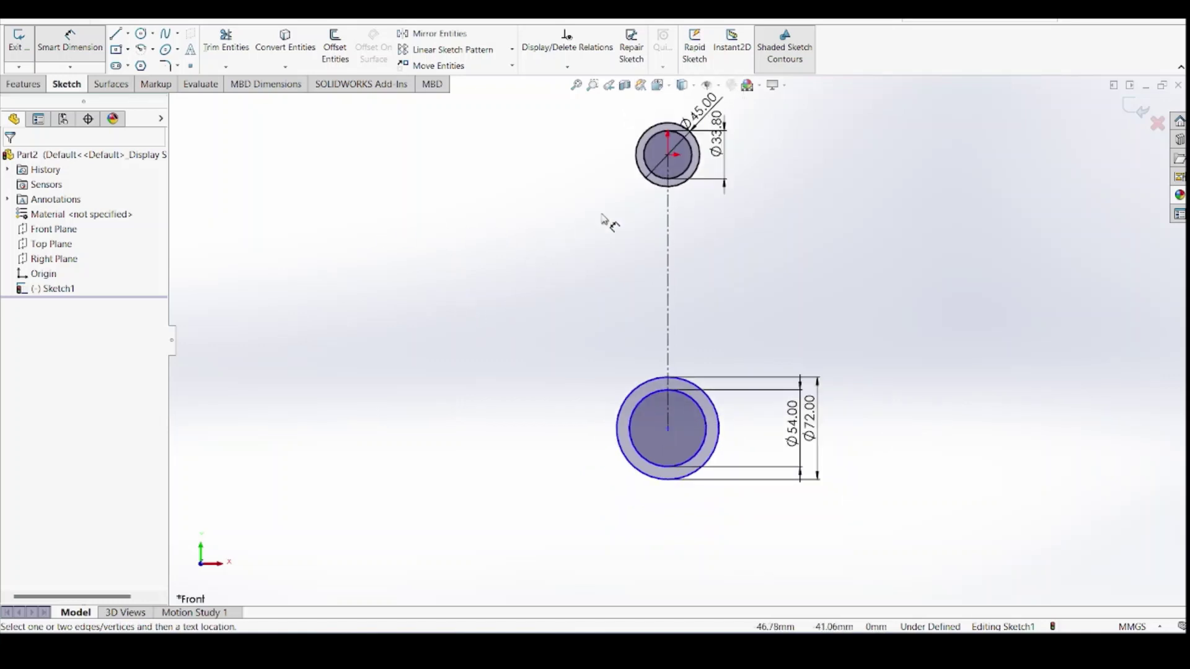
click(669, 156)
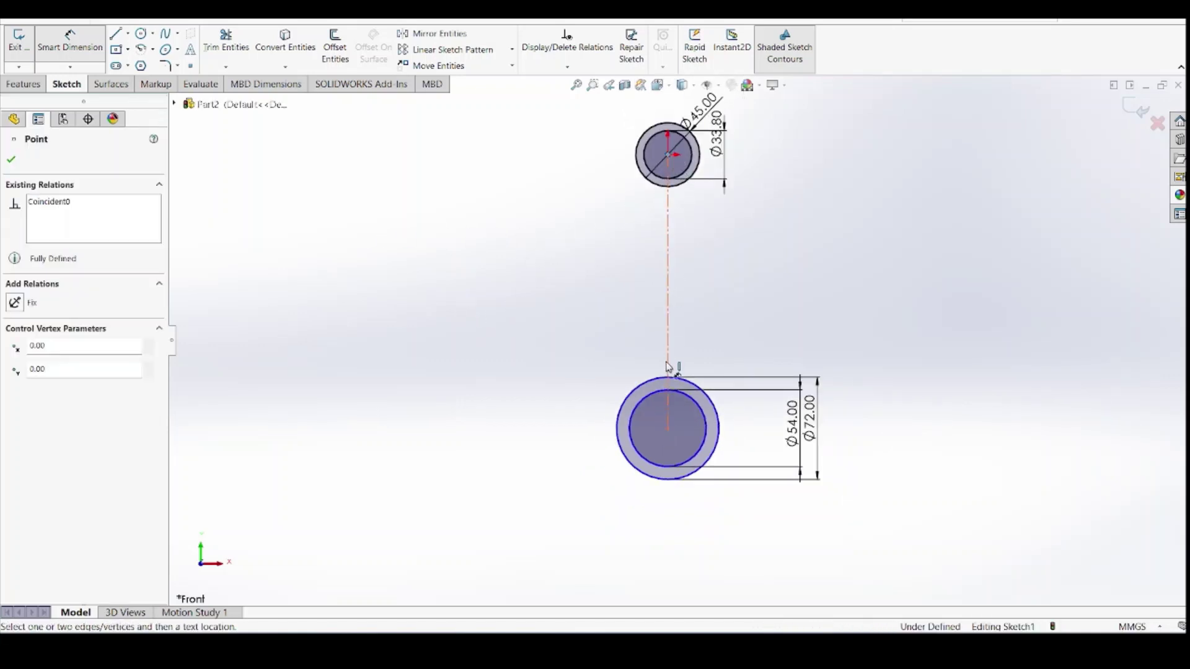
click(668, 429)
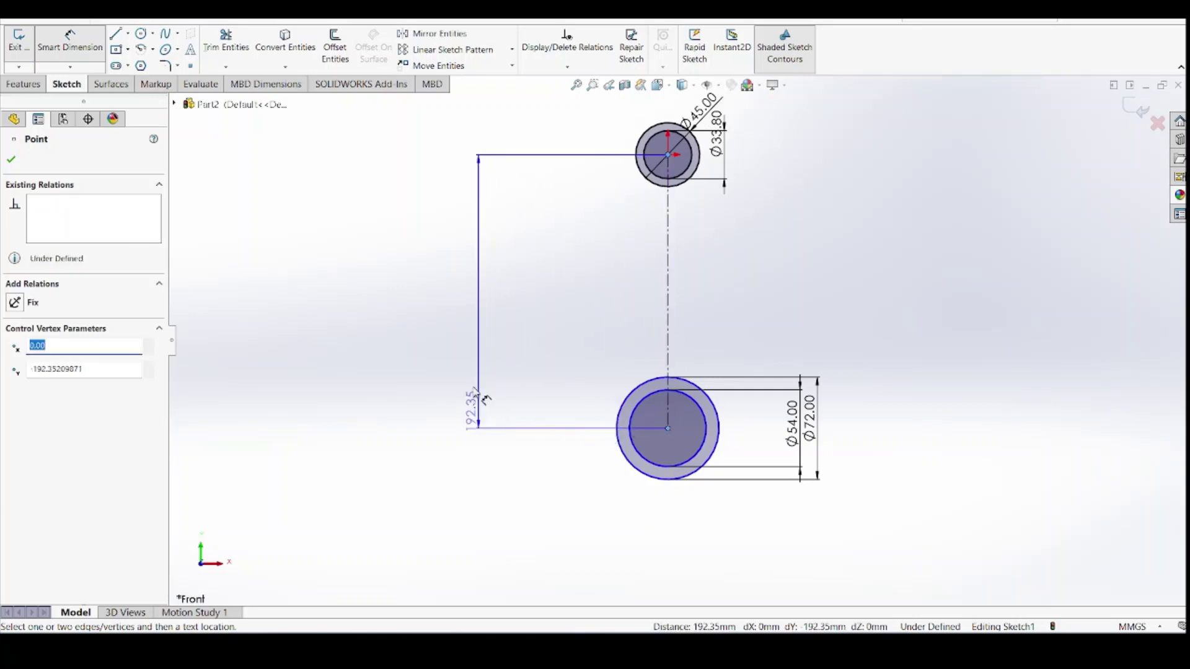
click(433, 327)
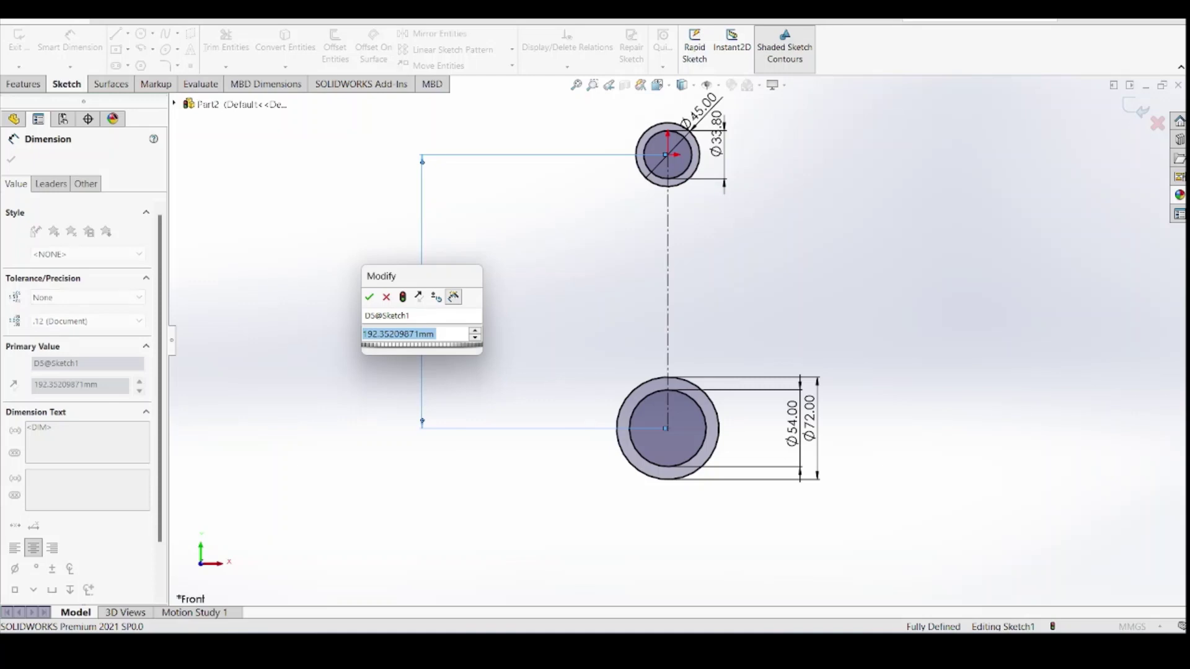
key(Return)
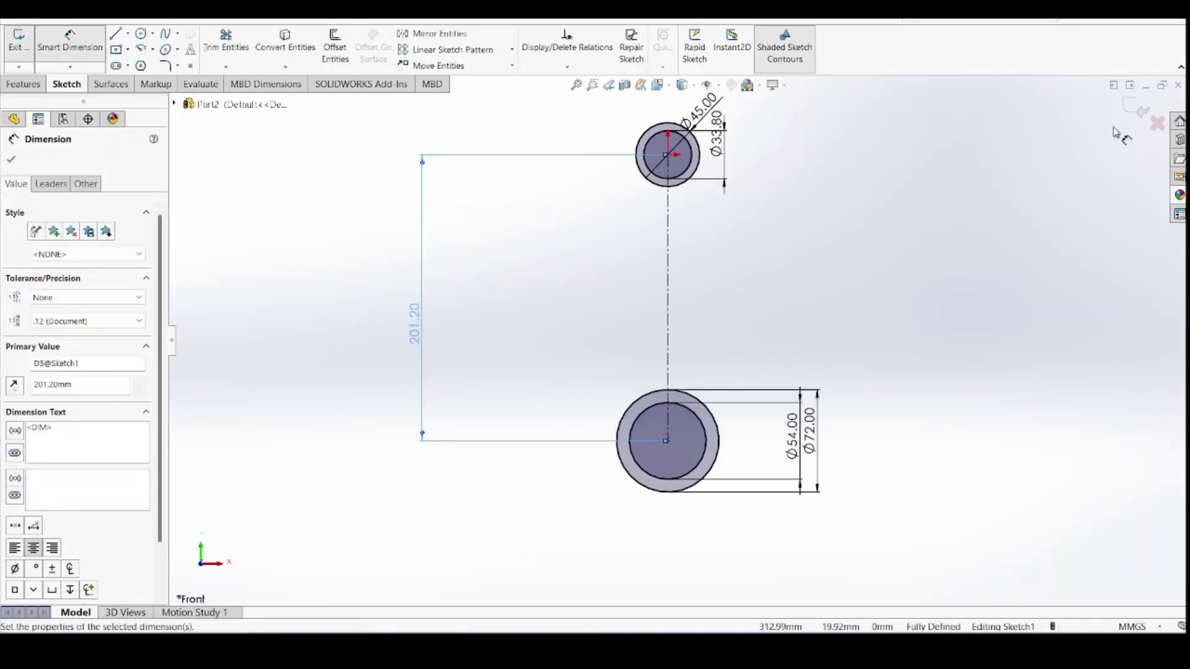
click(15, 158)
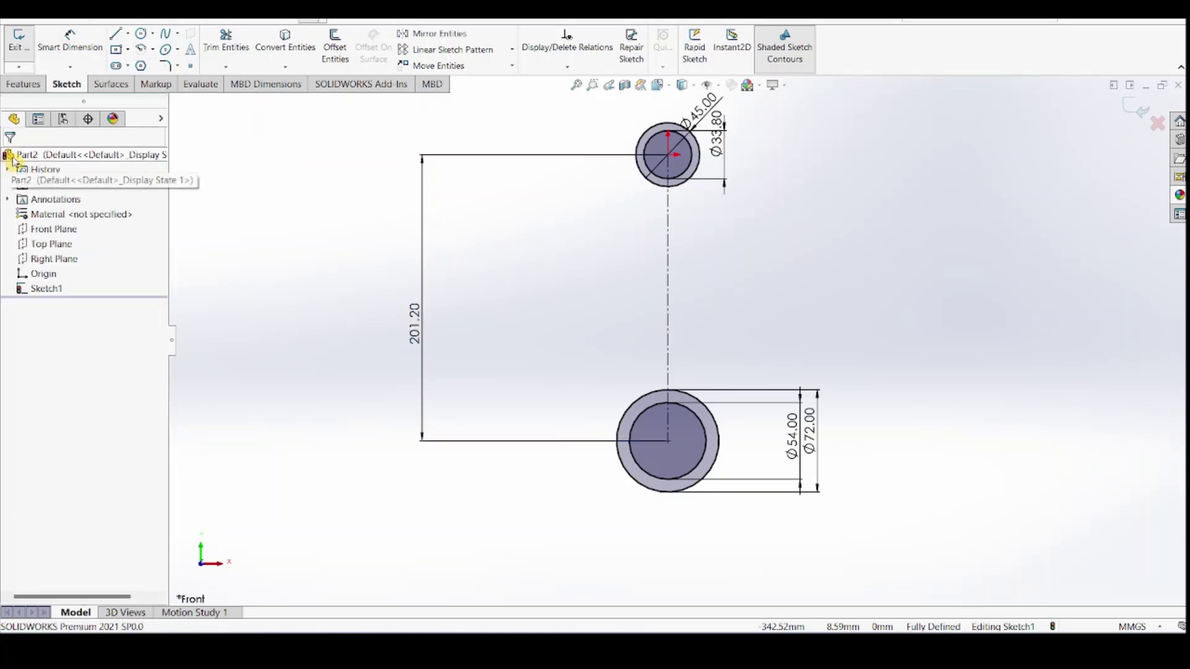
click(116, 35)
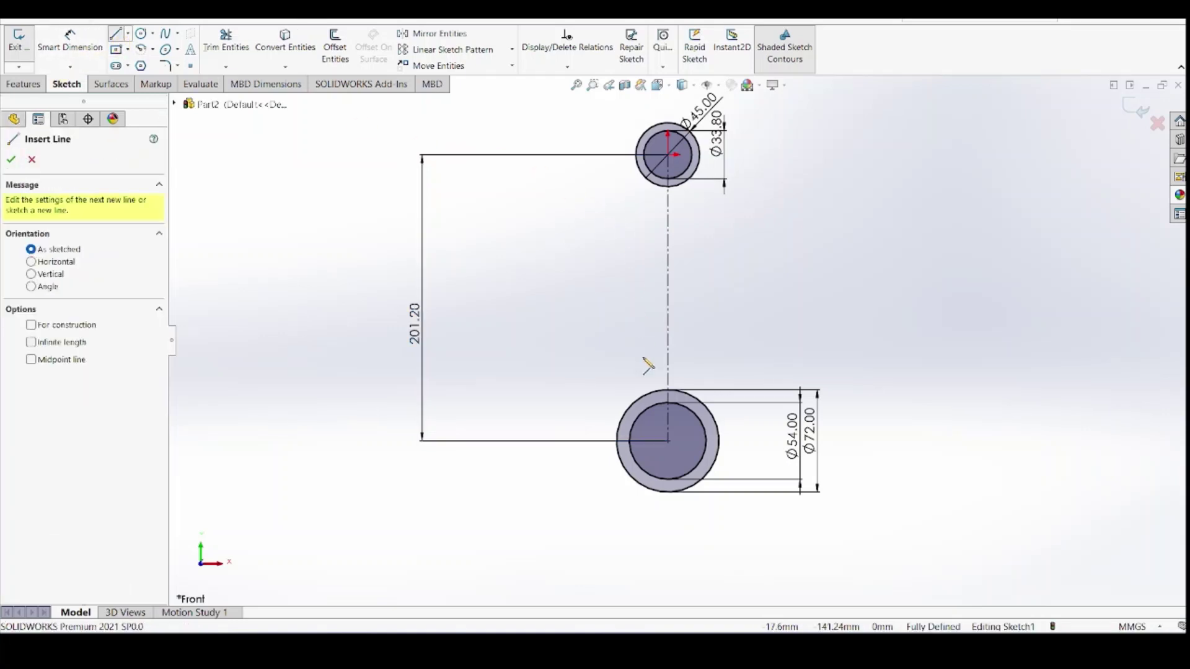
click(646, 419)
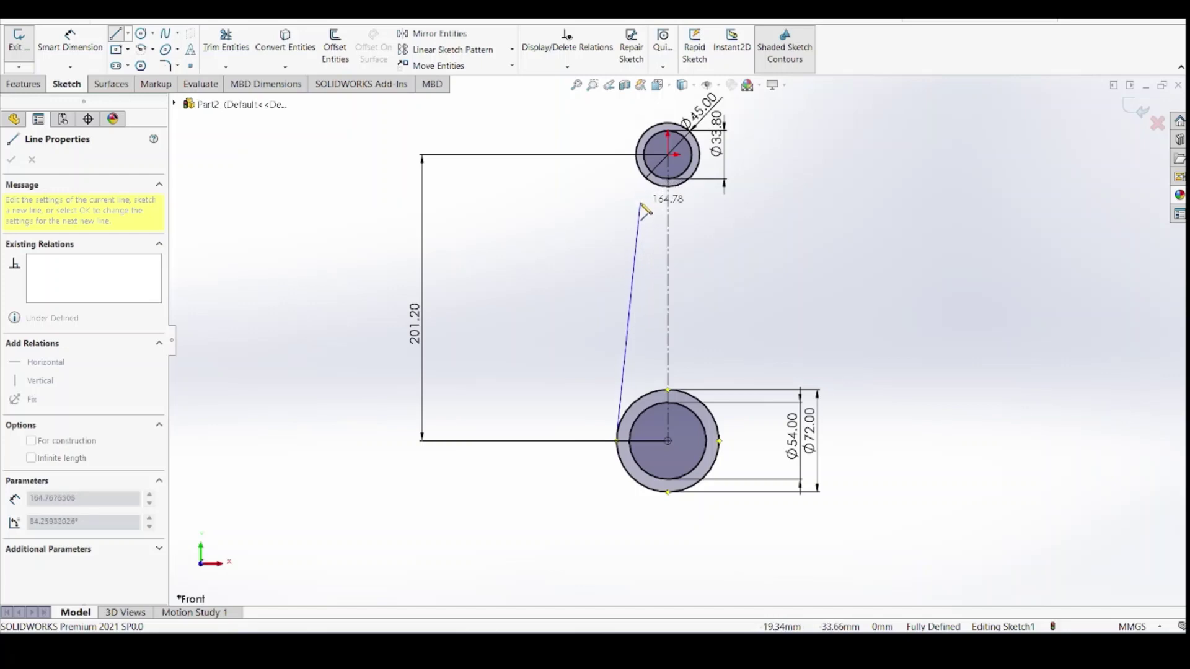
key(Escape)
key(Escape)
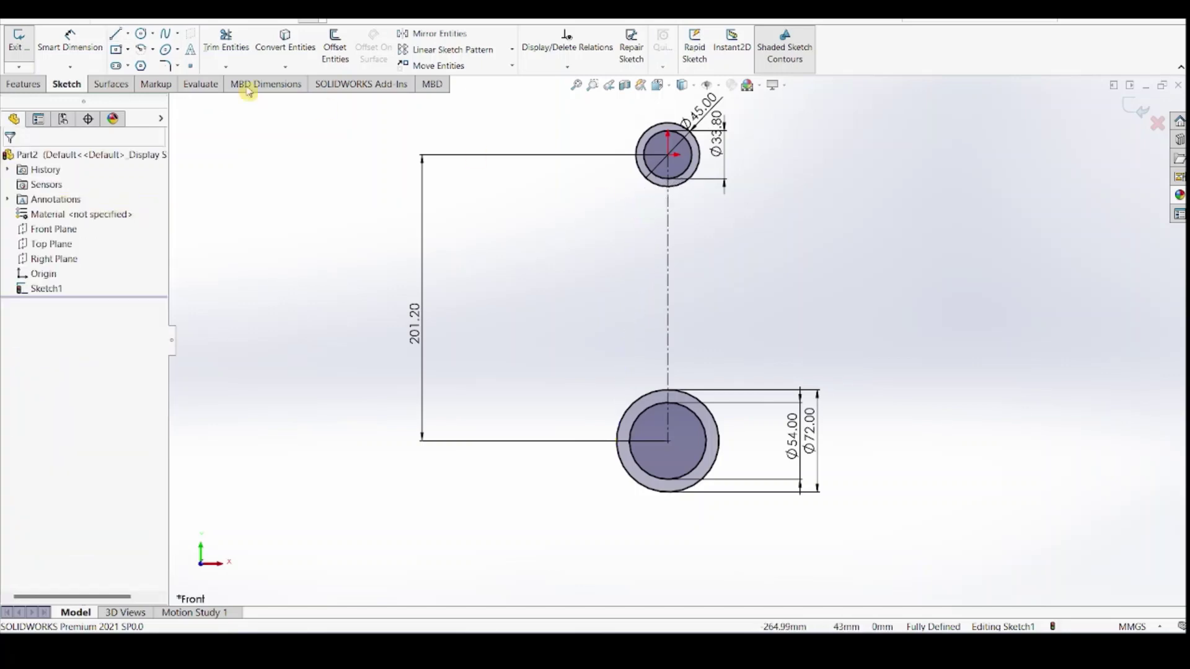
Sketch a slanted line about 144 mm long from the big end's outer circle up to just below the small end, left of the centreline
click(118, 36)
click(640, 402)
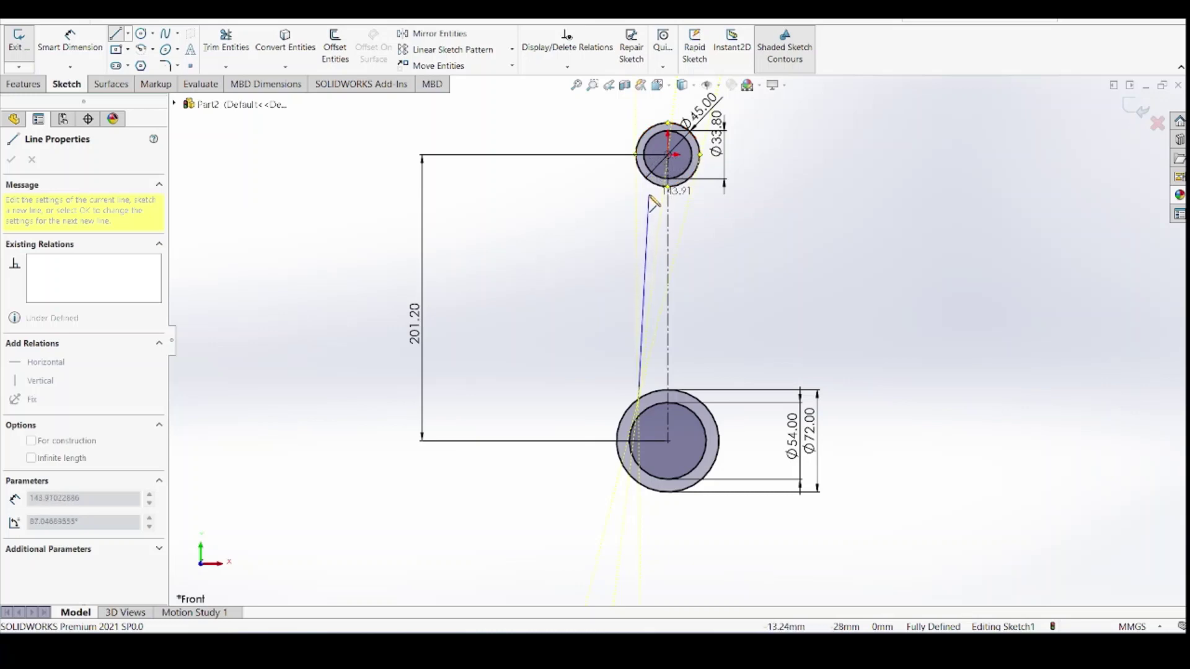
click(649, 194)
key(Escape)
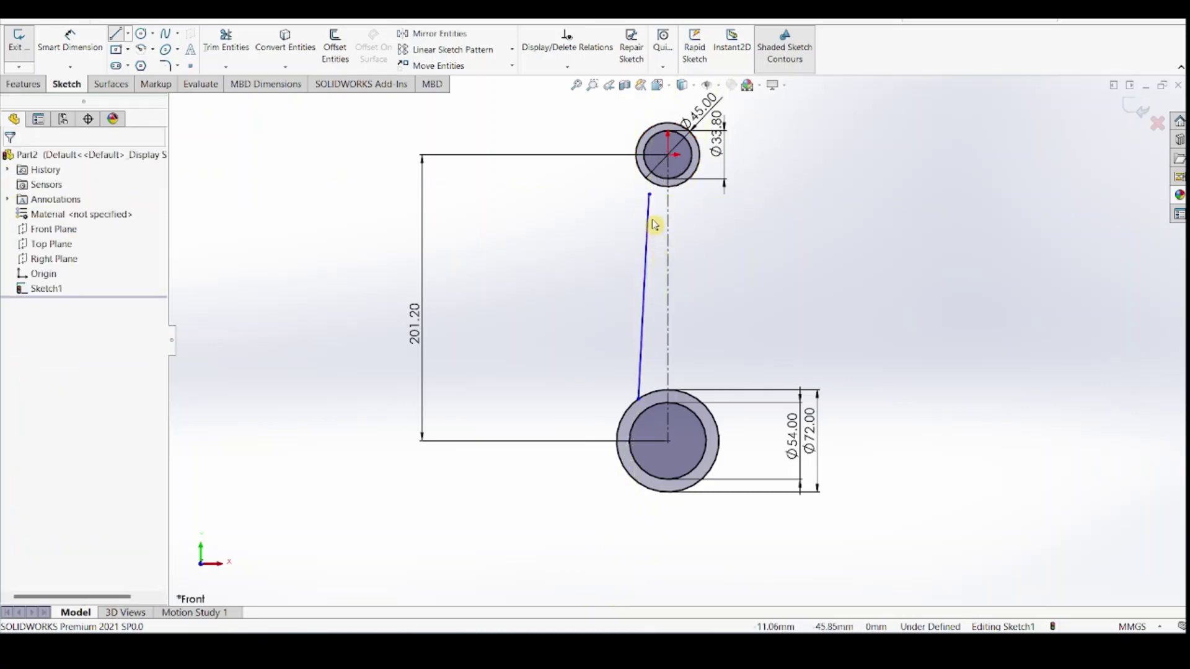
Add a Coincident relation between the slanted line's upper endpoint and the small end's outer circle
click(568, 68)
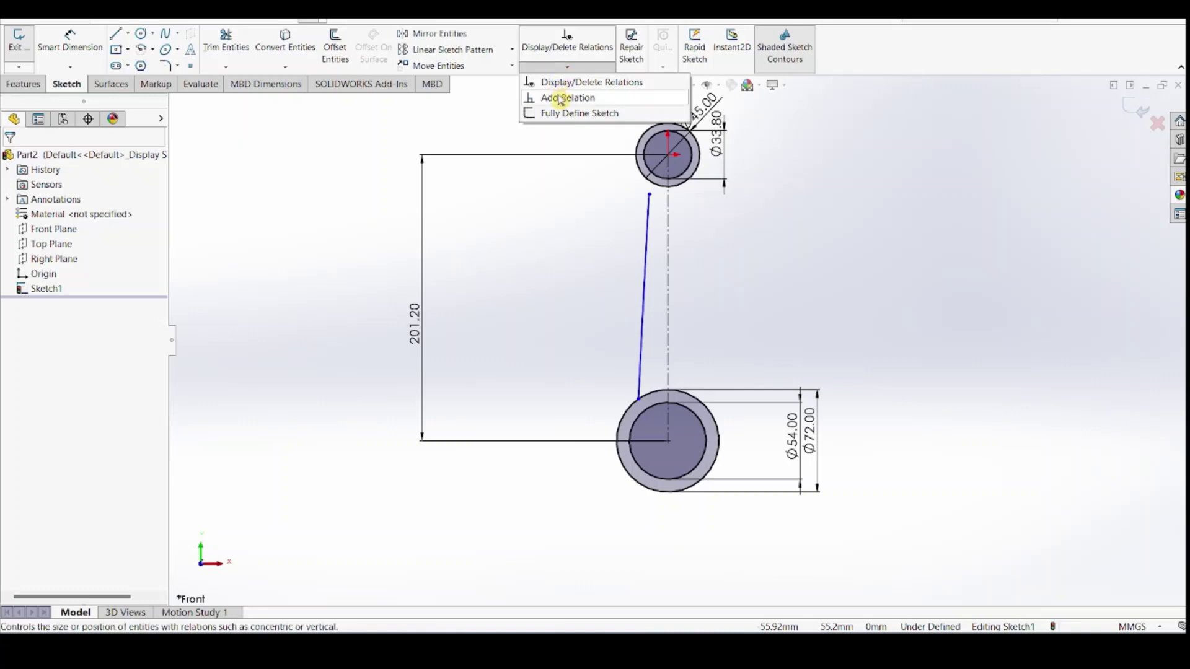
click(571, 96)
click(649, 196)
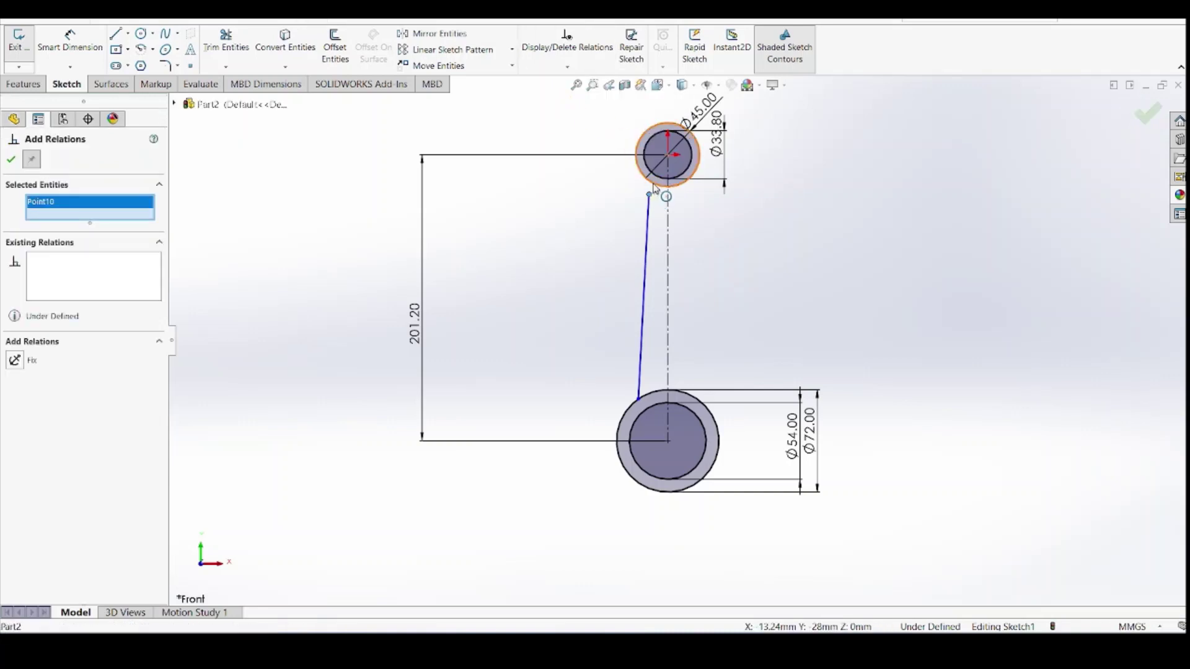
click(651, 186)
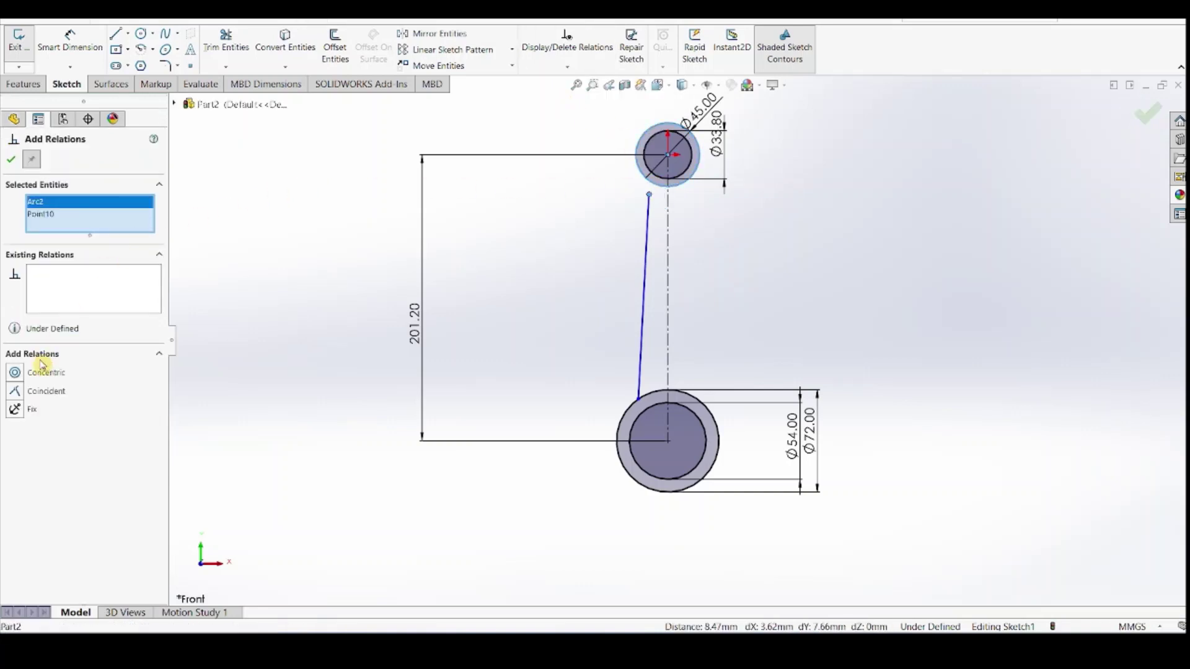
click(13, 392)
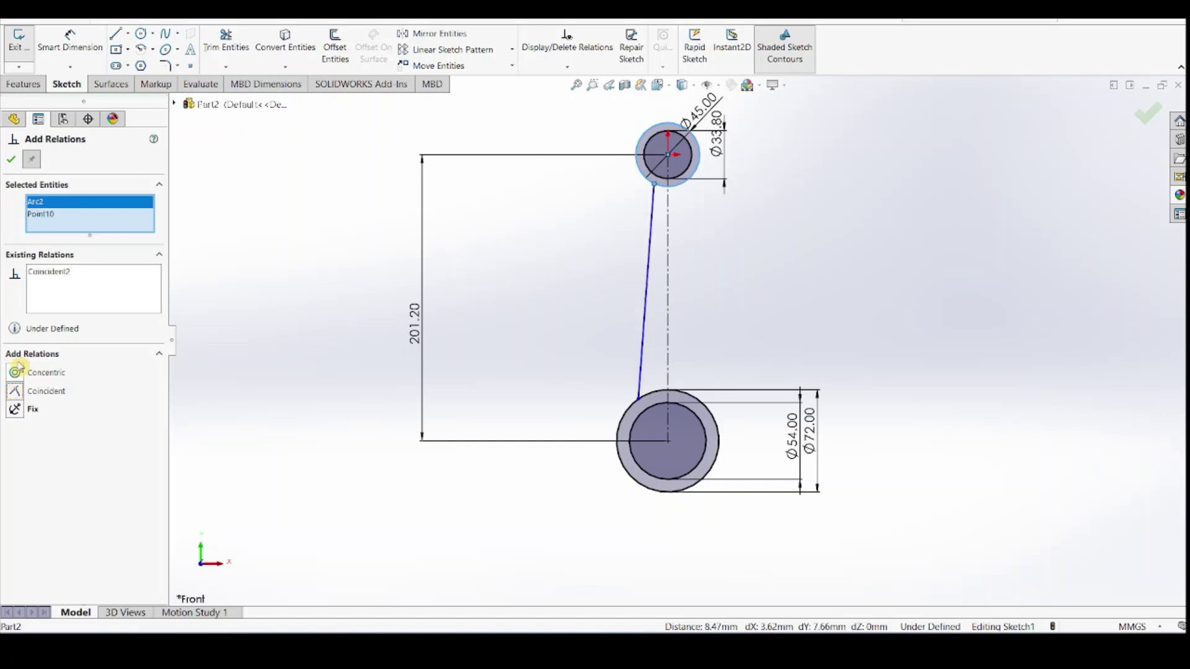
click(12, 161)
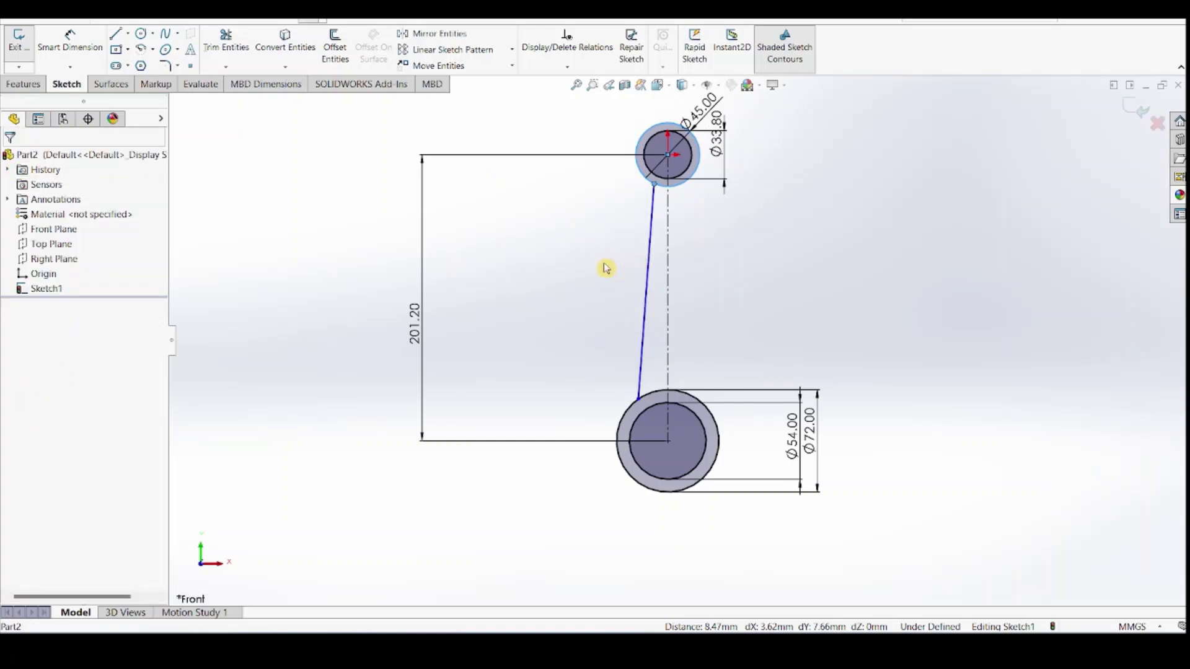
Mirror the slanted shank line about the vertical construction line
drag(610, 234, 668, 288)
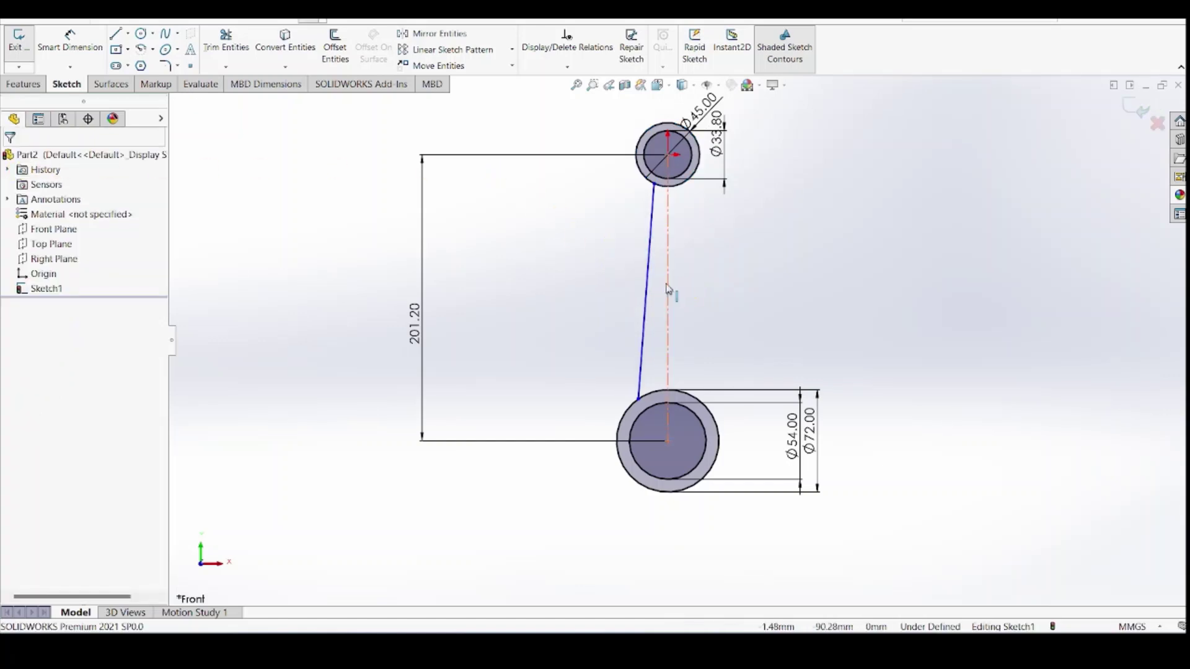
click(665, 293)
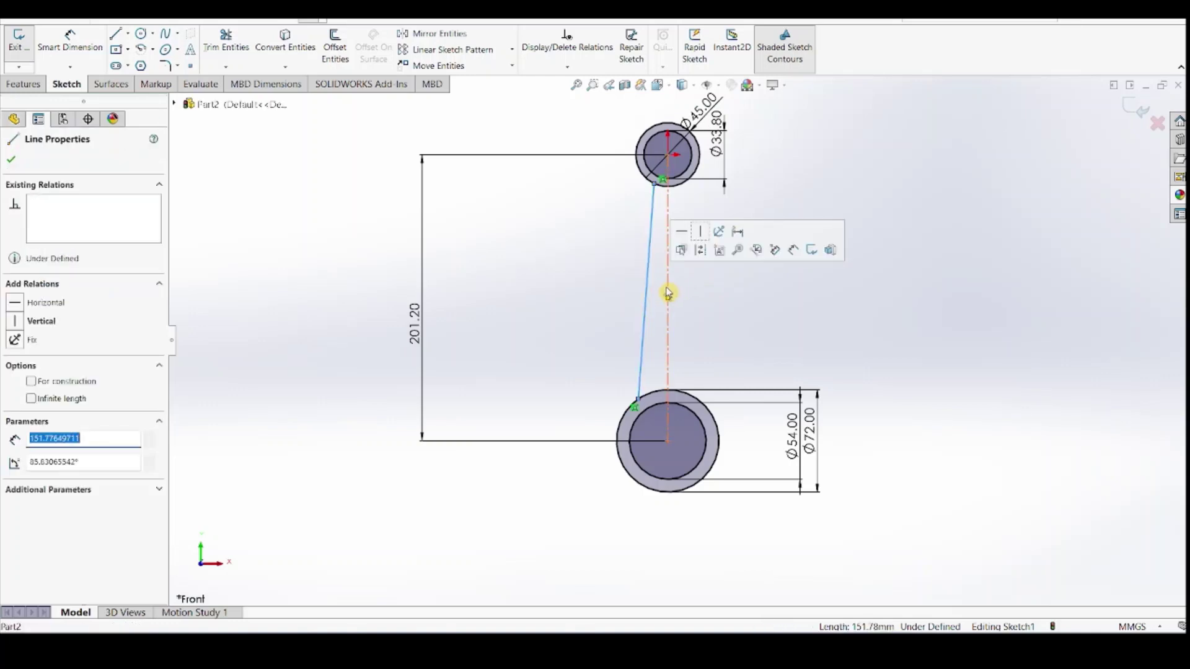
click(668, 293)
ctrl+click(651, 295)
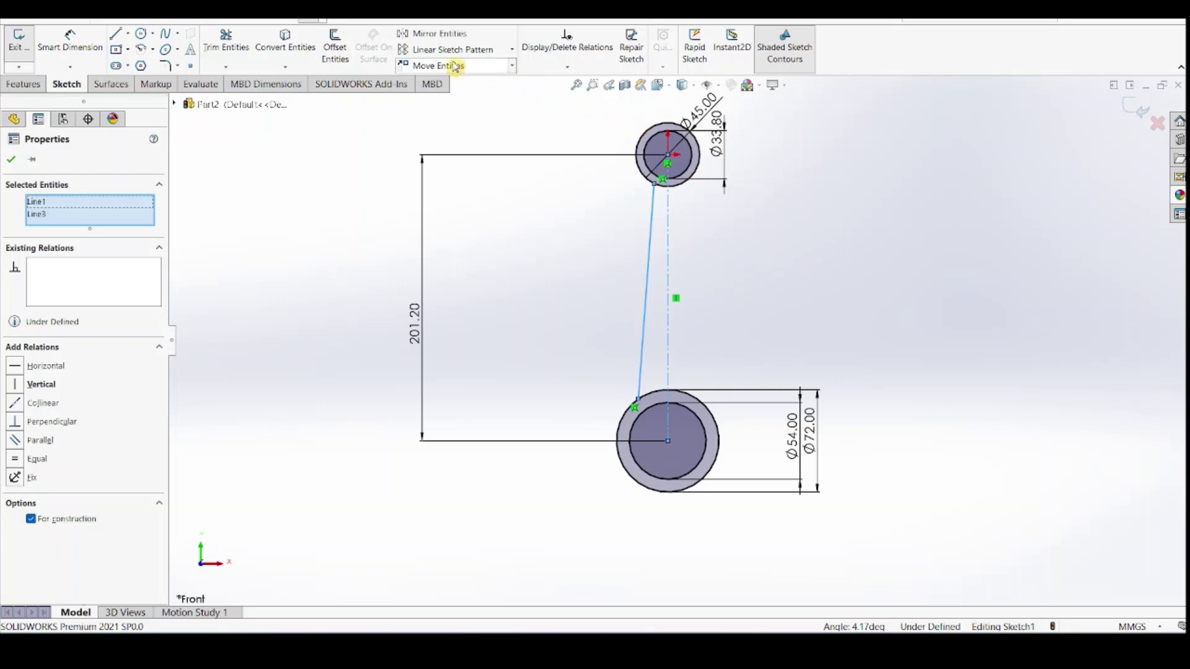
click(434, 34)
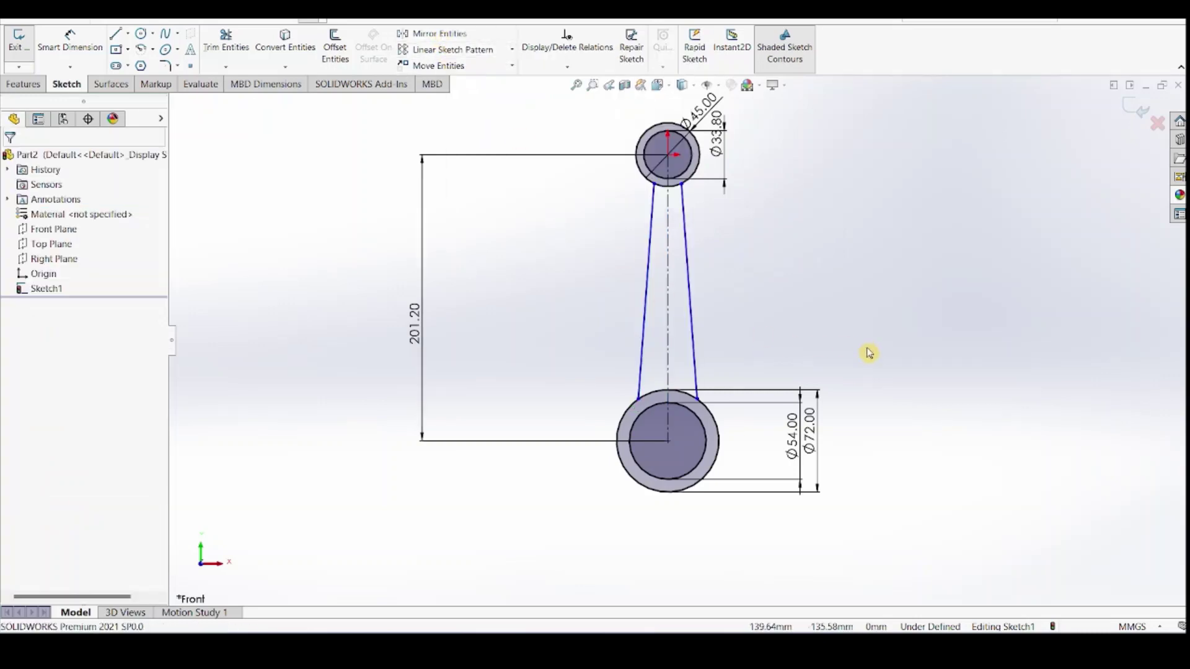
Dimension the distance between the upper endpoints of the two shank lines as 20 mm
click(73, 49)
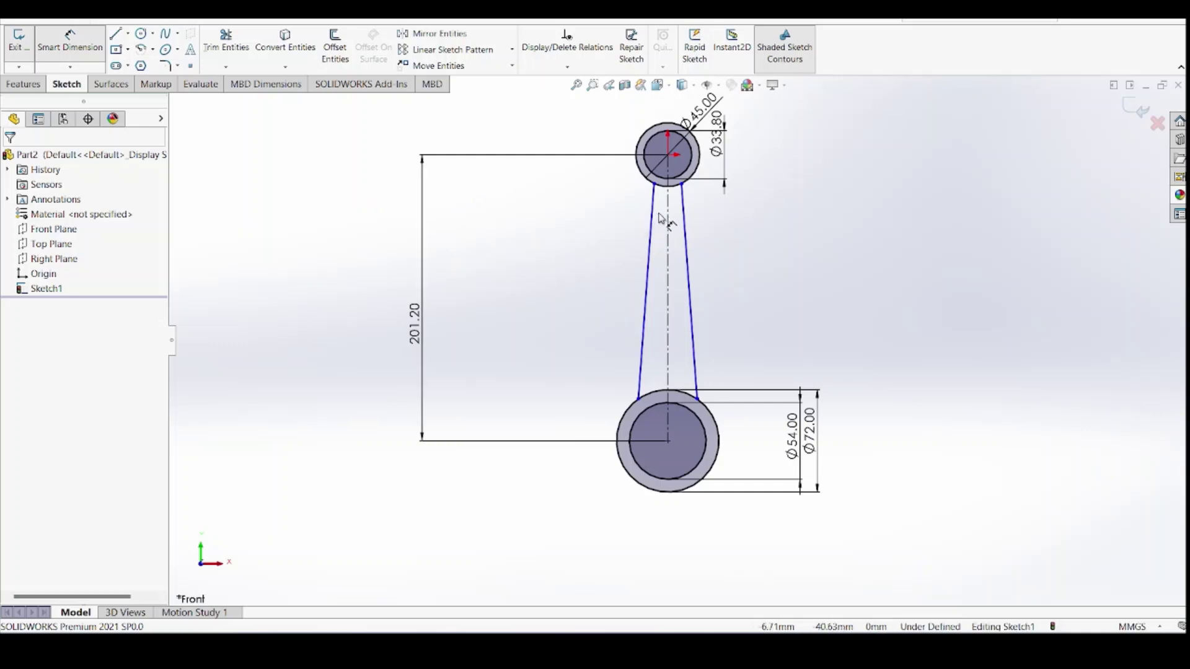
click(655, 185)
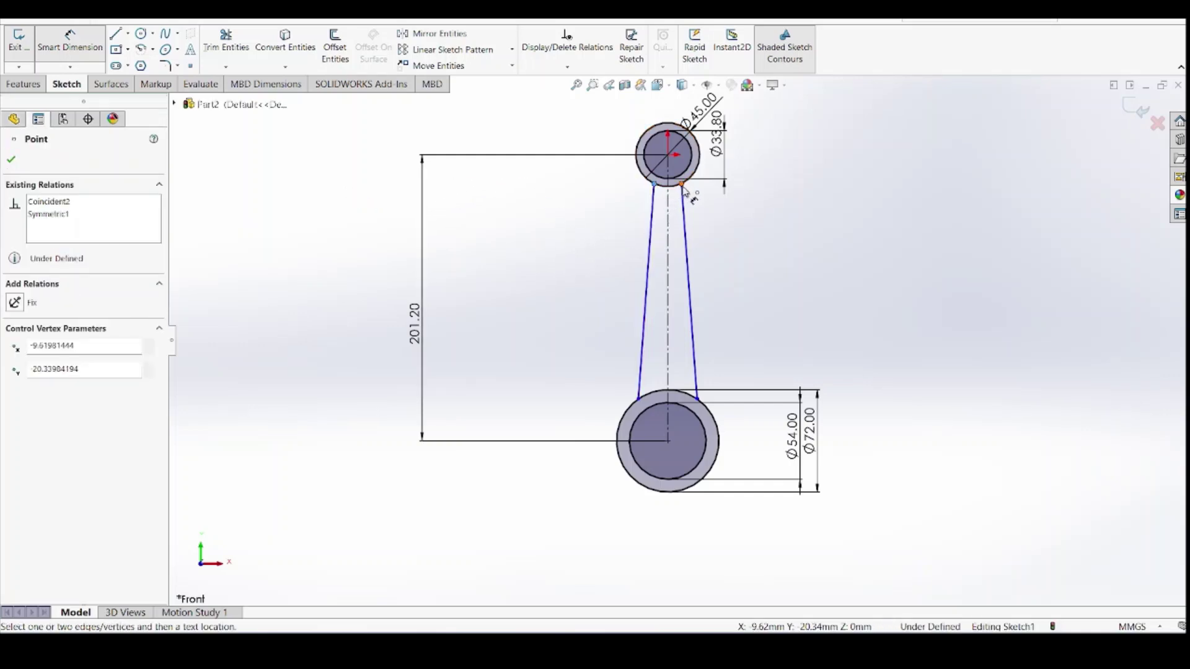
click(681, 185)
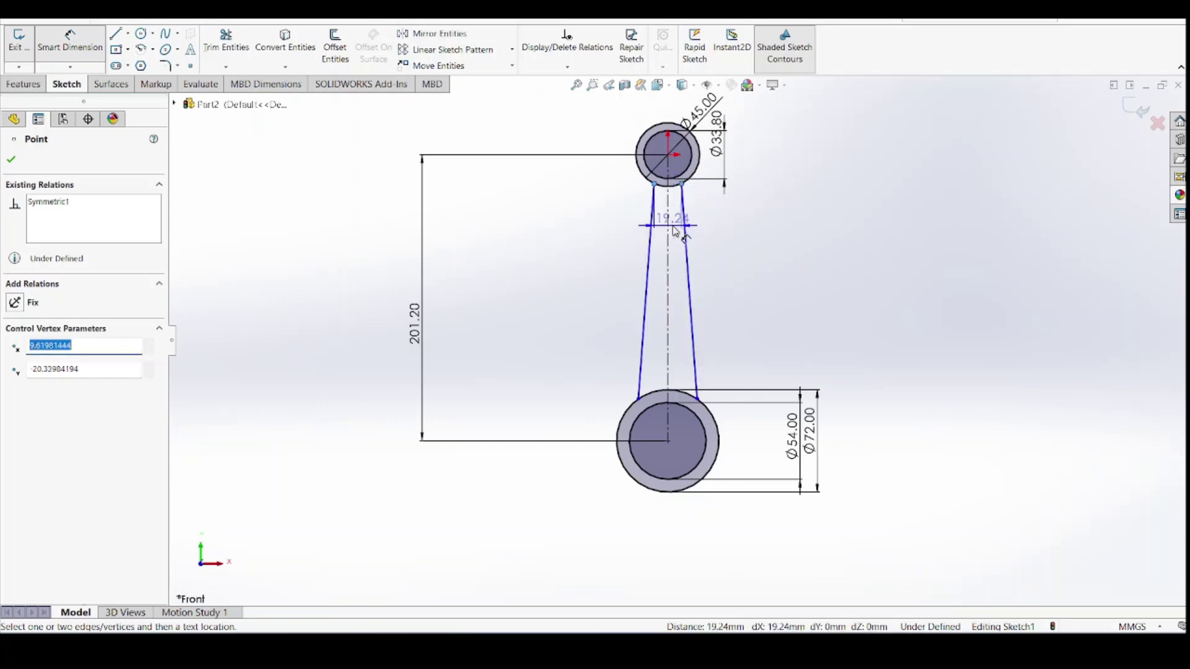
click(675, 230)
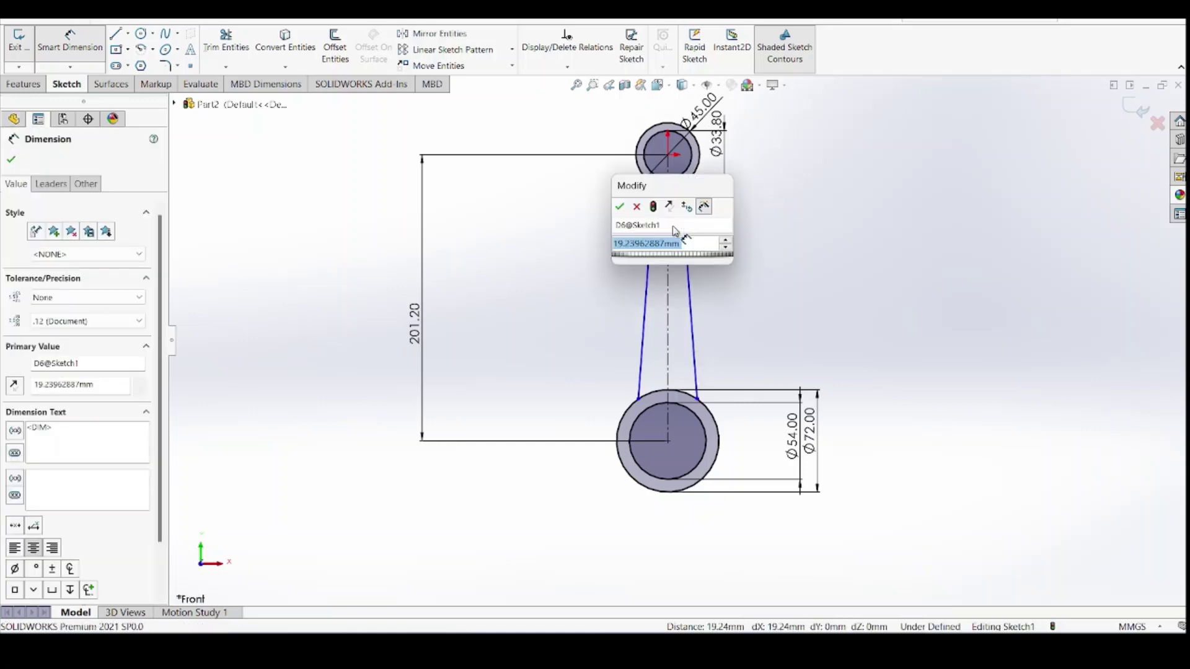
text(20)
key(Return)
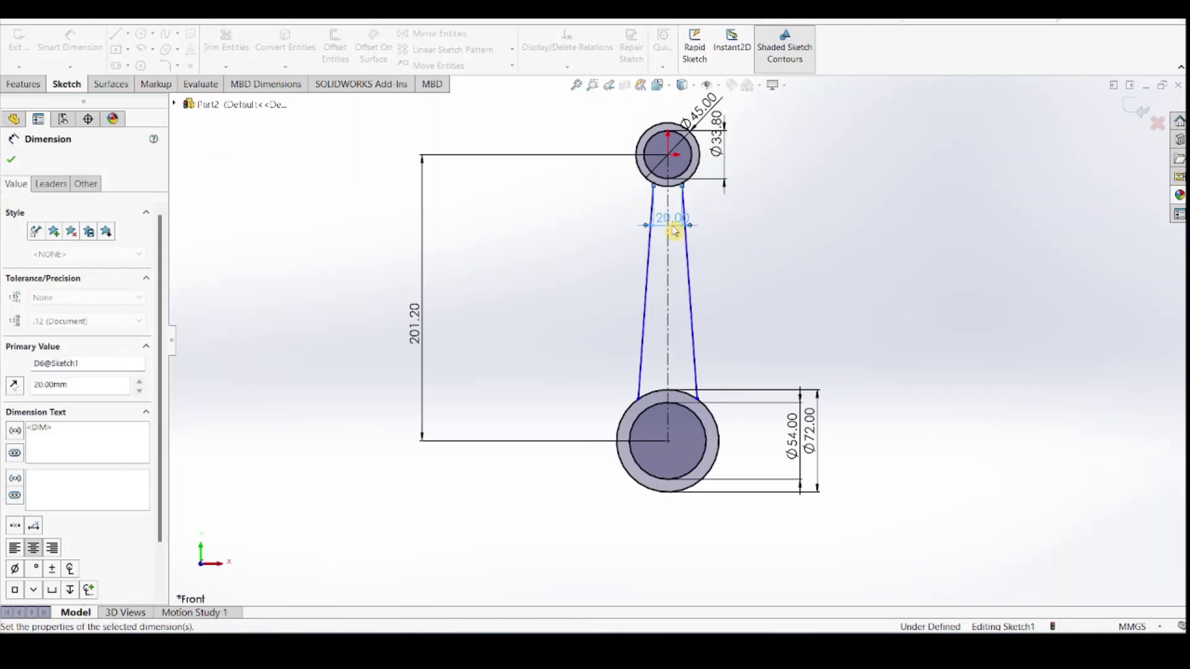
Dimension the angle between the two shank lines as 6 degrees
click(648, 266)
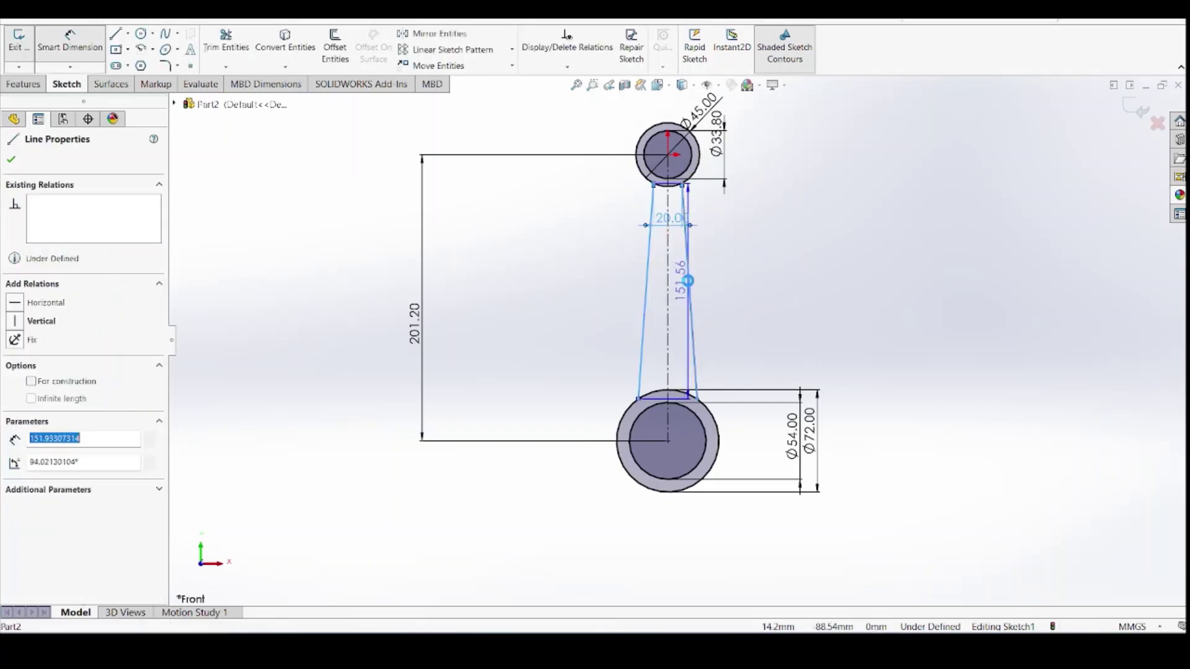
click(689, 288)
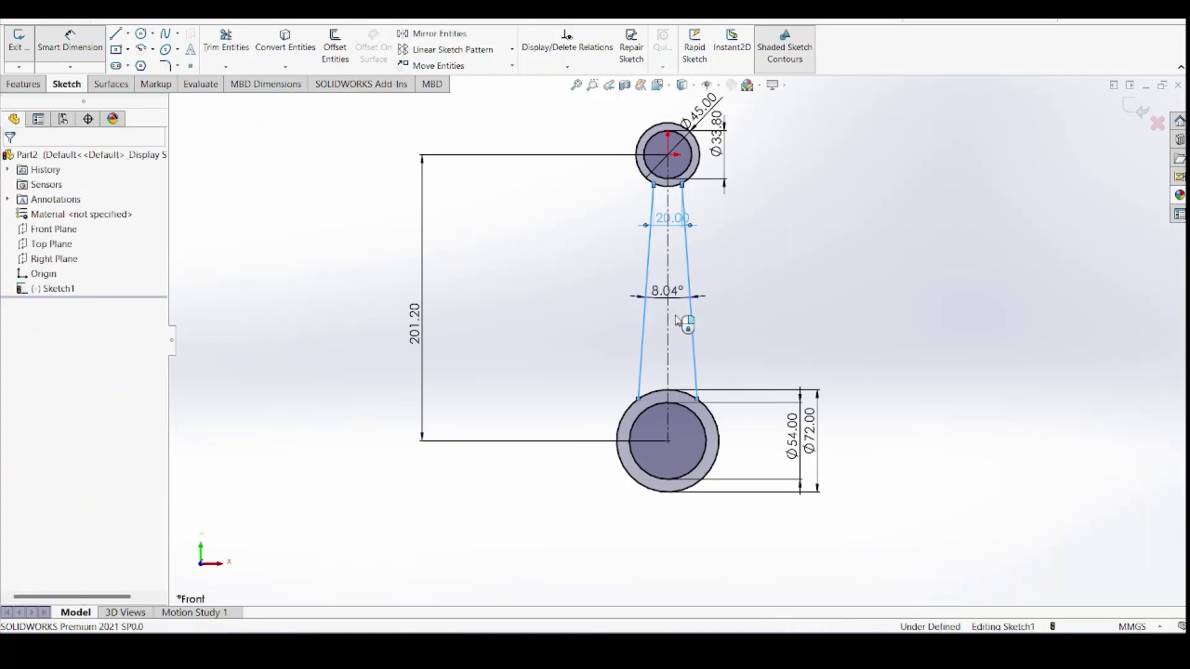
click(676, 319)
text(6)
key(Return)
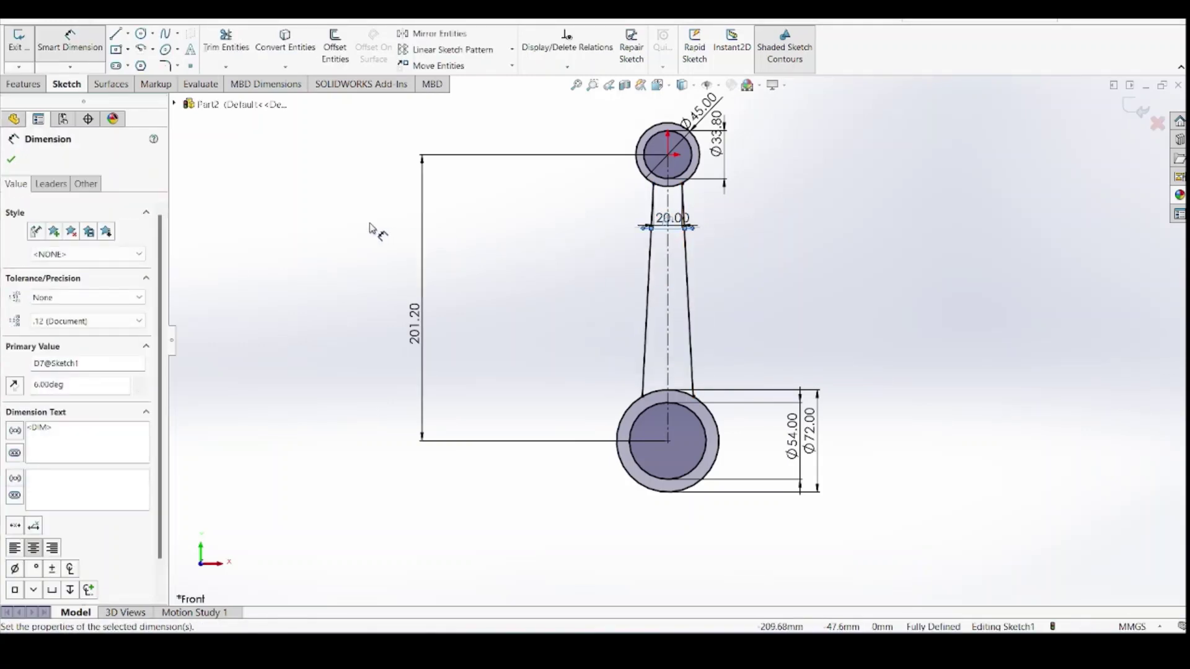
click(12, 161)
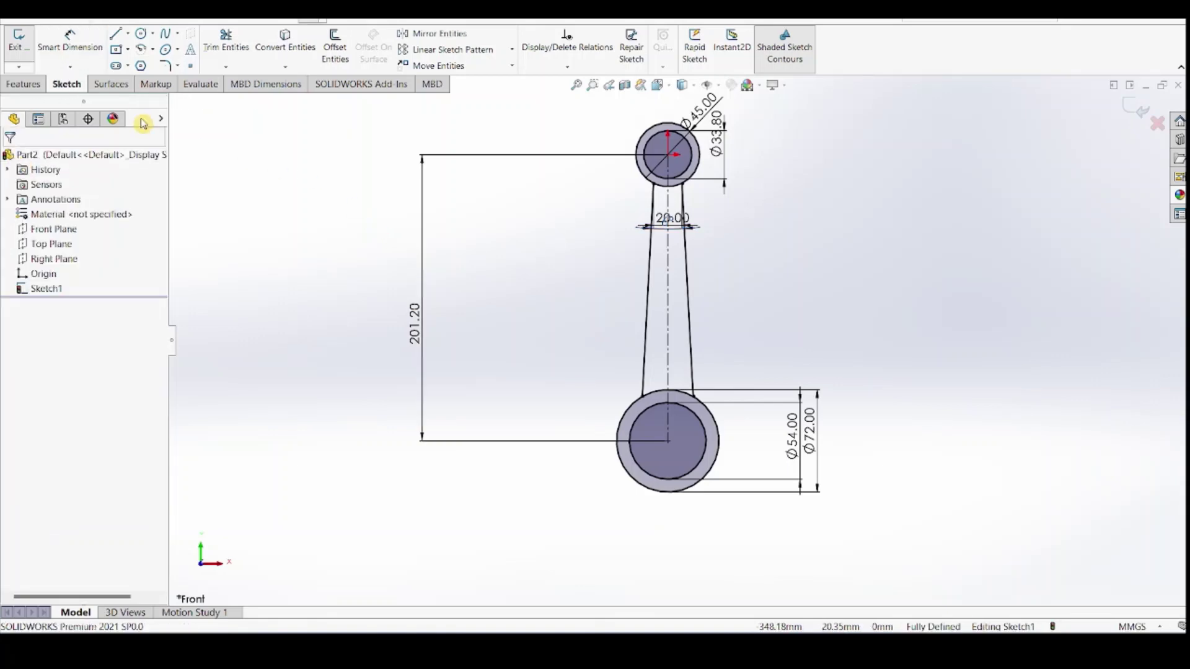
Sketch a horizontal line across the big end, through its centre from one side of the outer circle to the other
click(26, 86)
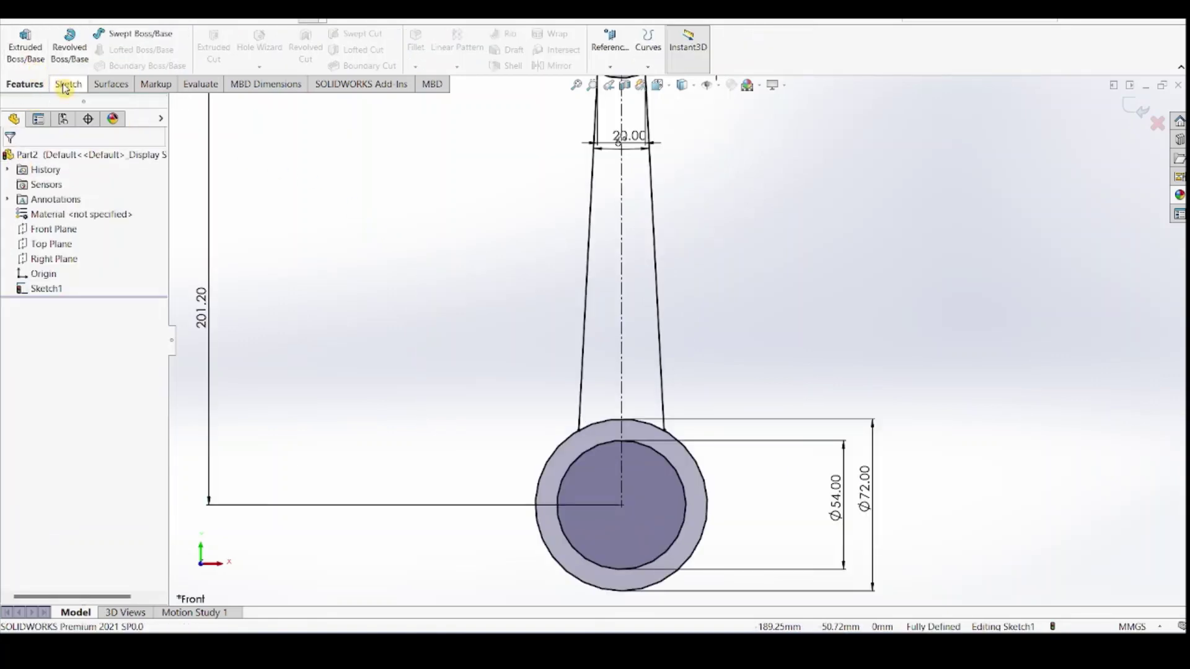
click(65, 86)
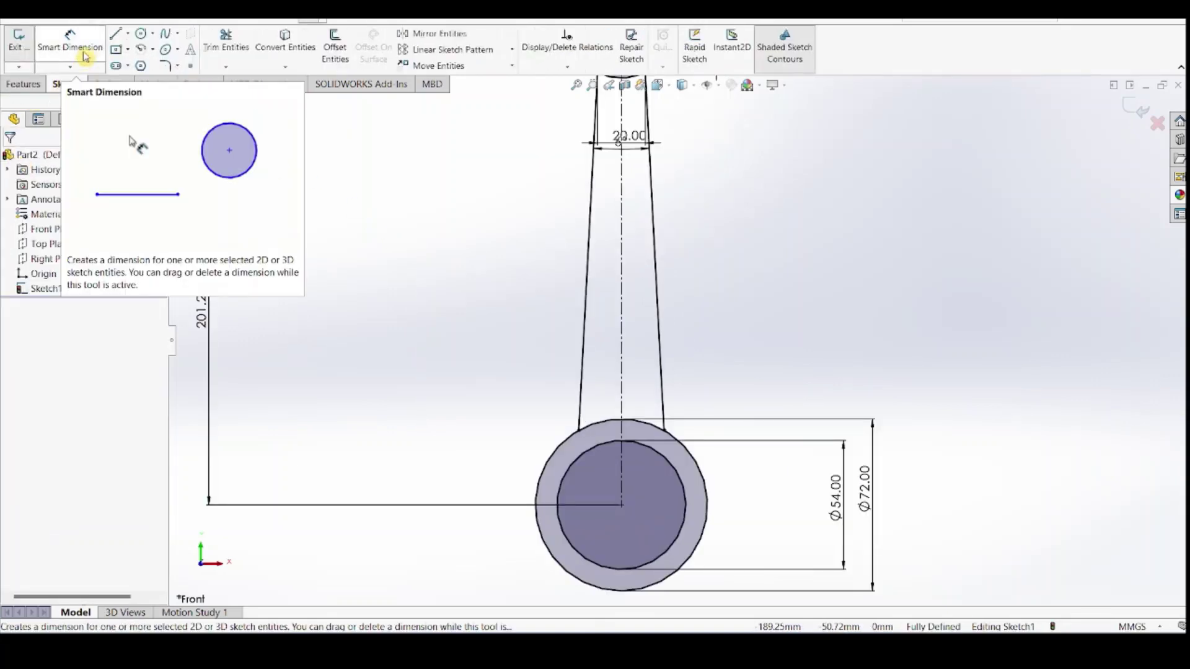
click(115, 33)
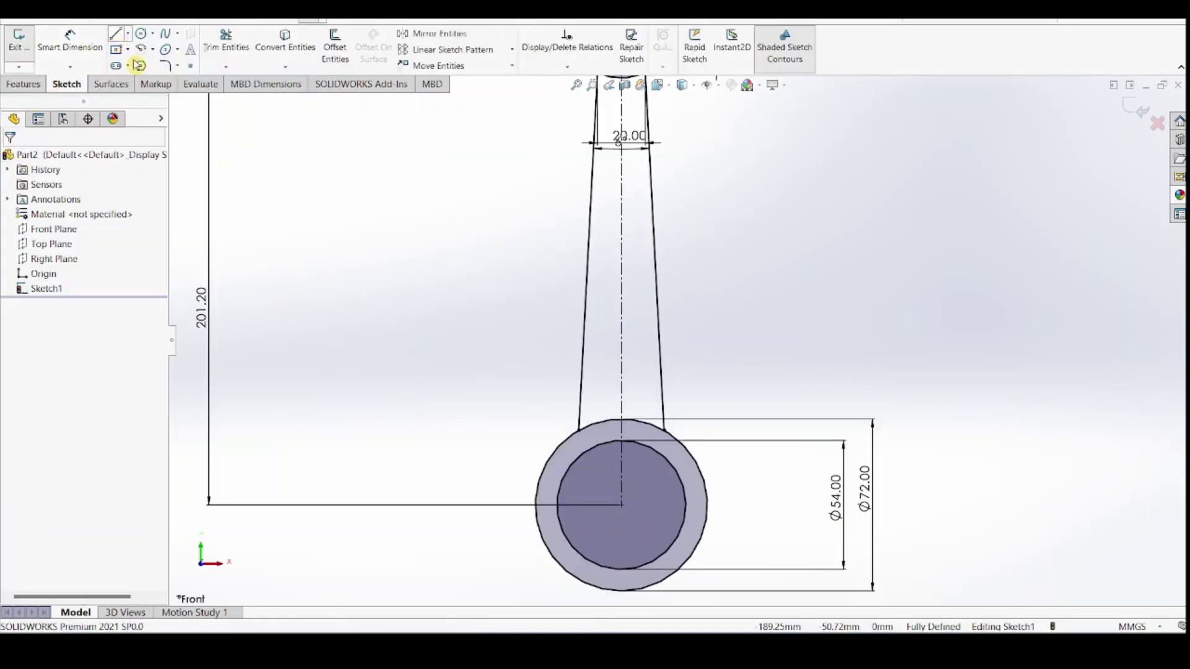
click(536, 505)
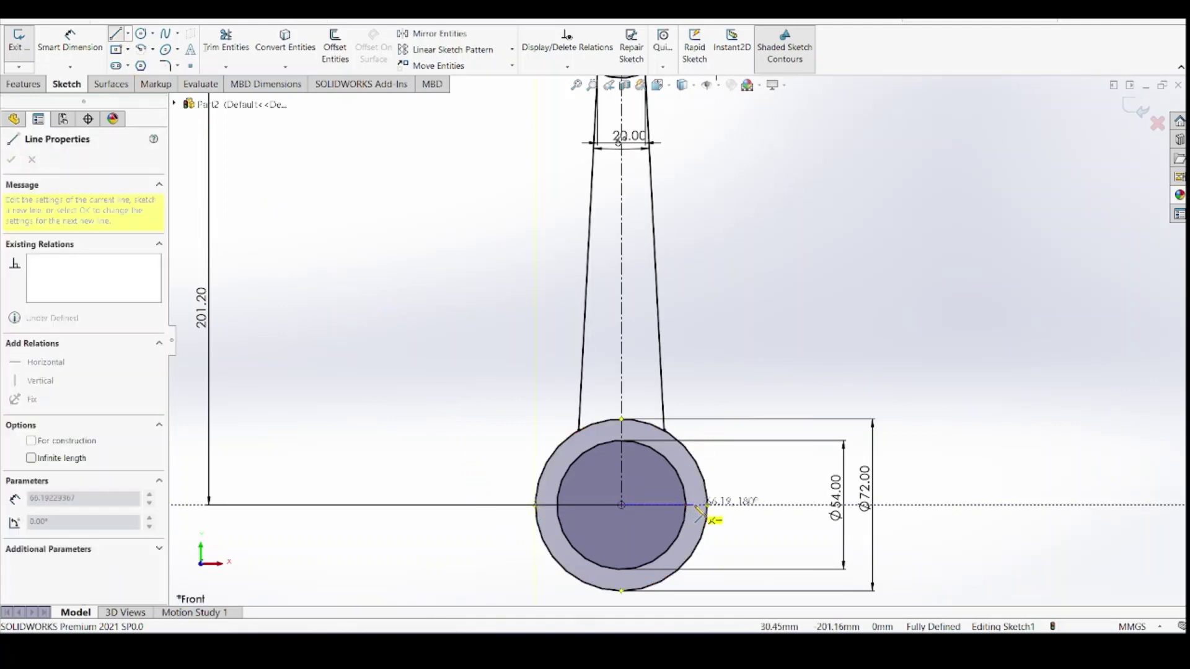
click(707, 505)
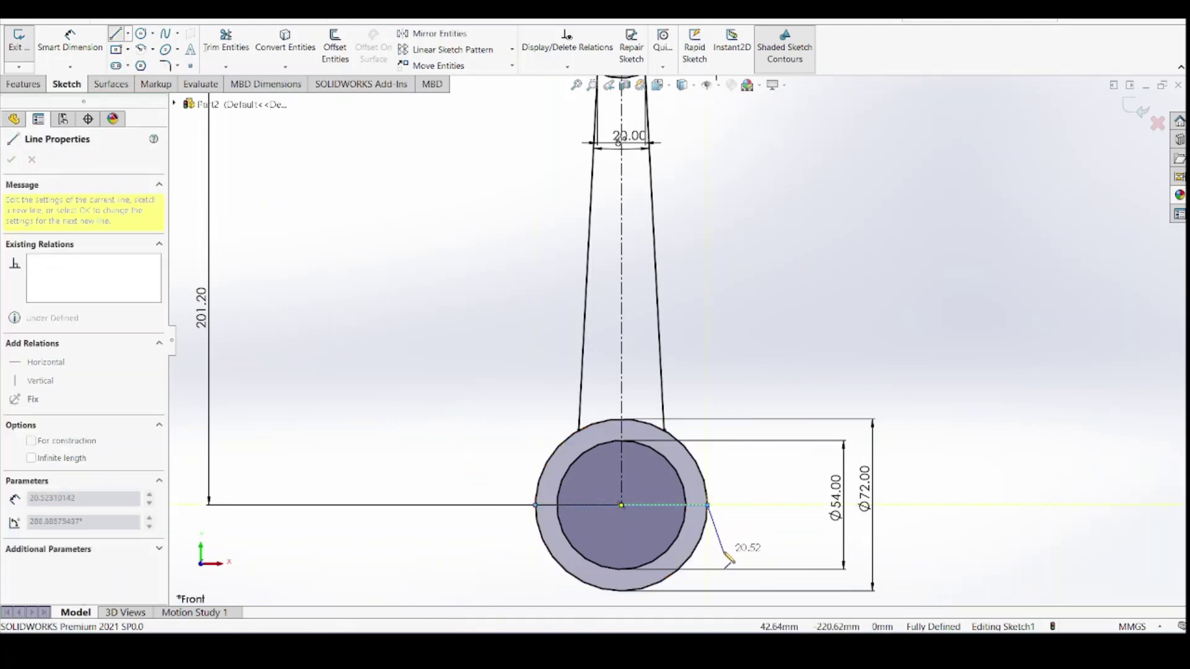
key(Escape)
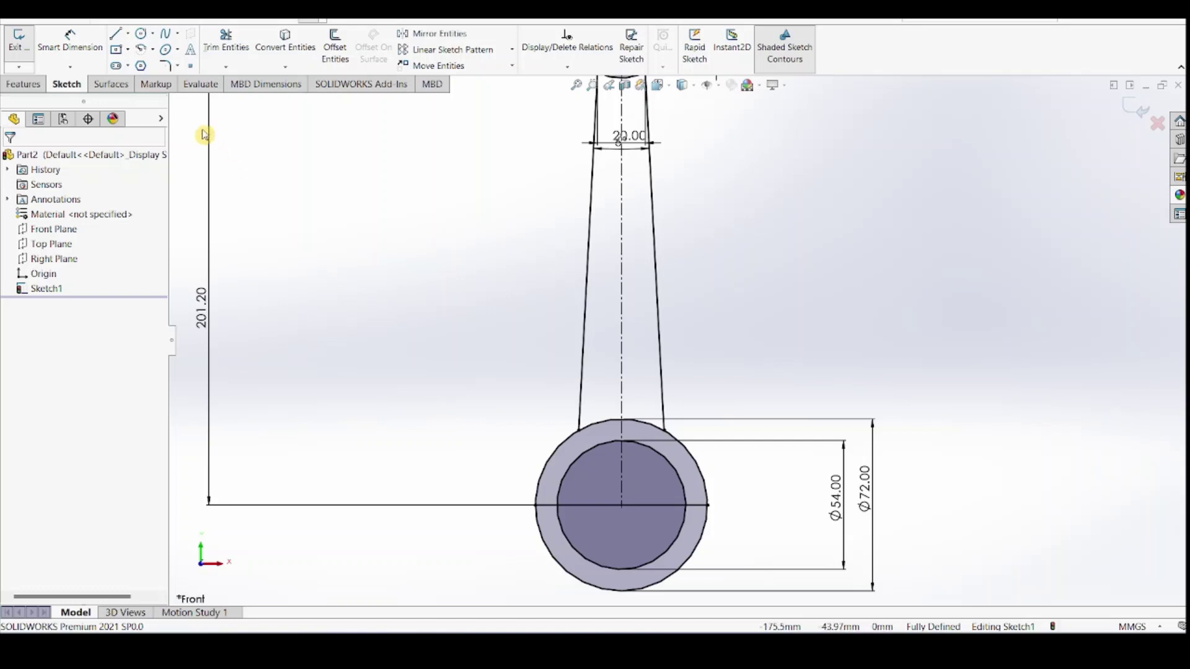
Trim away the lower halves of both big end circles and the part of the horizontal line inside the inner circle
click(284, 45)
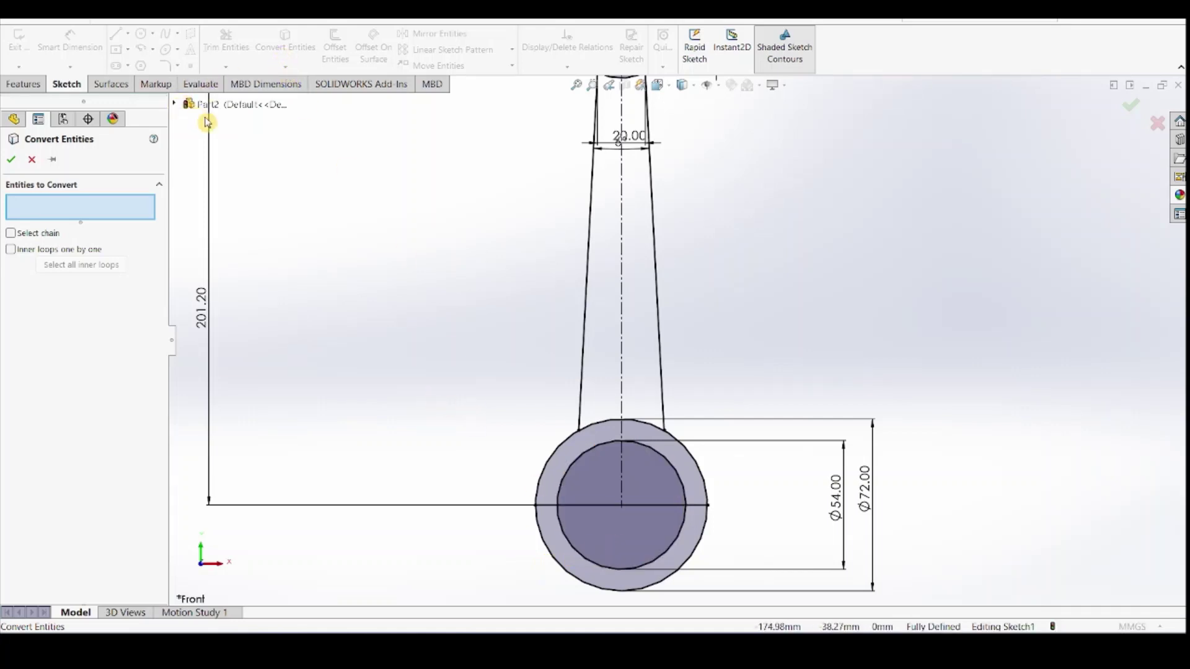
click(32, 161)
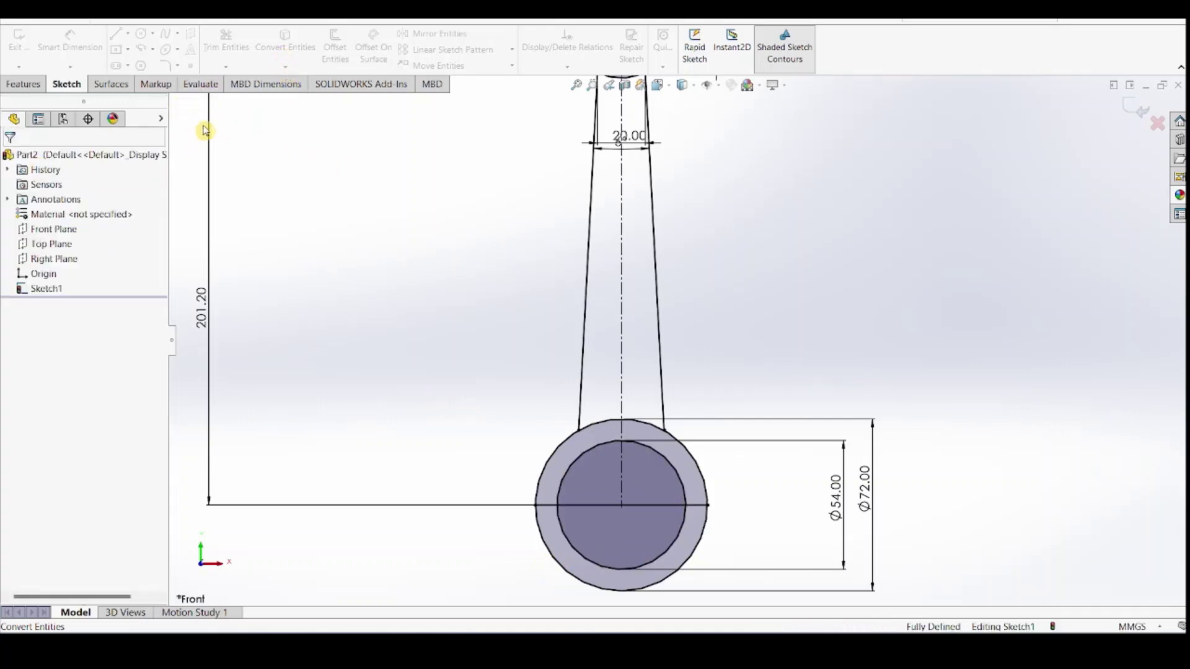
click(231, 62)
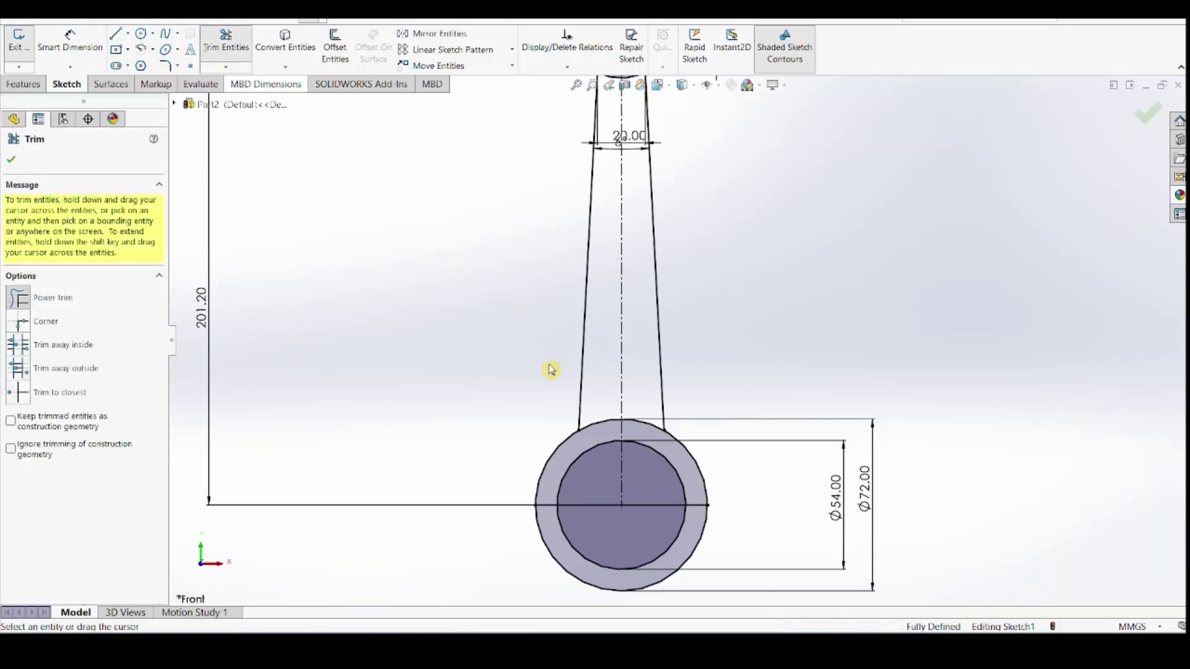
drag(550, 555, 643, 511)
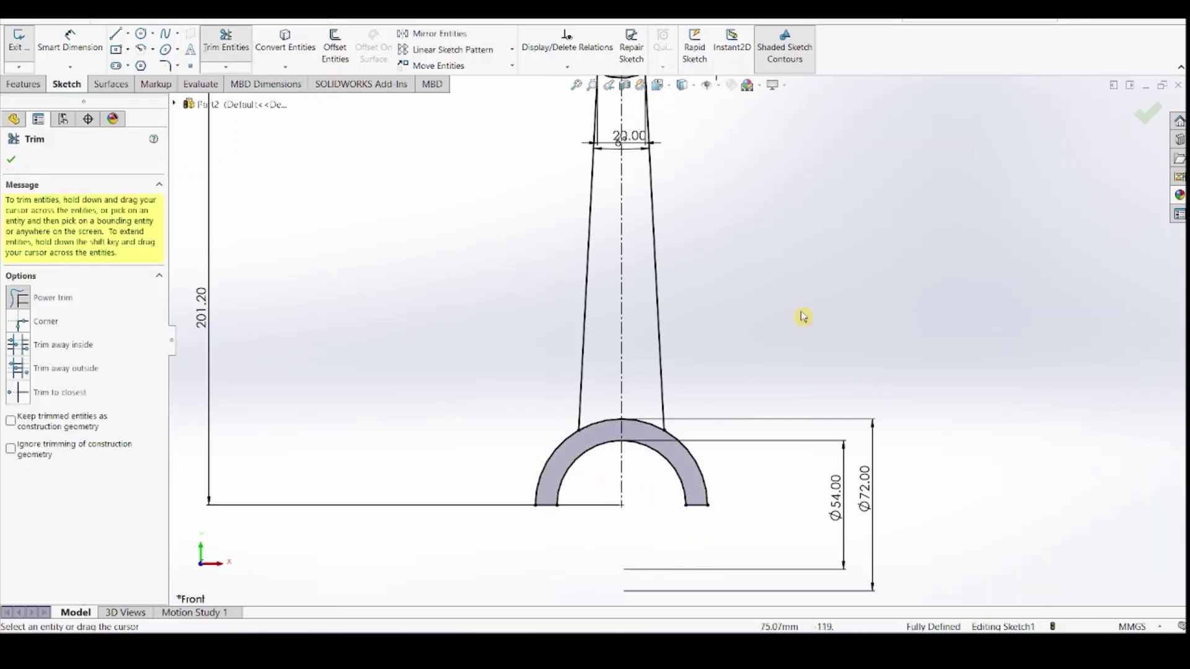
click(1146, 113)
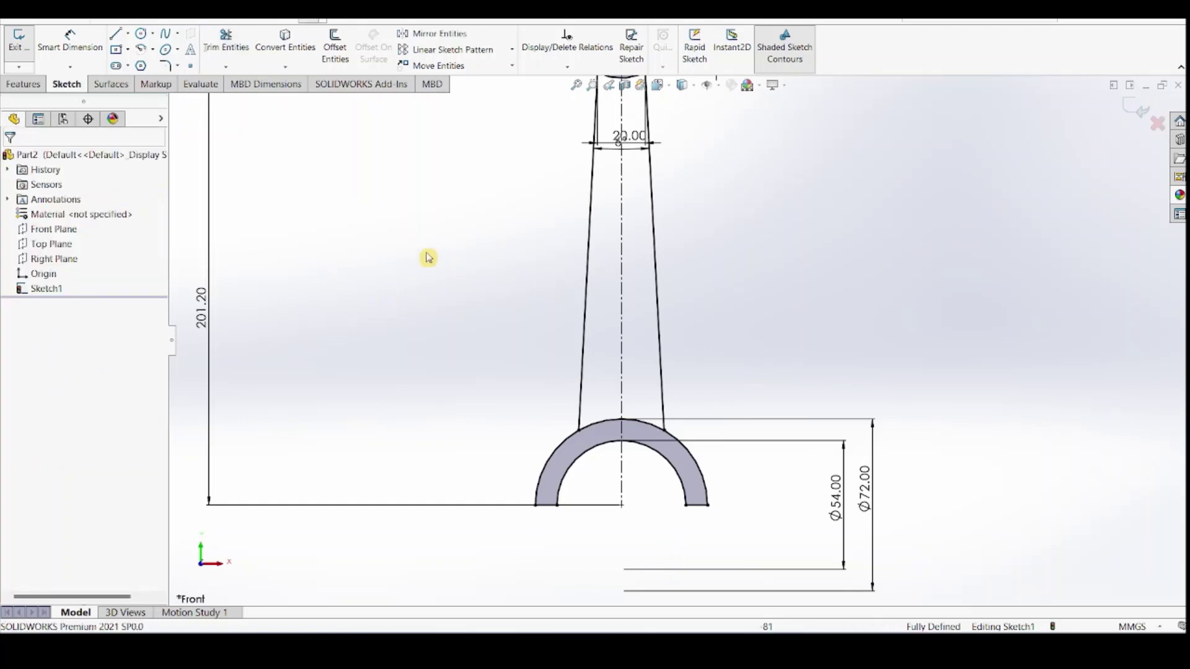
Extrude the small end ring and both halves of the big end's half-ring 38 mm with the Mid Plane end condition
key(f)
click(23, 84)
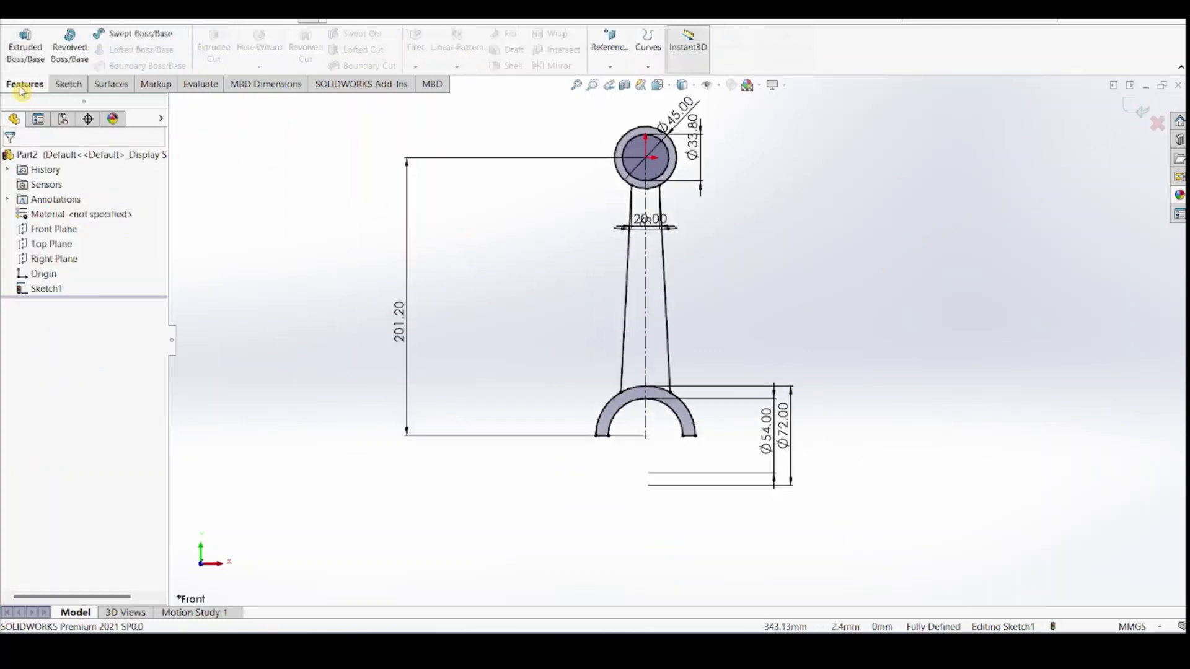
click(23, 62)
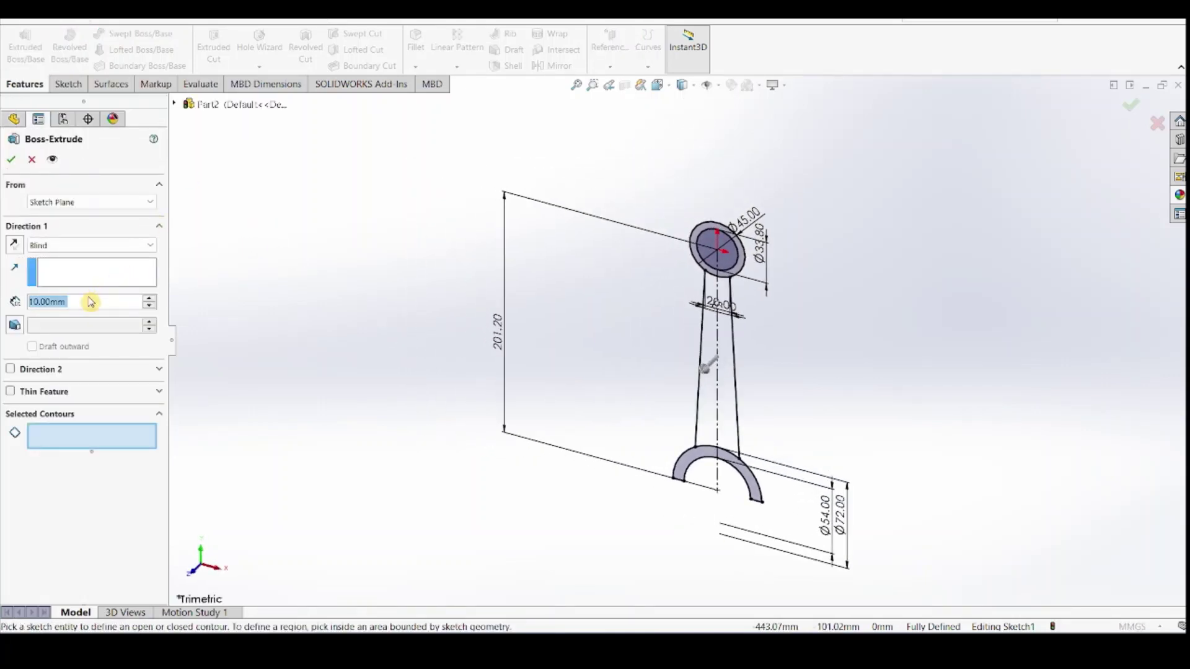
click(105, 247)
click(96, 313)
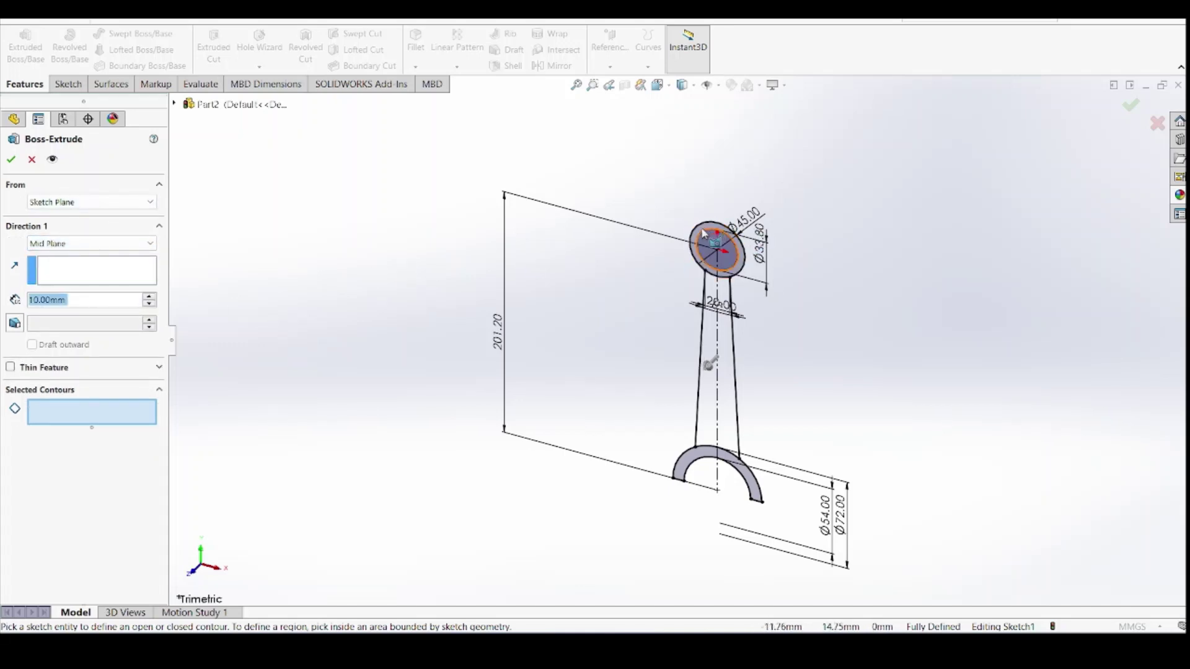
scroll(701, 232, down, 2)
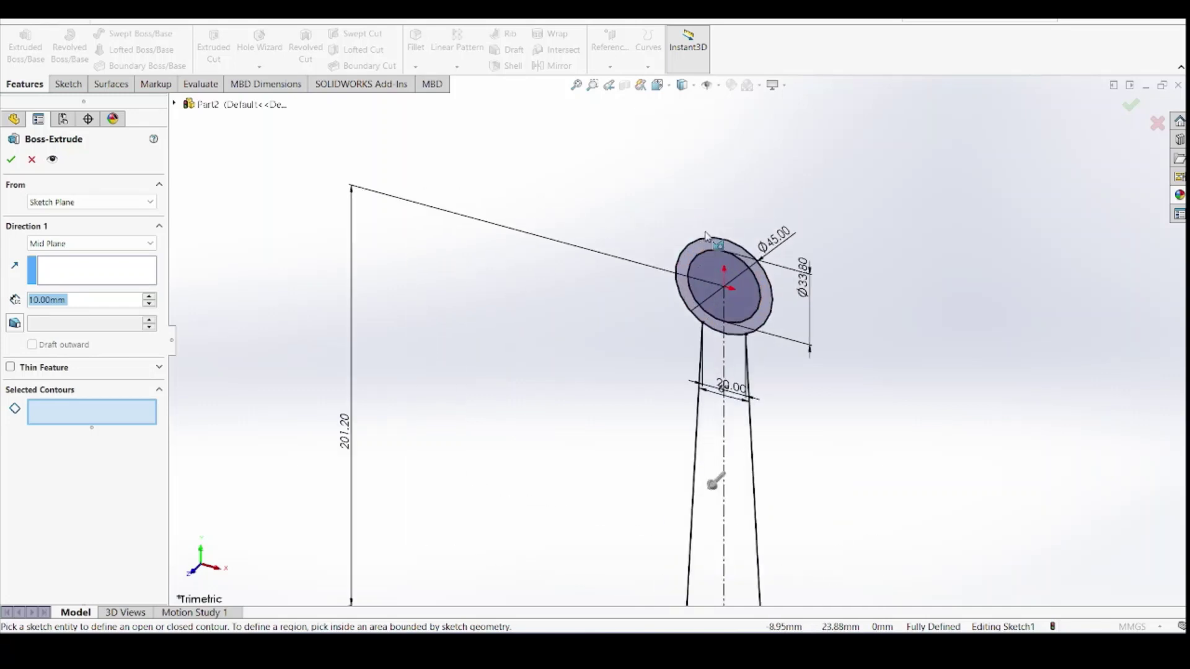
click(701, 248)
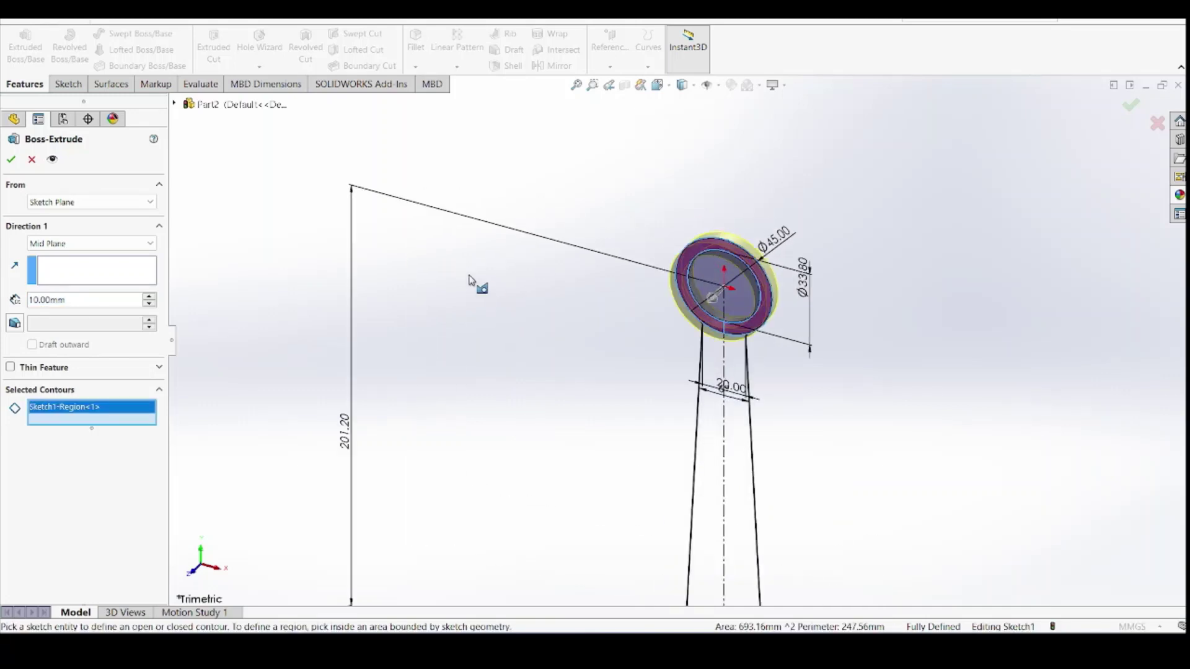
scroll(467, 280, up, 2)
scroll(477, 302, up, 1)
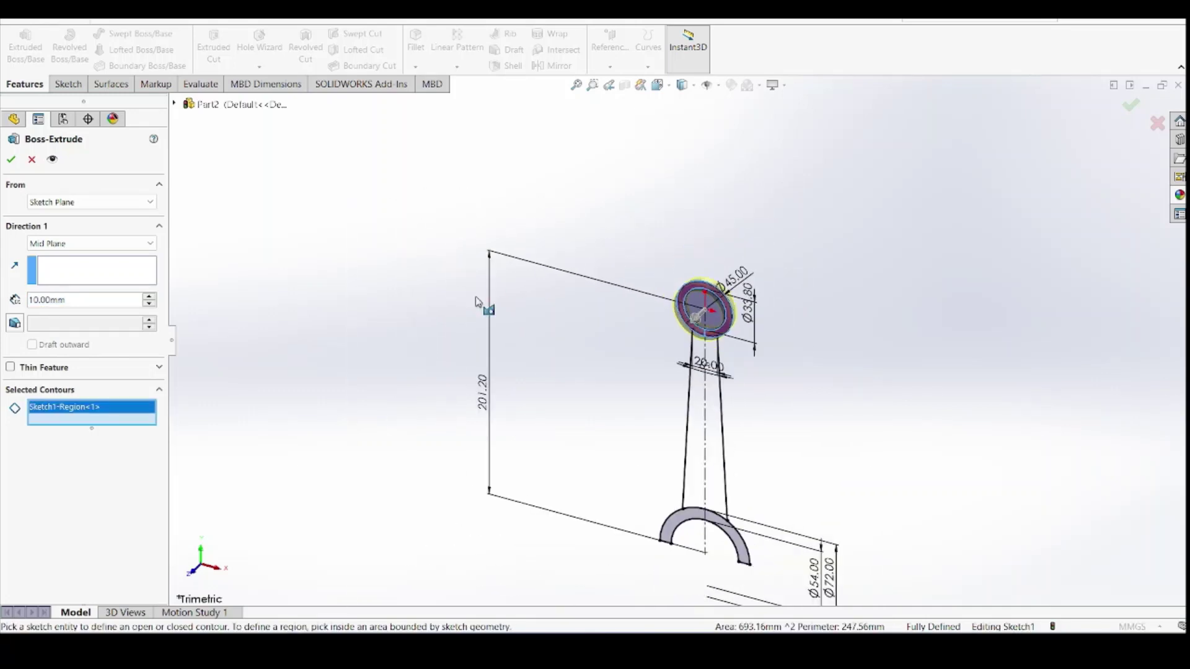
click(673, 534)
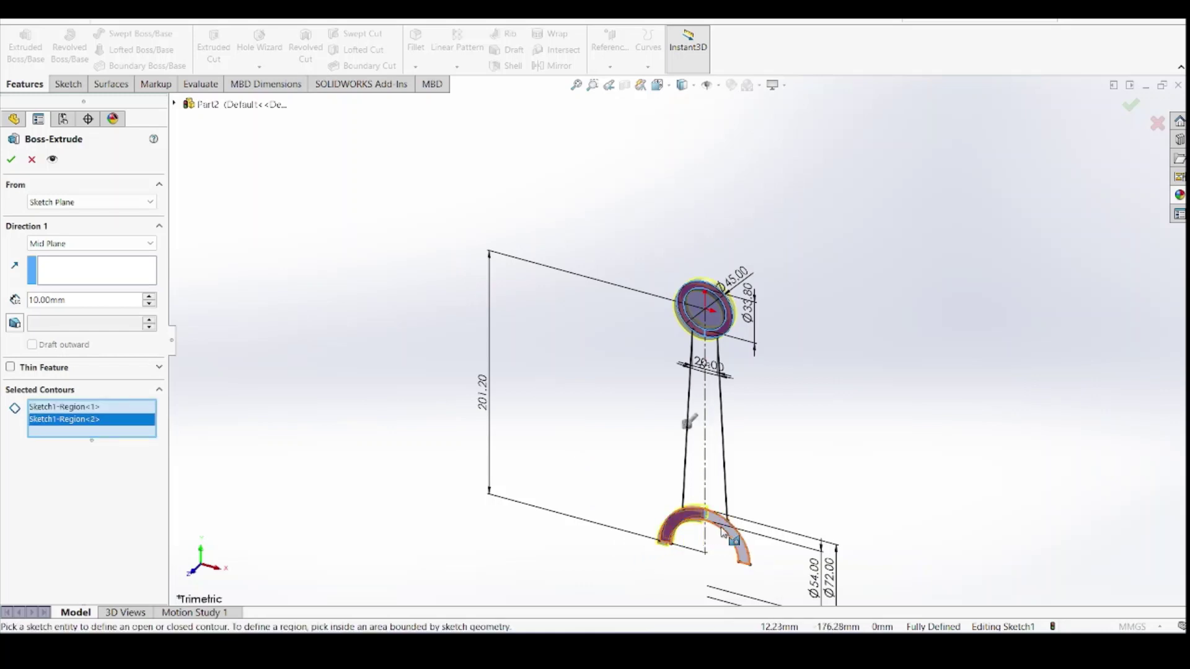
click(731, 533)
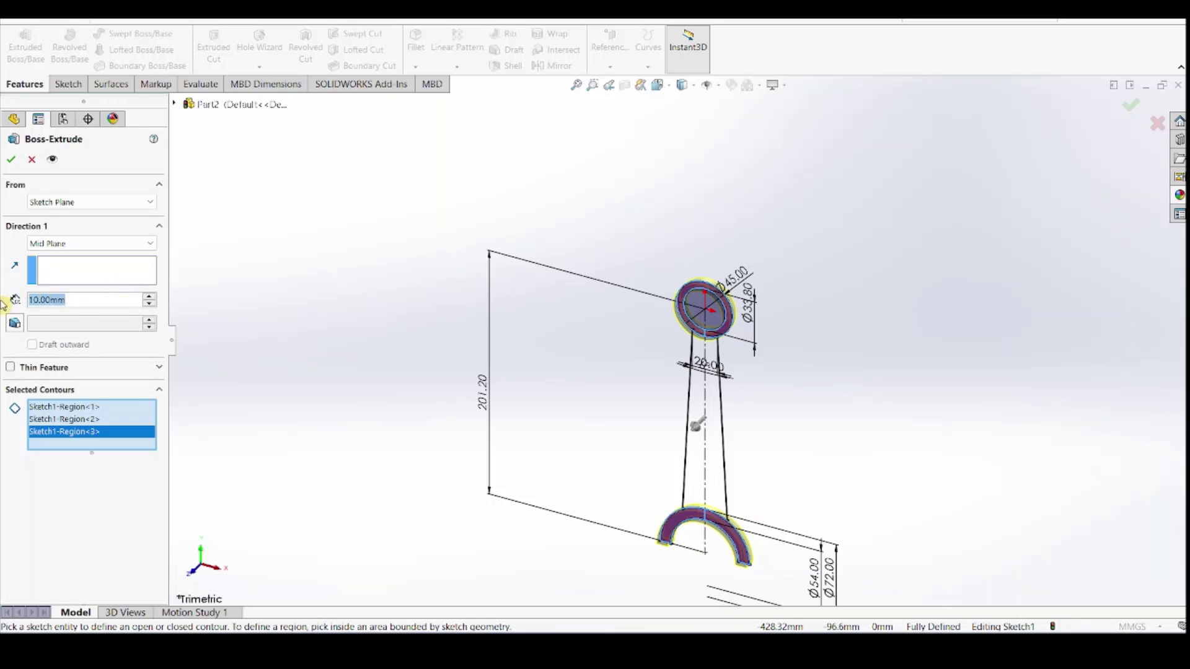
text(38)
key(Return)
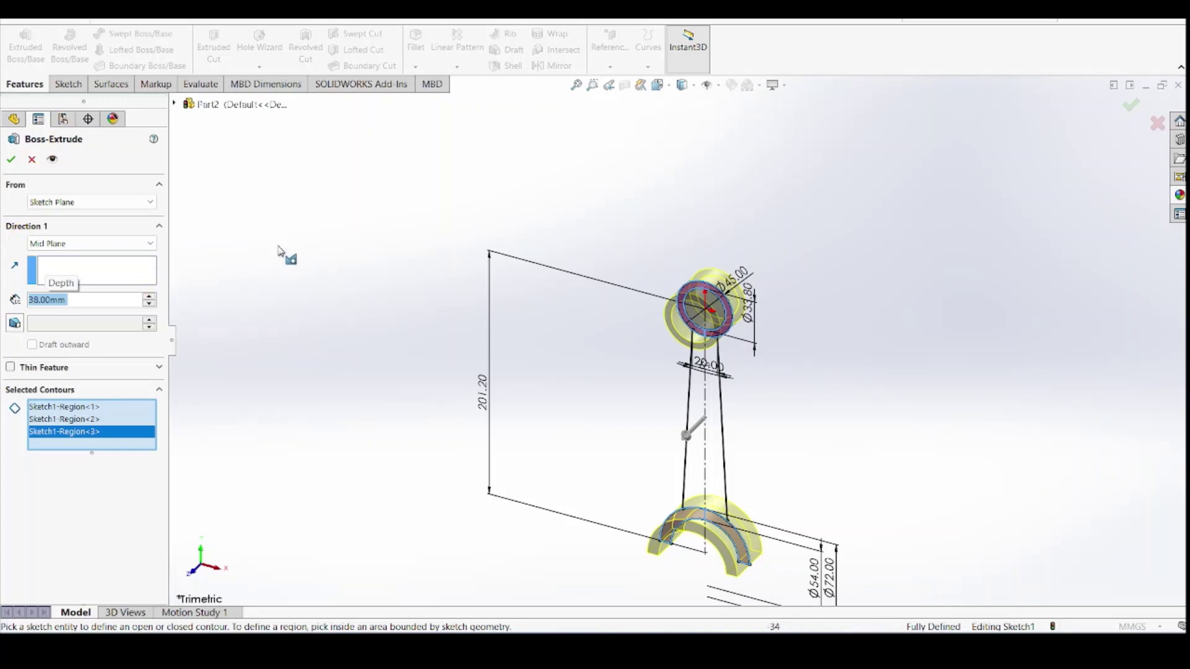
click(14, 160)
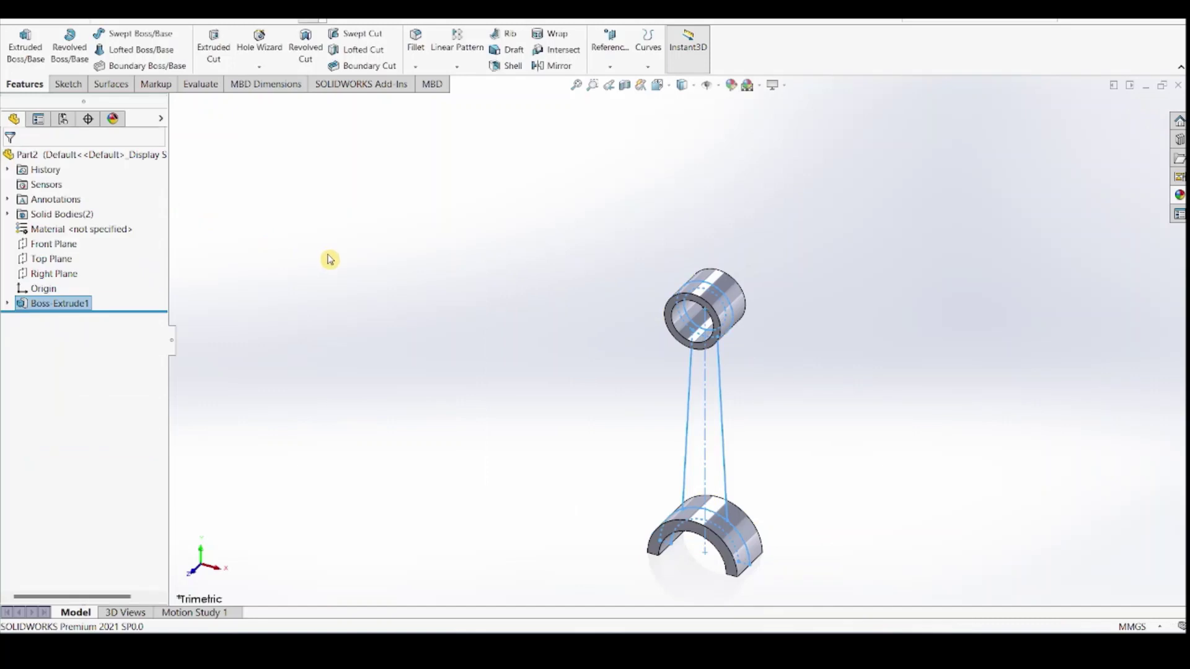
click(25, 49)
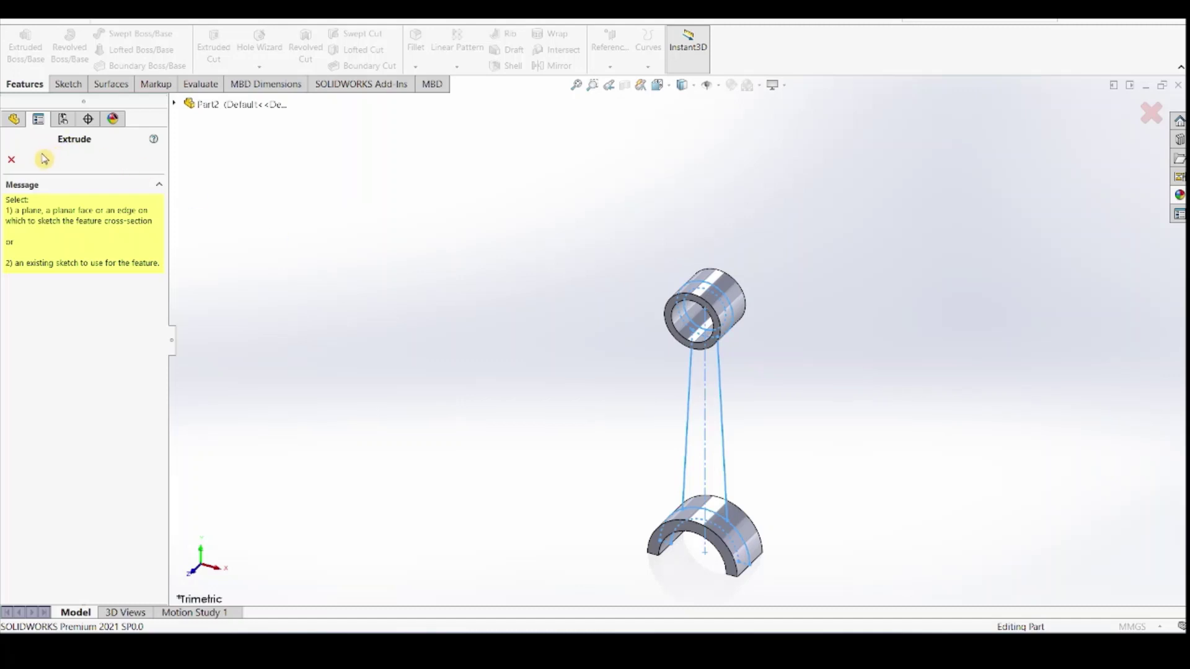
click(13, 161)
click(301, 315)
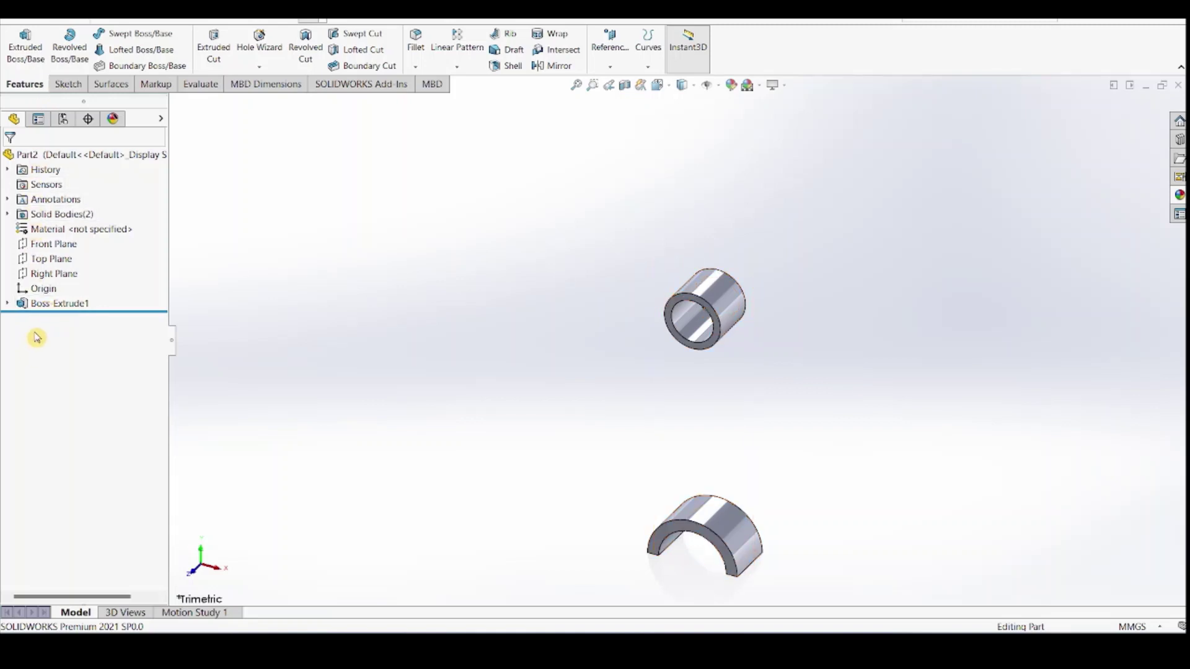
Extrude both halves of the tapered shank region from Sketch1 18 mm with the Mid Plane end condition, merging the result
click(7, 303)
click(38, 319)
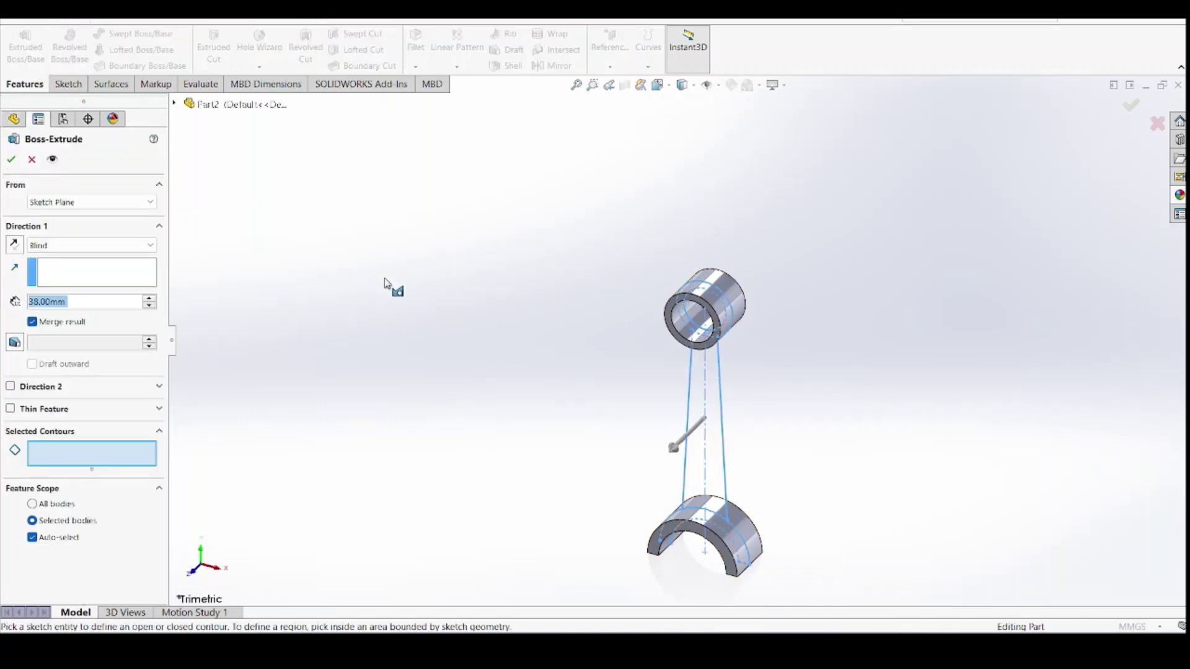
click(709, 399)
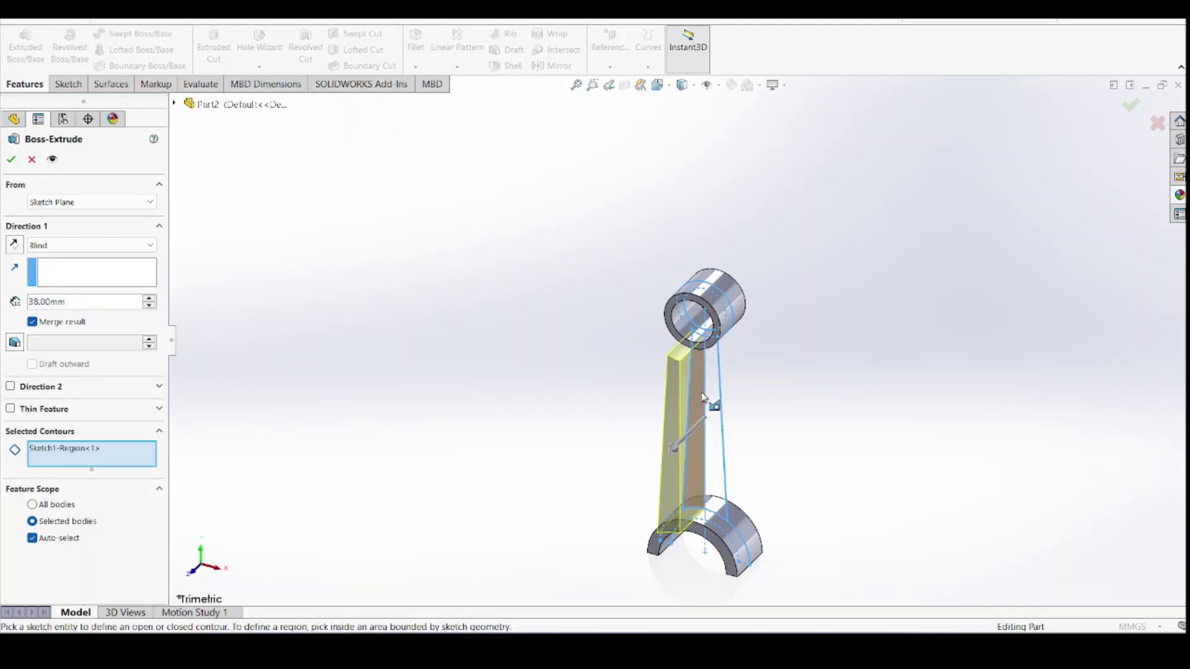
click(660, 384)
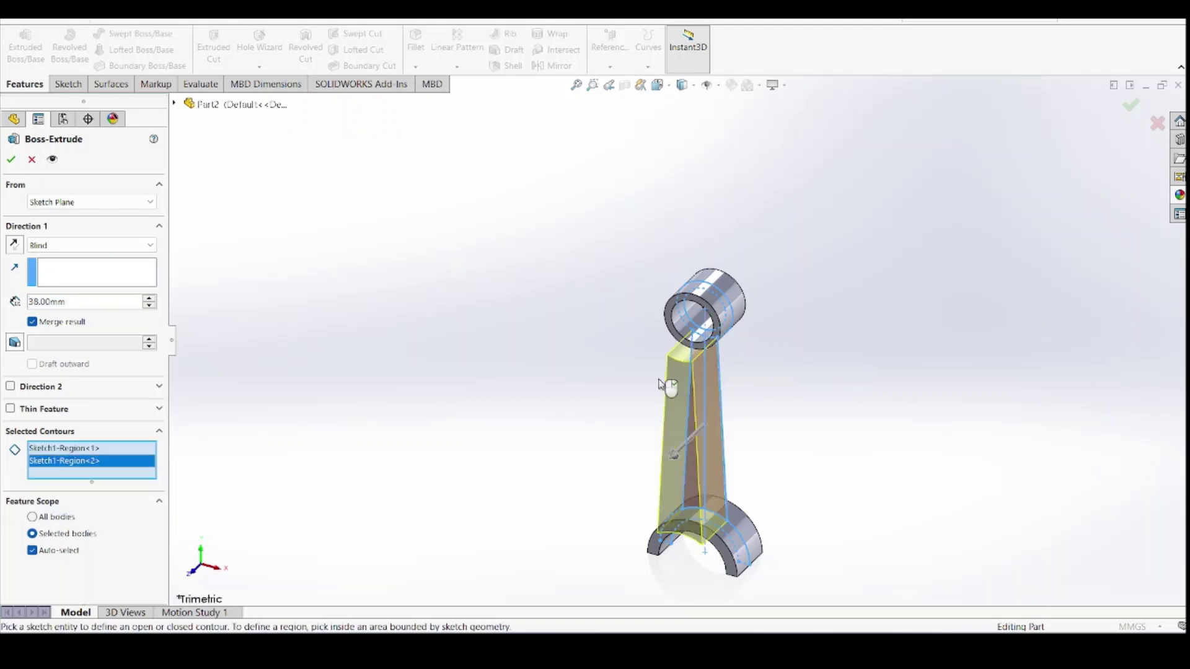
click(111, 245)
click(93, 323)
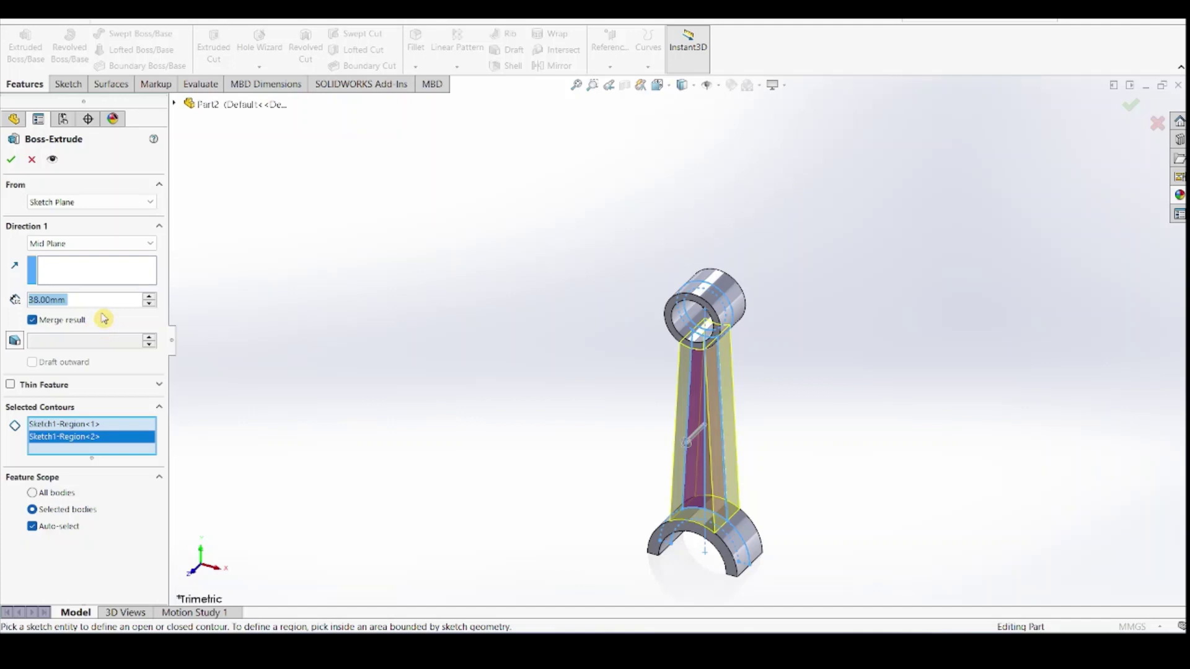
text(18)
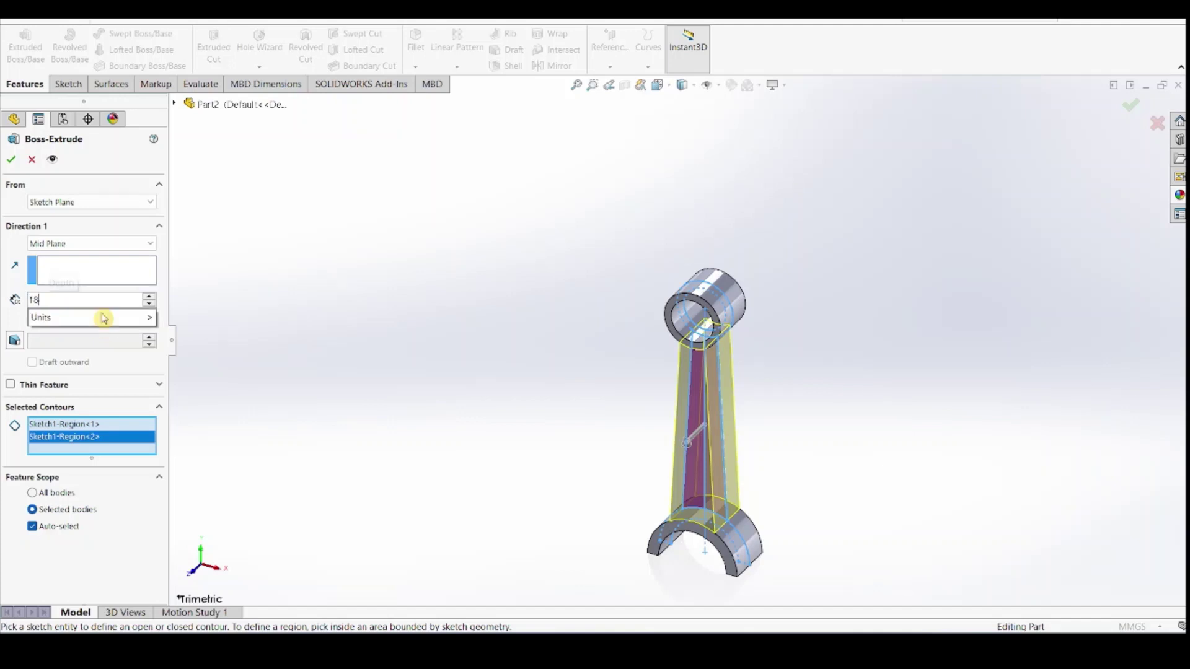
key(Return)
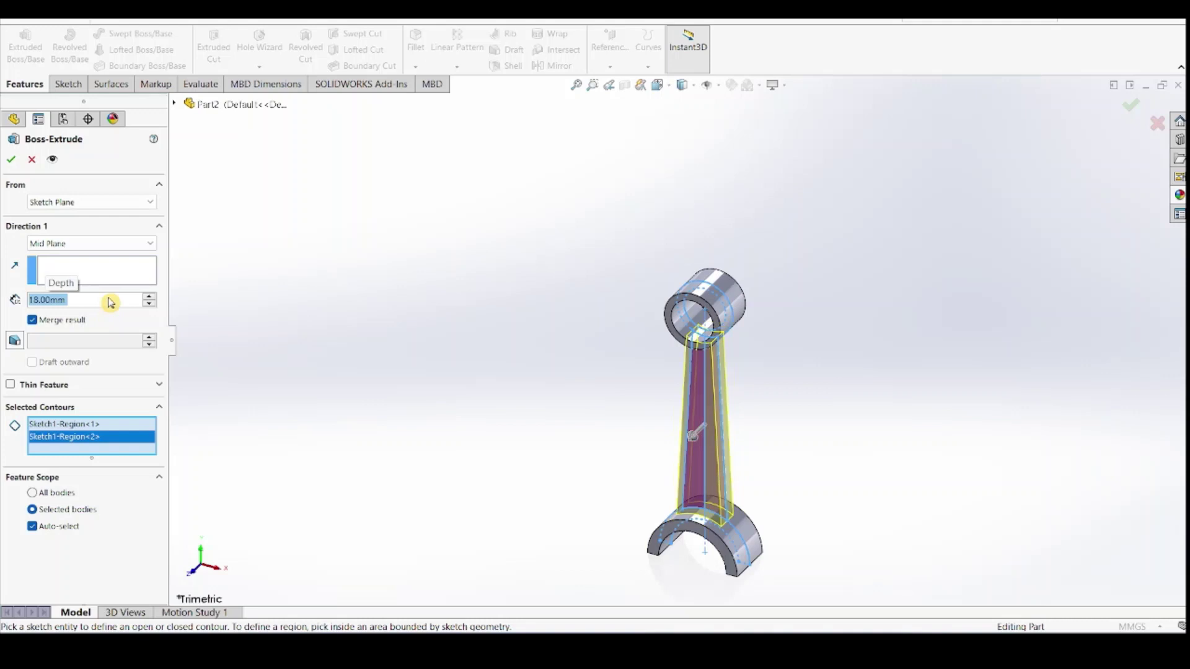
click(11, 159)
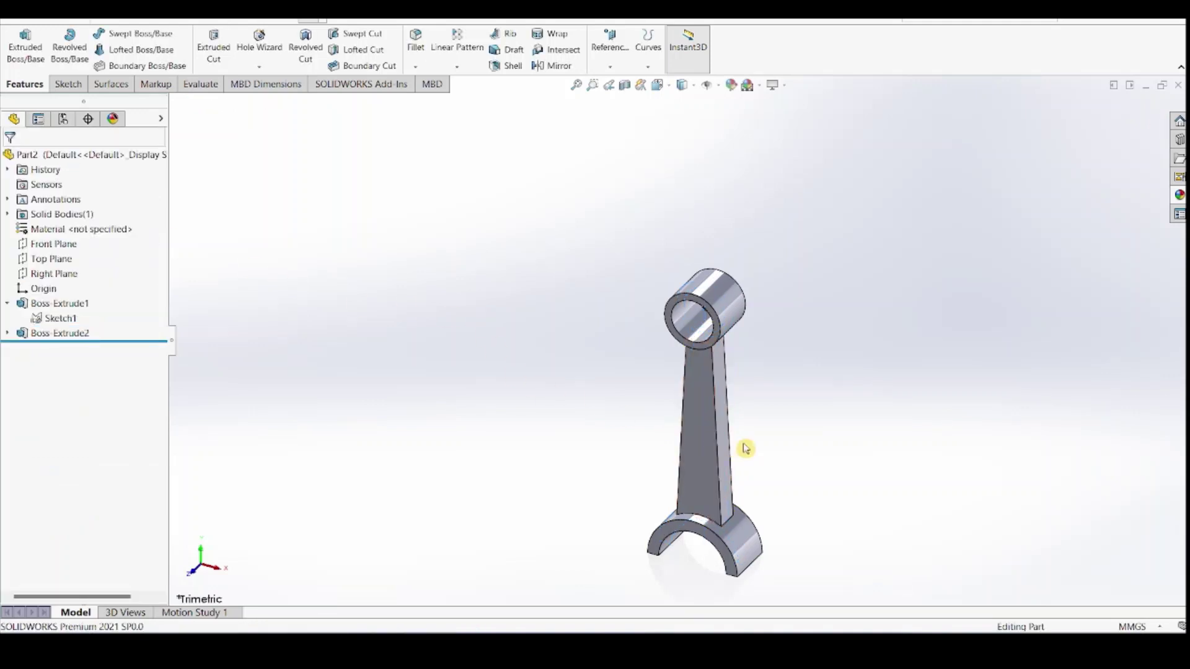
mouse_move(785, 436)
middle_down()
mouse_move(800, 427)
mouse_move(791, 414)
middle_up()
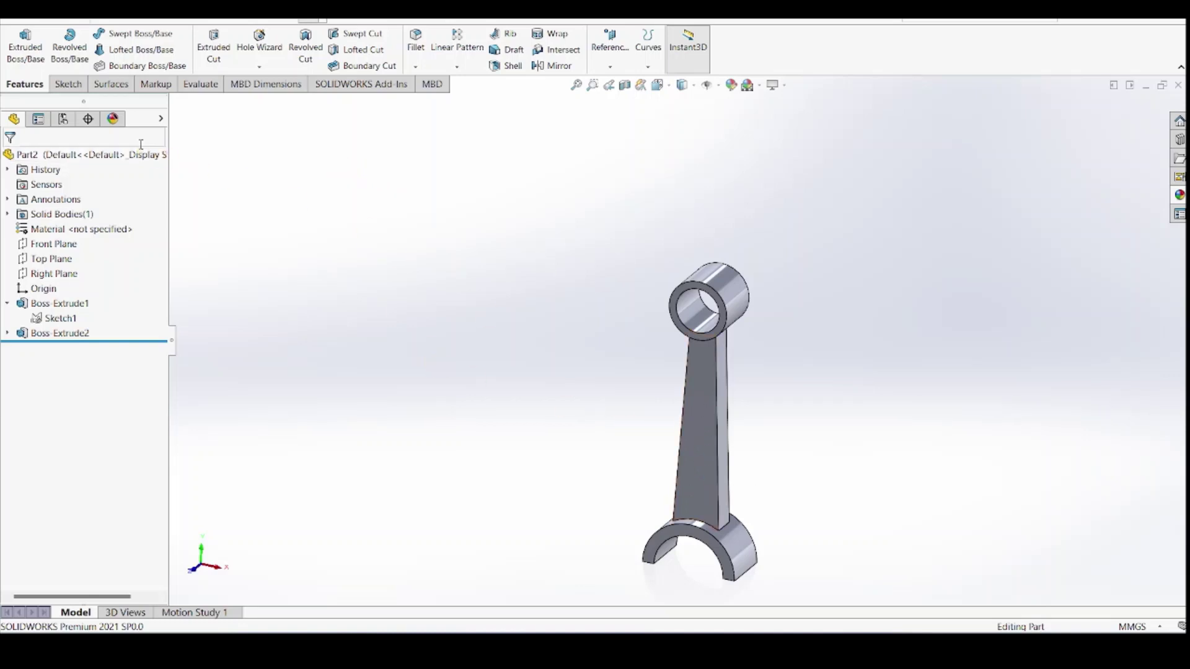
Sketch a vertical centerpoint straight slot on the shank's front face, about 99 mm between arc centres and 13 mm wide
click(69, 85)
click(701, 411)
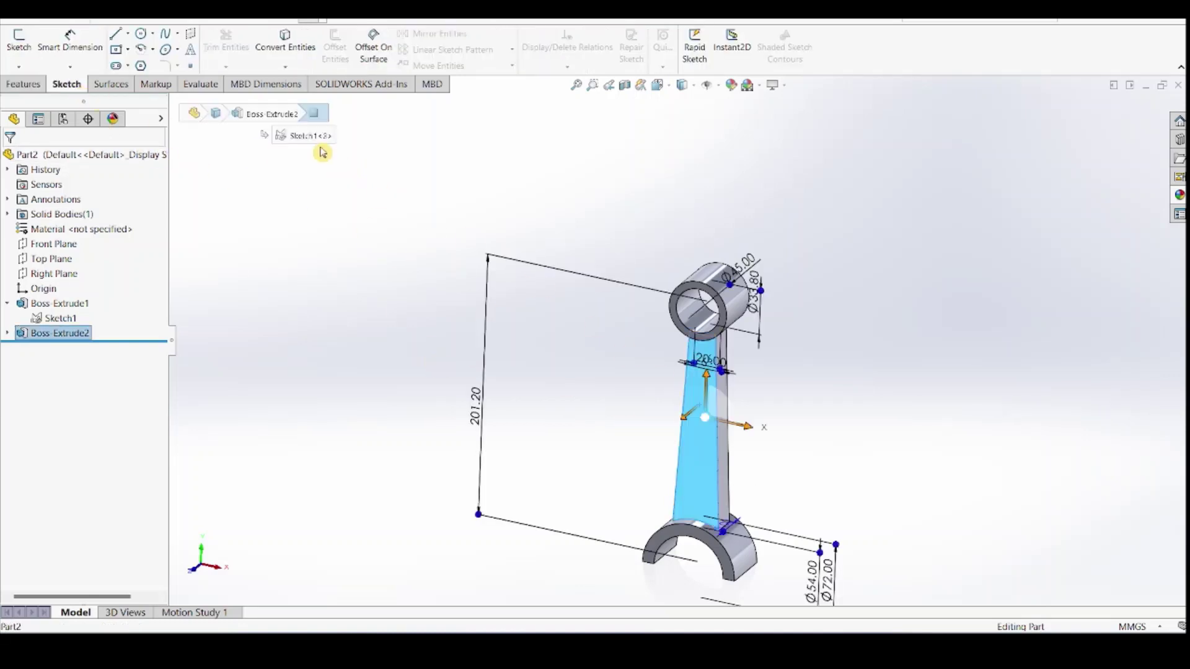
click(126, 66)
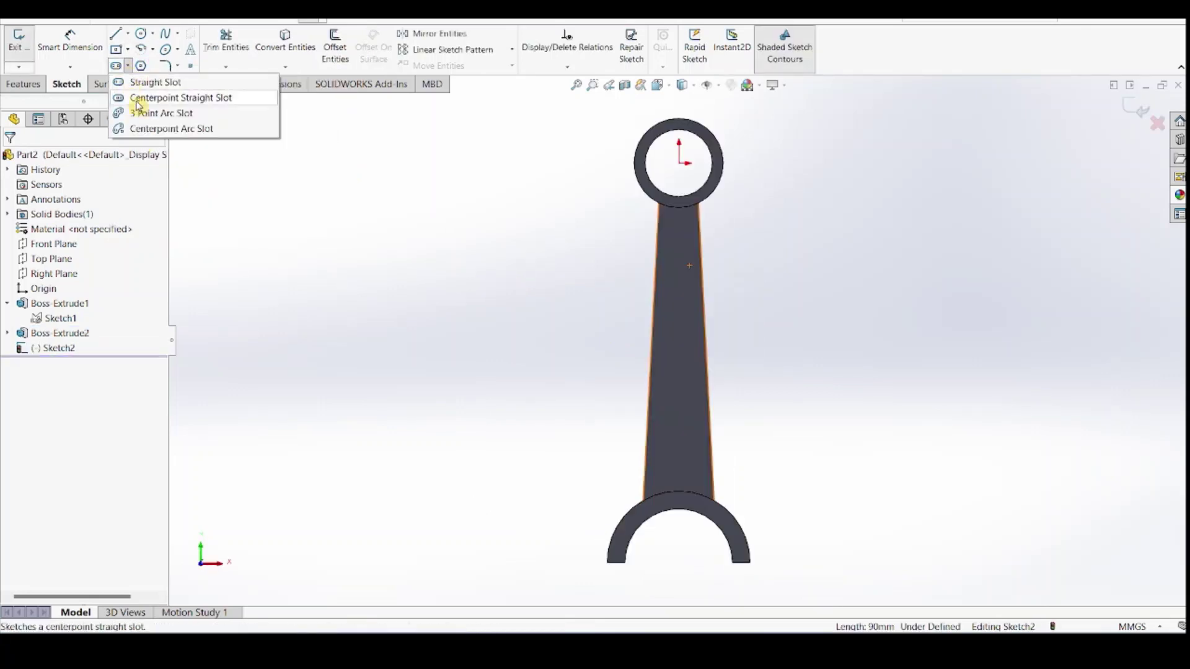
click(185, 96)
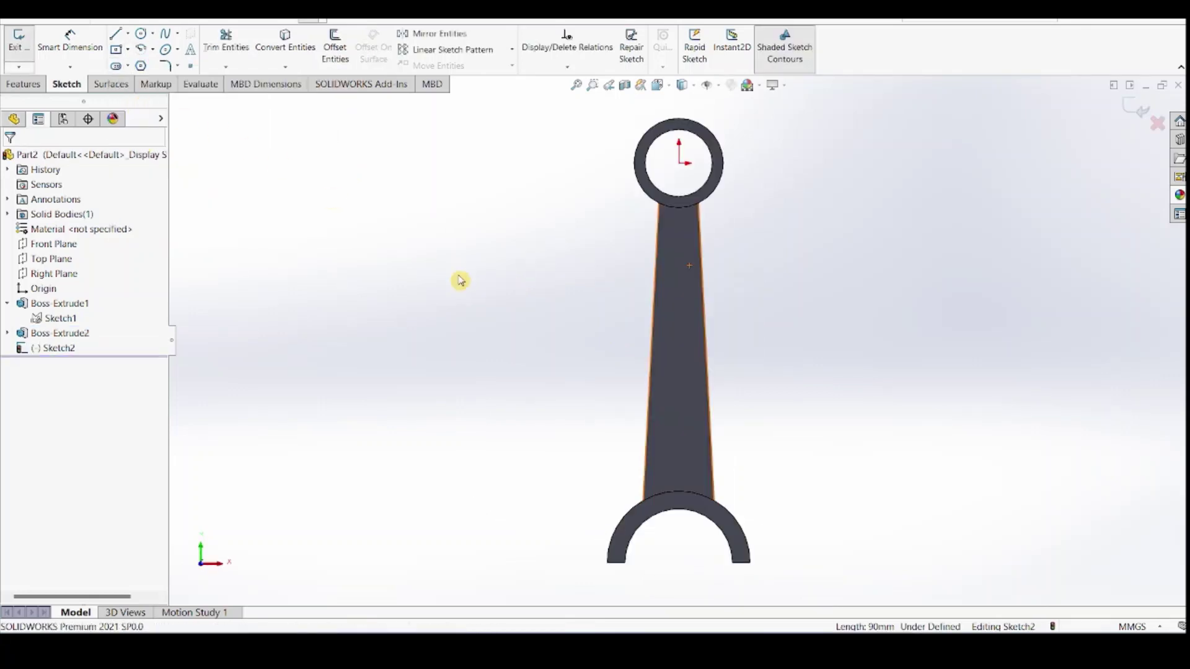
click(679, 359)
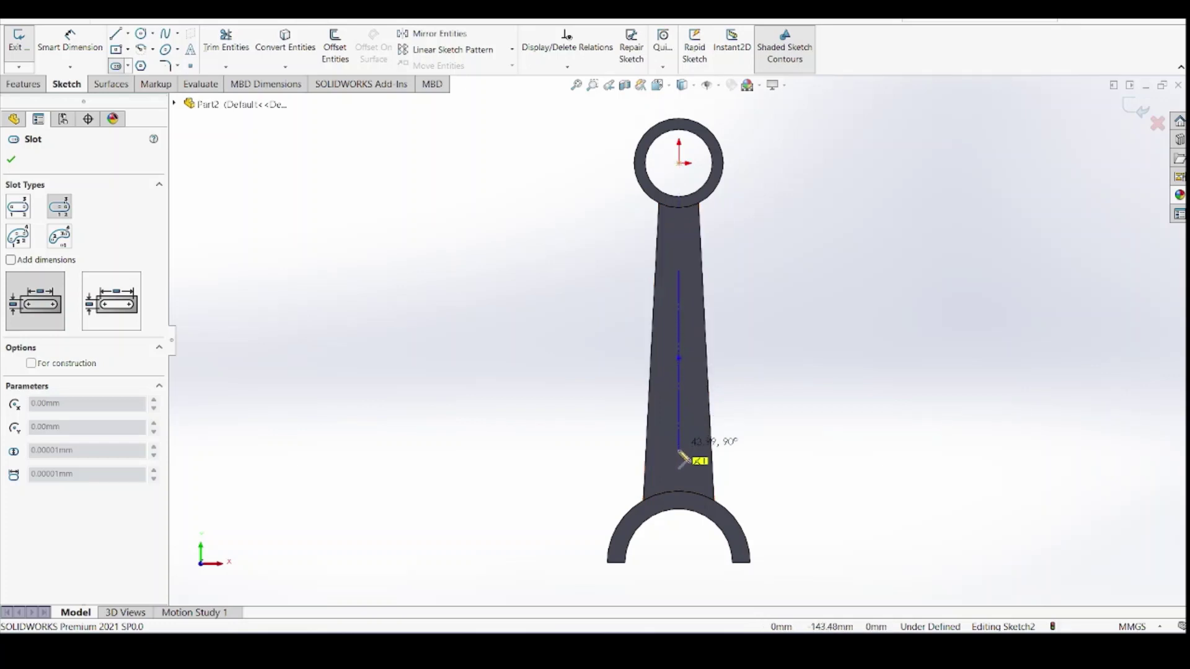
click(680, 458)
click(693, 462)
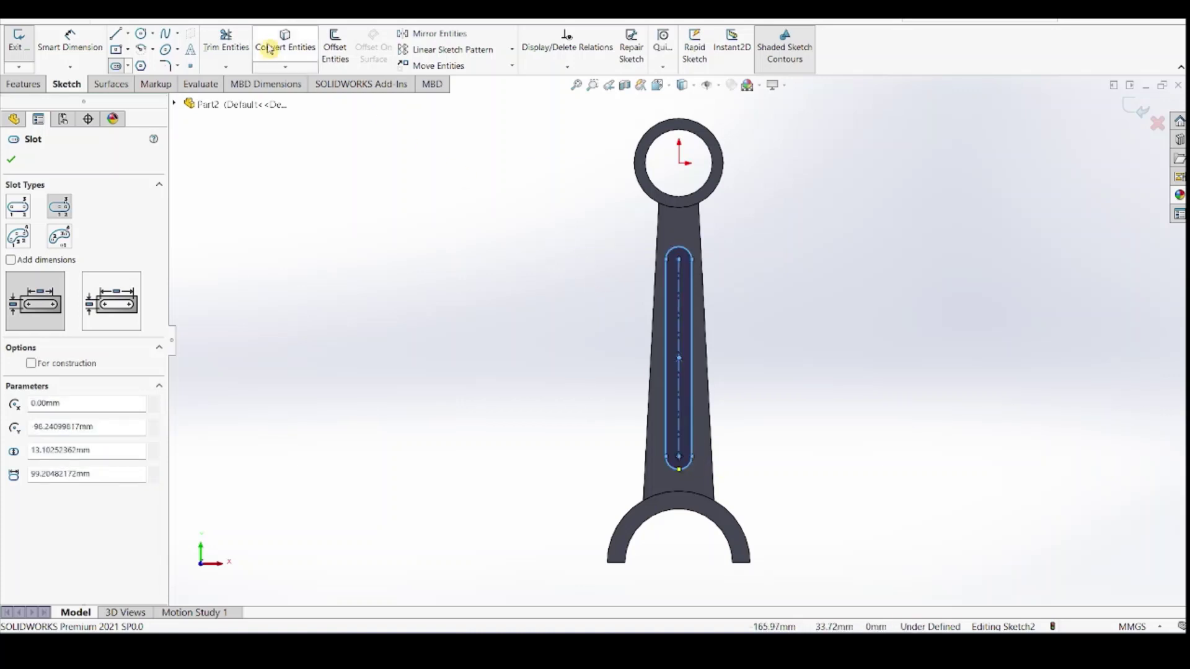
Dimension the distance between the slot's arc centres as 90 mm
click(70, 42)
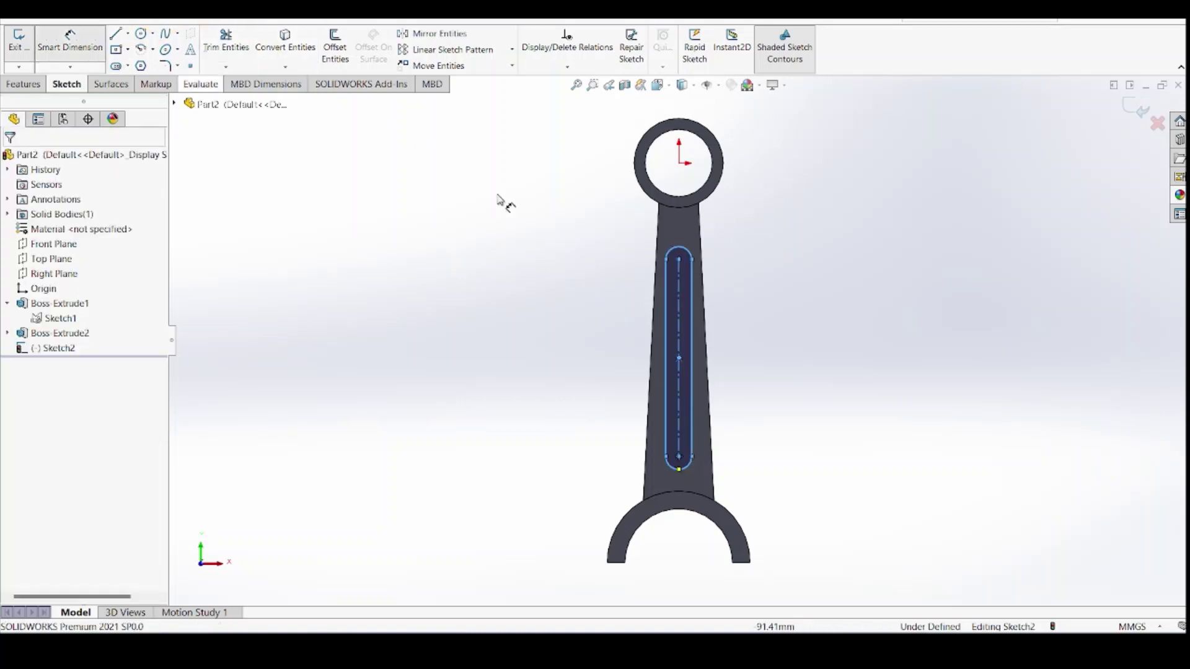
click(679, 315)
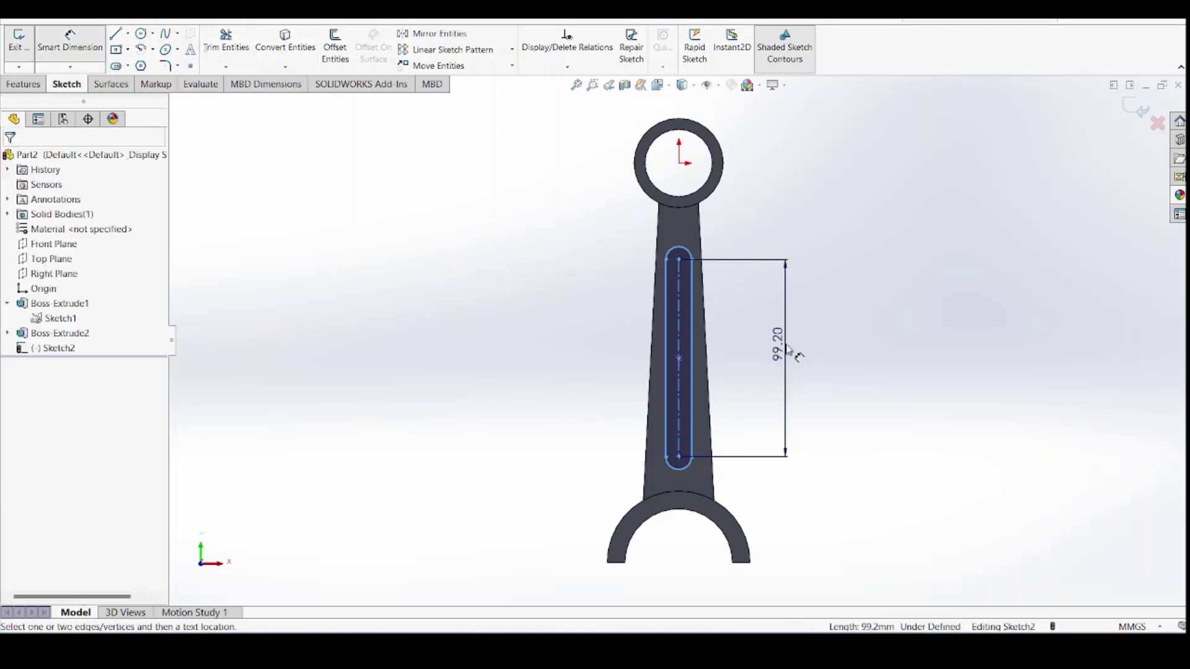
click(790, 361)
text(95)
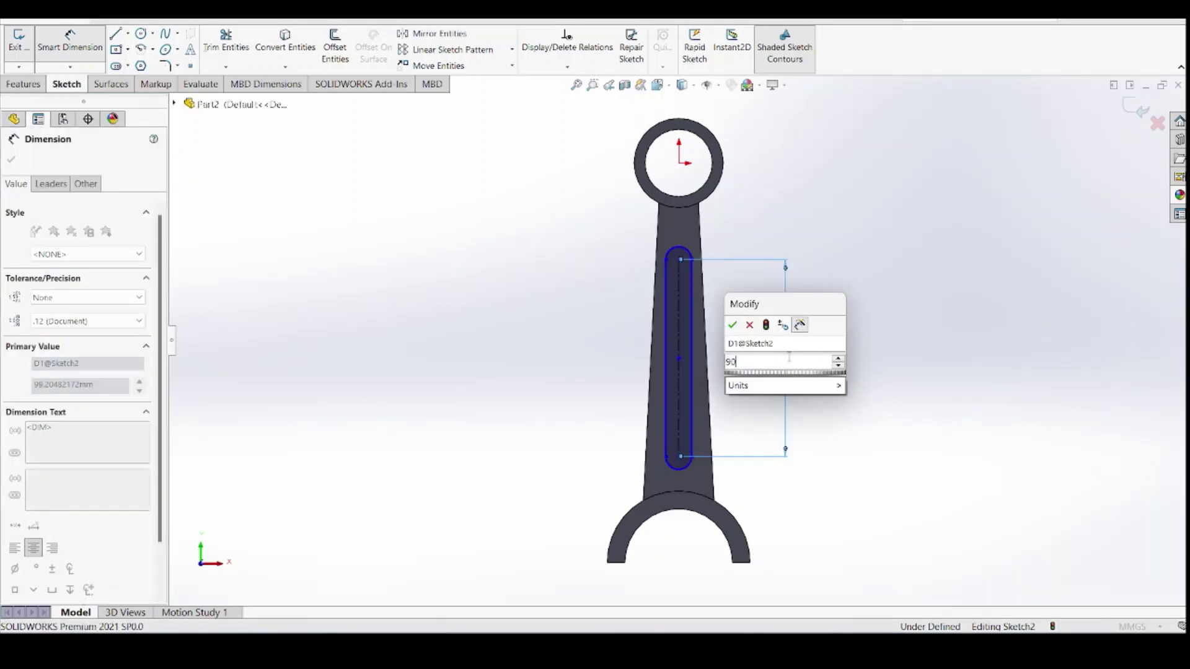
key(Return)
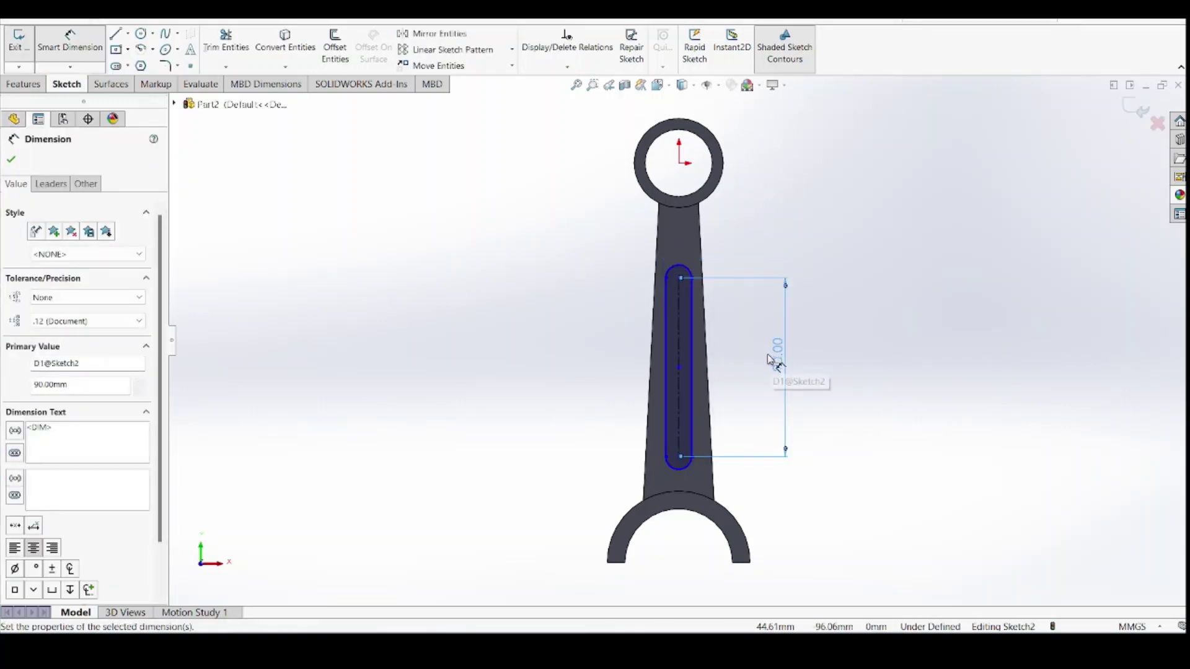
Dimension the slot's end arc with a radius of 8 mm
click(703, 265)
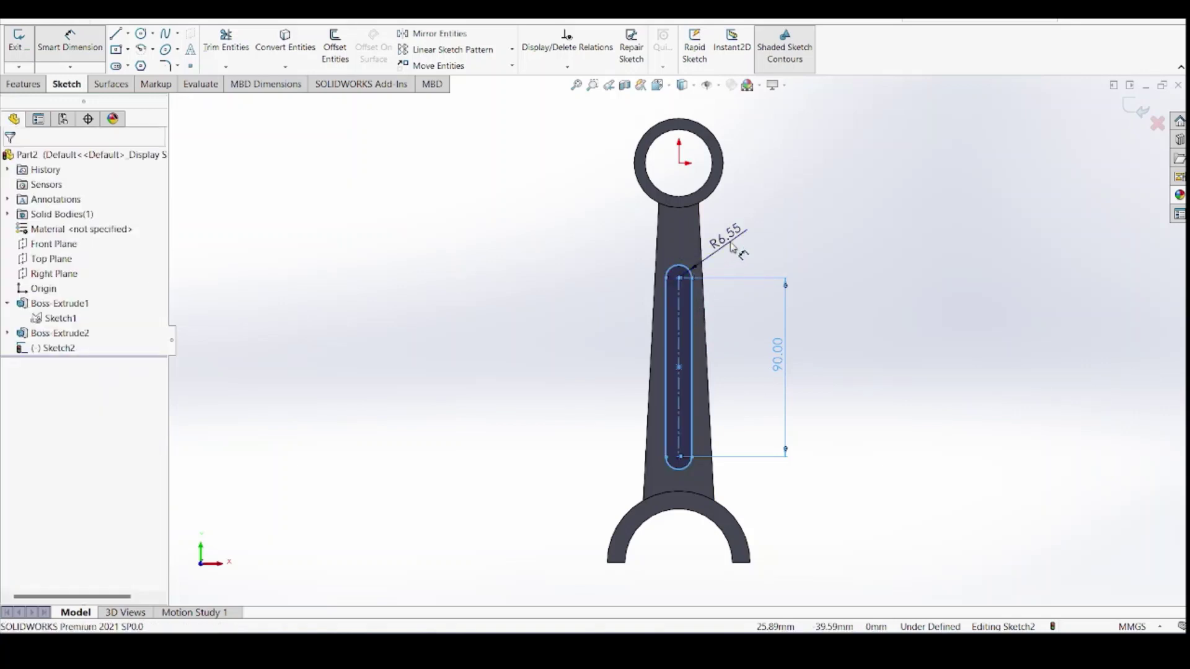
click(731, 247)
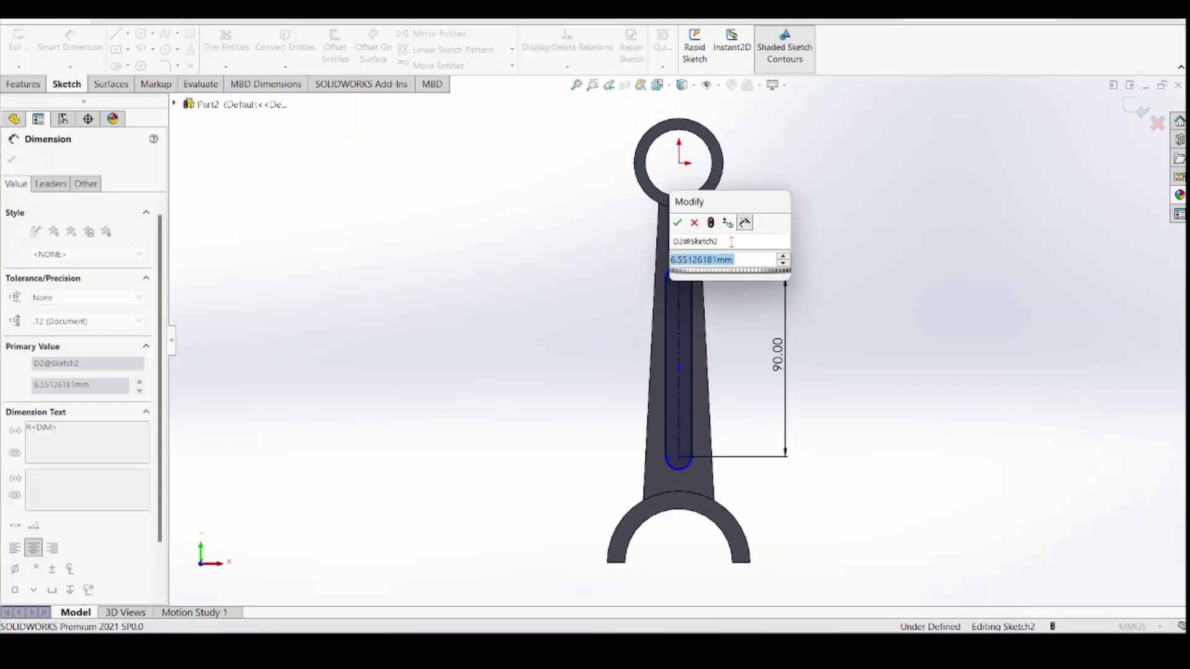
text(8)
key(Return)
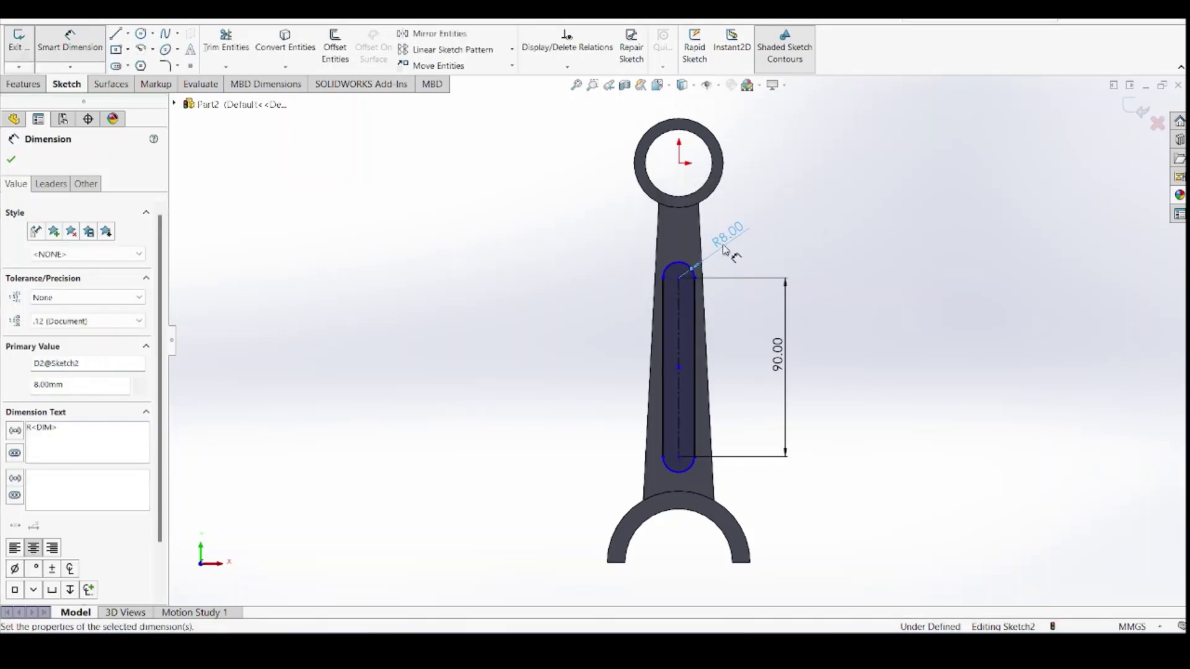
click(13, 158)
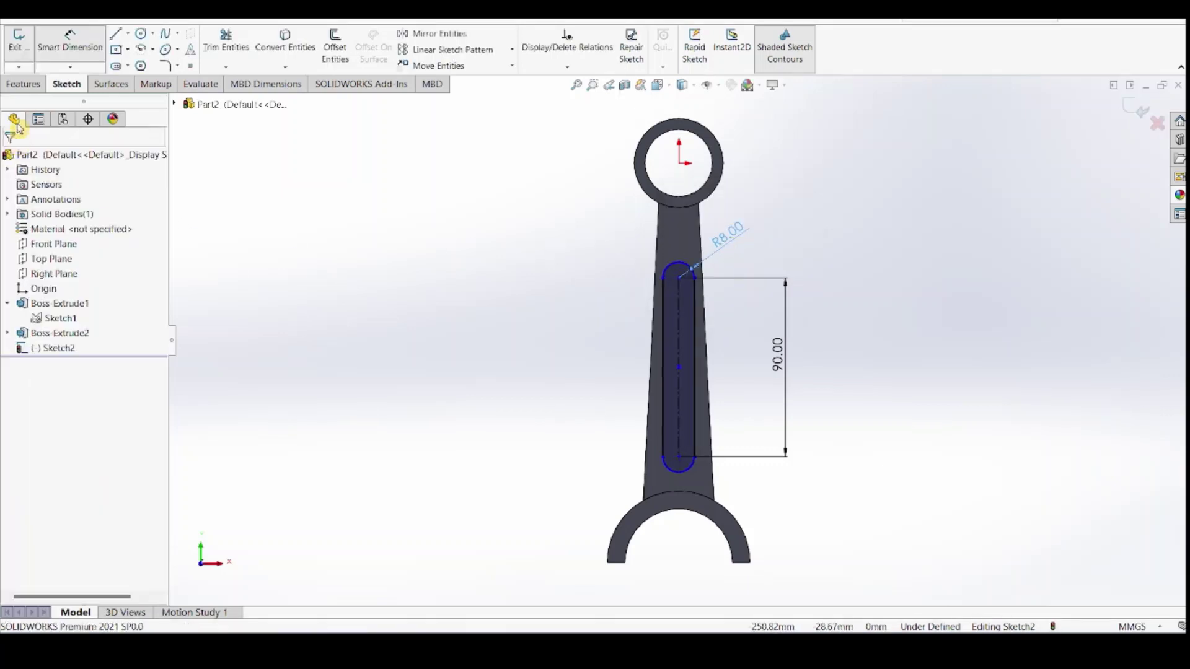
Cut the slot profile into the shank with a Blind Extruded Cut 4 mm deep
click(28, 86)
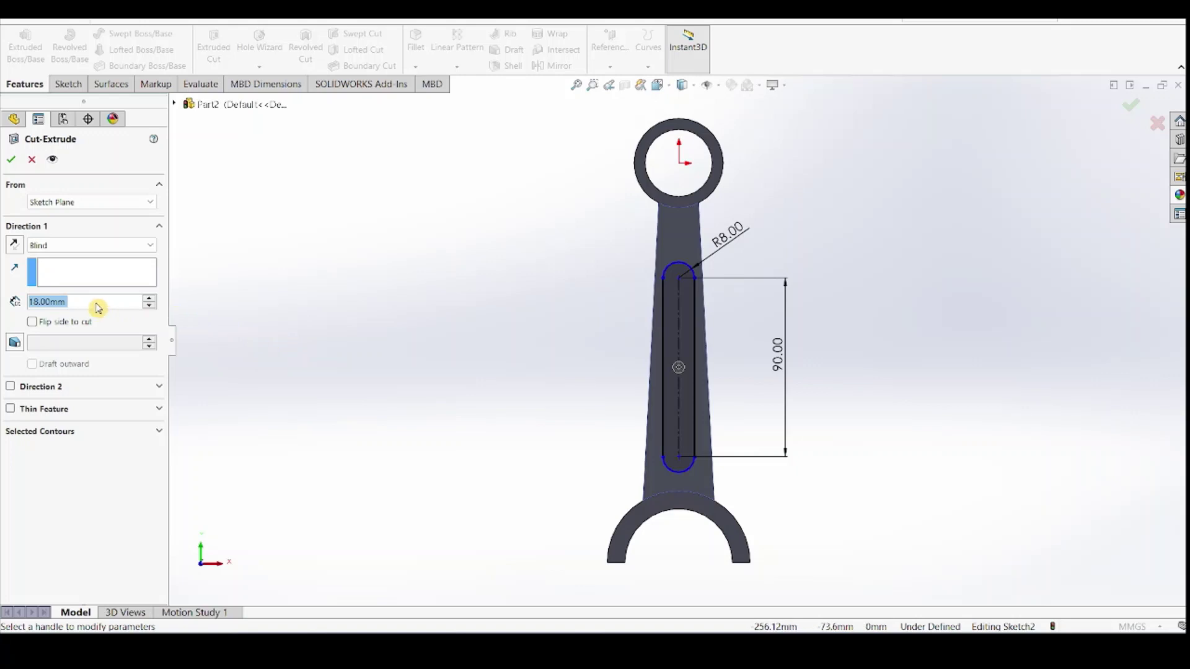
text(4)
key(Return)
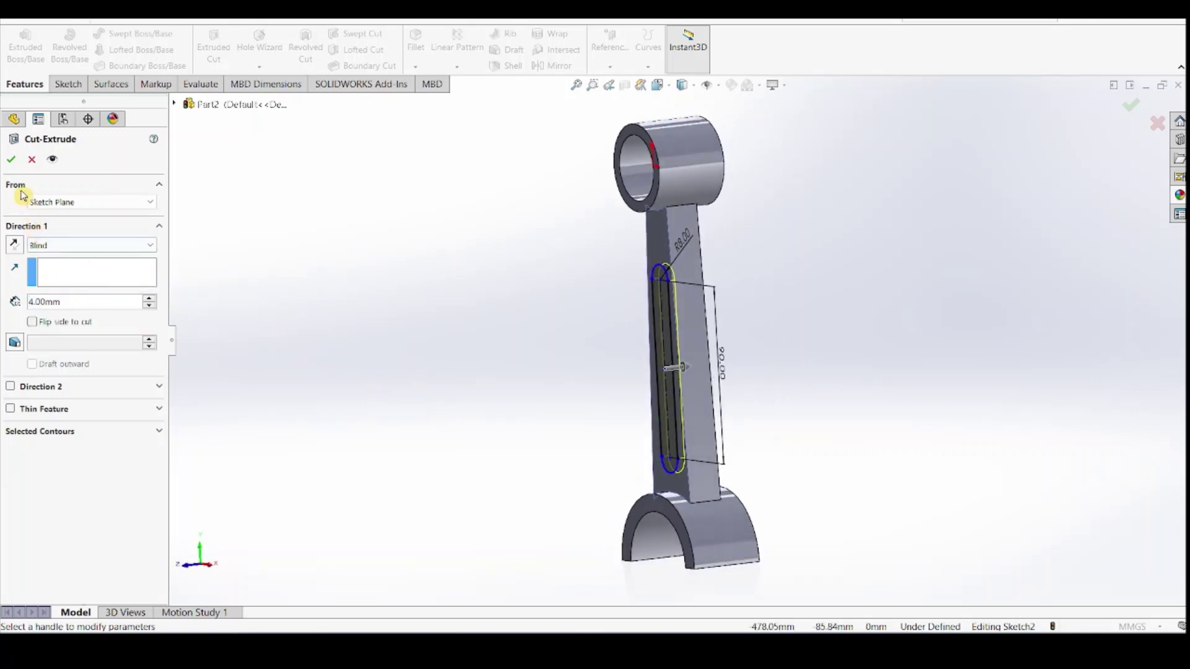
click(13, 162)
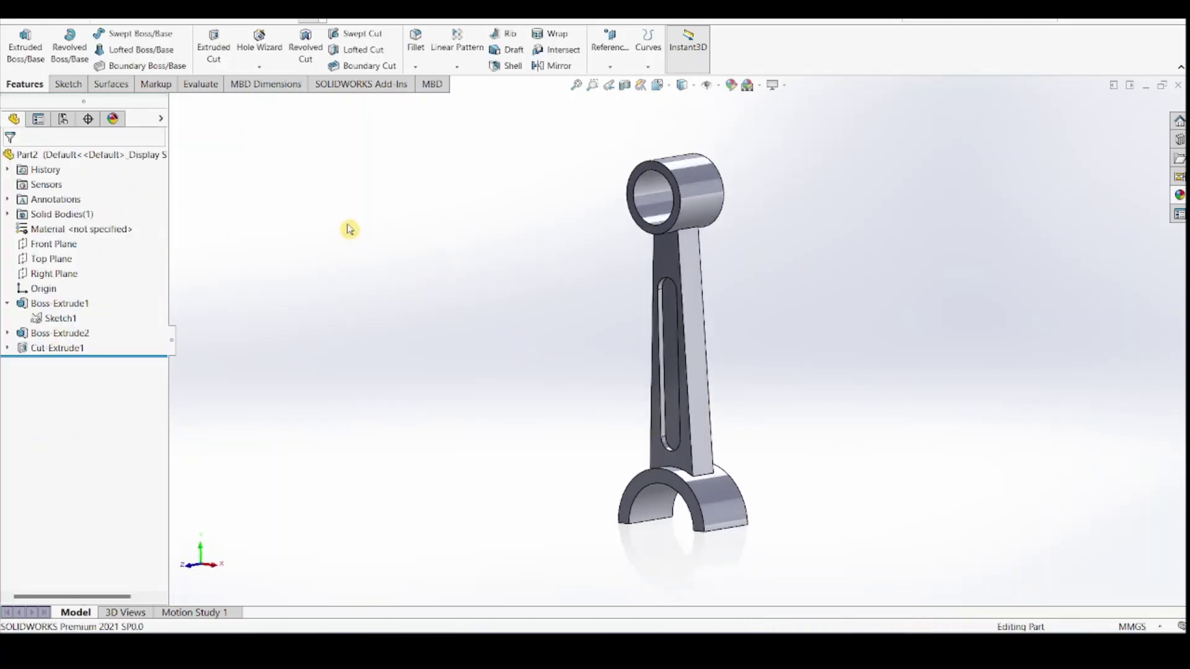
Mirror the slot cut about the Front Plane onto the opposite side of the shank
click(558, 66)
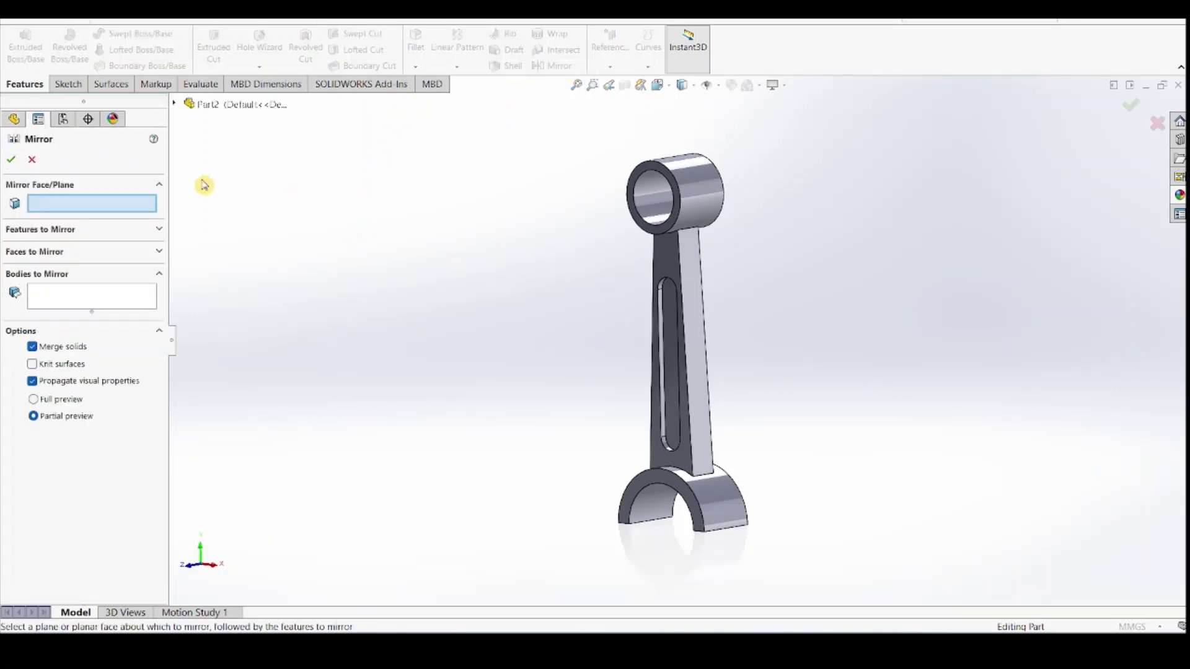
click(175, 104)
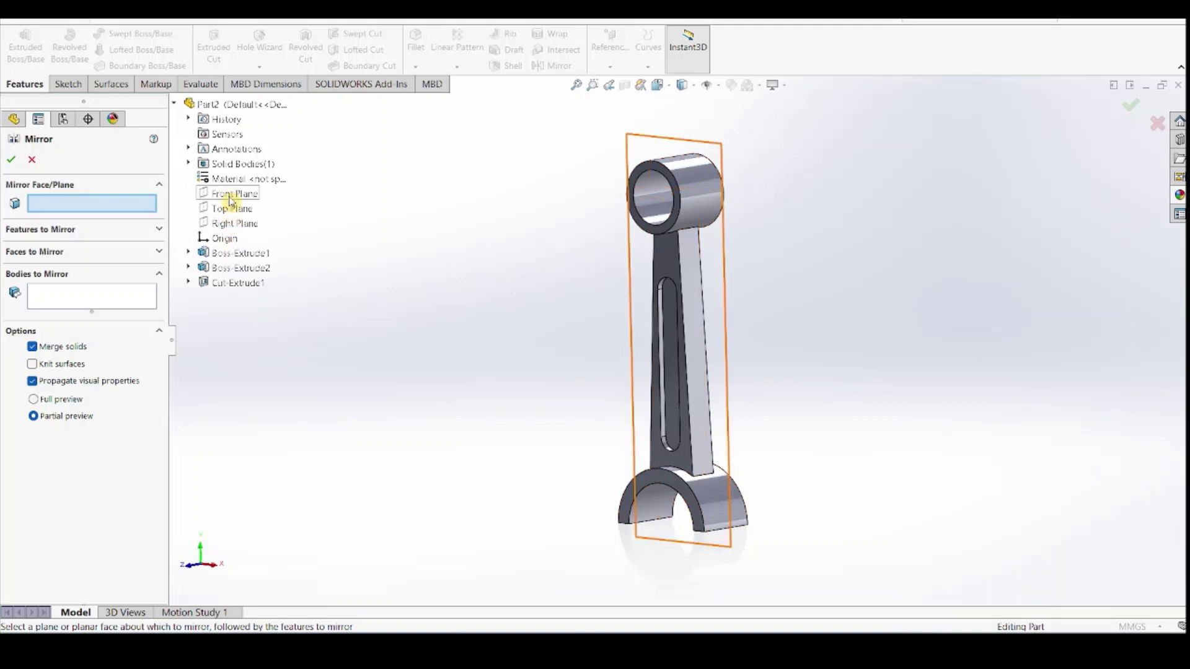
click(229, 195)
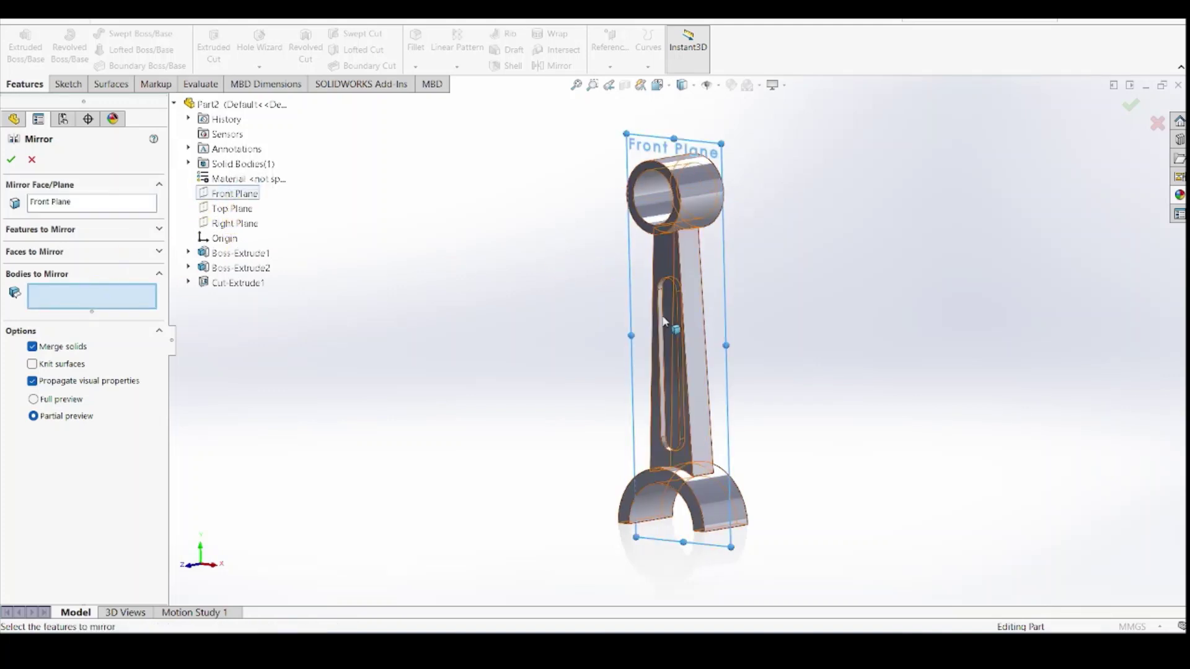
click(69, 232)
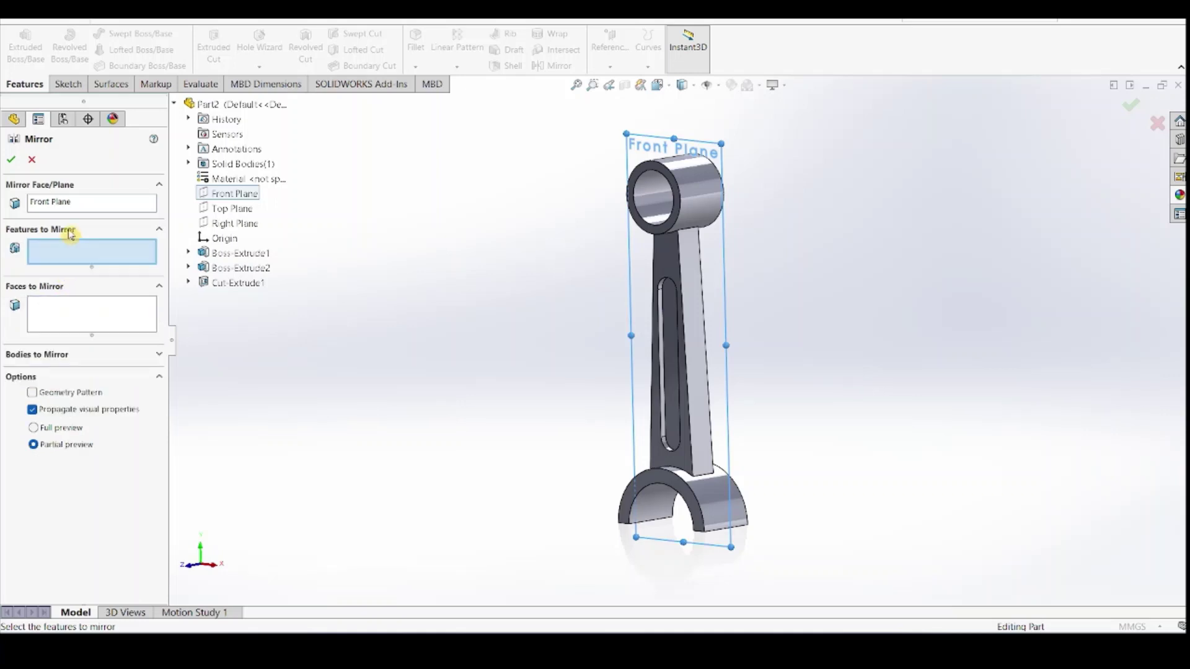
click(671, 305)
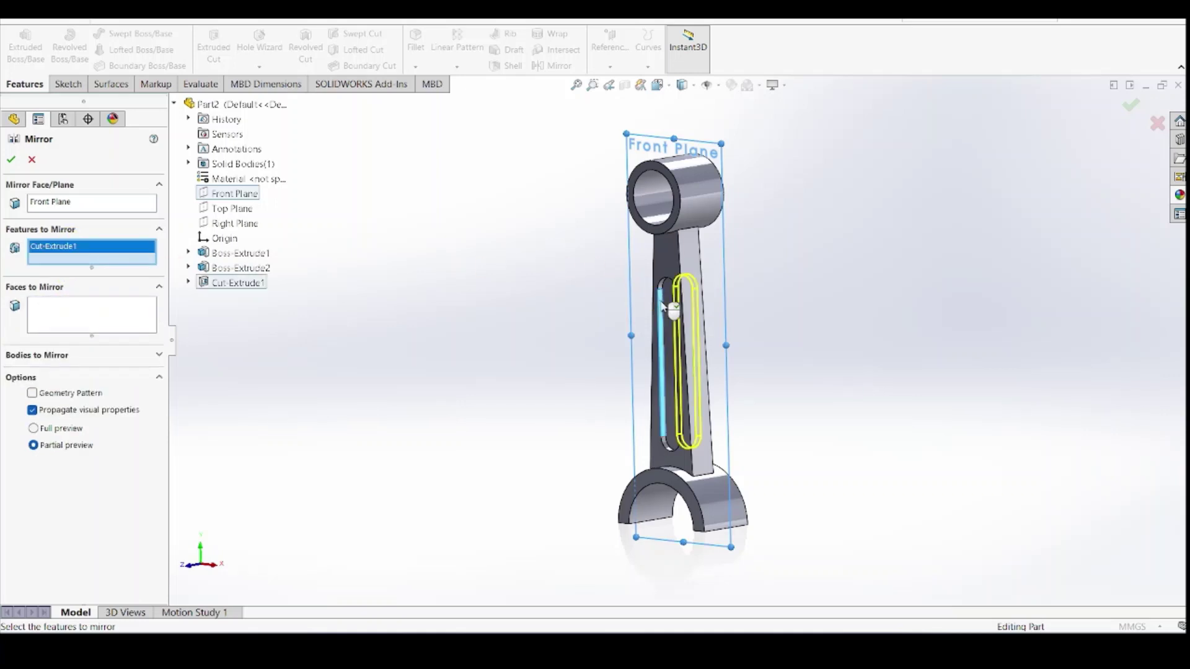
click(13, 161)
Fillet the rim edges and floor faces of both slot pockets with a 1 mm radius
mouse_move(757, 353)
middle_down()
mouse_move(597, 392)
mouse_move(763, 347)
middle_up()
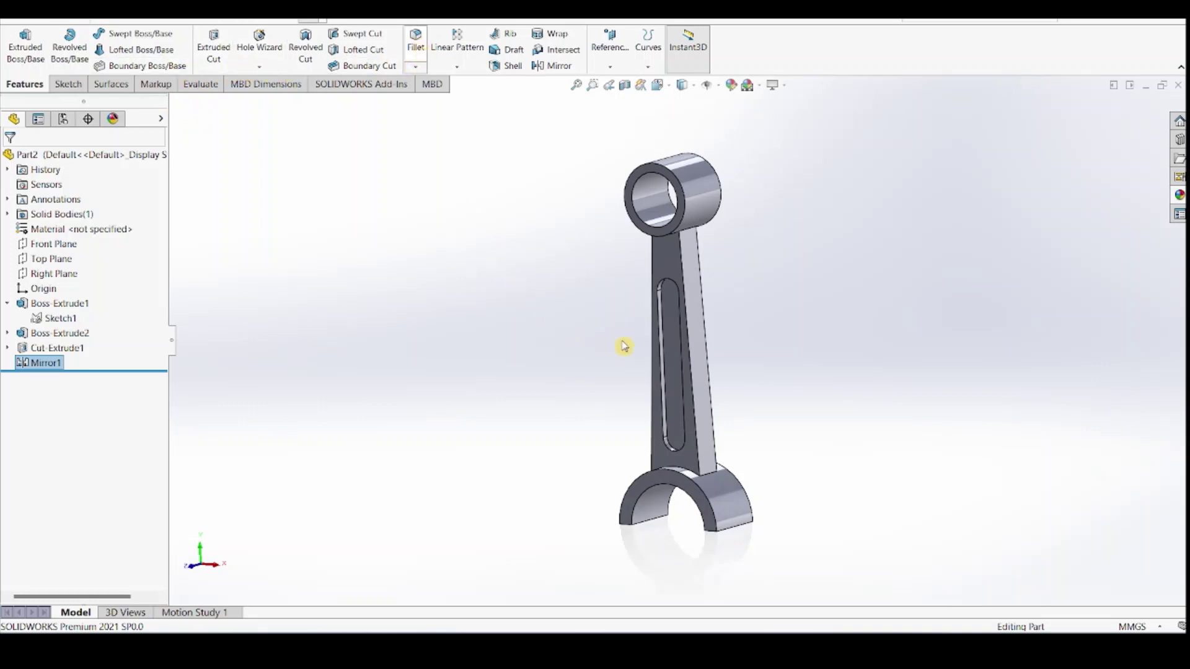
scroll(667, 338, down, 5)
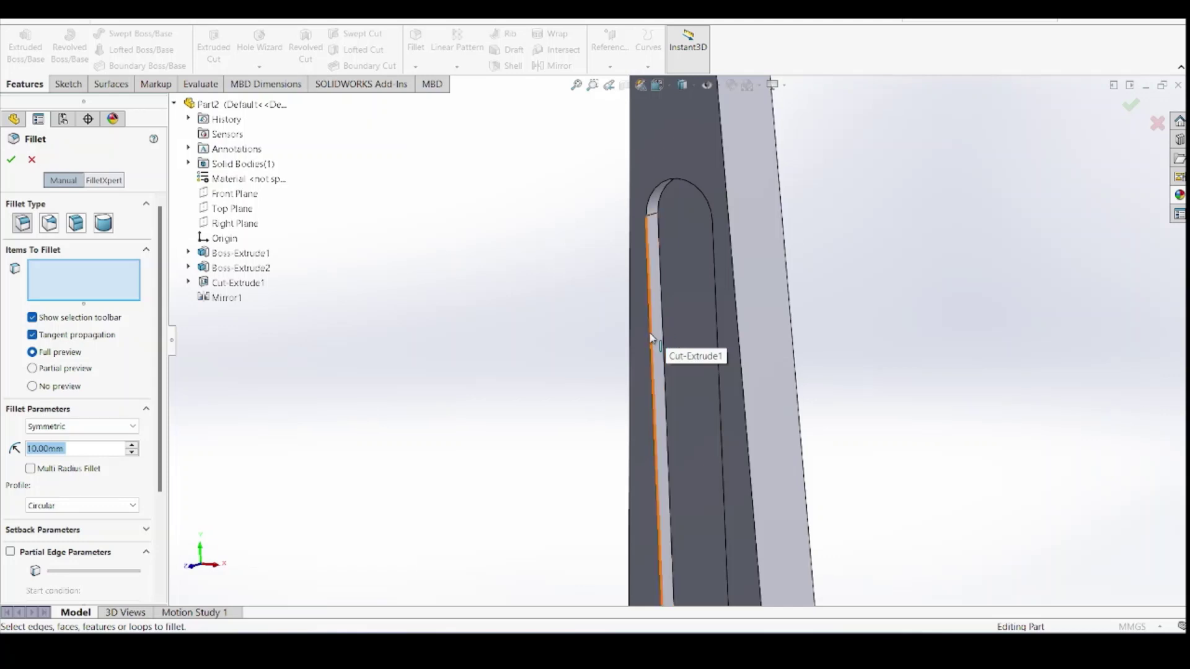
click(651, 337)
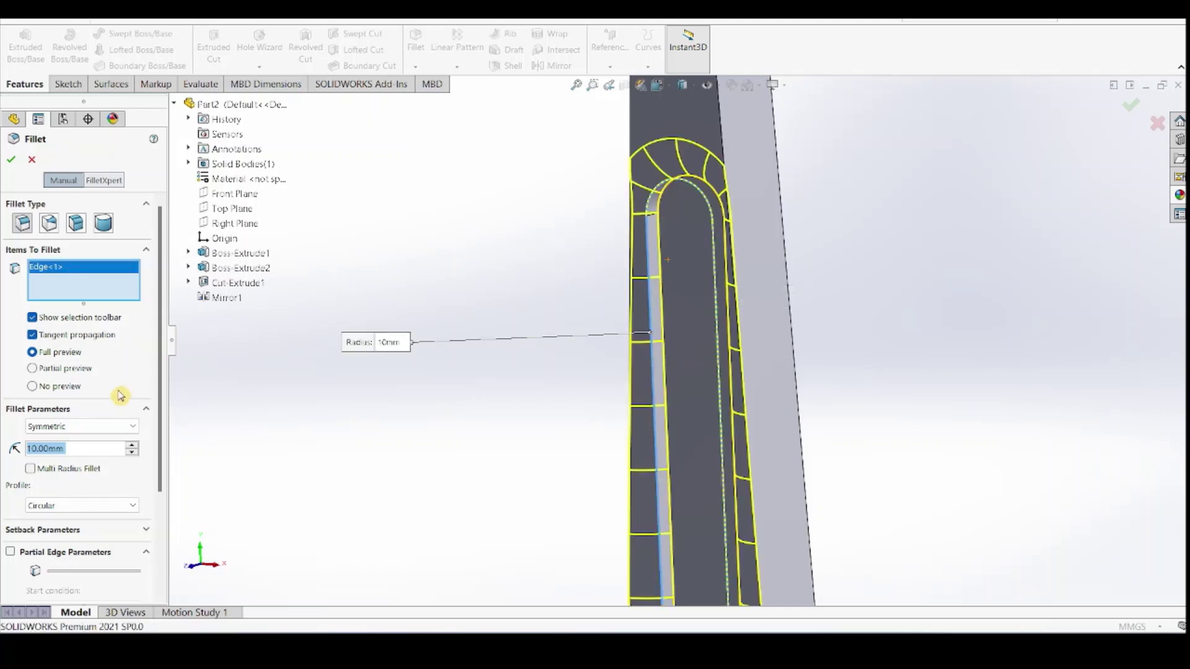
text(1)
key(Return)
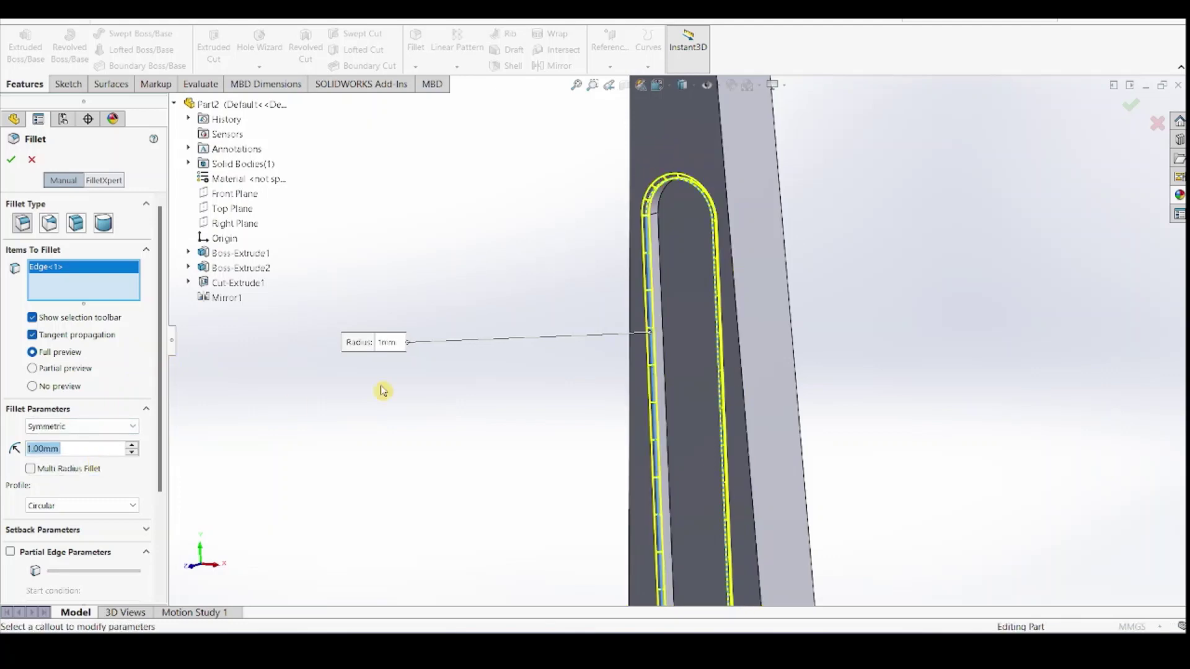
click(677, 280)
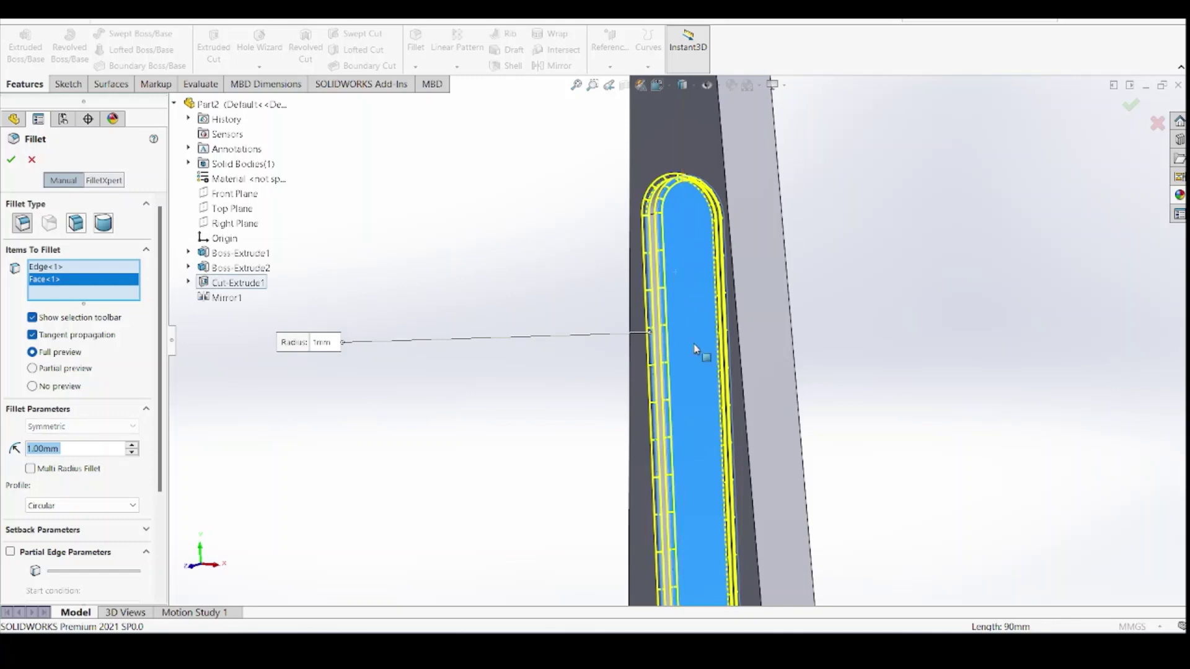
middle_drag(830, 377, 802, 273)
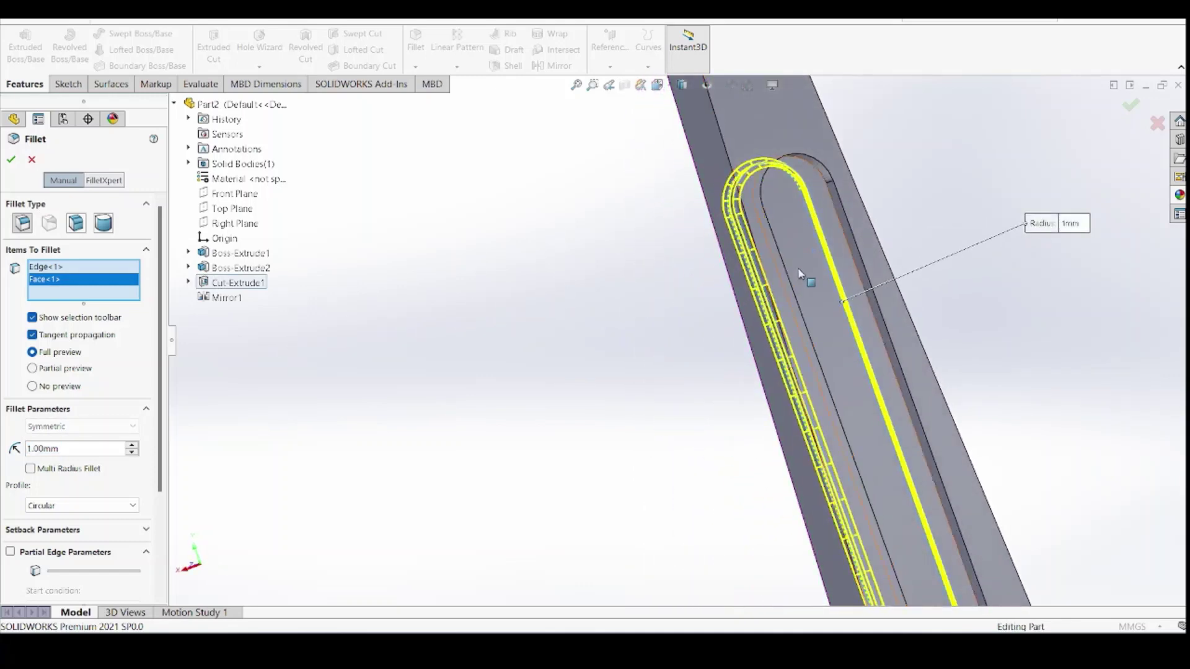
click(818, 259)
click(848, 230)
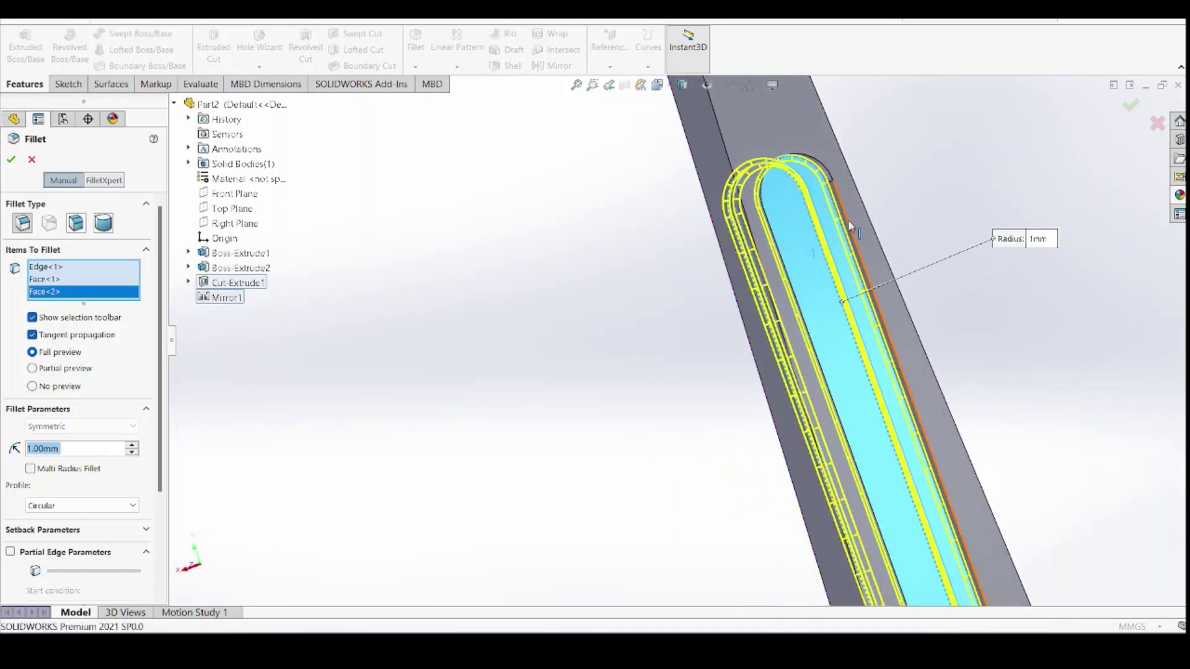
click(14, 155)
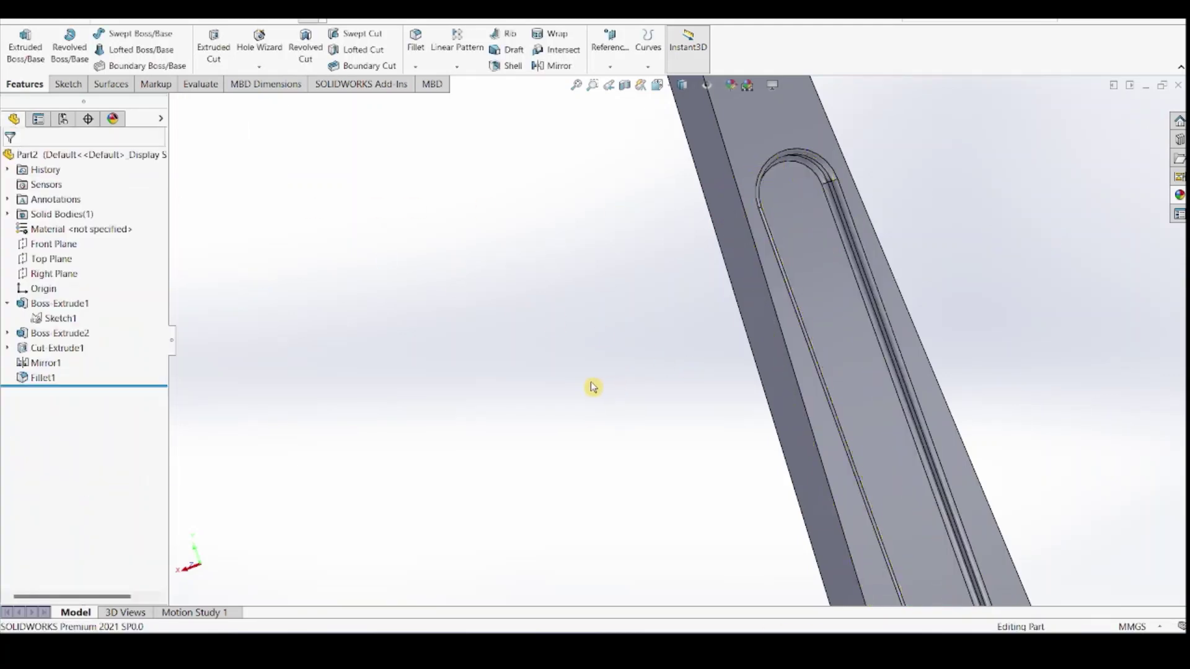
Fillet the two edges where the shank meets the small-end ring with a 22.5 mm radius
middle_drag(593, 387, 754, 398)
scroll(758, 389, up, 4)
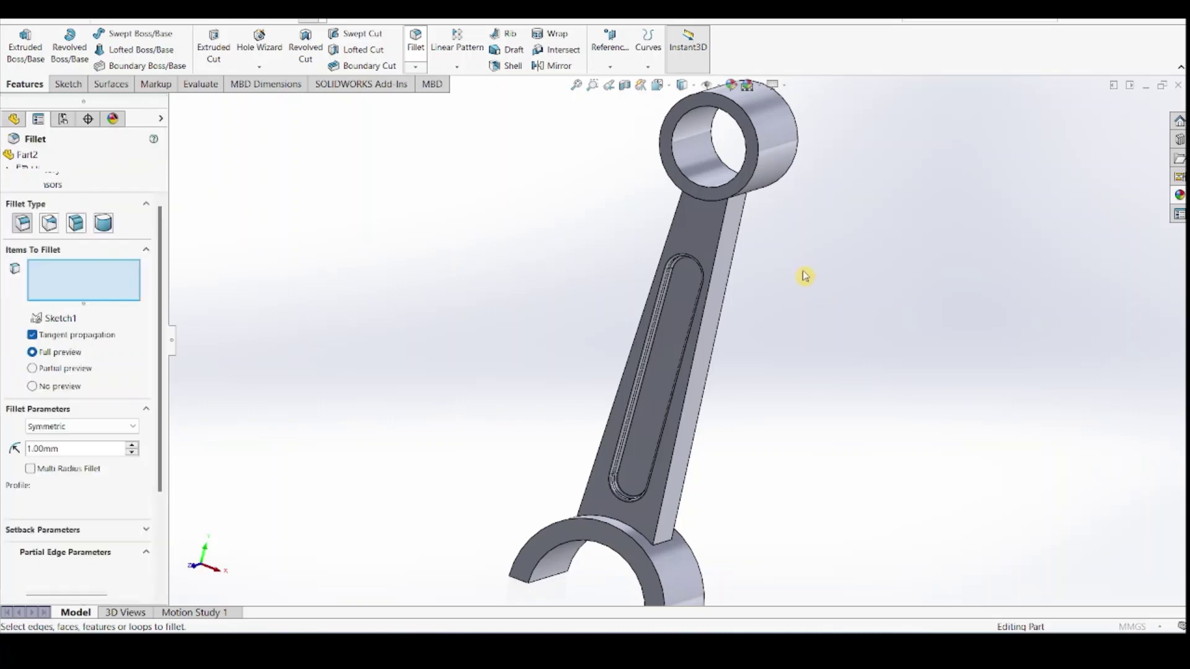
middle_drag(805, 277, 793, 240)
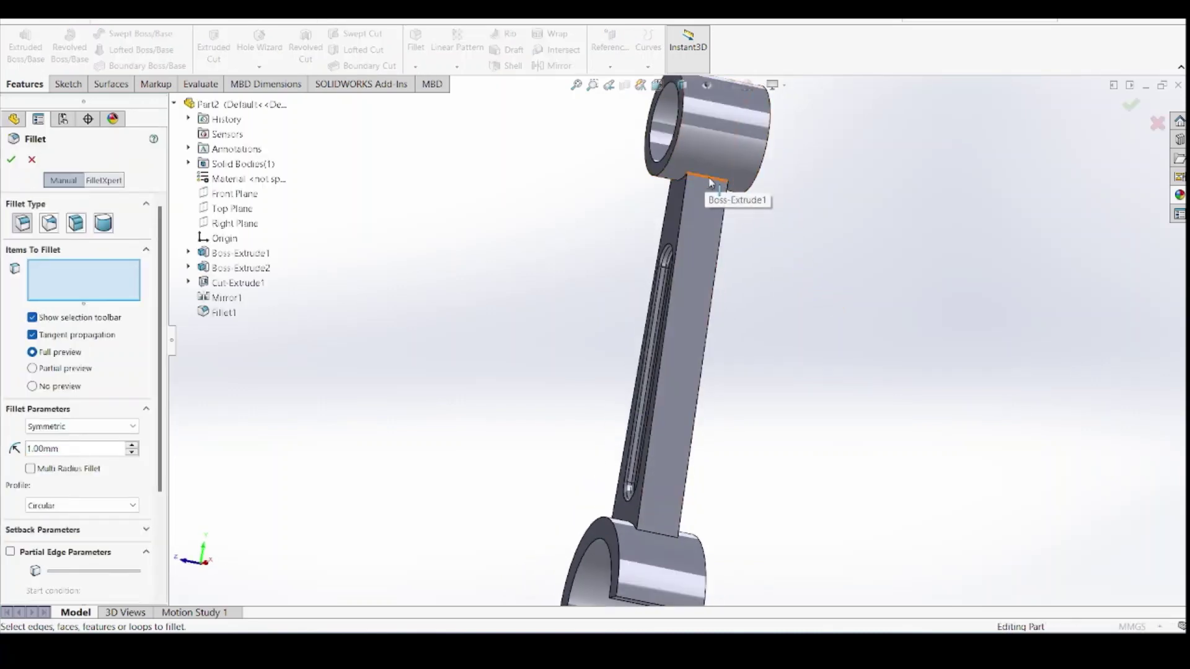
click(711, 183)
middle_drag(510, 247, 644, 201)
click(645, 201)
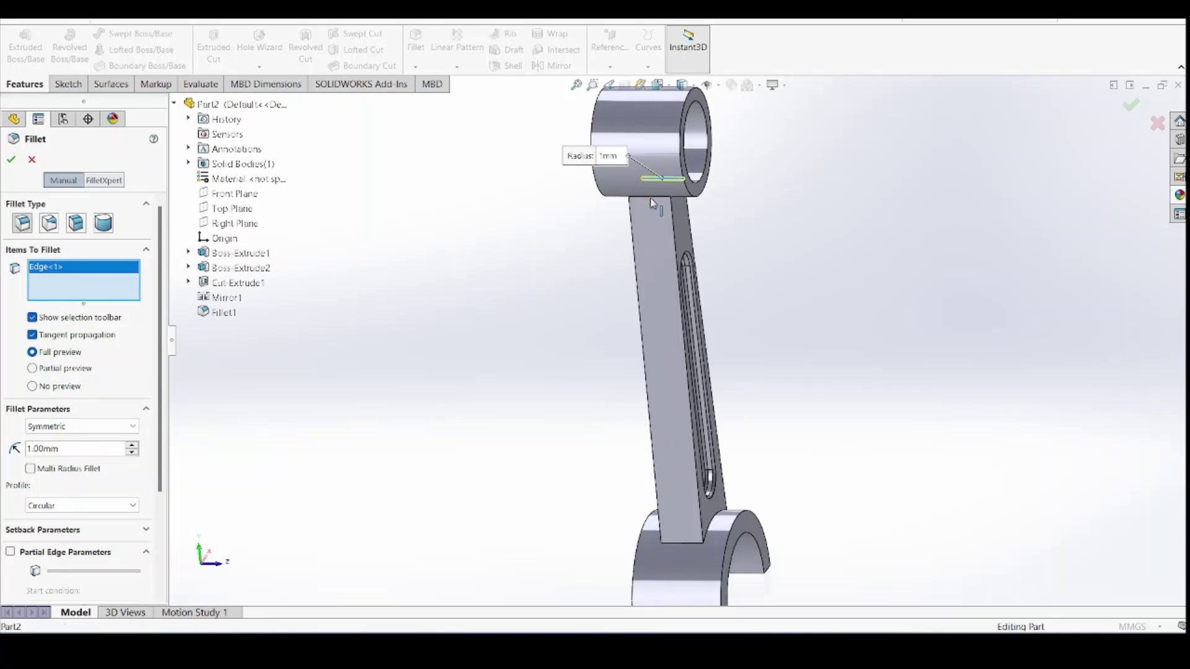
middle_drag(797, 337, 670, 309)
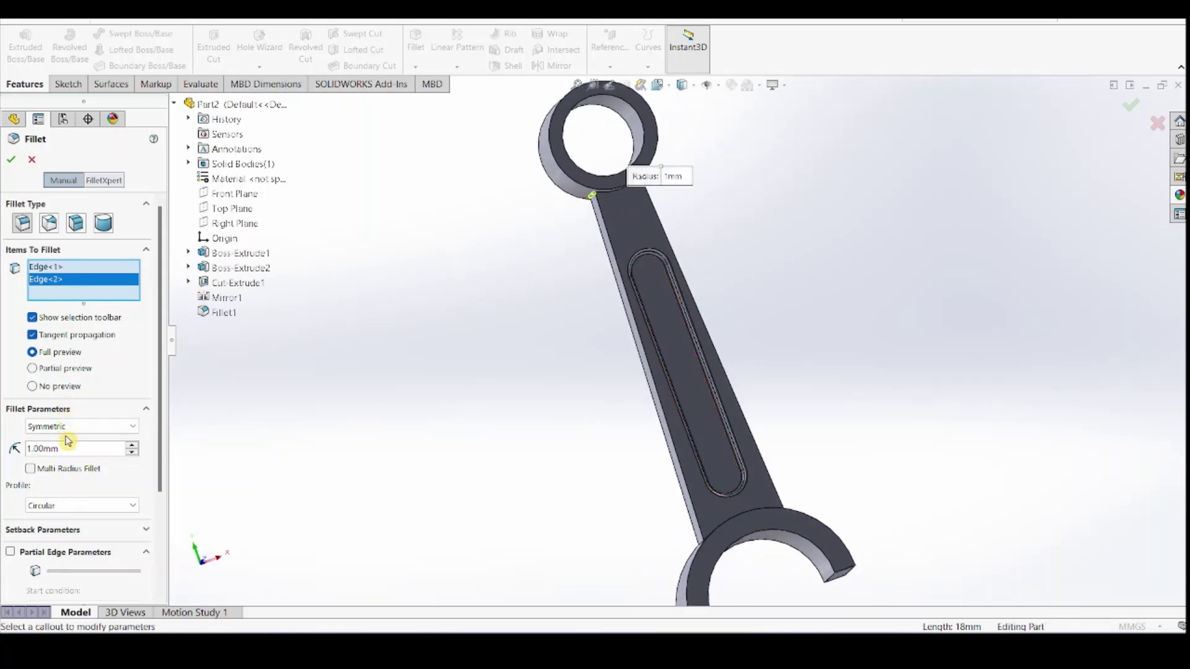
drag(70, 451, 4, 454)
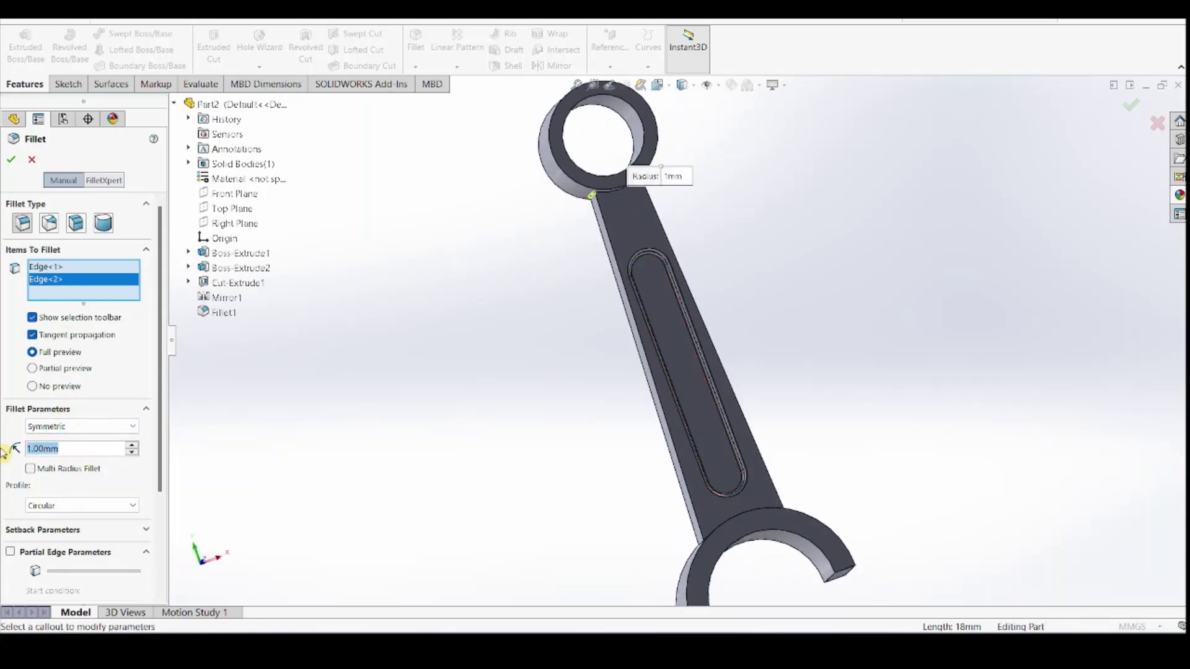
text(22.5)
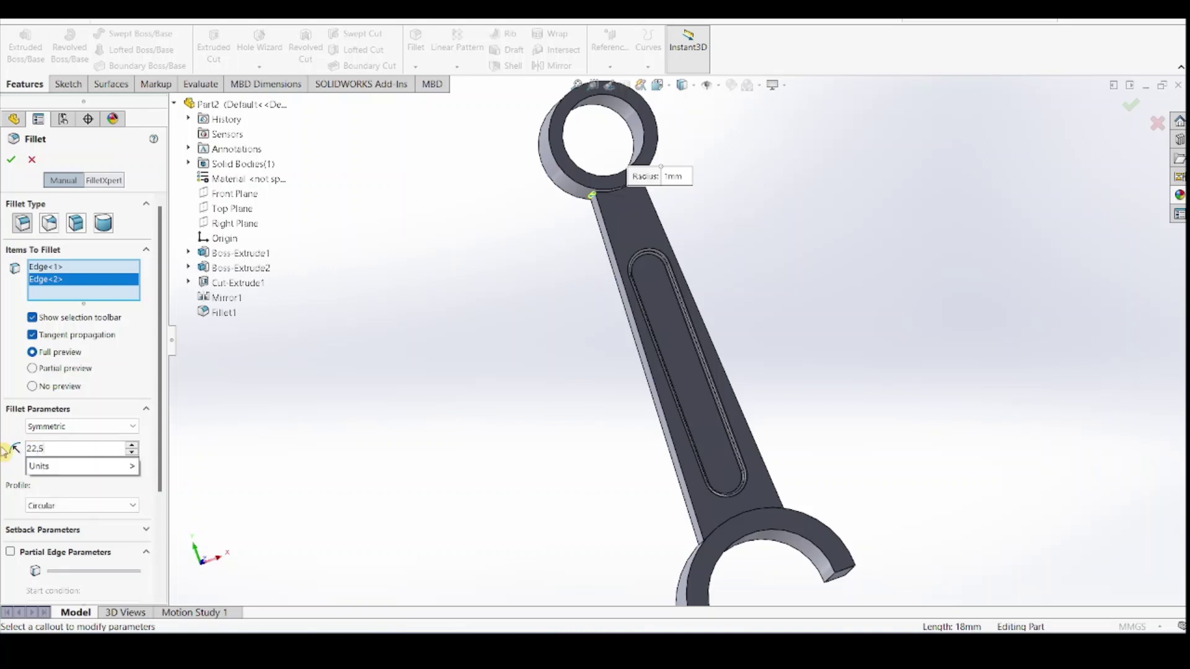
key(Return)
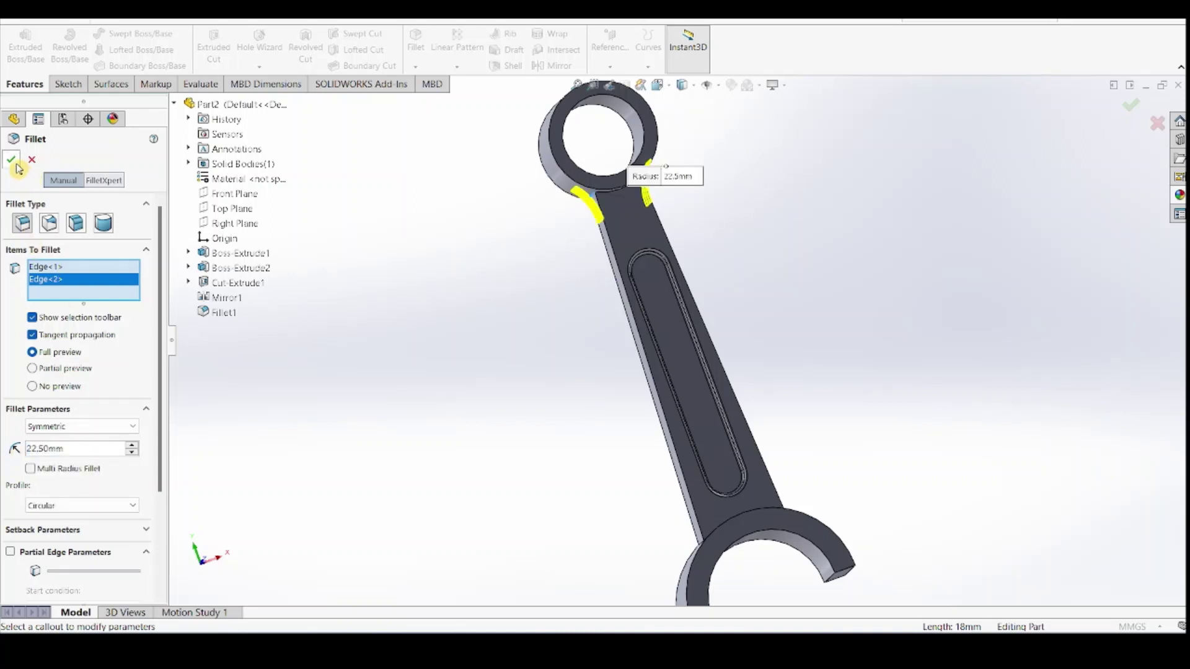
click(11, 159)
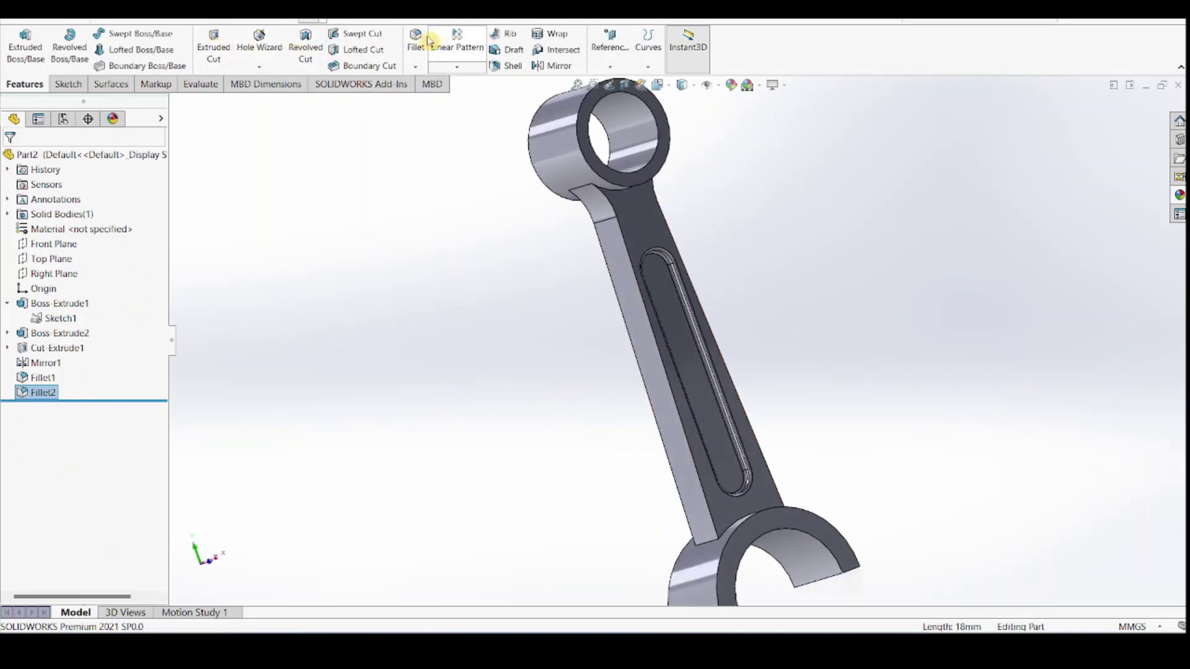
Fillet the two edges where the shank meets the half-ring big end with a 40 mm radius
click(708, 553)
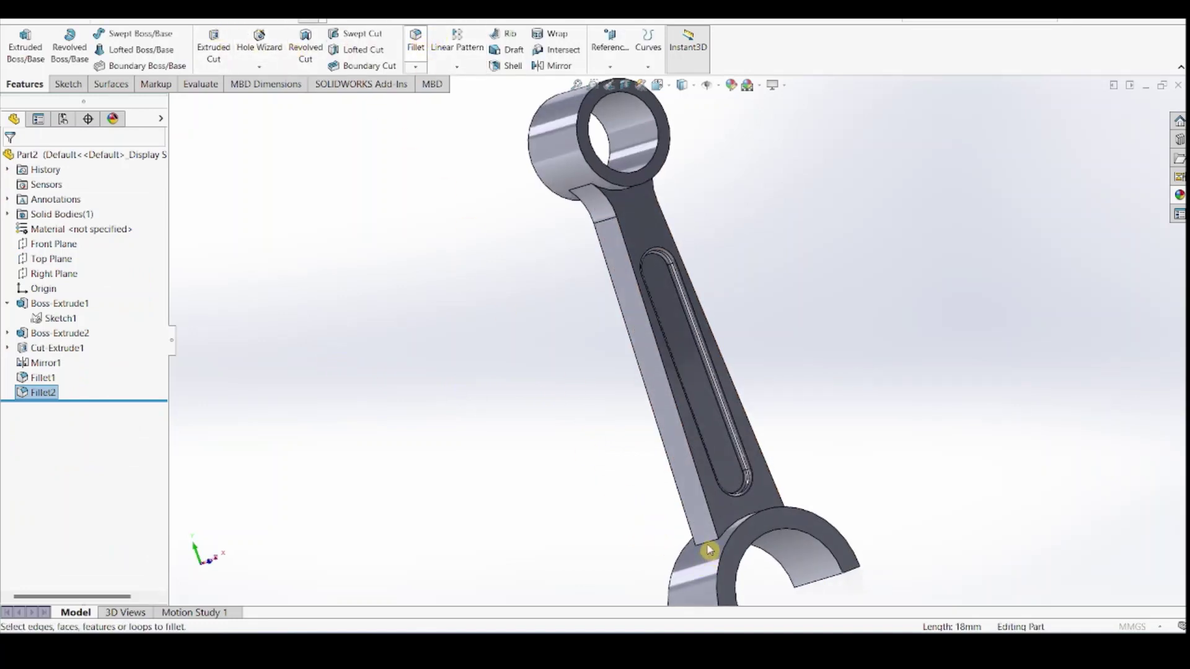
key(Return)
middle_drag(916, 503, 837, 545)
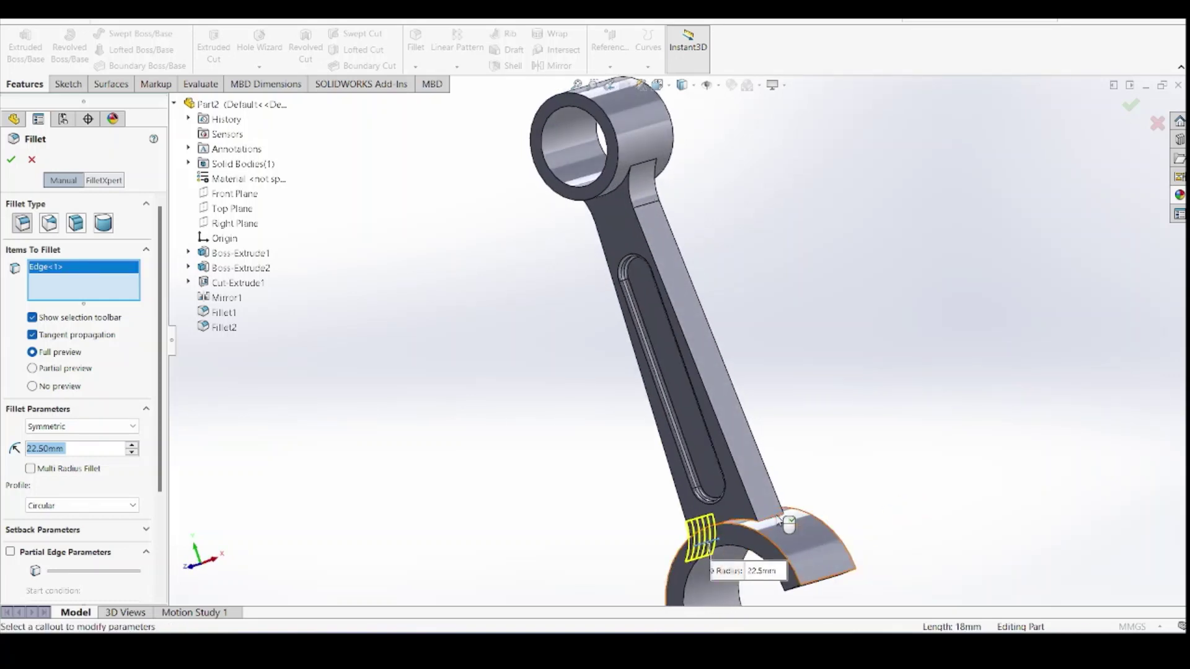
click(782, 524)
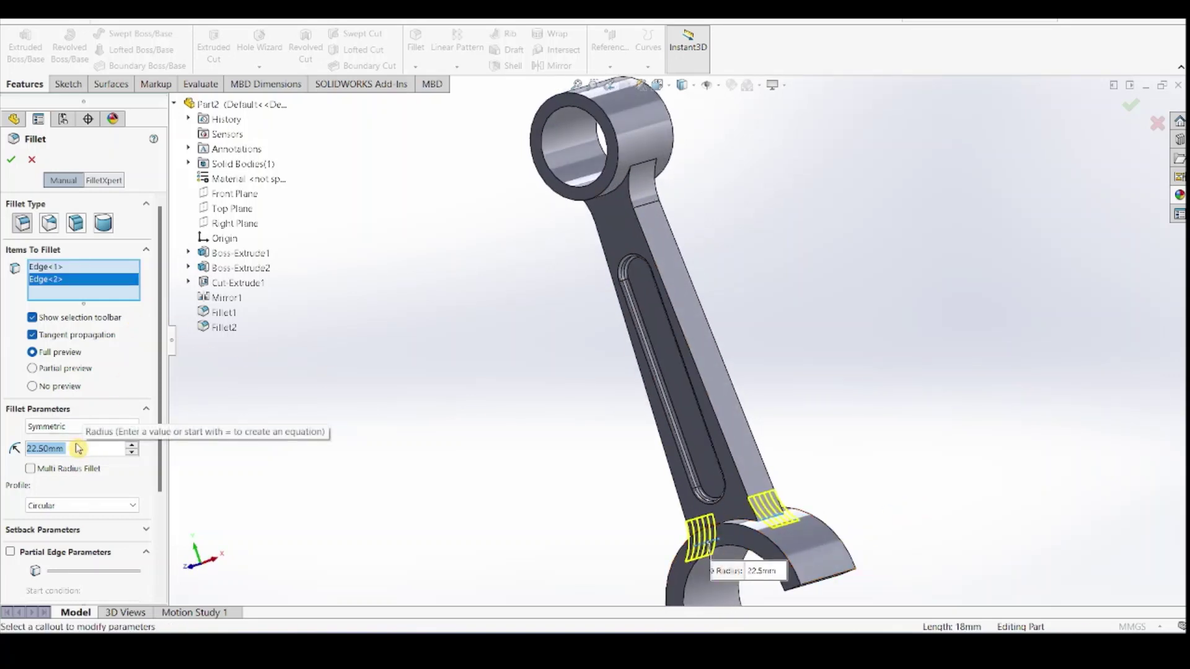
text(40)
key(Return)
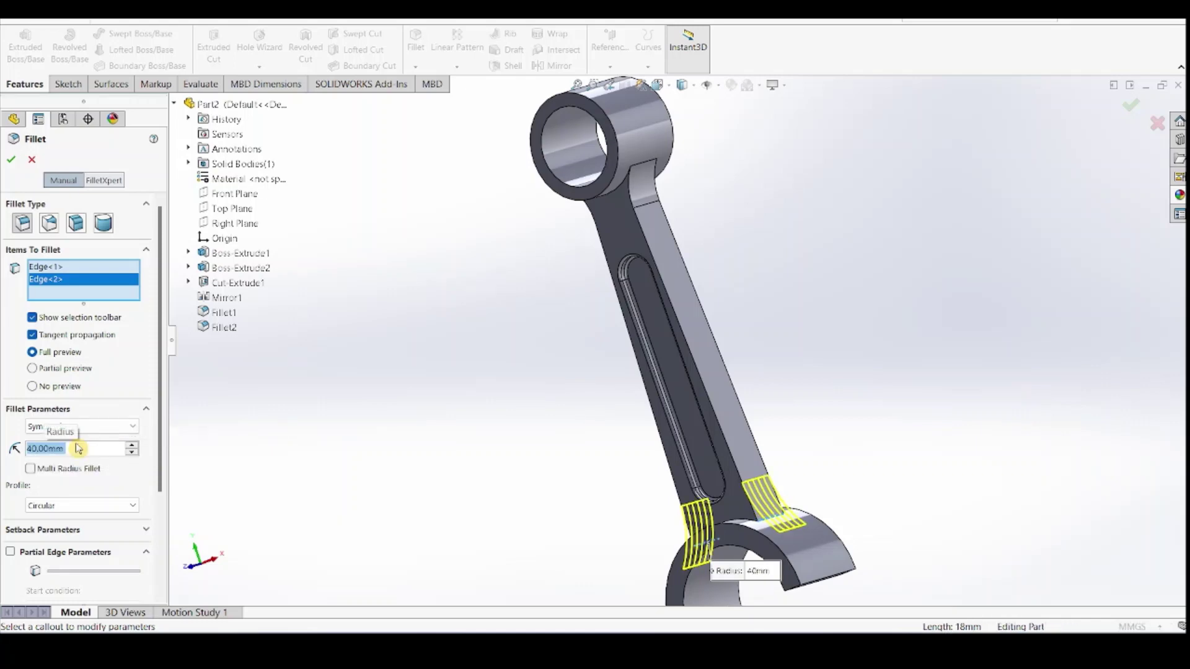
click(13, 161)
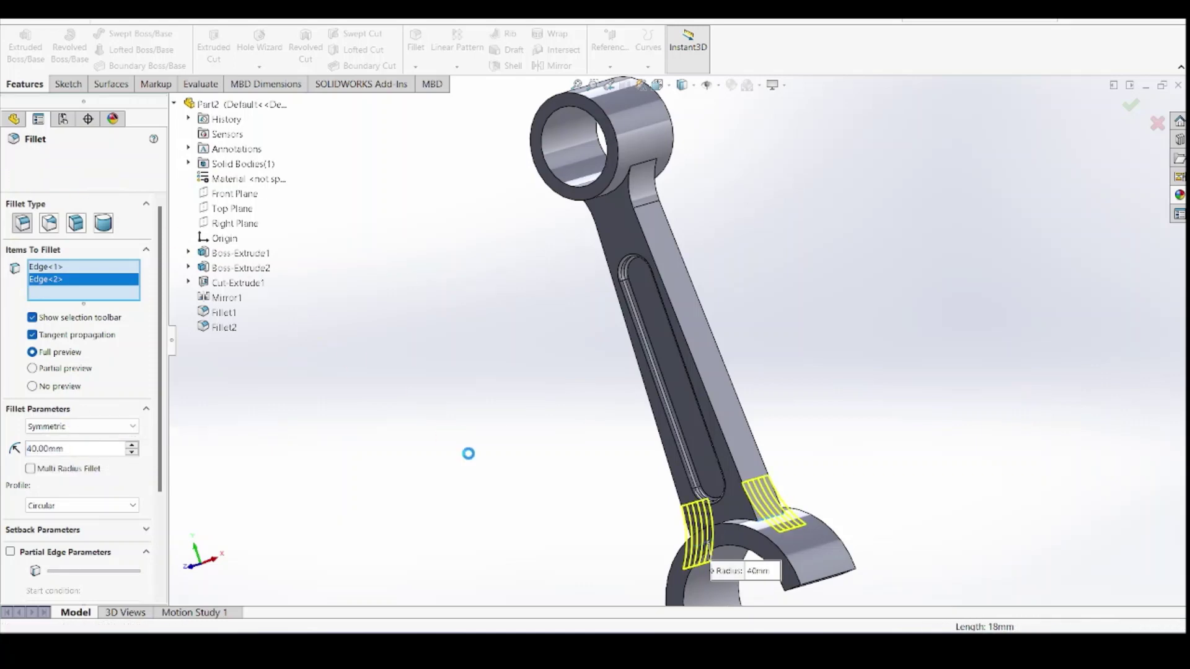
Create a reference plane offset 30 mm from the big end's flat lower face, flipped upward toward the shank
middle_drag(526, 440, 562, 444)
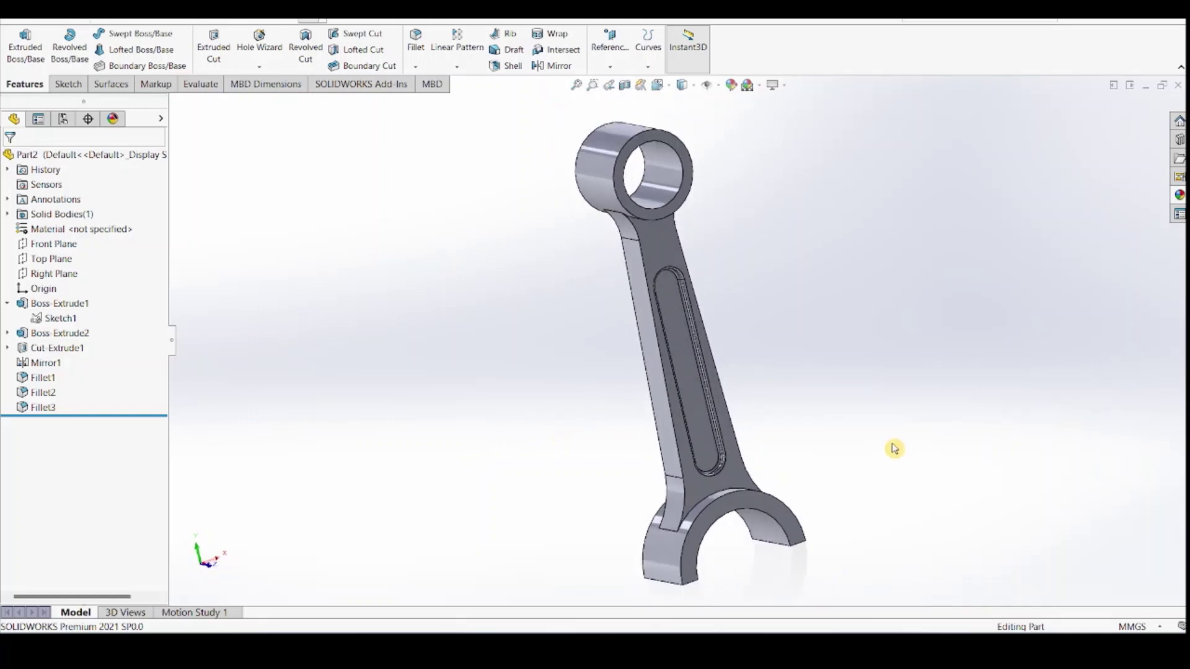
middle_drag(887, 445, 775, 435)
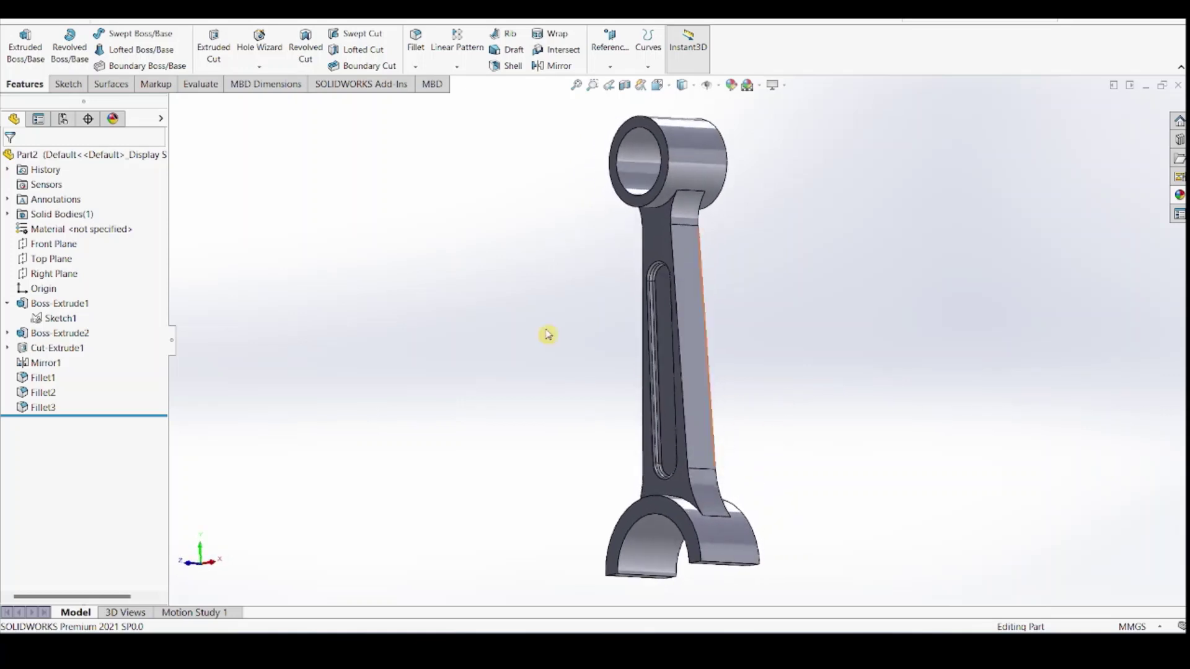
click(607, 72)
click(616, 88)
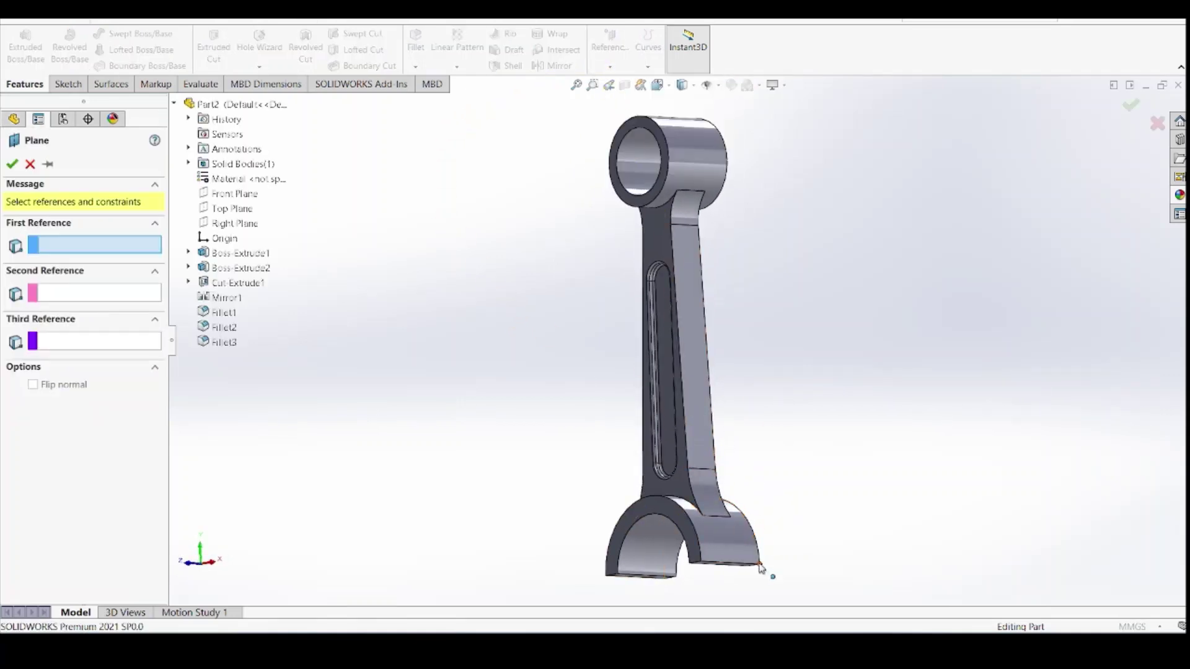
middle_drag(760, 568, 764, 503)
click(755, 537)
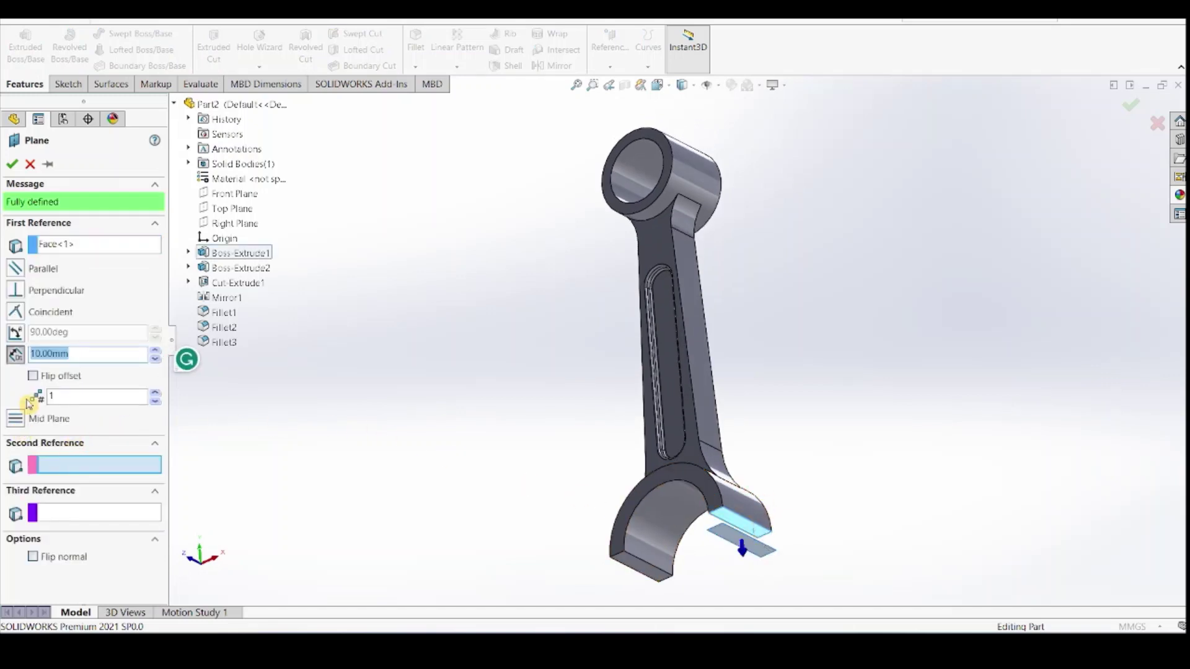
click(34, 376)
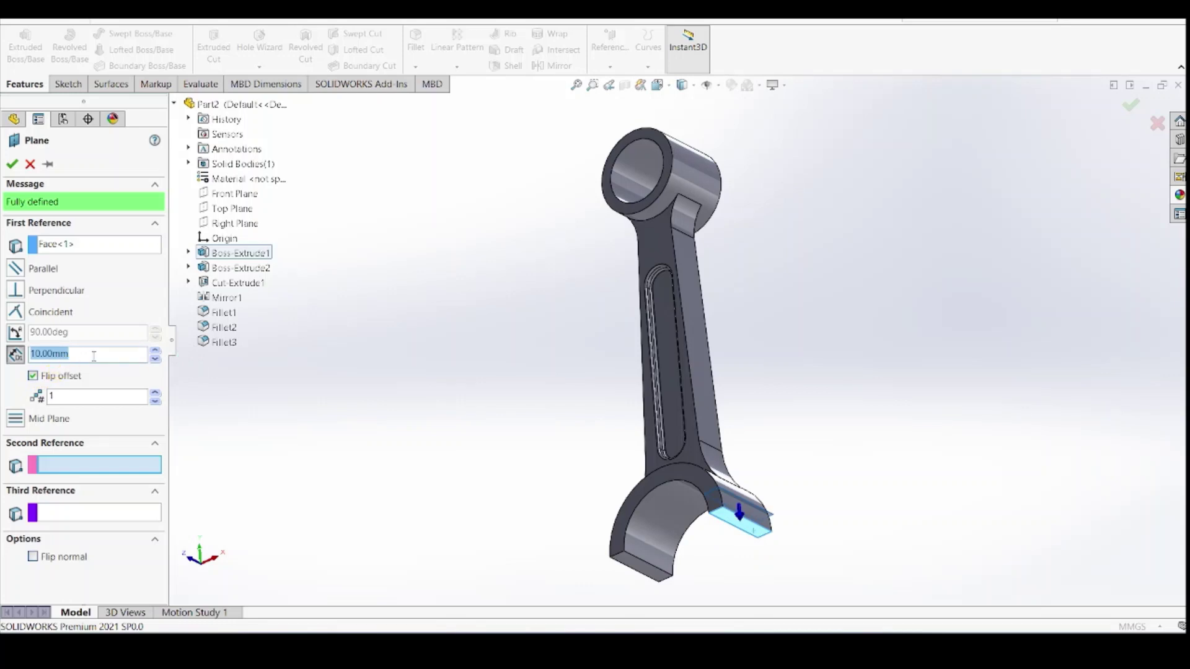
text(30)
key(Return)
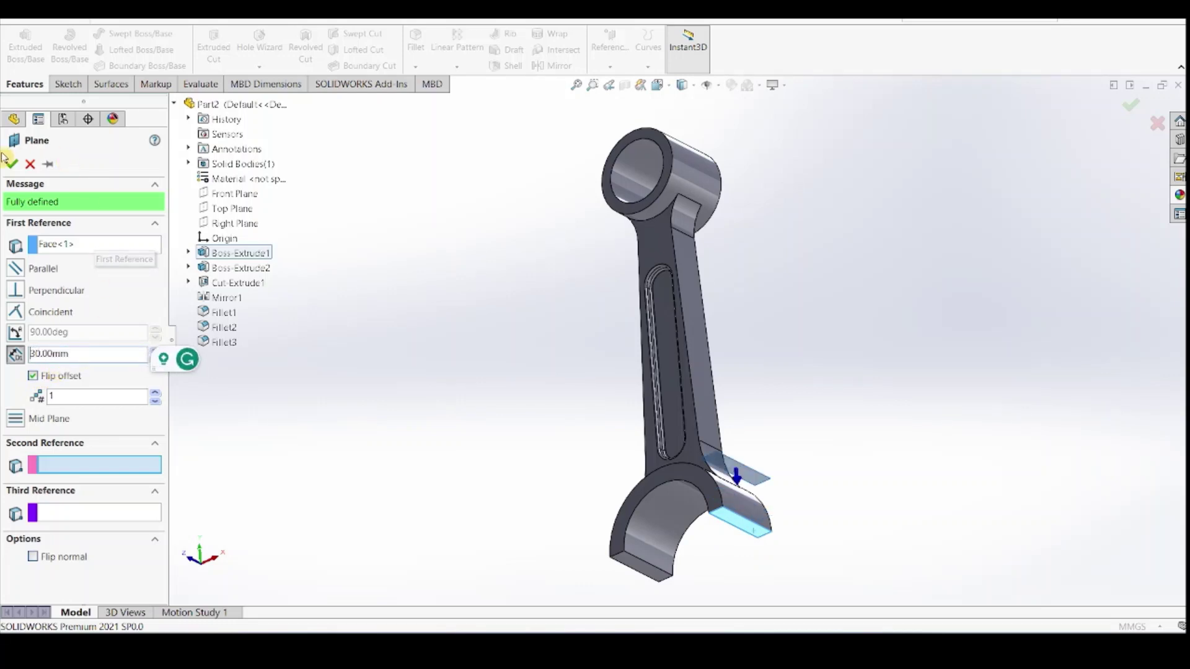
click(12, 165)
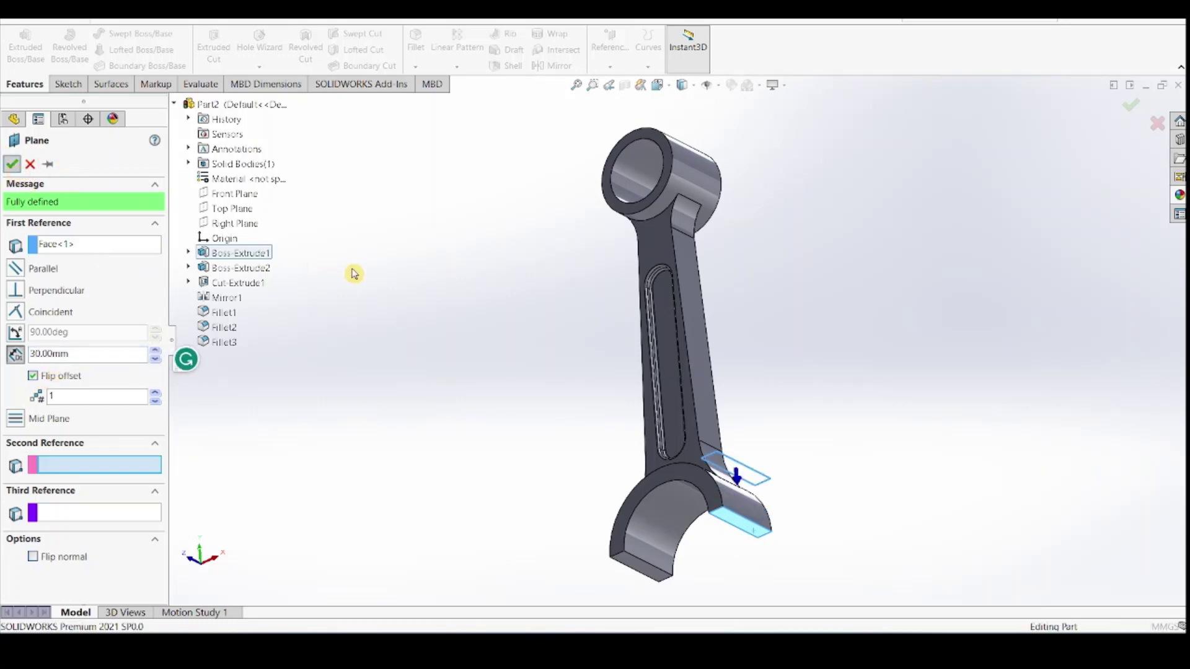
Sketch a horizontal centerpoint straight slot on the new plane, centred on the origin, about 89 mm between arc centres and 19 mm wide
click(68, 83)
click(24, 54)
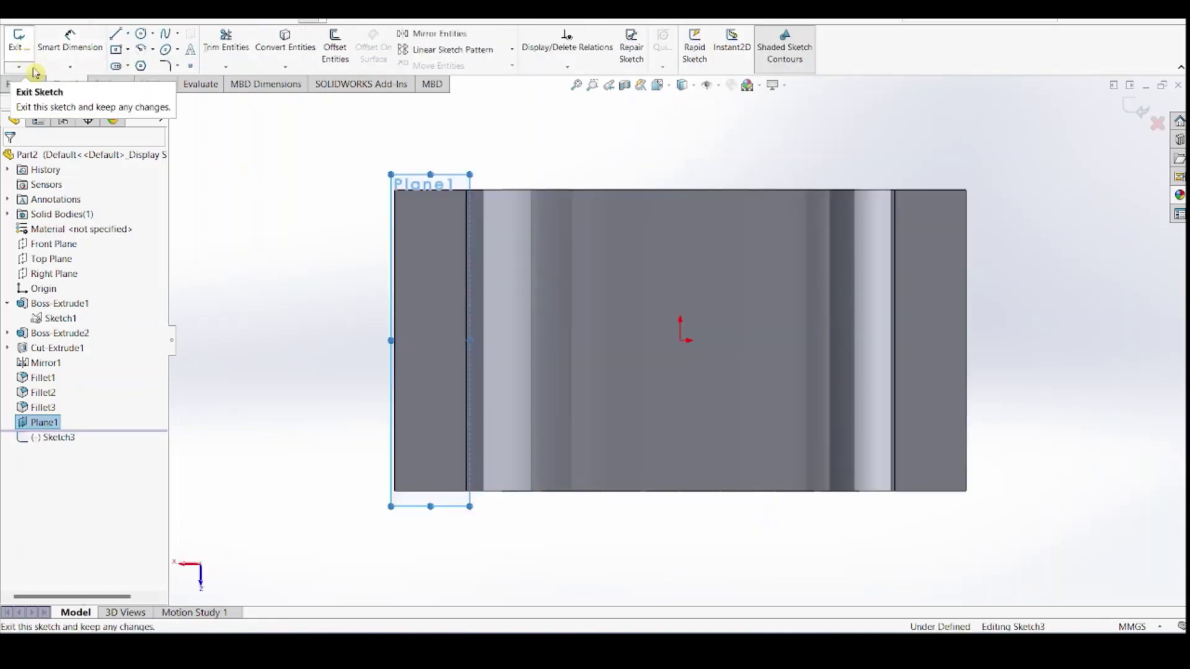
click(126, 68)
click(138, 95)
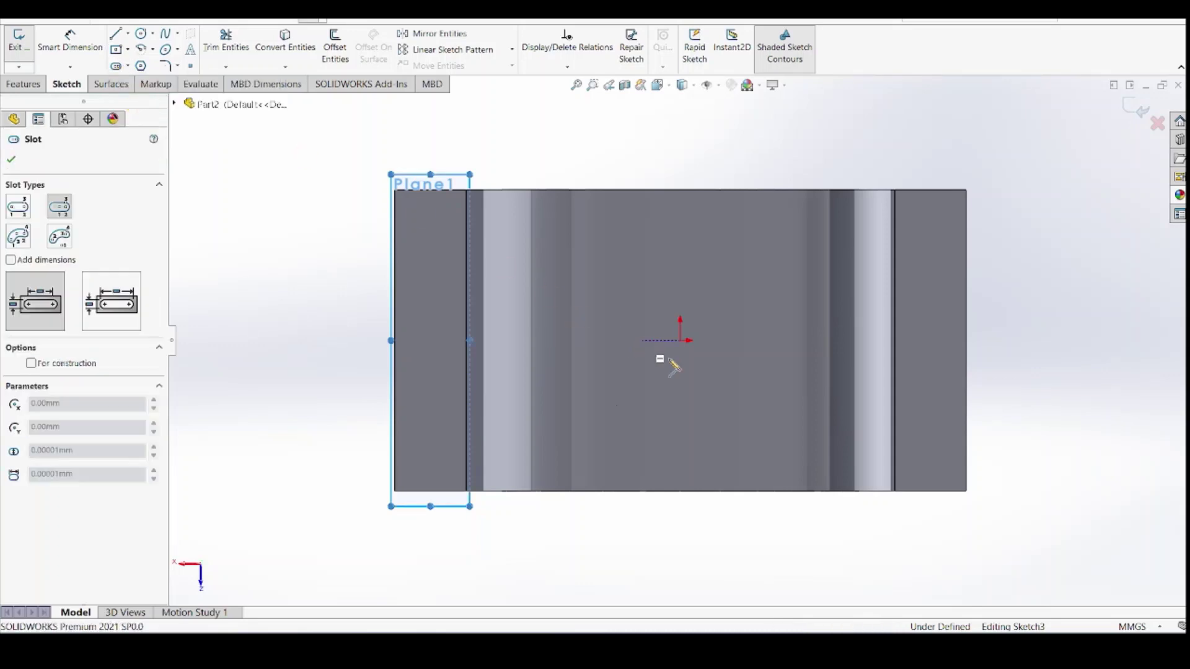
click(682, 341)
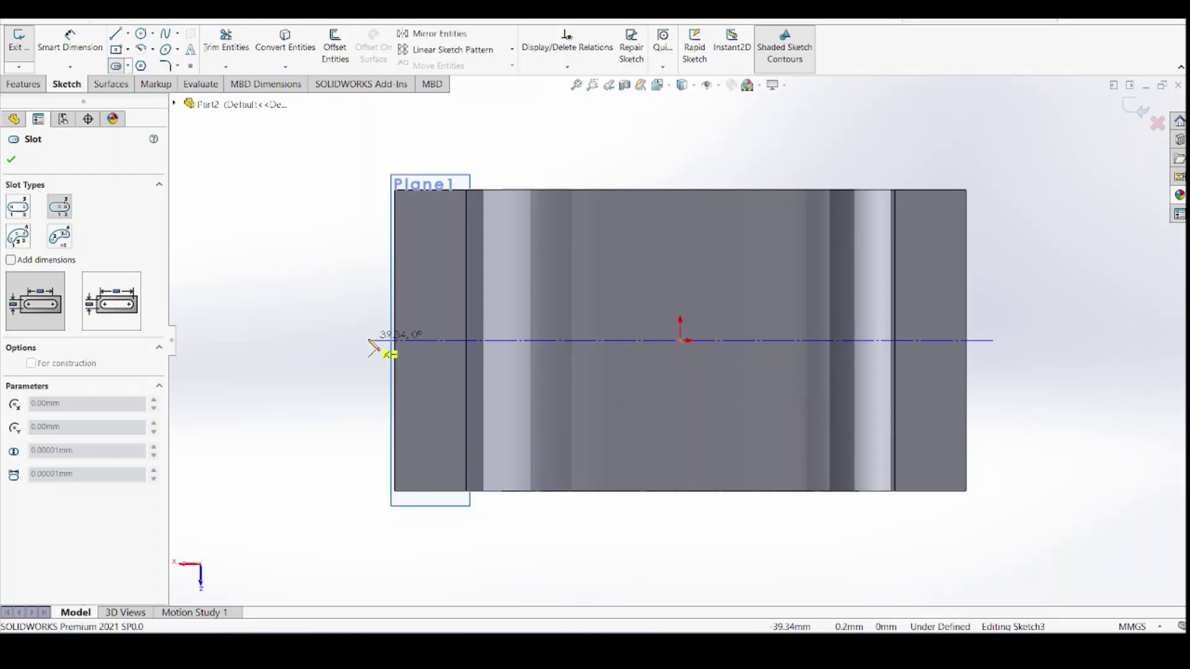
click(329, 341)
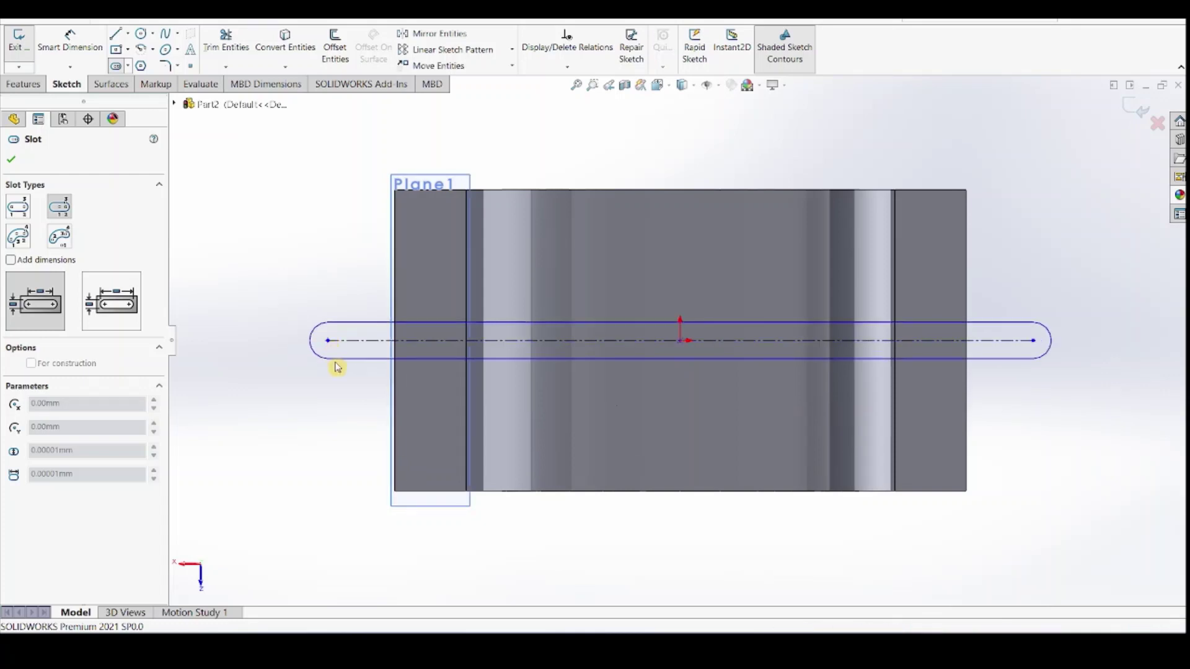
click(330, 415)
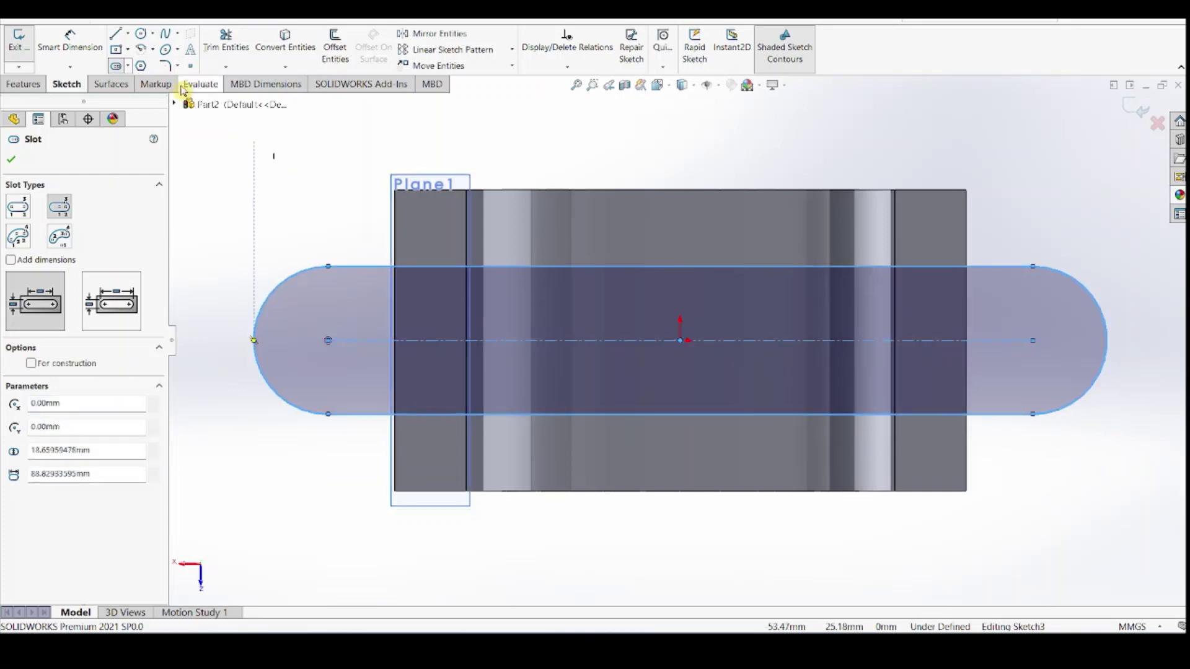
key(Escape)
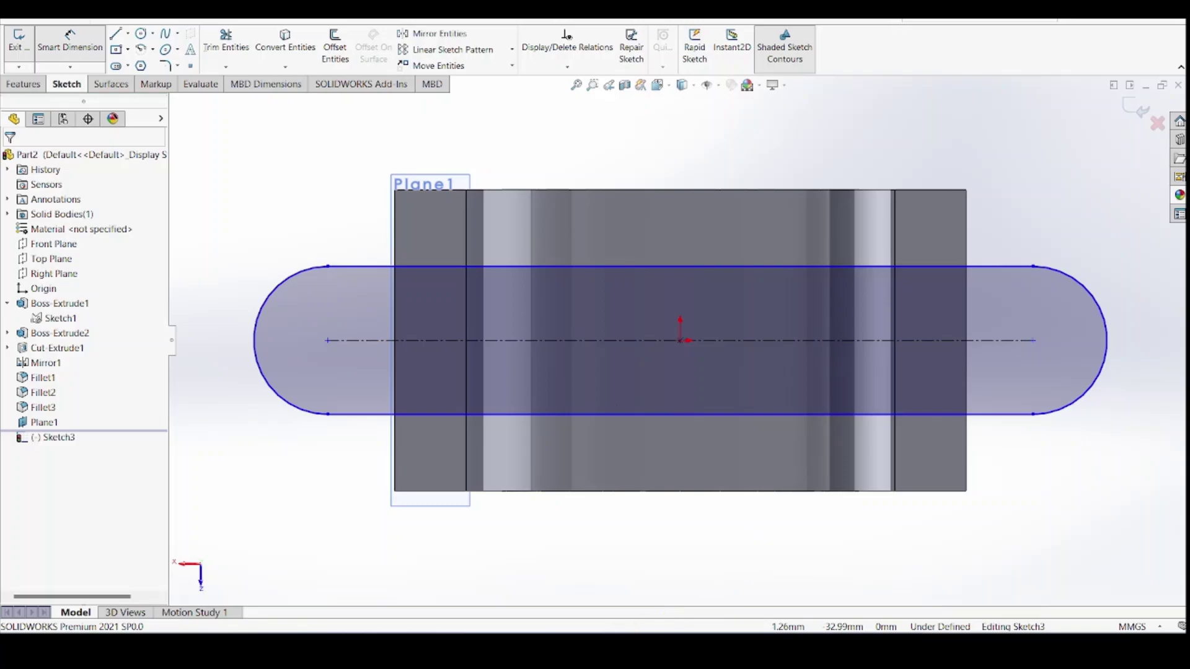
Check the slot's size in the PDF drawing and set its centre-to-centre length to 76 mm in the SOLIDWORKS sketch
key(alt+Tab)
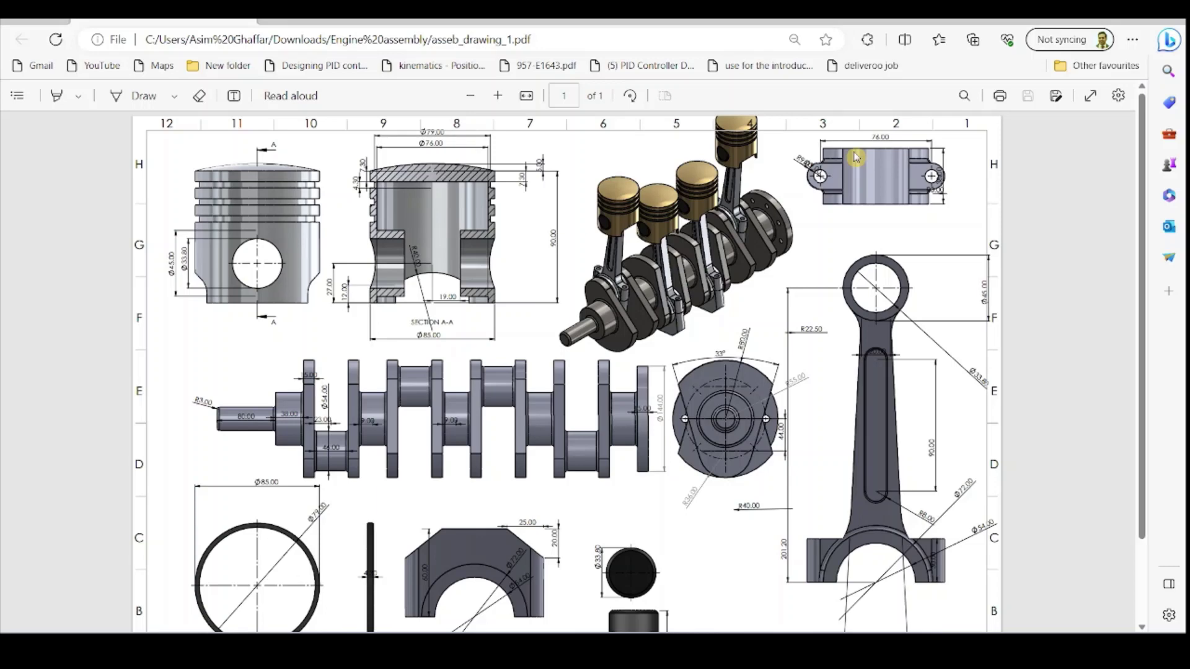
key(alt+Tab)
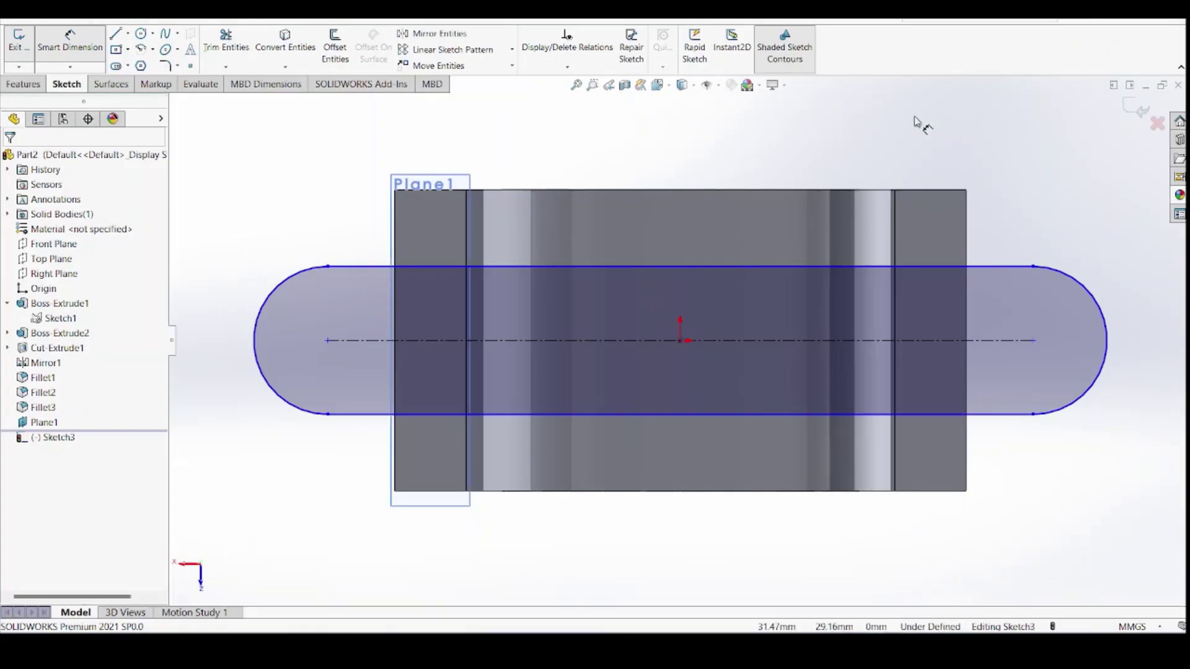
click(93, 49)
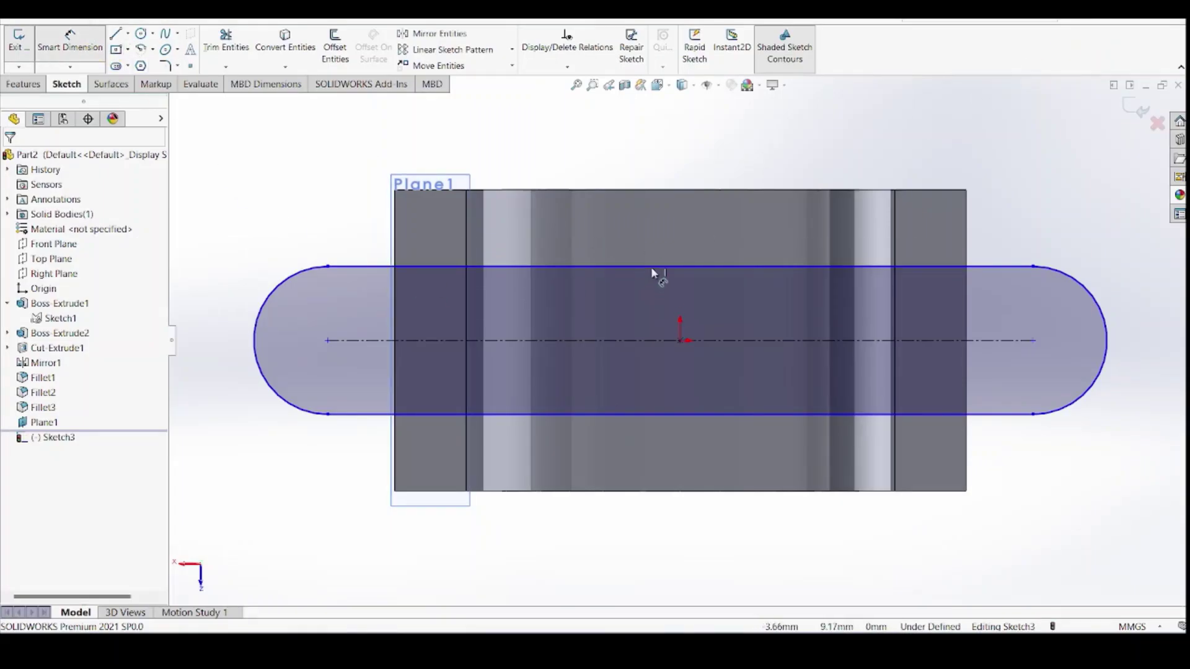
click(650, 266)
click(663, 136)
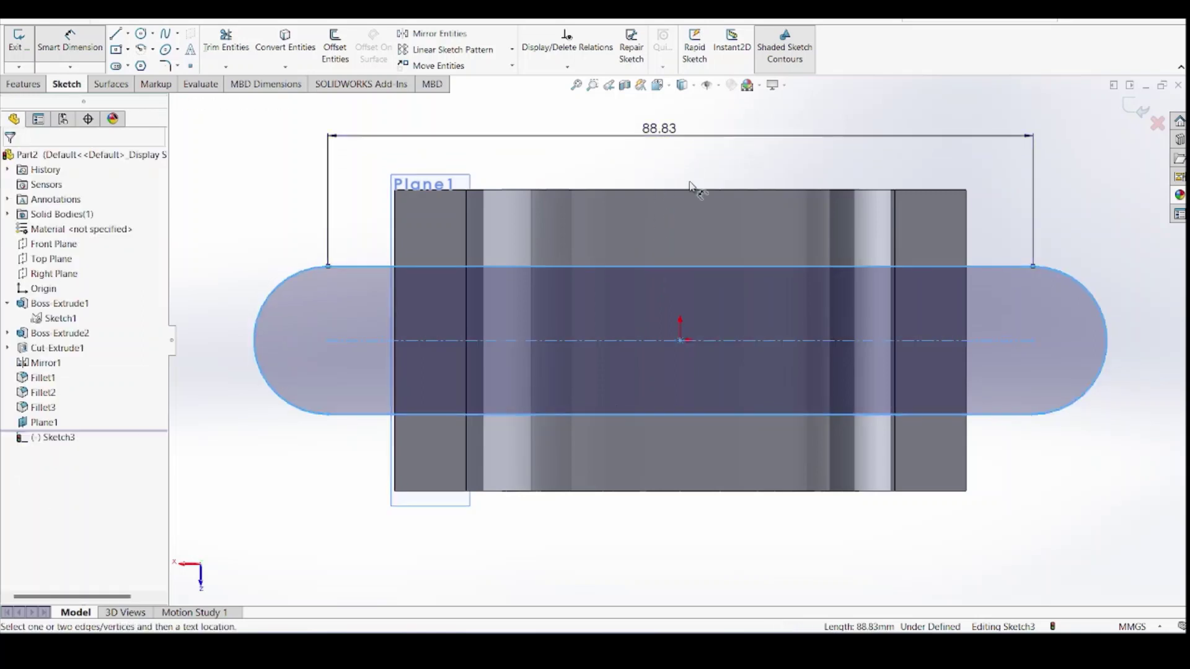
text(16)
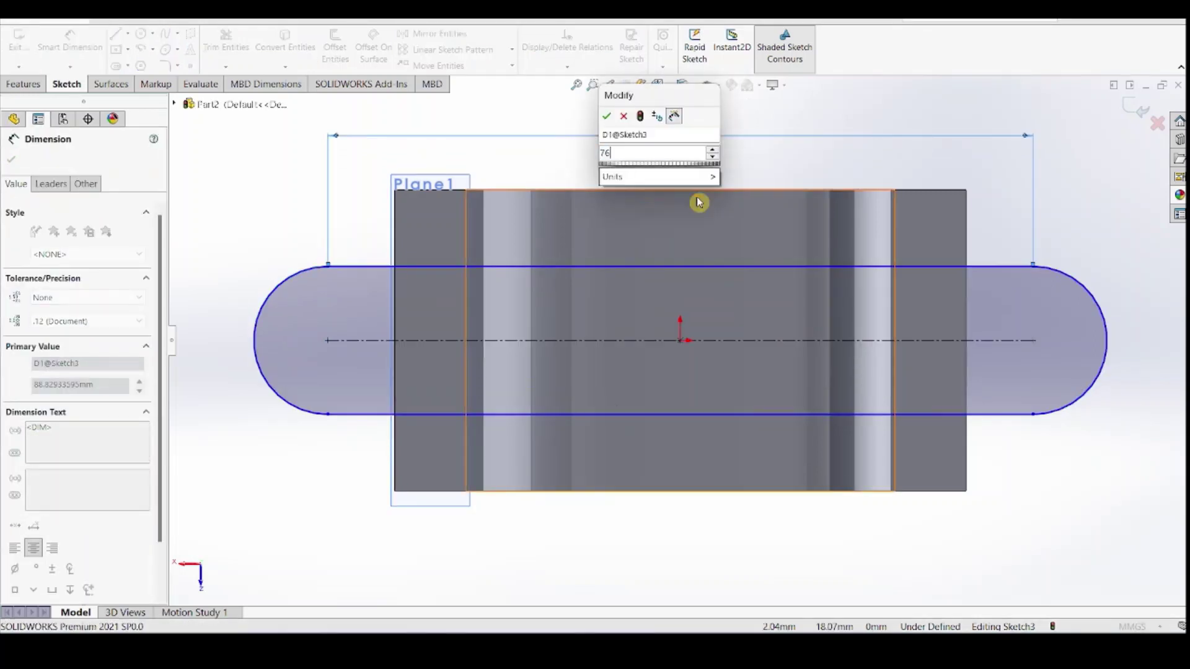
key(Return)
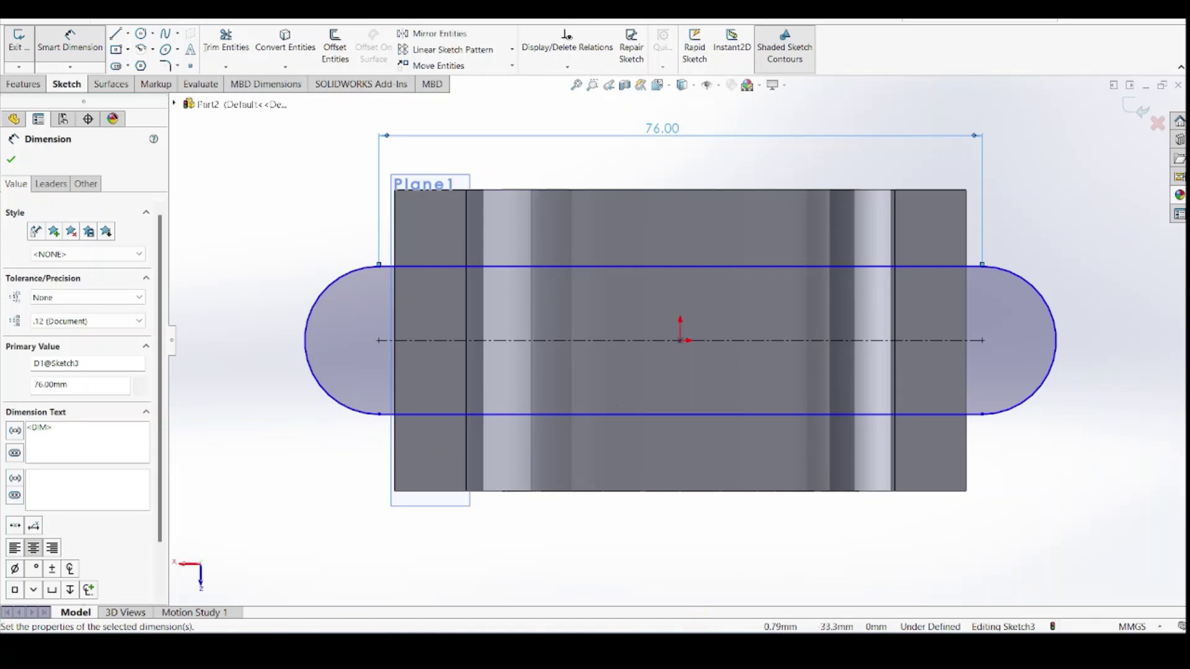
Check the lug radius in the PDF drawing and set the slot's end-arc radius to 9 mm in the SOLIDWORKS sketch
key(alt+Tab)
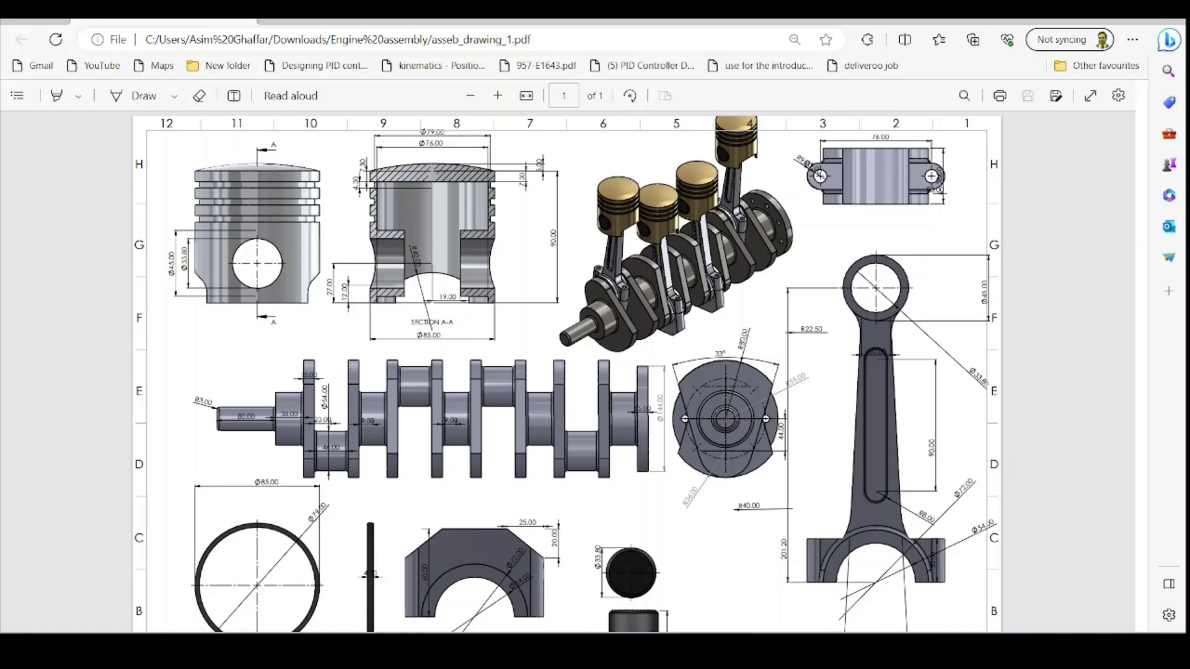
key(alt+Tab)
key(alt+Tab)
key(alt+Tab)
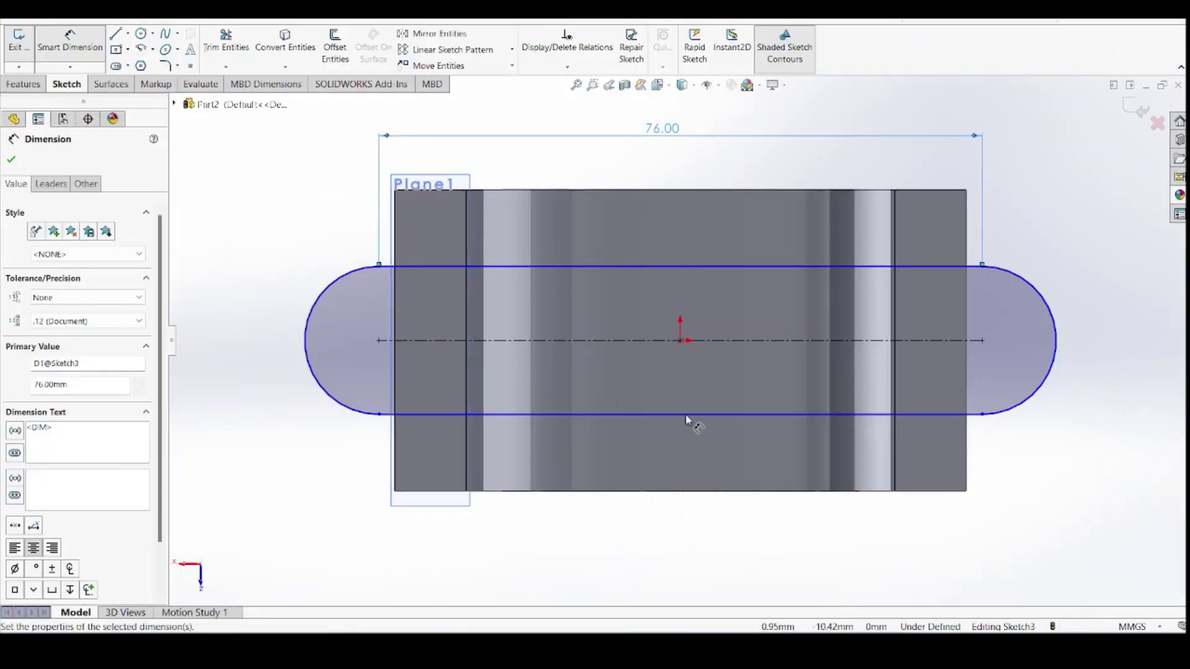
click(320, 290)
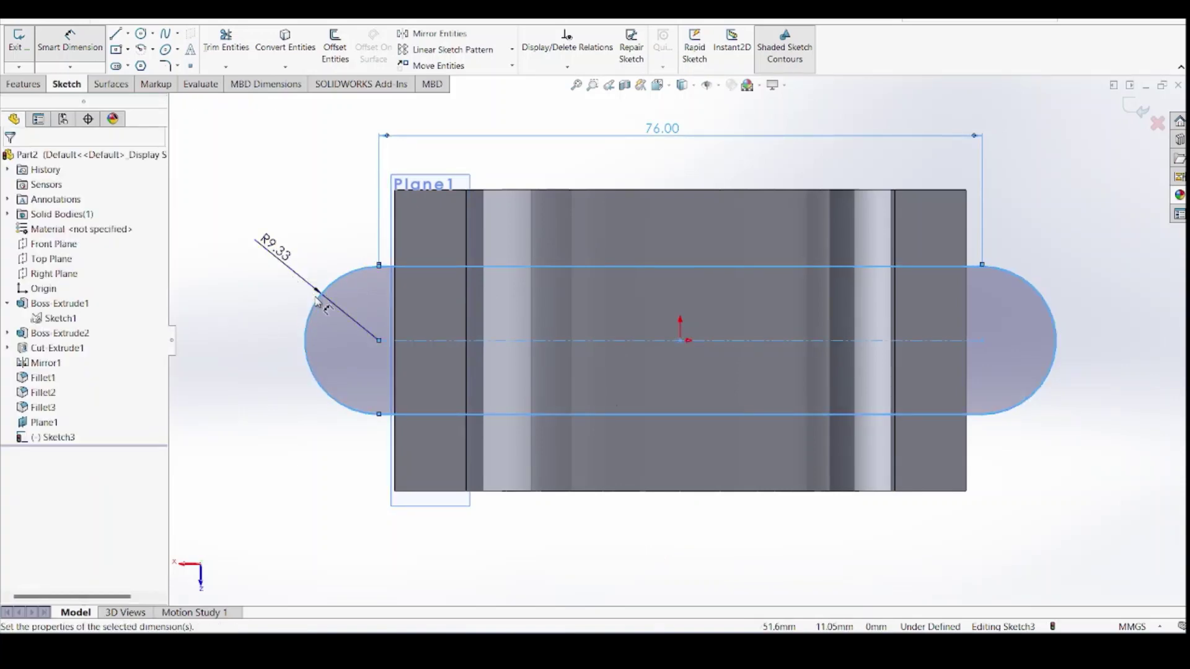
click(273, 259)
text(9)
key(Return)
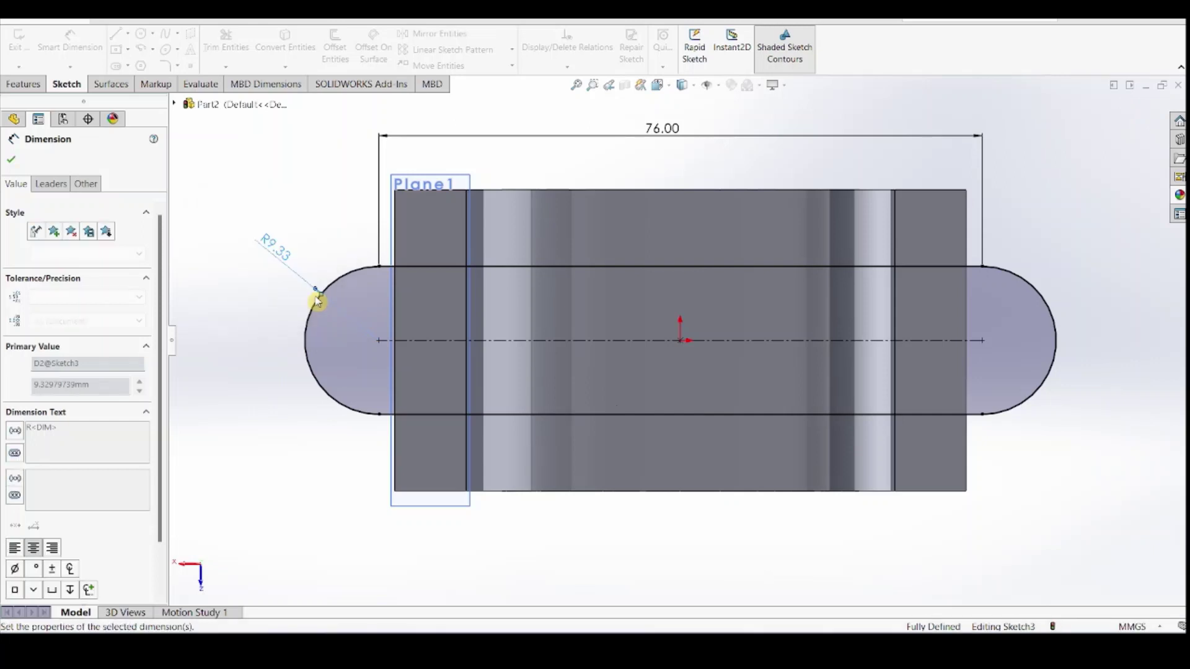
key(Escape)
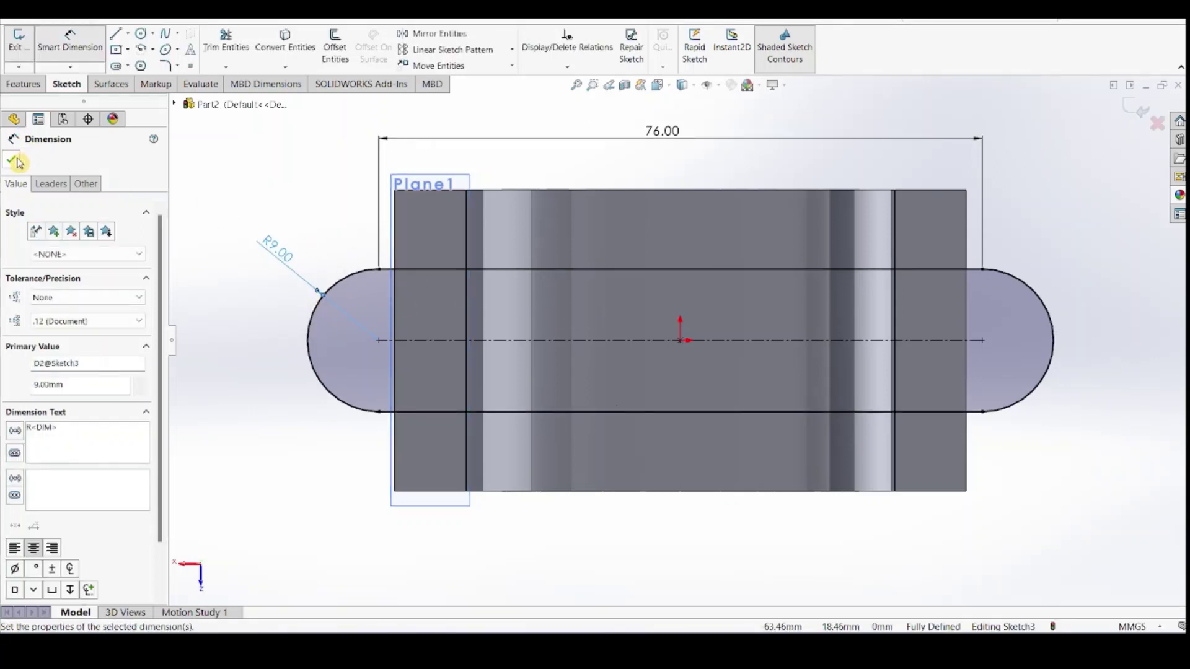
click(11, 160)
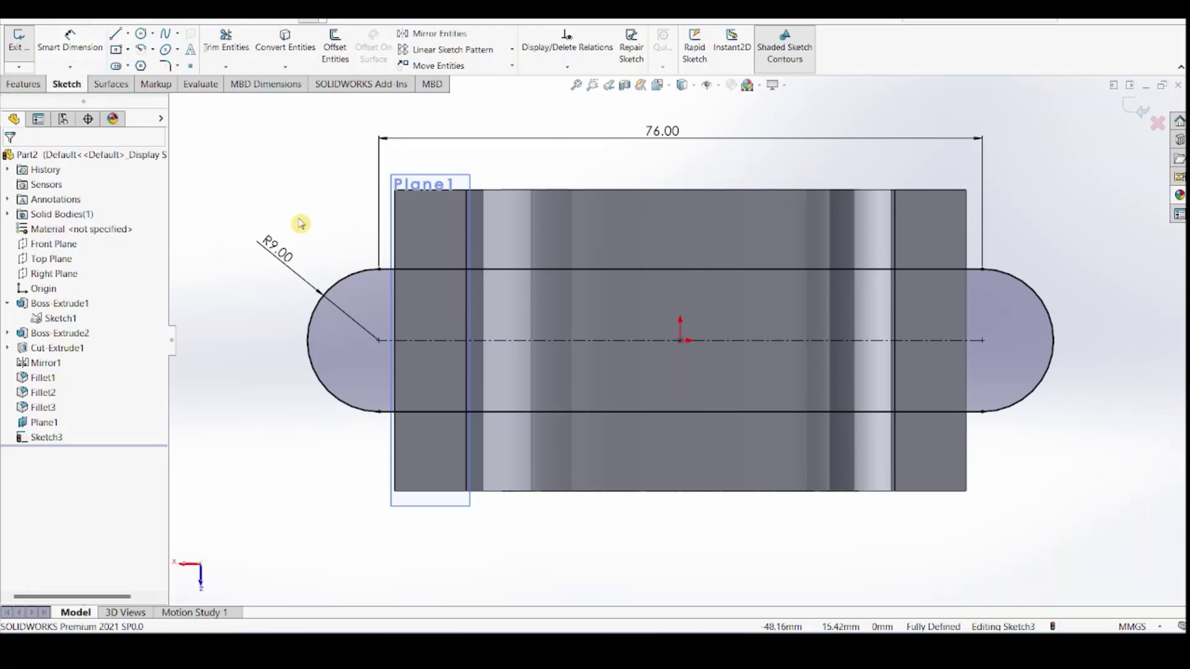
Sketch two circles centred on the slot's arc centres, about 6.7 mm and 7.5 mm in diameter
click(141, 33)
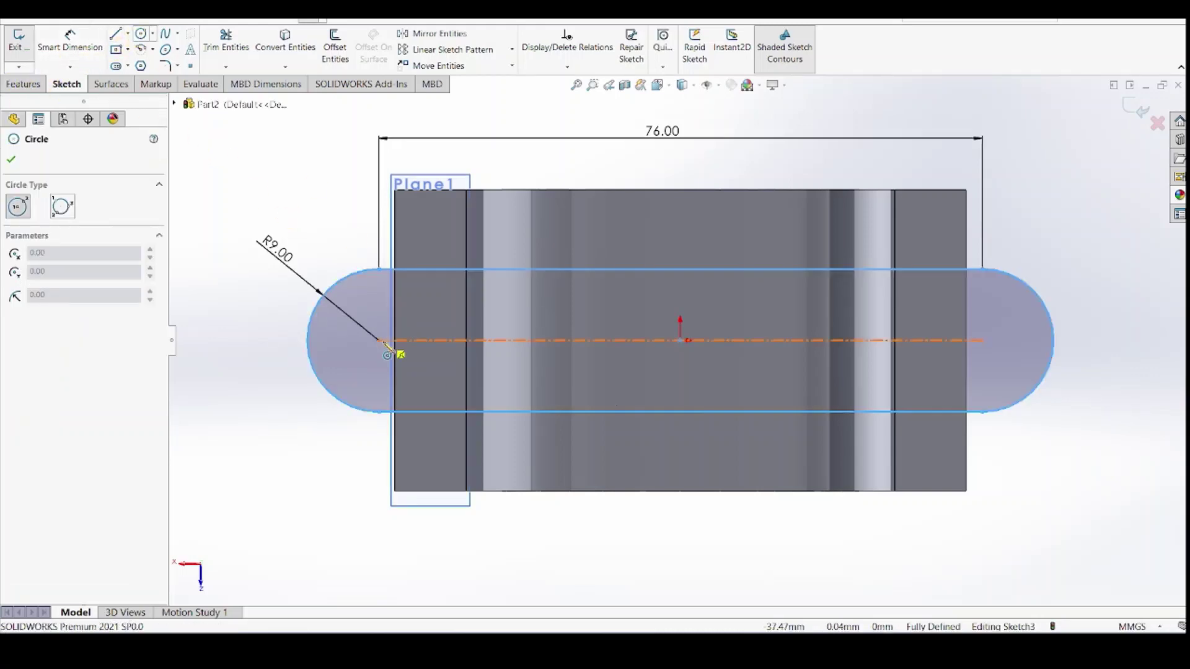
click(380, 341)
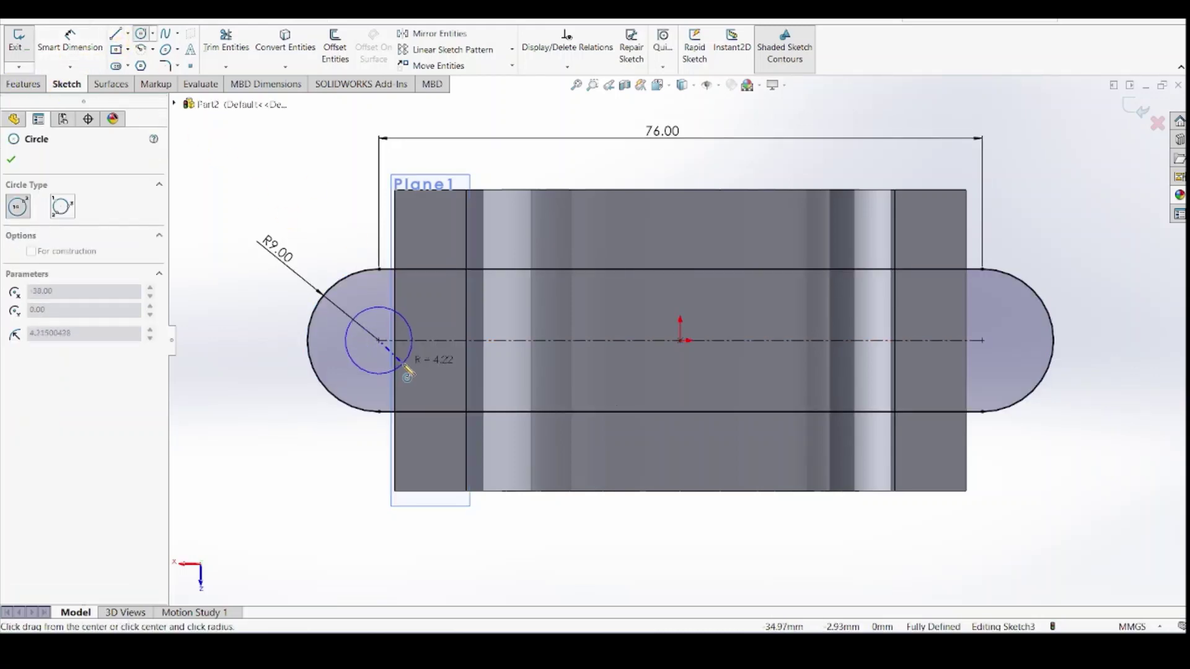
click(398, 358)
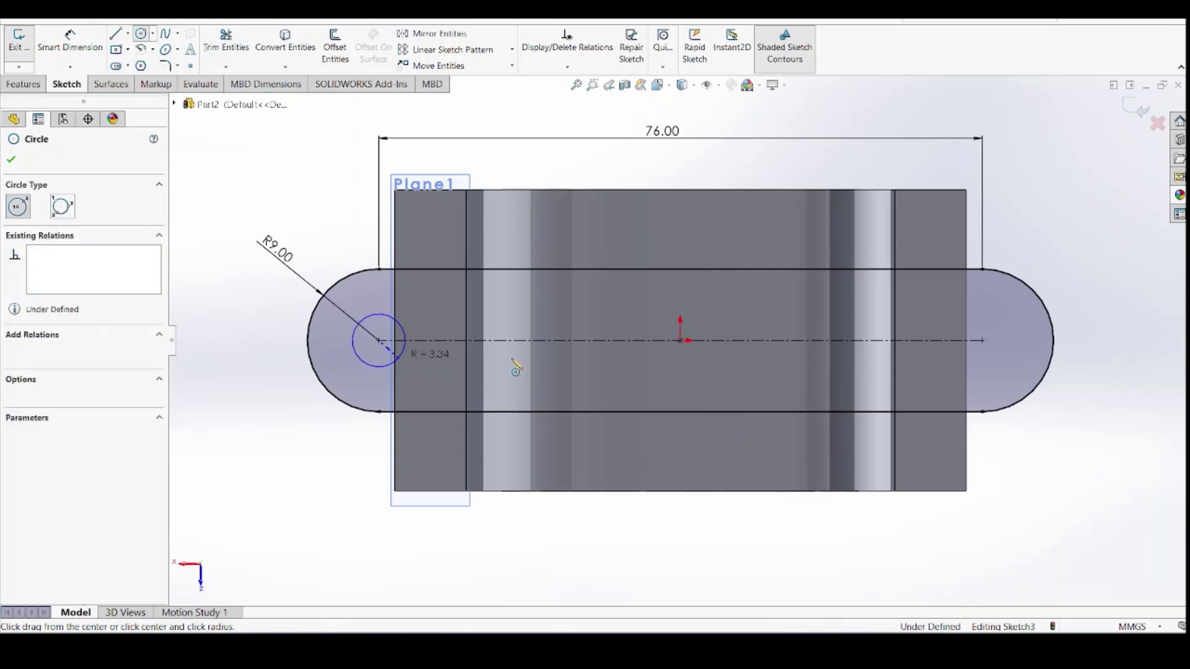
click(982, 341)
click(1004, 361)
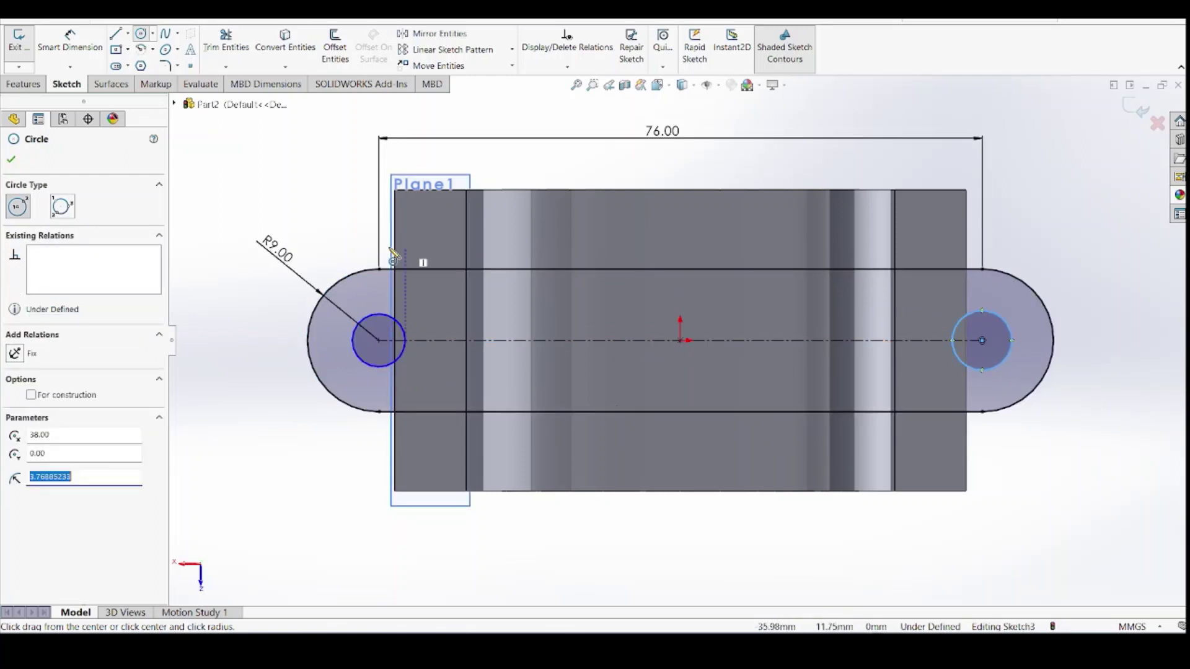
Dimension both bolt-hole circles in the slot ends to 9 mm diameter
click(69, 40)
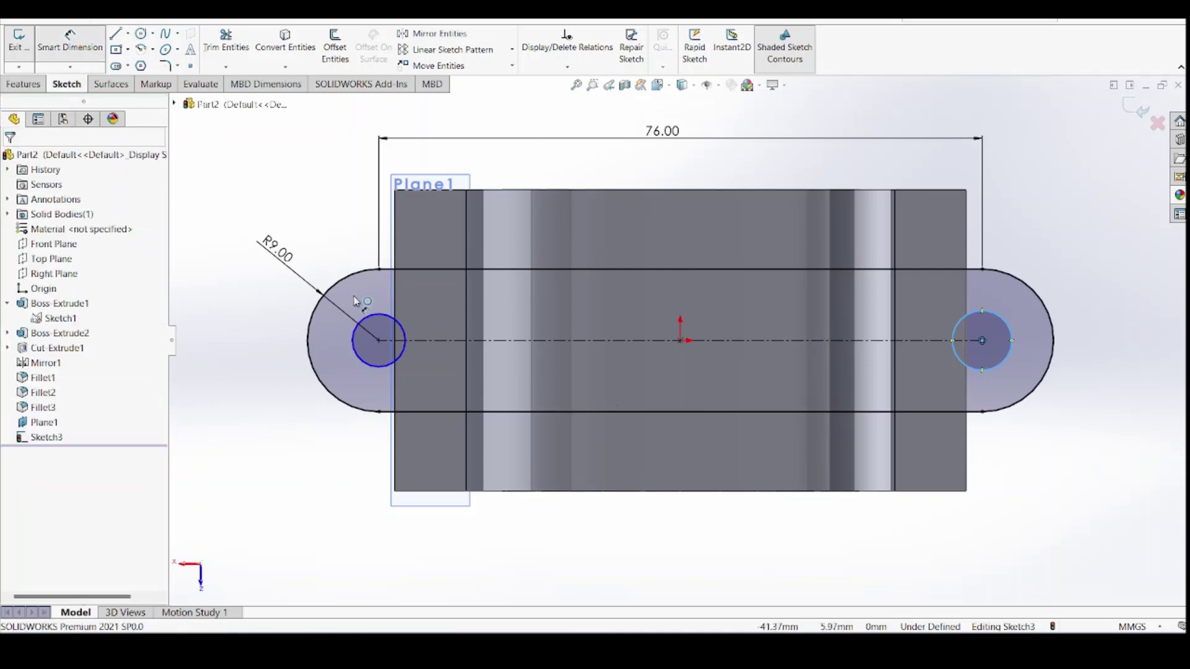
click(375, 315)
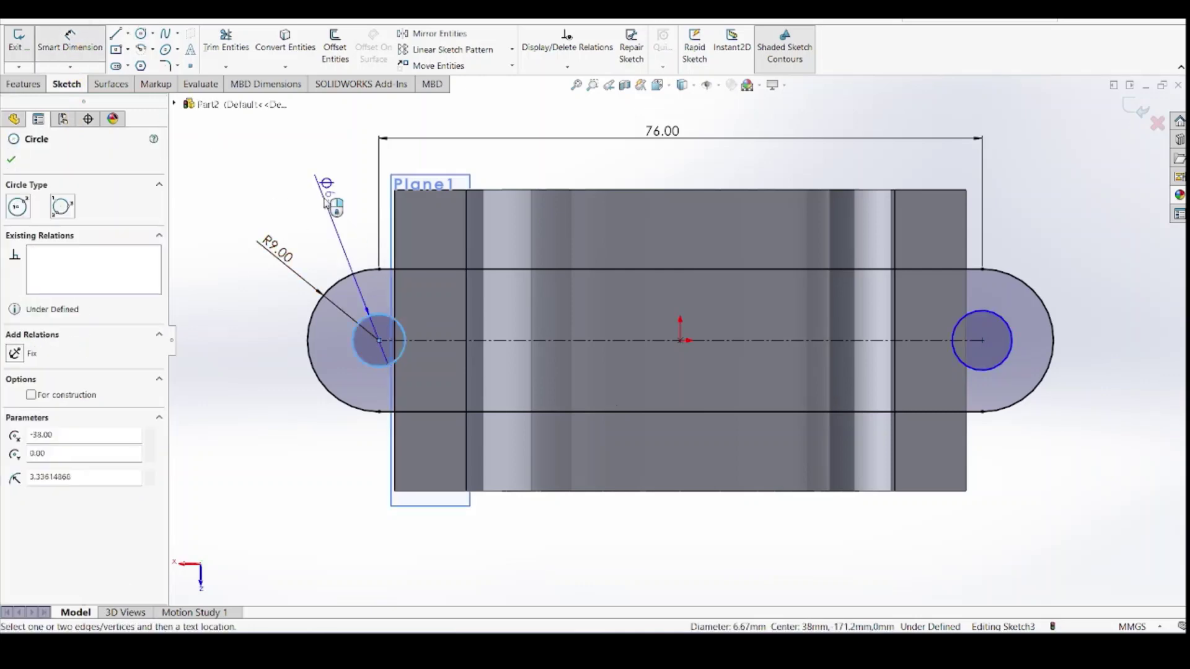
click(366, 262)
text(9)
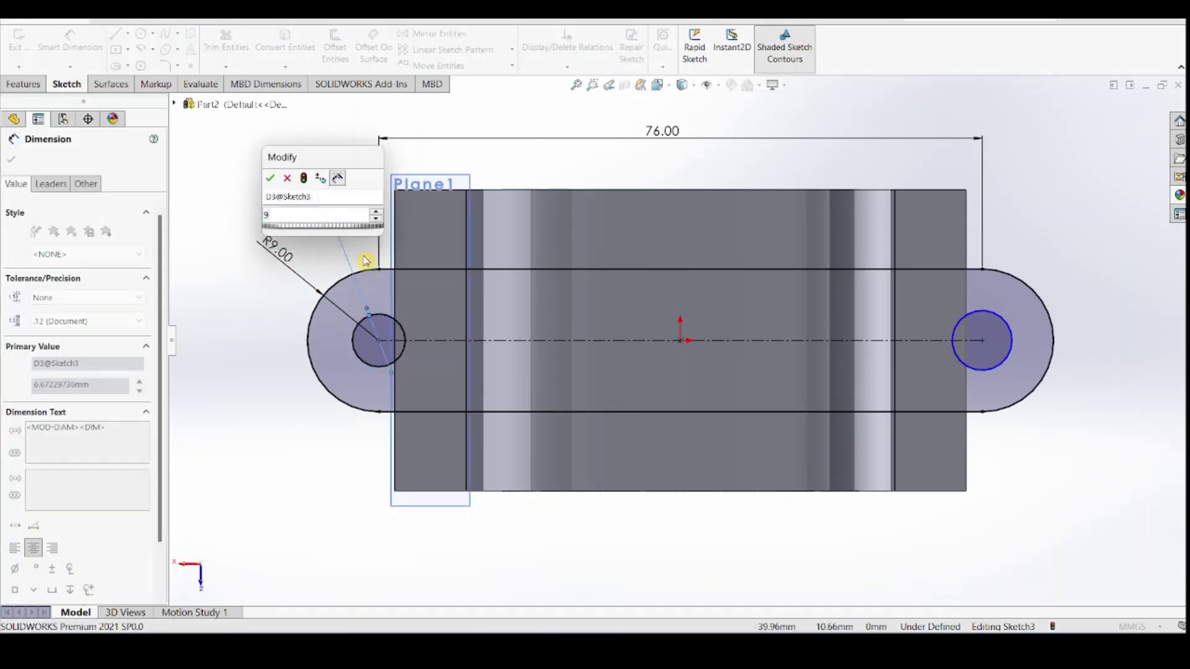
key(Return)
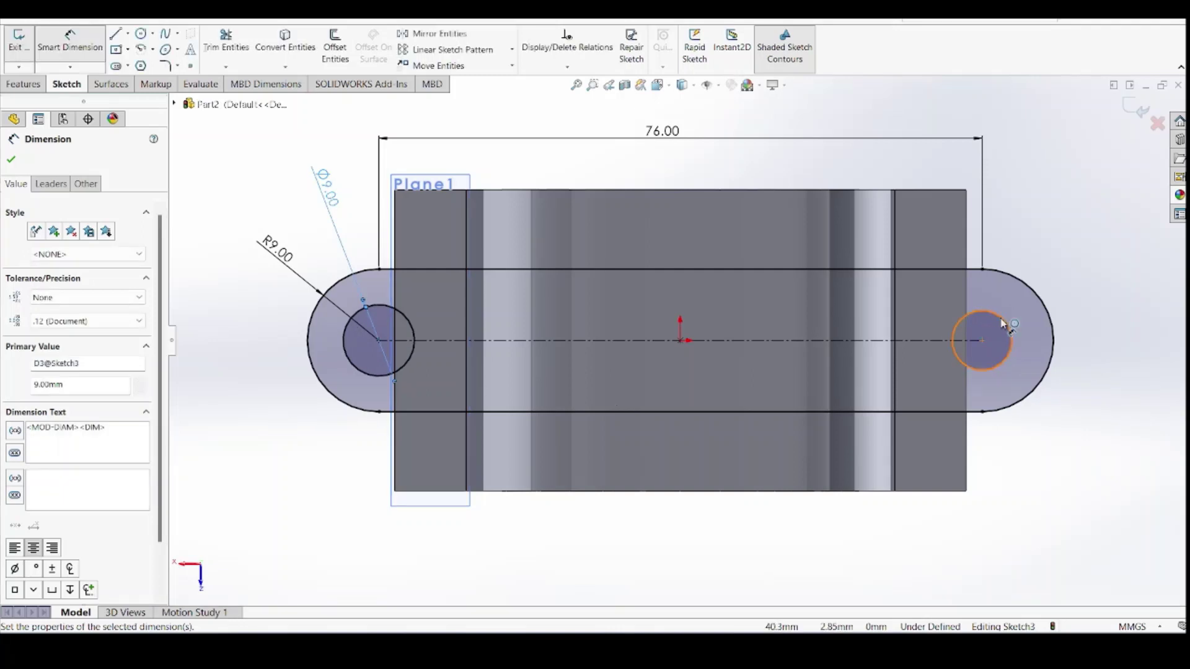
click(1002, 323)
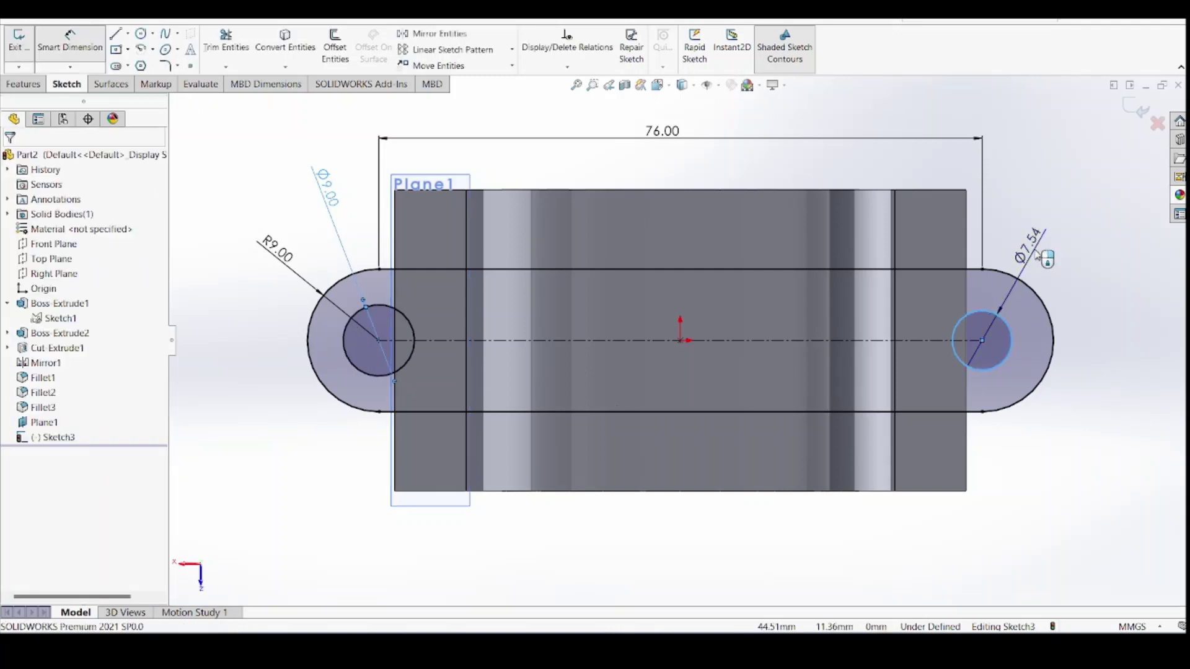
click(1038, 254)
key(Return)
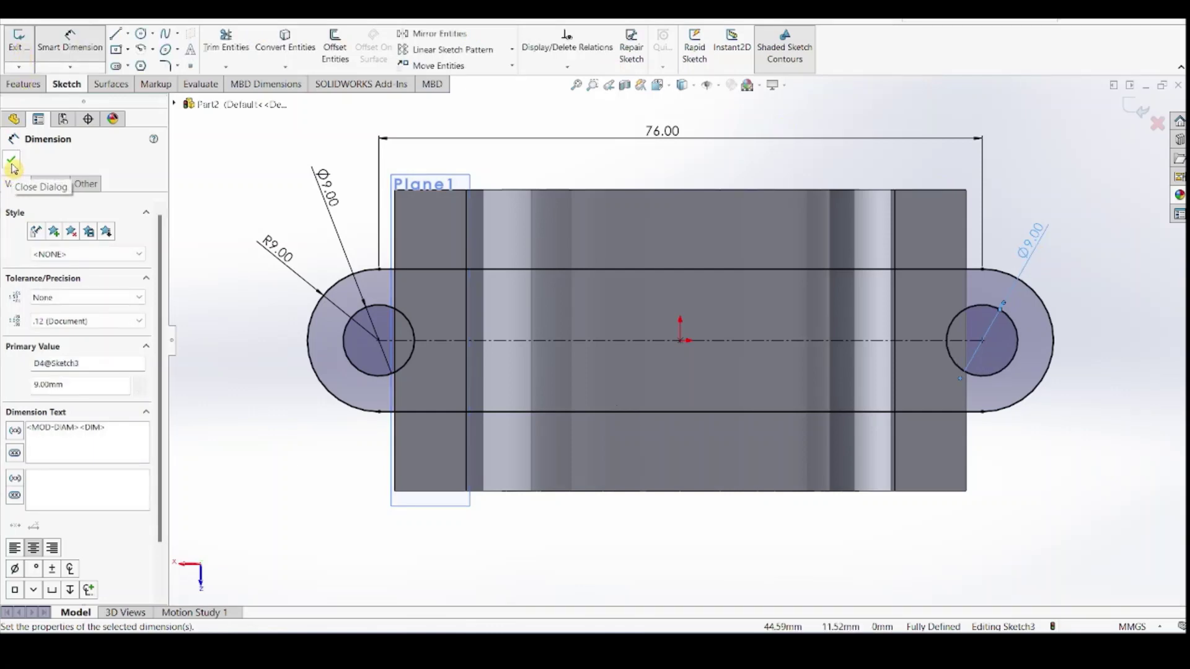
click(12, 162)
Extrude the slot sketch with its two holes Up To Surface, ending at the big end's flat lower face, with Merge result on
click(26, 86)
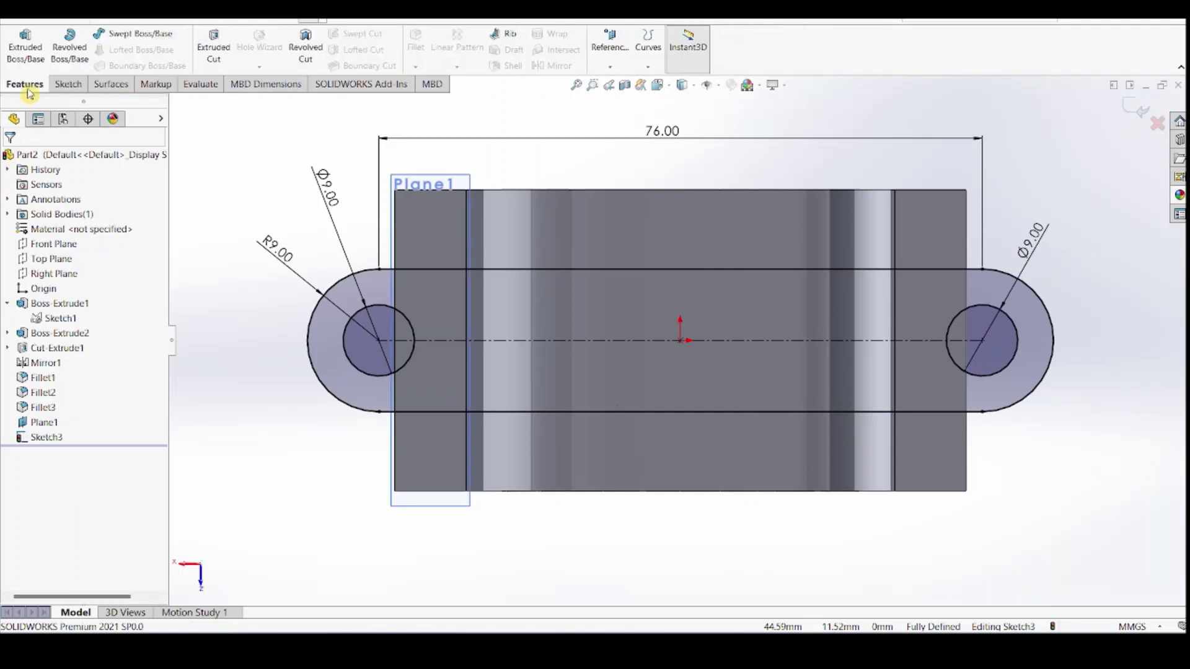
click(27, 62)
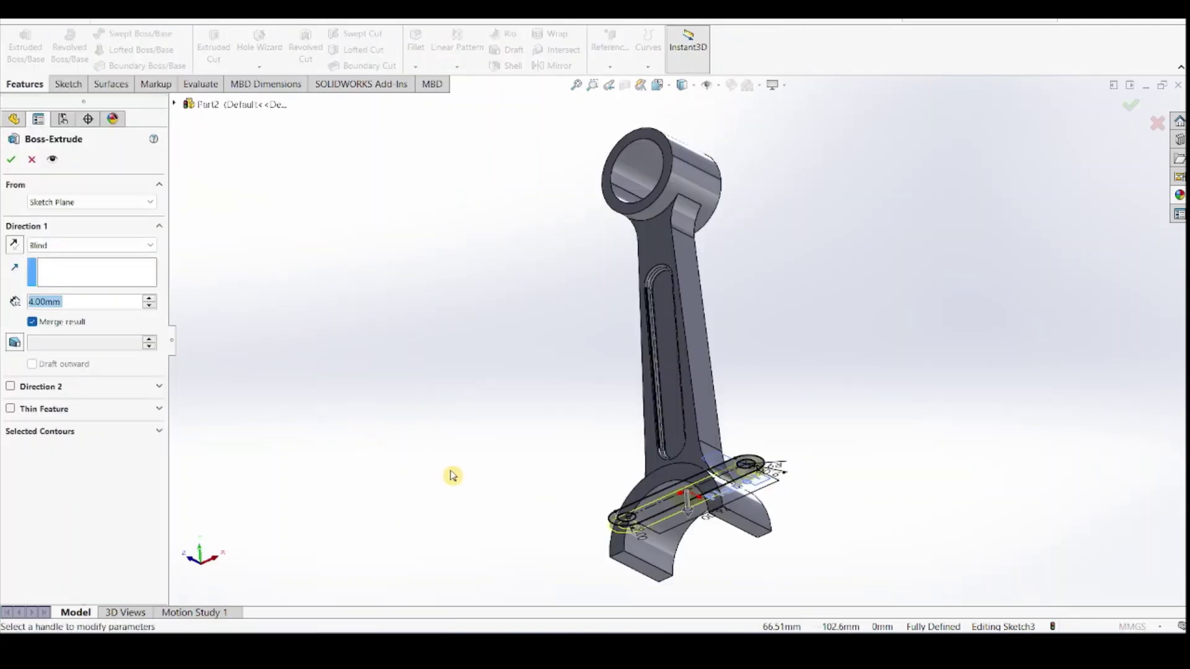
click(107, 246)
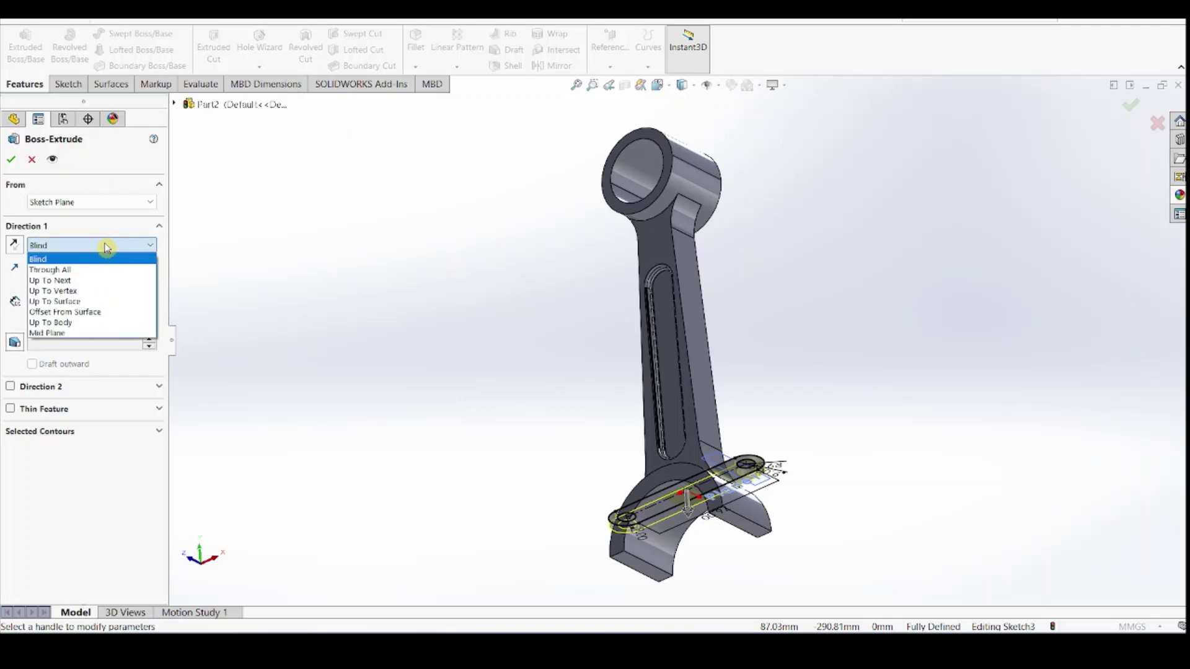
click(96, 302)
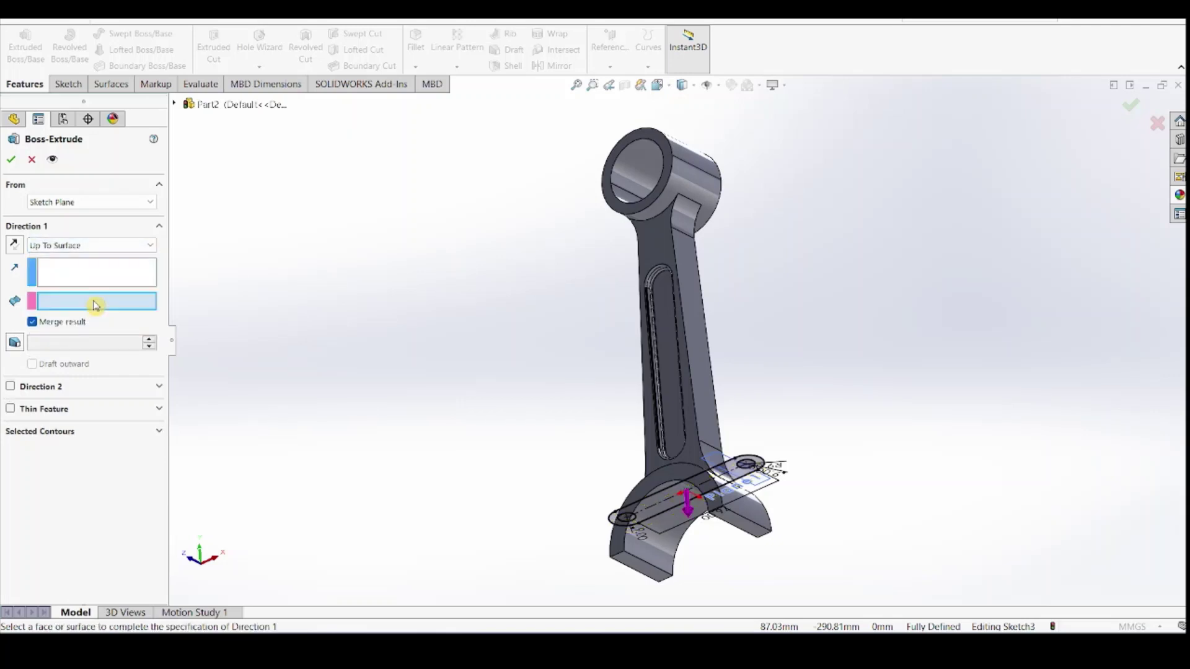
click(655, 585)
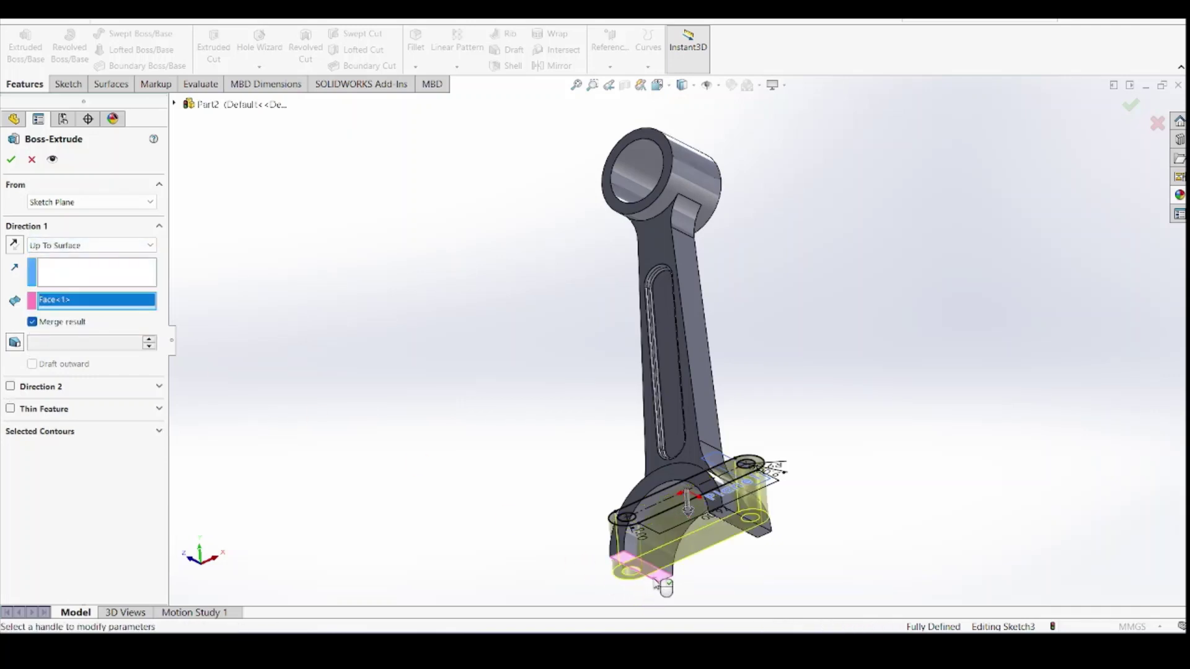
middle_drag(411, 392, 438, 433)
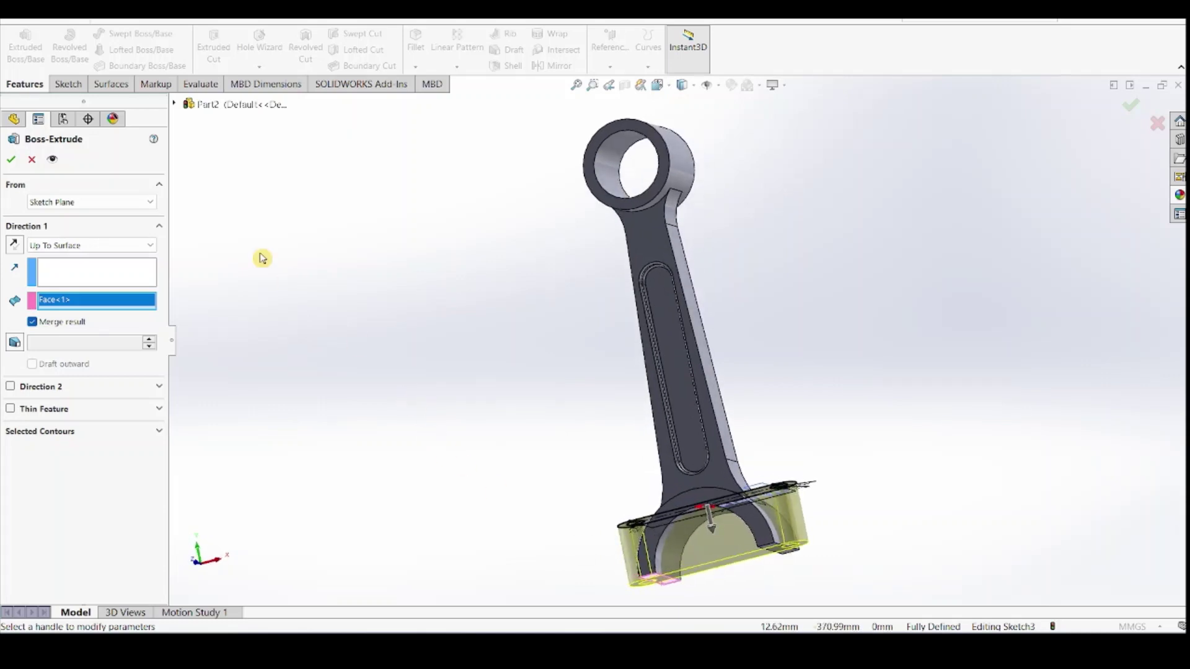
click(13, 160)
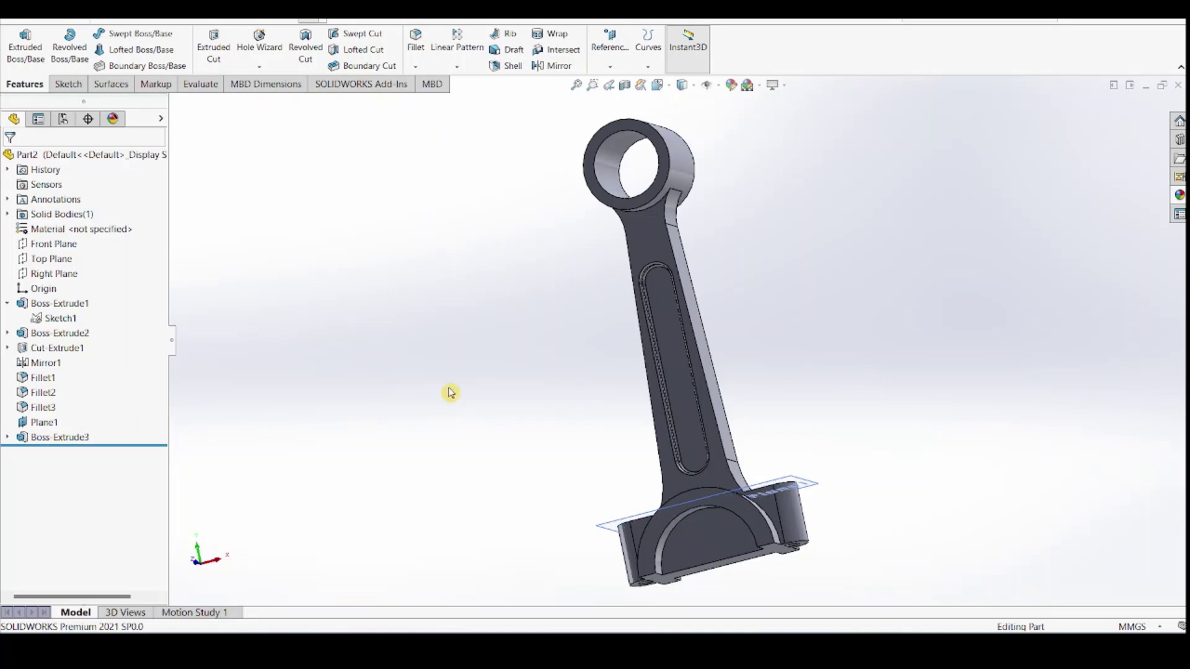
Hide the offset reference plane at the top of the bolt lugs
scroll(450, 393, up, 1)
middle_drag(450, 393, 457, 456)
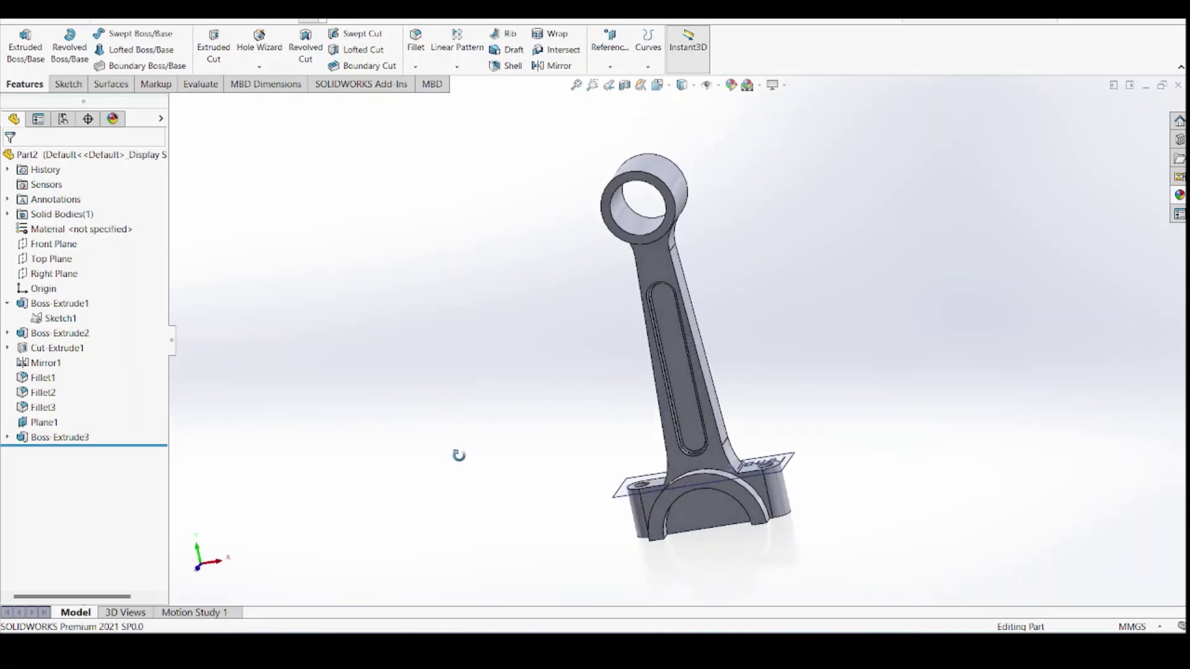
right_click(787, 461)
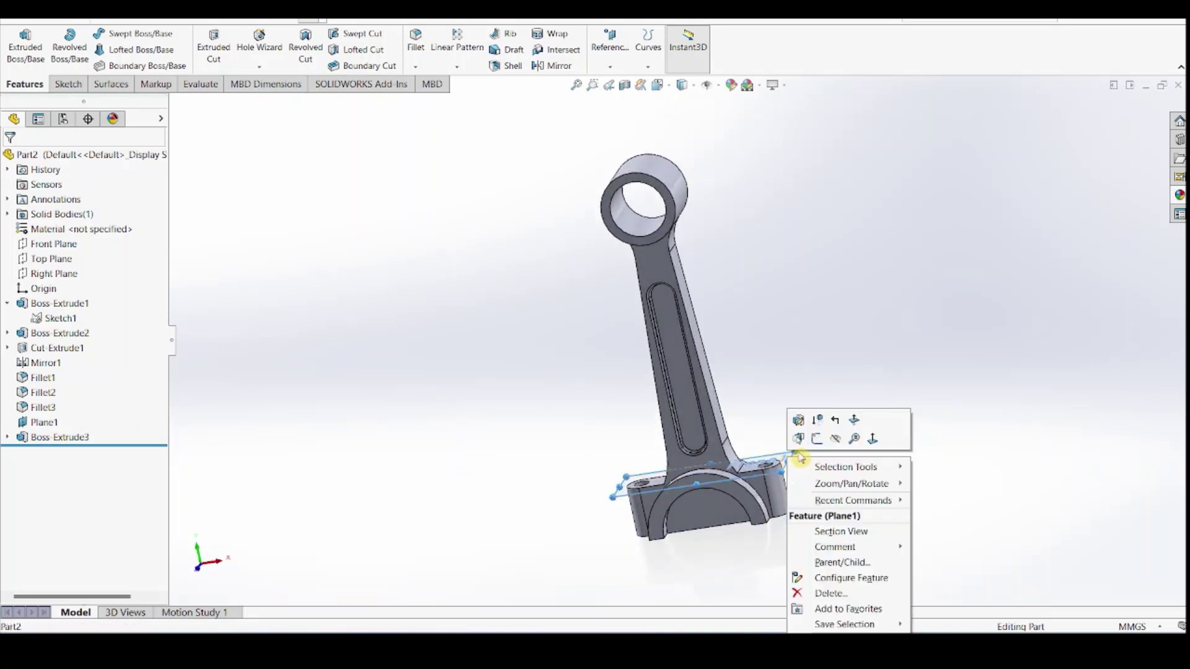
click(835, 439)
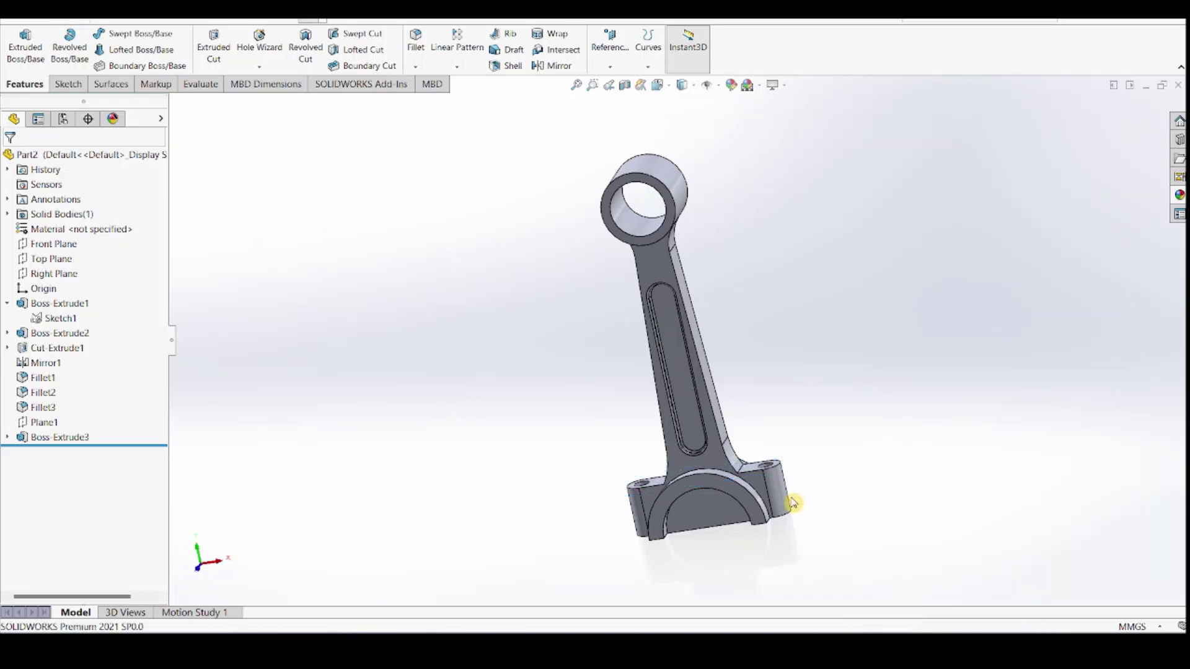
click(696, 504)
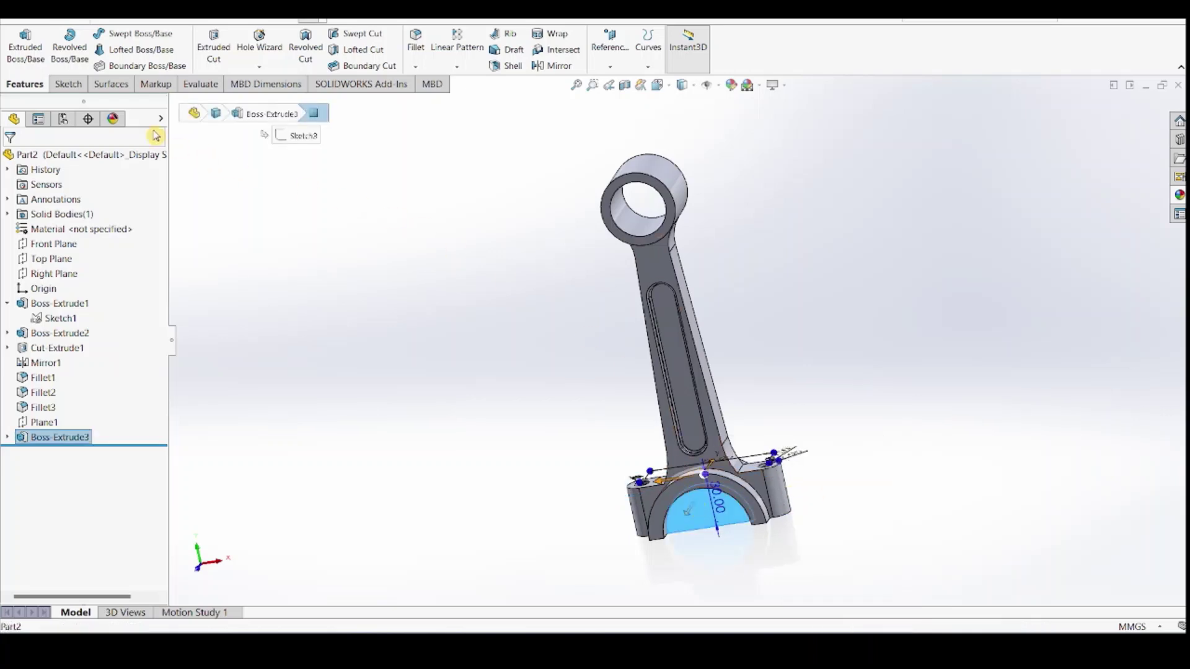
click(68, 85)
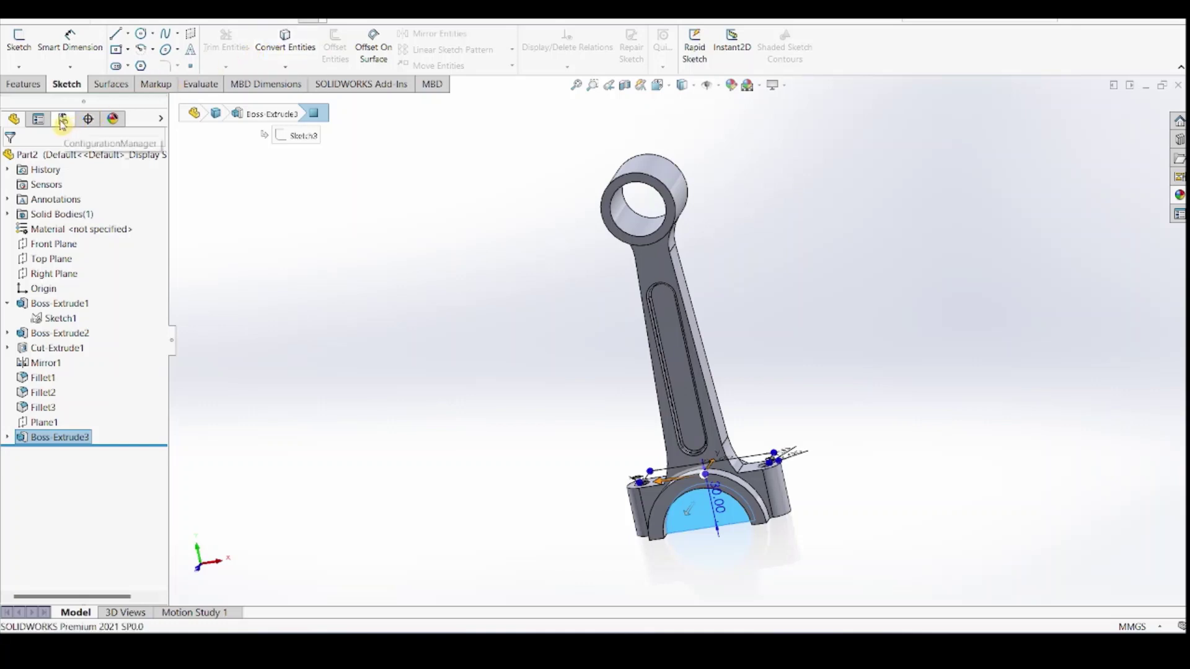
click(288, 46)
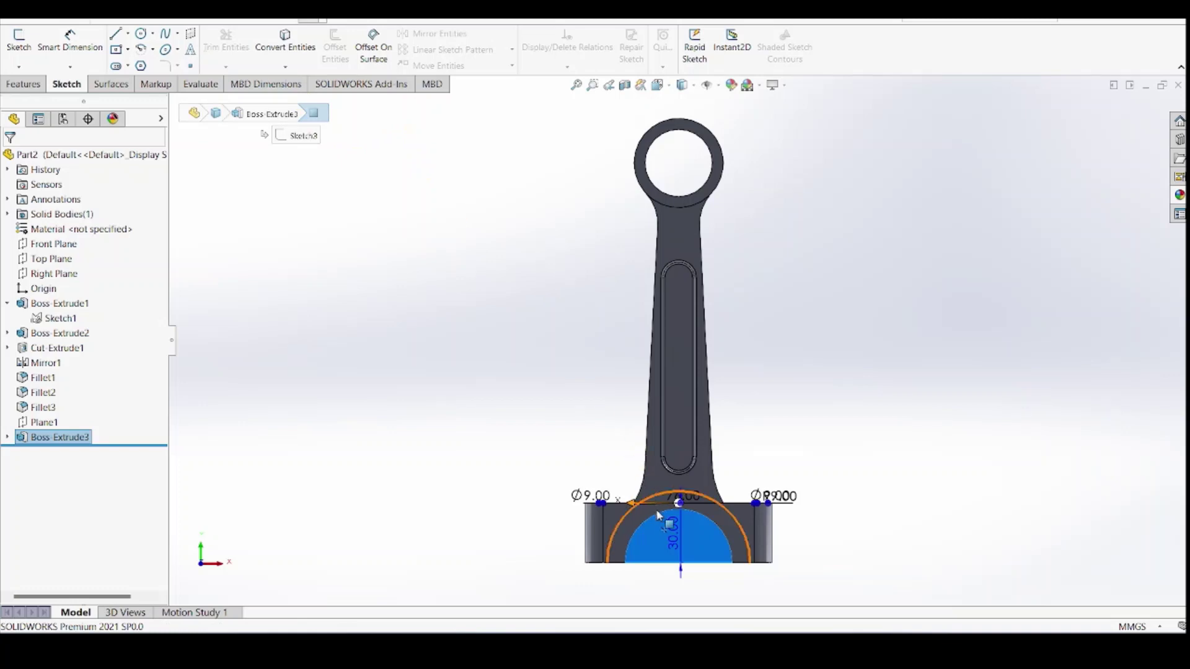
double_click(666, 548)
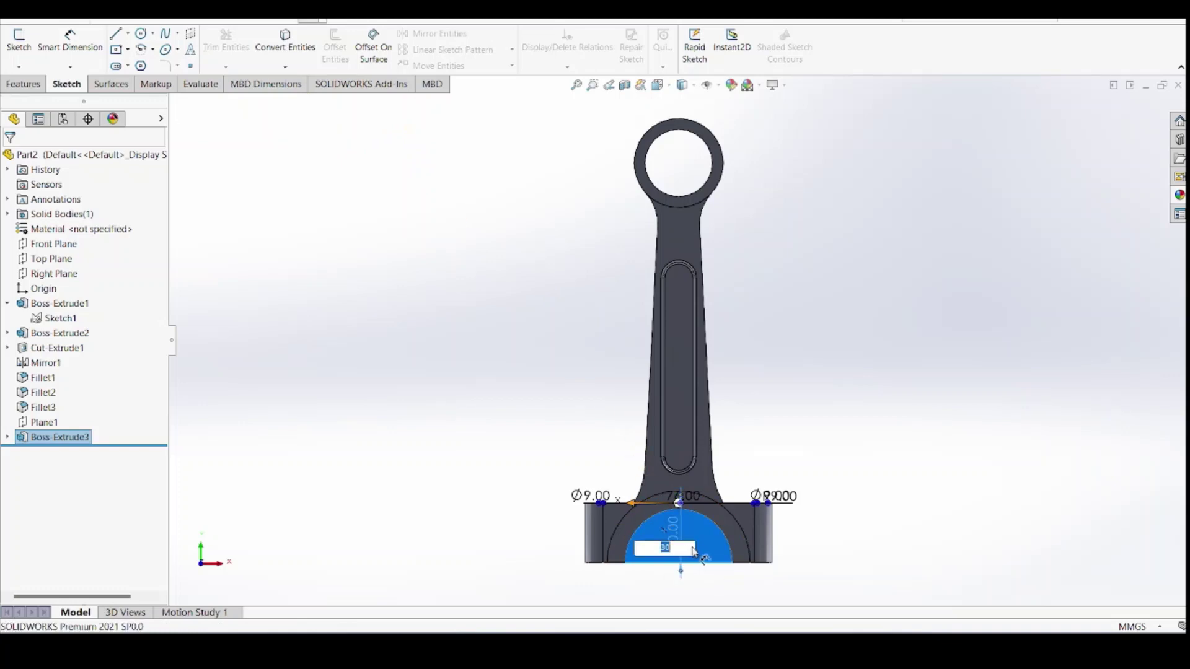
key(Return)
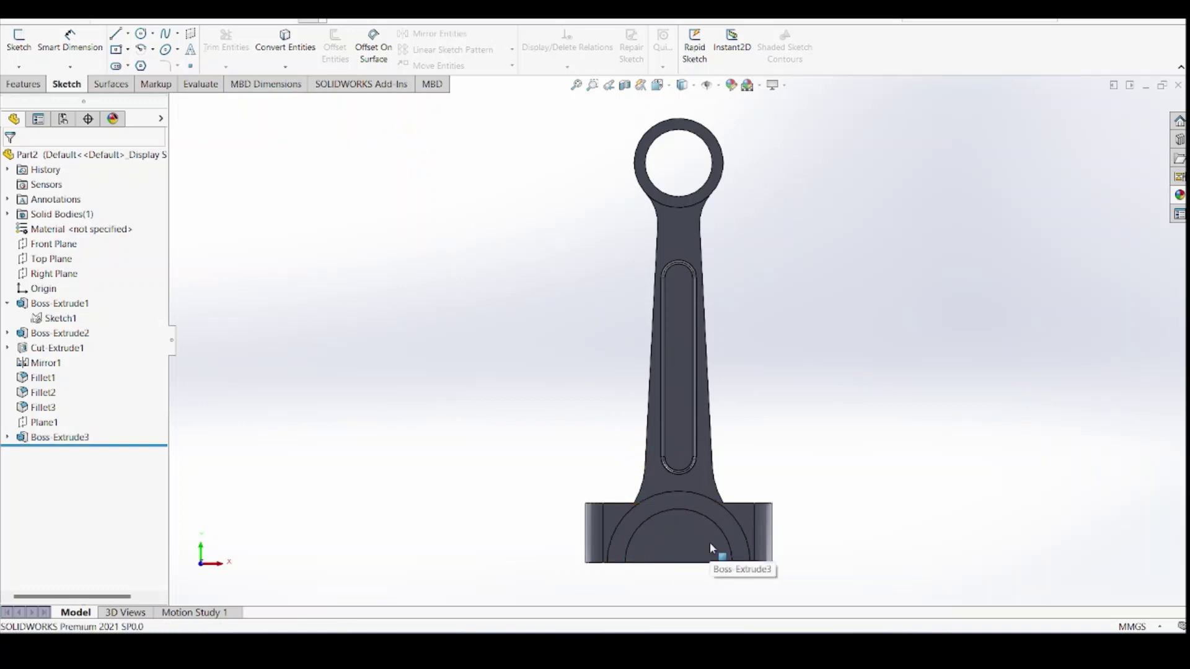
click(706, 549)
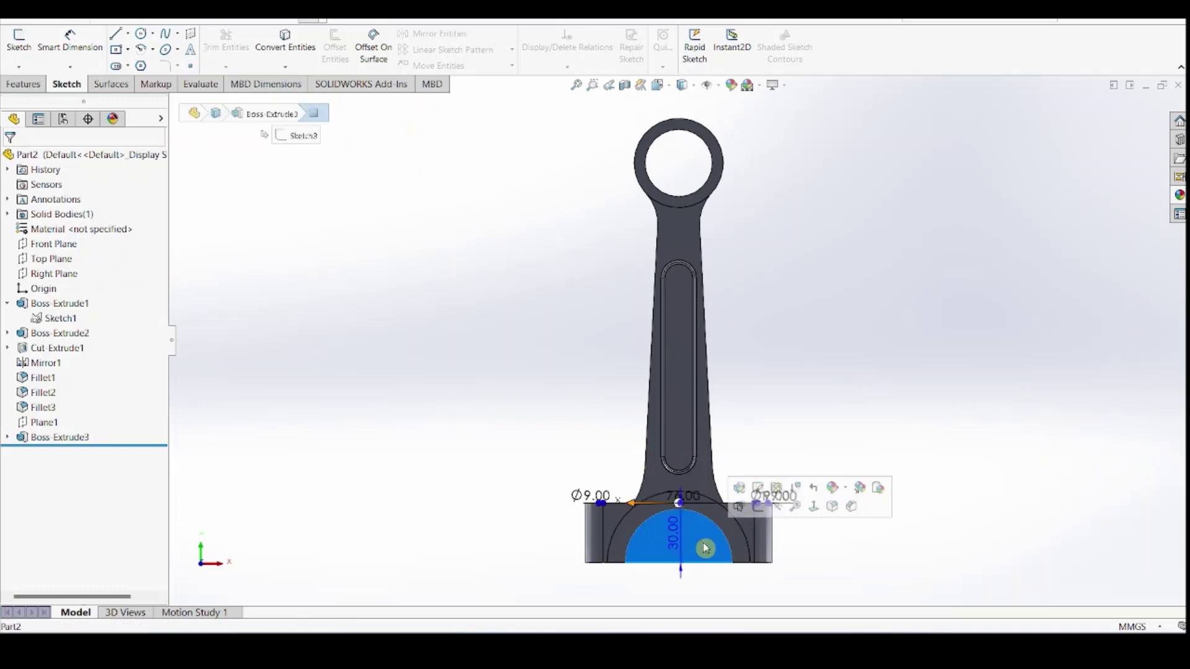
click(287, 66)
click(373, 239)
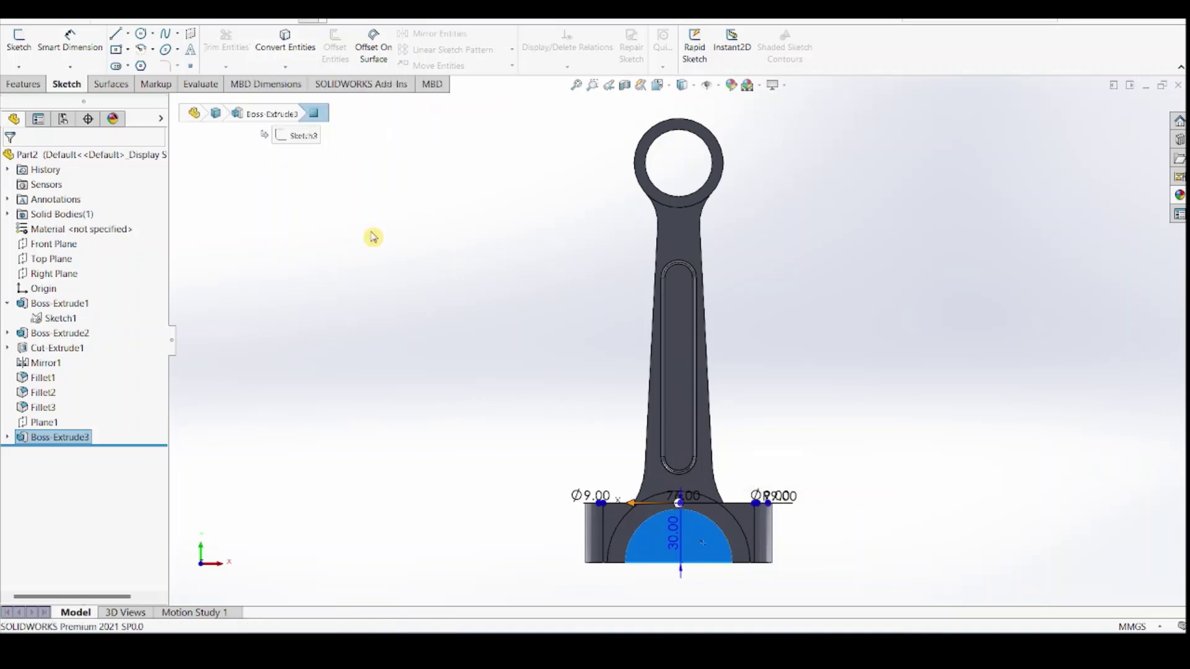
Start a sketch on the half-disc face filling the big end bore and convert the face's outline into sketch entities
click(681, 534)
click(25, 44)
click(286, 48)
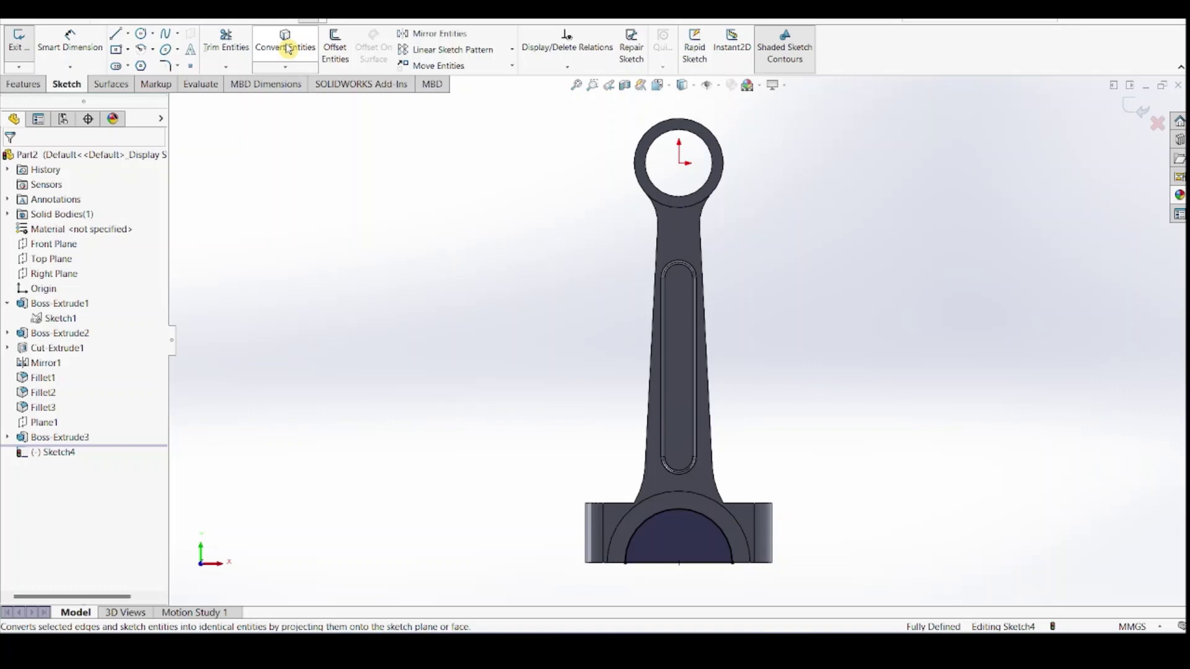
Cut the converted half-disc sketch Through All to clear the big-end bore
click(23, 85)
click(214, 44)
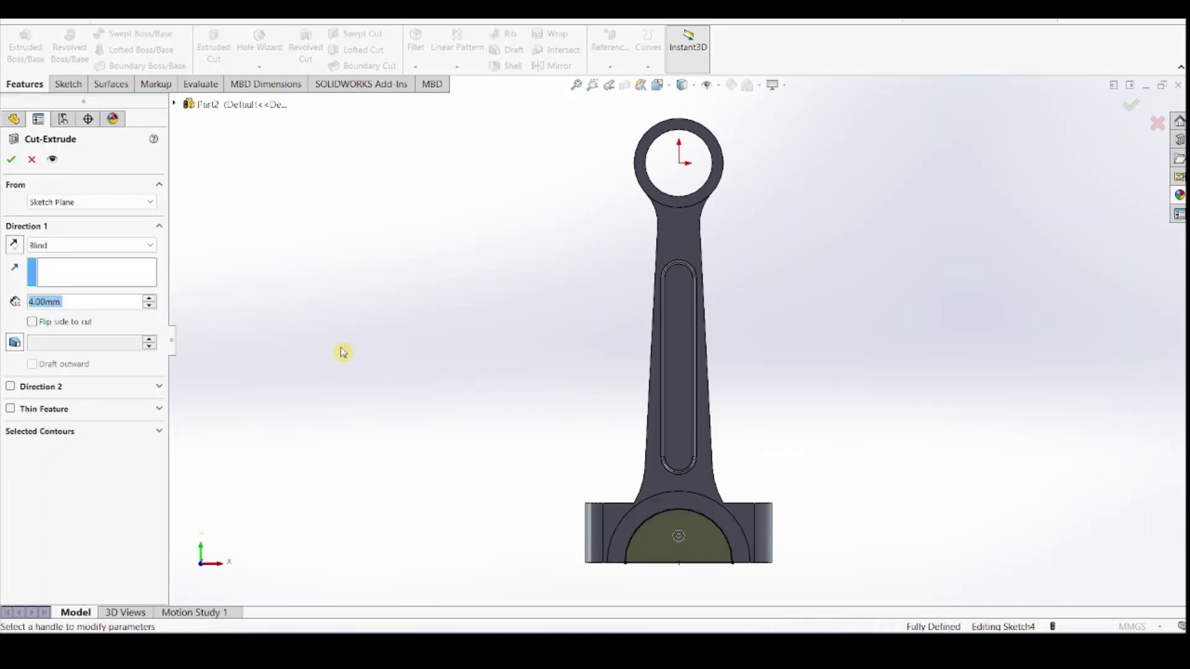
click(108, 248)
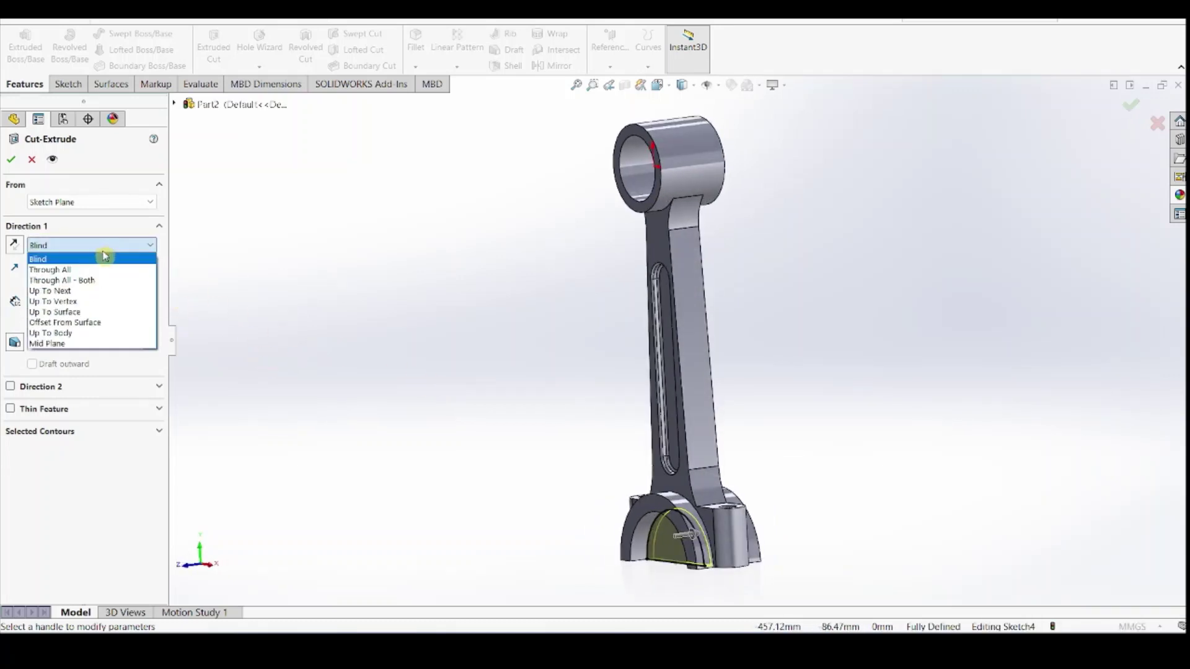
click(99, 266)
click(12, 159)
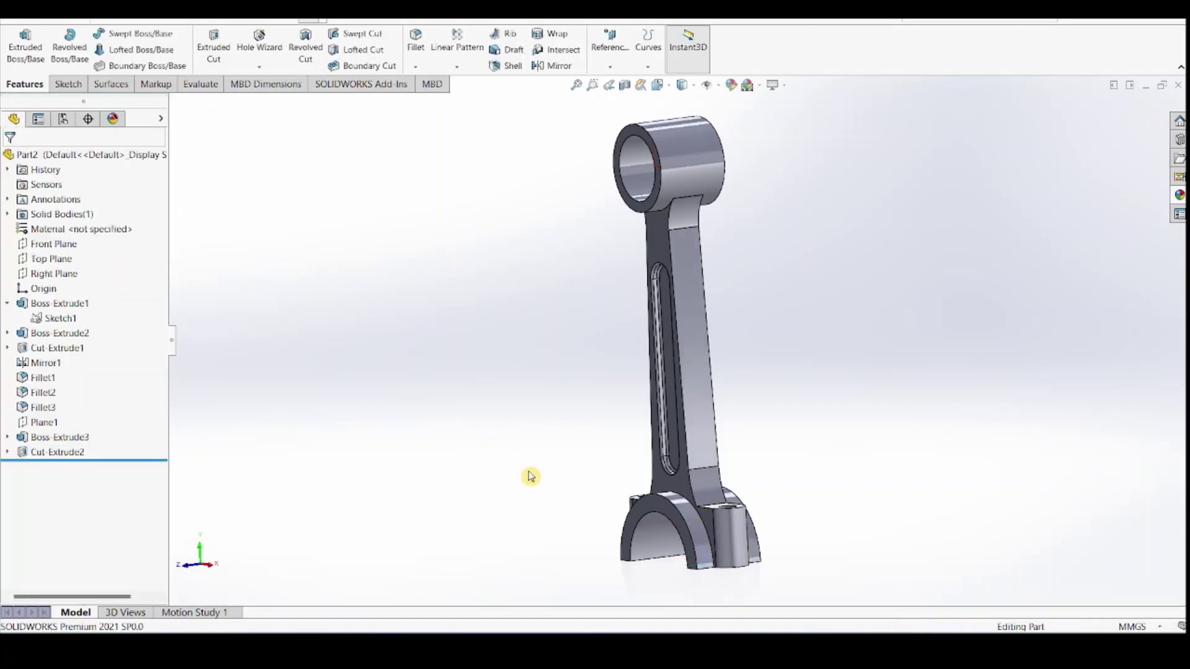
Start a symmetric fillet on the front arc edge where the shank meets the big-end ring and set its radius to 1 mm
middle_drag(531, 478, 574, 528)
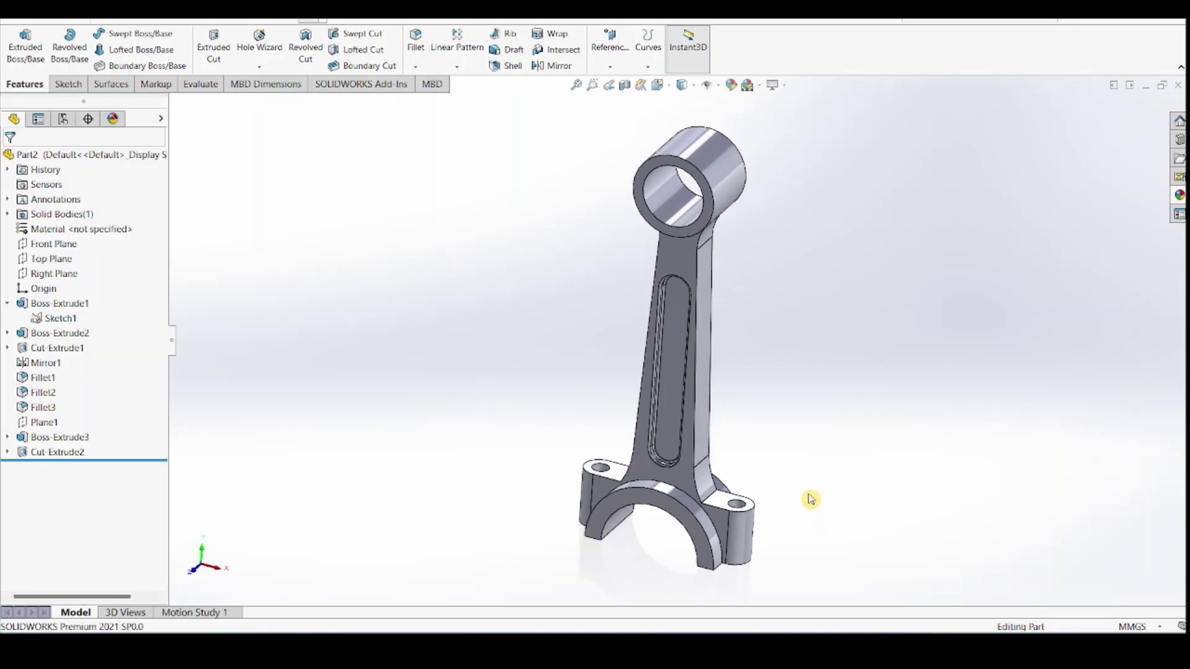
scroll(810, 499, down, 3)
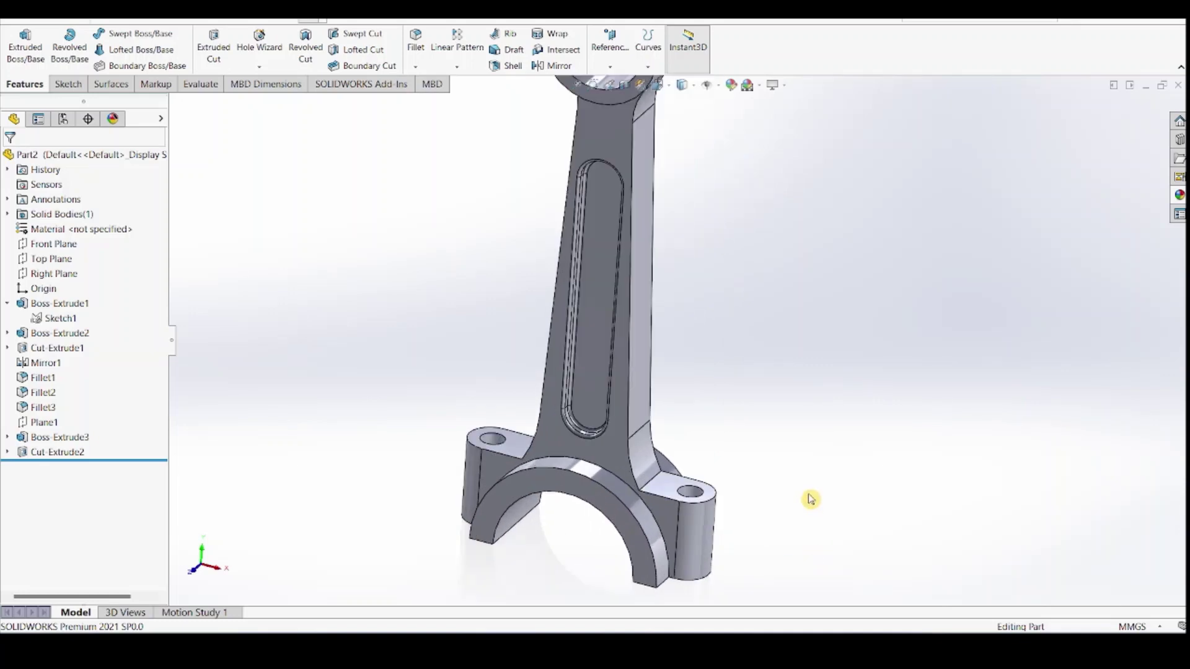
scroll(767, 475, up, 2)
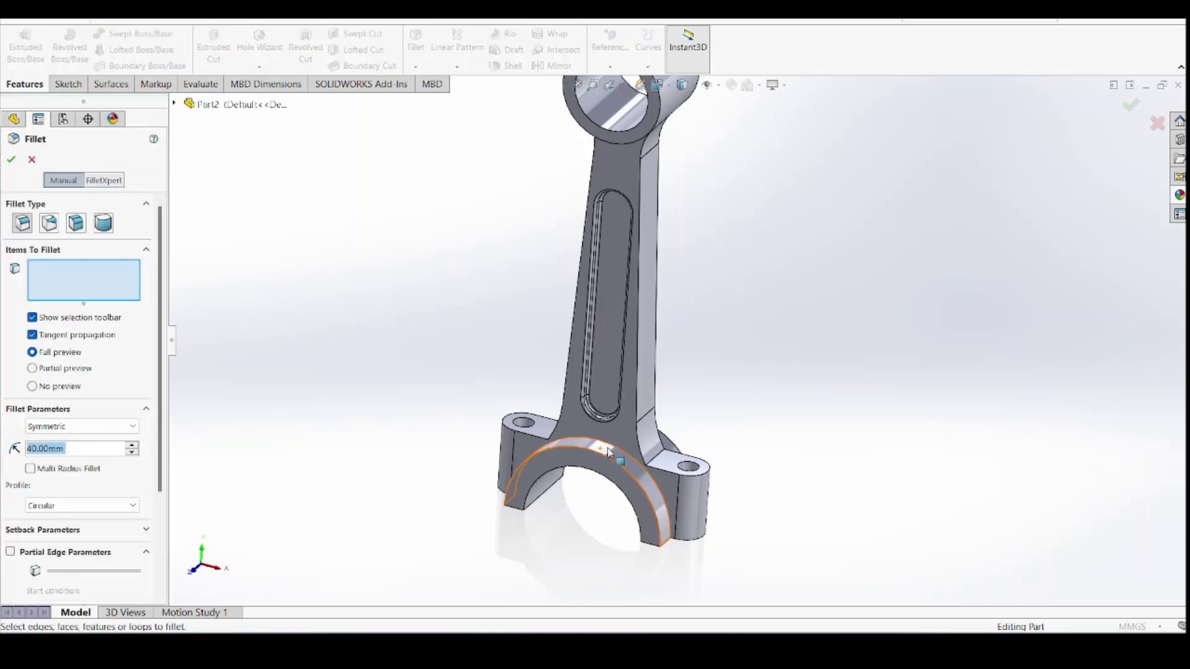
click(611, 448)
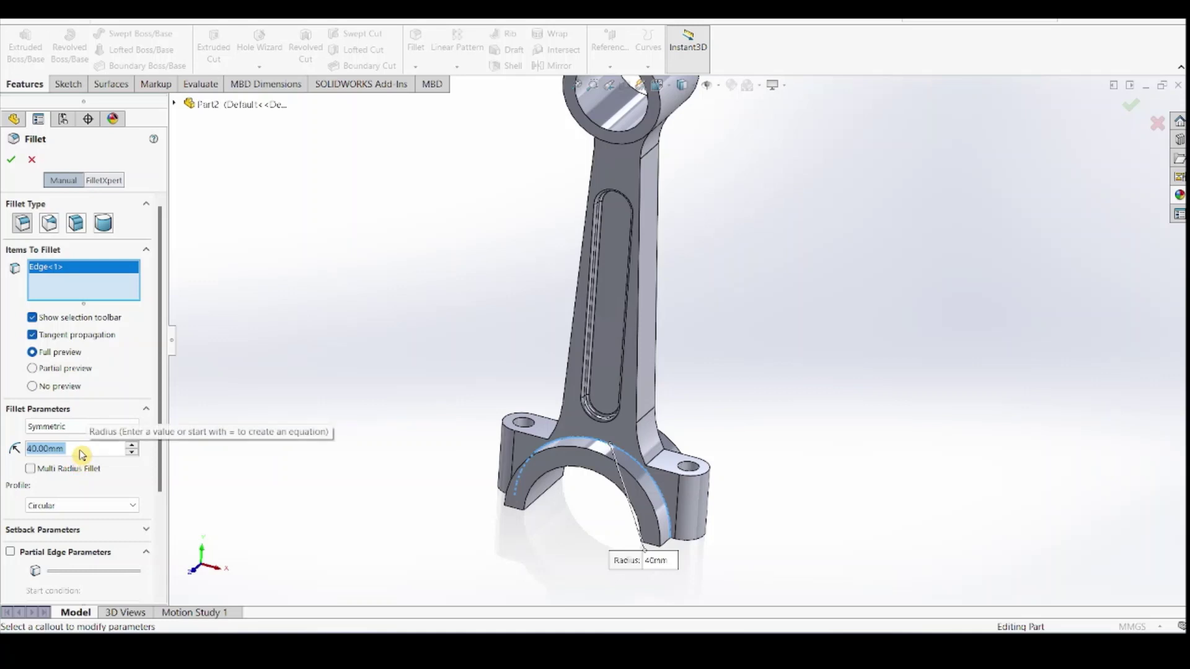
text(3)
key(Return)
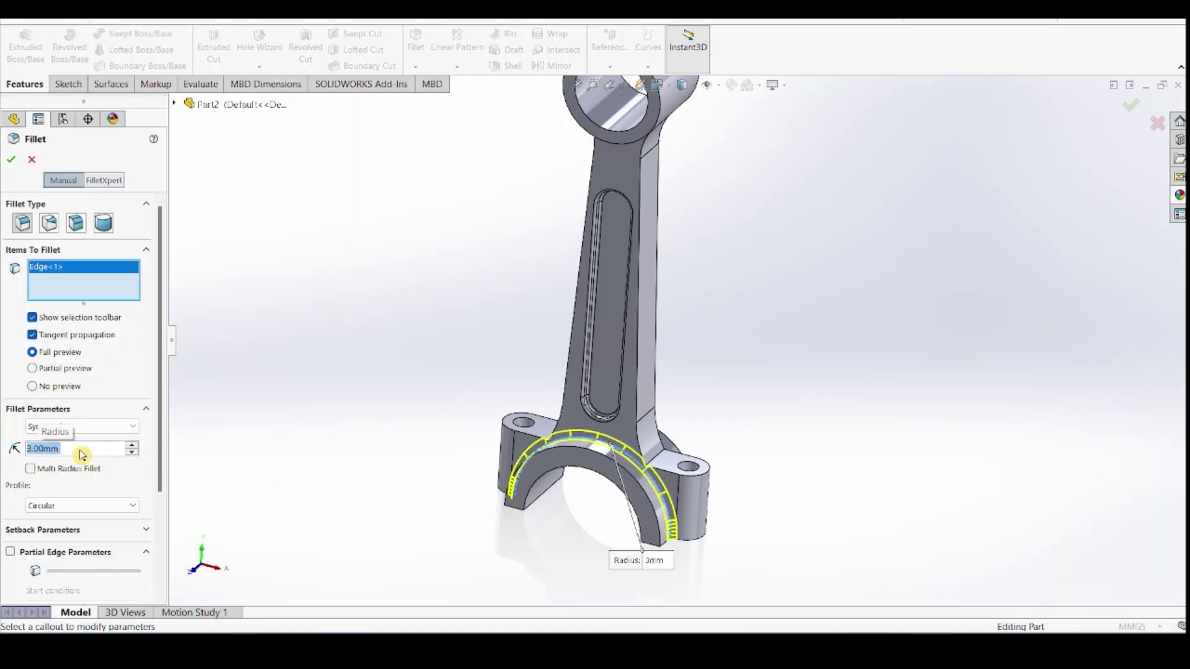
text(1)
key(Return)
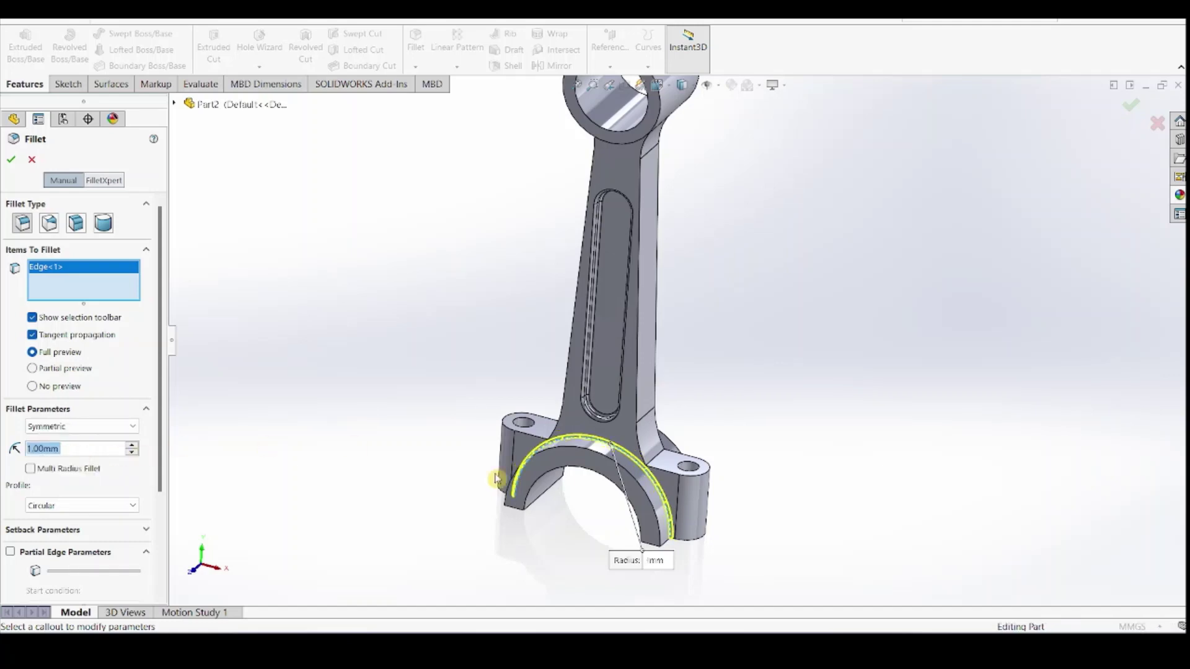
Add the matching arc edge on the shank's opposite side to the selection and apply the 1 mm fillet
middle_drag(858, 488, 746, 425)
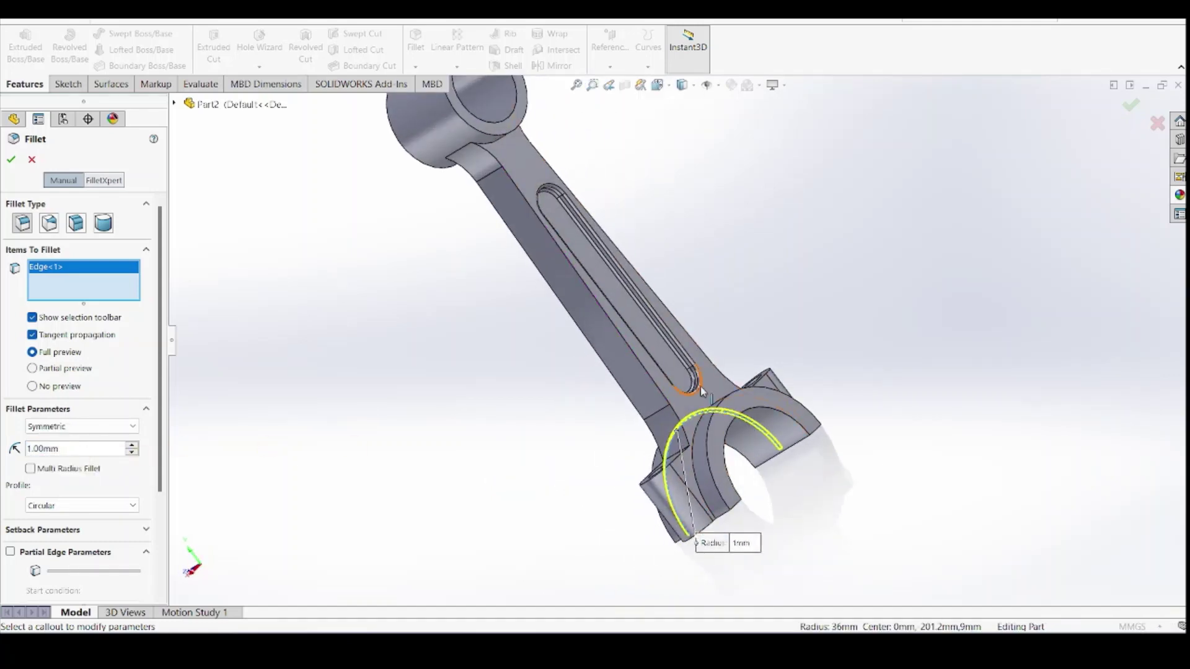
middle_drag(700, 391, 702, 410)
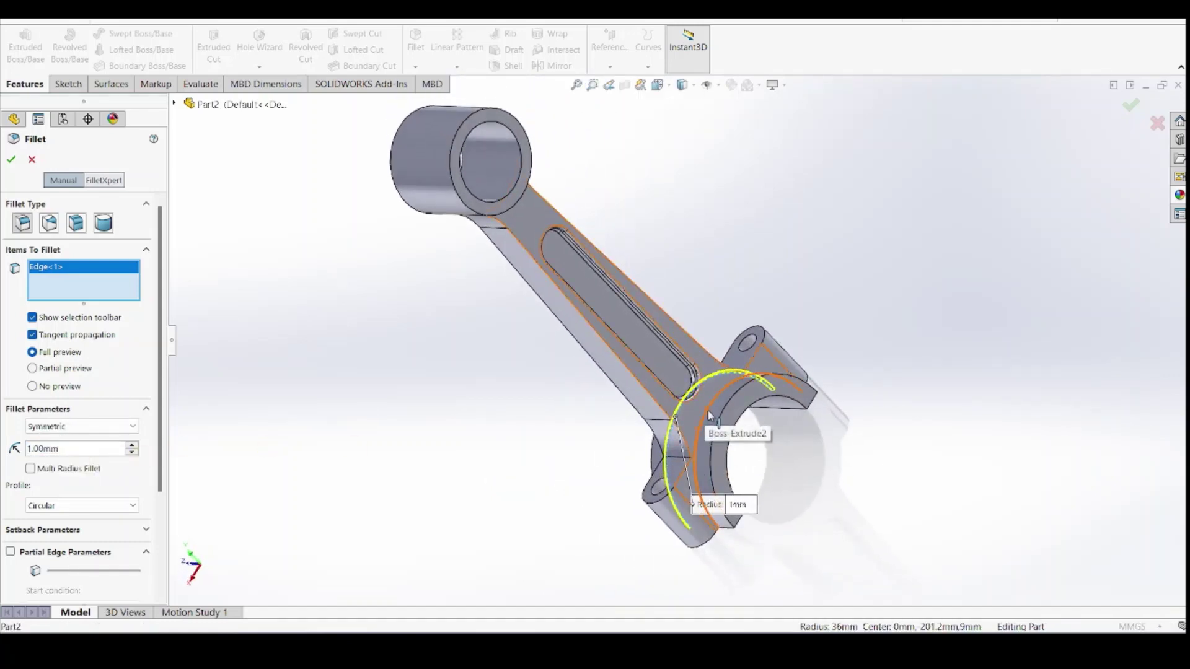
click(706, 413)
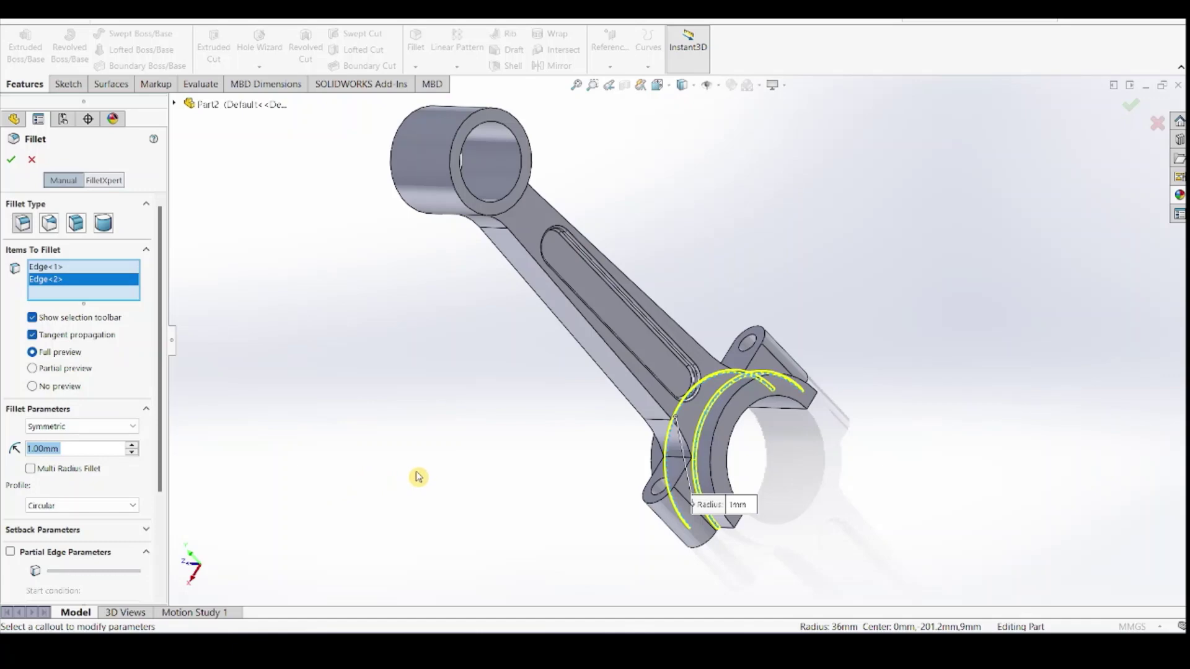
middle_drag(418, 476, 659, 612)
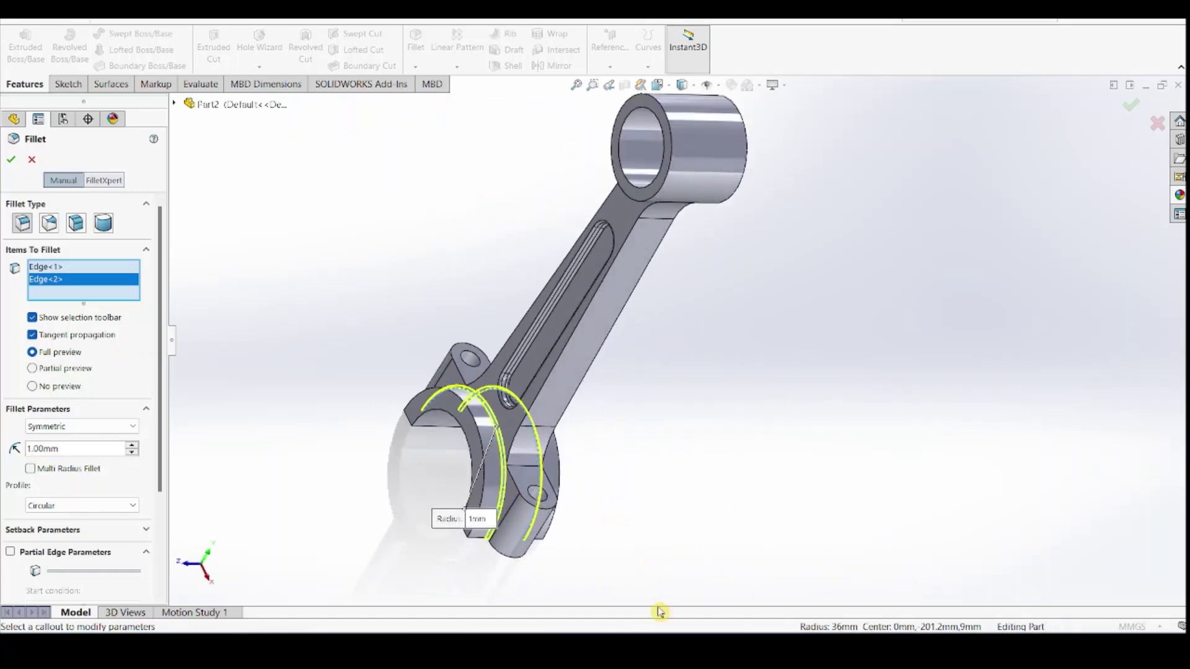
click(11, 159)
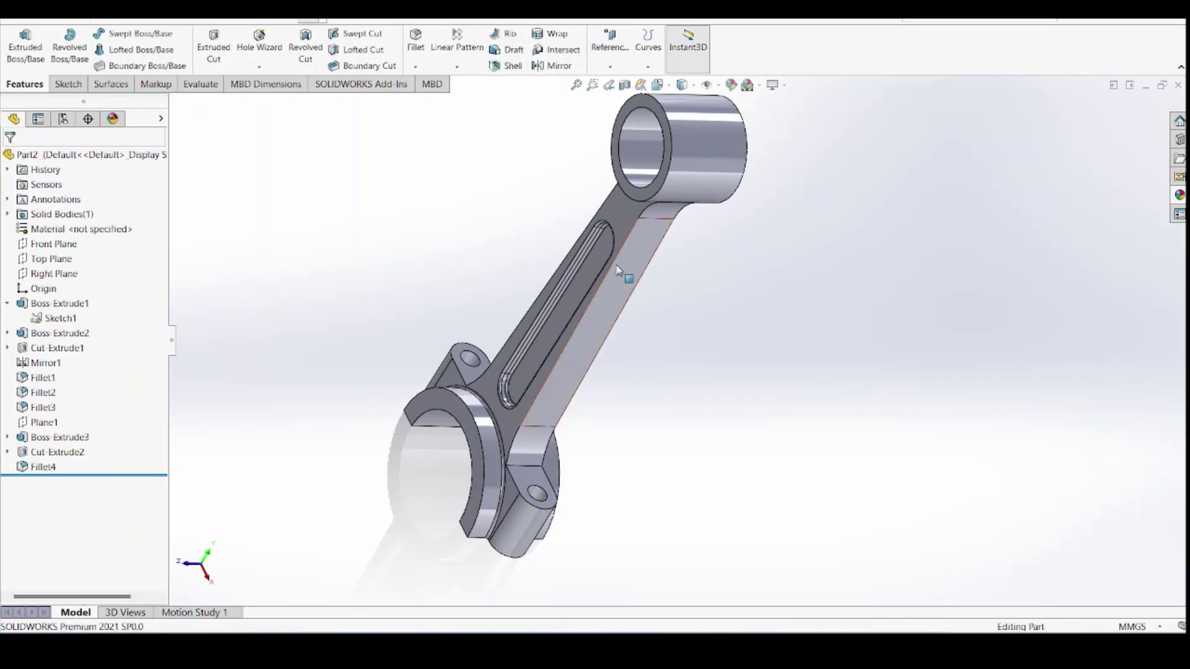
Show the connecting rod in isometric view and apply an aluminum metal appearance to the part
click(663, 86)
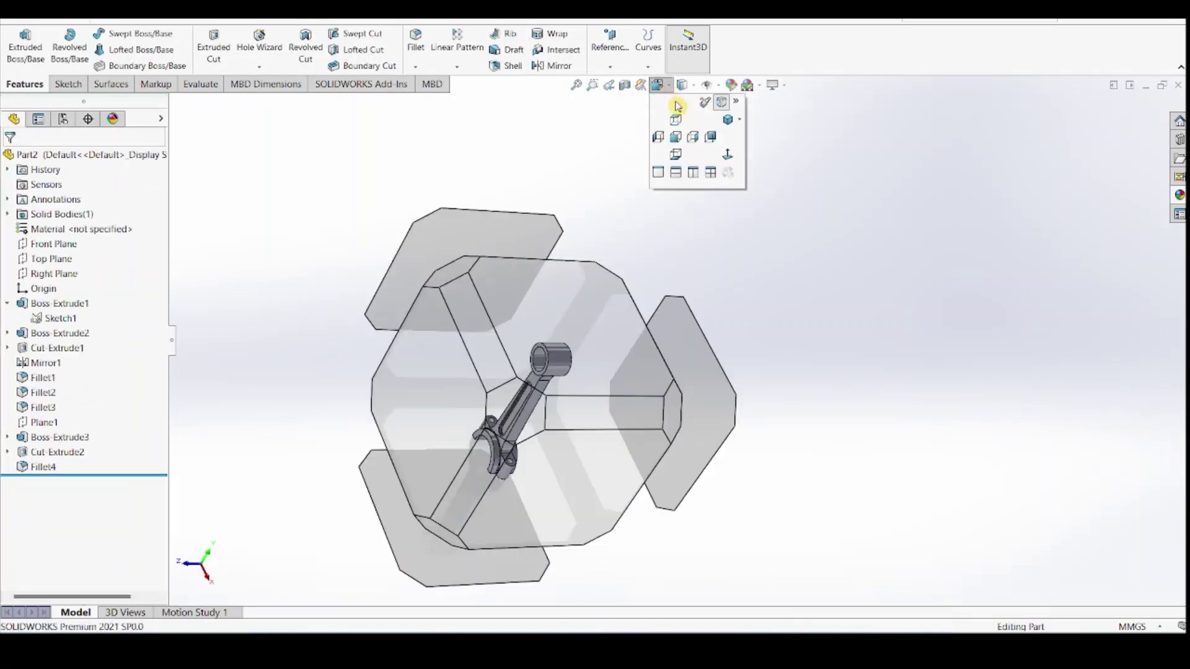
click(726, 121)
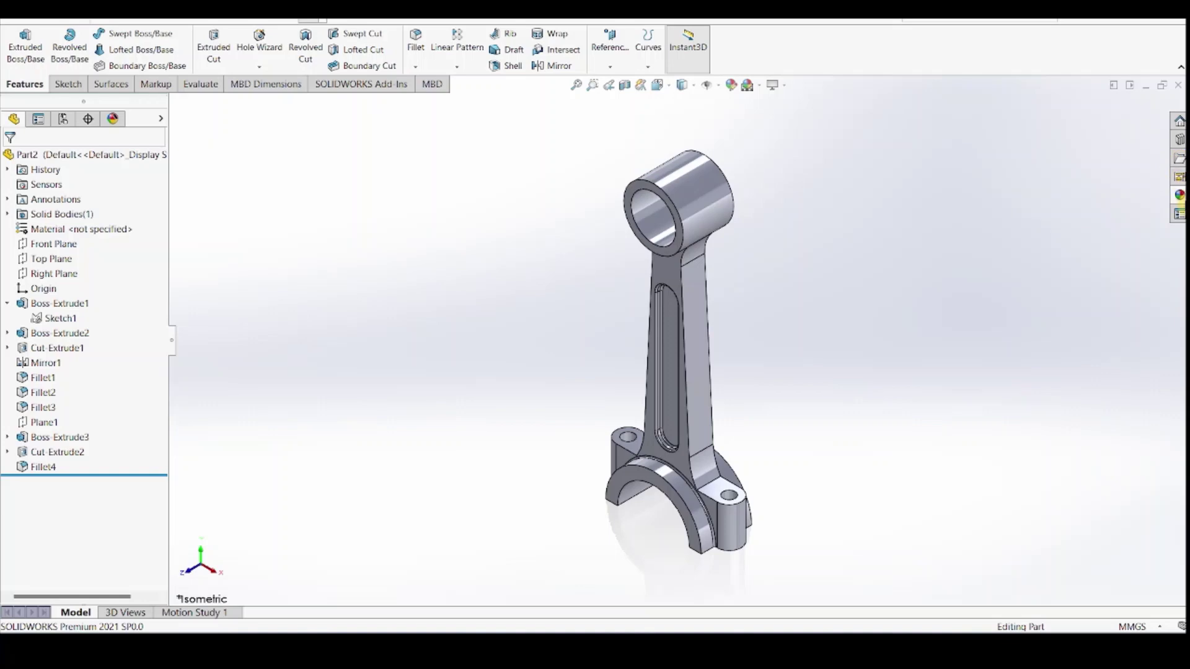
click(1179, 195)
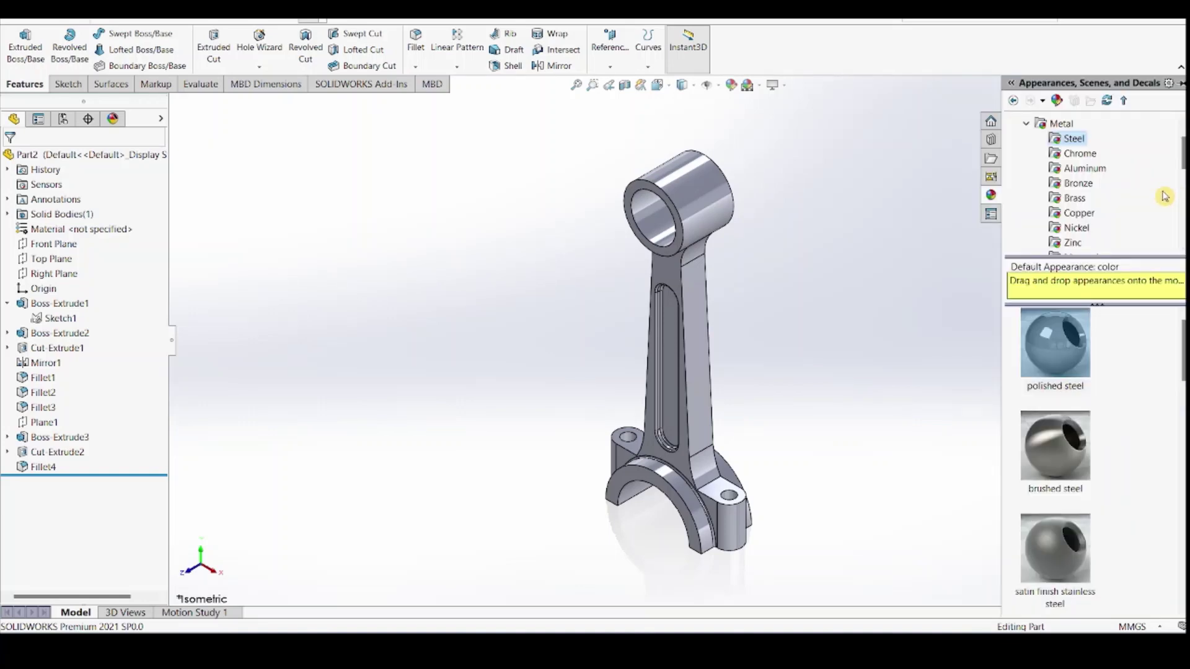
click(1083, 169)
double_click(1065, 340)
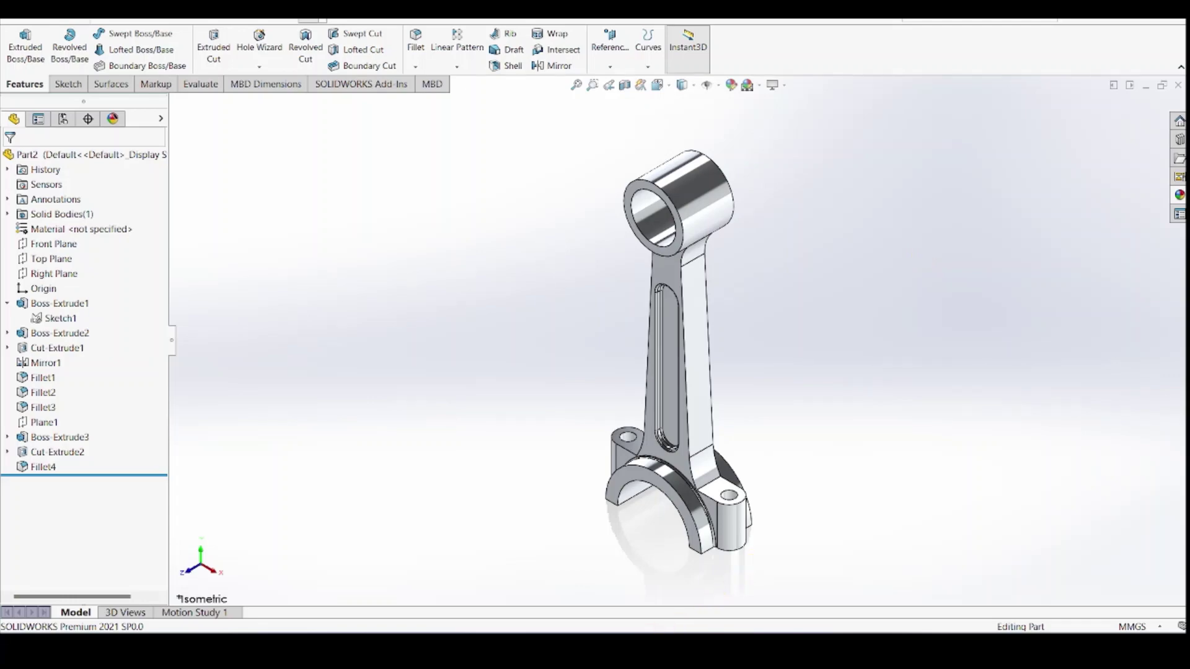
Switch to the browser's asseb_drawing_1.pdf and examine the dimensions of the rod's bearing cap
click(645, 646)
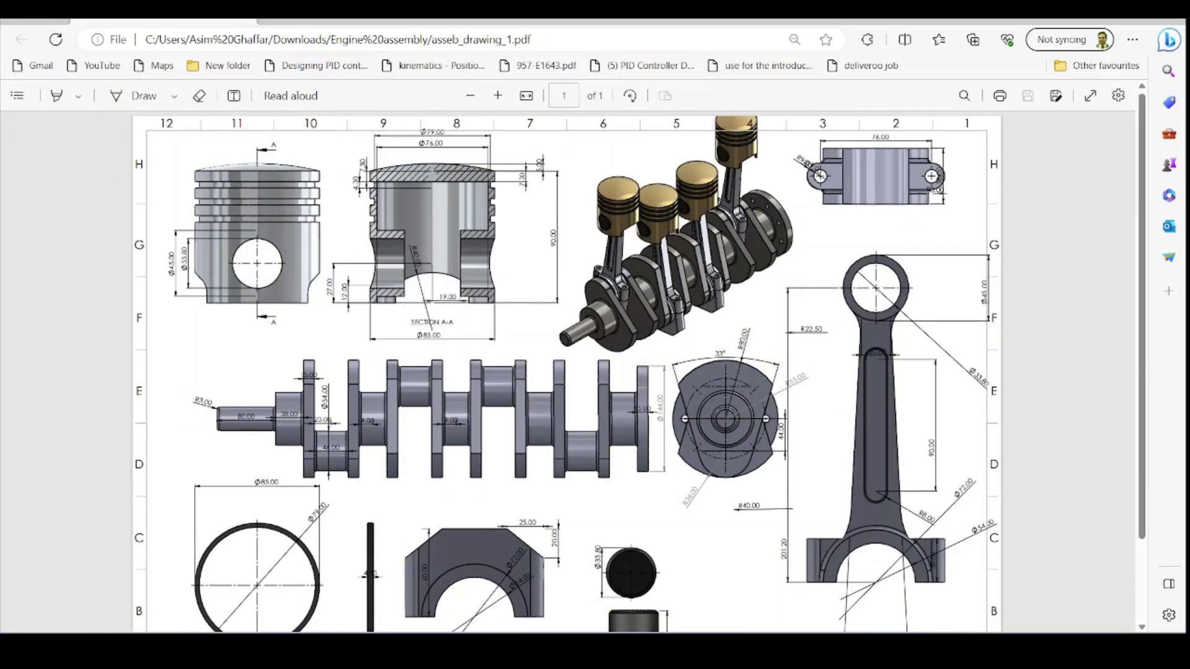
scroll(643, 576, down, 3)
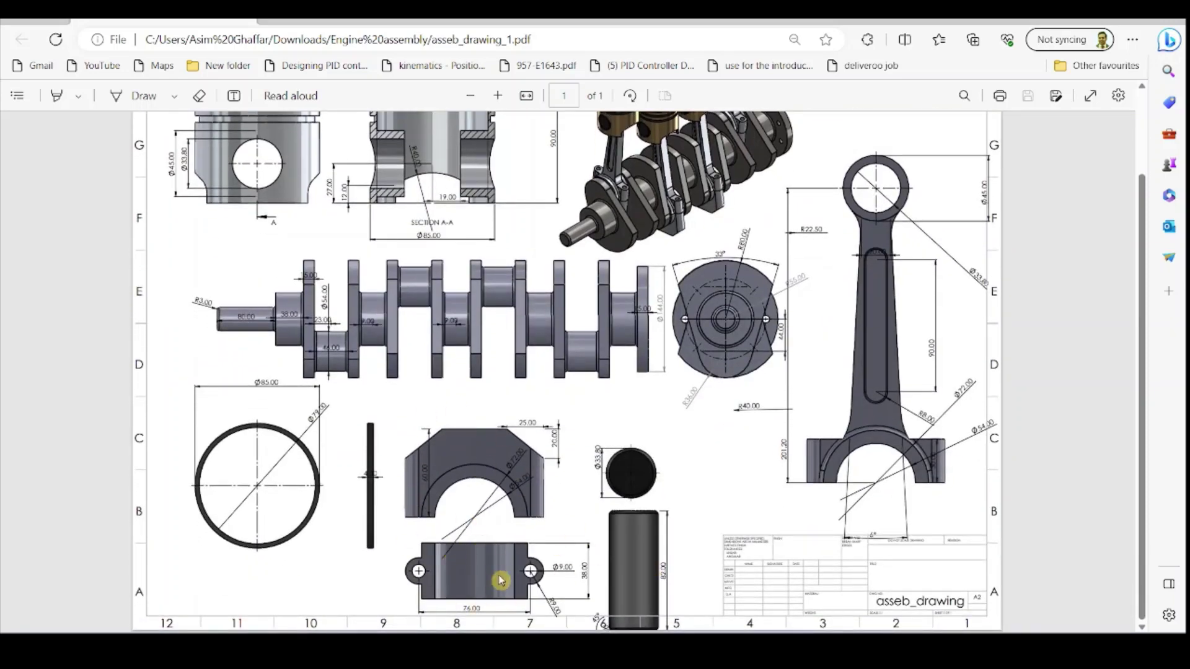
click(498, 96)
scroll(508, 390, down, 3)
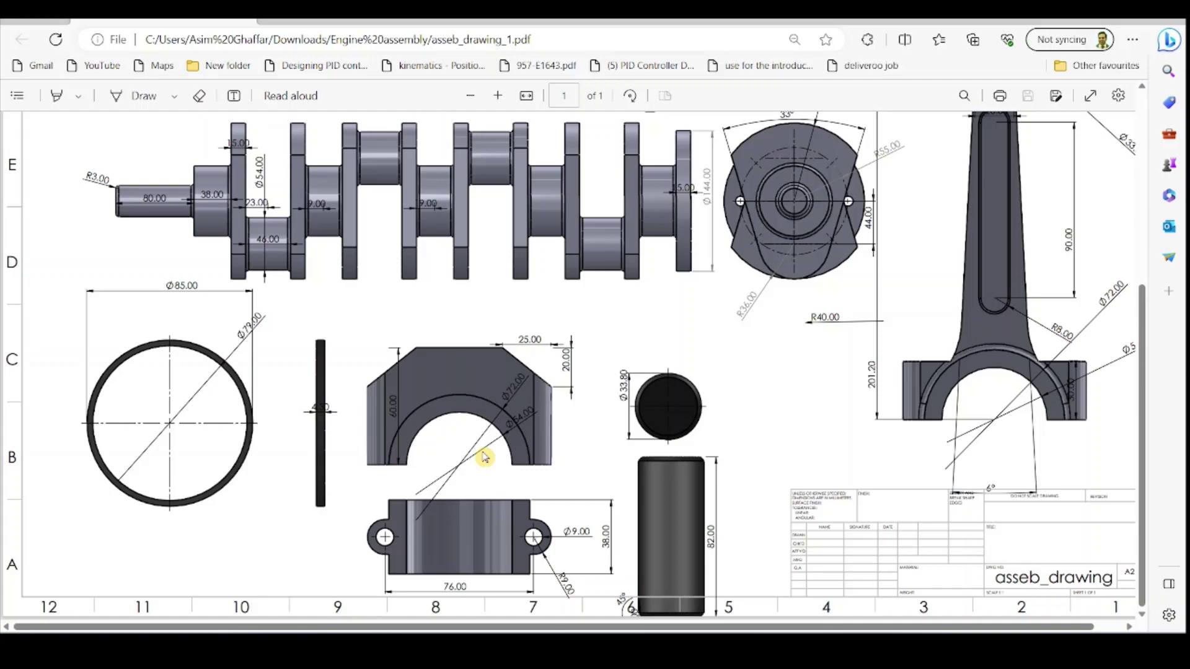
Switch back to the SOLIDWORKS connecting rod window and create a new part document
mouse_move(868, 650)
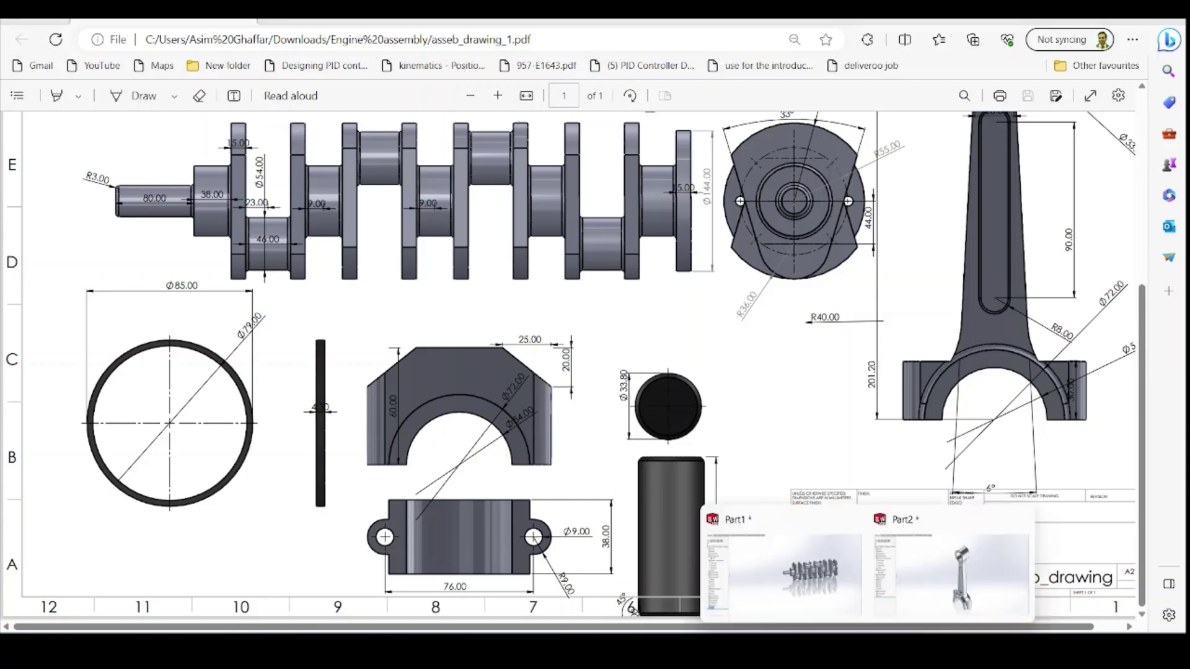
click(900, 585)
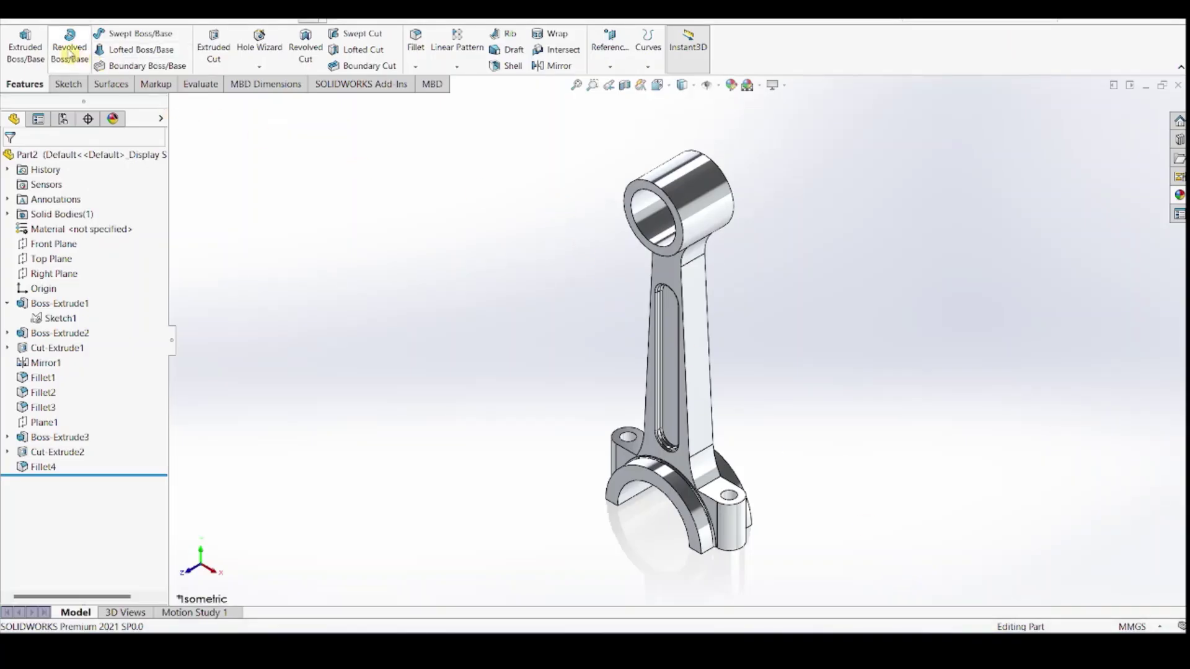
click(90, 21)
click(98, 35)
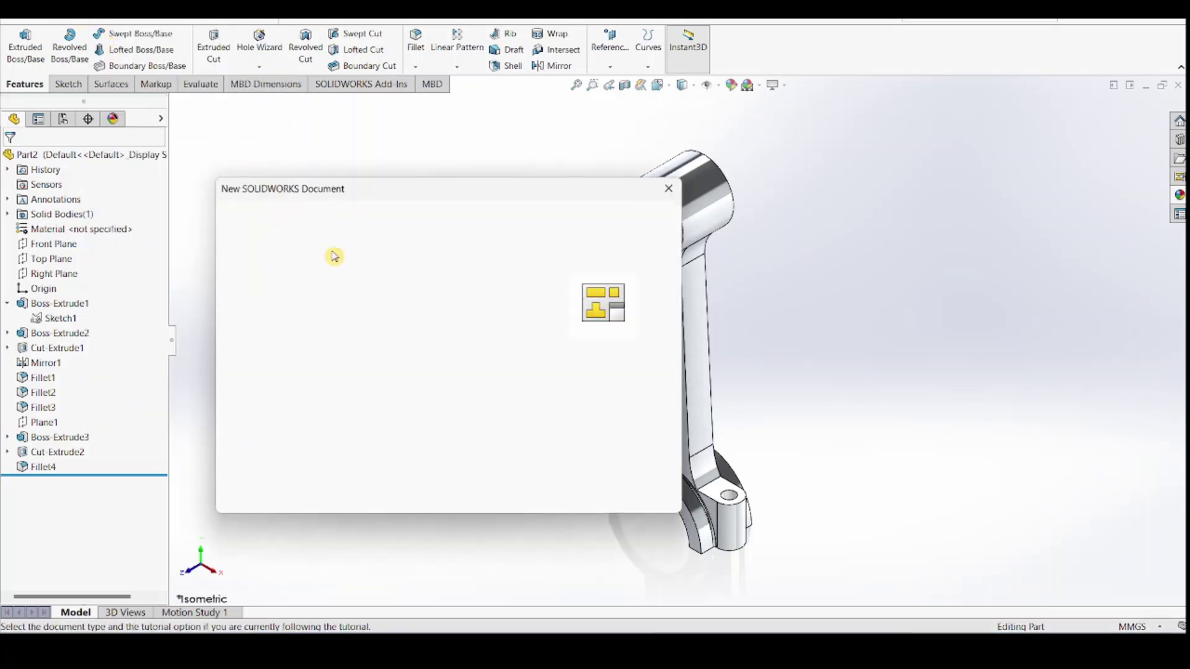
click(499, 487)
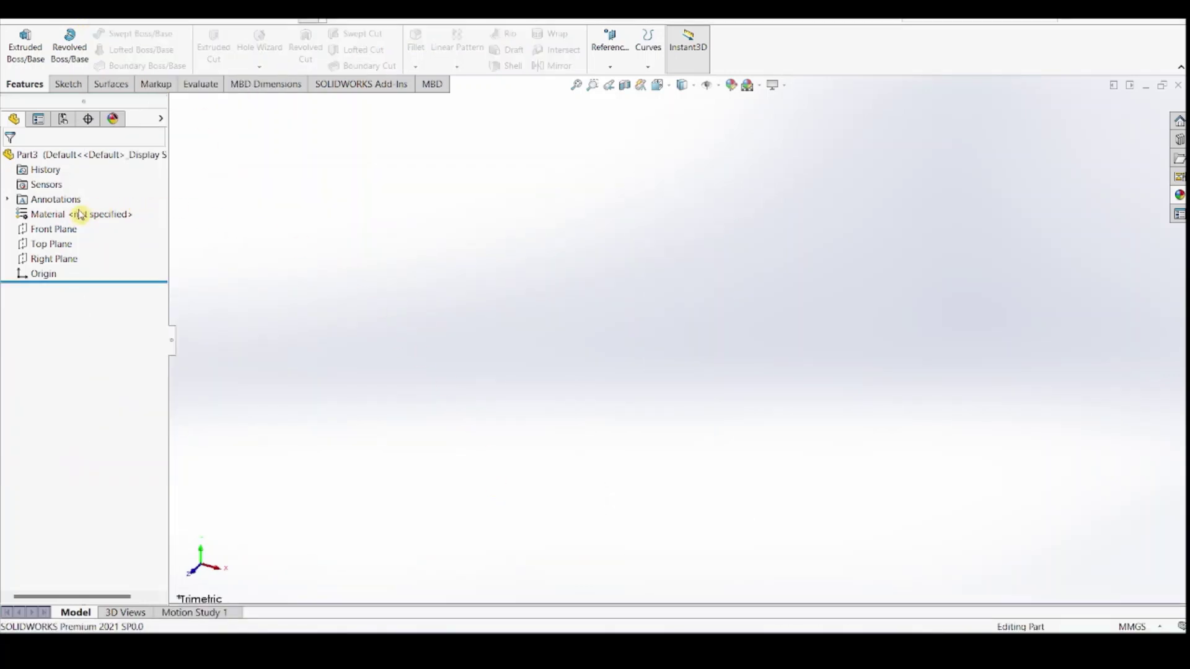
Sketch two concentric circles on the Front Plane, centred on the origin, about 80 mm and 124 mm in diameter
click(53, 229)
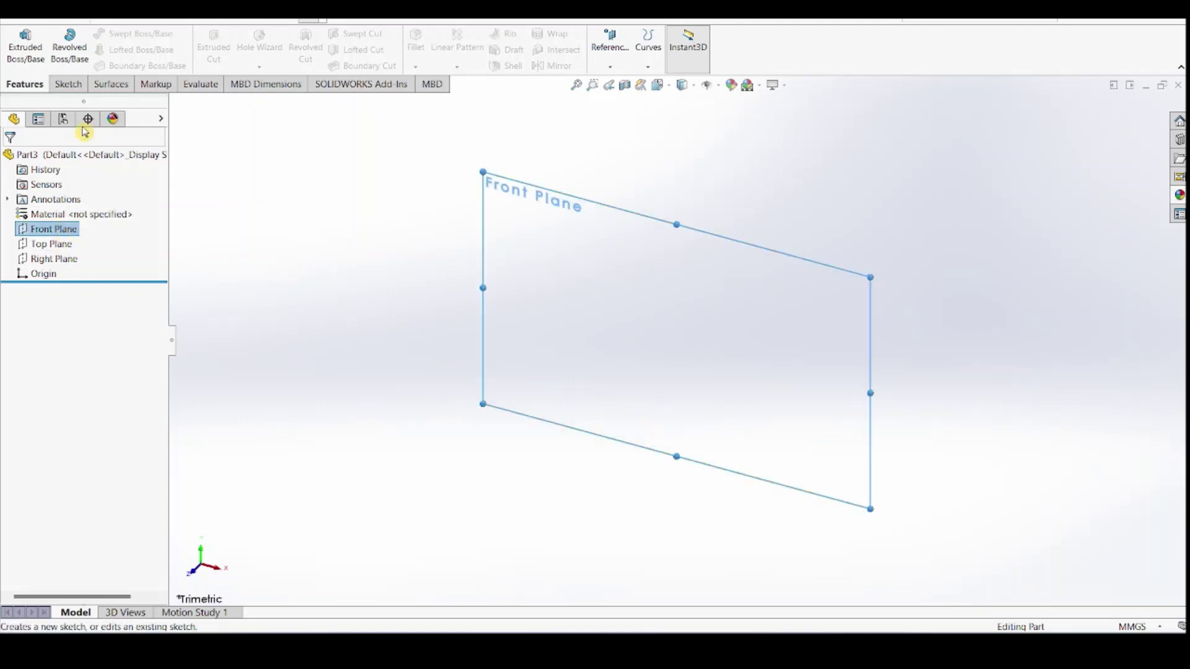
click(67, 84)
click(20, 43)
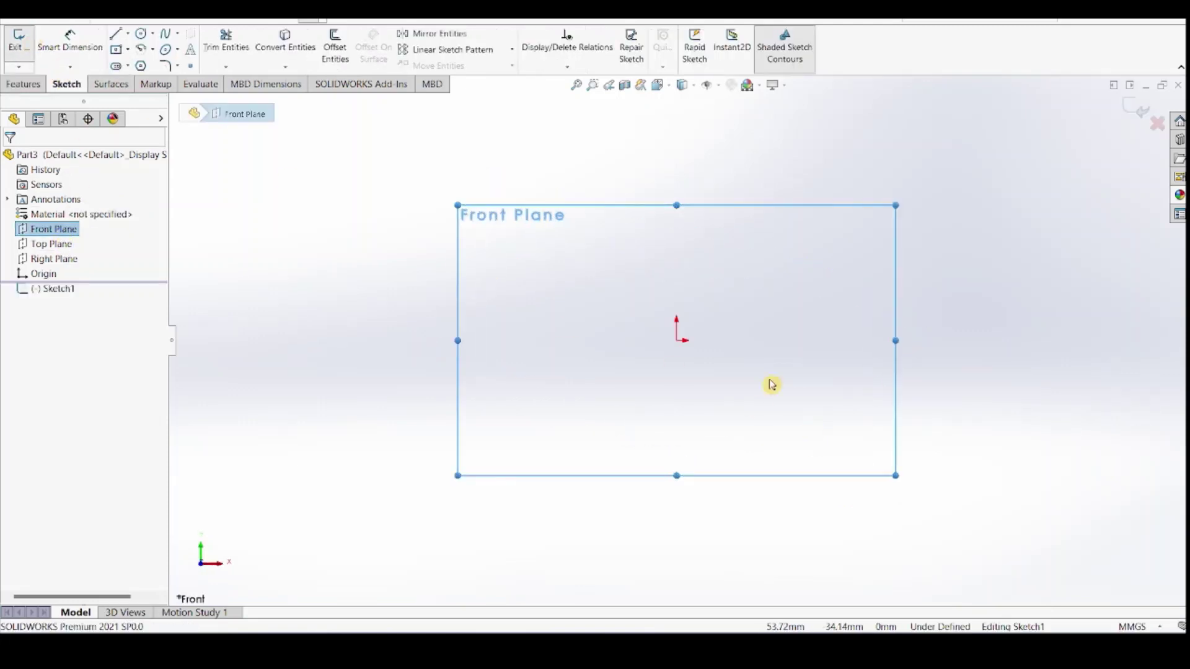
click(141, 33)
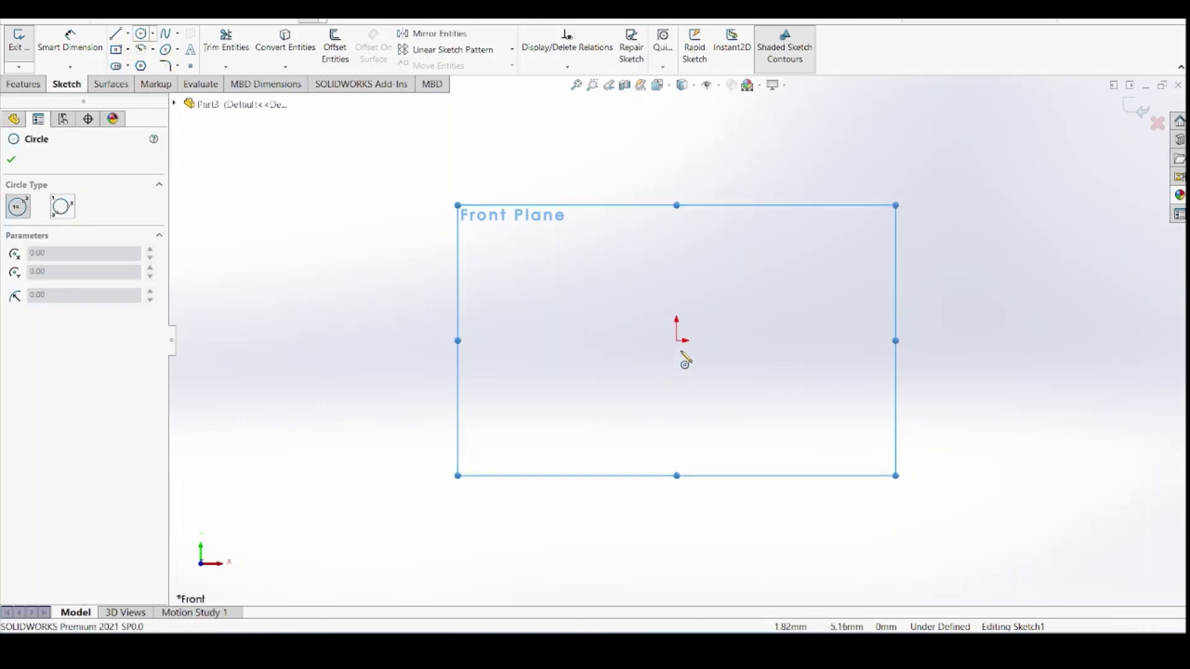
click(676, 340)
click(751, 404)
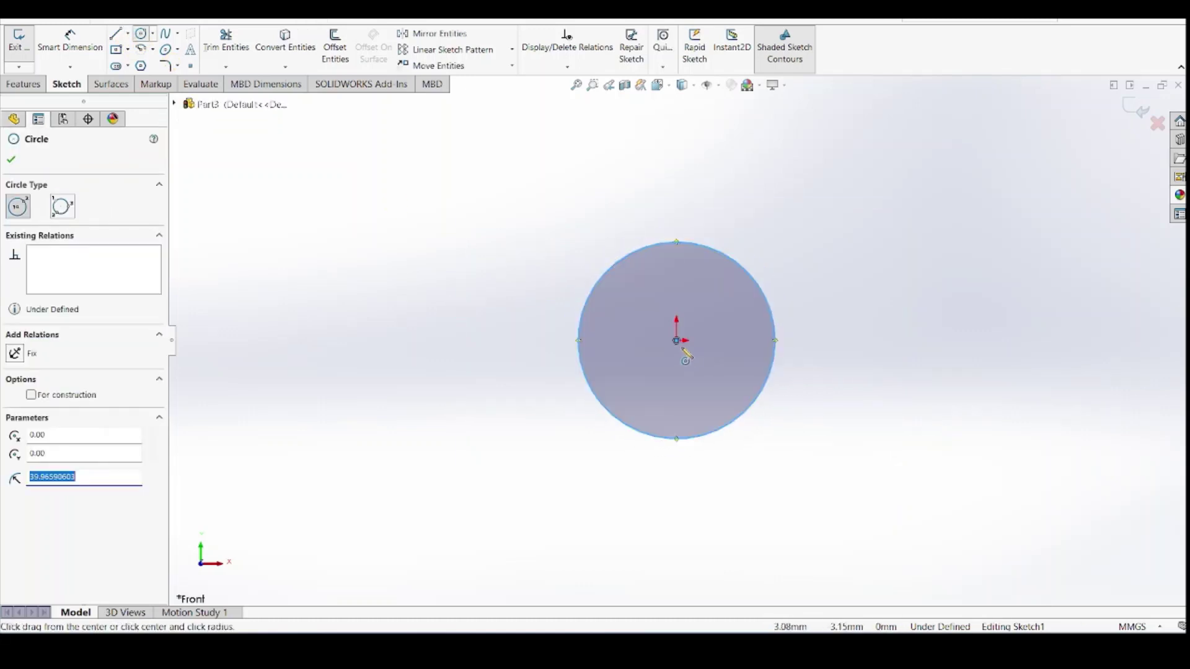
click(676, 340)
click(778, 456)
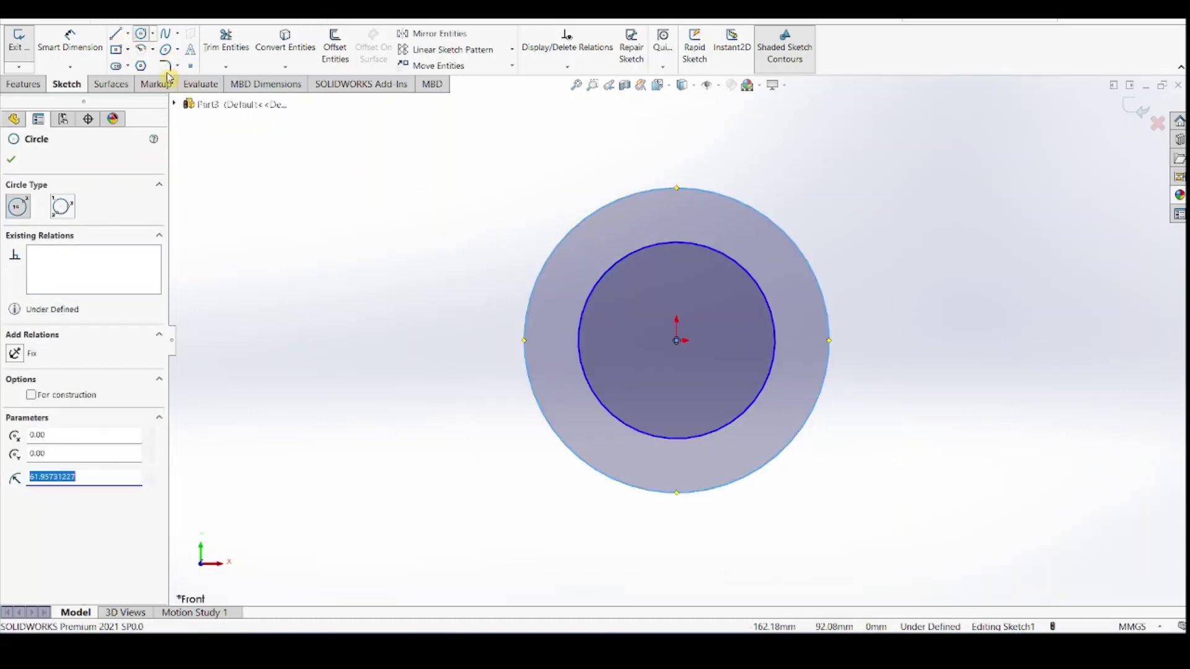
Dimension the inner circle to 52 mm diameter and the outer circle to 72 mm diameter
click(85, 49)
click(766, 300)
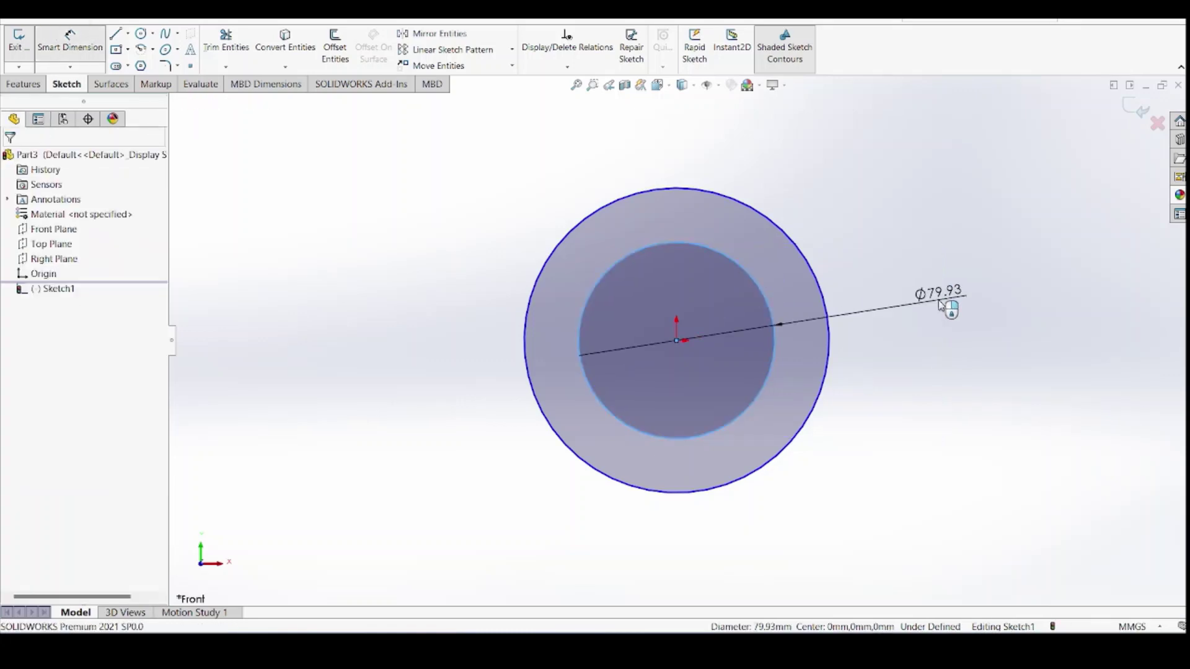
click(948, 306)
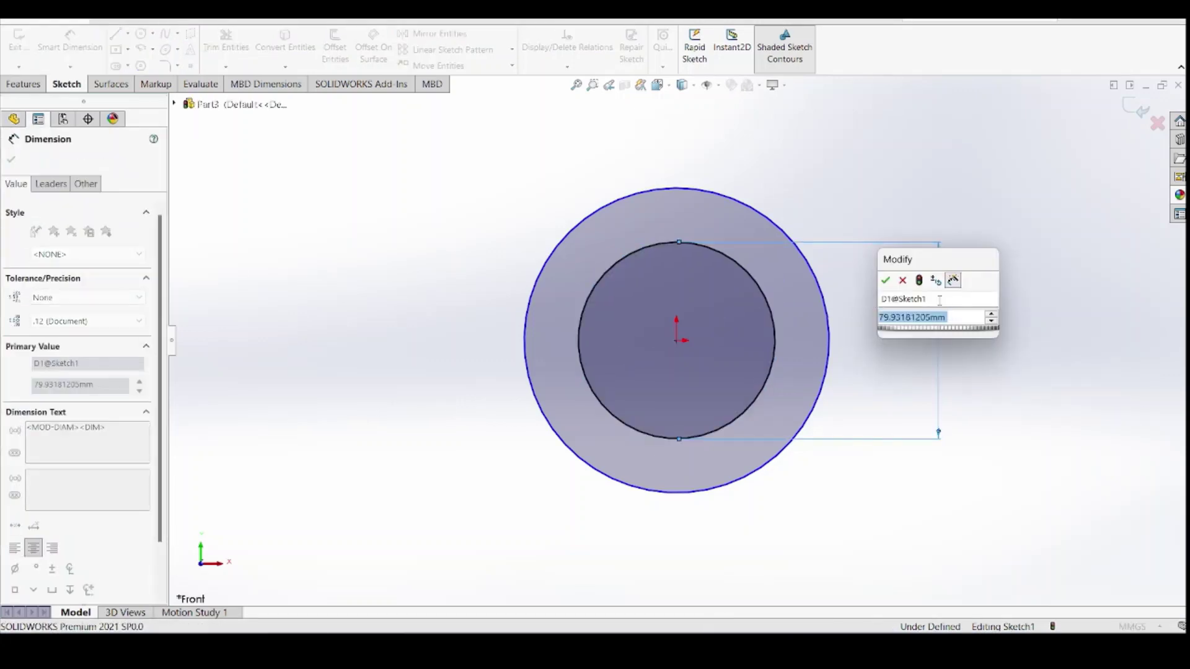
text(52)
key(Return)
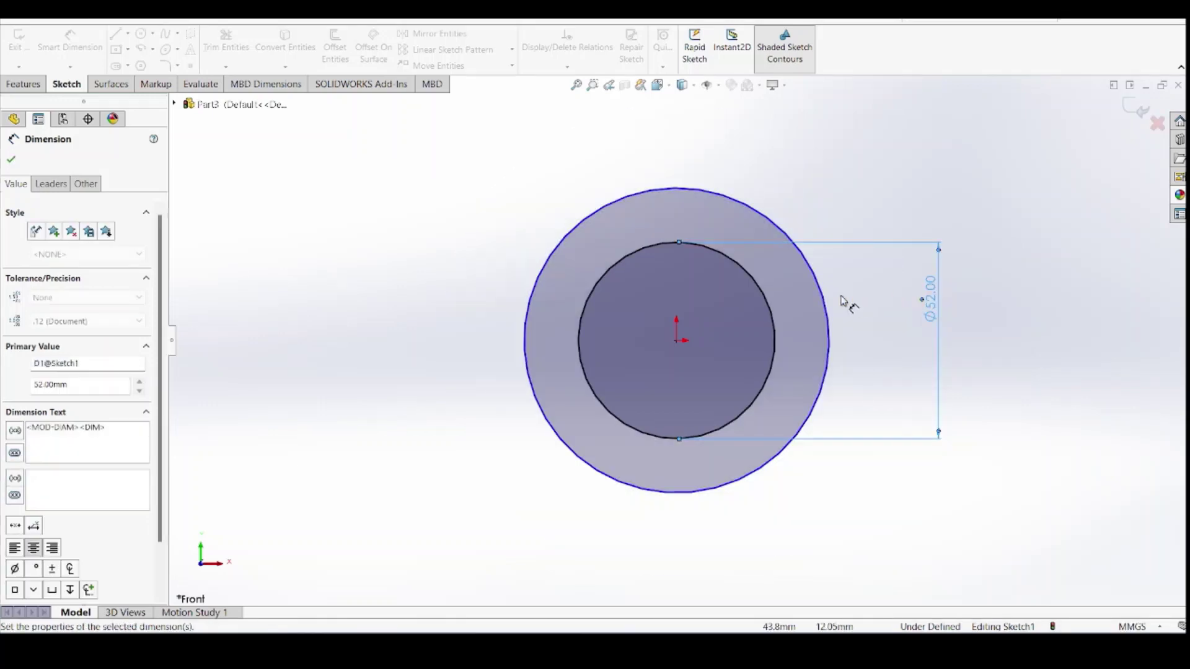
click(826, 304)
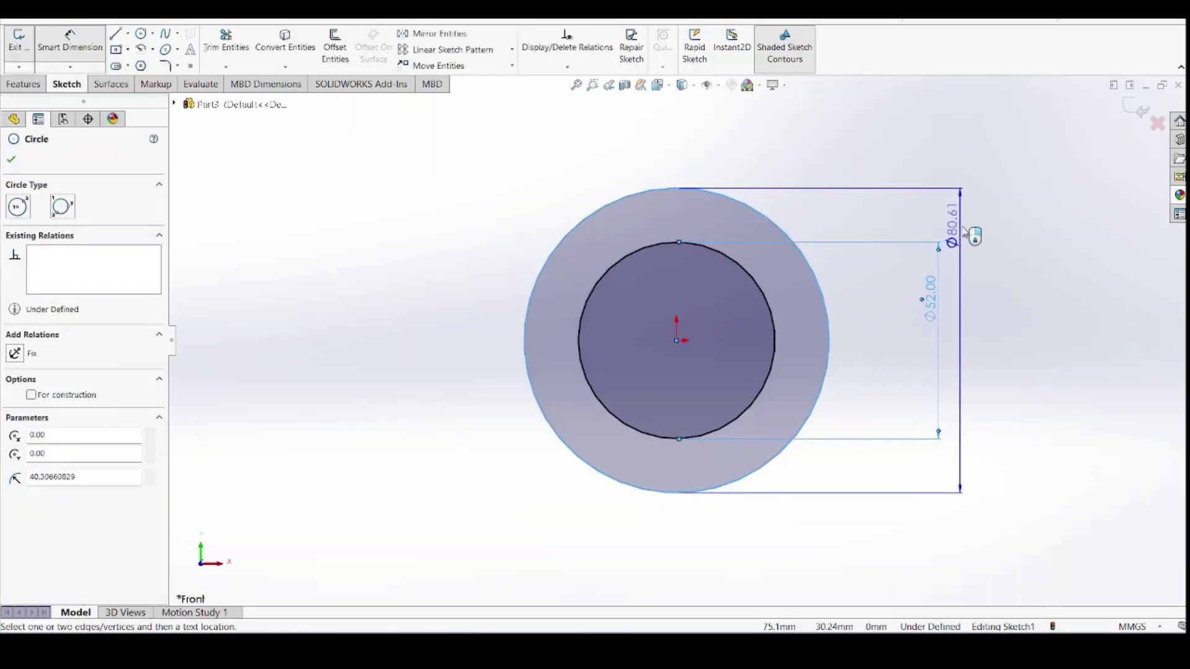
click(981, 292)
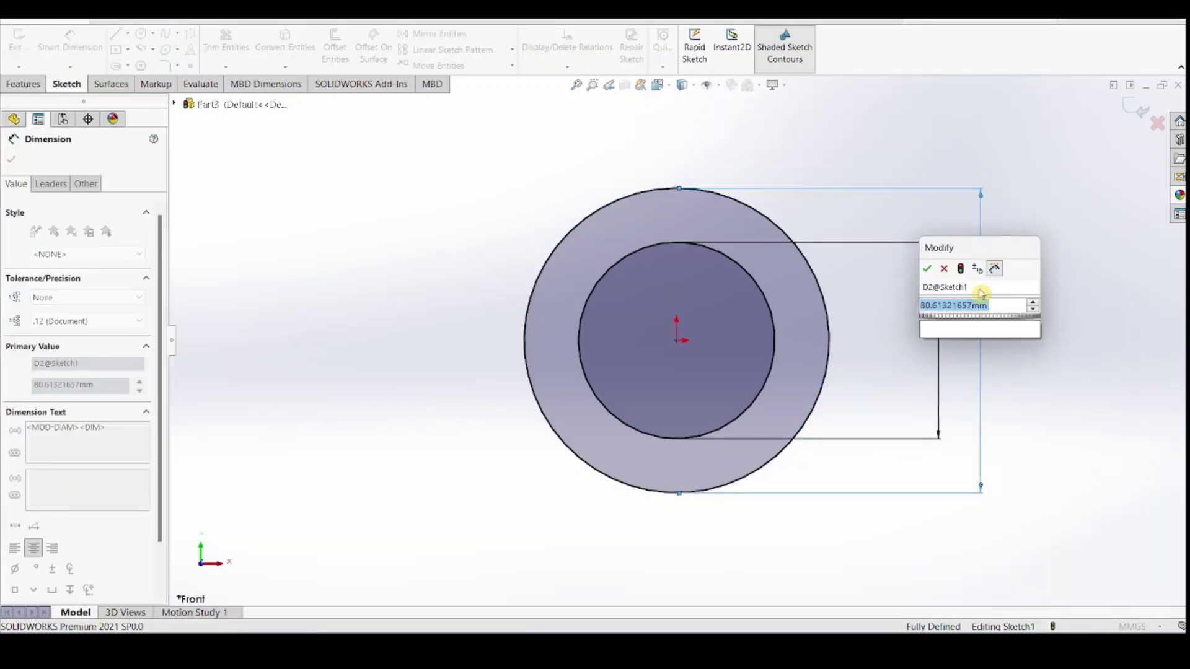
text(72)
key(Return)
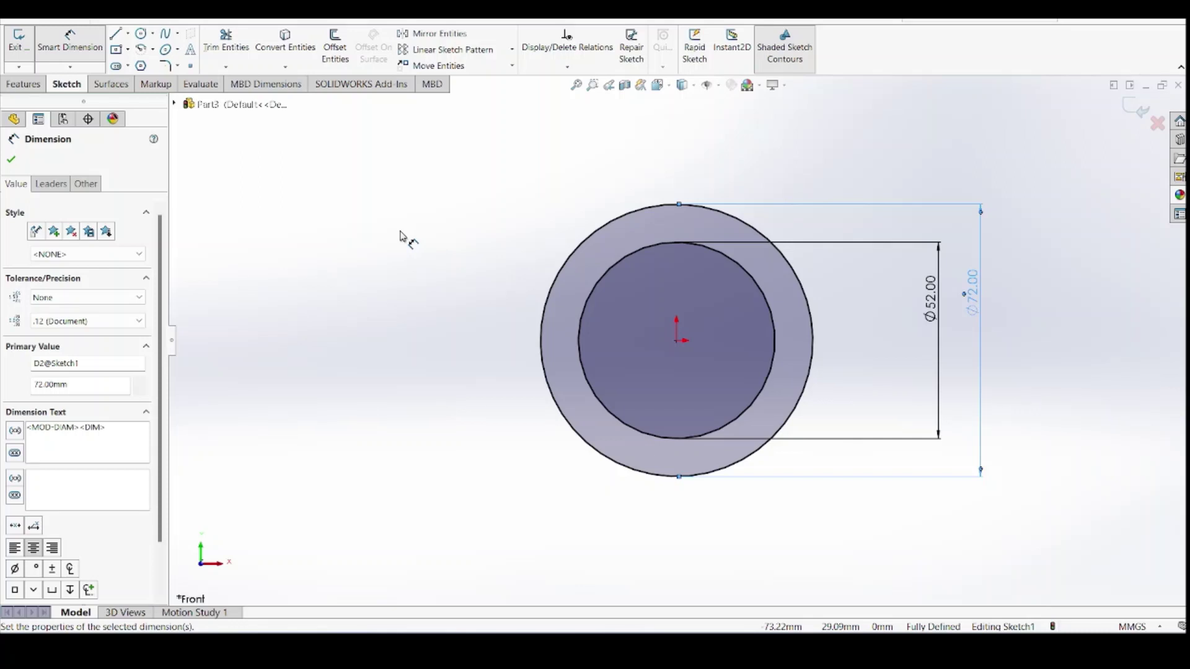
Draw a horizontal line across the outer circle's diameter, starting at its left quadrant point
click(116, 34)
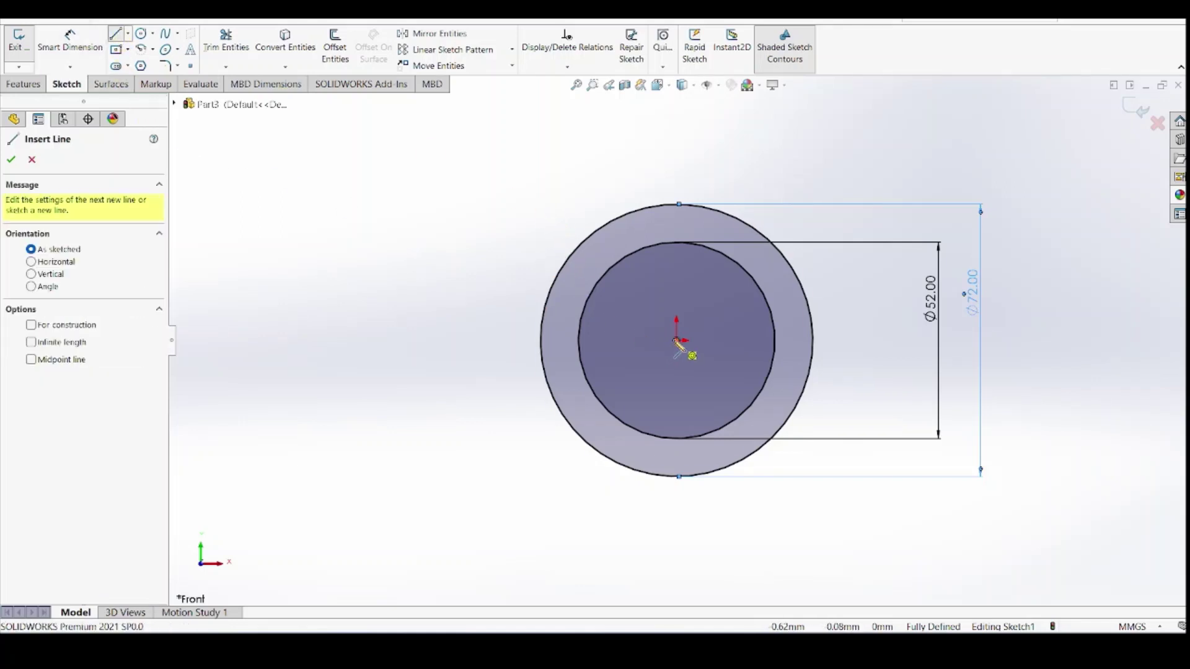
click(542, 341)
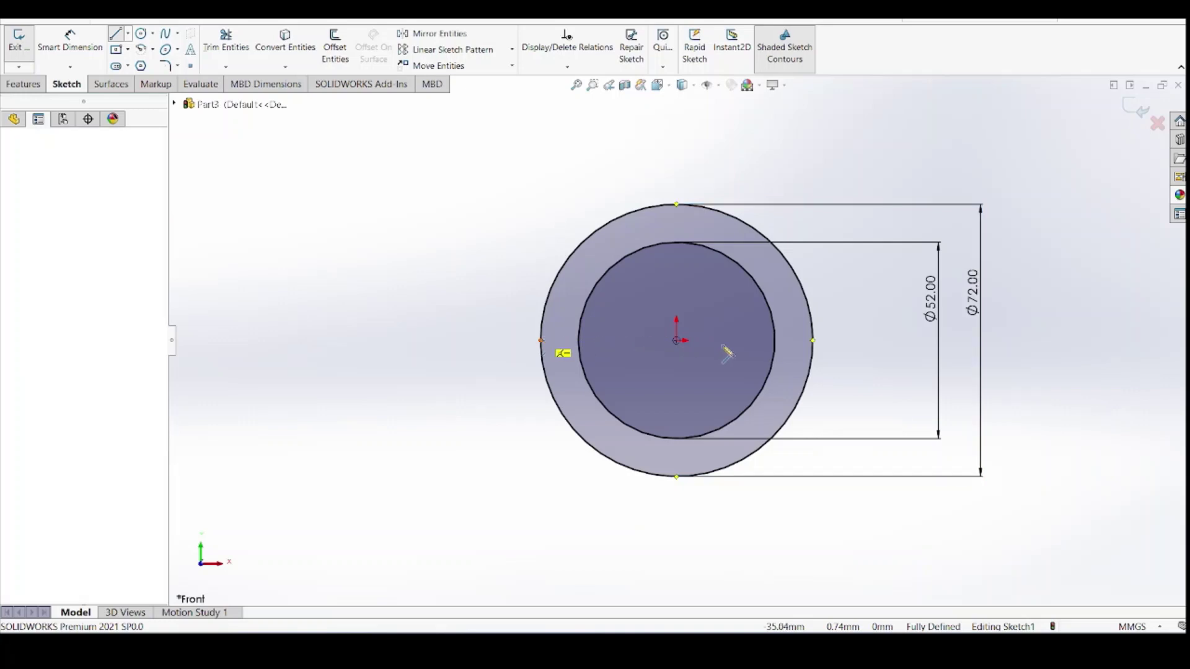
Draw a horizontal line across the full diameter of the outer circle and trim the sketch to a lower half ring
click(813, 341)
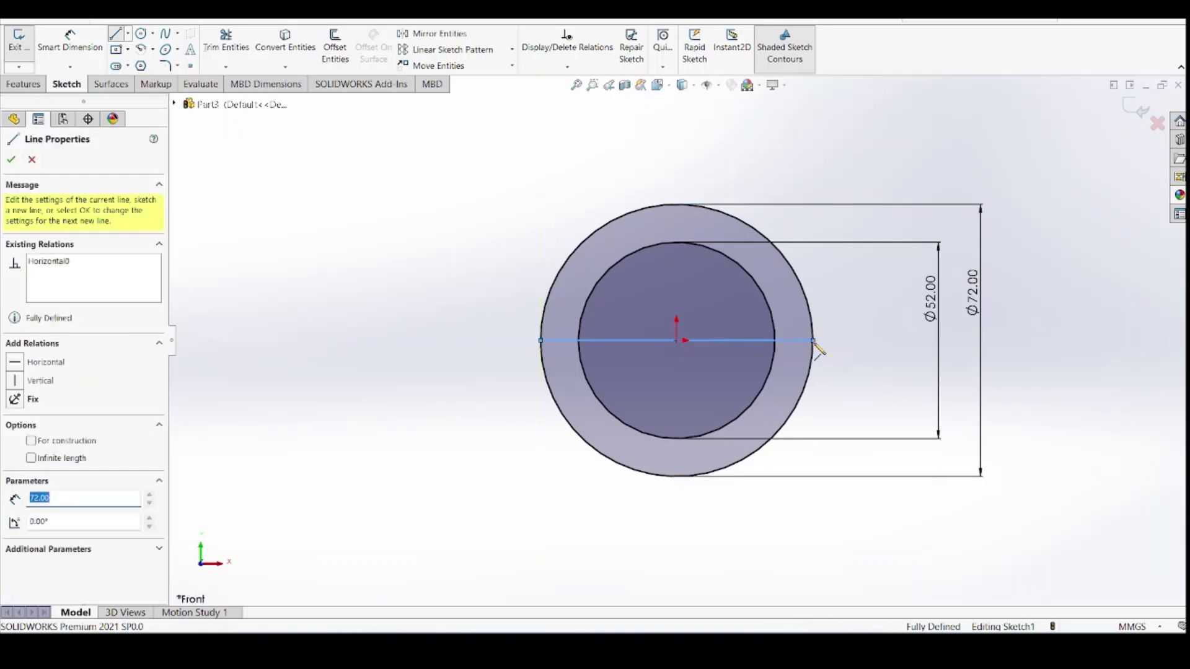
double_click(869, 432)
key(ctrl+z)
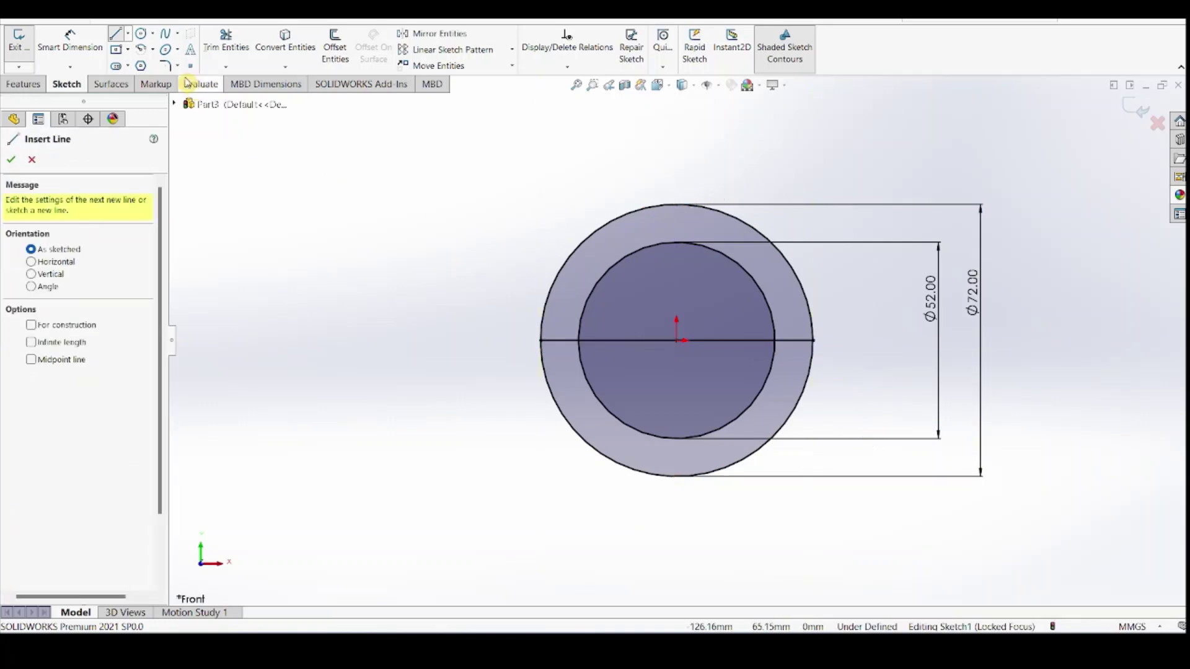
click(229, 50)
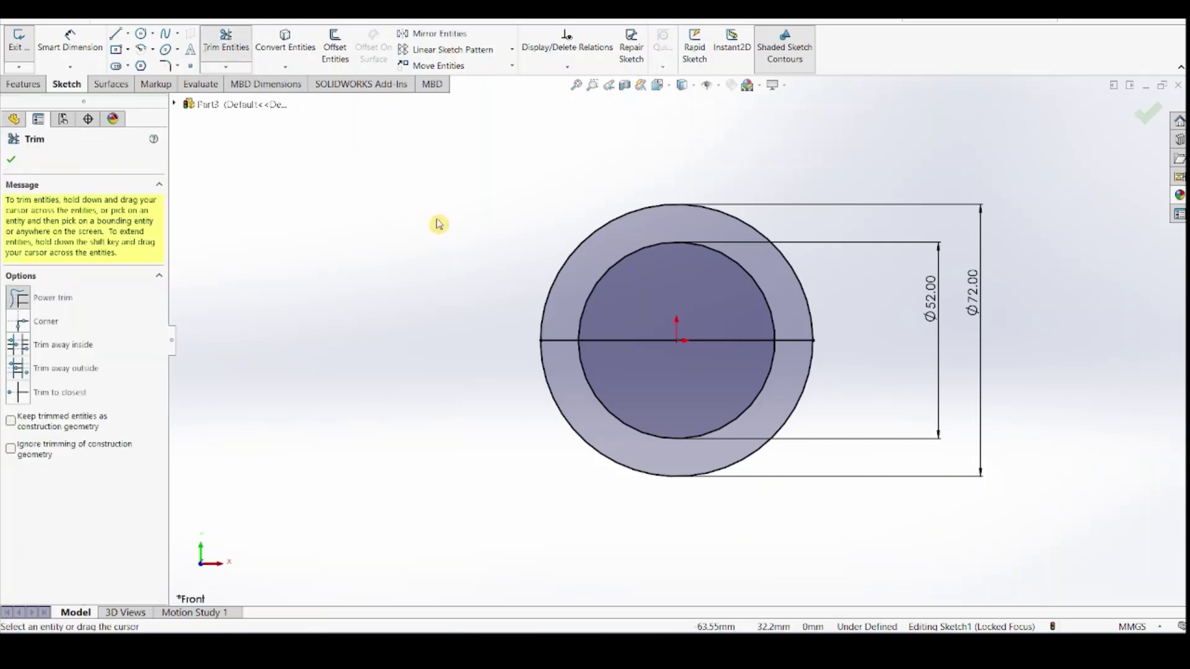
drag(555, 228, 685, 345)
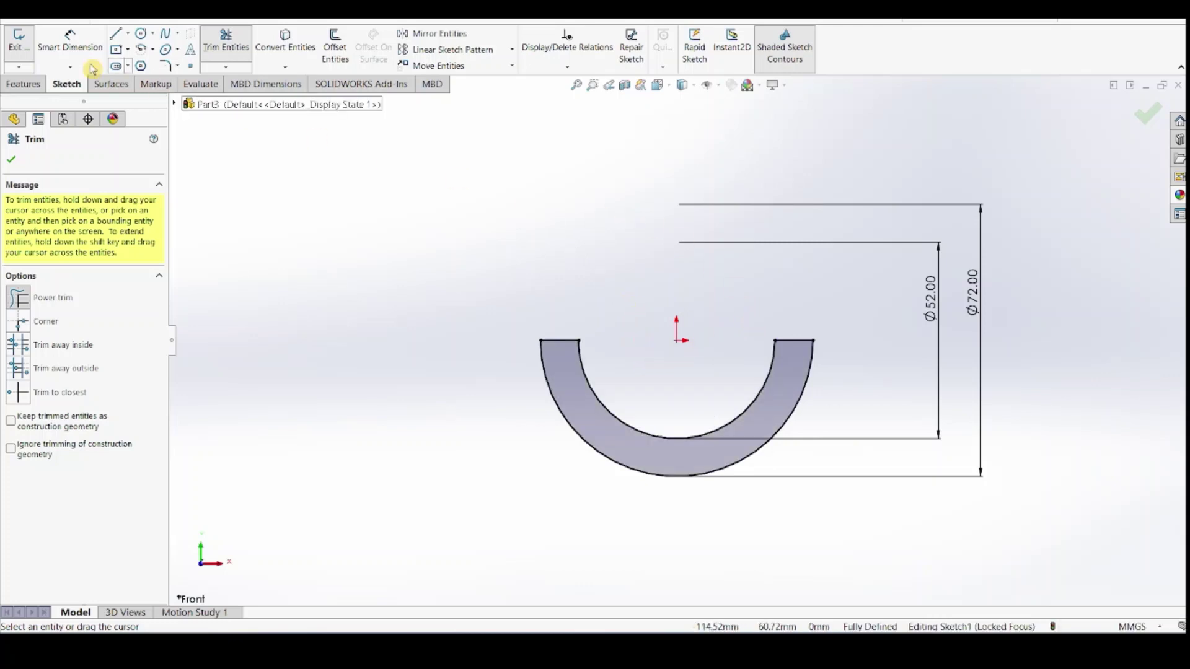
Extrude the half-ring profile 38 mm with the Mid Plane end condition
click(24, 84)
click(25, 47)
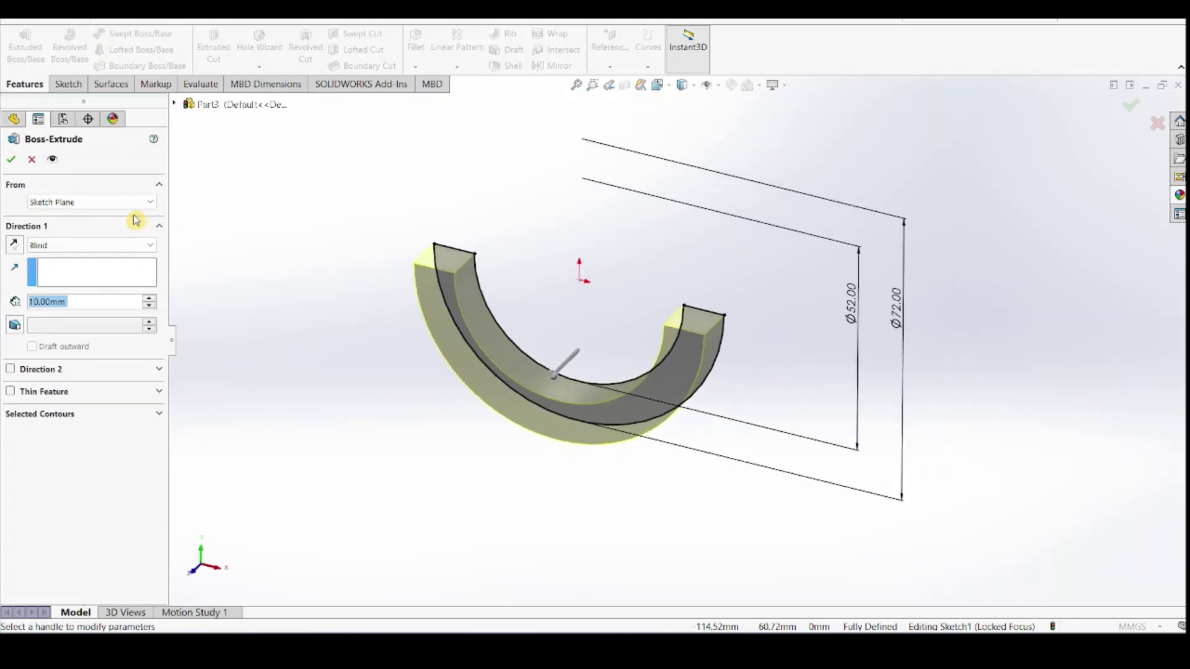
click(98, 247)
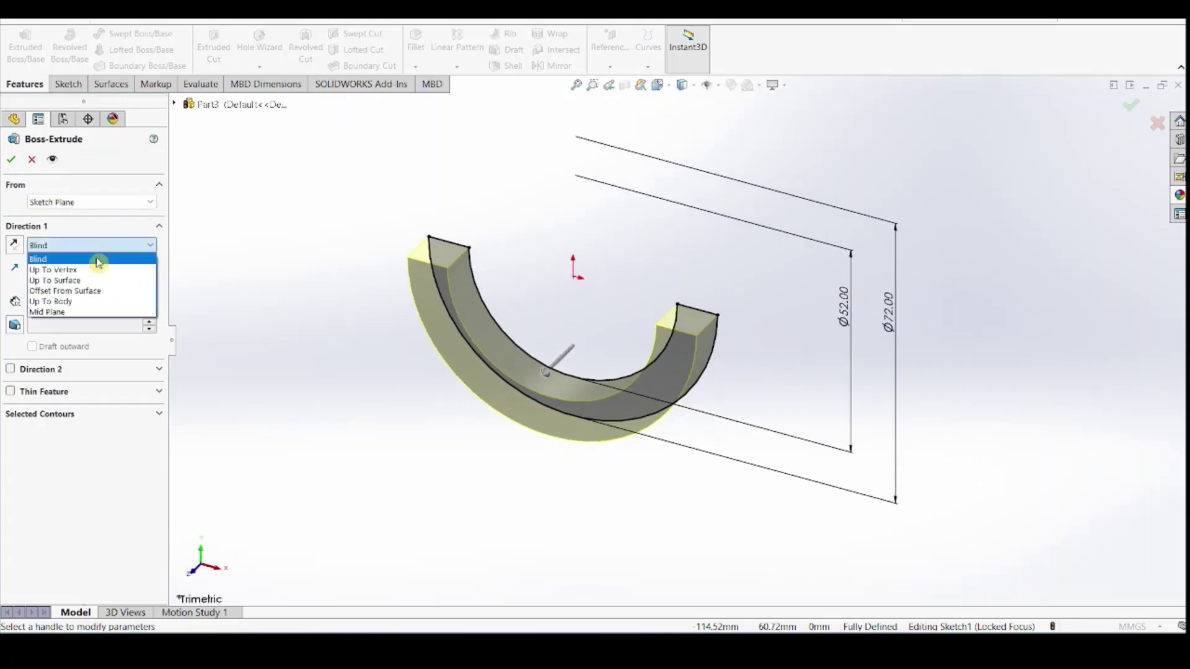
click(82, 313)
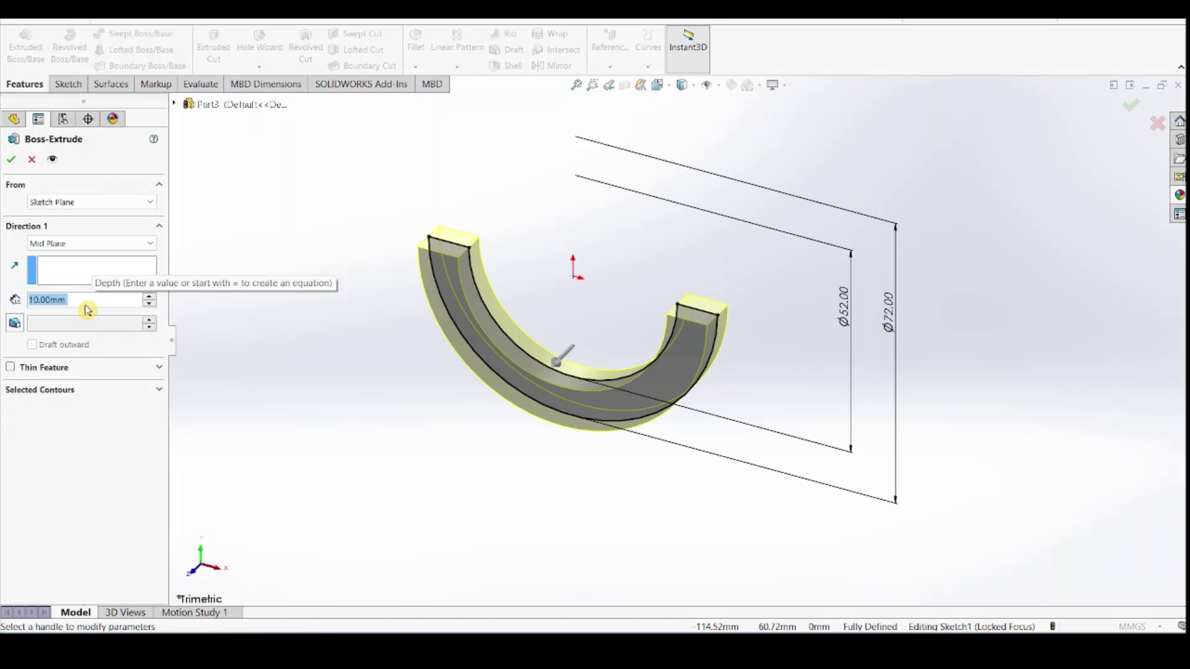
text(38)
key(Return)
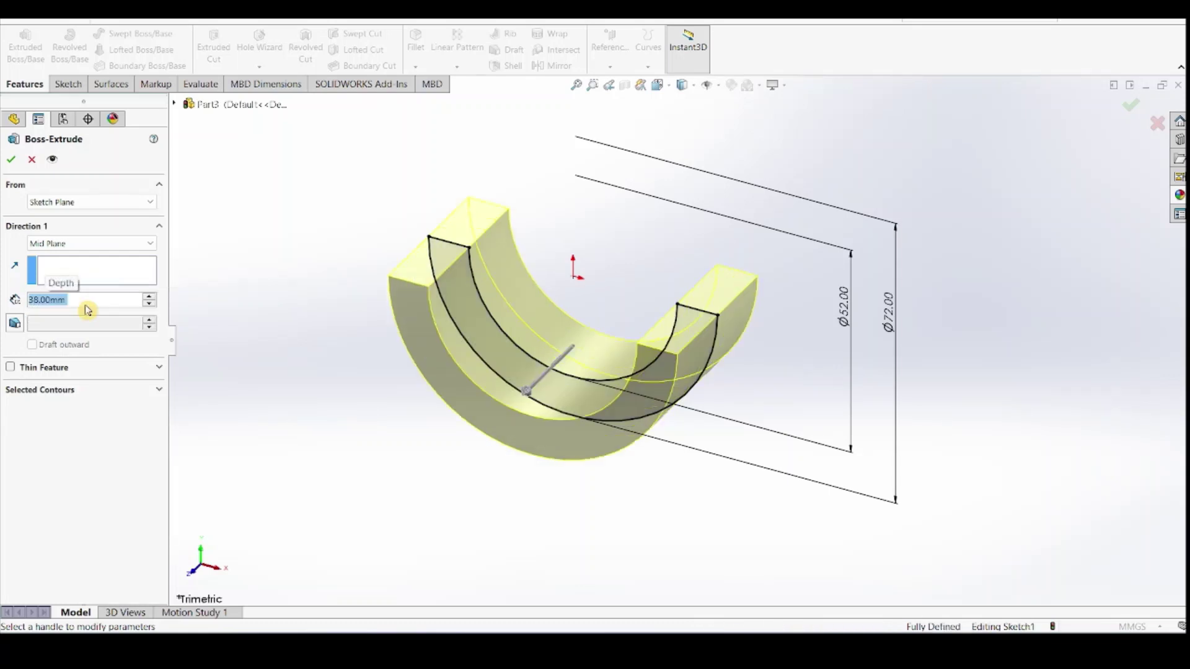
click(11, 159)
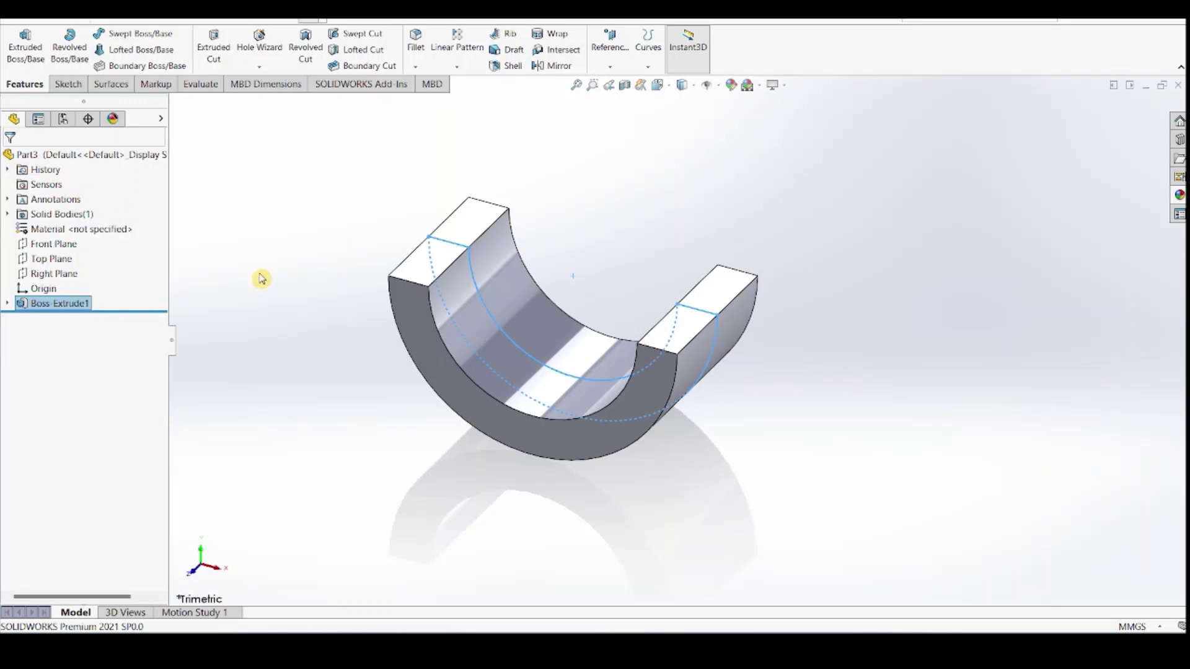
click(262, 278)
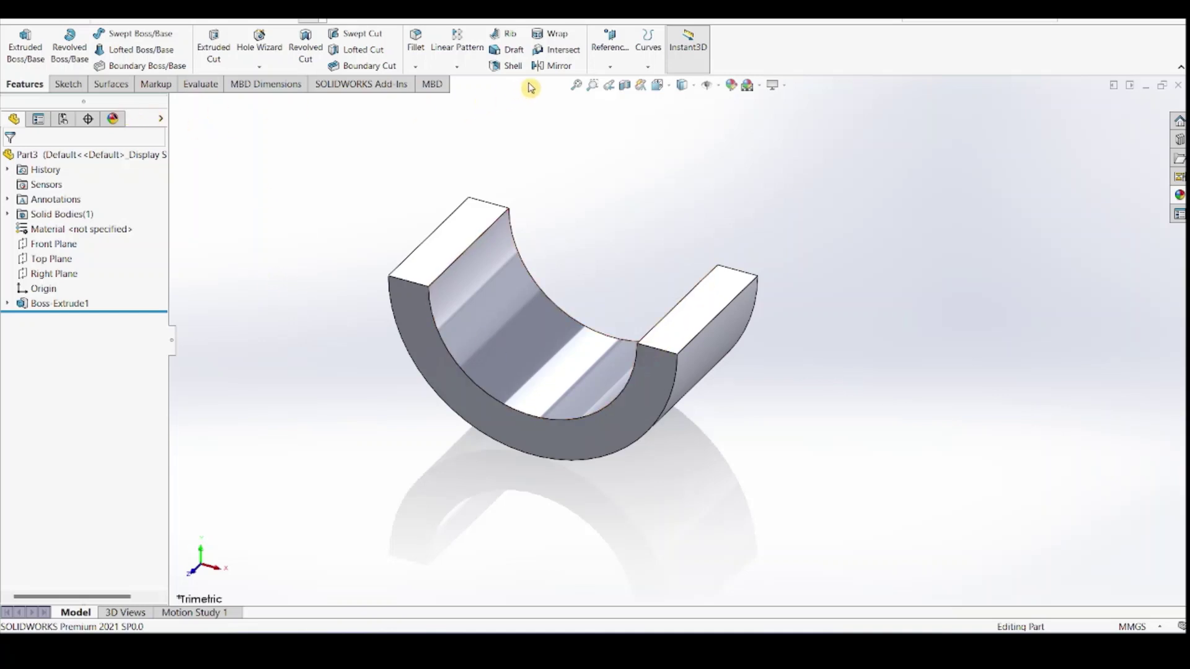
Create a reference plane offset 60 mm downward from the half ring's flat end face using Flip offset
click(610, 66)
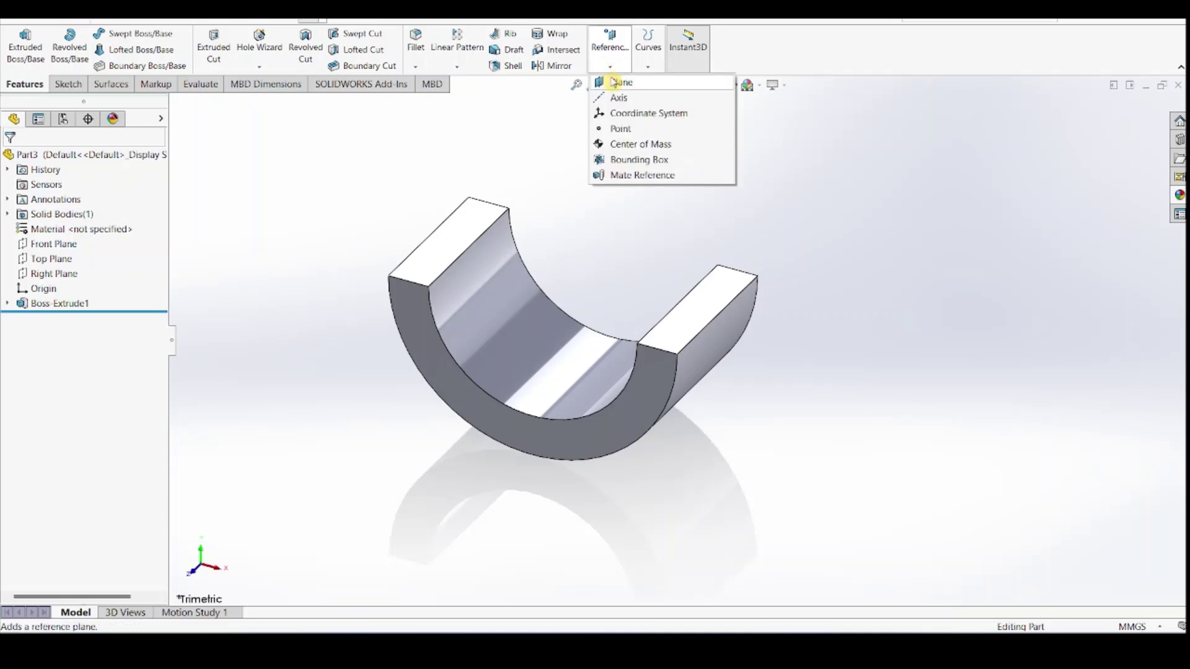
click(614, 83)
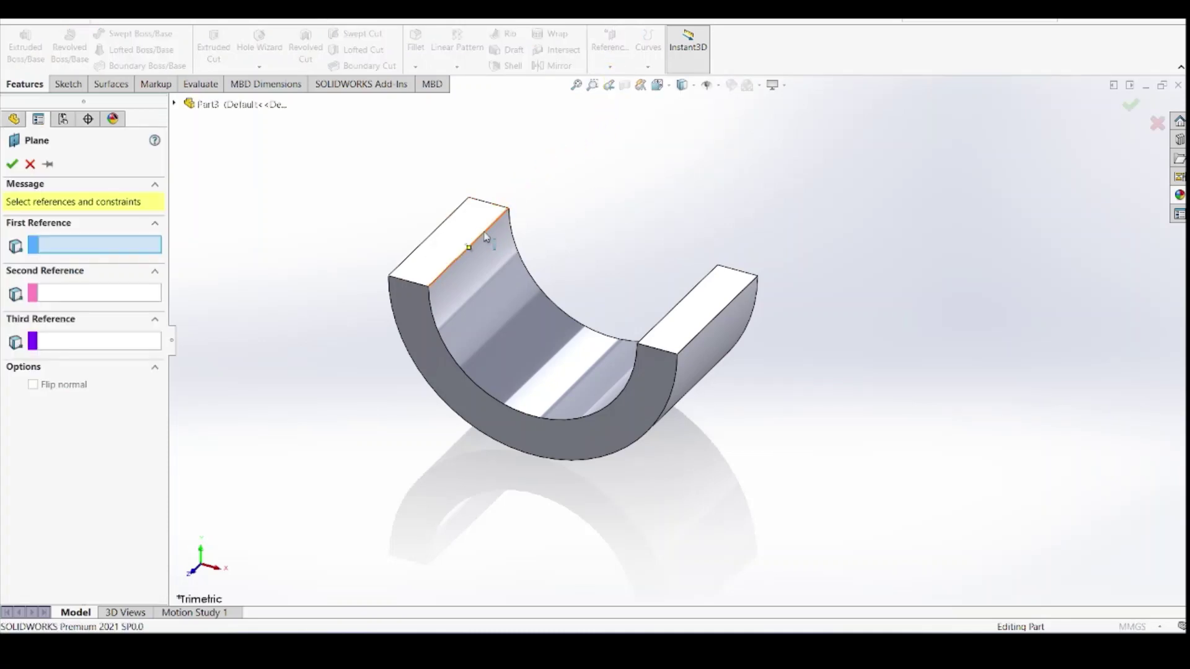
click(462, 241)
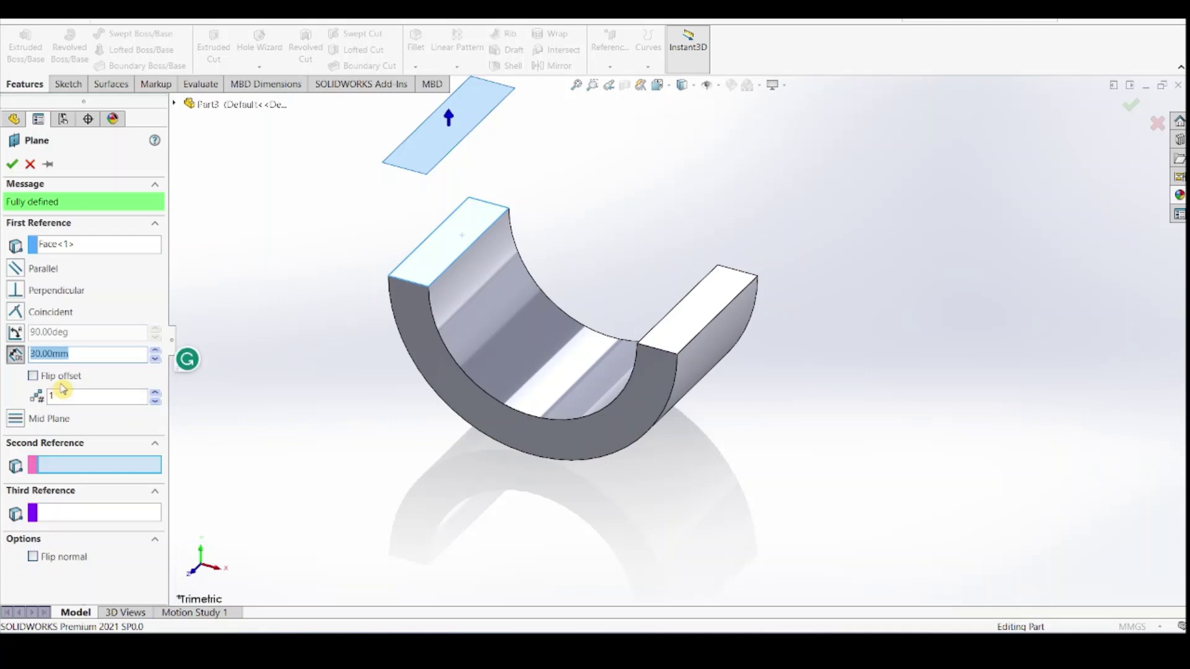
key(Return)
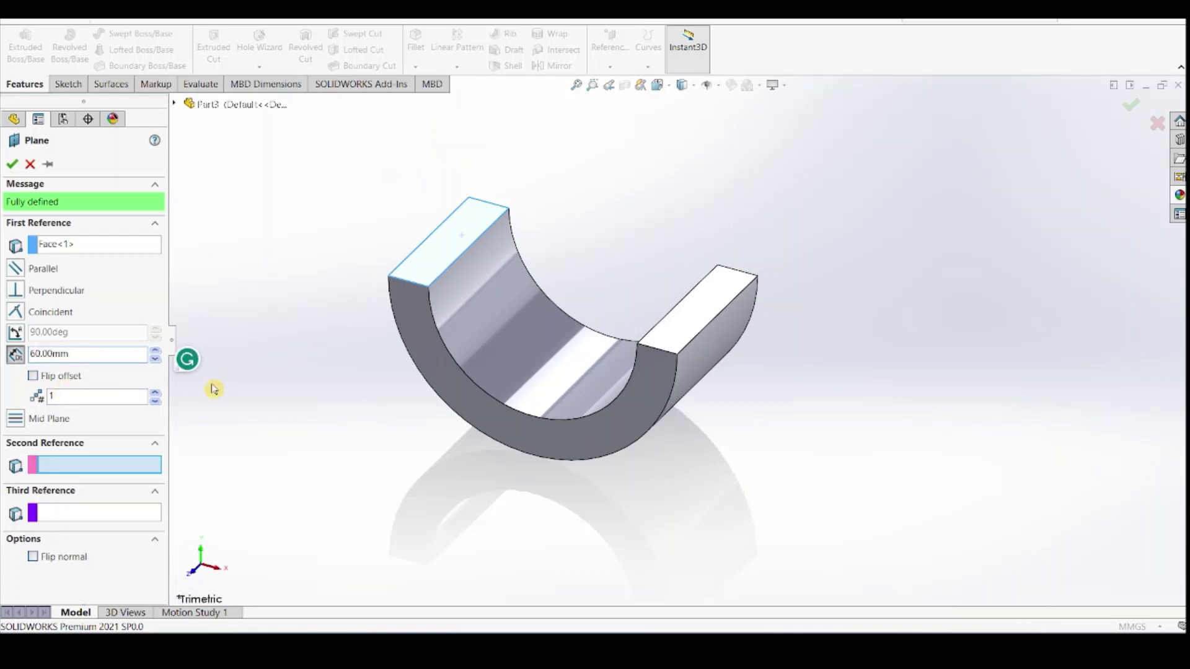
scroll(272, 377, up, 3)
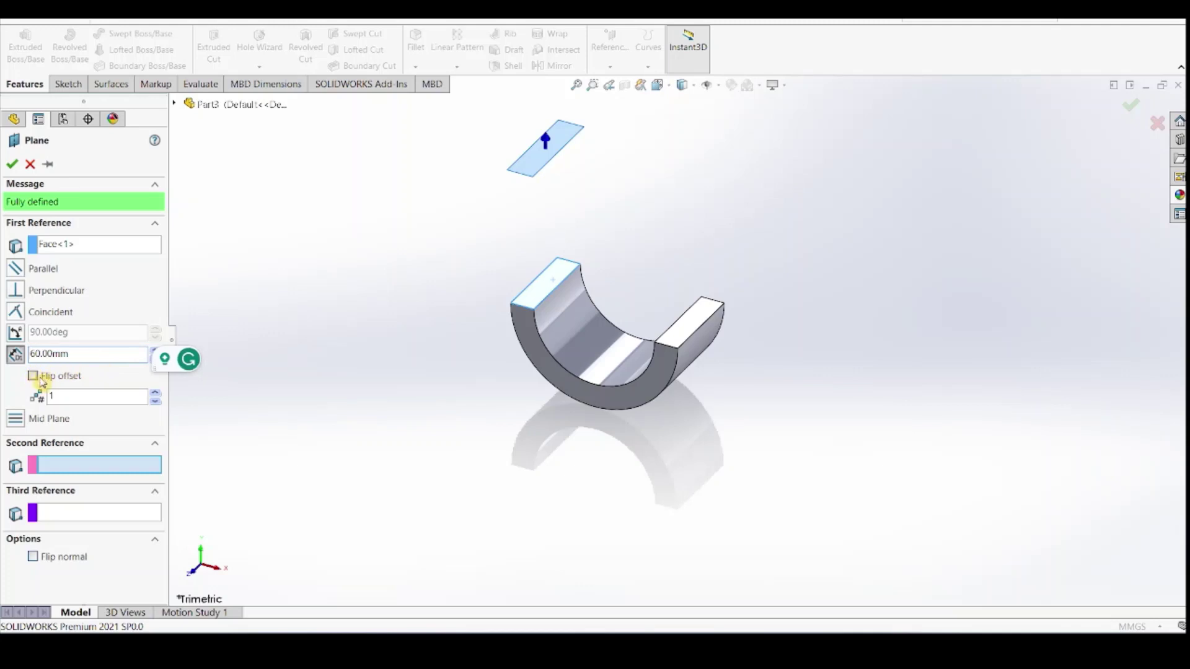
click(34, 376)
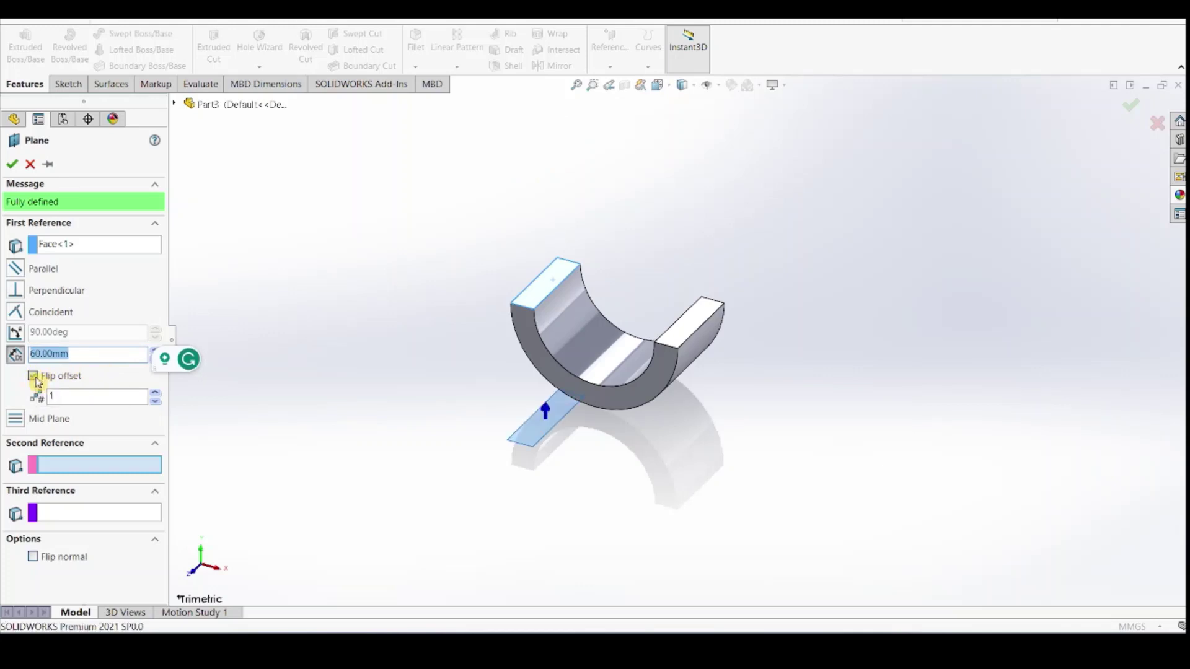
click(12, 164)
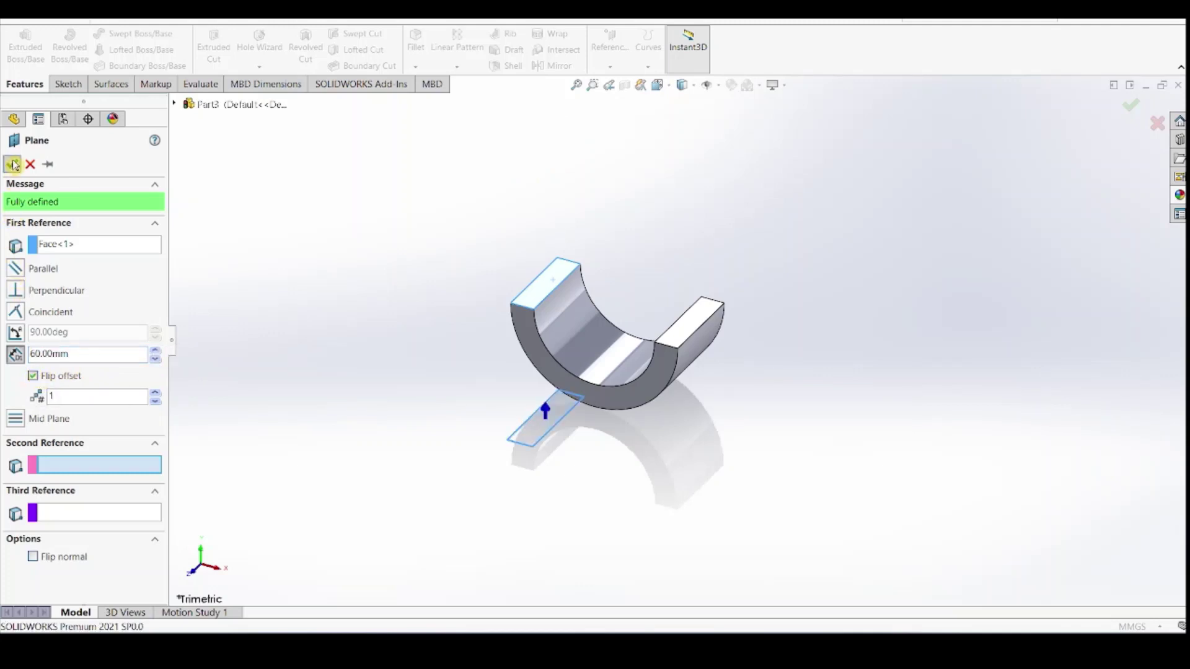
Start a sketch on the new offset plane and draw a horizontal centerpoint straight slot at the origin, about 79 mm between centres and 21 mm wide
click(67, 83)
click(19, 44)
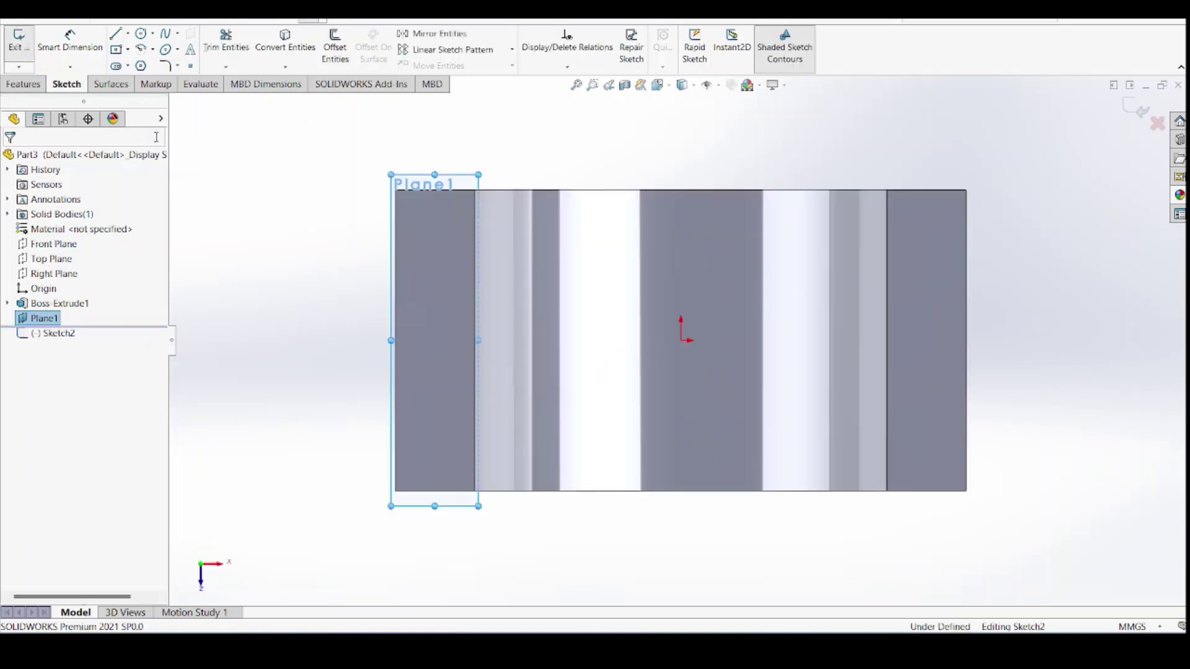
click(129, 68)
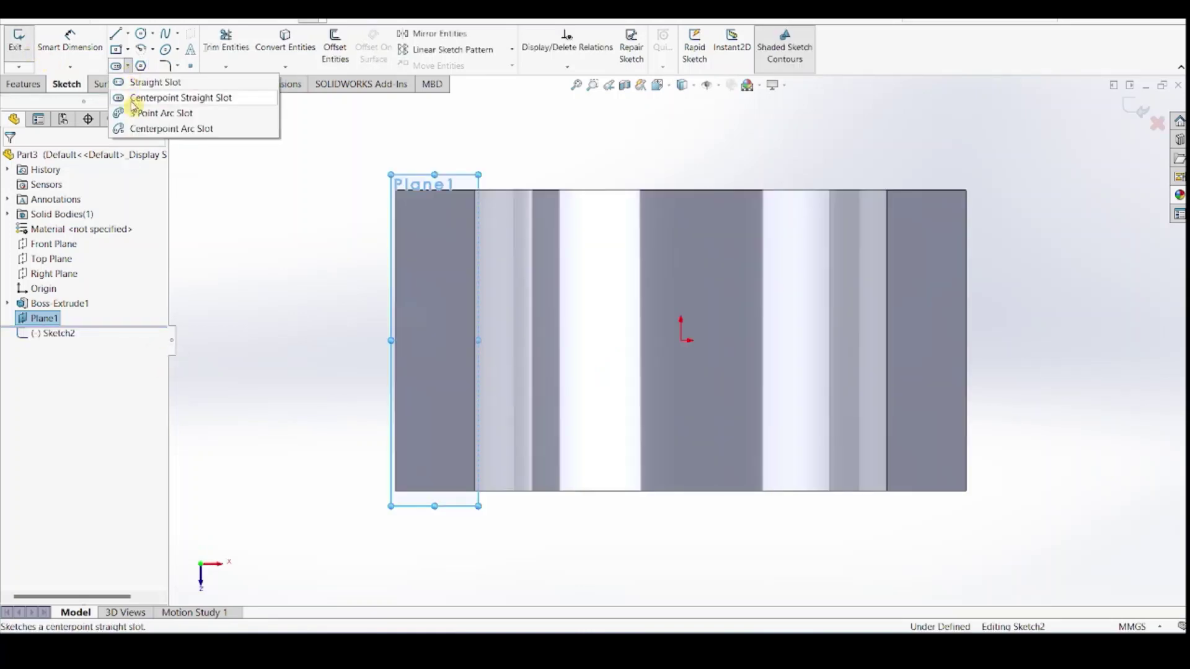
click(158, 92)
click(682, 340)
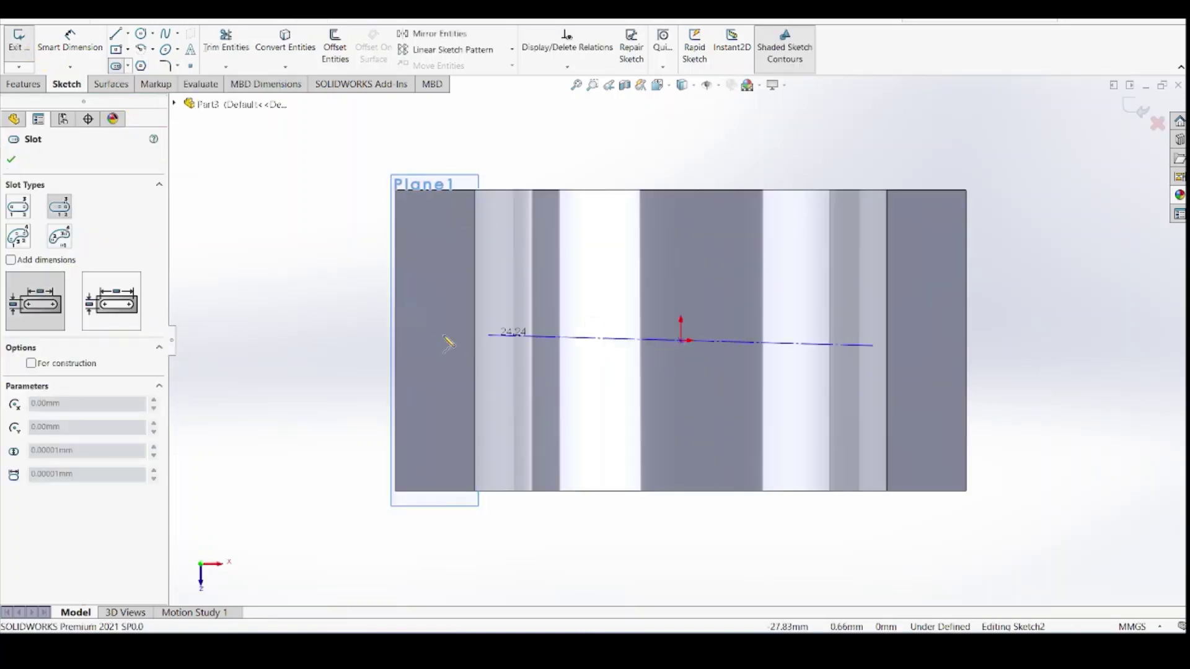
click(365, 340)
click(367, 354)
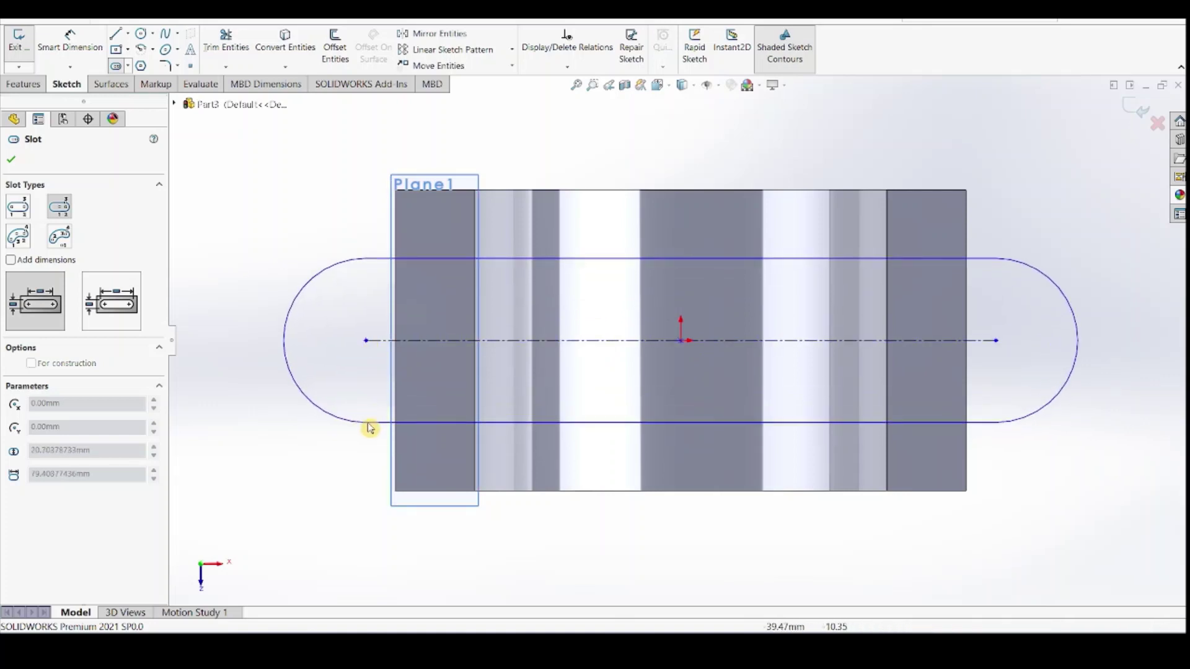
click(367, 423)
Dimension the slot's straight edge to set its centre-to-centre length to 76 mm
click(70, 44)
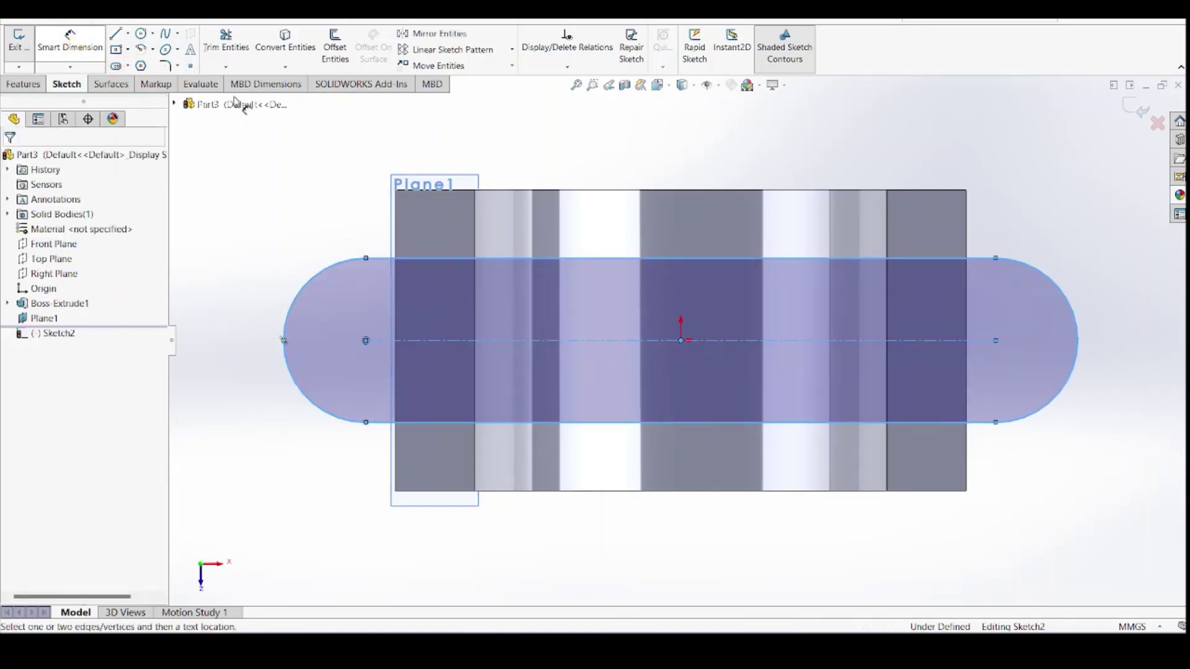
click(782, 267)
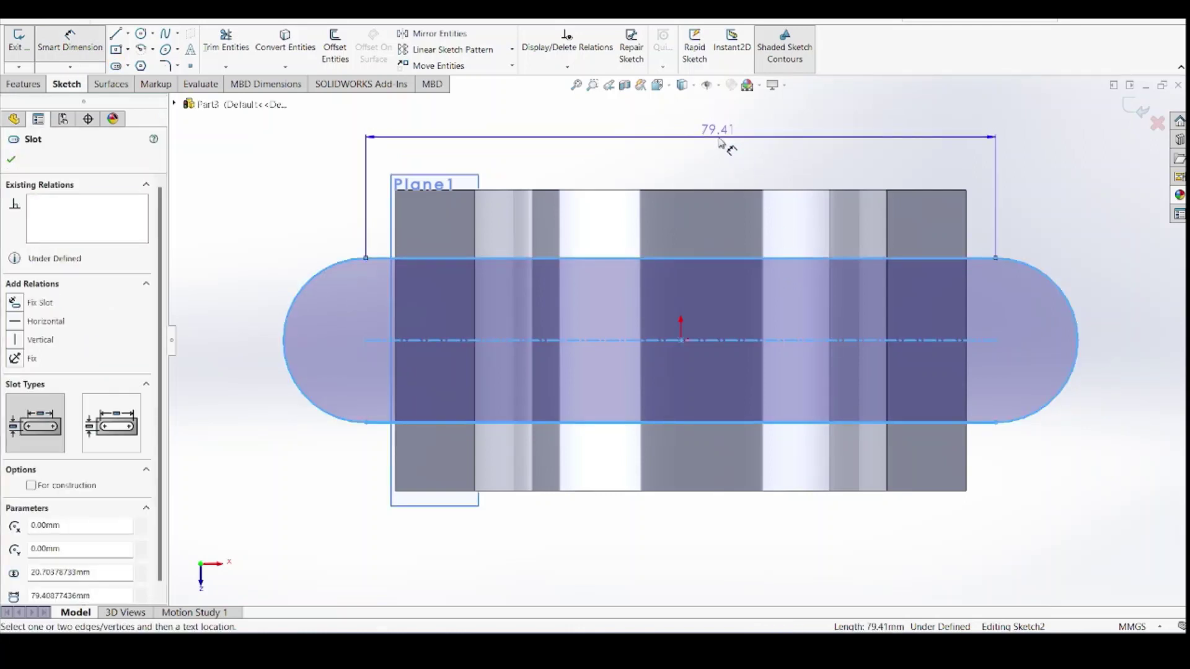
click(720, 143)
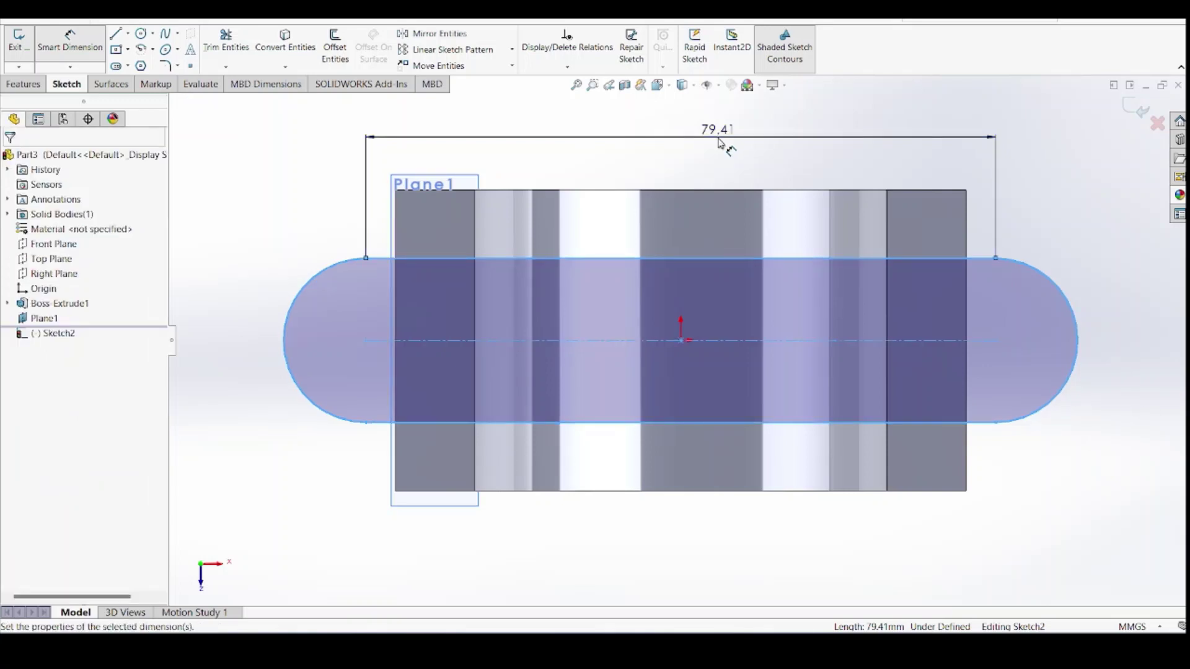
text(76)
key(Return)
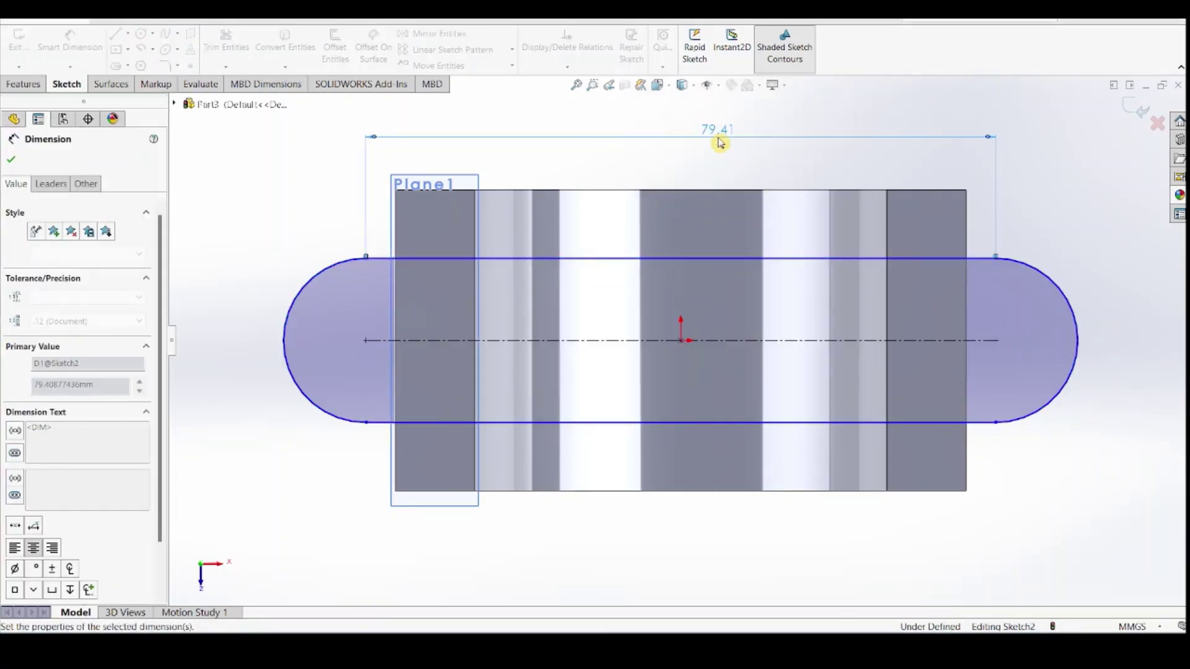
Set the radius of the slot's rounded end to 9 mm
click(354, 265)
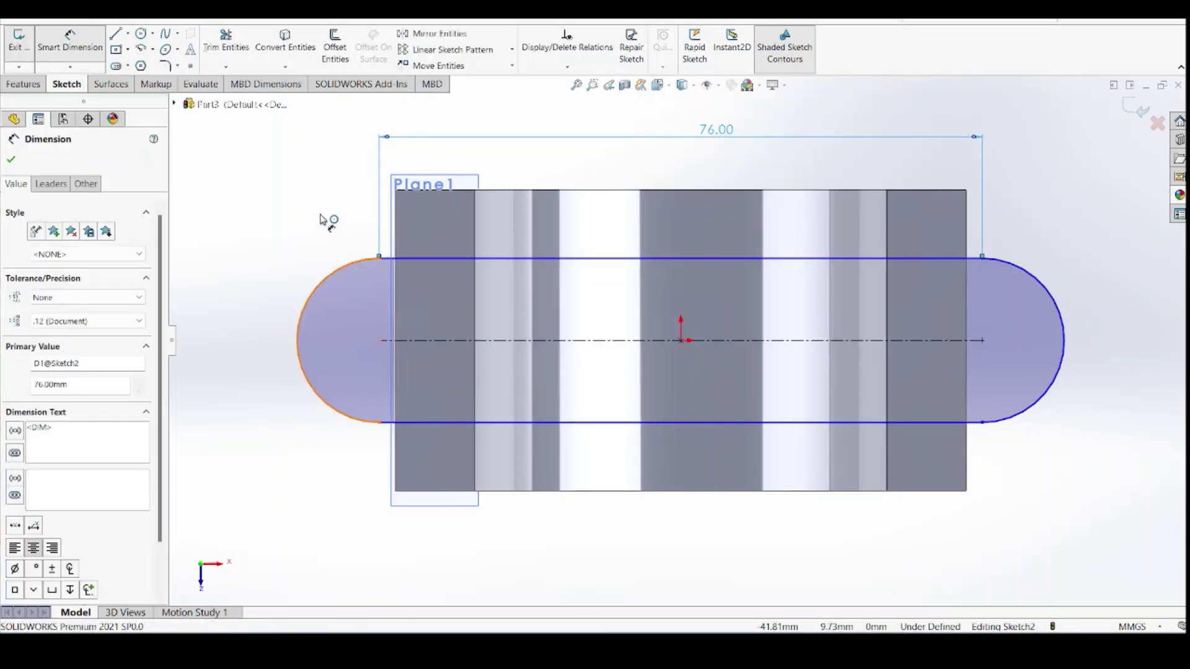
click(322, 216)
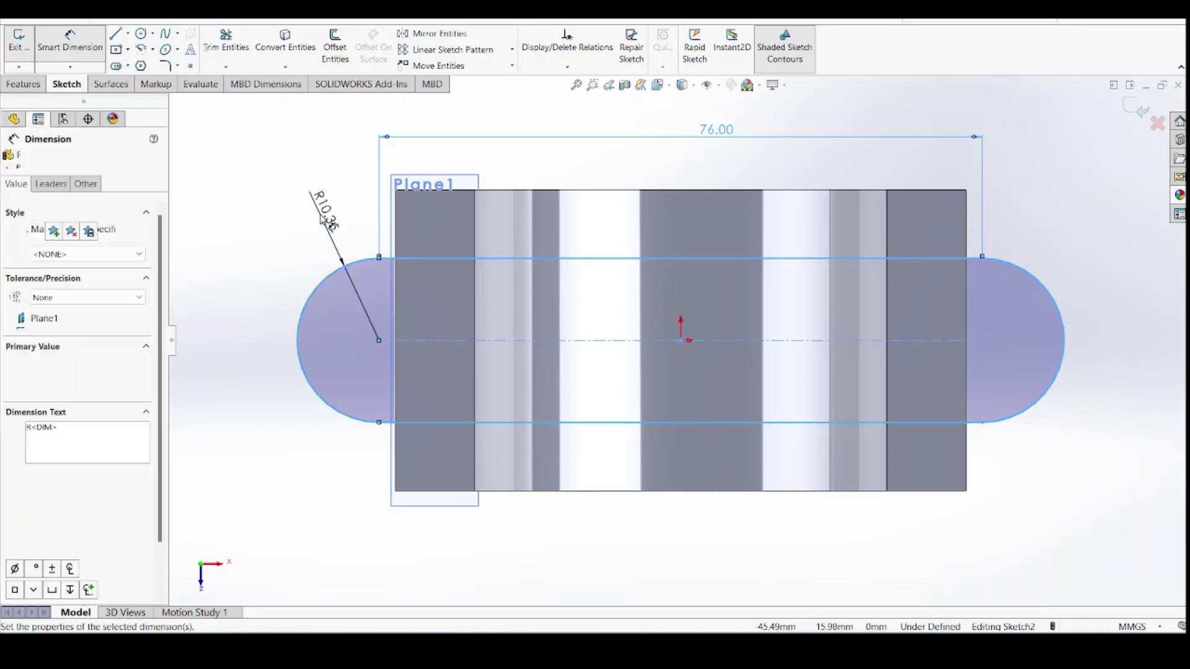
text(9.00mm)
key(Return)
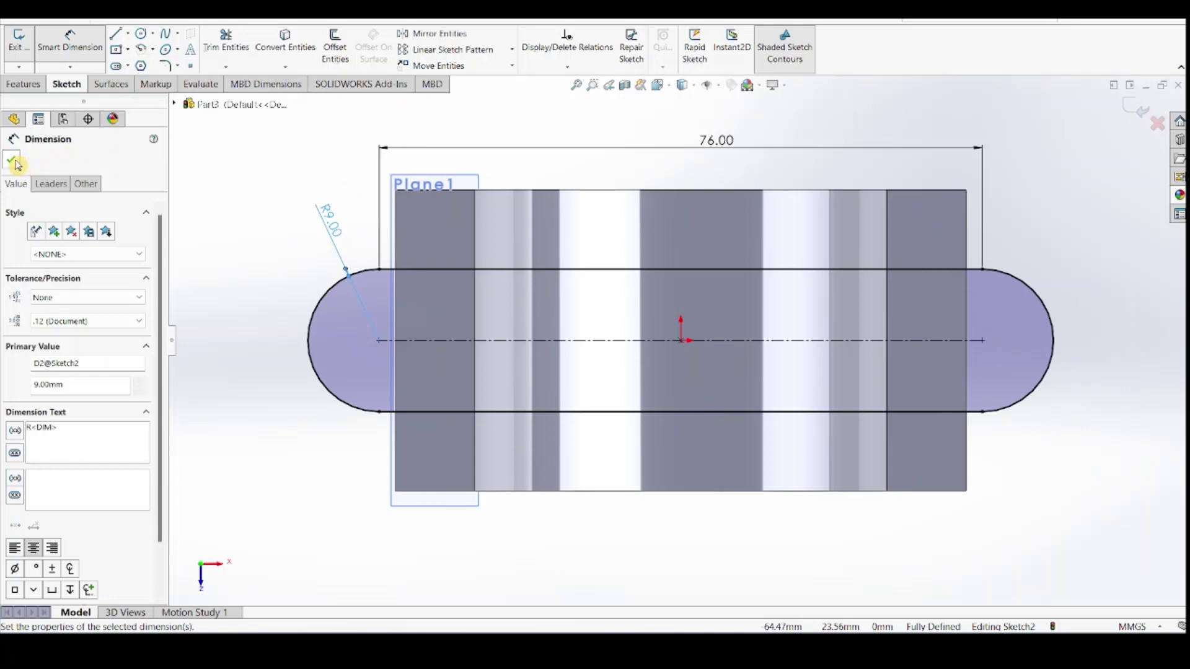
click(13, 162)
Draw a circle at each arc centre of the slot, about 6 mm in diameter at the left end and 7 mm at the right
click(140, 36)
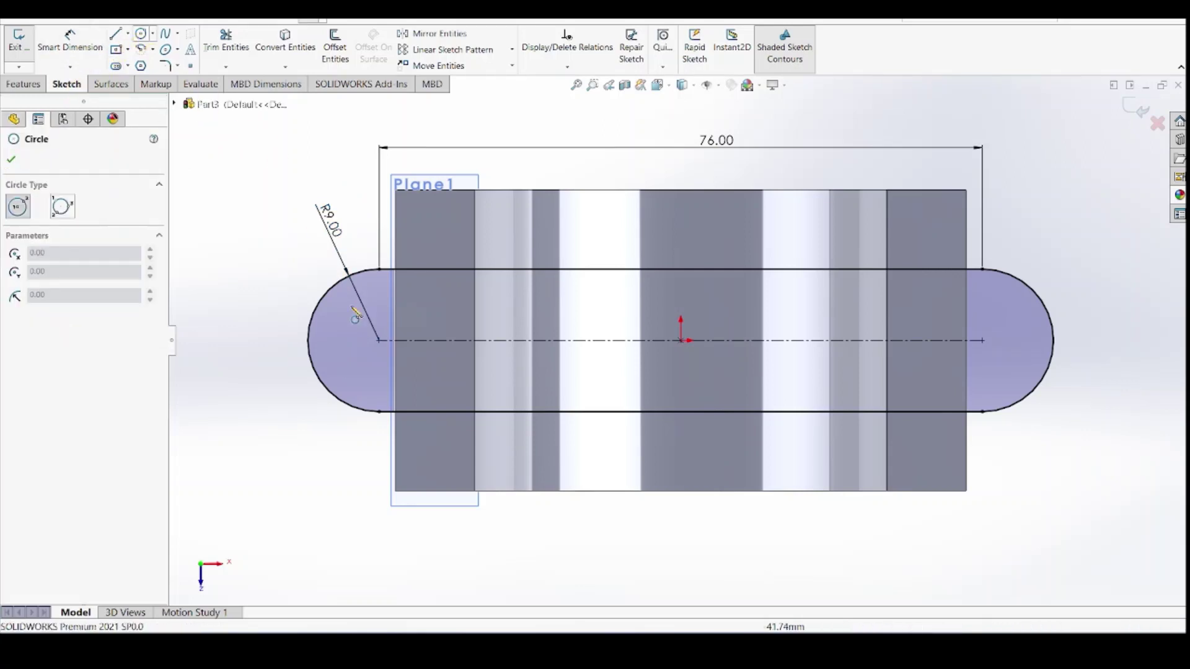
click(378, 340)
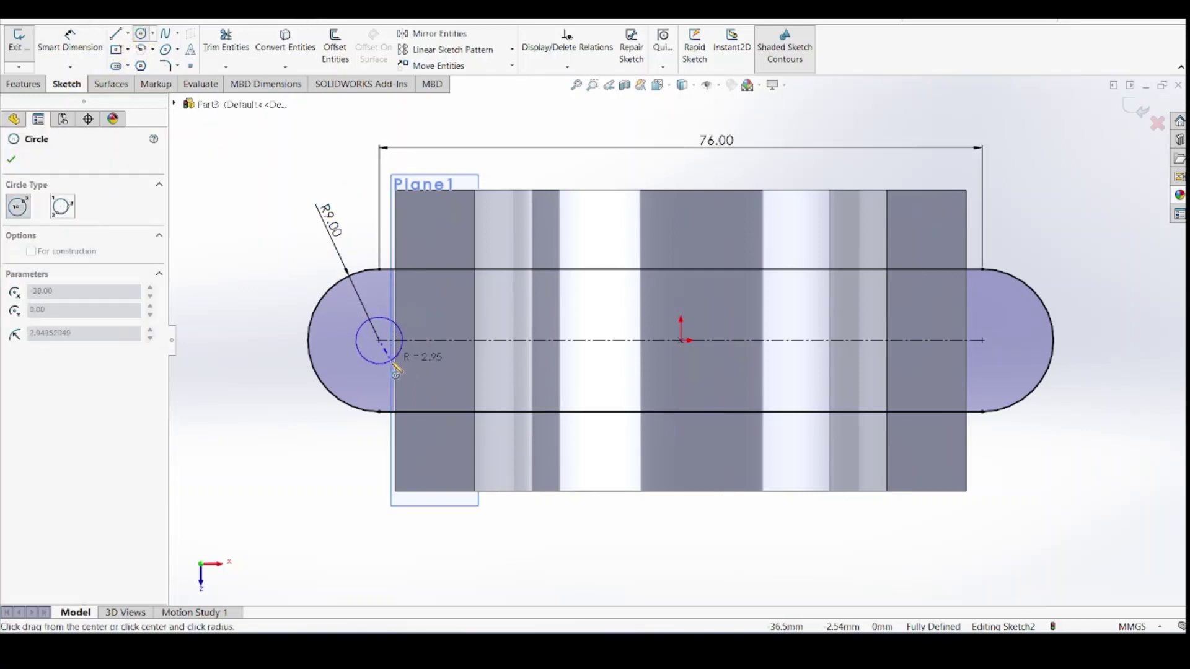
click(401, 351)
click(982, 340)
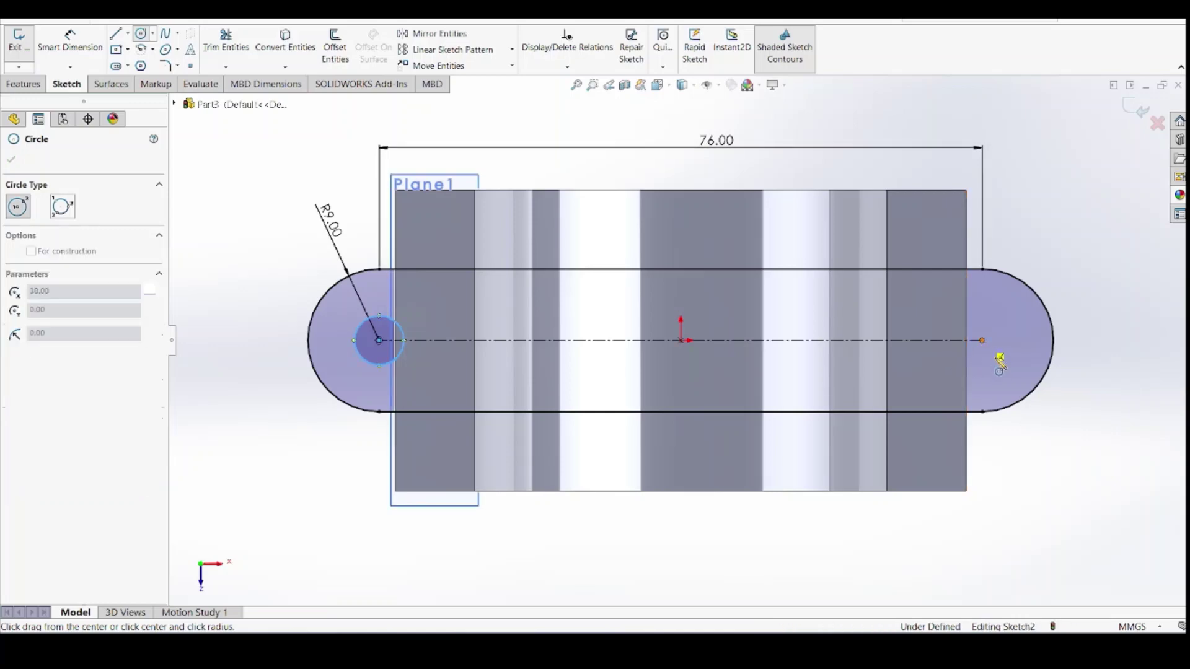
click(995, 365)
Dimension the circles at both ends of the slot to a diameter of 9 mm each
click(70, 39)
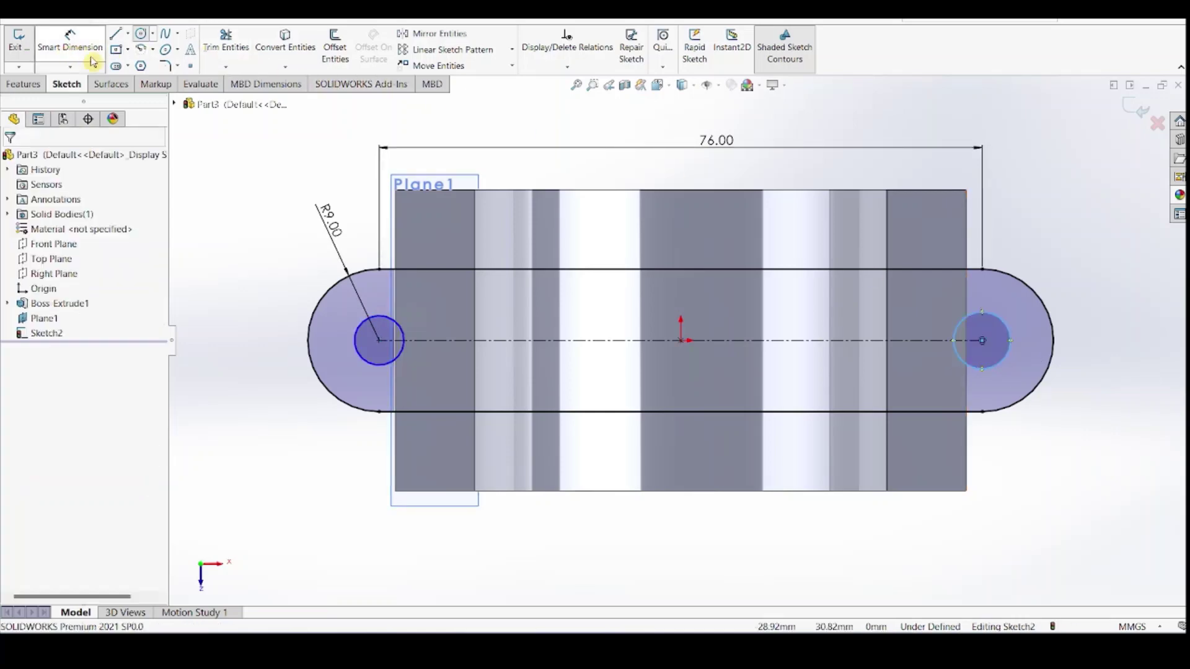
click(359, 342)
click(245, 344)
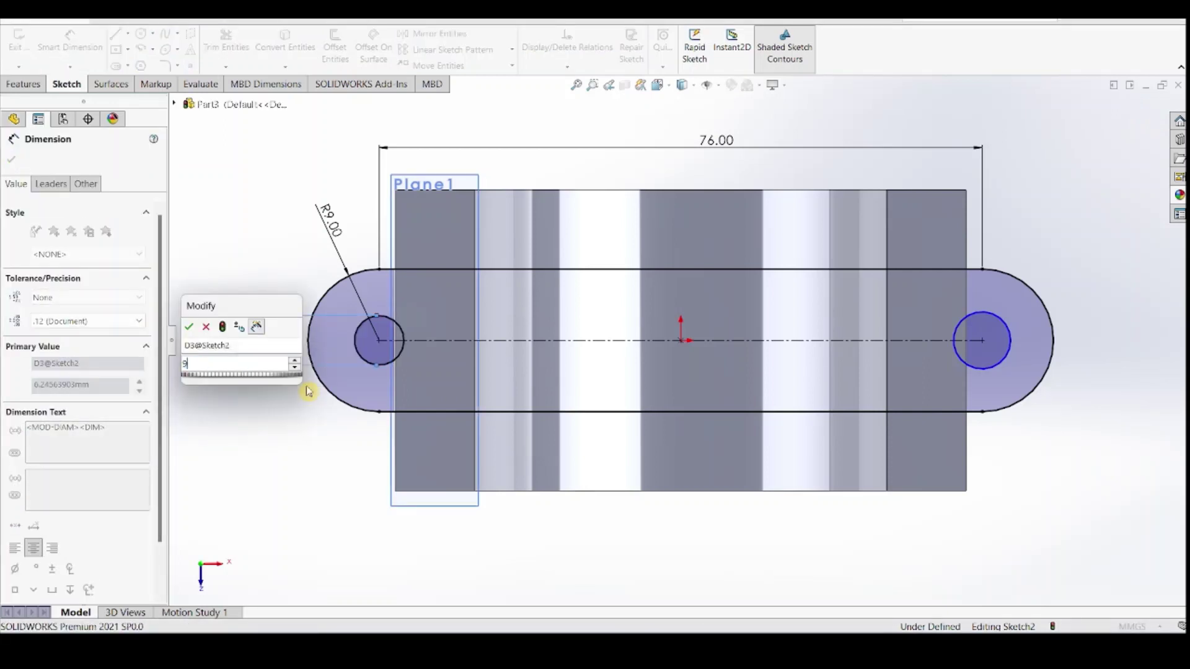
click(940, 271)
click(1010, 334)
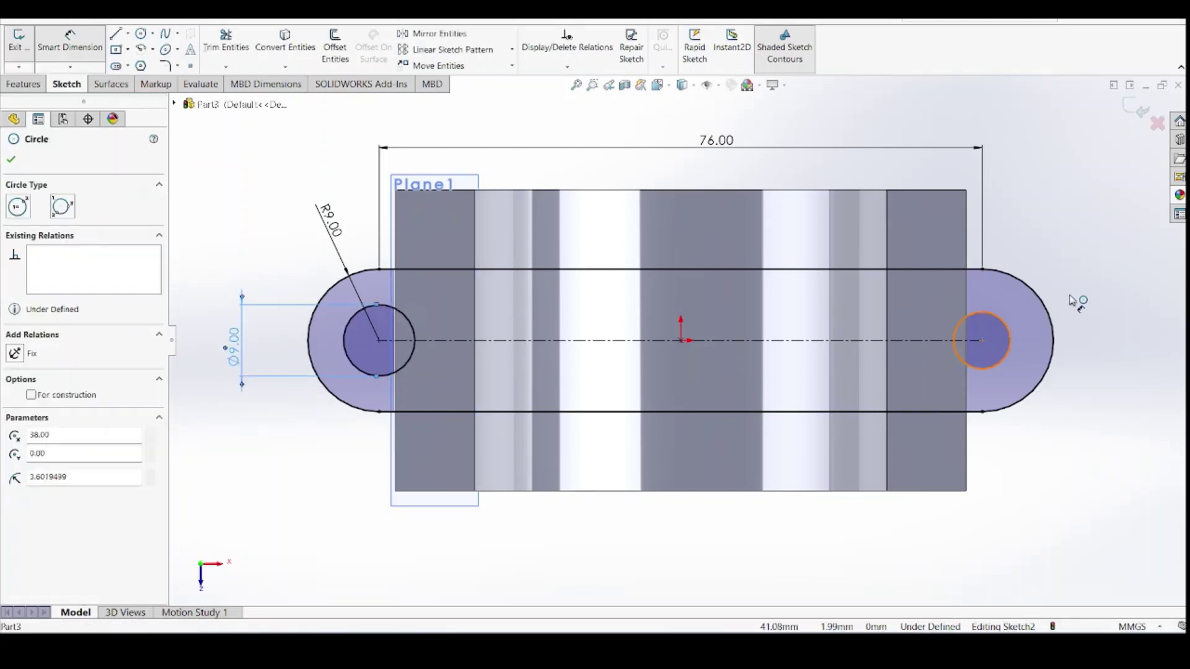
click(1072, 298)
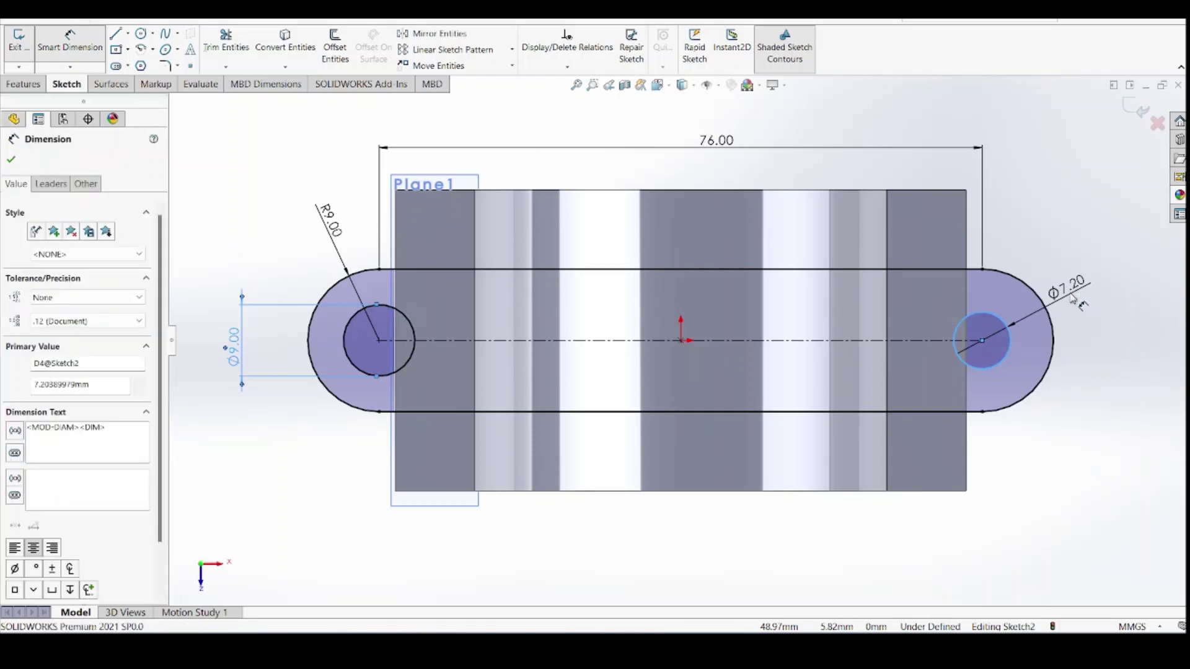
key(Return)
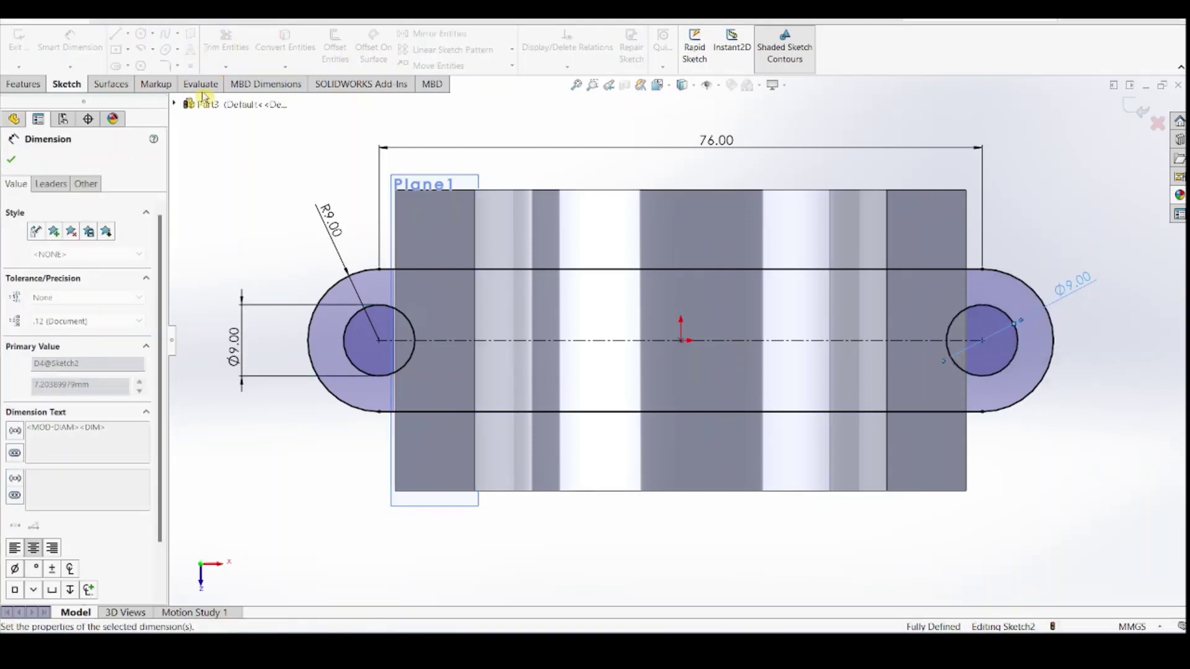
click(11, 159)
Extrude the slot sketch with its two holes Up To Surface, ending at the half-ring's flat upper face
click(20, 86)
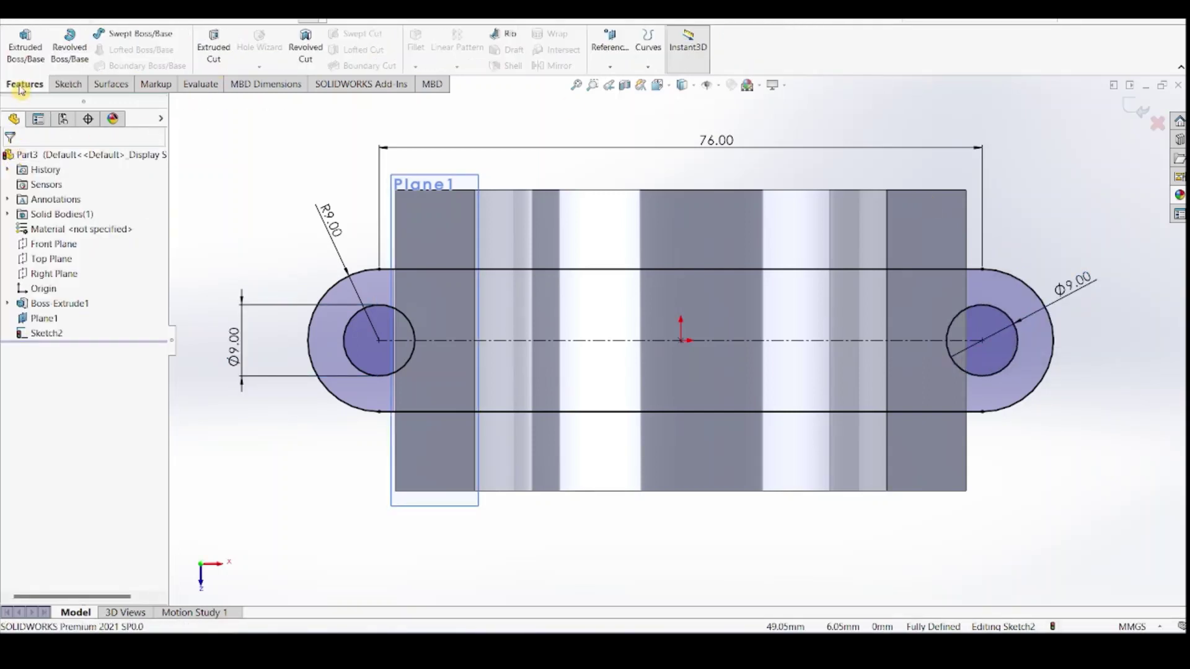
click(25, 46)
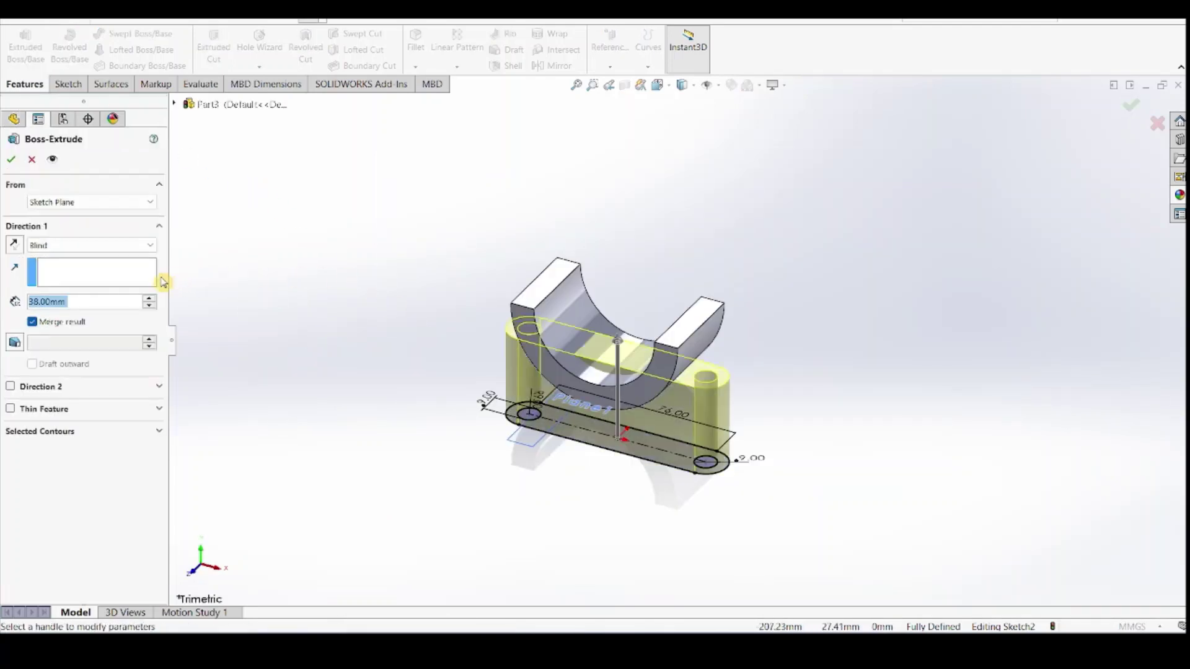
click(80, 245)
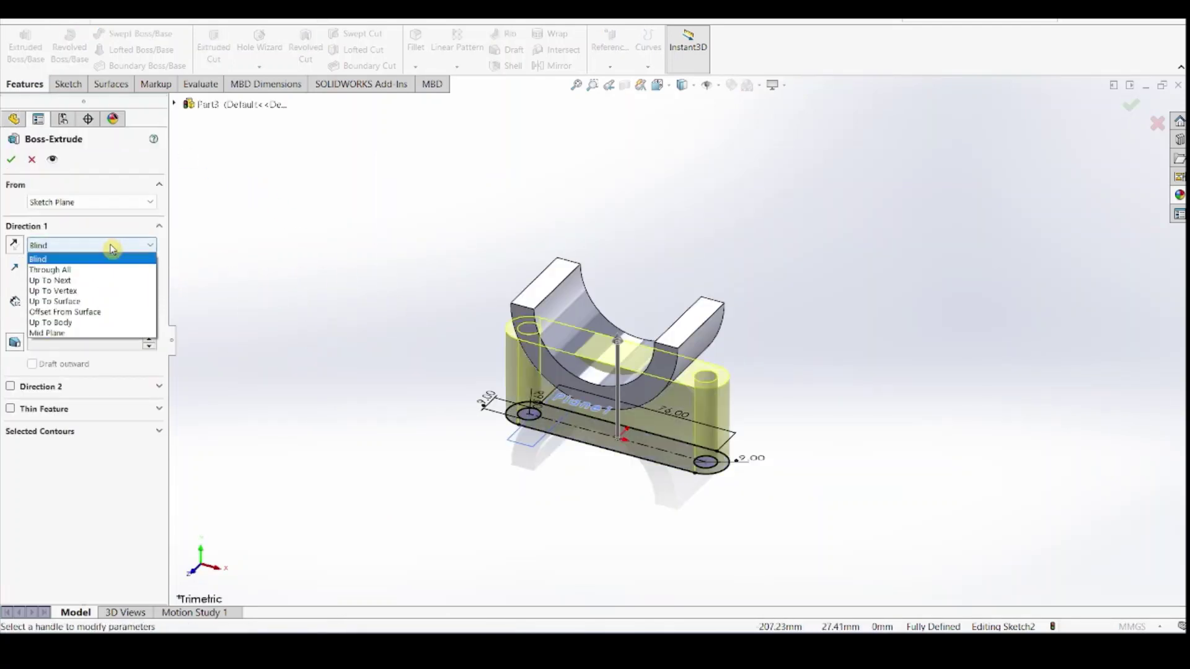
click(96, 301)
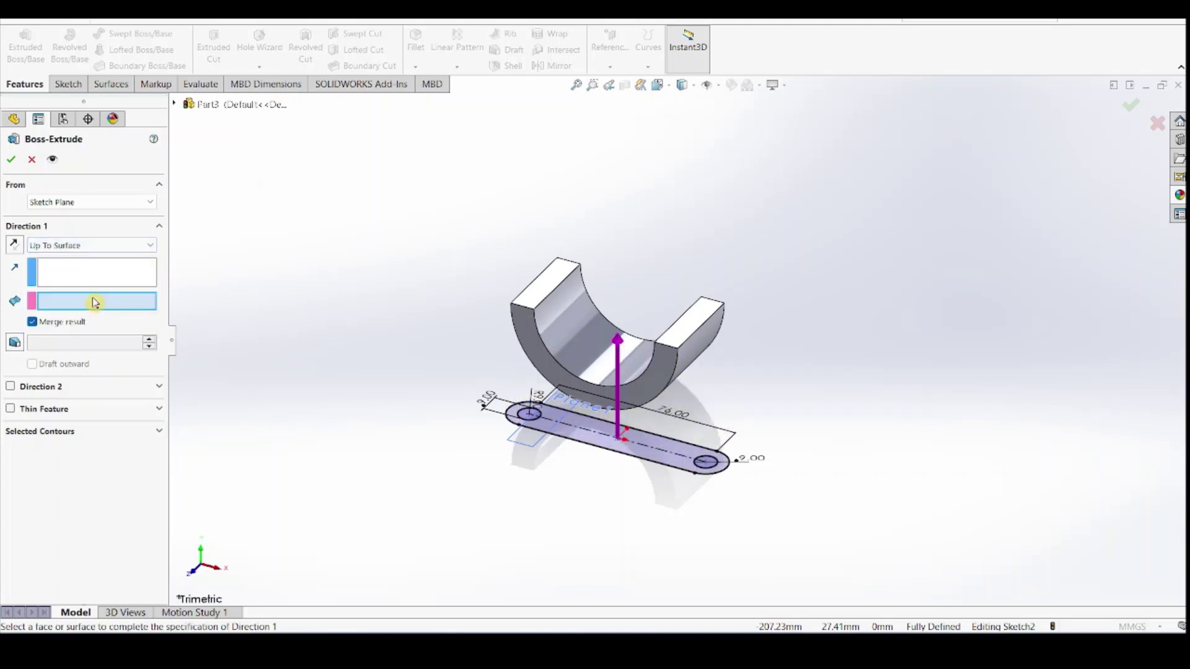
click(551, 279)
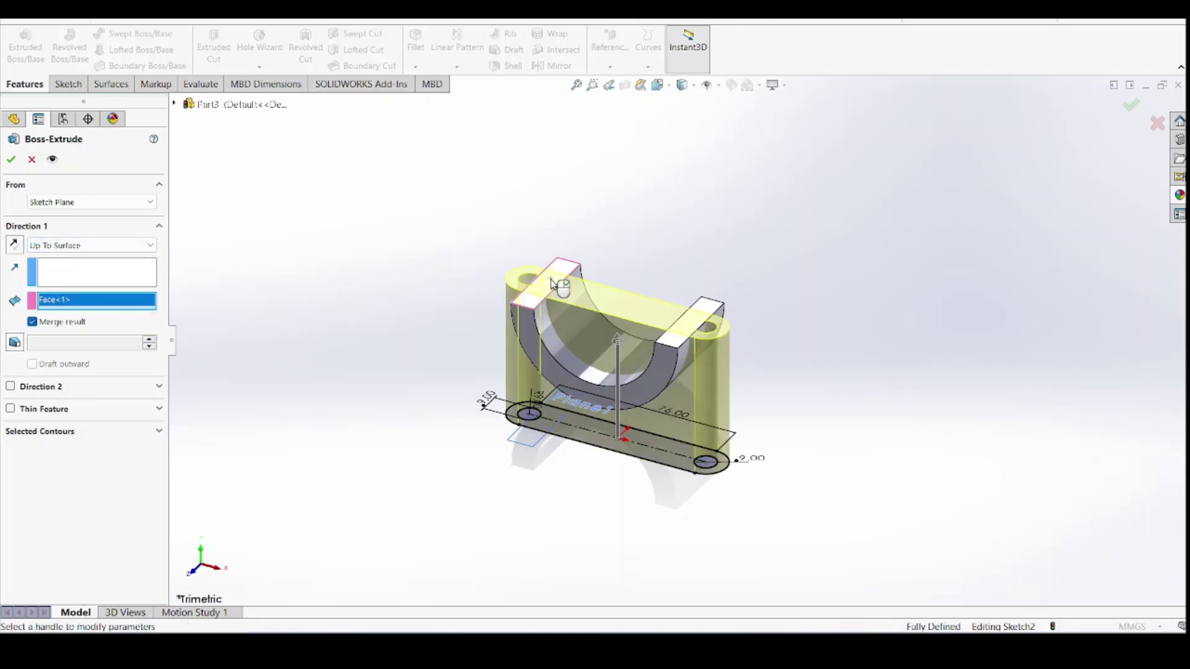
click(13, 161)
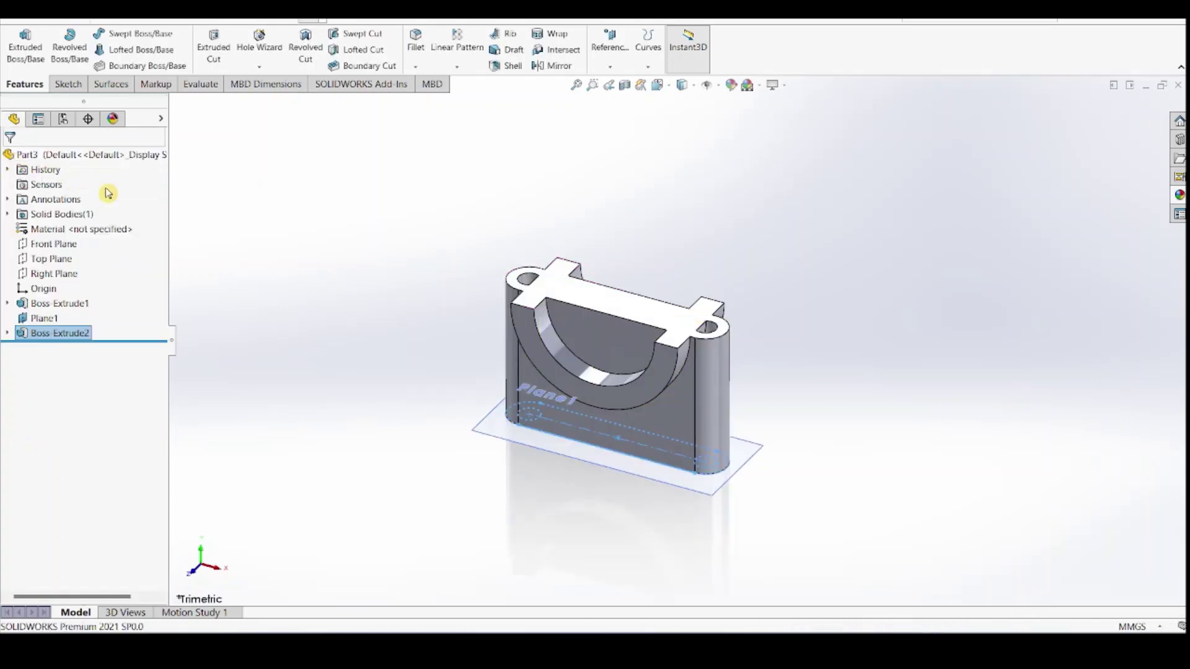
Start a sketch on the half-disc face filling the ring's bore and convert that face's edges into sketch entities
mouse_move(348, 314)
middle_down()
mouse_move(430, 236)
mouse_move(536, 188)
mouse_move(384, 252)
mouse_move(398, 221)
mouse_move(360, 235)
mouse_move(367, 212)
mouse_move(380, 210)
mouse_move(403, 262)
mouse_move(420, 225)
mouse_move(231, 168)
middle_up()
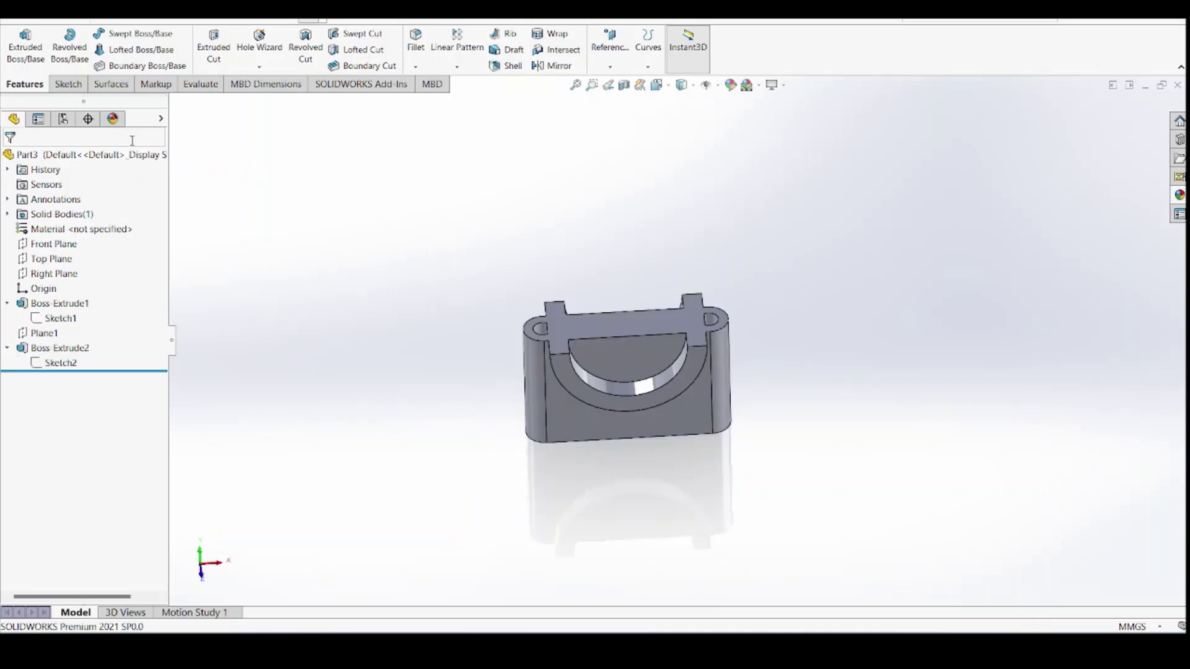
click(627, 370)
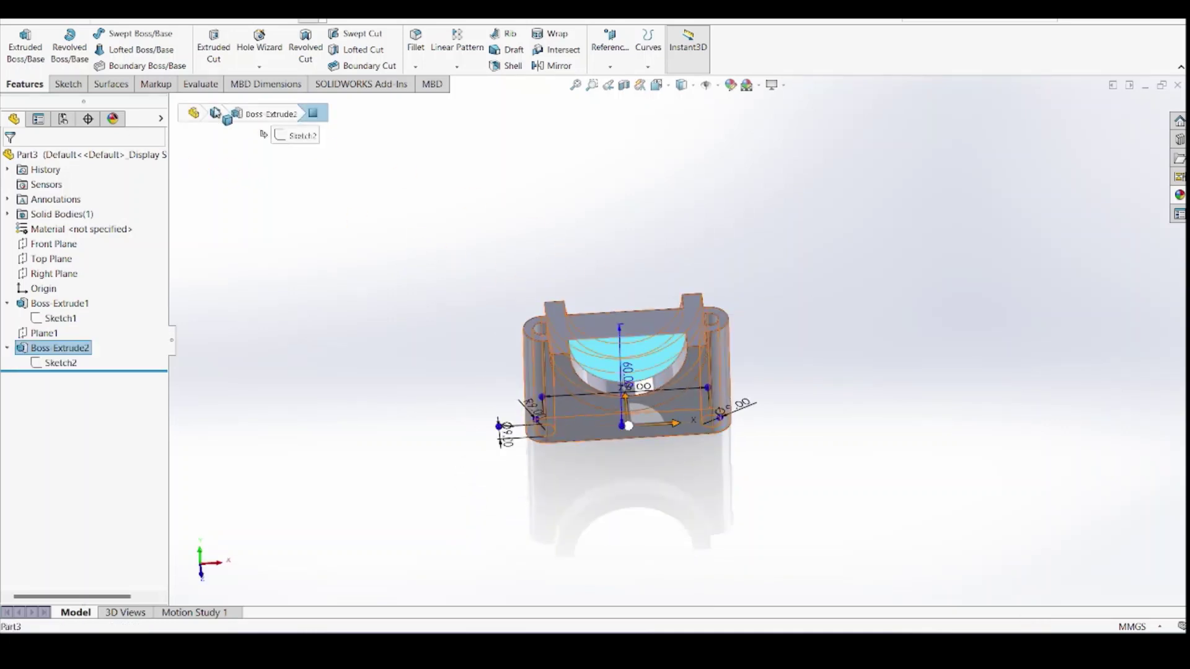
click(68, 83)
click(19, 41)
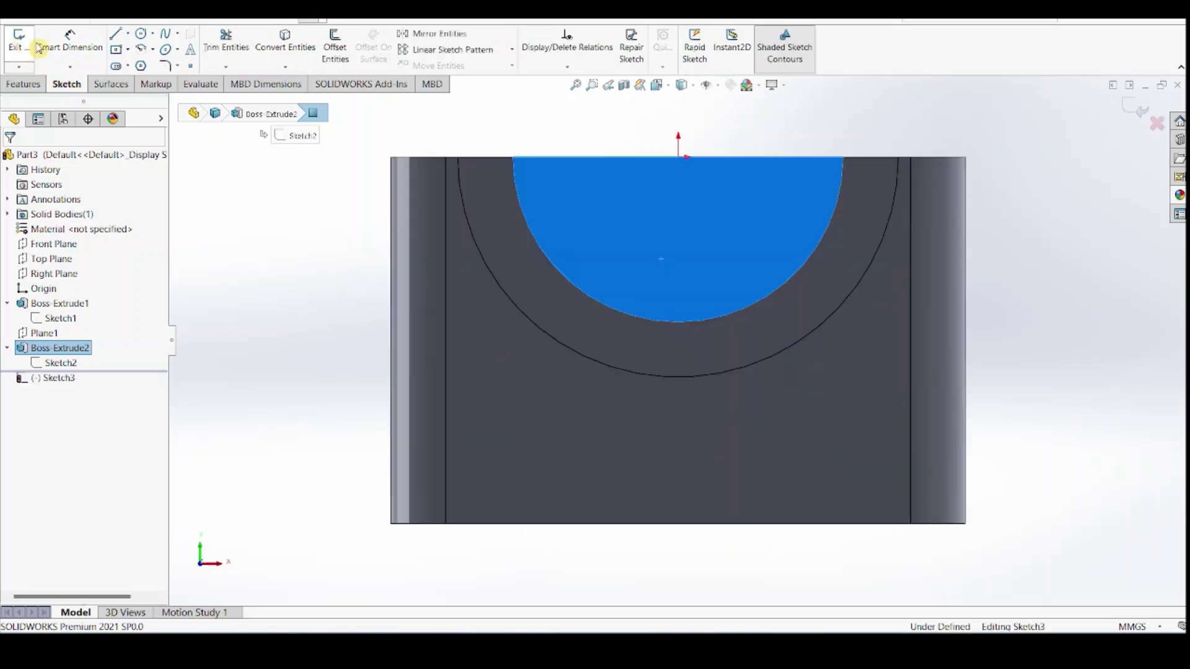
click(287, 42)
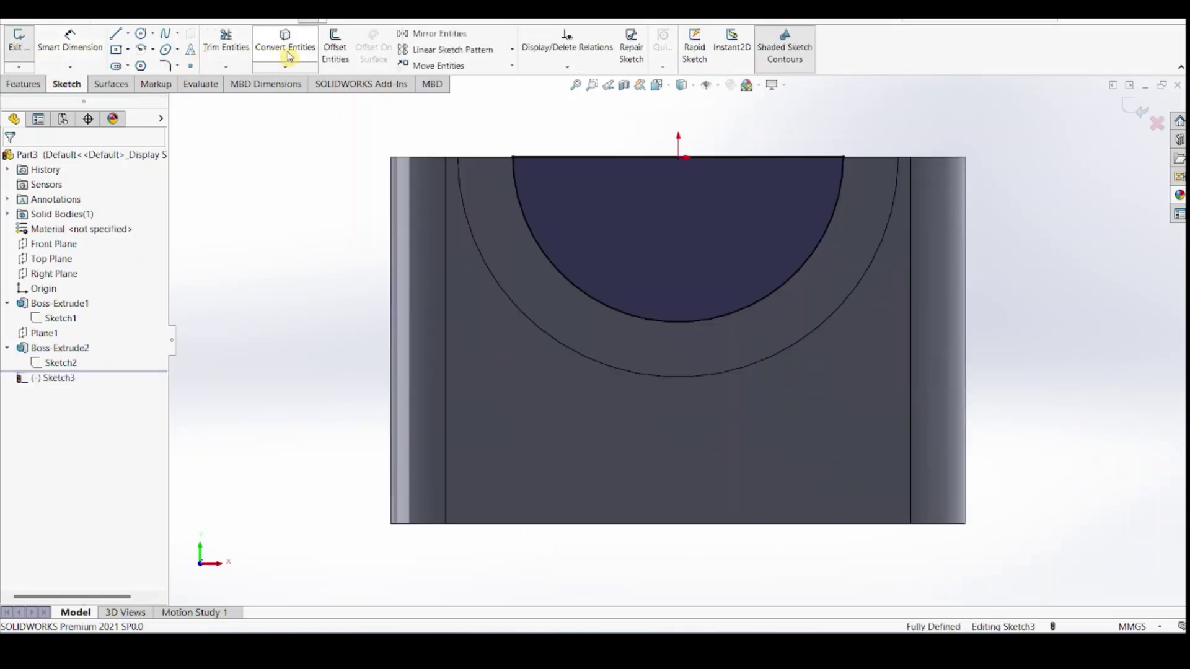
Cut-extrude the half-disc profile with Through All - Both to clear the ring's bore
click(23, 84)
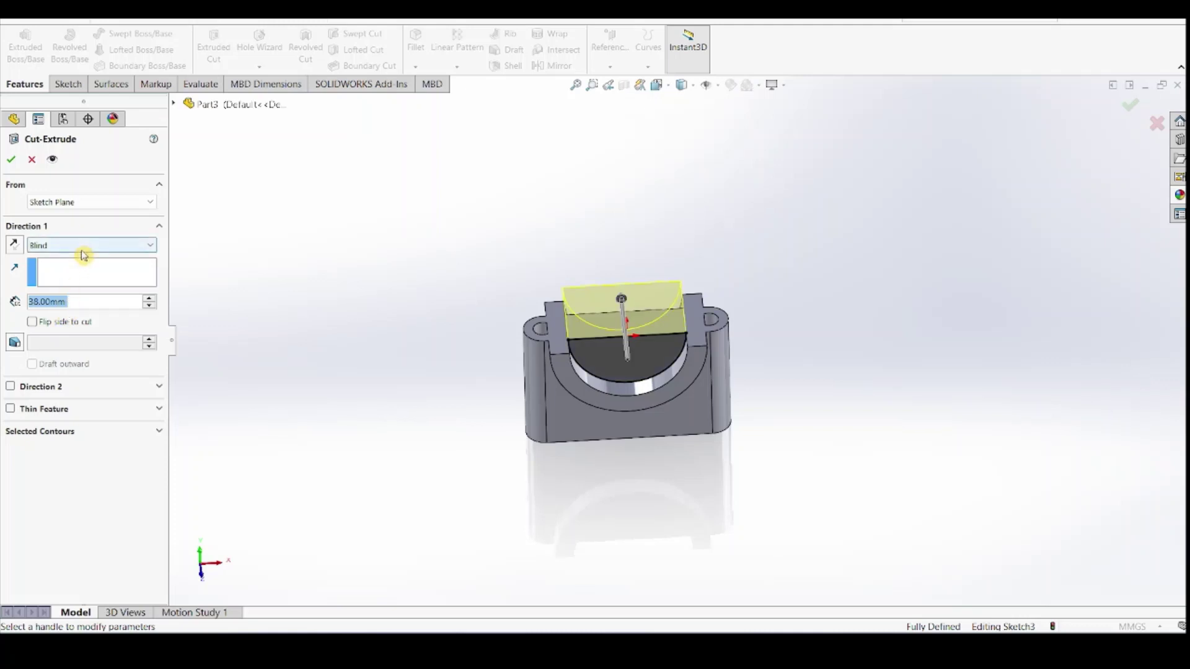
click(80, 246)
click(78, 280)
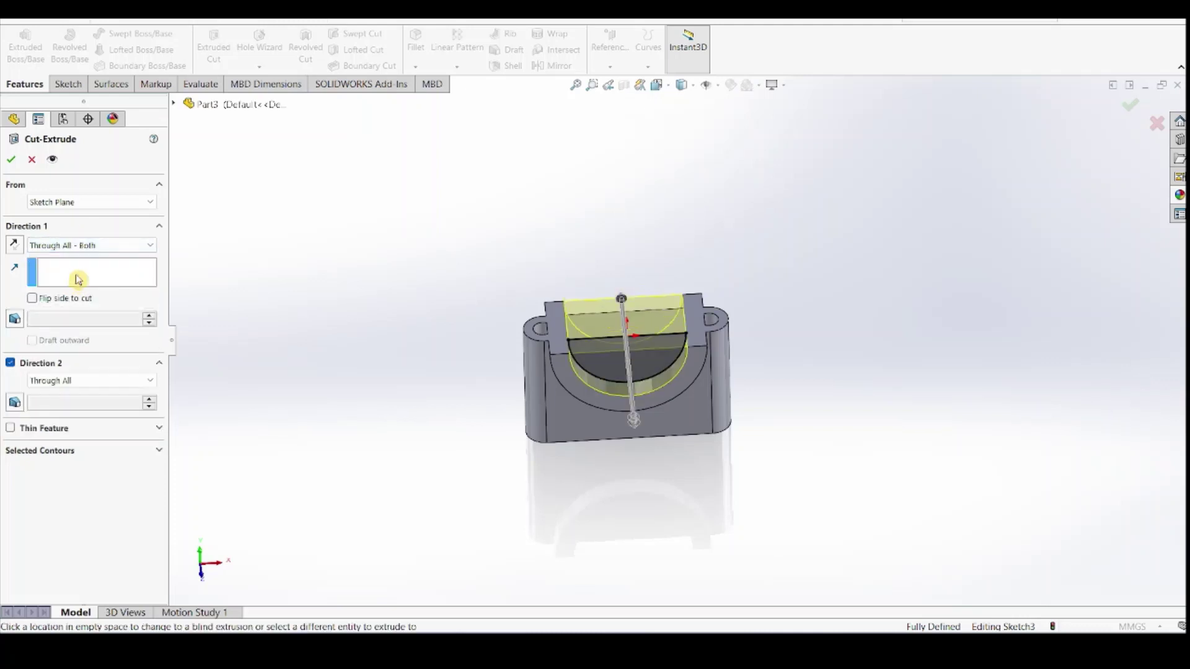
click(10, 159)
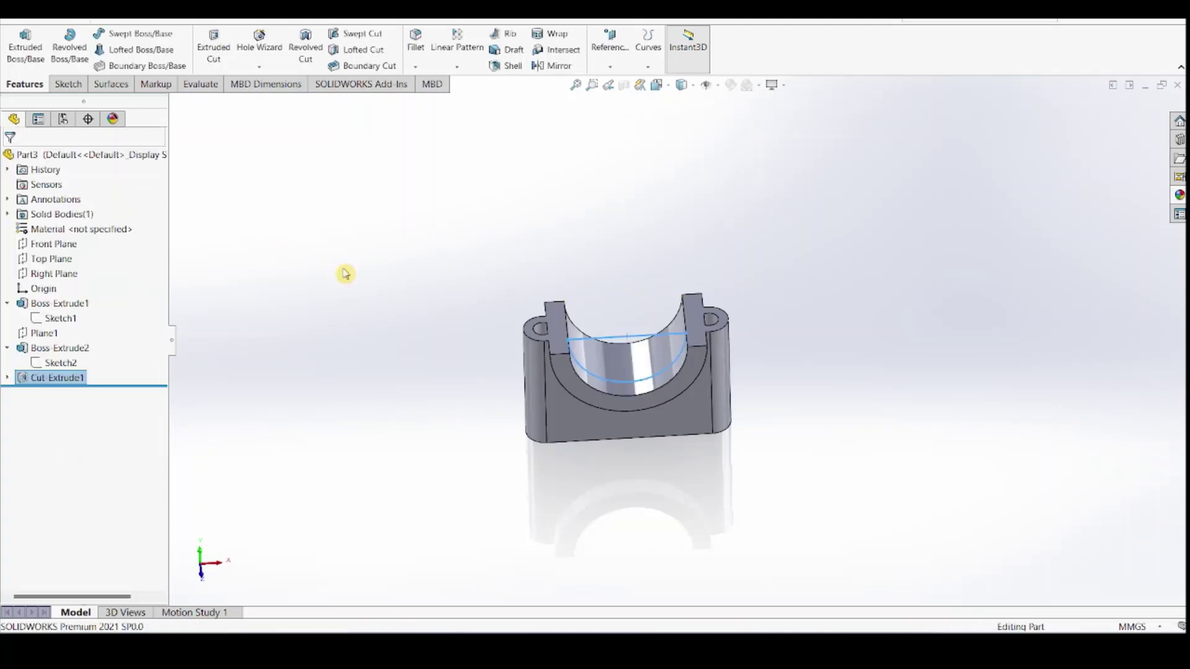
Sketch a right triangle on the block's flat front face at its lower-left corner, with both legs about 20 mm long
middle_drag(837, 421, 822, 333)
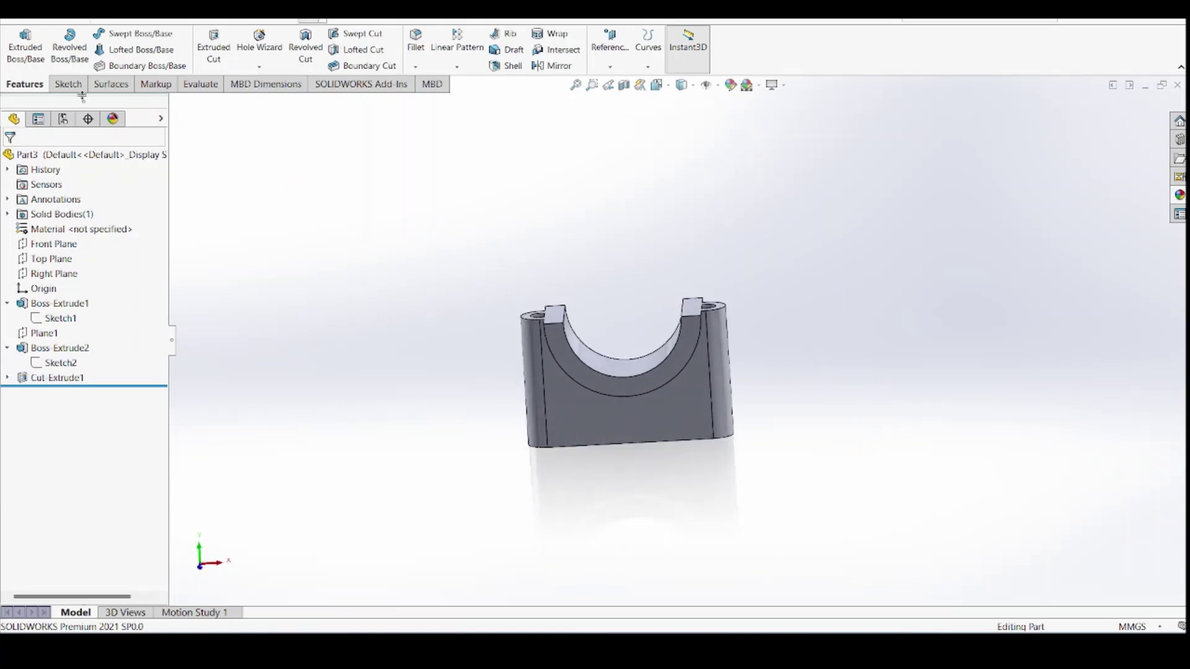
click(69, 84)
click(584, 417)
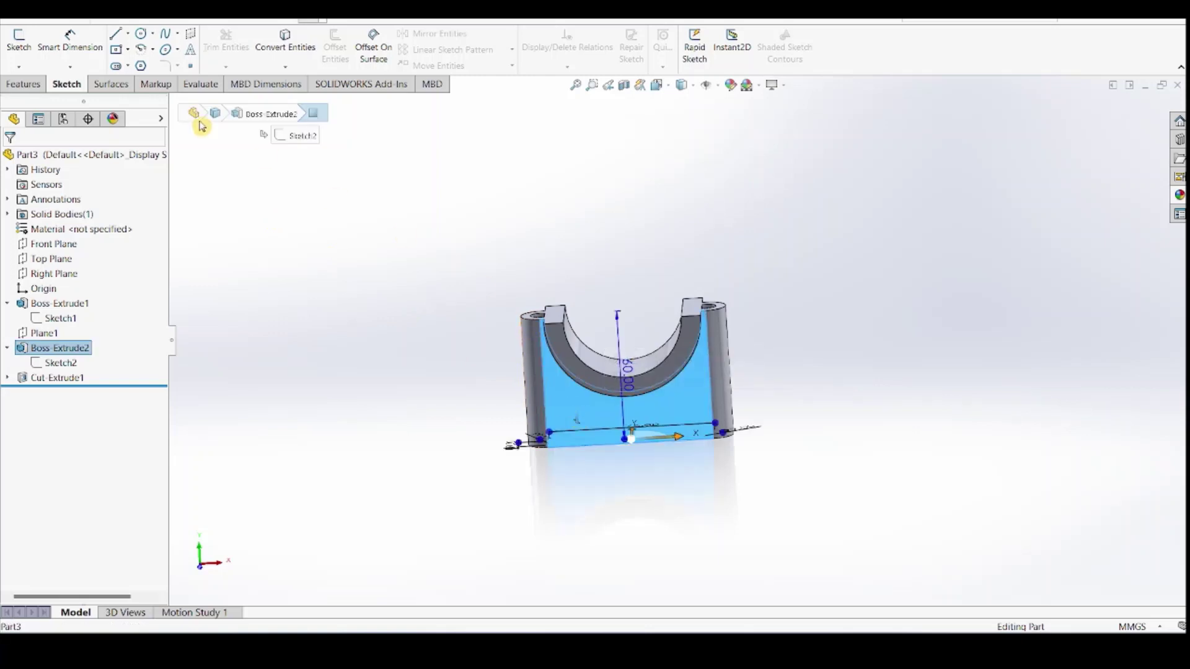
click(197, 119)
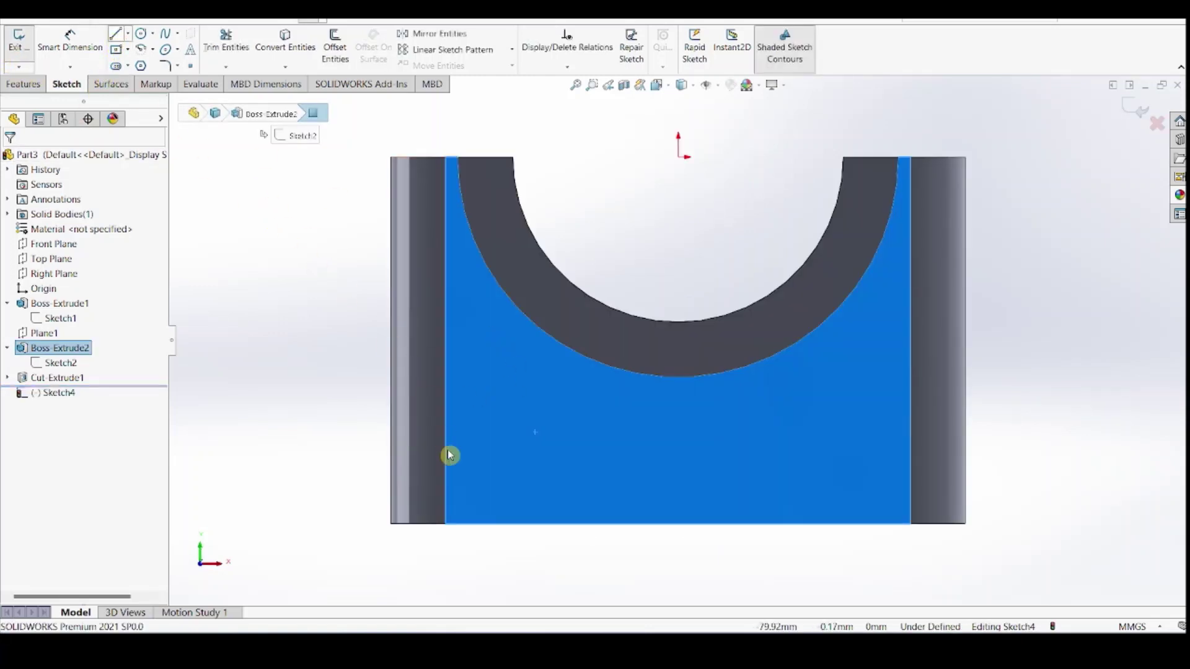
key(l)
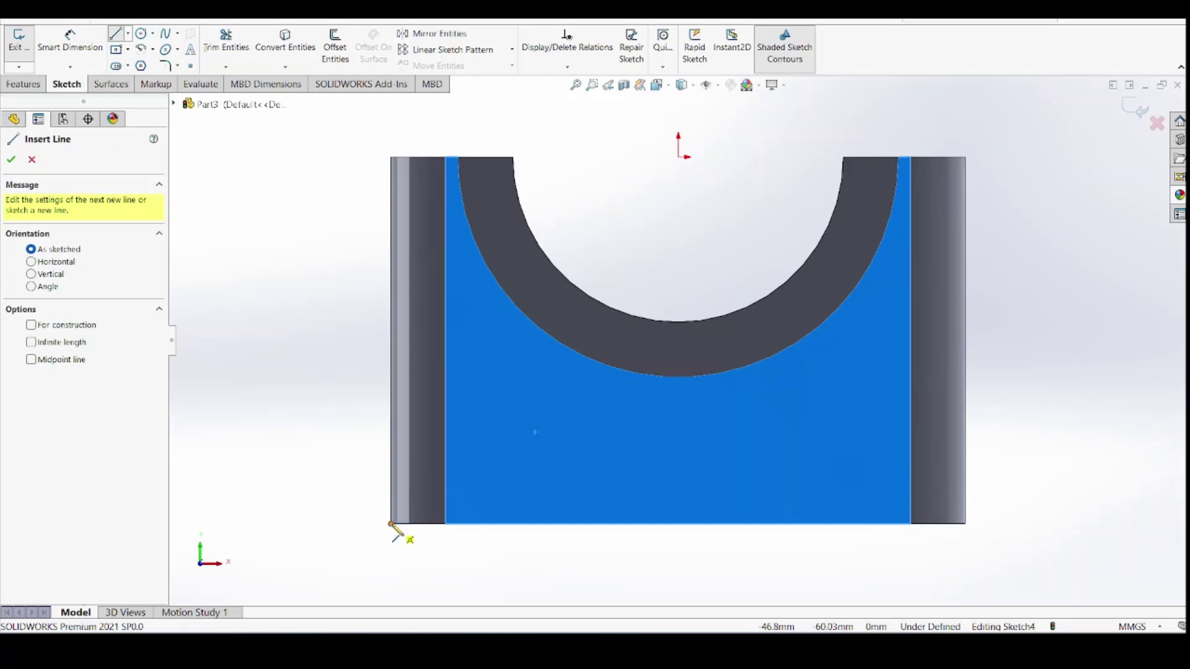
click(513, 524)
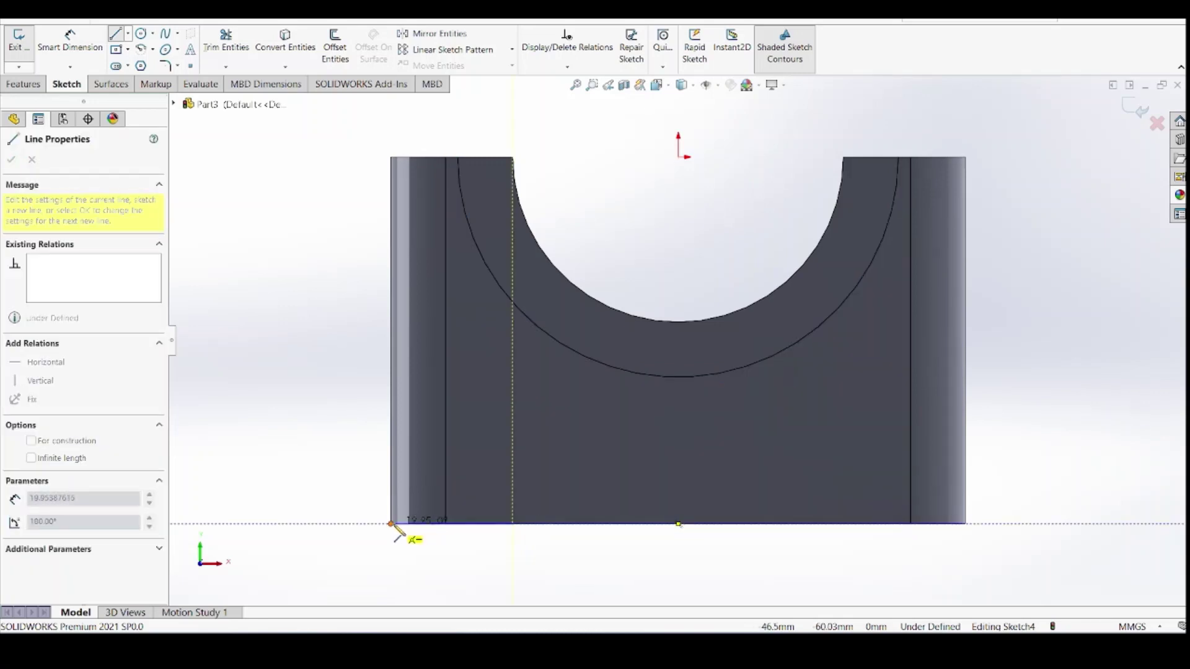
click(390, 523)
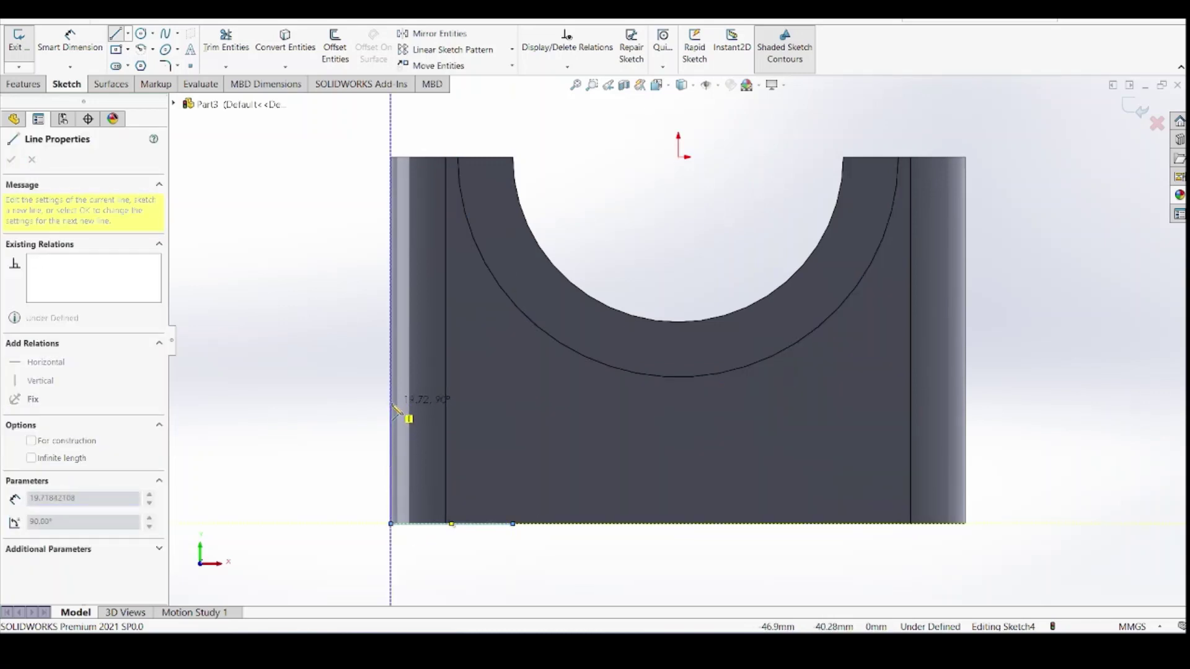
click(391, 403)
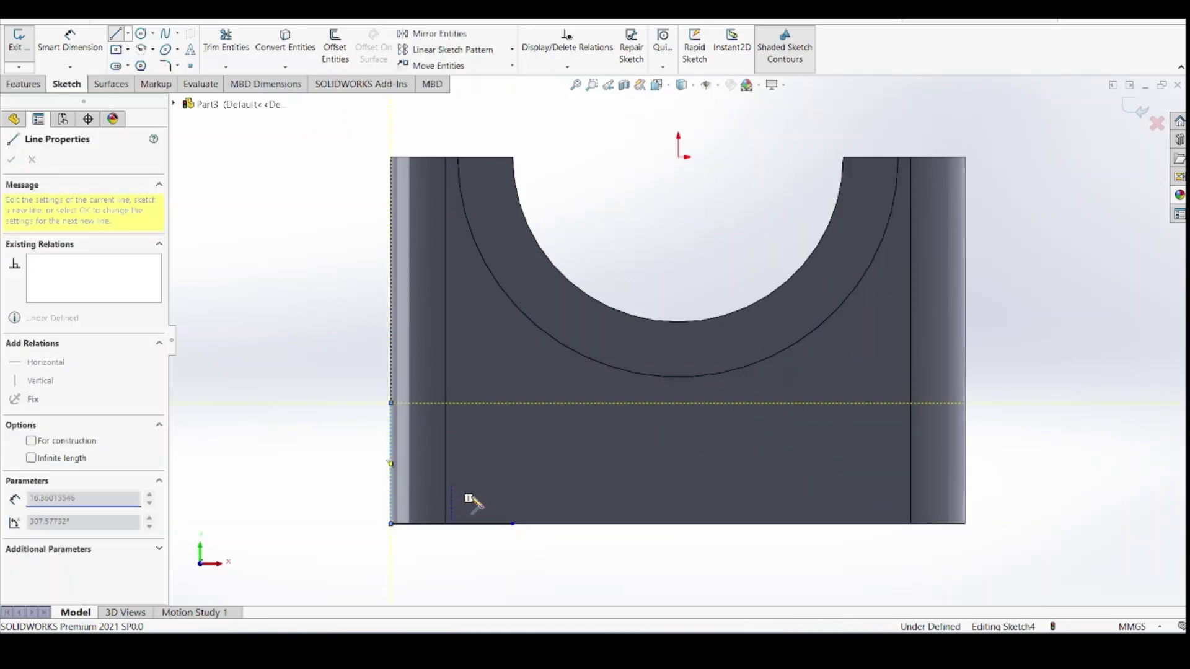
click(513, 524)
Dimension the corner triangle's vertical leg to 20 mm and its horizontal leg to 25 mm
click(87, 43)
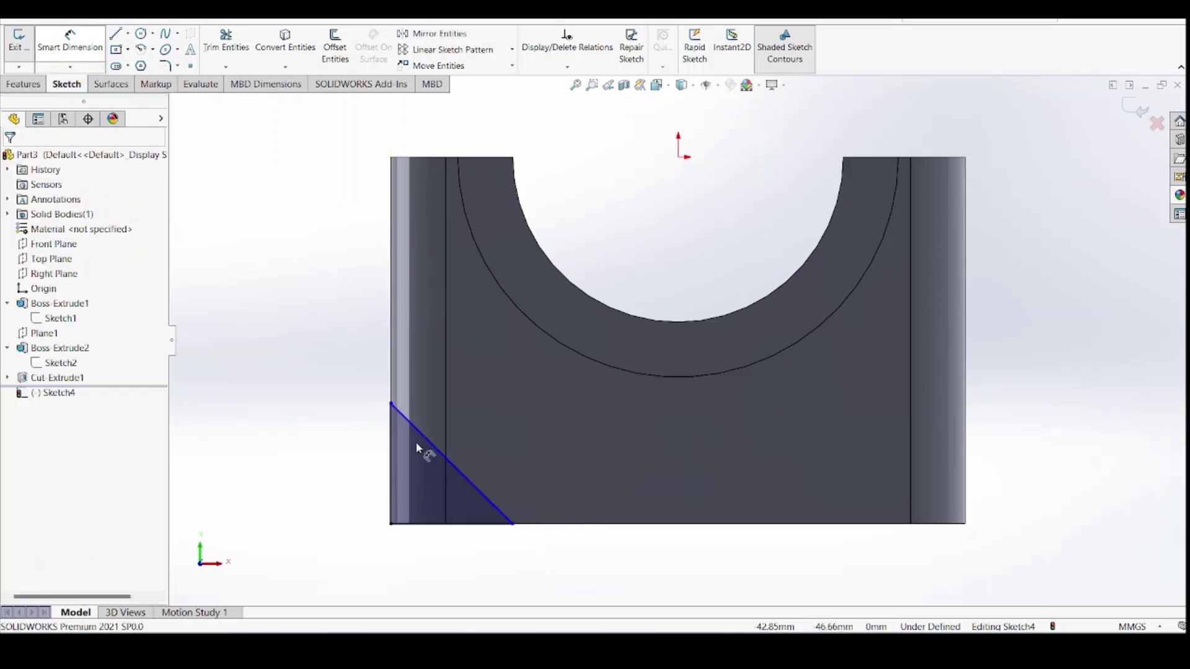
click(391, 470)
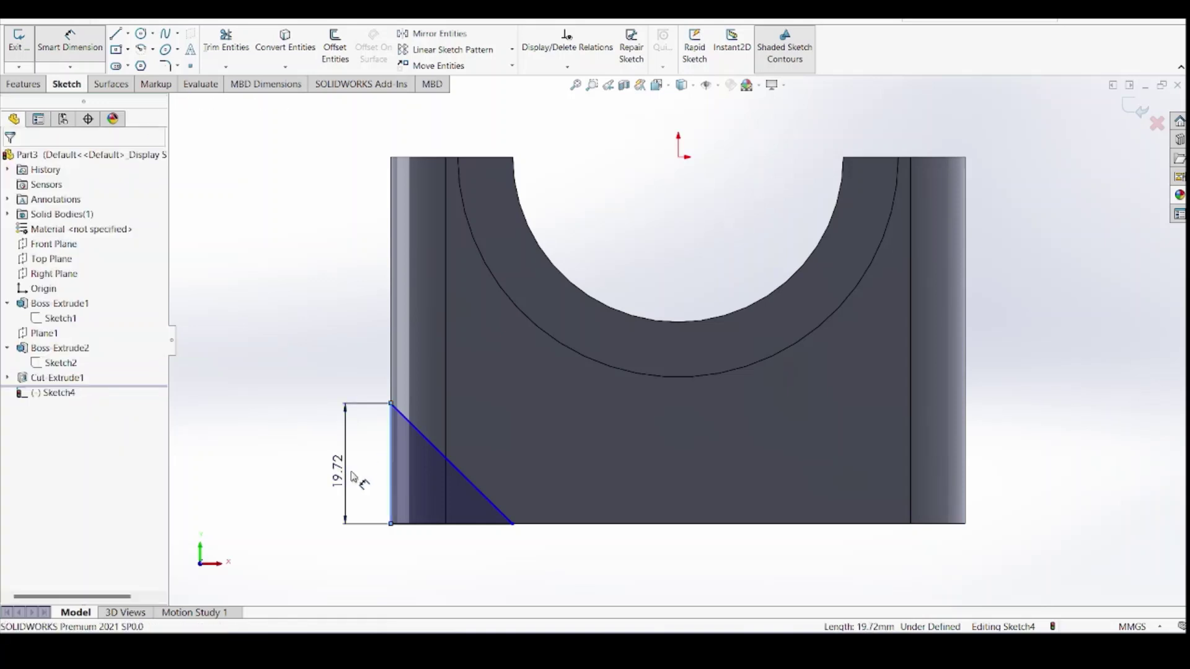
click(351, 476)
text(20)
key(Return)
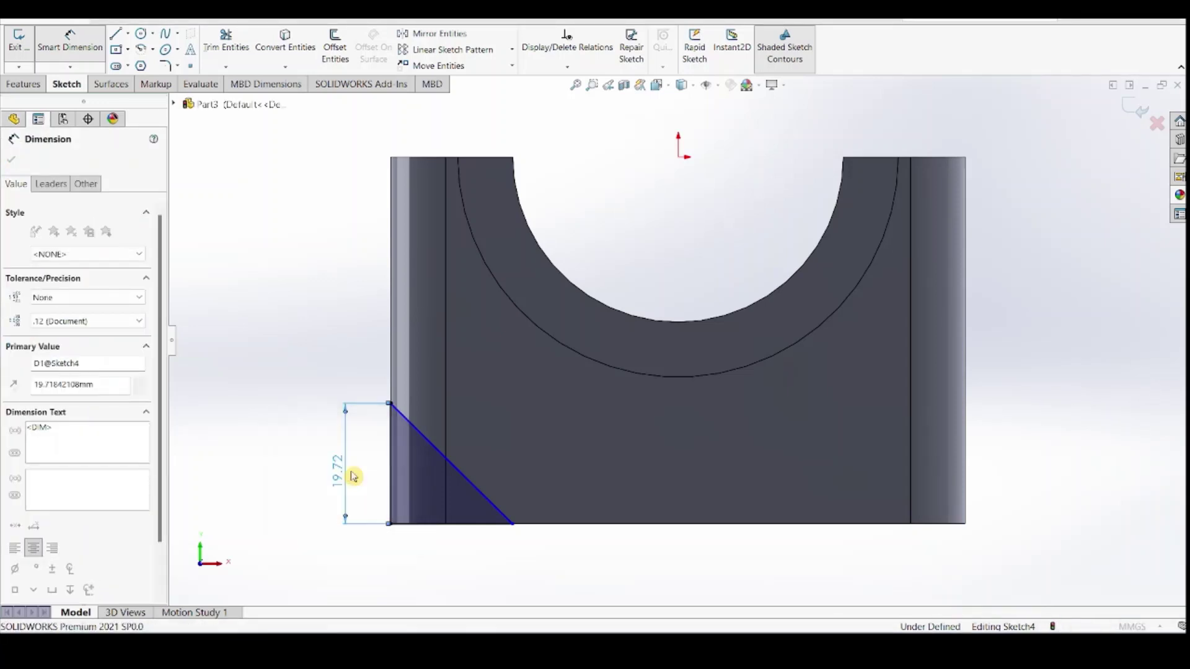
click(433, 526)
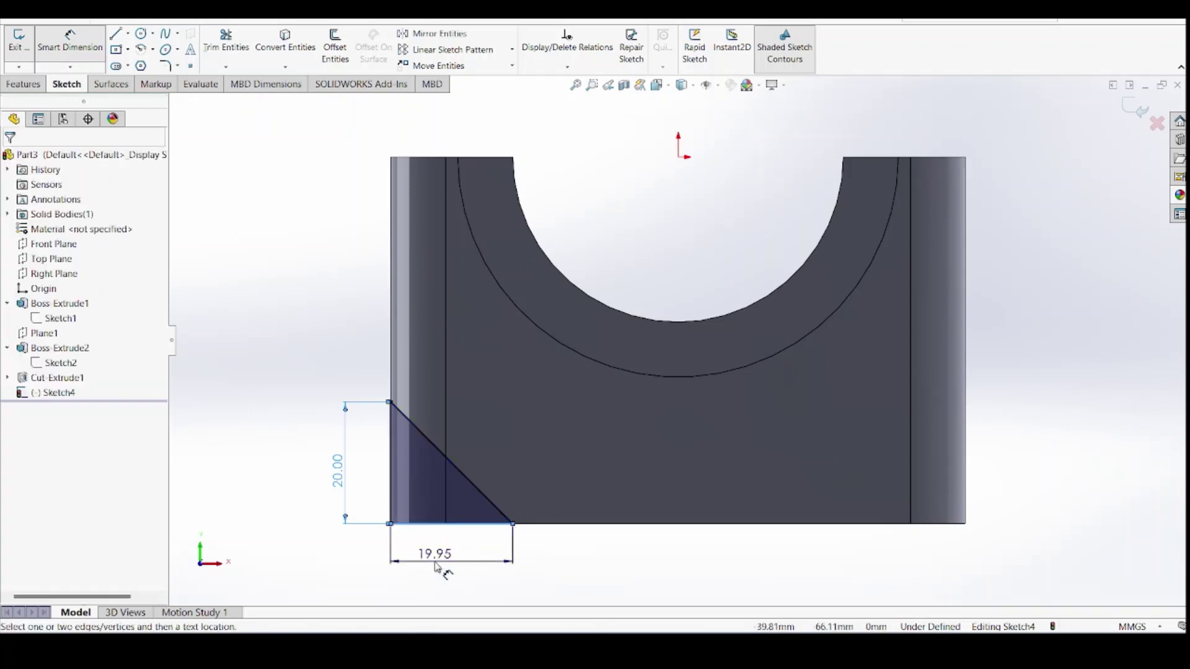
click(437, 568)
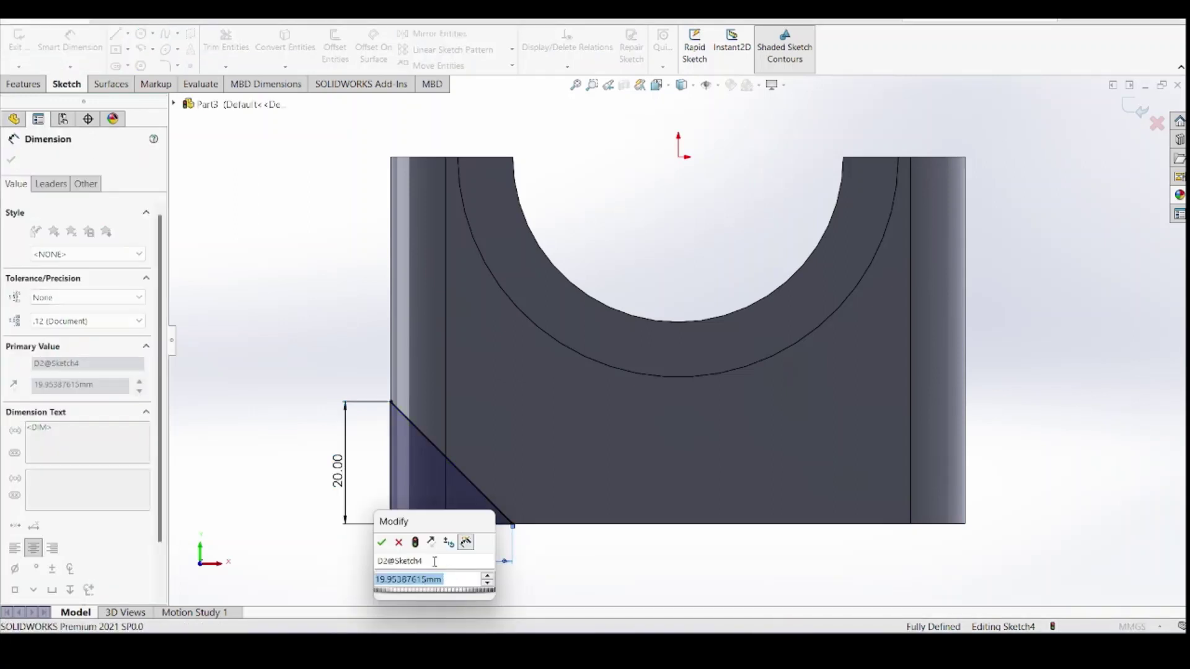
text(20)
key(Return)
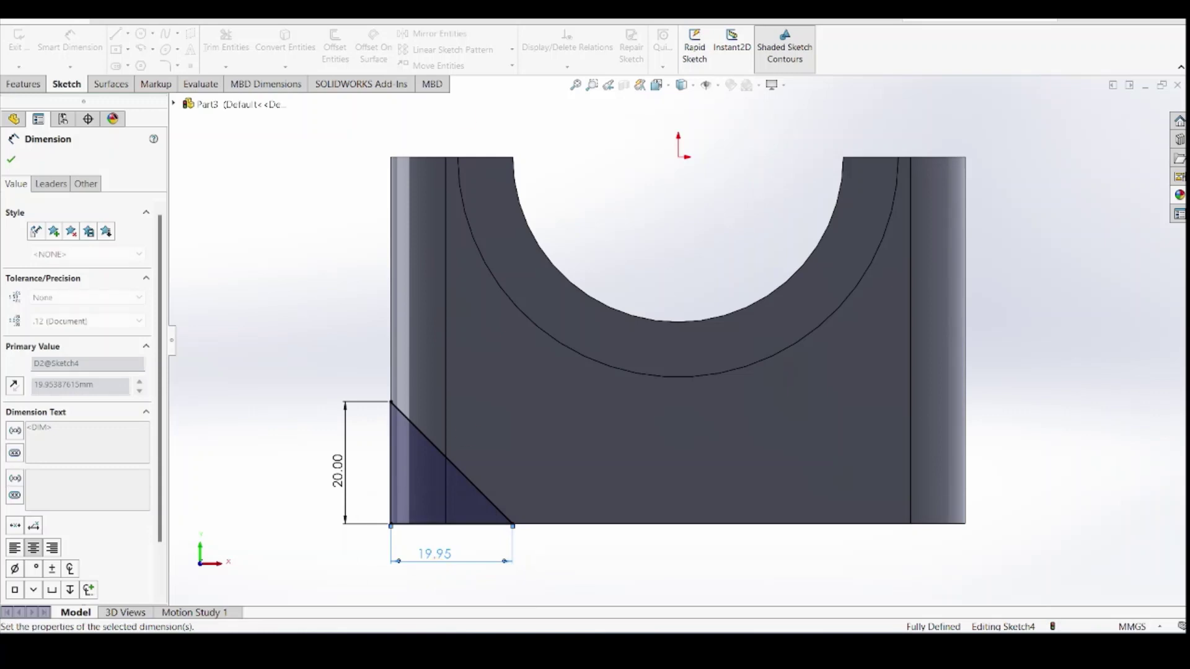
click(10, 164)
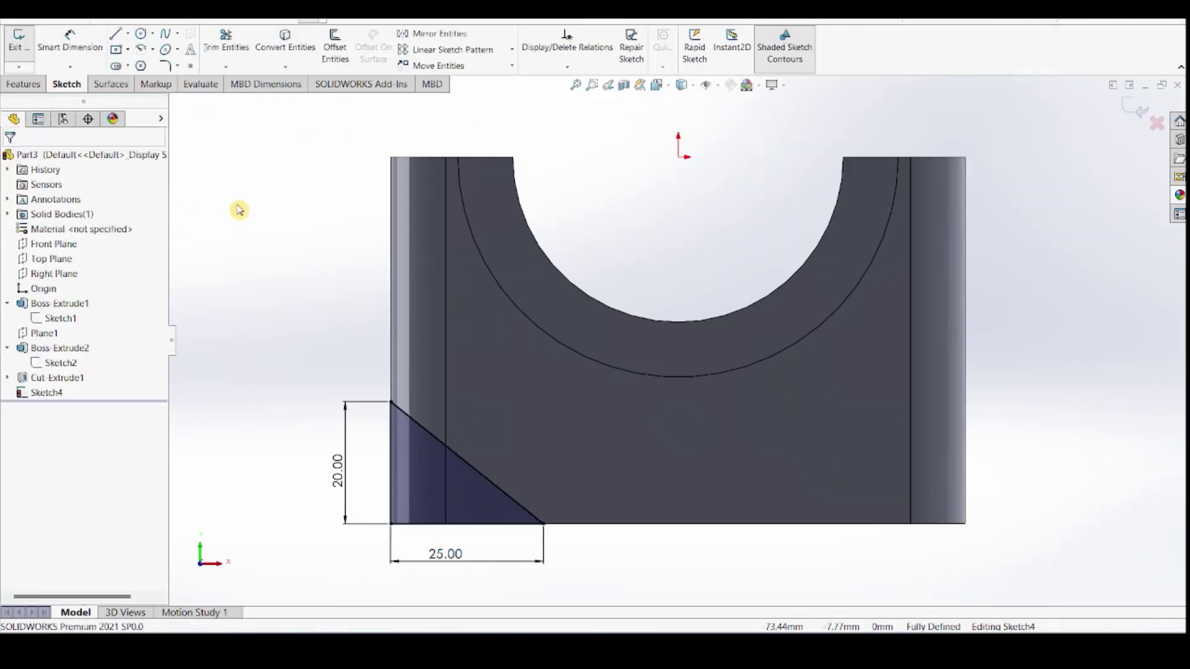
Show the temporary axes of the part's cylindrical faces
click(99, 21)
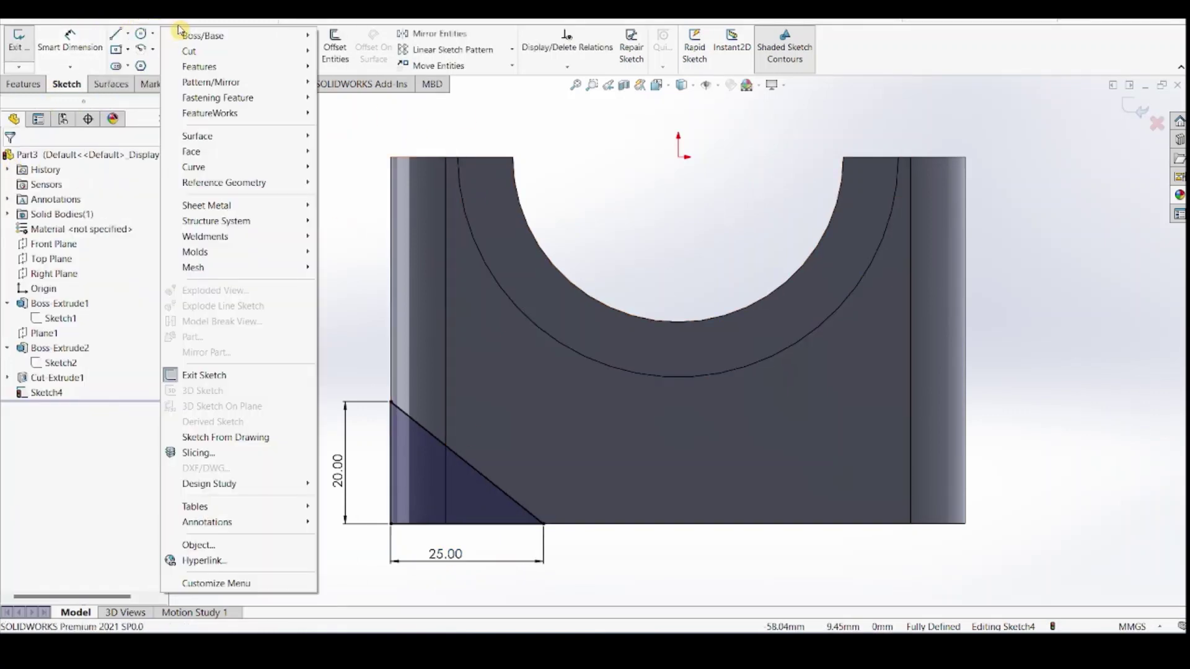
mouse_move(191, 80)
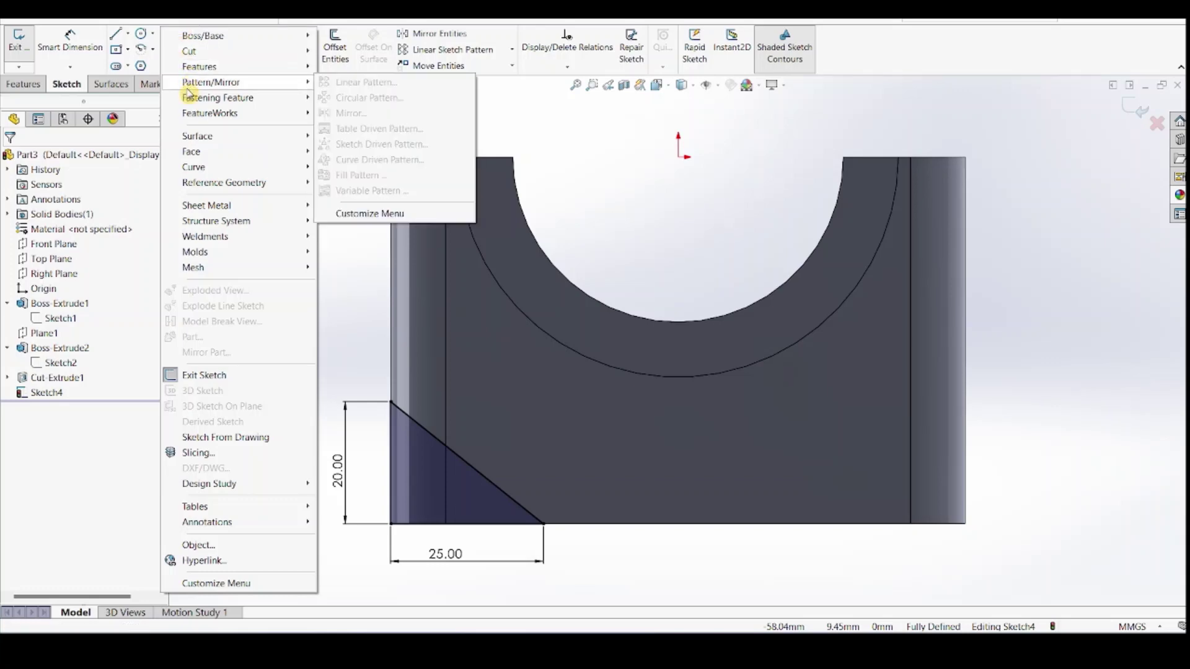
mouse_move(234, 73)
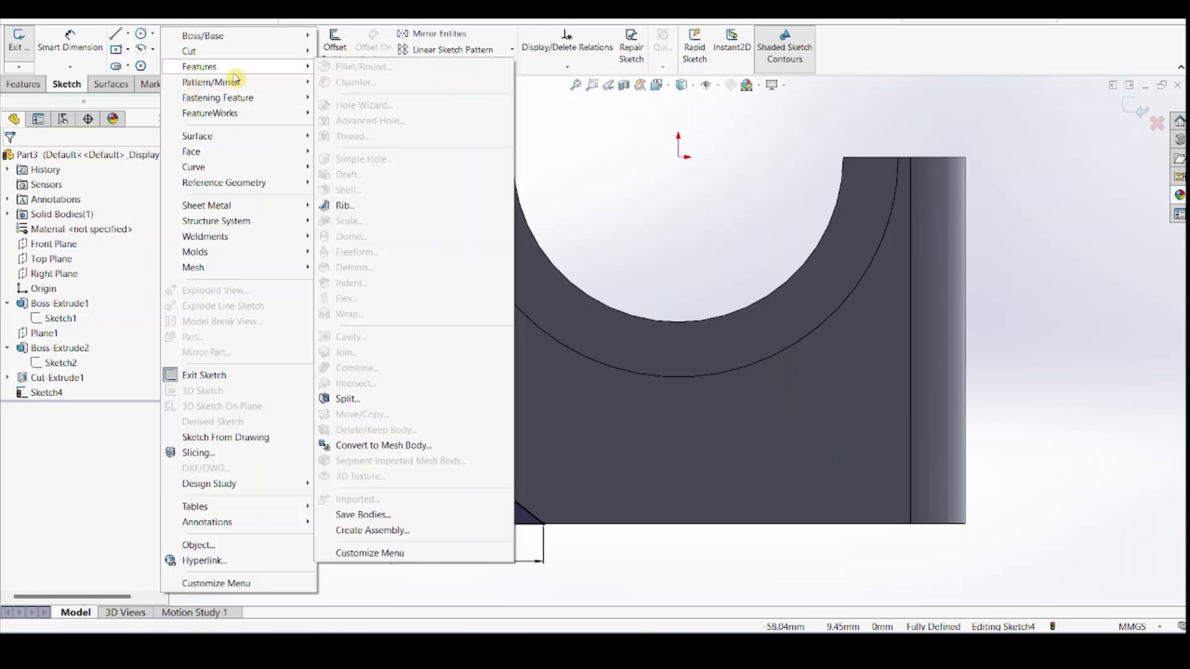
click(146, 20)
mouse_move(204, 129)
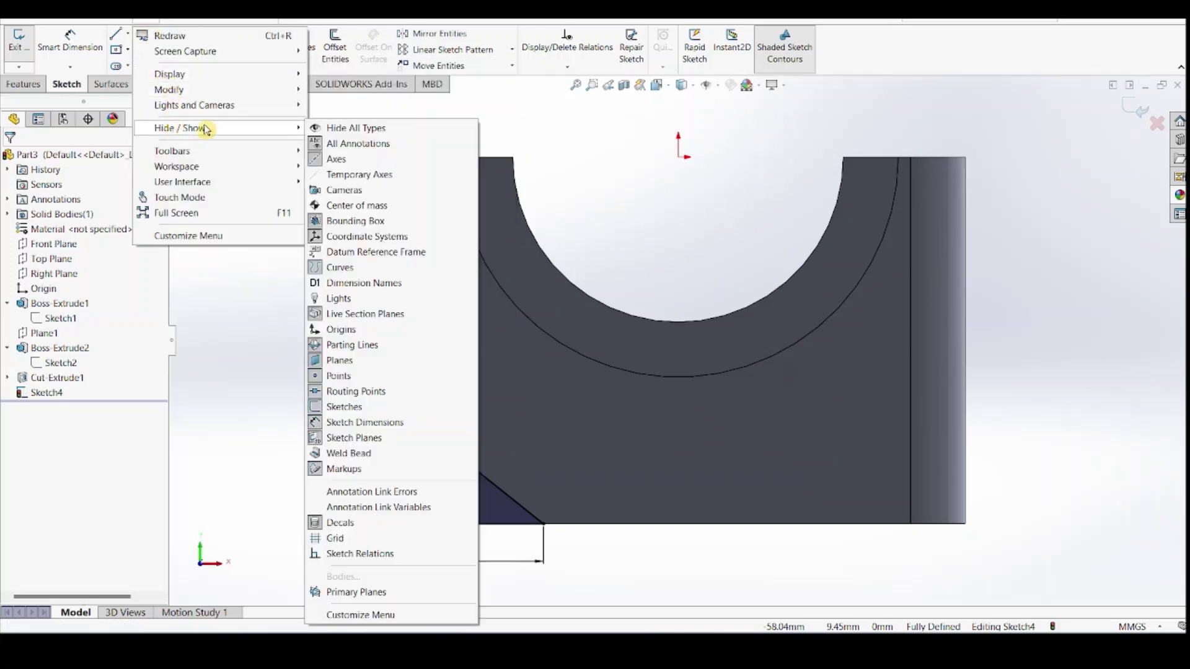
click(592, 70)
Mirror the three lines of the corner triangle about the Right Plane, keeping the original
click(437, 33)
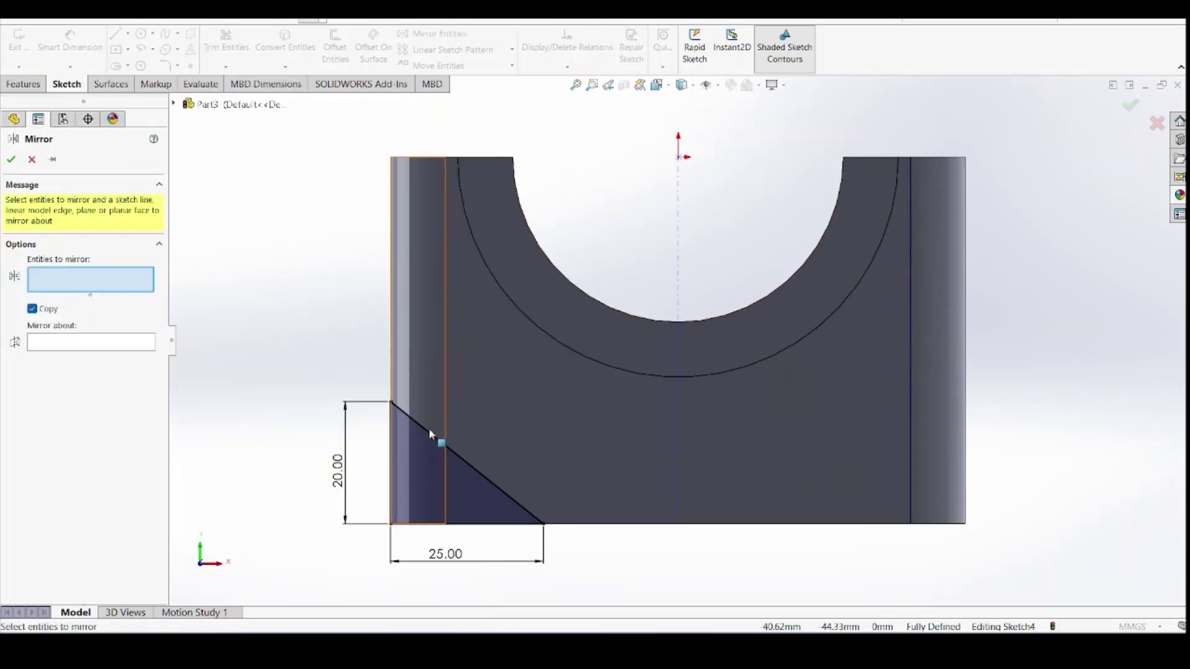
click(408, 439)
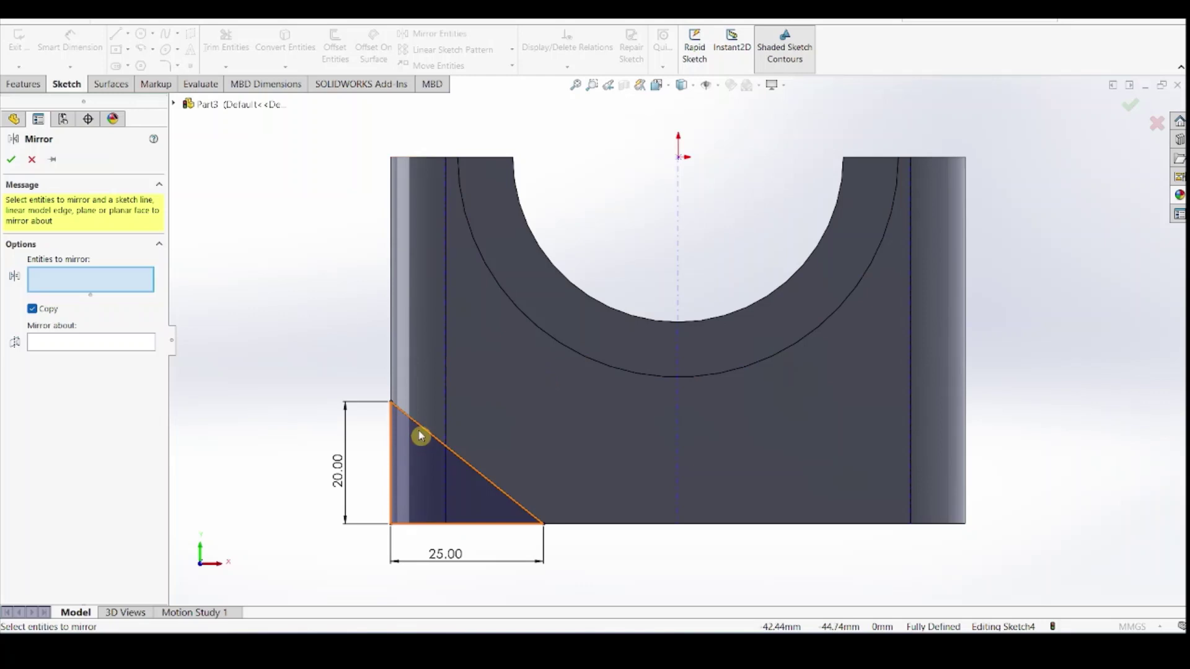
click(150, 369)
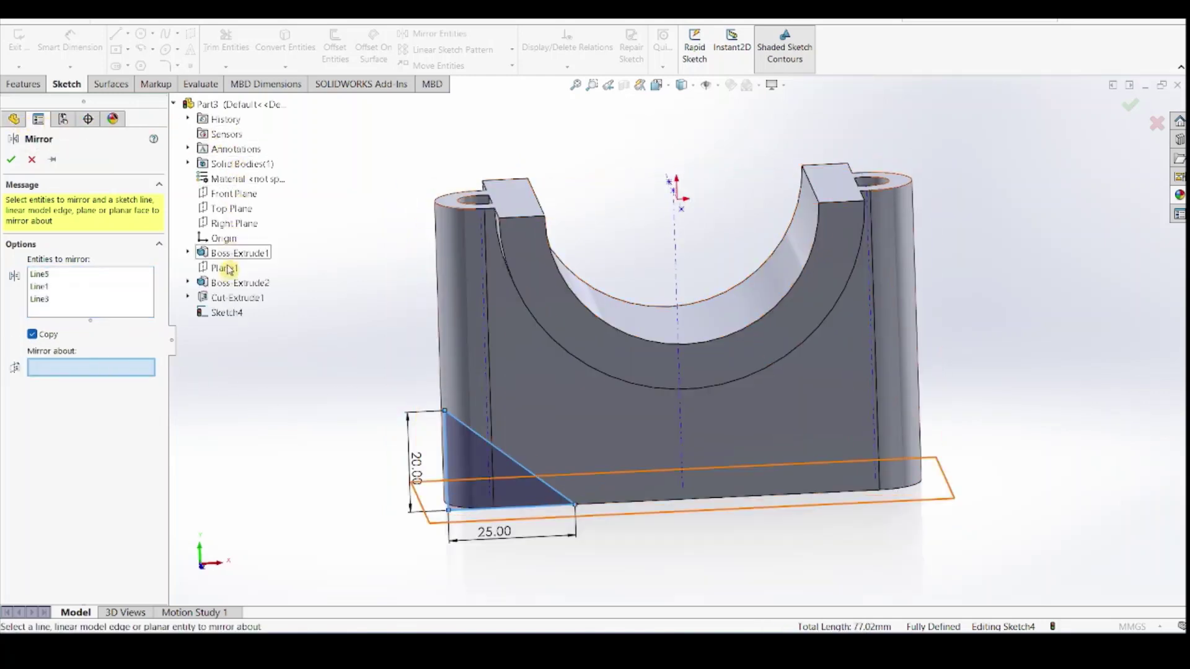
click(231, 224)
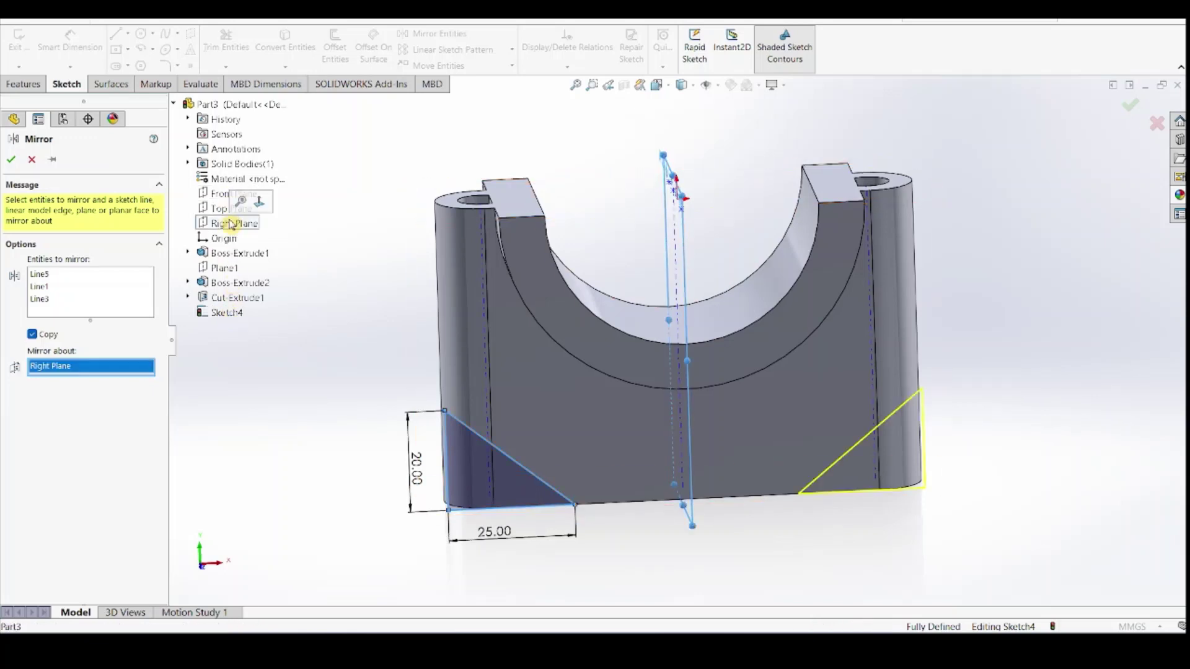
click(10, 161)
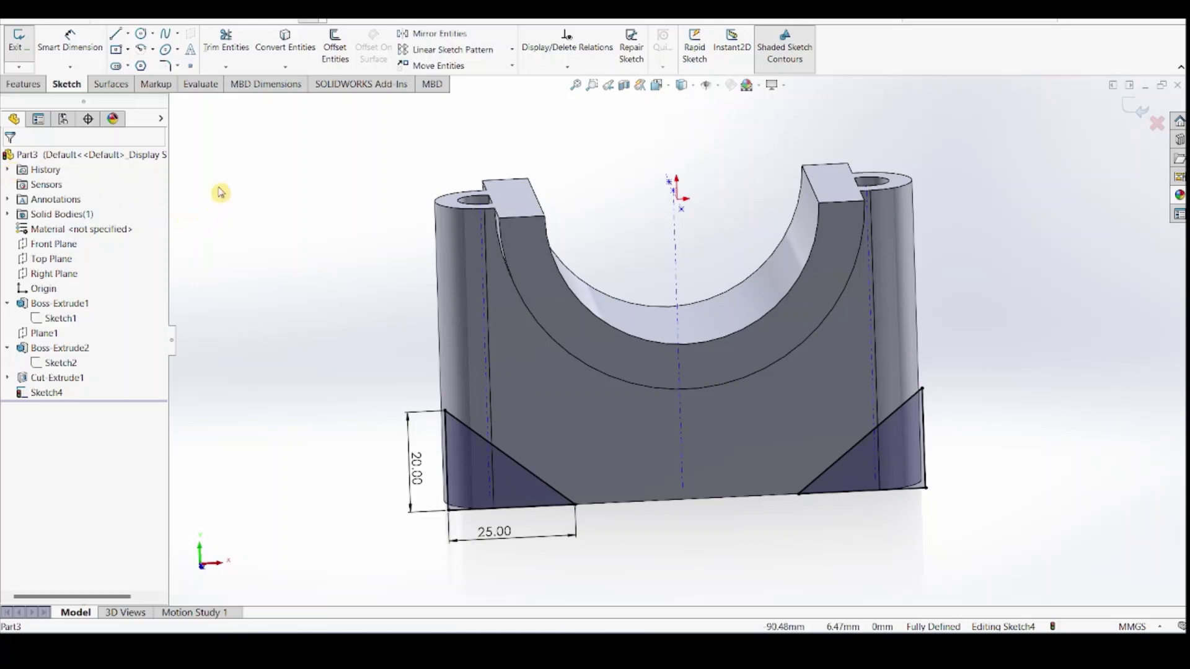
Cut-extrude both corner triangles with Through All to chamfer the block's two lower corners
click(24, 83)
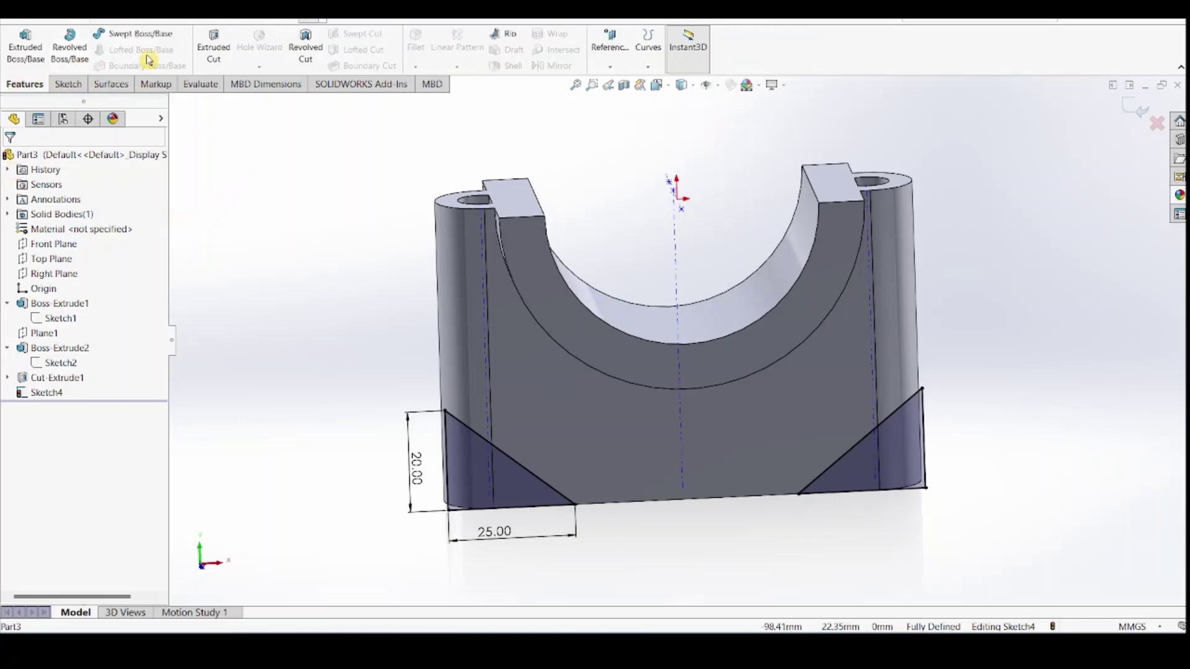
click(223, 59)
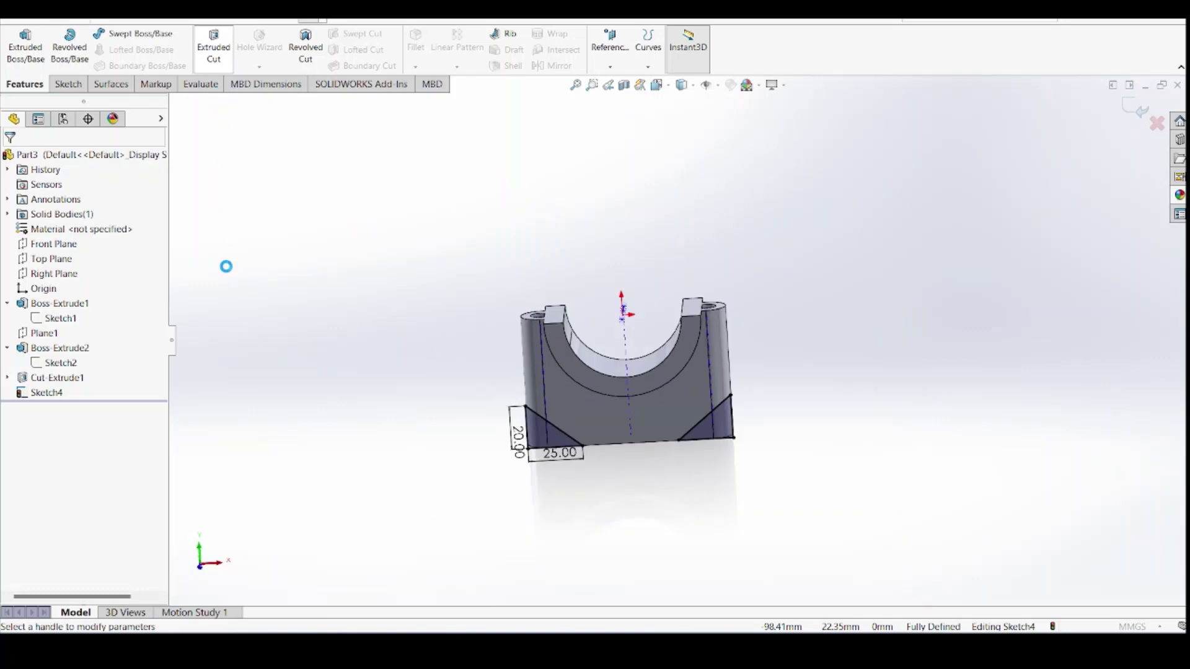
click(70, 247)
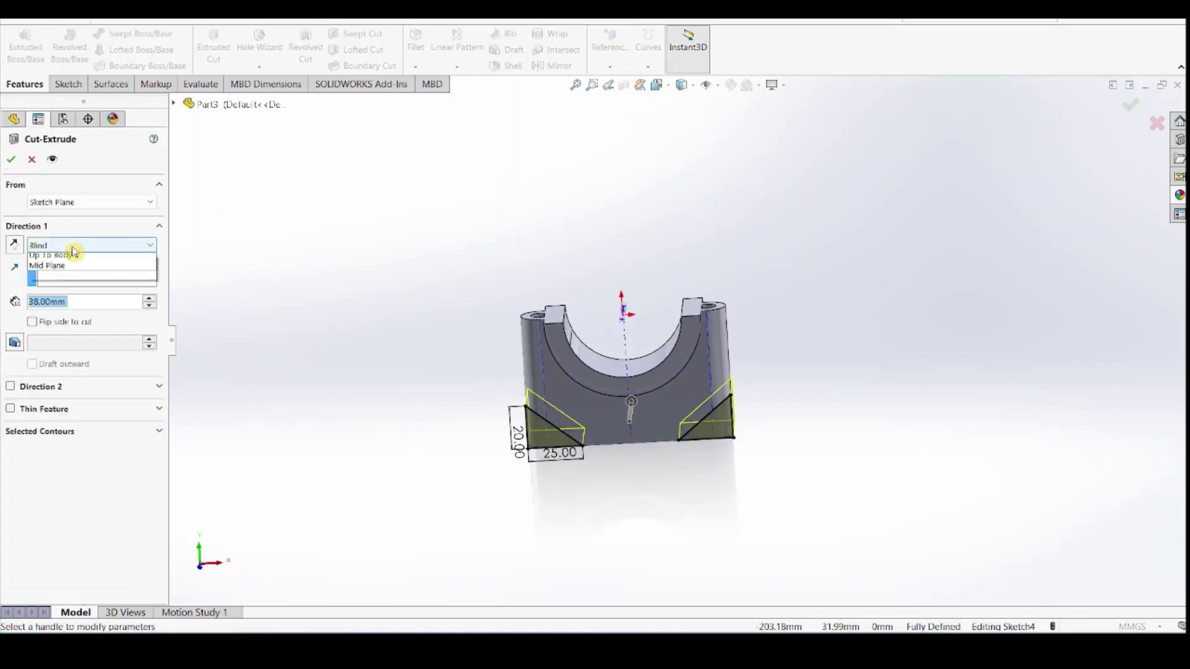
click(70, 271)
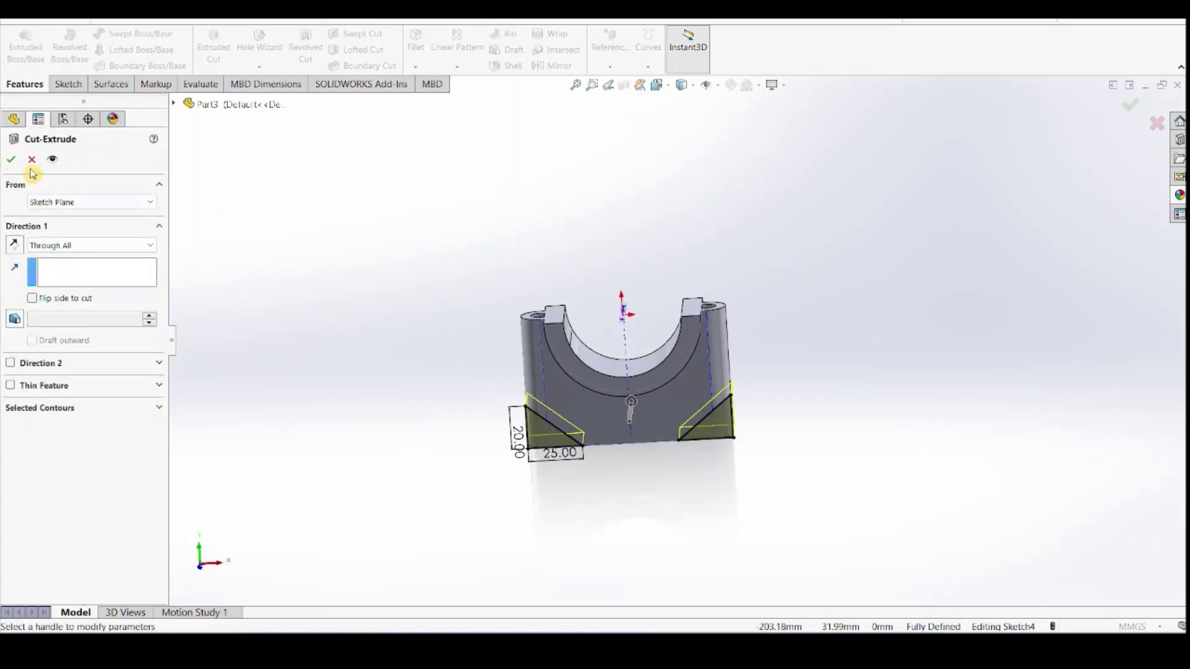
click(12, 161)
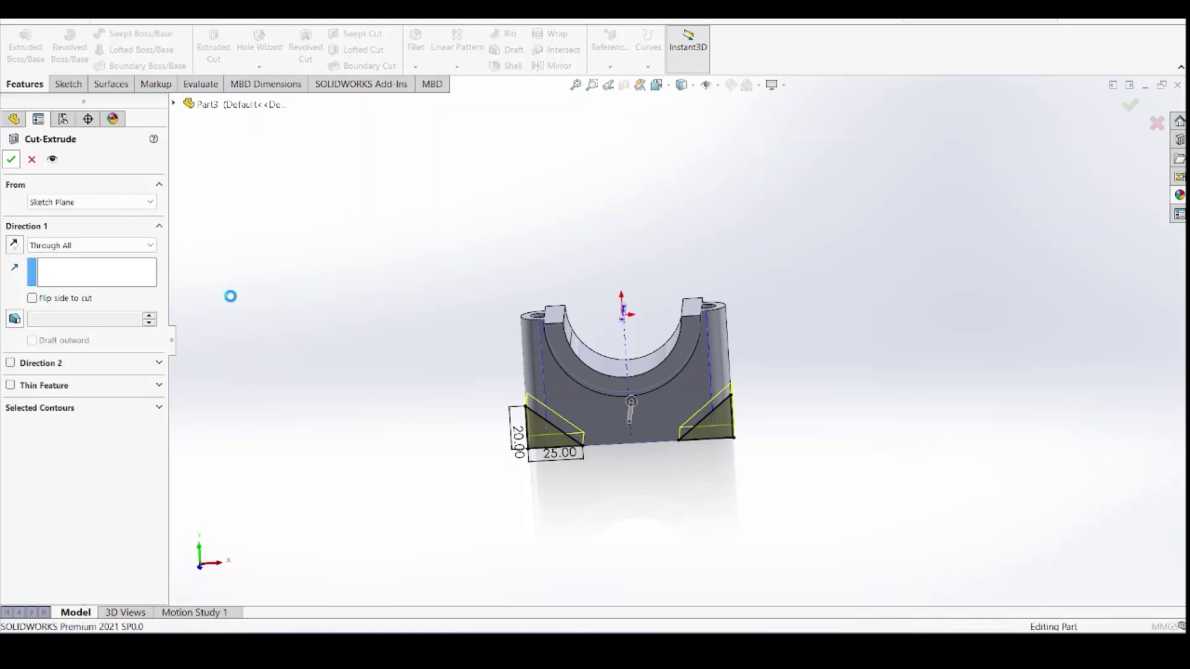
Fillet the two arc edges where the half ring meets the block's front and back faces with a 1 mm radius
click(340, 380)
mouse_move(341, 380)
middle_down()
mouse_move(432, 201)
mouse_move(418, 206)
middle_up()
middle_drag(419, 301, 372, 261)
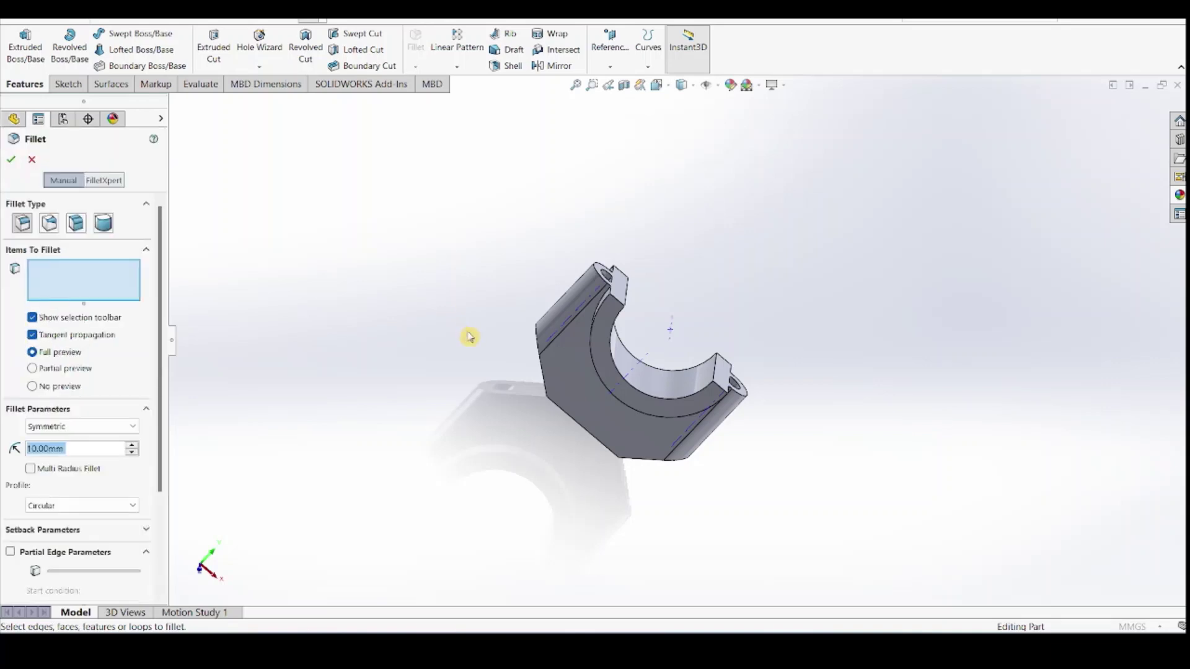
middle_drag(497, 398, 631, 342)
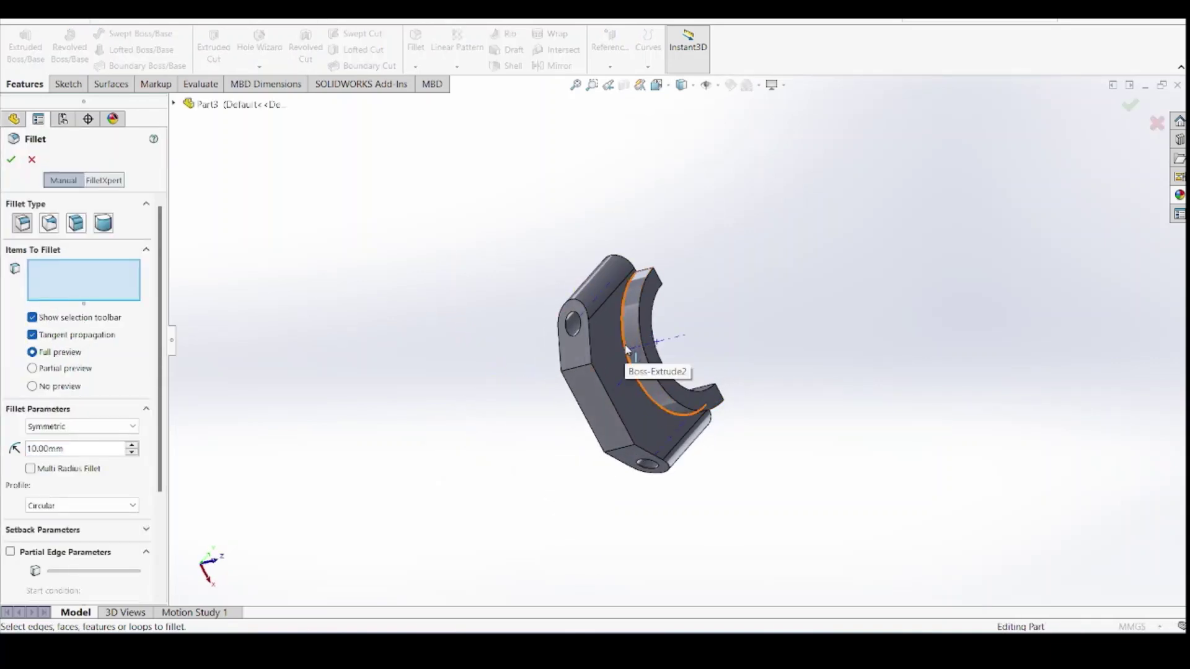
click(628, 345)
mouse_move(492, 357)
middle_down()
mouse_move(512, 356)
mouse_move(502, 356)
middle_up()
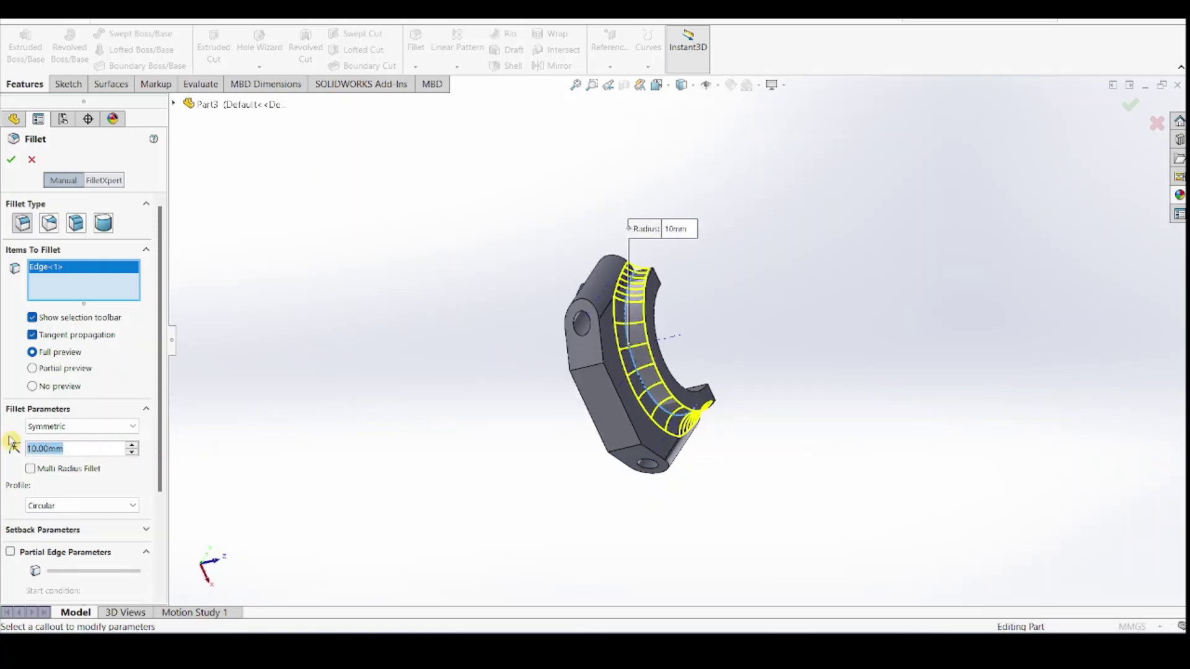
key(Return)
middle_drag(400, 399, 418, 319)
click(616, 342)
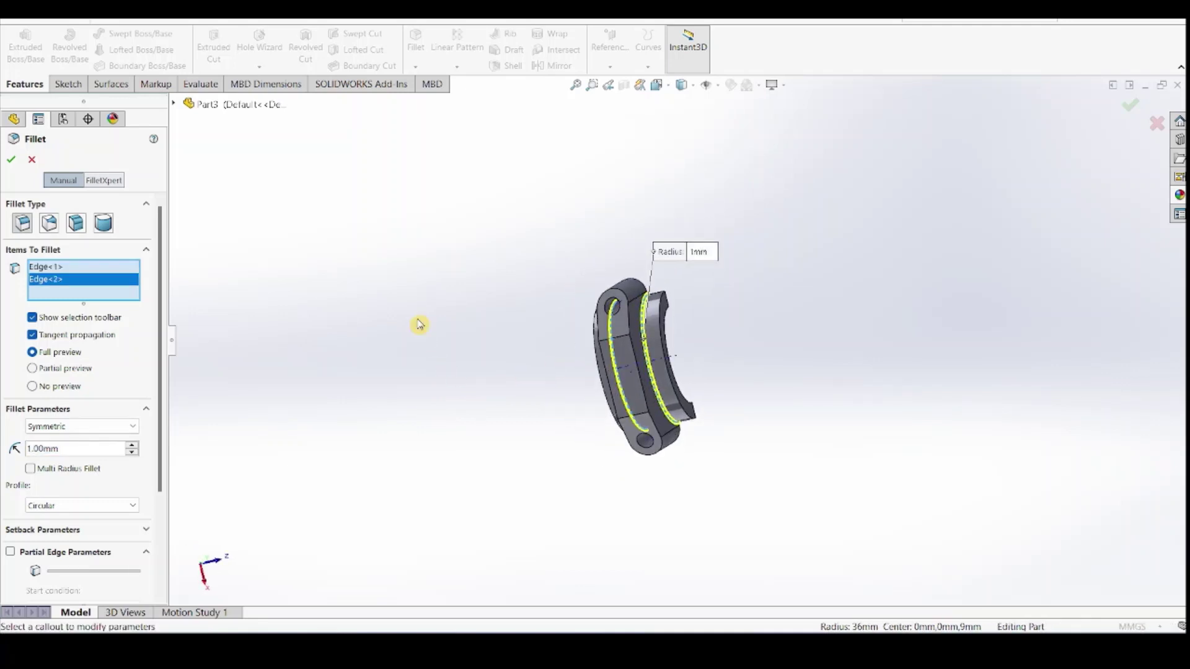
click(11, 164)
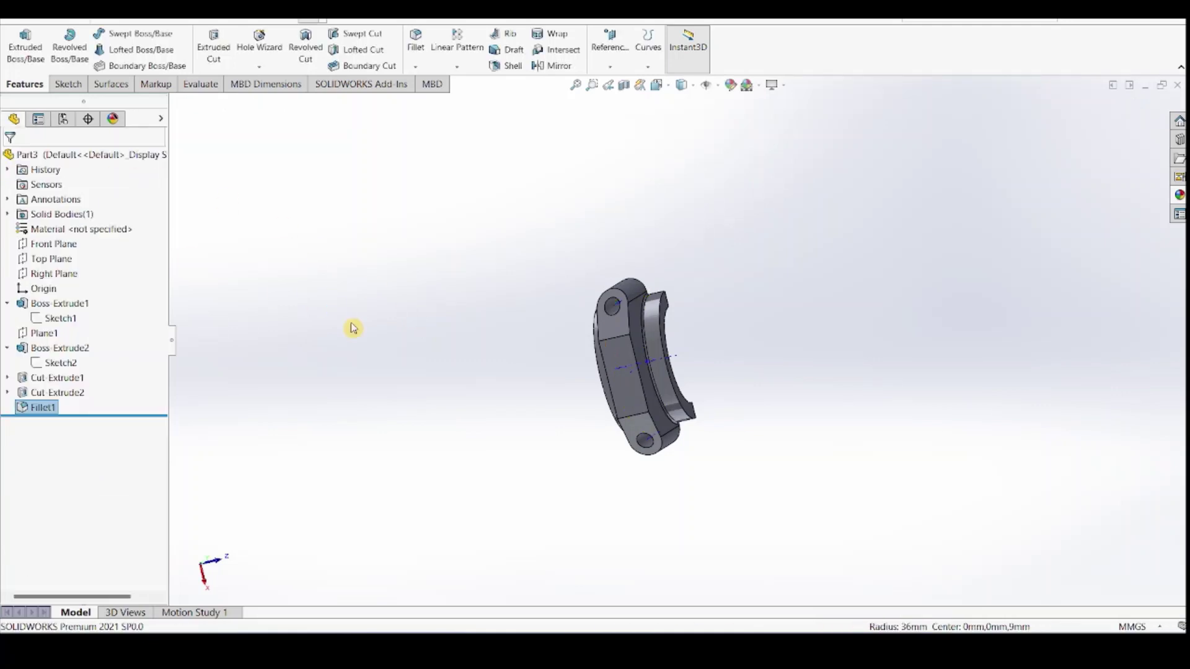
Hide the temporary axes and apply the polished aluminum appearance to the part
click(657, 84)
click(722, 122)
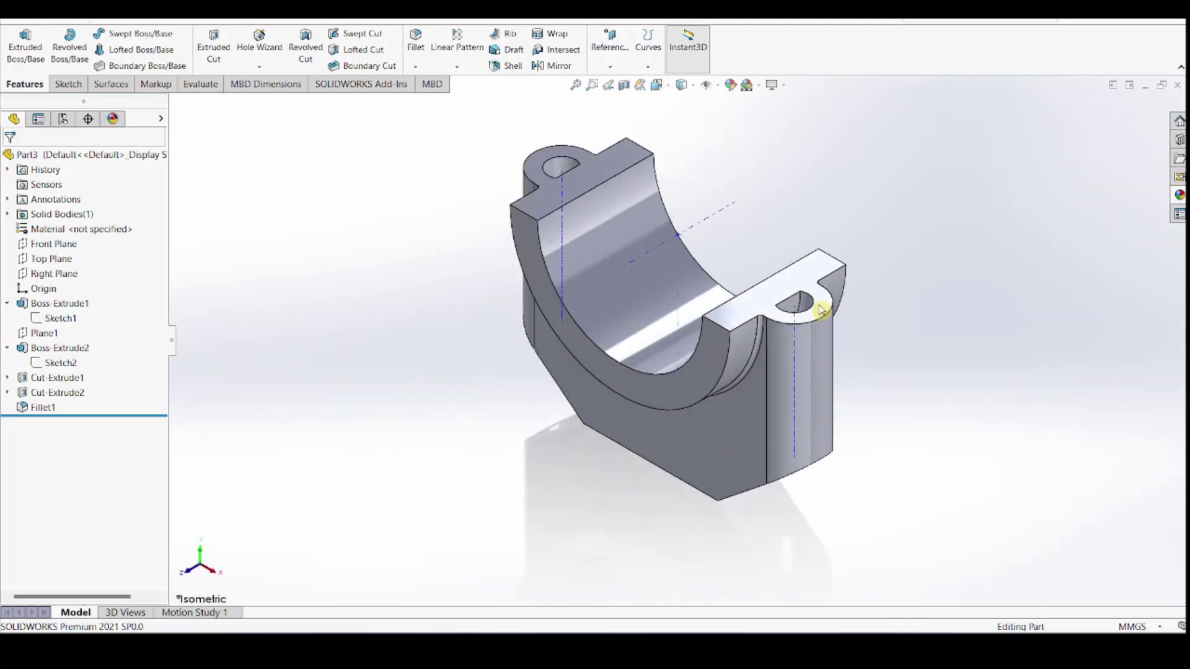
click(179, 21)
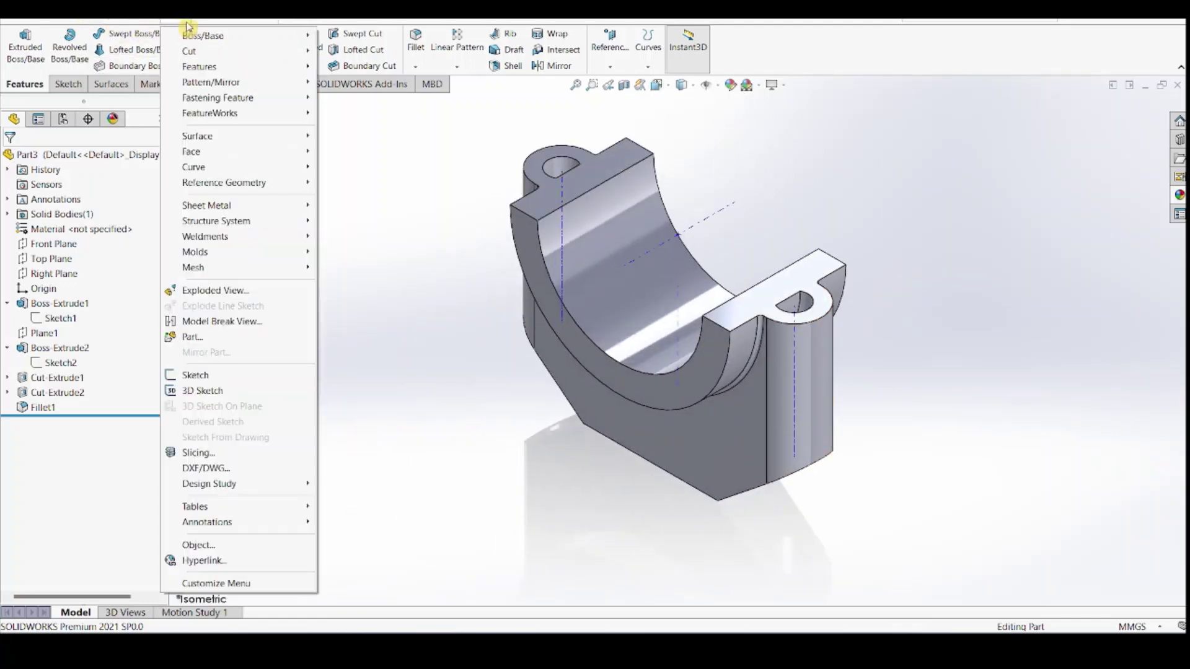
mouse_move(143, 22)
mouse_move(181, 128)
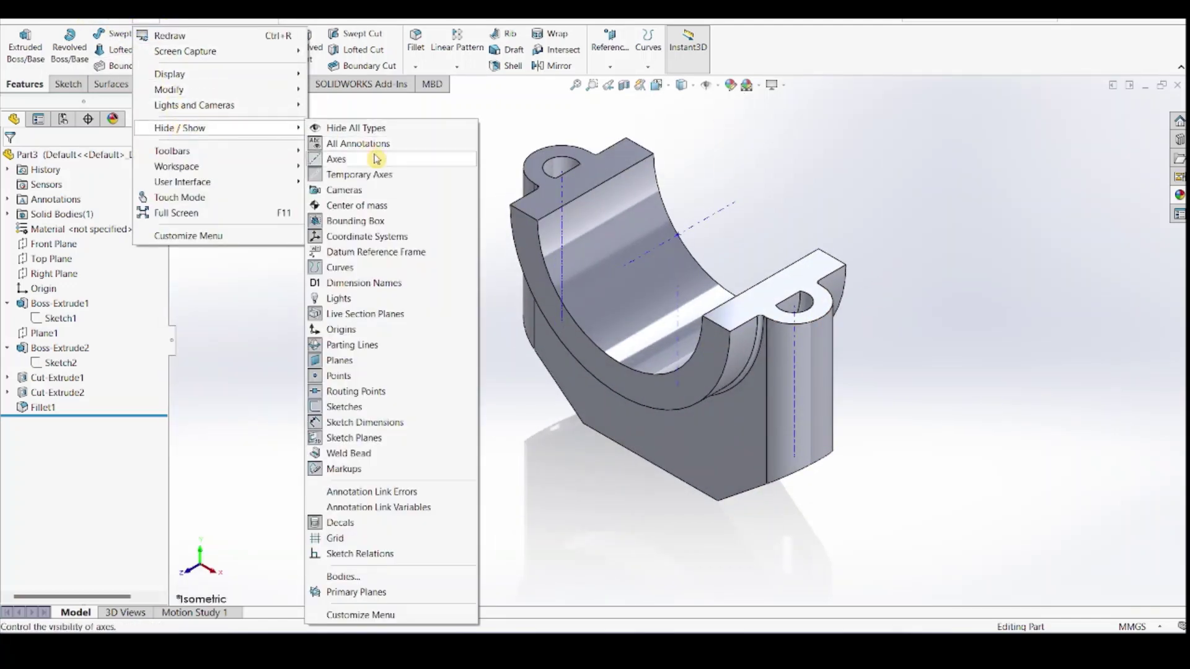
click(381, 173)
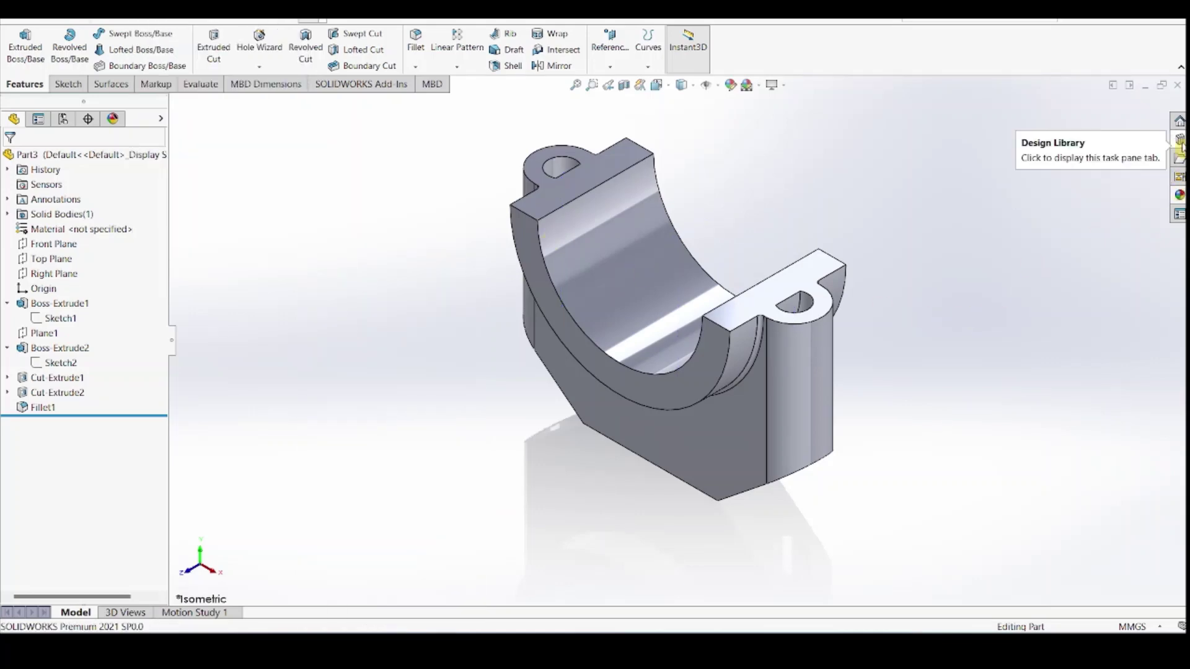
click(1179, 194)
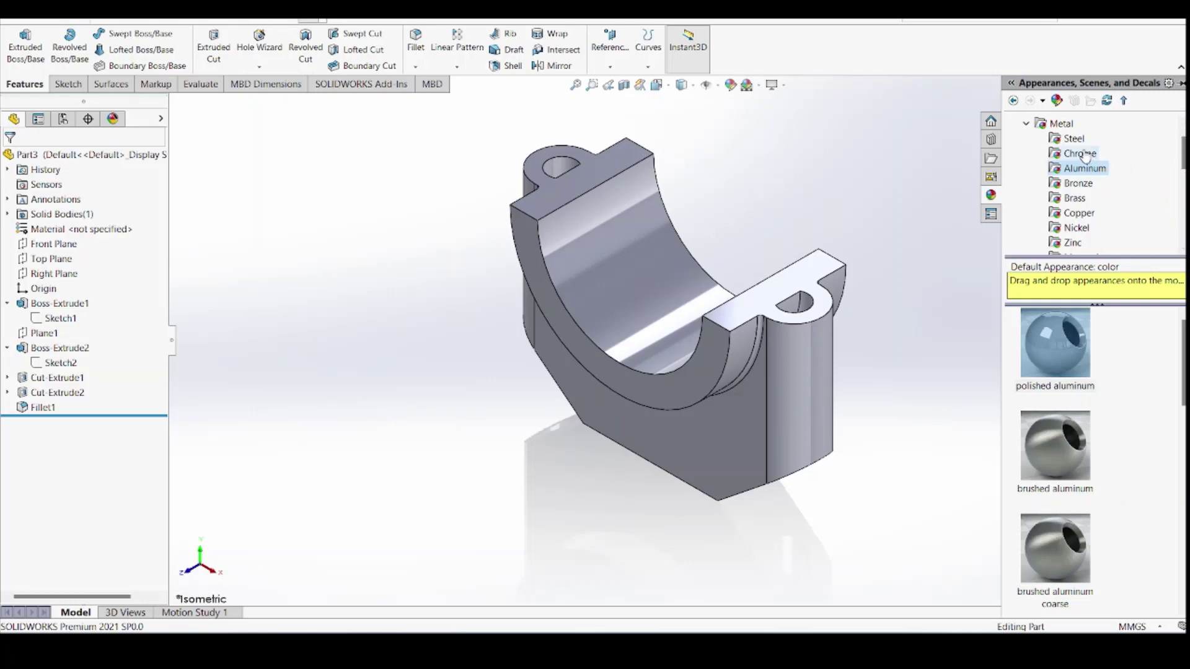
double_click(1084, 339)
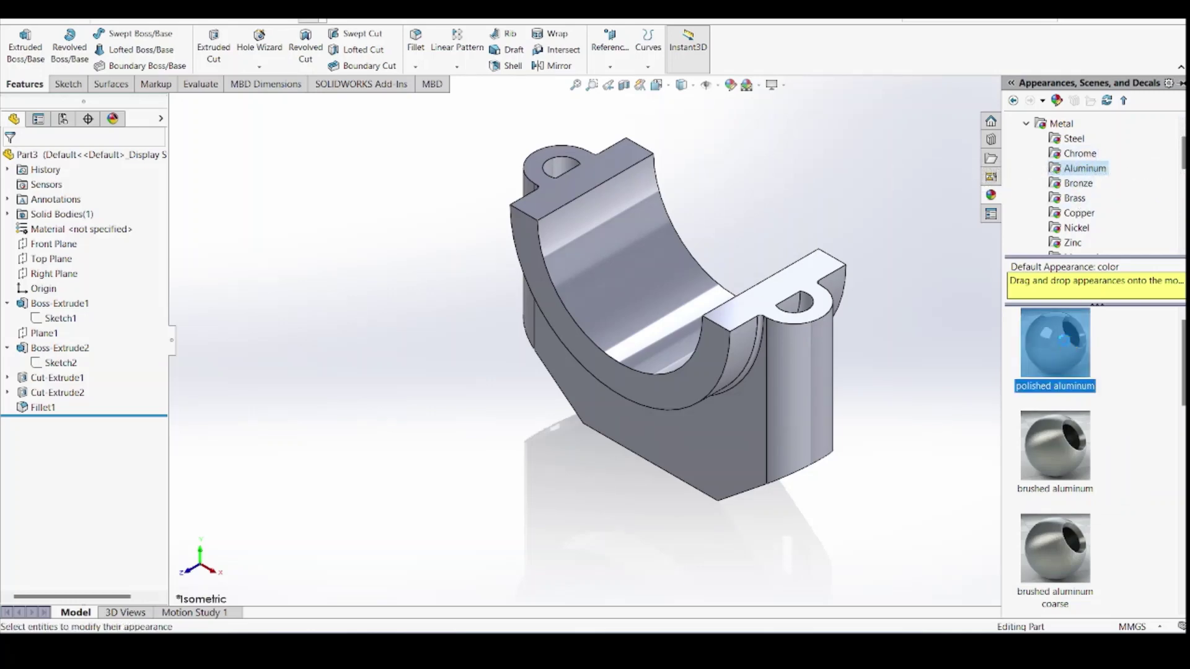
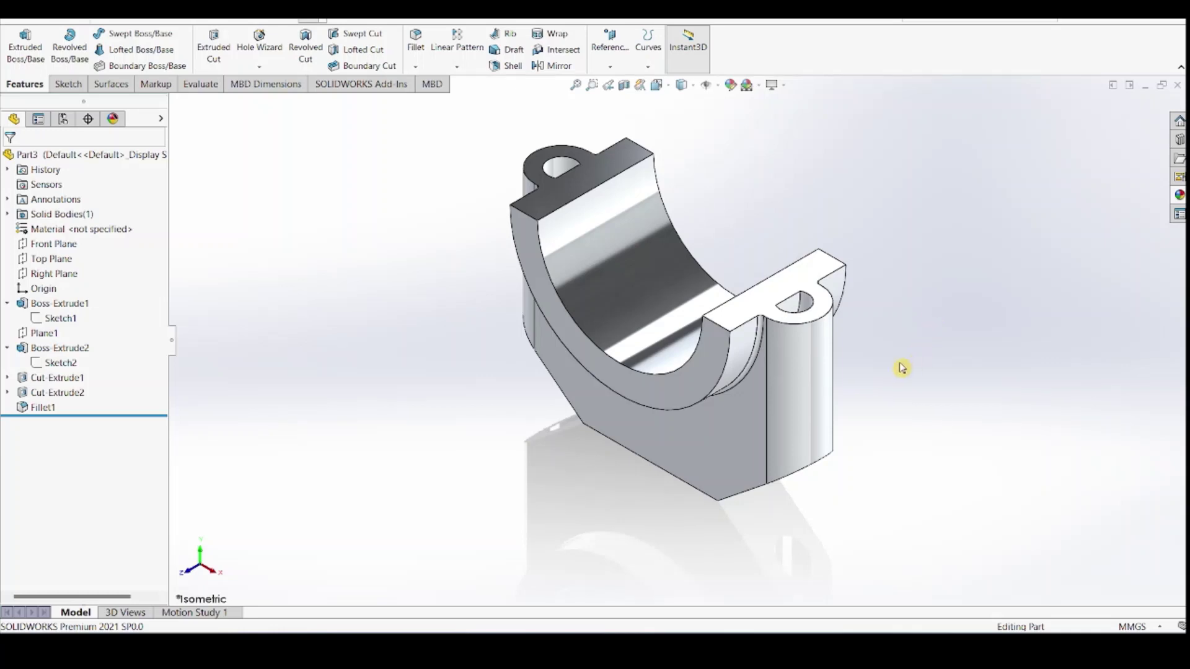
Check the pin's dimensions in the asseb_drawing_1.pdf drawing and create a new part document
click(600, 644)
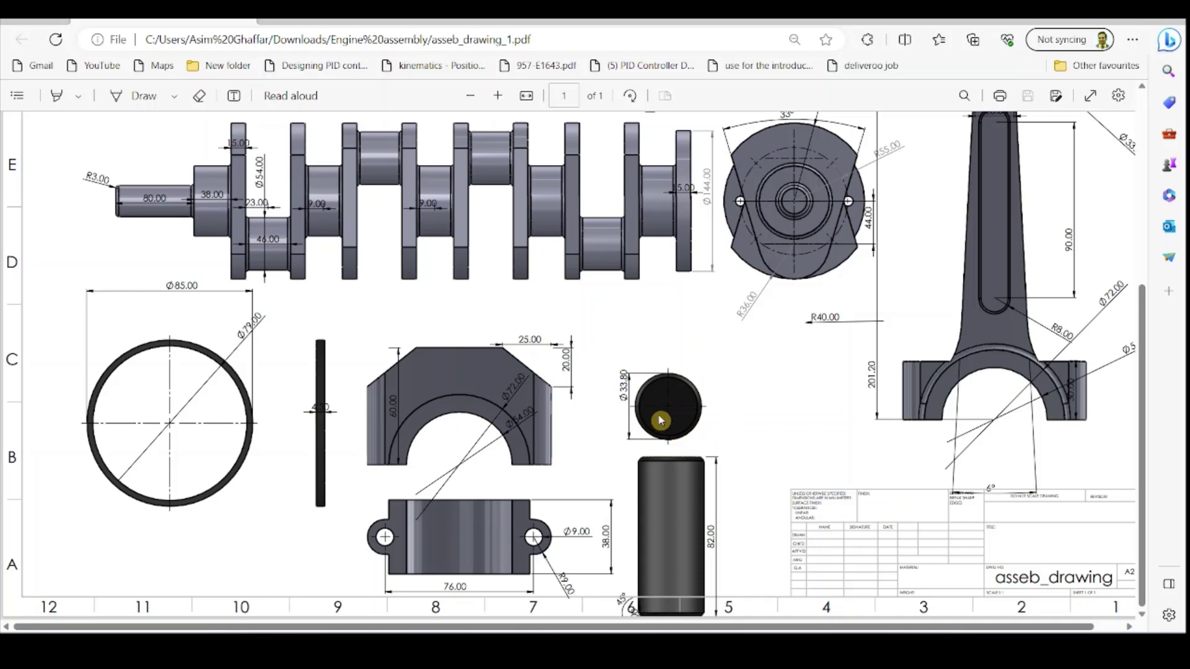
click(1105, 21)
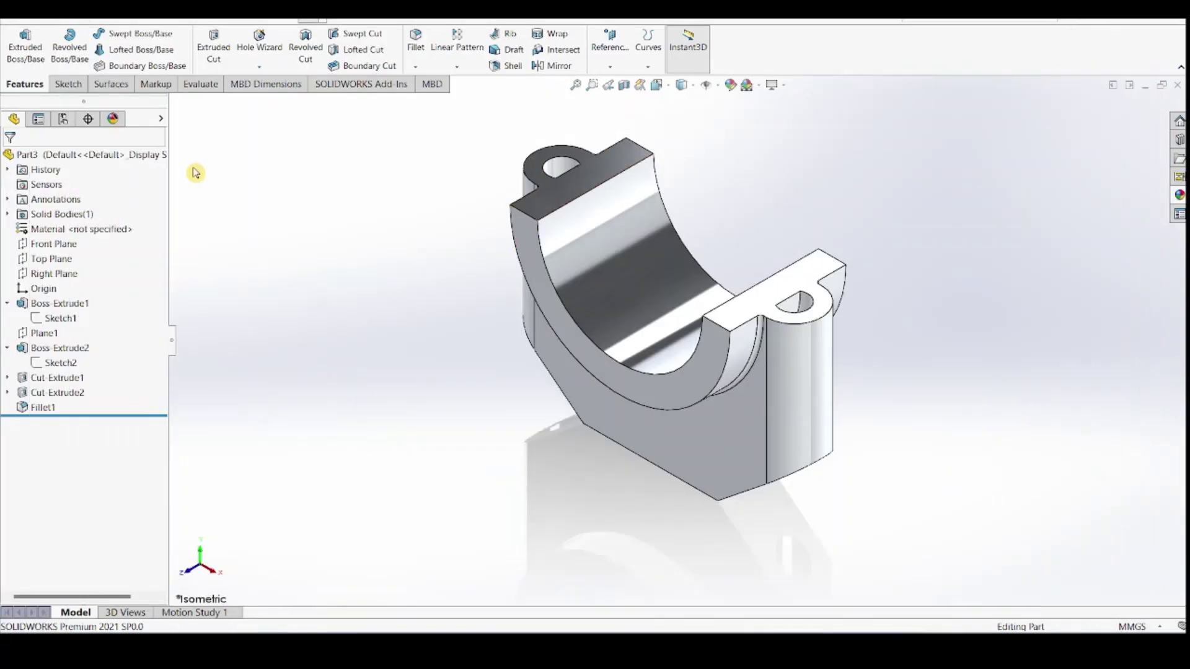
click(64, 21)
click(106, 38)
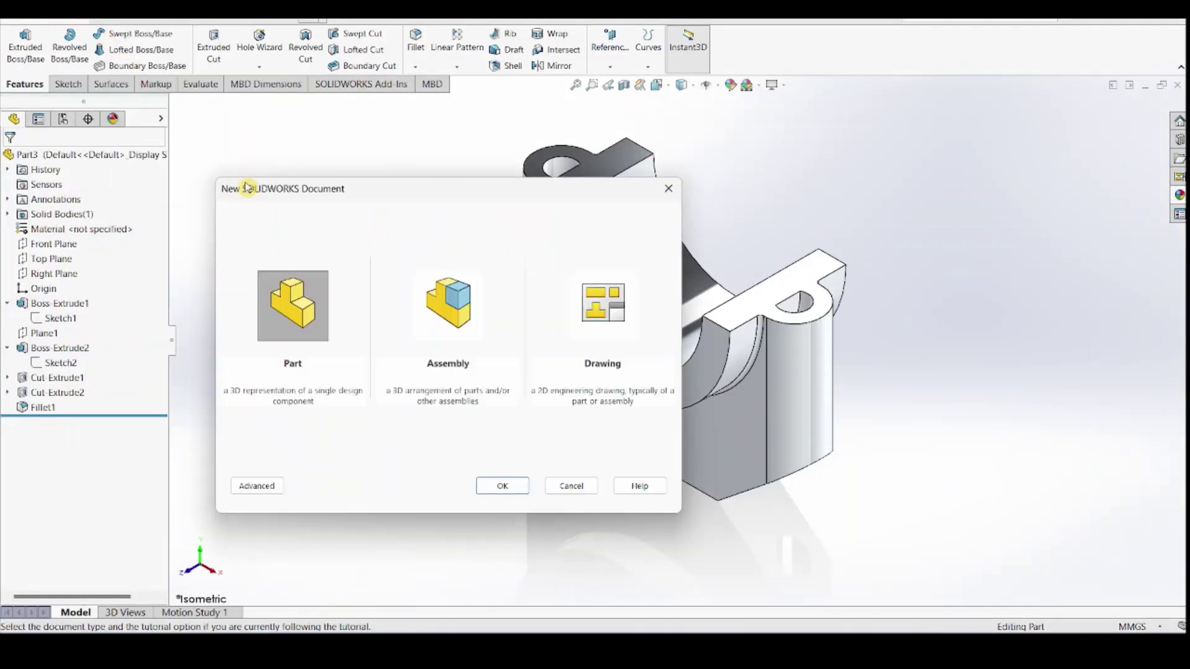
click(493, 486)
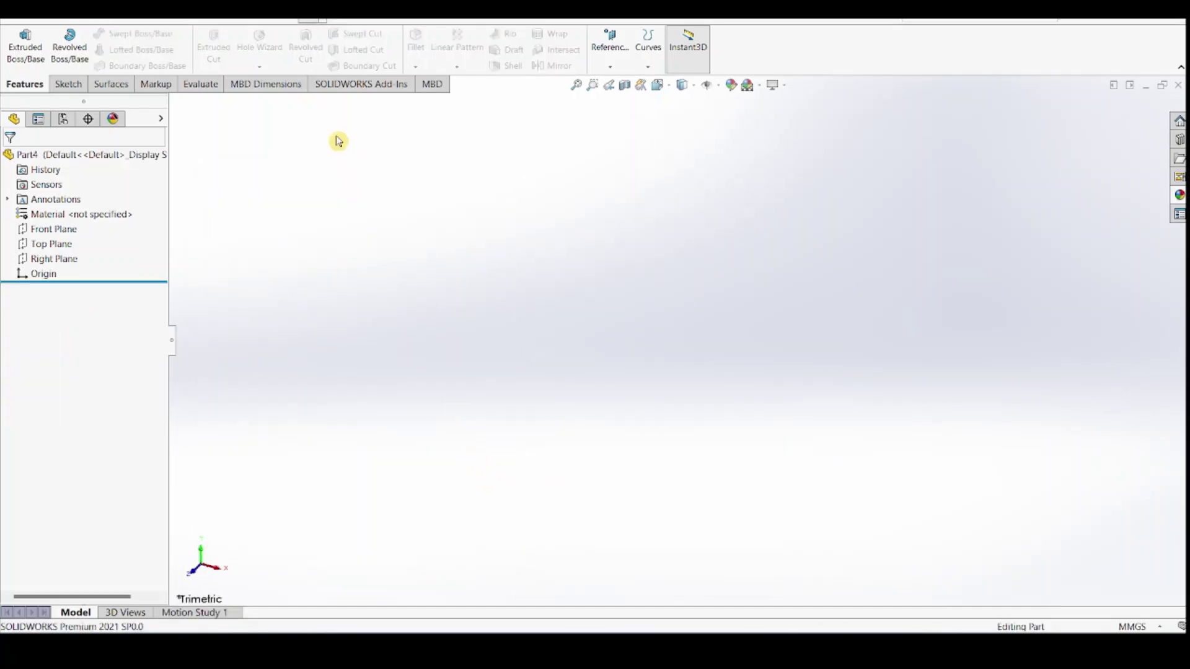
Start a sketch on the Front Plane and draw a circle centred on the origin with a radius of about 31 mm
click(52, 229)
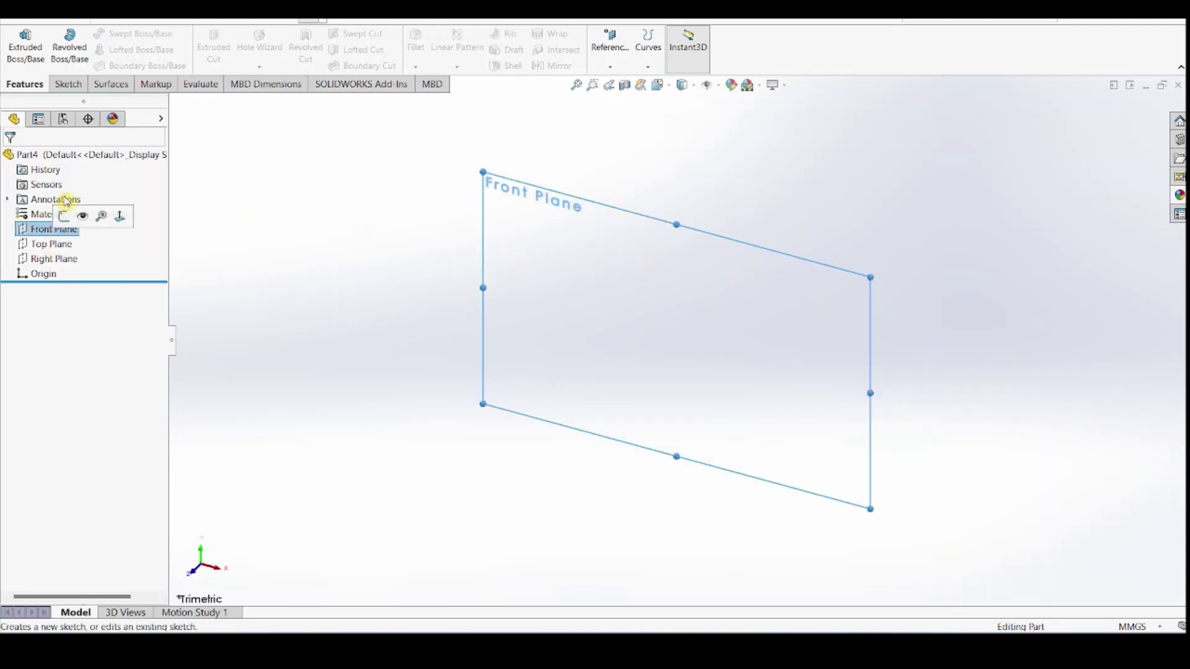
click(68, 84)
click(19, 38)
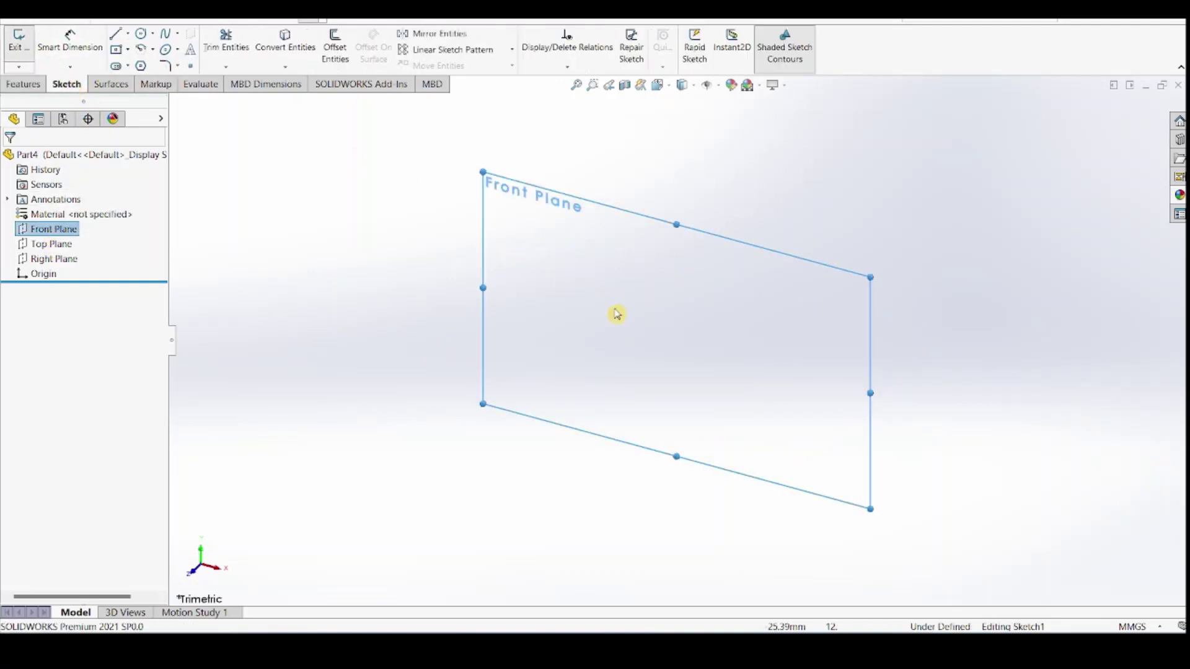
click(141, 33)
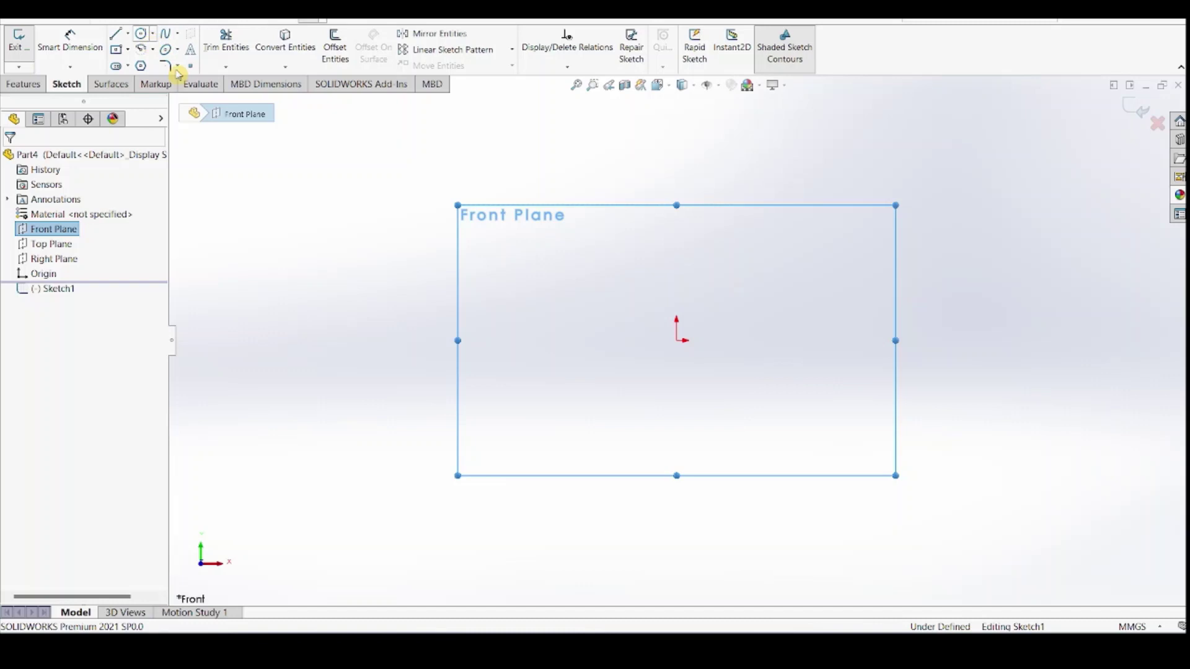
click(676, 340)
click(730, 403)
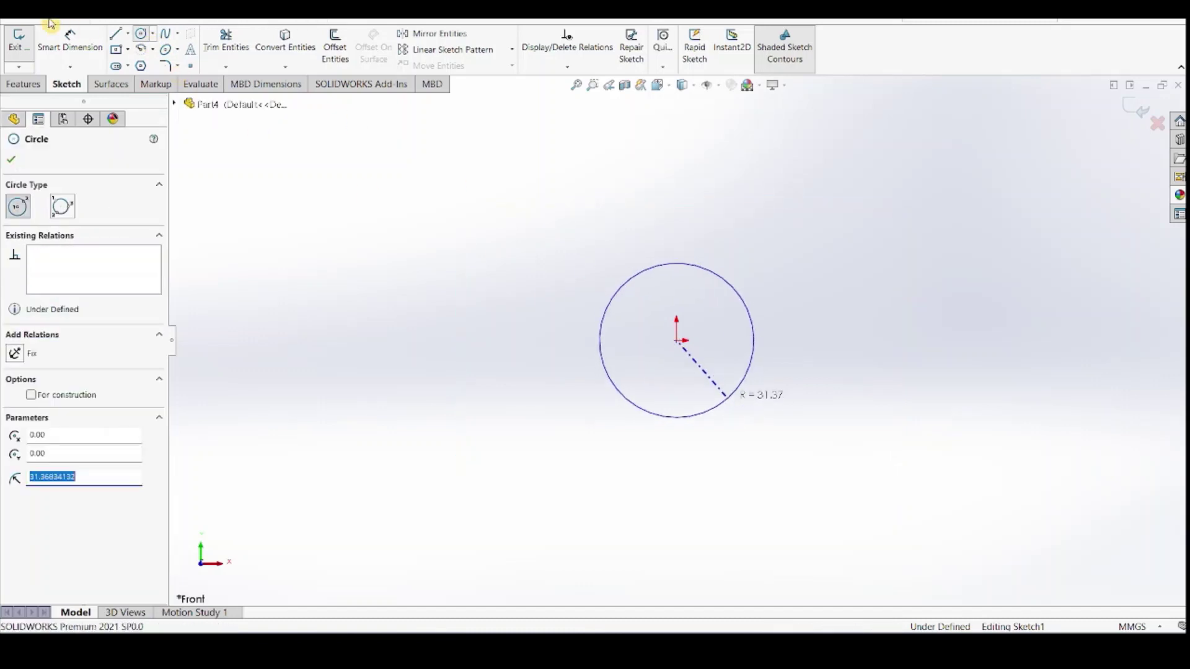
Dimension the circle's diameter as 33.8 mm
click(70, 40)
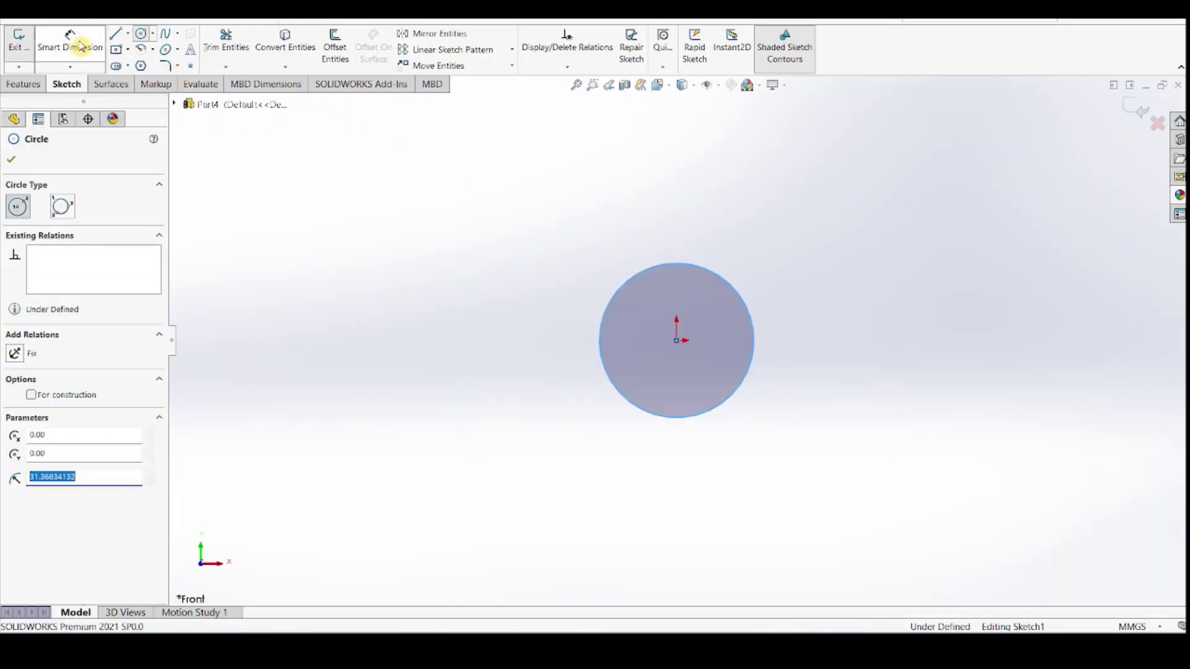
click(753, 321)
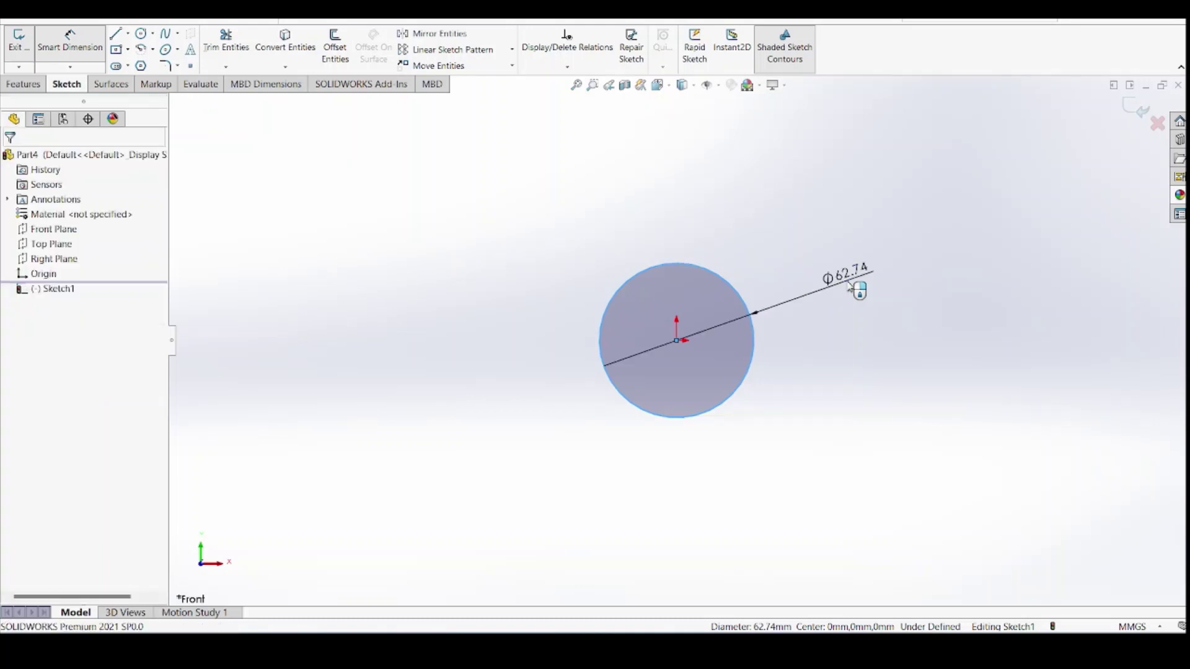
click(854, 286)
text(33.8)
key(Return)
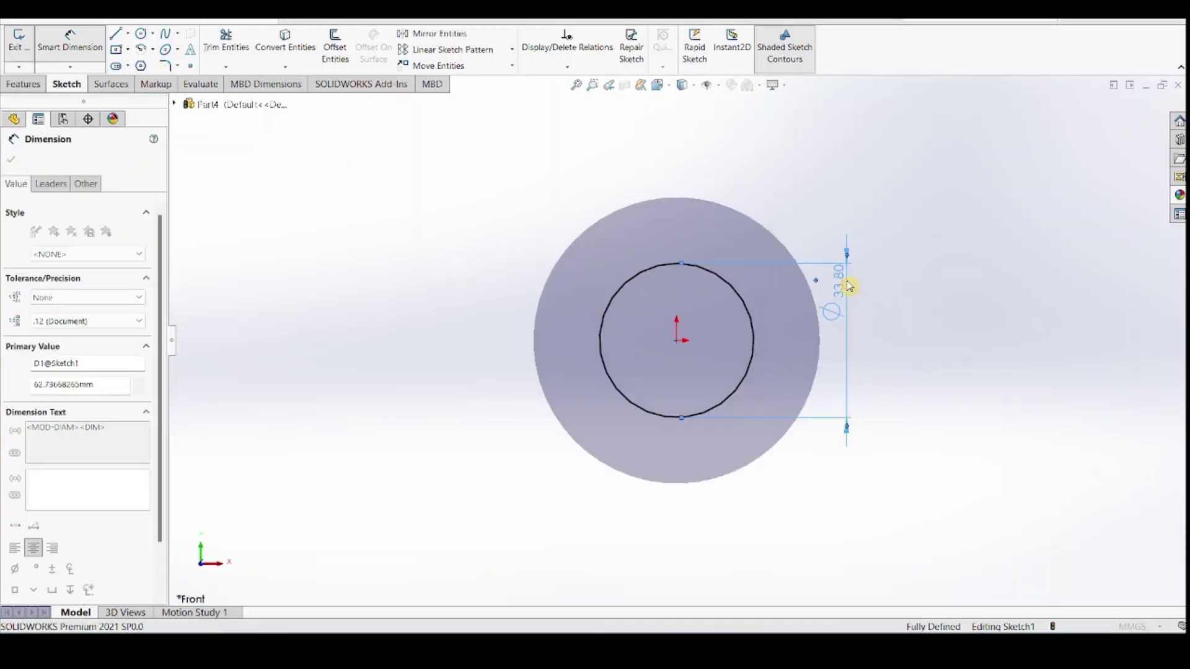
click(12, 162)
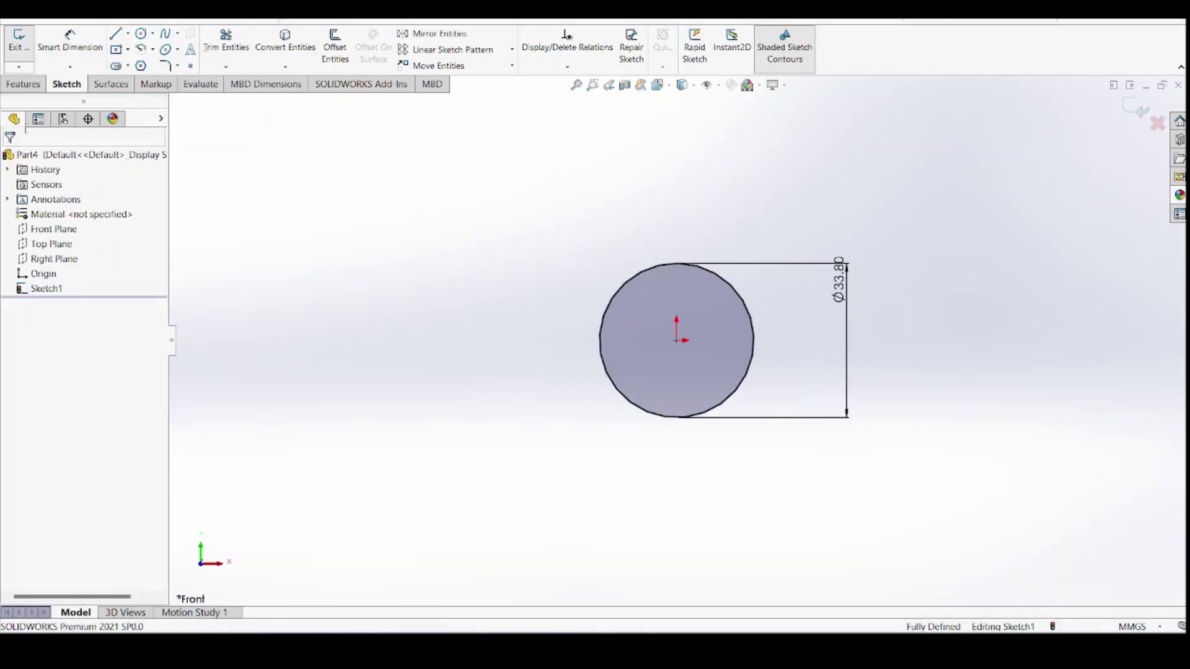
Extrude the circle as a blind boss 82 mm deep to form the pin's solid cylinder
click(25, 85)
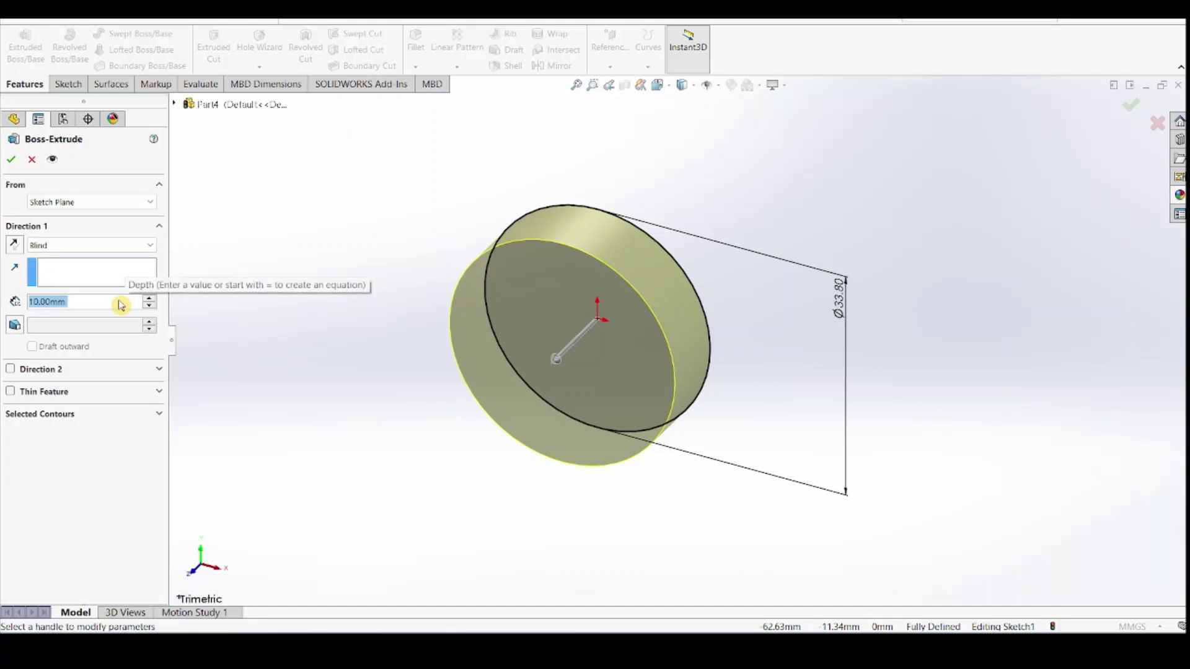
text(82)
key(Return)
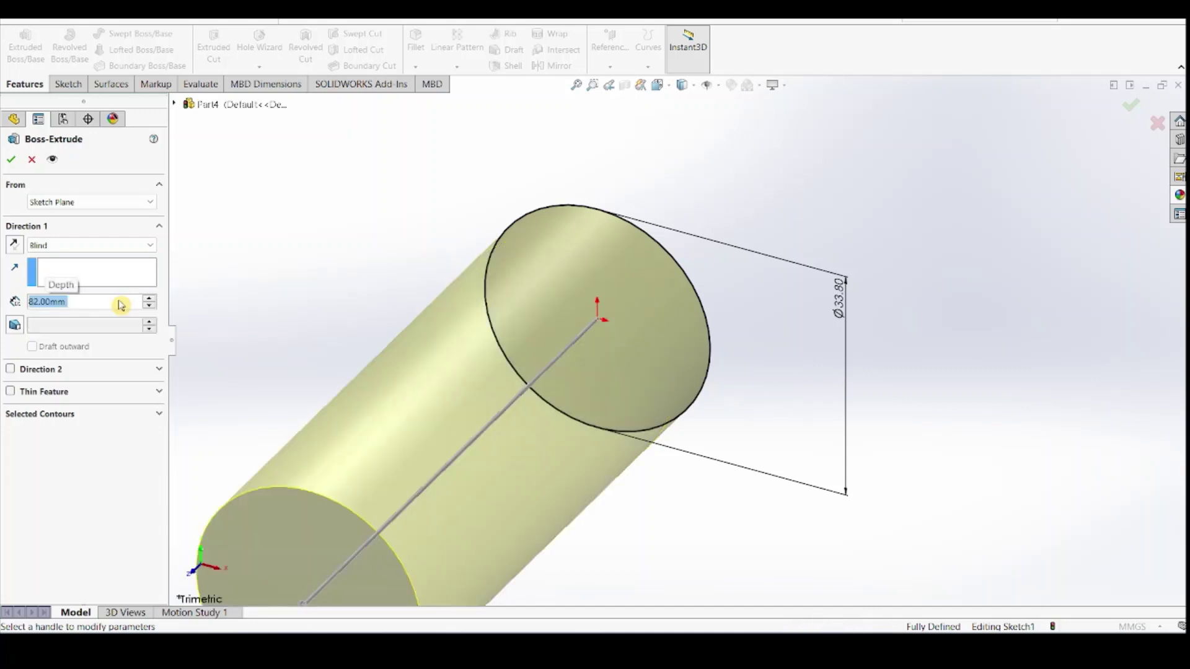
click(11, 159)
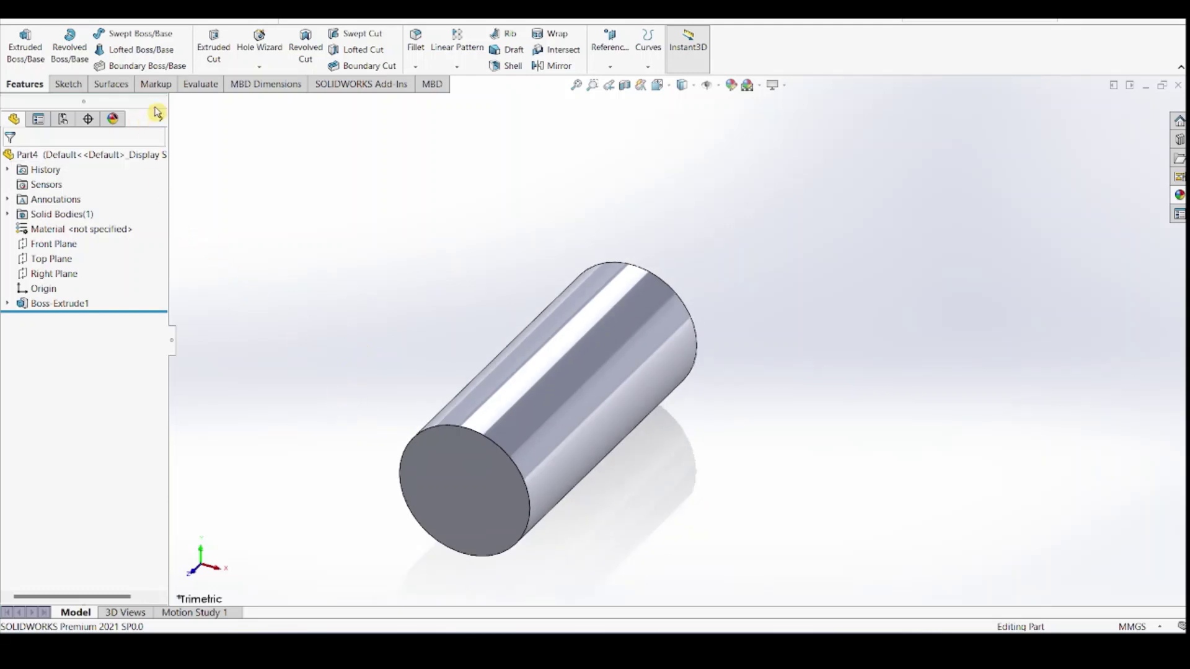
Chamfer the circular edges at both ends of the pin with a 2 mm distance at 45 degrees
click(416, 67)
click(426, 98)
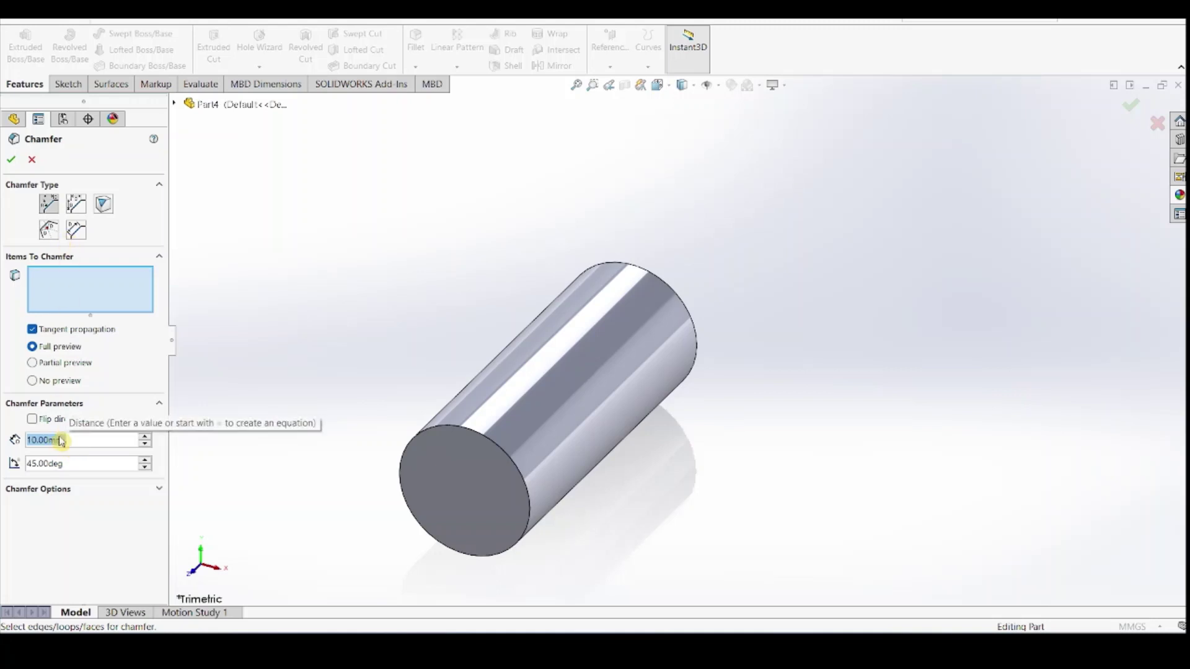
text(2)
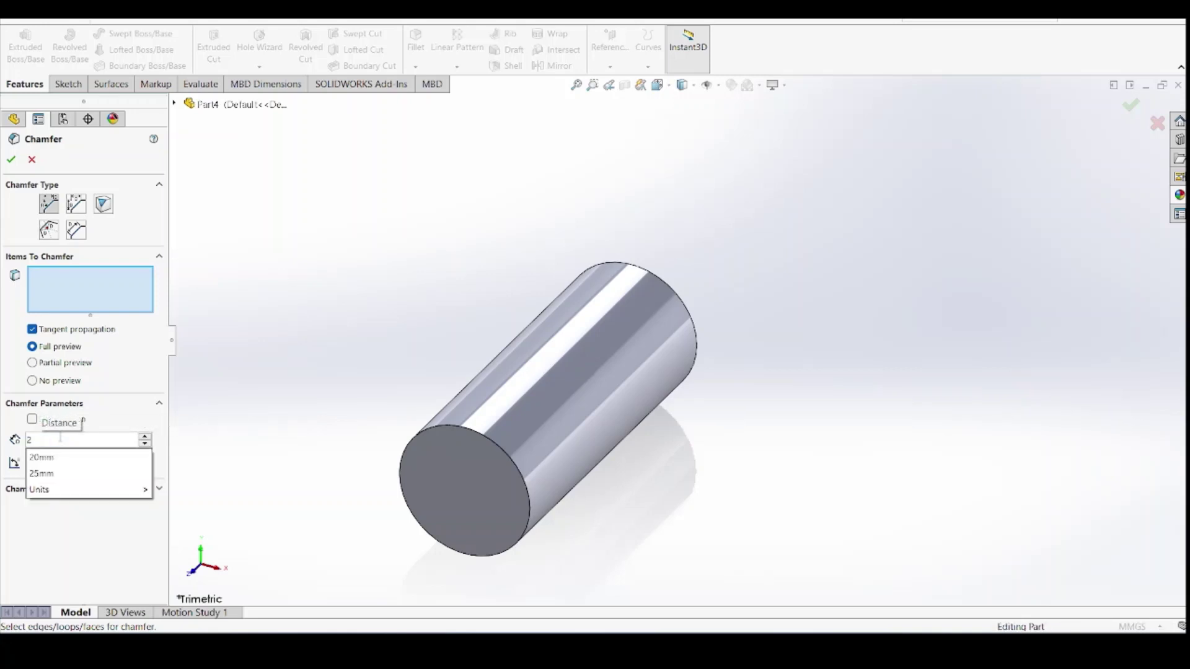
key(Return)
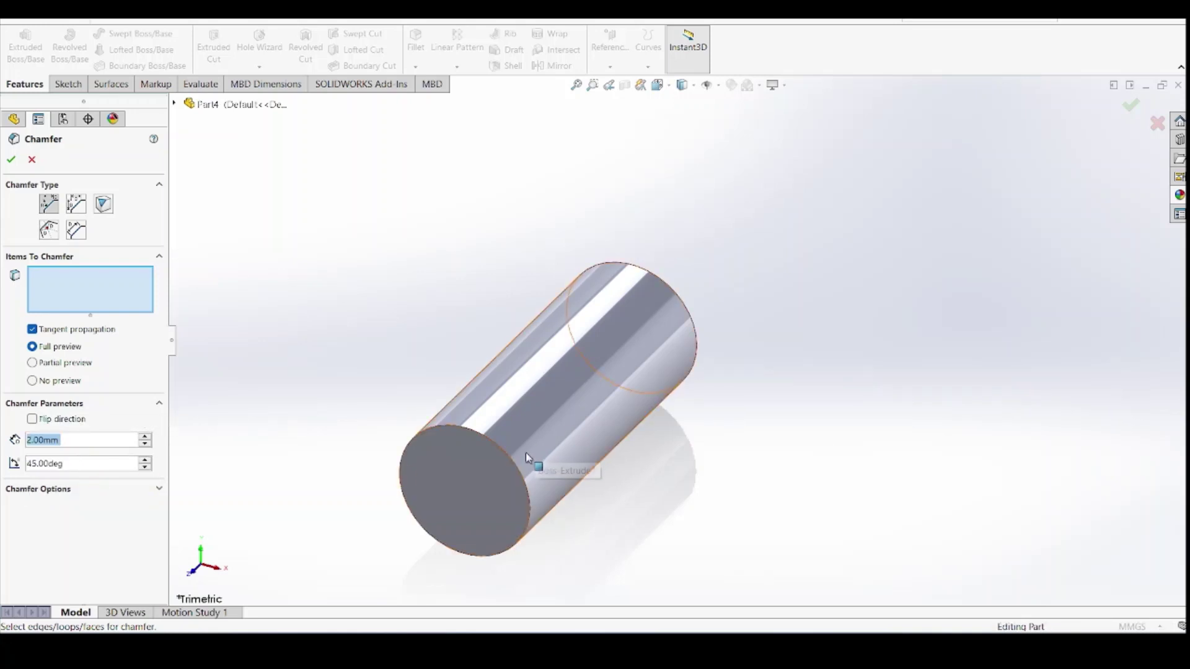
click(515, 466)
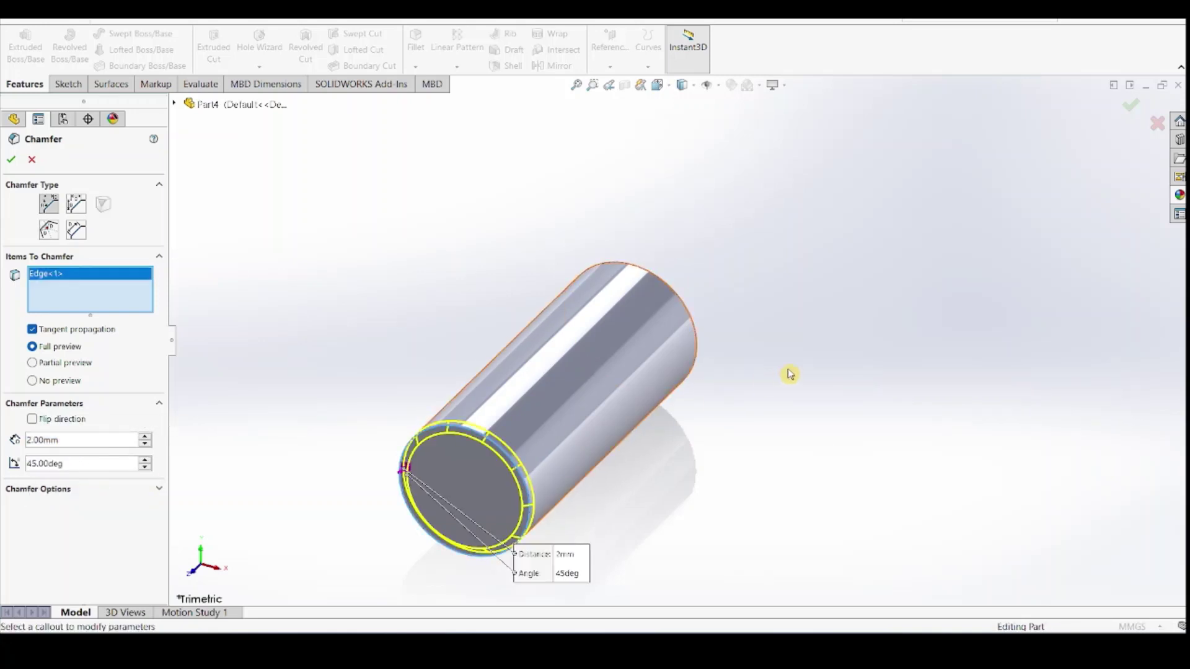
middle_drag(789, 374, 640, 380)
click(668, 351)
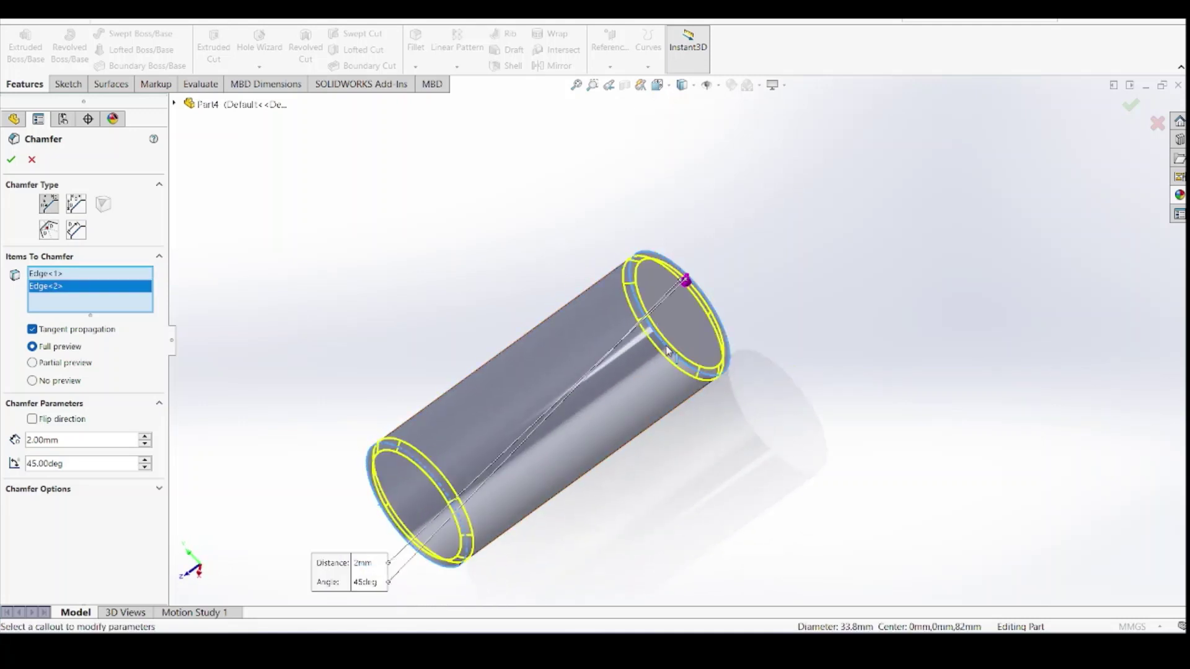
click(11, 160)
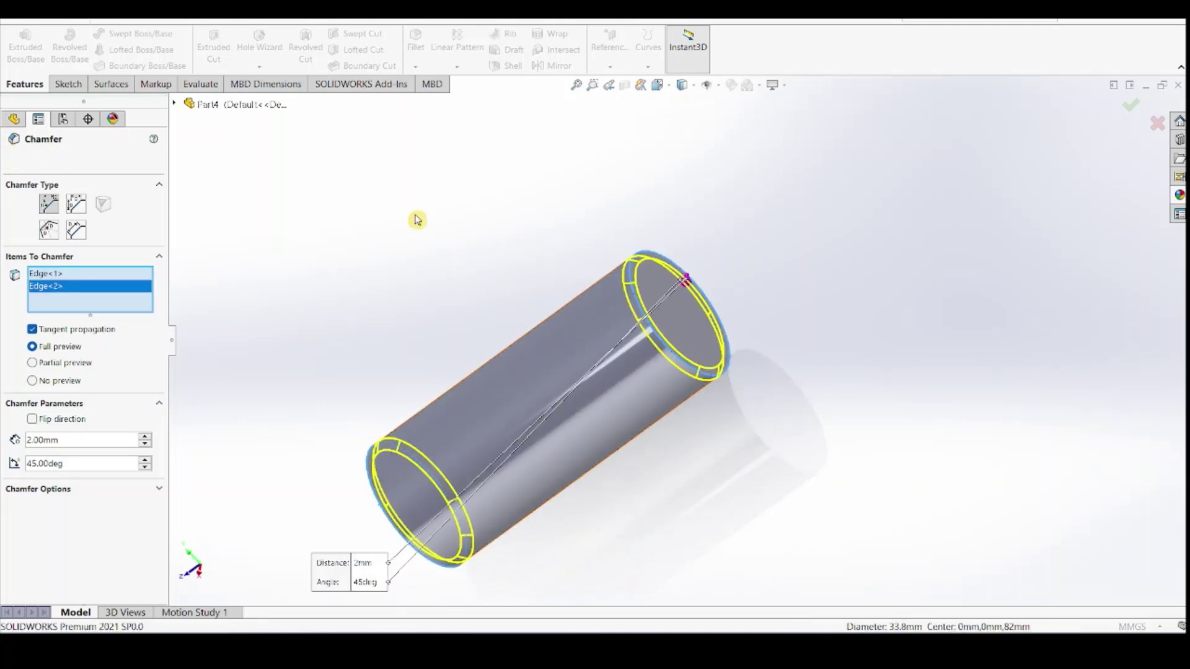
middle_drag(802, 426, 898, 341)
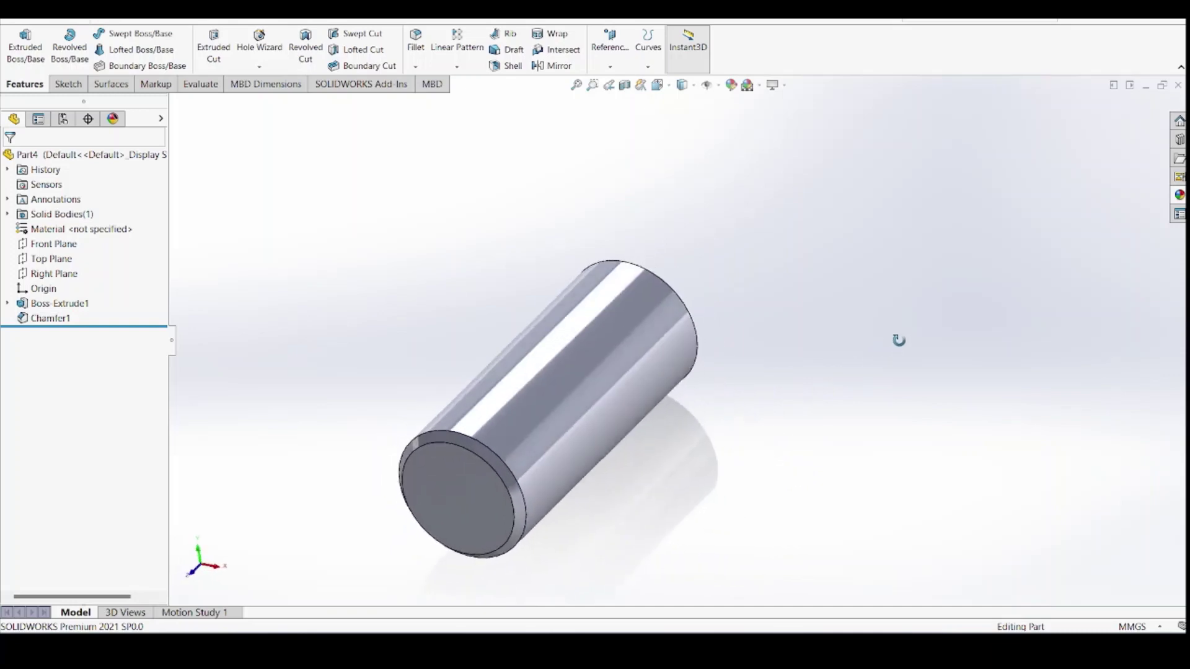
Apply a black color appearance to the whole pin part
click(1179, 196)
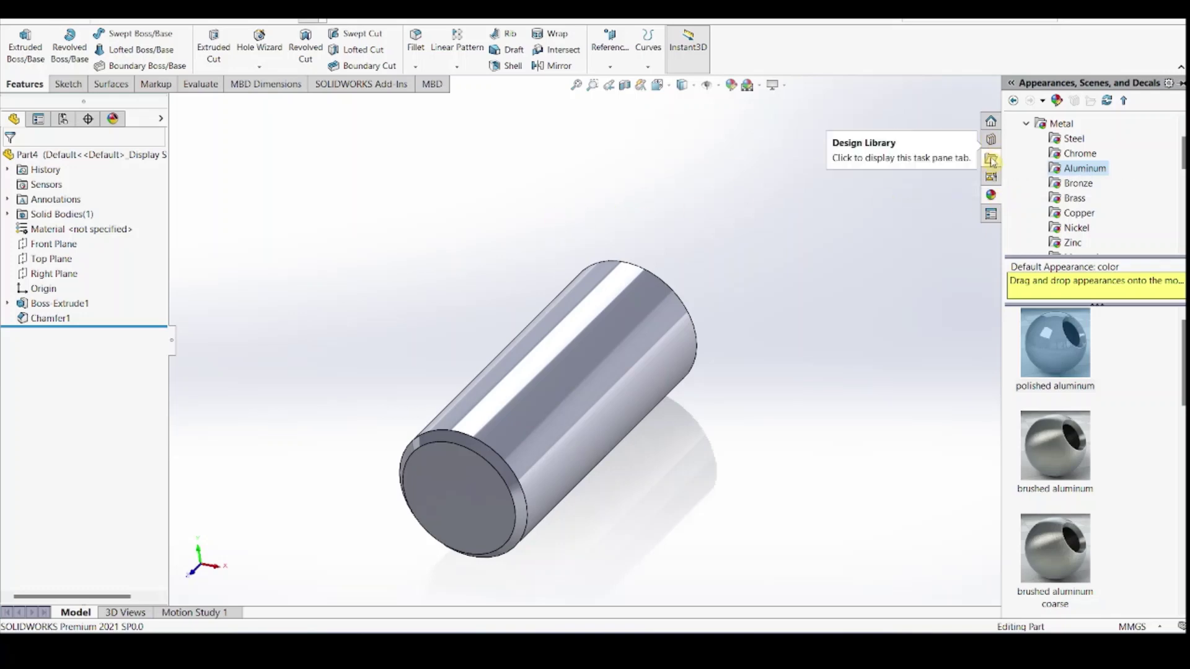
click(915, 210)
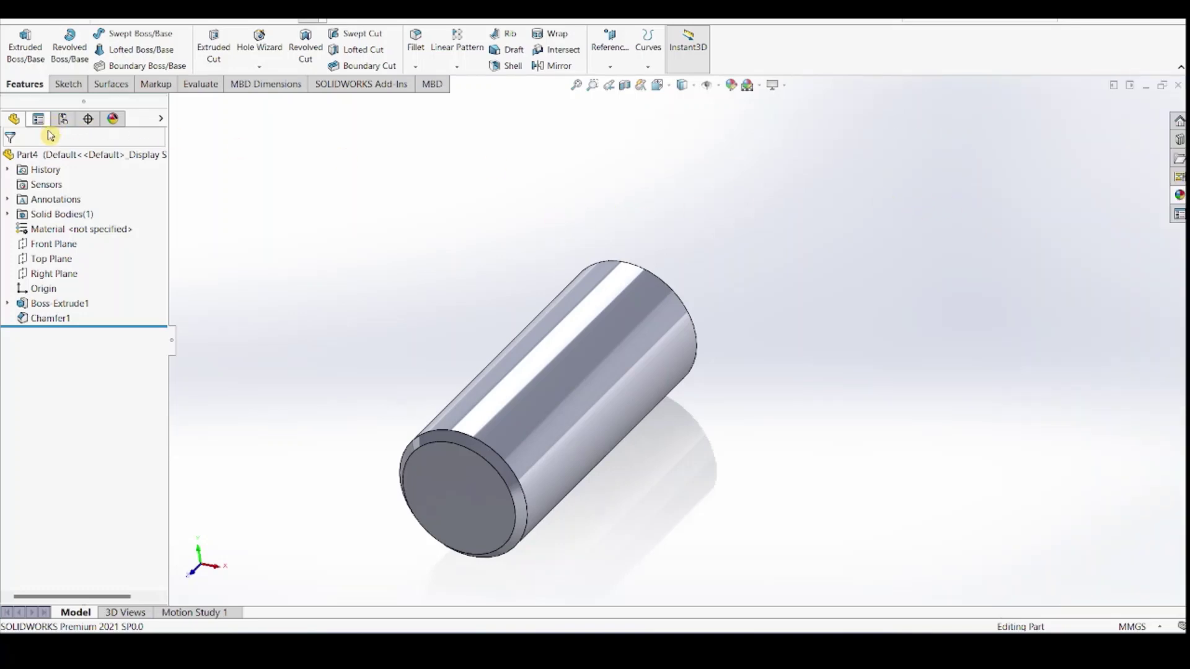
right_click(43, 155)
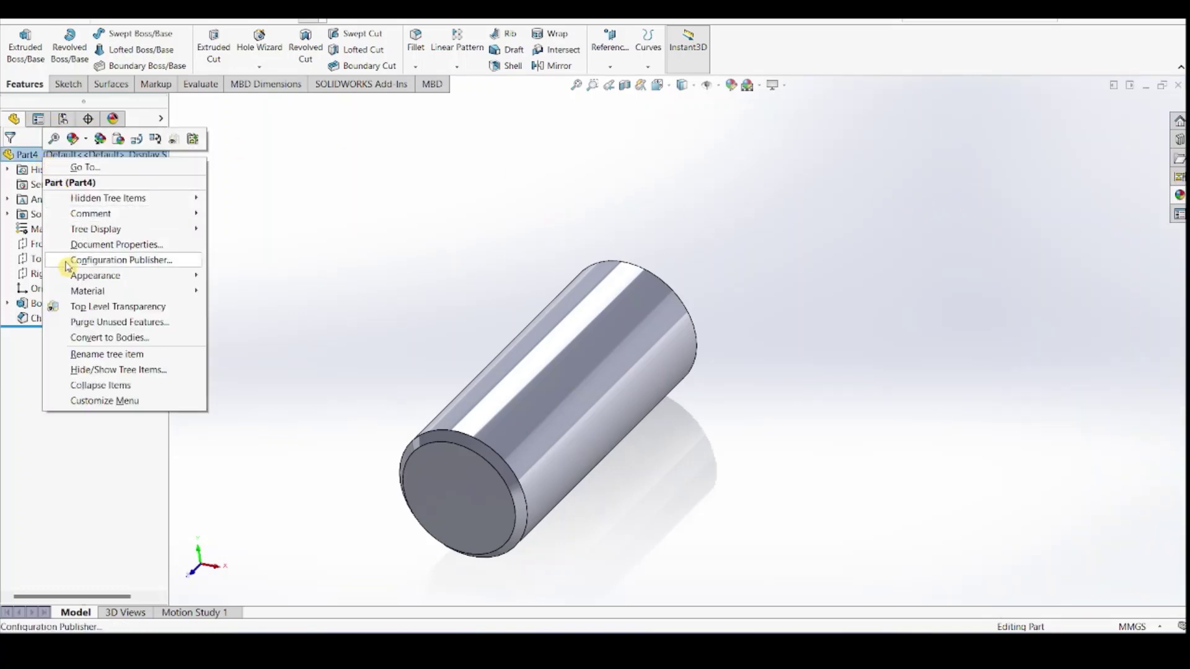
mouse_move(135, 279)
click(253, 278)
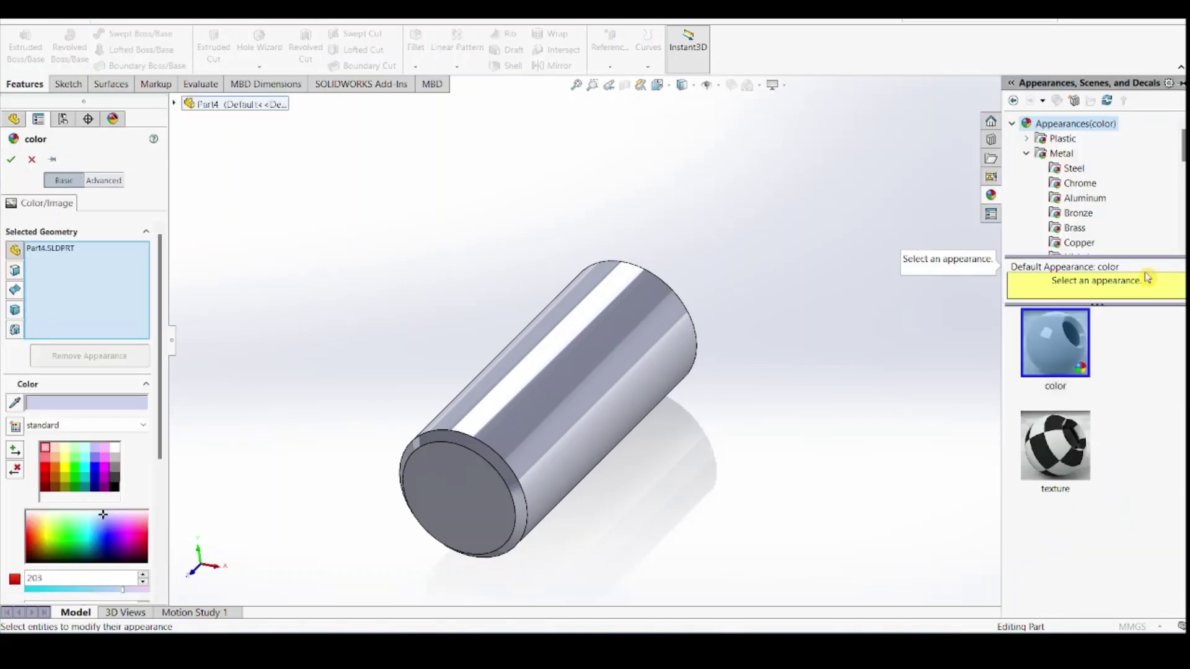
click(117, 477)
click(10, 162)
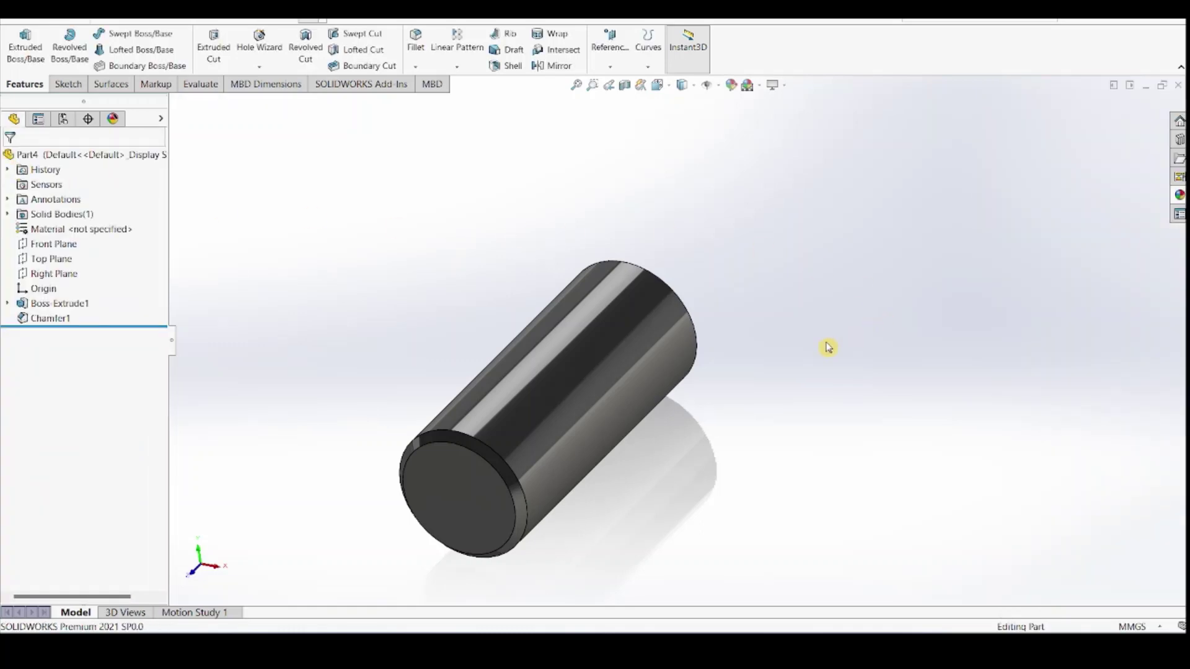
middle_drag(826, 343, 824, 347)
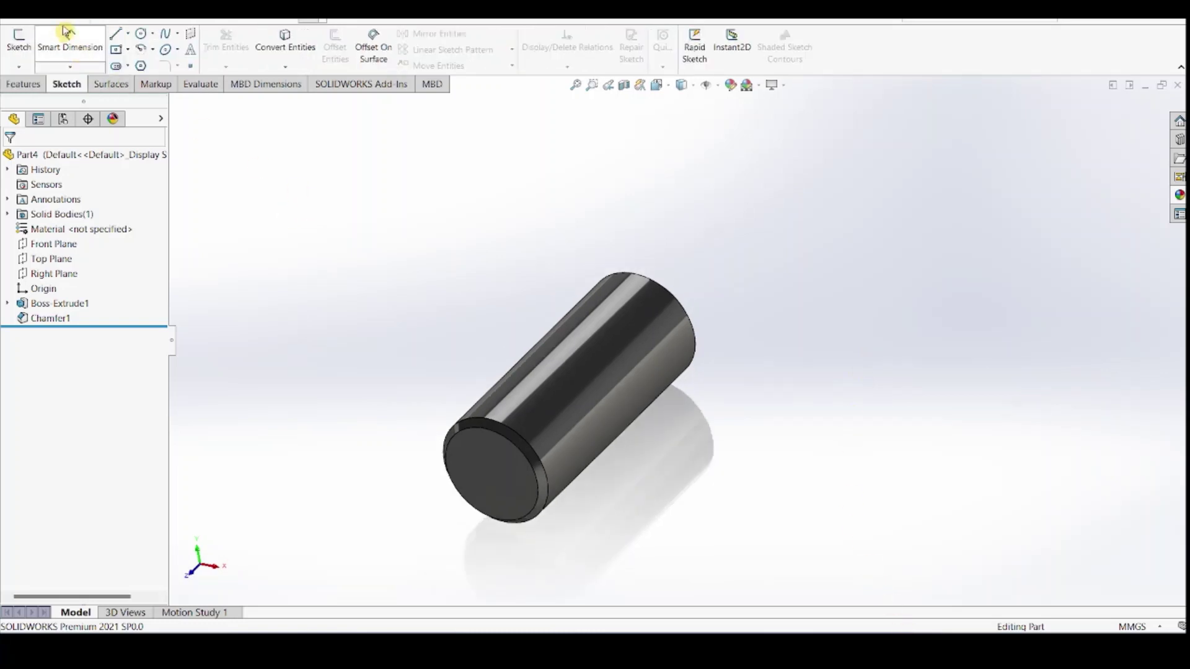
Create a new assembly document and place the crankshaft part from the Engine assembly folder as its first component
click(96, 21)
click(118, 35)
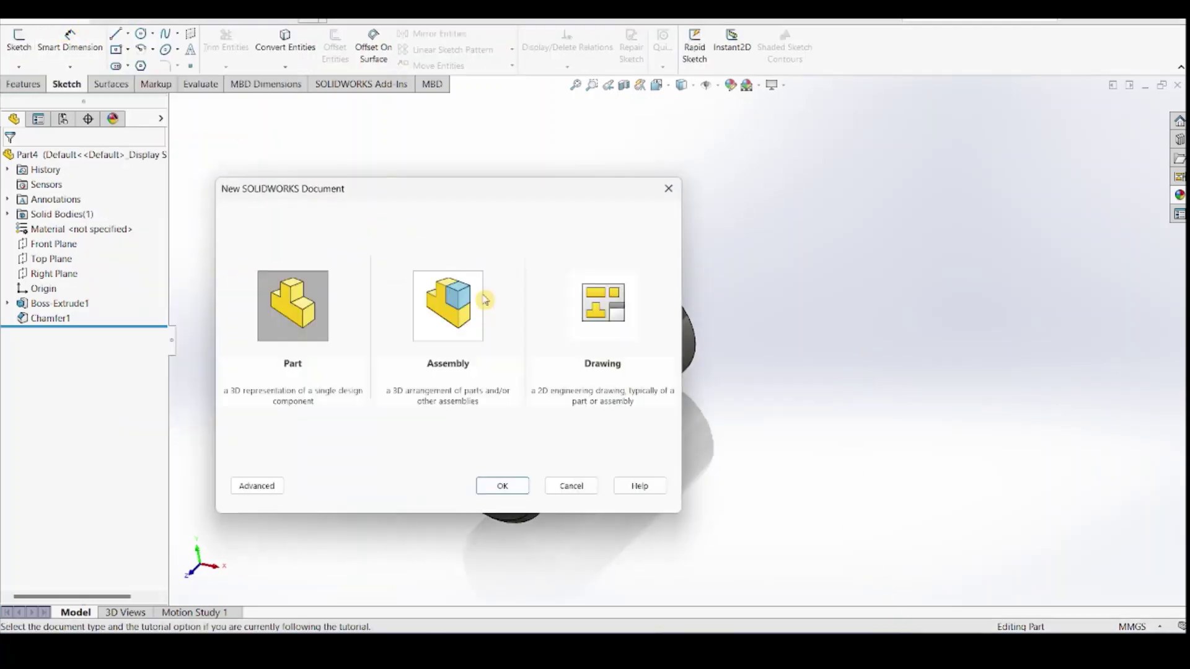
click(454, 333)
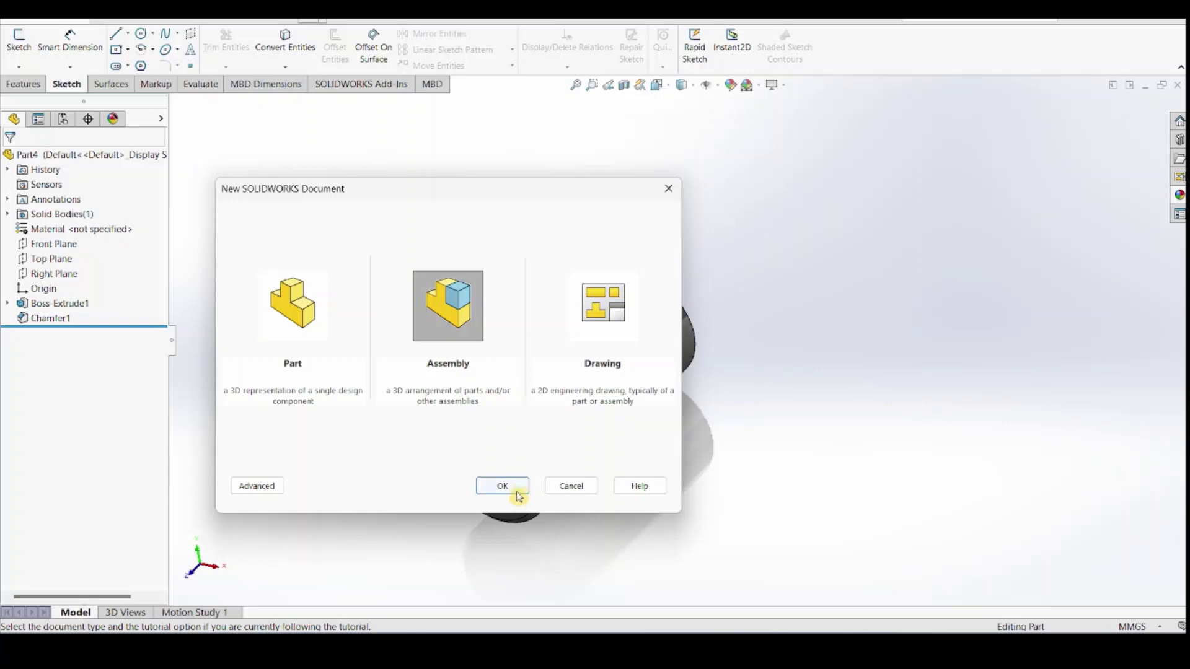
click(518, 494)
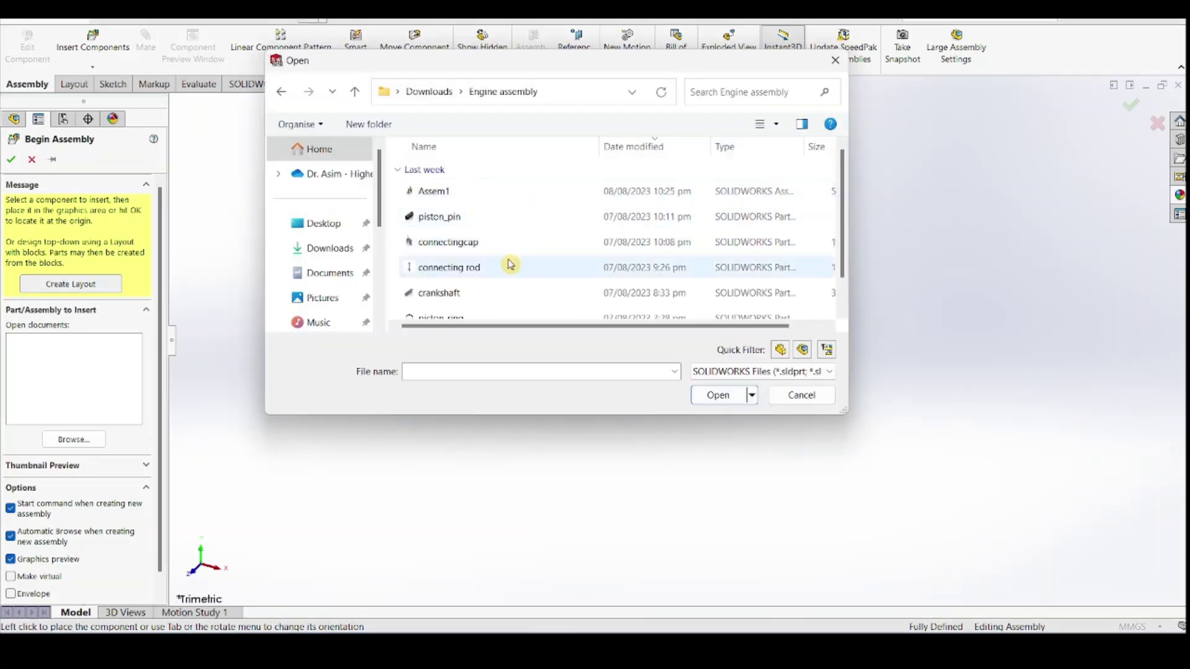
click(481, 292)
click(717, 396)
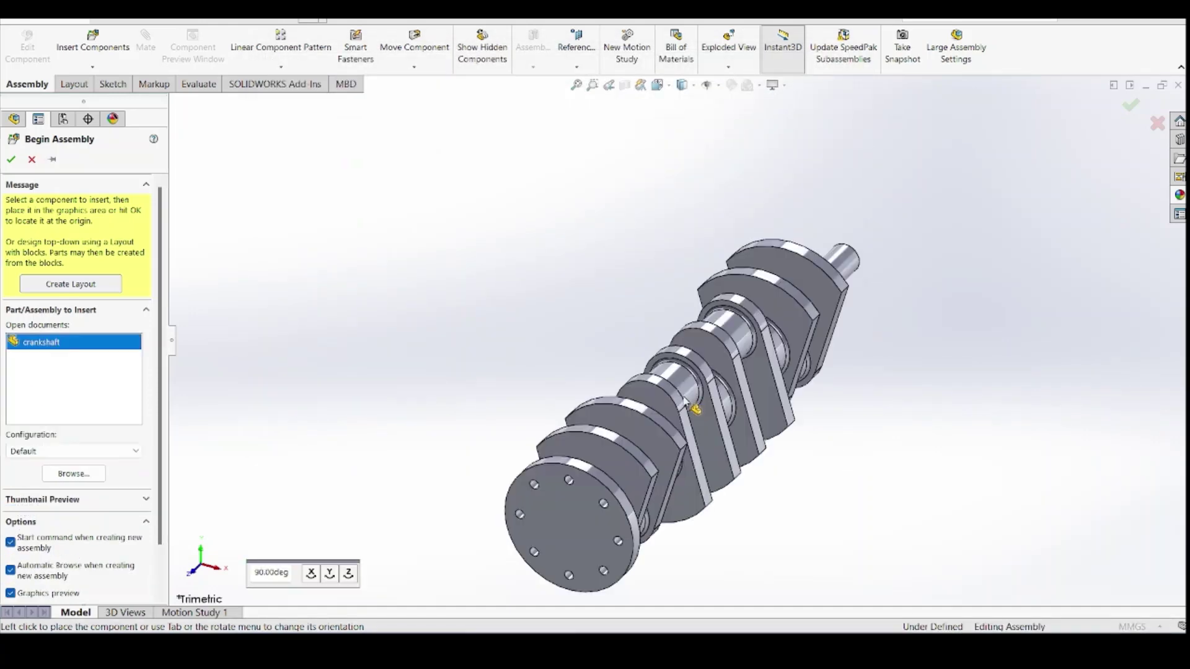
click(656, 351)
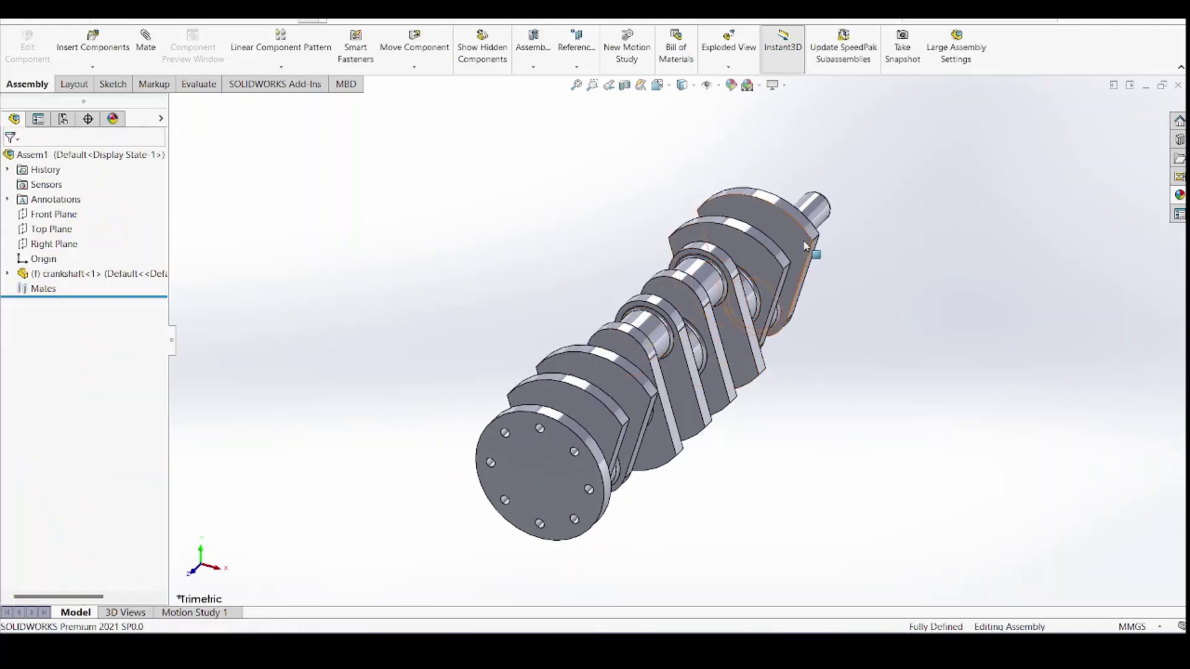
Float the fixed crankshaft and move it away from the assembly origin
drag(796, 242, 826, 327)
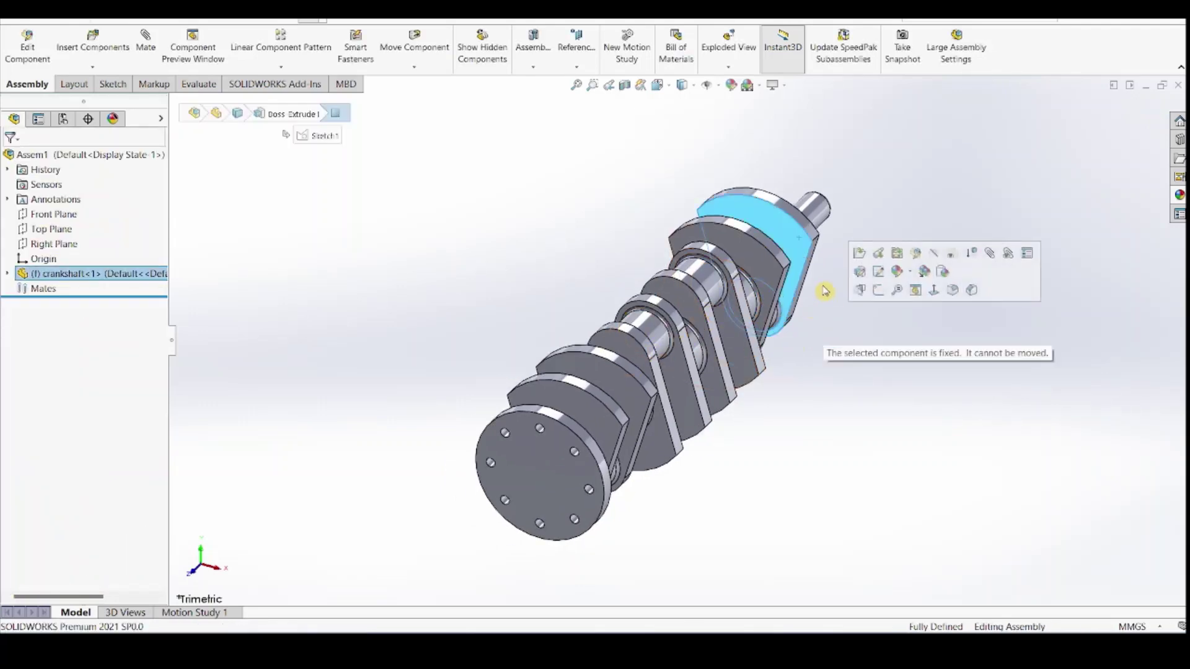
click(805, 331)
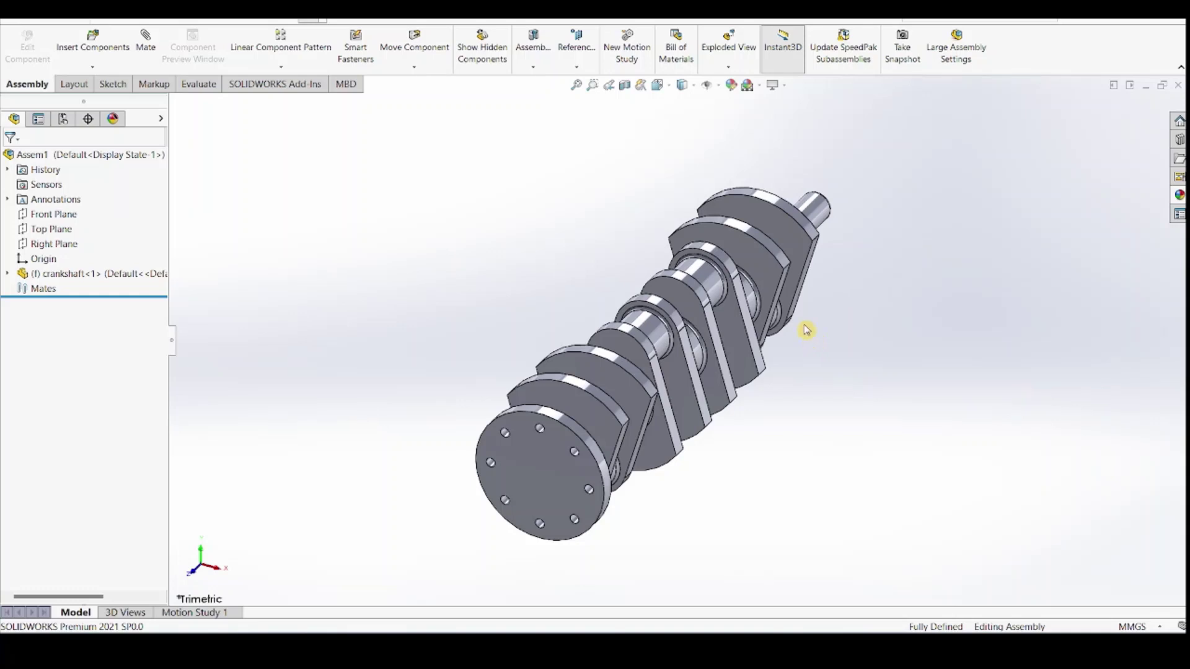
right_click(785, 236)
click(816, 387)
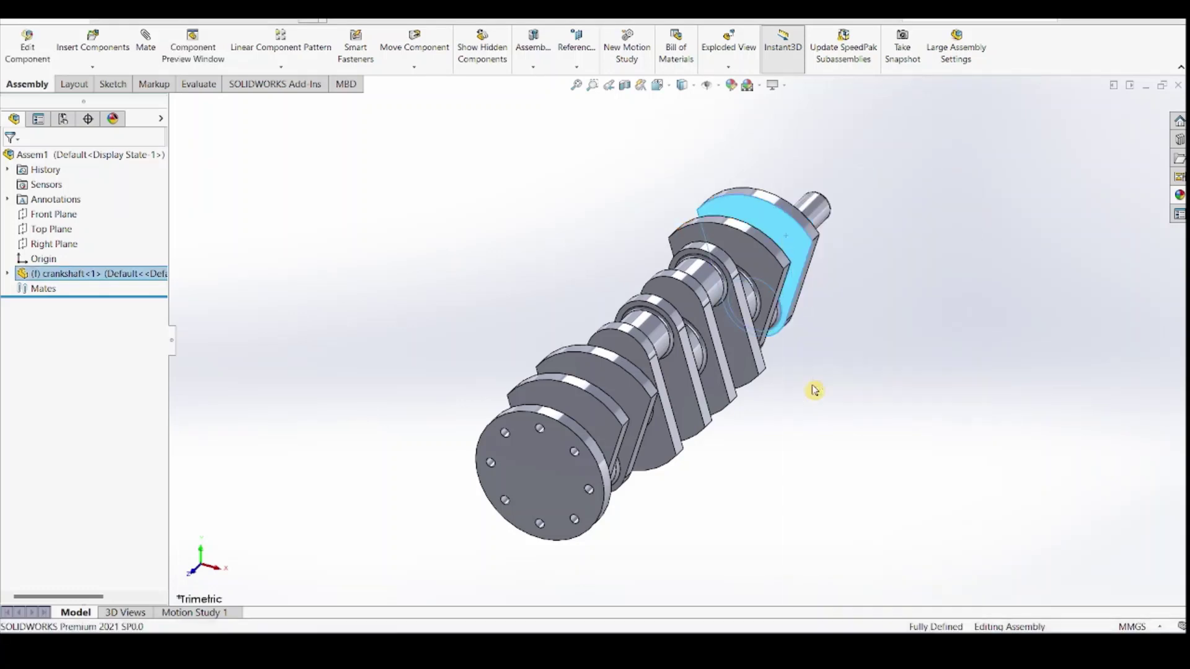
drag(792, 254, 560, 198)
click(661, 305)
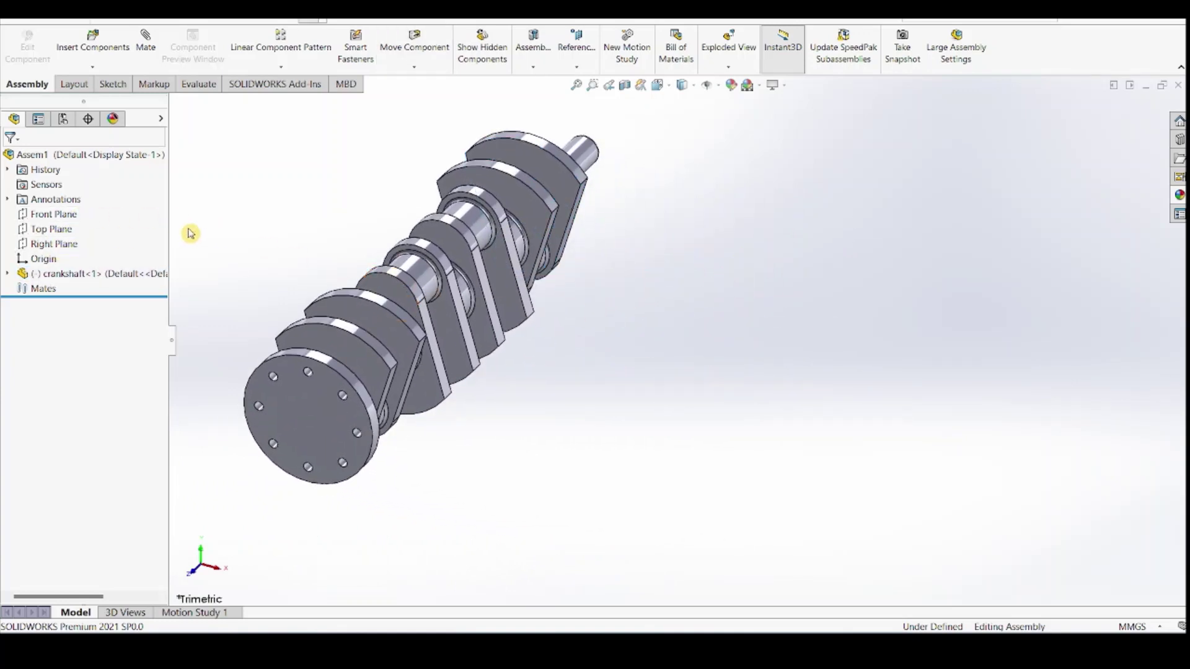
Start a sketch on the assembly's Right Plane and draw a horizontal centerline from the origin, extending beneath the crankshaft
click(45, 245)
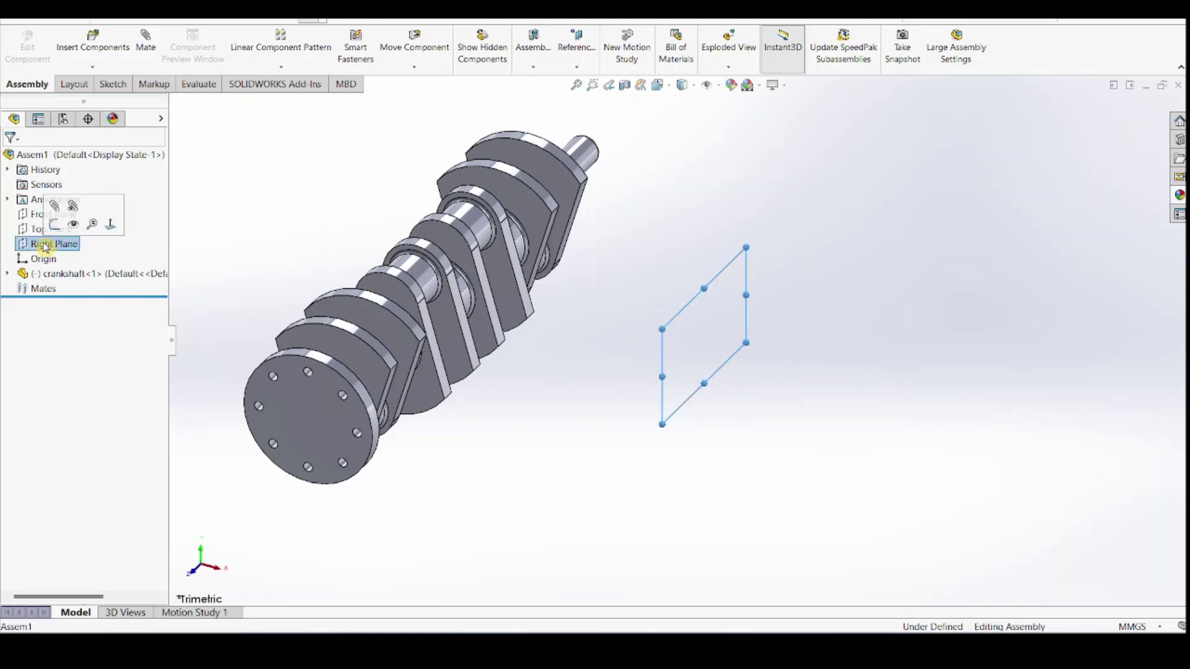
click(113, 83)
click(17, 38)
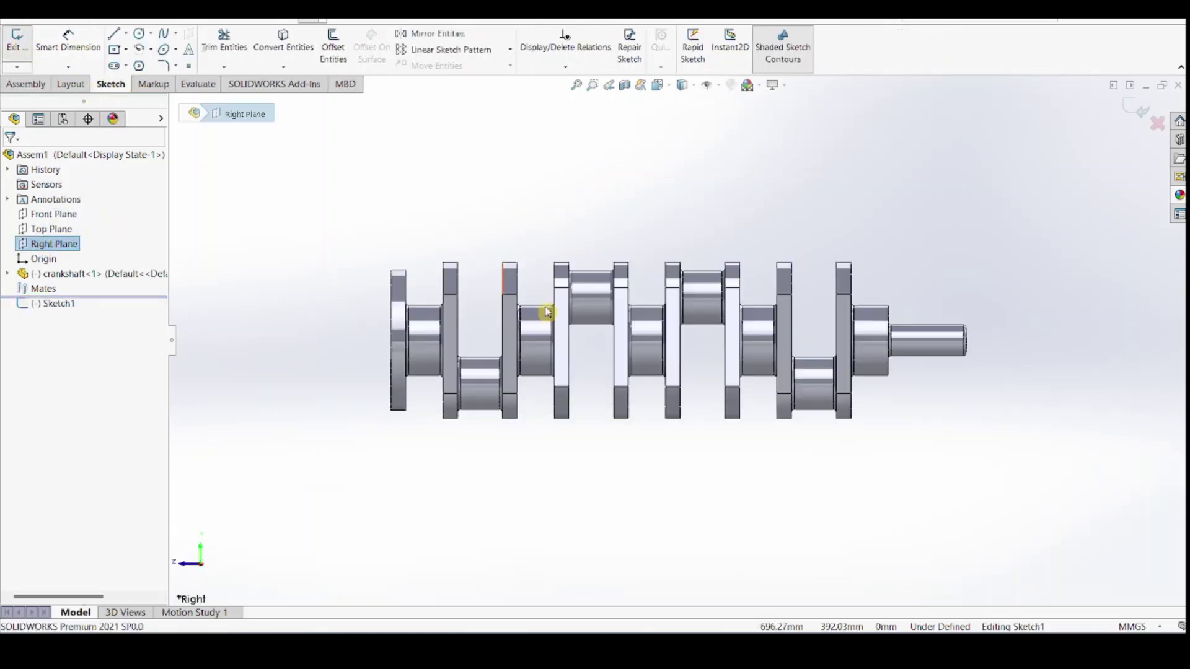
scroll(713, 364, up, 3)
scroll(917, 465, down, 3)
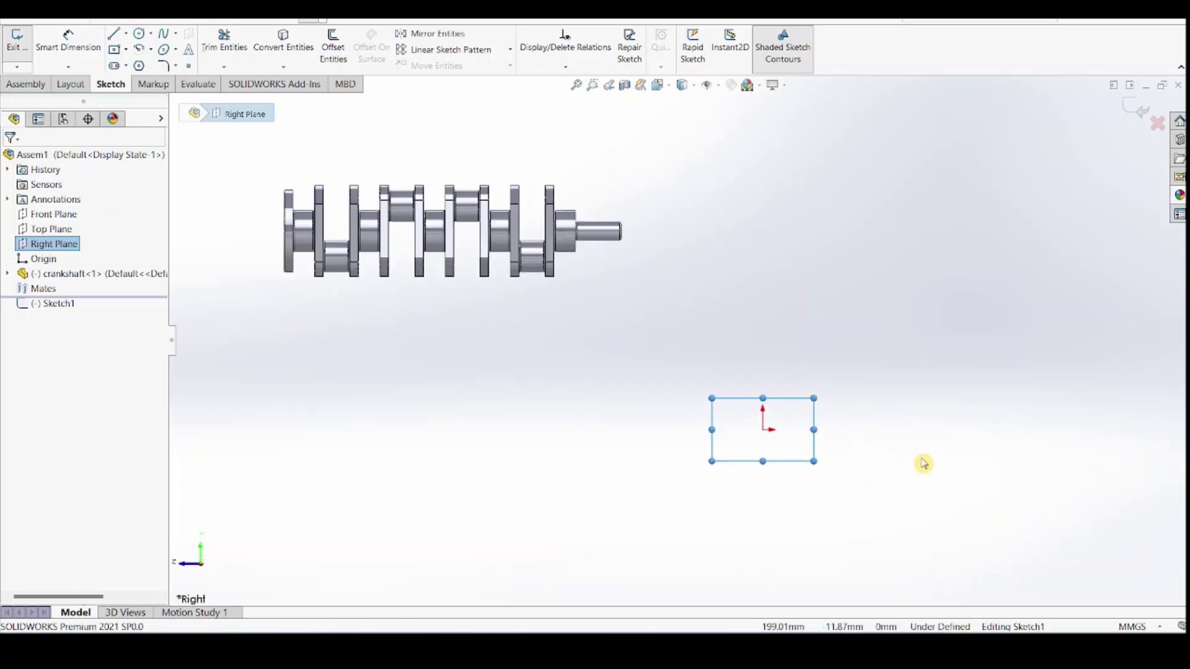
click(126, 33)
click(129, 65)
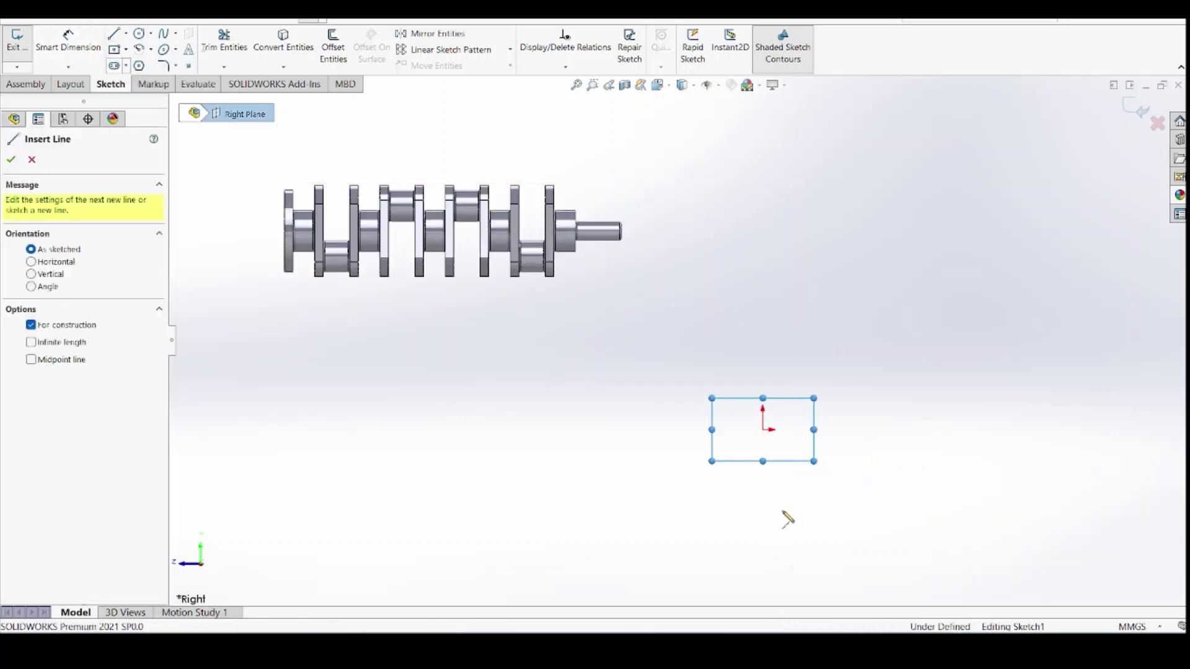
click(762, 429)
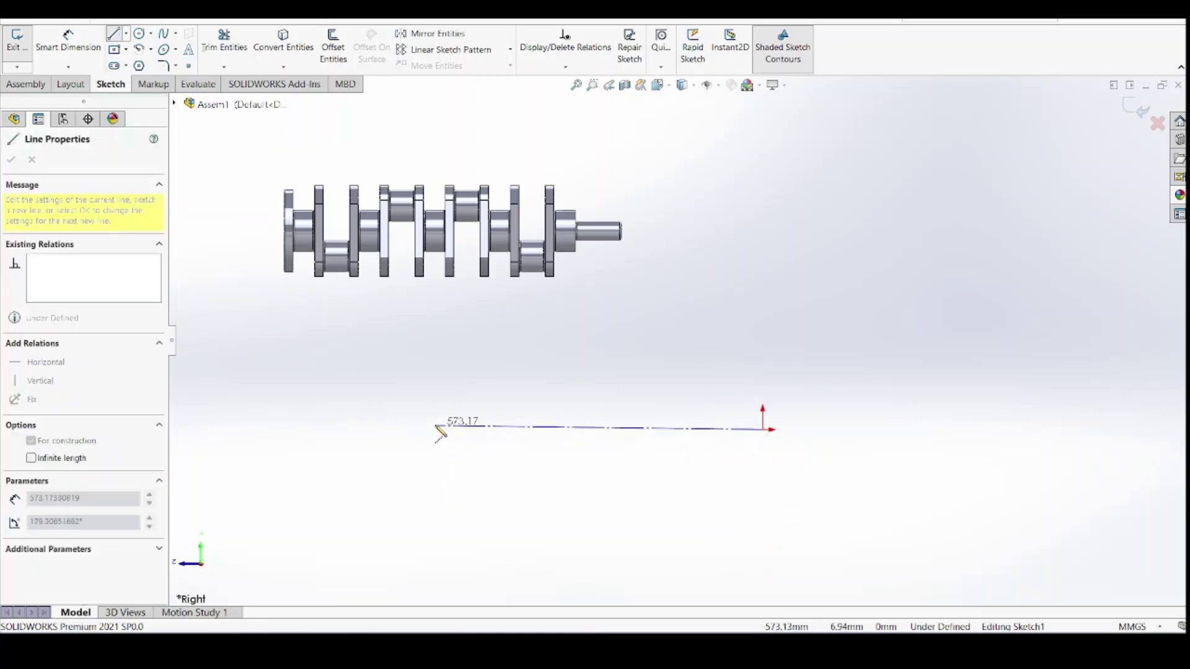
click(401, 430)
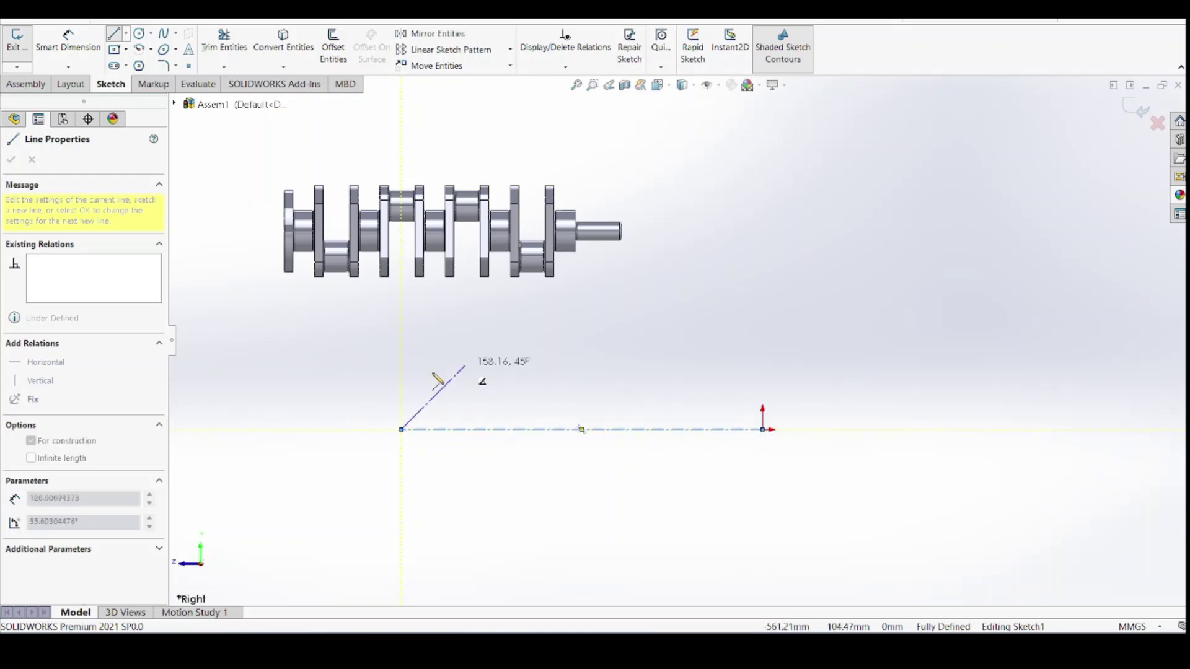
Draw two vertical centerlines about 120 mm tall up from the horizontal centerline, one at its far end and one nearby toward the origin
click(402, 362)
double_click(436, 362)
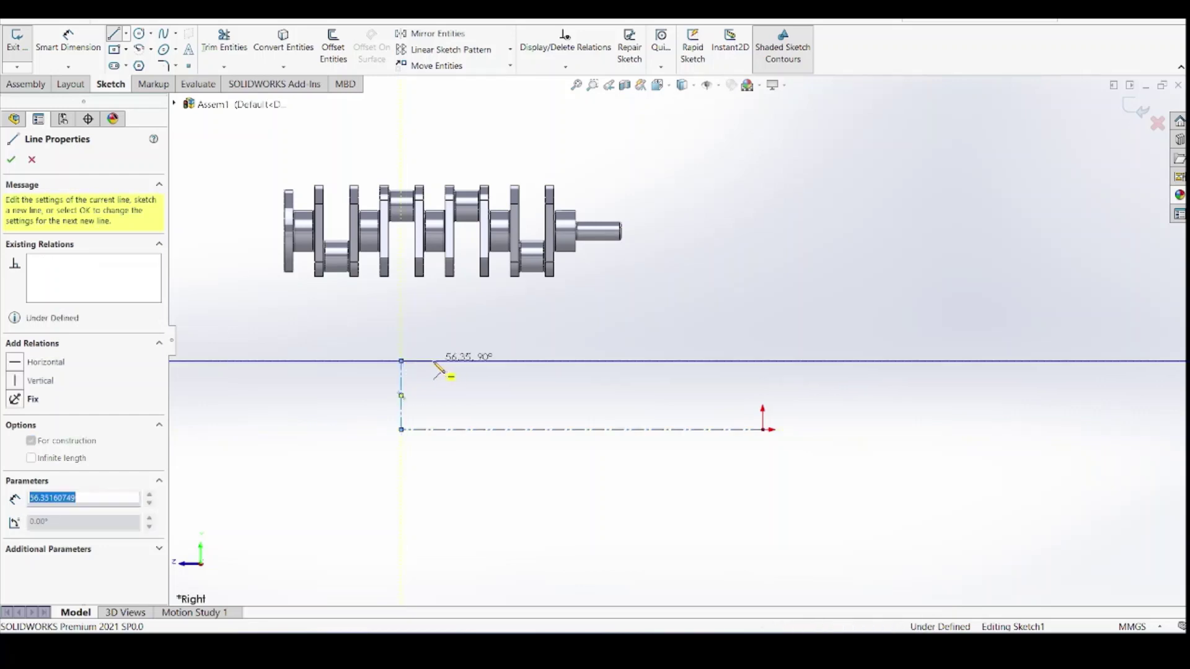
click(457, 429)
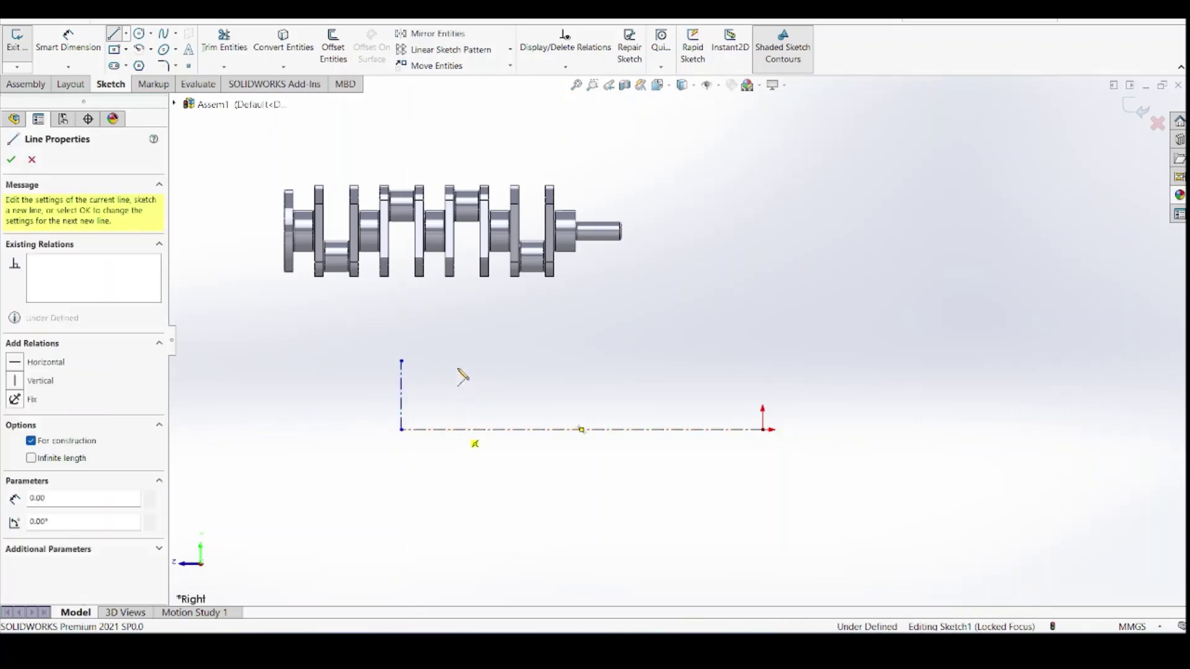
click(456, 362)
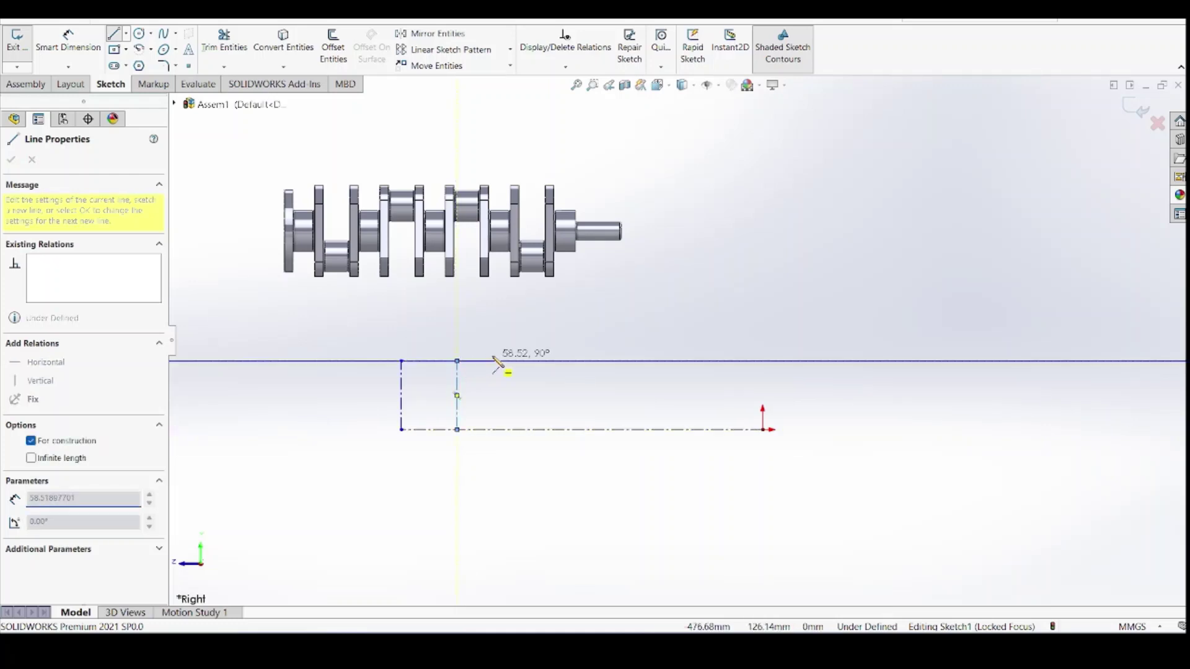
key(Escape)
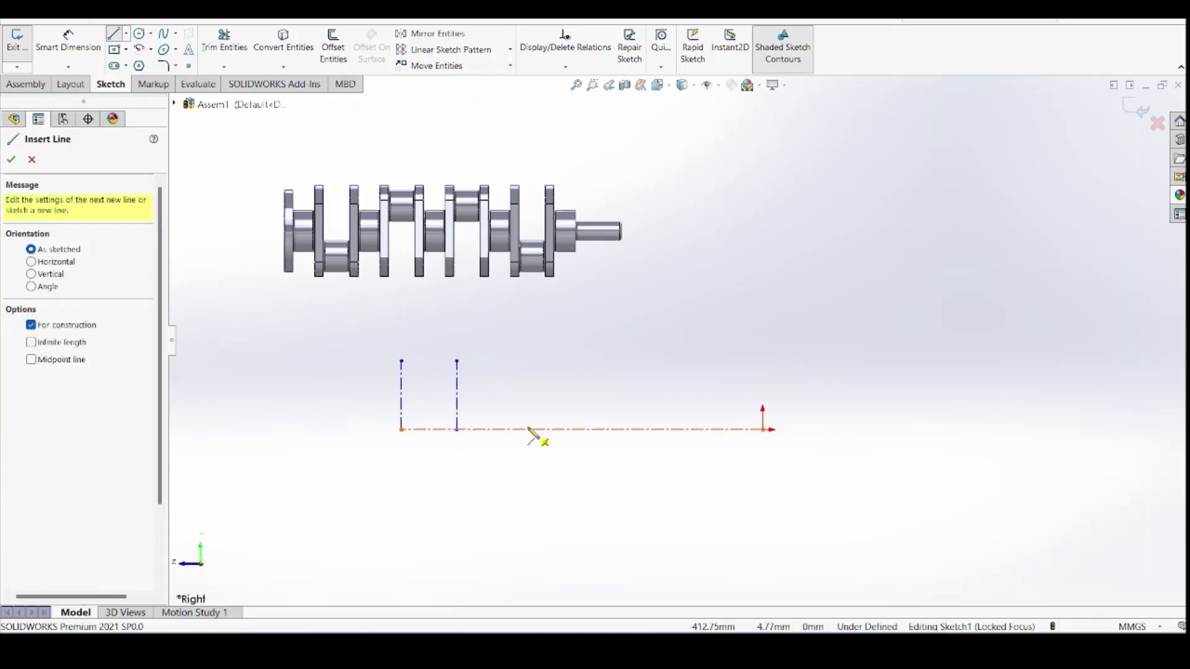
Draw three more vertical centerlines about 137 mm tall, spaced along the horizontal centerline toward the origin
click(527, 429)
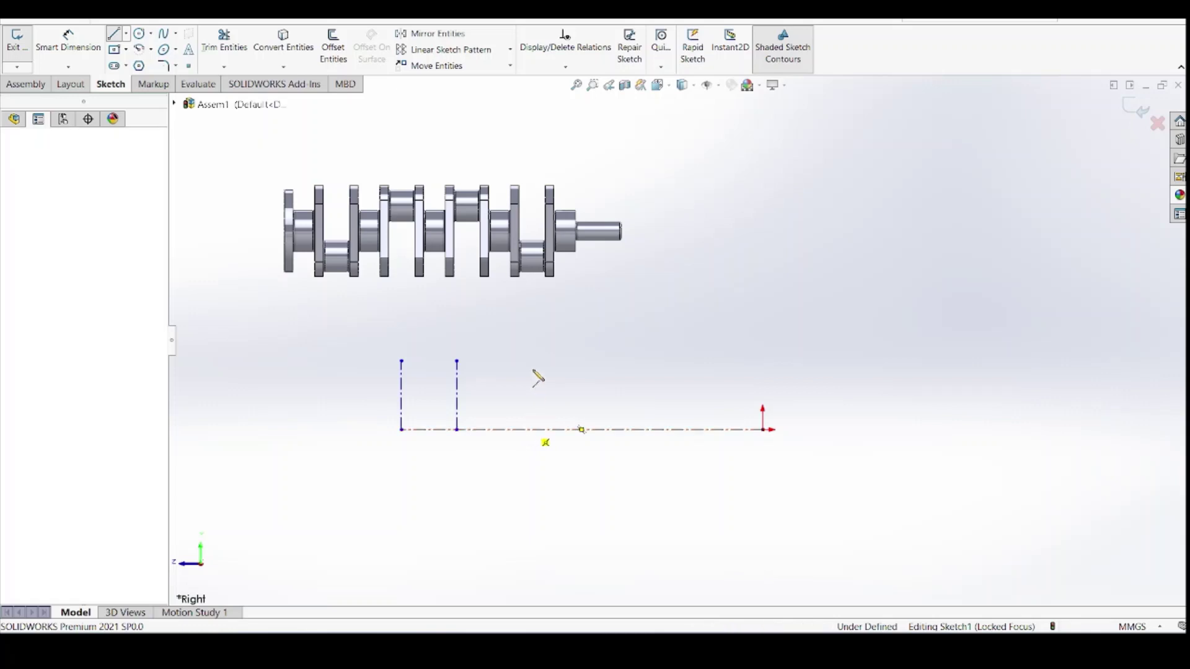
click(527, 352)
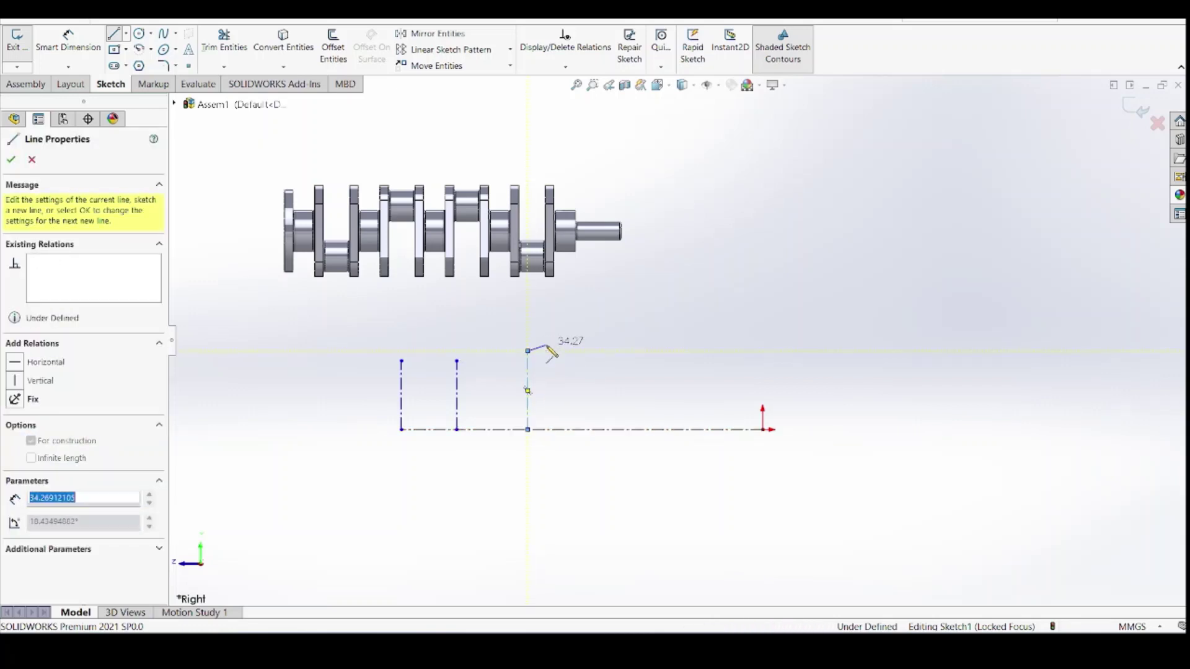
key(Escape)
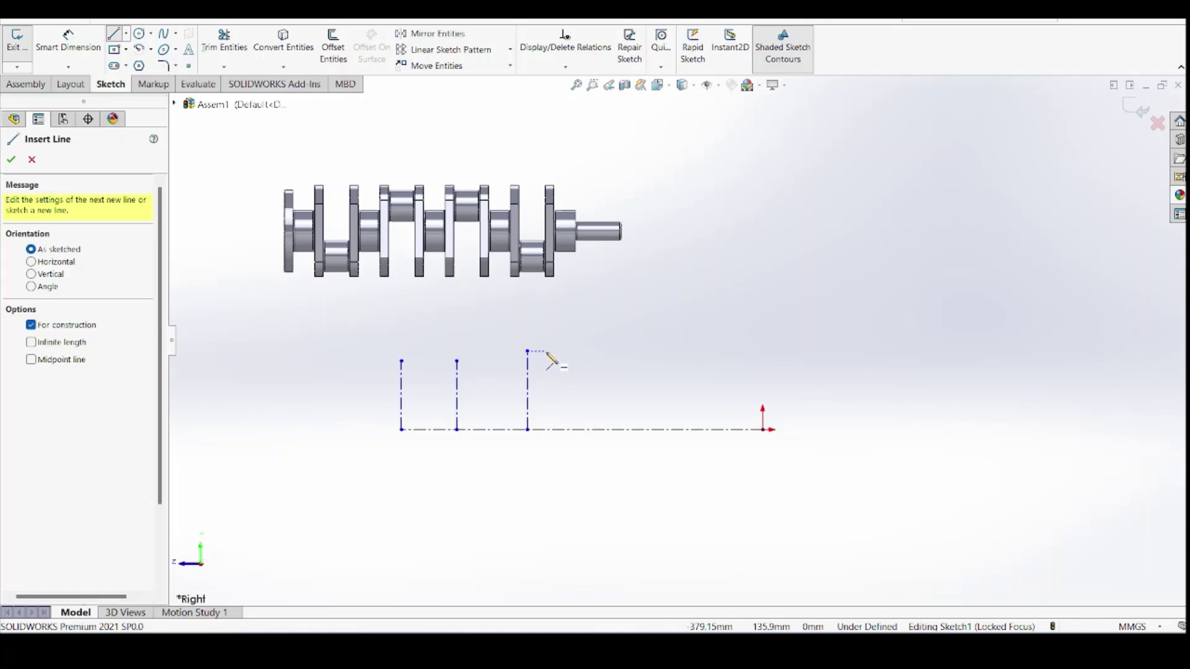
click(614, 429)
click(614, 352)
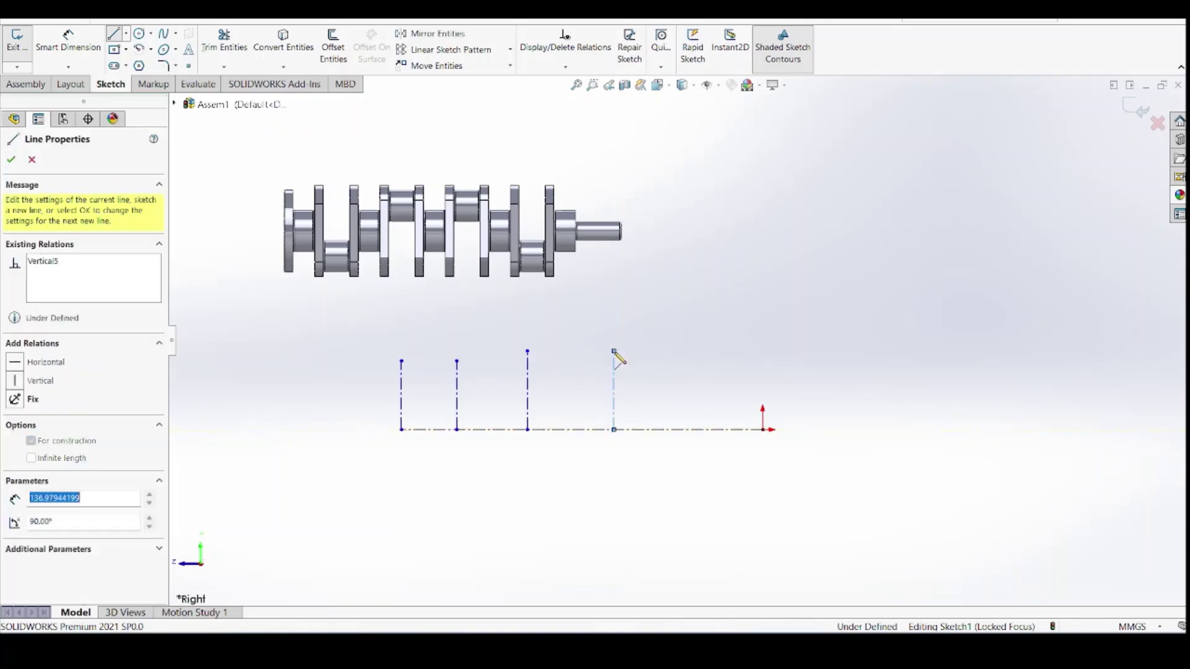
key(Escape)
key(Escape)
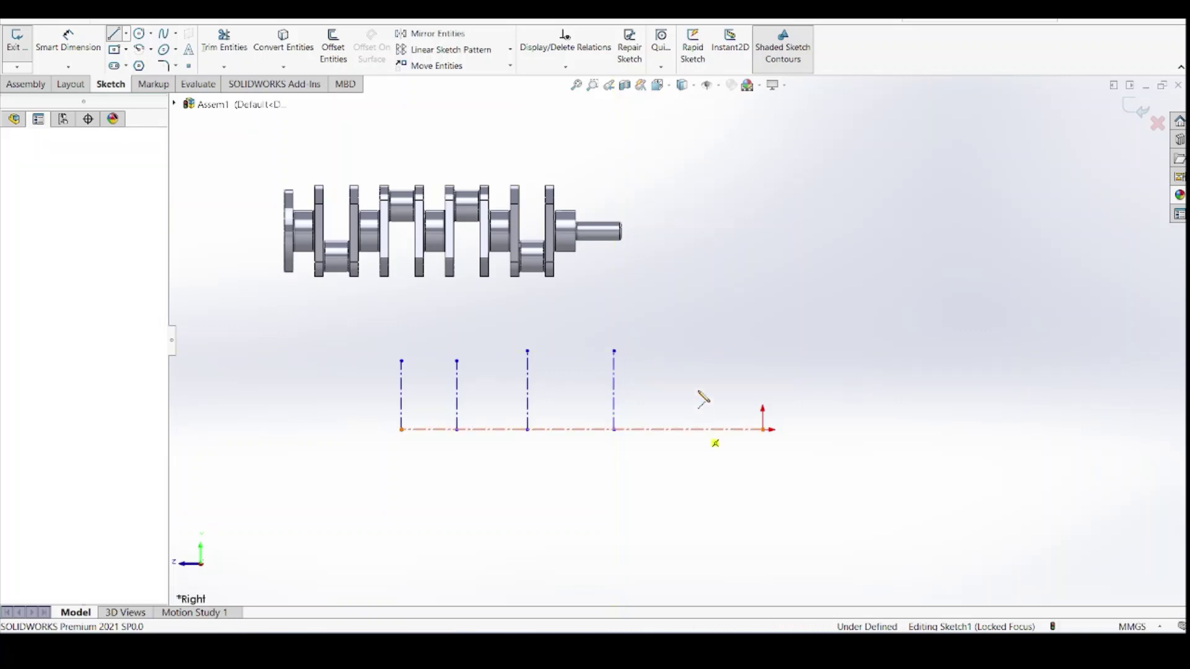
click(697, 429)
click(698, 352)
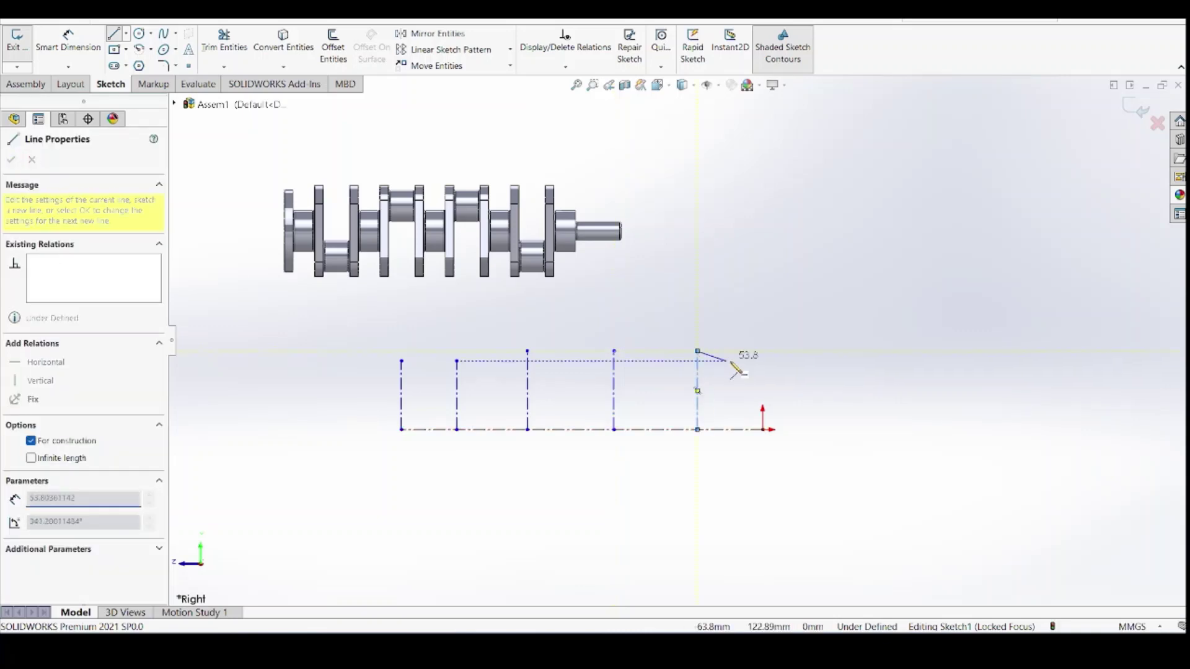
Dimension the spacing between the second and third vertical centerlines, counted from the far end, as 114 mm
click(80, 47)
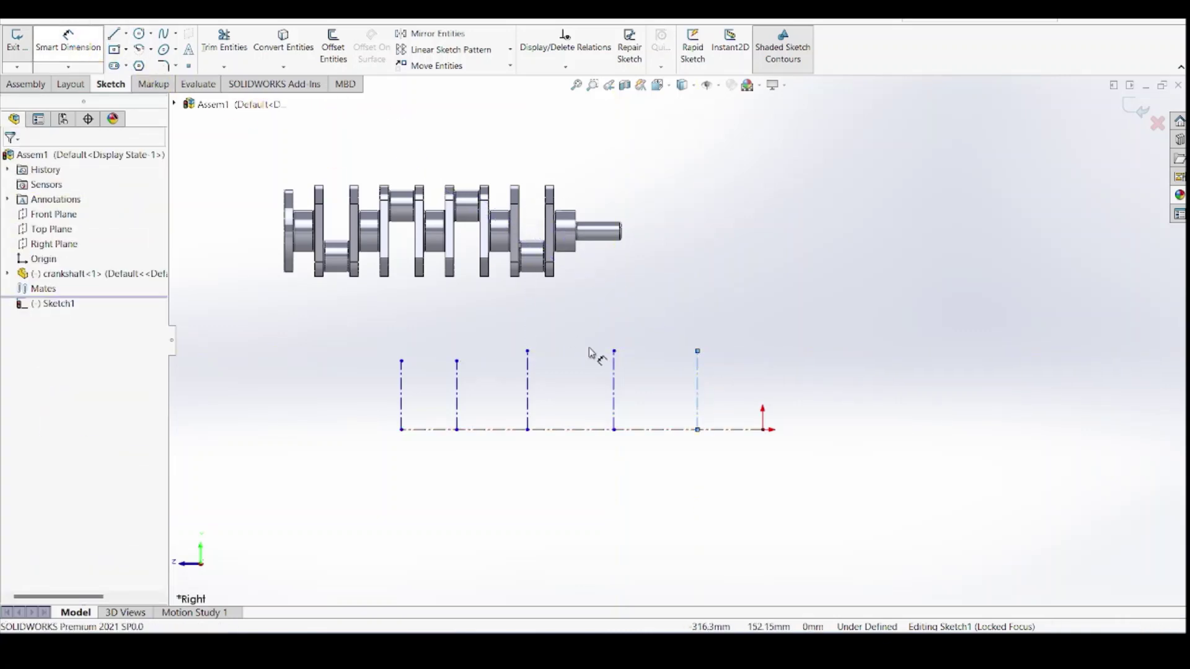
click(457, 401)
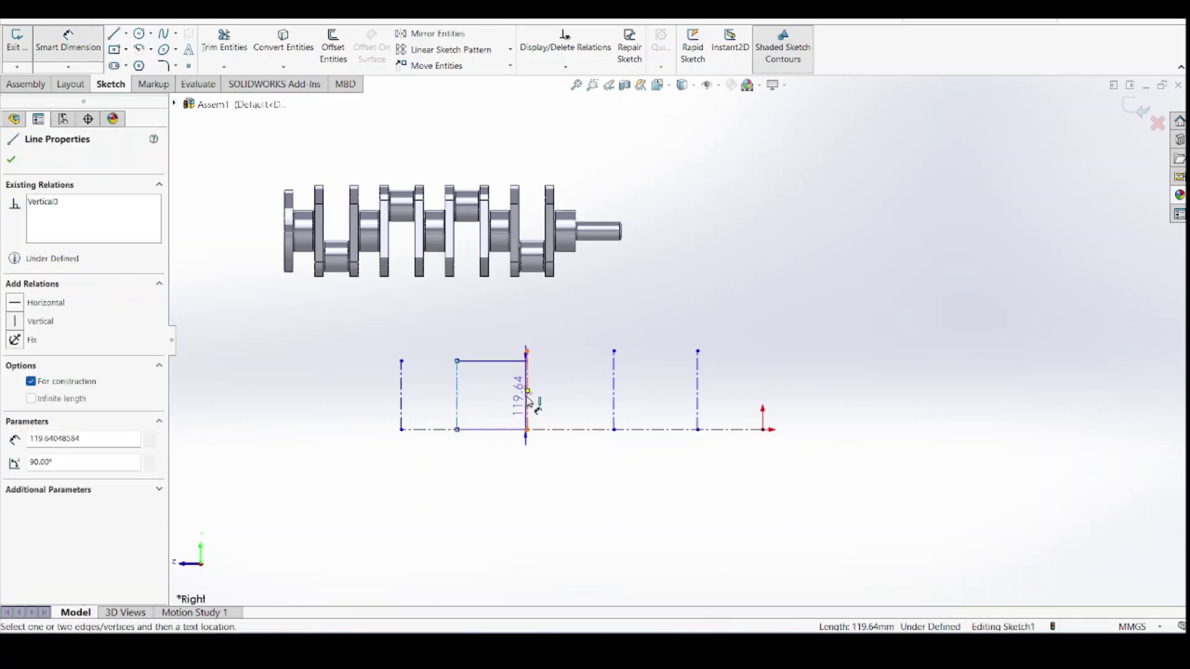
click(527, 402)
click(501, 470)
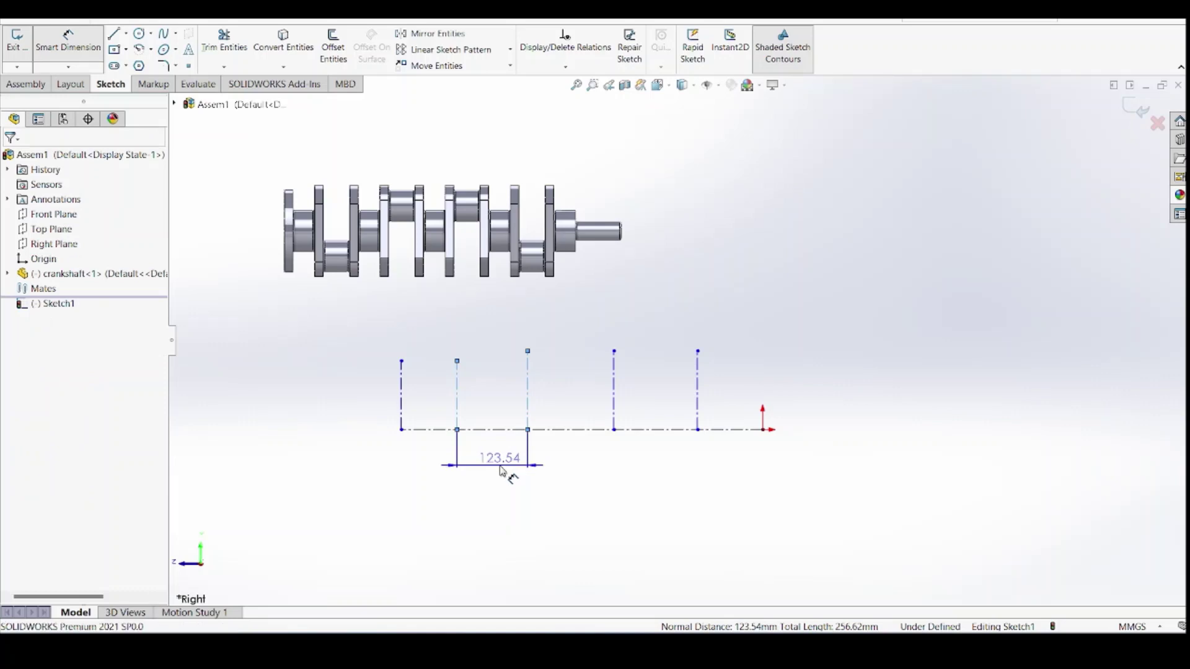
text(114)
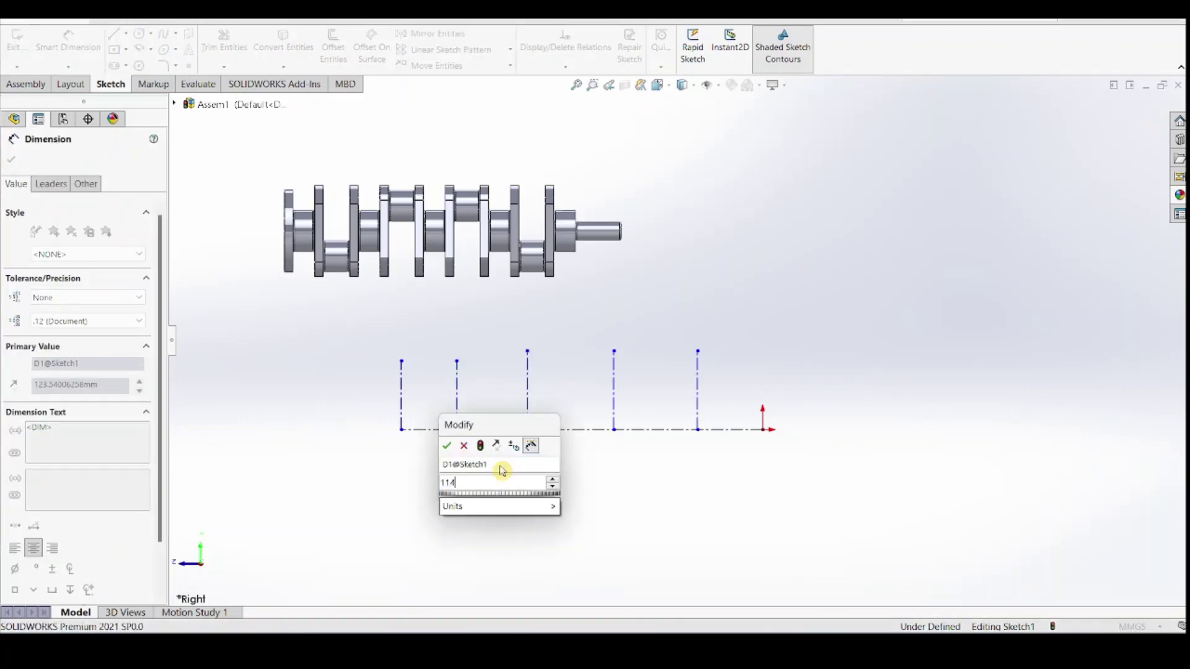
key(Return)
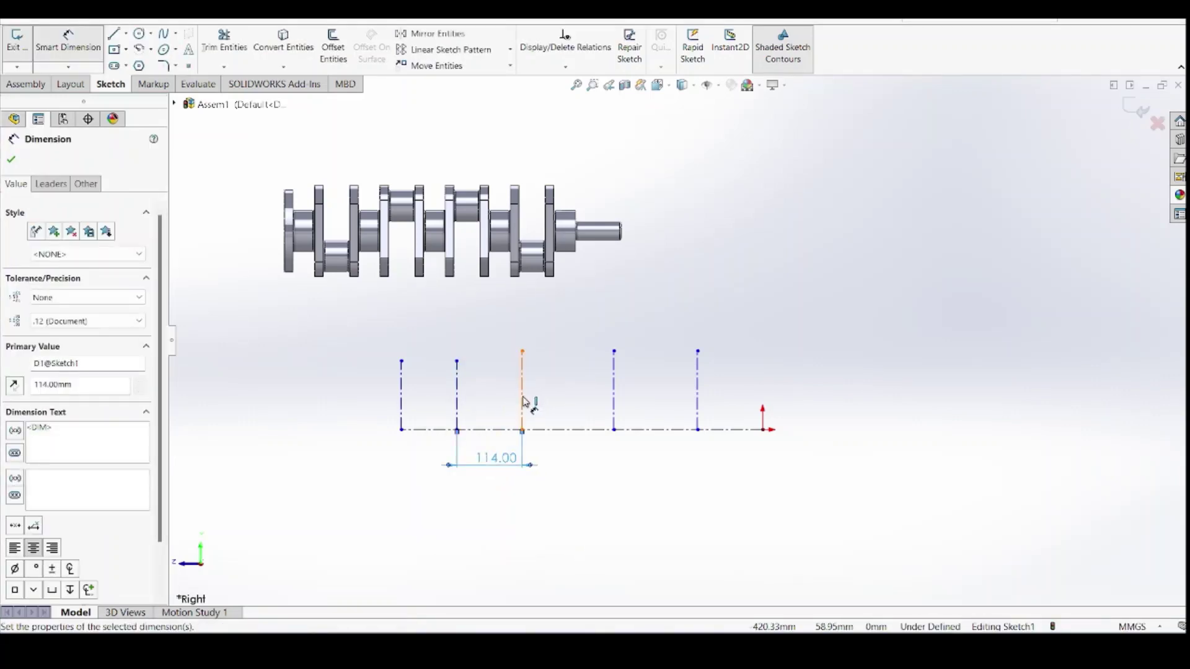
Dimension the spacing between the third and fourth vertical centerlines as 114 mm
click(523, 401)
click(612, 402)
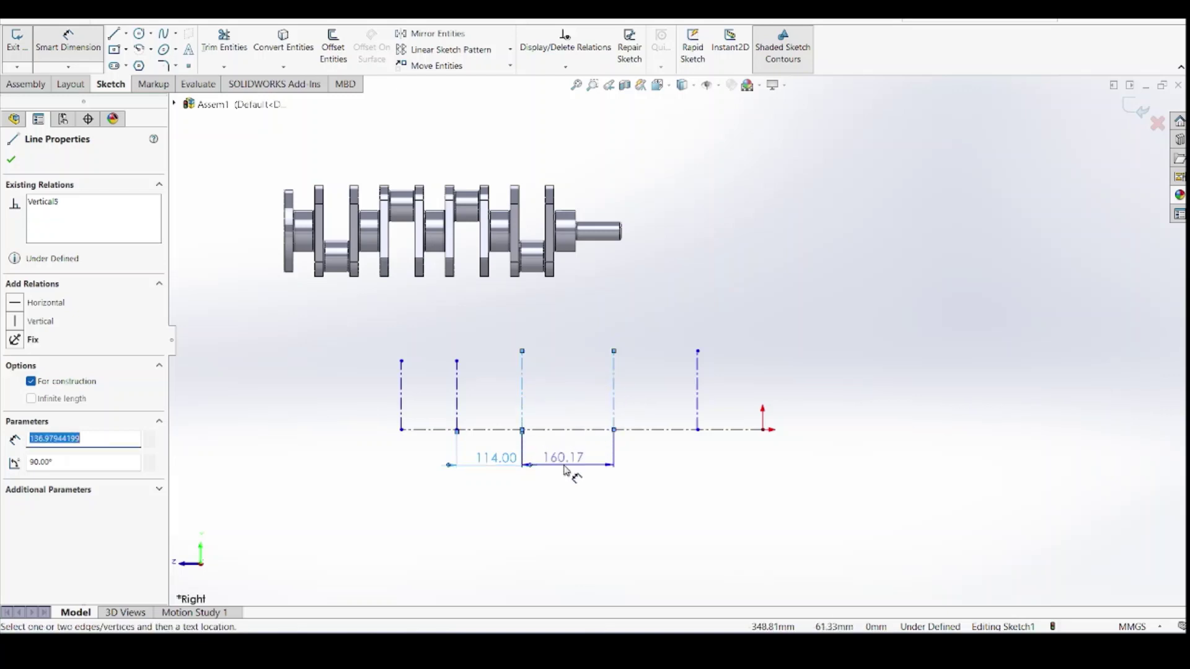
click(564, 466)
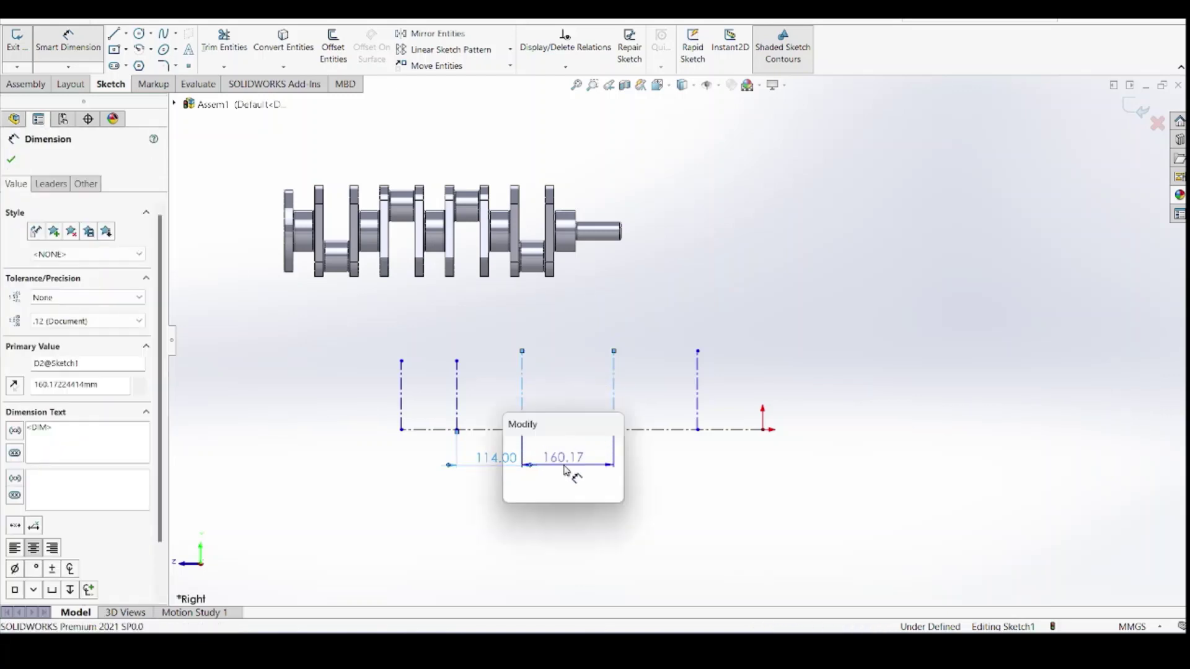
text(114)
key(Return)
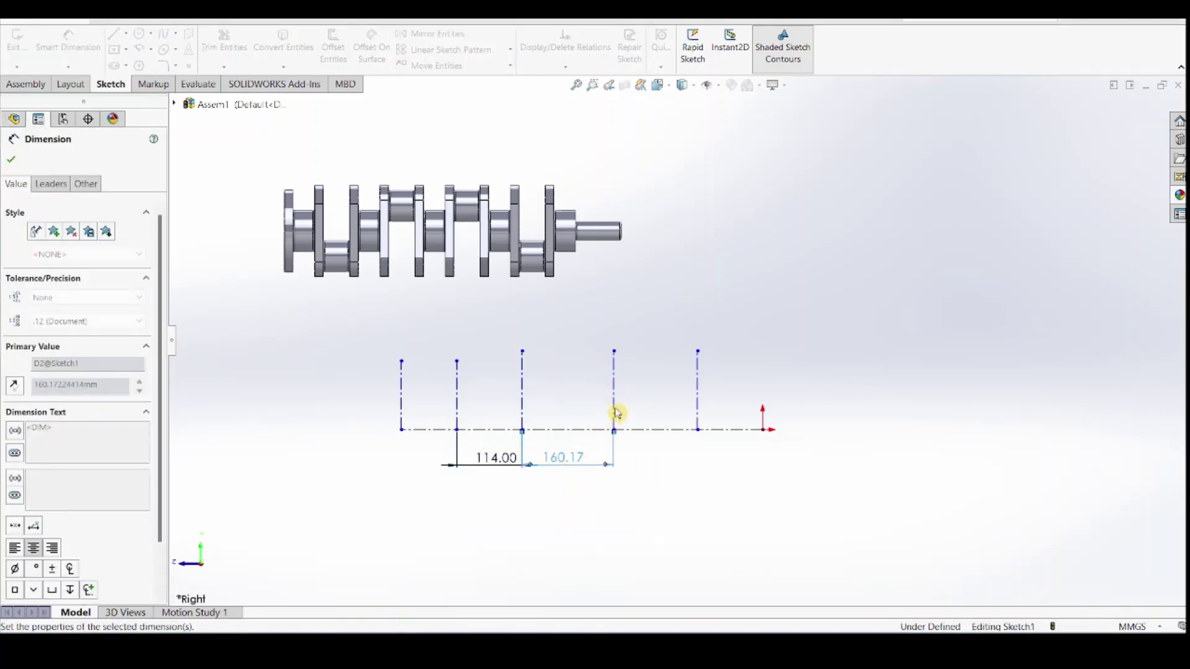
Dimension the spacing between the fourth vertical centerline and the one nearest the origin as 114 mm
click(589, 412)
click(697, 411)
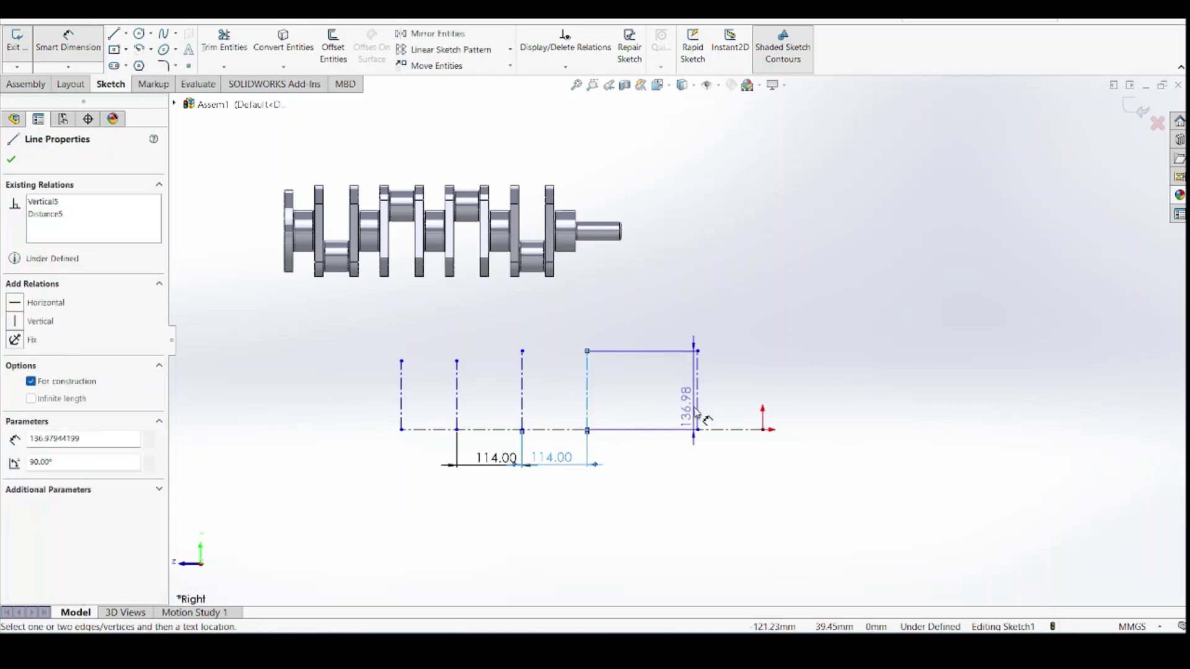
click(642, 471)
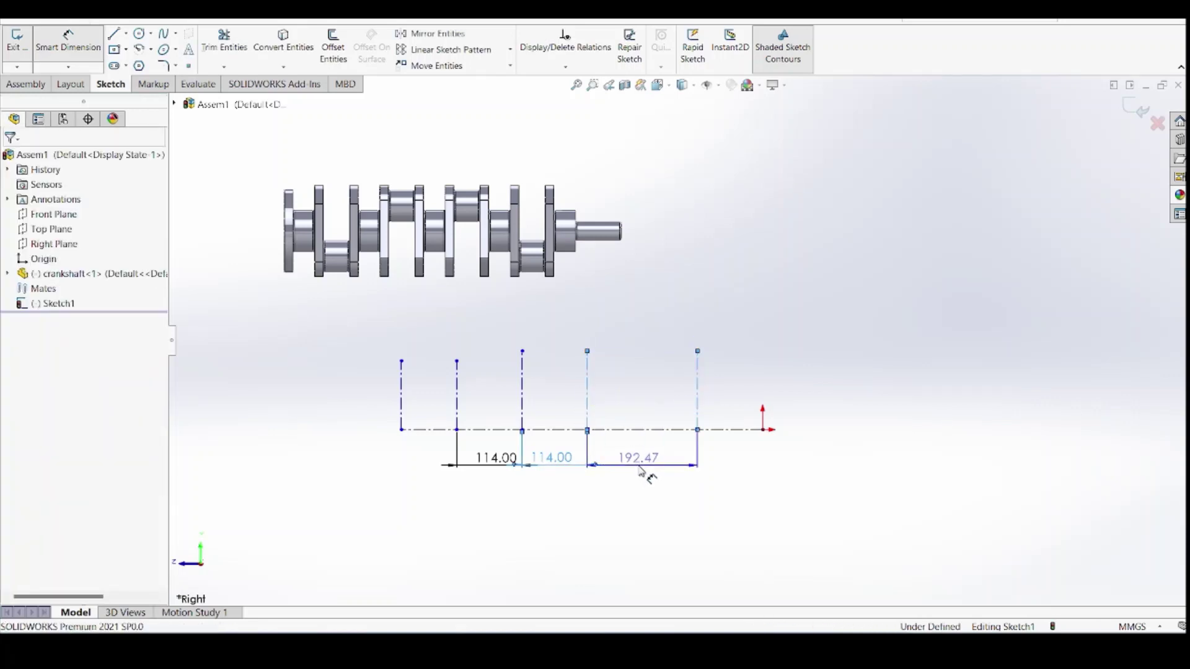
click(642, 471)
text(114)
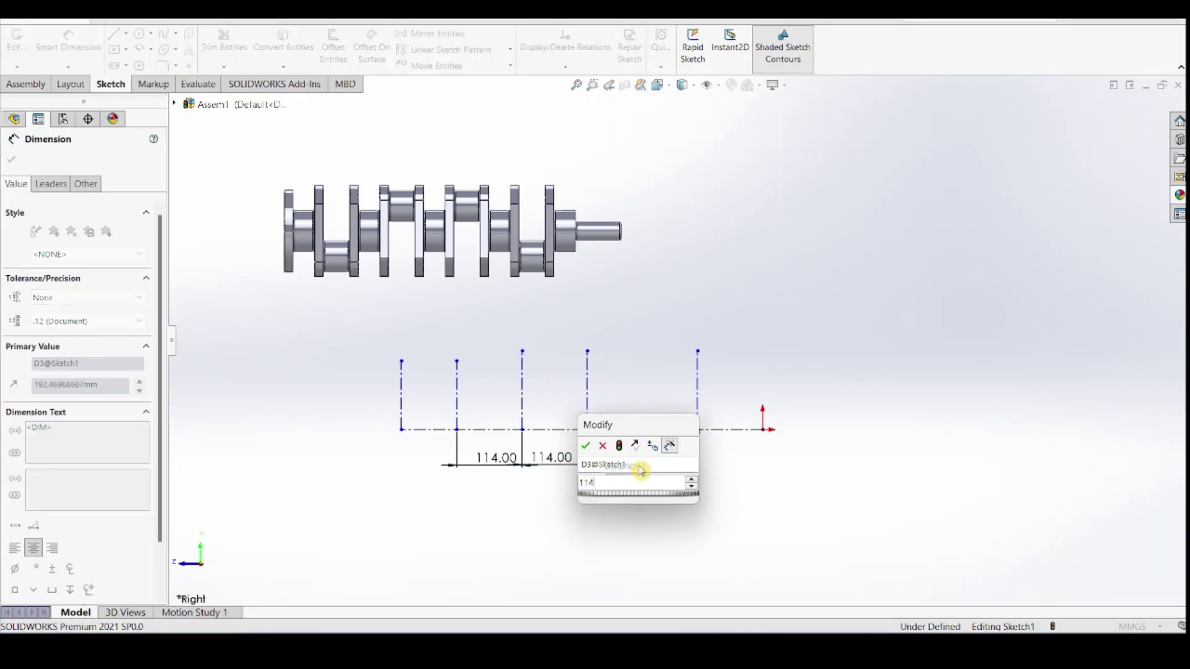
key(Return)
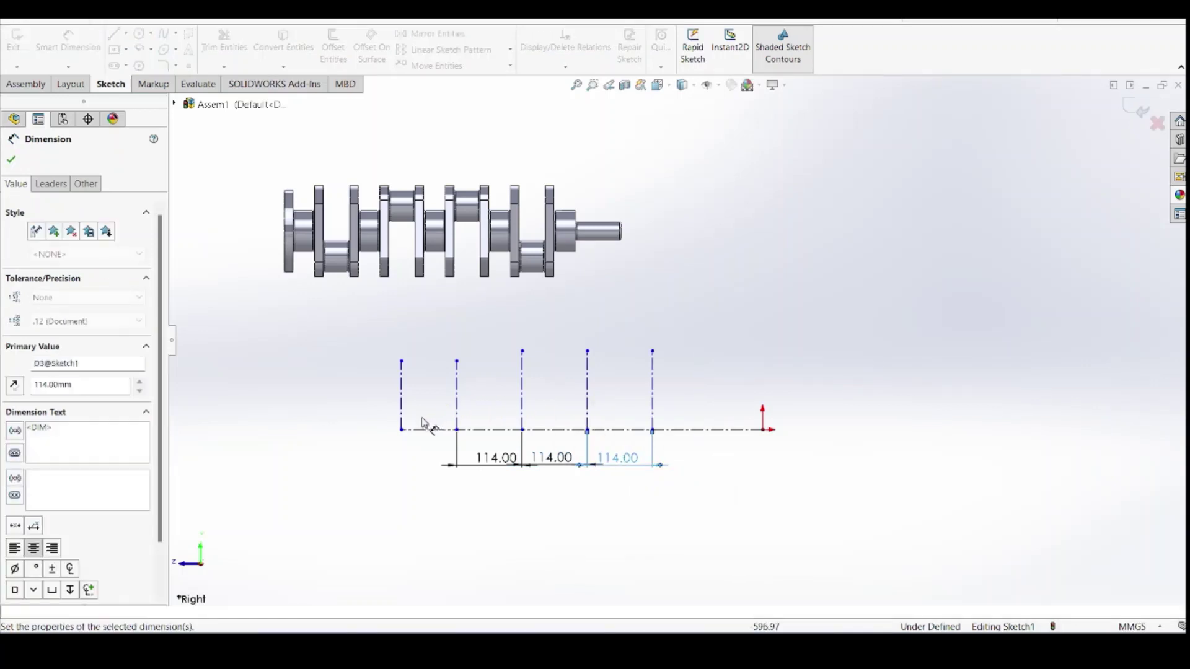
Dimension the spacing between the two vertical centerlines farthest from the origin as 156 mm
click(457, 419)
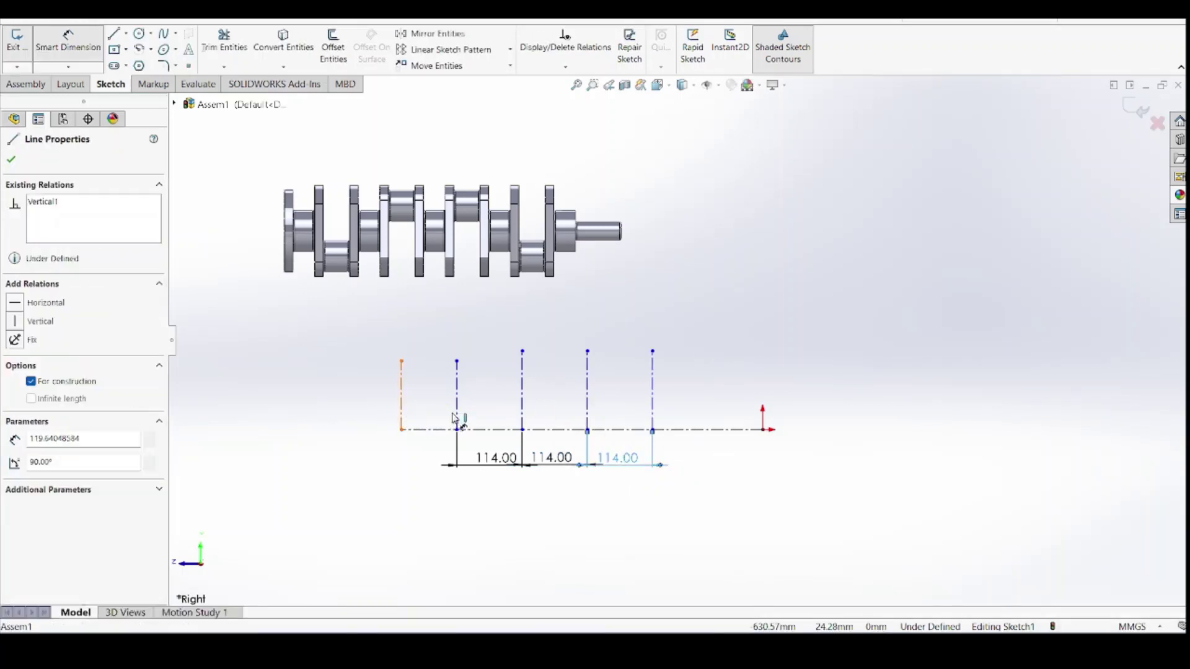
click(401, 403)
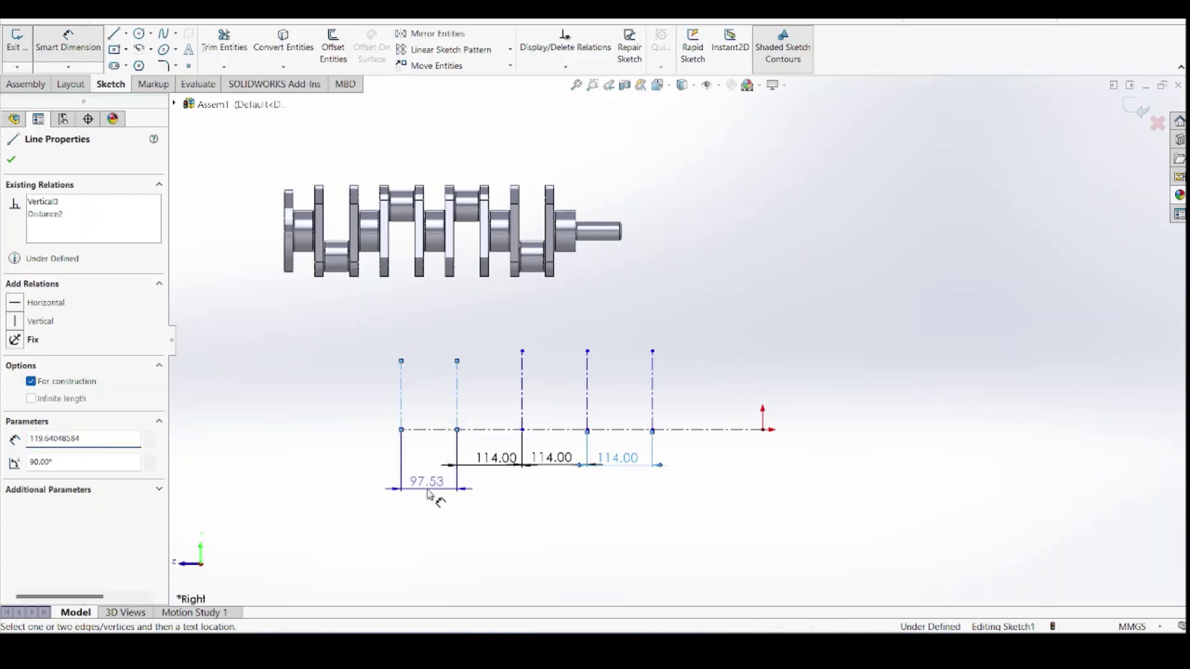
click(427, 489)
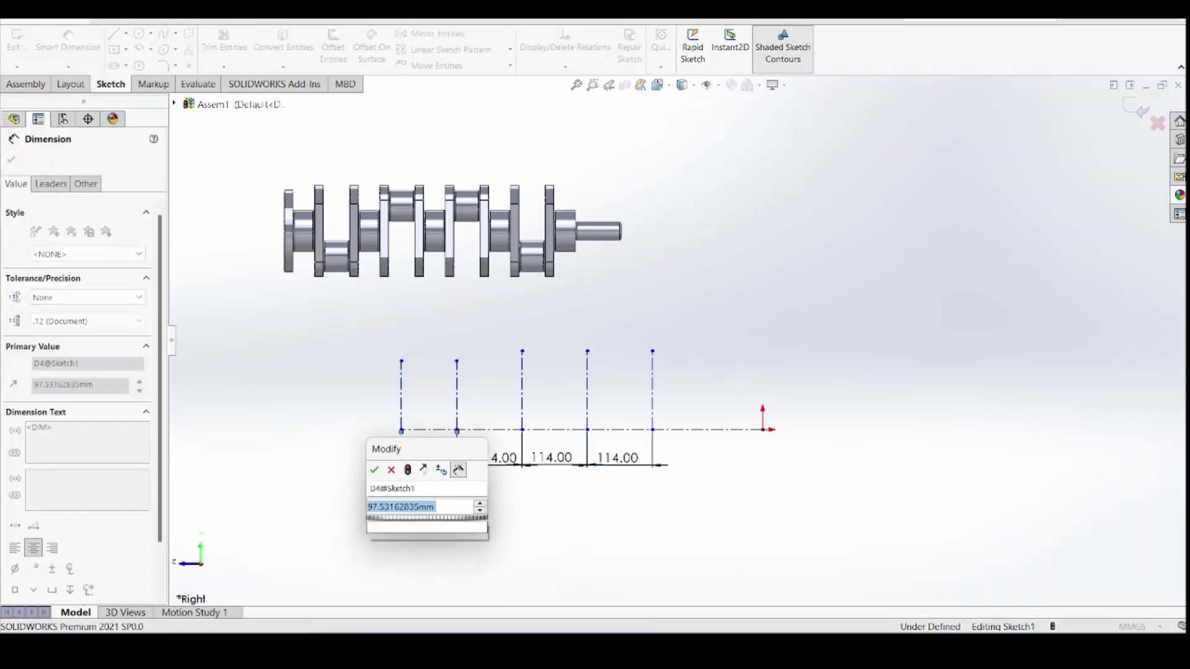
text(156)
key(Return)
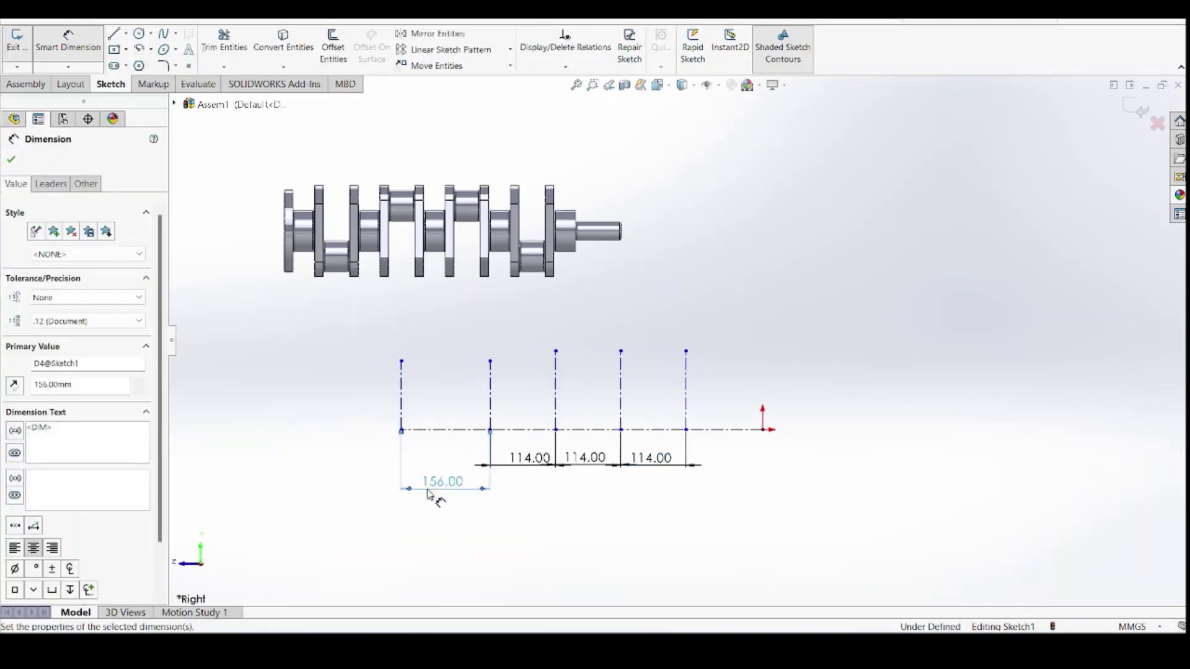
Dimension the distance from the nearest vertical centerline to the origin as 91 mm and exit the sketch
click(690, 417)
click(763, 430)
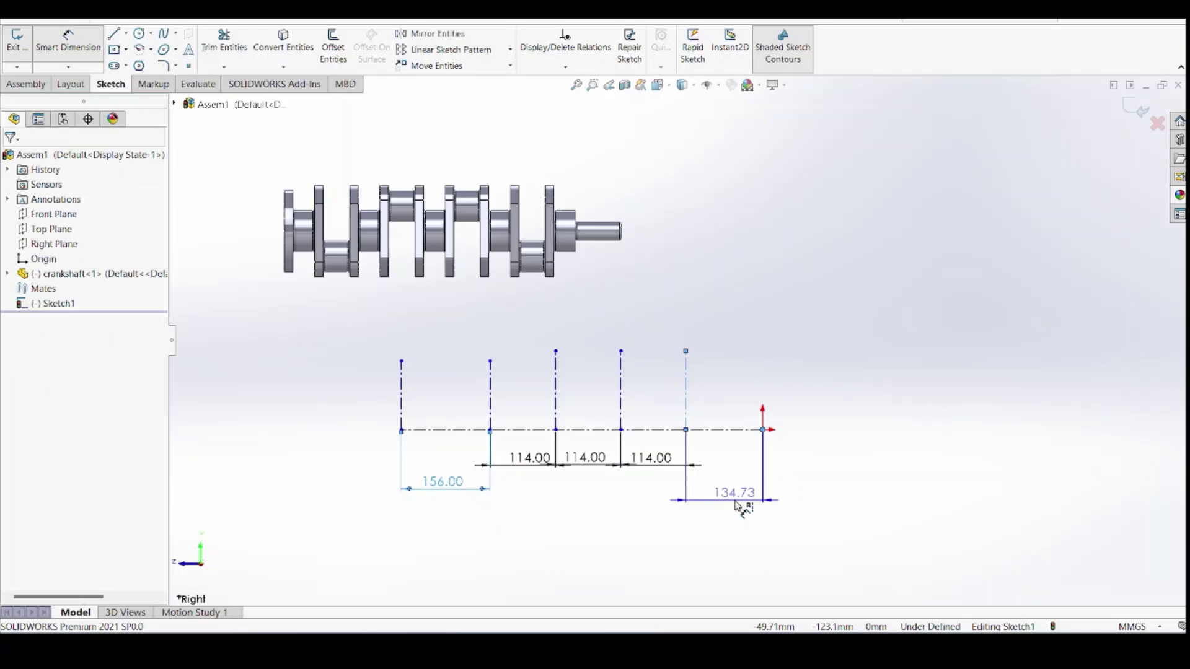
click(737, 505)
text(91)
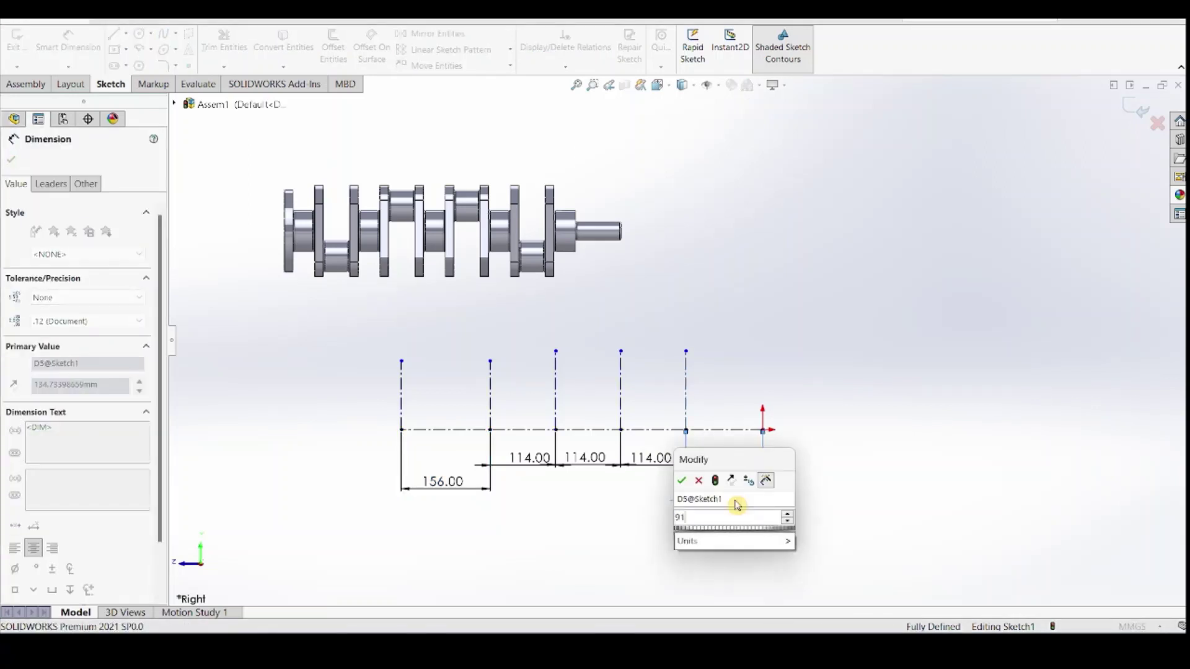
key(Return)
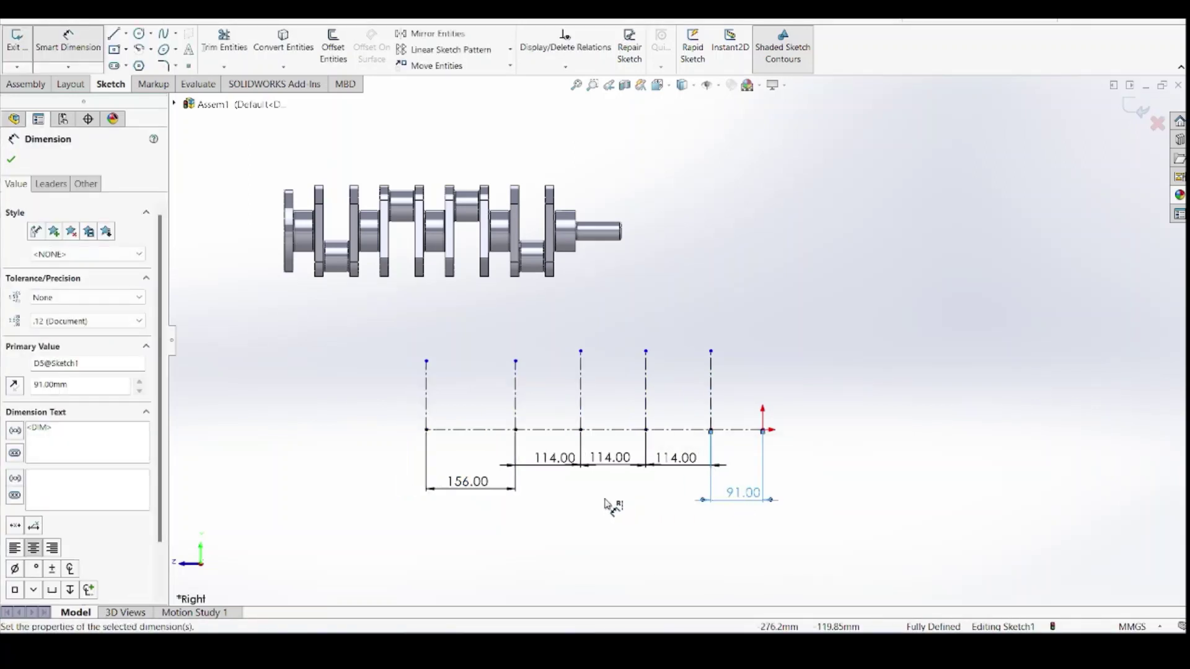
click(604, 523)
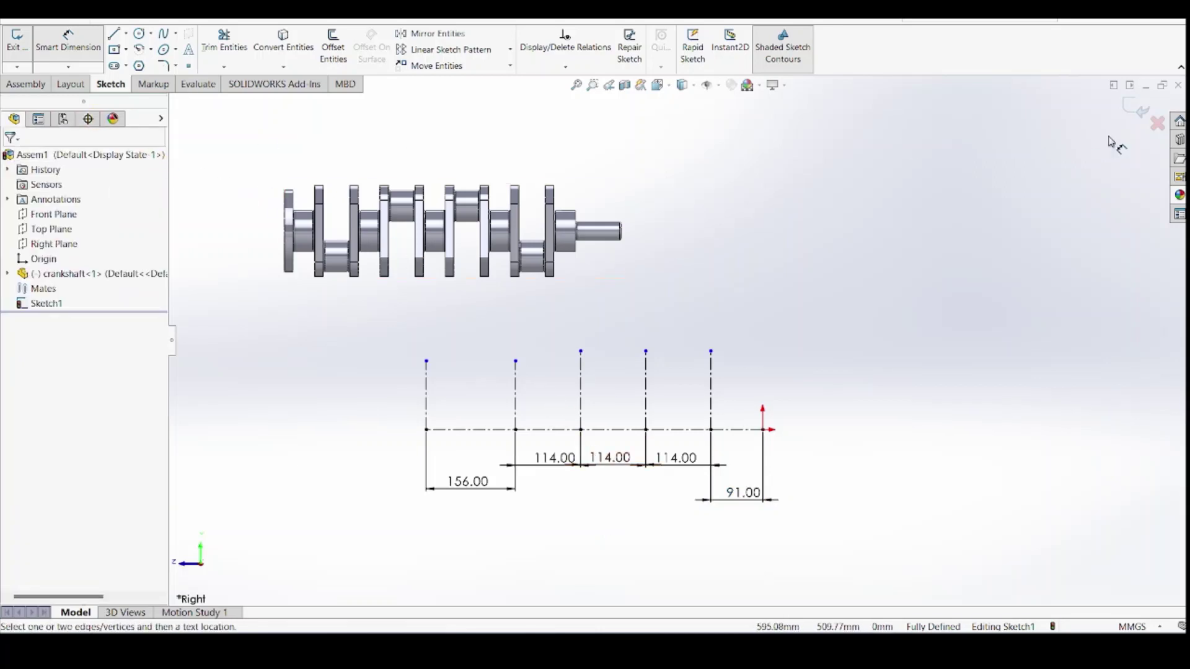
click(1140, 110)
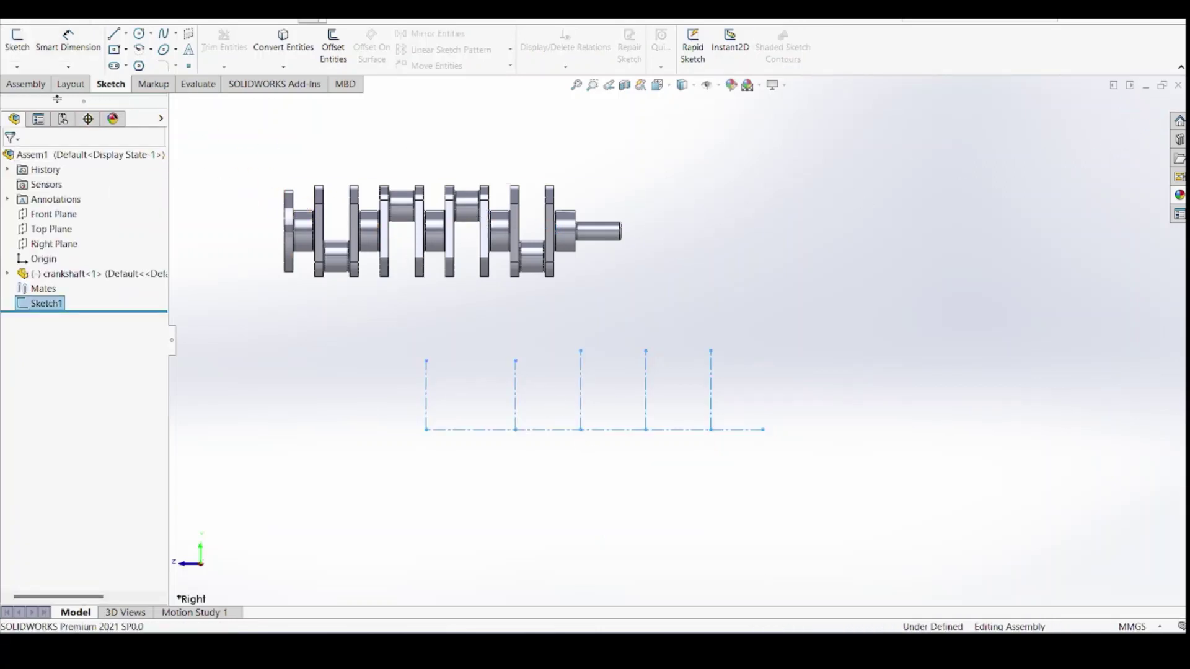
Mate the crankshaft's narrow shaft end concentric with the sketch's horizontal centerline, flipping the alignment so the shaft faces the opposite way
click(43, 87)
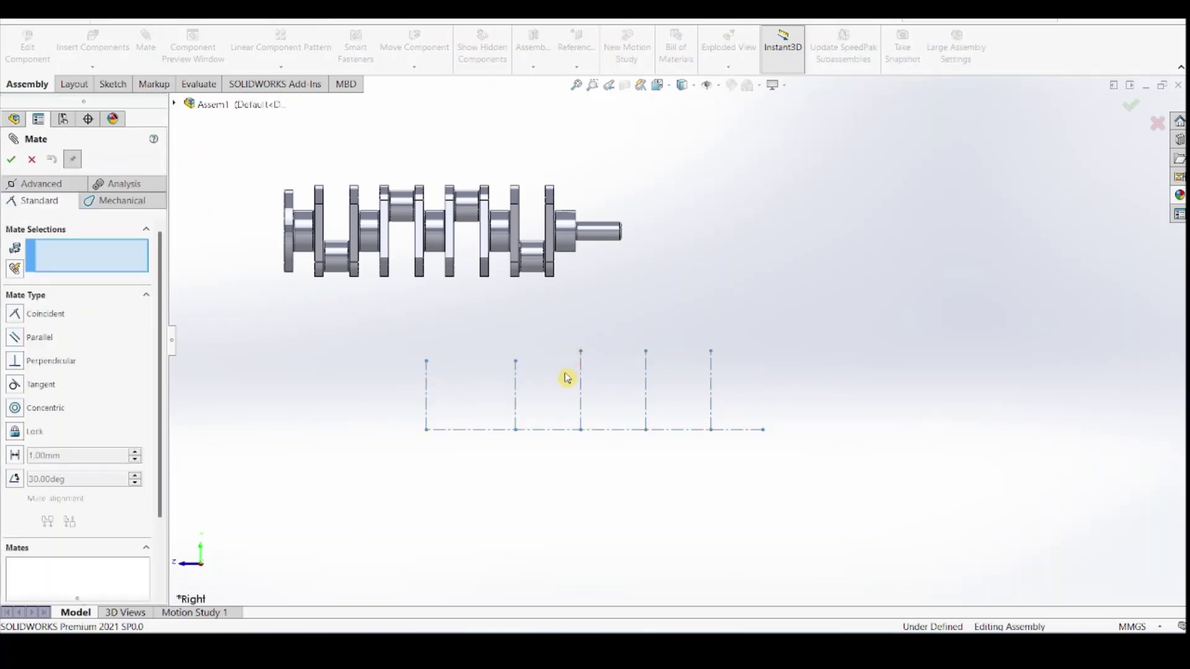
click(598, 237)
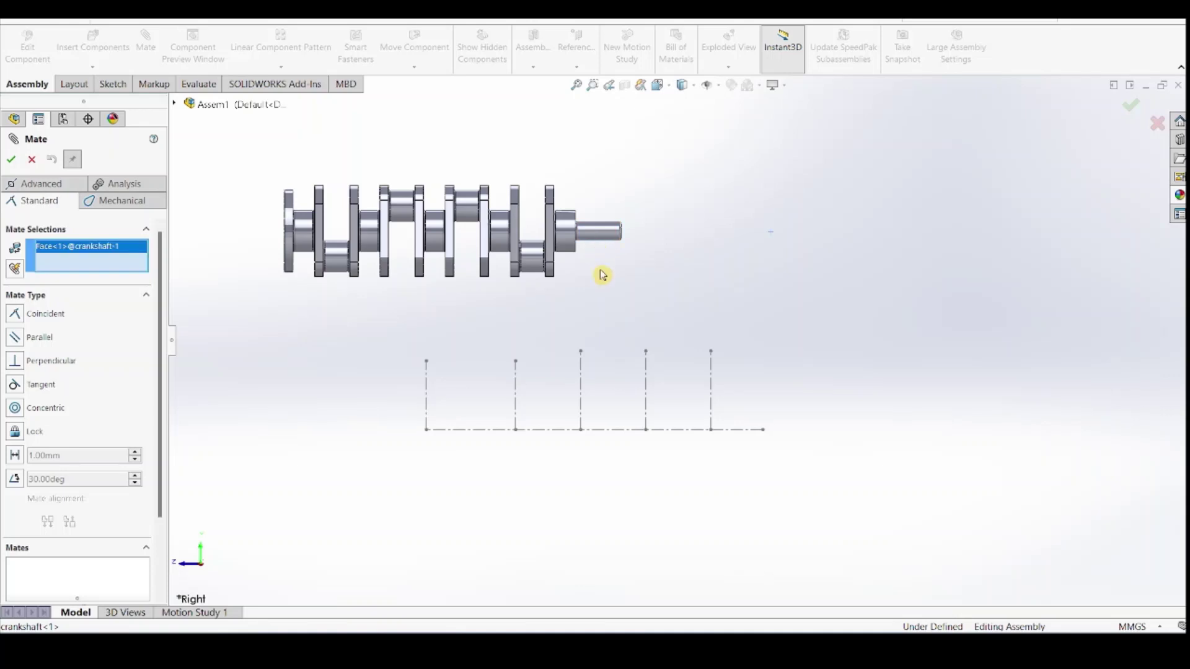
click(551, 429)
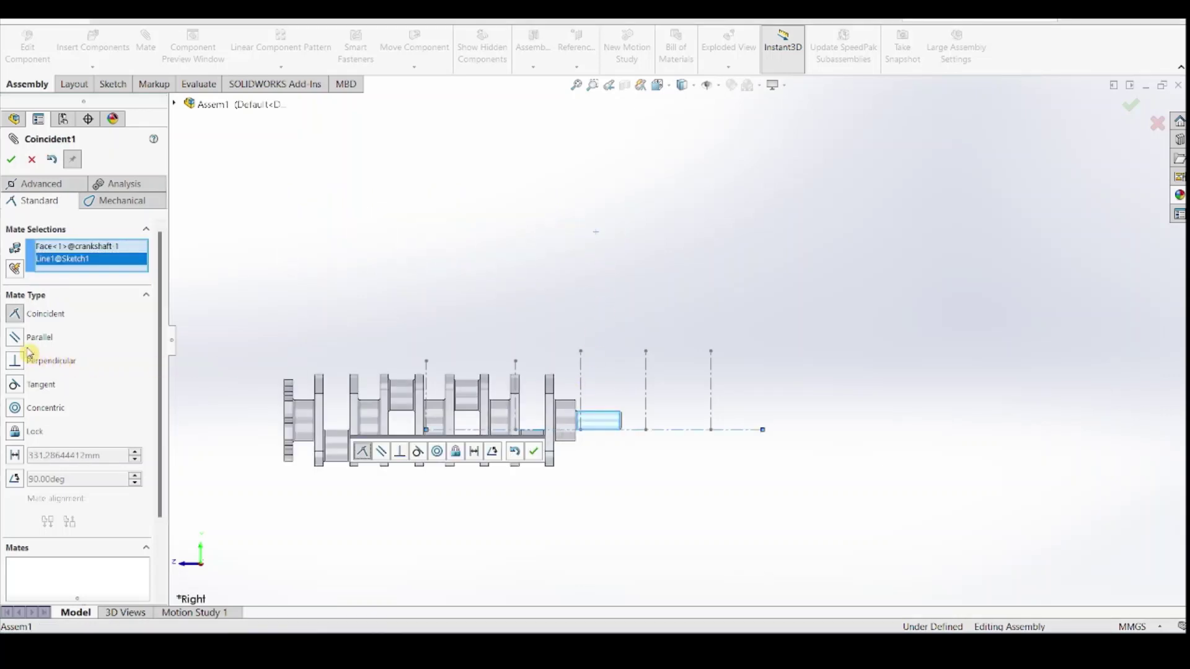
click(17, 410)
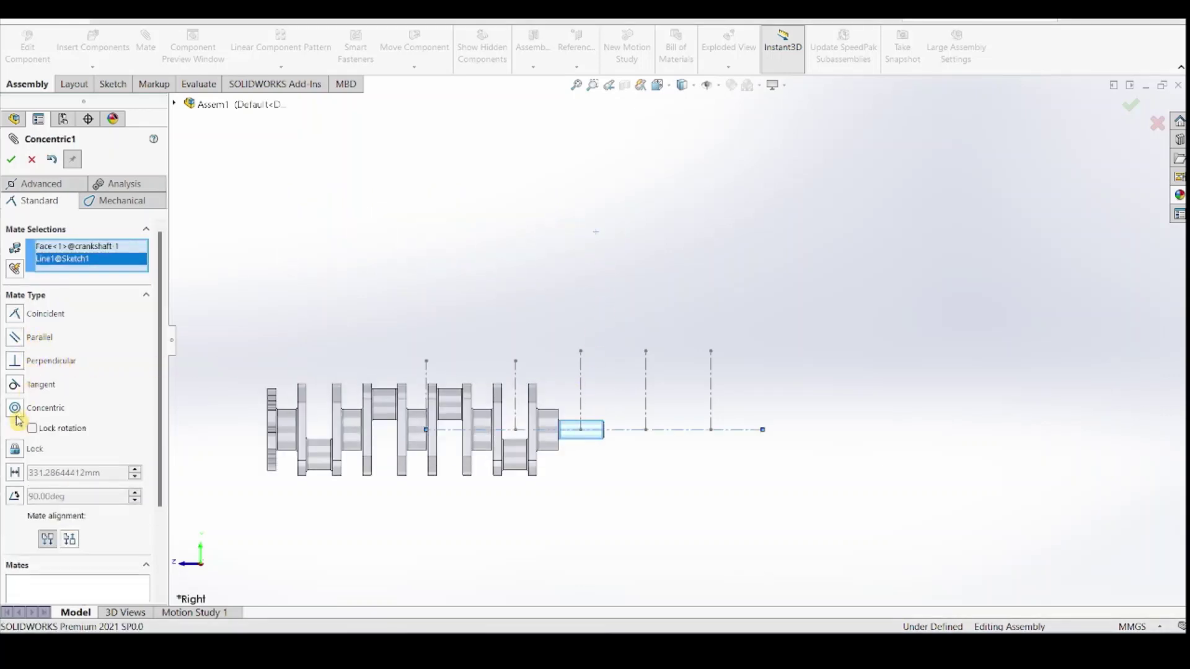
click(68, 539)
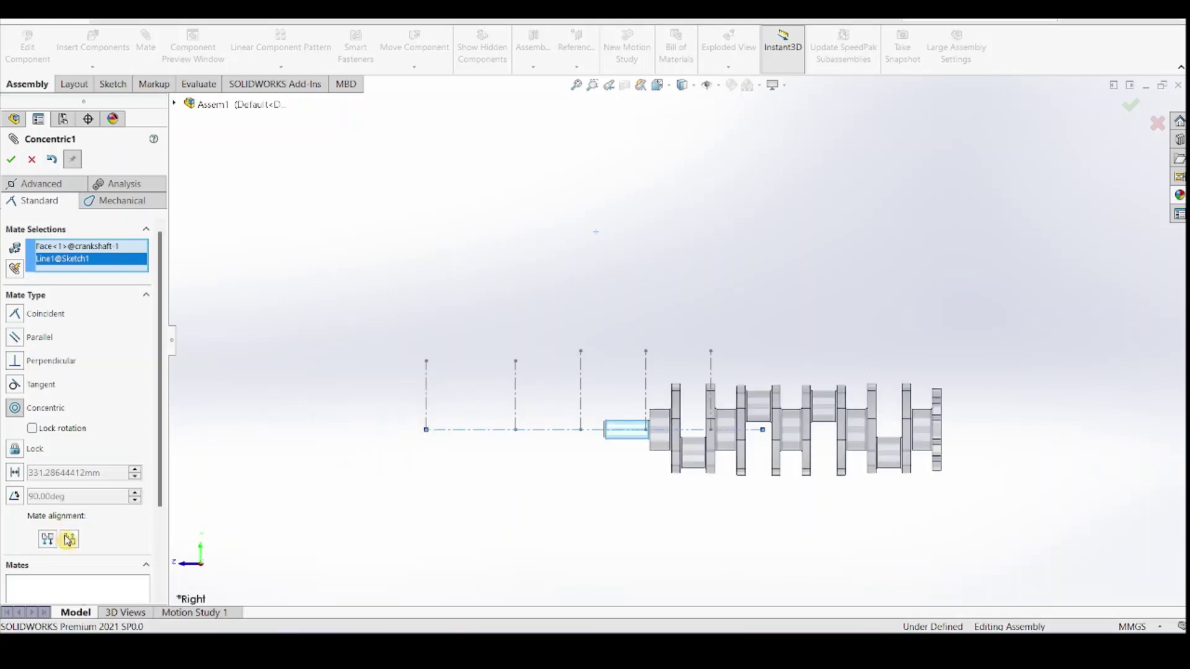
click(11, 162)
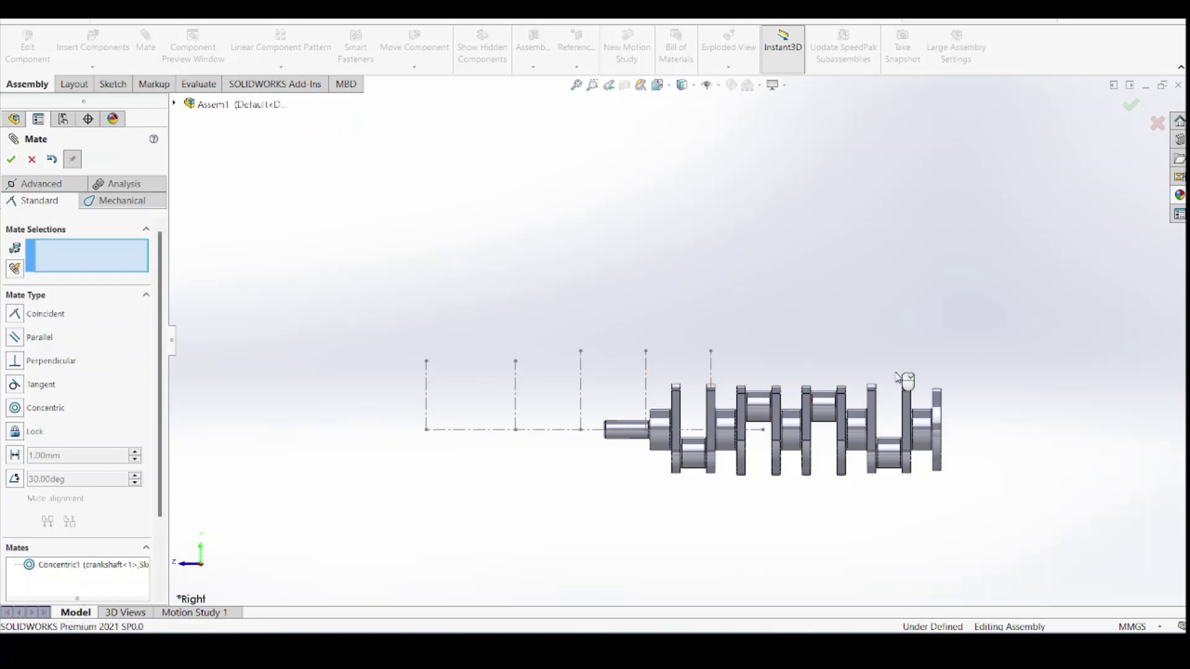
Mate the crankshaft's narrow end face coincident with the horizontal centerline's endpoint farthest from the origin, and turn the crankshaft about its axis
middle_drag(896, 373, 923, 437)
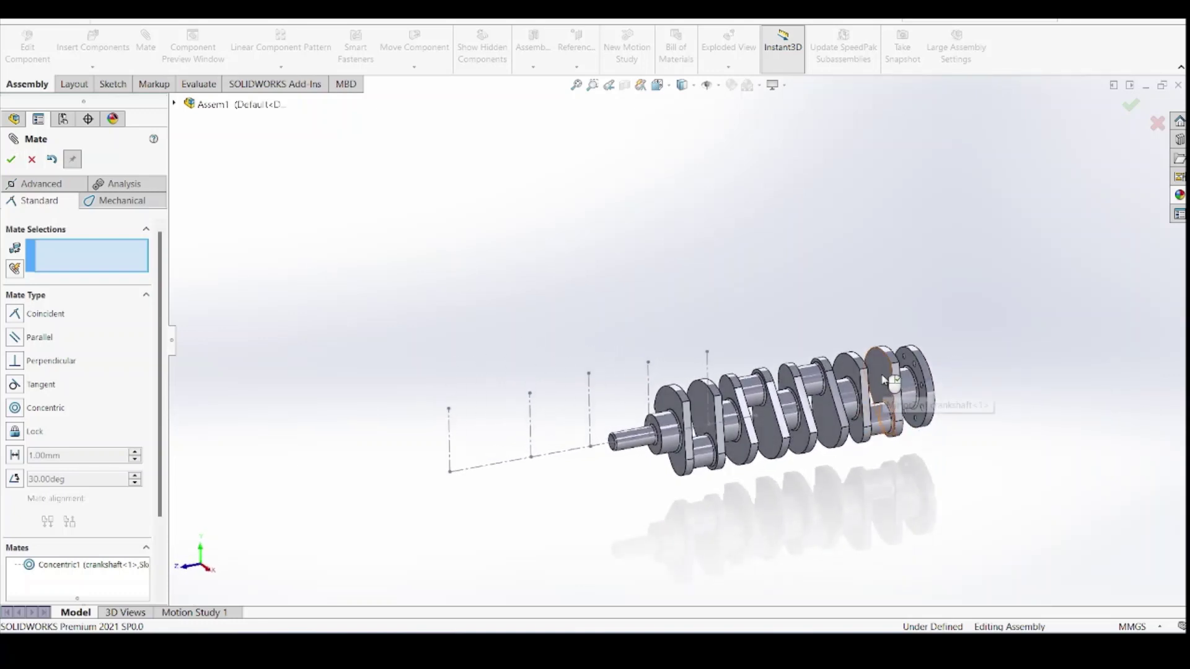
mouse_move(888, 400)
mouse_down()
mouse_move(800, 381)
mouse_move(812, 445)
mouse_move(810, 378)
mouse_move(820, 434)
mouse_move(783, 416)
mouse_move(626, 422)
mouse_move(776, 417)
mouse_up()
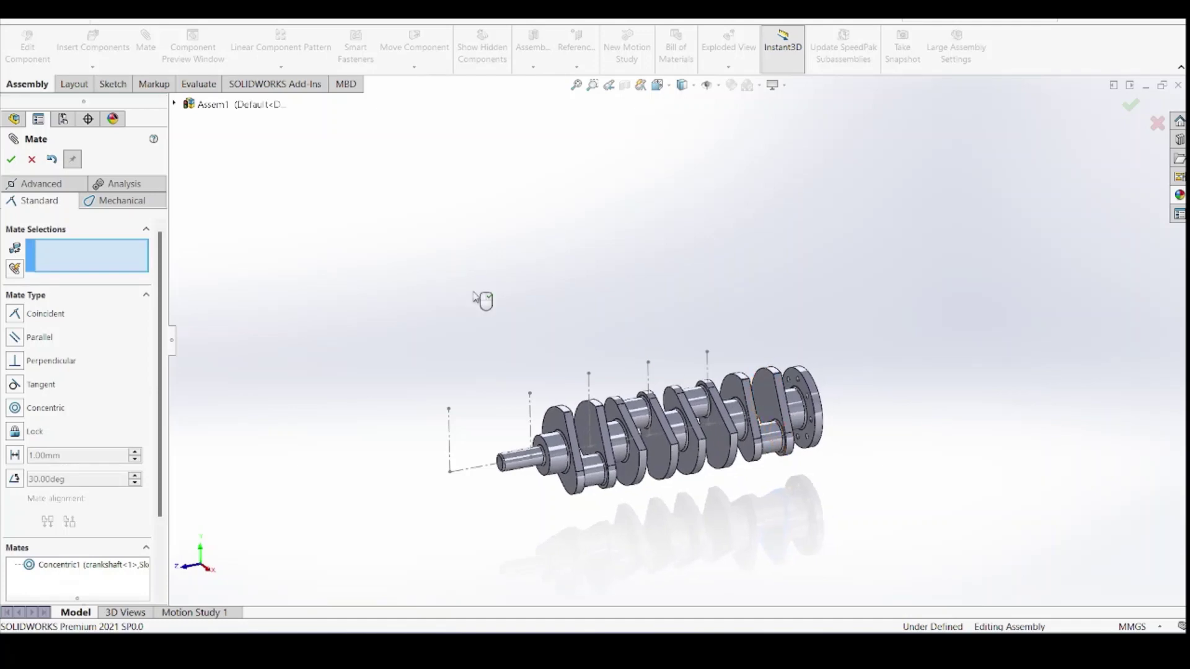
scroll(548, 444, down, 5)
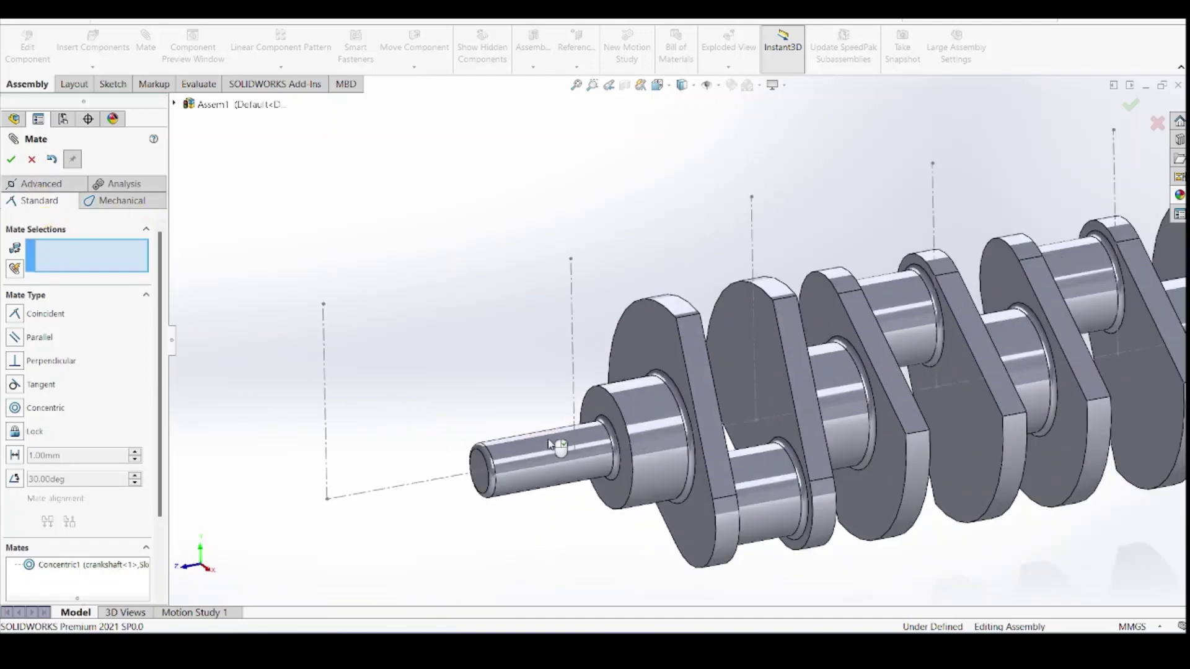
click(483, 471)
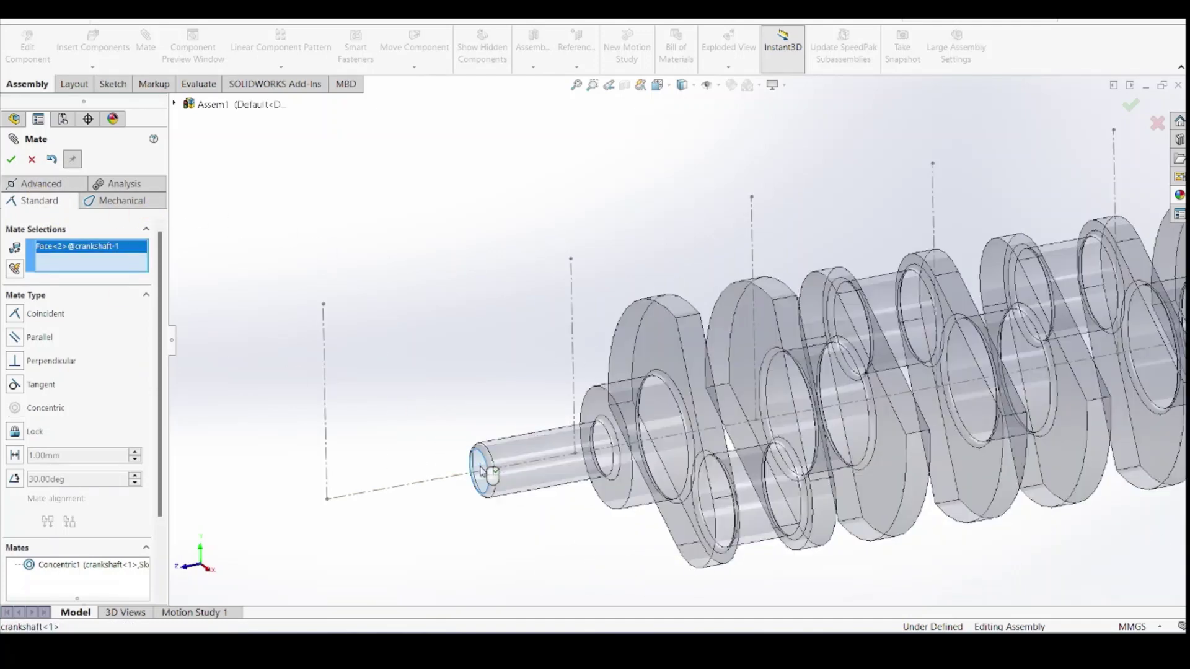
click(328, 499)
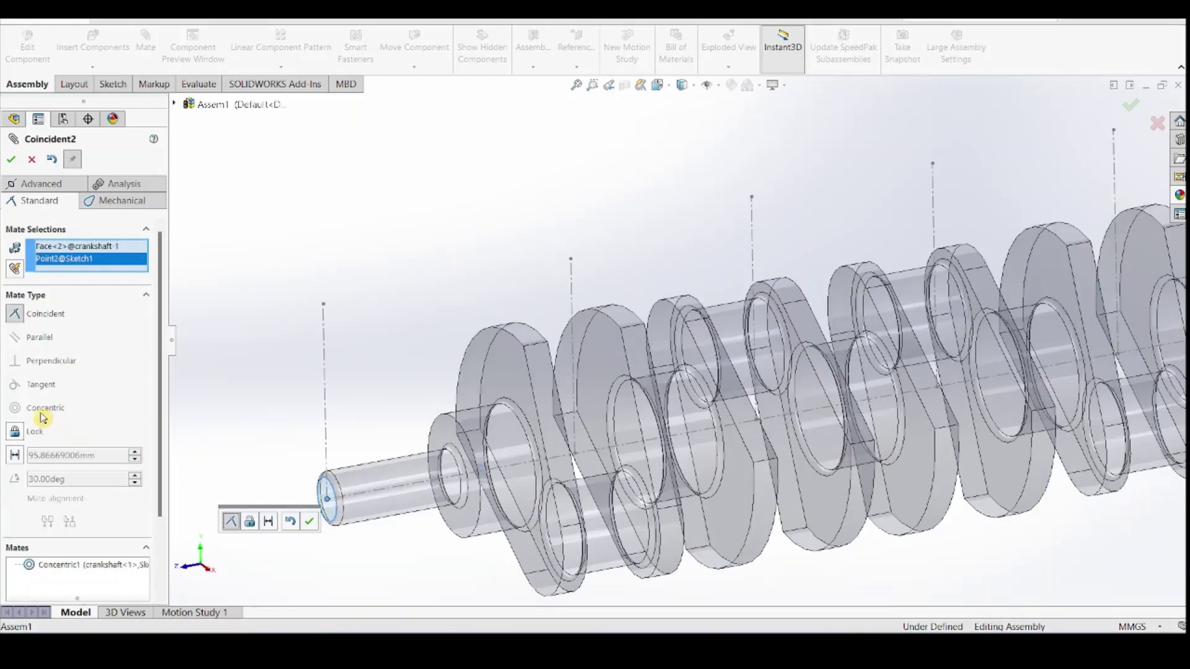
click(10, 159)
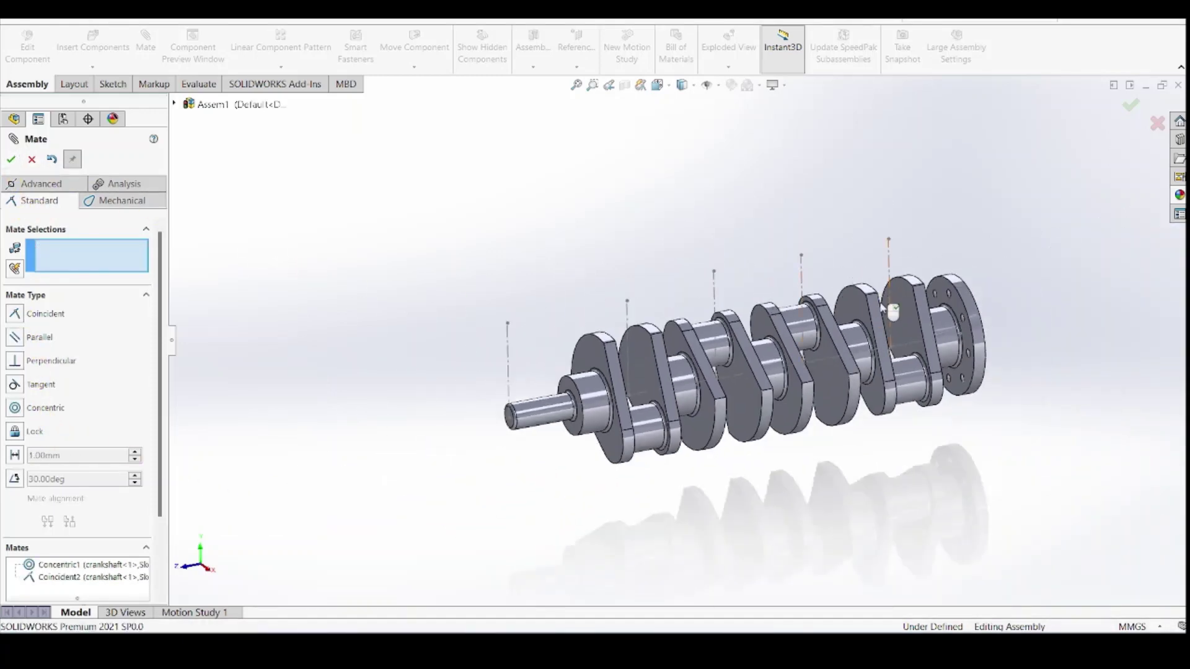
drag(638, 347, 720, 474)
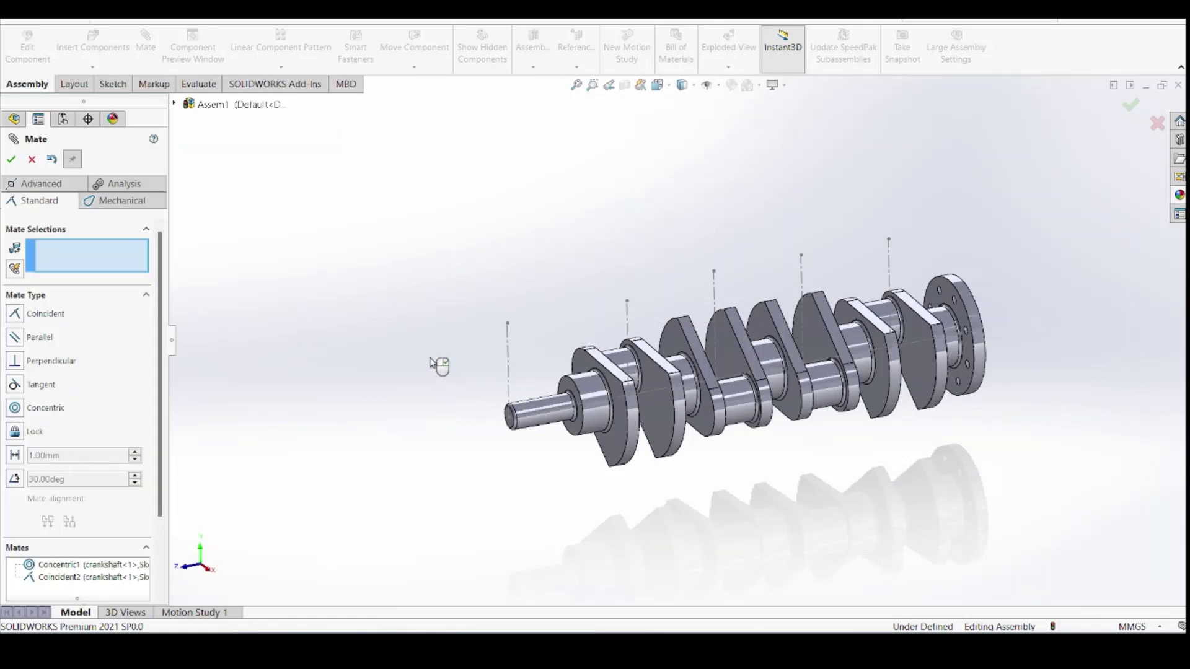
click(32, 160)
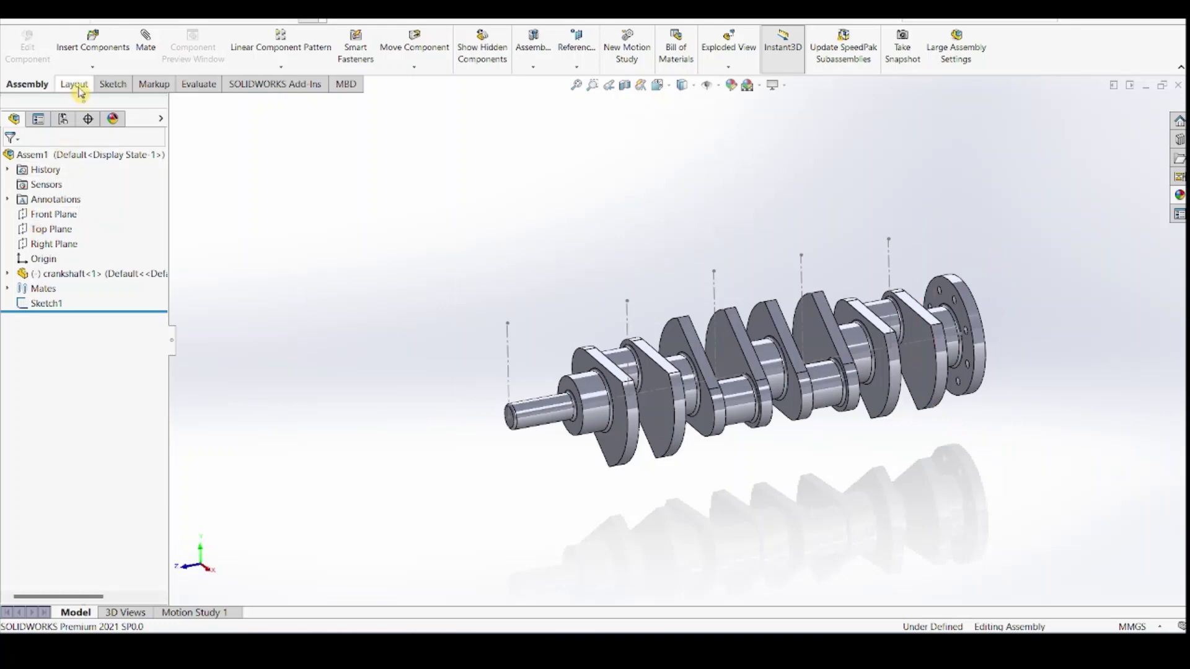
Load the piston_pin, connectingcap, connecting rod, piston_ring and Piston parts from the Engine assembly folder for insertion
click(94, 48)
click(73, 426)
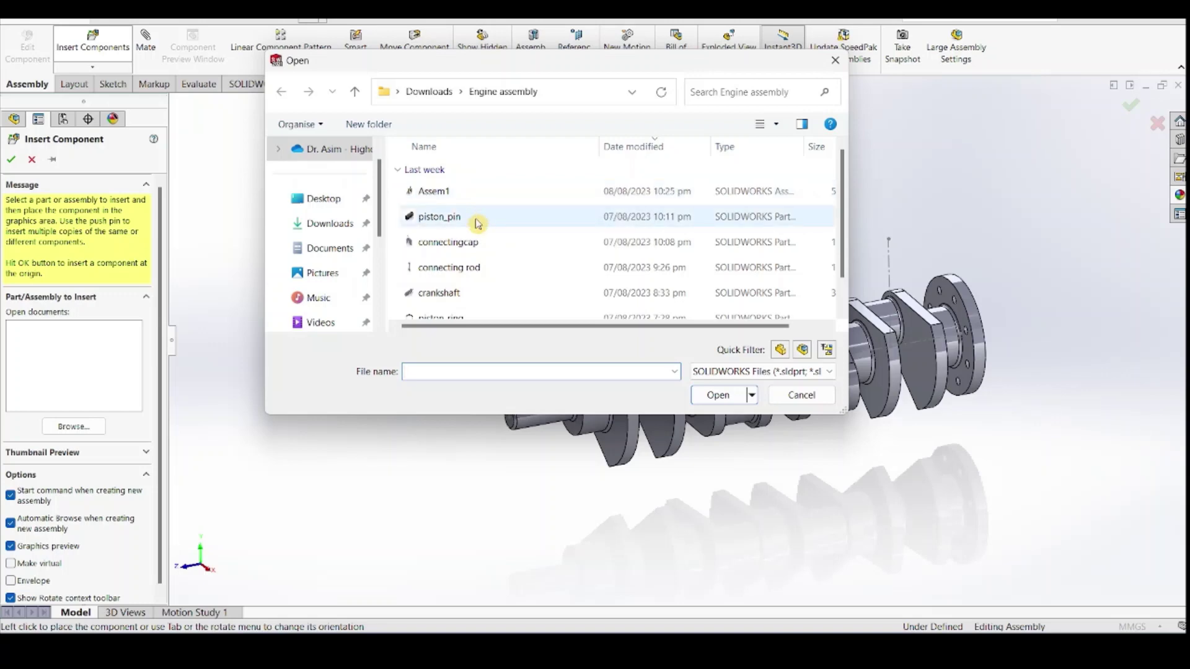
click(477, 220)
ctrl+click(474, 240)
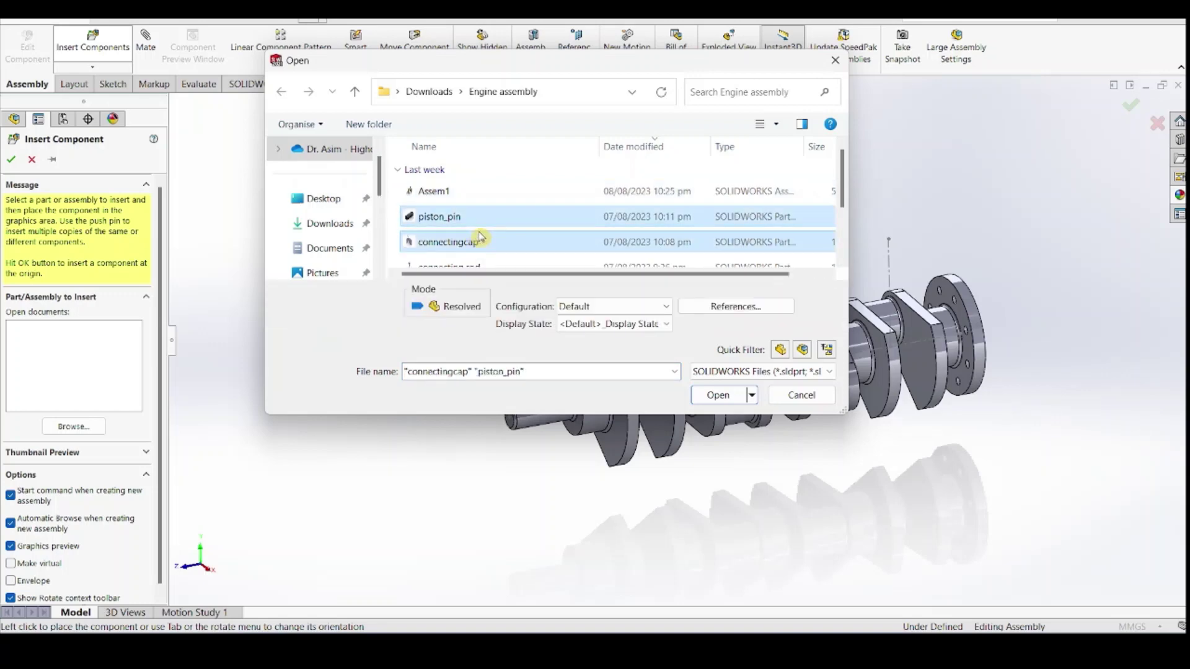
scroll(478, 236, down, 2)
ctrl+click(461, 204)
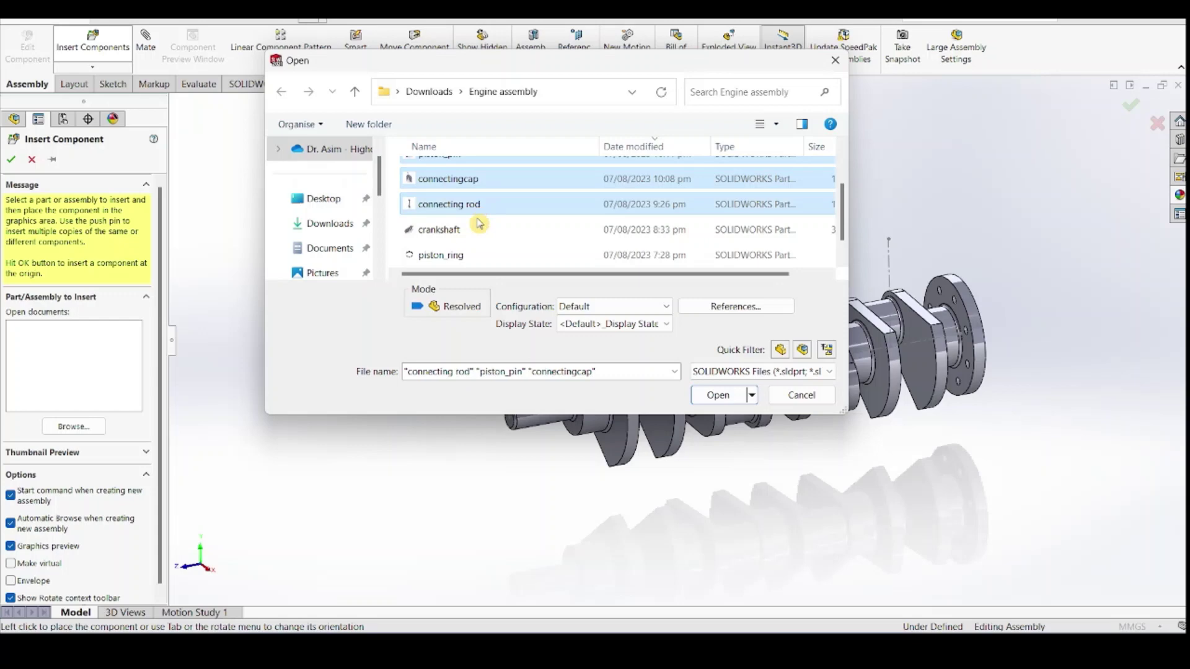
ctrl+click(468, 255)
scroll(489, 229, down, 1)
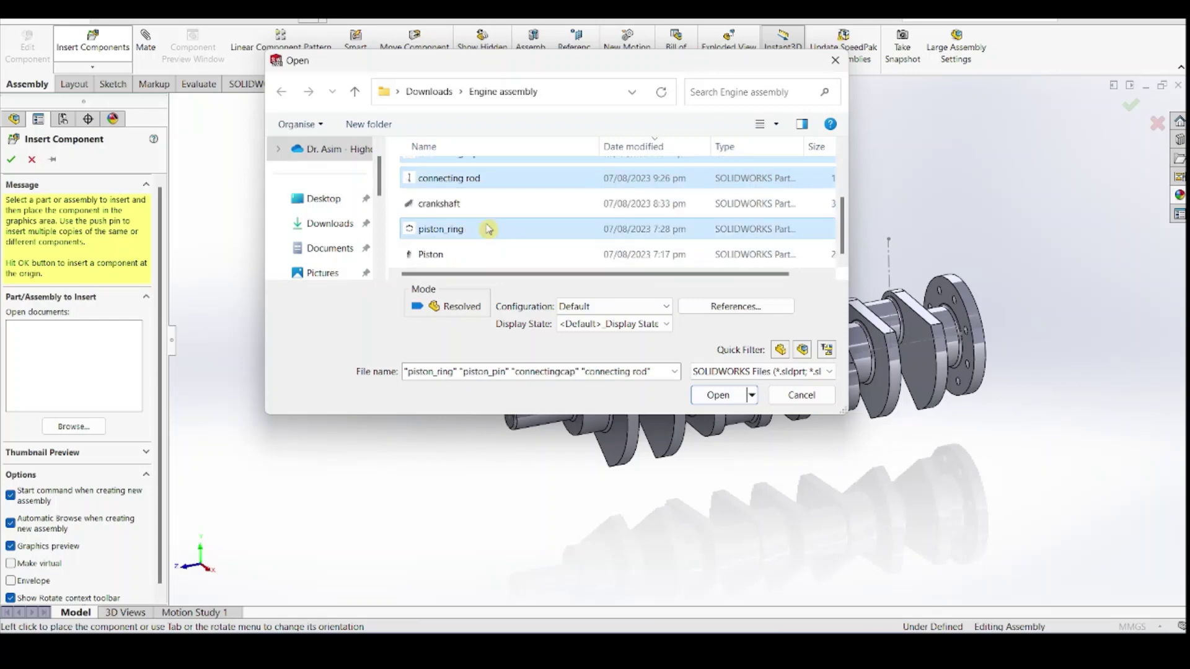
ctrl+click(466, 253)
click(733, 393)
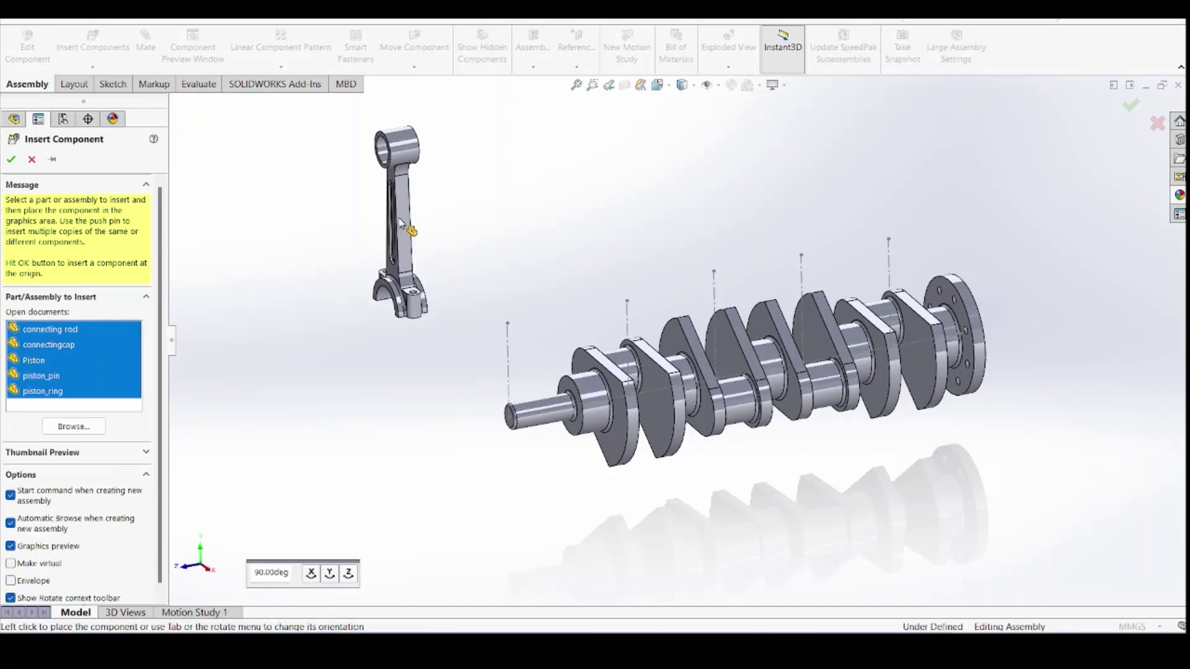
Place the connecting rod, connecting cap, piston, piston pin and piston ring in free space beside the crankshaft
click(400, 222)
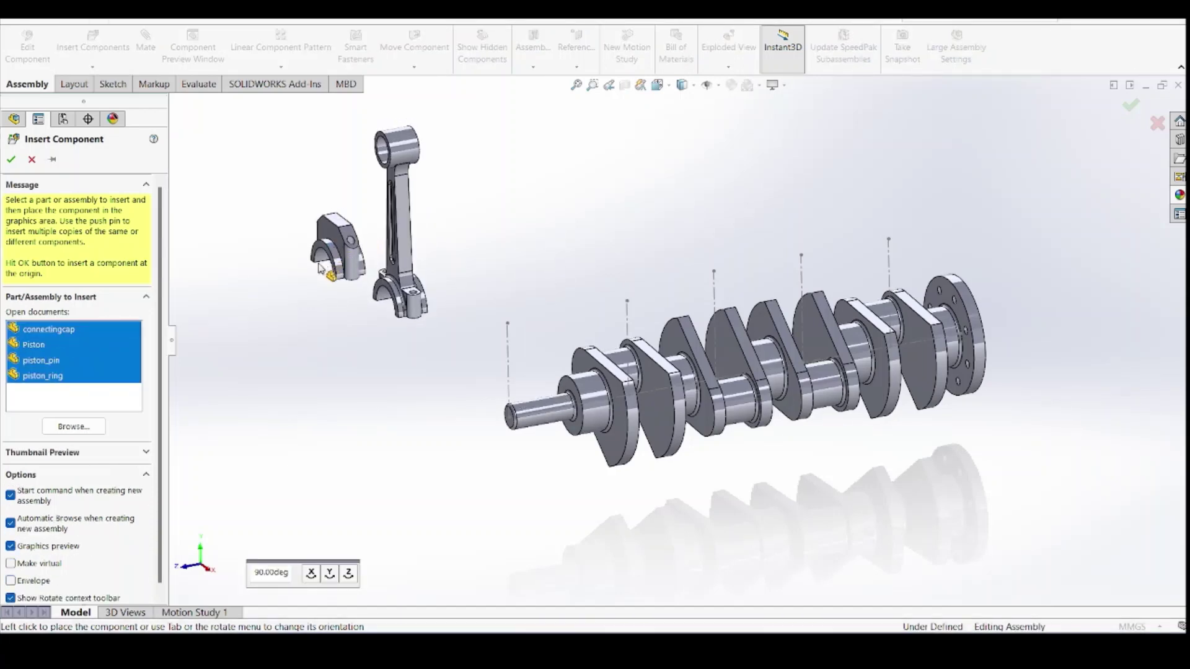
click(319, 268)
click(268, 351)
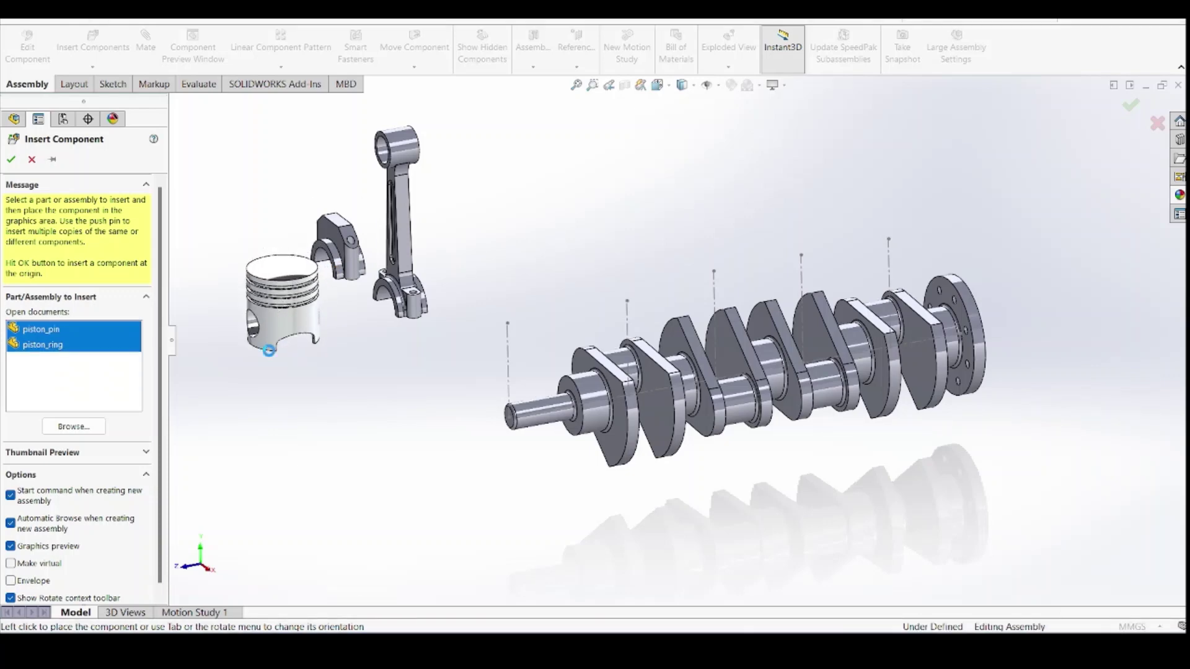
click(277, 413)
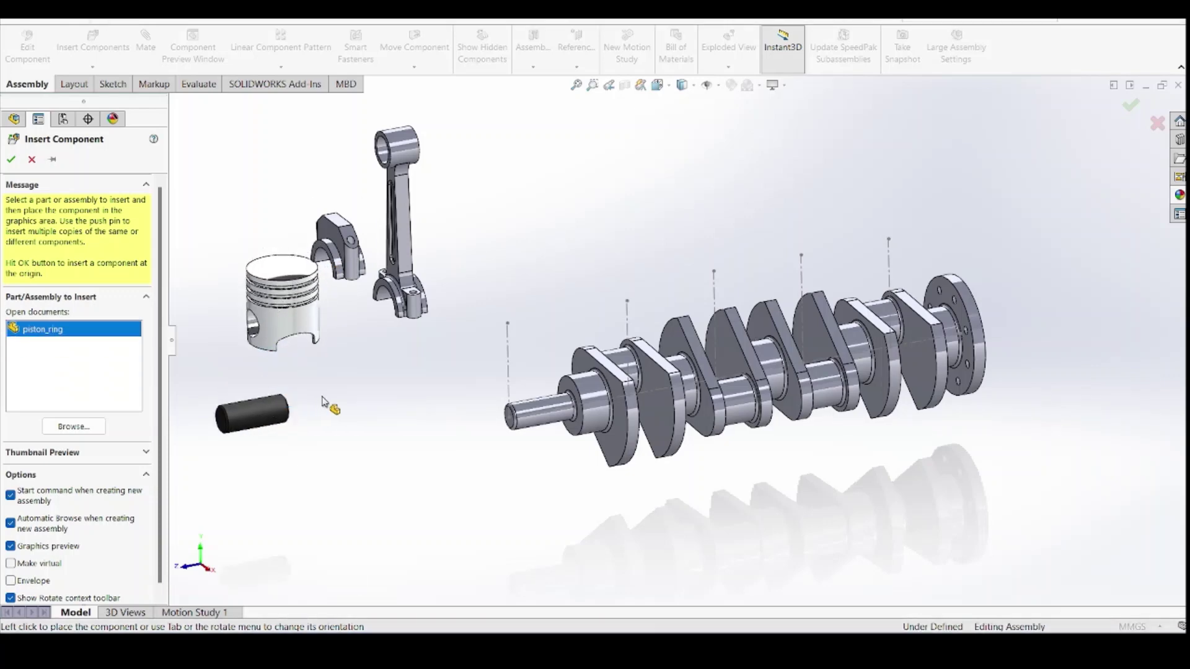
click(354, 393)
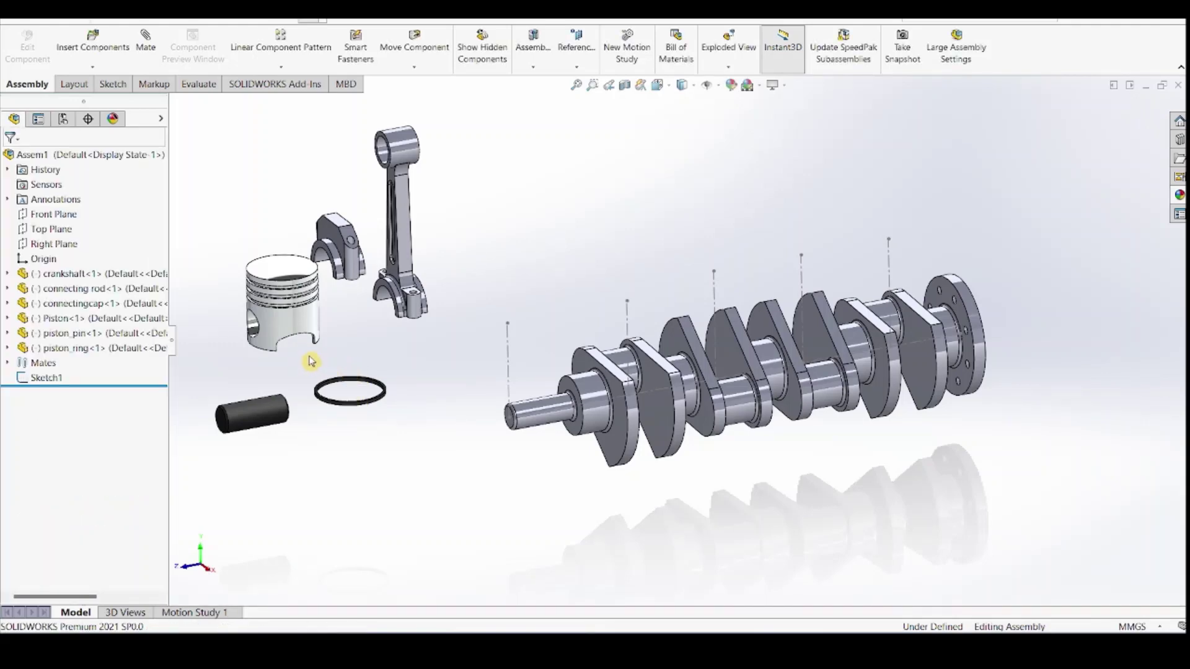
Mate the Front Plane of the piston pin coincident with the Front Plane of the piston
scroll(310, 363, down, 5)
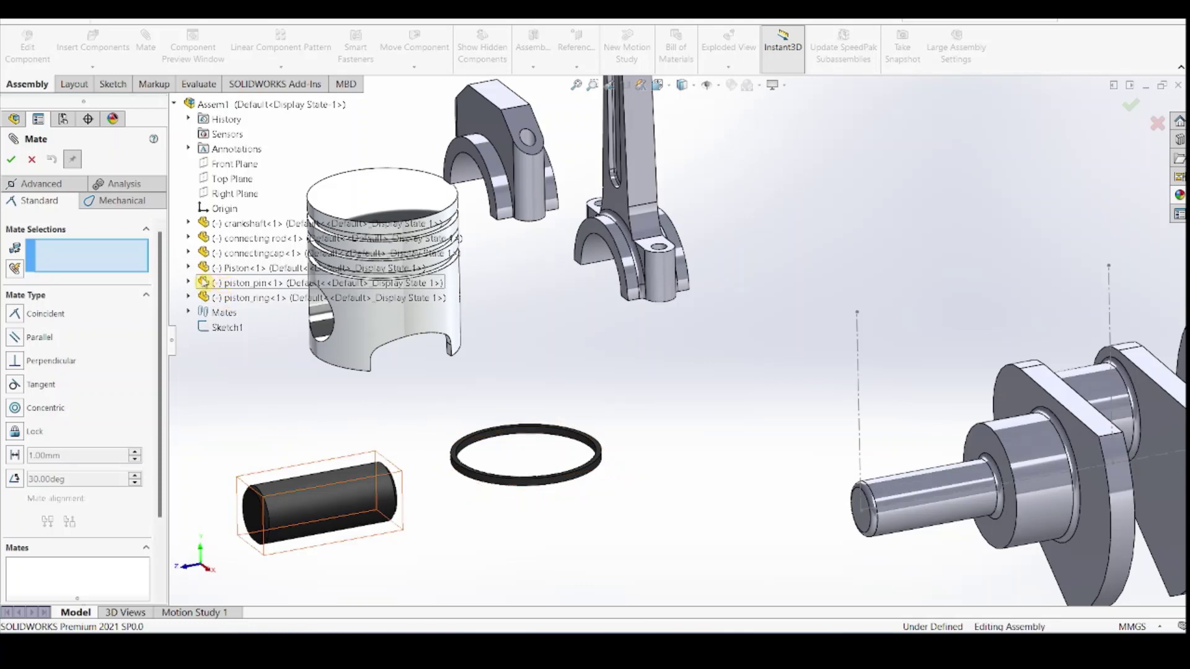
click(189, 283)
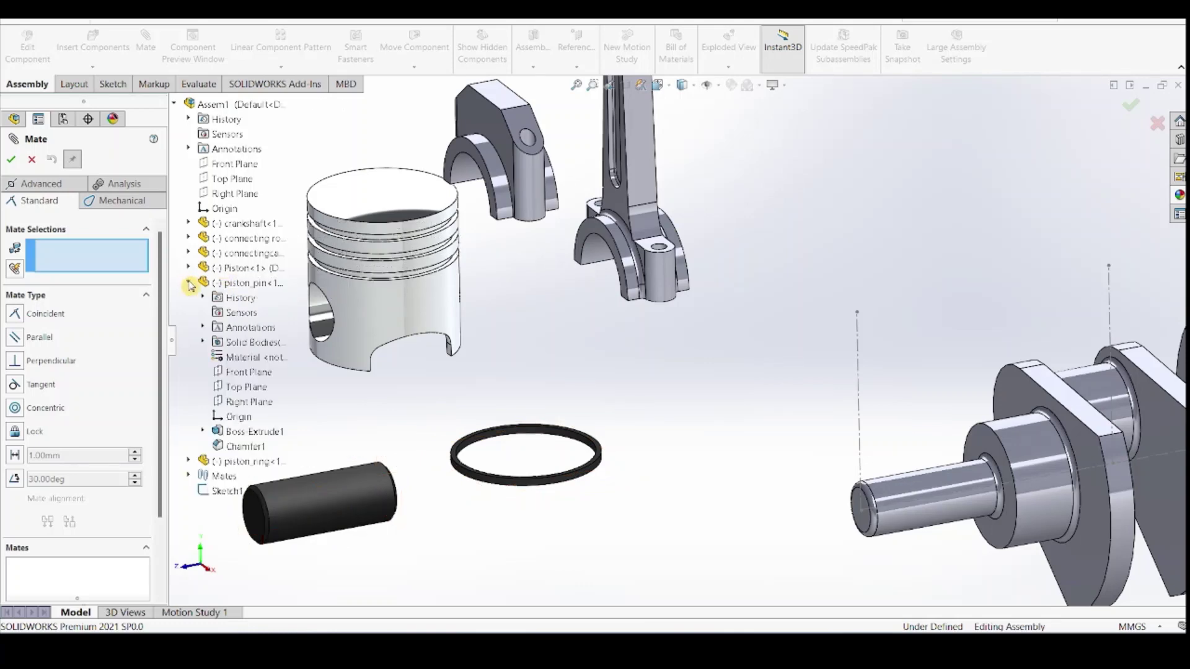
click(248, 374)
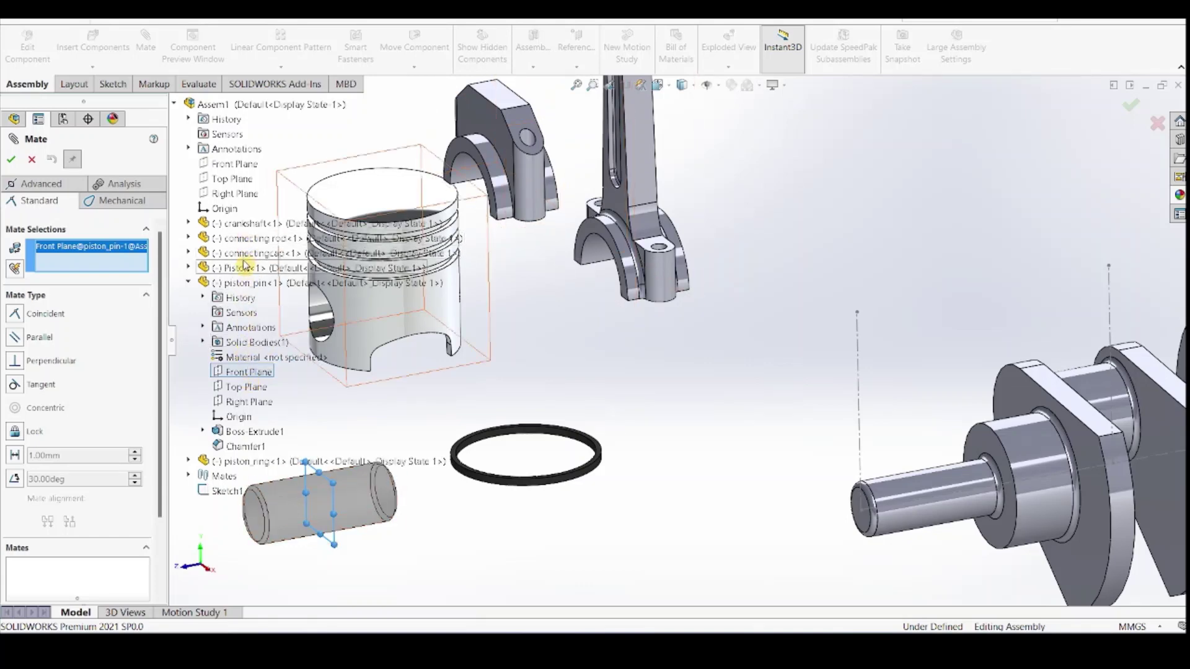
click(189, 269)
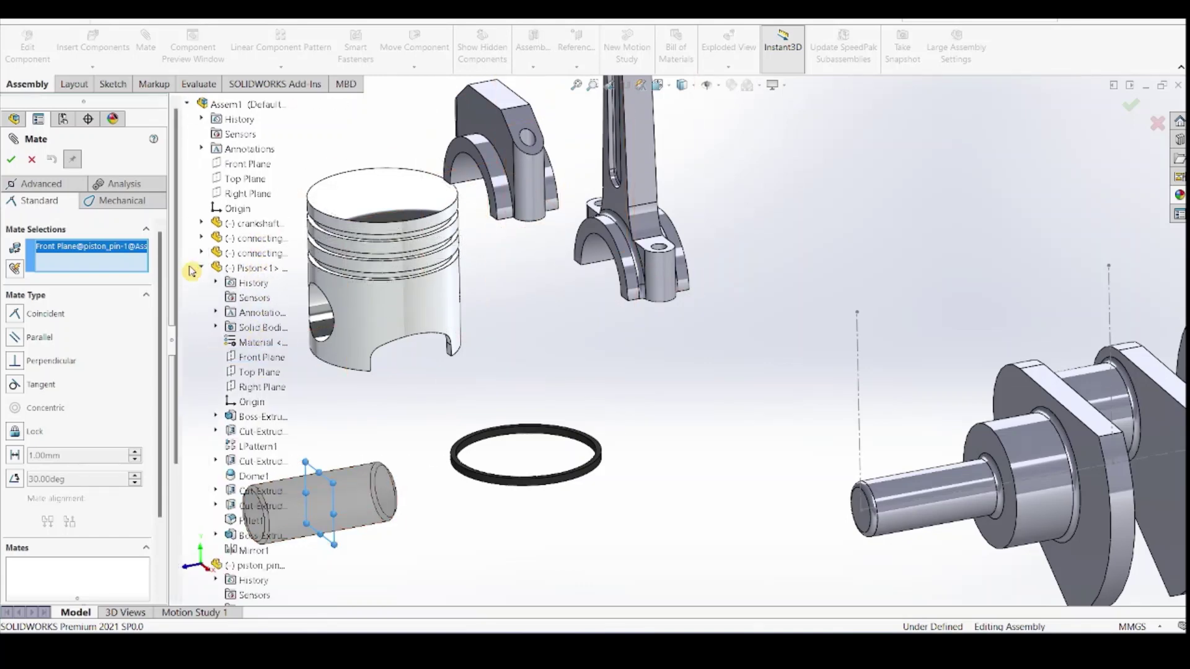
click(251, 358)
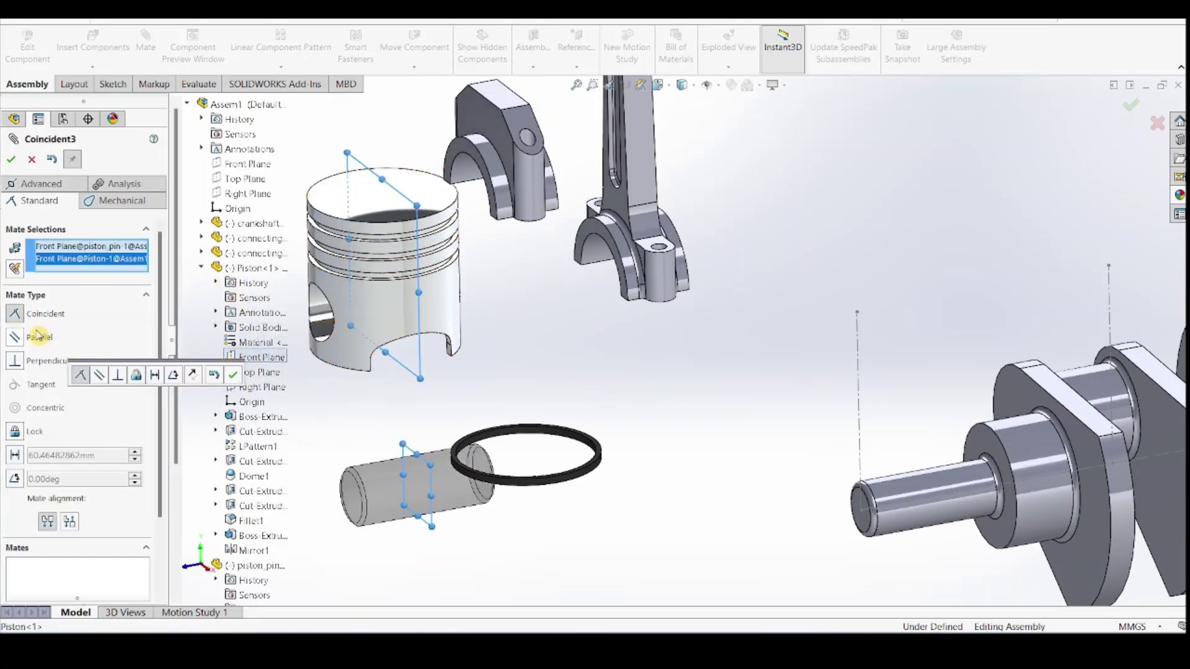
click(11, 160)
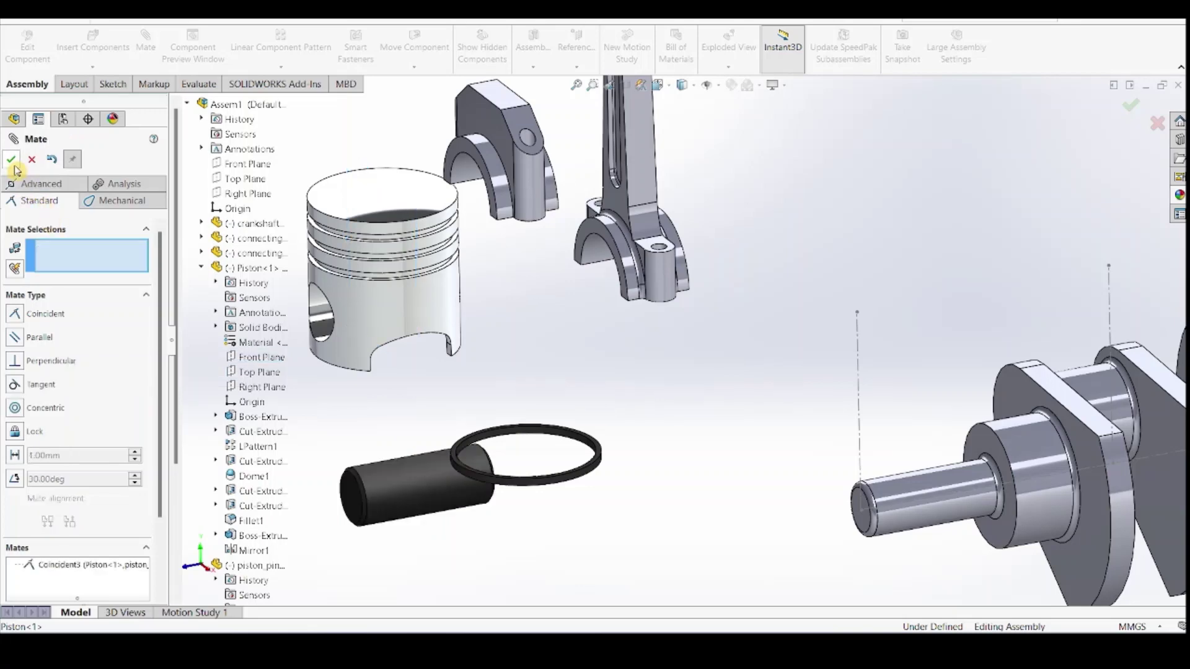
Mate the piston pin concentric with the piston's pin hole and move the piston clear of the piston ring
click(323, 319)
click(376, 486)
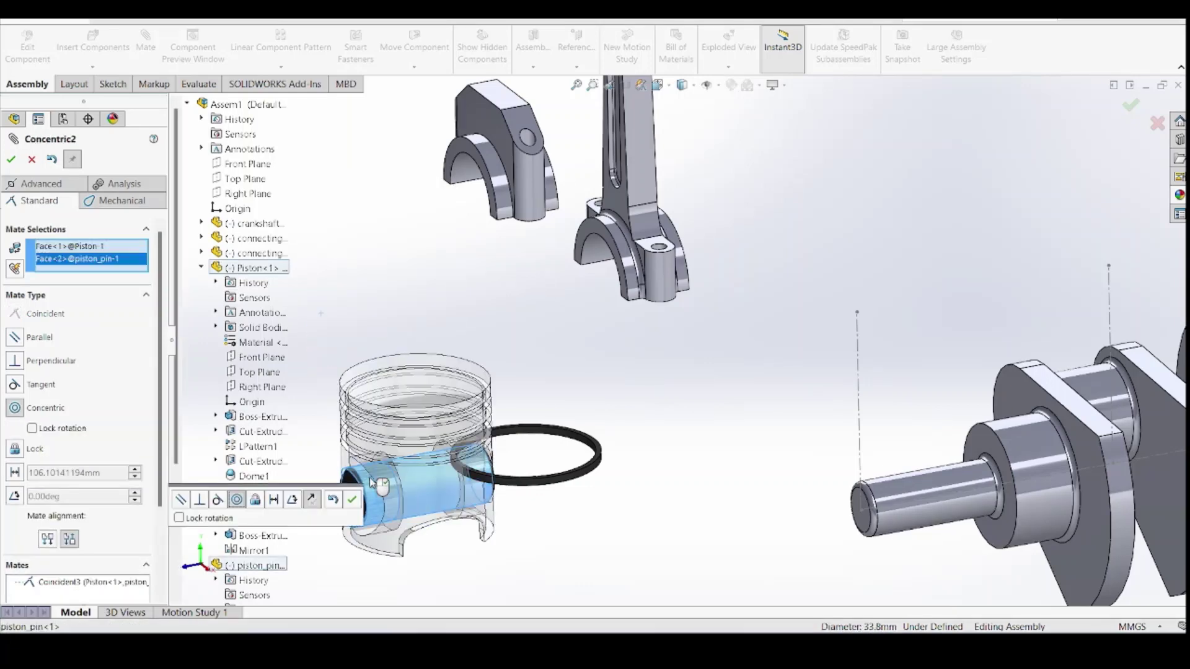
click(11, 161)
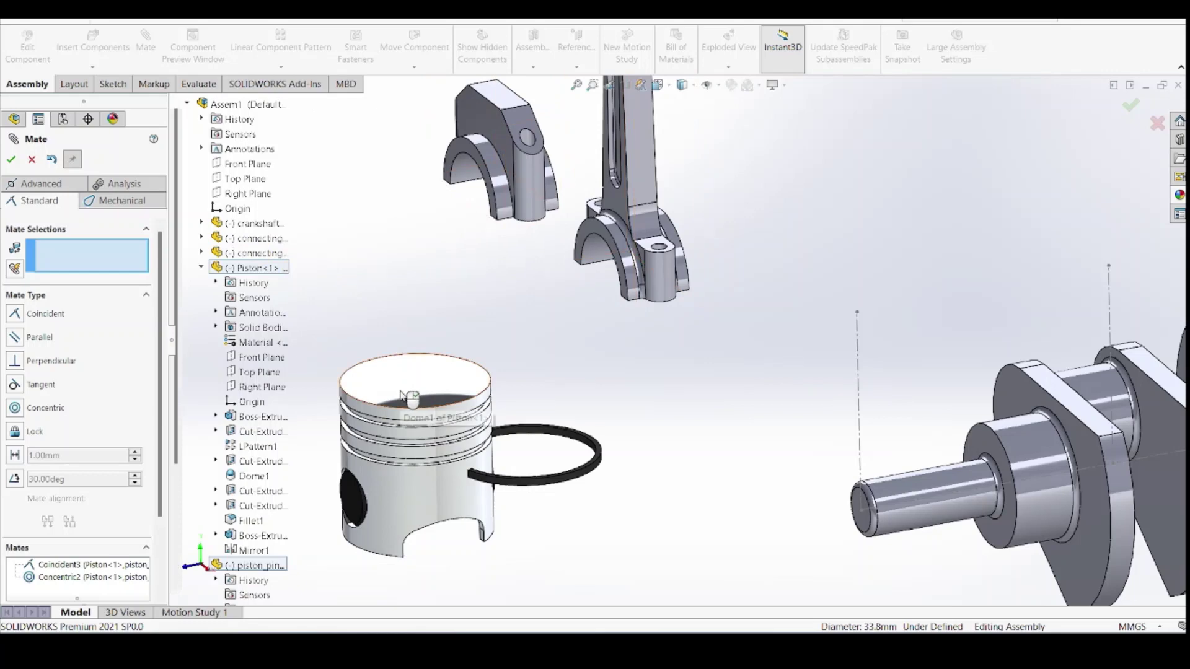
drag(396, 372, 373, 223)
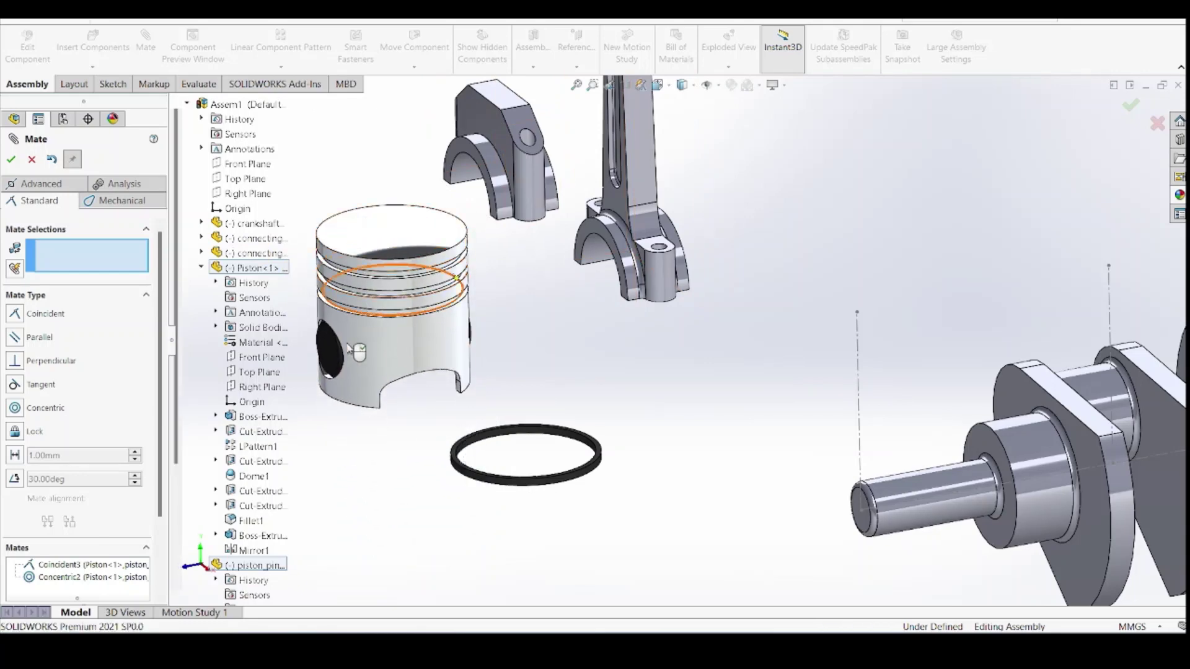
drag(327, 352, 538, 348)
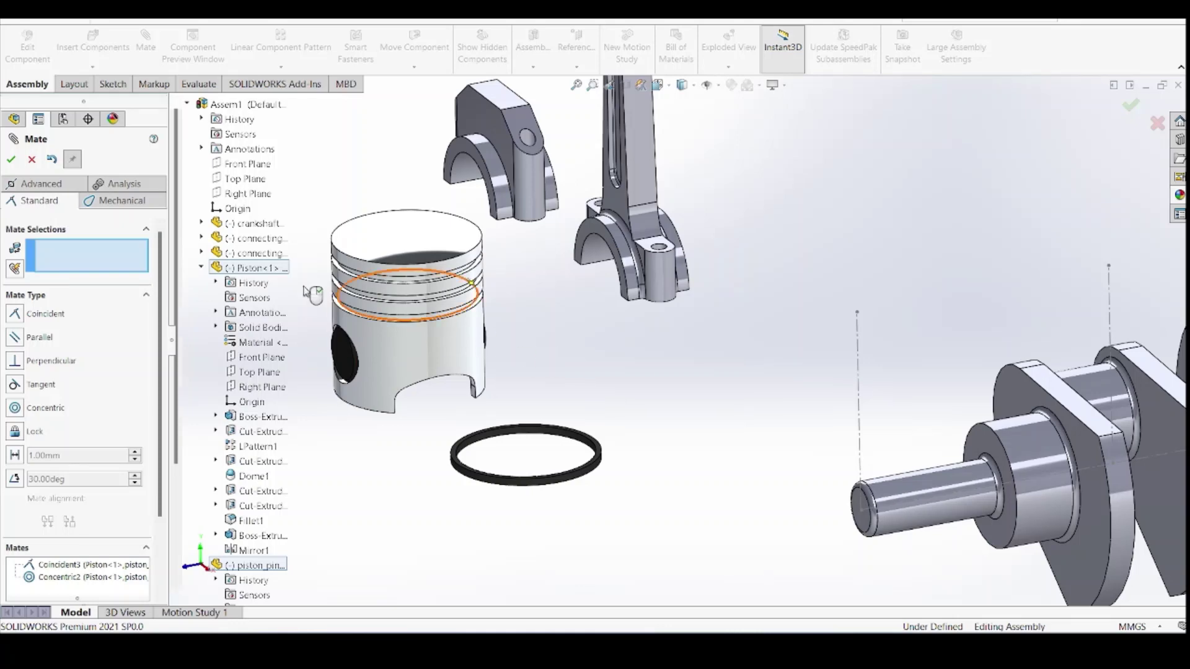
Mate the piston ring's inner face concentric with the cylindrical groove face of the piston
scroll(459, 274, down, 6)
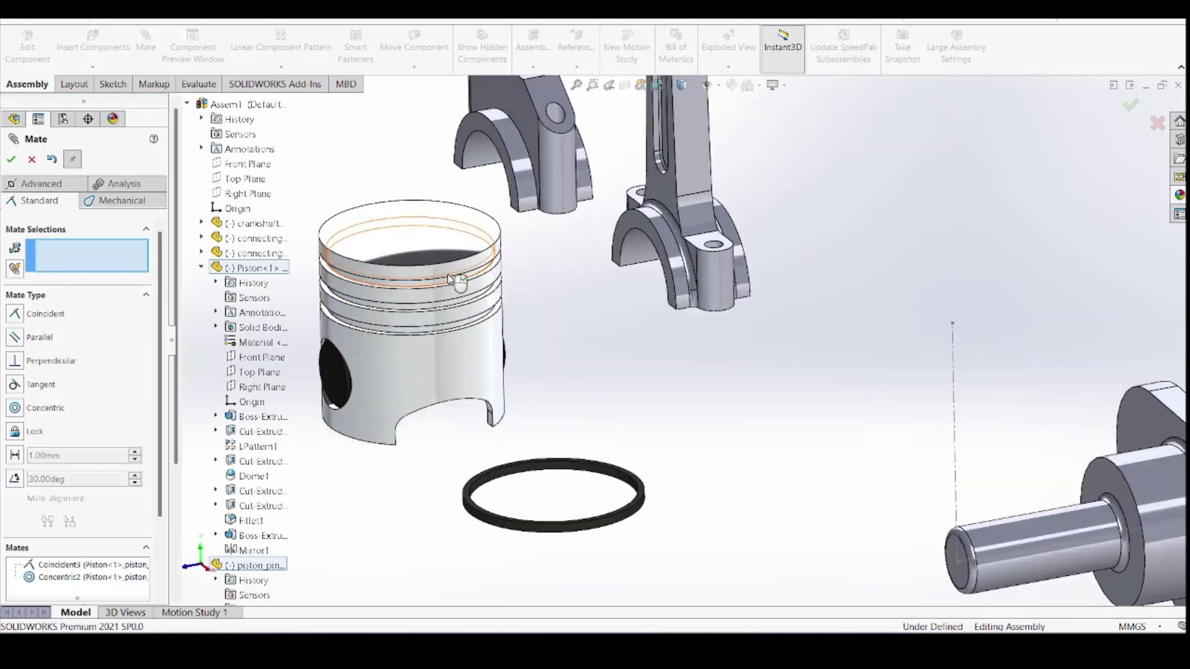
click(459, 335)
scroll(461, 338, up, 8)
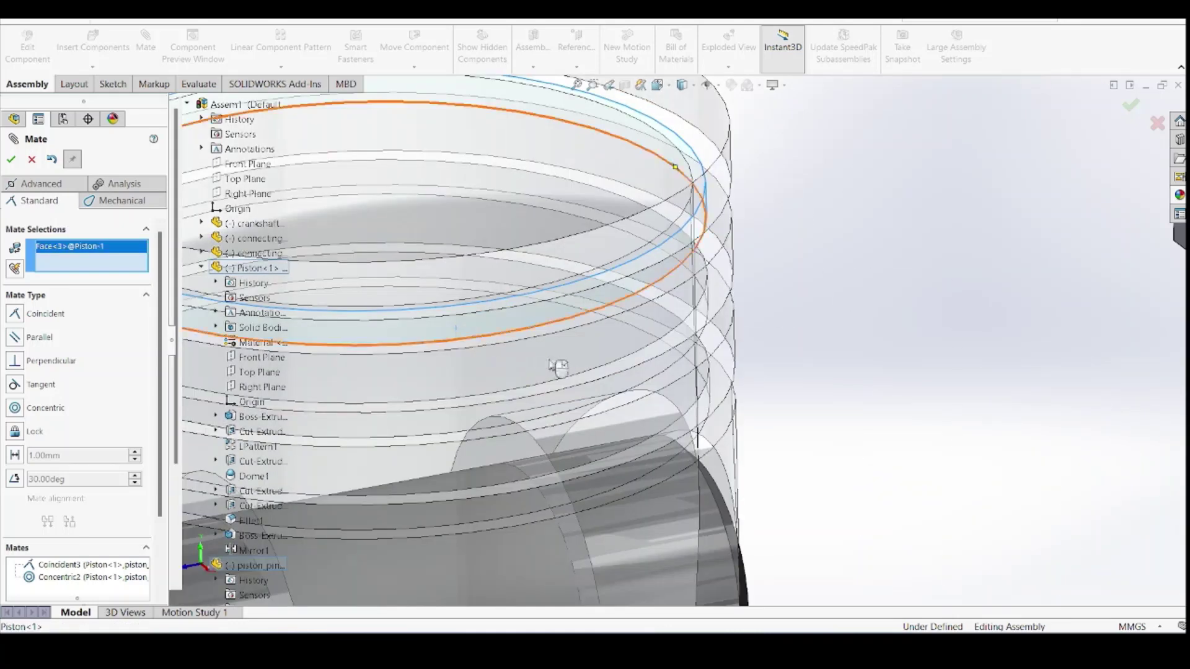
scroll(696, 438, down, 5)
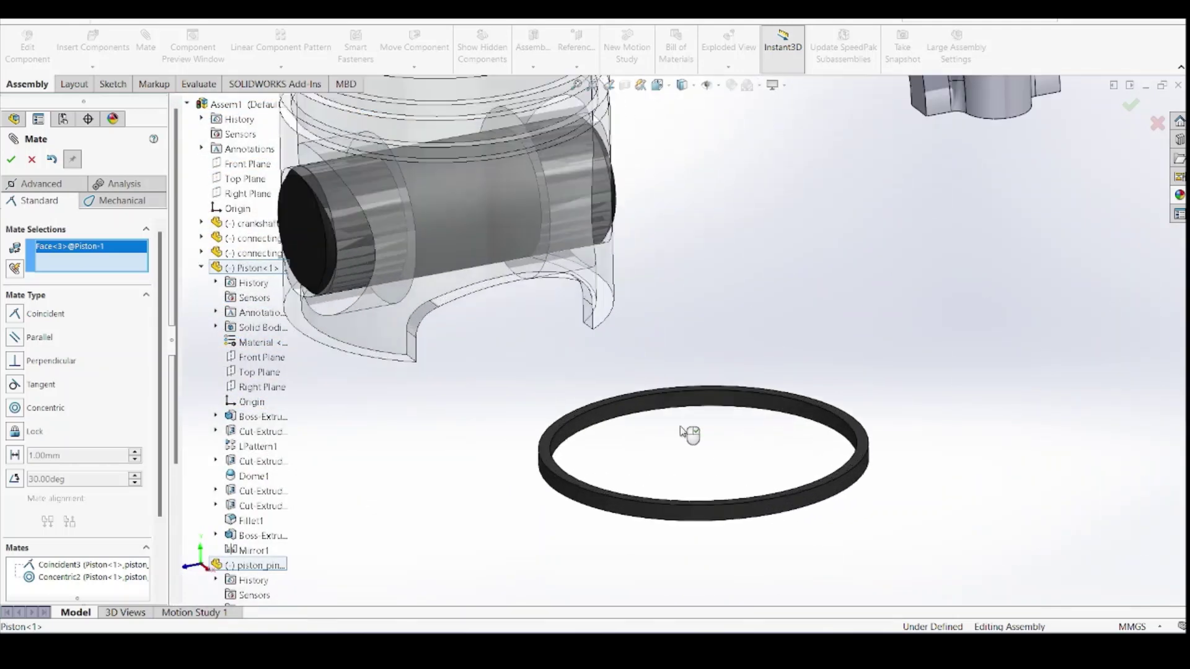
click(649, 409)
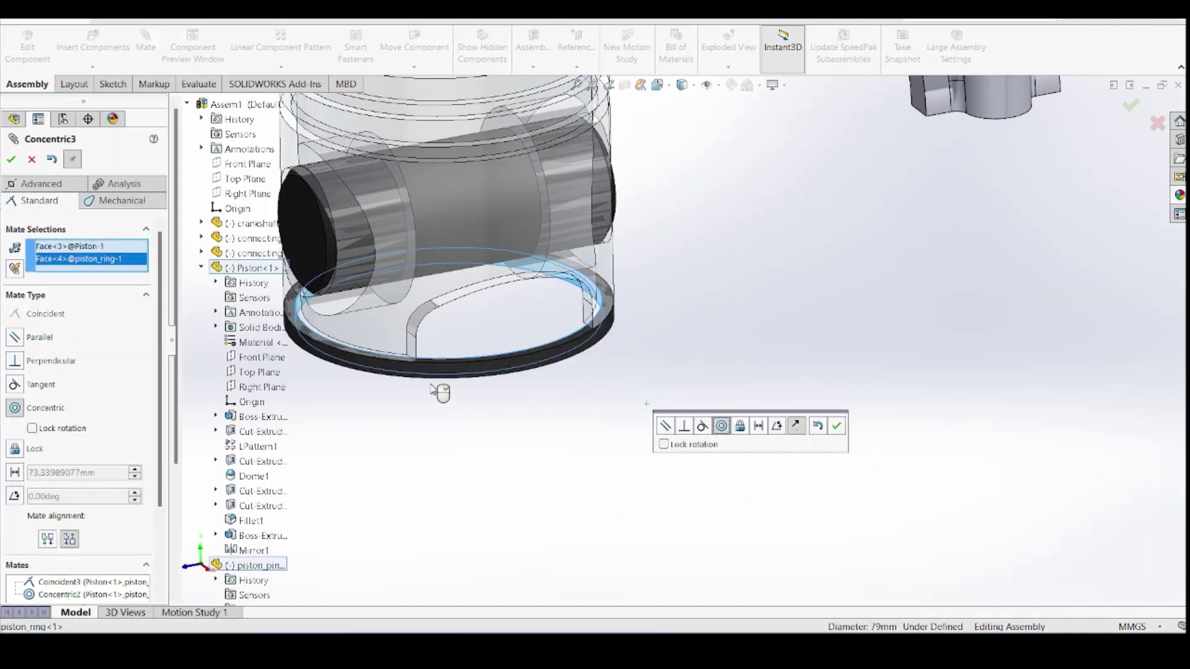
click(10, 161)
Move the ring above the piston and mate its underside coincident with the lower side face of the piston's uppermost groove
scroll(396, 335, up, 3)
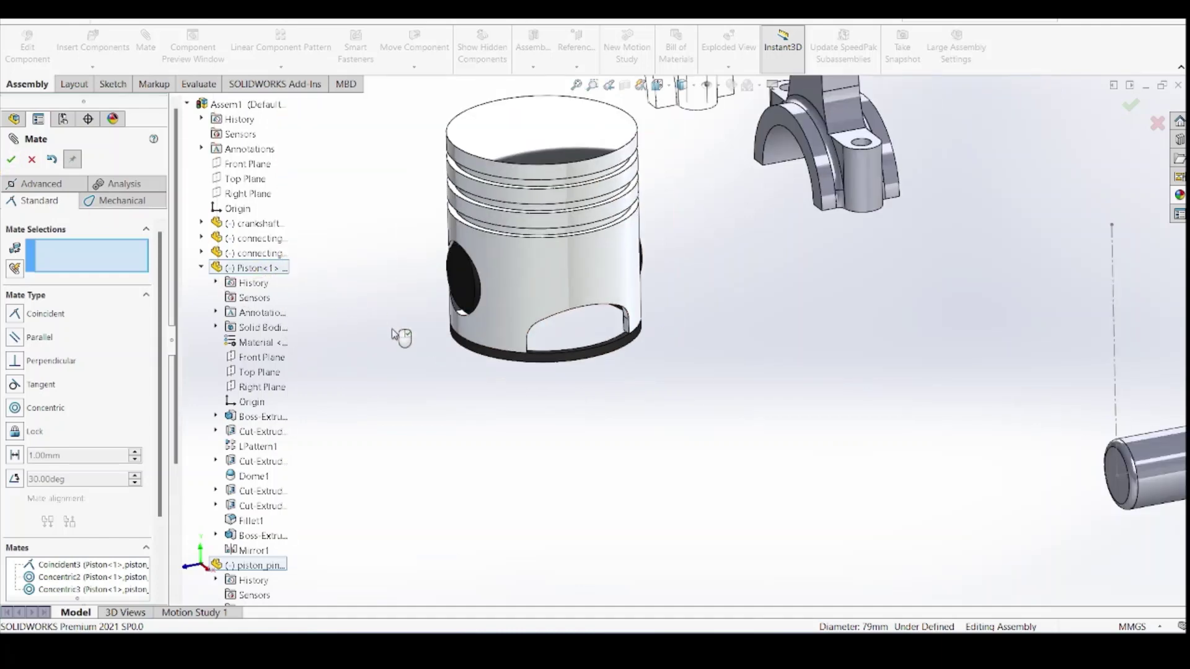
drag(567, 356, 557, 87)
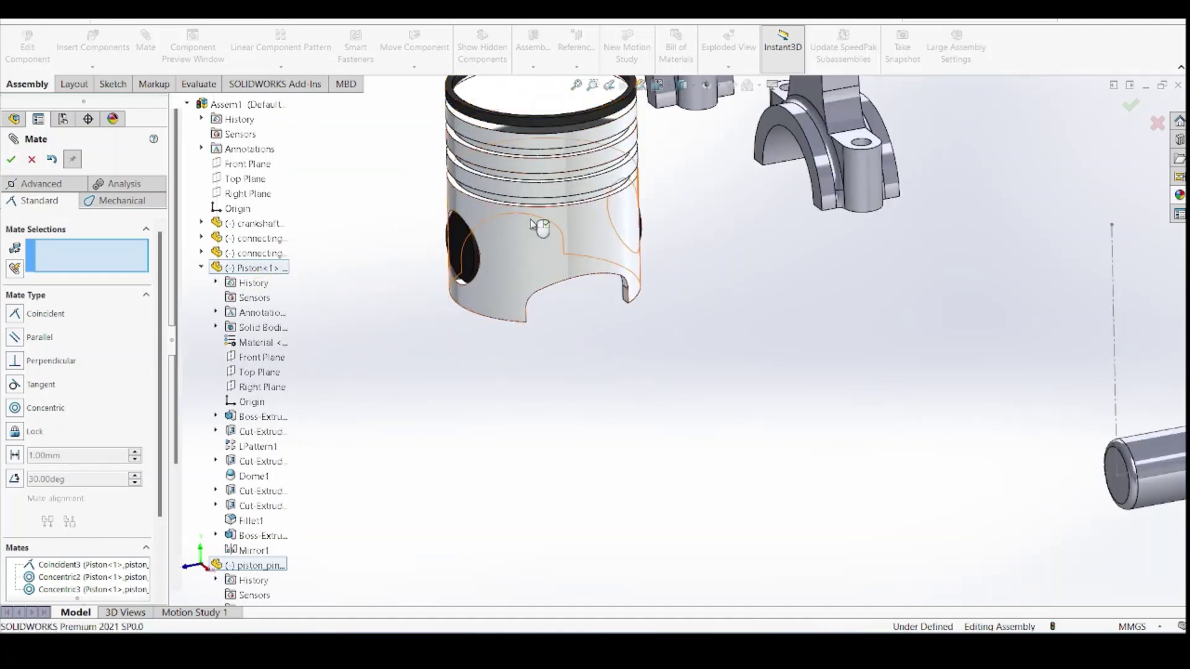
scroll(620, 205, down, 5)
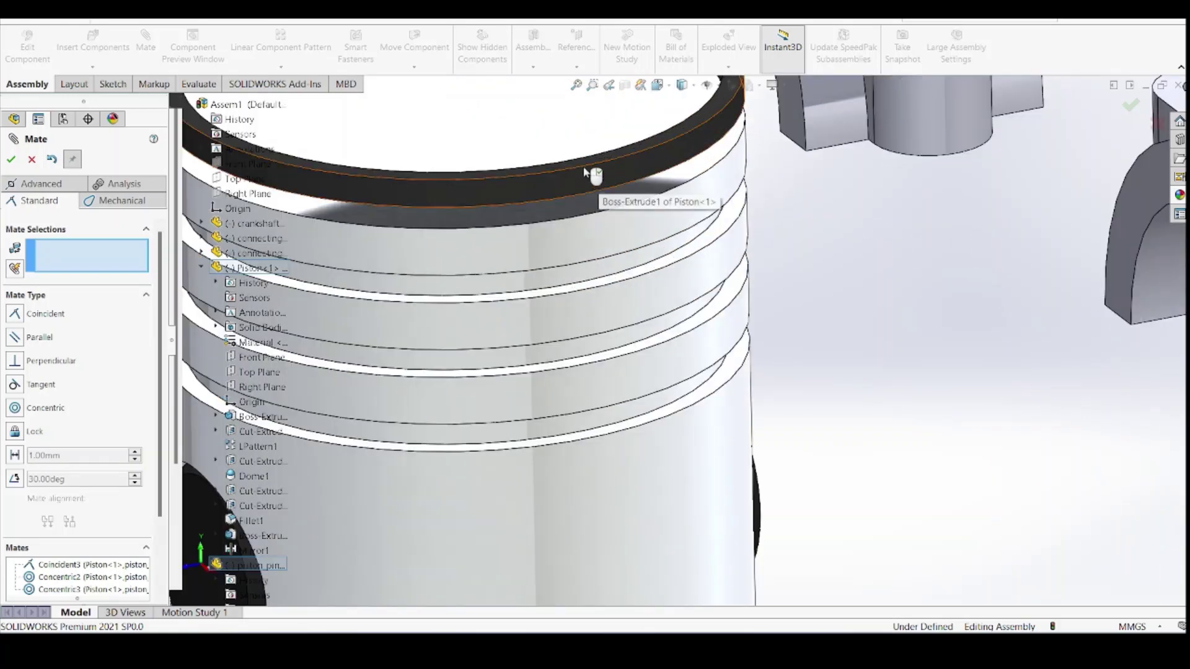
middle_drag(606, 213, 608, 120)
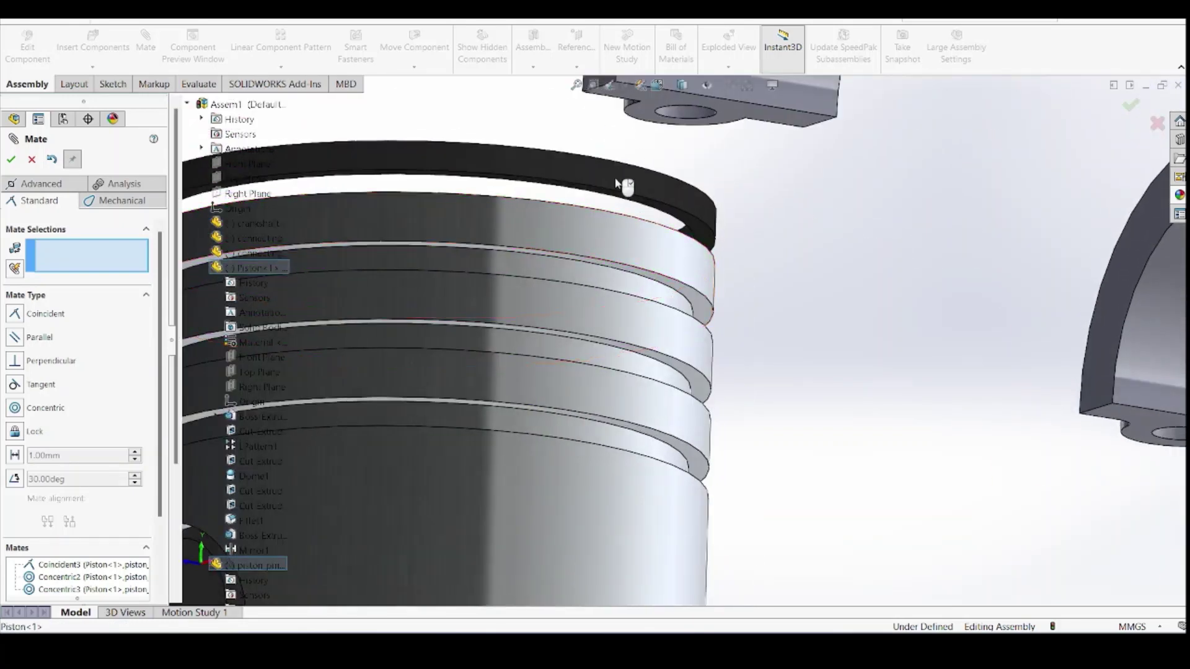
click(693, 231)
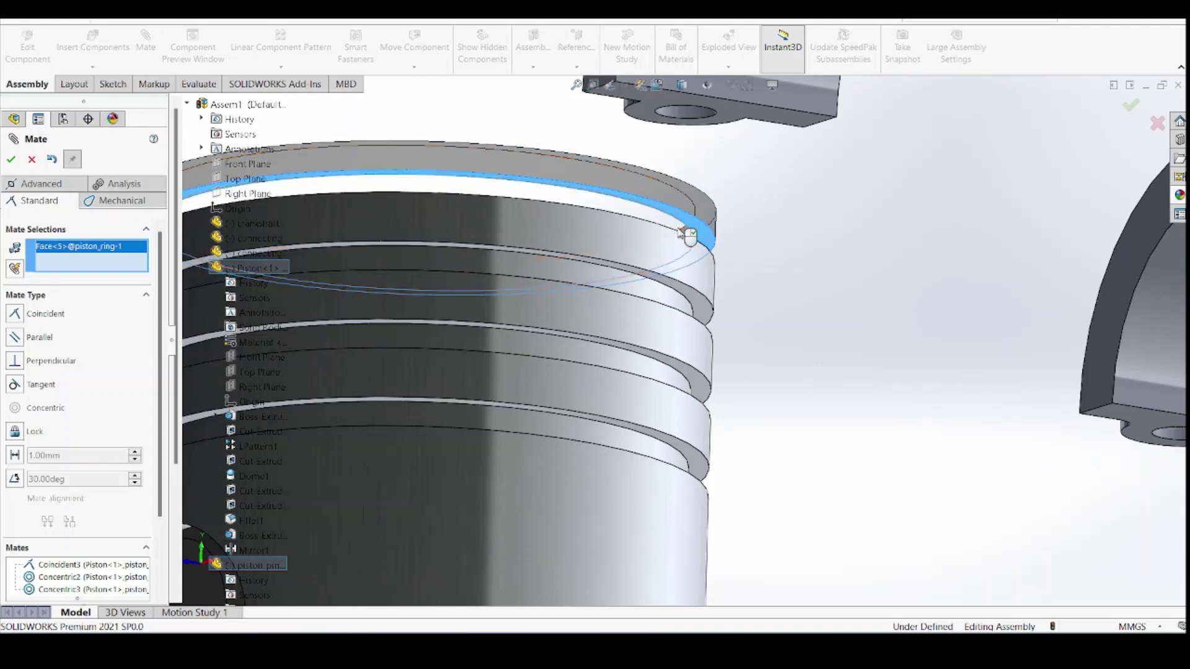
middle_drag(690, 236, 691, 356)
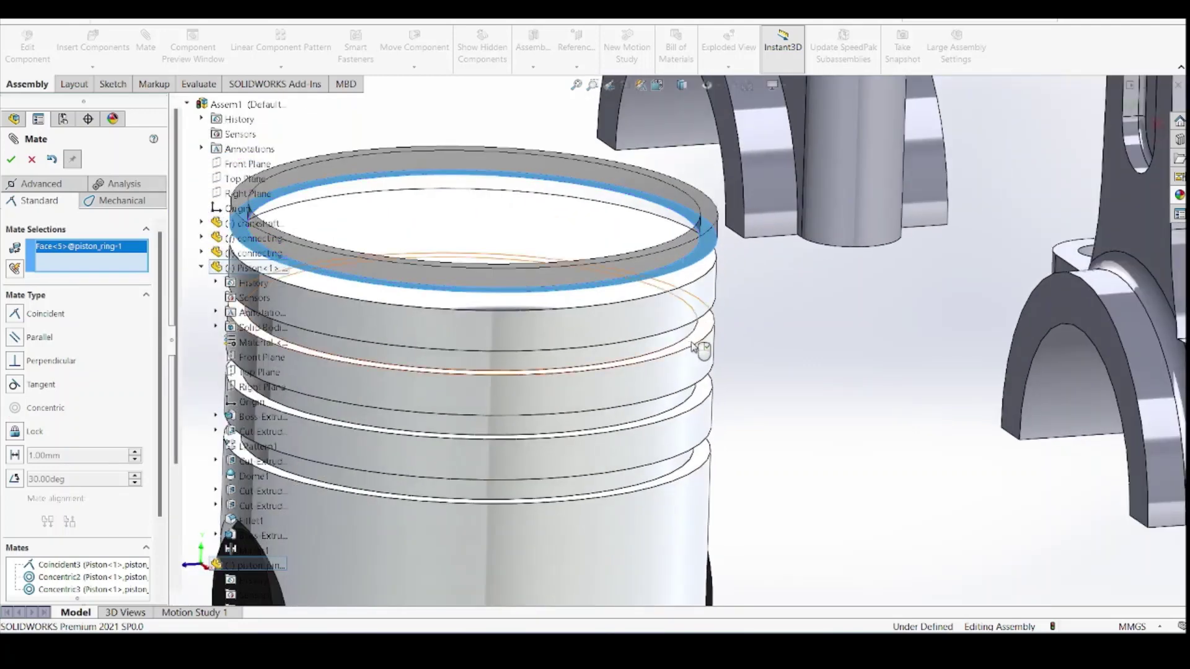
click(693, 345)
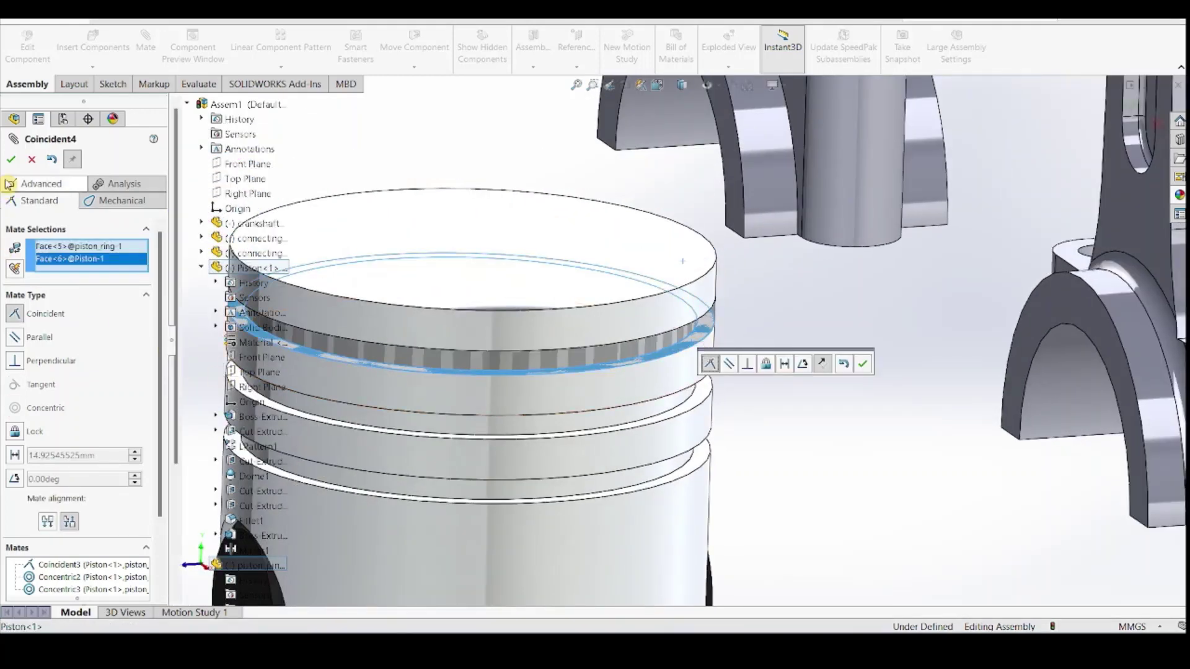
click(13, 161)
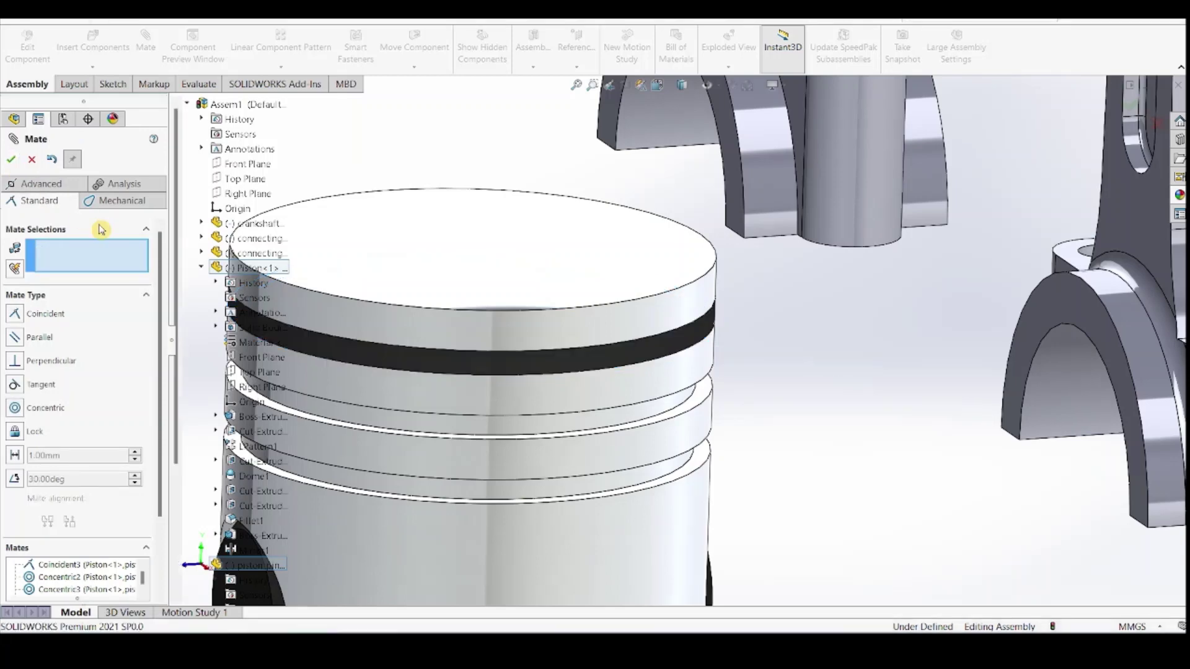
click(11, 160)
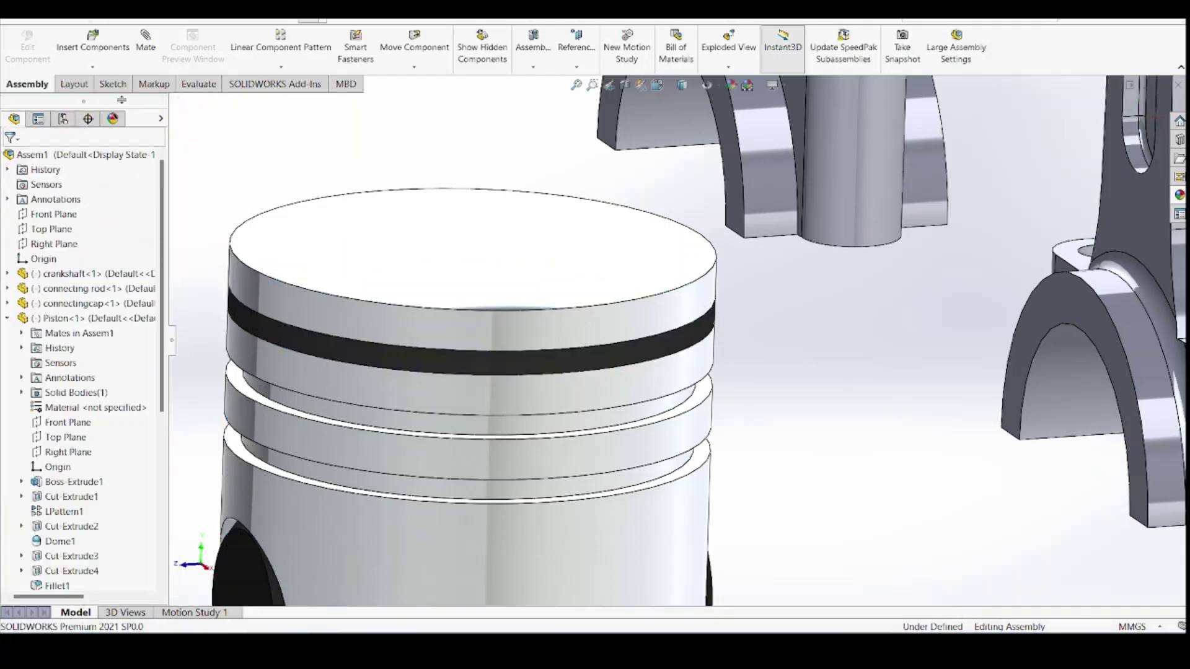
Copy the piston ring with its mates into the piston's middle groove, using that groove's cylindrical and lower side faces as references
click(93, 68)
click(90, 129)
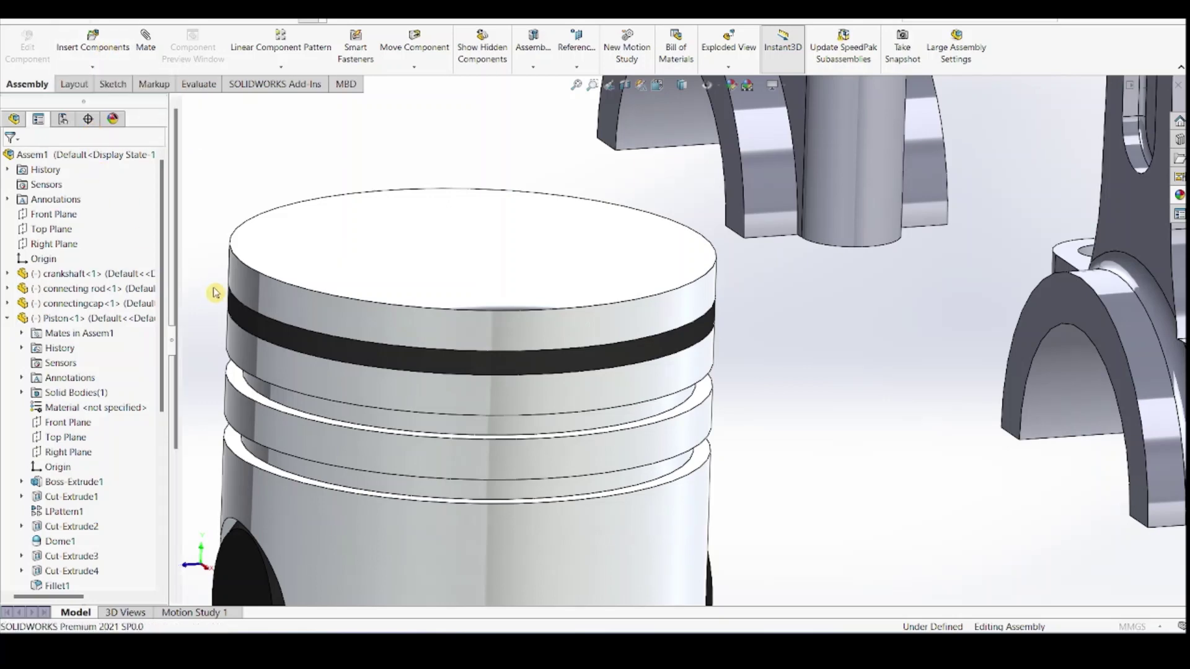
click(567, 364)
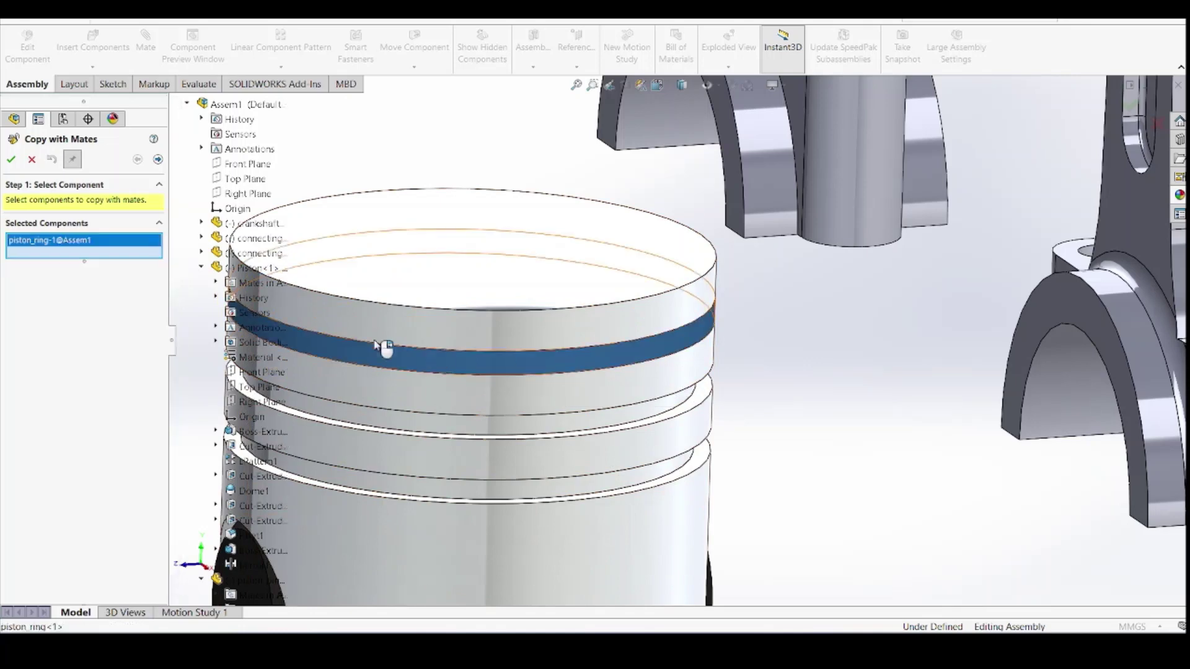
click(158, 159)
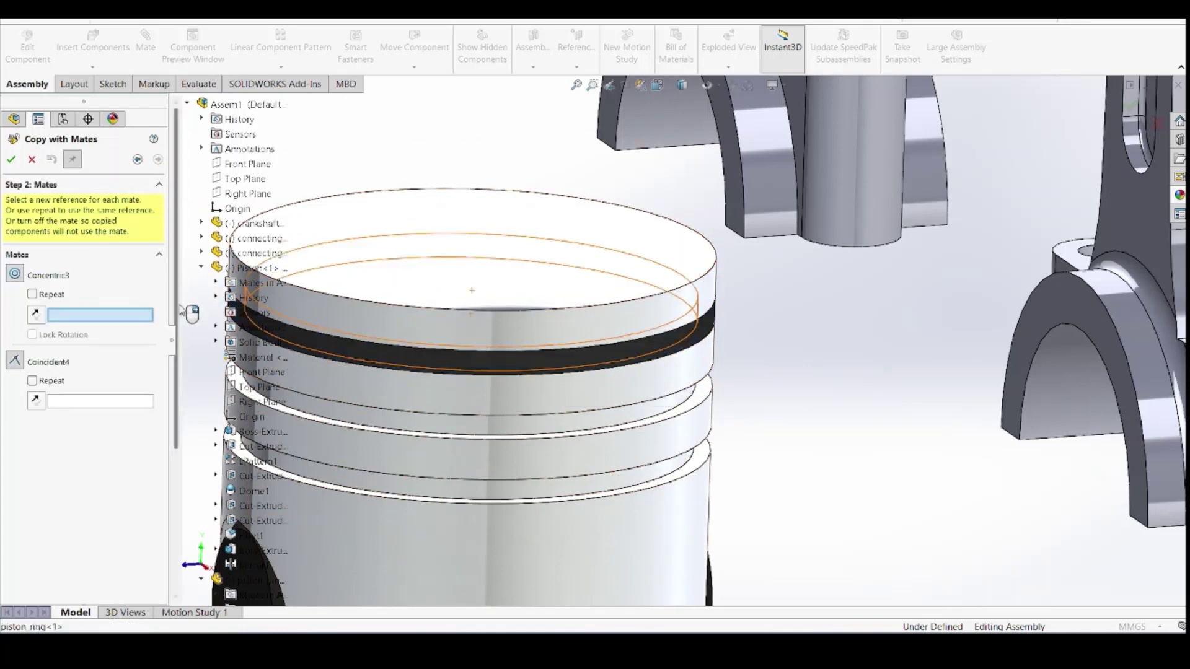
click(597, 428)
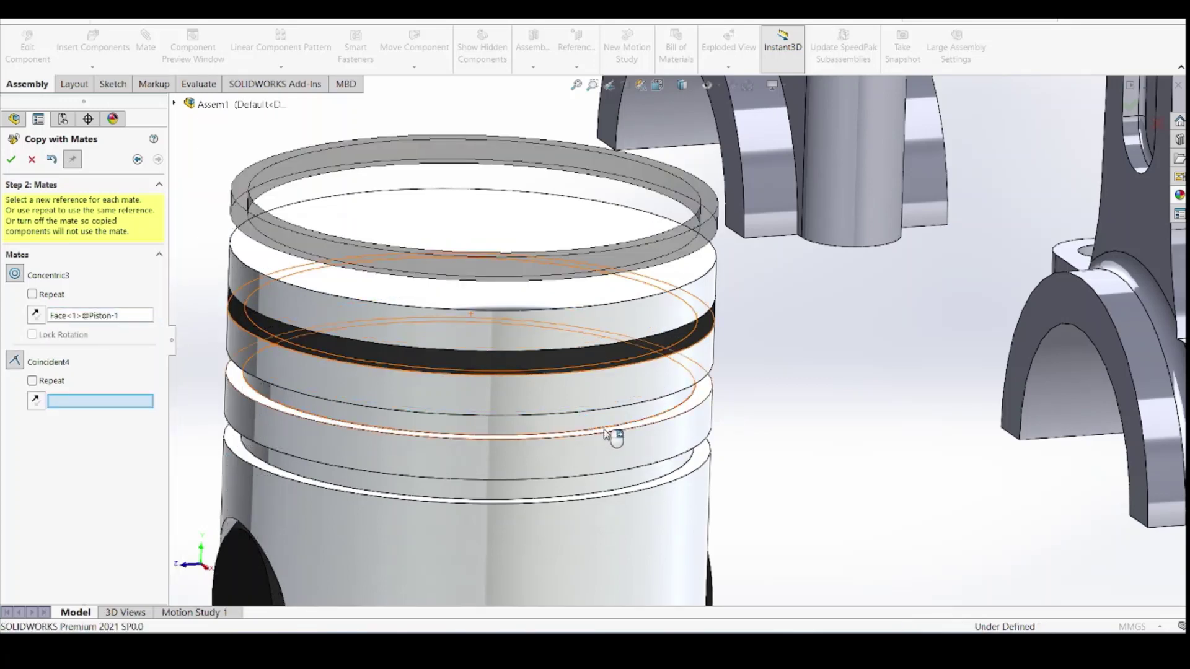
click(607, 434)
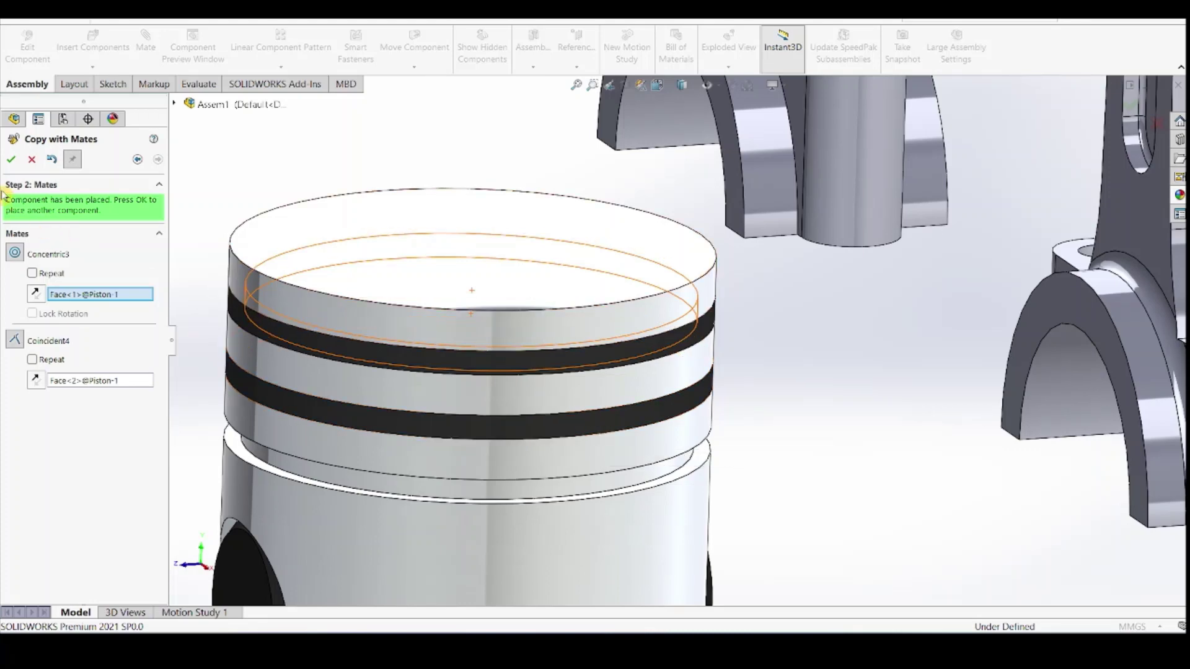
click(9, 161)
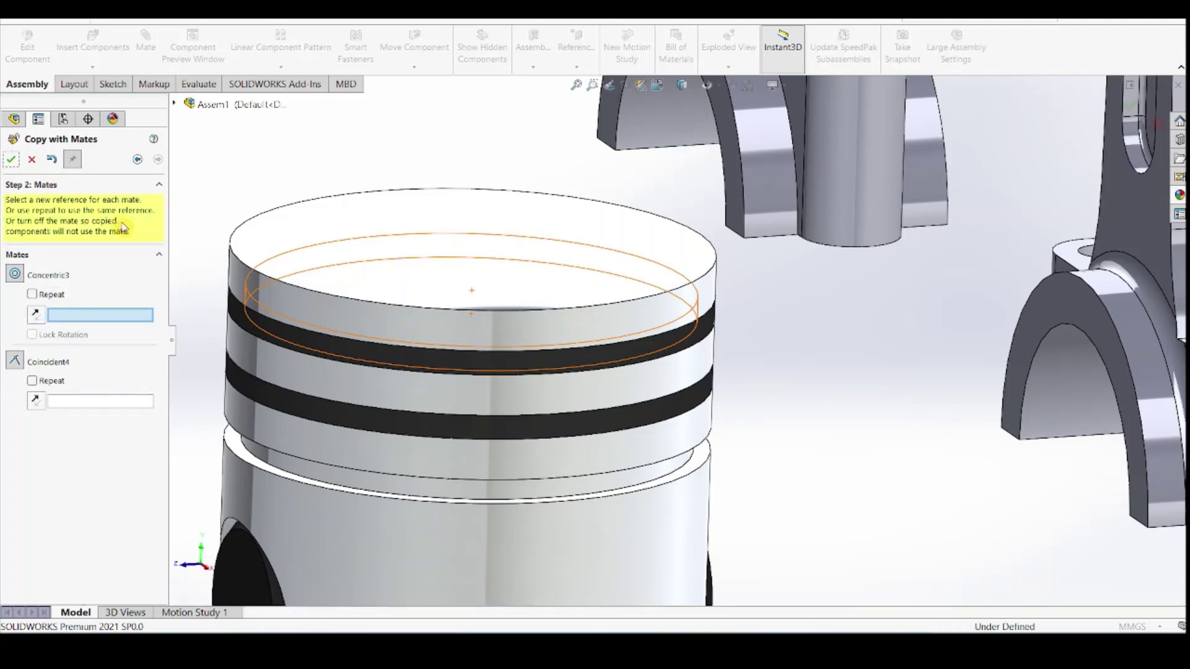
Place another copy of the ring with mates in the piston's lowest groove and finish Copy with Mates
click(618, 484)
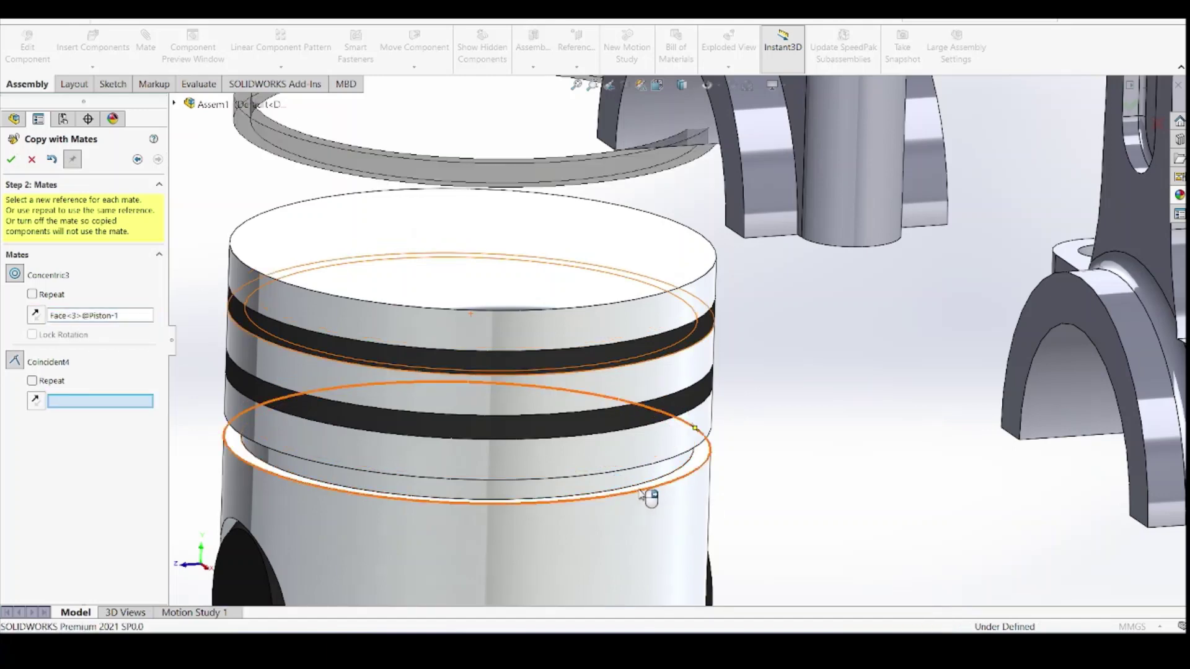
click(661, 492)
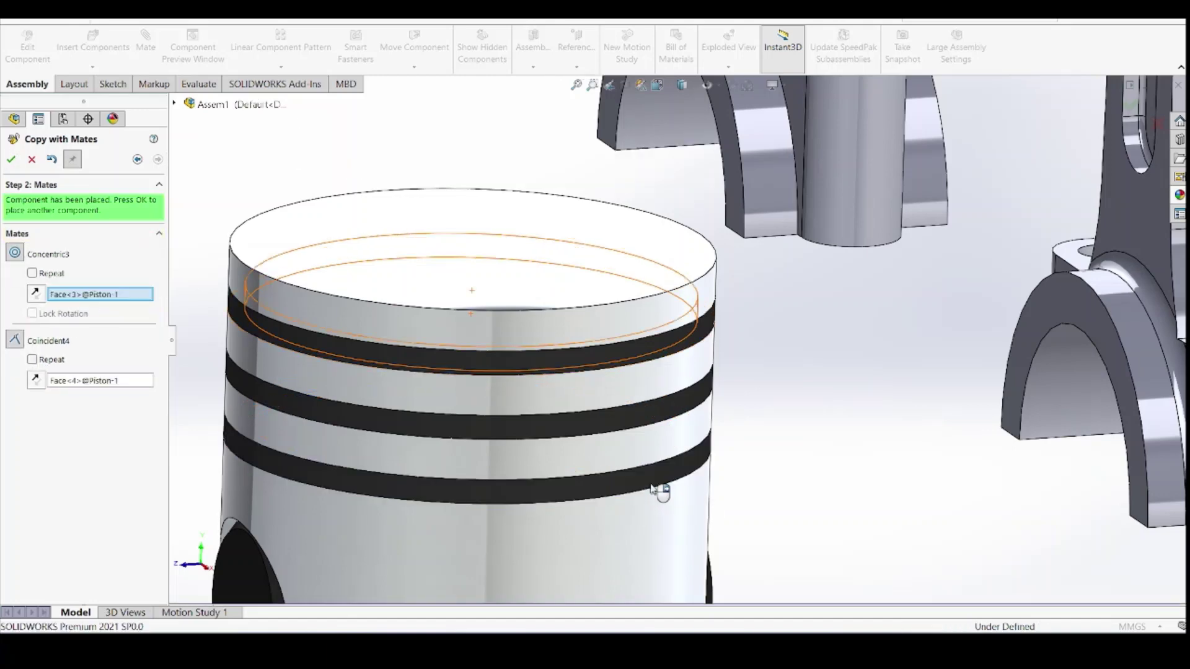
click(12, 160)
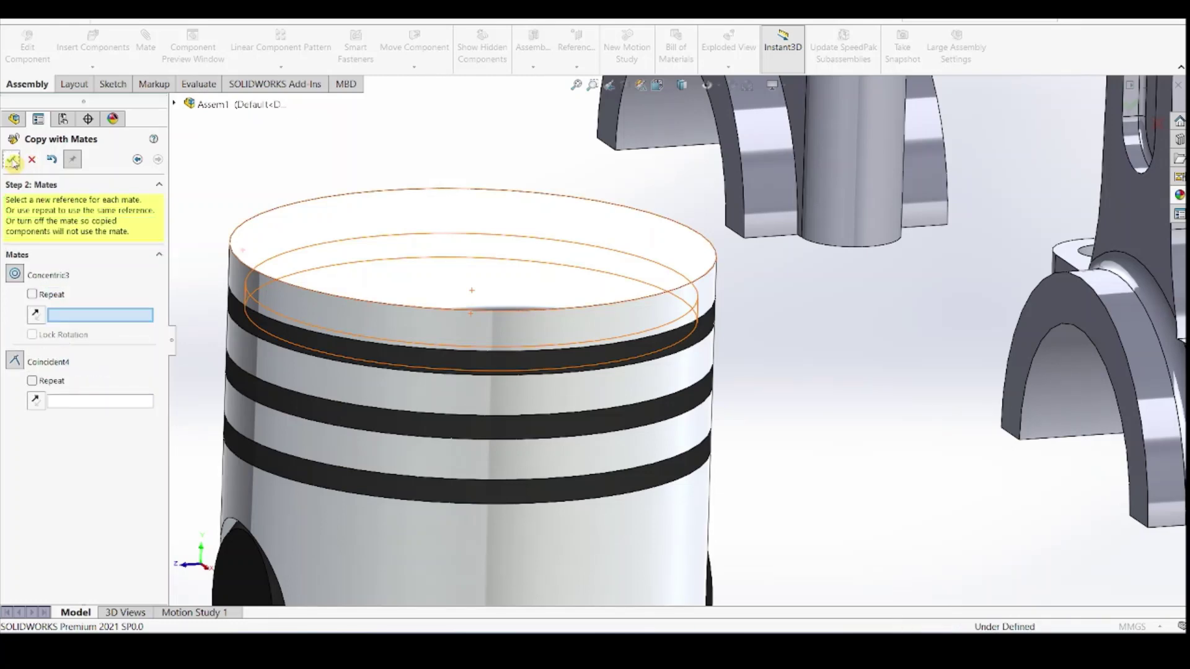
click(31, 160)
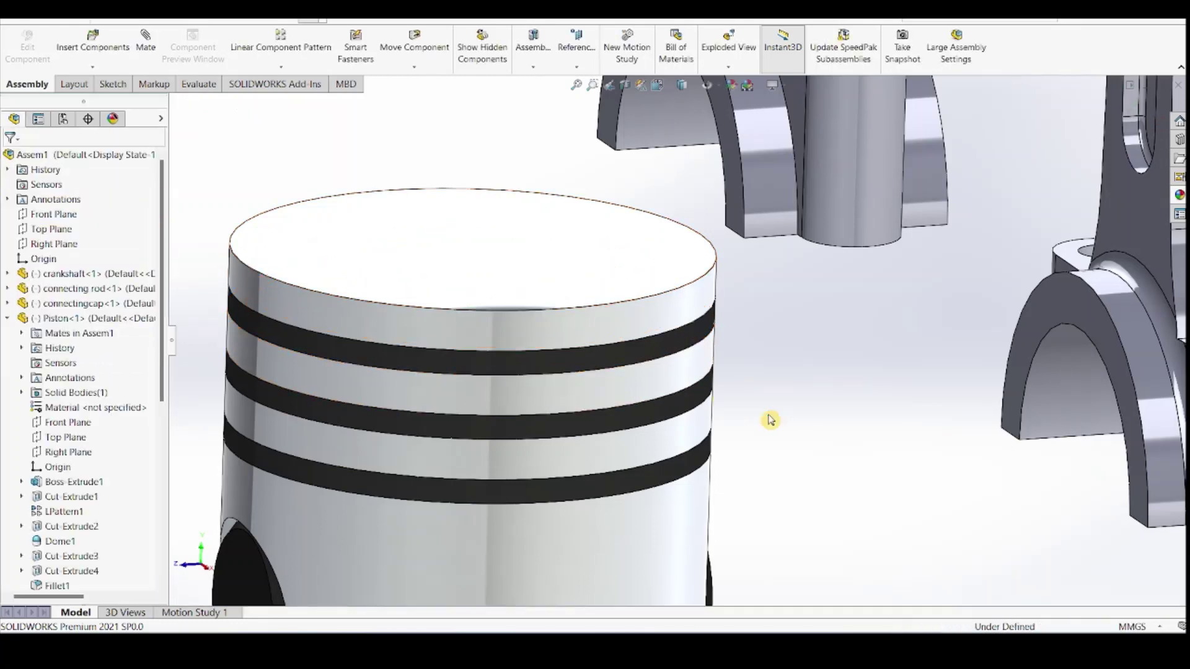
Mate the Front Plane of the piston coincident with the Front Plane of the connecting rod
scroll(692, 423, up, 4)
scroll(757, 425, up, 2)
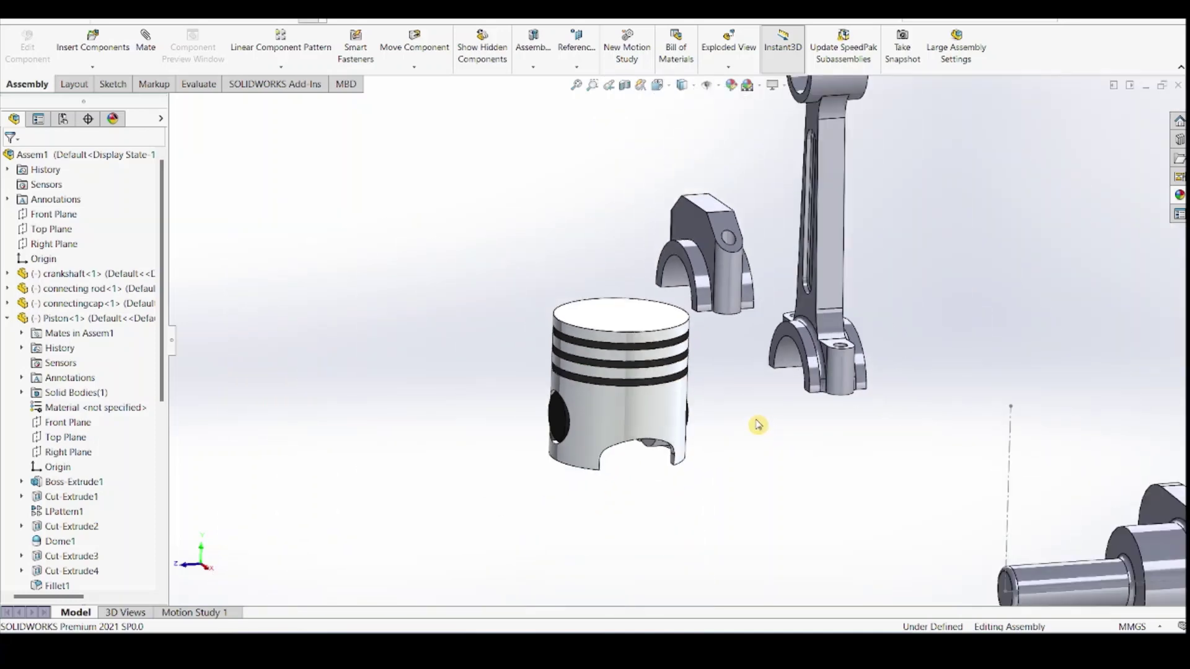
mouse_move(756, 422)
middle_down()
mouse_move(723, 419)
mouse_move(773, 421)
middle_up()
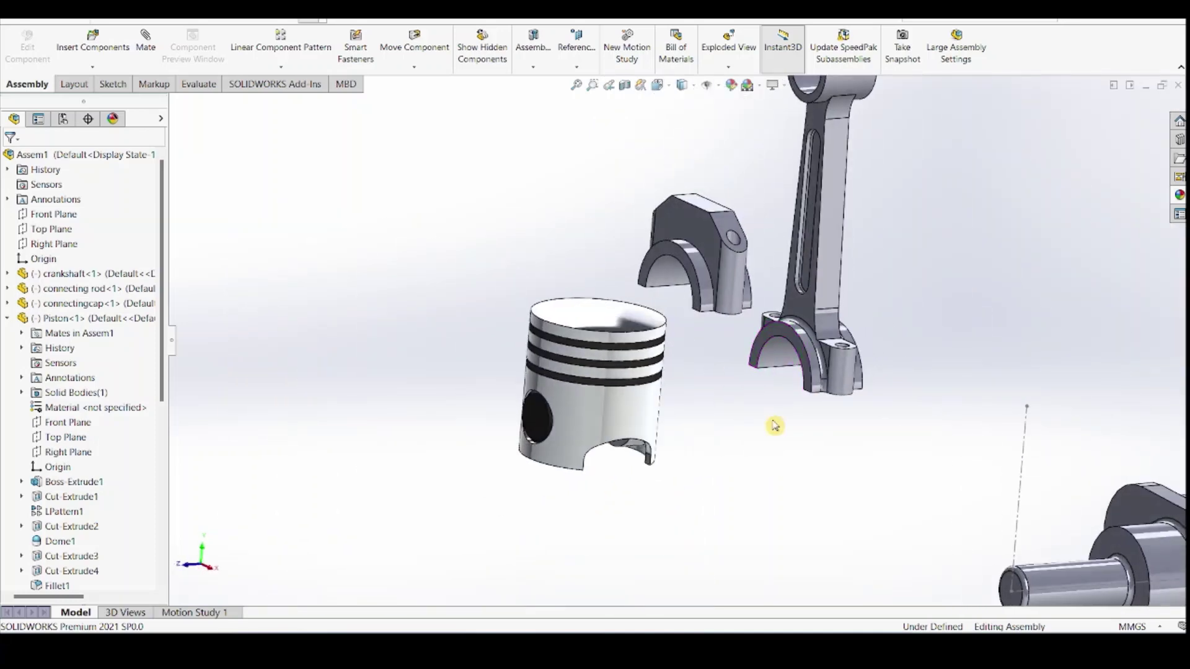
scroll(877, 247, up, 3)
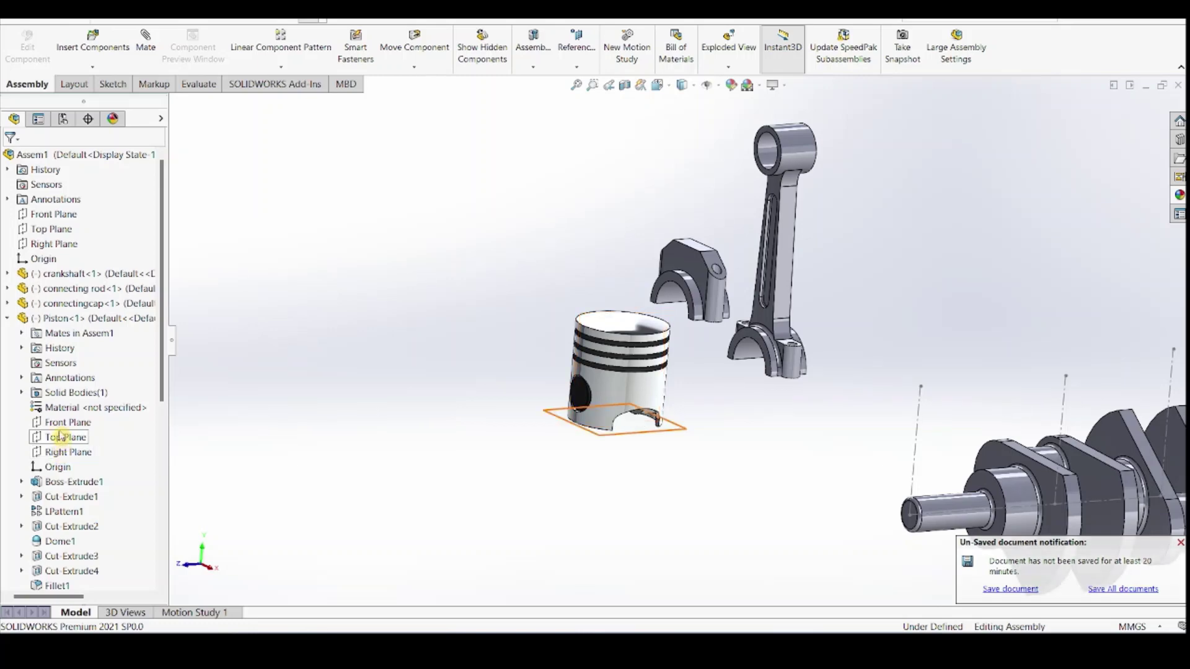
click(60, 424)
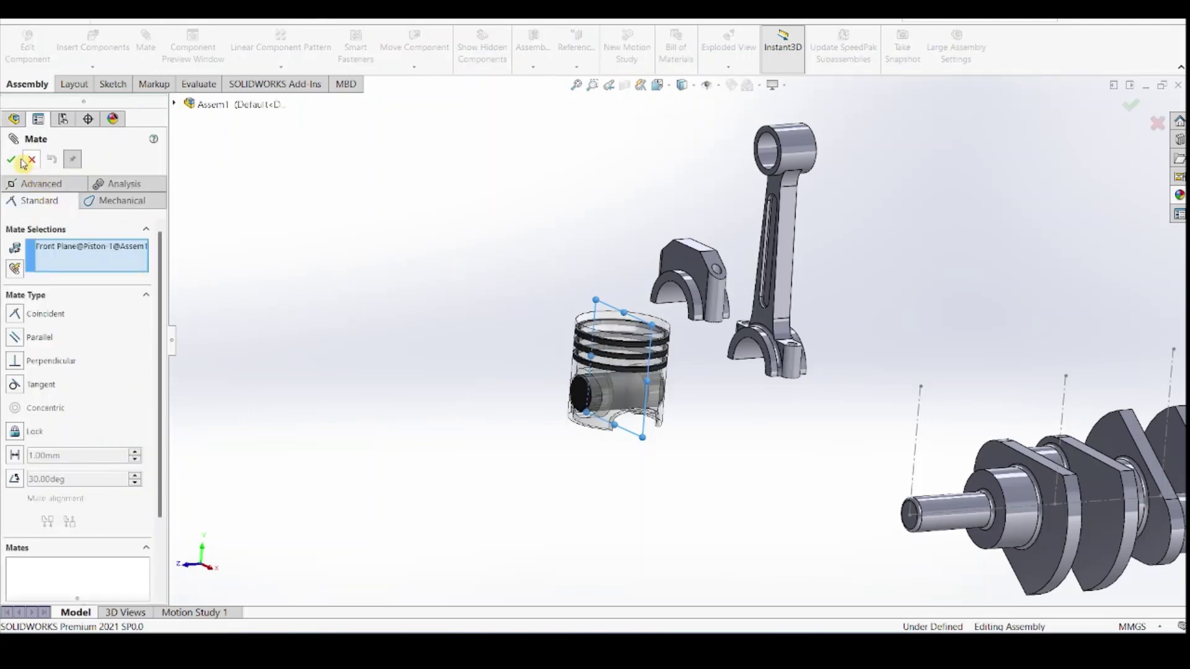
click(174, 103)
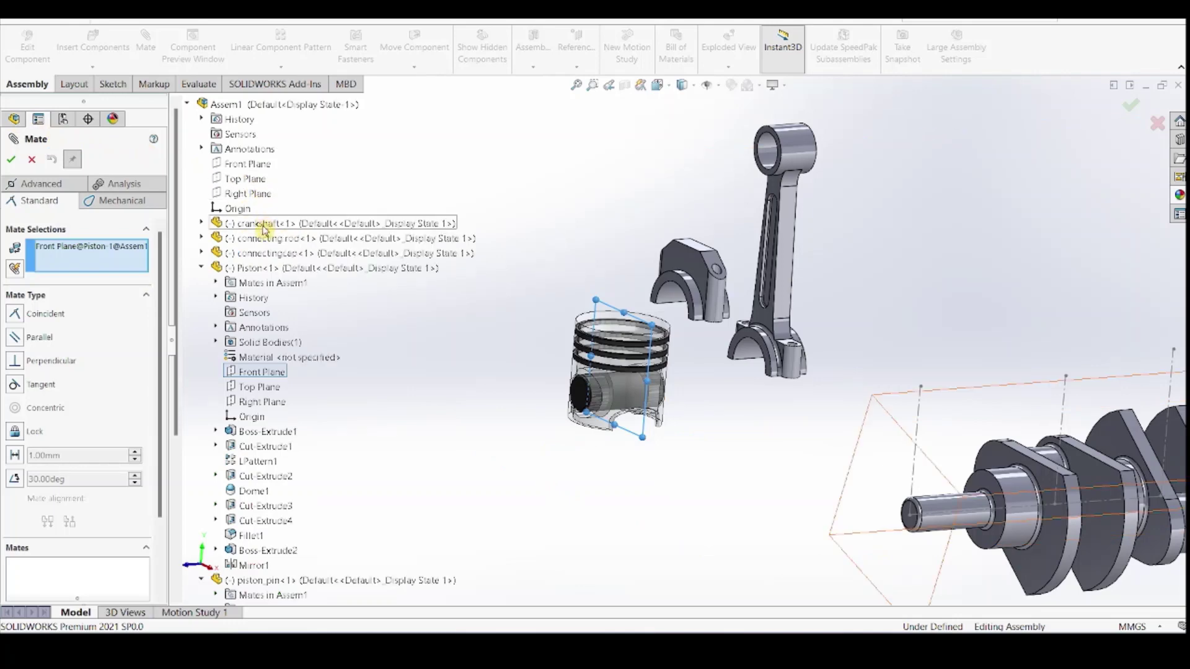
click(202, 239)
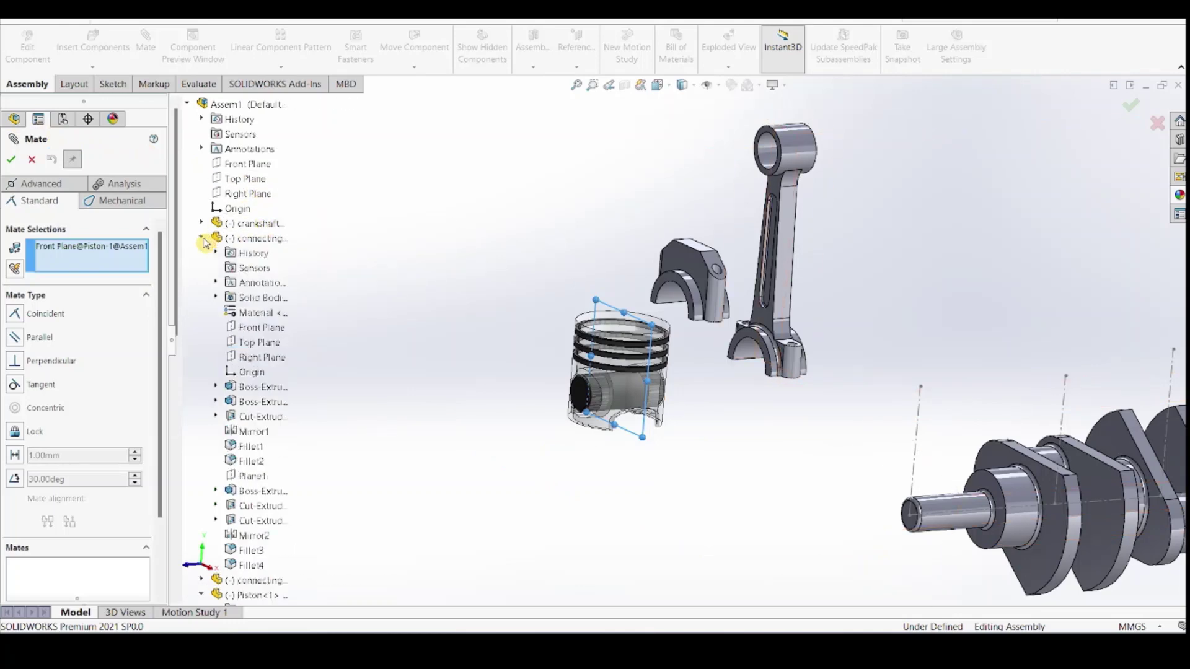
click(259, 330)
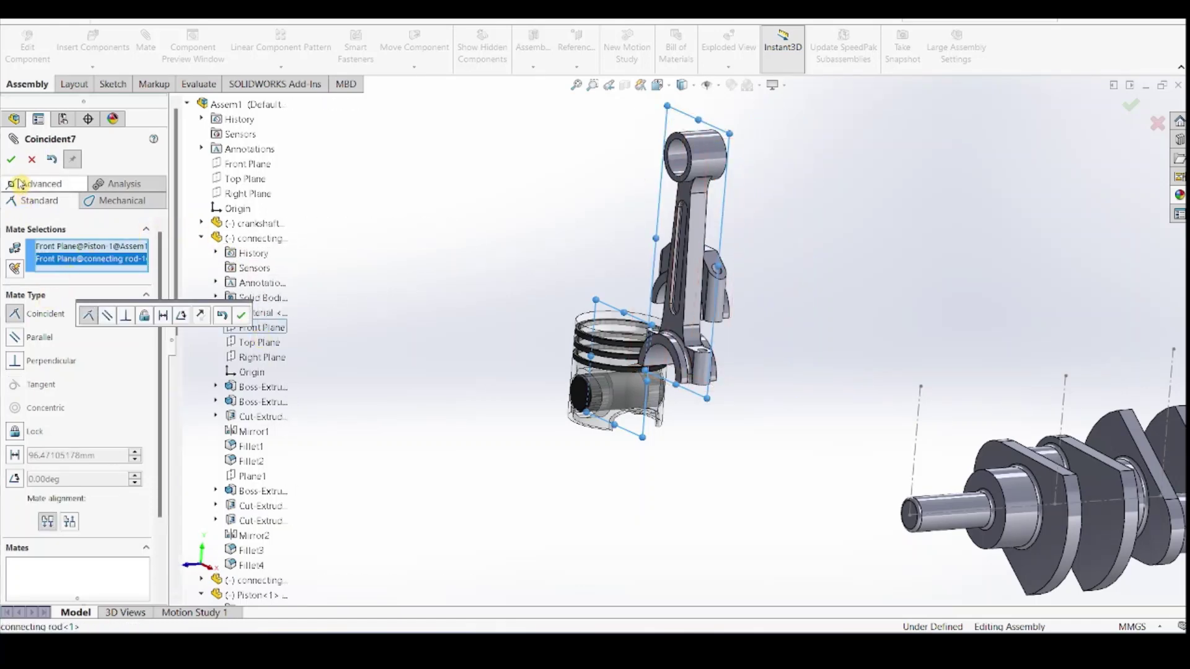
click(11, 159)
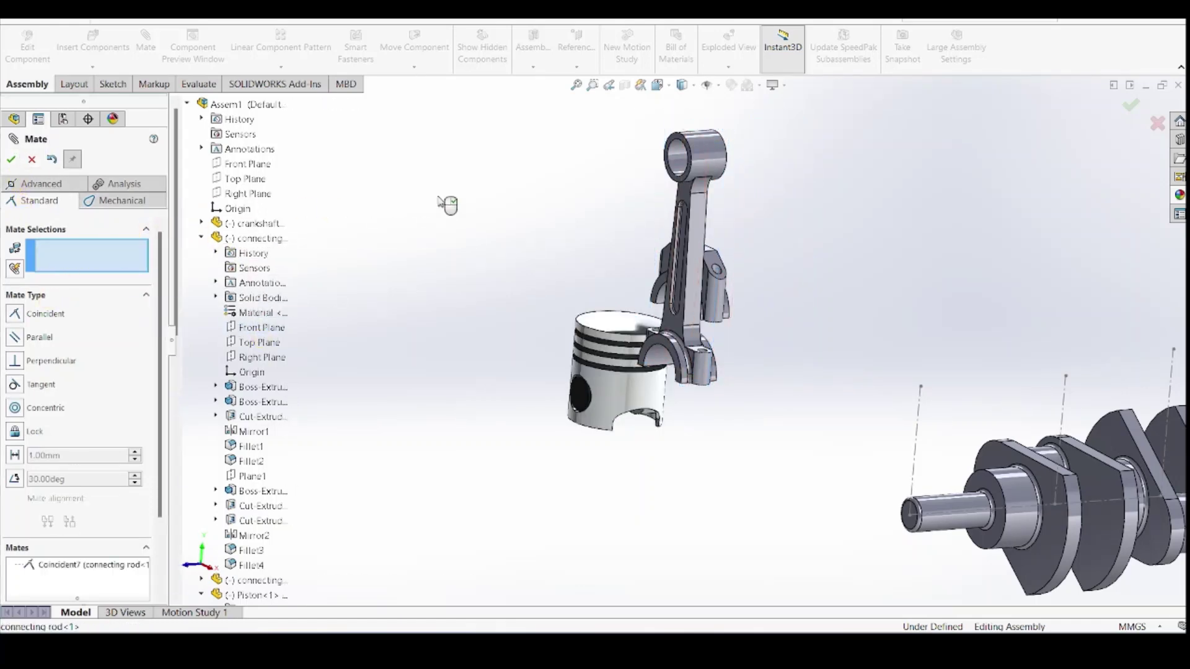
Mate the connecting rod's small-end bore concentric with the piston pin inside the piston
click(677, 163)
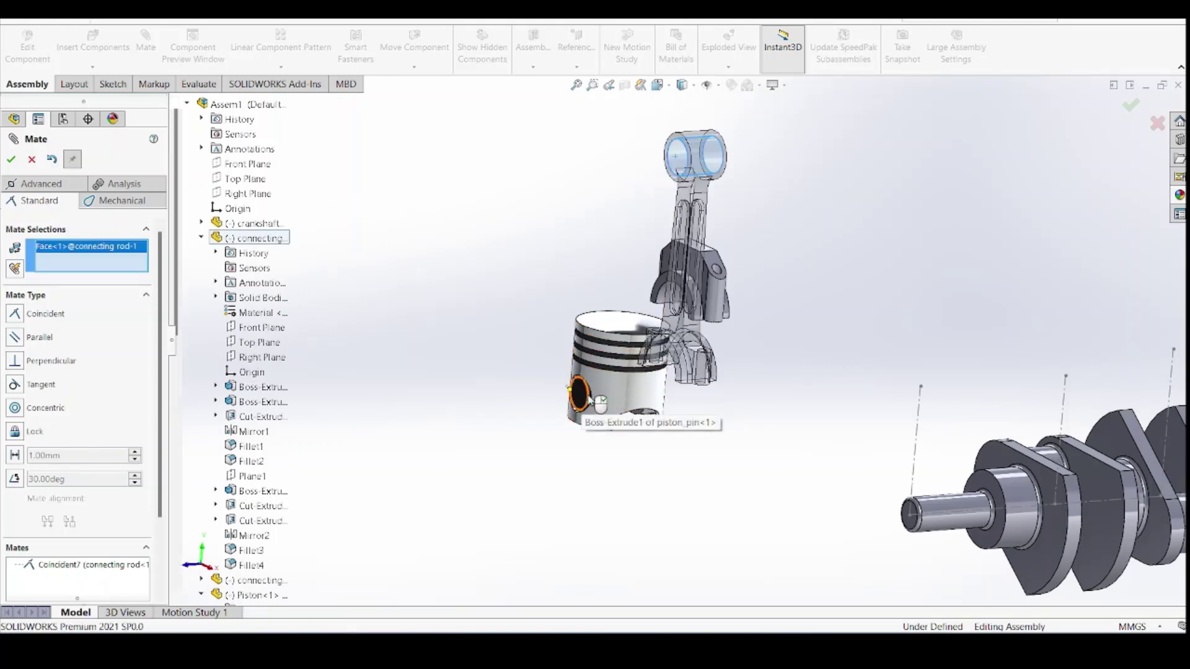
middle_drag(600, 414, 632, 381)
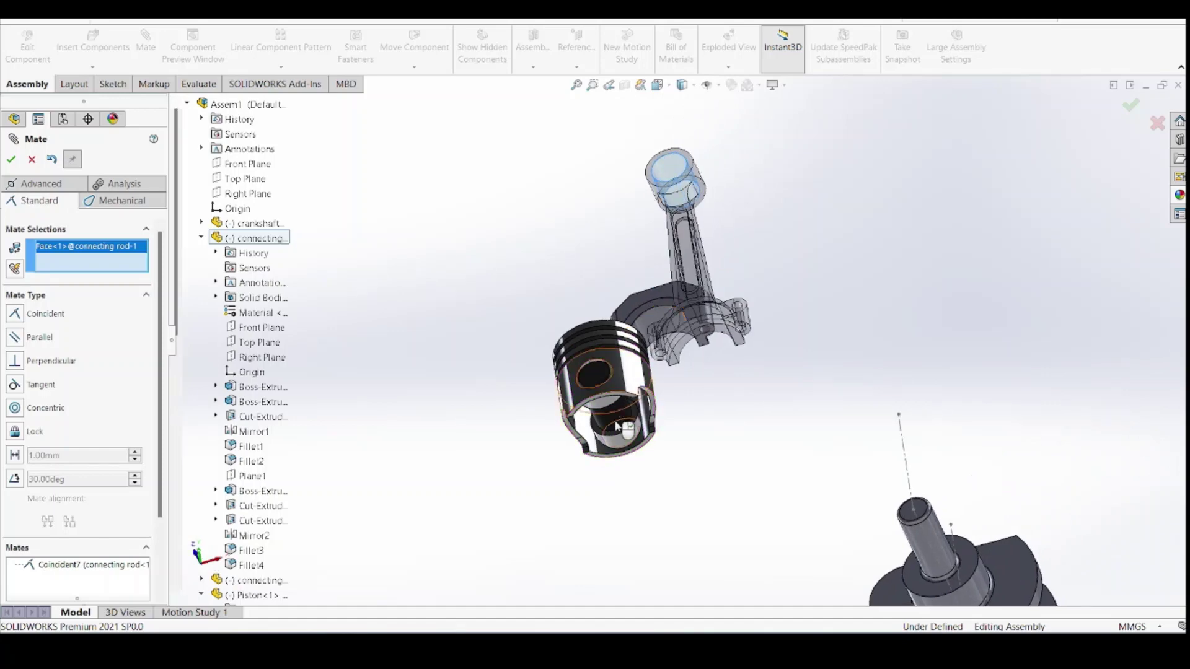
click(617, 427)
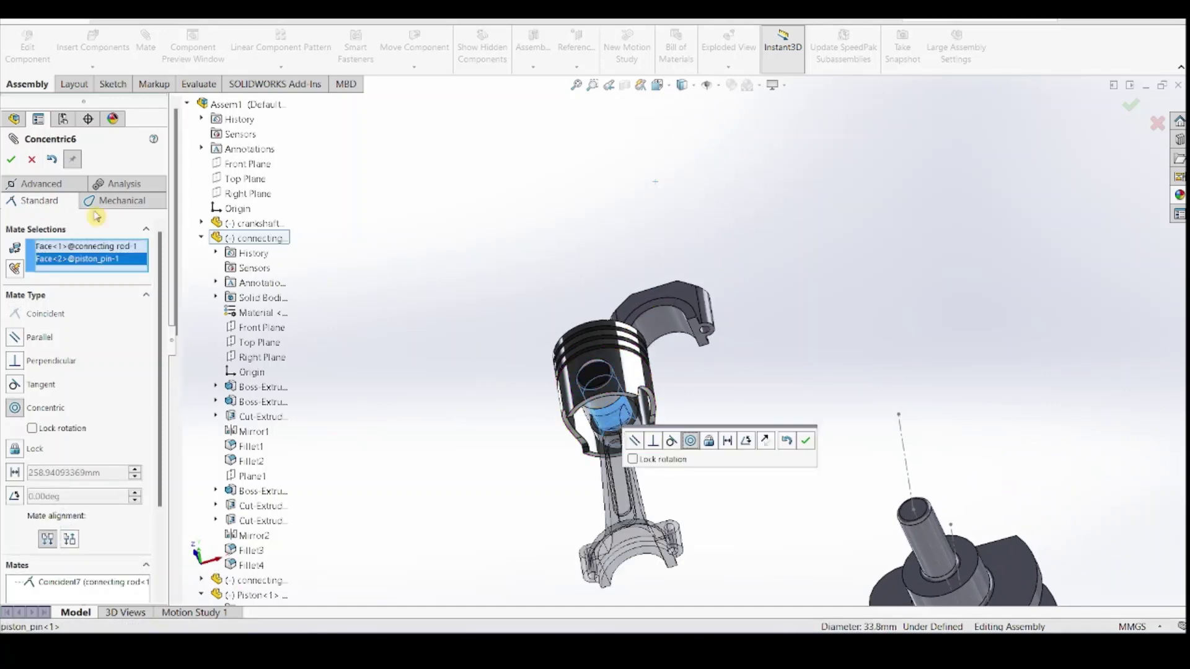
click(13, 159)
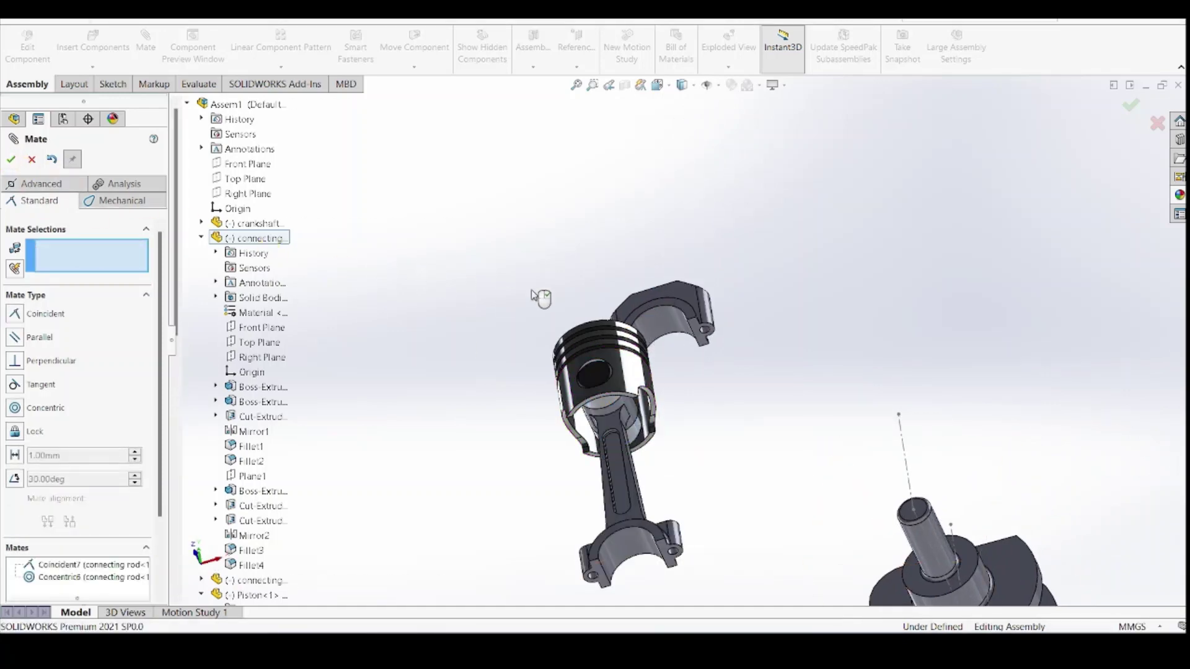
Move the piston and connecting rod nearer the crankshaft and mate a cap bolt hole concentric with the rod's, with the alignment flipped
middle_drag(533, 334, 524, 417)
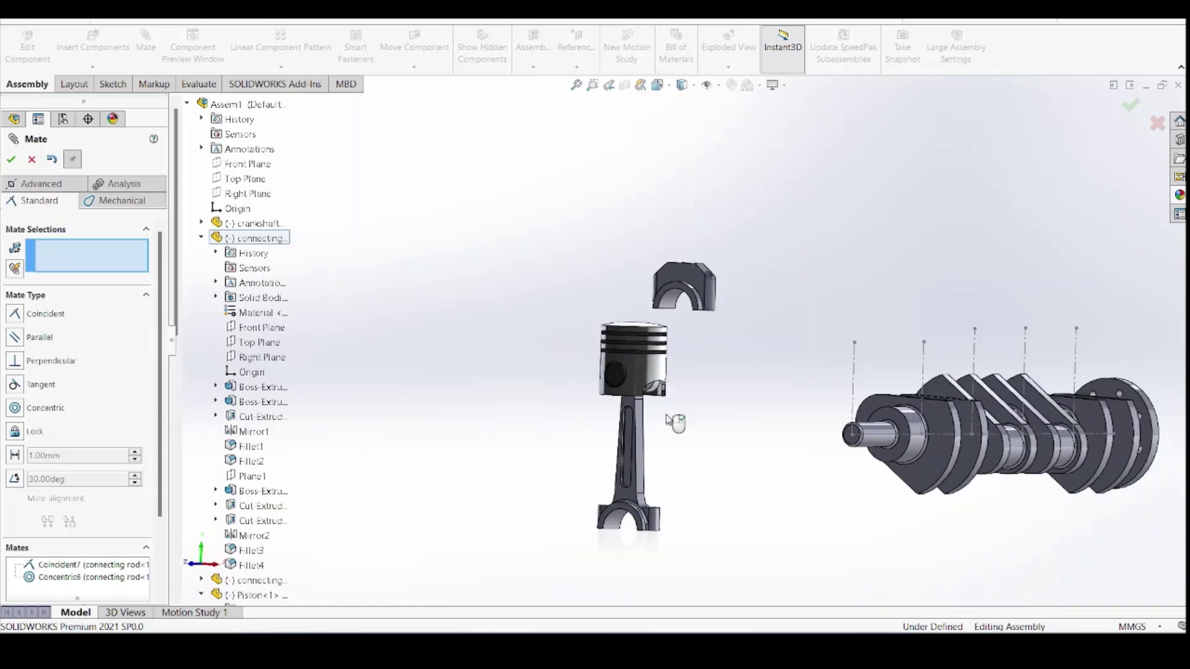
drag(645, 353, 866, 202)
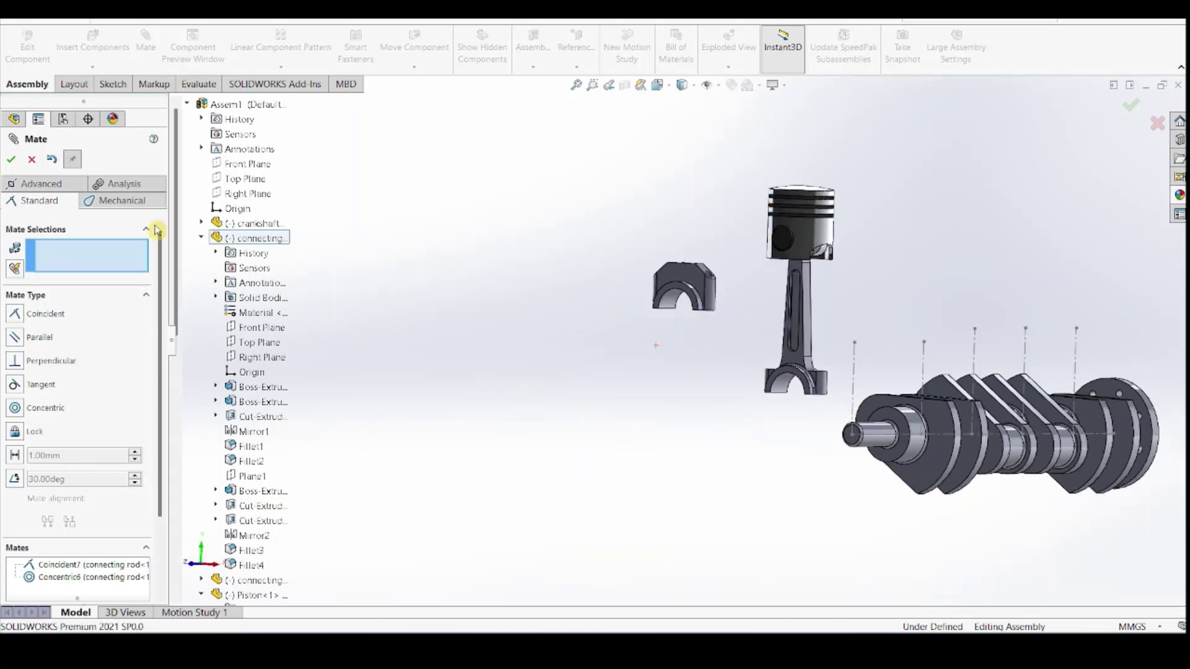
scroll(731, 335, down, 2)
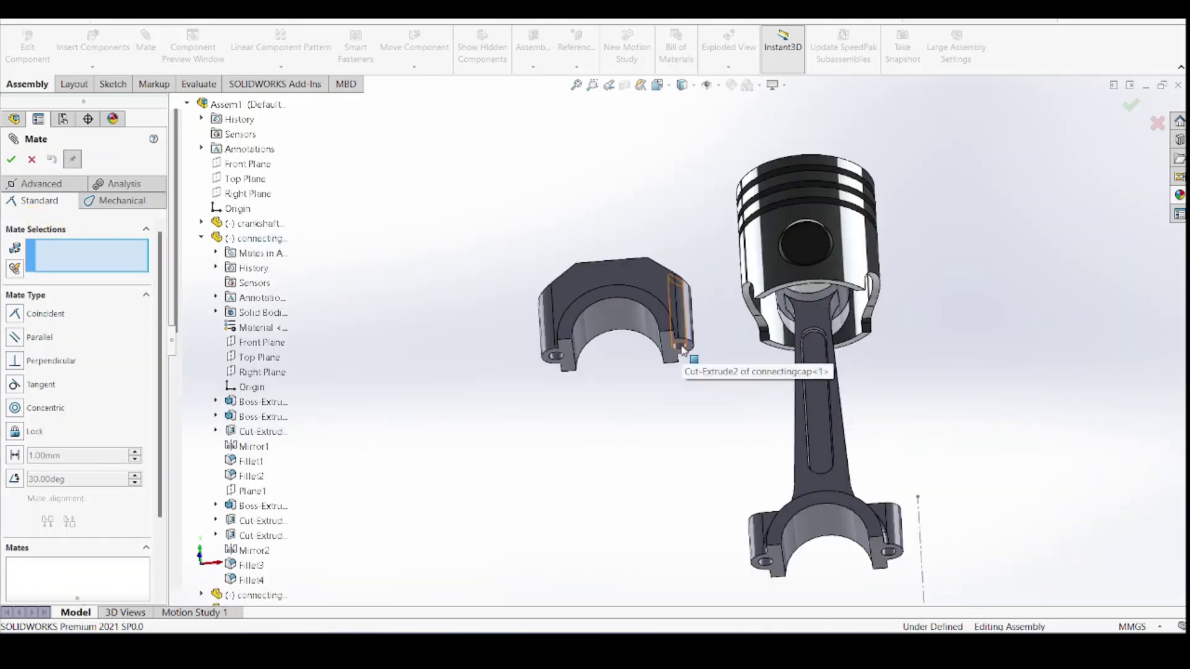
click(683, 350)
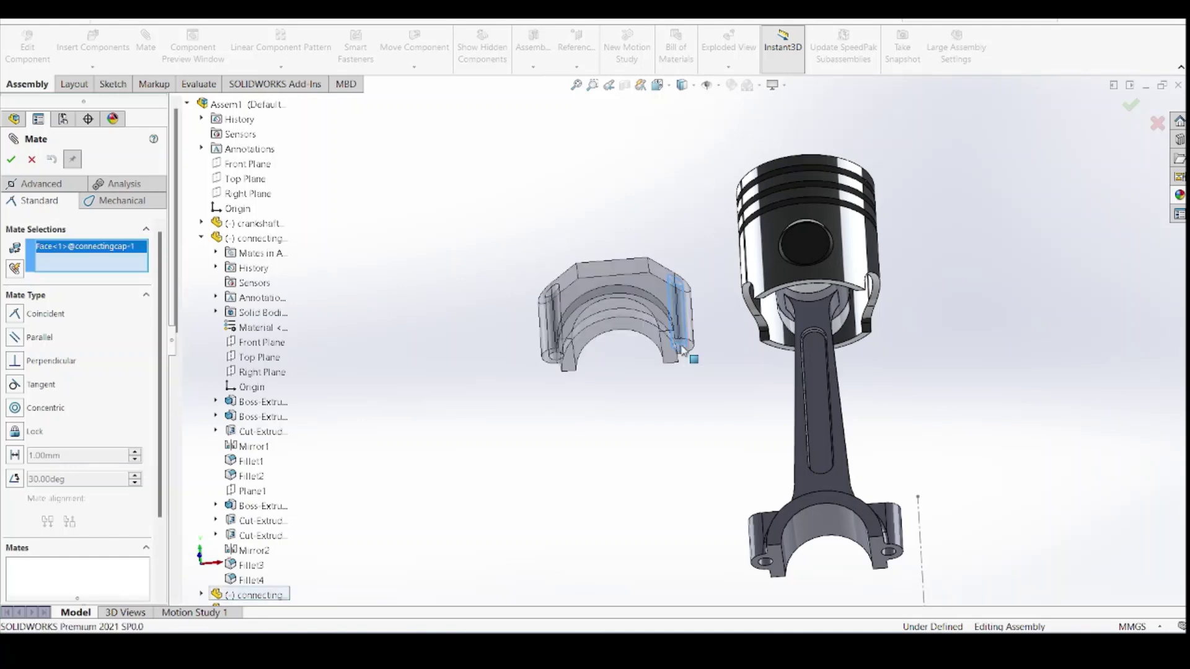
click(766, 564)
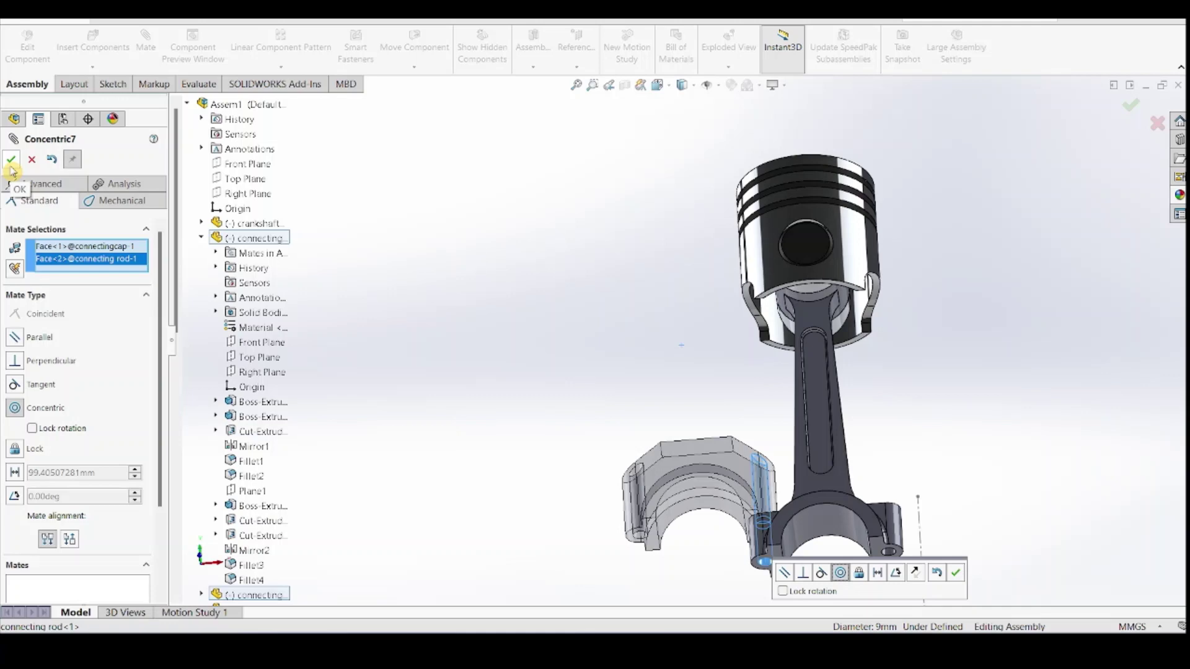
click(71, 539)
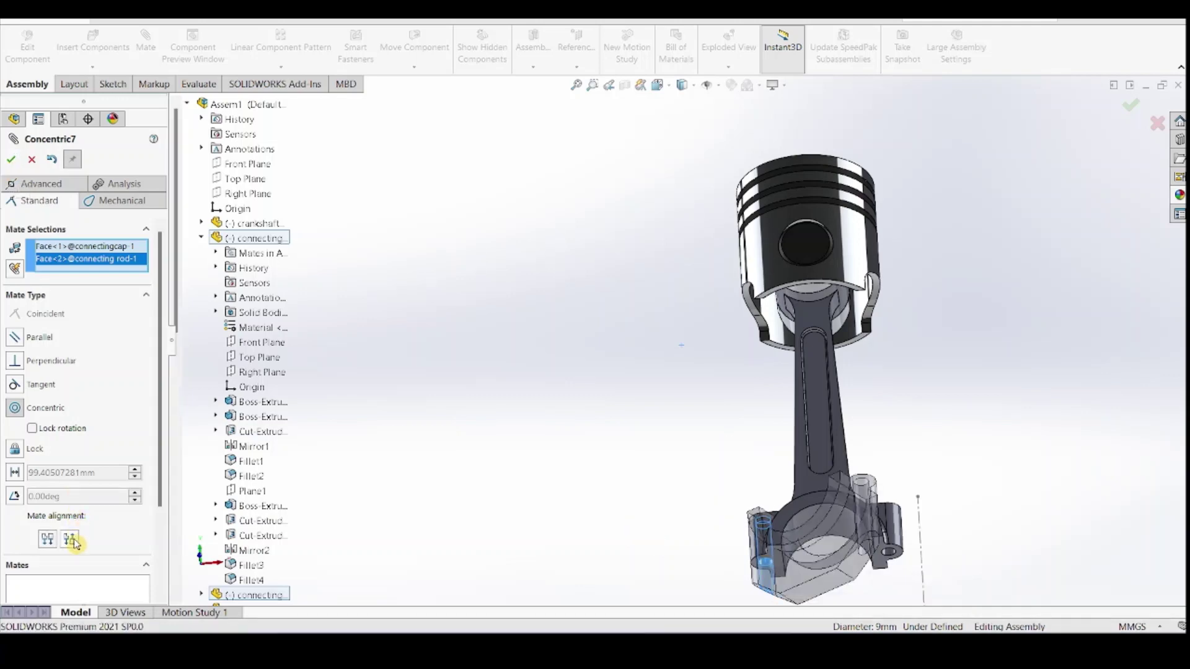
click(11, 160)
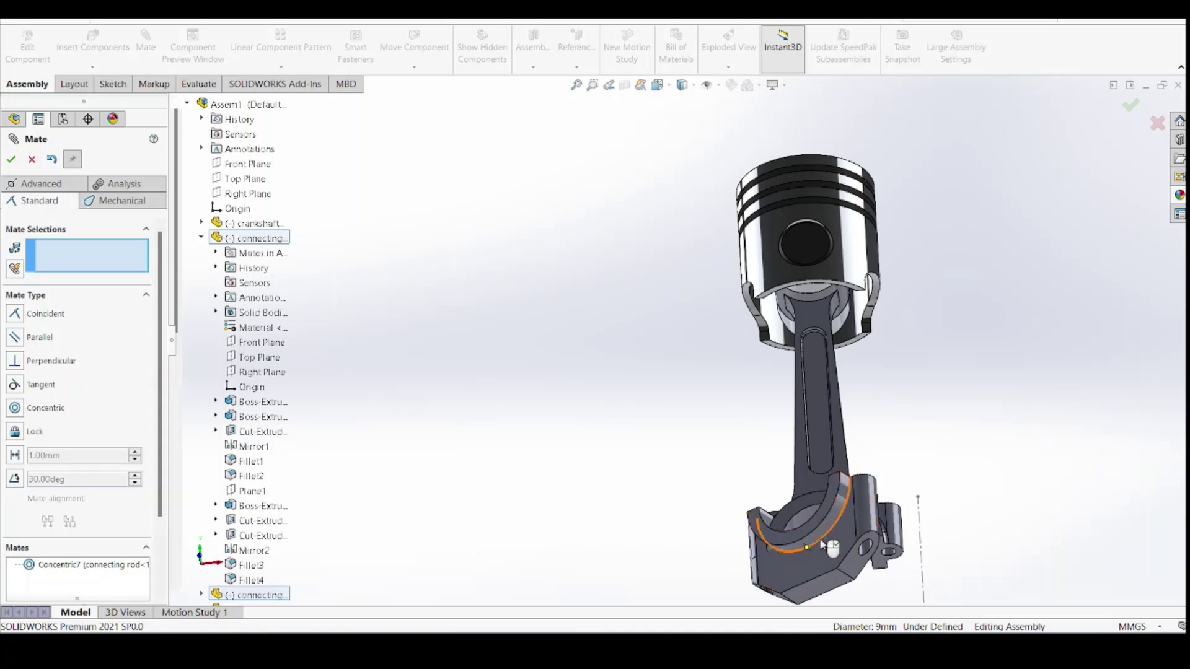
Mate the connecting cap's second bolt hole concentric with the matching bolt hole on the connecting rod's big end
drag(824, 588, 867, 546)
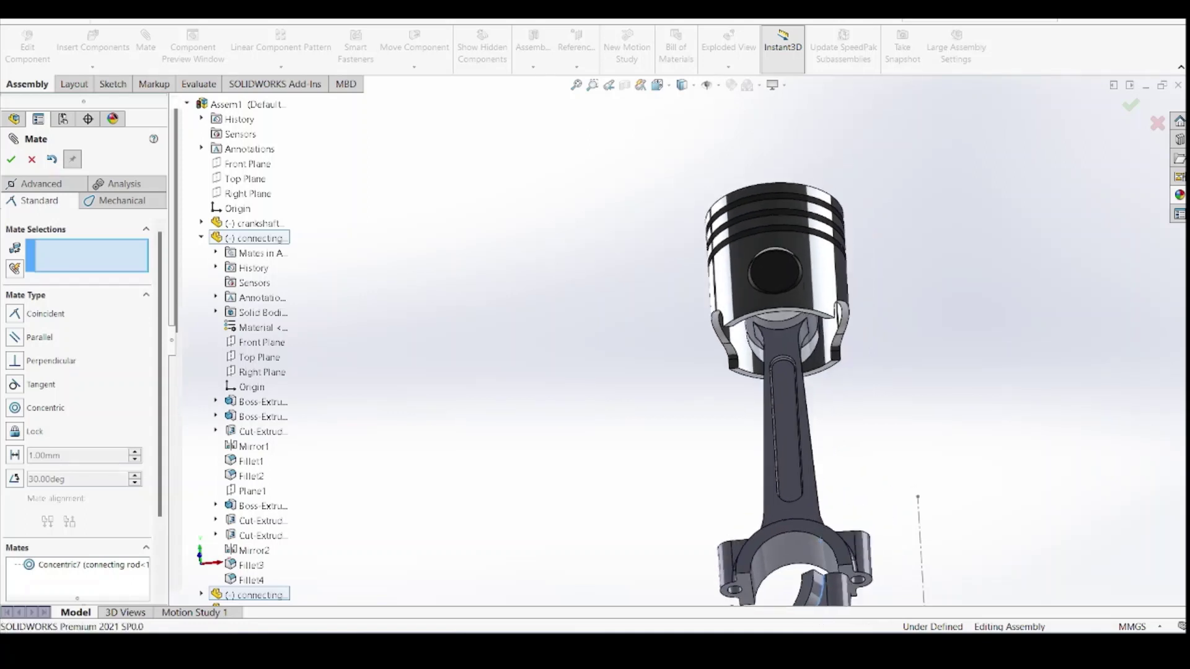
scroll(857, 544, up, 4)
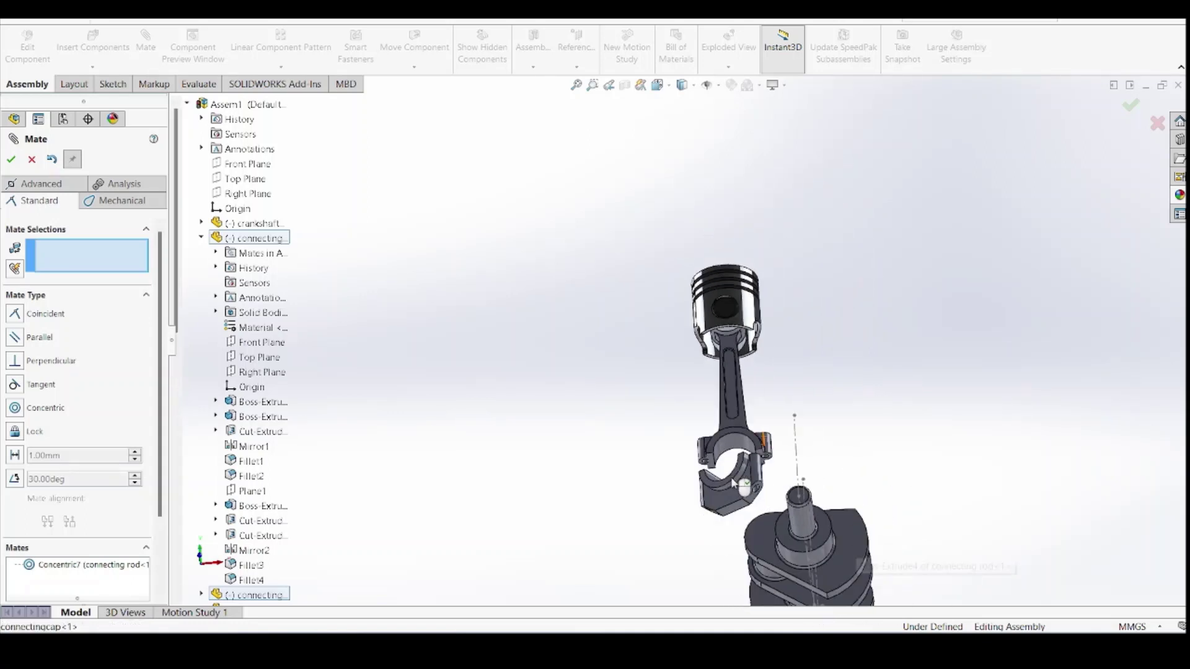
mouse_move(731, 479)
middle_down()
mouse_move(781, 526)
mouse_move(800, 498)
middle_up()
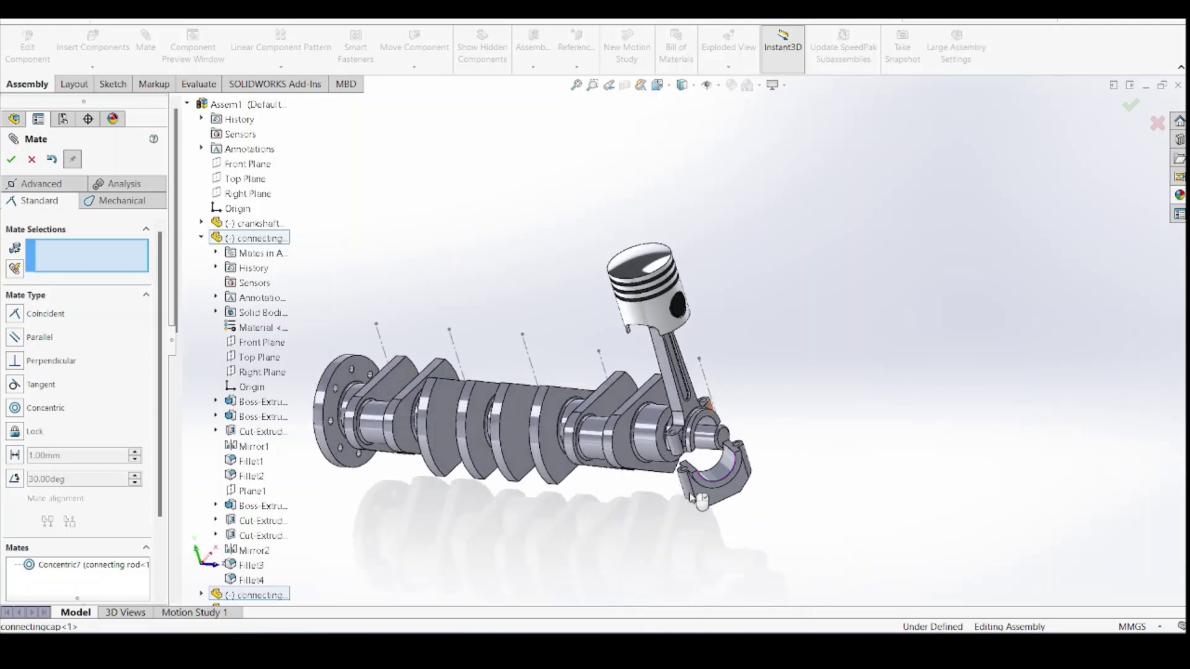
scroll(712, 489, down, 6)
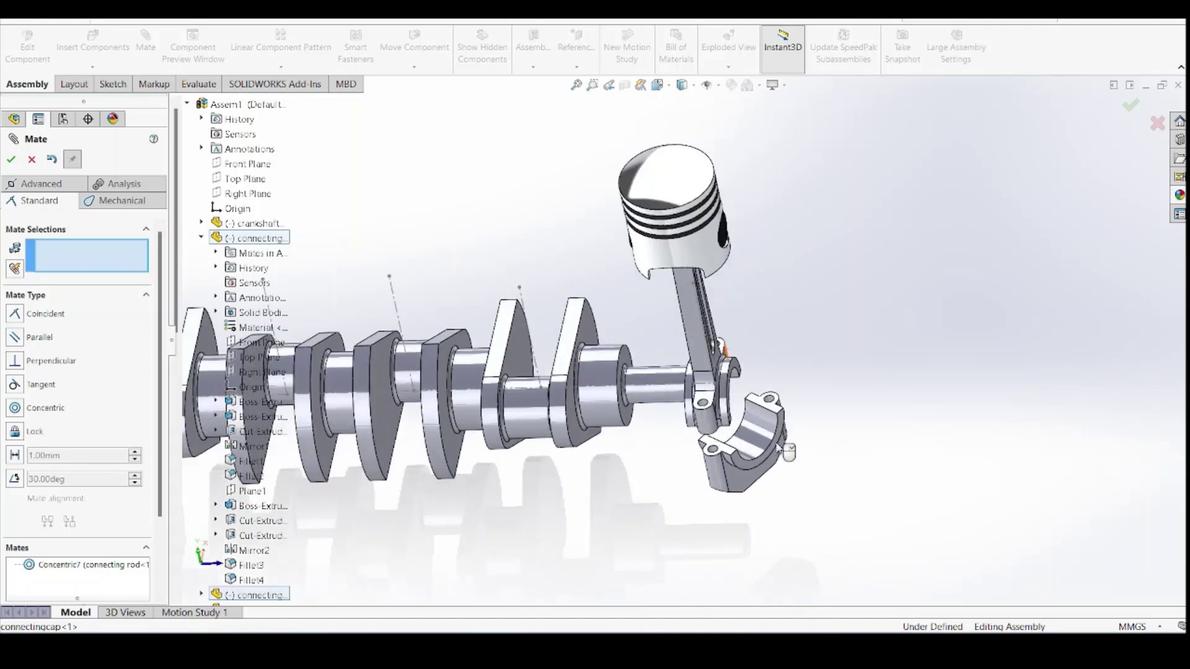
middle_drag(753, 372, 554, 298)
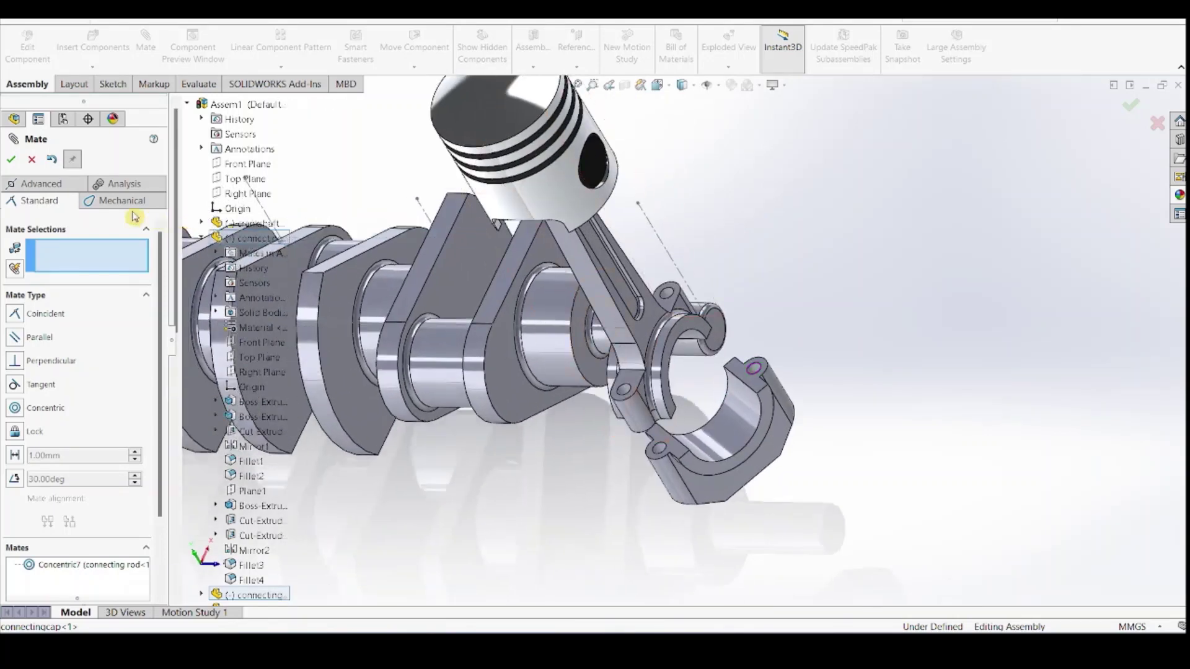
click(668, 297)
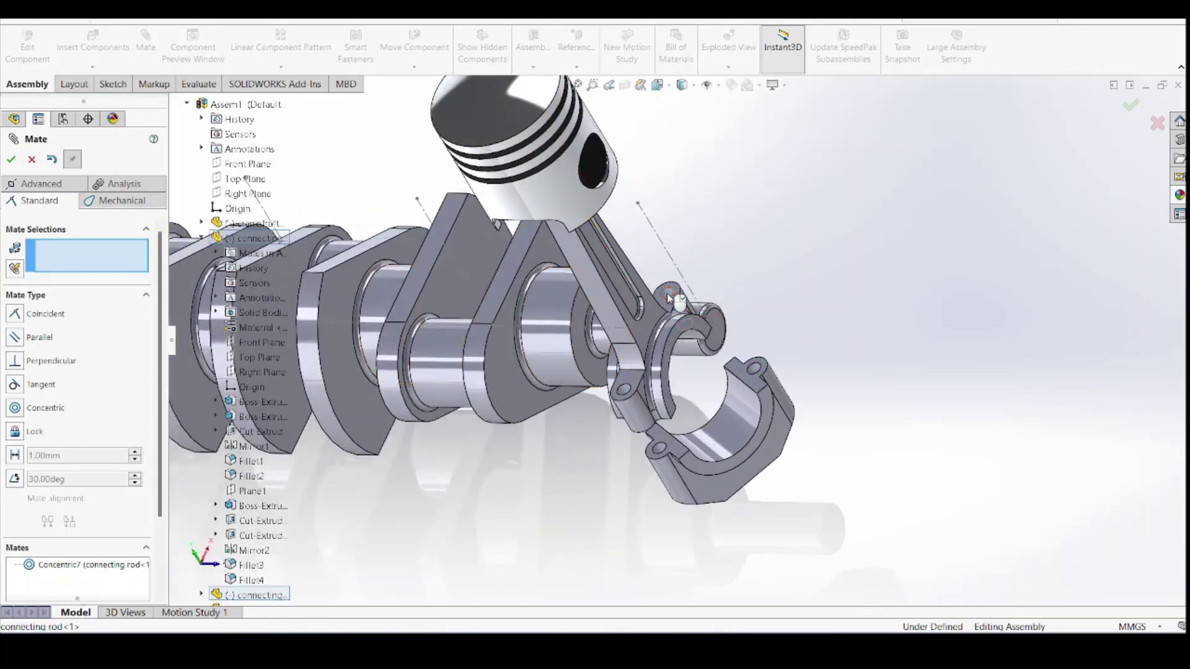
click(761, 375)
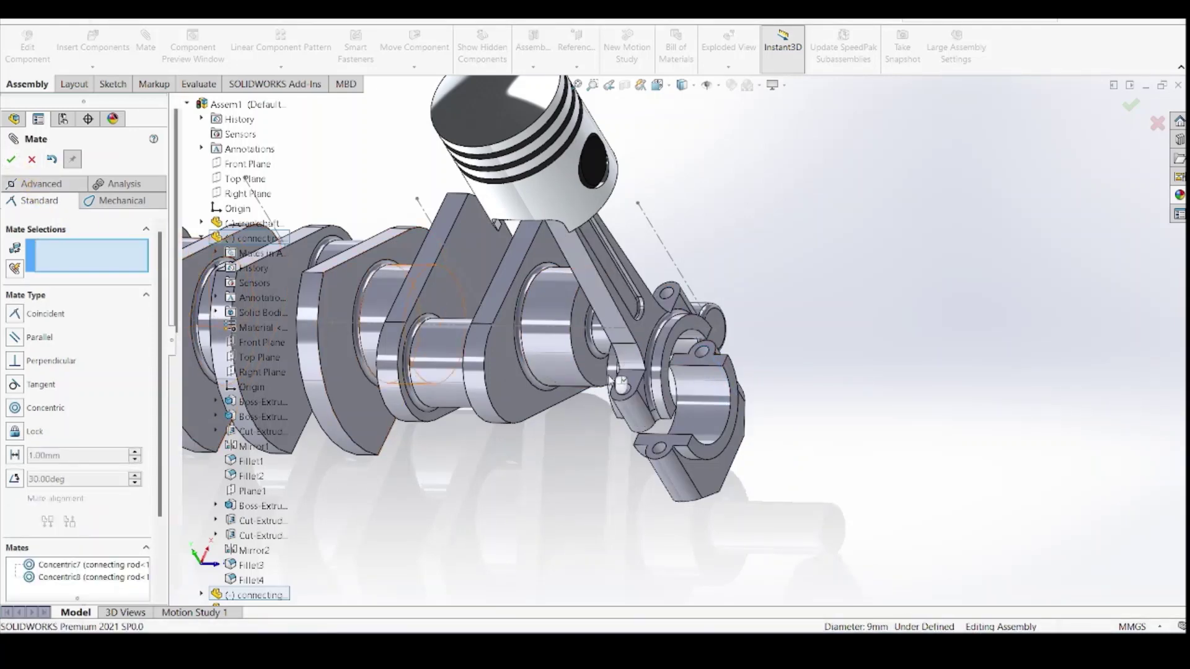
Mate the connecting cap's flat joint face coincident with the matching joint face of the connecting rod
click(721, 366)
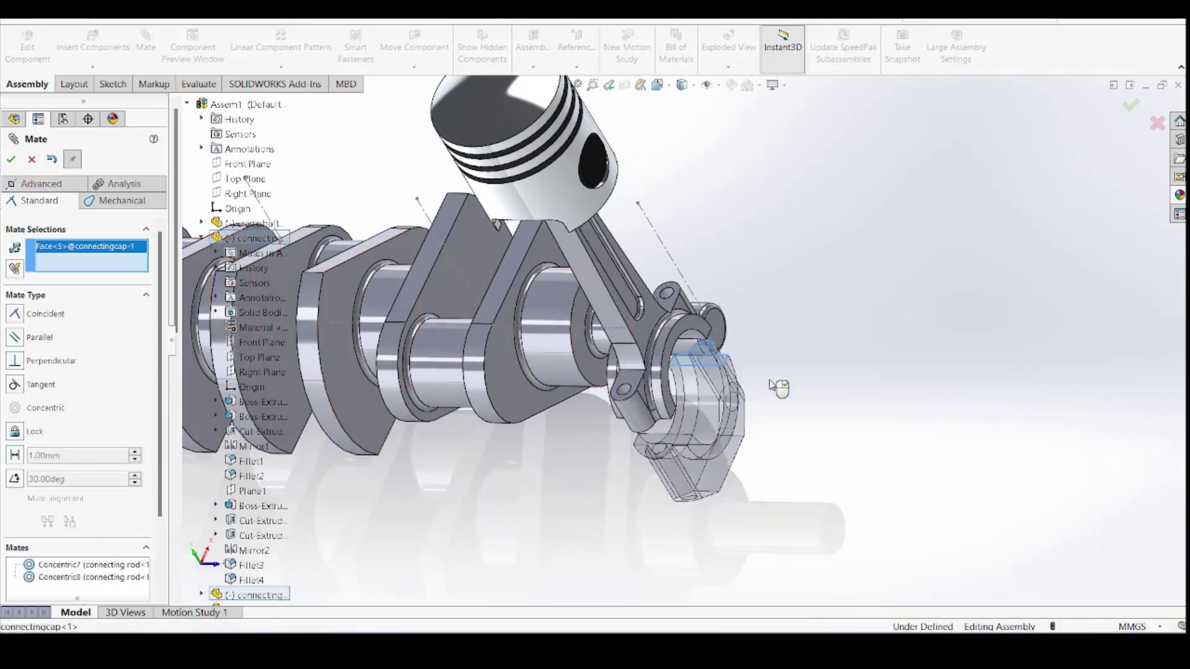
middle_drag(779, 384, 714, 234)
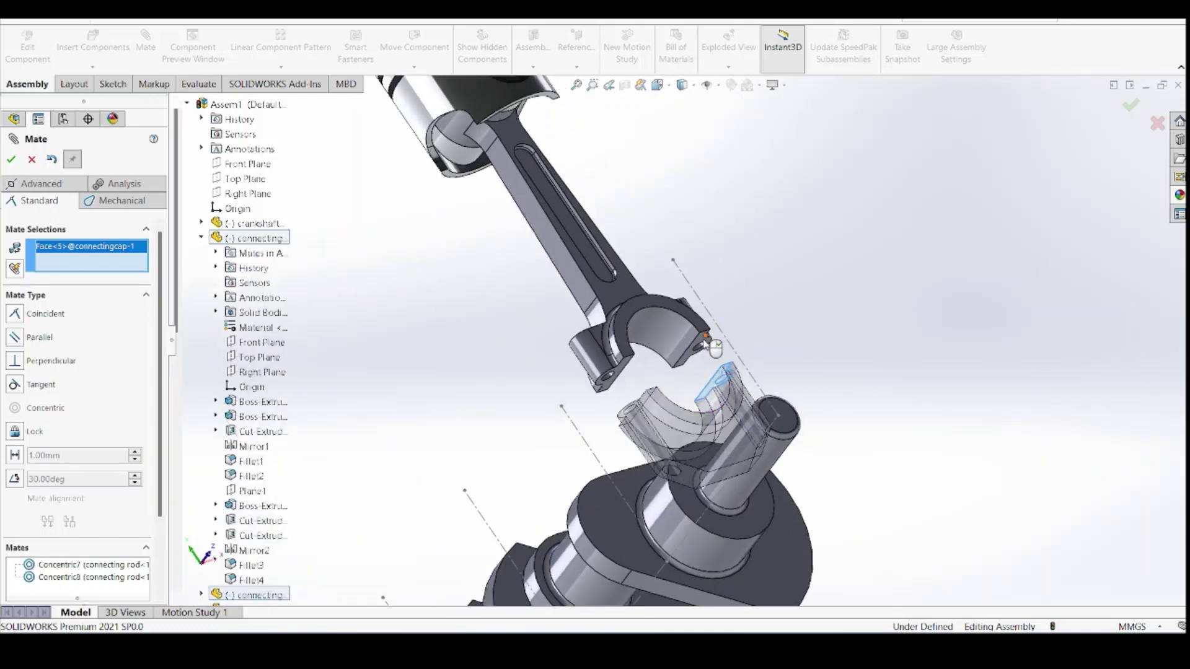
click(702, 347)
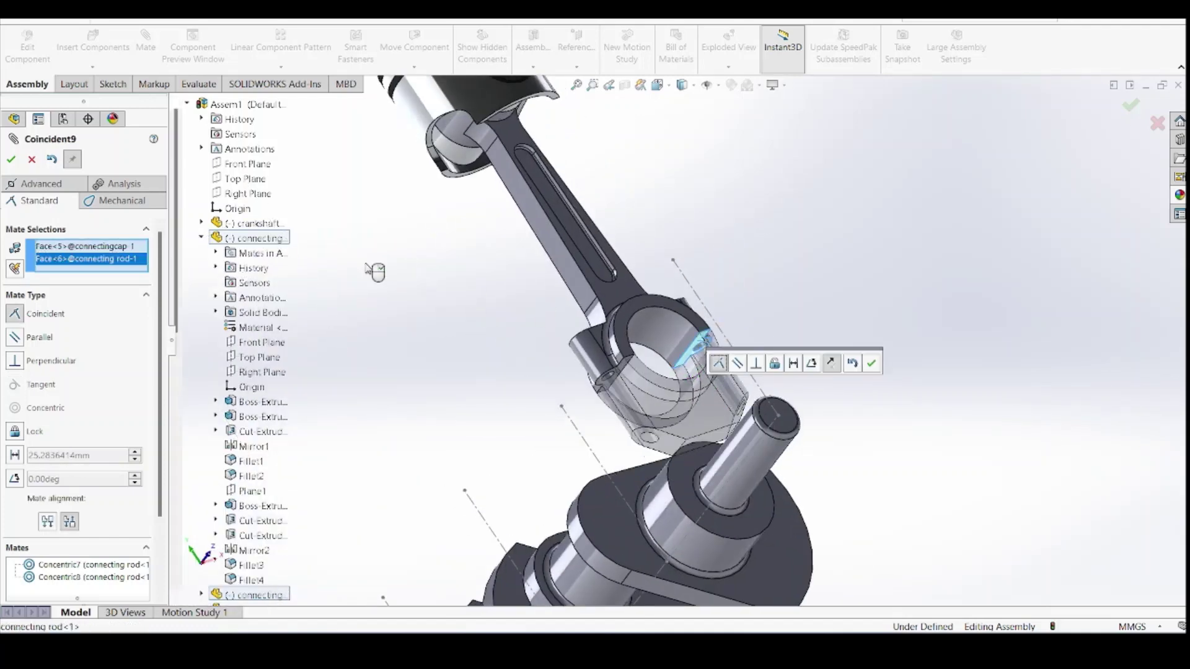
click(10, 159)
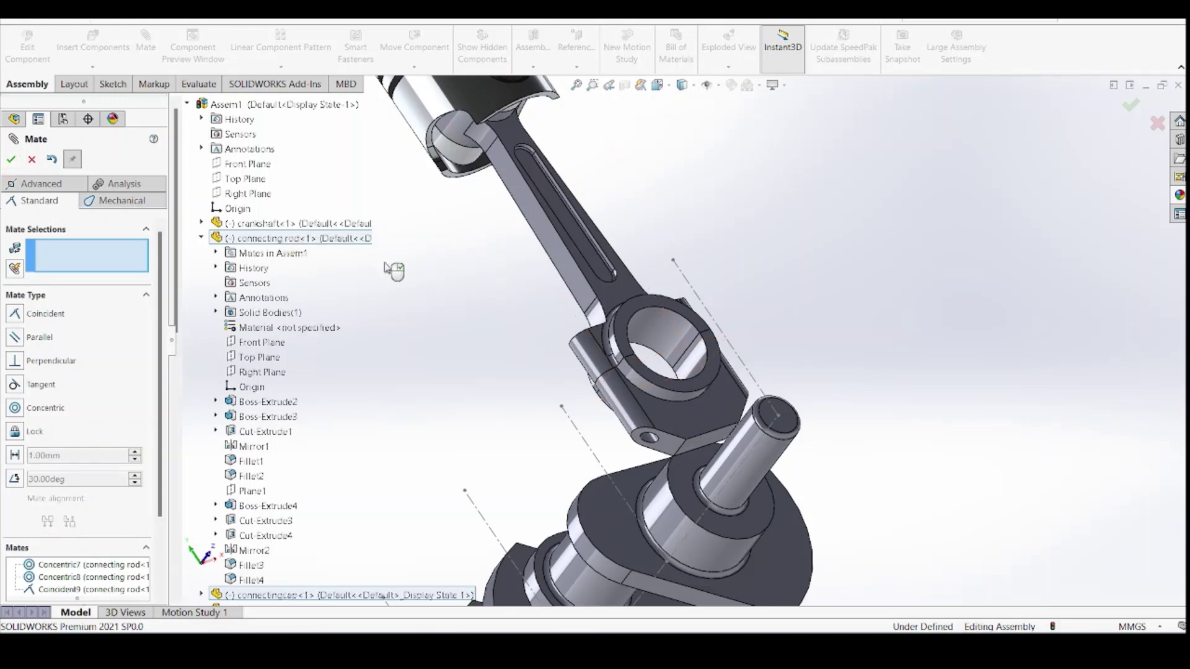
Set the assembly view to isometric
scroll(703, 239, up, 3)
middle_drag(704, 239, 861, 469)
scroll(843, 494, up, 4)
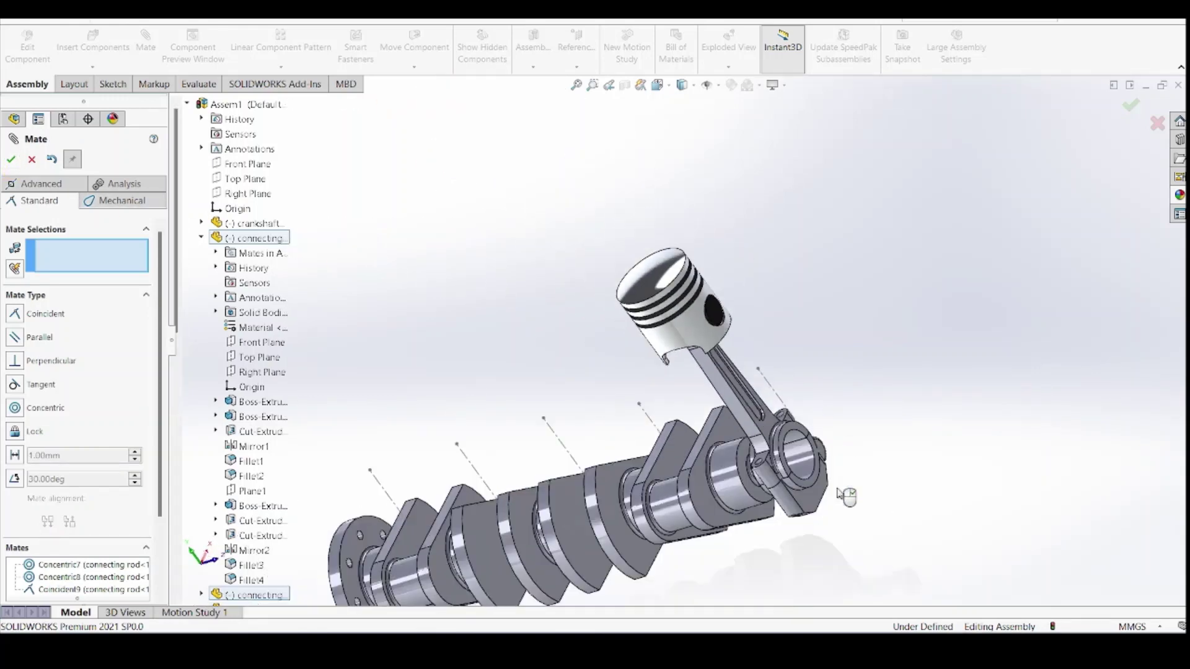
middle_drag(824, 505, 911, 507)
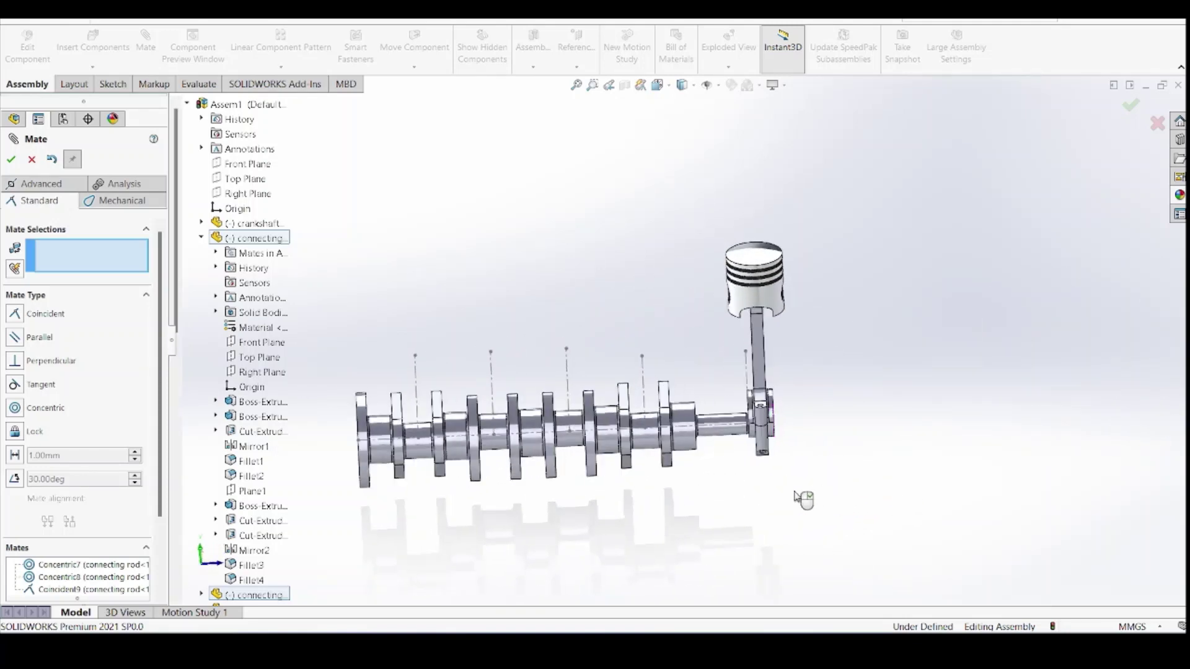
click(693, 92)
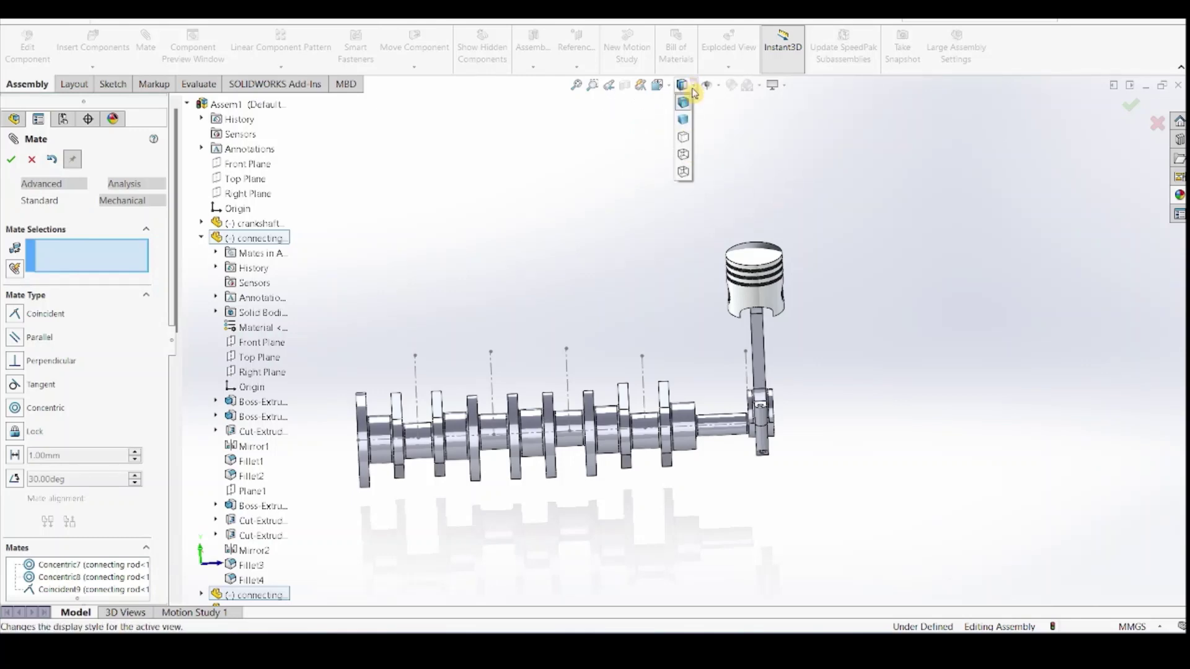
click(663, 86)
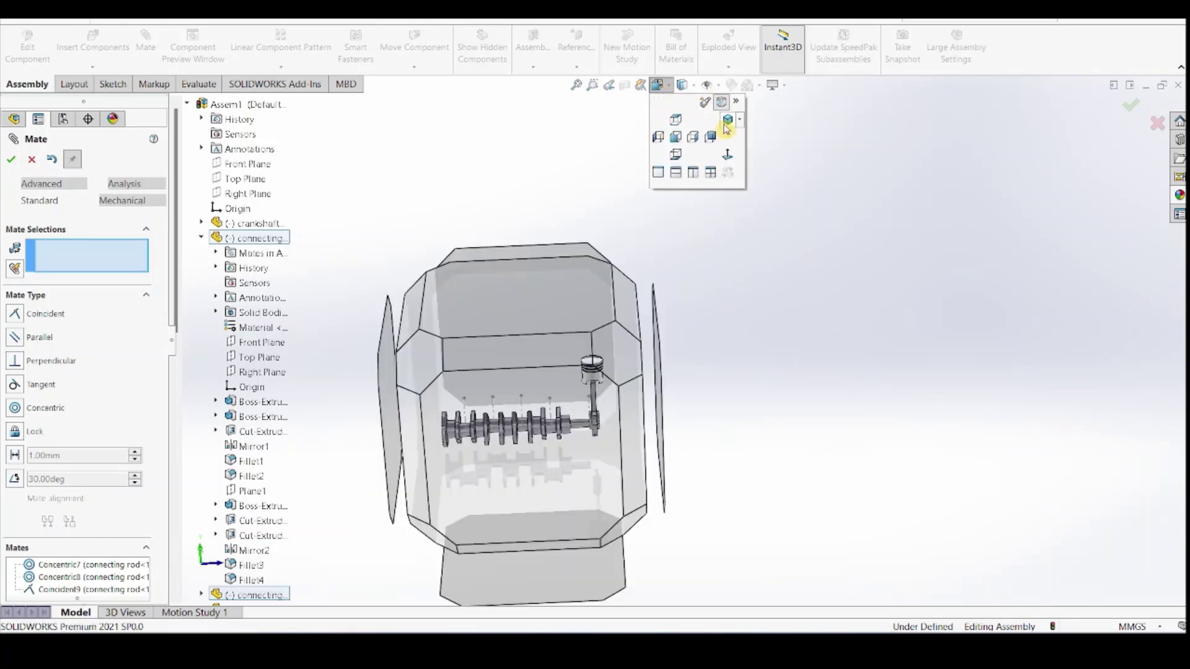
click(727, 124)
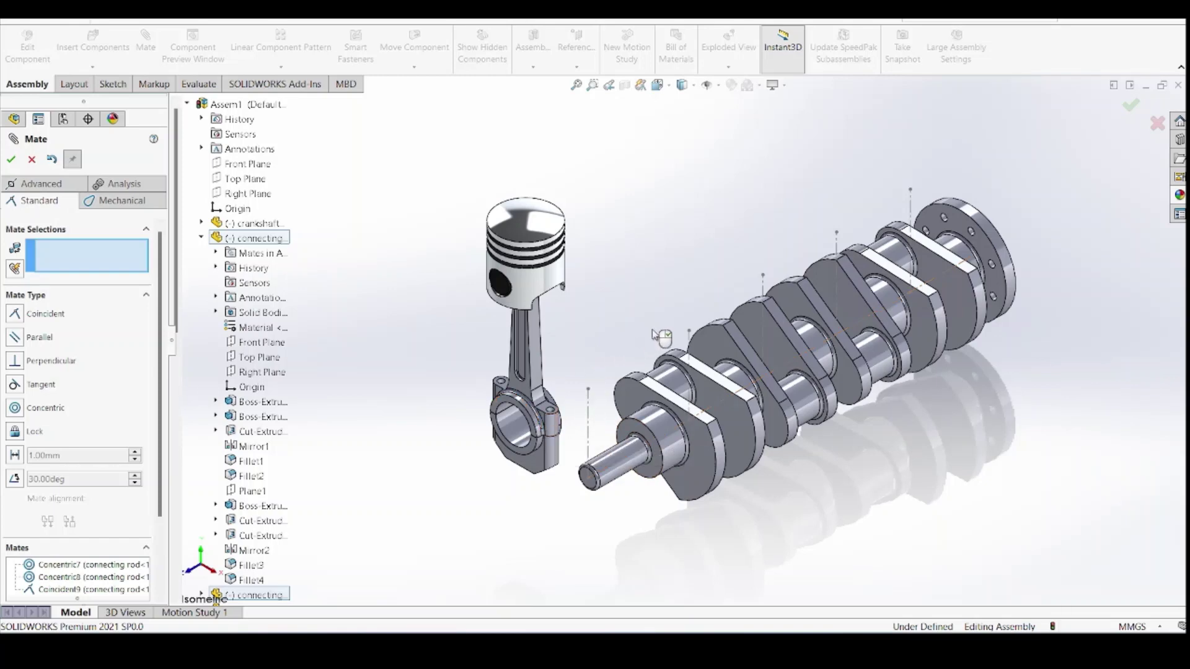
Add a centered Width mate between the crankshaft web faces flanking the first crankpin and the two side faces of the connecting rod's big end
click(31, 185)
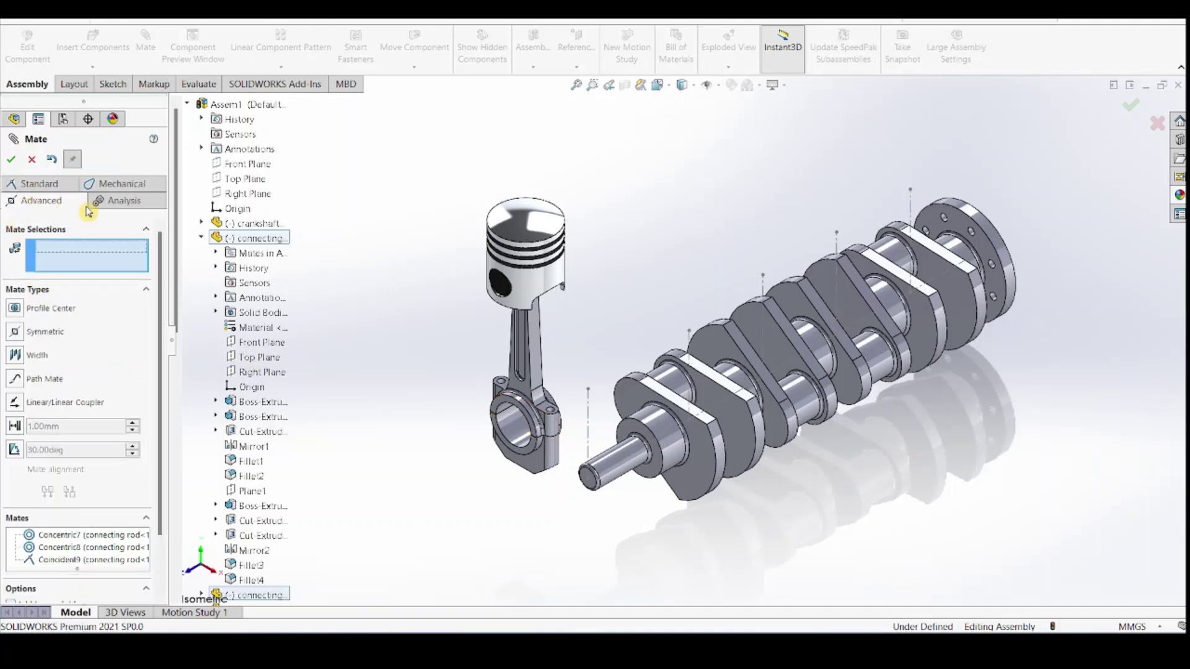
click(731, 418)
middle_drag(770, 417, 719, 435)
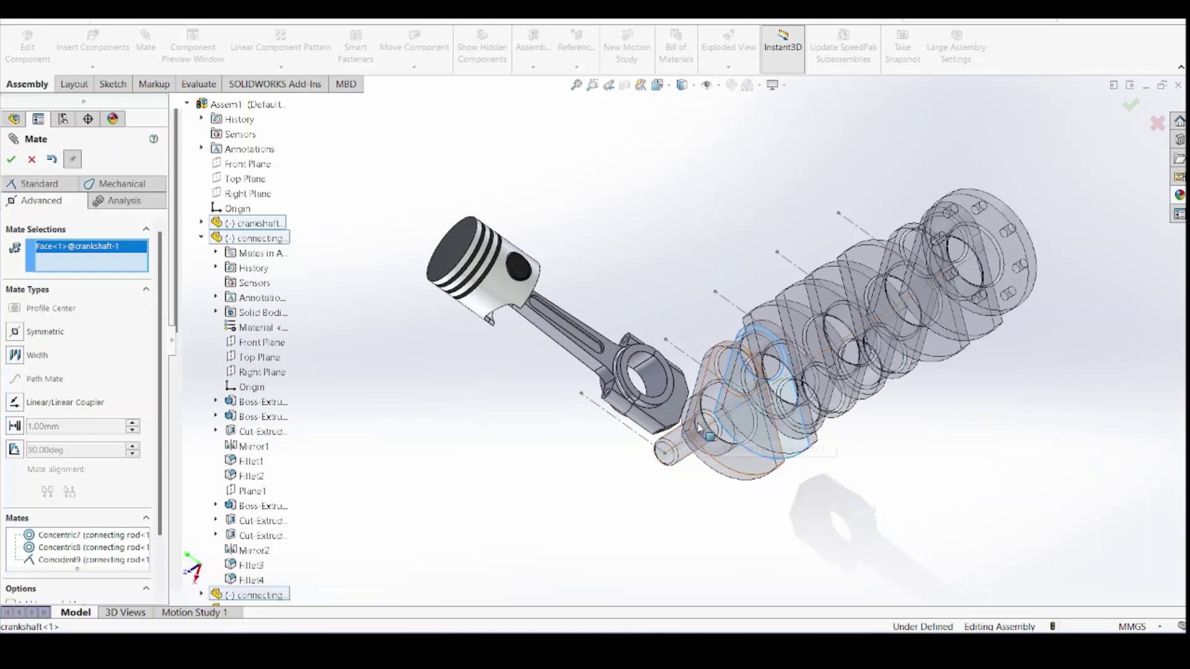
click(16, 355)
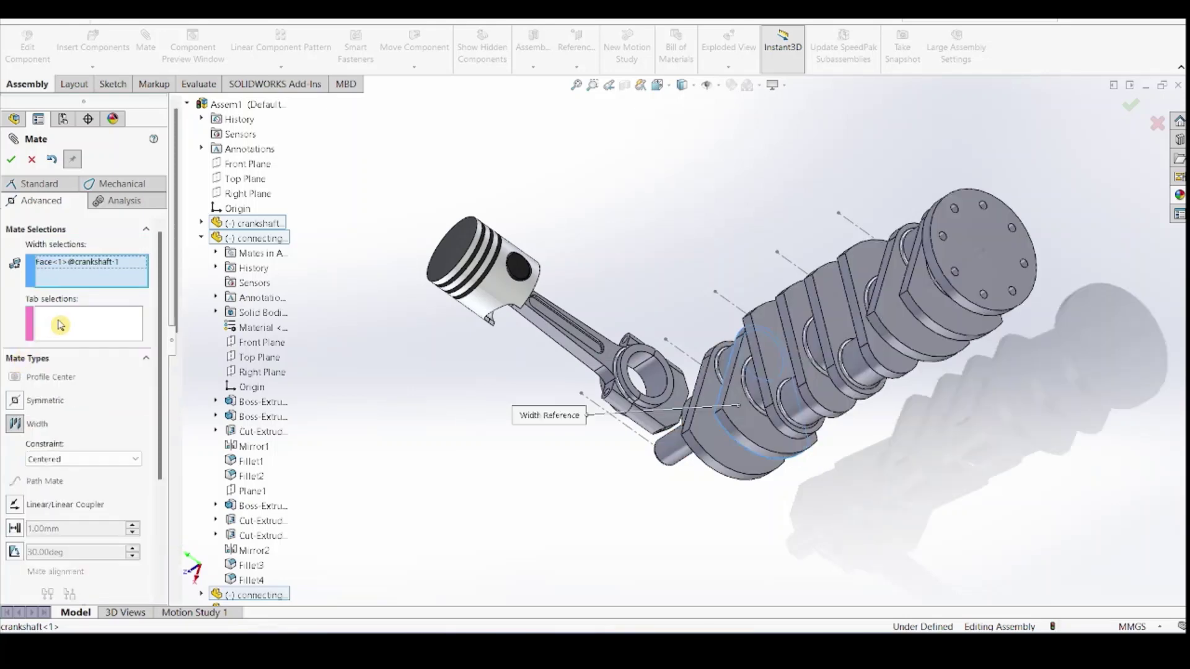
click(719, 356)
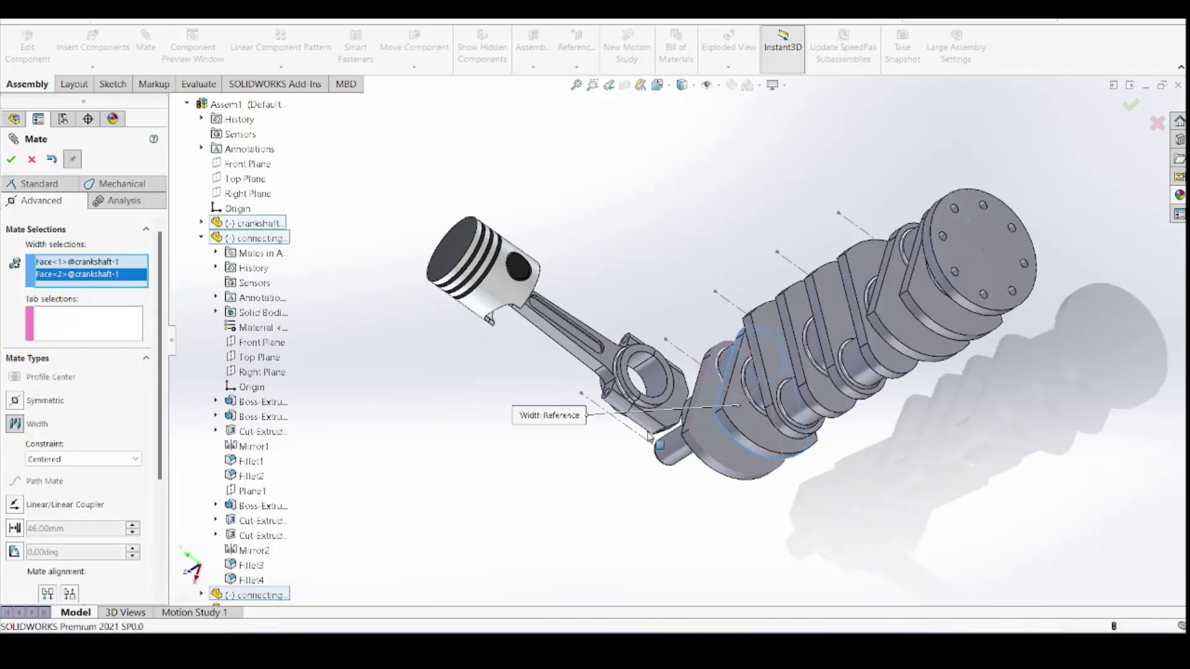
middle_drag(567, 458, 630, 352)
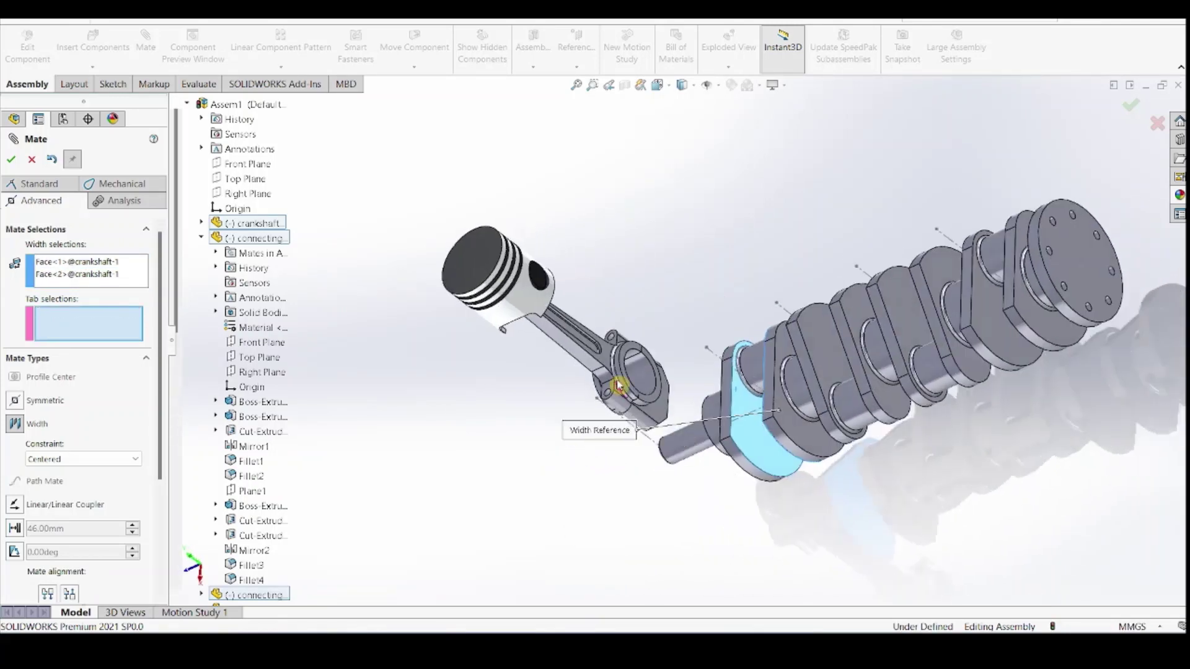
click(634, 351)
middle_drag(575, 434, 607, 412)
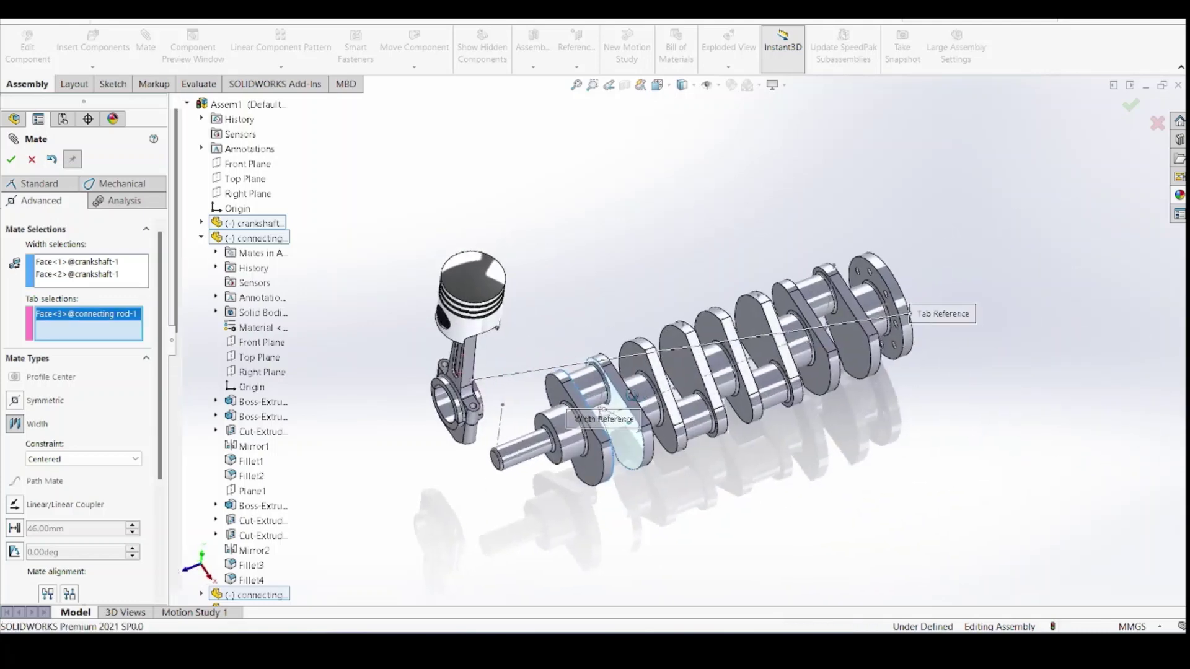
scroll(474, 385, down, 2)
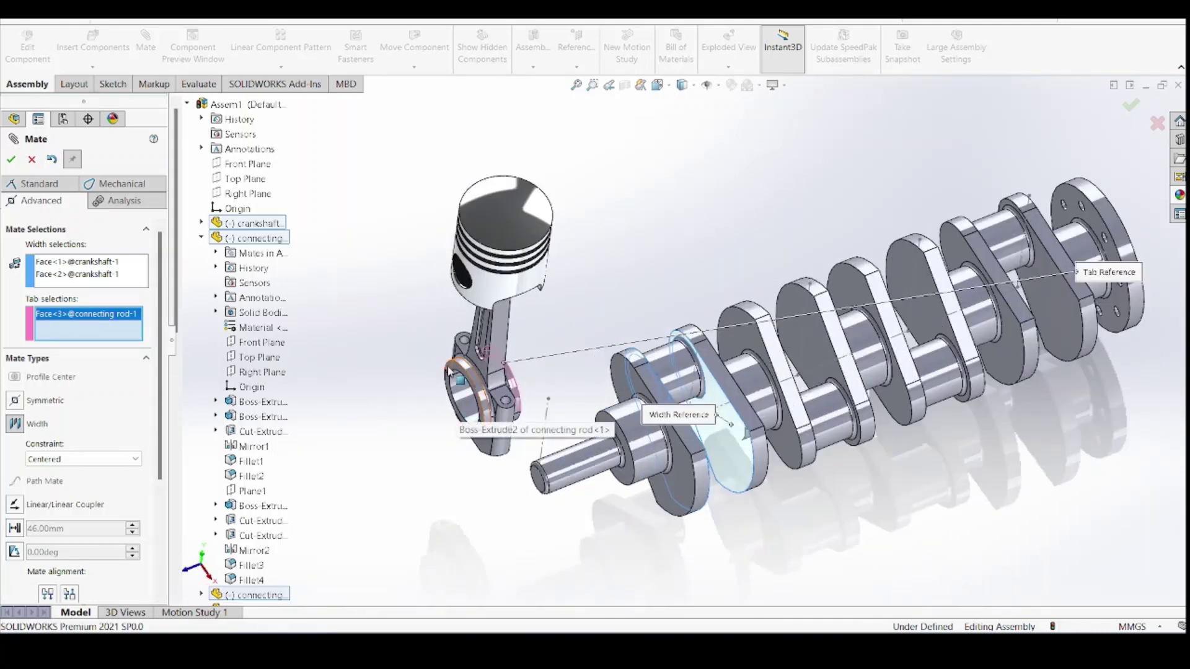
click(453, 372)
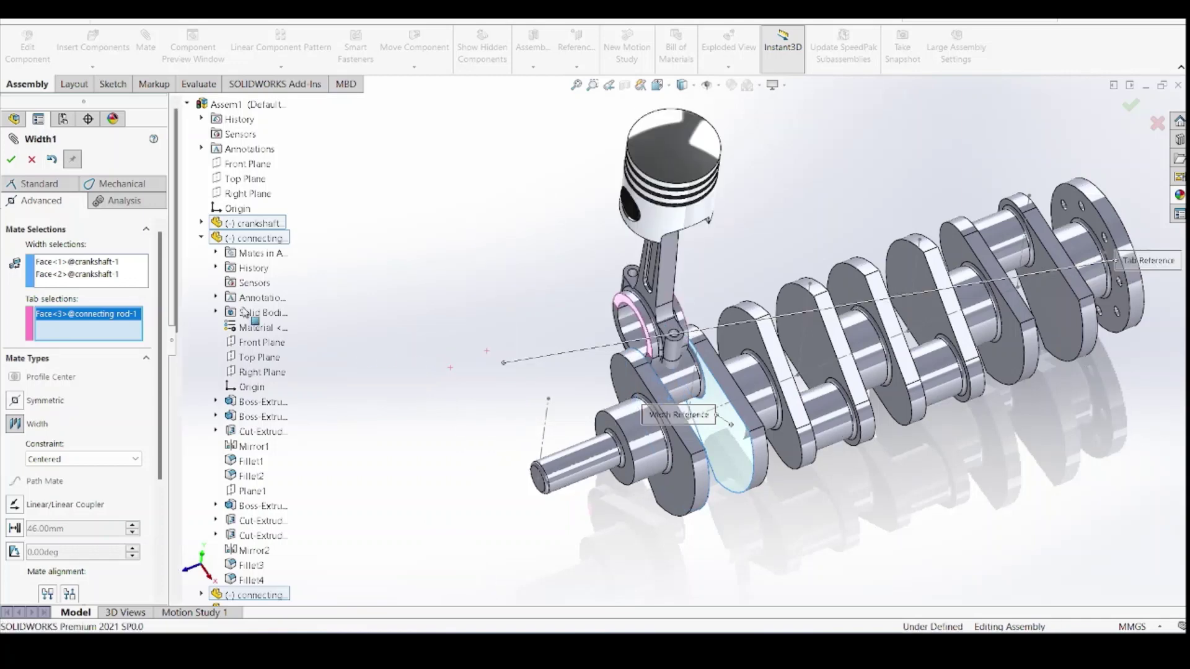
click(12, 160)
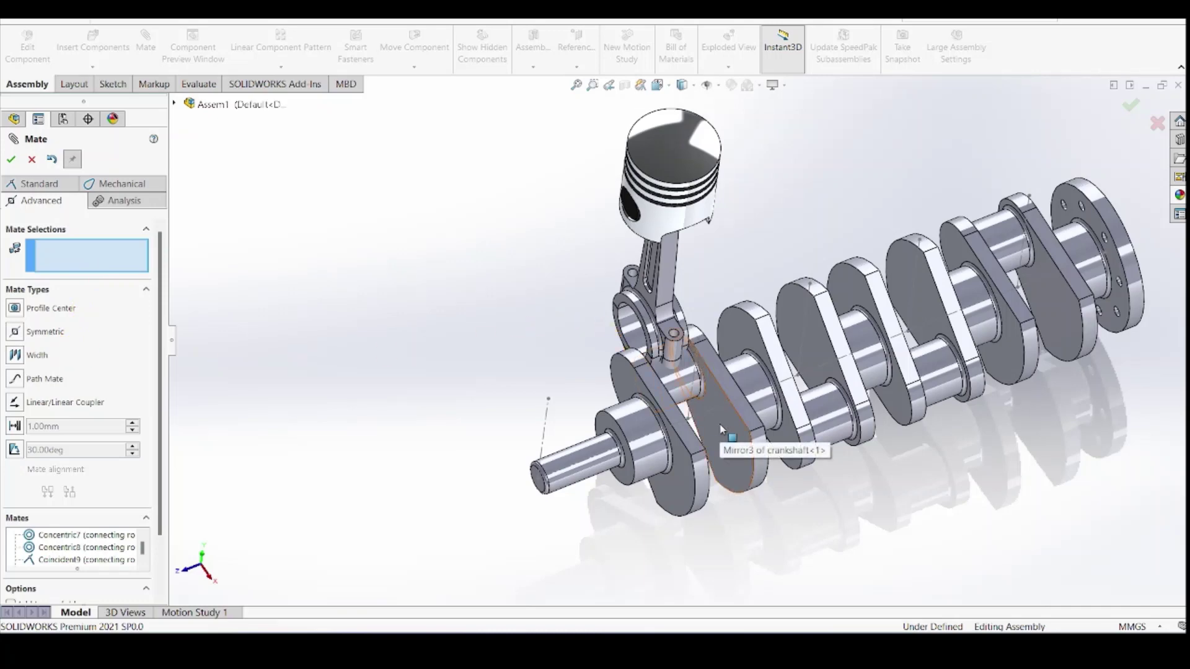
Mate the connecting cap's inner bore face concentric with the crankshaft's first crankpin
click(638, 337)
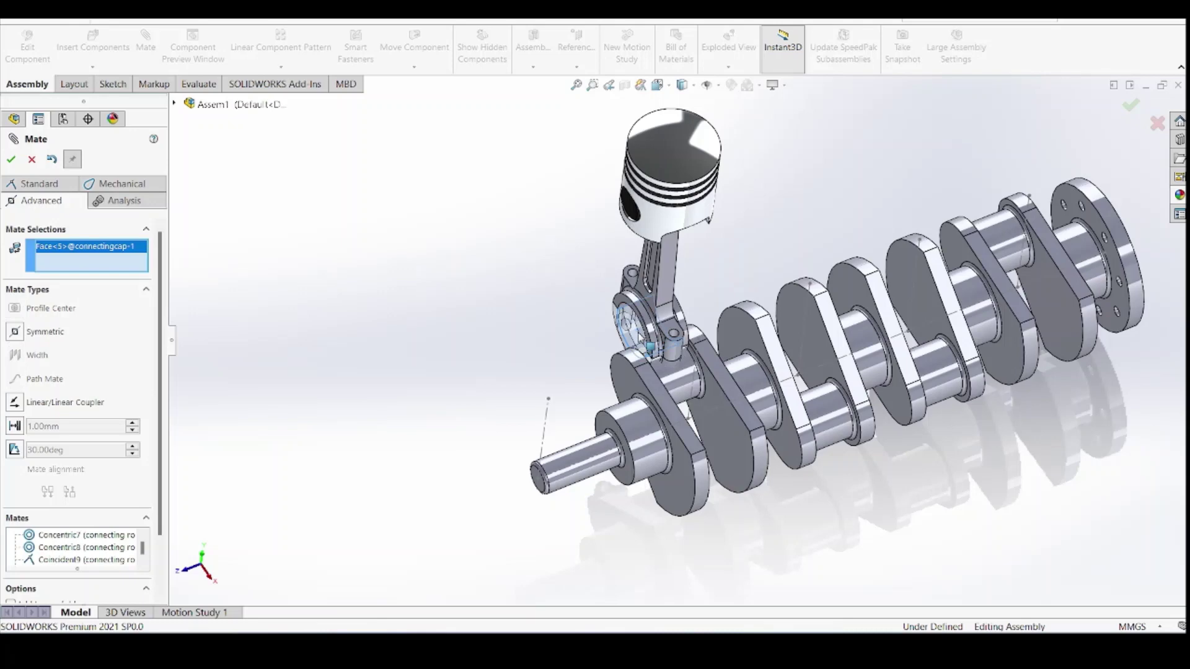
click(670, 382)
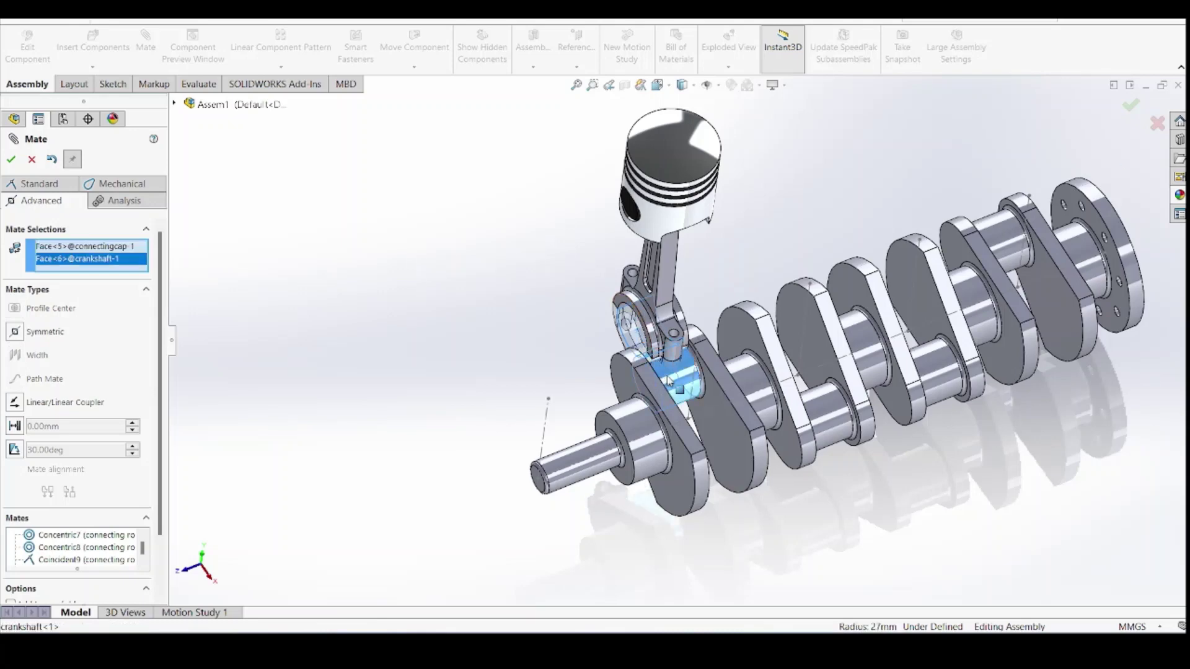
click(42, 183)
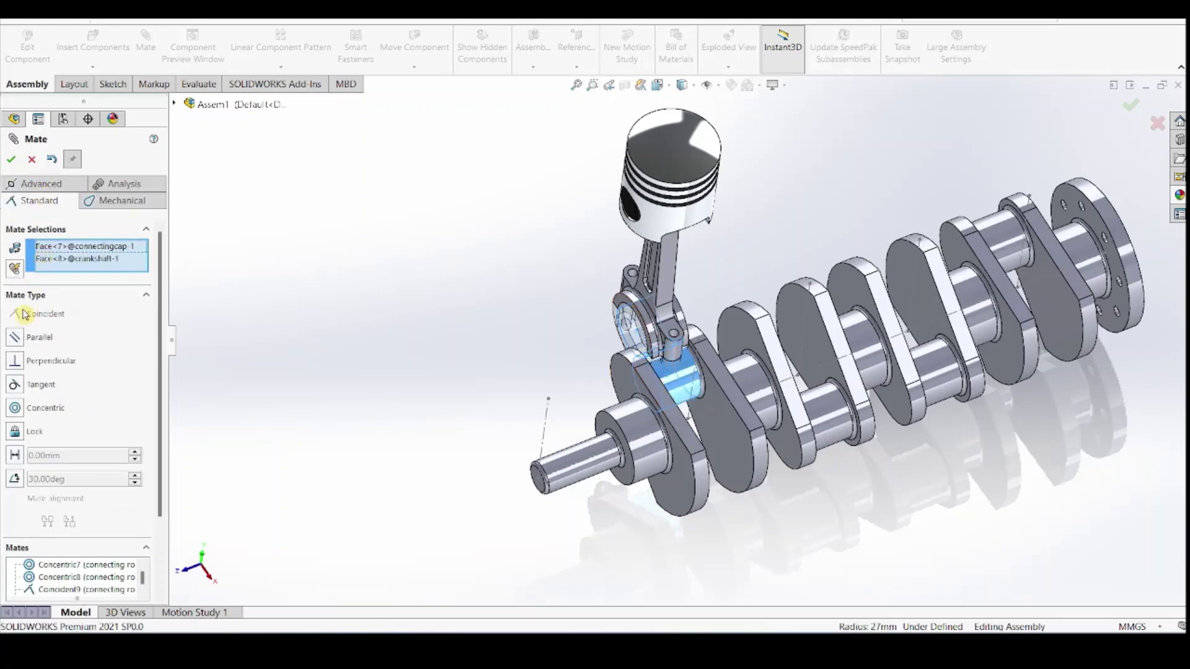
click(15, 409)
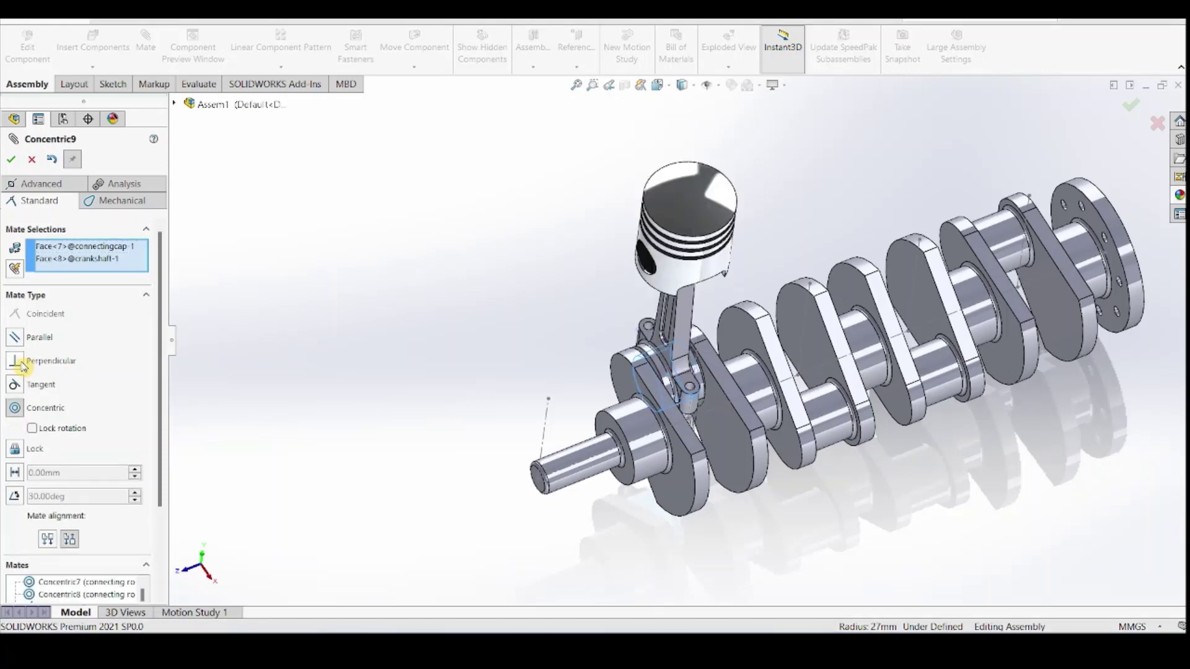
click(11, 160)
Rotate the crankshaft and move the piston to try out the motion of the first rod linkage
scroll(558, 341, up, 3)
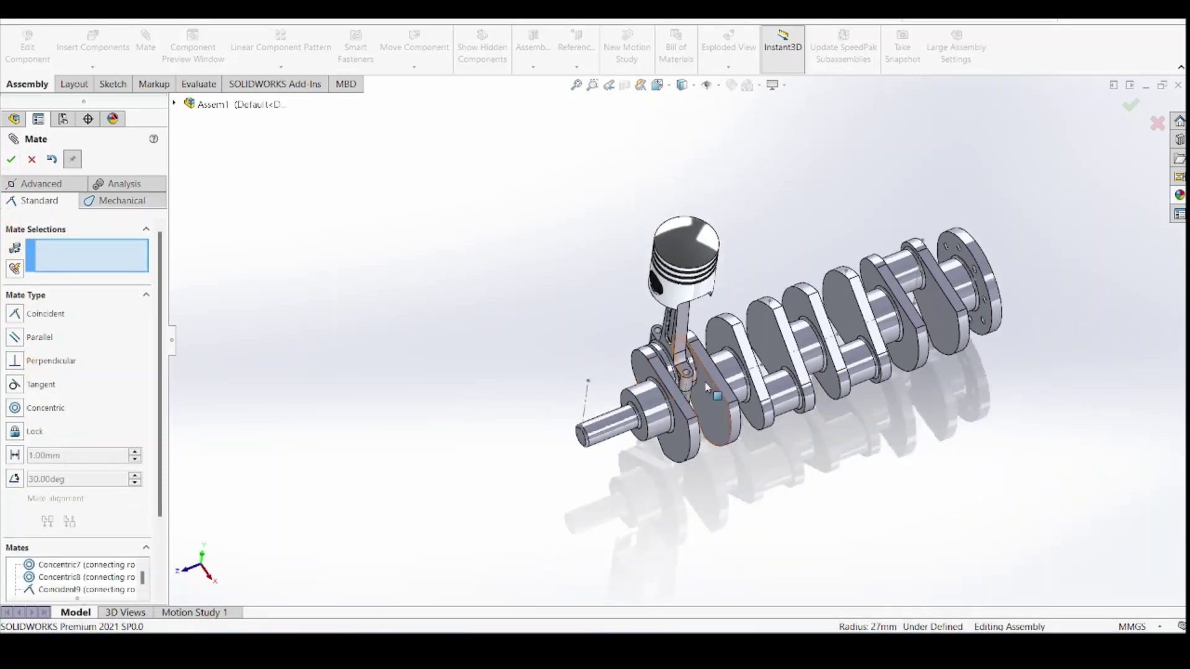
scroll(707, 387, down, 3)
scroll(622, 357, up, 1)
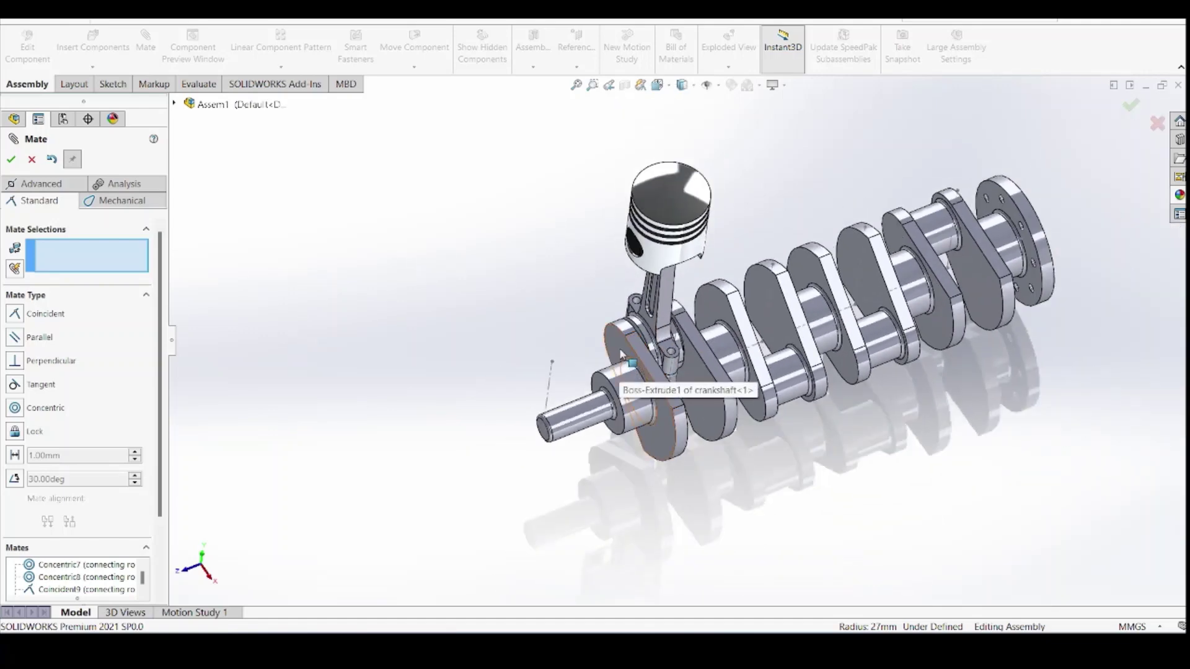
middle_drag(622, 354, 647, 331)
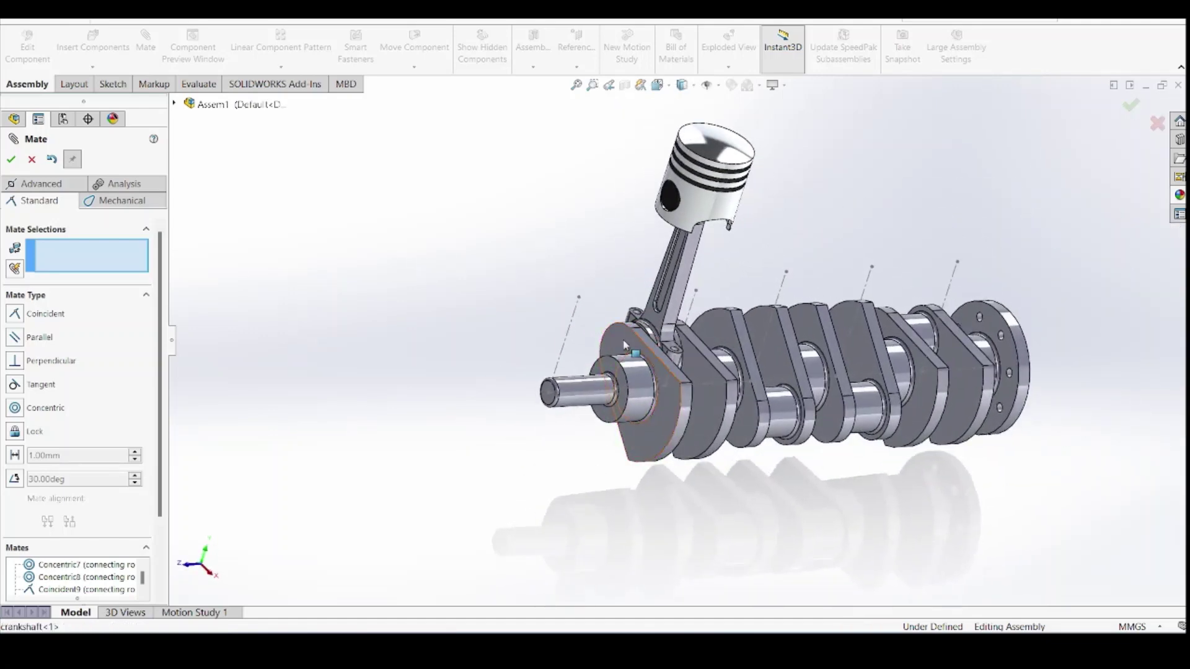
drag(623, 347, 665, 397)
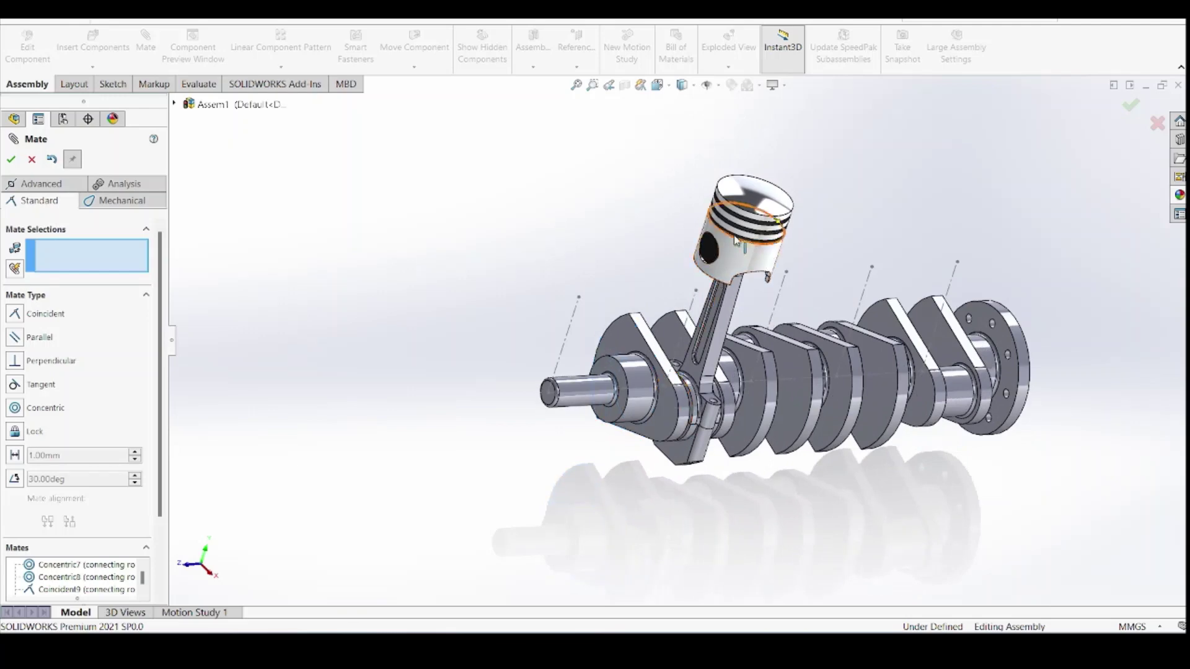
mouse_move(736, 241)
mouse_down()
mouse_move(738, 268)
mouse_move(748, 239)
mouse_move(743, 257)
mouse_up()
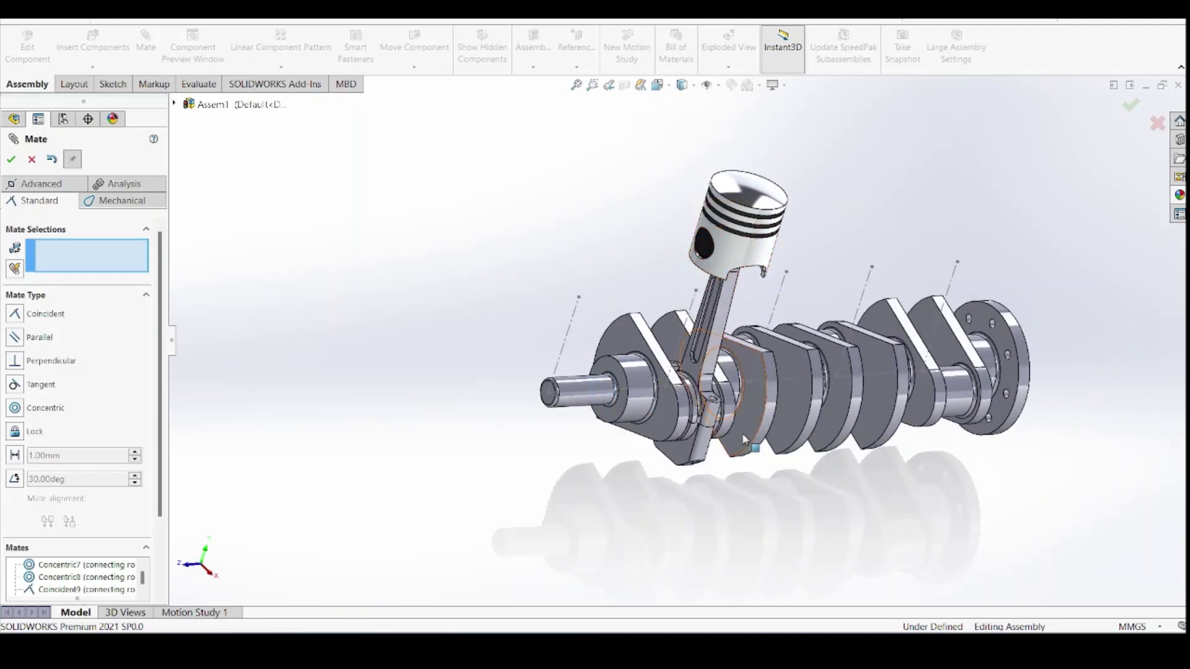
mouse_move(745, 441)
middle_down()
mouse_move(691, 437)
mouse_move(749, 439)
middle_up()
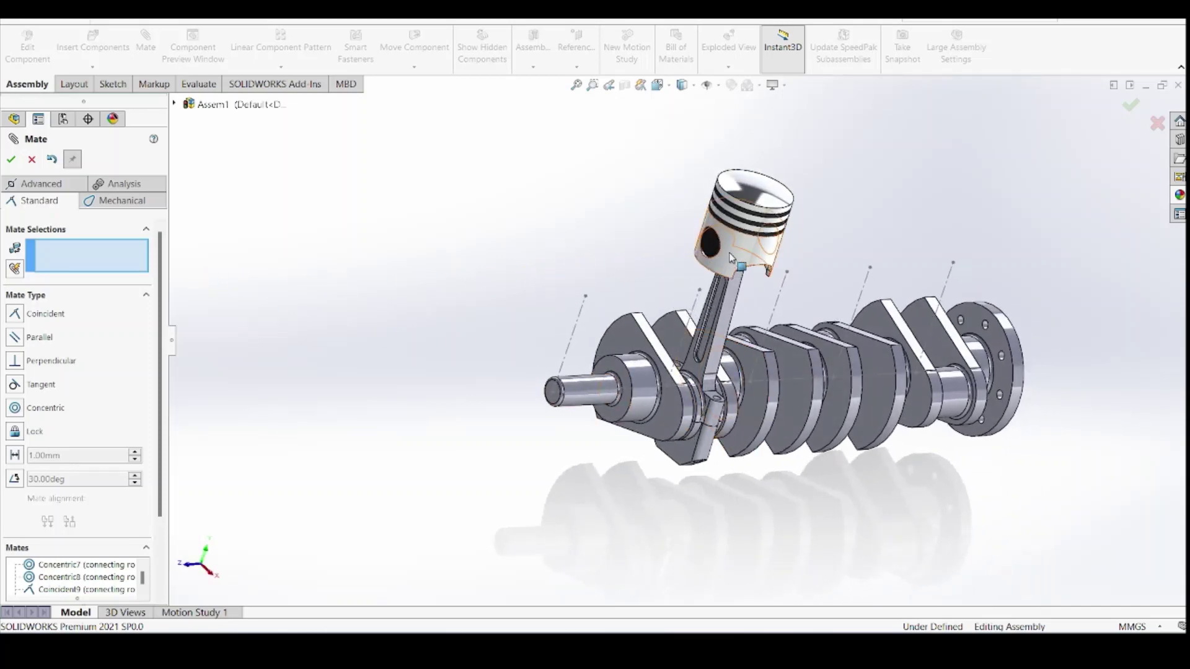
Mate the piston's outer face concentric with the reference sketch centerline above the first crankpin, and rotate the crankshaft to test the motion
click(706, 268)
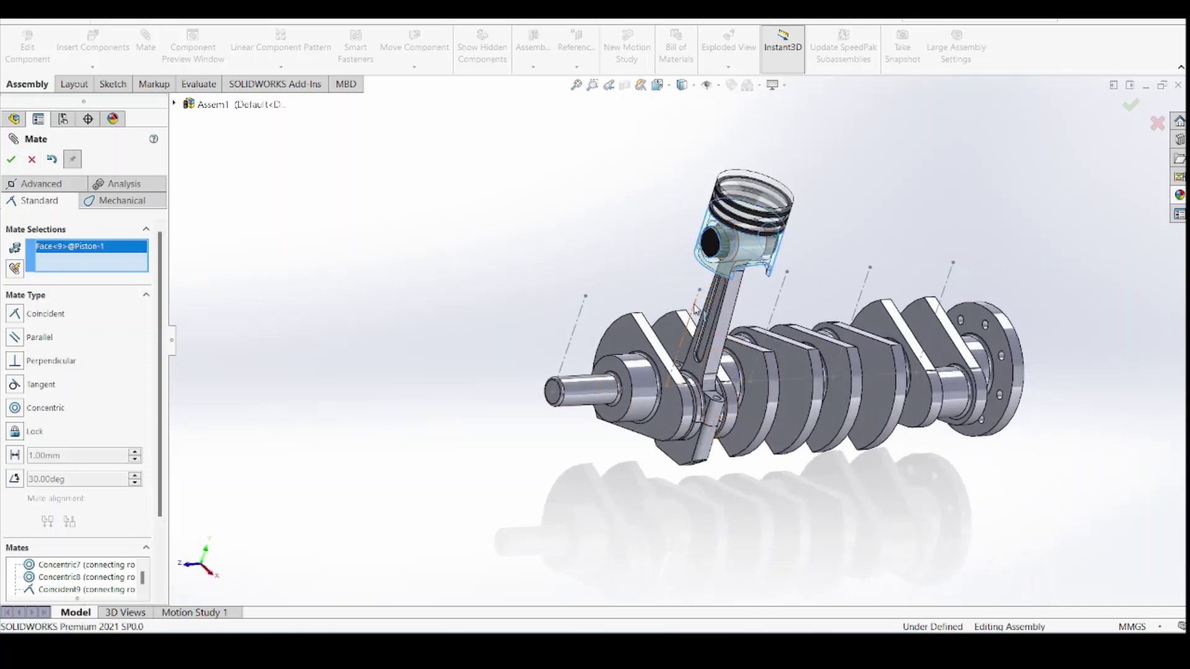
click(695, 307)
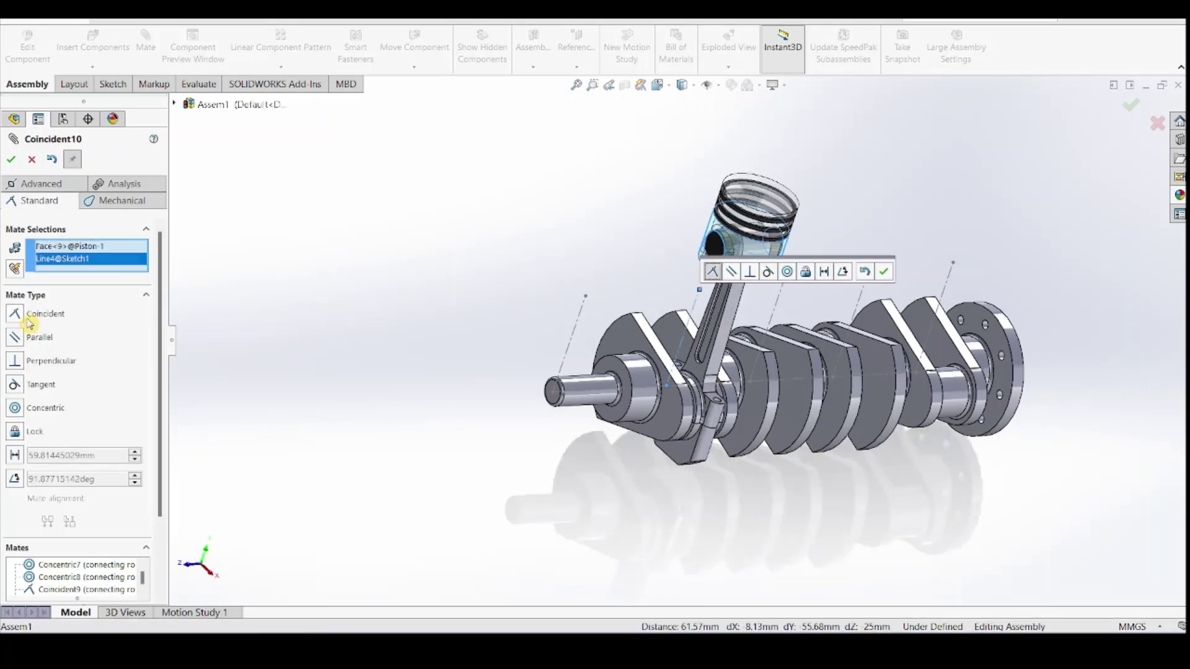
click(19, 410)
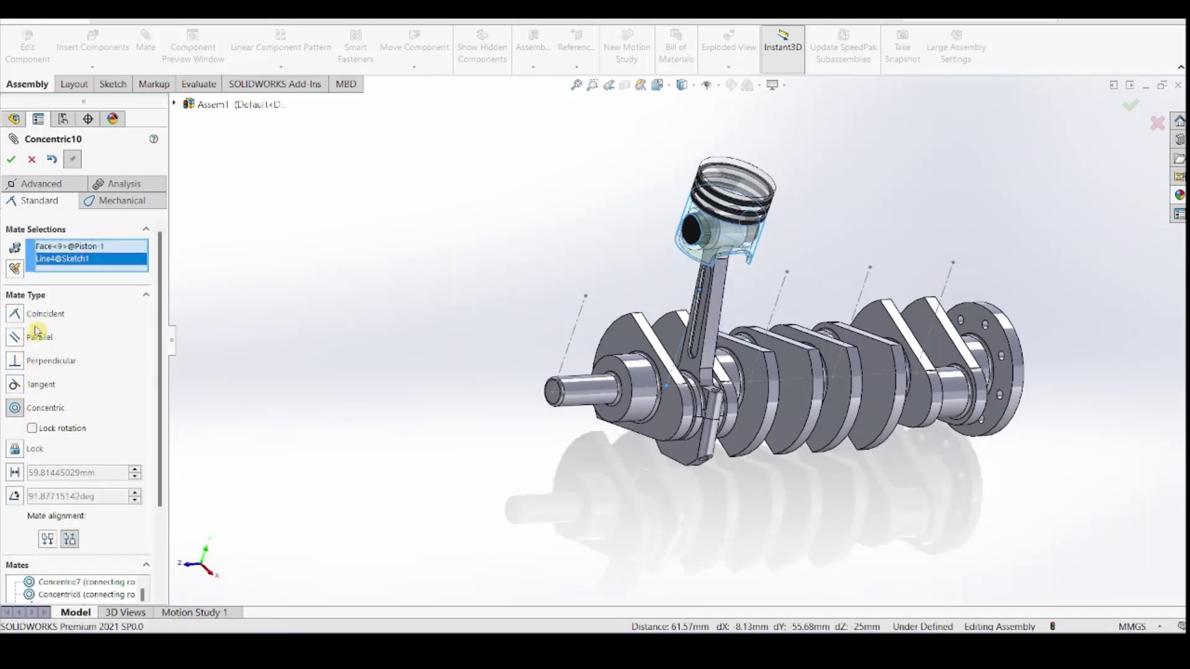
click(12, 160)
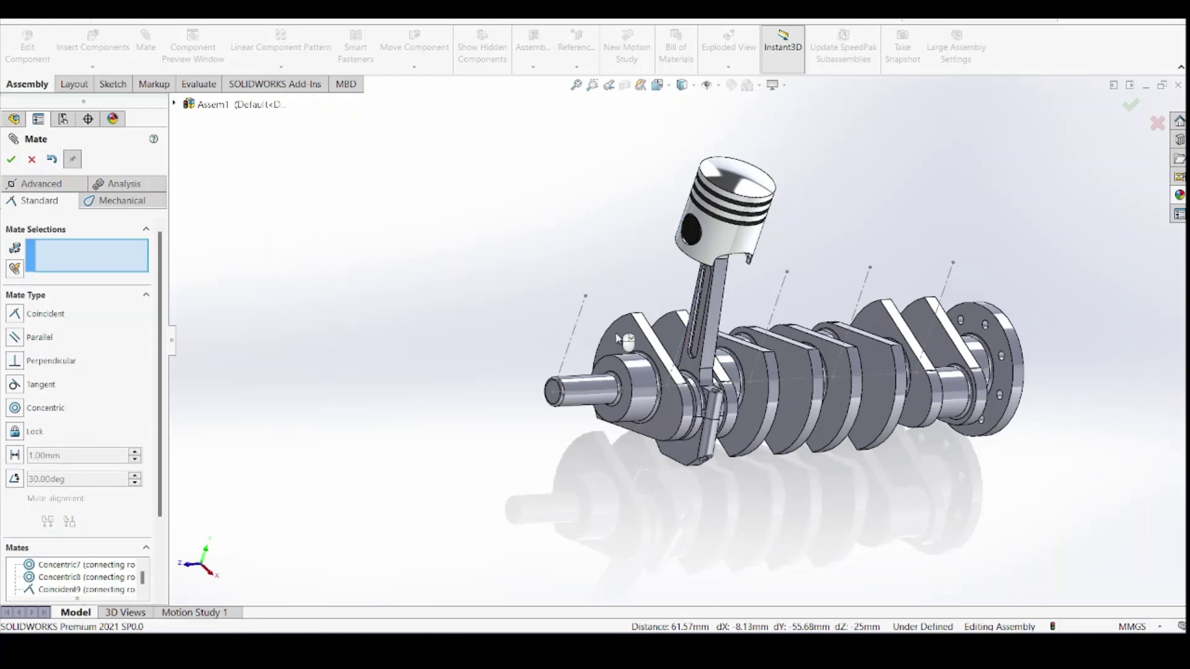
click(10, 162)
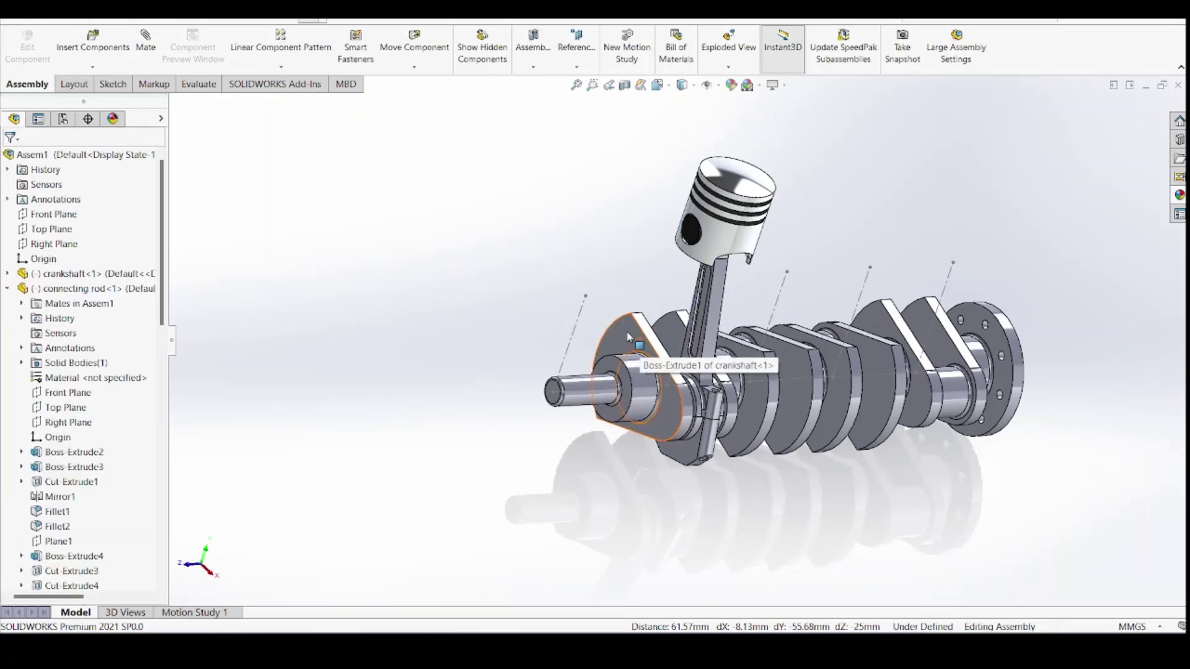
drag(644, 370, 543, 348)
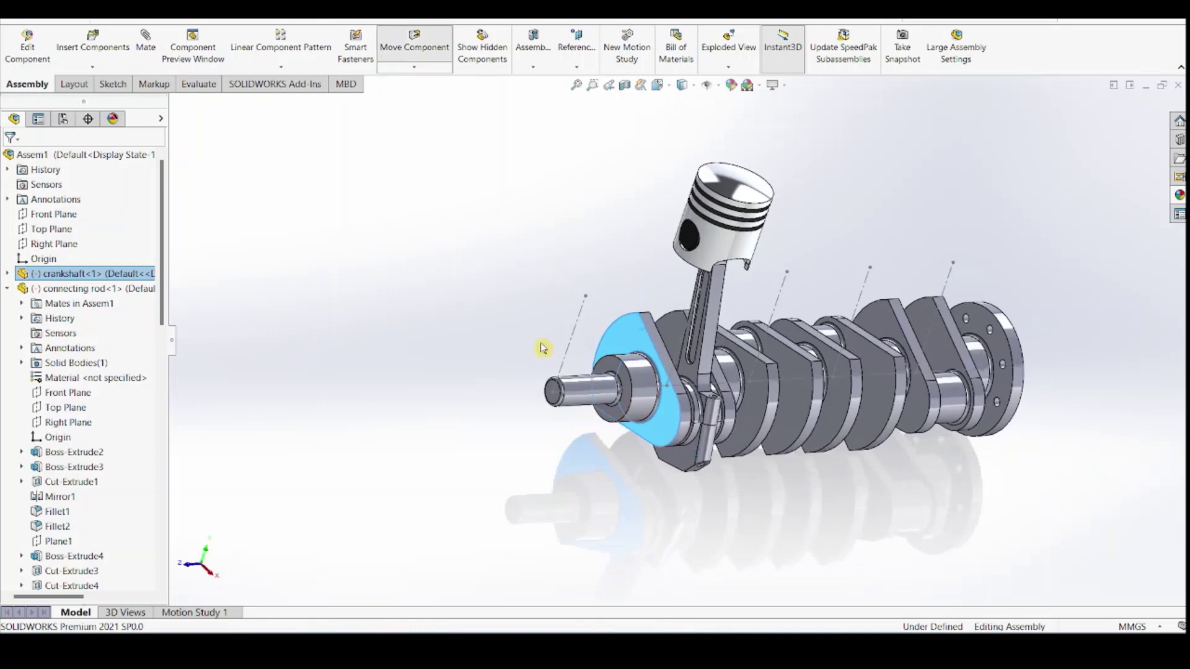
click(431, 206)
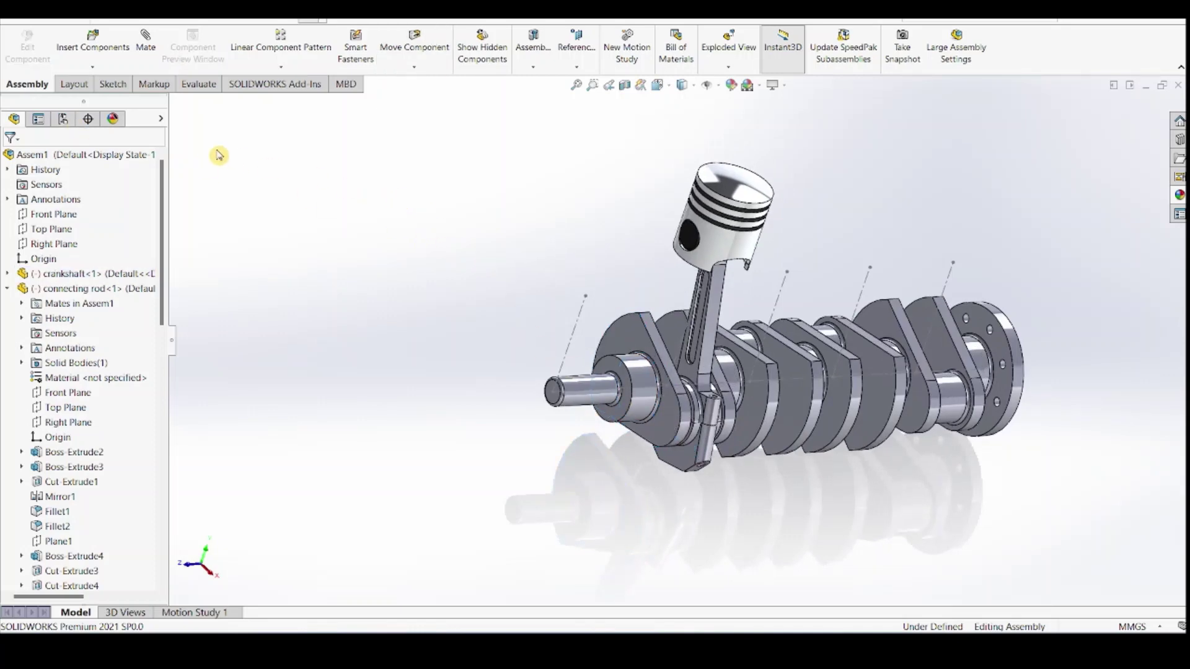
Start Copy with Mates for the piston, its three piston rings, piston pin, connecting rod and connecting cap, and proceed to the mate references
click(100, 68)
click(105, 128)
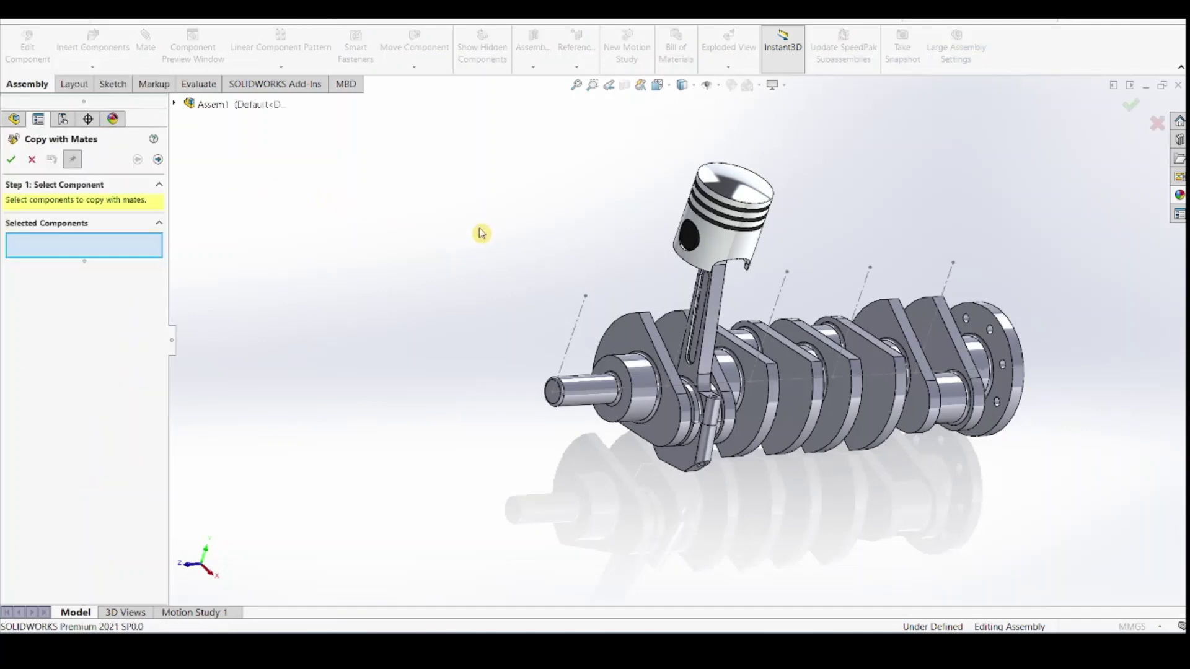
click(740, 214)
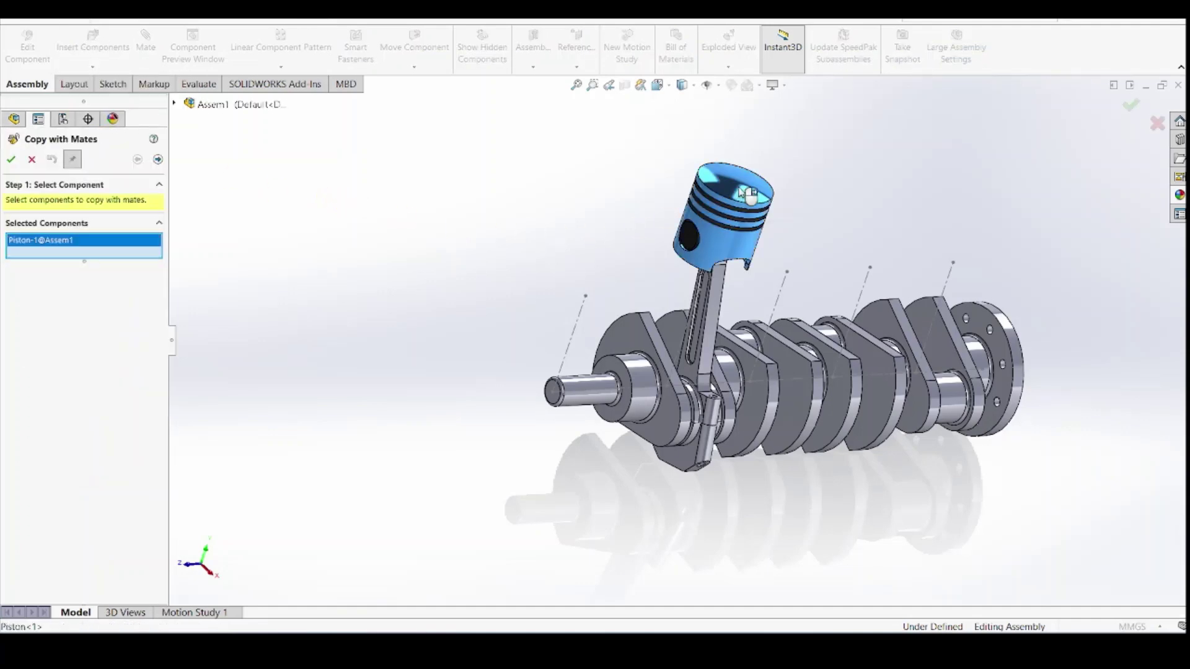
click(739, 223)
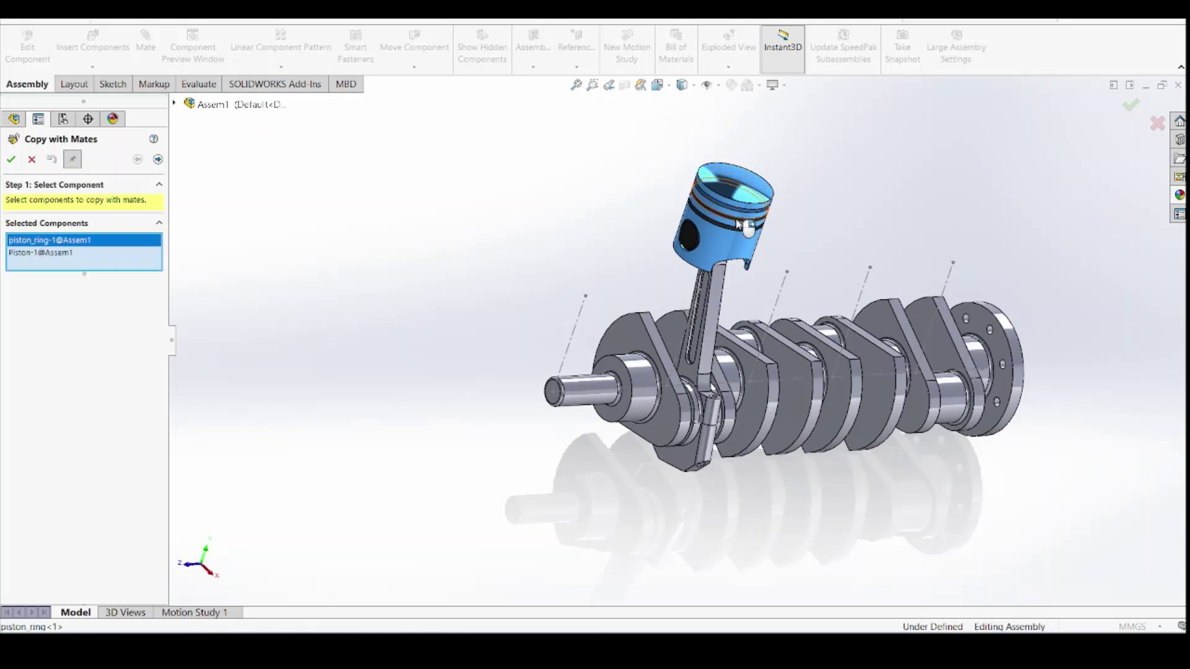
click(738, 225)
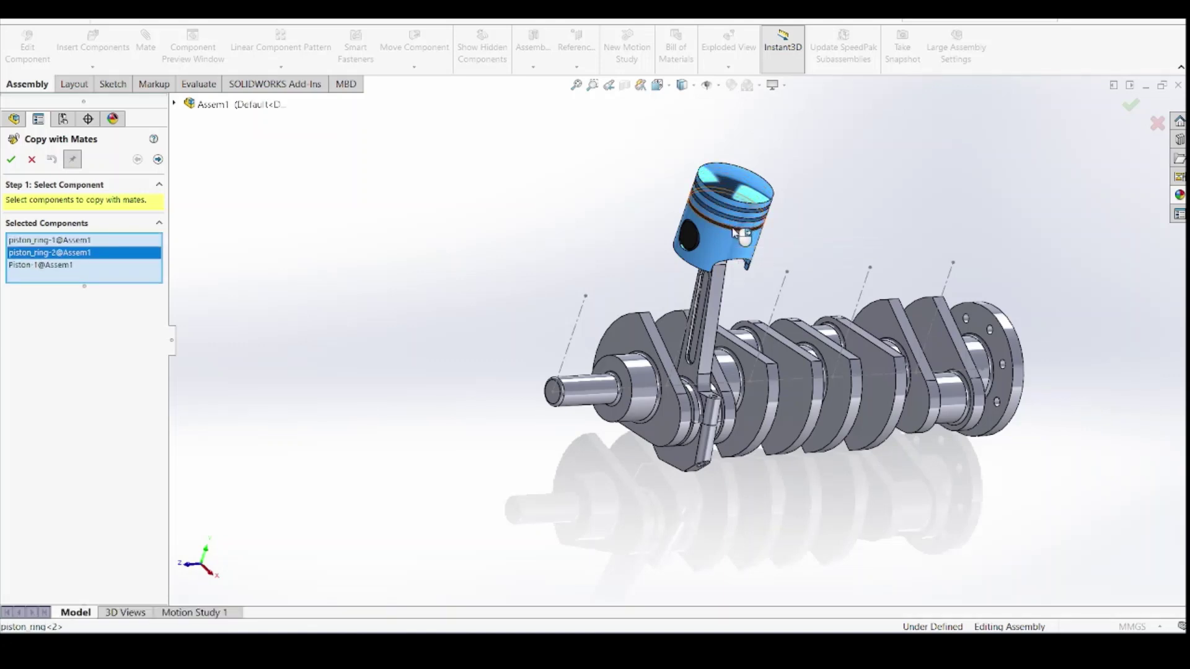
click(735, 233)
click(688, 236)
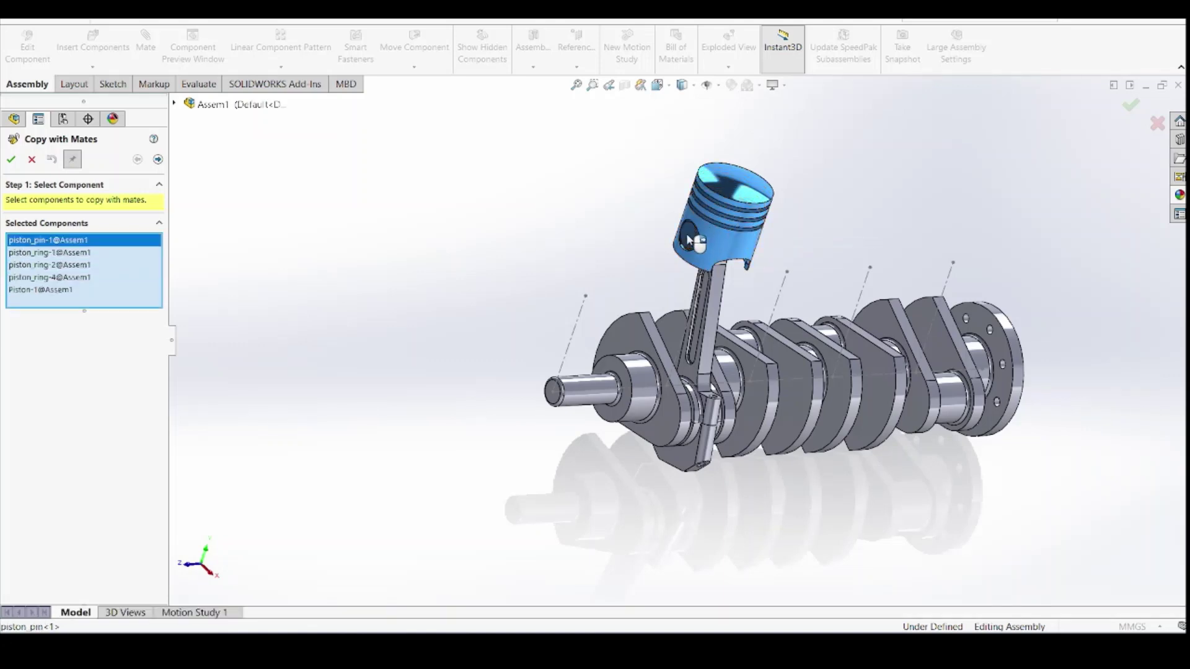
click(706, 319)
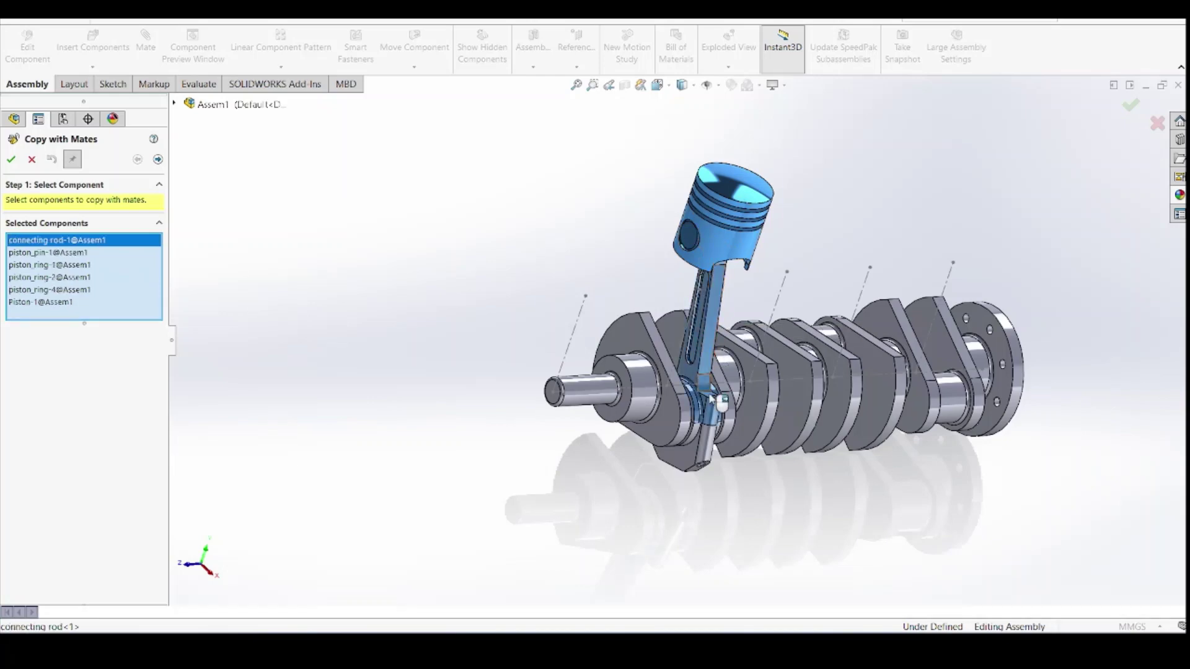
click(711, 451)
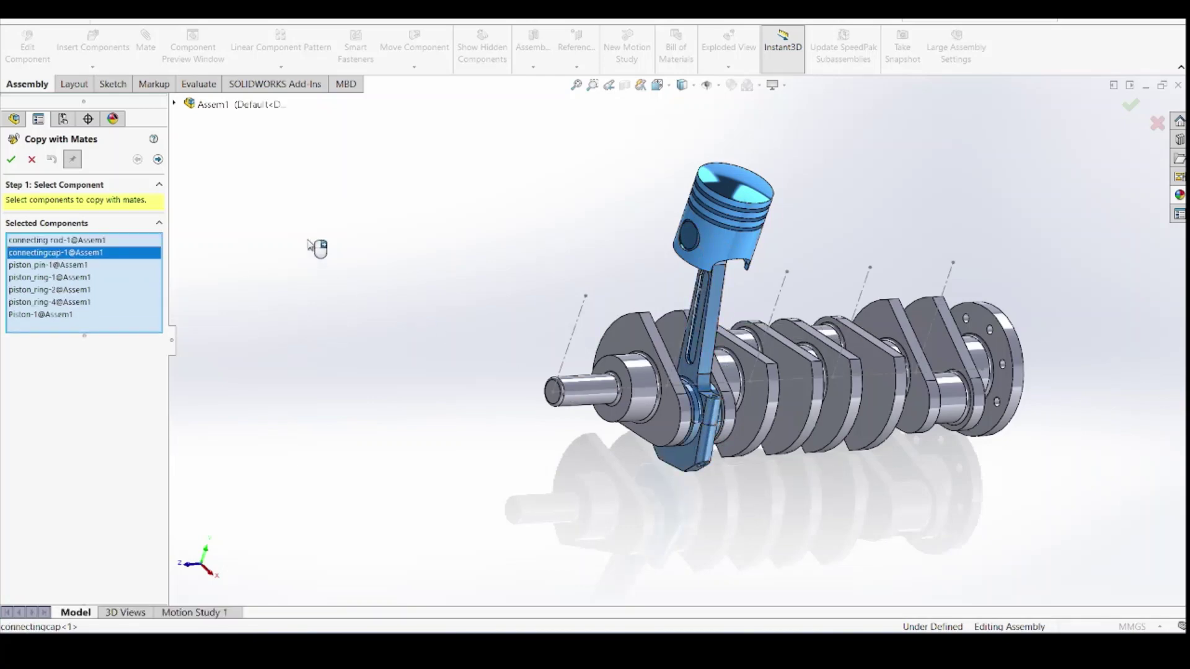
click(158, 160)
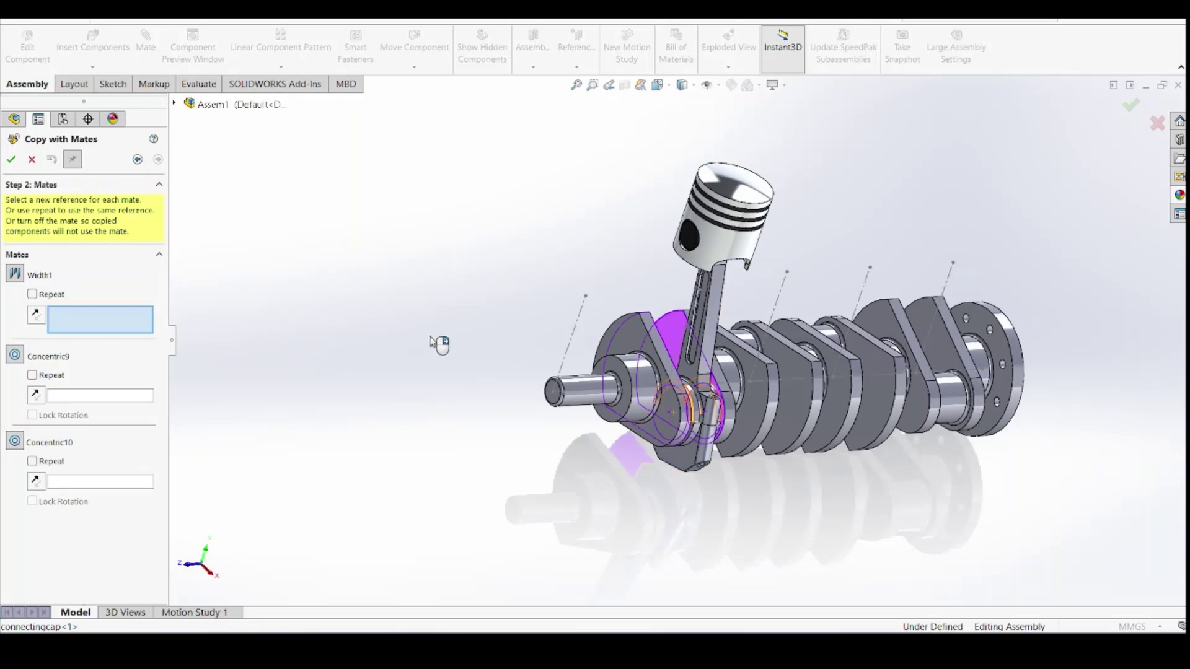
Assign the web faces flanking the second crankpin to the copy's Width1 mate and the second crankpin's face to Concentric9
middle_drag(440, 345, 719, 426)
click(743, 414)
click(719, 425)
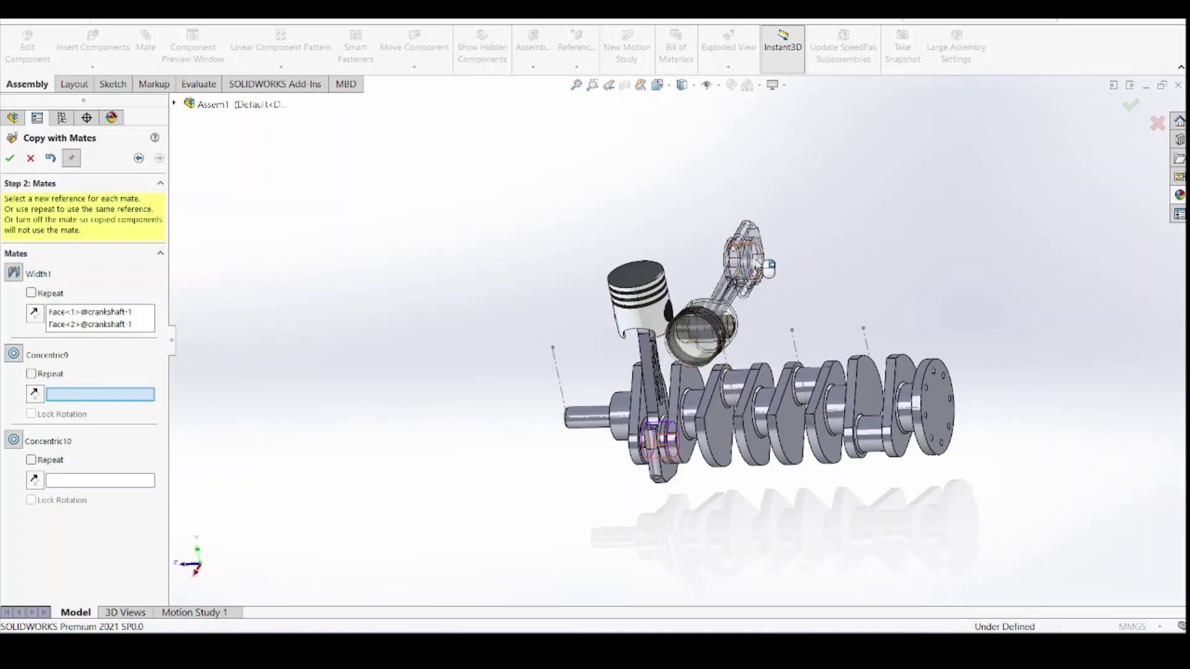
click(737, 382)
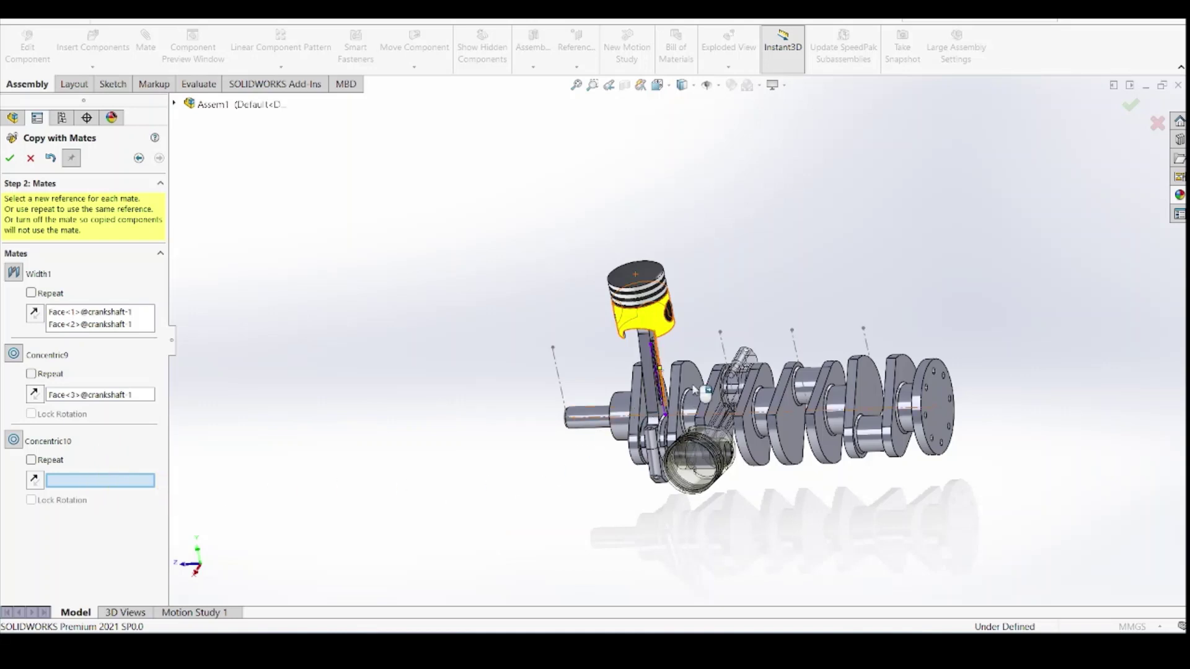
Set the copy's Concentric10 reference to the sketch centerline above the second crankpin instead of Point10, and place the second piston set
click(720, 333)
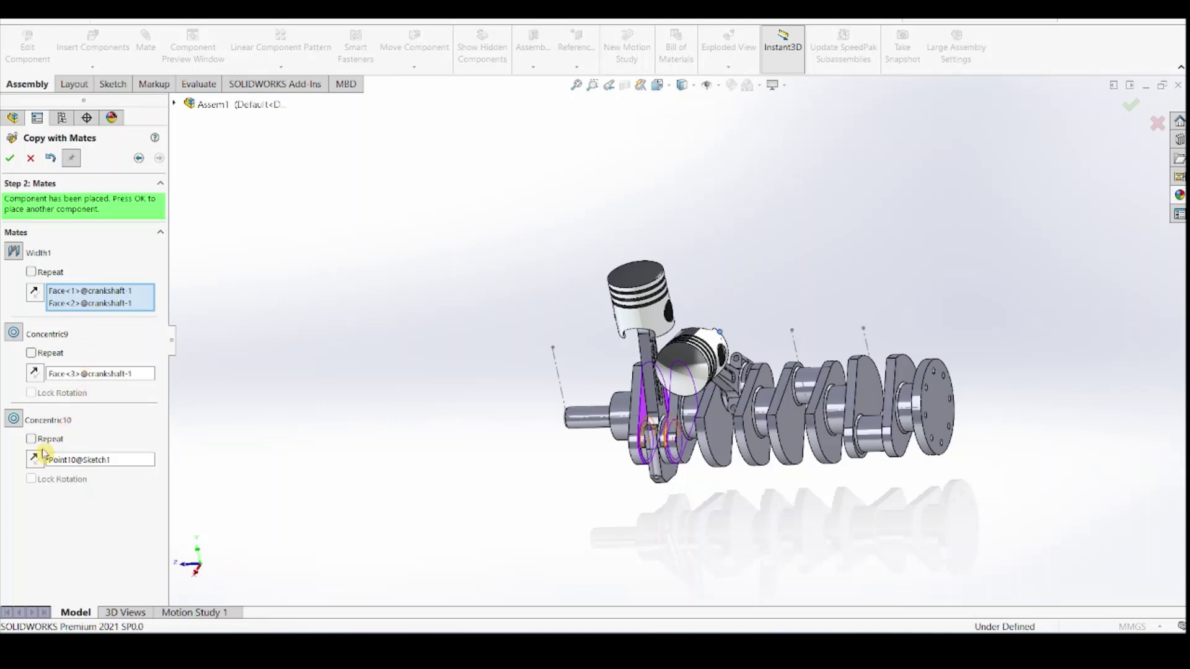
click(87, 462)
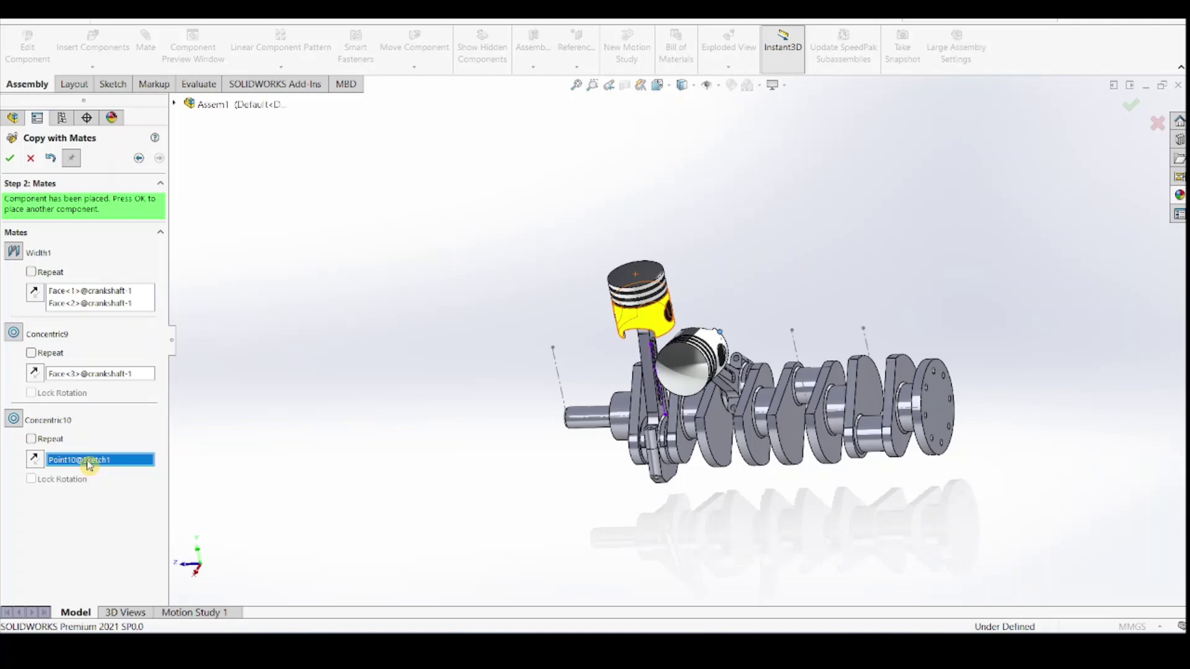
key(Delete)
mouse_move(702, 367)
middle_down()
mouse_move(658, 385)
mouse_move(682, 375)
middle_up()
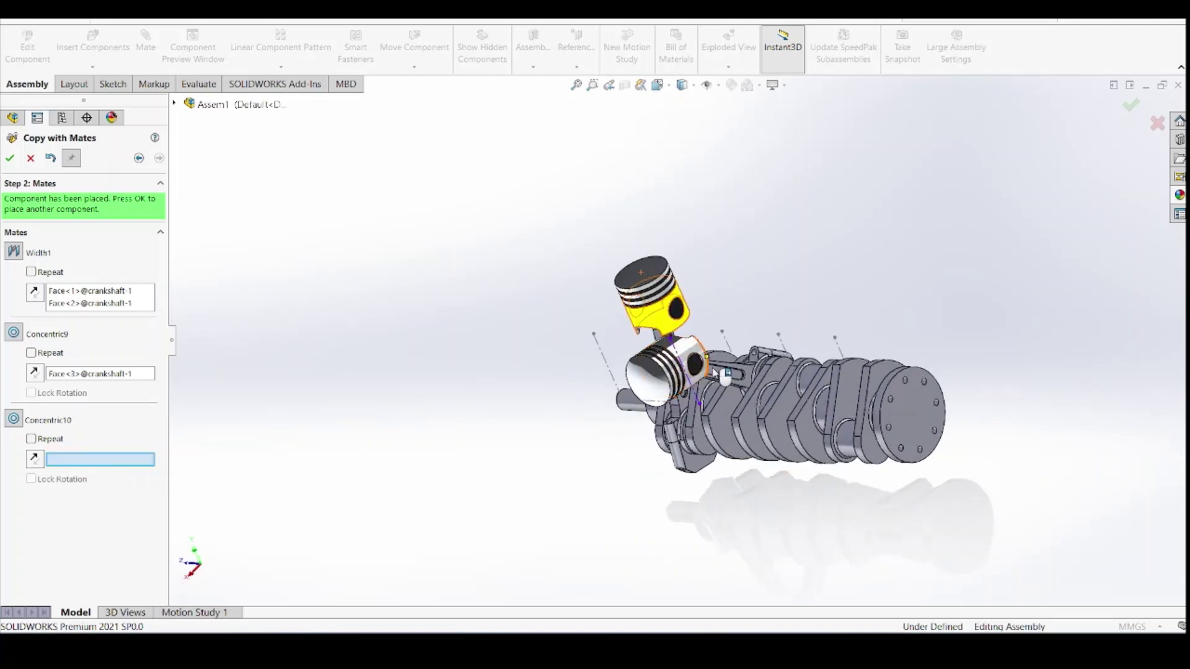
click(728, 345)
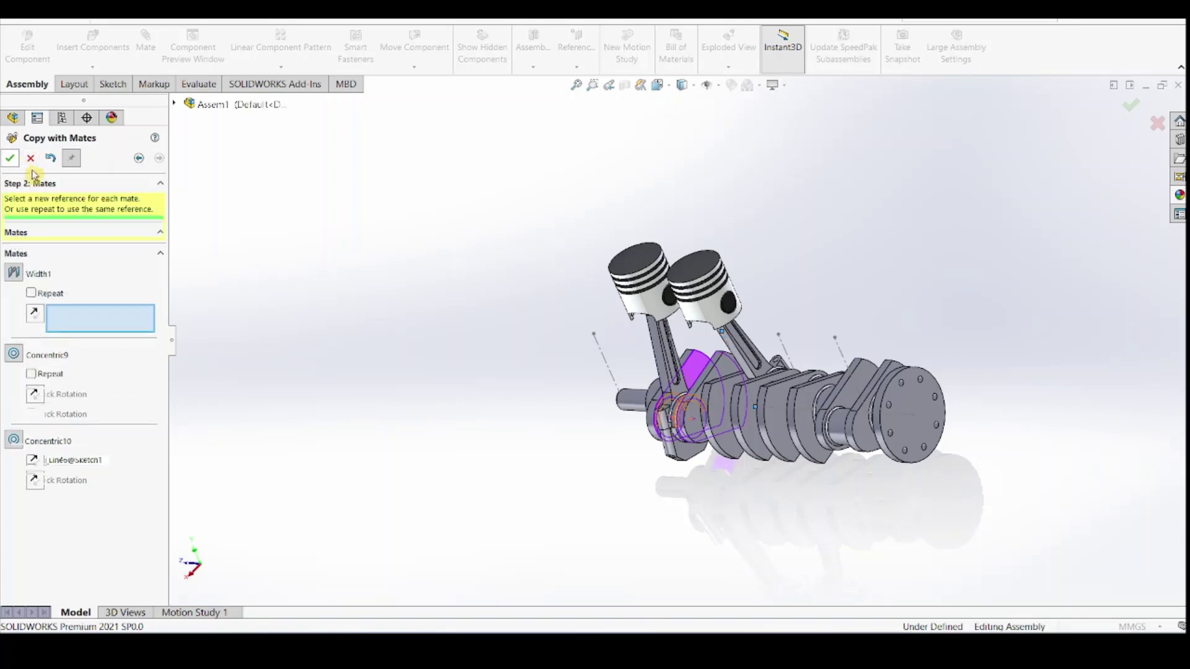
Place a third piston set copy using the web faces flanking the third crankpin, the crankpin's face and the sketch centerline above it
middle_drag(821, 327, 852, 414)
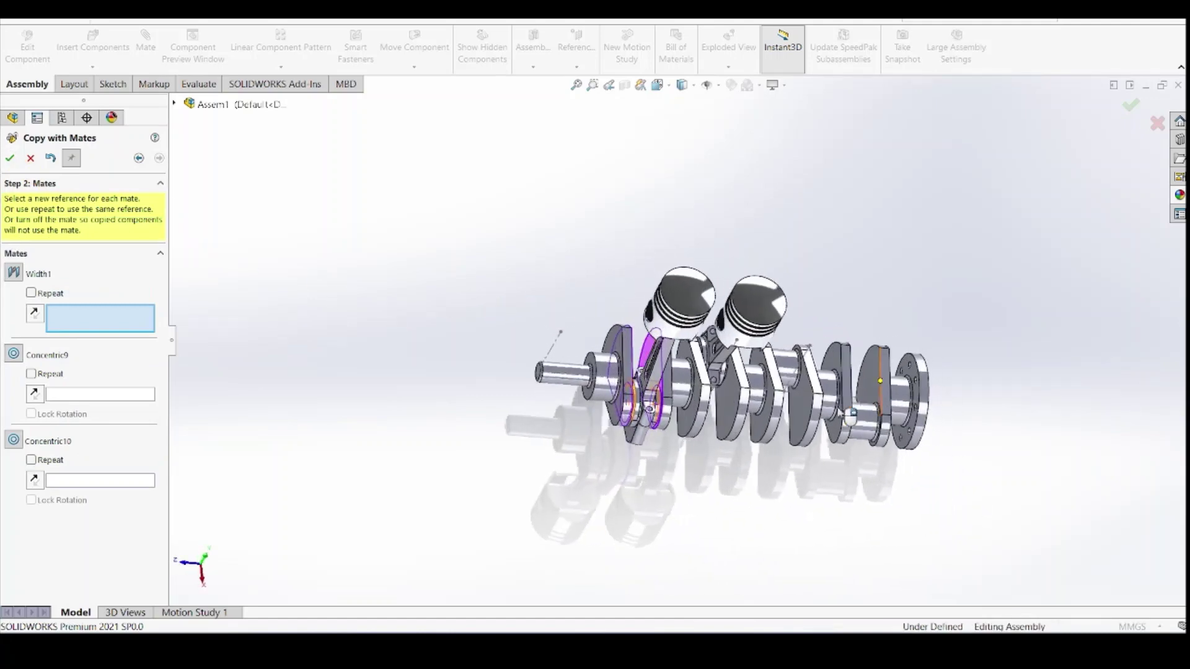
click(806, 416)
scroll(811, 404, up, 1)
middle_drag(811, 405, 760, 402)
click(779, 394)
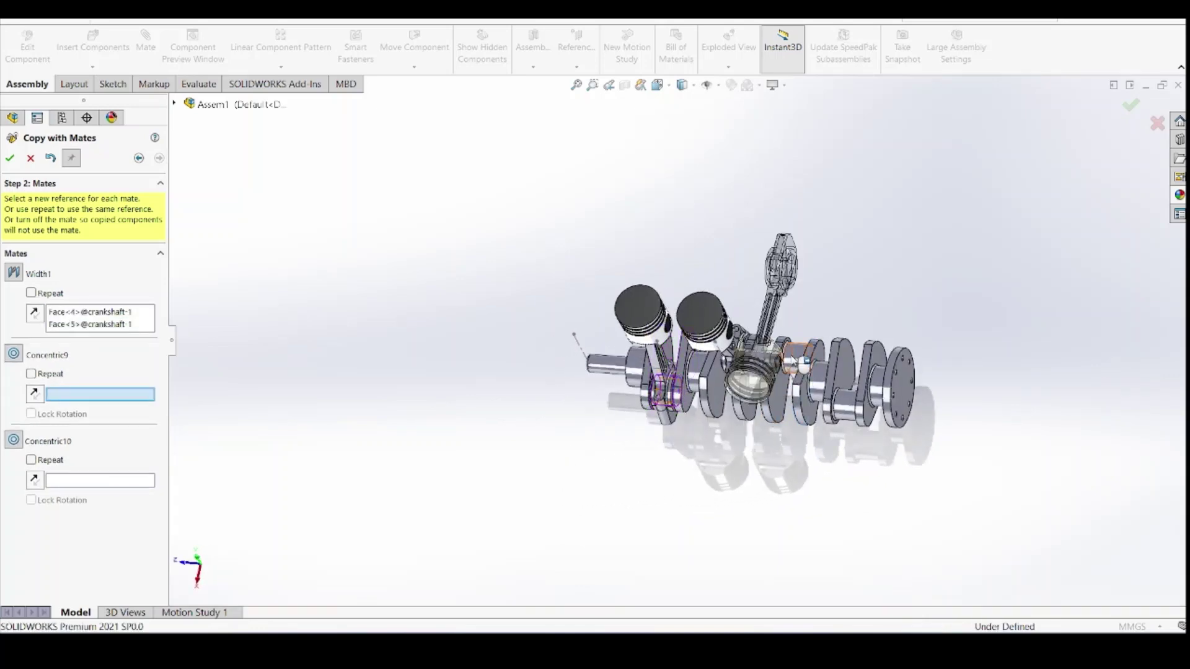
click(793, 360)
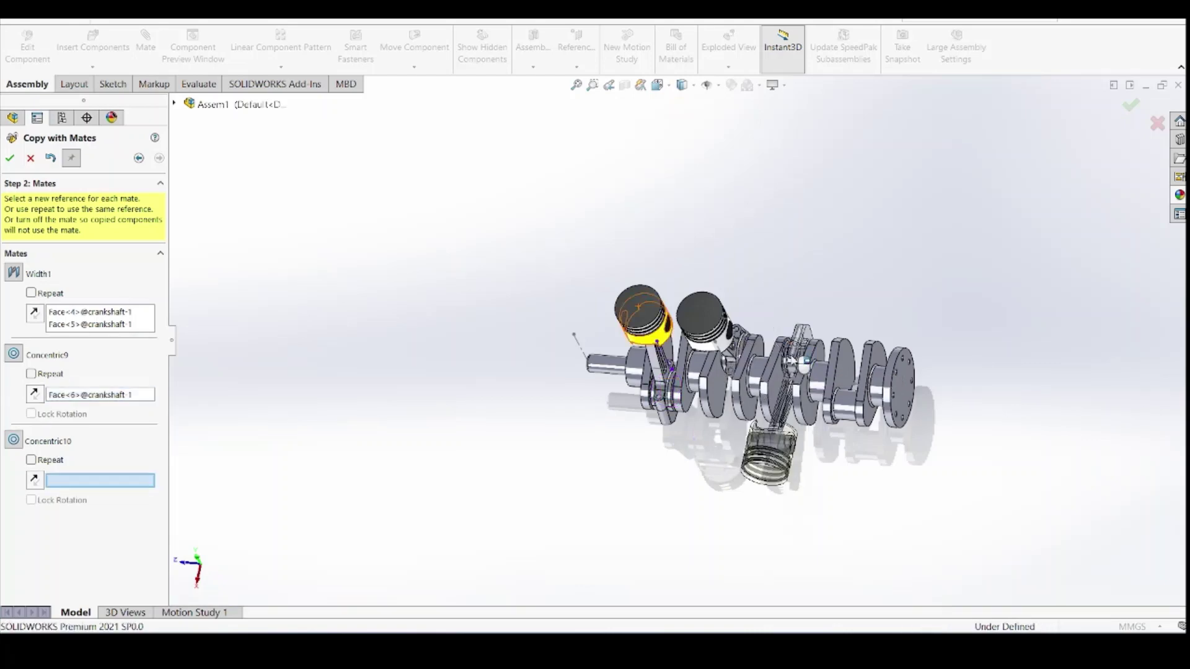
scroll(796, 443, down, 4)
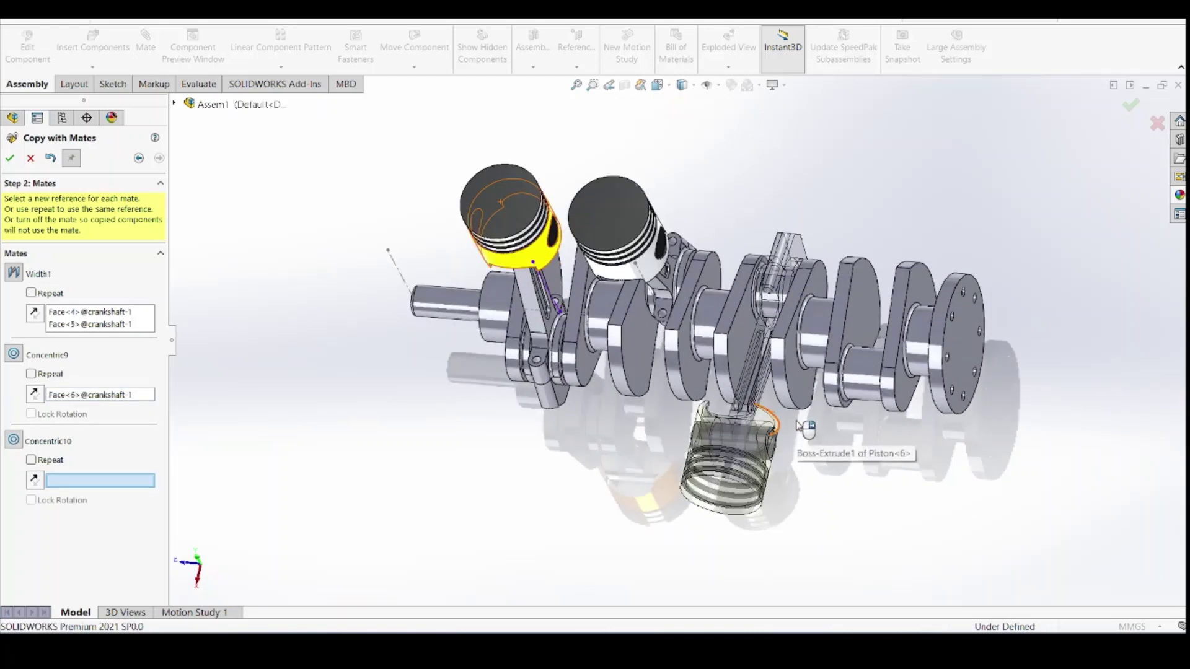
scroll(818, 310, up, 2)
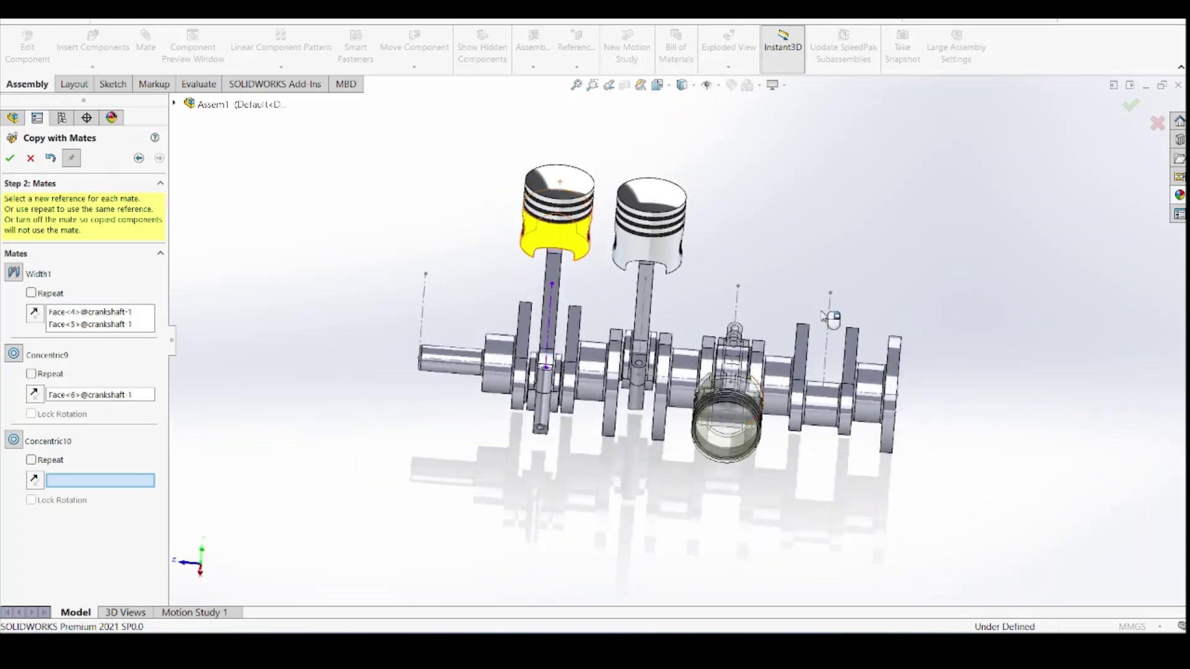
click(737, 296)
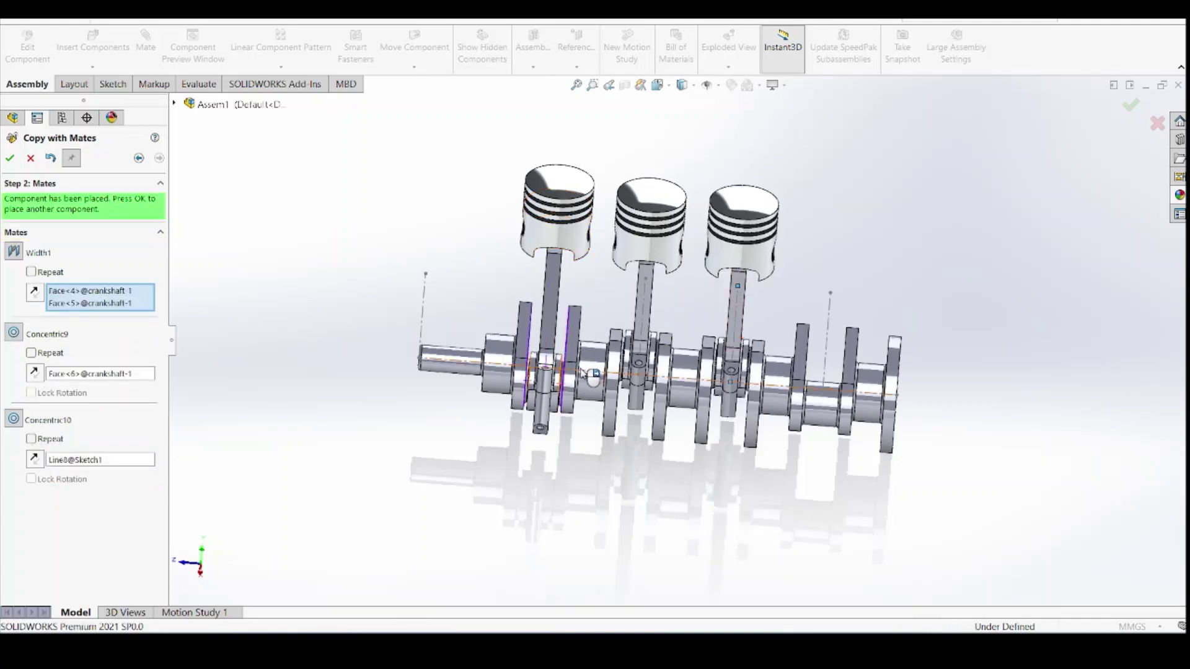
click(10, 158)
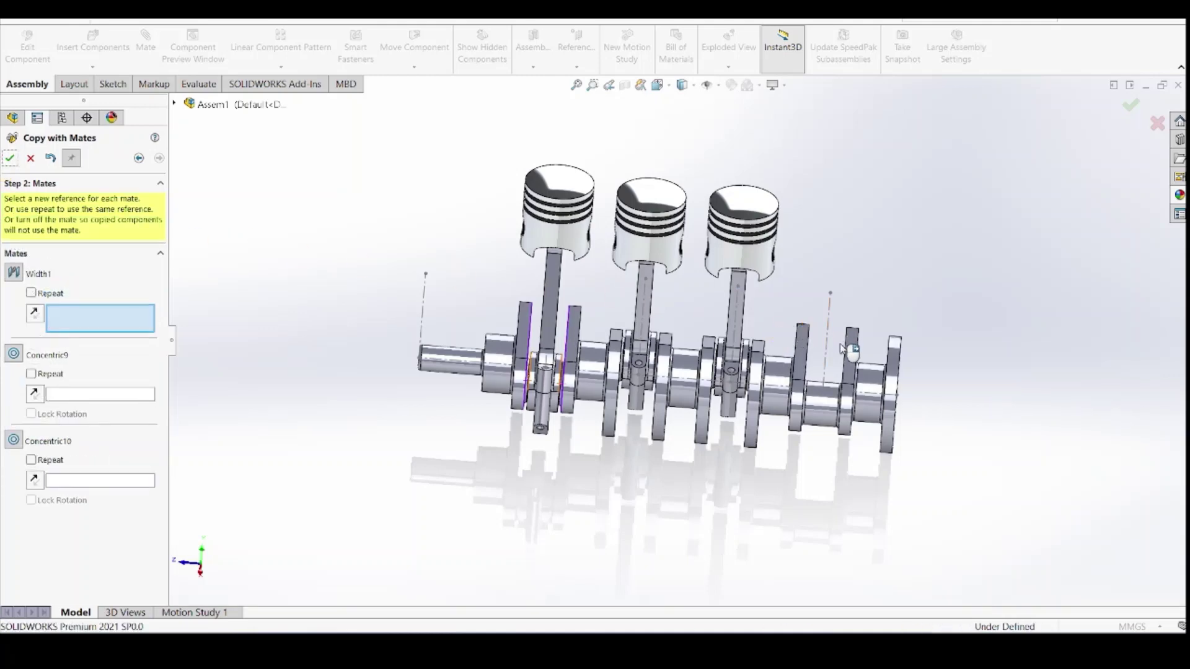
Place a fourth piston set copy using the fourth crankpin's flanking web faces, its cylindrical face and the centerline above it, and finish copying
middle_drag(841, 349, 867, 357)
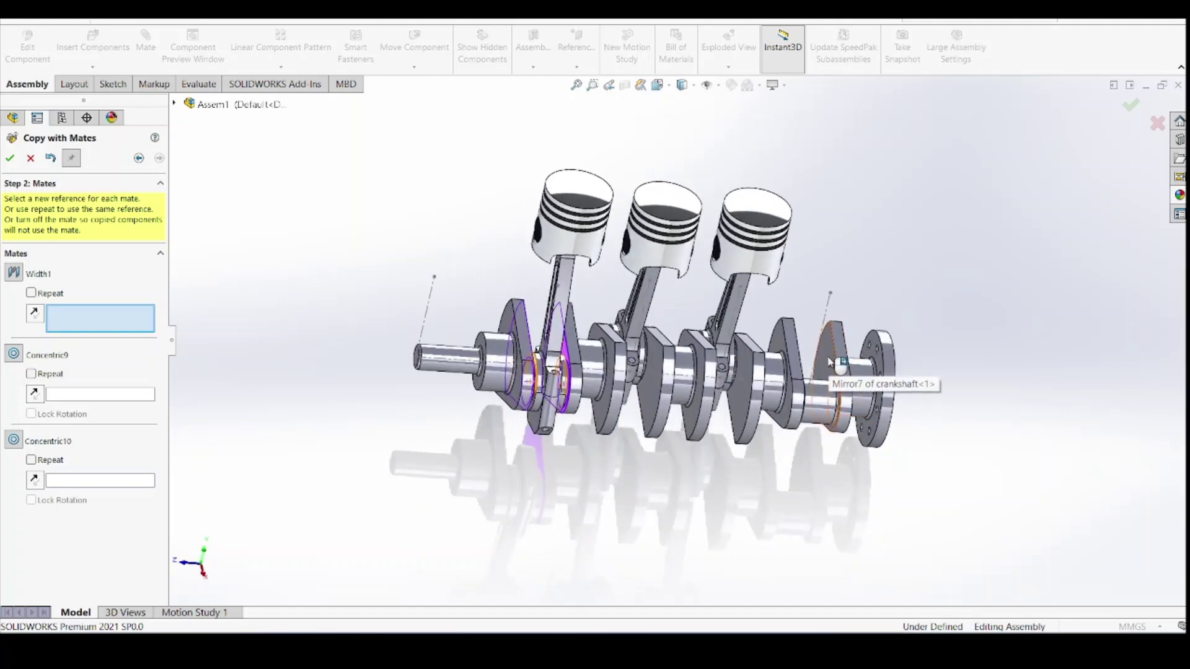
click(831, 362)
middle_drag(830, 362, 823, 350)
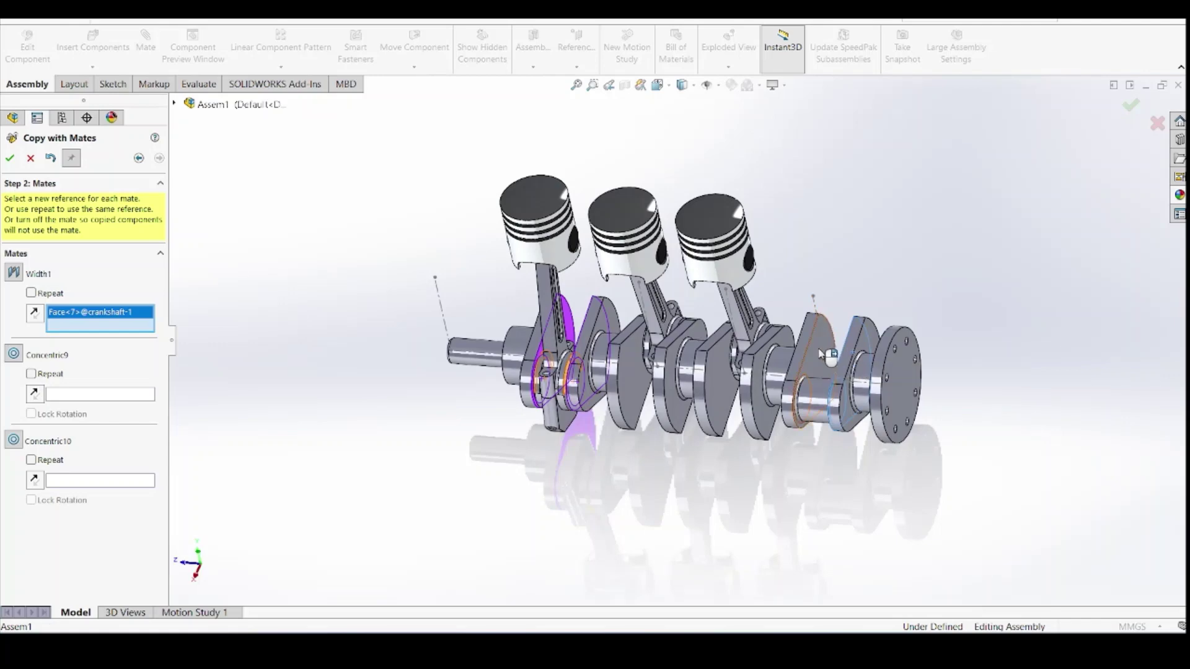
click(821, 351)
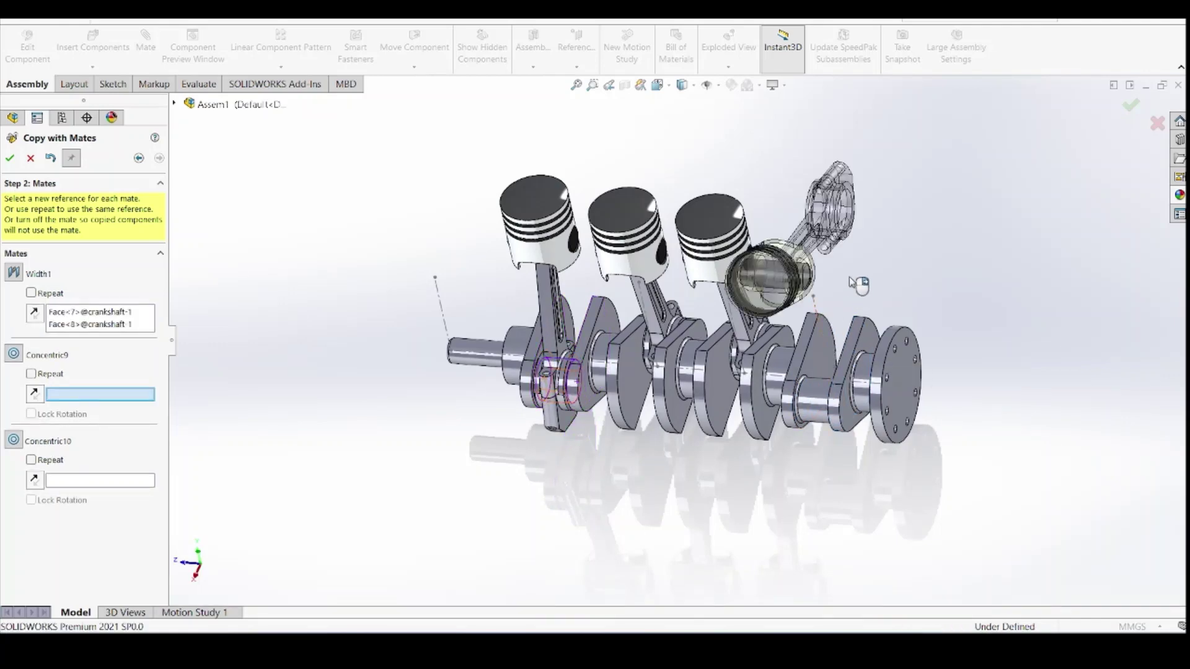
click(815, 401)
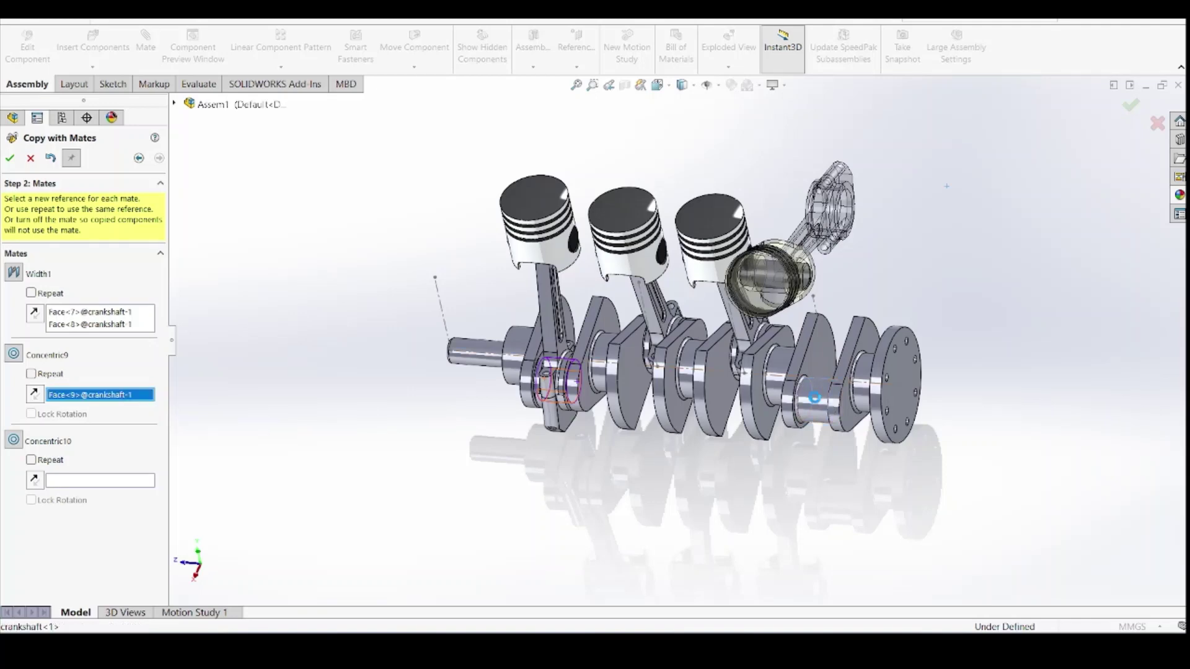
click(815, 307)
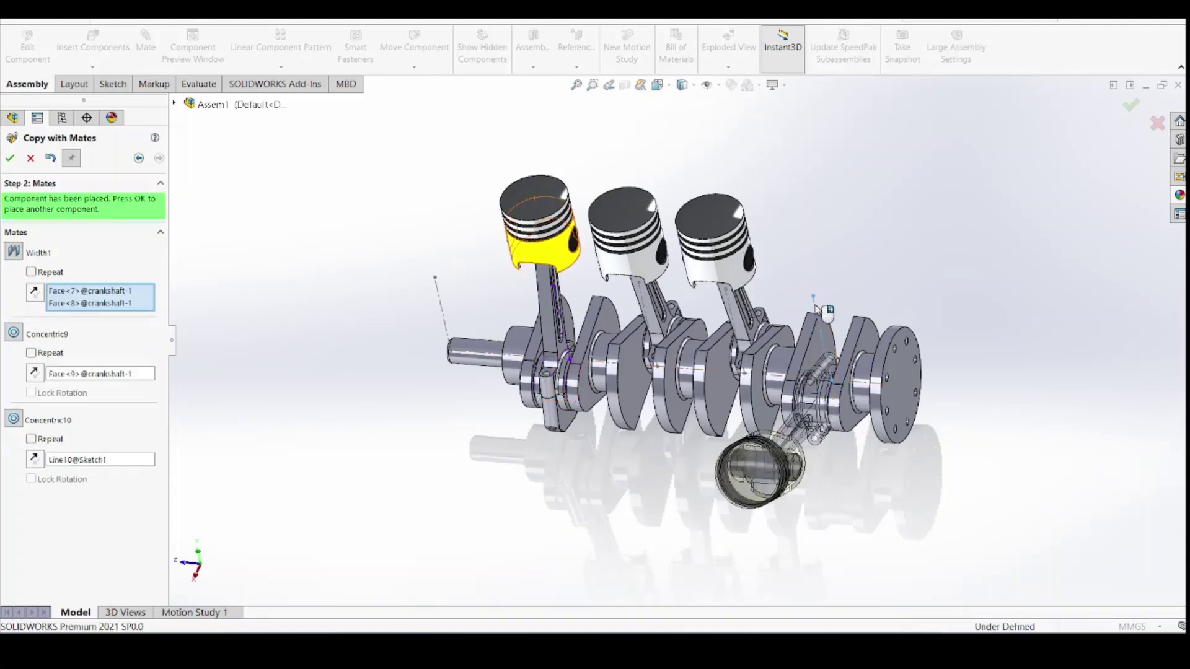
click(11, 160)
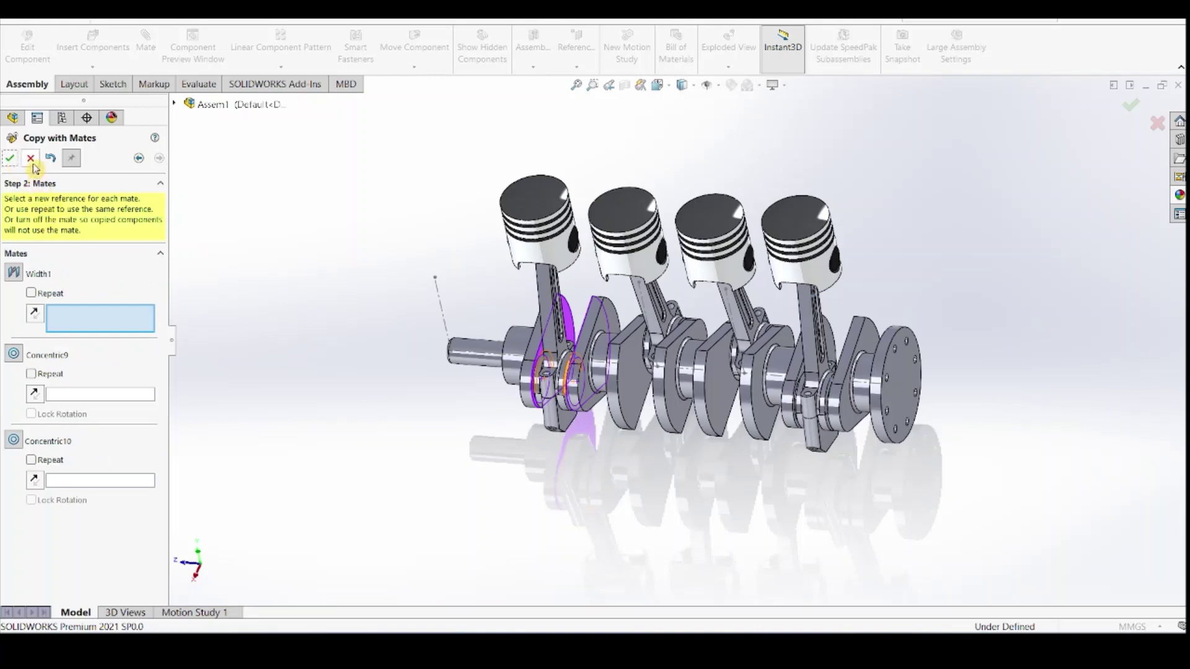
click(33, 163)
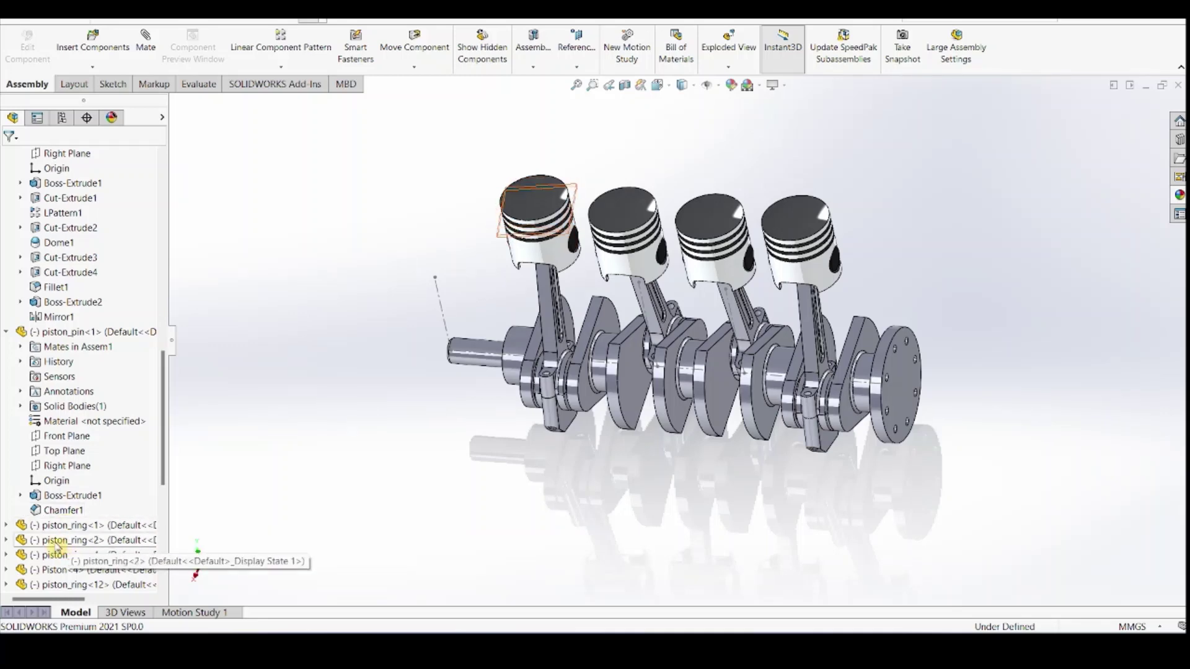
Hide the assembly's reference sketch, Sketch1, and set the view orientation to isometric
scroll(56, 546, down, 7)
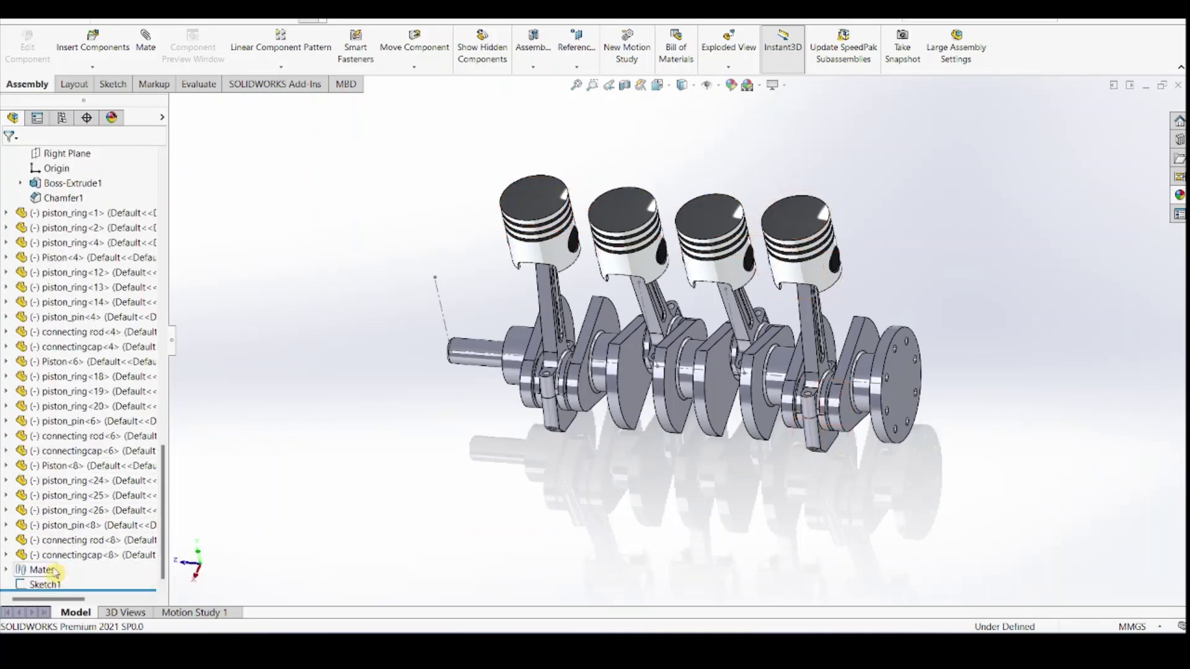
right_click(47, 586)
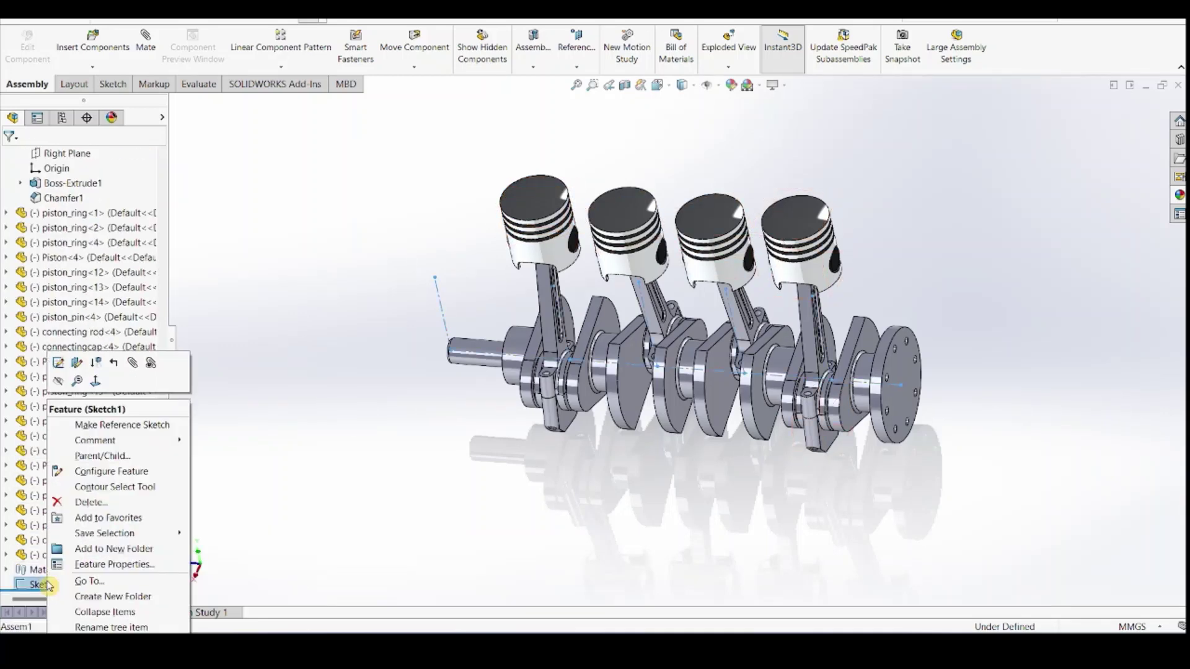
click(64, 383)
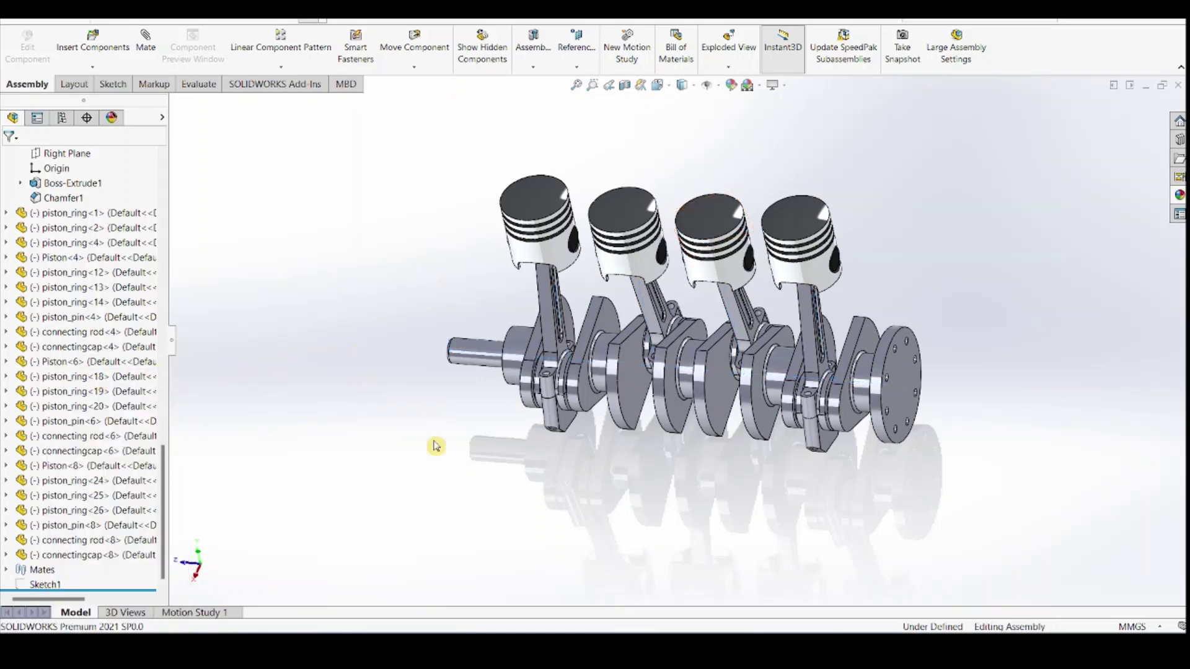
middle_drag(447, 453, 646, 270)
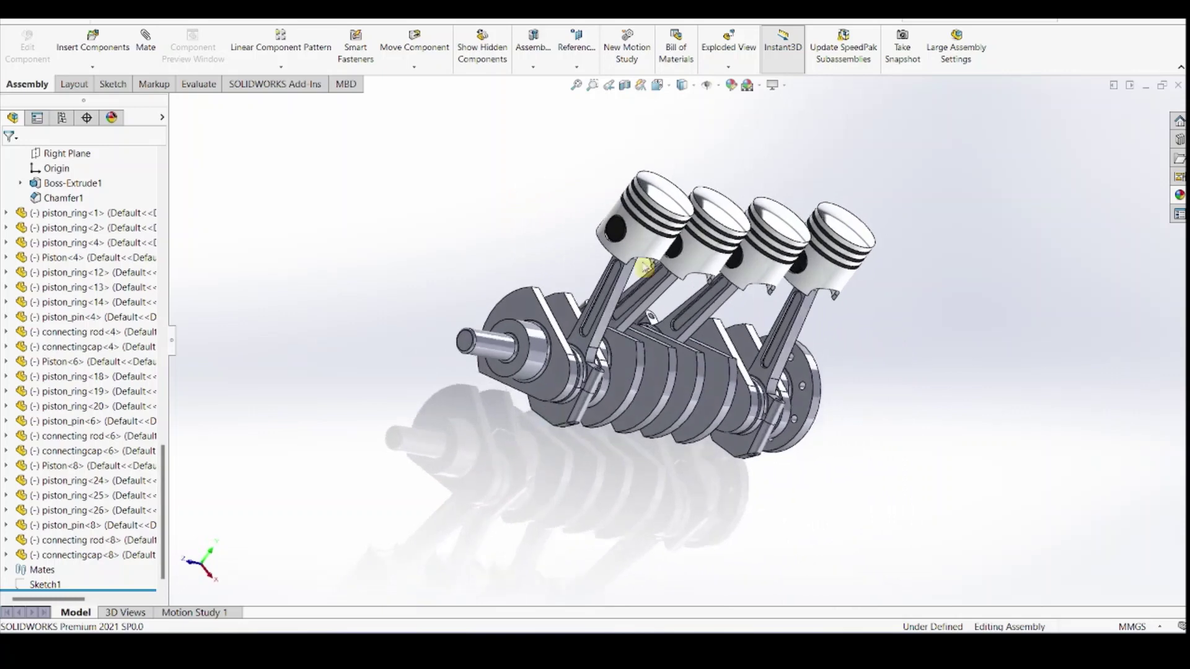
click(657, 85)
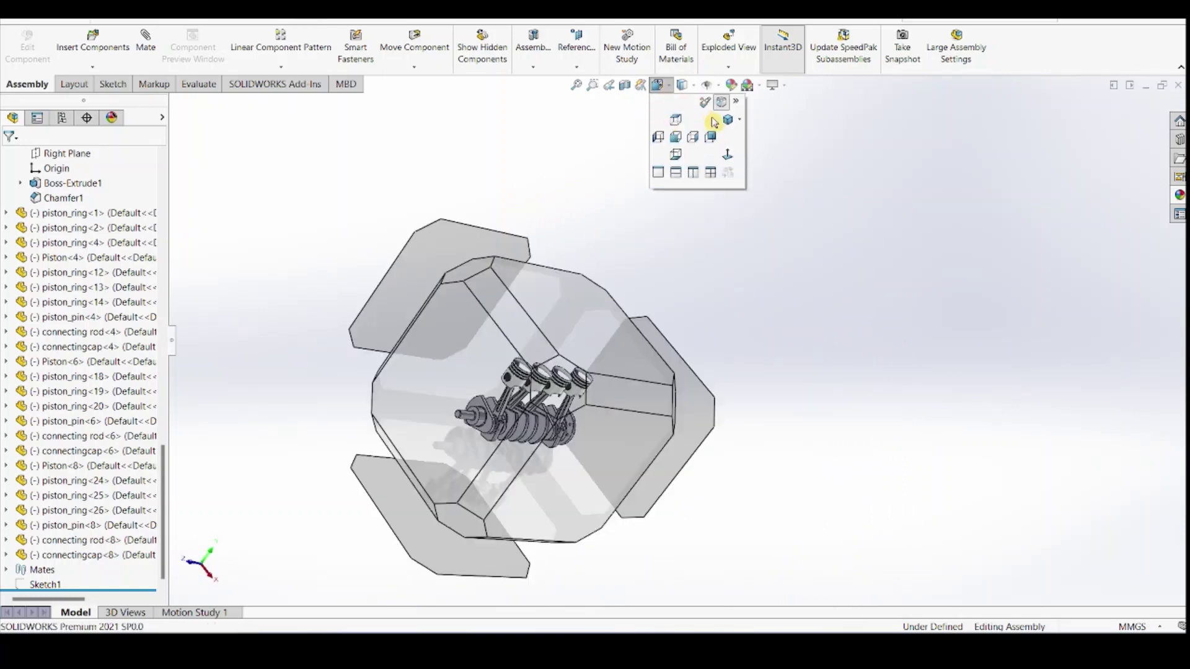
click(728, 122)
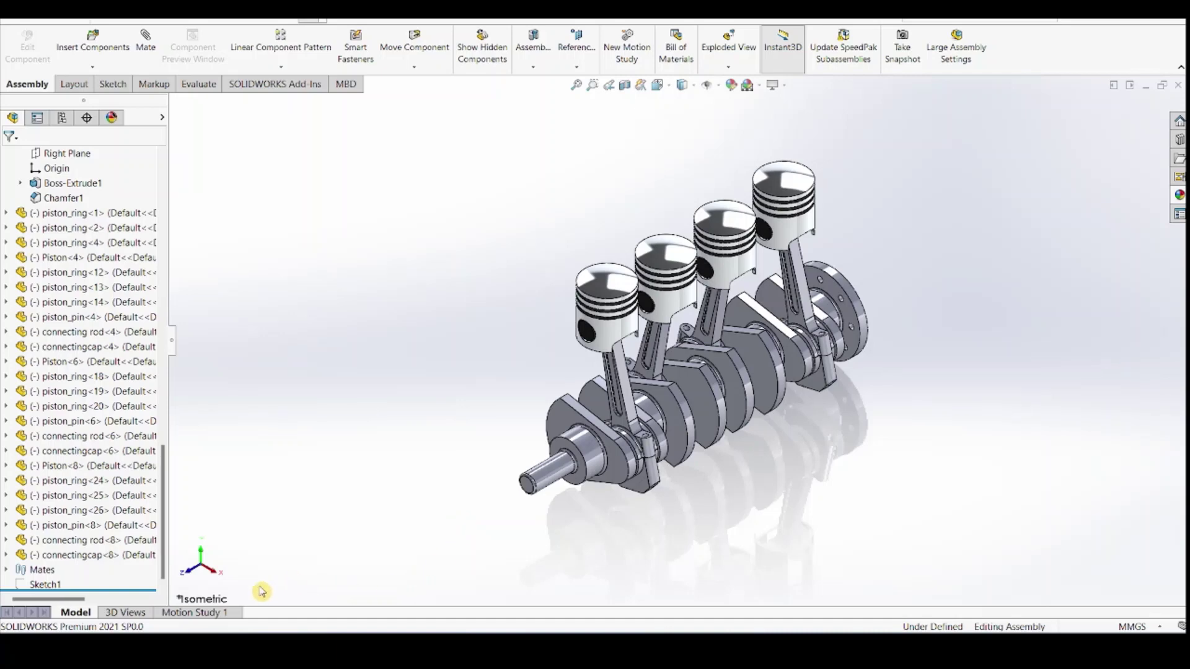
In Motion Study 1, add a constant-speed rotary motor of 50 RPM to the cylindrical face of the crankshaft's shaft end
click(204, 613)
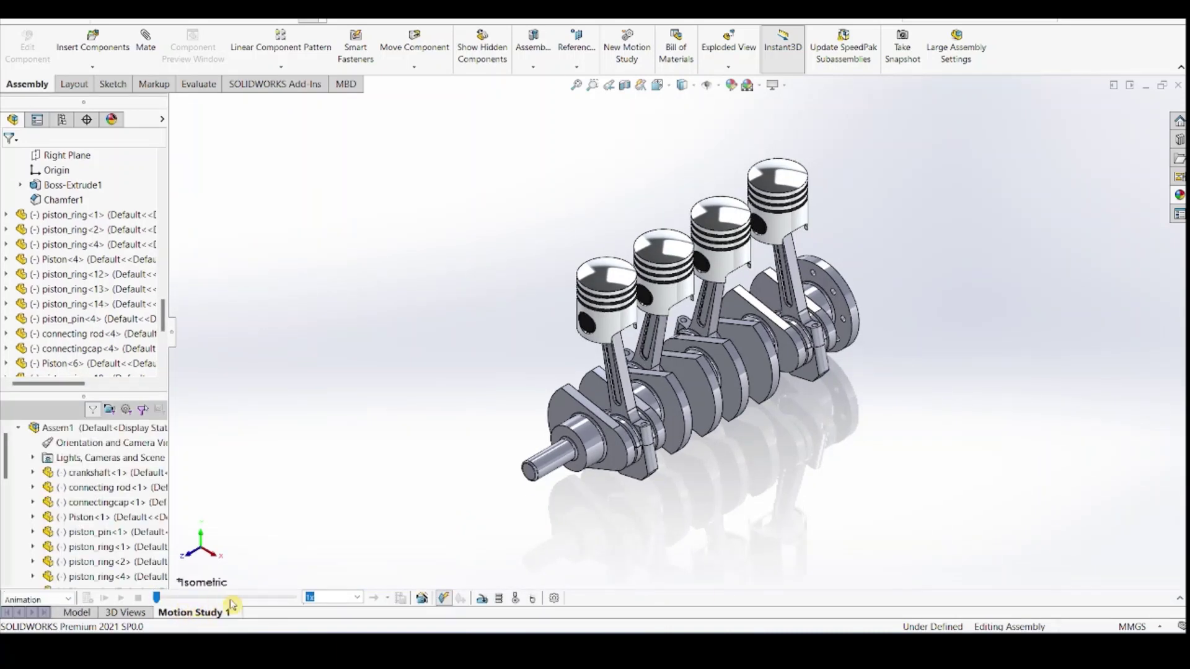
click(1179, 599)
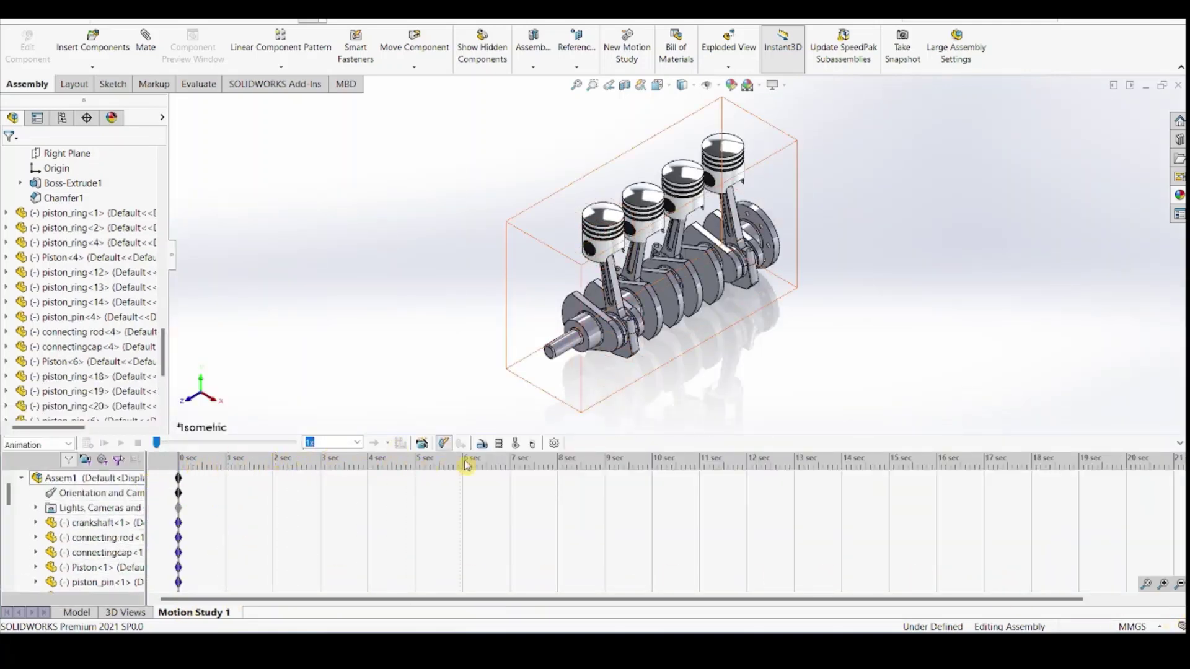
click(483, 443)
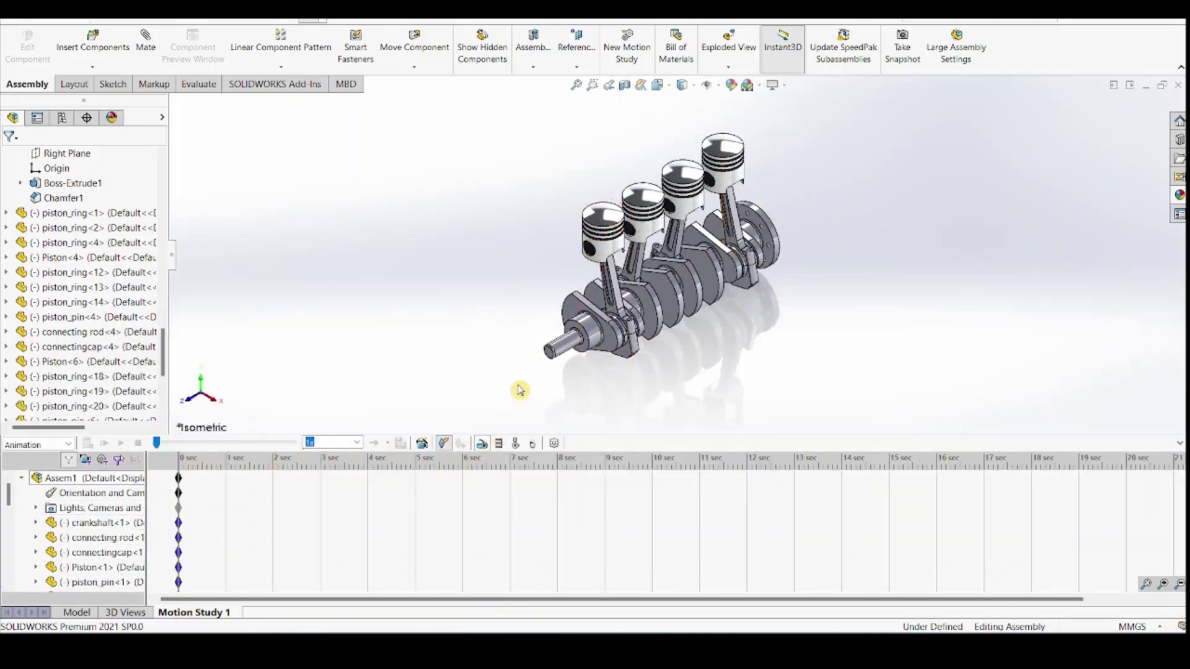
click(559, 352)
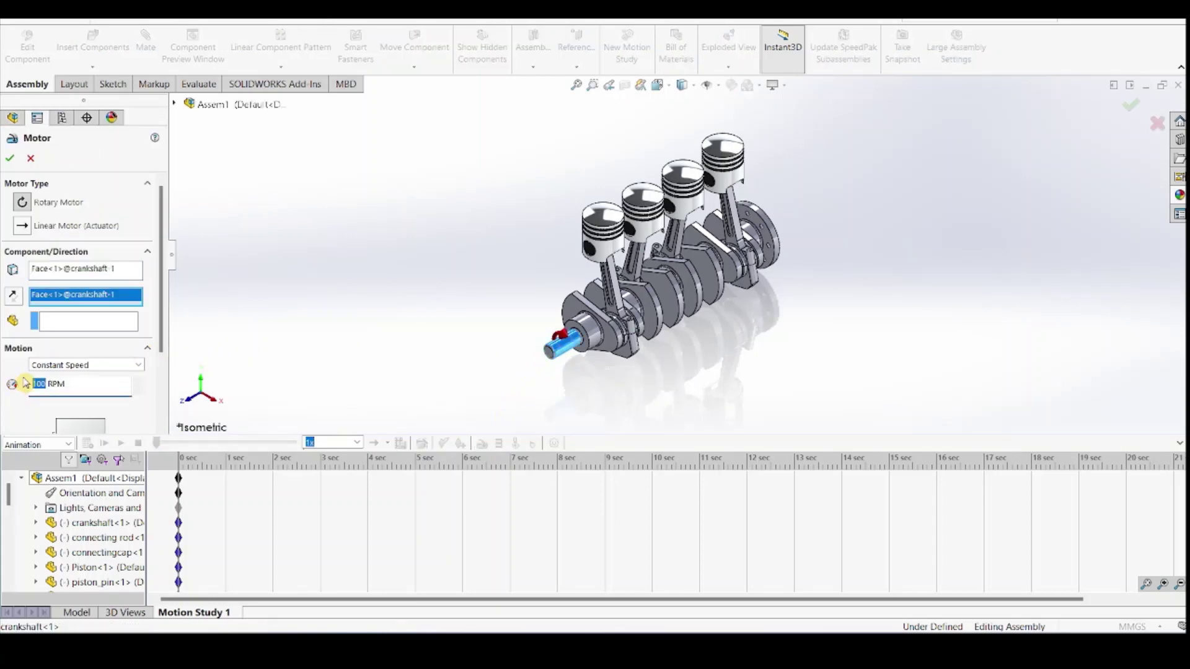
text(50)
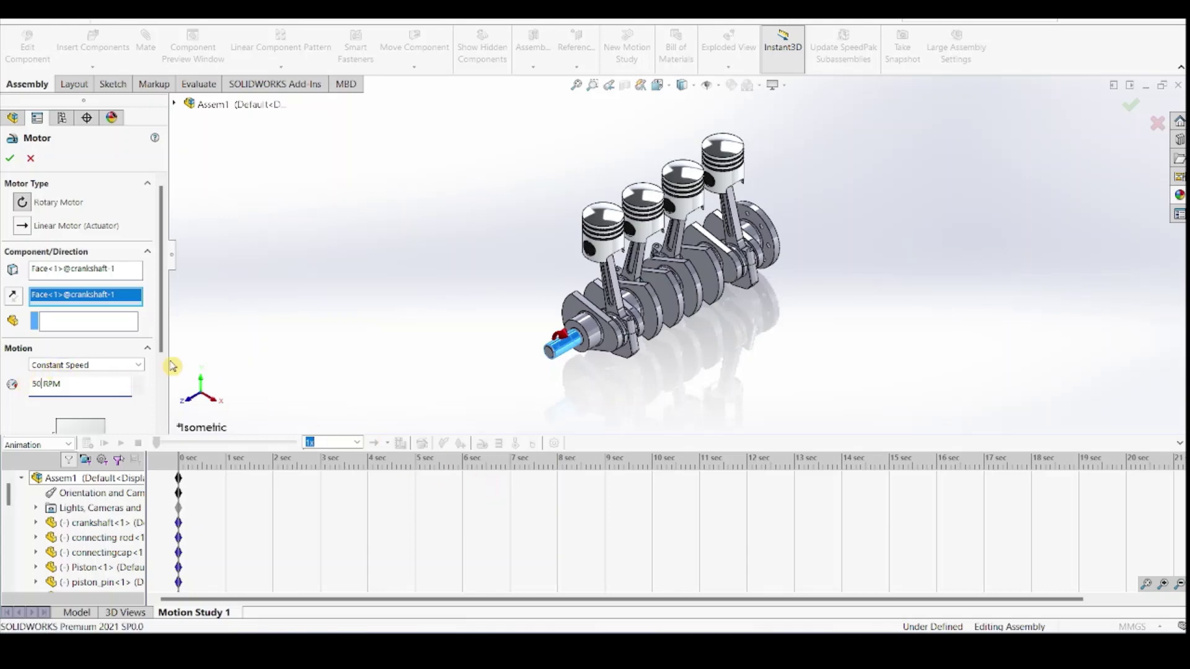
click(7, 161)
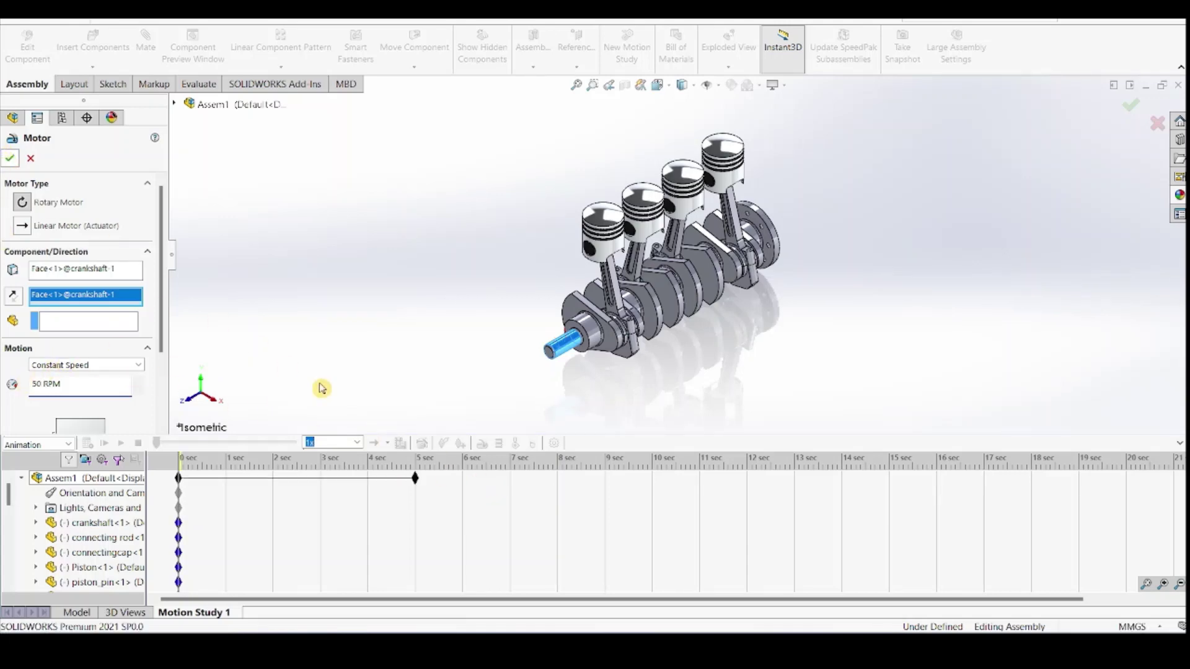
Apply the animation's frames-per-second setting in the motion study properties and calculate the motion study
click(553, 444)
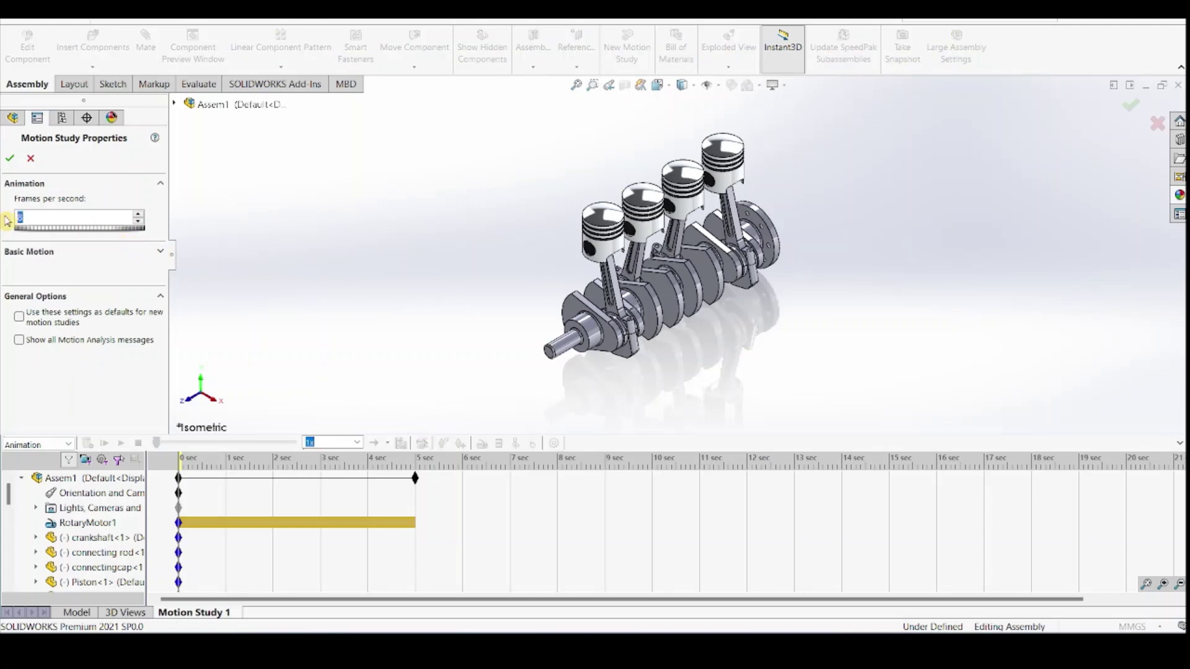
click(9, 158)
scroll(104, 420, down, 3)
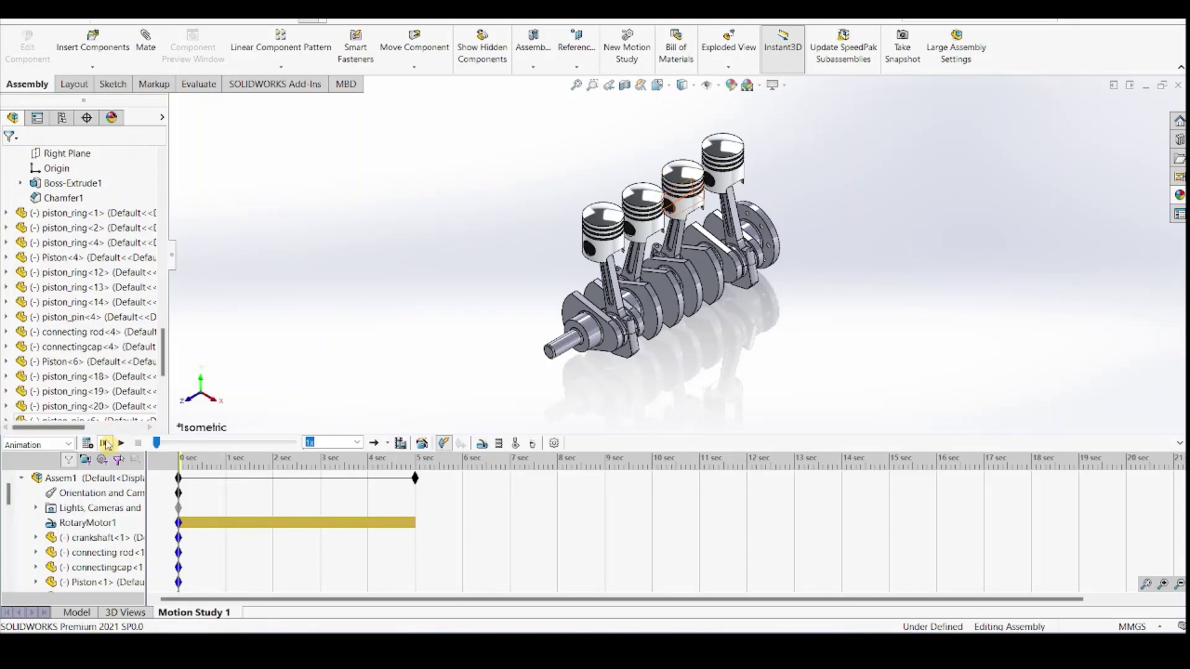
click(93, 446)
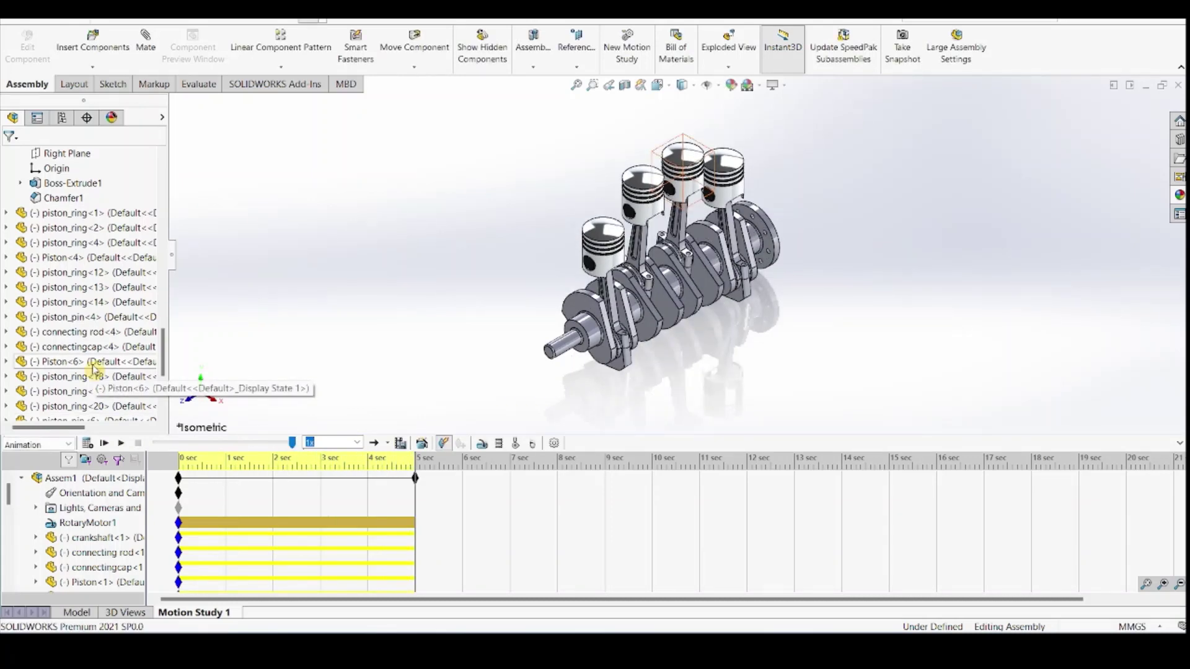
Play the calculated animation from the start, collapse the timeline for a larger model view and replay it
click(104, 443)
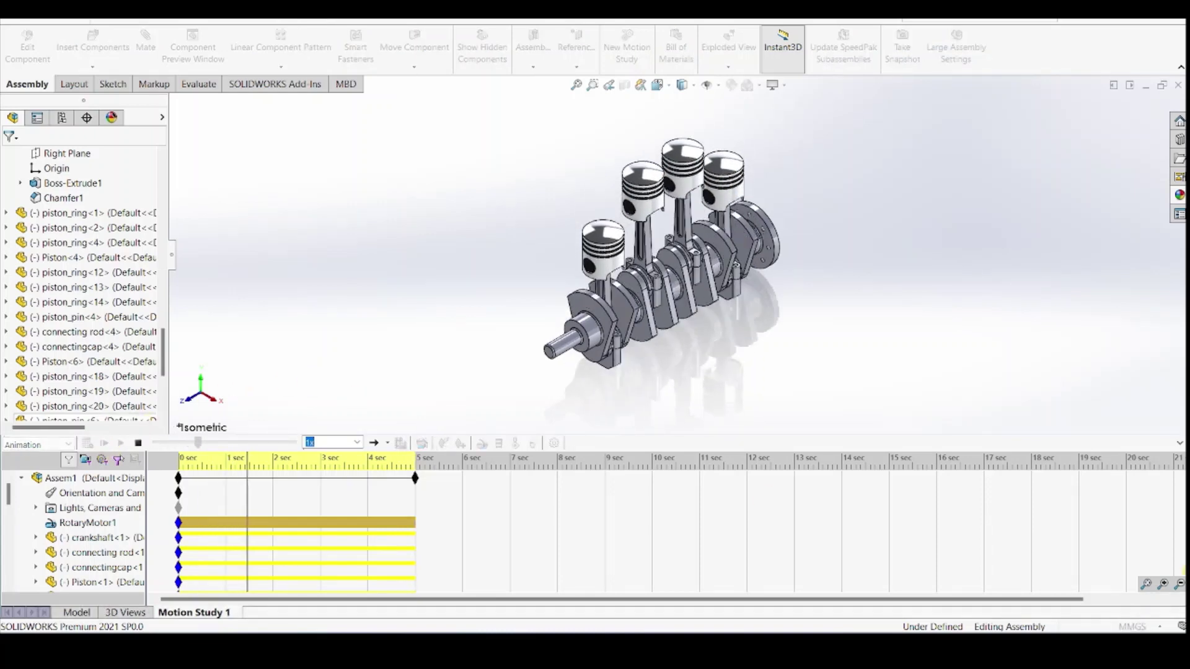
click(1178, 446)
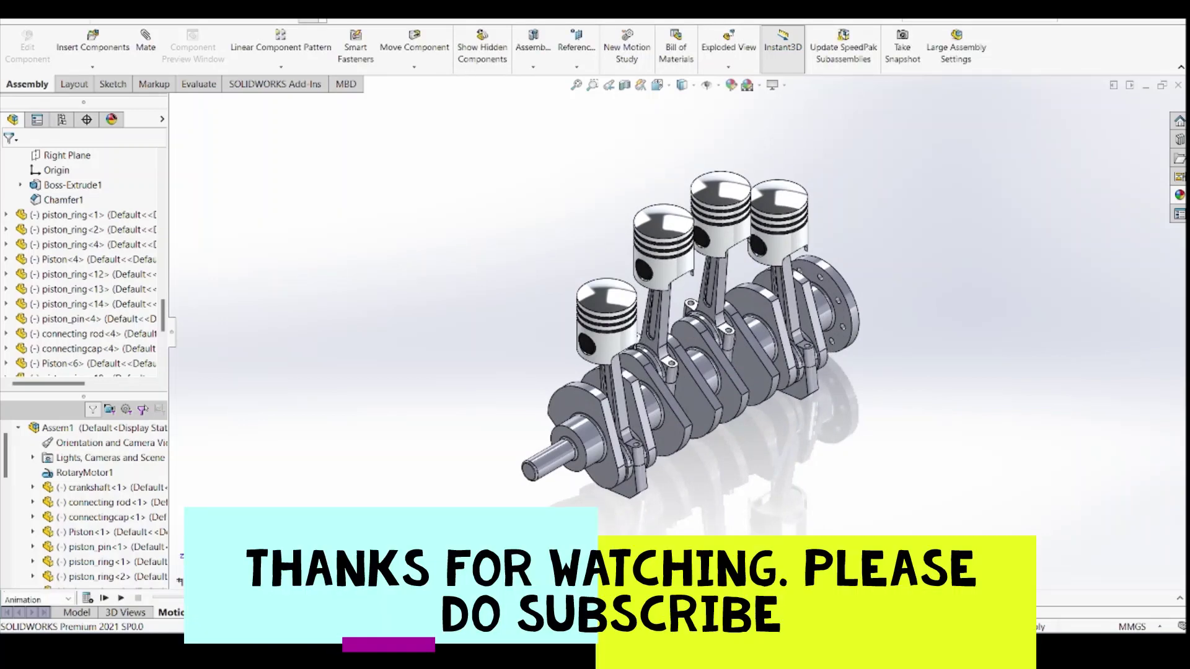
click(104, 598)
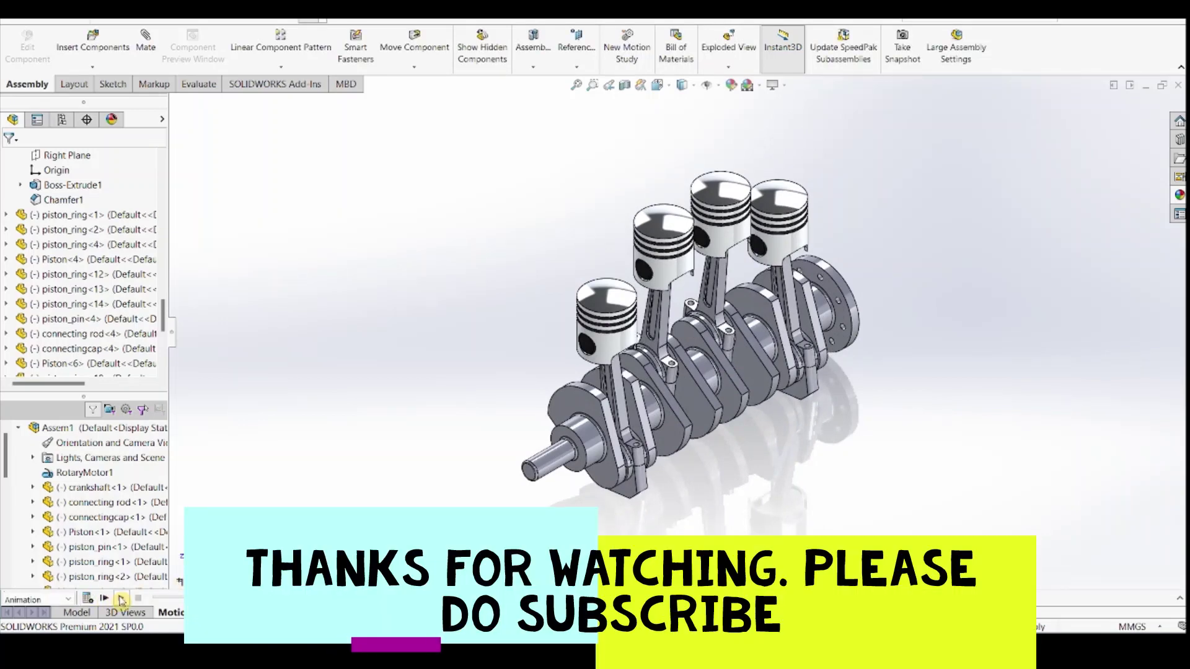